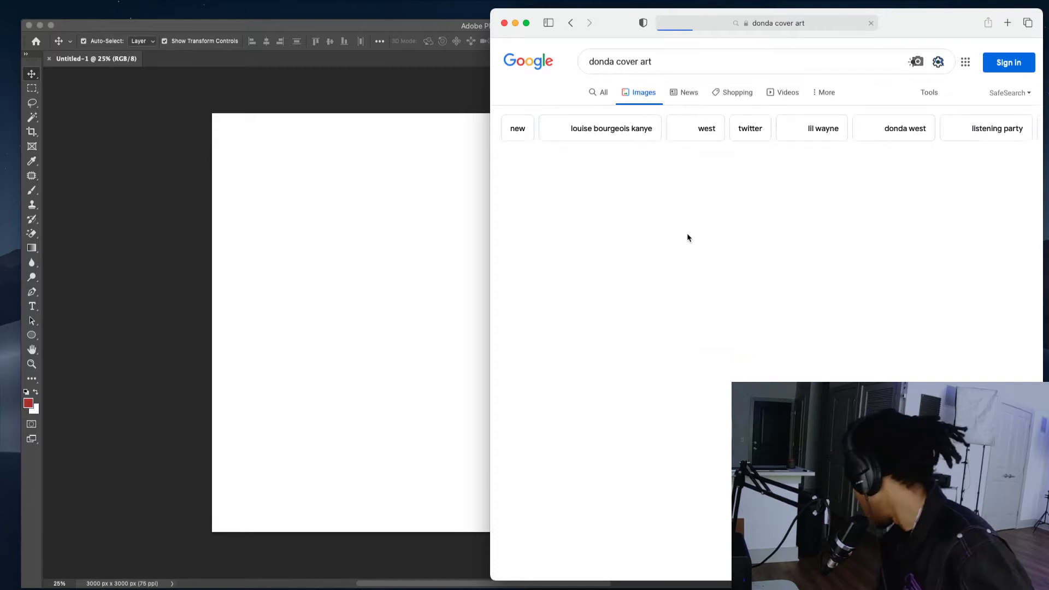
- Preview the Donda cover variants in the image results and examine the blue-sky version with three figures up close
{"action": "left_click", "coordinate": [545, 207]}
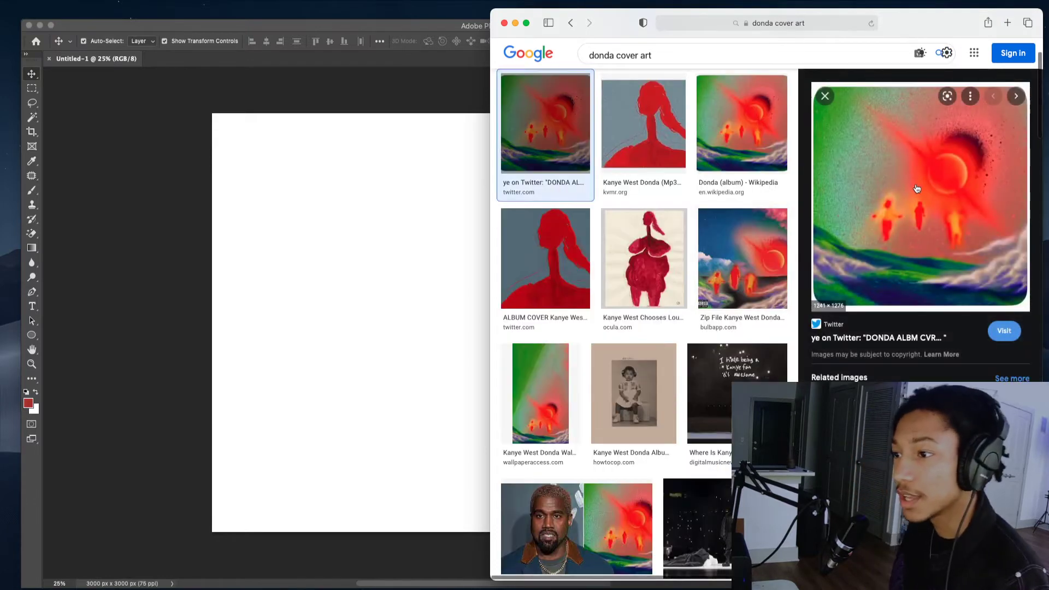
{"action": "left_click", "coordinate": [858, 432]}
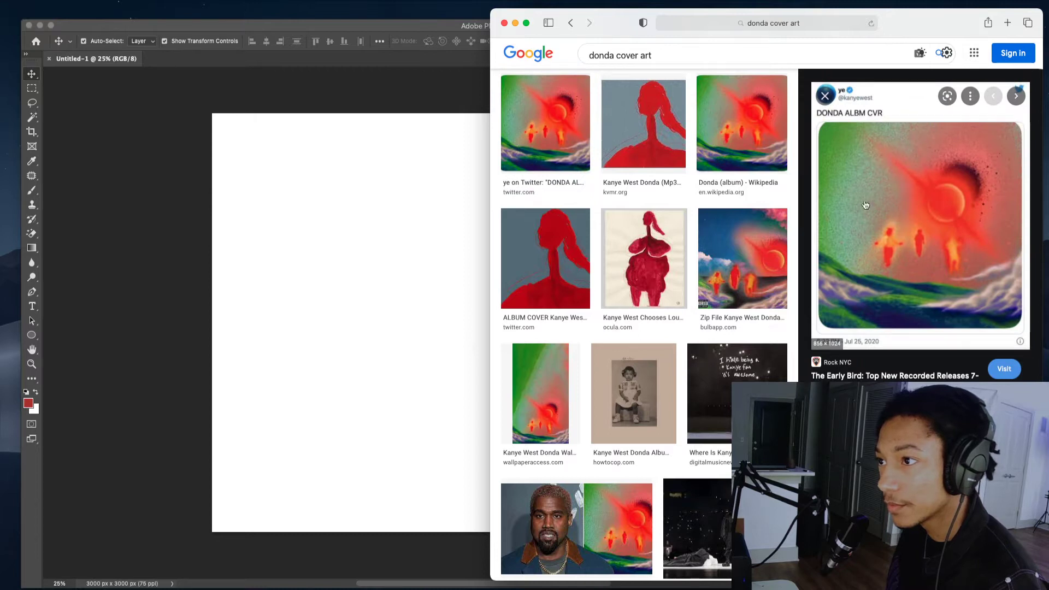
{"action": "left_click", "coordinate": [745, 131]}
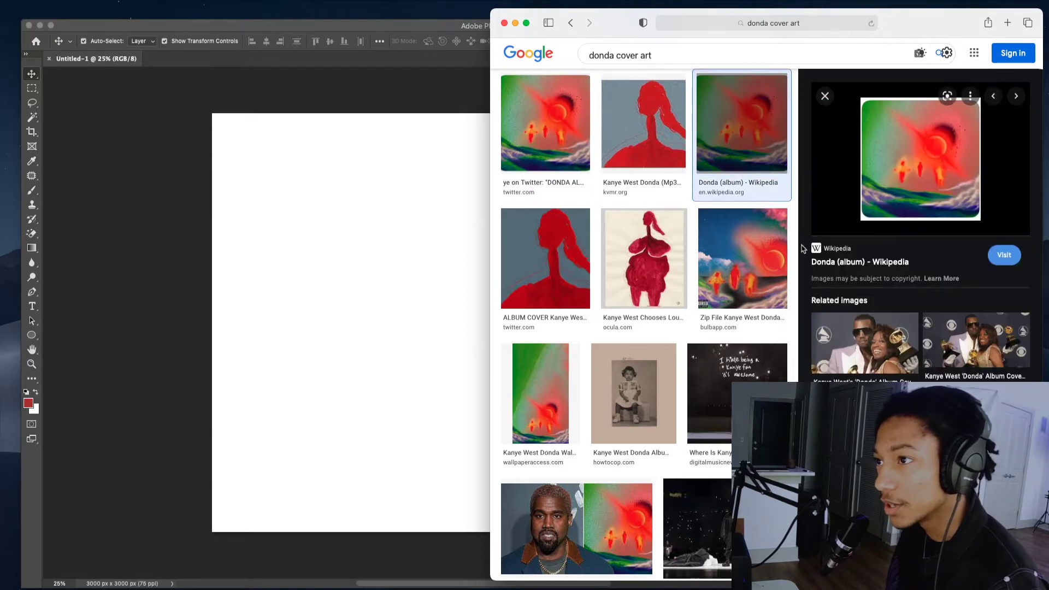
{"action": "left_click", "coordinate": [730, 296]}
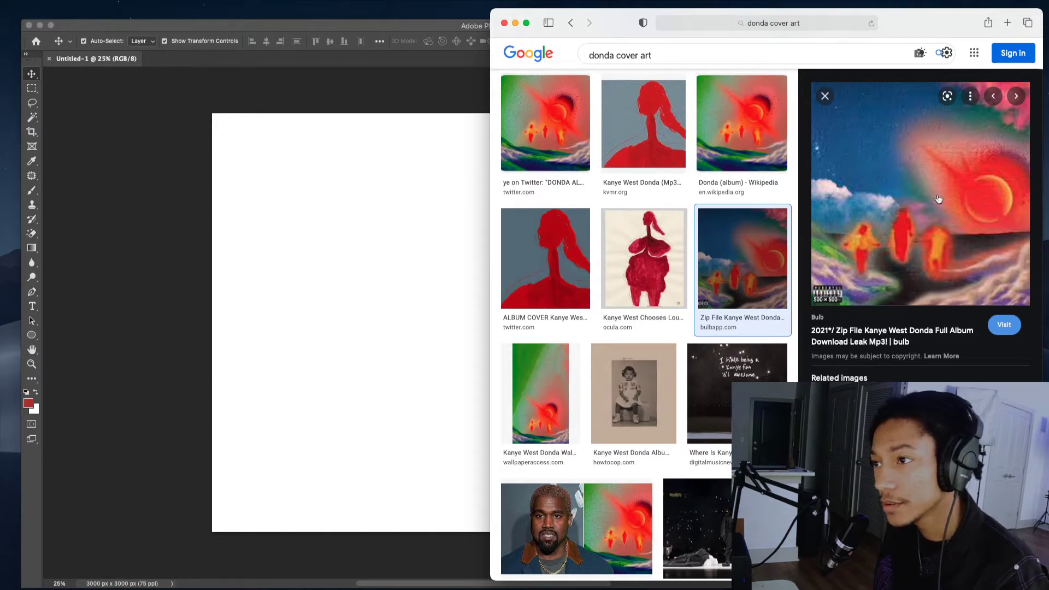
{"action": "scroll", "coordinate": [922, 228], "scroll_direction": "down", "scroll_amount": 1}
{"action": "scroll", "coordinate": [922, 228], "scroll_direction": "up", "scroll_amount": 1}
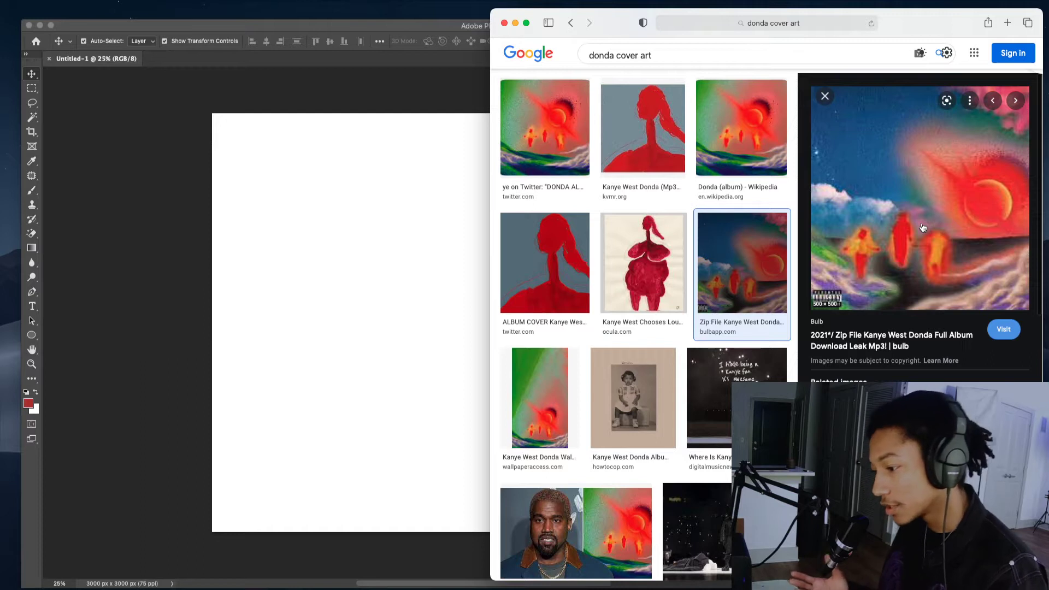
{"action": "key", "text": "super+equal"}
{"action": "key", "text": "super+equal"}
{"action": "key", "text": "super+equal"}
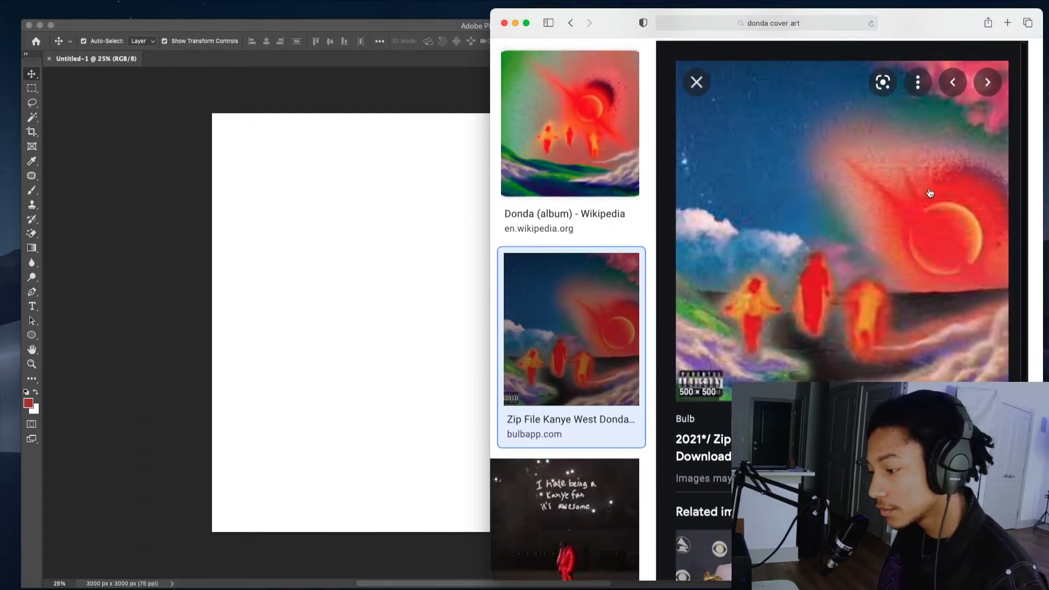
{"action": "key", "text": "super+minus"}
{"action": "key", "text": "super+minus"}
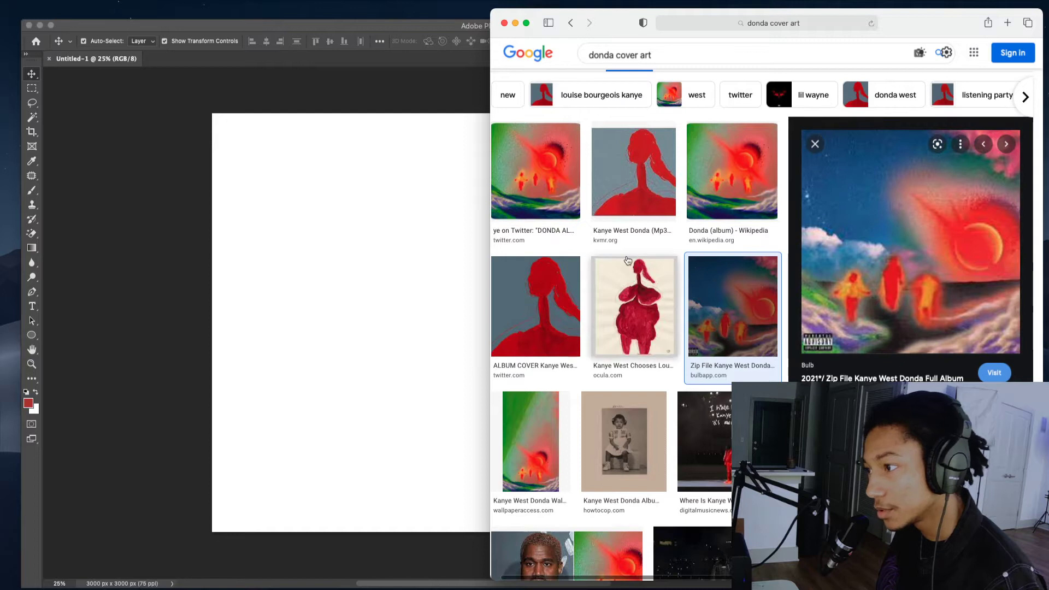
- Compare the green-and-red cover results and reopen the Twitter version in the preview
{"action": "key", "text": "super+Tab"}
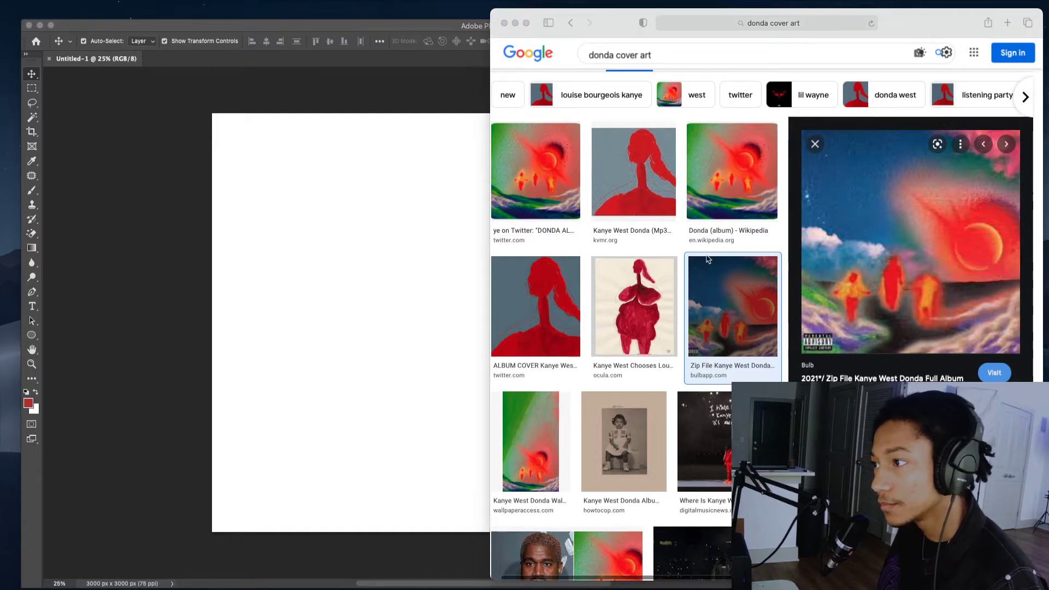
{"action": "left_click", "coordinate": [571, 176]}
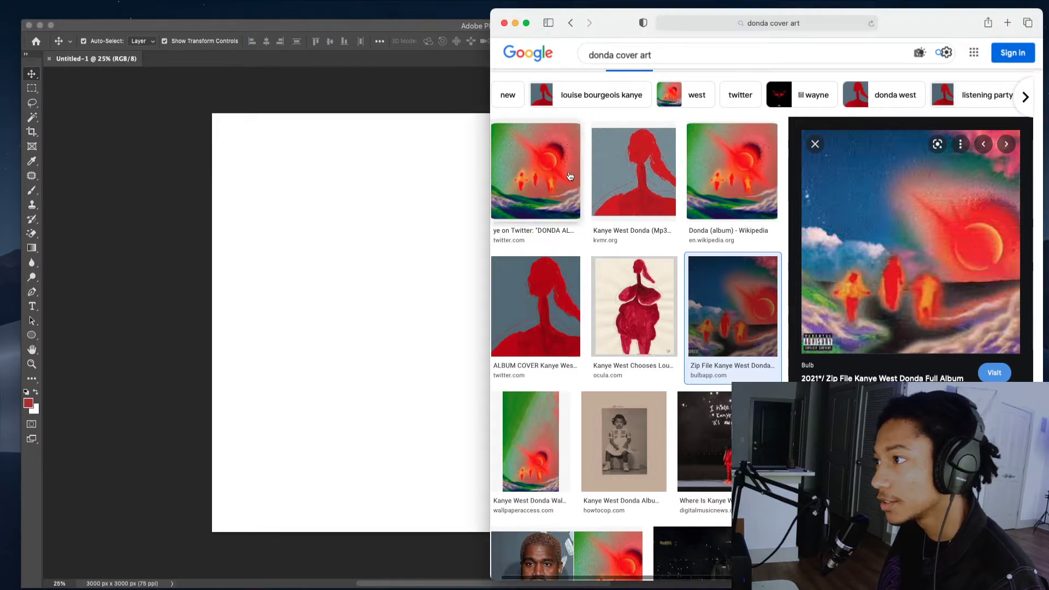
{"action": "left_click", "coordinate": [560, 180]}
{"action": "left_click", "coordinate": [727, 142]}
{"action": "left_click", "coordinate": [523, 171]}
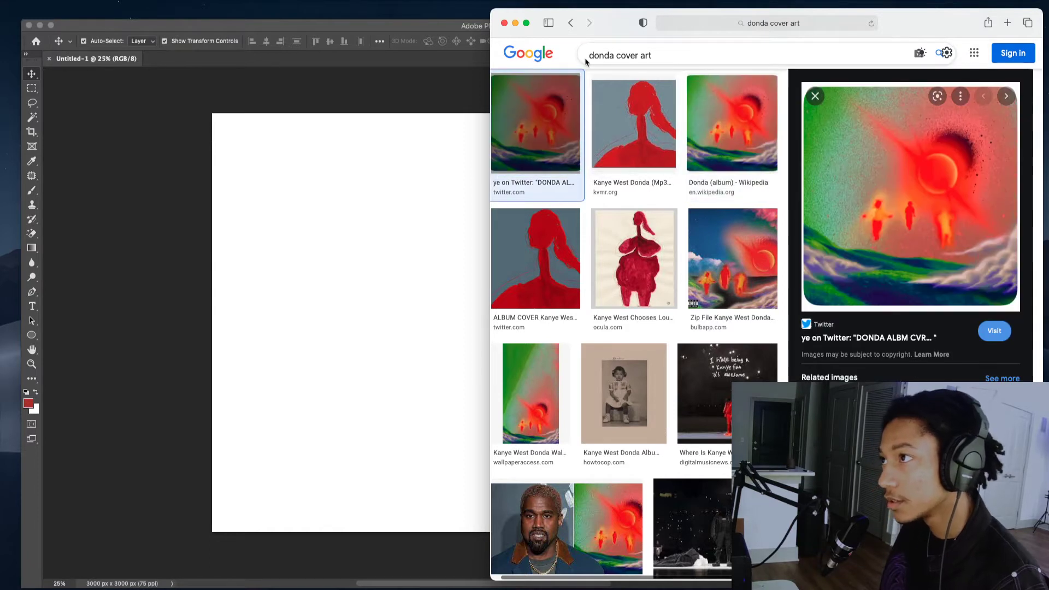
- Search images for "original artist donda cover art" and preview the Twitter result of the green-and-red cover
{"action": "left_click", "coordinate": [590, 55]}
{"action": "type", "text": "origina"}
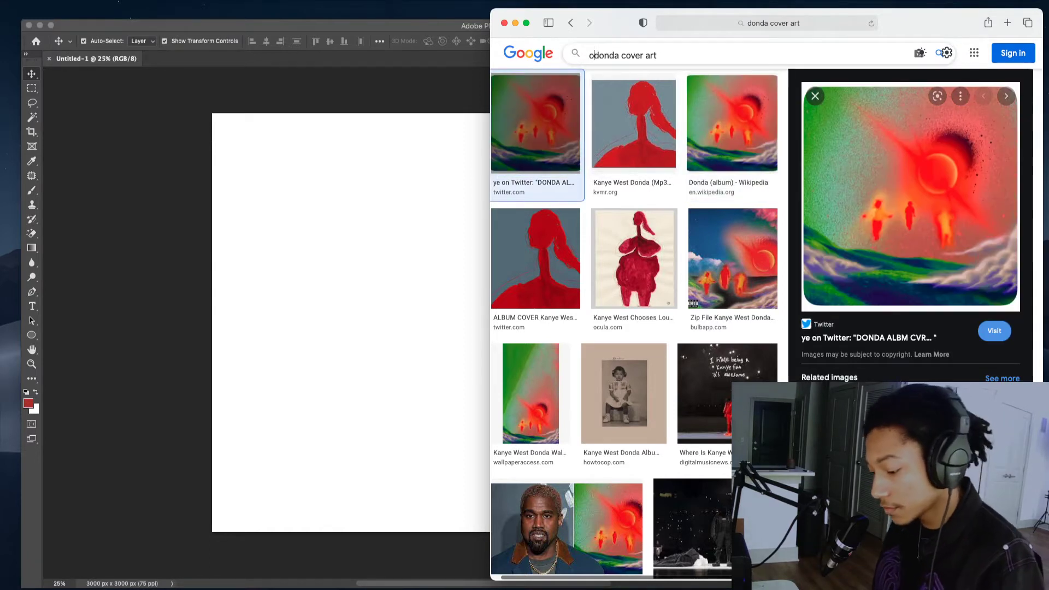
{"action": "type", "text": "l artist"}
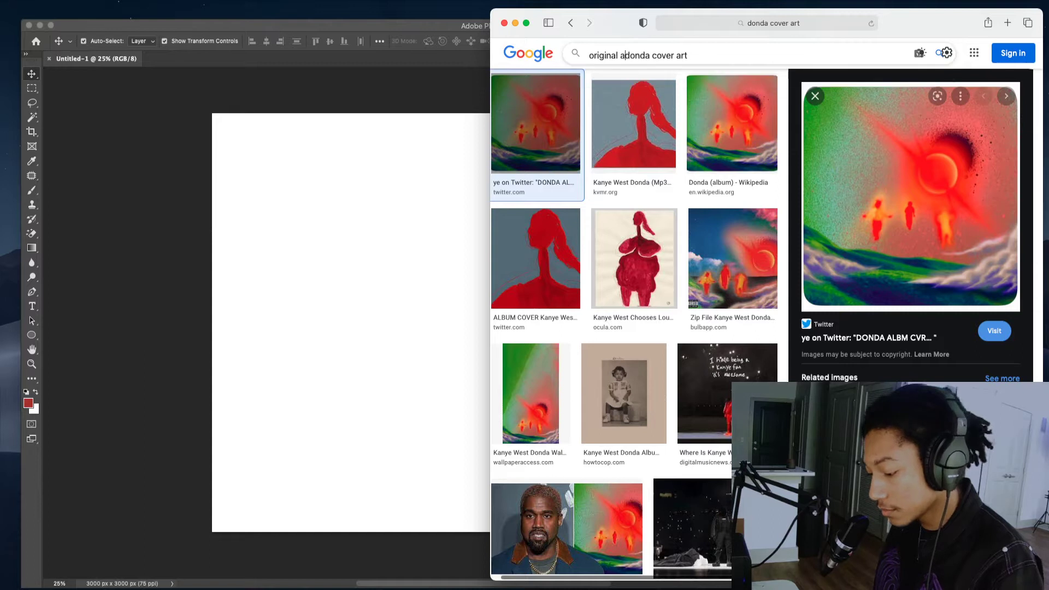
{"action": "key", "text": "Return"}
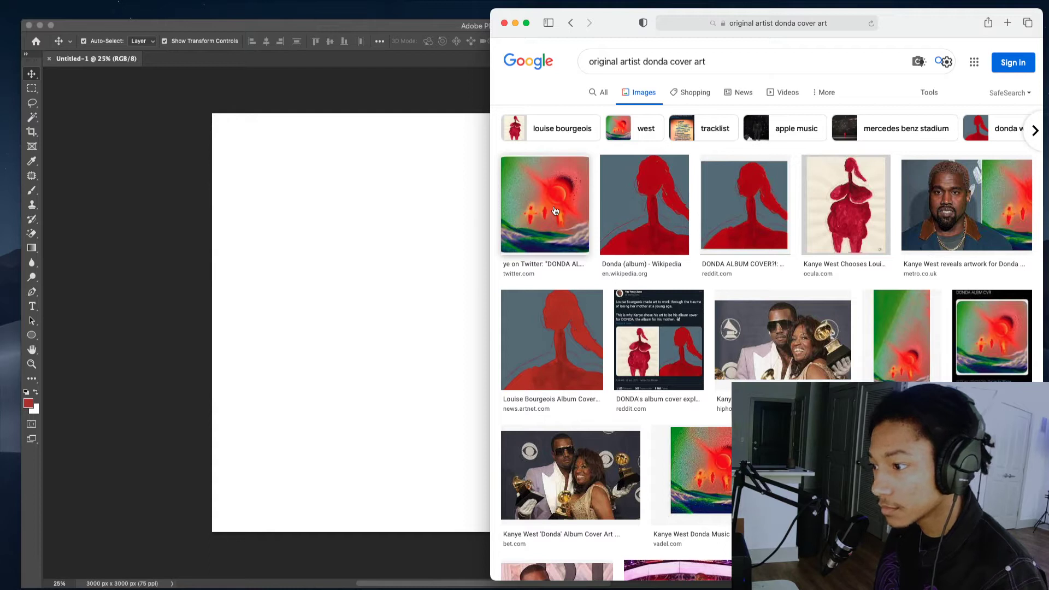
{"action": "left_click", "coordinate": [555, 211]}
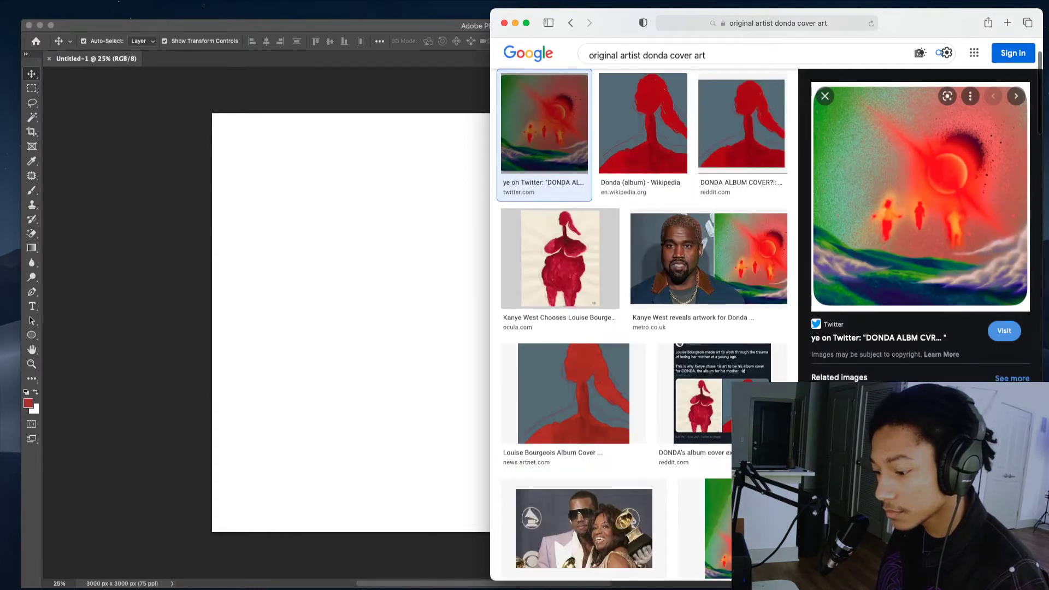
- Examine the image results and related images for other versions and the original artist of the green-and-red cover
{"action": "key", "text": "super+Tab"}
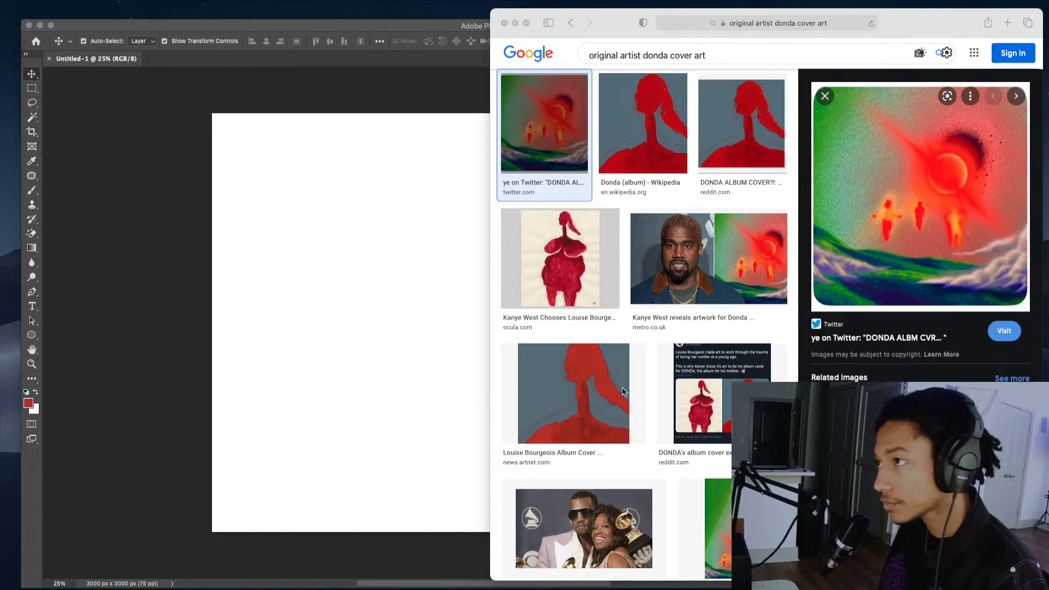
{"action": "left_click_drag", "start_coordinate": [998, 21], "coordinate": [994, 22]}
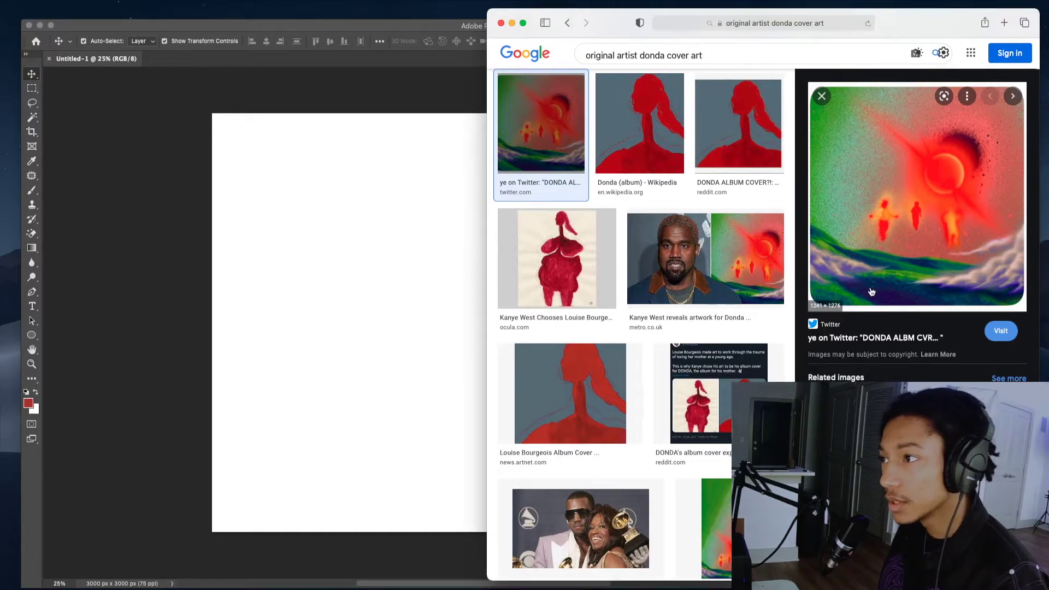
{"action": "scroll", "coordinate": [856, 285], "scroll_direction": "down", "scroll_amount": 1}
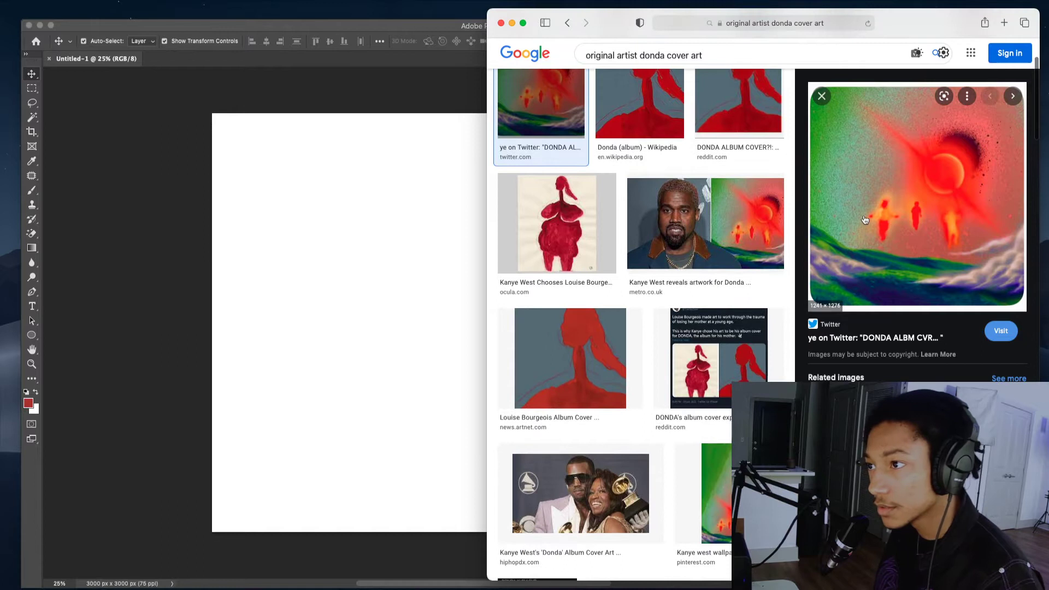
{"action": "scroll", "coordinate": [865, 339], "scroll_direction": "down", "scroll_amount": 5}
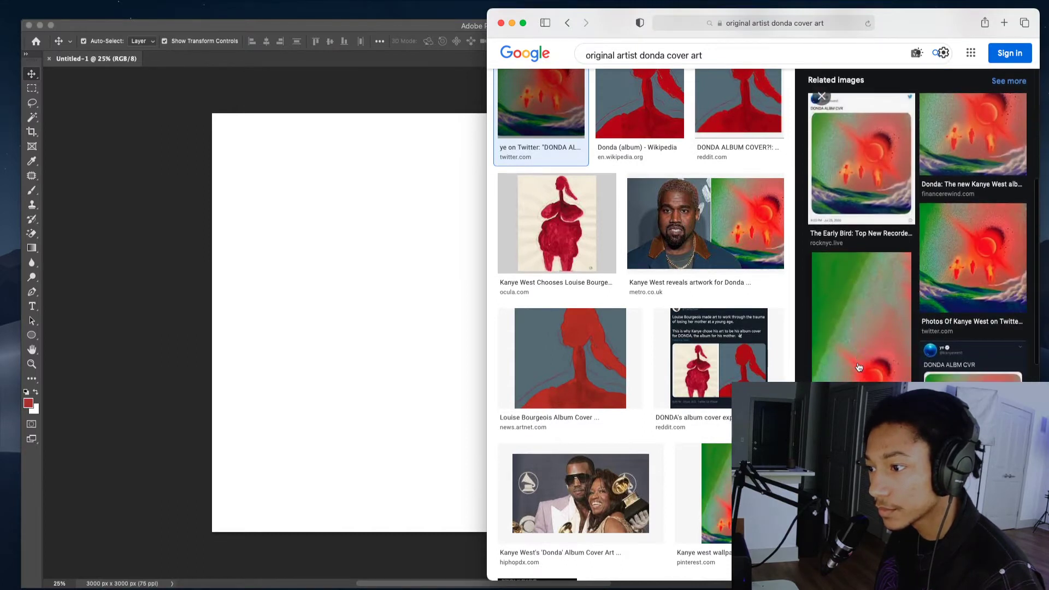
{"action": "scroll", "coordinate": [859, 371], "scroll_direction": "up", "scroll_amount": 5}
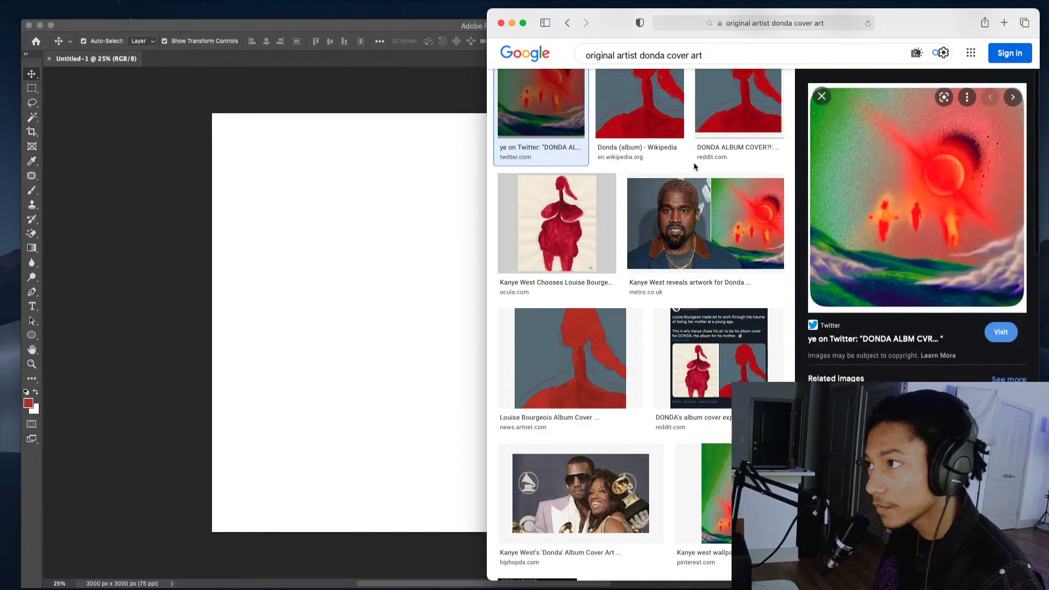
{"action": "scroll", "coordinate": [695, 167], "scroll_direction": "up", "scroll_amount": 3}
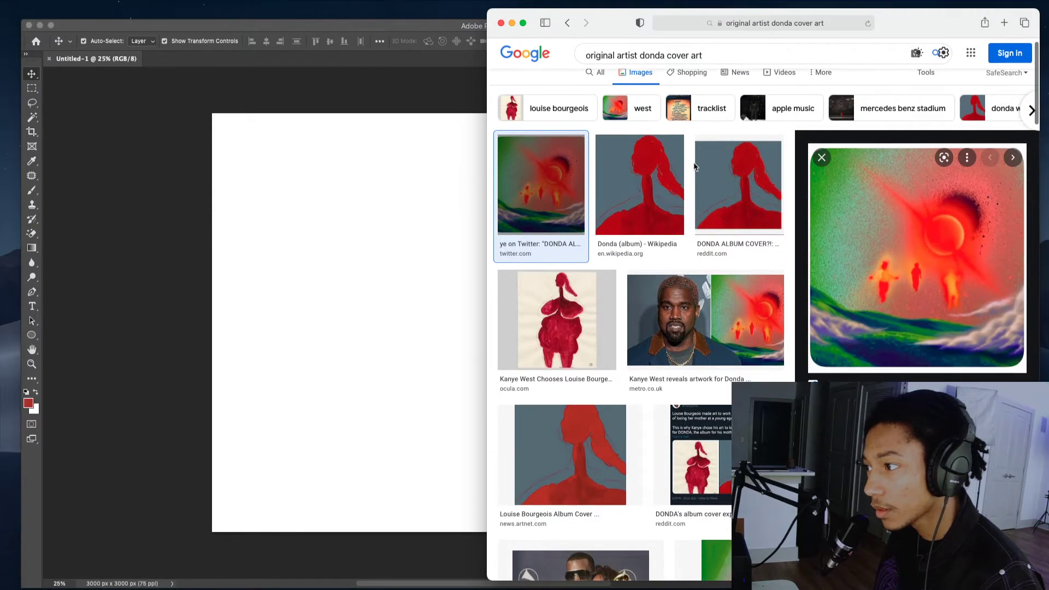
{"action": "scroll", "coordinate": [596, 273], "scroll_direction": "down", "scroll_amount": 2}
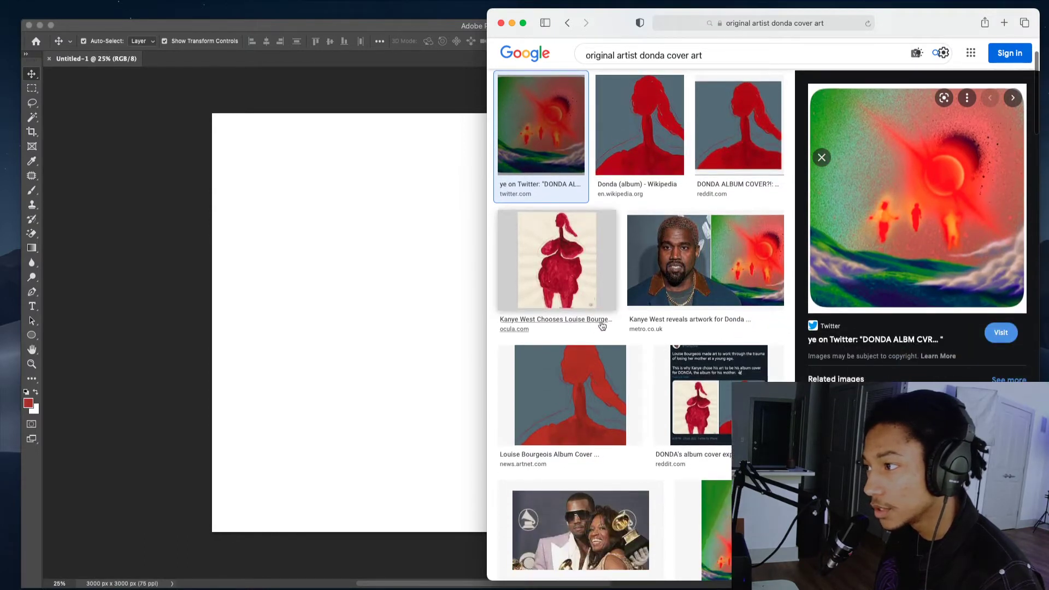
{"action": "mouse_move", "coordinate": [590, 326]}
{"action": "left_mouse_down"}
{"action": "mouse_move", "coordinate": [623, 345]}
{"action": "mouse_move", "coordinate": [595, 323]}
{"action": "left_mouse_up"}
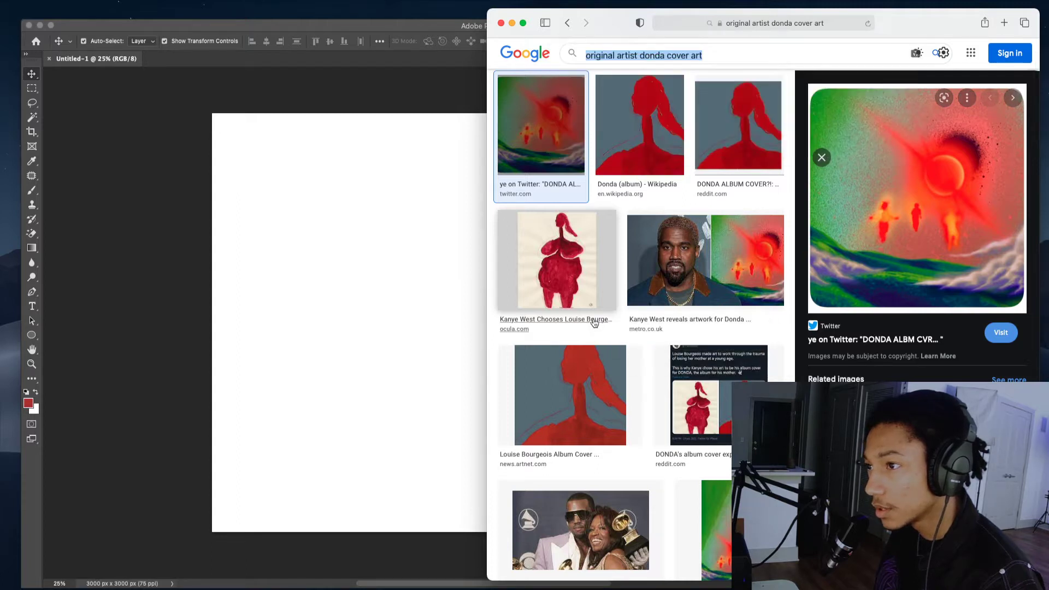
{"action": "scroll", "coordinate": [566, 531], "scroll_direction": "down", "scroll_amount": 3}
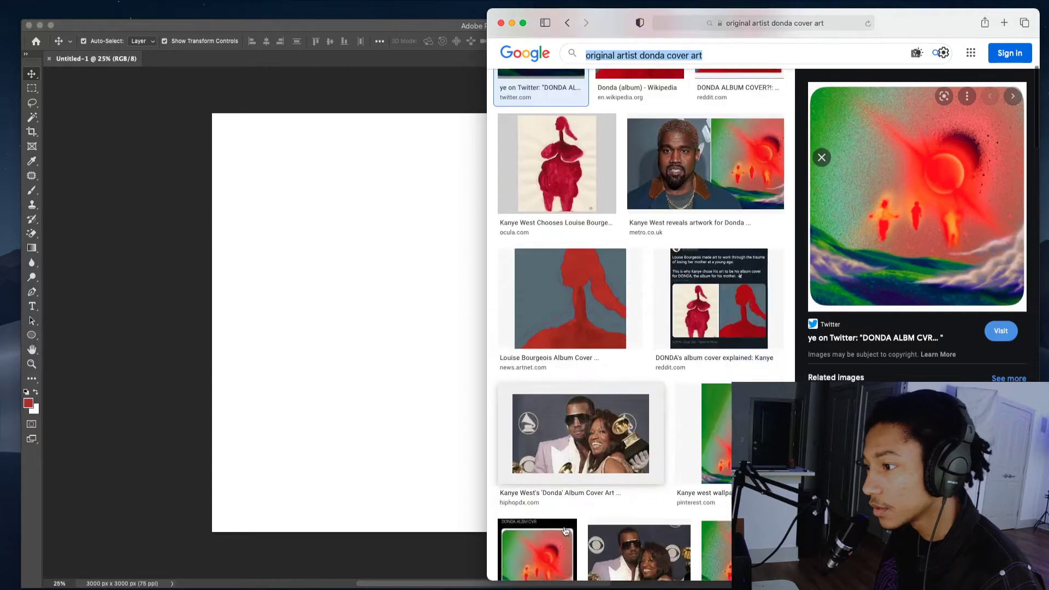
{"action": "scroll", "coordinate": [565, 531], "scroll_direction": "down", "scroll_amount": 13}
{"action": "scroll", "coordinate": [565, 530], "scroll_direction": "down", "scroll_amount": 6}
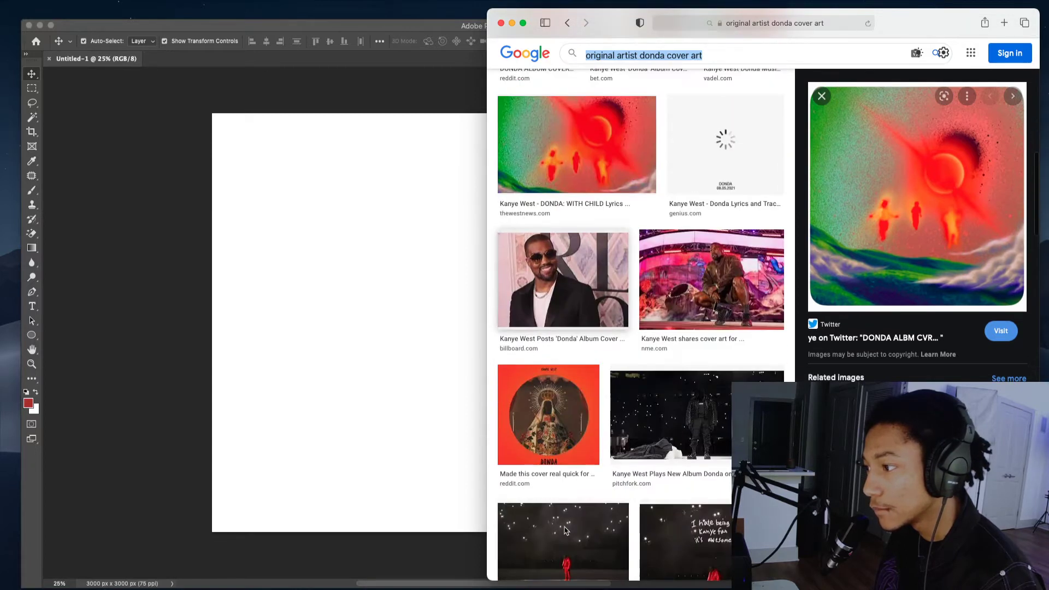
{"action": "scroll", "coordinate": [566, 531], "scroll_direction": "up", "scroll_amount": 10}
- Bring the previewed Twitter cover image into the blank Photoshop document, placing it in the canvas's upper-right area
{"action": "left_click", "coordinate": [932, 222]}
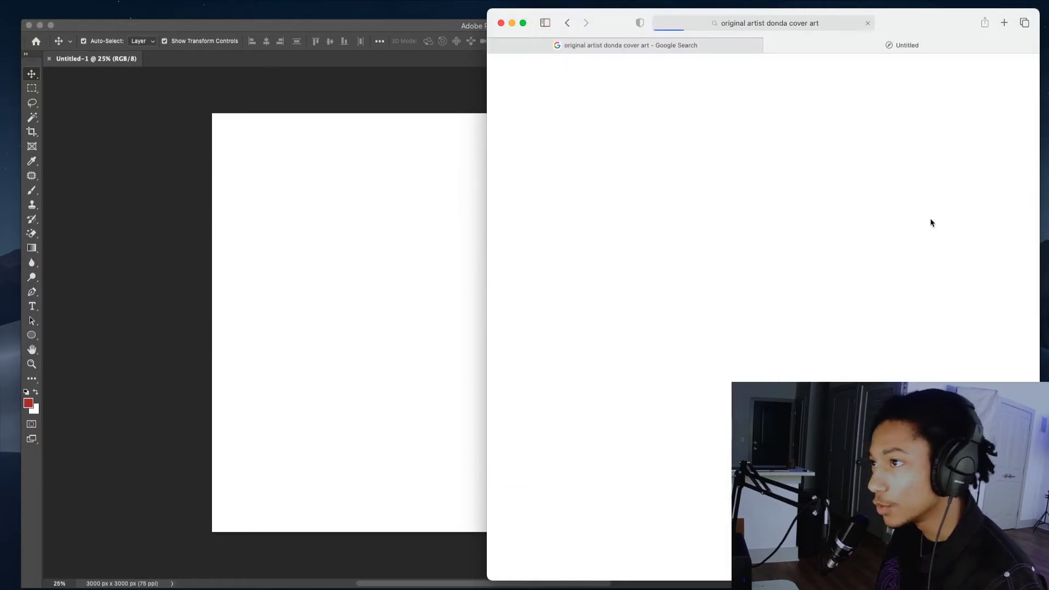
{"action": "left_click", "coordinate": [770, 45]}
{"action": "left_click_drag", "start_coordinate": [819, 218], "coordinate": [554, 222]}
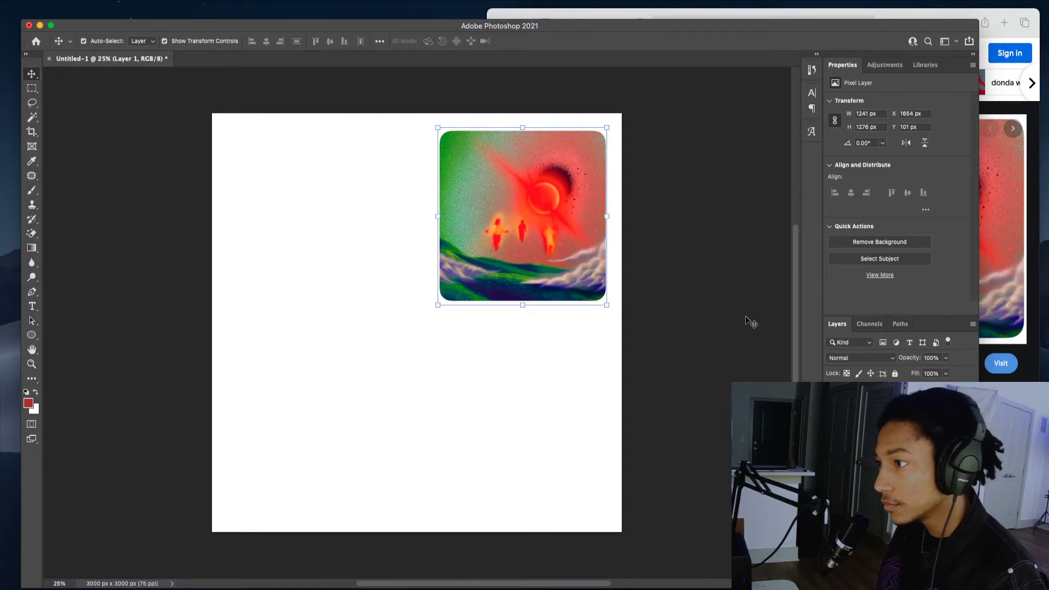
- Select the white border around the cover image with the Magic Wand tool and cut it away, leaving the rounded artwork
{"action": "left_click", "coordinate": [623, 356]}
{"action": "key", "text": "w"}
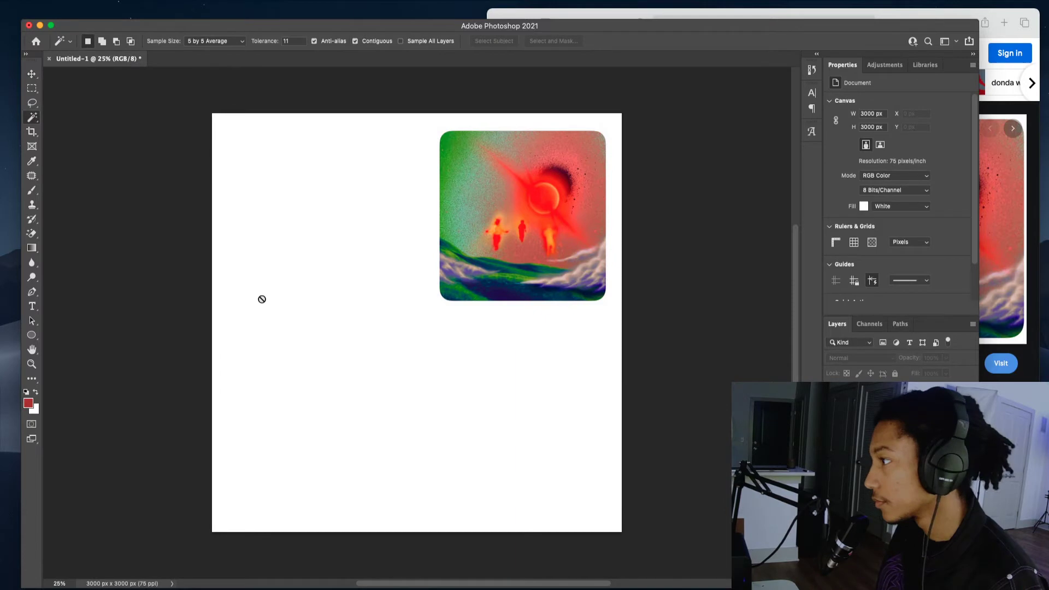
{"action": "left_click", "coordinate": [36, 119]}
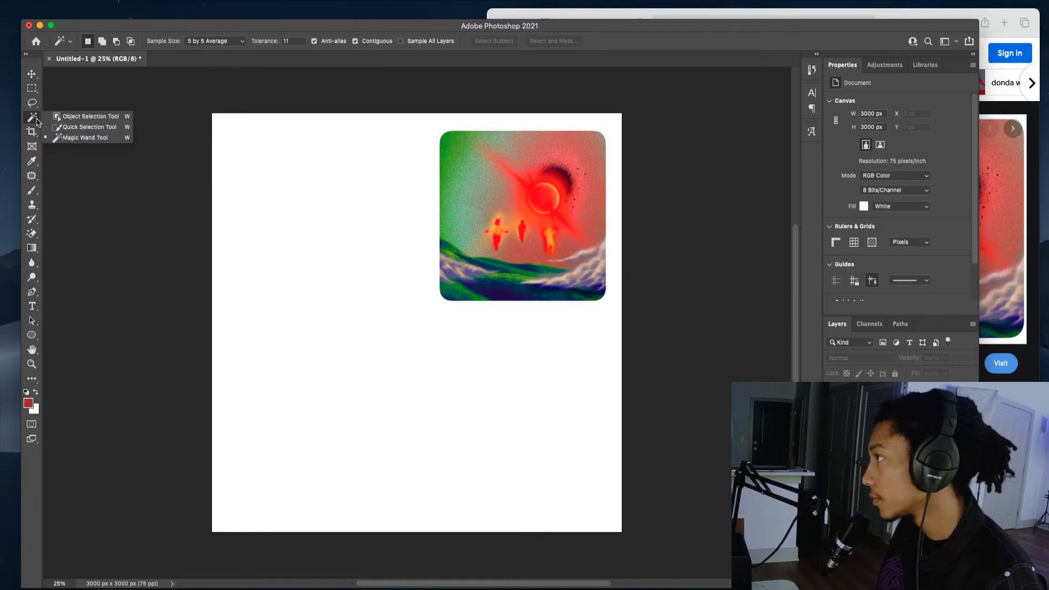
{"action": "left_click", "coordinate": [90, 137]}
{"action": "left_click", "coordinate": [891, 394]}
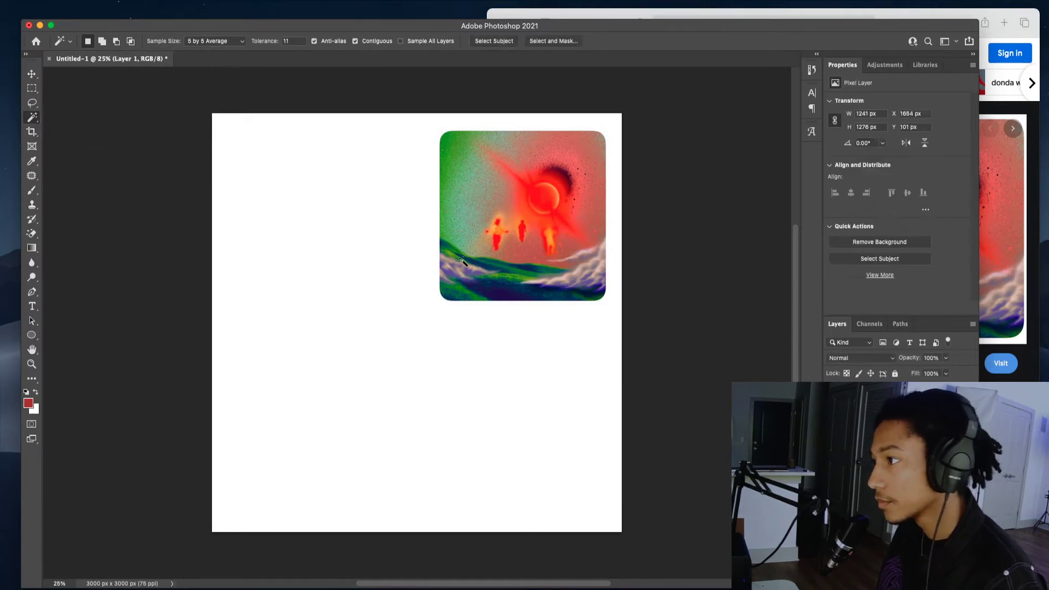
{"action": "scroll", "coordinate": [439, 276], "scroll_direction": "up", "scroll_amount": 5}
{"action": "left_click", "coordinate": [441, 276]}
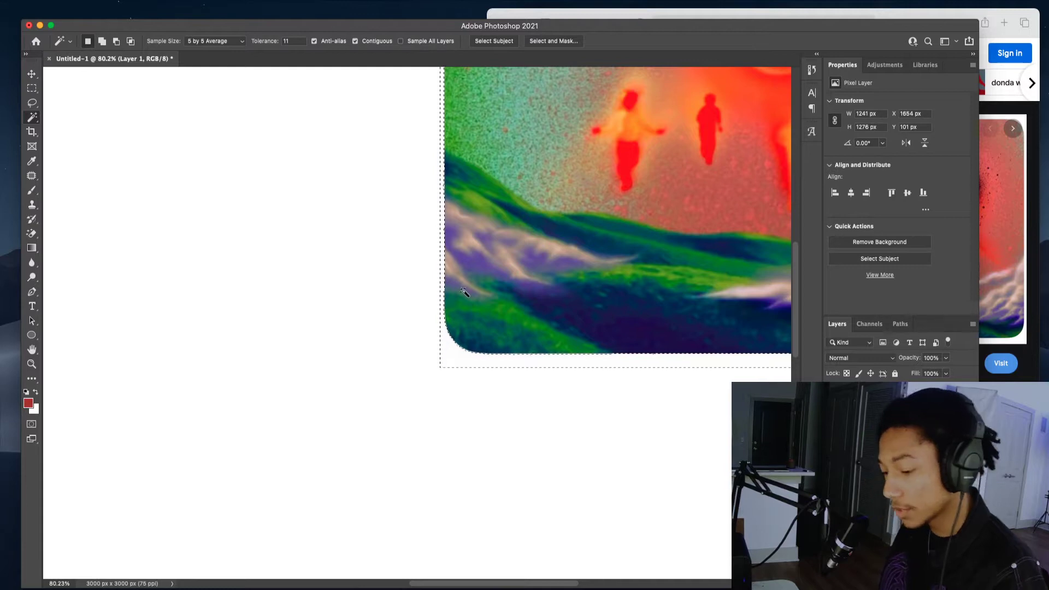
{"action": "key", "text": "super+x"}
{"action": "key", "text": "v"}
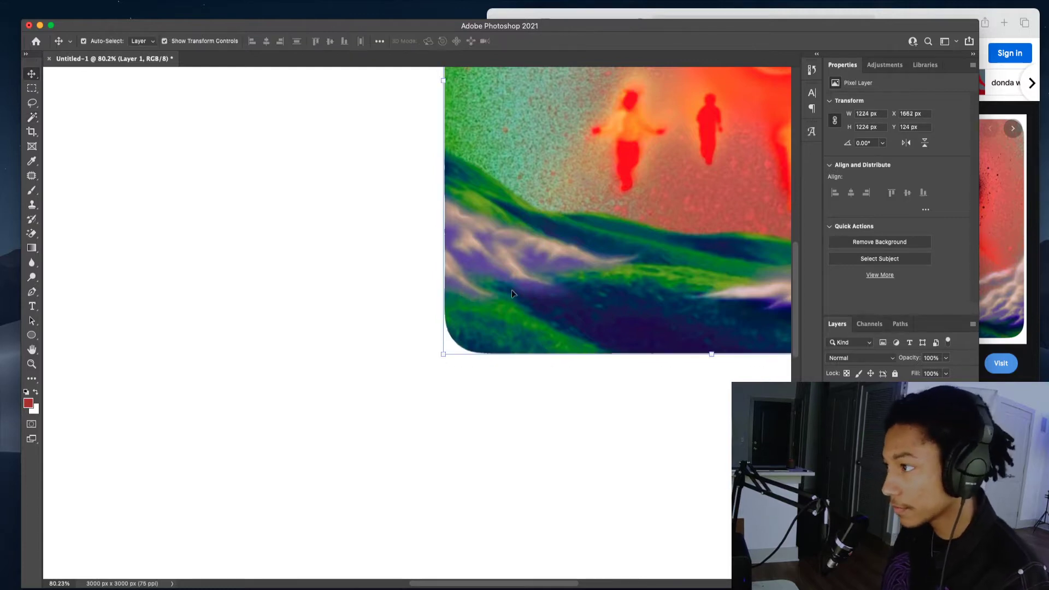
{"action": "scroll", "coordinate": [521, 312], "scroll_direction": "down", "scroll_amount": 7}
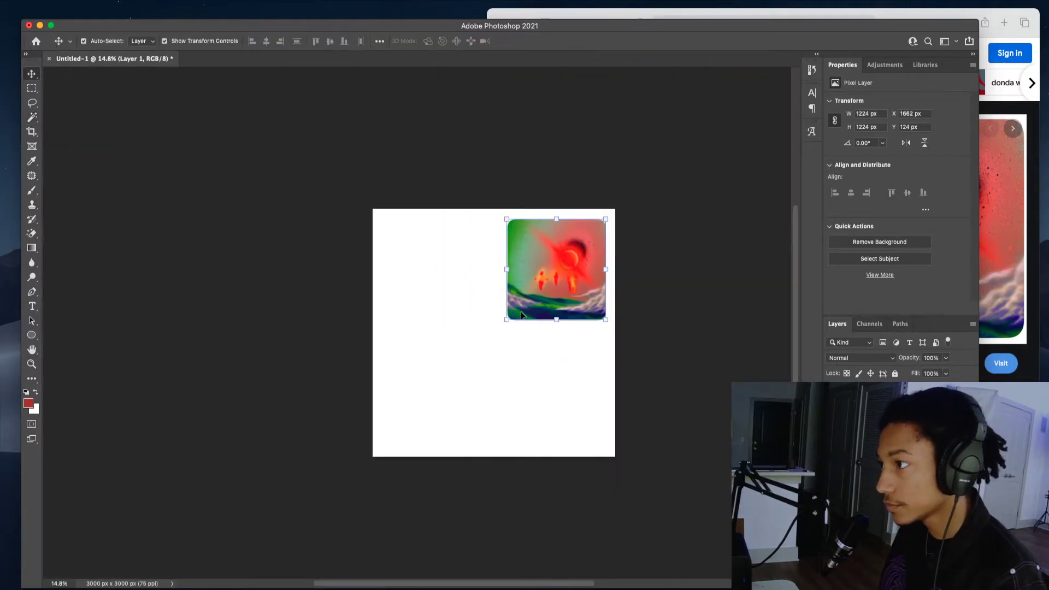
{"action": "left_click", "coordinate": [667, 316]}
{"action": "scroll", "coordinate": [570, 290], "scroll_direction": "up", "scroll_amount": 2}
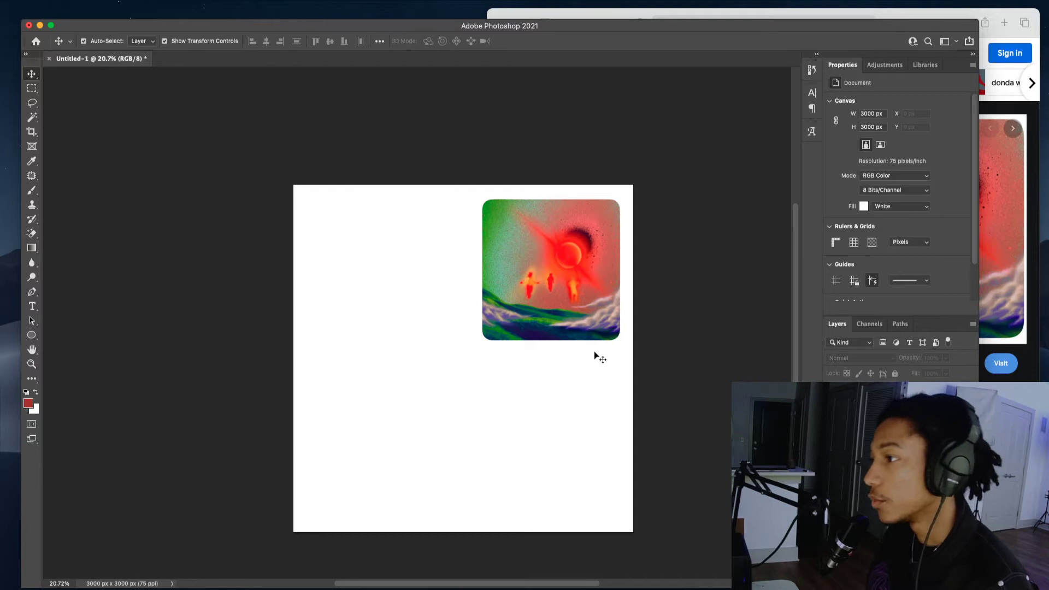
{"action": "left_click", "coordinate": [836, 9]}
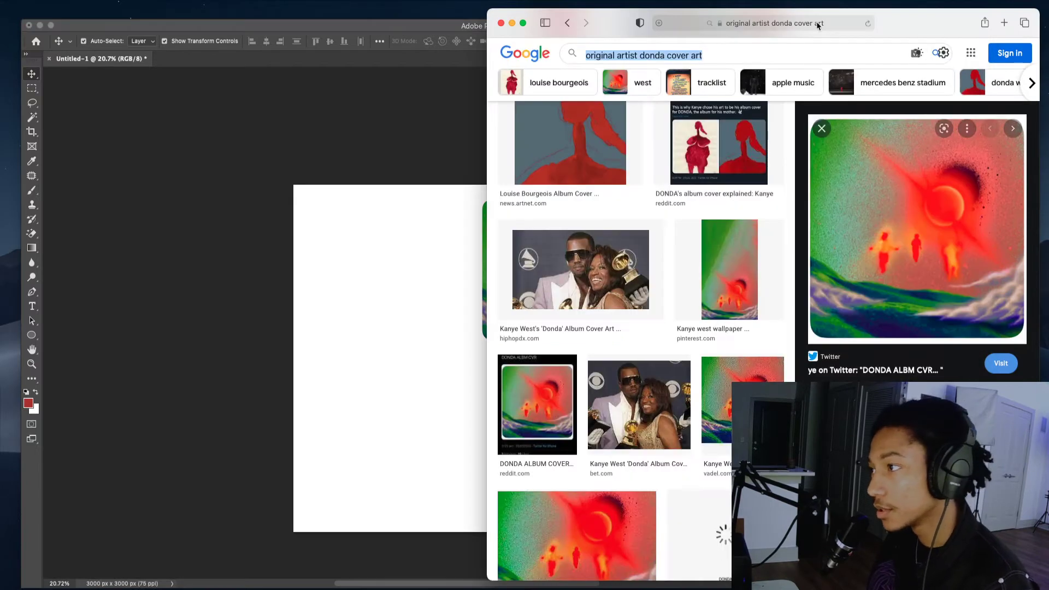
{"action": "left_click", "coordinate": [220, 329]}
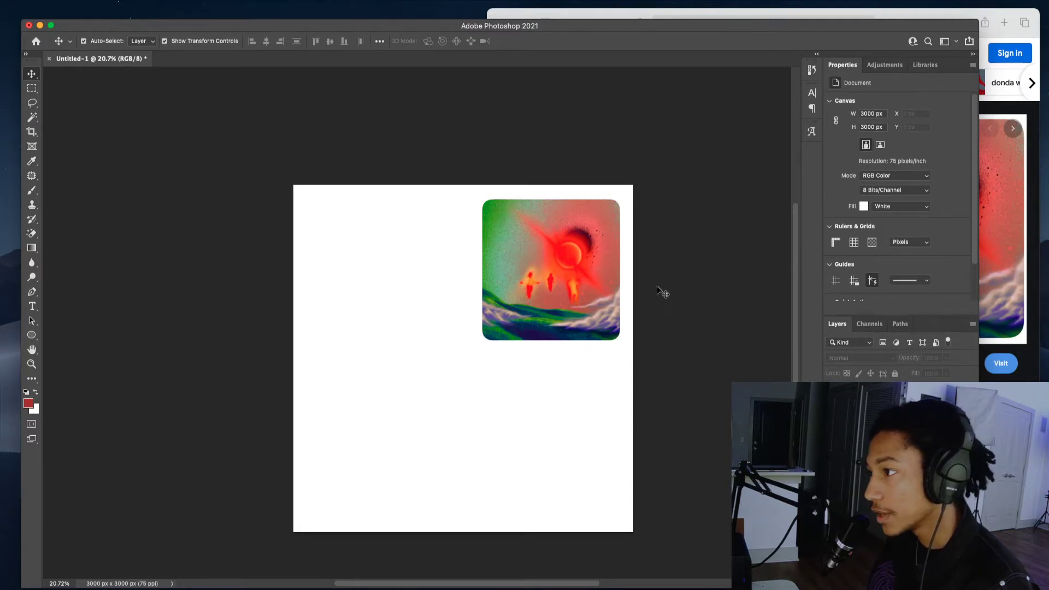
- Select the cover artwork on the canvas and inspect its trimmed lower edge and rounded corners close up
{"action": "scroll", "coordinate": [628, 315], "scroll_direction": "up", "scroll_amount": 3}
{"action": "left_click", "coordinate": [628, 316]}
{"action": "scroll", "coordinate": [628, 313], "scroll_direction": "up", "scroll_amount": 5}
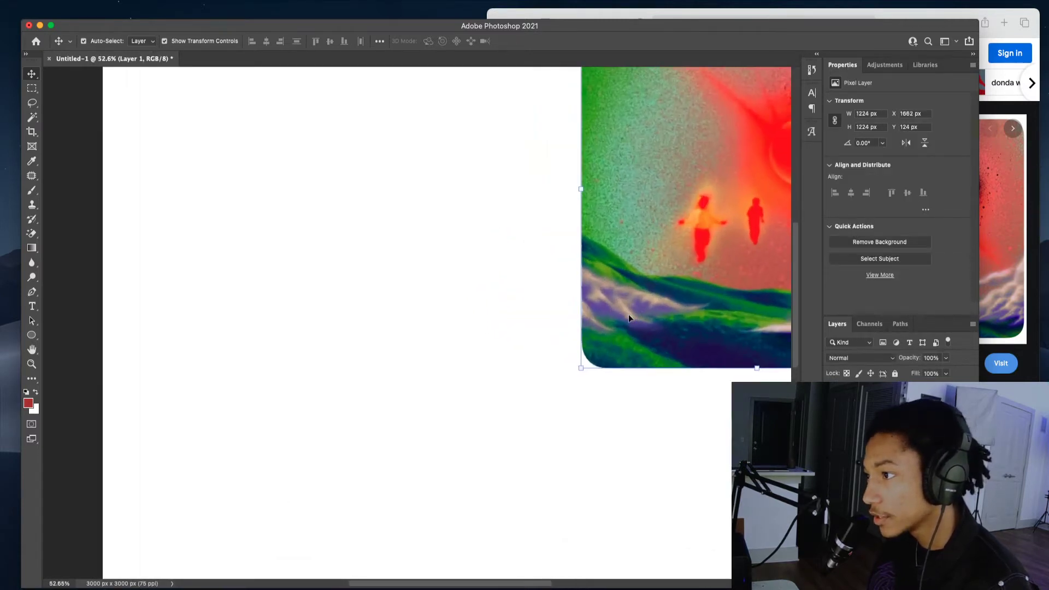
{"action": "scroll", "coordinate": [628, 314], "scroll_direction": "down", "scroll_amount": 4}
{"action": "scroll", "coordinate": [629, 318], "scroll_direction": "down", "scroll_amount": 2}
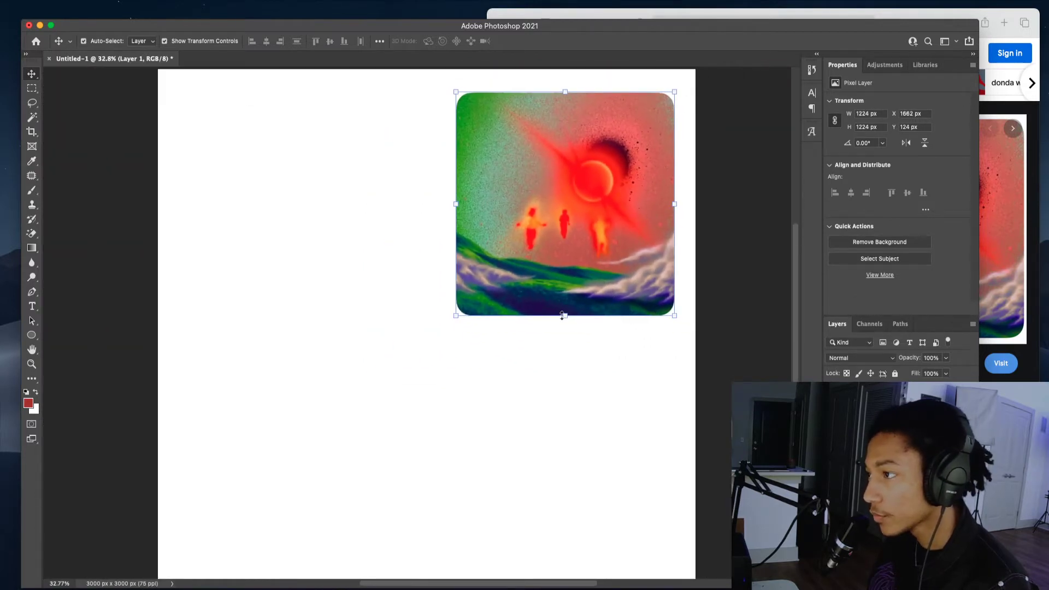
{"action": "scroll", "coordinate": [562, 316], "scroll_direction": "down", "scroll_amount": 2}
- Switch to the browser and replace the image search with "unsplash.com"
{"action": "left_click", "coordinate": [1027, 186]}
{"action": "triple_click", "coordinate": [746, 59]}
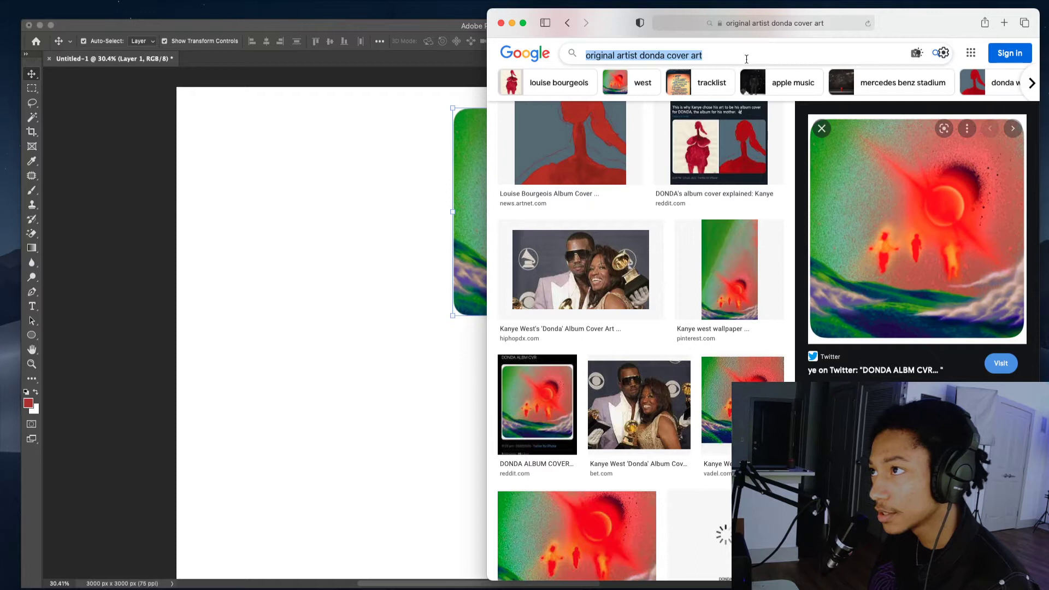
{"action": "type", "text": "uns"}
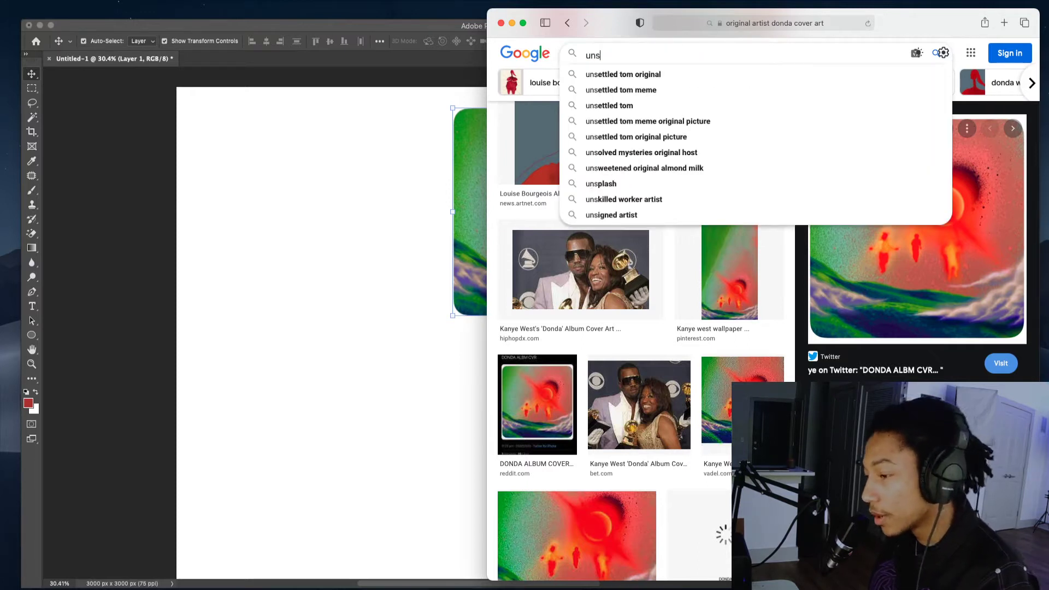
{"action": "type", "text": "plash"}
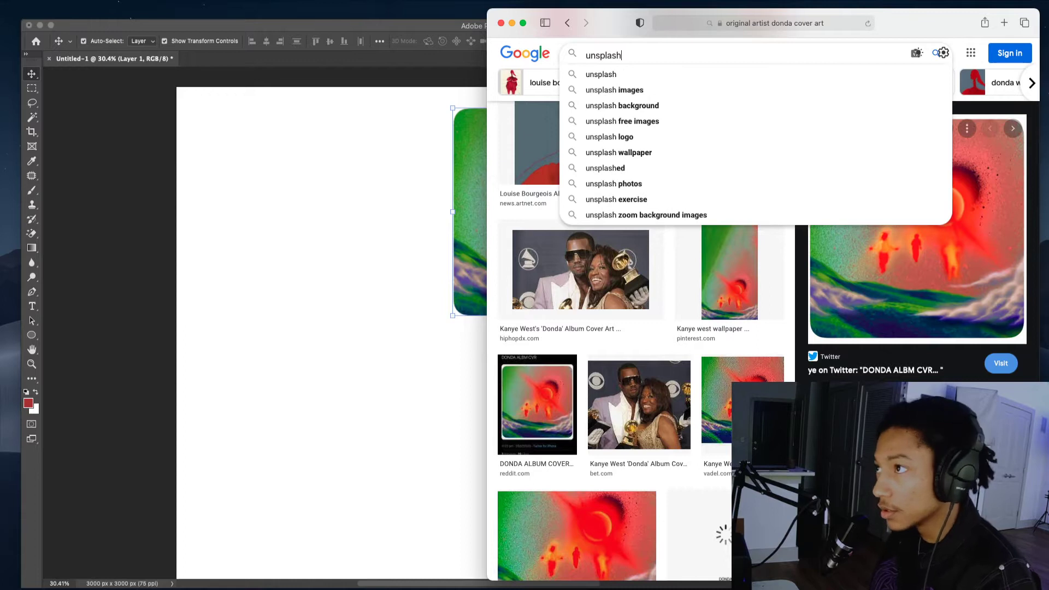
{"action": "type", "text": ".com"}
{"action": "key", "text": "Return"}
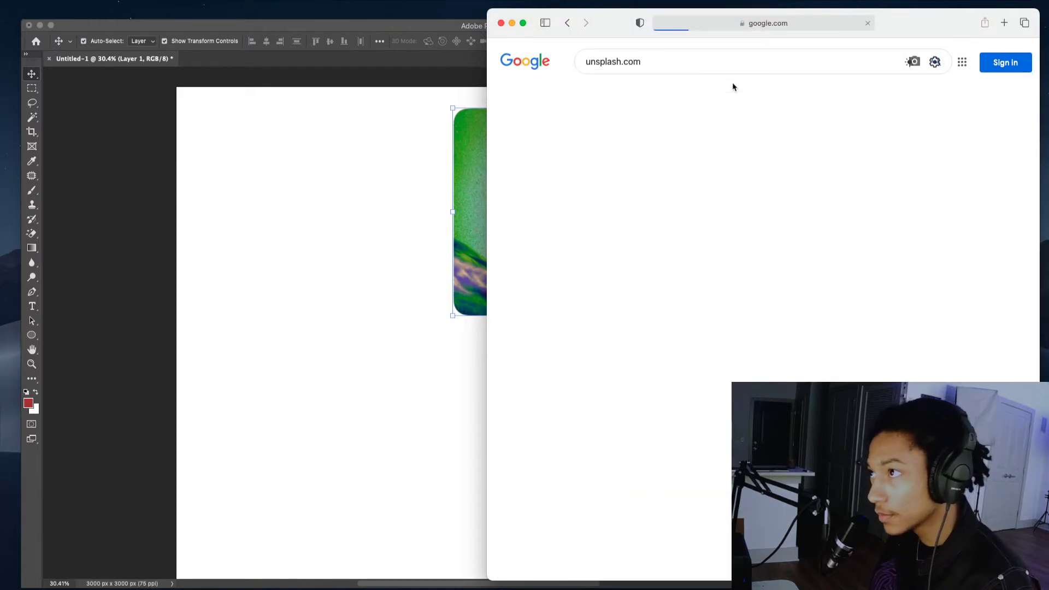
{"action": "left_click", "coordinate": [569, 164]}
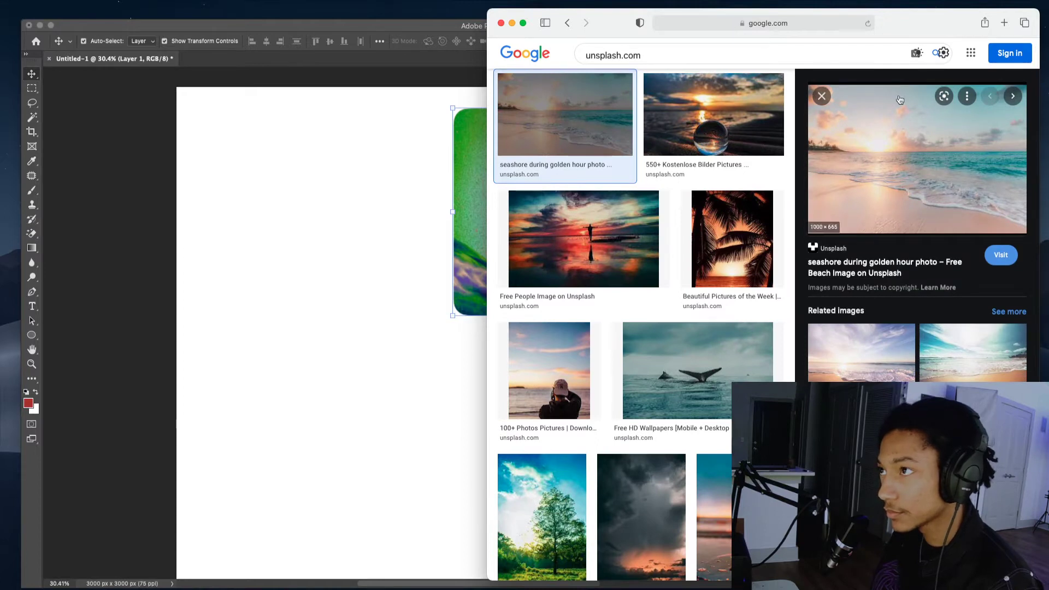
{"action": "left_click", "coordinate": [1004, 22]}
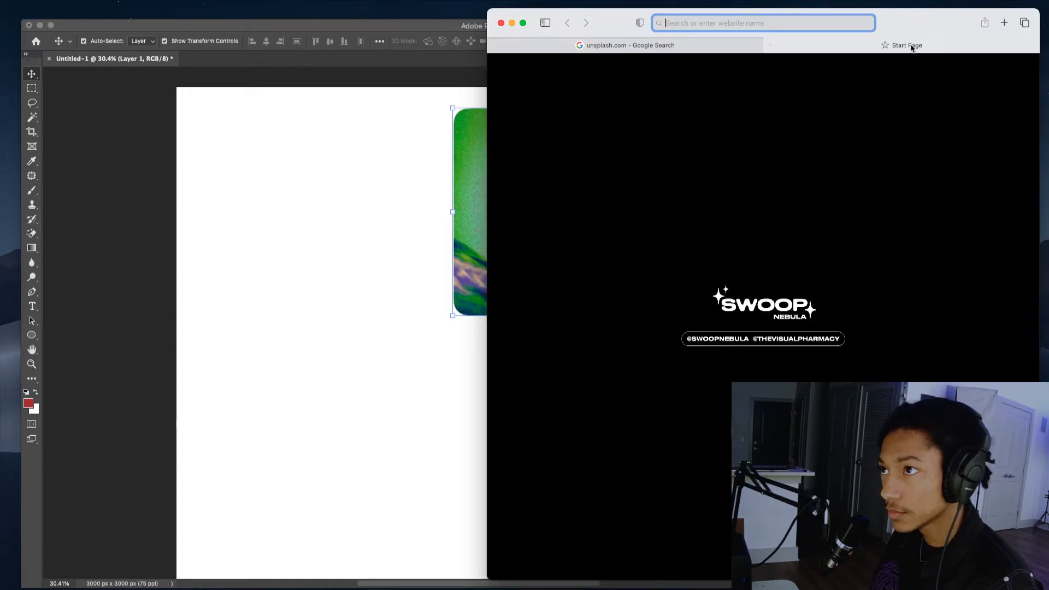
{"action": "key", "text": "super+w"}
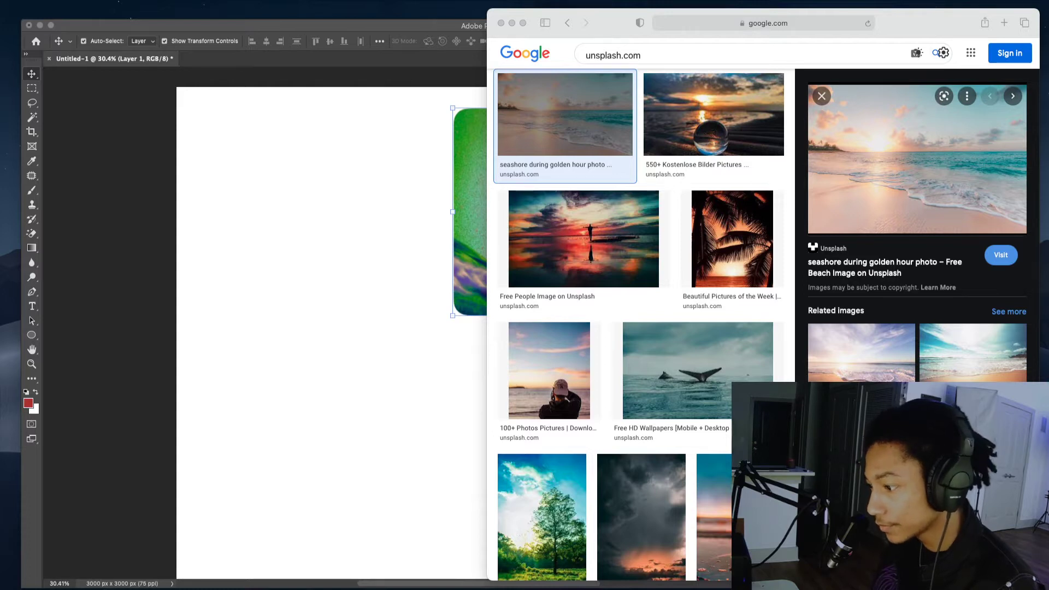
{"action": "key", "text": "super+Tab"}
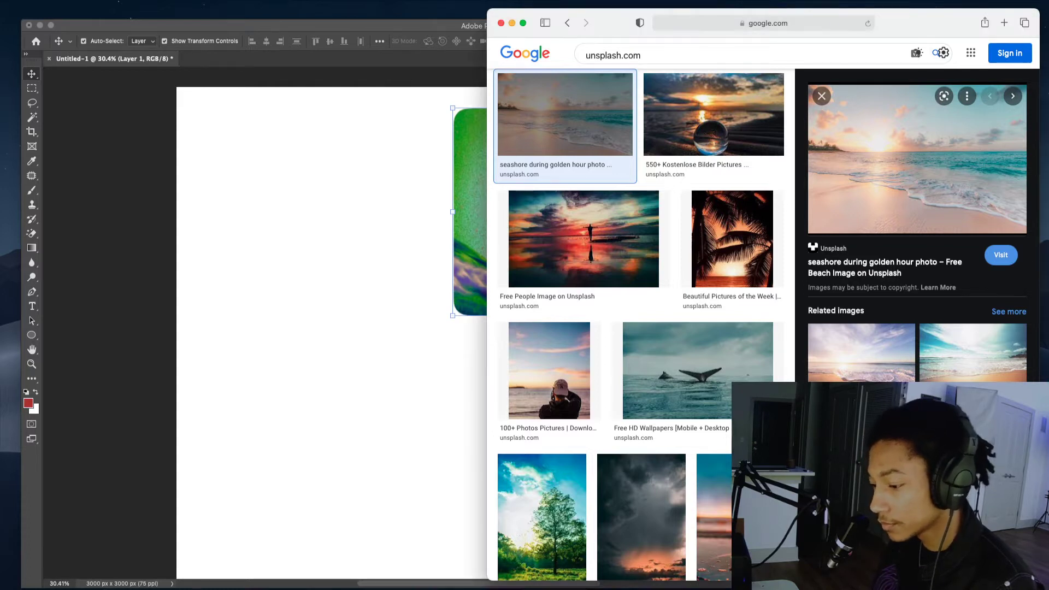
{"action": "key", "text": "super+Tab"}
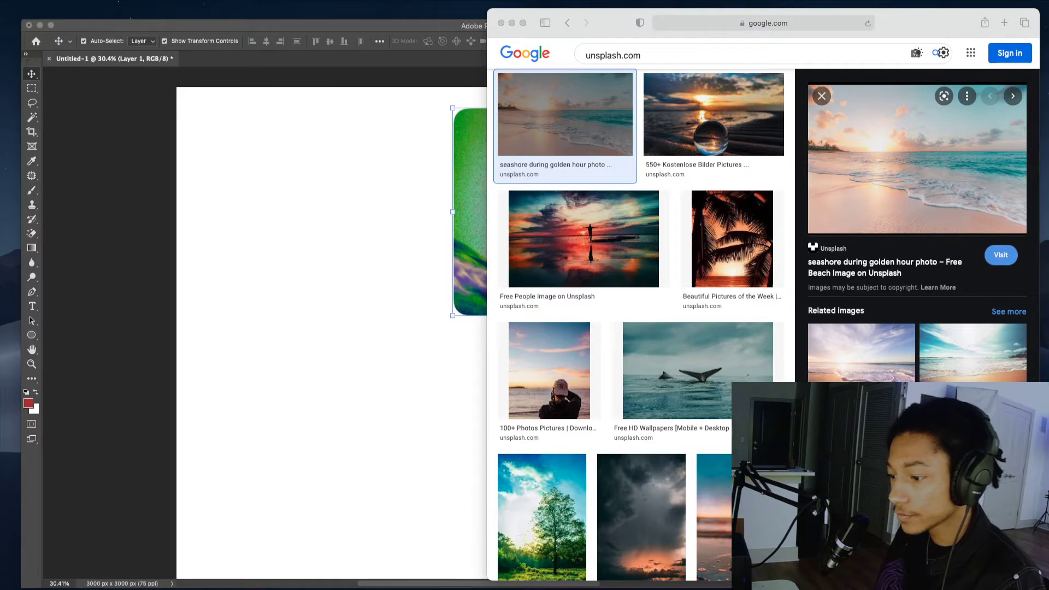
- Show the general web results for unsplash.com instead of the image results
{"action": "left_click", "coordinate": [796, 181]}
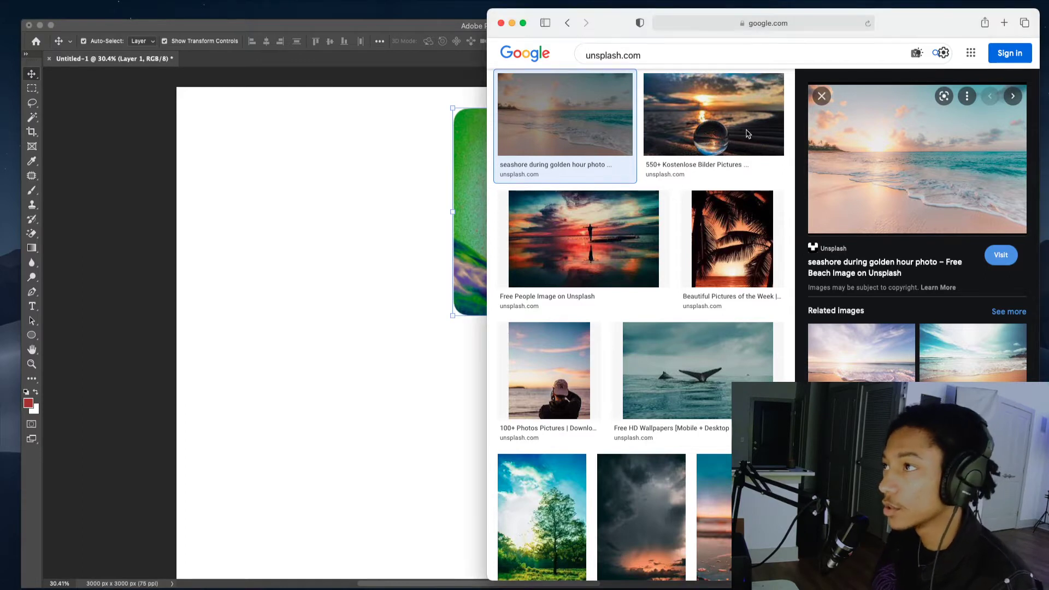
{"action": "scroll", "coordinate": [582, 437], "scroll_direction": "up", "scroll_amount": 2}
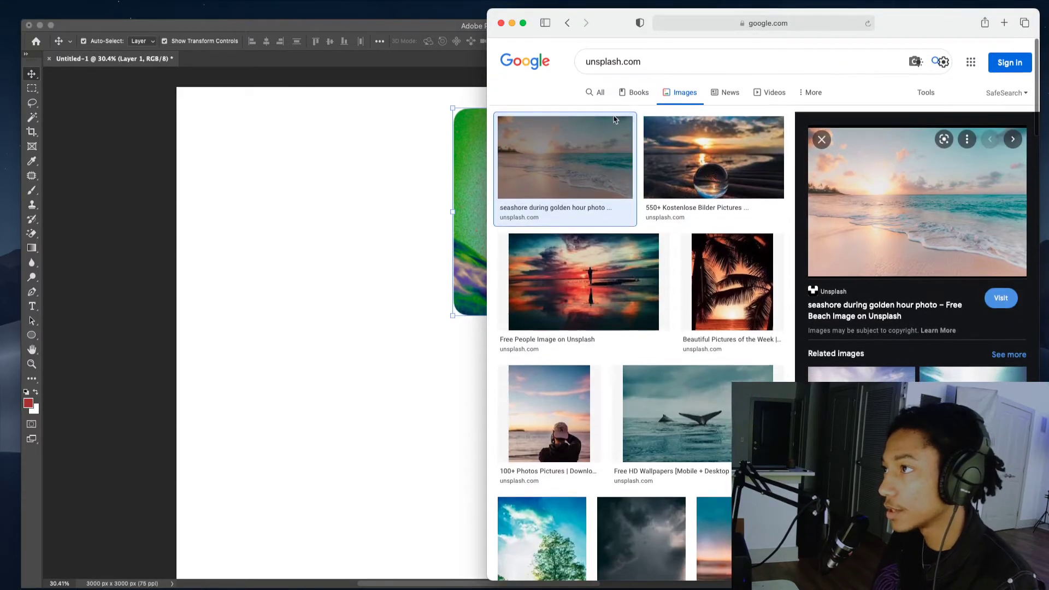
{"action": "left_click", "coordinate": [597, 100]}
- Arrange the Photoshop and browser windows side by side and fit the whole canvas in the narrowed Photoshop view
{"action": "double_click", "coordinate": [405, 27]}
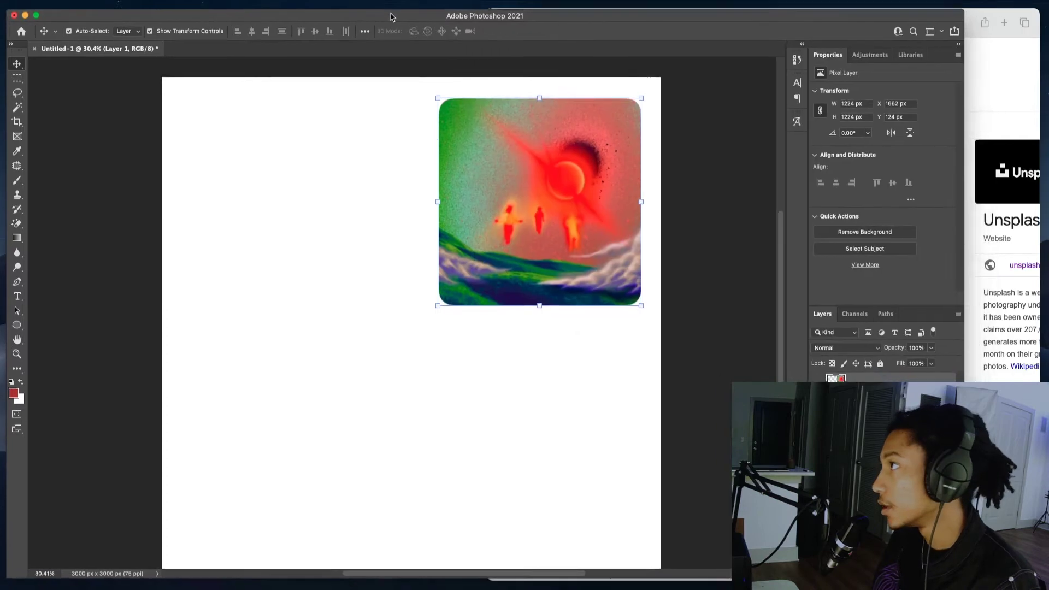
{"action": "left_click_drag", "start_coordinate": [957, 570], "coordinate": [541, 580]}
{"action": "left_click", "coordinate": [590, 489]}
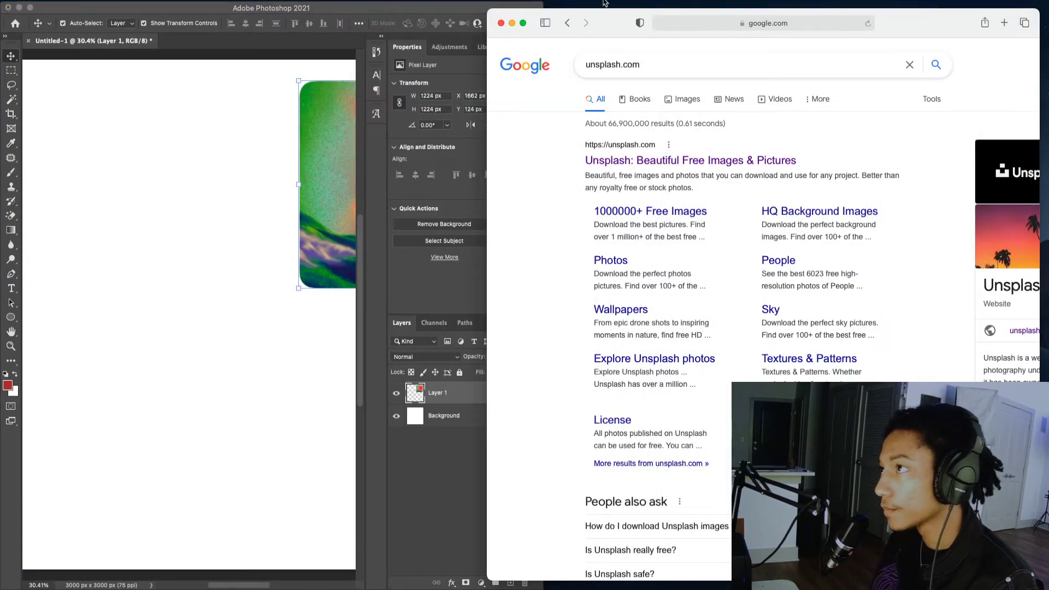
{"action": "left_click_drag", "start_coordinate": [612, 28], "coordinate": [620, 21]}
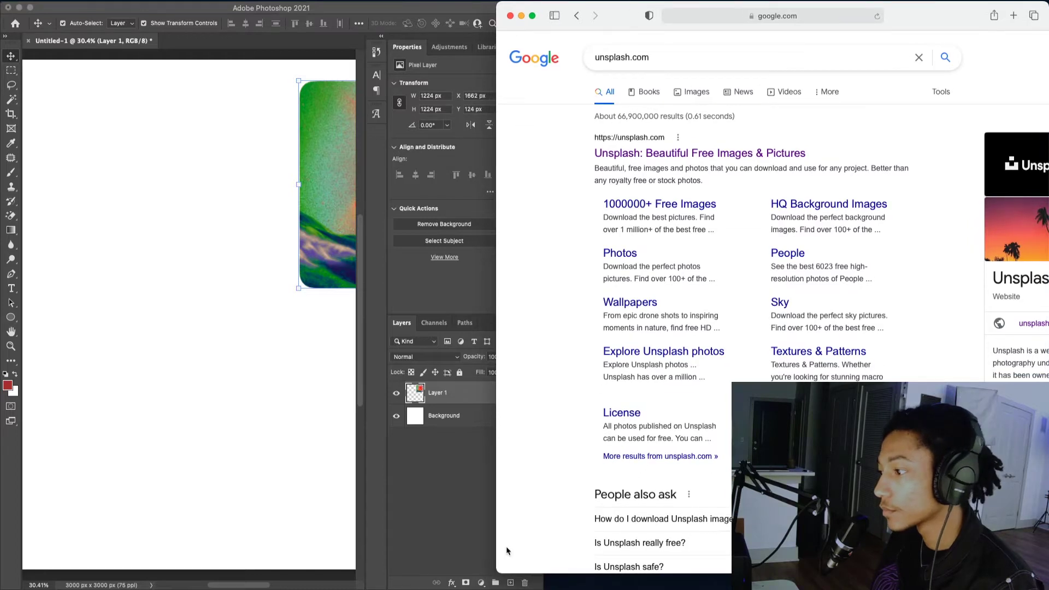
{"action": "left_click_drag", "start_coordinate": [496, 573], "coordinate": [507, 586]}
{"action": "left_click", "coordinate": [299, 473]}
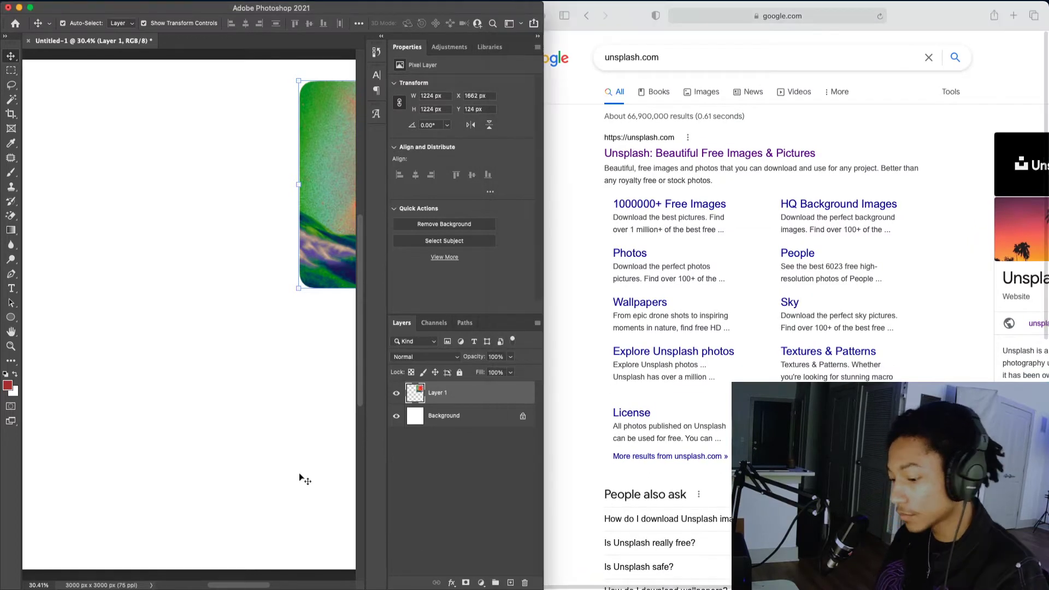
{"action": "key", "text": "super+0"}
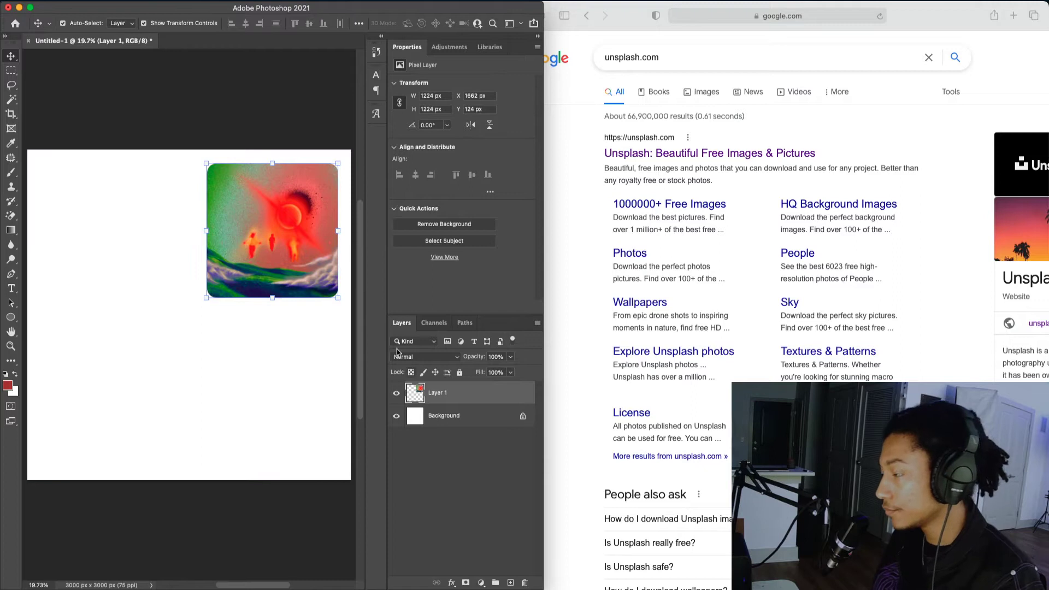
- Check which artwork Layer 1 holds by toggling its visibility, and rename the layer "inspo"
{"action": "left_click", "coordinate": [398, 393]}
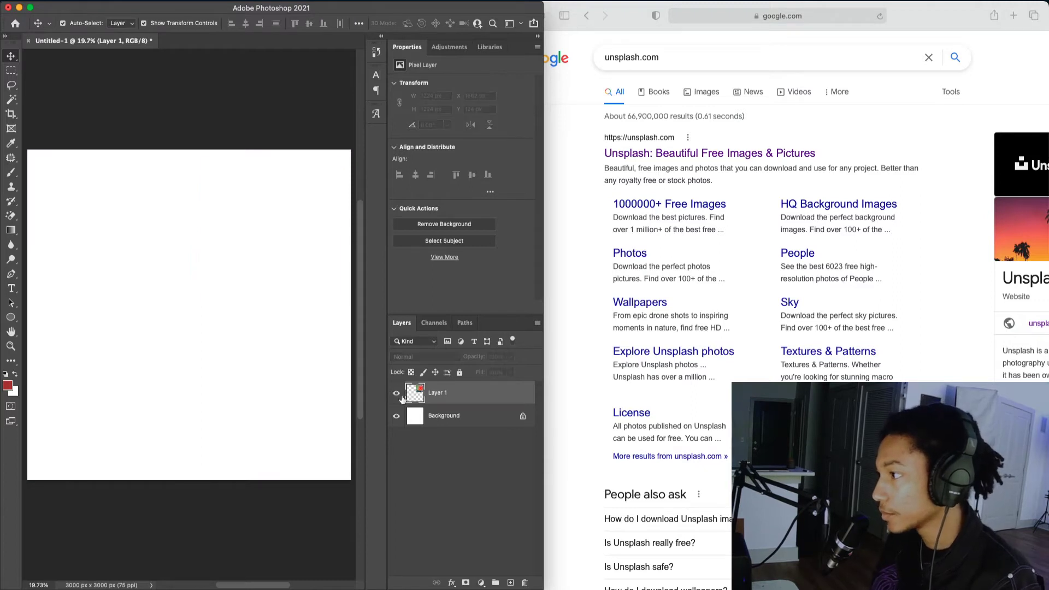
{"action": "left_click", "coordinate": [397, 394]}
{"action": "double_click", "coordinate": [437, 392]}
{"action": "type", "text": "inspo"}
{"action": "key", "text": "Return"}
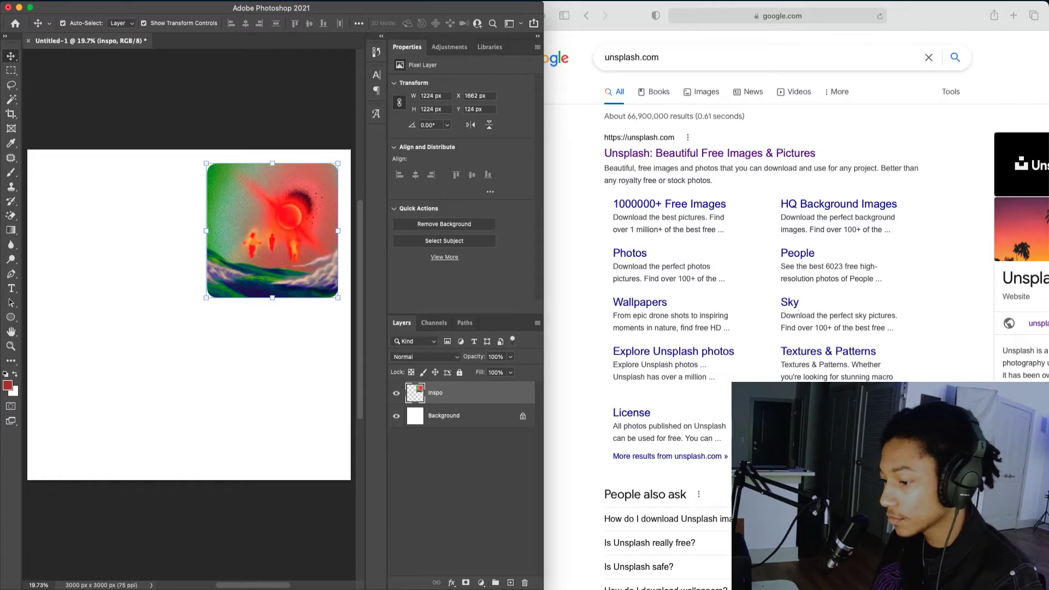
- Switch to the browser and open the Unsplash website from the search results
{"action": "key", "text": "super+Tab"}
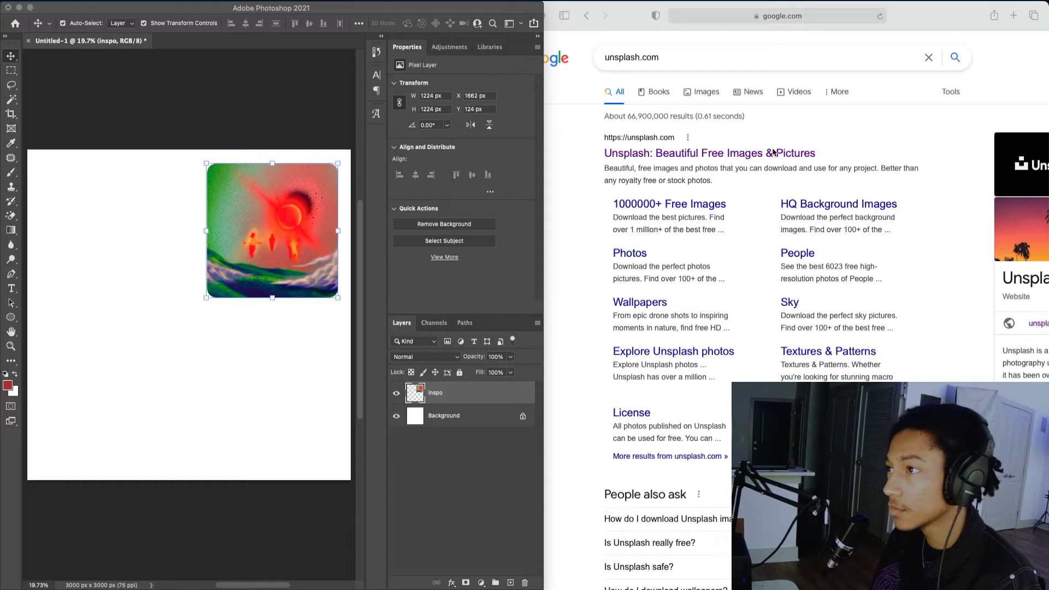
{"action": "left_click", "coordinate": [758, 210]}
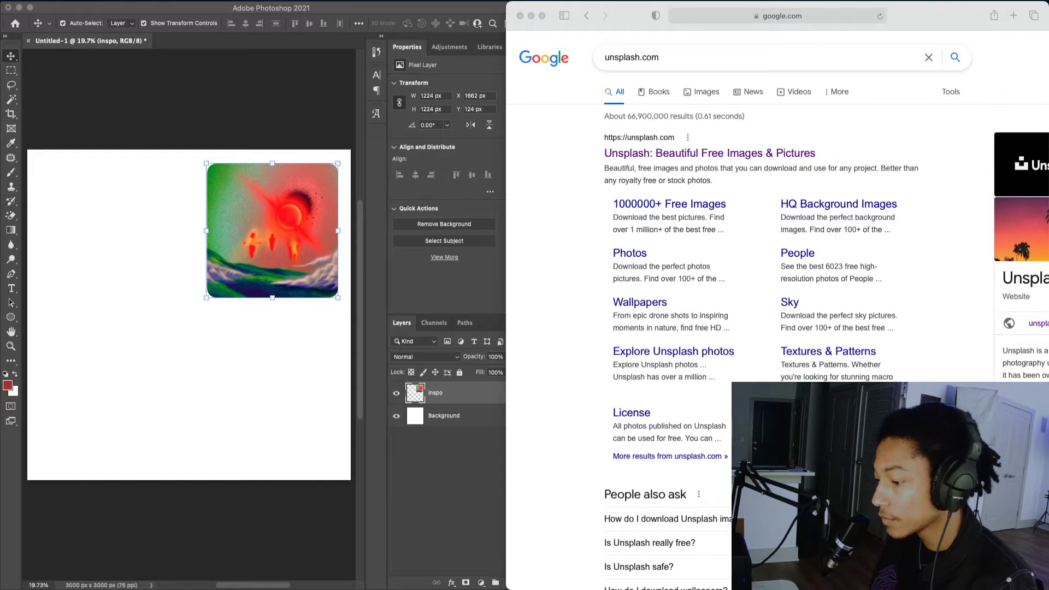
{"action": "left_click", "coordinate": [588, 263]}
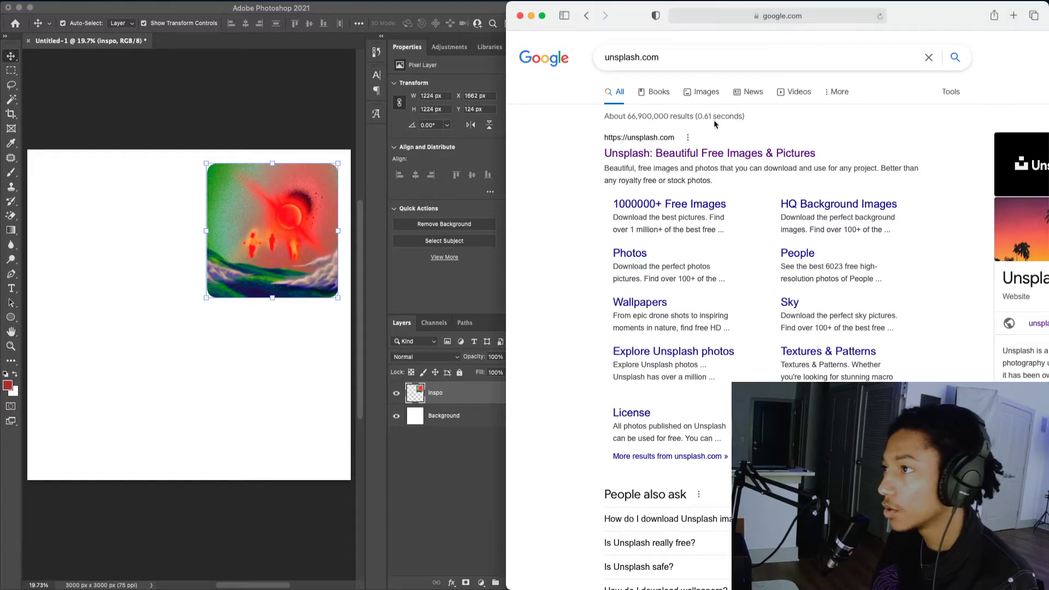
{"action": "left_click", "coordinate": [690, 155]}
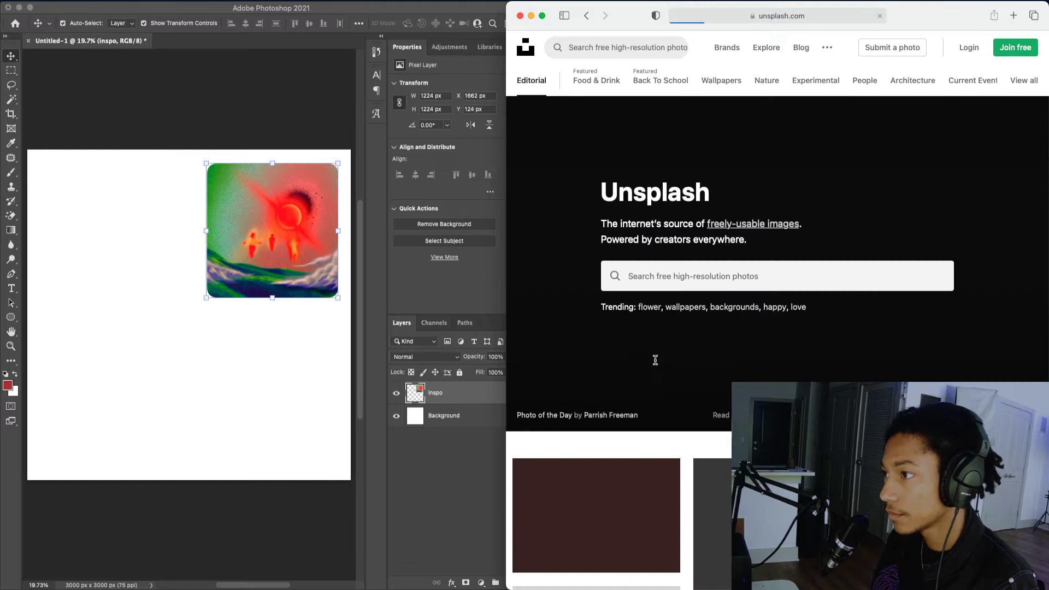
- Search Unsplash for "landscapes" photos
{"action": "left_click", "coordinate": [678, 283]}
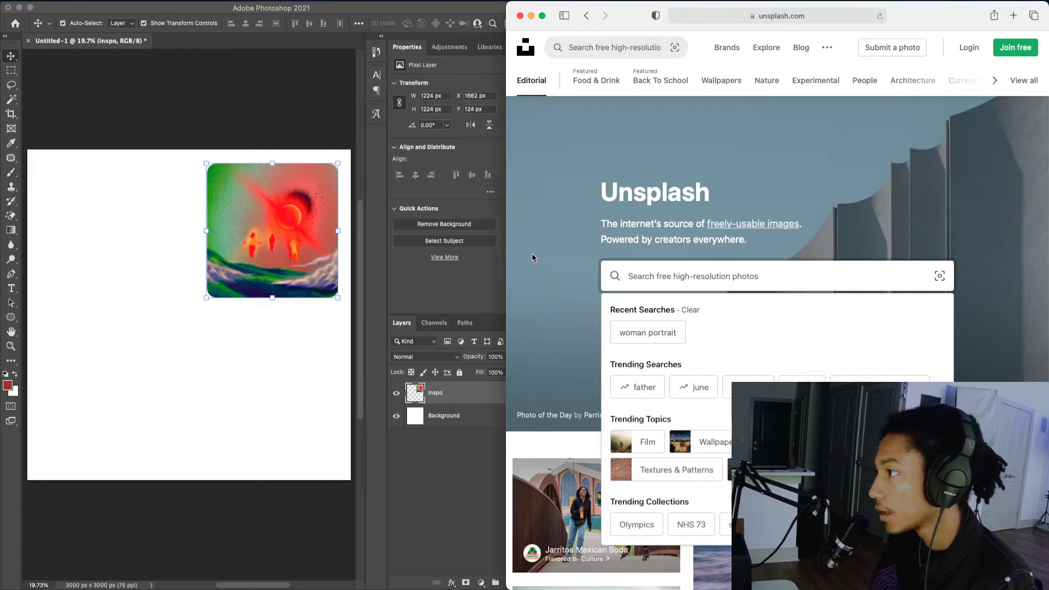
{"action": "type", "text": "lands"}
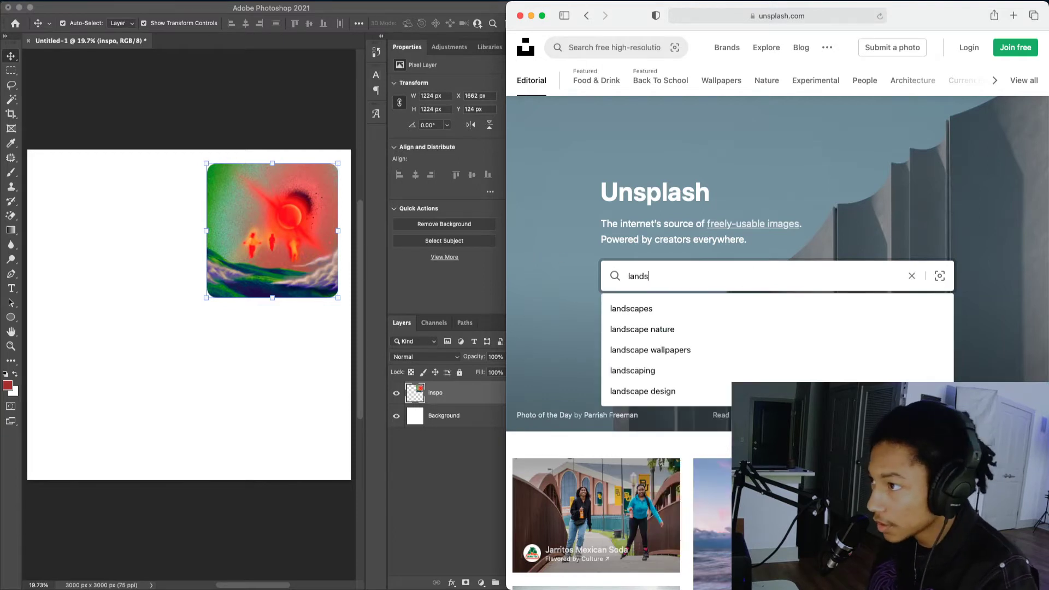
{"action": "left_click", "coordinate": [649, 316]}
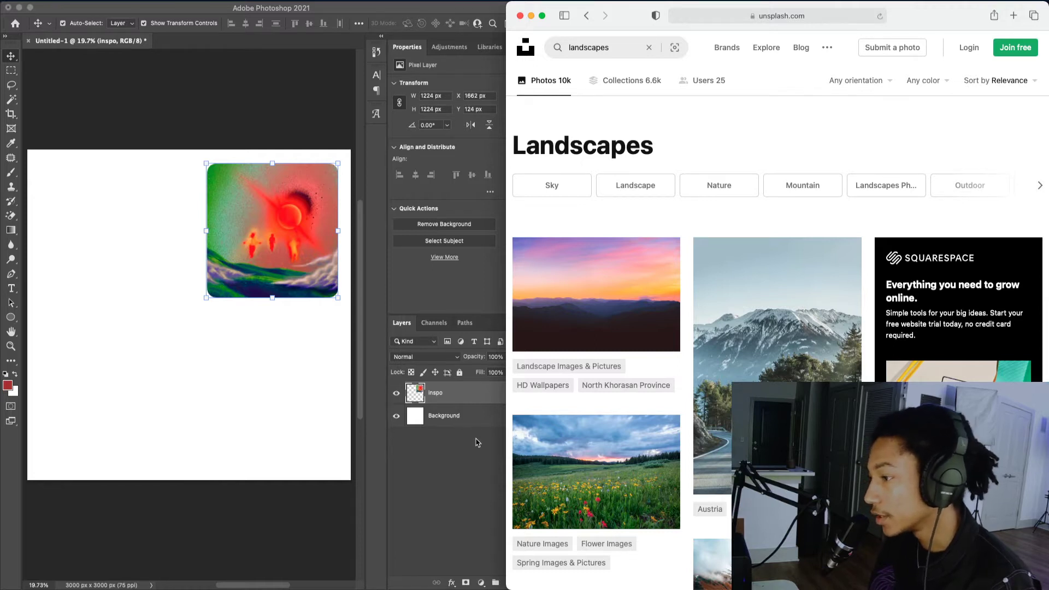
- Look through the Unsplash "landscapes" photo results for a scene that suits the hills in the inspiration cover
{"action": "scroll", "coordinate": [609, 465], "scroll_direction": "down", "scroll_amount": 3}
{"action": "scroll", "coordinate": [609, 465], "scroll_direction": "down", "scroll_amount": 3}
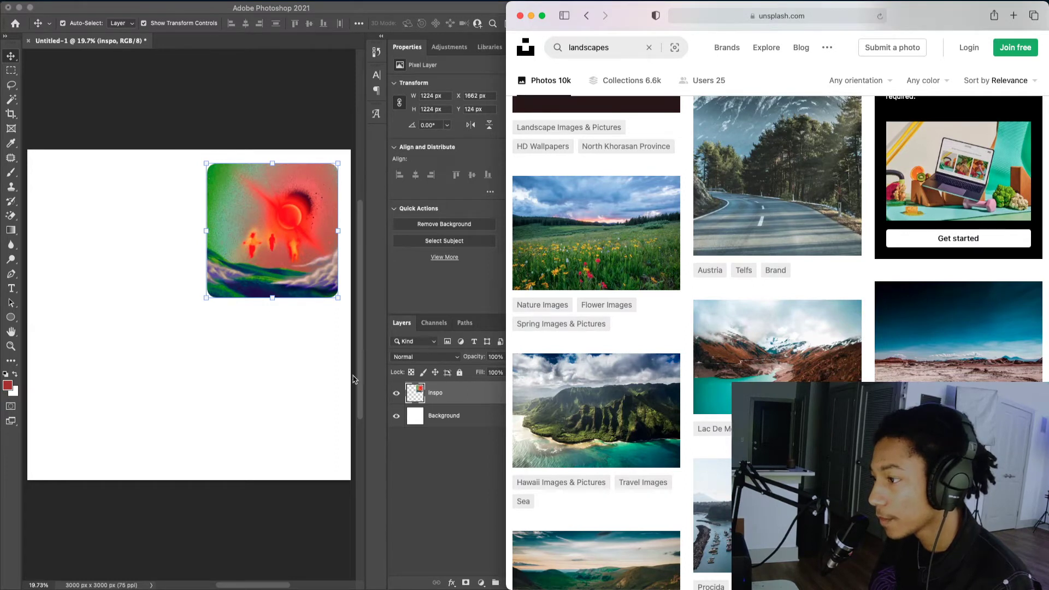
{"action": "scroll", "coordinate": [634, 475], "scroll_direction": "down", "scroll_amount": 3}
{"action": "scroll", "coordinate": [632, 475], "scroll_direction": "down", "scroll_amount": 8}
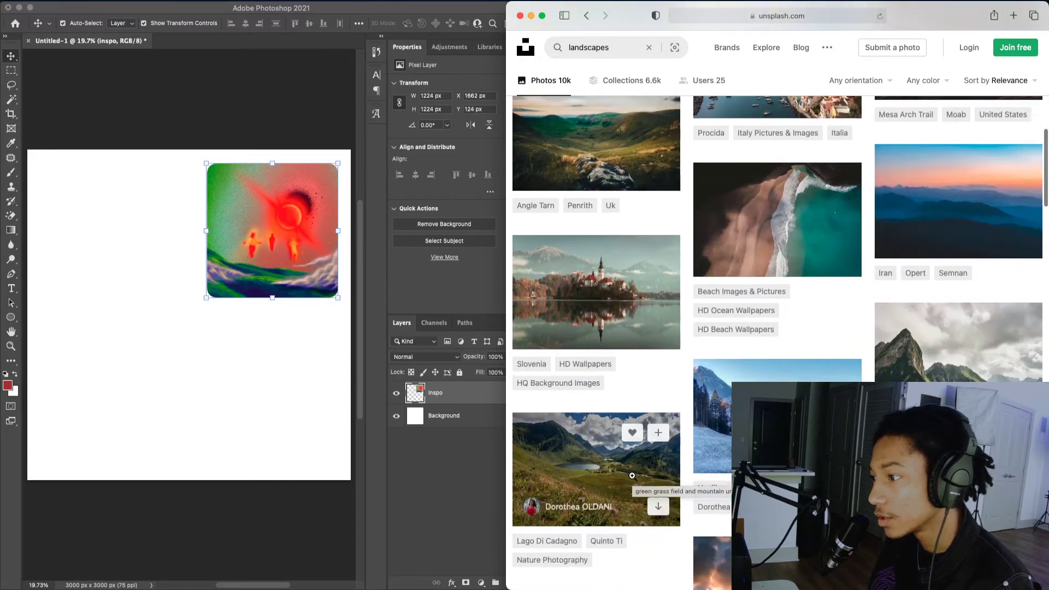
{"action": "scroll", "coordinate": [632, 476], "scroll_direction": "down", "scroll_amount": 3}
{"action": "scroll", "coordinate": [633, 479], "scroll_direction": "down", "scroll_amount": 3}
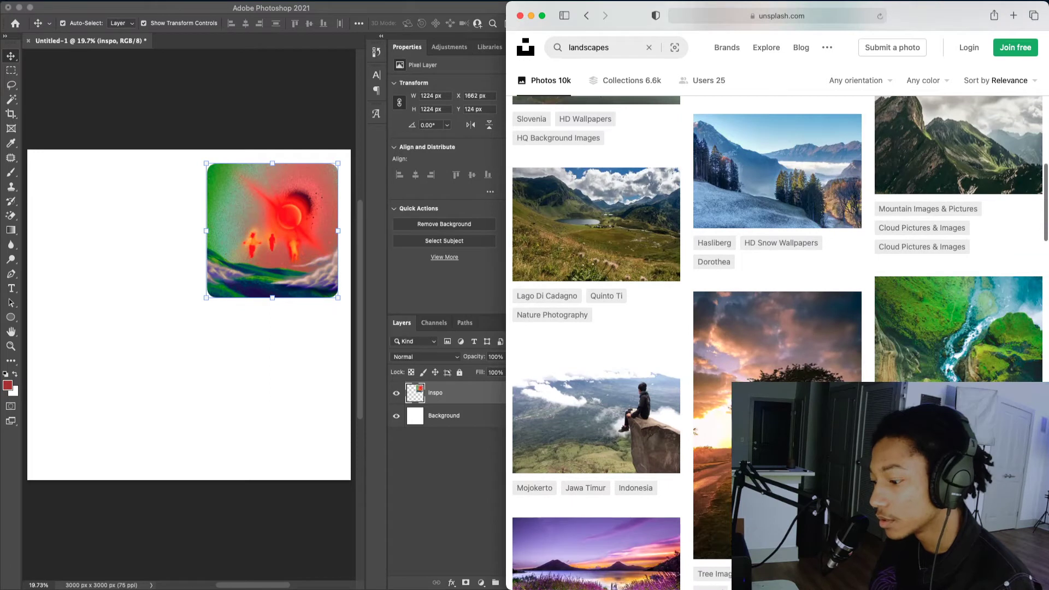
{"action": "key", "text": "super+Tab"}
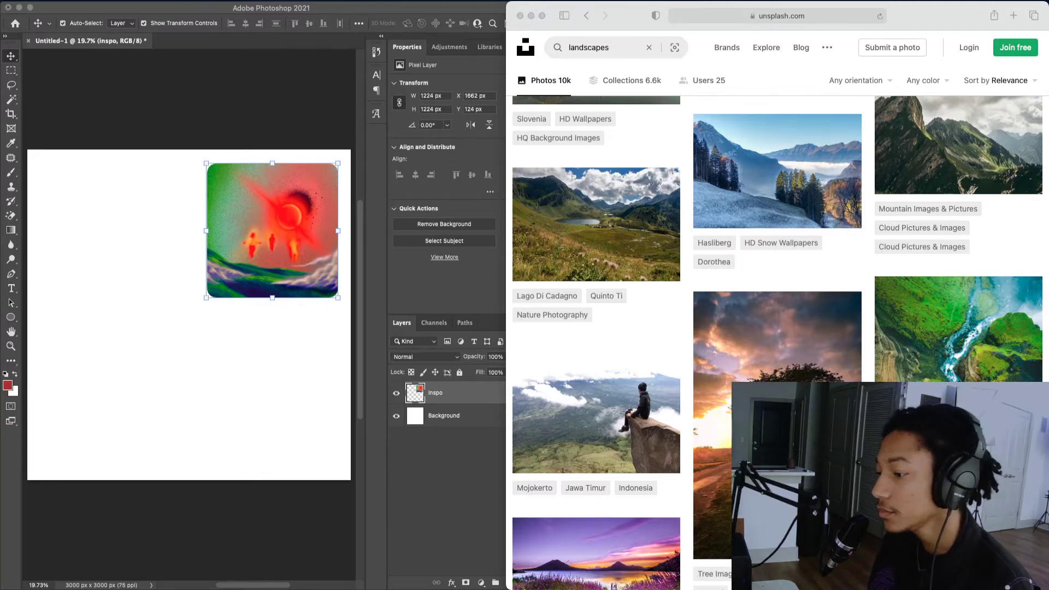
{"action": "left_click", "coordinate": [621, 450]}
{"action": "scroll", "coordinate": [676, 381], "scroll_direction": "up", "scroll_amount": 10}
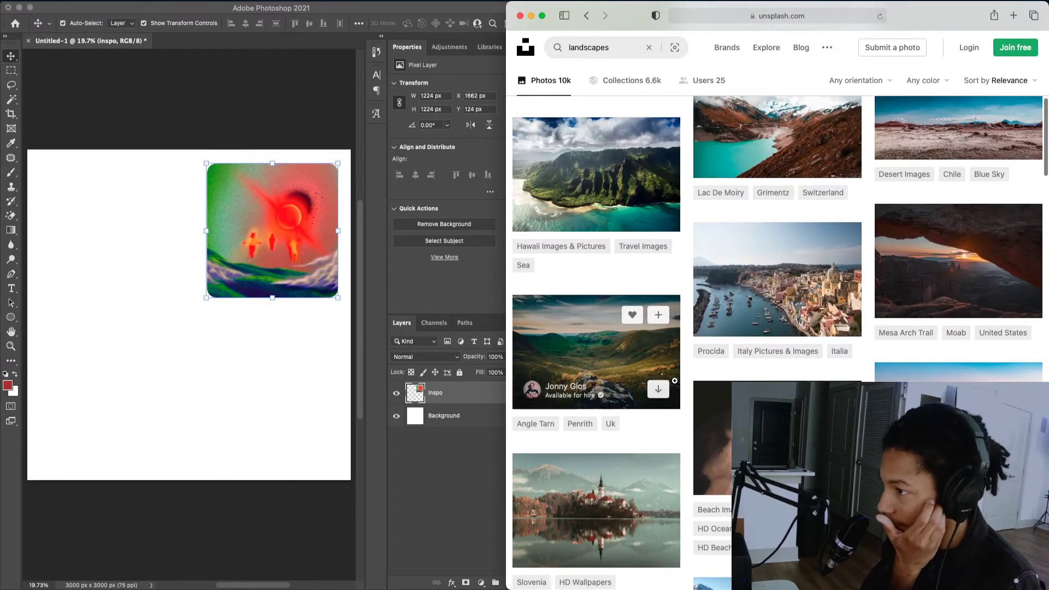
{"action": "scroll", "coordinate": [674, 381], "scroll_direction": "up", "scroll_amount": 2}
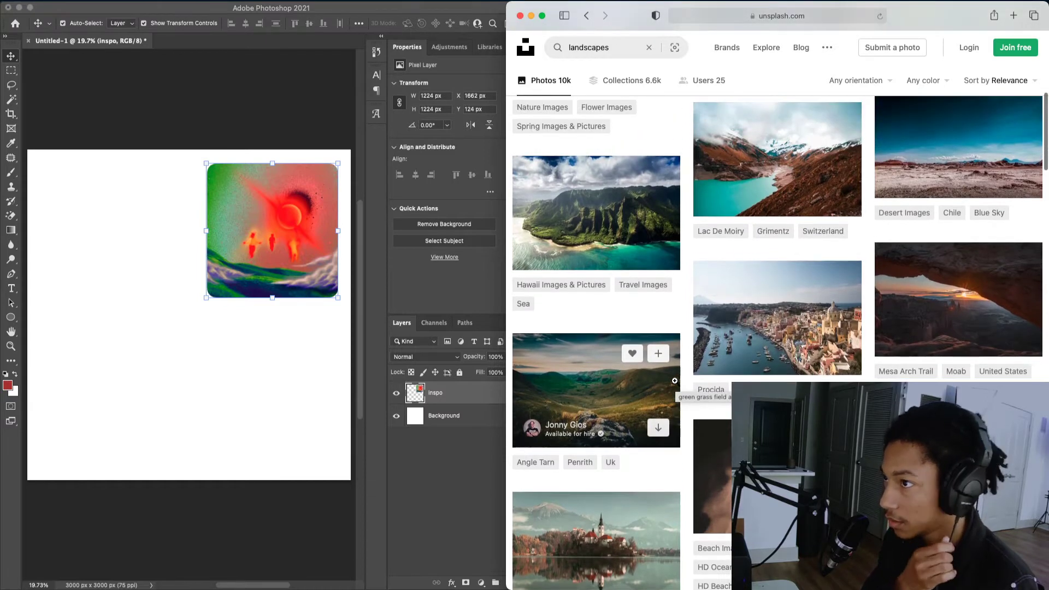
{"action": "scroll", "coordinate": [674, 381], "scroll_direction": "up", "scroll_amount": 8}
{"action": "scroll", "coordinate": [658, 369], "scroll_direction": "up", "scroll_amount": 1}
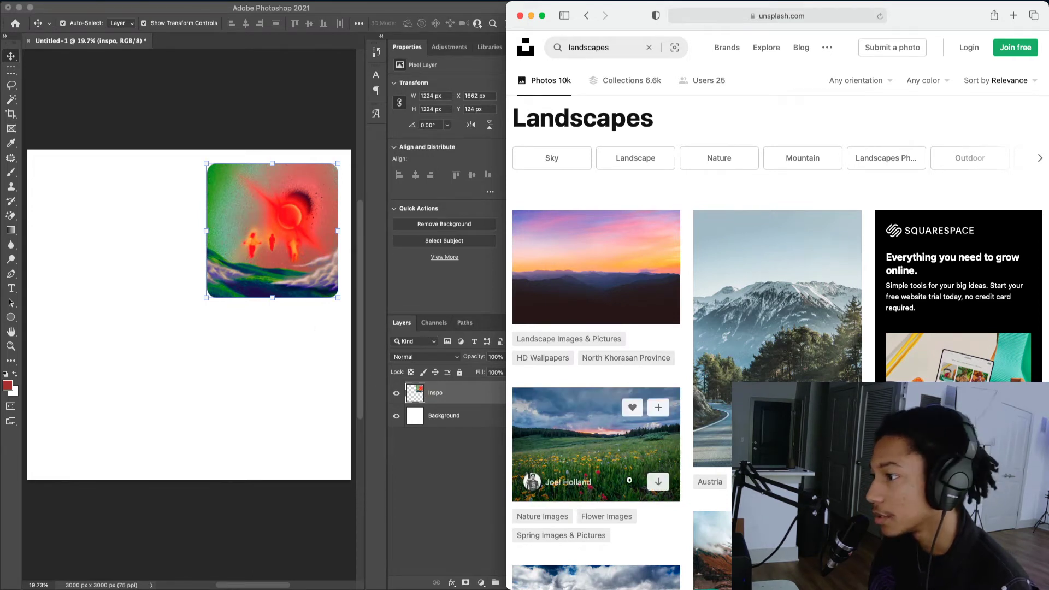
{"action": "scroll", "coordinate": [605, 465], "scroll_direction": "down", "scroll_amount": 15}
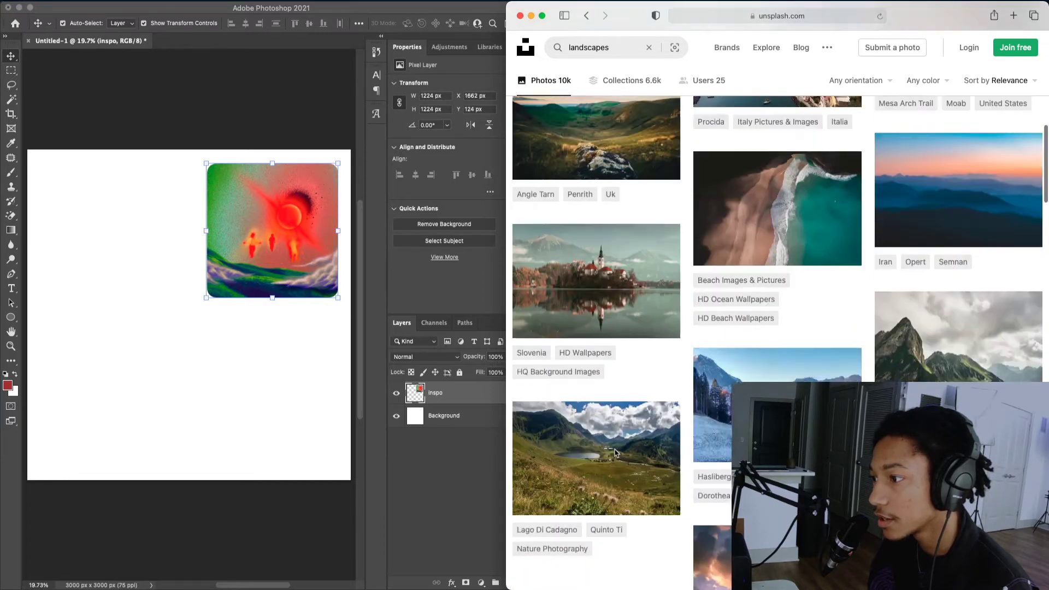
{"action": "scroll", "coordinate": [614, 452], "scroll_direction": "down", "scroll_amount": 7}
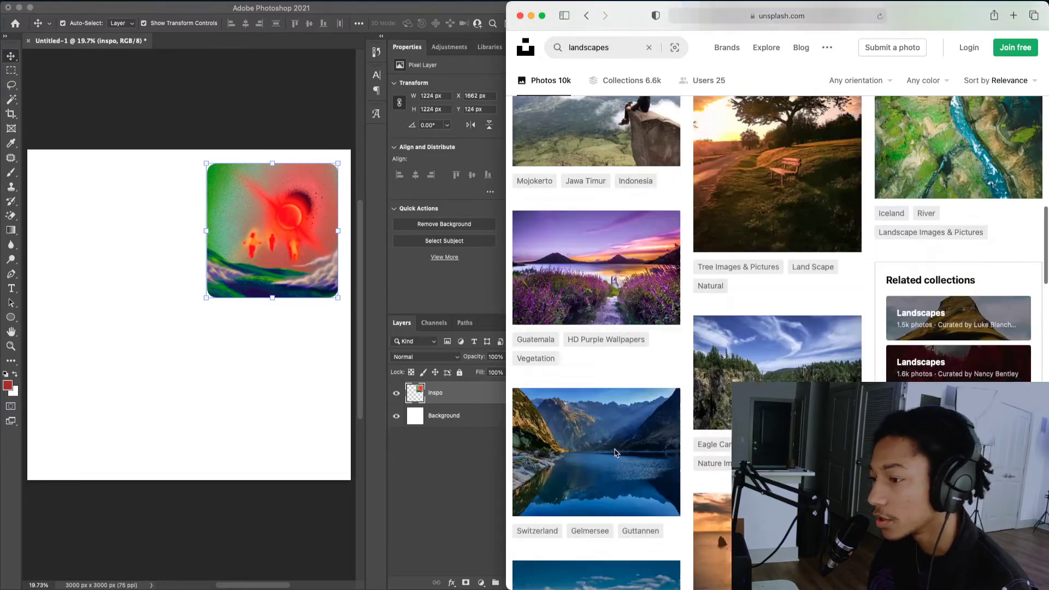
{"action": "scroll", "coordinate": [615, 450], "scroll_direction": "down", "scroll_amount": 15}
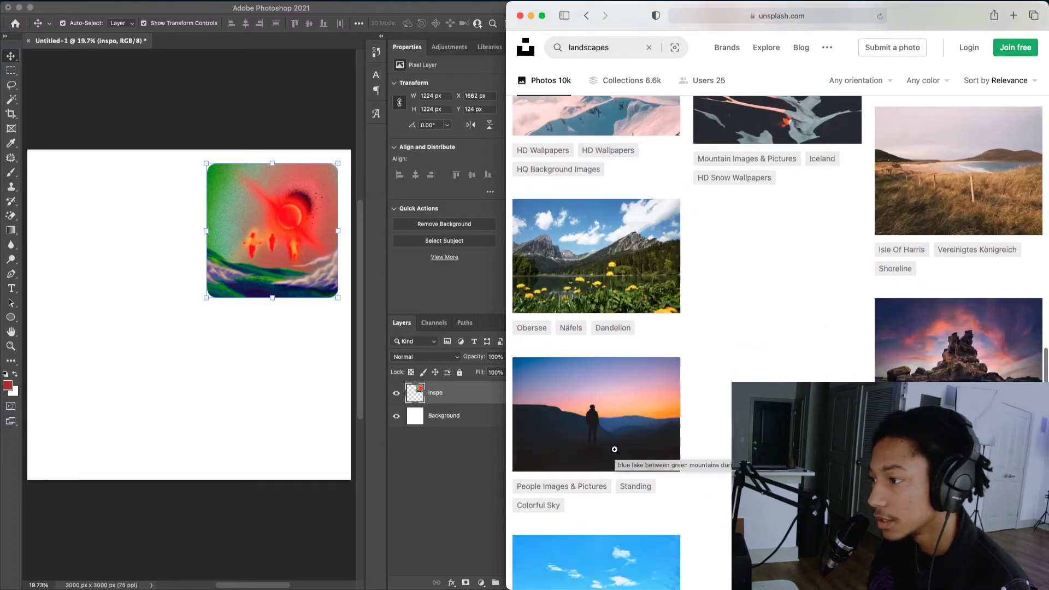
{"action": "scroll", "coordinate": [615, 449], "scroll_direction": "down", "scroll_amount": 10}
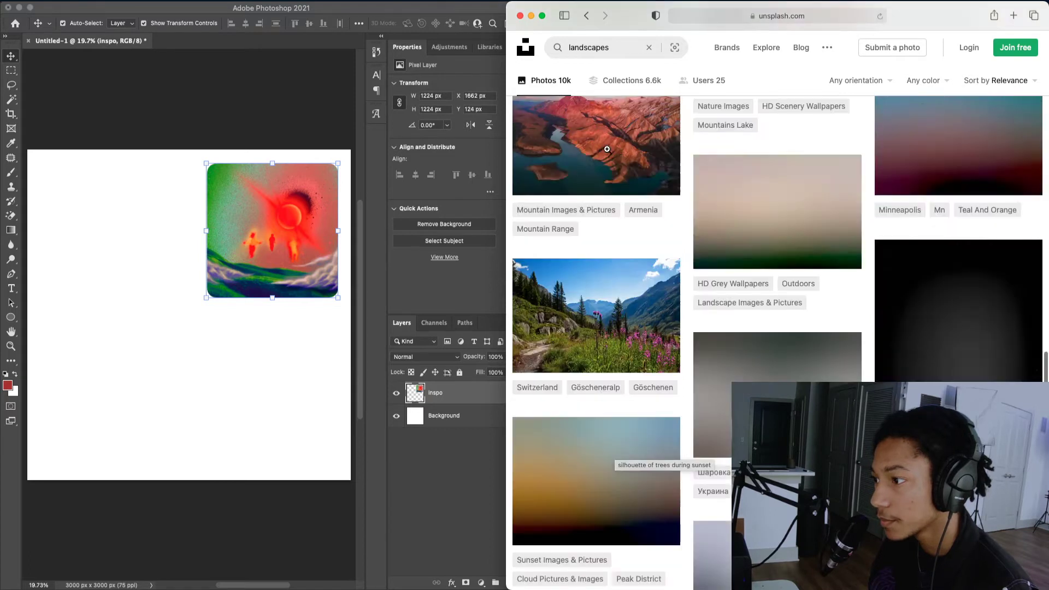
- Refine the Unsplash photo search to "grass landscapes"
{"action": "left_click", "coordinate": [568, 48]}
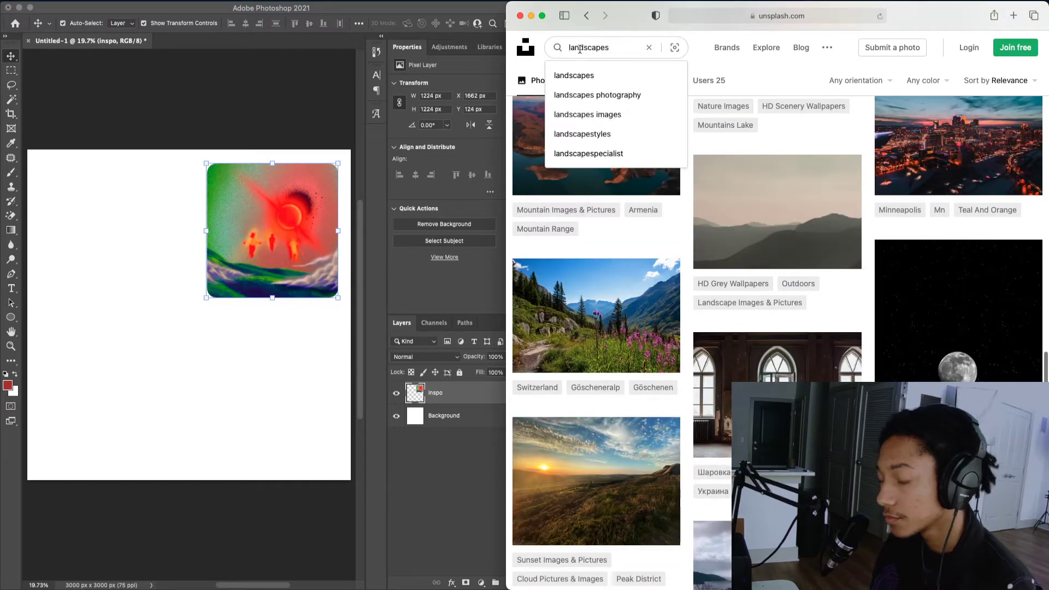
{"action": "type", "text": "m"}
{"action": "key", "text": "BackSpace"}
{"action": "type", "text": "grass"}
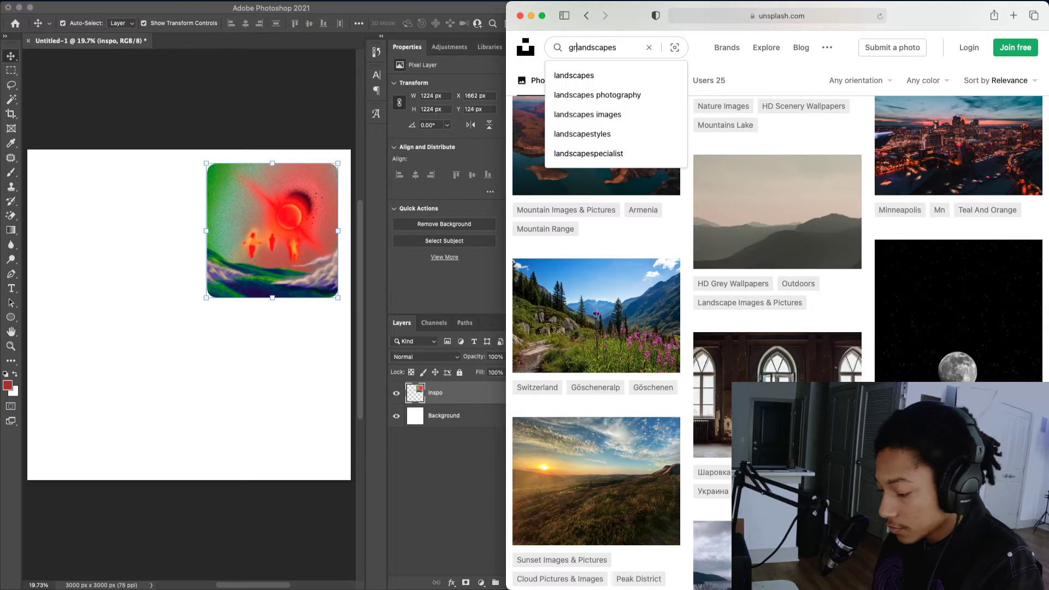
{"action": "key", "text": "Return"}
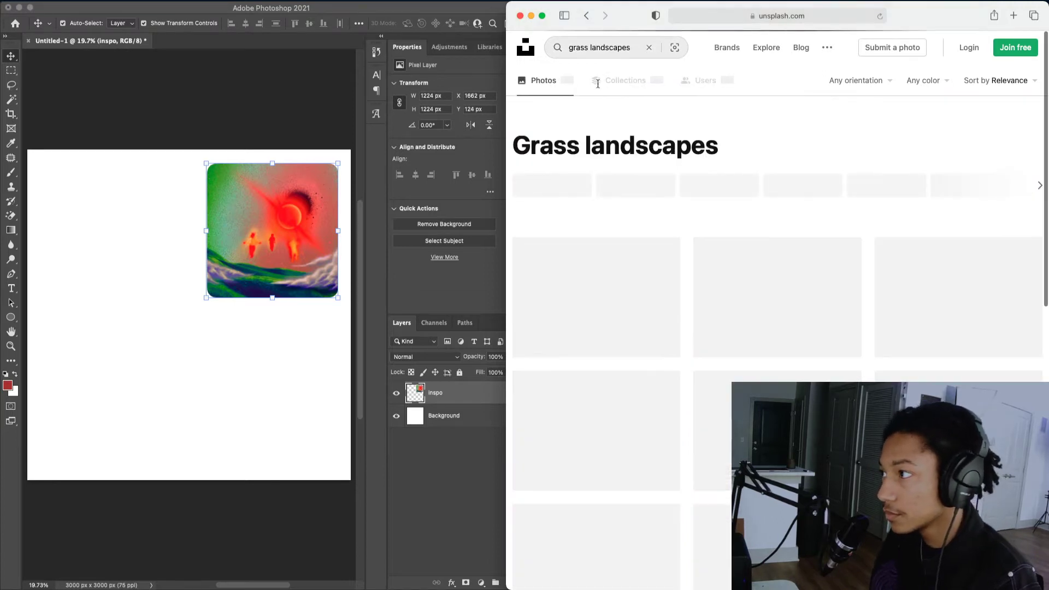
- Look through the grass landscapes results and download the mountain valley photo tagged Nature Images and Austria
{"action": "scroll", "coordinate": [720, 376], "scroll_direction": "down", "scroll_amount": 10}
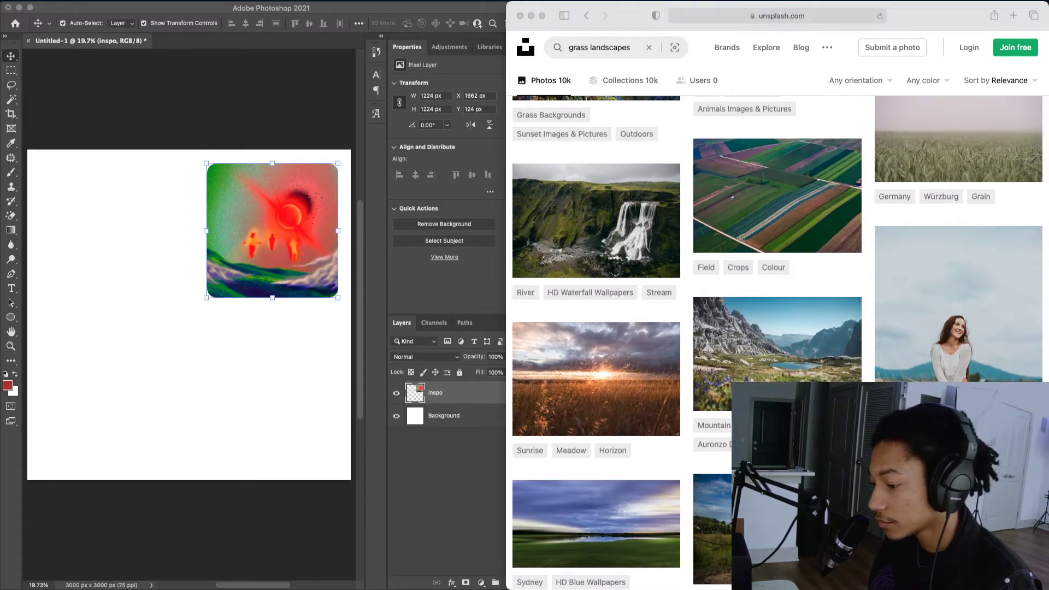
{"action": "scroll", "coordinate": [686, 467], "scroll_direction": "down", "scroll_amount": 12}
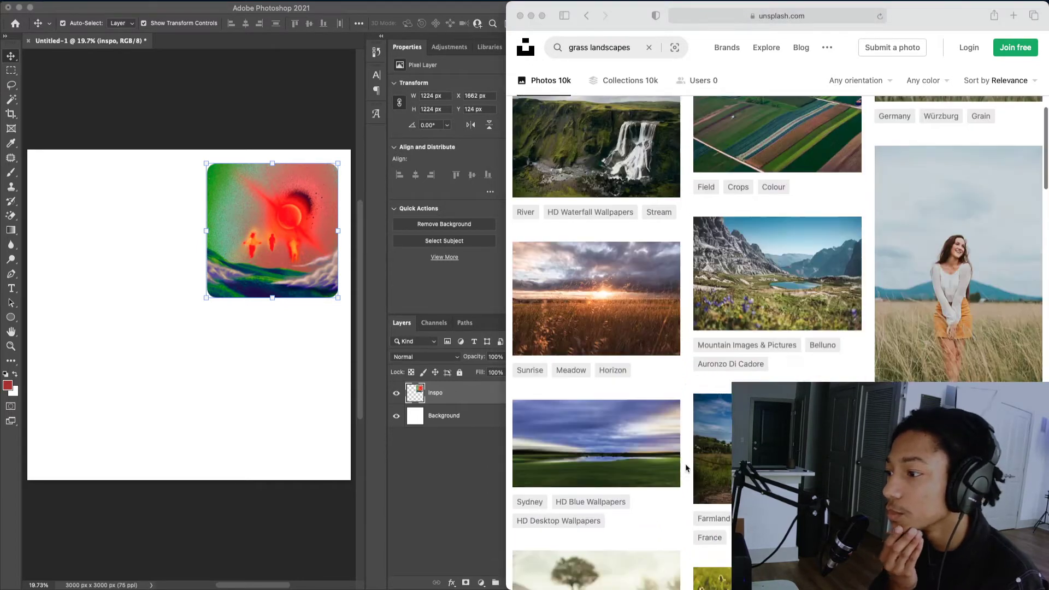
{"action": "scroll", "coordinate": [686, 467], "scroll_direction": "down", "scroll_amount": 14}
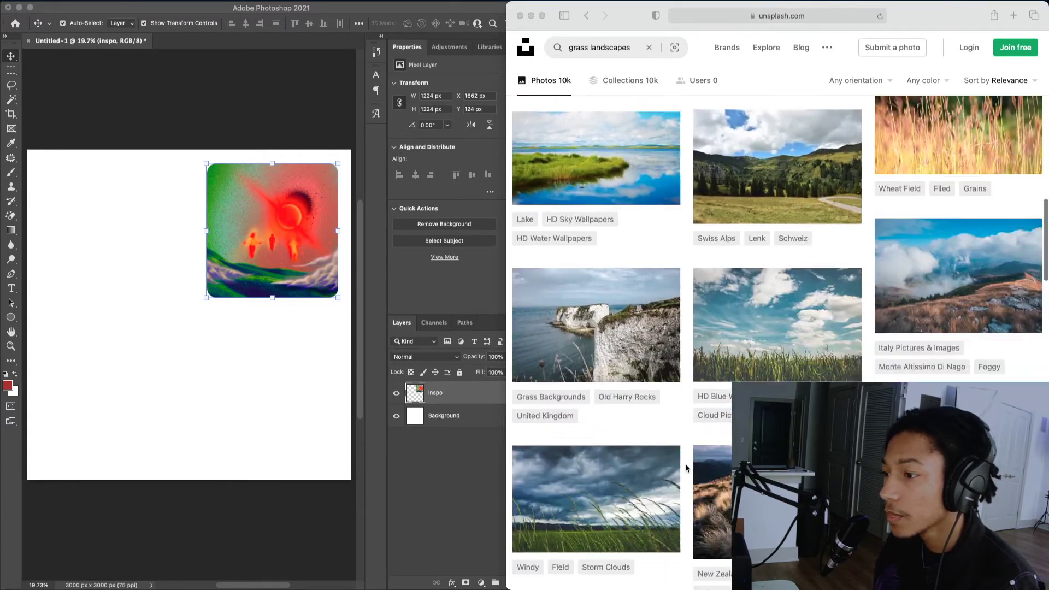
{"action": "scroll", "coordinate": [686, 467], "scroll_direction": "down", "scroll_amount": 15}
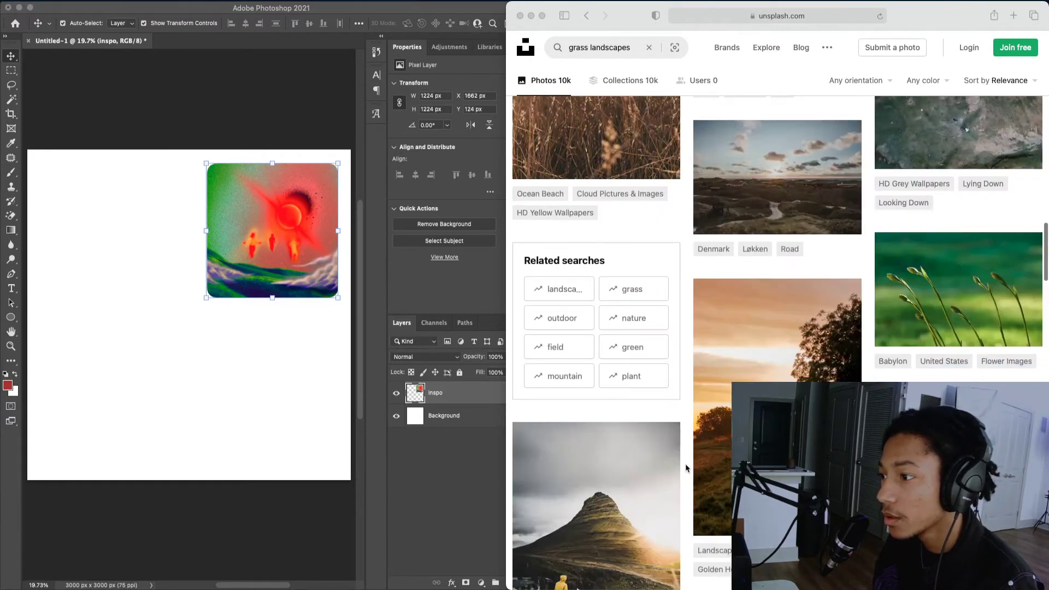
{"action": "scroll", "coordinate": [686, 467], "scroll_direction": "down", "scroll_amount": 5}
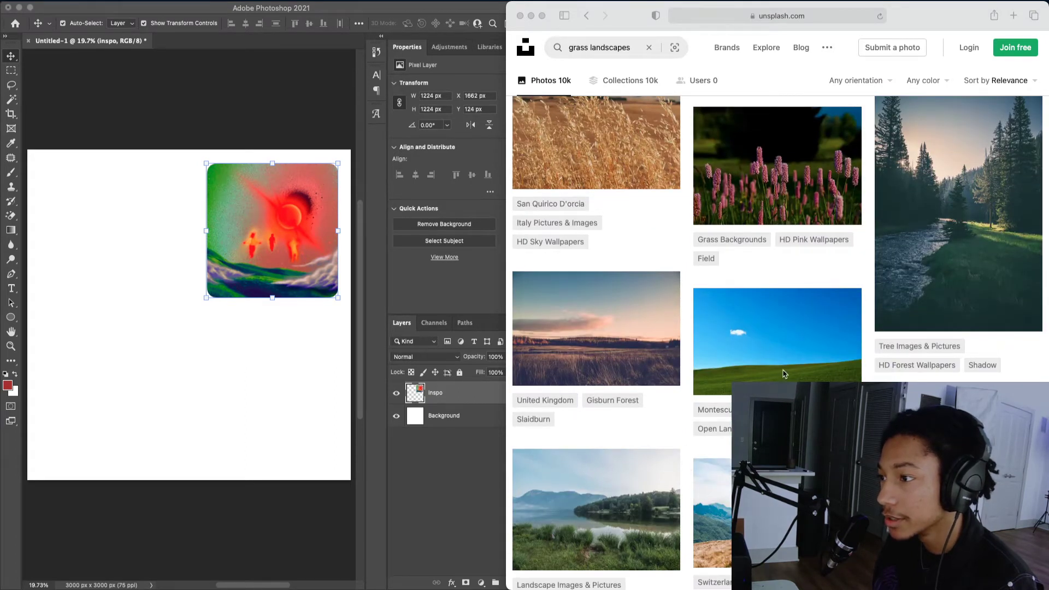
{"action": "scroll", "coordinate": [777, 355], "scroll_direction": "down", "scroll_amount": 11}
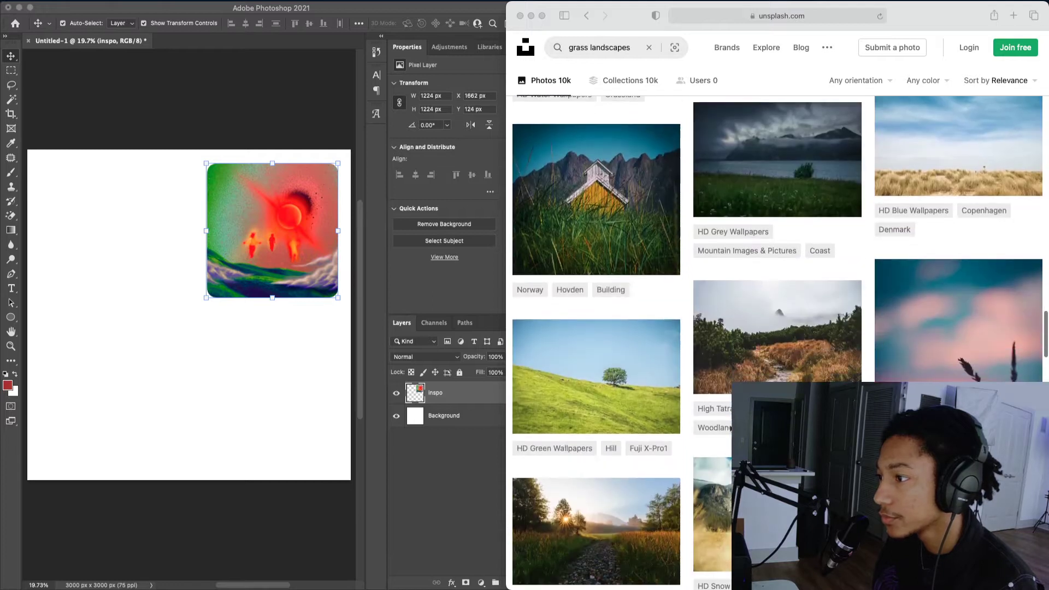
{"action": "scroll", "coordinate": [730, 428], "scroll_direction": "down", "scroll_amount": 9}
{"action": "scroll", "coordinate": [730, 429], "scroll_direction": "up", "scroll_amount": 20}
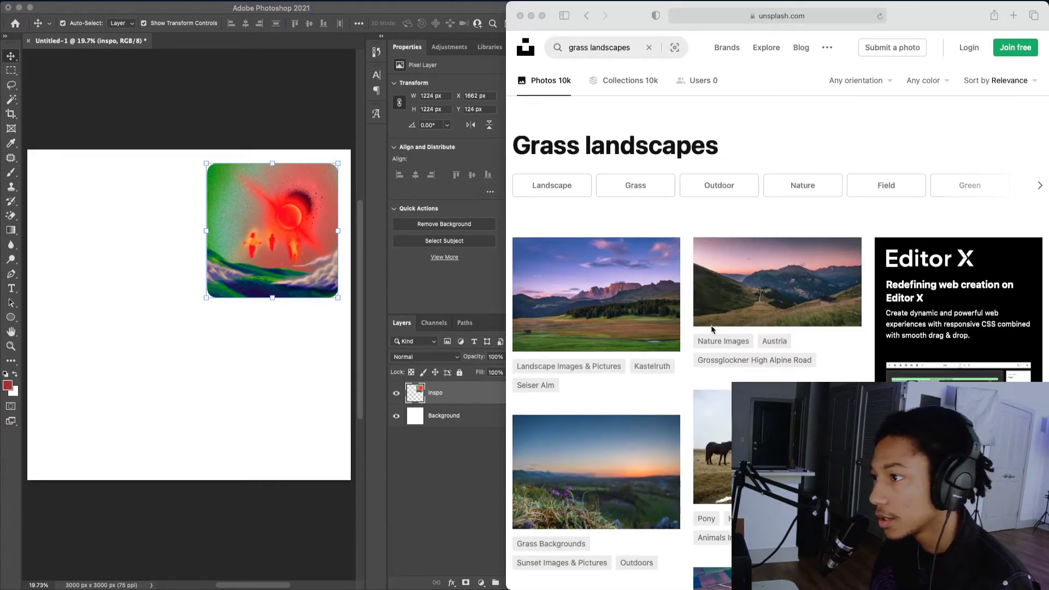
{"action": "left_click", "coordinate": [767, 302]}
{"action": "left_click", "coordinate": [849, 316]}
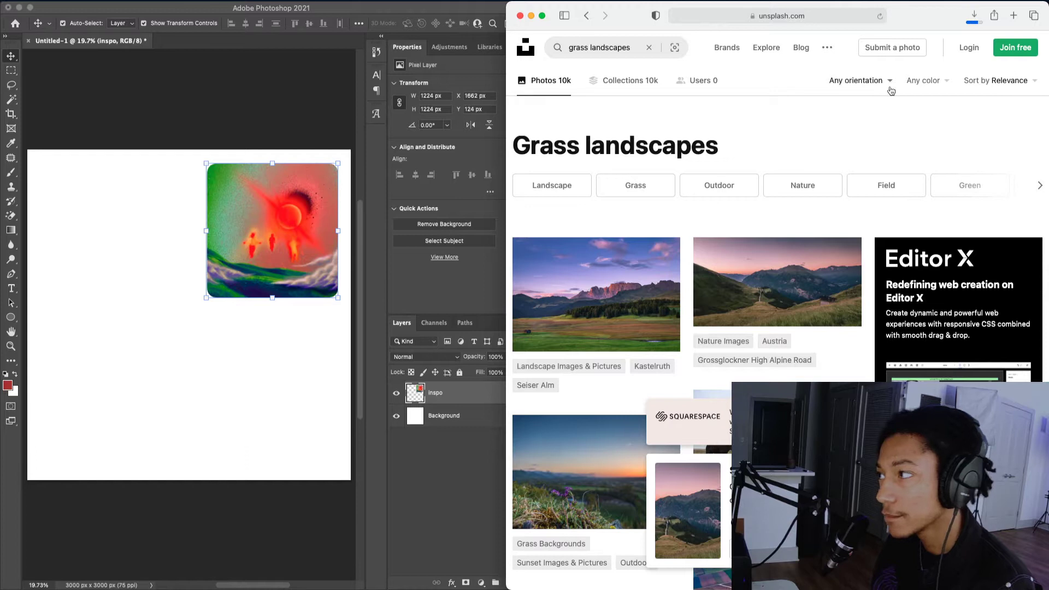
{"action": "left_click", "coordinate": [630, 48]}
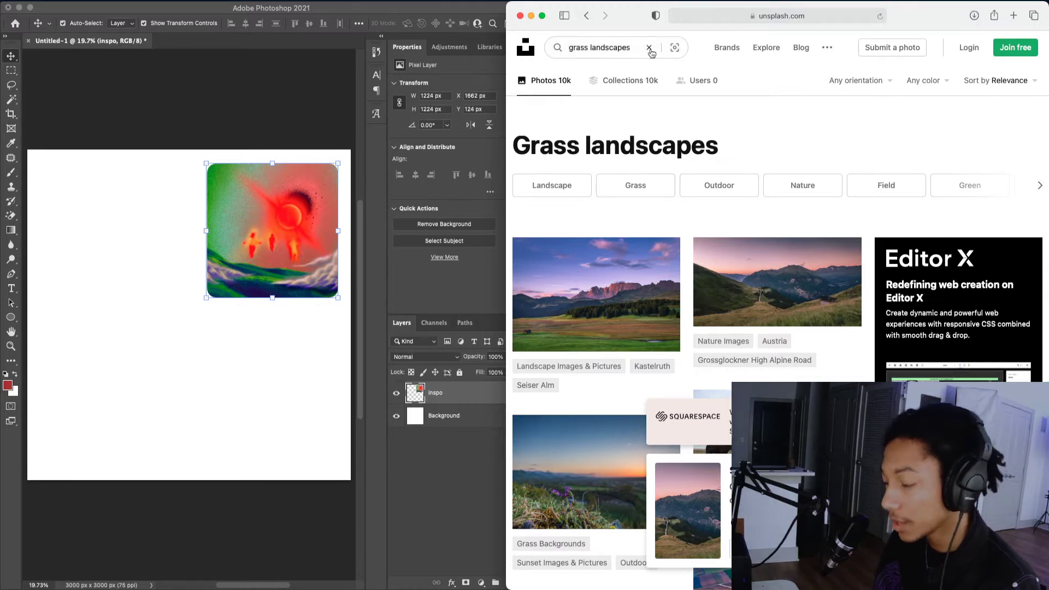
{"action": "key", "text": "super+a"}
{"action": "type", "text": "sun"}
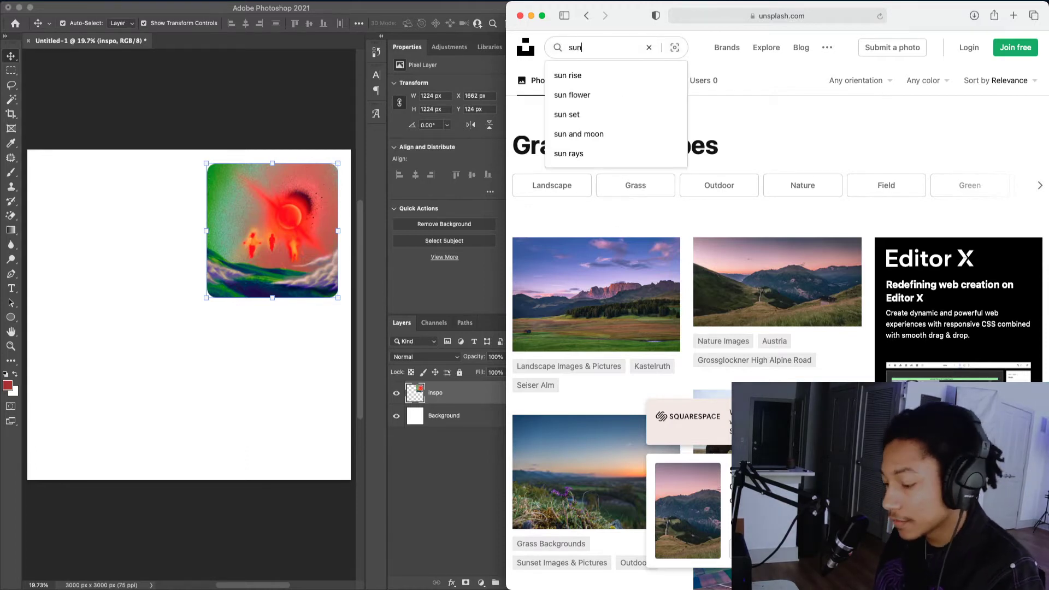
{"action": "key", "text": "super+a"}
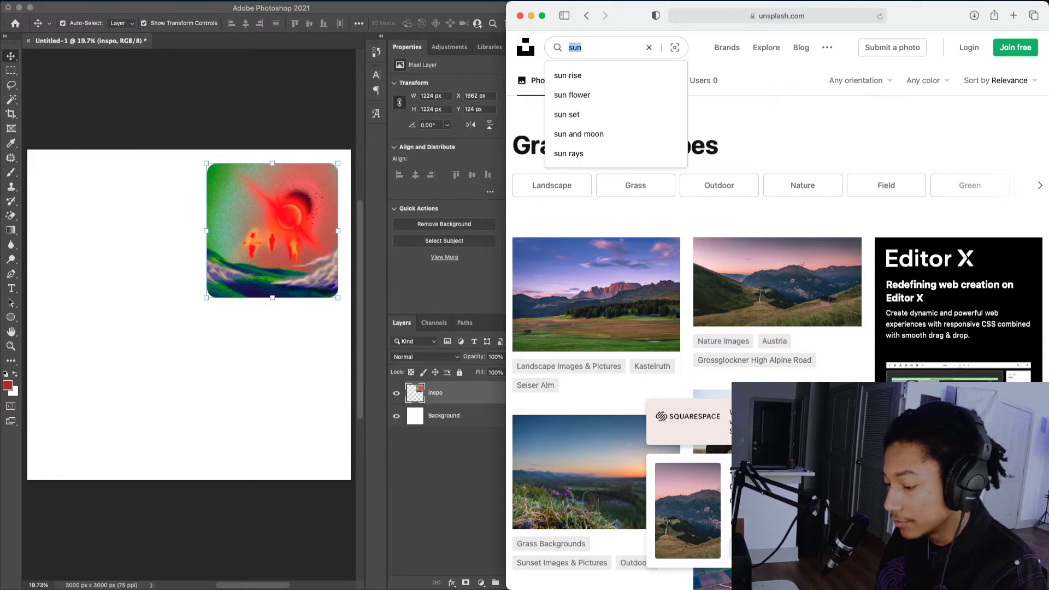
{"action": "key", "text": "BackSpace"}
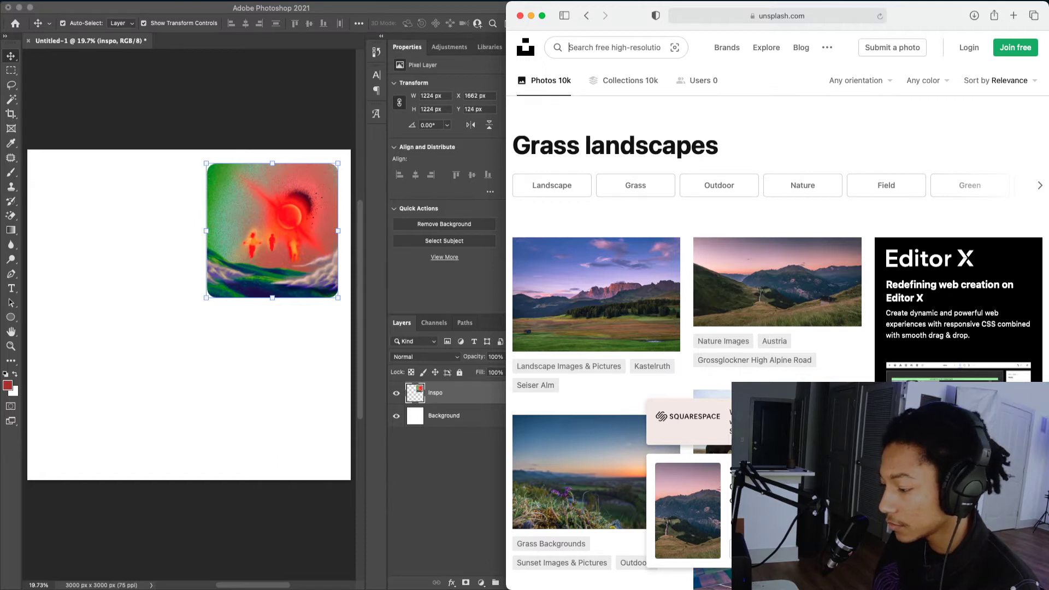
- Switch to Finder and check the Downloads and Desktop folders for the downloaded photo
{"action": "key", "text": "super+Tab"}
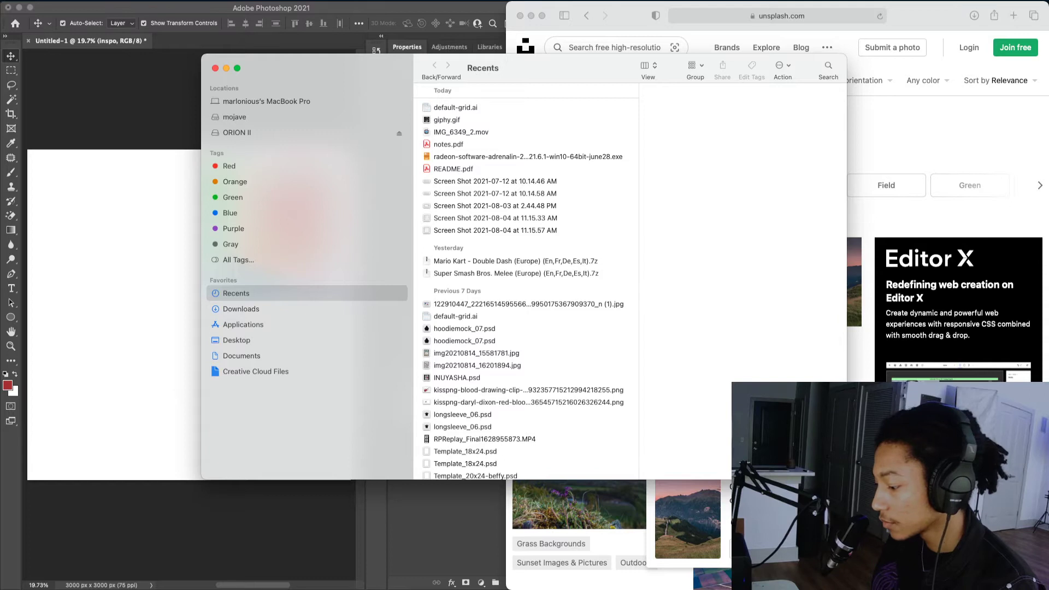
{"action": "left_click", "coordinate": [293, 309]}
{"action": "left_click", "coordinate": [284, 340]}
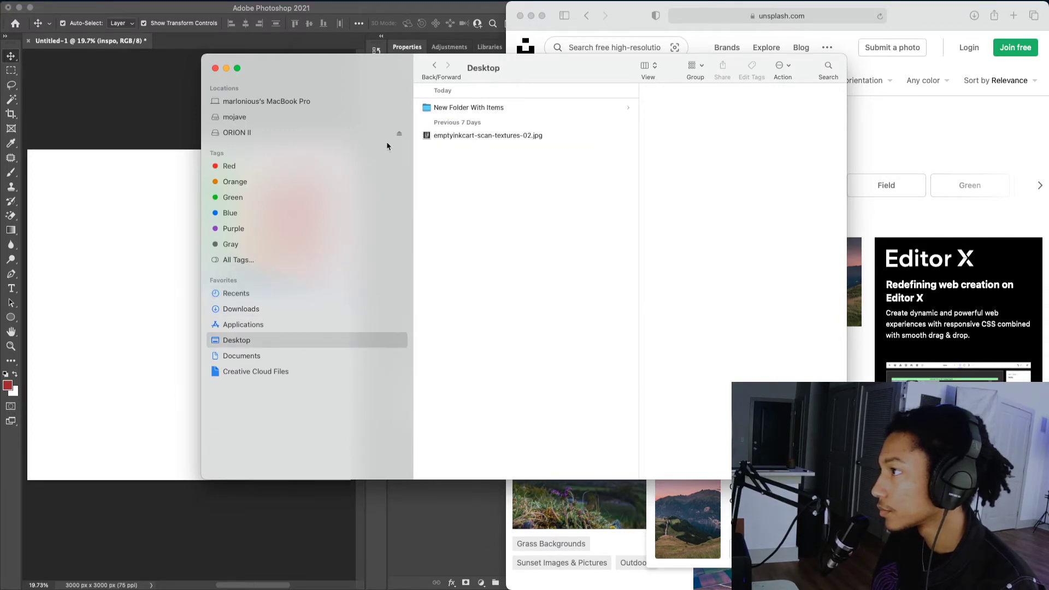
{"action": "left_click", "coordinate": [631, 536]}
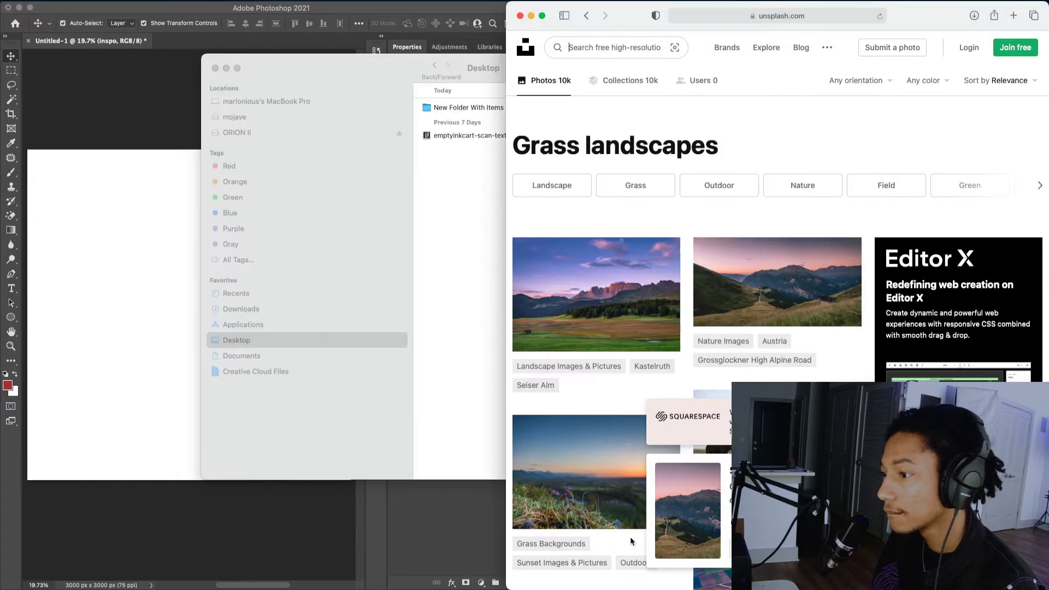
- Place the downloaded mountain valley photo from Finder into the Photoshop document above the inspo layer, spanning the full canvas width
{"action": "left_click", "coordinate": [376, 495]}
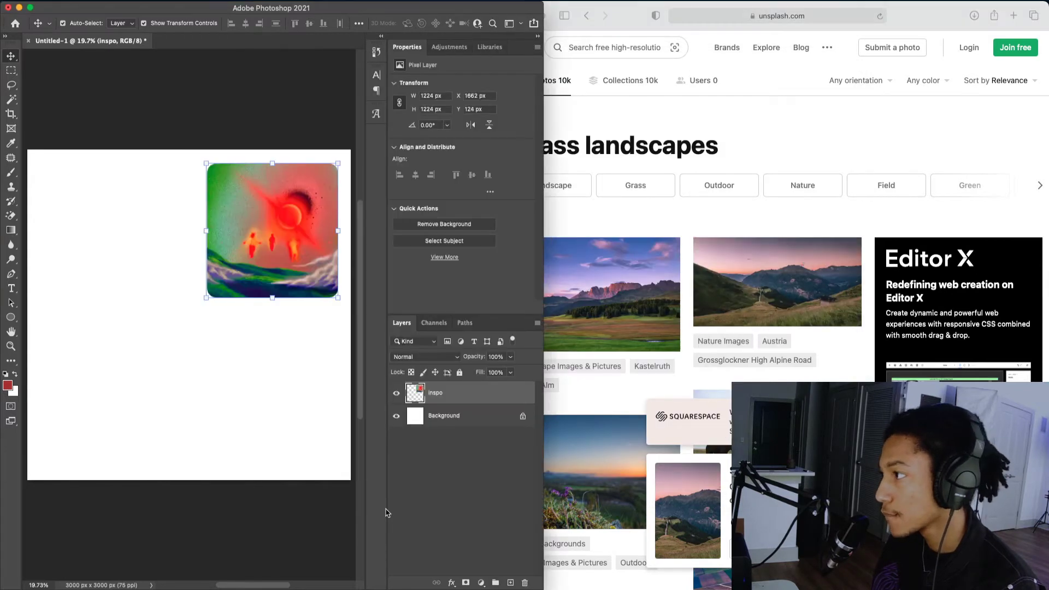
{"action": "key", "text": "super+Tab"}
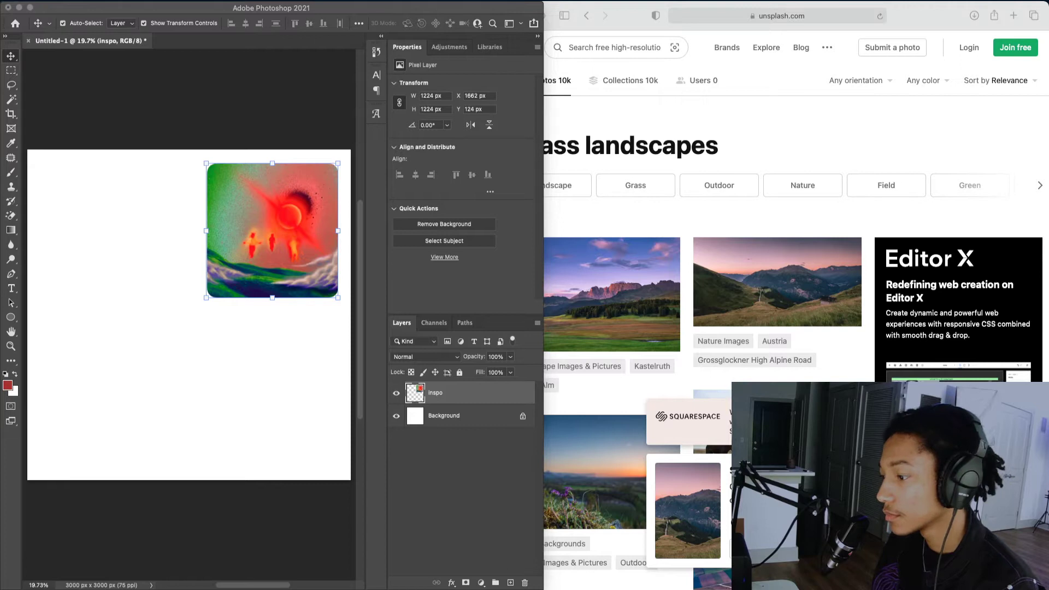
{"action": "key", "text": "super+n"}
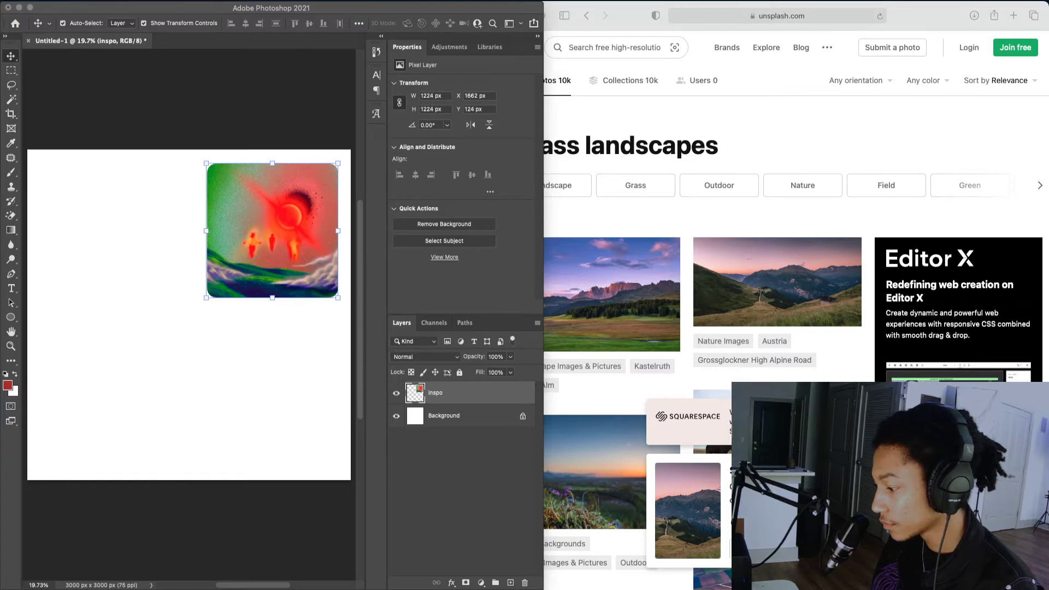
{"action": "left_click_drag", "start_coordinate": [595, 494], "coordinate": [147, 379]}
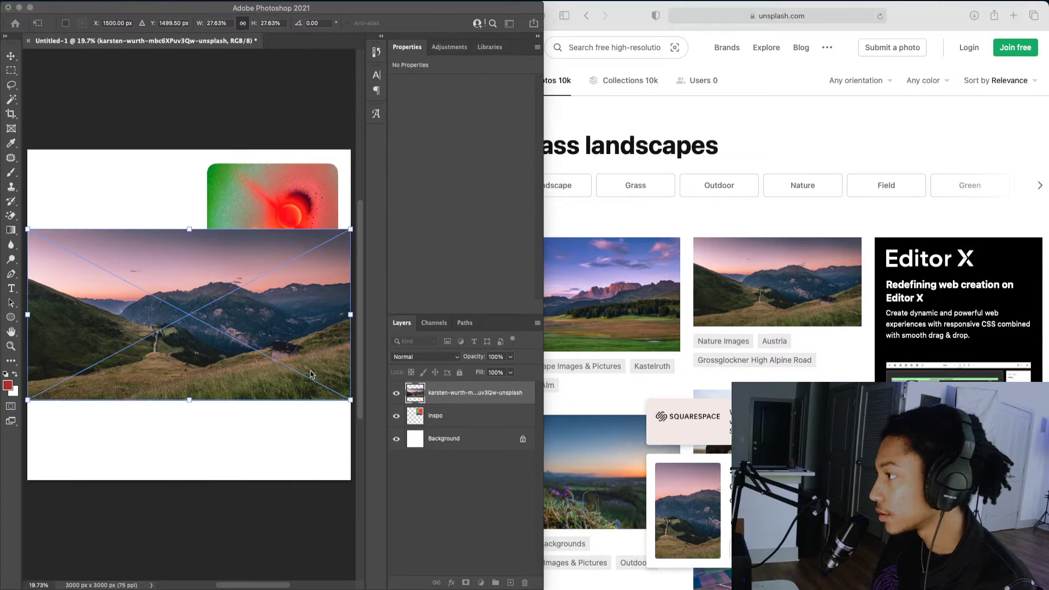
{"action": "left_click", "coordinate": [282, 350]}
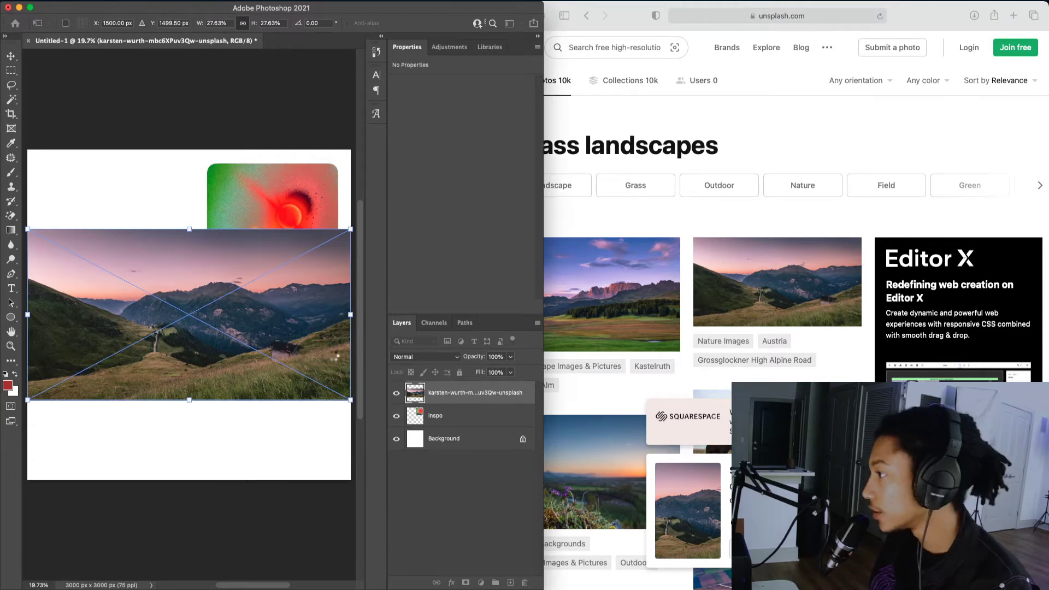
{"action": "key", "text": "Return"}
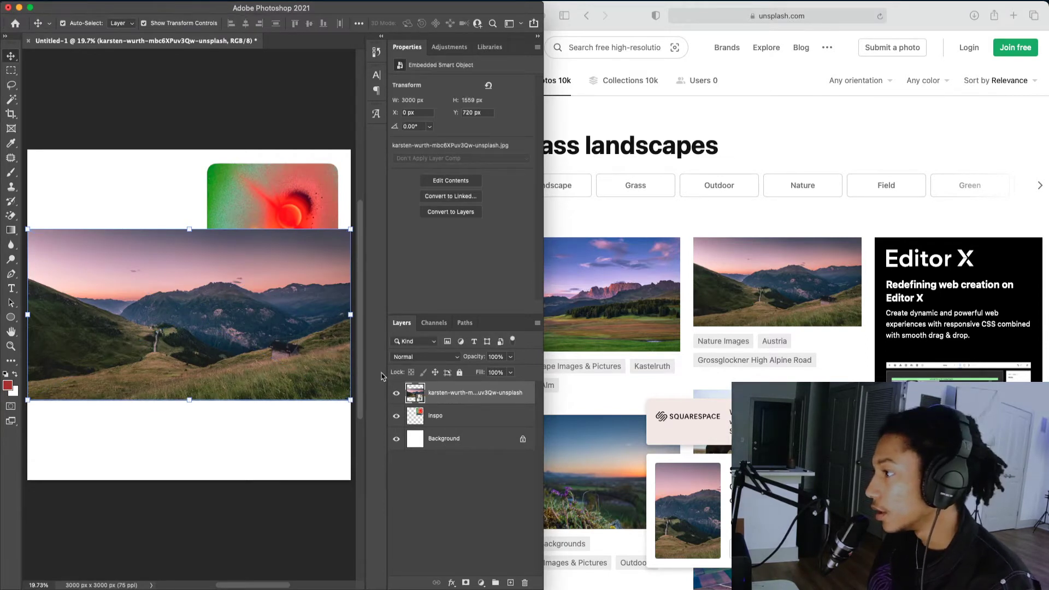
- Rasterize the placed mountain valley photo layer with the Brush tool and undo the stray brush mark
{"action": "key", "text": "b"}
{"action": "left_click", "coordinate": [250, 278]}
{"action": "key", "text": "Return"}
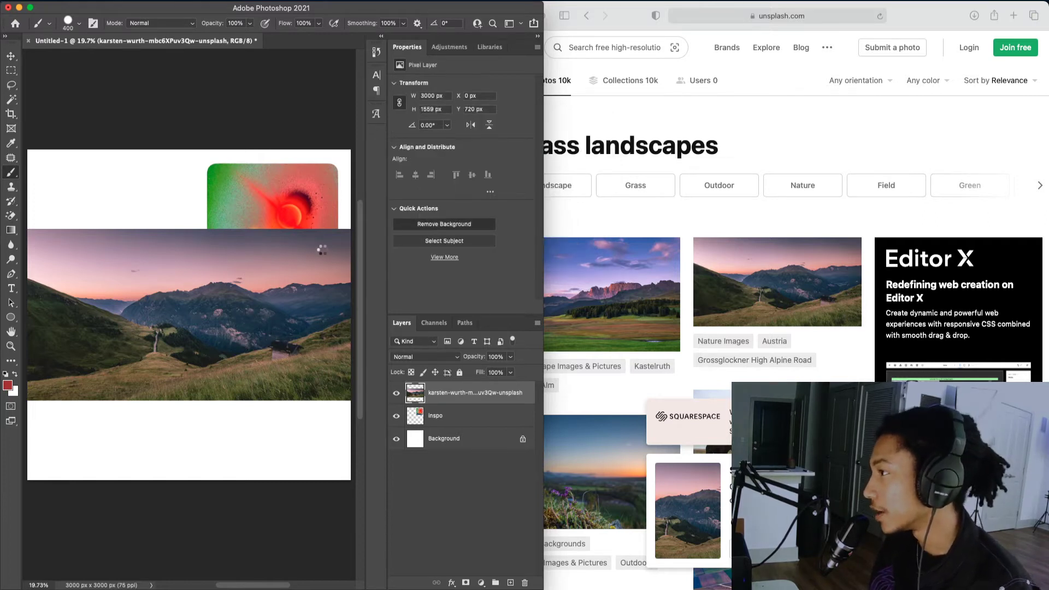
{"action": "key", "text": "super+z"}
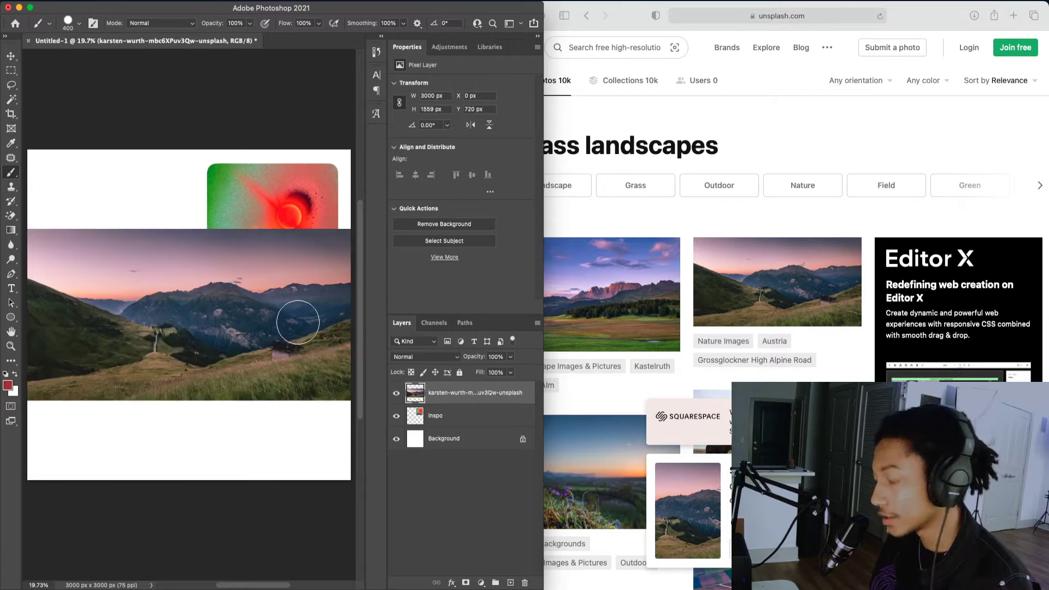
- Widen the Photoshop window and lasso the grassy foreground hillside around the cabin, extending the selection below the photo's lower edge
{"action": "key", "text": "l"}
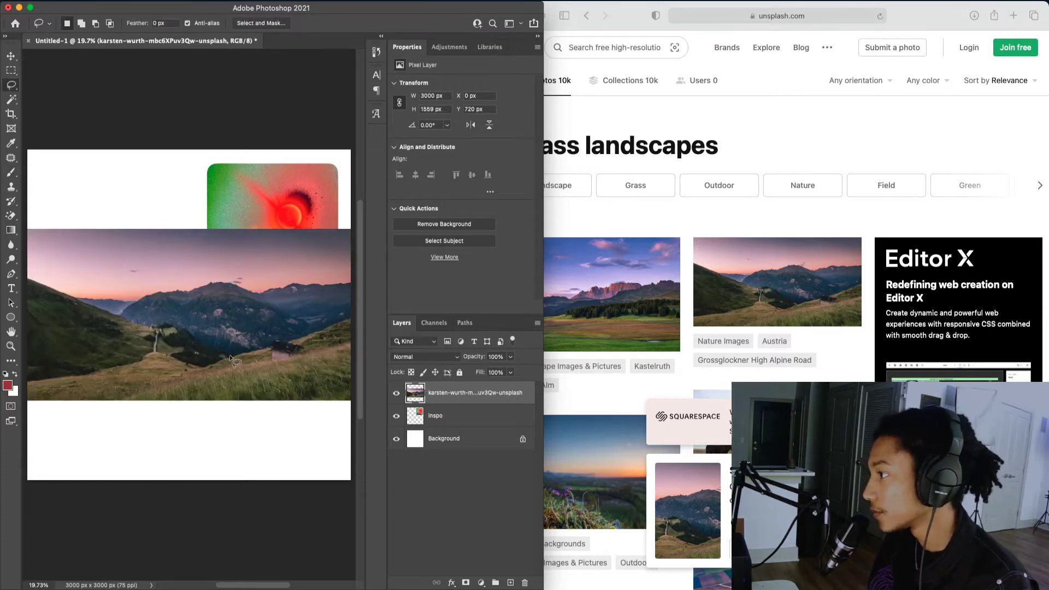
{"action": "scroll", "coordinate": [235, 355], "scroll_direction": "up", "scroll_amount": 5}
{"action": "scroll", "coordinate": [260, 354], "scroll_direction": "right", "scroll_amount": 5}
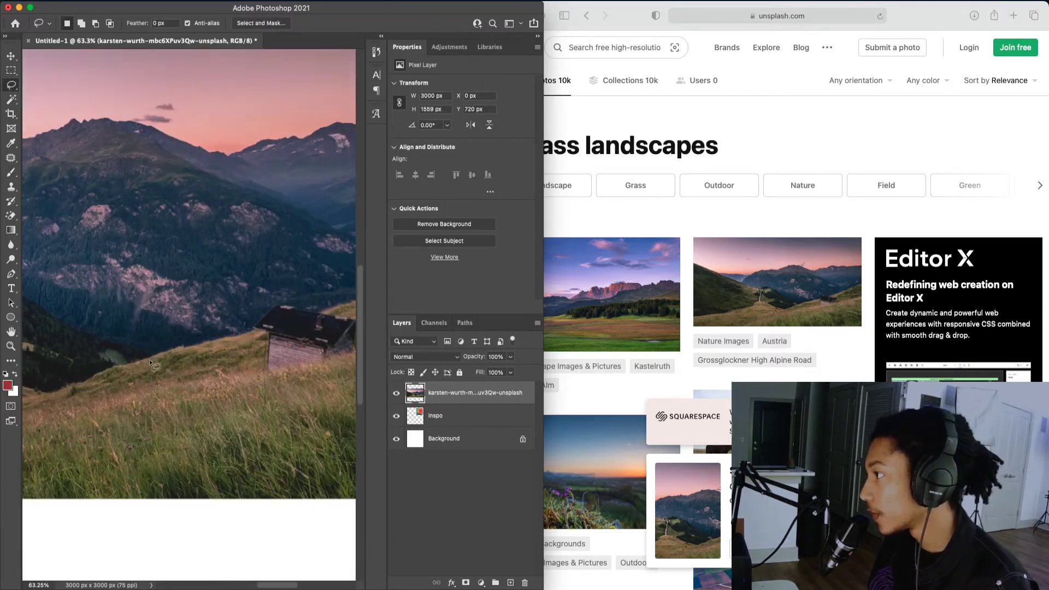
{"action": "scroll", "coordinate": [145, 359], "scroll_direction": "down", "scroll_amount": 2}
{"action": "double_click", "coordinate": [542, 384]}
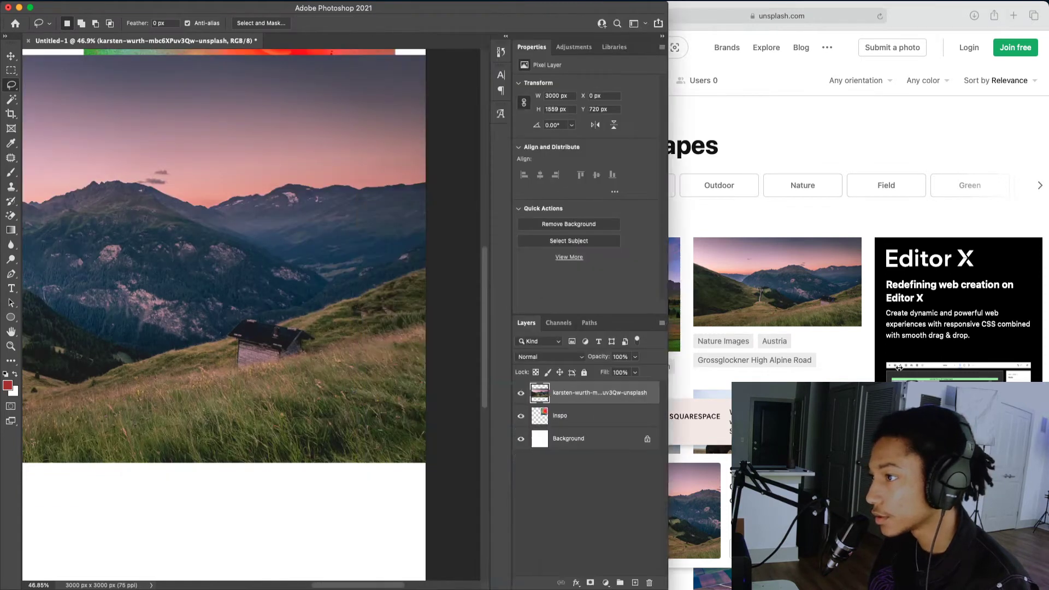
{"action": "key", "text": "super+0"}
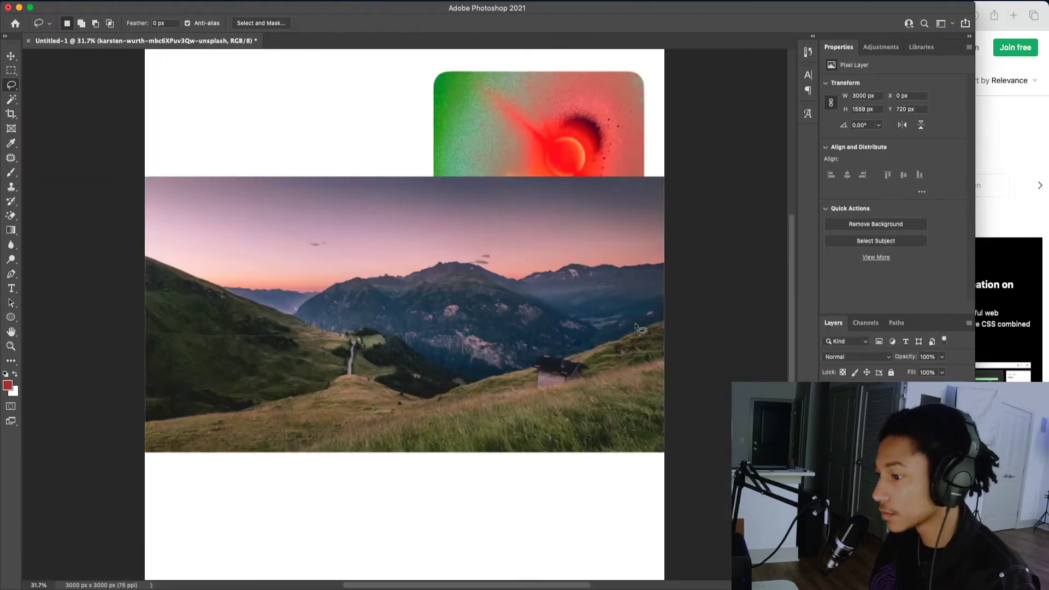
{"action": "scroll", "coordinate": [451, 377], "scroll_direction": "up", "scroll_amount": 3}
{"action": "scroll", "coordinate": [514, 373], "scroll_direction": "right", "scroll_amount": 1}
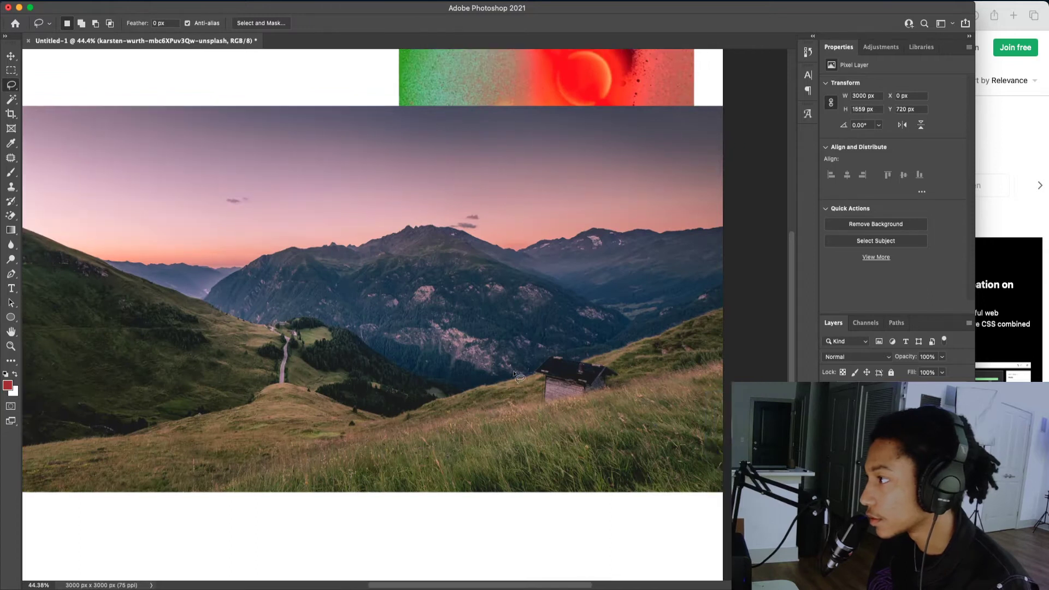
{"action": "mouse_move", "coordinate": [464, 392]}
{"action": "left_mouse_down"}
{"action": "mouse_move", "coordinate": [631, 348]}
{"action": "mouse_move", "coordinate": [725, 307]}
{"action": "mouse_move", "coordinate": [731, 339]}
{"action": "mouse_move", "coordinate": [639, 558]}
{"action": "mouse_move", "coordinate": [328, 548]}
{"action": "mouse_move", "coordinate": [261, 521]}
{"action": "mouse_move", "coordinate": [232, 419]}
{"action": "left_mouse_up"}
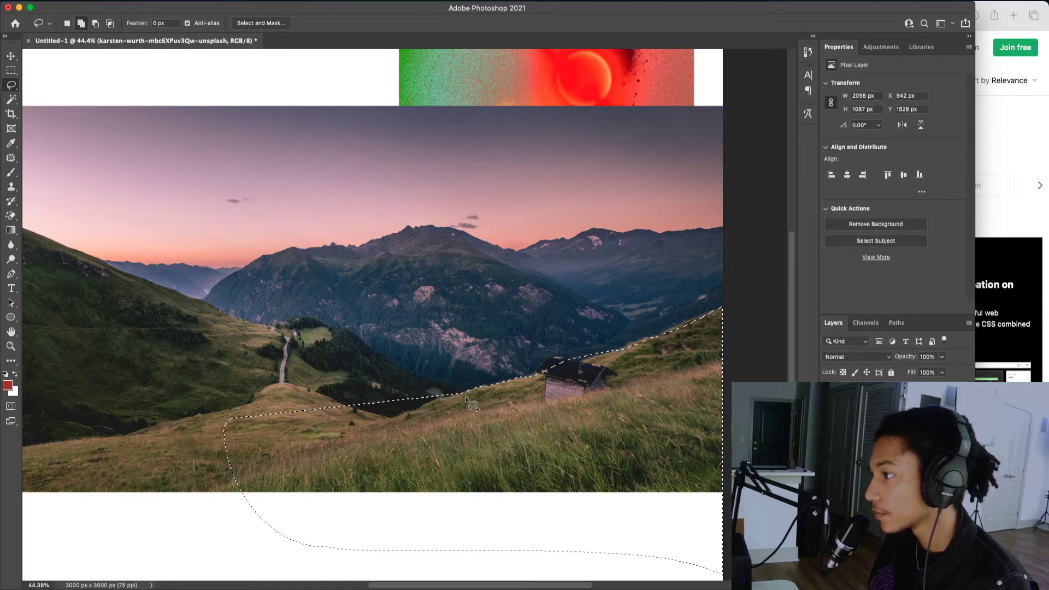
- Add the forested knoll, the road and the whole dark slope on the photo's left side to the lasso selection
{"action": "mouse_move", "coordinate": [454, 393]}
{"action": "left_mouse_down"}
{"action": "mouse_move", "coordinate": [407, 380]}
{"action": "mouse_move", "coordinate": [385, 364]}
{"action": "mouse_move", "coordinate": [455, 391]}
{"action": "mouse_move", "coordinate": [317, 321]}
{"action": "mouse_move", "coordinate": [269, 325]}
{"action": "left_mouse_up"}
{"action": "key", "text": "super+z"}
{"action": "mouse_move", "coordinate": [226, 351]}
{"action": "left_mouse_down"}
{"action": "mouse_move", "coordinate": [376, 498]}
{"action": "mouse_move", "coordinate": [416, 486]}
{"action": "left_mouse_up"}
{"action": "scroll", "coordinate": [277, 464], "scroll_direction": "left", "scroll_amount": 5}
{"action": "key", "text": "shift"}
{"action": "mouse_move", "coordinate": [221, 253]}
{"action": "left_mouse_down"}
{"action": "mouse_move", "coordinate": [473, 359]}
{"action": "mouse_move", "coordinate": [388, 494]}
{"action": "mouse_move", "coordinate": [127, 502]}
{"action": "mouse_move", "coordinate": [164, 327]}
{"action": "left_mouse_up"}
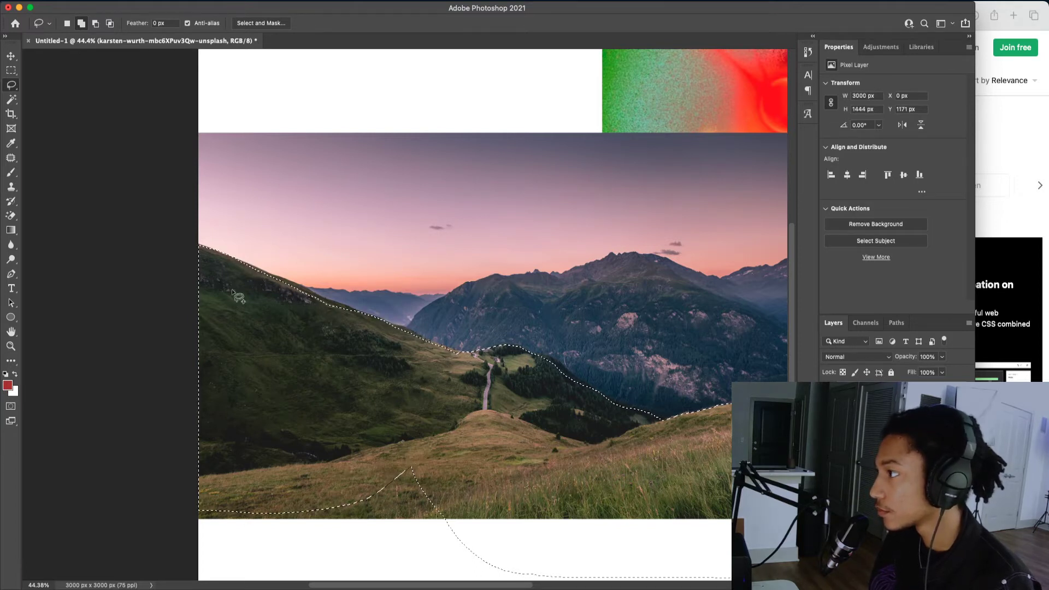
{"action": "mouse_move", "coordinate": [372, 438]}
{"action": "left_mouse_down"}
{"action": "mouse_move", "coordinate": [478, 506]}
{"action": "mouse_move", "coordinate": [193, 552]}
{"action": "mouse_move", "coordinate": [116, 501]}
{"action": "mouse_move", "coordinate": [169, 418]}
{"action": "left_mouse_up"}
- Refine the lasso selection along the forested slope's treetops down to where it meets the grassy hill in the valley
{"action": "scroll", "coordinate": [566, 391], "scroll_direction": "right", "scroll_amount": 5}
{"action": "scroll", "coordinate": [480, 424], "scroll_direction": "up", "scroll_amount": 10}
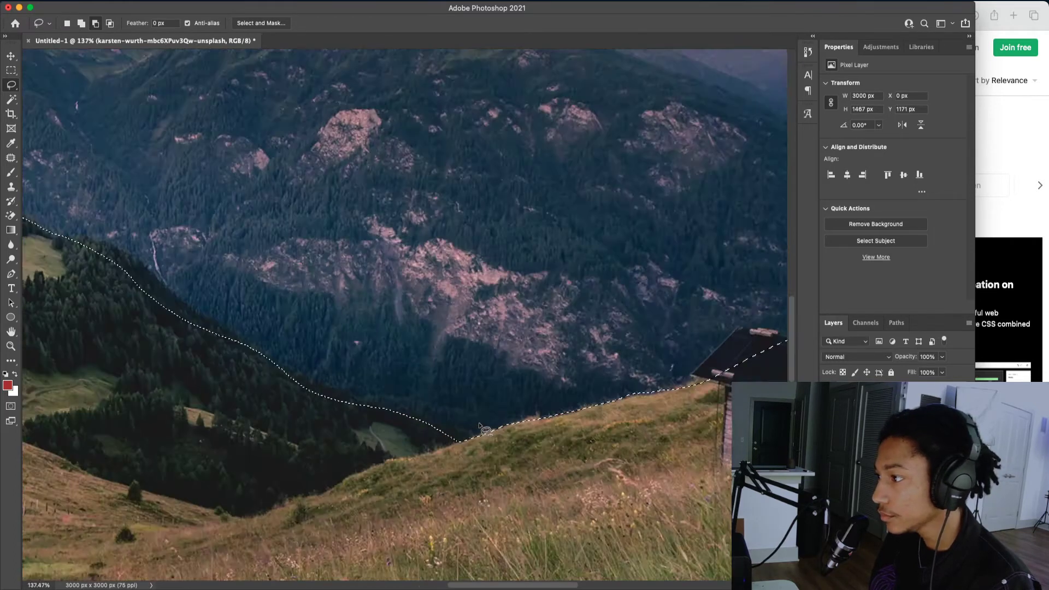
{"action": "scroll", "coordinate": [480, 425], "scroll_direction": "up", "scroll_amount": 3}
{"action": "mouse_move", "coordinate": [469, 451]}
{"action": "left_mouse_down"}
{"action": "mouse_move", "coordinate": [393, 413]}
{"action": "mouse_move", "coordinate": [202, 348]}
{"action": "mouse_move", "coordinate": [153, 377]}
{"action": "mouse_move", "coordinate": [207, 508]}
{"action": "left_mouse_up"}
{"action": "scroll", "coordinate": [184, 418], "scroll_direction": "left", "scroll_amount": 5}
{"action": "scroll", "coordinate": [184, 418], "scroll_direction": "up", "scroll_amount": 2}
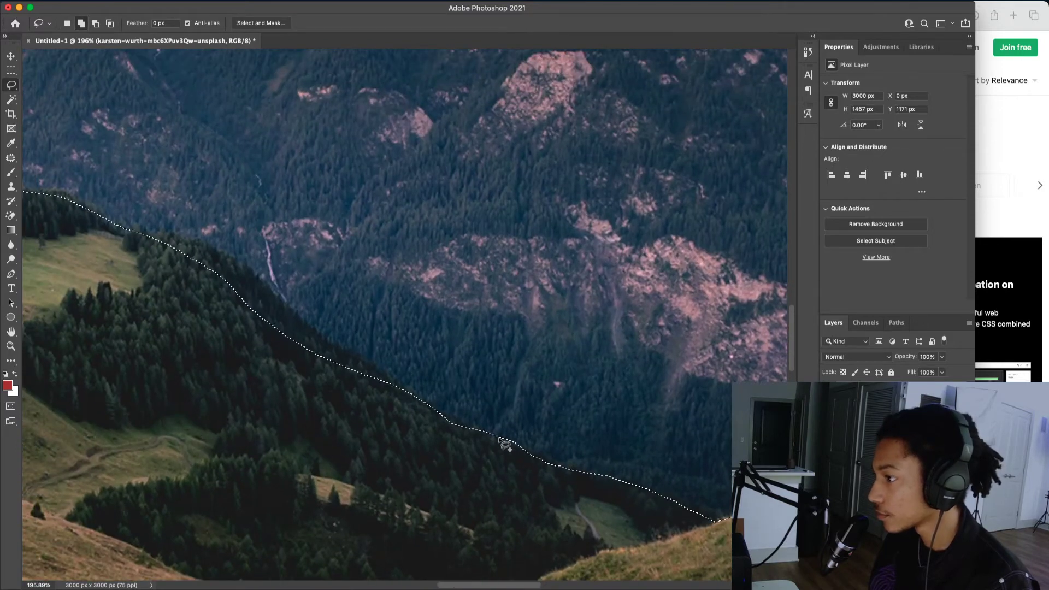
{"action": "mouse_move", "coordinate": [503, 440]}
{"action": "left_mouse_down"}
{"action": "mouse_move", "coordinate": [356, 361]}
{"action": "mouse_move", "coordinate": [213, 250]}
{"action": "mouse_move", "coordinate": [109, 229]}
{"action": "left_mouse_up"}
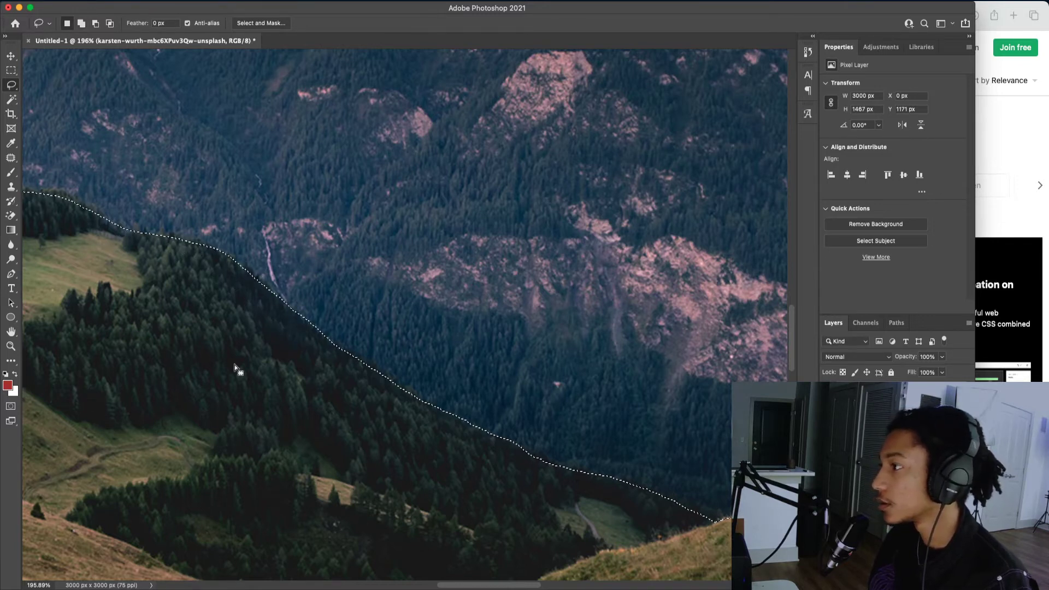
- Refine the selection edge around the tree-covered knoll and the small building beside the road
{"action": "scroll", "coordinate": [234, 363], "scroll_direction": "up", "scroll_amount": 10}
{"action": "scroll", "coordinate": [233, 363], "scroll_direction": "left", "scroll_amount": 5}
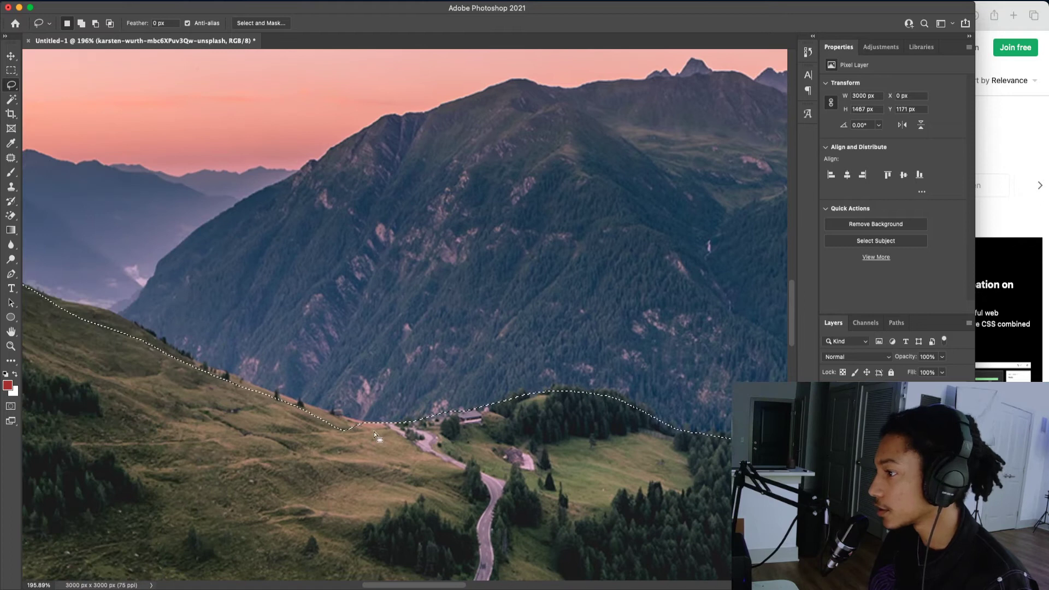
{"action": "scroll", "coordinate": [373, 432], "scroll_direction": "up", "scroll_amount": 2}
{"action": "scroll", "coordinate": [374, 431], "scroll_direction": "left", "scroll_amount": 2}
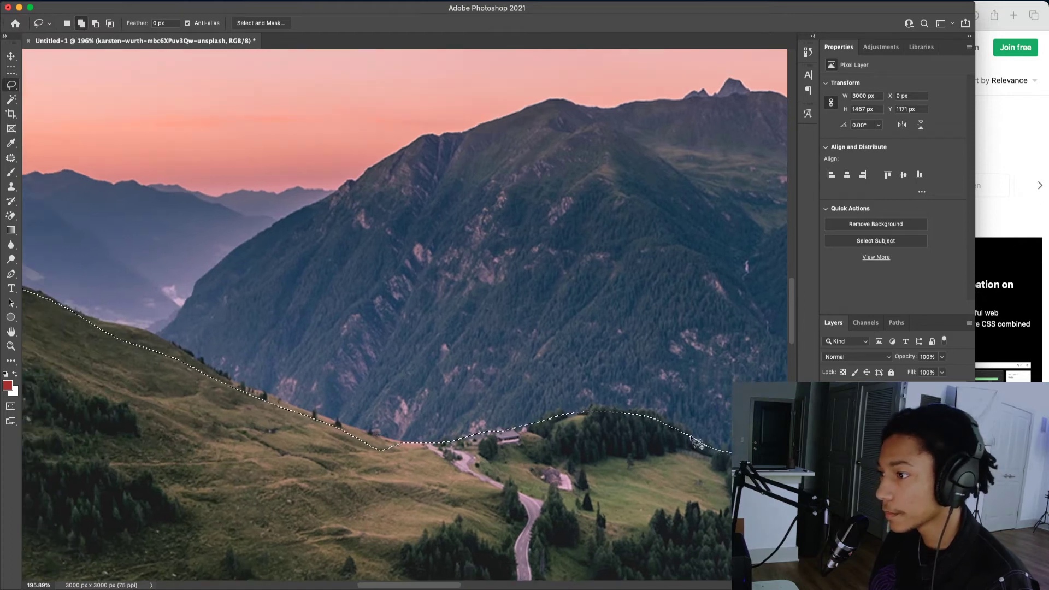
{"action": "key", "text": "shift"}
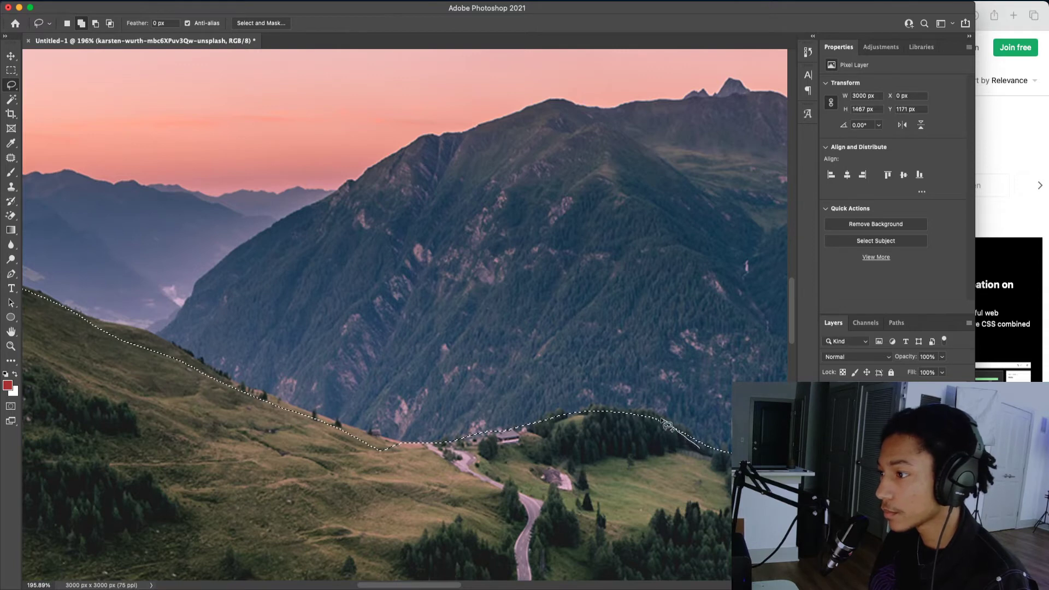
{"action": "left_click_drag", "start_coordinate": [575, 424], "coordinate": [569, 419]}
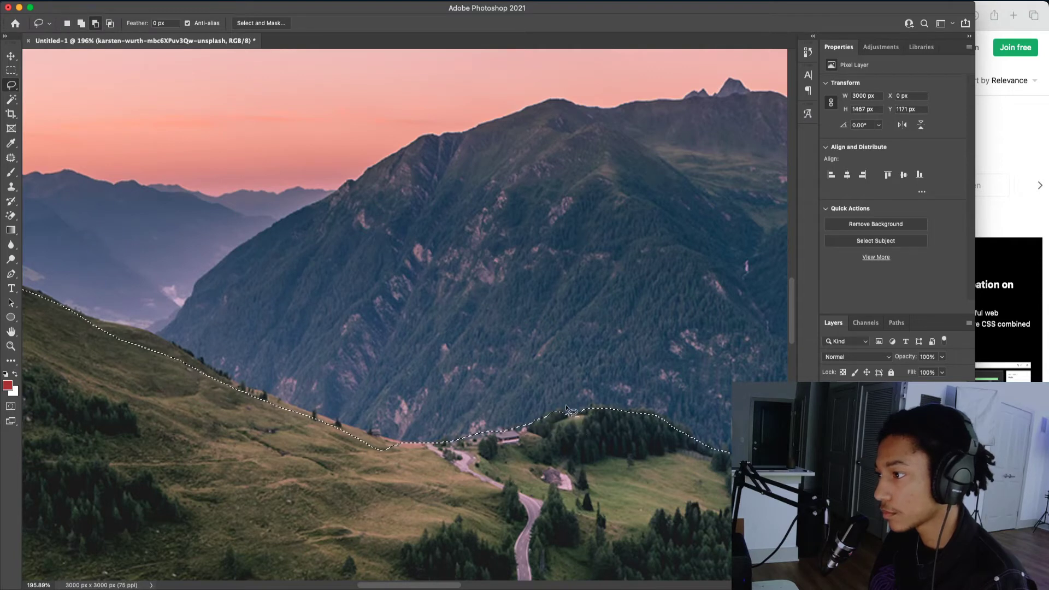
{"action": "key", "text": "alt"}
{"action": "key", "text": "shift"}
{"action": "key", "text": "alt"}
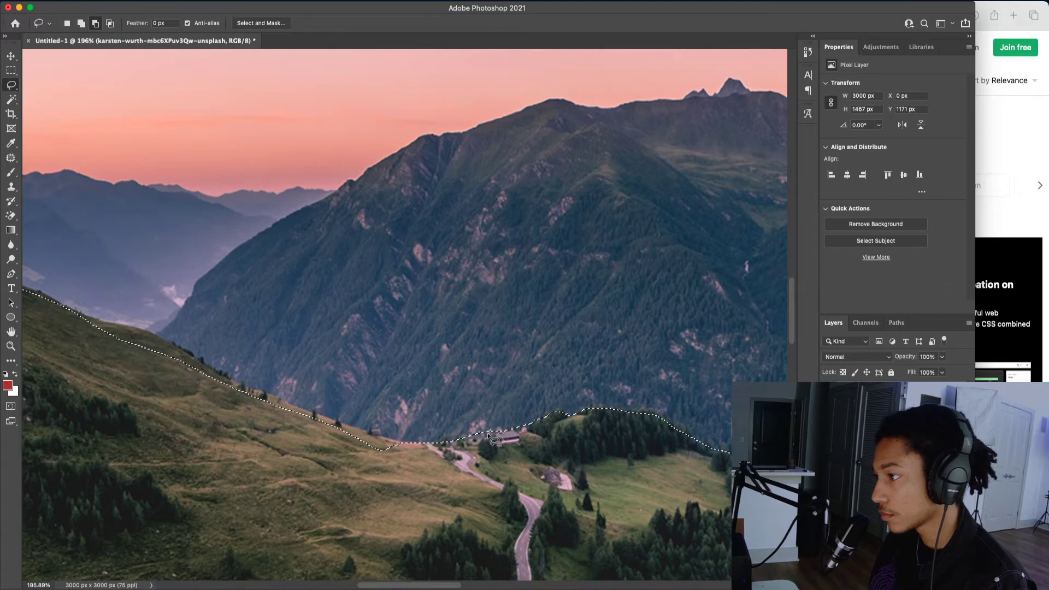
- Add the missed strips of grassy slope uphill from the road to the selection, following the ridge edge
{"action": "key", "text": "shift"}
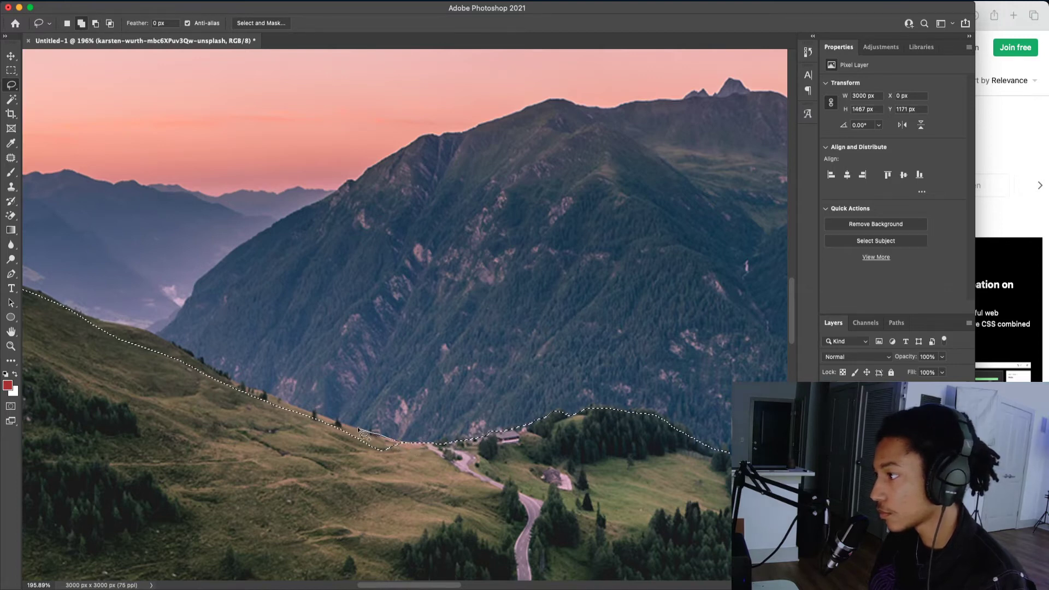
{"action": "left_click_drag", "start_coordinate": [354, 433], "coordinate": [316, 423]}
{"action": "left_click_drag", "start_coordinate": [221, 508], "coordinate": [241, 516]}
{"action": "scroll", "coordinate": [262, 421], "scroll_direction": "left", "scroll_amount": 7}
{"action": "scroll", "coordinate": [262, 421], "scroll_direction": "up", "scroll_amount": 3}
{"action": "key", "text": "shift"}
{"action": "left_click_drag", "start_coordinate": [272, 391], "coordinate": [289, 396]}
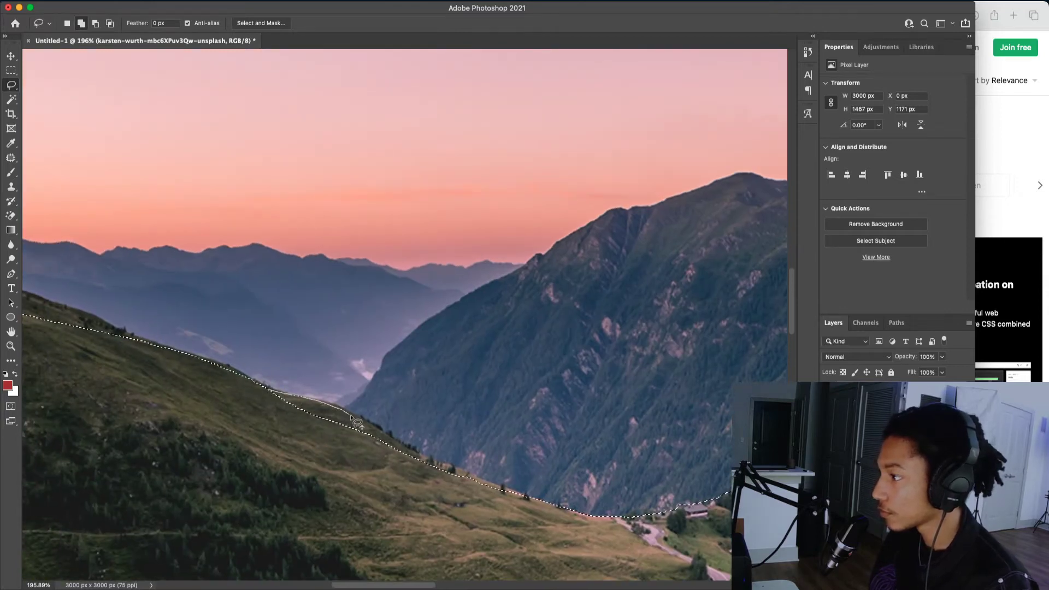
{"action": "mouse_move", "coordinate": [397, 448]}
{"action": "left_mouse_down"}
{"action": "mouse_move", "coordinate": [327, 491]}
{"action": "mouse_move", "coordinate": [305, 480]}
{"action": "left_mouse_up"}
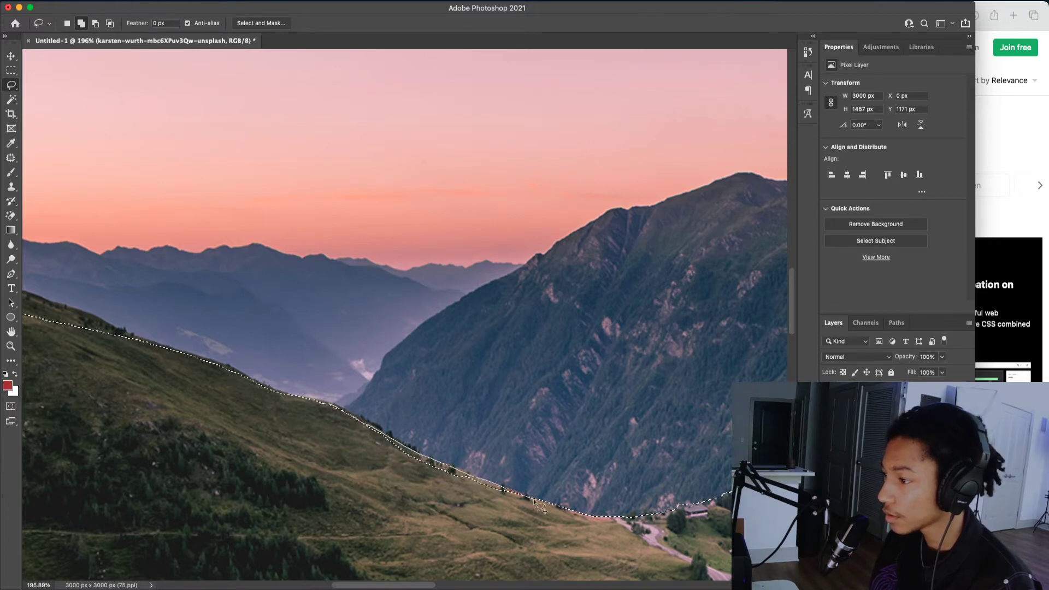
- Extend the selection to the upper ridge line of the left hillside, where it meets the distant mountains and sky
{"action": "scroll", "coordinate": [109, 419], "scroll_direction": "left", "scroll_amount": 10}
{"action": "scroll", "coordinate": [110, 419], "scroll_direction": "up", "scroll_amount": 5}
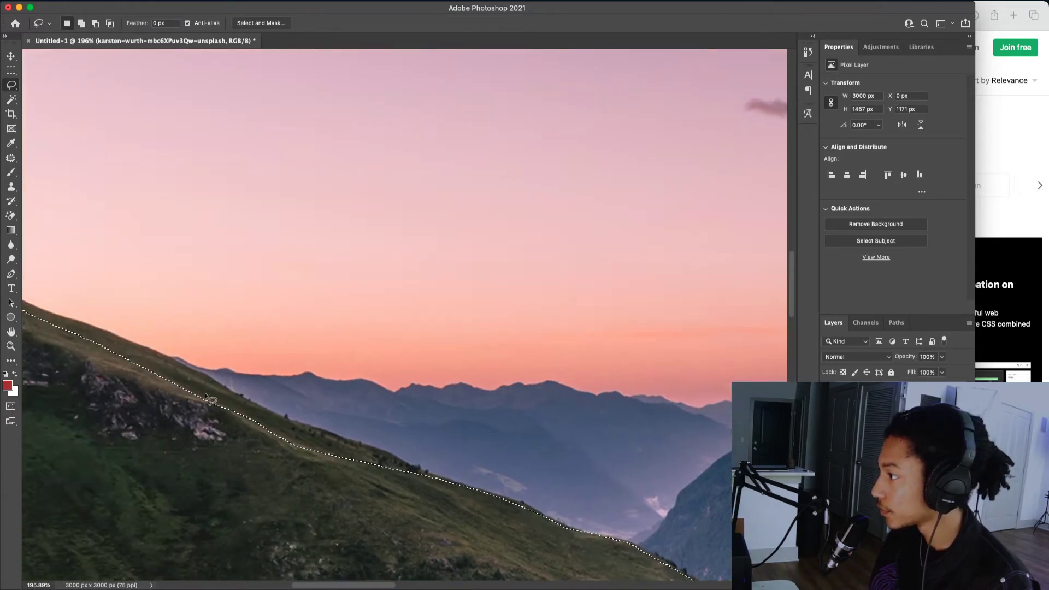
{"action": "left_click_drag", "start_coordinate": [207, 398], "coordinate": [633, 495]}
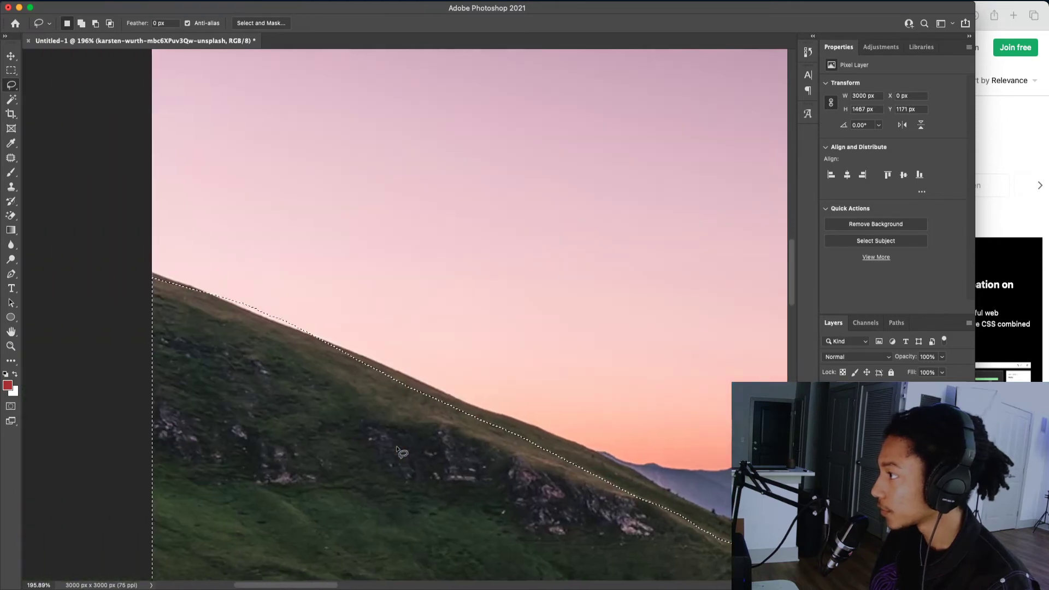
{"action": "key", "text": "shift"}
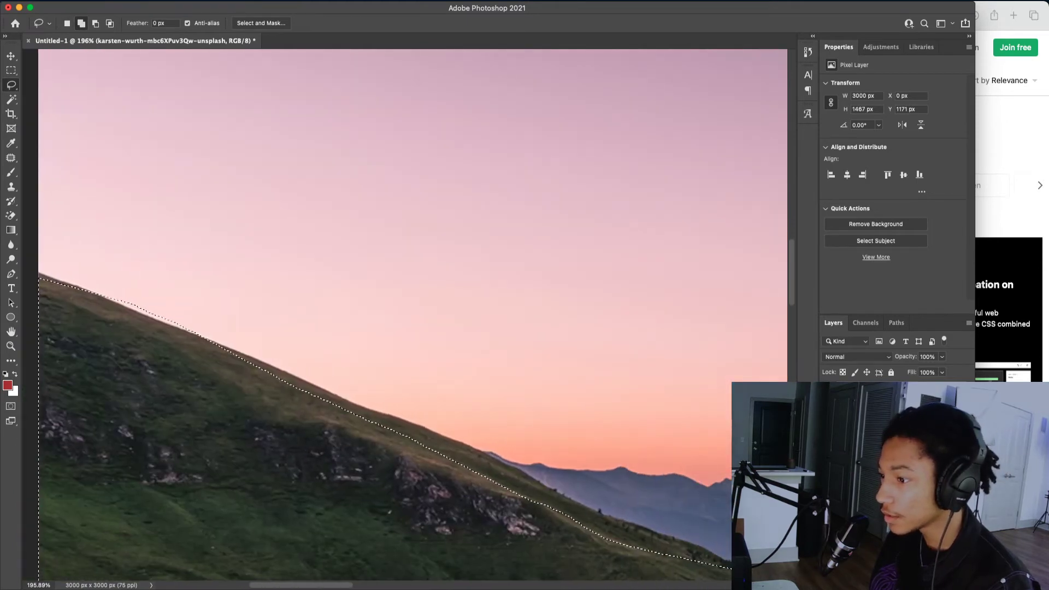
{"action": "left_click_drag", "start_coordinate": [657, 537], "coordinate": [617, 521]}
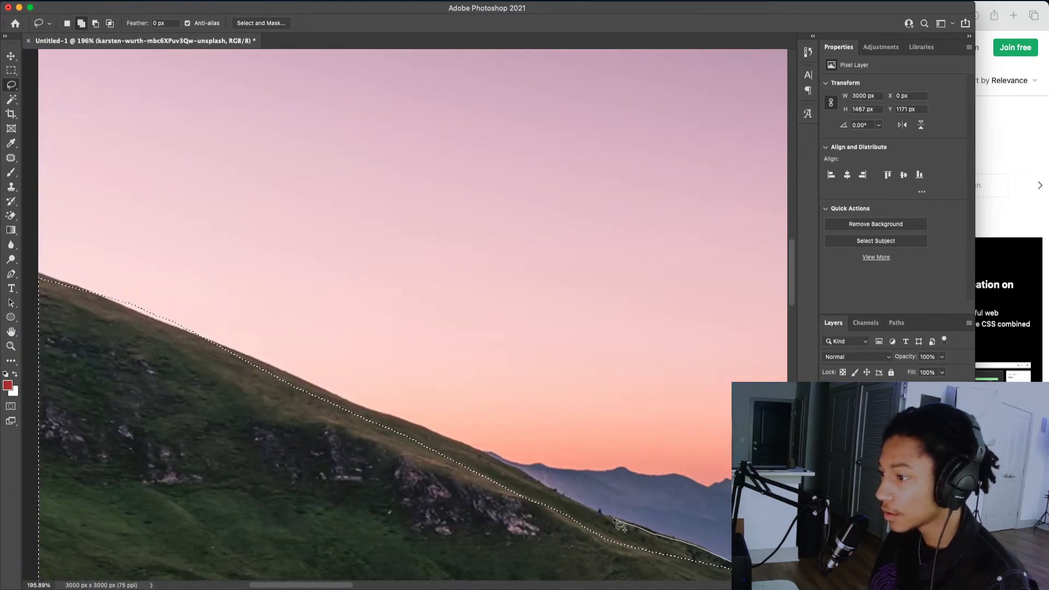
{"action": "left_click_drag", "start_coordinate": [532, 481], "coordinate": [507, 465]}
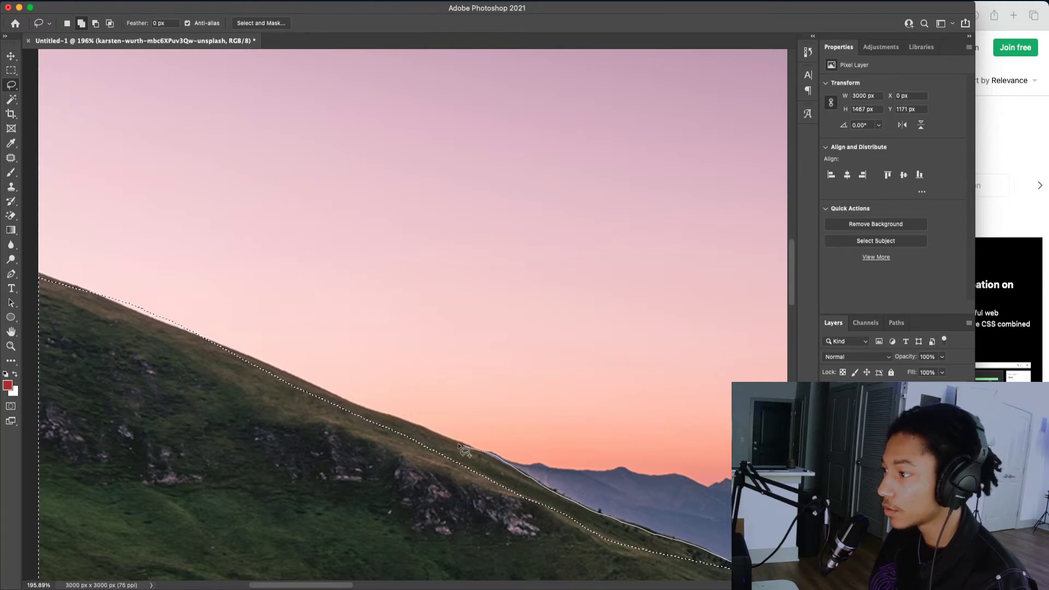
{"action": "left_click_drag", "start_coordinate": [421, 437], "coordinate": [188, 347]}
- Subtract the sliver of sky above the upper left ridge from the selection
{"action": "scroll", "coordinate": [384, 462], "scroll_direction": "down", "scroll_amount": 1}
{"action": "key", "text": "alt"}
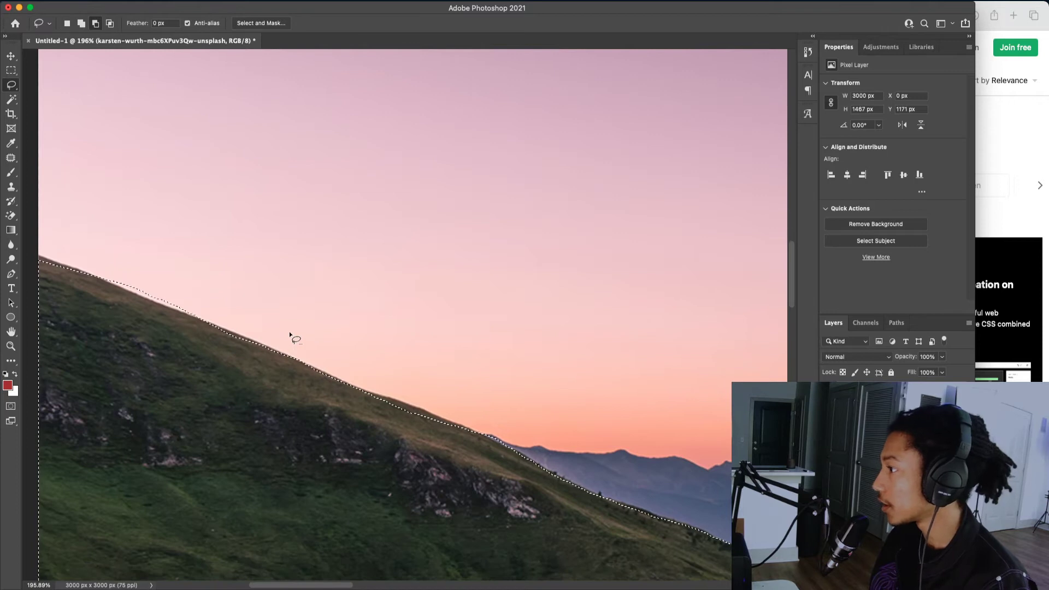
{"action": "left_click_drag", "start_coordinate": [199, 328], "coordinate": [163, 307]}
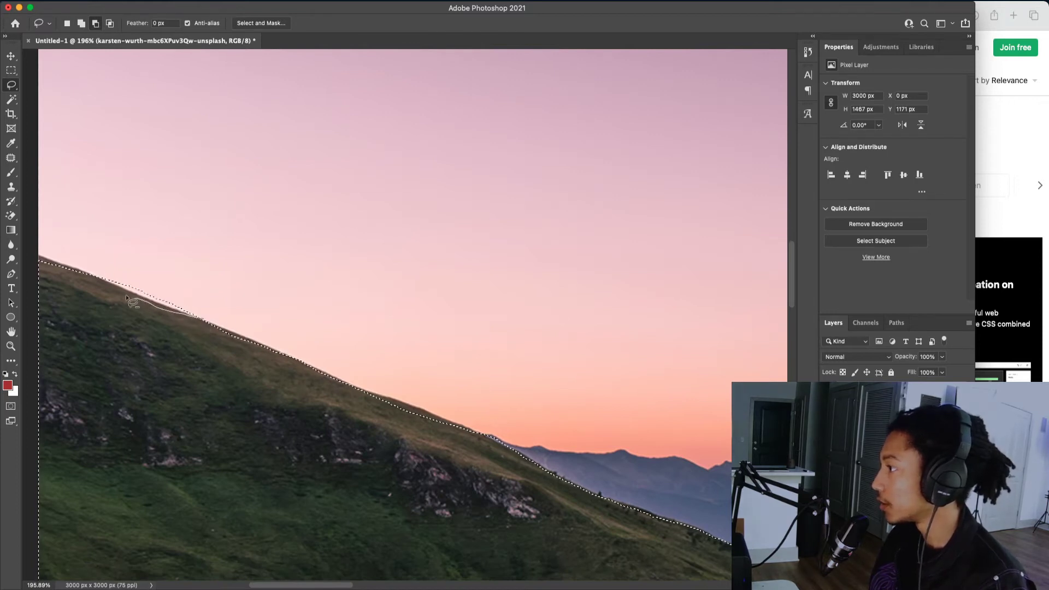
{"action": "left_click_drag", "start_coordinate": [111, 220], "coordinate": [538, 285]}
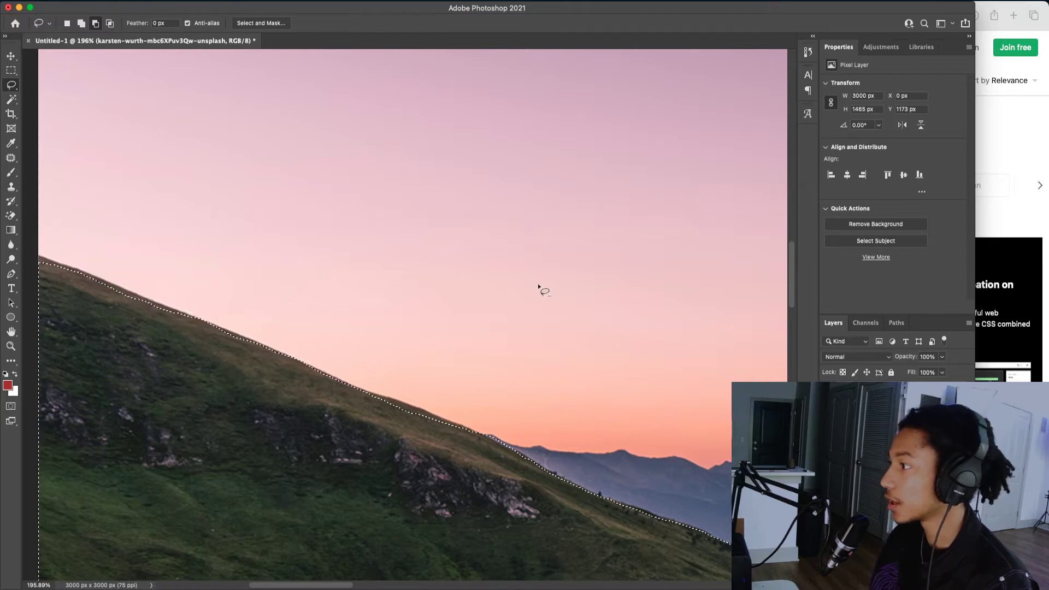
- Feather the hillside selection with a radius of 2 pixels
{"action": "scroll", "coordinate": [324, 274], "scroll_direction": "down", "scroll_amount": 10}
{"action": "scroll", "coordinate": [397, 184], "scroll_direction": "up", "scroll_amount": 5}
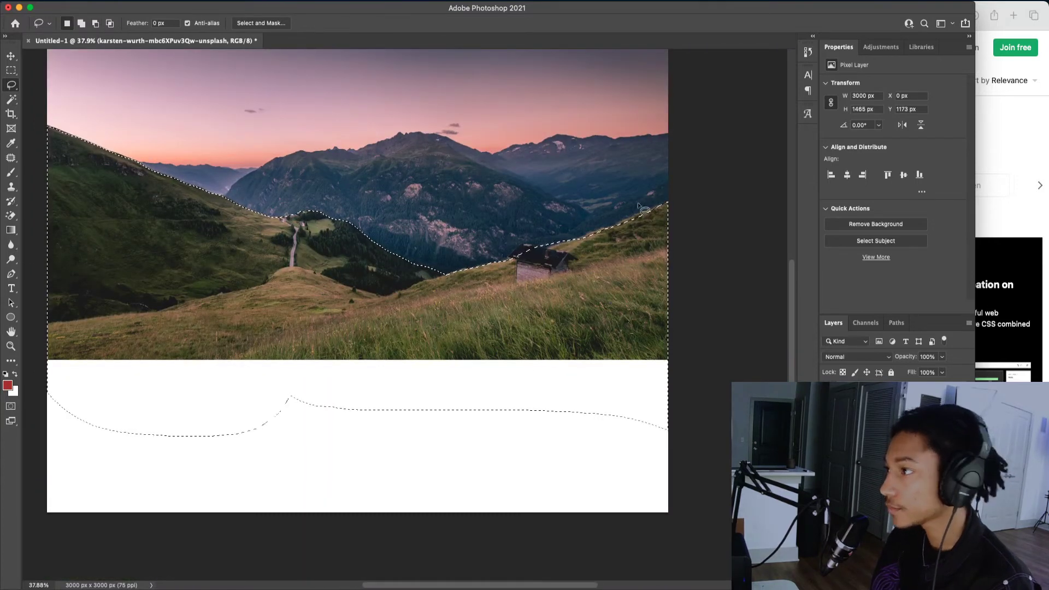
{"action": "left_click", "coordinate": [221, 1]}
{"action": "mouse_move", "coordinate": [284, 164]}
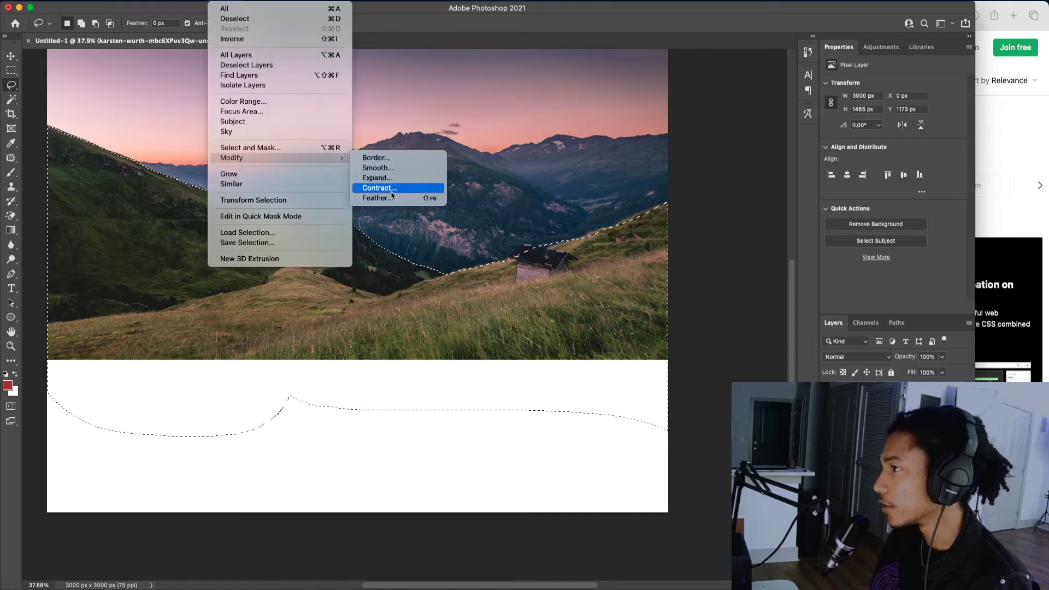
{"action": "left_click", "coordinate": [389, 197]}
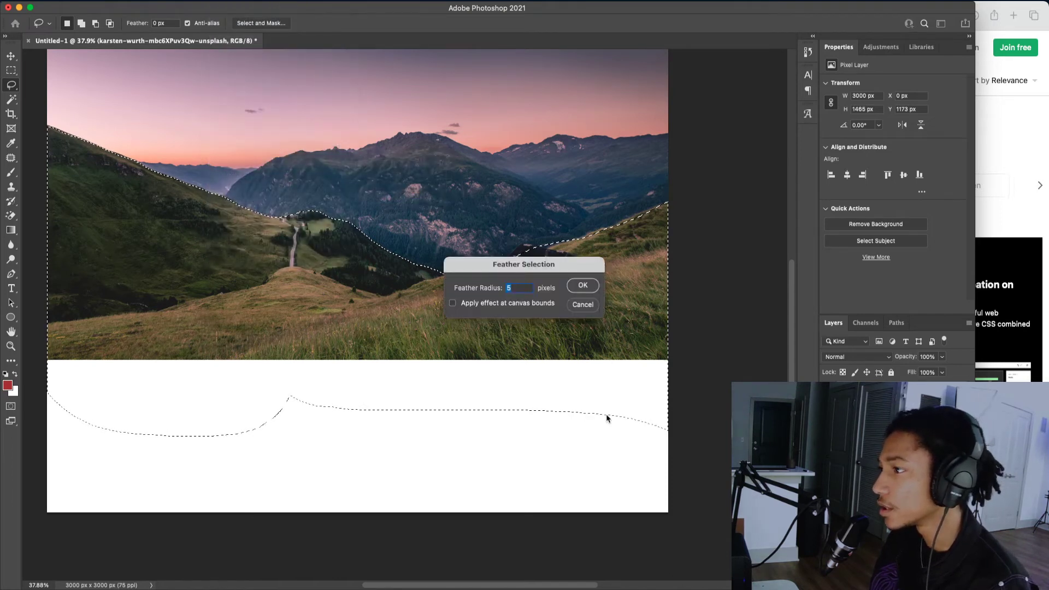
{"action": "left_click", "coordinate": [583, 286]}
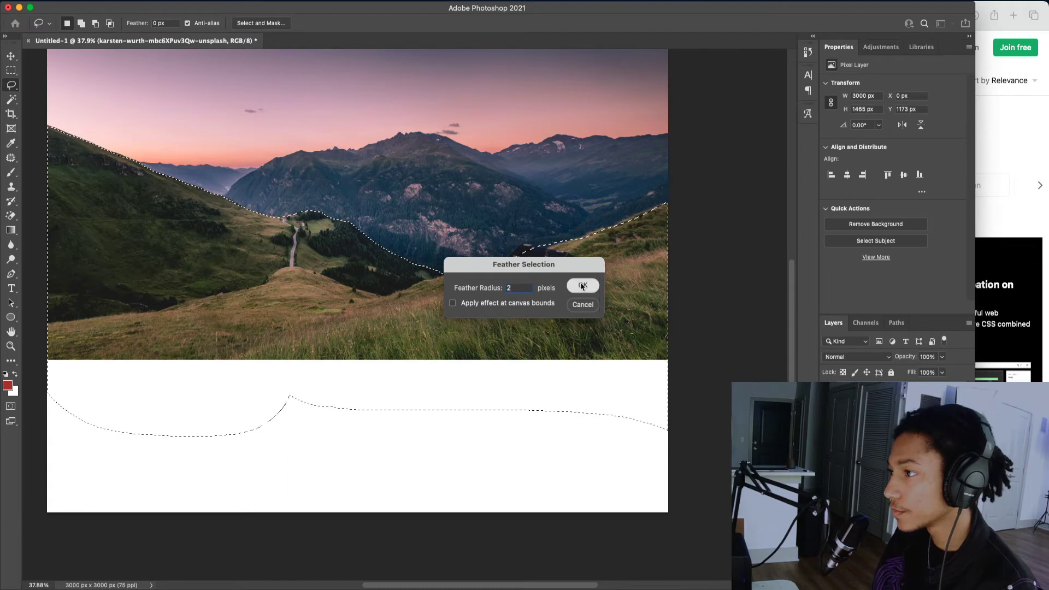
- Mask the photo layer to the hillside selection and move the cut-out hills down to the canvas's bottom edge
{"action": "left_click", "coordinate": [892, 584]}
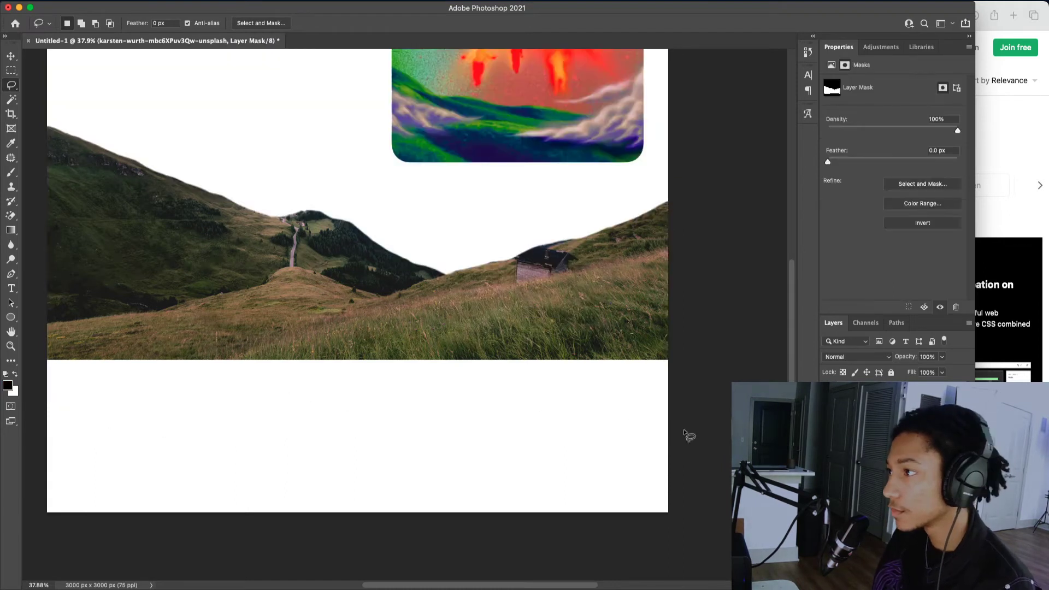
{"action": "key", "text": "v"}
{"action": "scroll", "coordinate": [484, 316], "scroll_direction": "down", "scroll_amount": 3}
{"action": "left_click_drag", "start_coordinate": [464, 312], "coordinate": [451, 425]}
- Switch to the browser, open kisspng.com in a new tab and search it for "clouds"
{"action": "left_click", "coordinate": [1005, 215]}
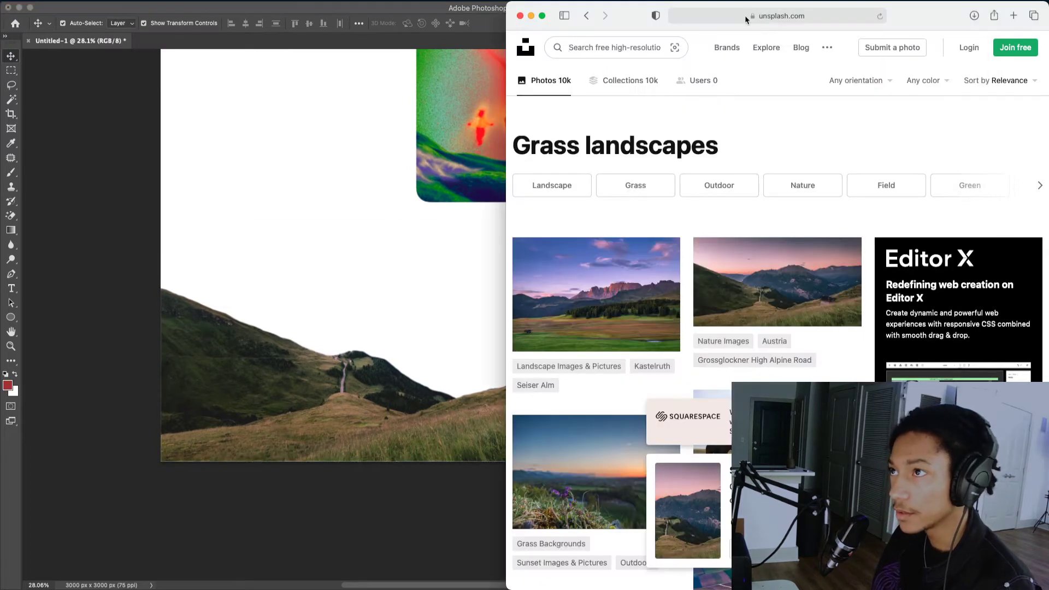
{"action": "left_click", "coordinate": [1014, 15]}
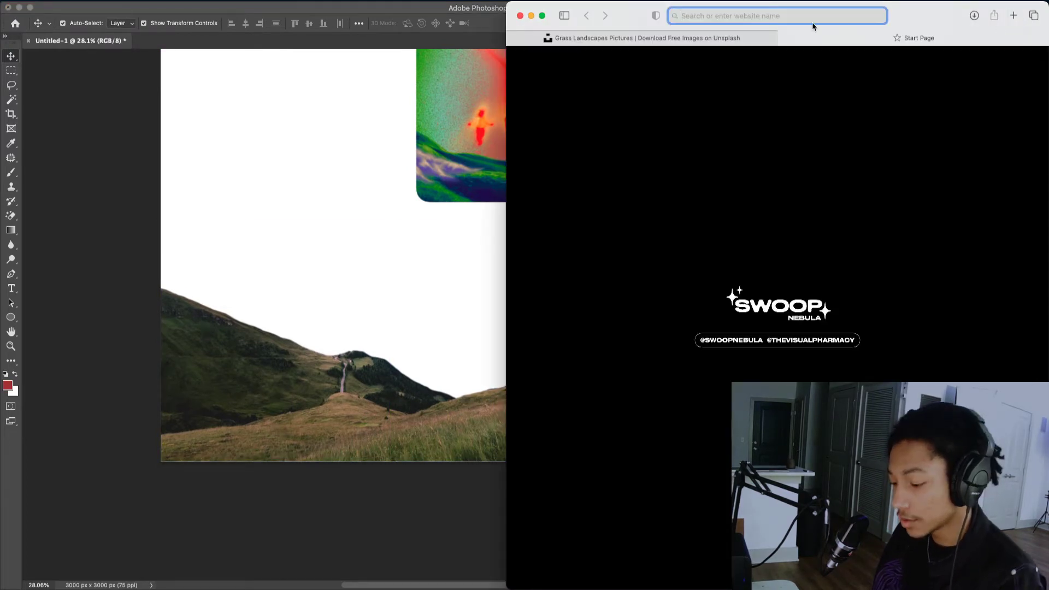
{"action": "type", "text": "kisspng.com"}
{"action": "key", "text": "Return"}
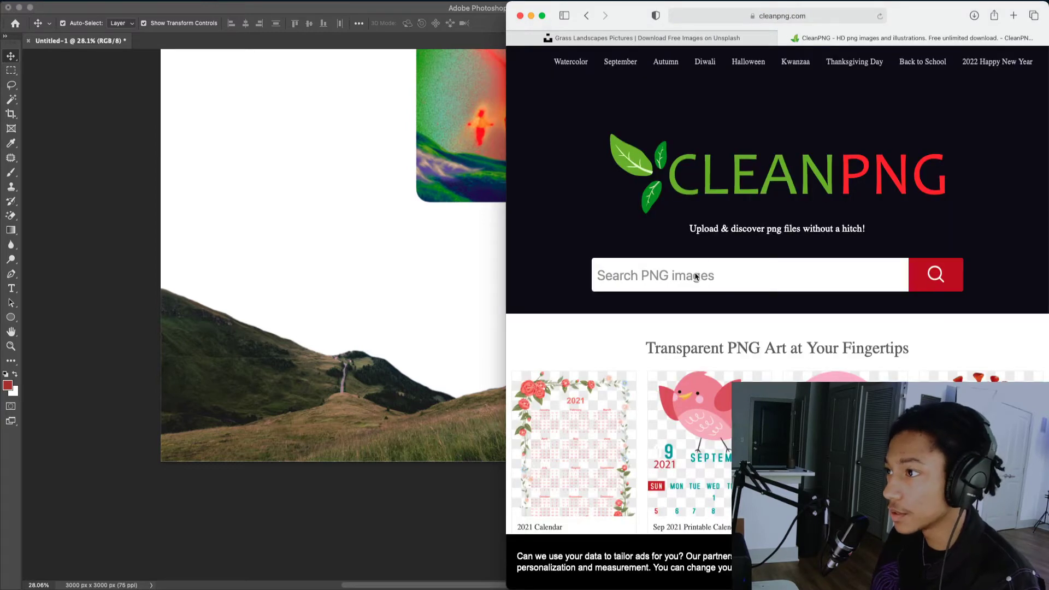
{"action": "left_click", "coordinate": [695, 278]}
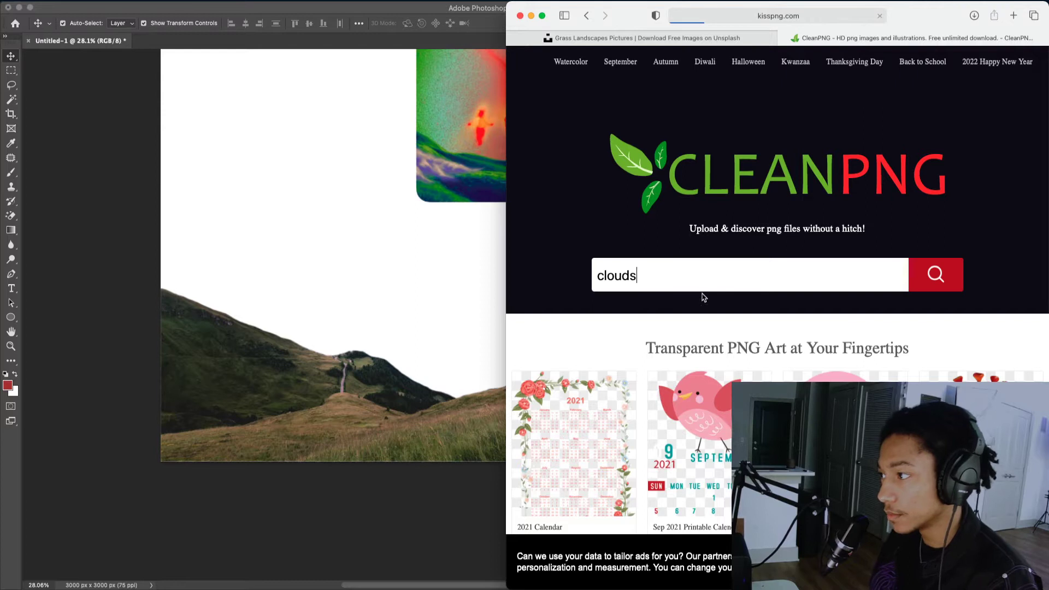
- Switch back to Photoshop and move the inspiration artwork about 30 px to the right
{"action": "left_click", "coordinate": [480, 188]}
{"action": "left_click_drag", "start_coordinate": [556, 168], "coordinate": [559, 174]}
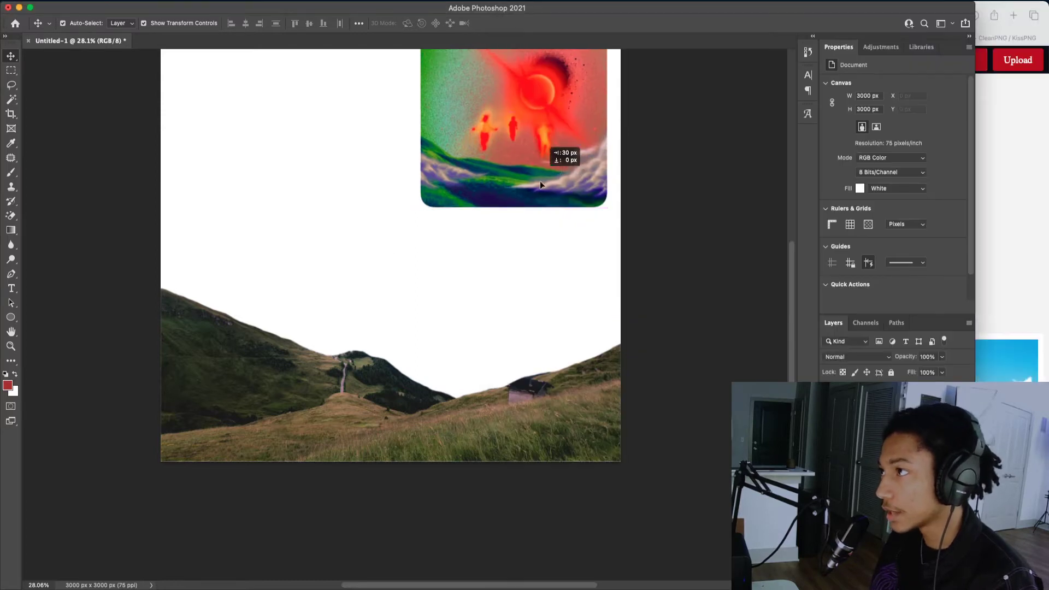
{"action": "scroll", "coordinate": [540, 274], "scroll_direction": "up", "scroll_amount": 5}
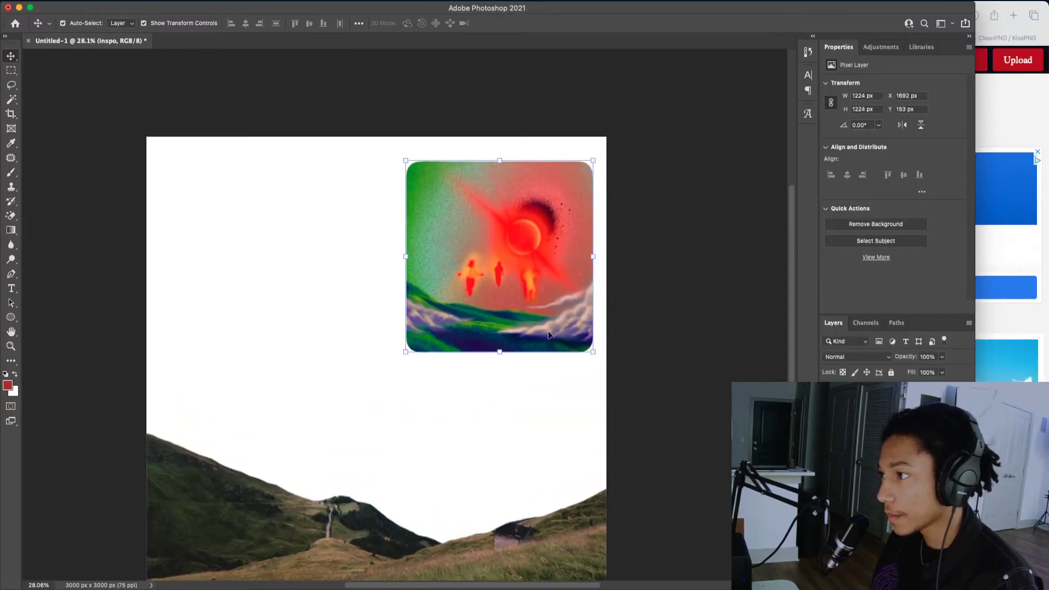
- Return to the browser, skim the CleanPNG cloud images and run a Google search for "clouds" instead
{"action": "left_click", "coordinate": [1026, 131]}
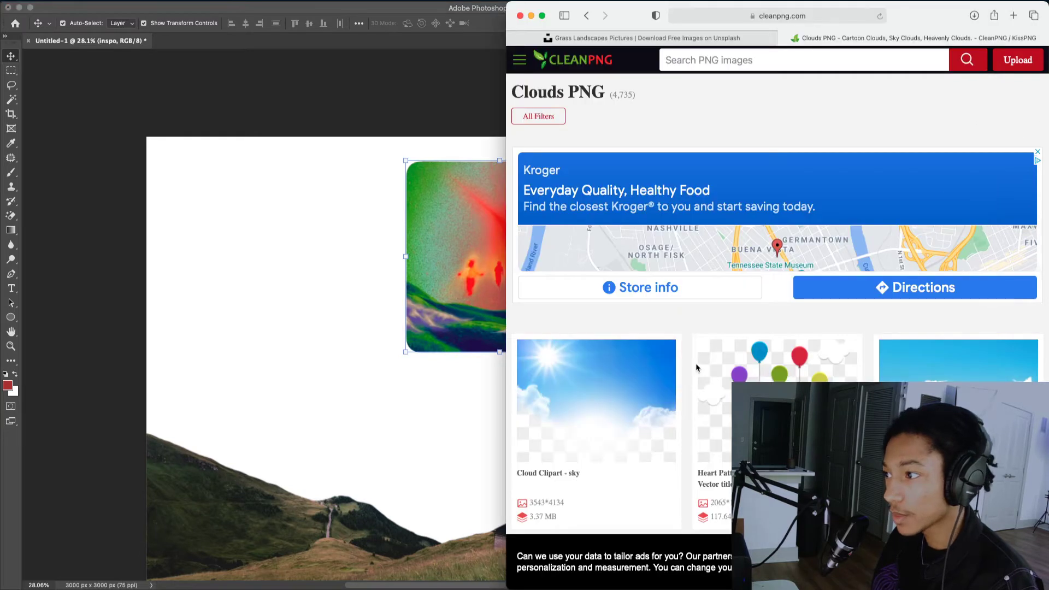
{"action": "scroll", "coordinate": [702, 371], "scroll_direction": "down", "scroll_amount": 10}
{"action": "scroll", "coordinate": [698, 378], "scroll_direction": "down", "scroll_amount": 5}
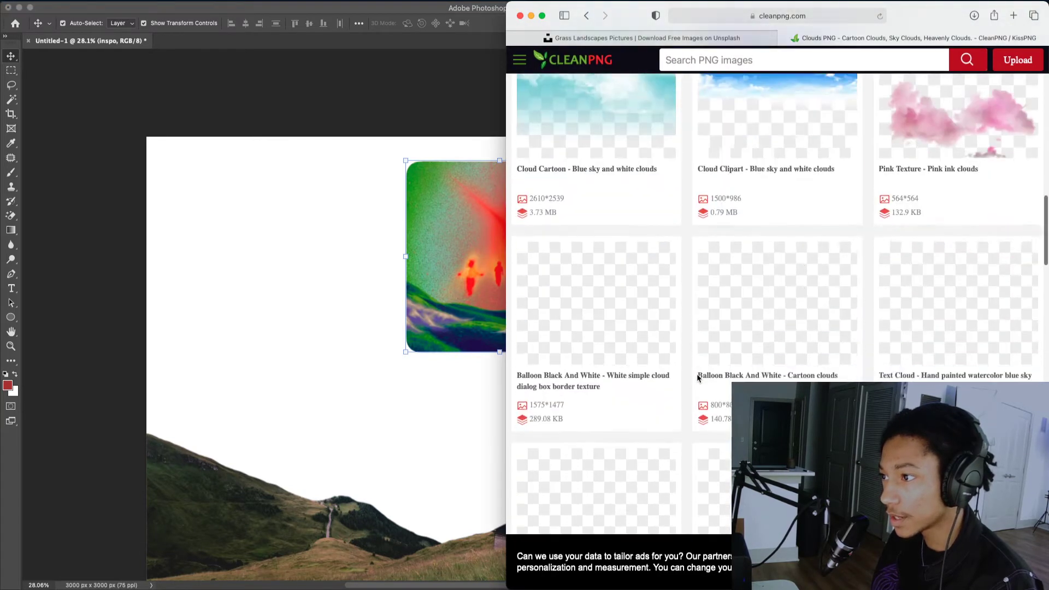
{"action": "scroll", "coordinate": [805, 108], "scroll_direction": "up", "scroll_amount": 4}
{"action": "left_click", "coordinate": [805, 17]}
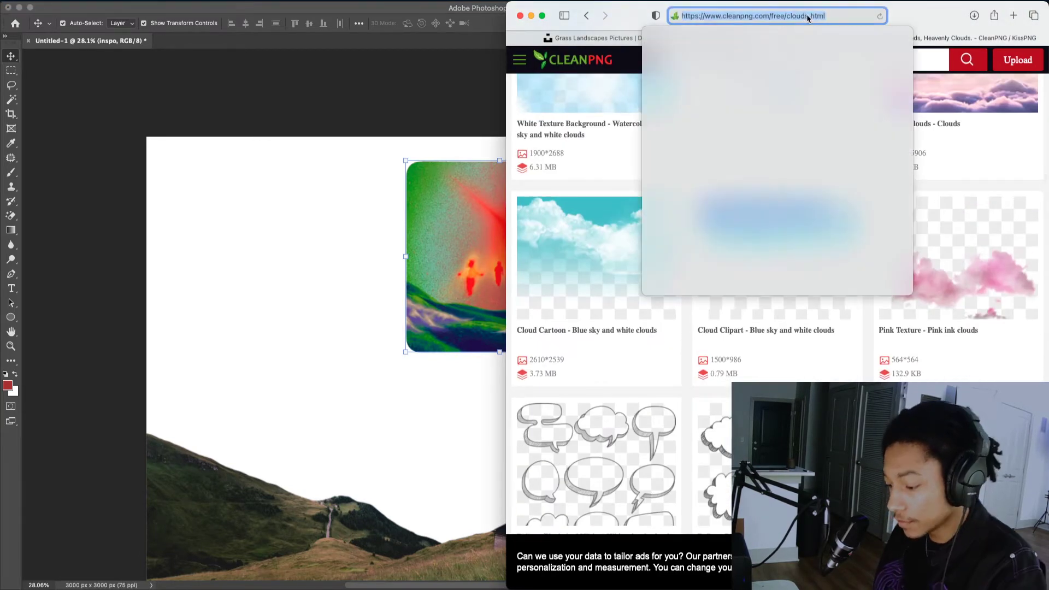
{"action": "type", "text": "cloudds"}
{"action": "key", "text": "BackSpace"}
{"action": "key", "text": "BackSpace"}
{"action": "type", "text": "s"}
{"action": "key", "text": "Return"}
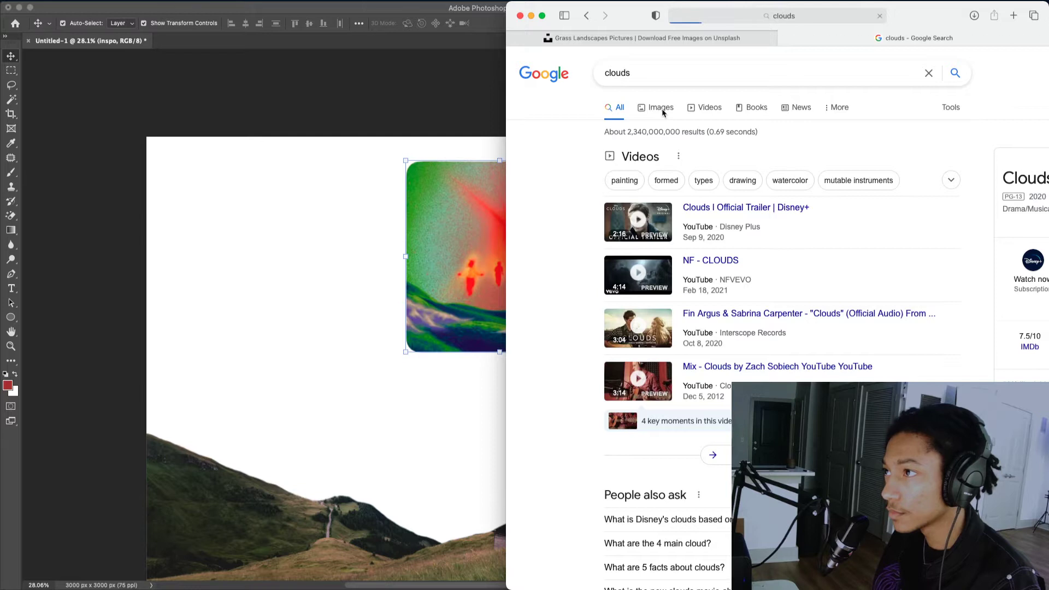
- Show the image results for clouds, filter them to transparent and preview the gray Real Clouds Transparent Background image from freeiconspng.com
{"action": "left_click", "coordinate": [661, 108]}
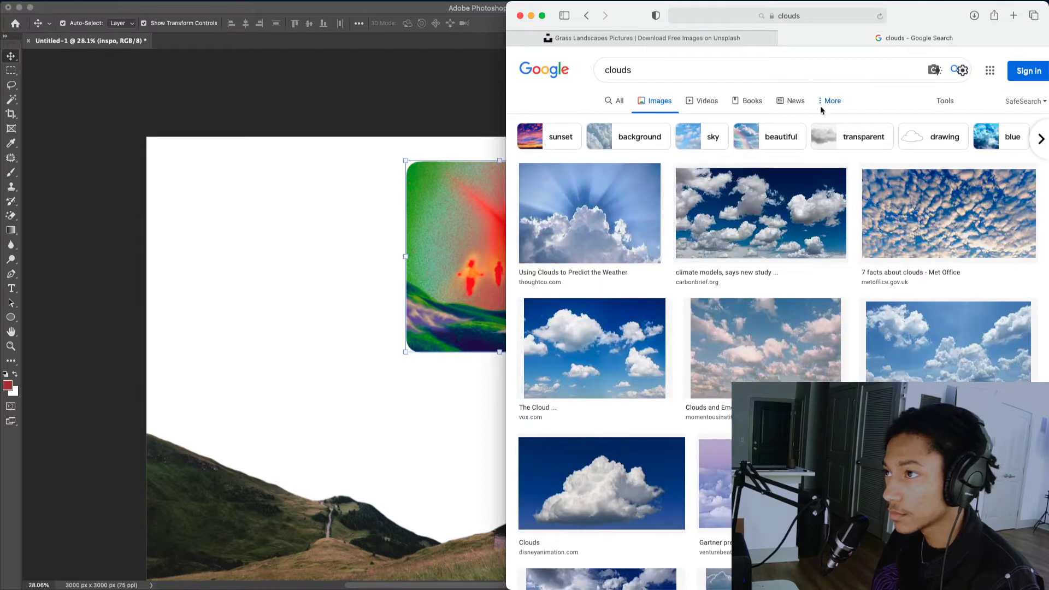
{"action": "left_click", "coordinate": [948, 101]}
{"action": "left_click", "coordinate": [637, 121]}
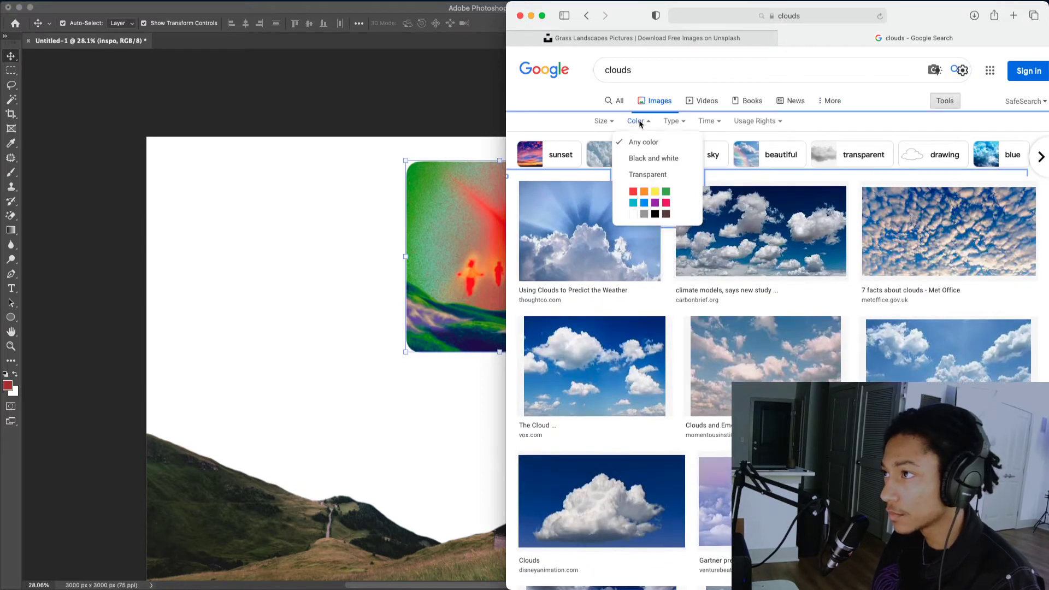
{"action": "left_click", "coordinate": [640, 175]}
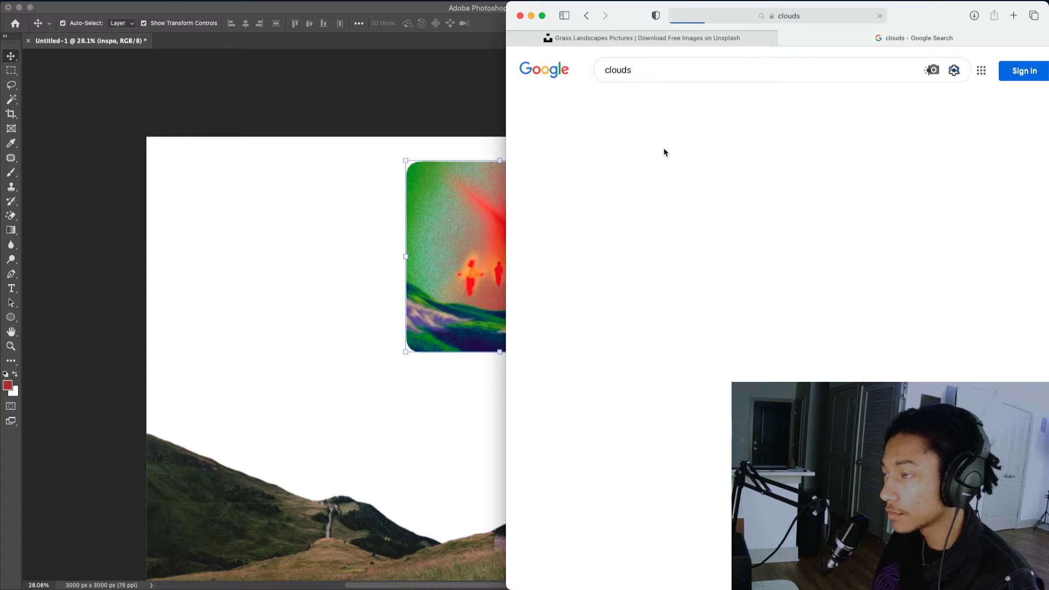
{"action": "scroll", "coordinate": [742, 239], "scroll_direction": "down", "scroll_amount": 5}
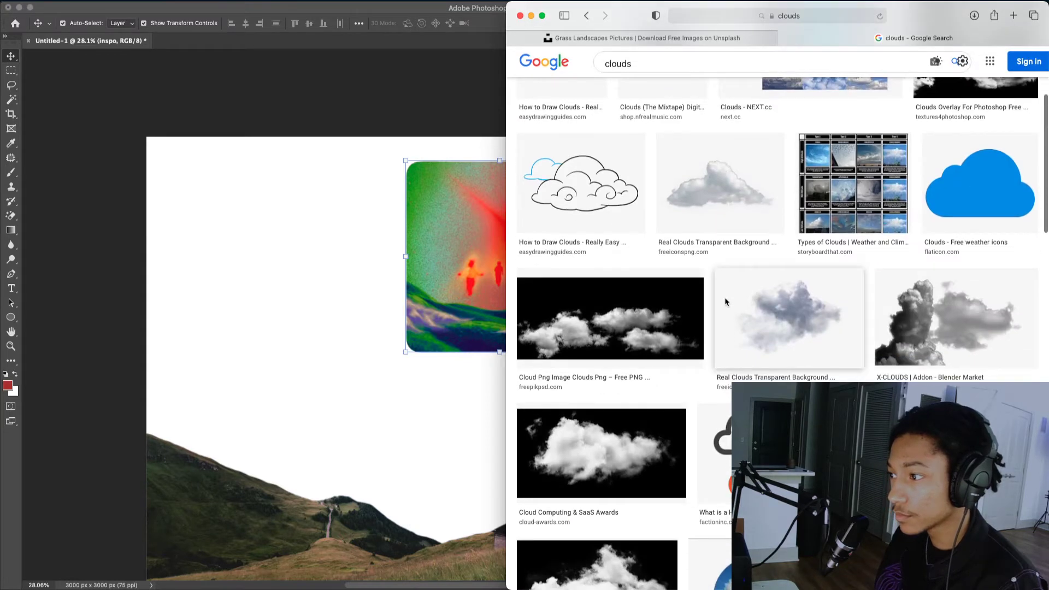
{"action": "scroll", "coordinate": [725, 307], "scroll_direction": "down", "scroll_amount": 2}
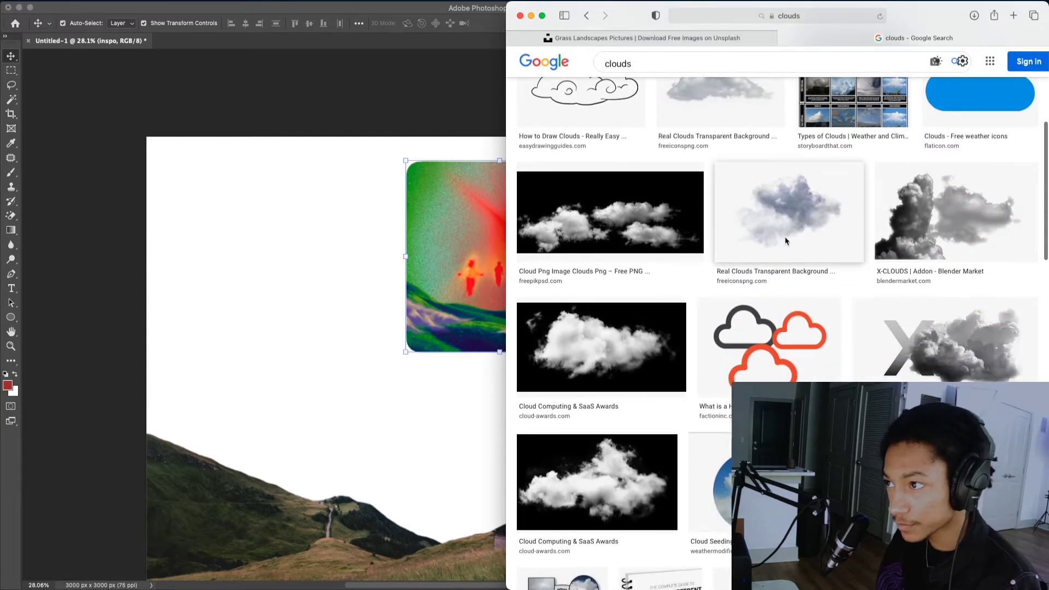
{"action": "left_click", "coordinate": [776, 234]}
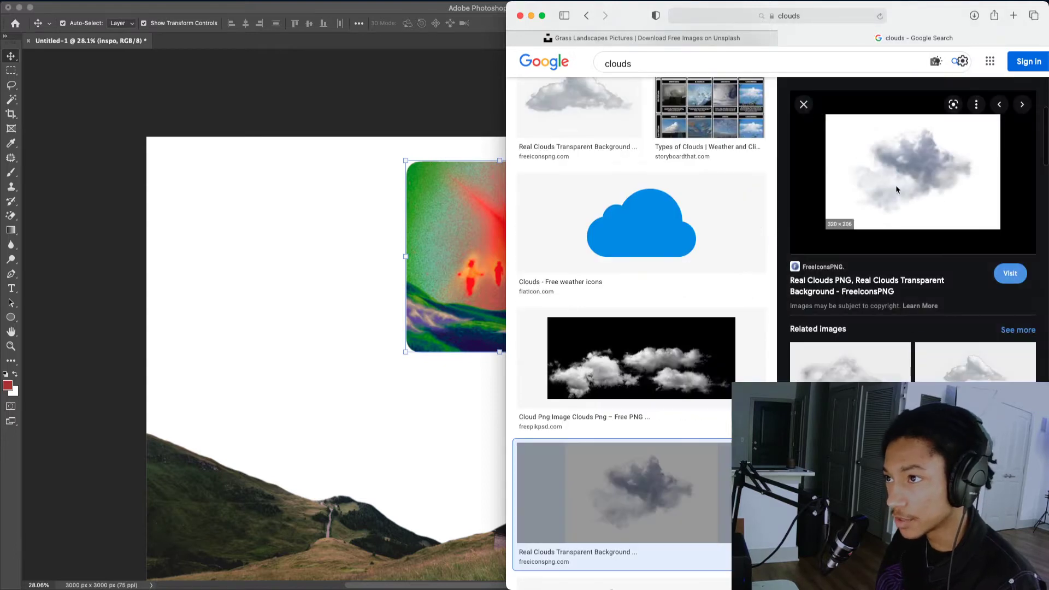
- Visit the gray cloud's FreeIconsPNG source page and open the 500*500 Background Transparent Real cloud
{"action": "left_click", "coordinate": [857, 283]}
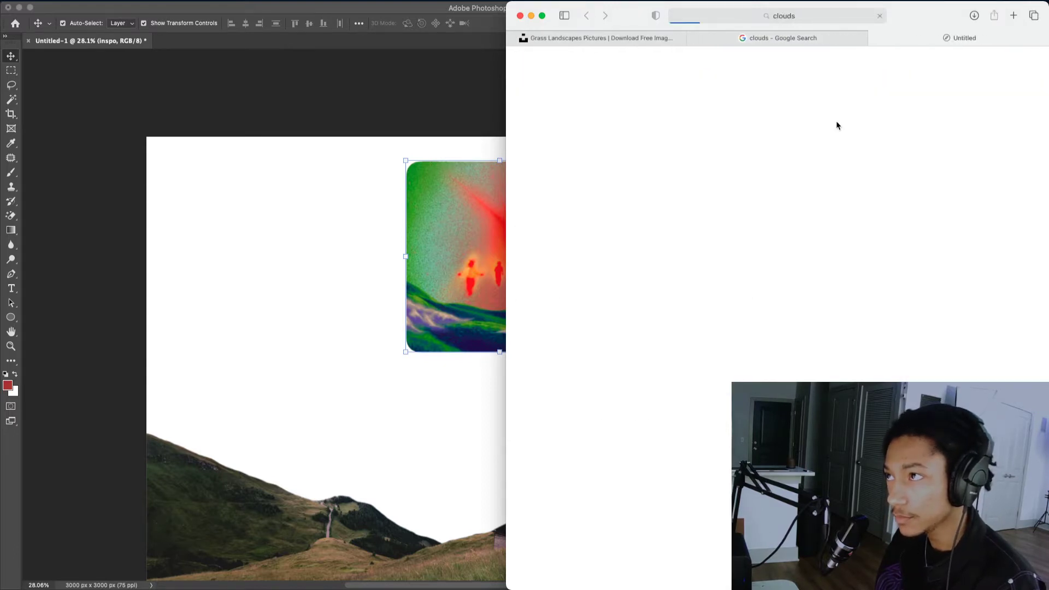
{"action": "mouse_move", "coordinate": [790, 42]}
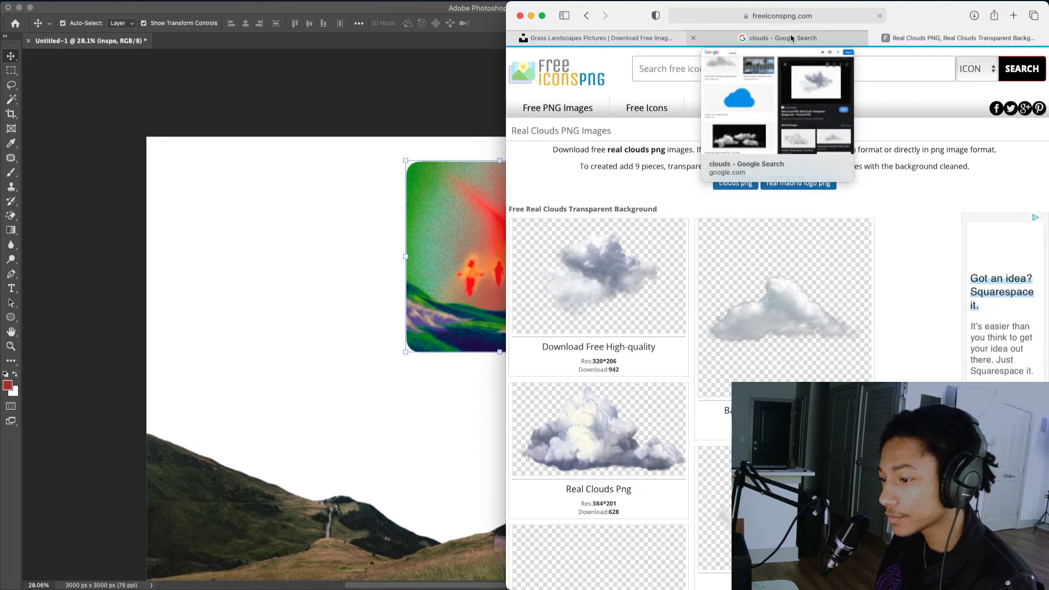
{"action": "scroll", "coordinate": [743, 197], "scroll_direction": "down", "scroll_amount": 5}
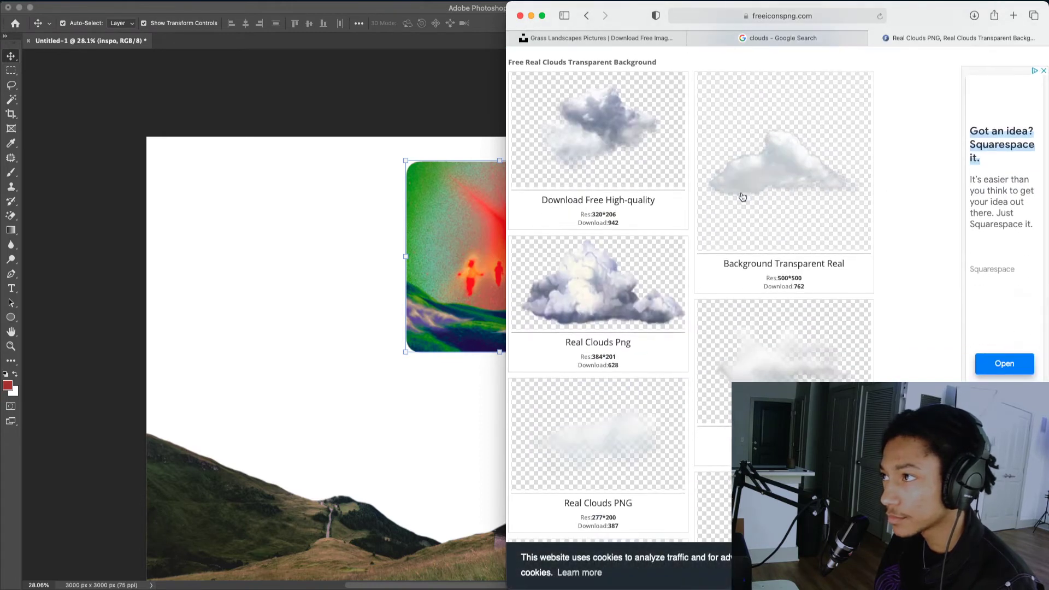
{"action": "scroll", "coordinate": [740, 197], "scroll_direction": "up", "scroll_amount": 5}
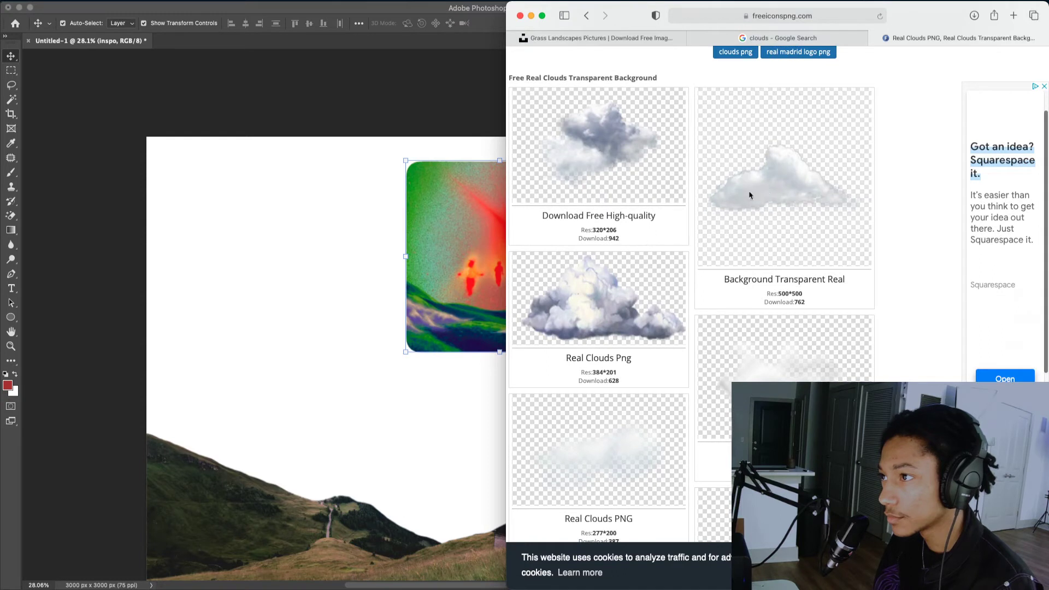
{"action": "left_click", "coordinate": [750, 194]}
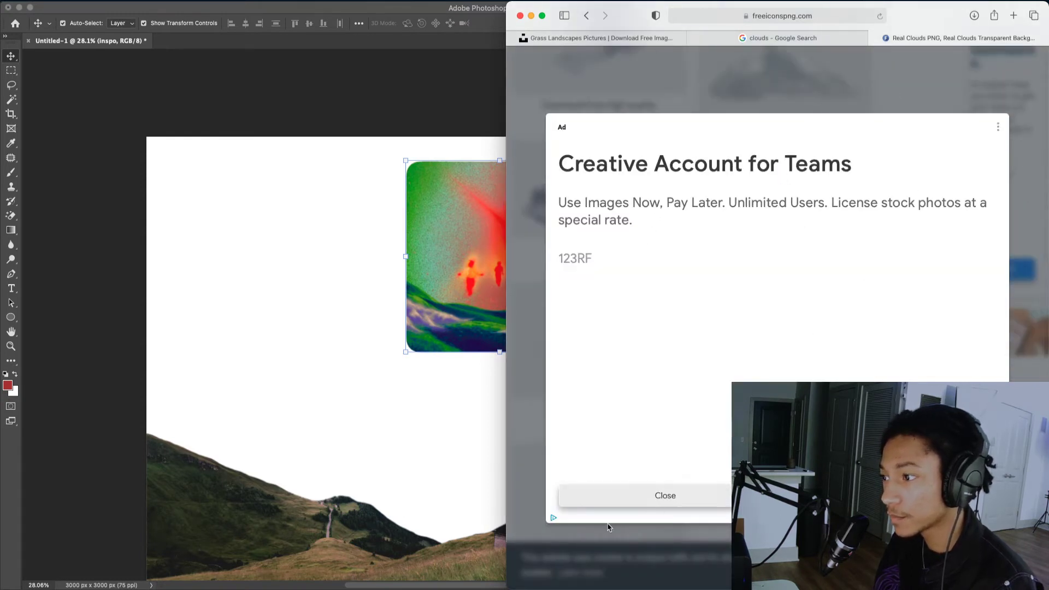
{"action": "left_click", "coordinate": [622, 493]}
{"action": "left_click", "coordinate": [788, 311]}
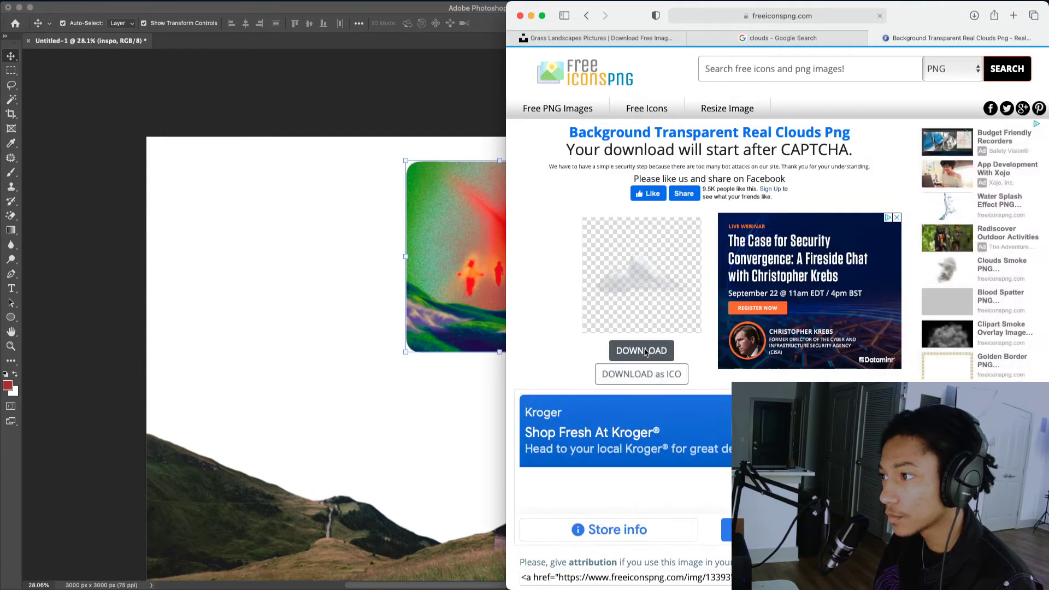
- Try to download the Background Transparent Real cloud PNG, and close the FreeIconsPNG tab
{"action": "left_click", "coordinate": [645, 353]}
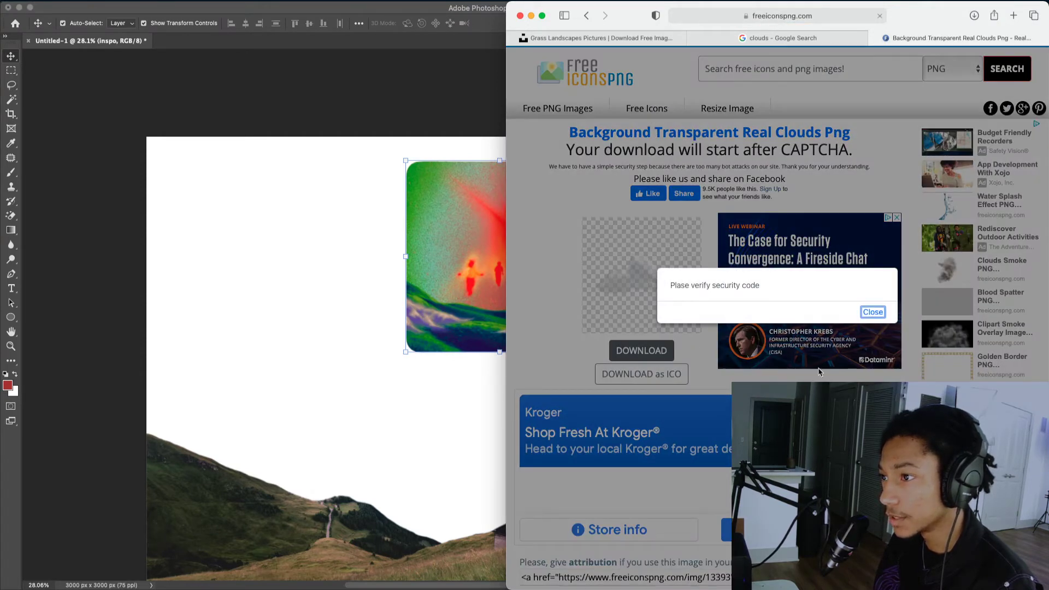
{"action": "left_click", "coordinate": [872, 312]}
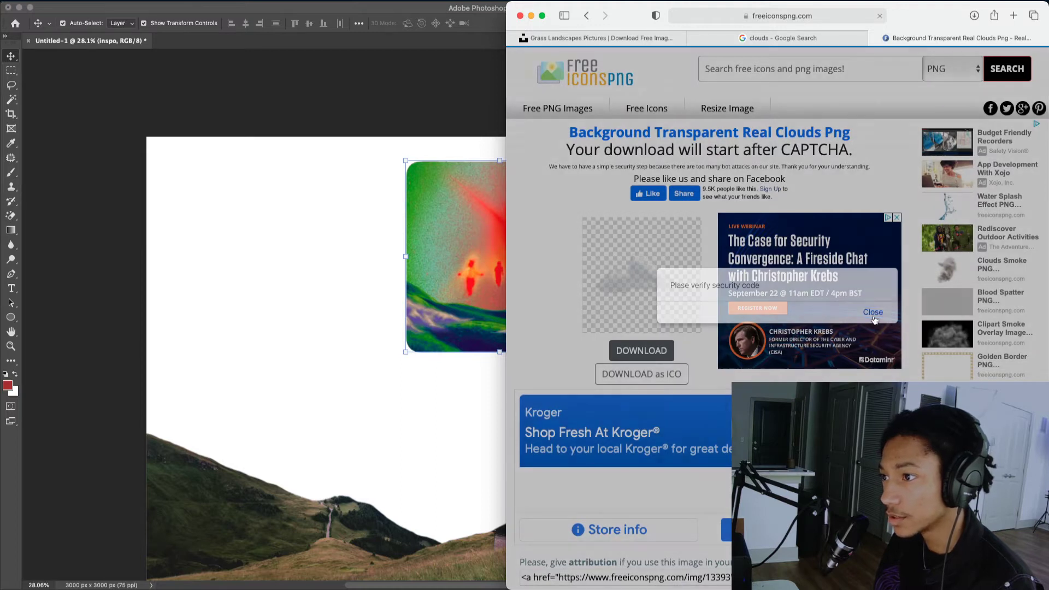
{"action": "left_click", "coordinate": [638, 391]}
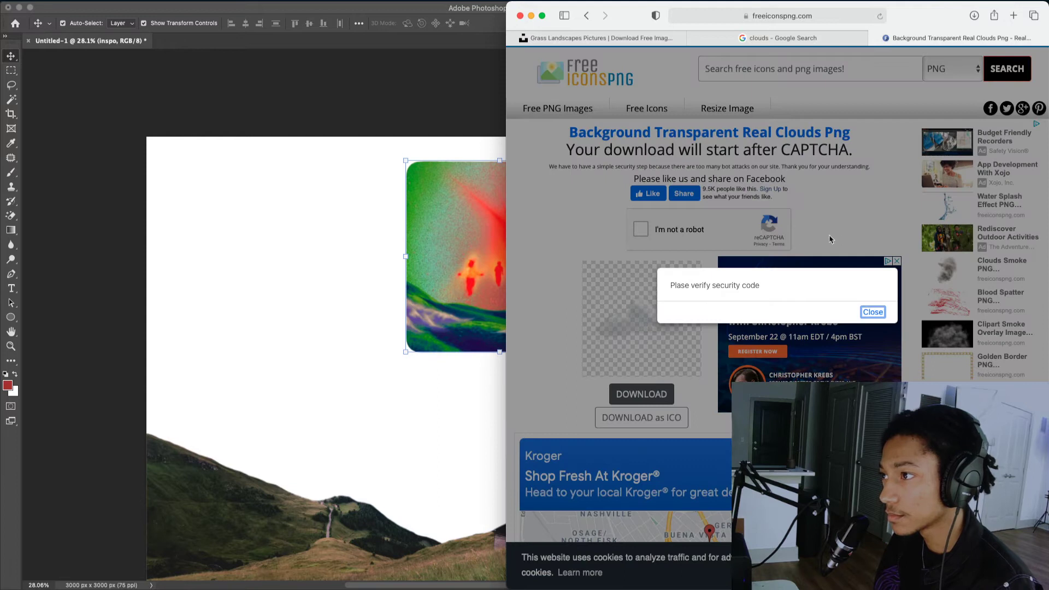
{"action": "left_click", "coordinate": [586, 16]}
{"action": "left_click", "coordinate": [586, 15]}
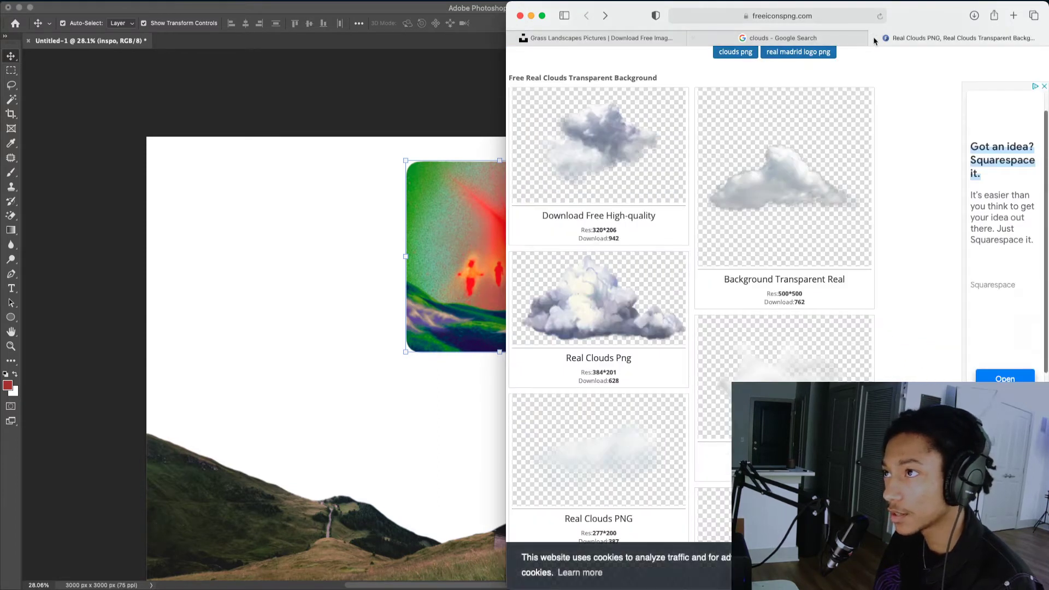
{"action": "key", "text": "super+w"}
- Bring the previewed gray cloud into the Photoshop document, sized about 1635 × 1089 px over the right hillside
{"action": "left_click_drag", "start_coordinate": [902, 174], "coordinate": [622, 416]}
{"action": "left_click_drag", "start_coordinate": [514, 443], "coordinate": [538, 511]}
{"action": "key", "text": "Return"}
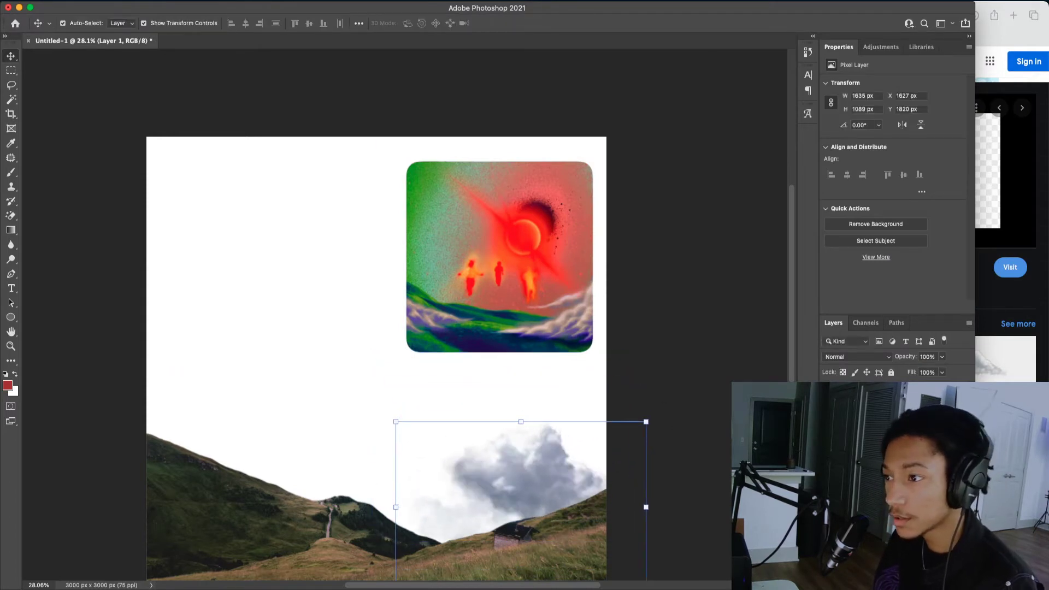
- Place the cloud layer in front of the hills and convert the masked hills layer to a smart object
{"action": "right_click", "coordinate": [899, 399]}
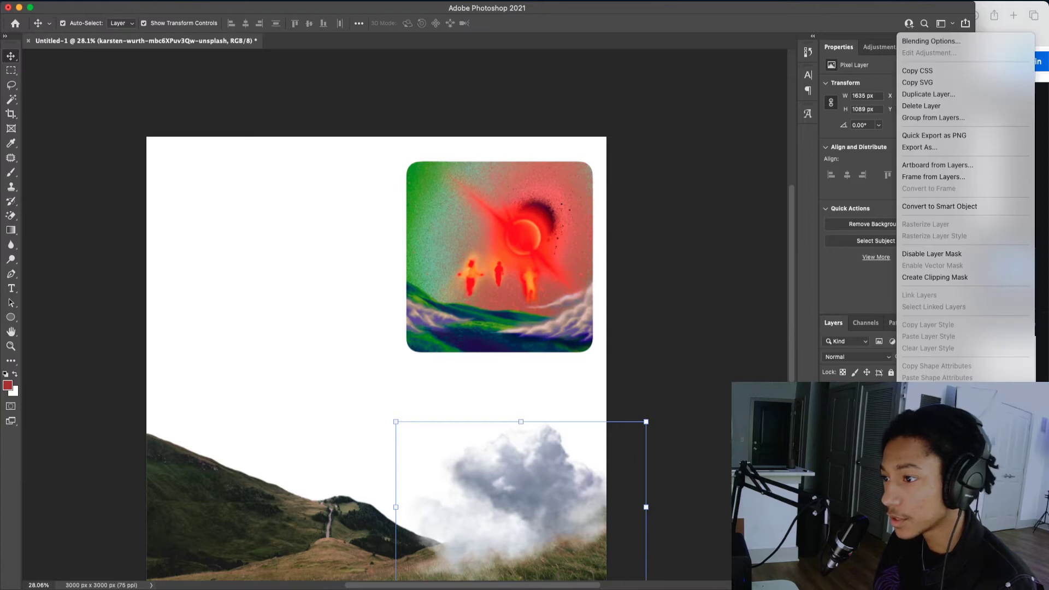
{"action": "left_click", "coordinate": [953, 210]}
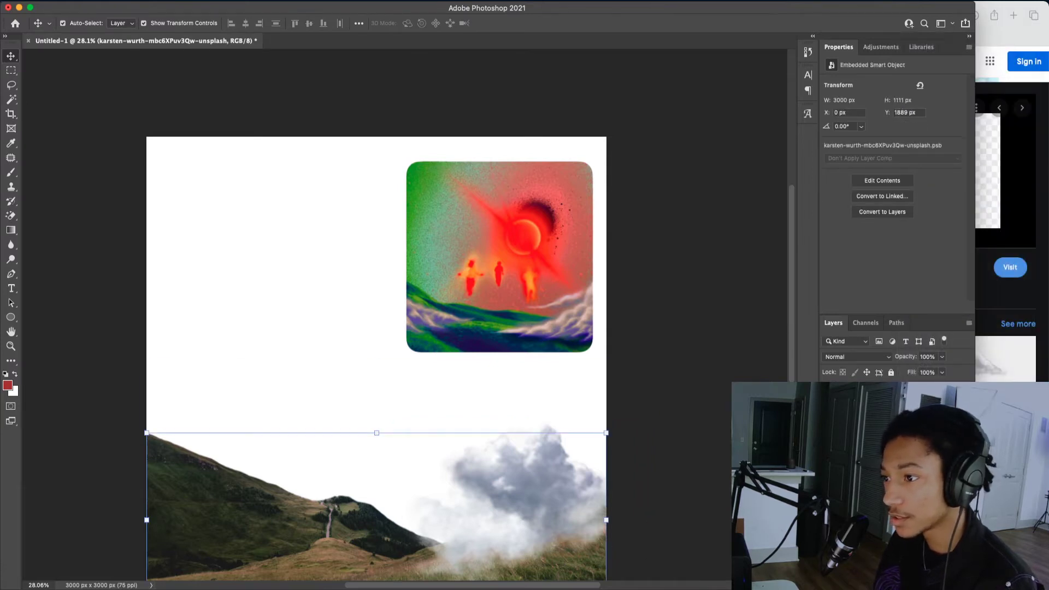
{"action": "scroll", "coordinate": [653, 497], "scroll_direction": "down", "scroll_amount": 5}
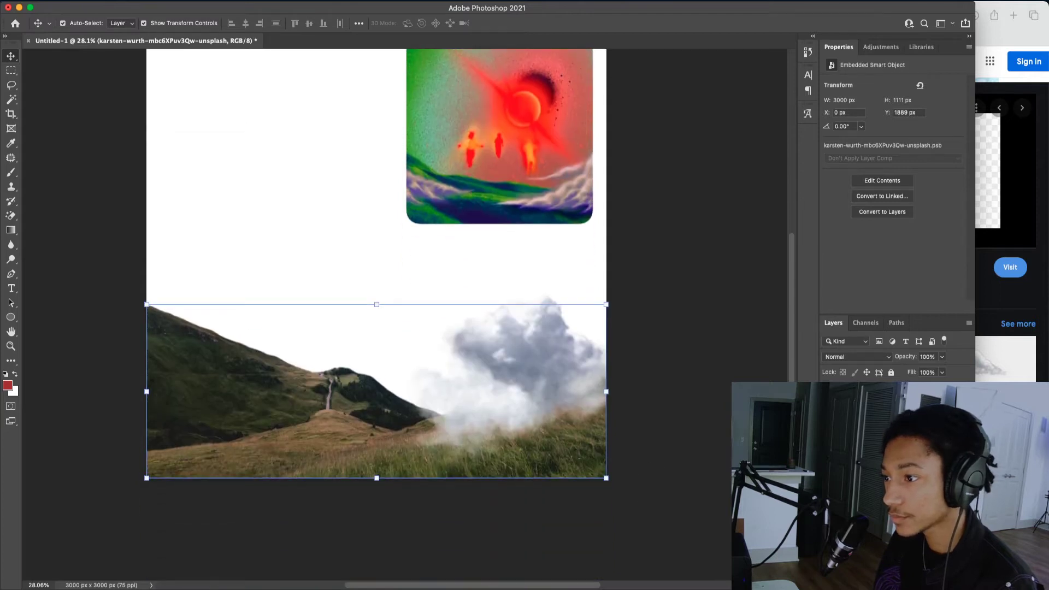
- Reposition the gray cloud layer horizontally so it overlaps the right hillside and runs past the canvas's right edge
{"action": "left_click", "coordinate": [896, 402]}
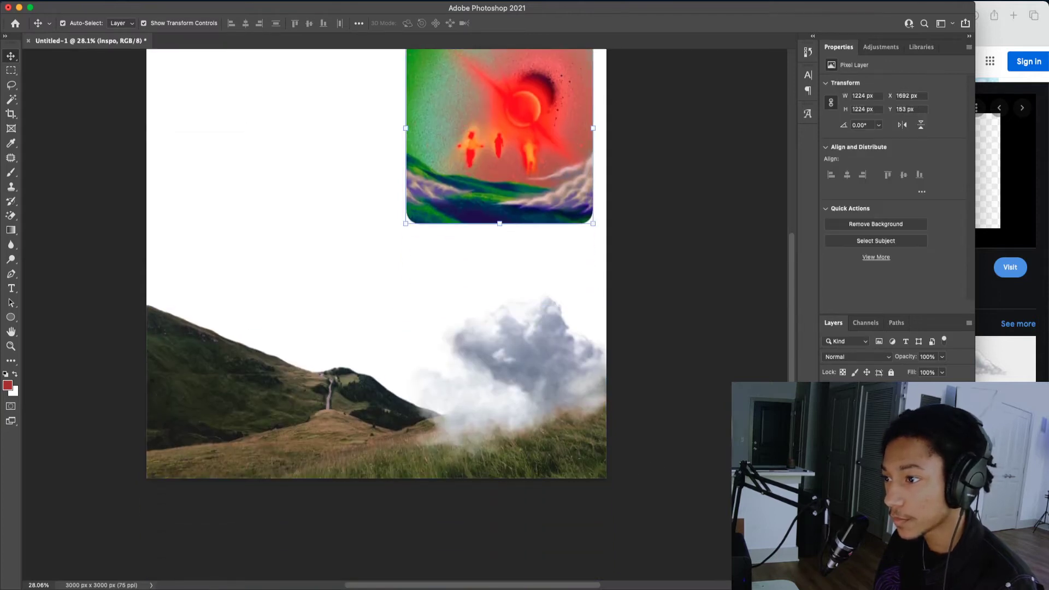
{"action": "left_click", "coordinate": [890, 372]}
{"action": "left_click_drag", "start_coordinate": [562, 398], "coordinate": [547, 381]}
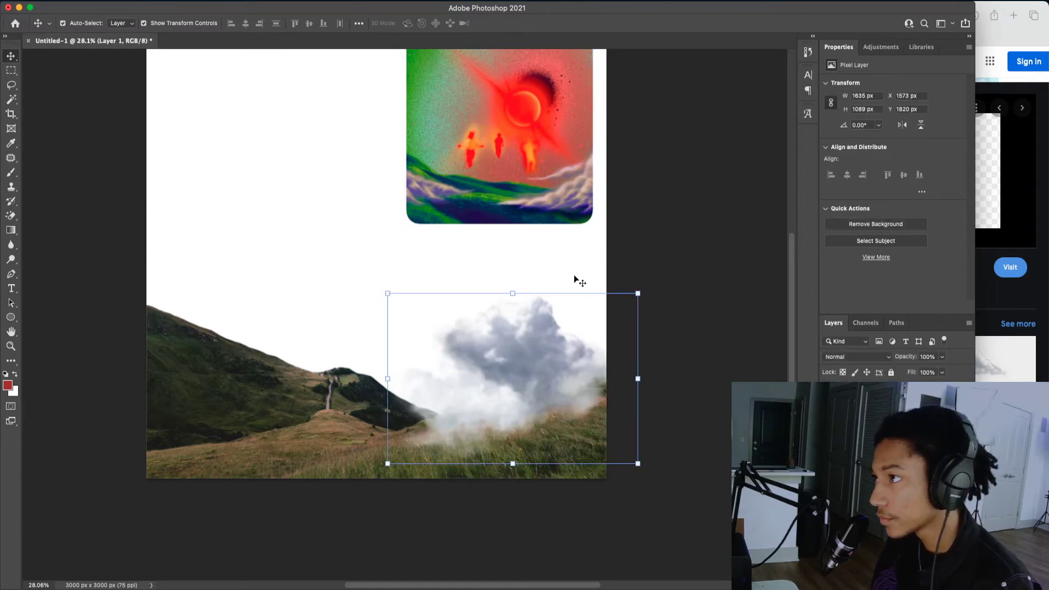
{"action": "left_click_drag", "start_coordinate": [575, 322], "coordinate": [593, 322]}
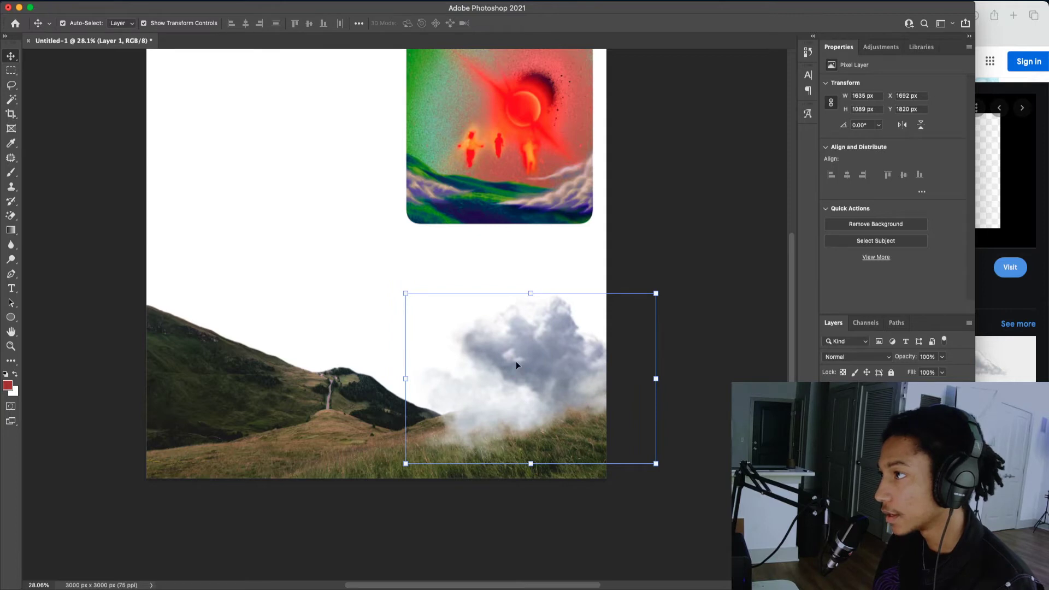
- Squash the gray cloud to about 56% of its height and place it low over the right hillside, past the canvas edge
{"action": "left_click_drag", "start_coordinate": [406, 294], "coordinate": [426, 367]}
{"action": "key", "text": "super+z"}
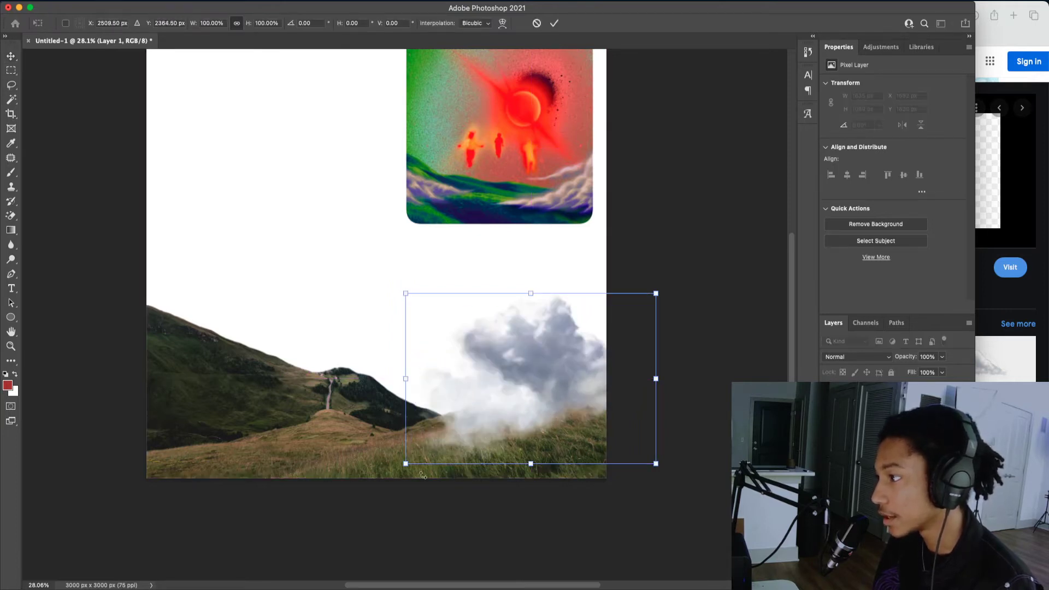
{"action": "left_click_drag", "start_coordinate": [417, 468], "coordinate": [413, 393]}
{"action": "left_click_drag", "start_coordinate": [541, 350], "coordinate": [566, 422]}
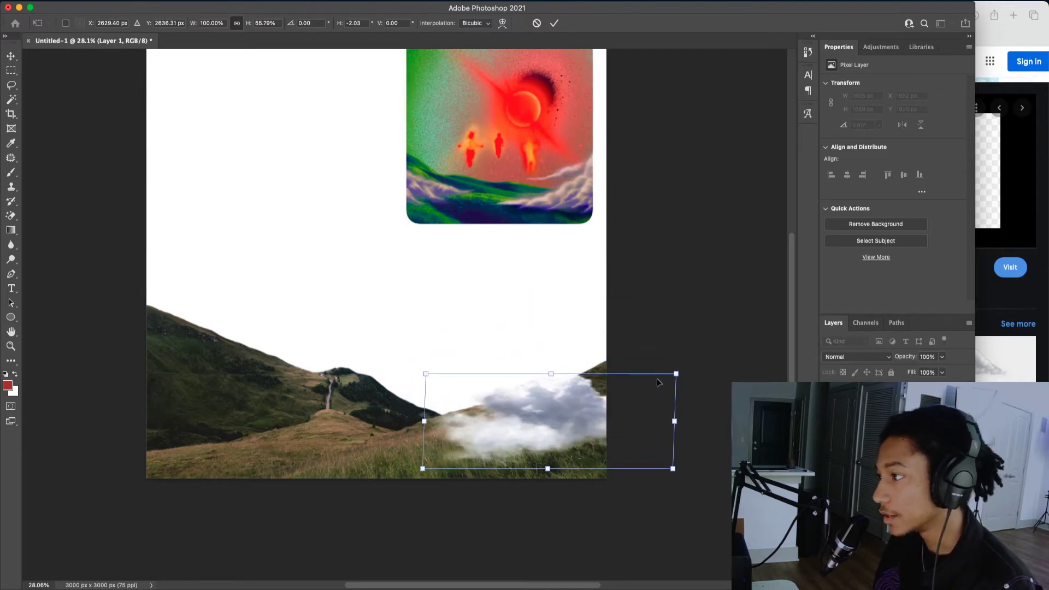
{"action": "scroll", "coordinate": [677, 375], "scroll_direction": "down", "scroll_amount": 2}
{"action": "scroll", "coordinate": [650, 343], "scroll_direction": "up", "scroll_amount": 3}
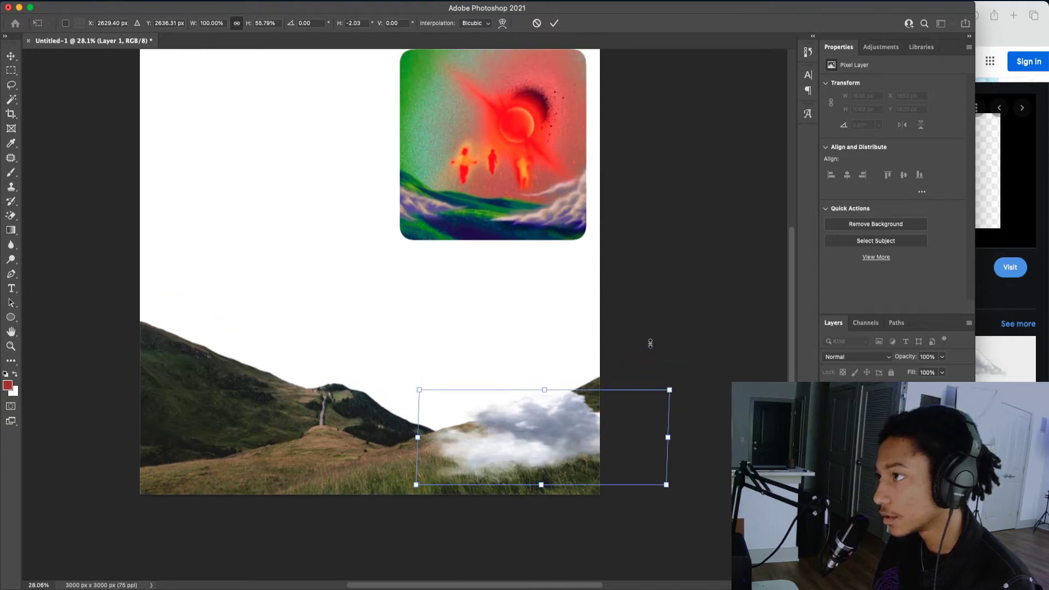
- Distort the cloud so its right side slants up along the hill slope, at about 92% width, 57.5% height and -9° rotation
{"action": "mouse_move", "coordinate": [670, 391]}
{"action": "left_mouse_down"}
{"action": "mouse_move", "coordinate": [655, 385]}
{"action": "mouse_move", "coordinate": [671, 390]}
{"action": "left_mouse_up"}
{"action": "key", "text": "super+z"}
{"action": "mouse_move", "coordinate": [671, 494]}
{"action": "left_mouse_down"}
{"action": "mouse_move", "coordinate": [673, 467]}
{"action": "mouse_move", "coordinate": [670, 491]}
{"action": "left_mouse_up"}
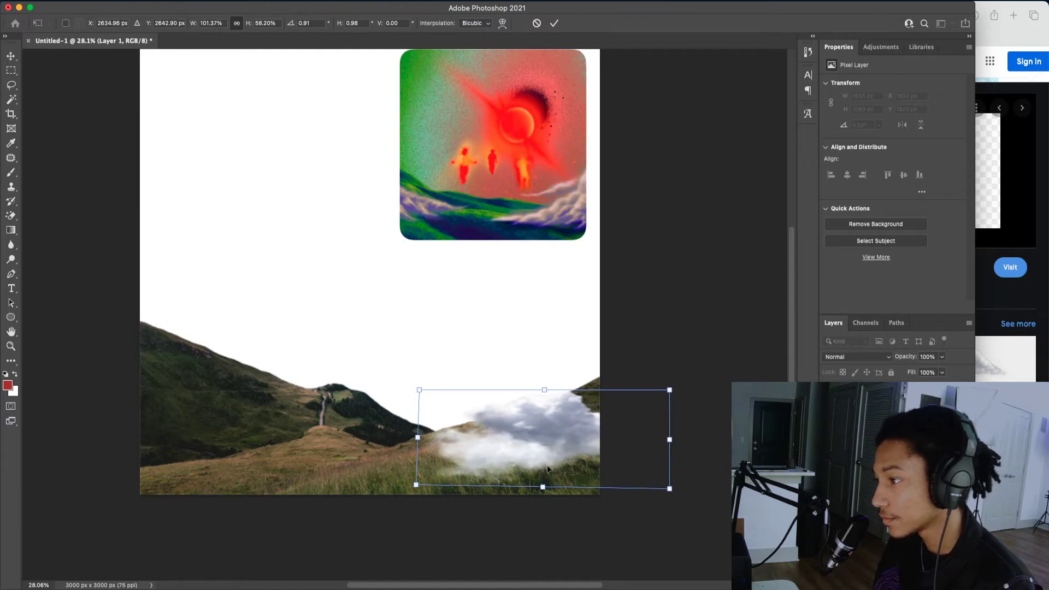
{"action": "left_click_drag", "start_coordinate": [672, 447], "coordinate": [650, 409]}
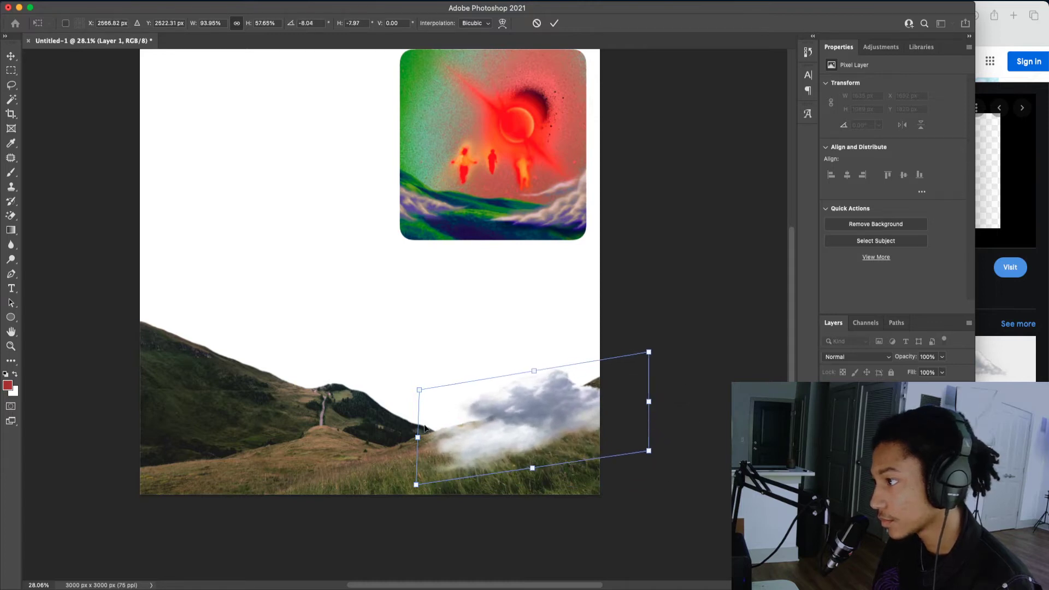
{"action": "left_click_drag", "start_coordinate": [418, 439], "coordinate": [422, 440]}
- Warp the cloud so its upper and lower edges curve along the hillside and its lower-right corner extends slightly outward
{"action": "right_click", "coordinate": [519, 414]}
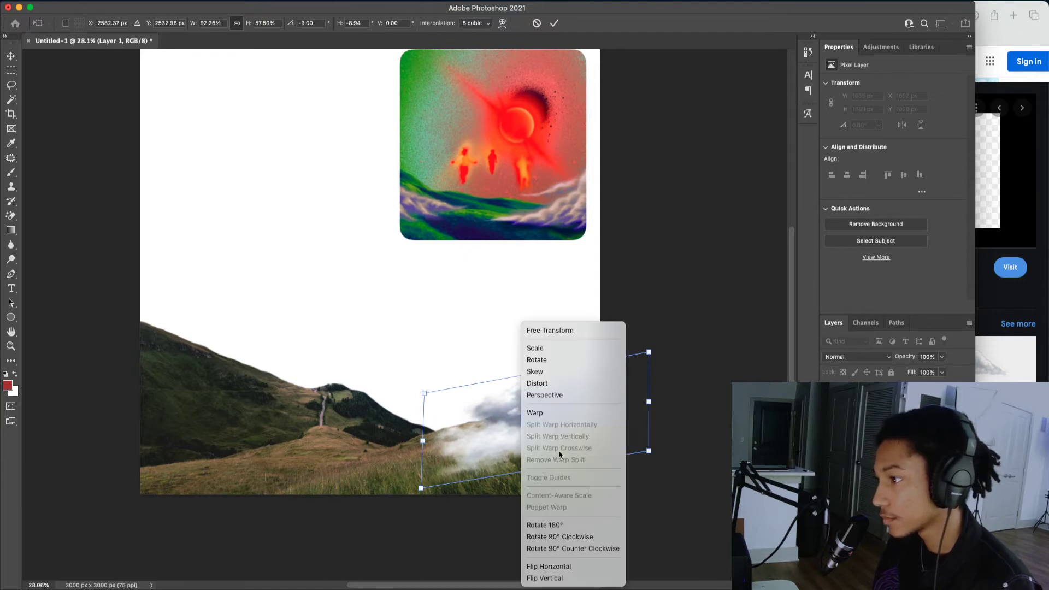
{"action": "key", "text": "Escape"}
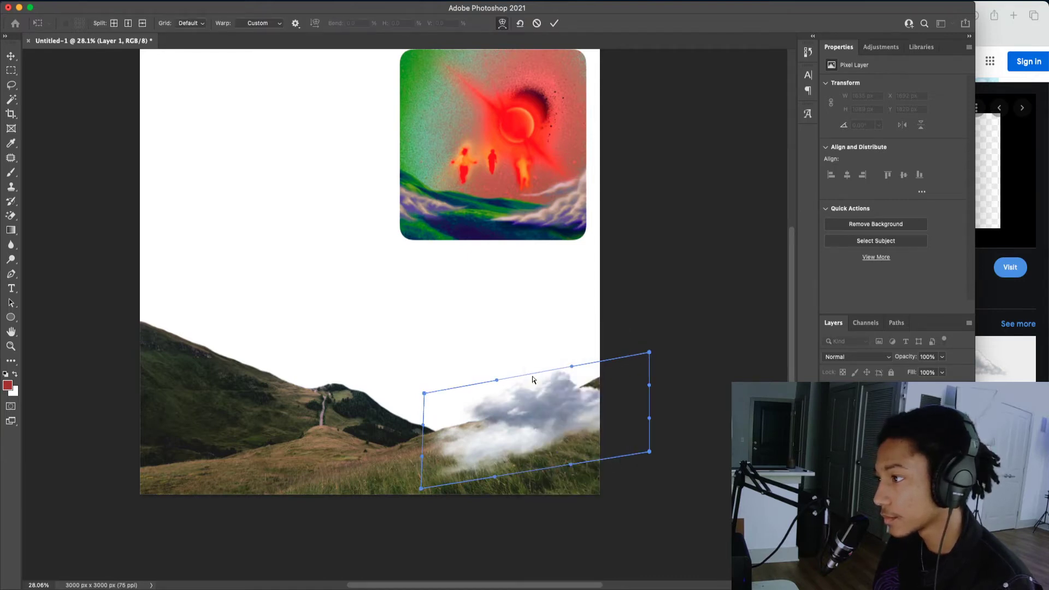
{"action": "left_click_drag", "start_coordinate": [571, 367], "coordinate": [568, 379]}
{"action": "left_click_drag", "start_coordinate": [496, 380], "coordinate": [498, 401]}
{"action": "left_click_drag", "start_coordinate": [527, 461], "coordinate": [578, 473]}
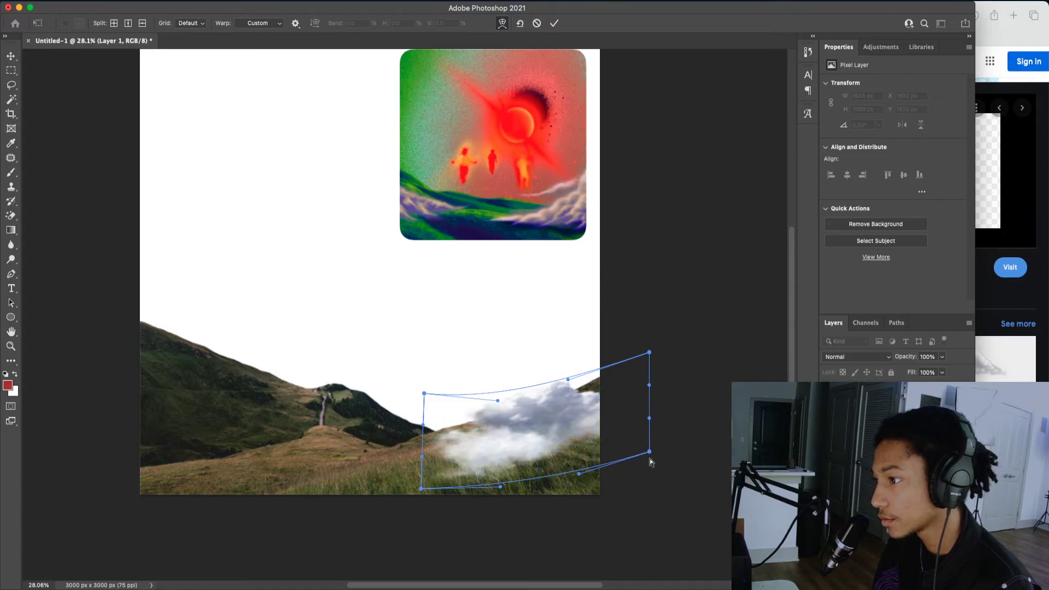
{"action": "left_click_drag", "start_coordinate": [649, 453], "coordinate": [655, 455]}
{"action": "left_click_drag", "start_coordinate": [662, 454], "coordinate": [663, 453]}
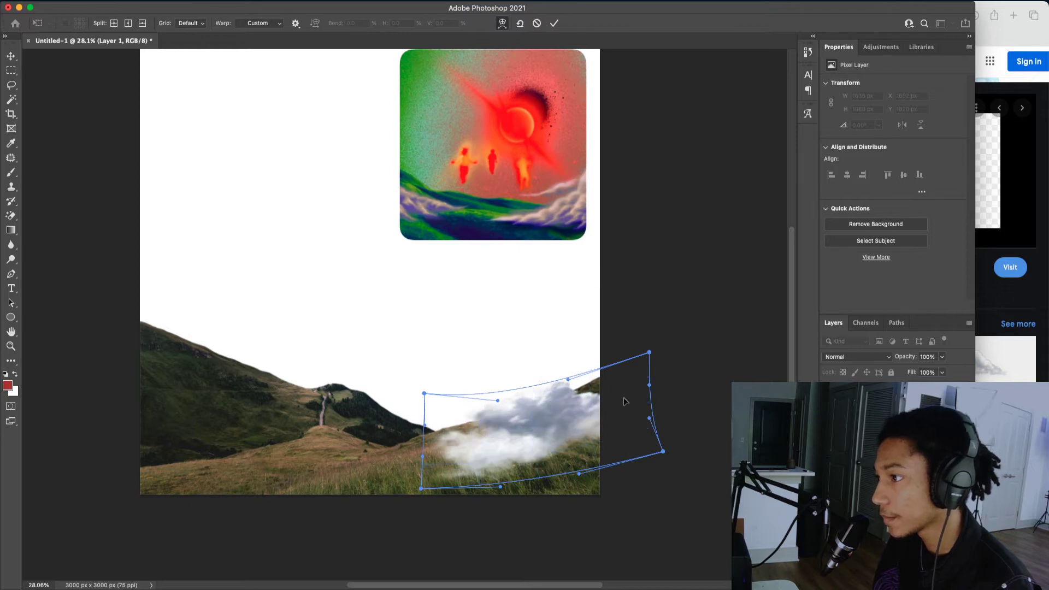
- Stretch the cloud warp's right corners beyond the canvas, with the upper one at about X 3480, Y 1708 px, and apply the transform
{"action": "left_click_drag", "start_coordinate": [649, 354], "coordinate": [717, 264]}
{"action": "left_click_drag", "start_coordinate": [646, 452], "coordinate": [679, 452]}
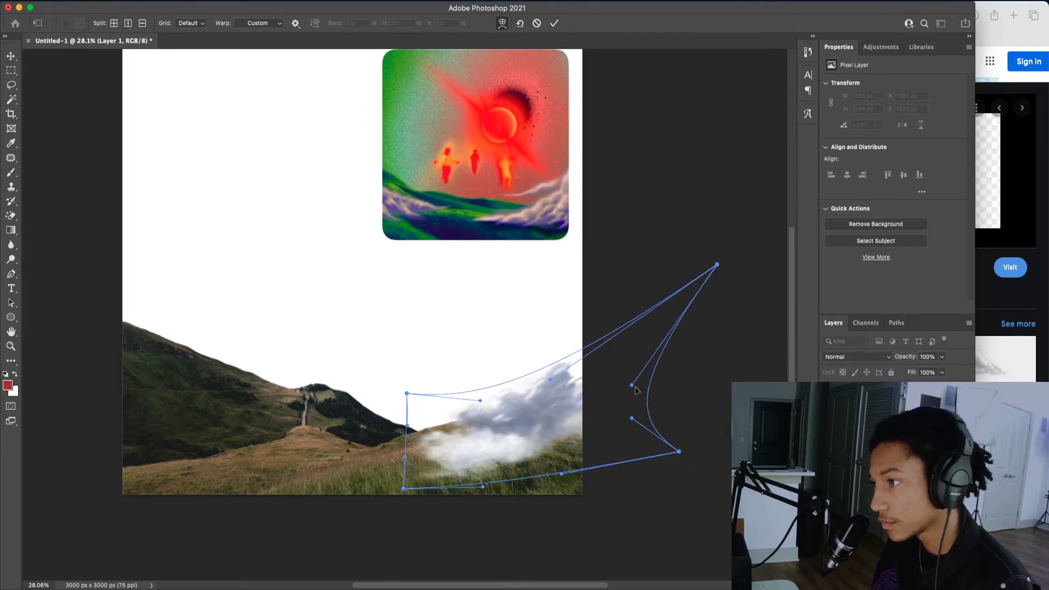
{"action": "left_click_drag", "start_coordinate": [632, 385], "coordinate": [702, 348]}
{"action": "key", "text": "super+z"}
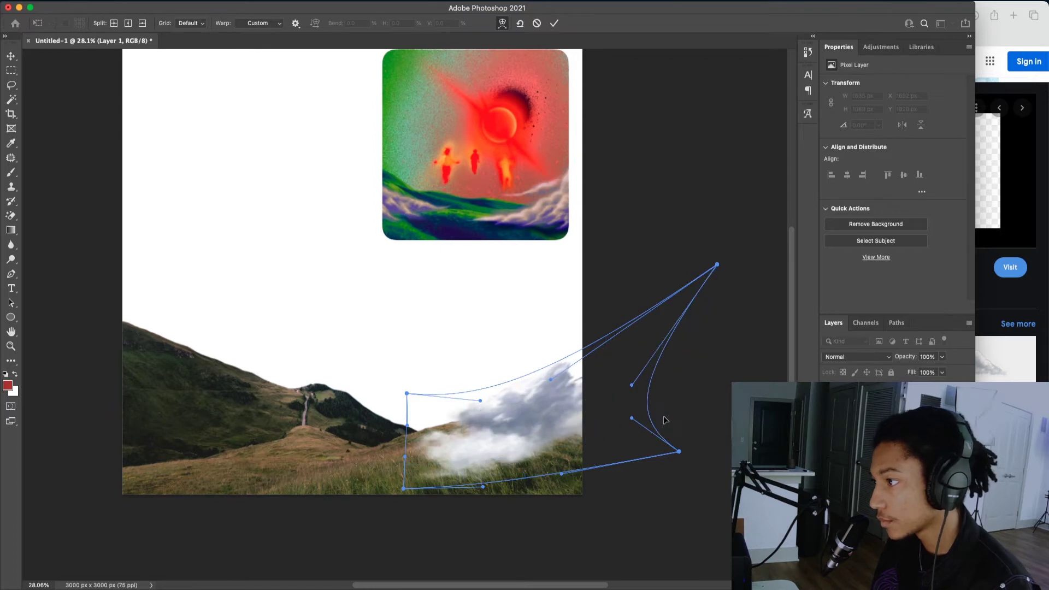
{"action": "left_click_drag", "start_coordinate": [718, 266], "coordinate": [655, 341]}
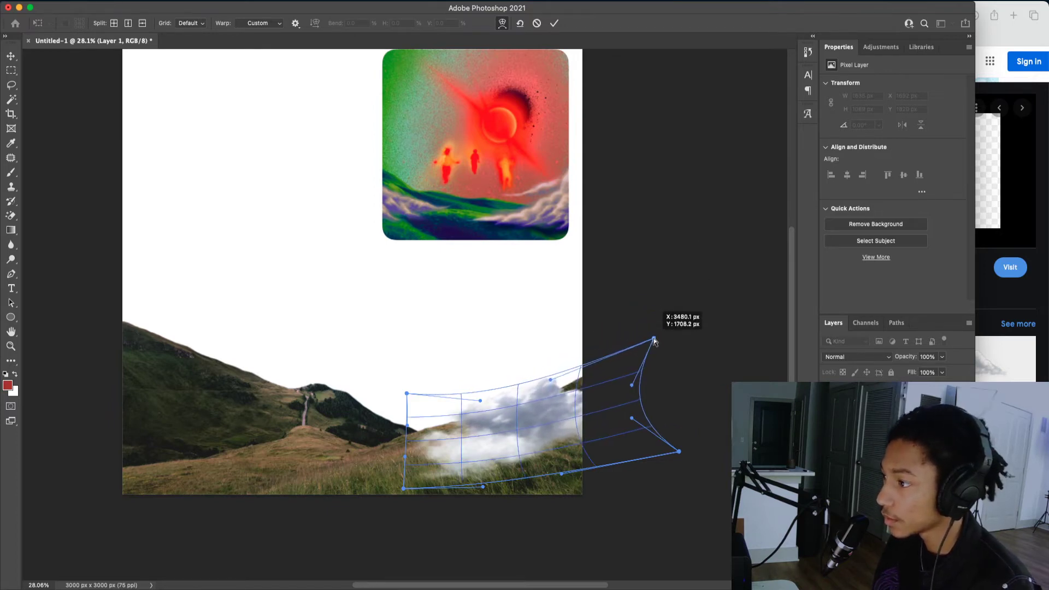
{"action": "key", "text": "Return"}
{"action": "left_click", "coordinate": [673, 295]}
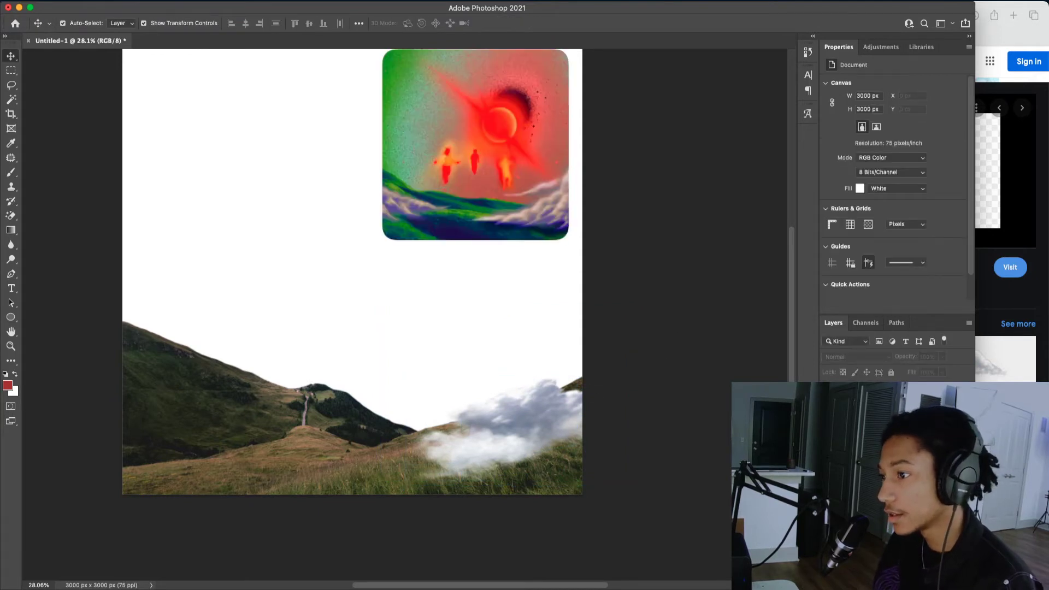
- Hide the cloud layer and select the hills smart object layer, with the Object Selection tool active
{"action": "left_click", "coordinate": [827, 411]}
{"action": "left_click", "coordinate": [827, 411]}
{"action": "left_click", "coordinate": [827, 391]}
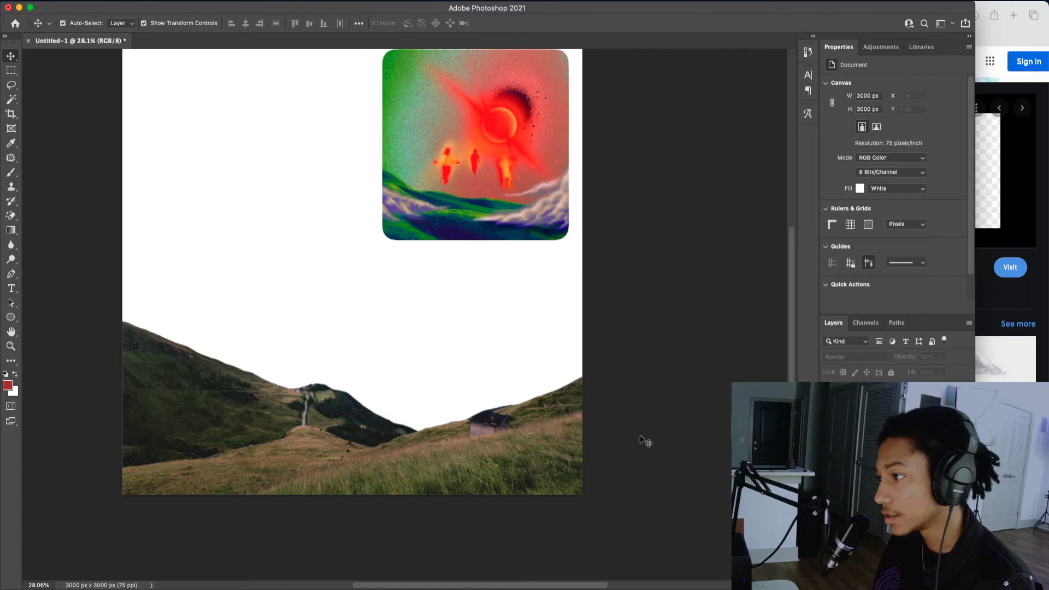
{"action": "scroll", "coordinate": [516, 428], "scroll_direction": "up", "scroll_amount": 4}
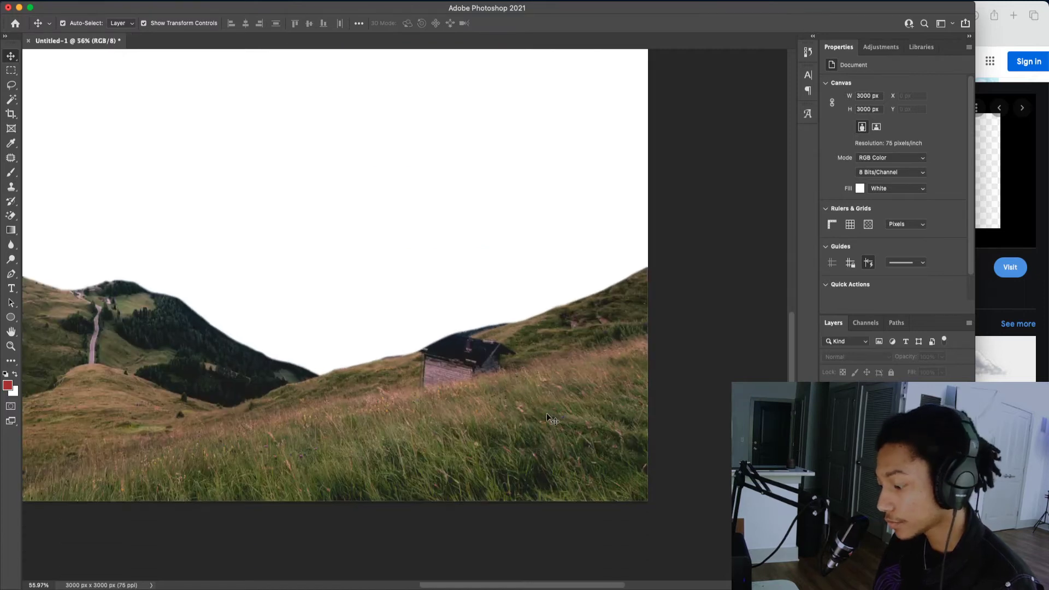
{"action": "key", "text": "w"}
{"action": "key", "text": "shift+w"}
{"action": "left_click", "coordinate": [874, 413]}
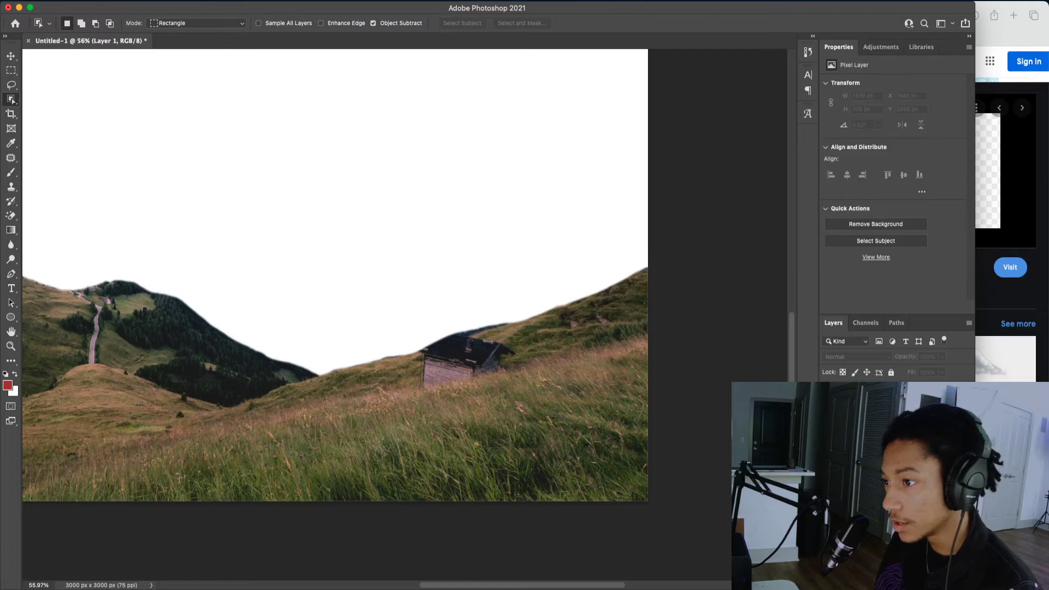
{"action": "left_click", "coordinate": [874, 393]}
{"action": "left_click", "coordinate": [828, 393]}
{"action": "left_click", "coordinate": [828, 394]}
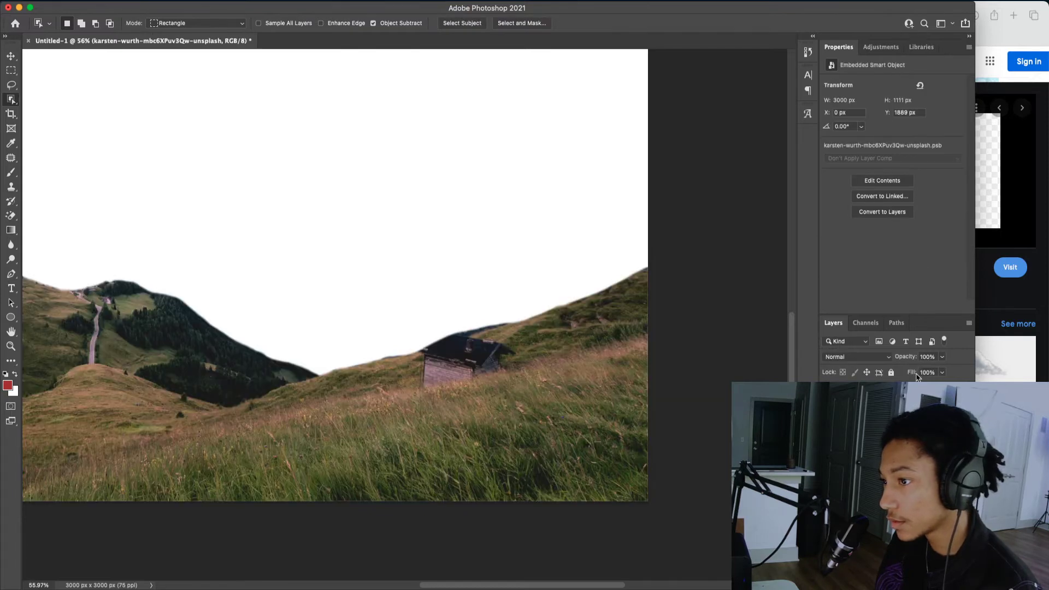
- Compare the hills' red, green and blue channels and duplicate the Blue channel
{"action": "left_click", "coordinate": [873, 327]}
{"action": "left_click", "coordinate": [872, 405]}
{"action": "left_click", "coordinate": [872, 384]}
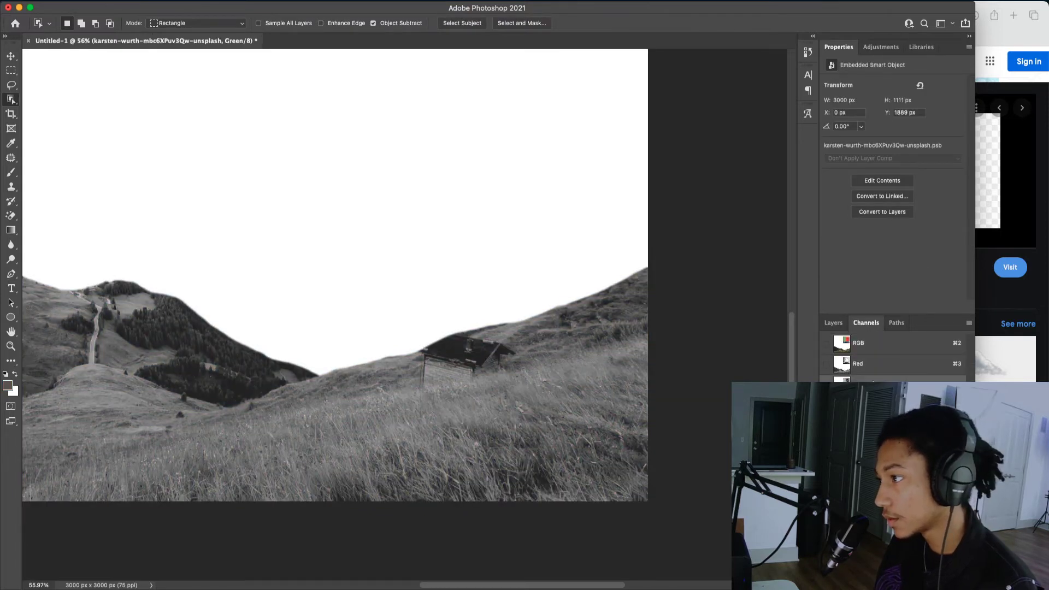
{"action": "left_click", "coordinate": [872, 365]}
{"action": "left_click", "coordinate": [874, 343]}
{"action": "left_click", "coordinate": [874, 364]}
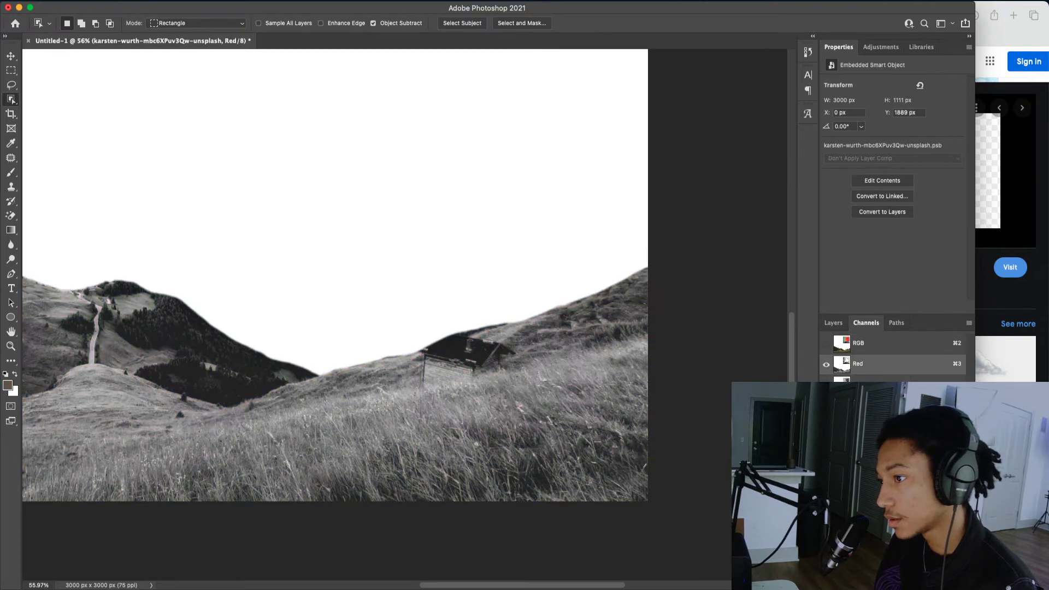
{"action": "left_click", "coordinate": [872, 405]}
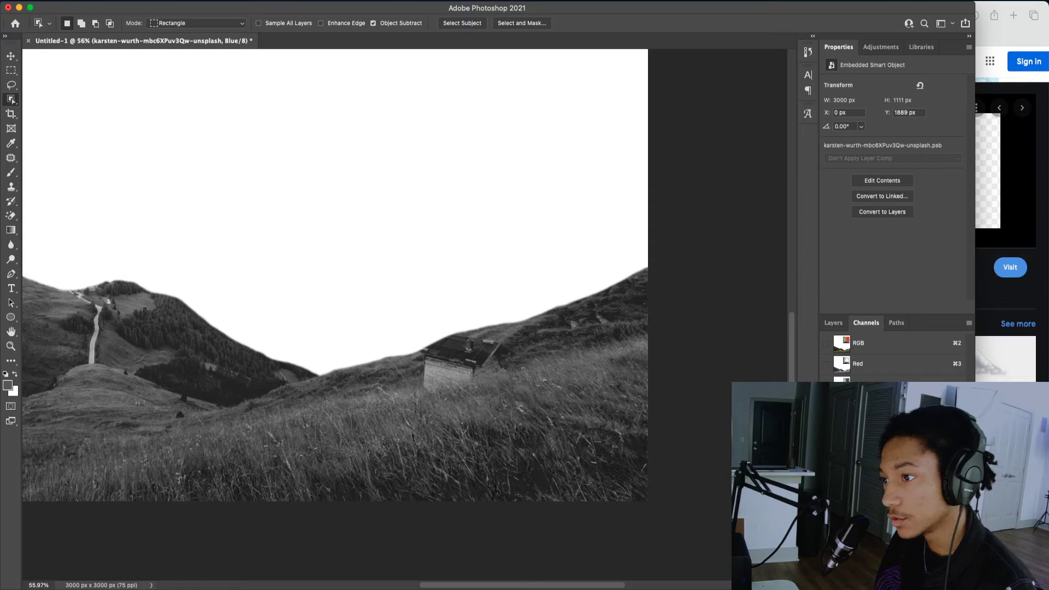
{"action": "left_click_drag", "start_coordinate": [872, 405], "coordinate": [950, 584]}
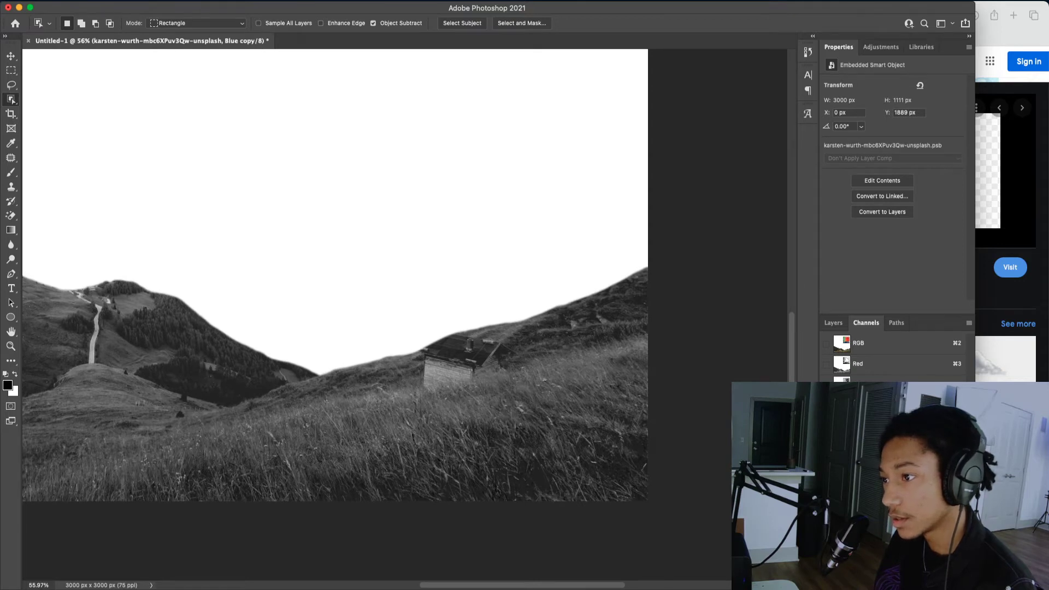
- Raise the duplicated blue channel's contrast with Levels, using input values 21, 0.71 and 87
{"action": "left_click", "coordinate": [226, 2]}
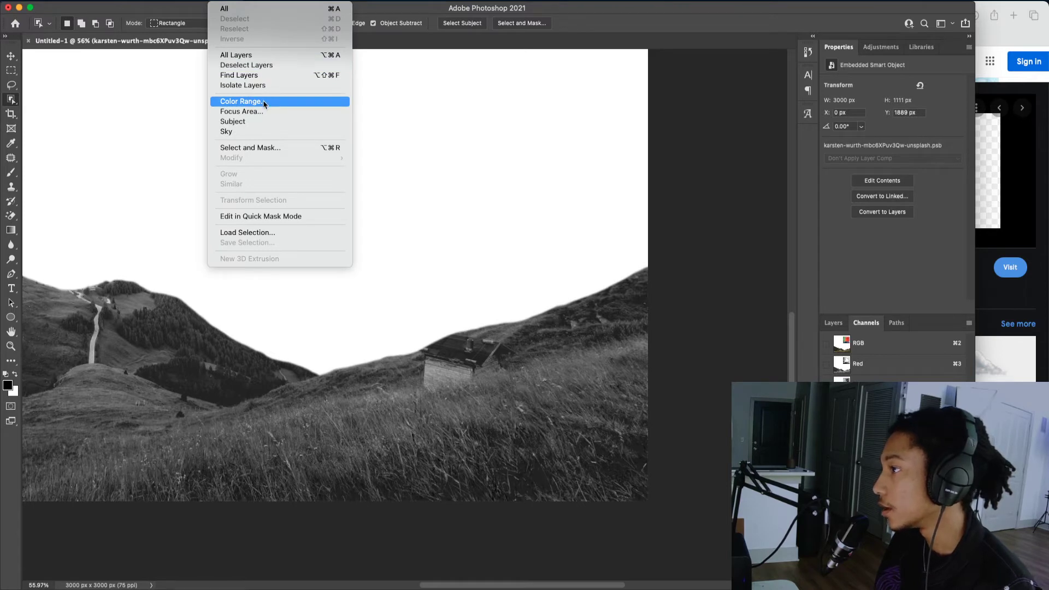
{"action": "mouse_move", "coordinate": [141, 2]}
{"action": "mouse_move", "coordinate": [229, 24]}
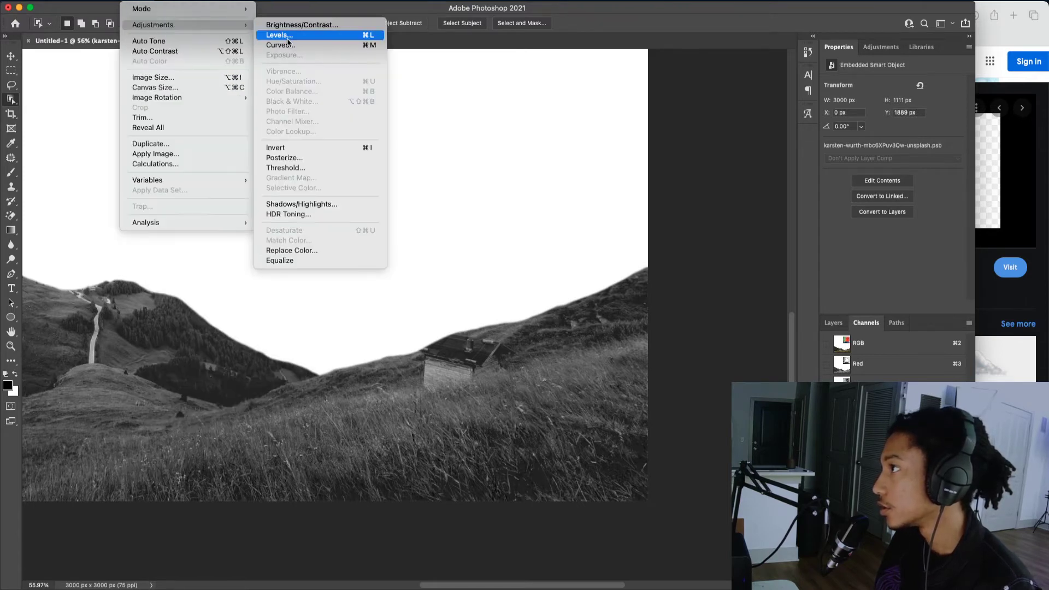
{"action": "left_click", "coordinate": [287, 39]}
{"action": "left_click_drag", "start_coordinate": [430, 254], "coordinate": [478, 256]}
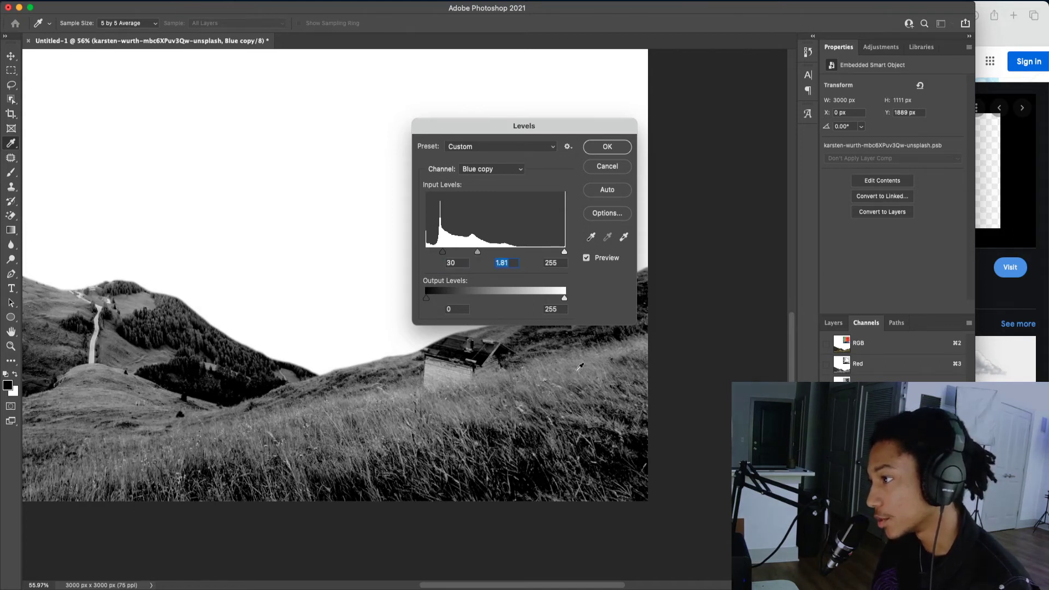
{"action": "left_click_drag", "start_coordinate": [565, 253], "coordinate": [462, 254]}
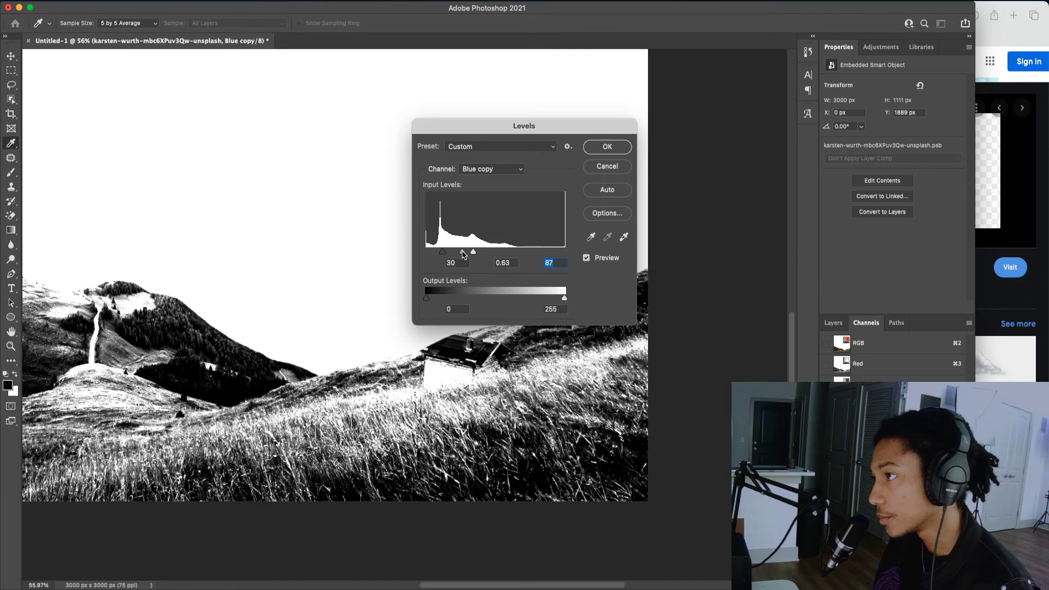
{"action": "left_click_drag", "start_coordinate": [442, 254], "coordinate": [435, 253]}
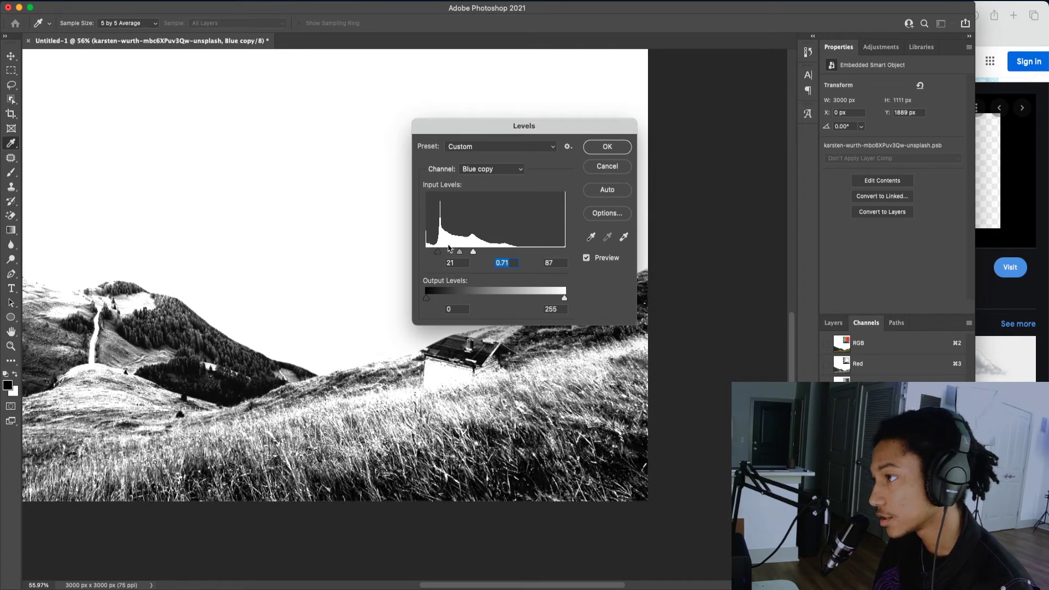
{"action": "key", "text": "Return"}
{"action": "key", "text": "w"}
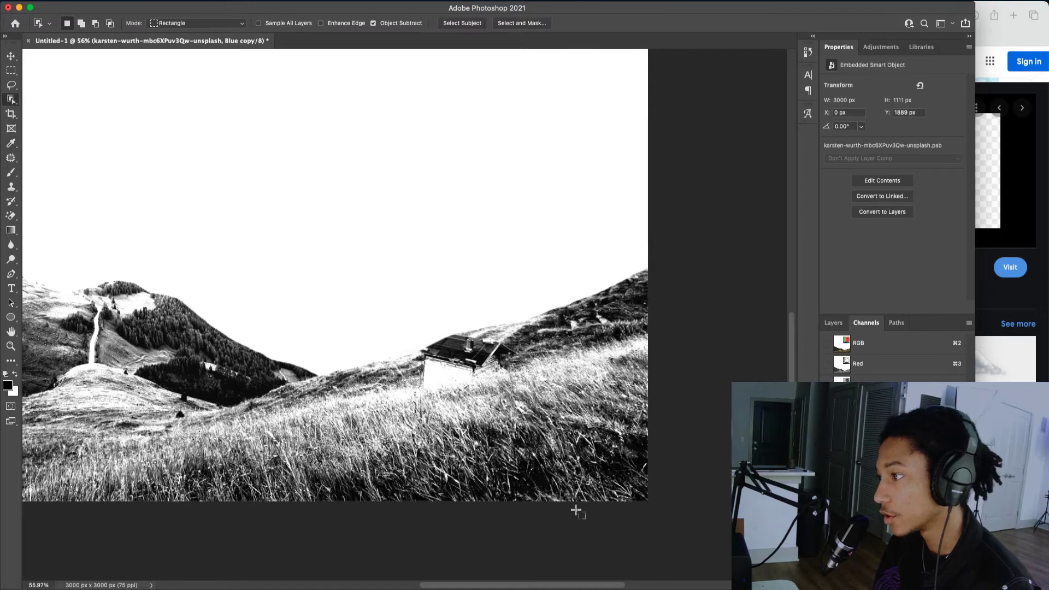
- Select the dark grass tones of the duplicated blue channel with Color Range, using Sampled Colors at fuzziness 137
{"action": "left_click", "coordinate": [214, 1]}
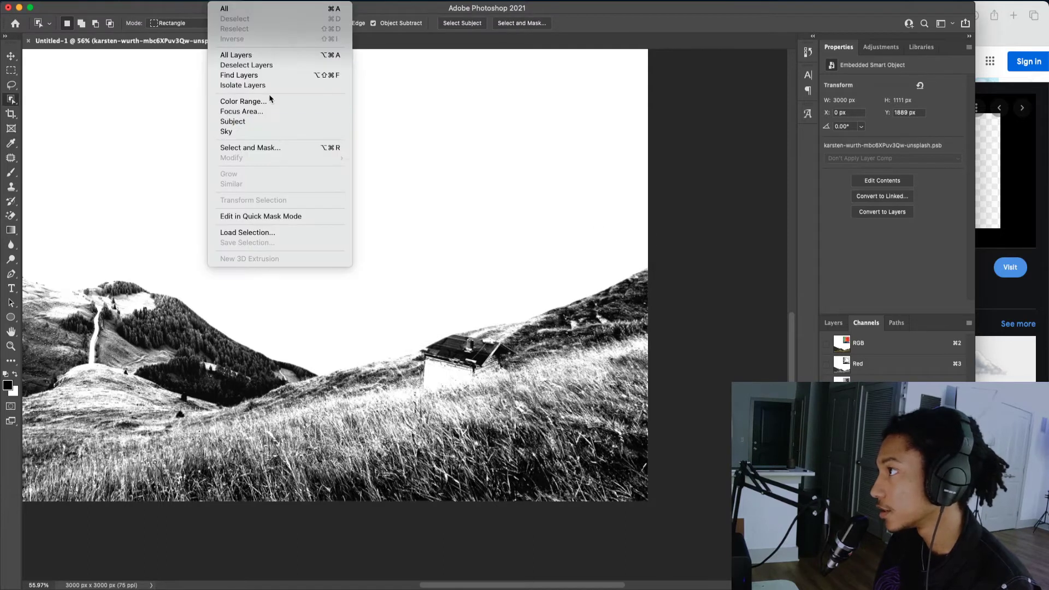
{"action": "left_click", "coordinate": [269, 100]}
{"action": "left_click", "coordinate": [539, 472]}
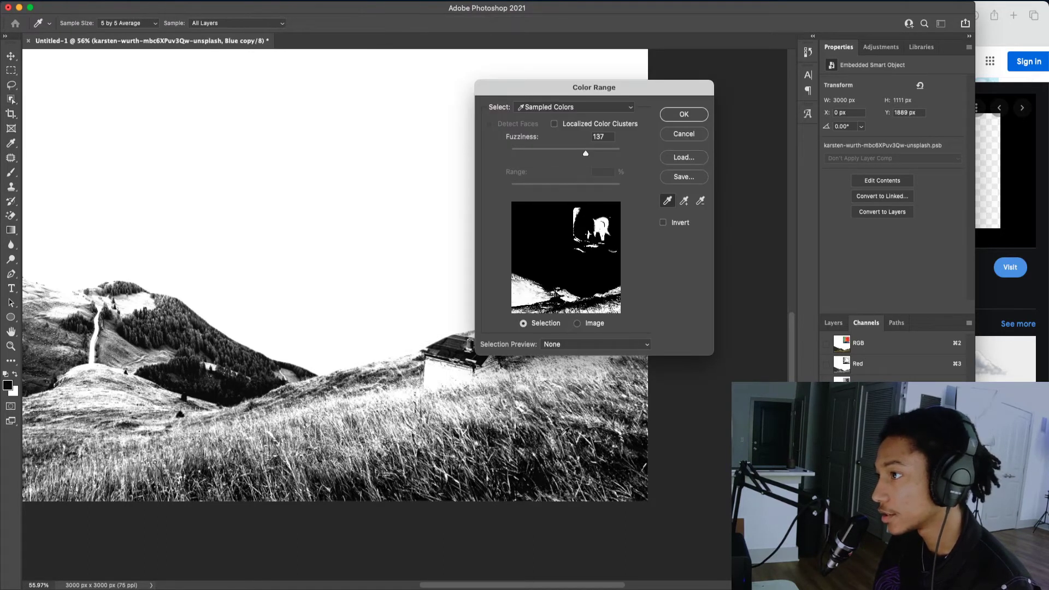
{"action": "left_click", "coordinate": [689, 118]}
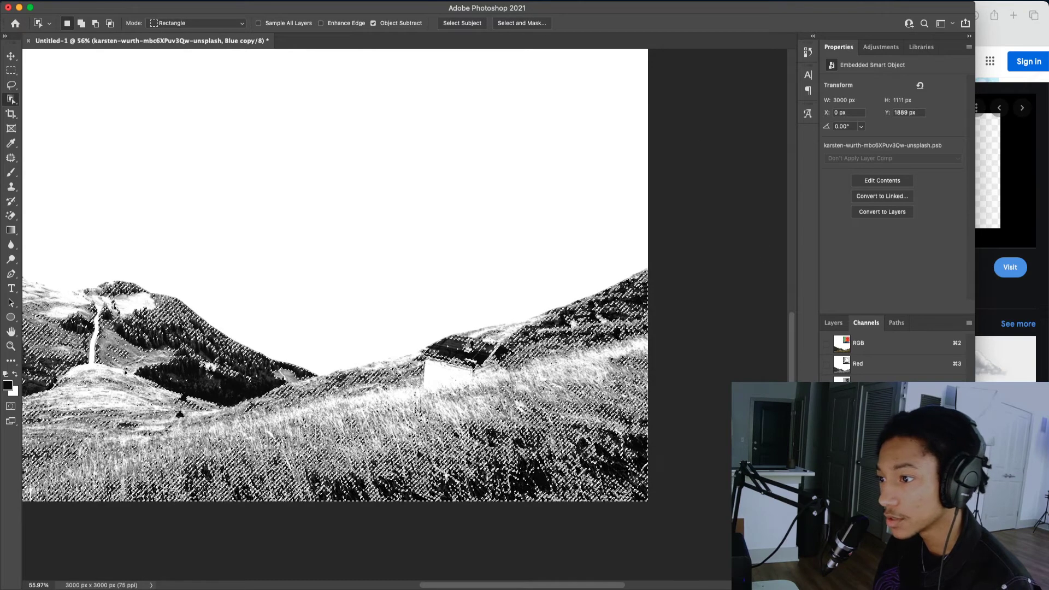
- Return to the RGB composite with the selection active, and show and select the cloud layer
{"action": "key", "text": "super+2"}
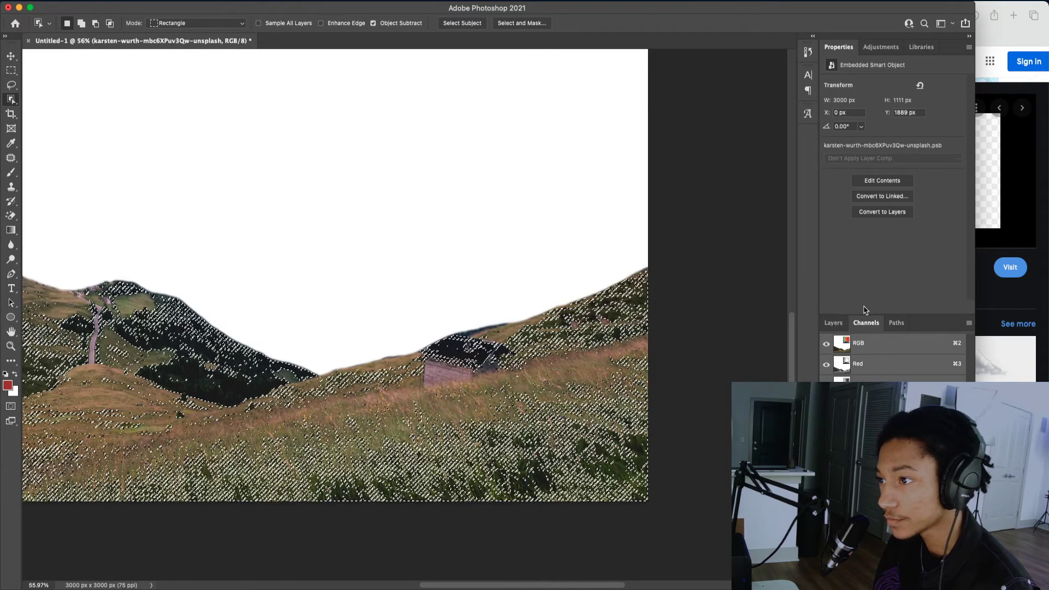
{"action": "left_click", "coordinate": [834, 324]}
{"action": "left_click", "coordinate": [828, 393]}
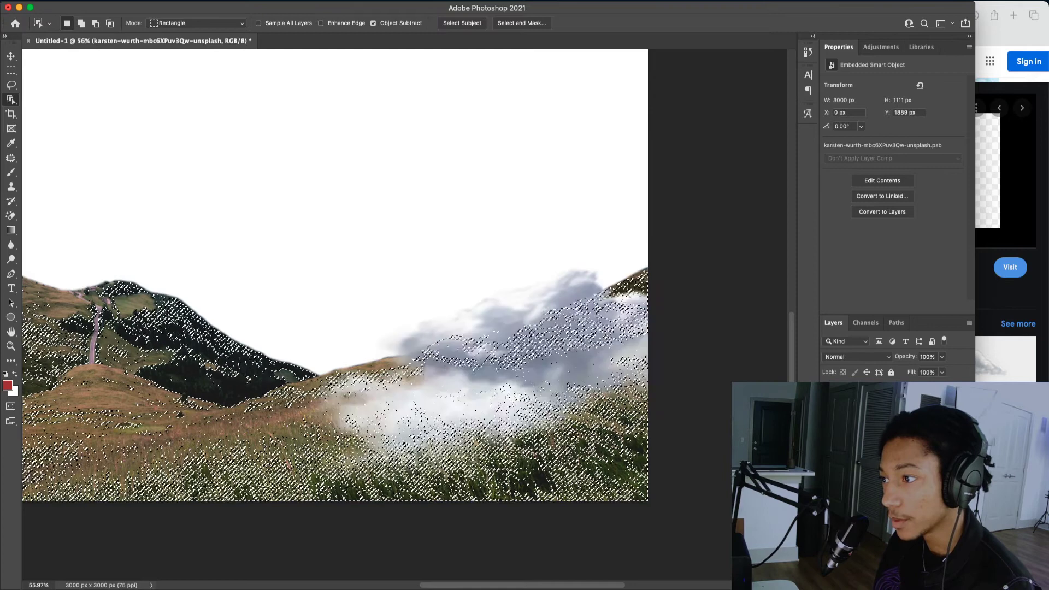
{"action": "left_click", "coordinate": [869, 392]}
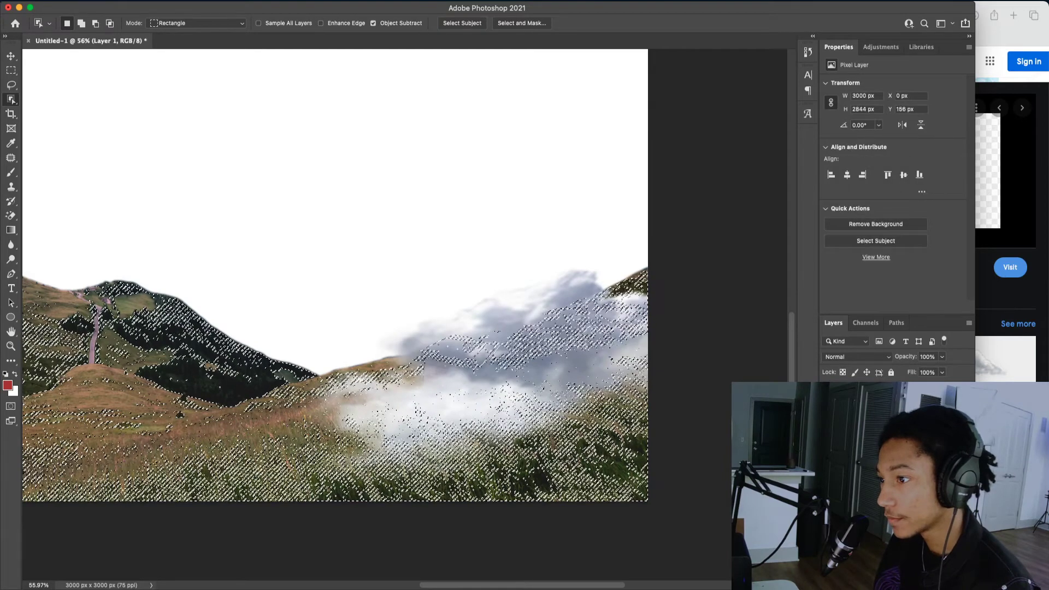
- Invert the grass selection and add it to the cloud layer as a layer mask
{"action": "left_click", "coordinate": [893, 584]}
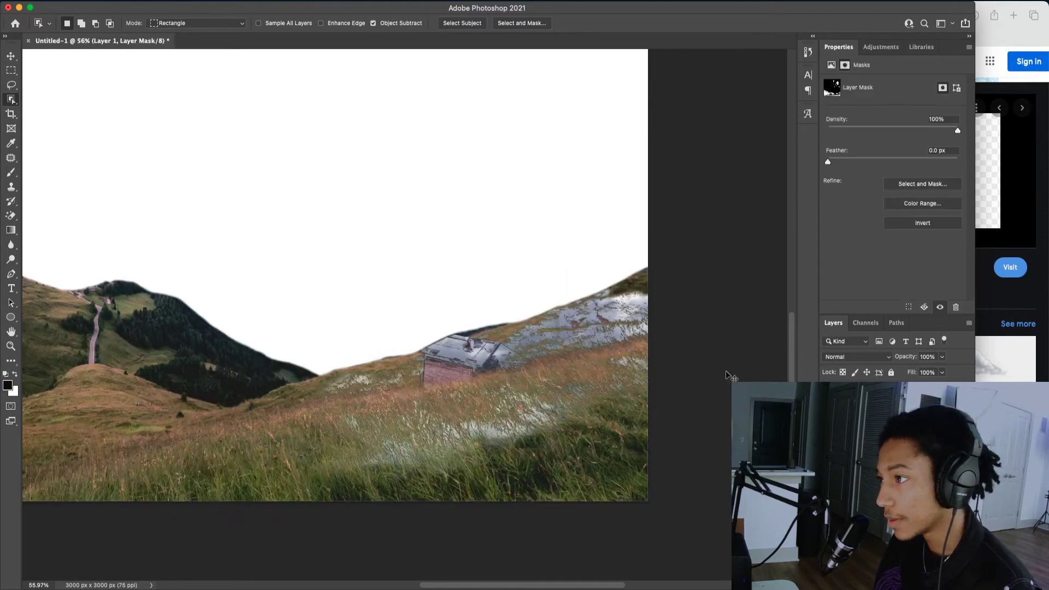
{"action": "key", "text": "super+z"}
{"action": "left_click", "coordinate": [218, 6]}
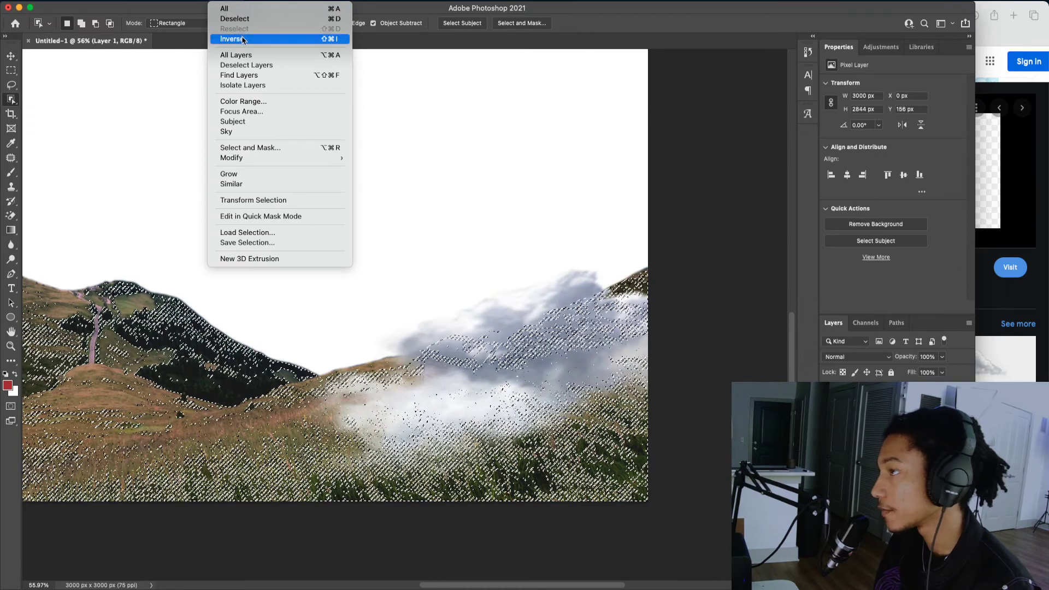
{"action": "left_click", "coordinate": [232, 39]}
{"action": "left_click", "coordinate": [893, 584]}
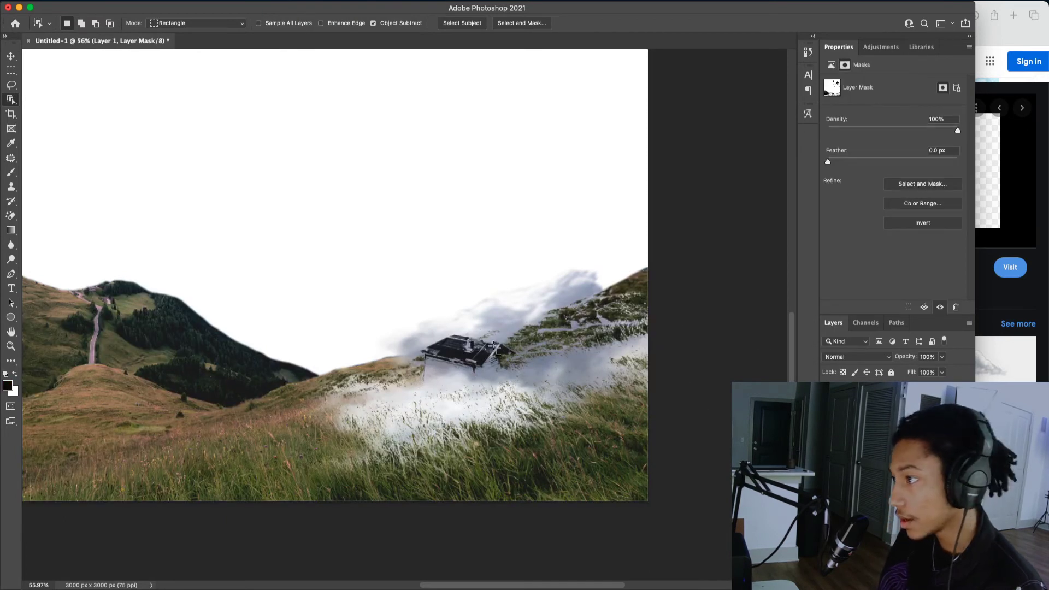
- Paint white on the cloud's mask over the cabin and upper hillside with a soft round brush, reducing its size to 175 px
{"action": "key", "text": "b"}
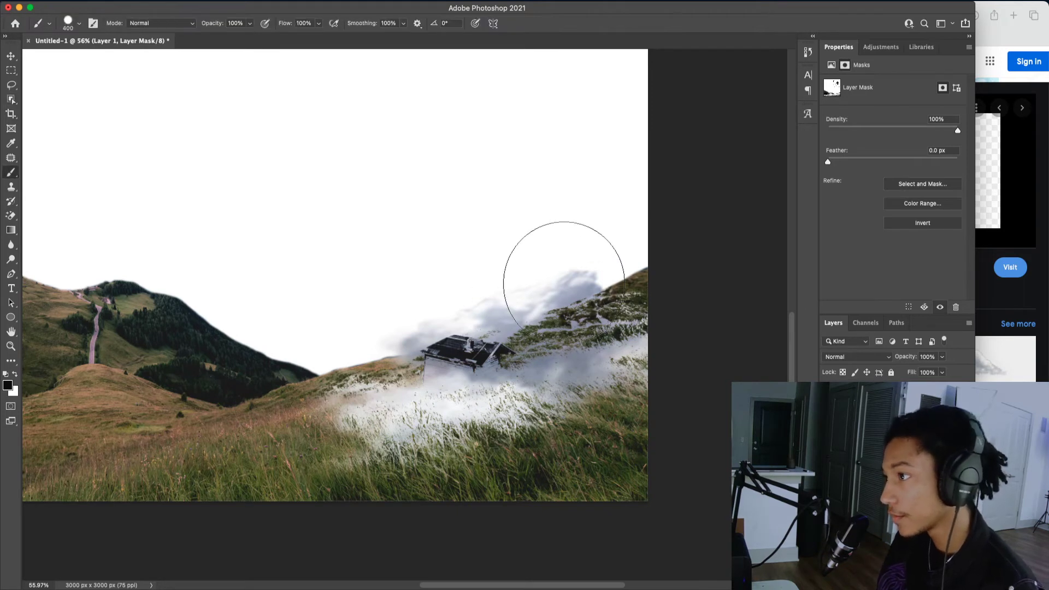
{"action": "key", "text": "x"}
{"action": "mouse_move", "coordinate": [521, 291]}
{"action": "left_mouse_down"}
{"action": "mouse_move", "coordinate": [649, 288]}
{"action": "mouse_move", "coordinate": [523, 316]}
{"action": "mouse_move", "coordinate": [576, 299]}
{"action": "mouse_move", "coordinate": [399, 371]}
{"action": "mouse_move", "coordinate": [450, 341]}
{"action": "mouse_move", "coordinate": [247, 372]}
{"action": "mouse_move", "coordinate": [280, 348]}
{"action": "mouse_move", "coordinate": [359, 323]}
{"action": "mouse_move", "coordinate": [313, 316]}
{"action": "left_mouse_up"}
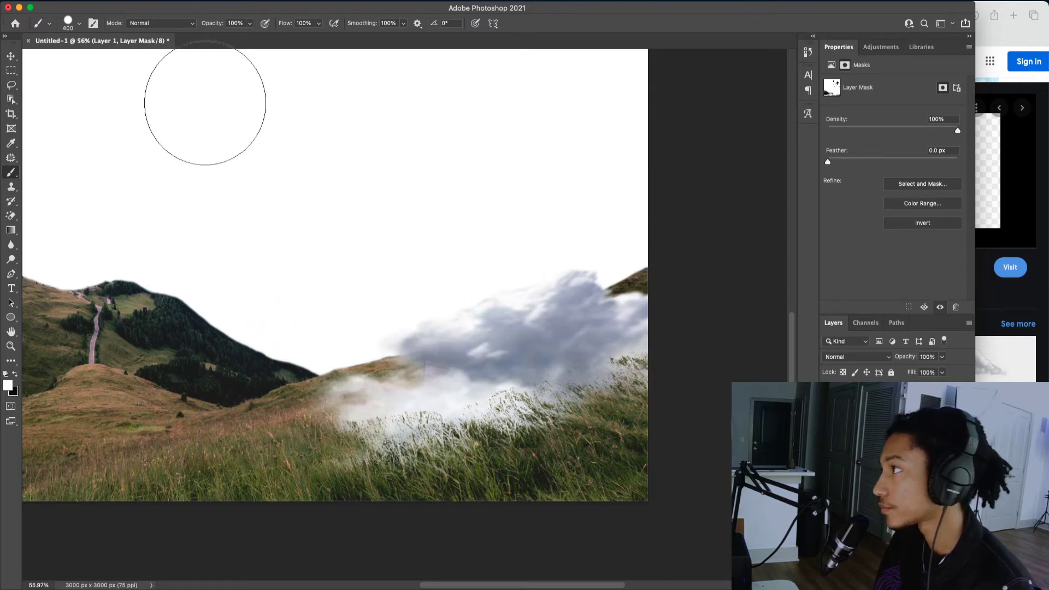
{"action": "left_click", "coordinate": [80, 23]}
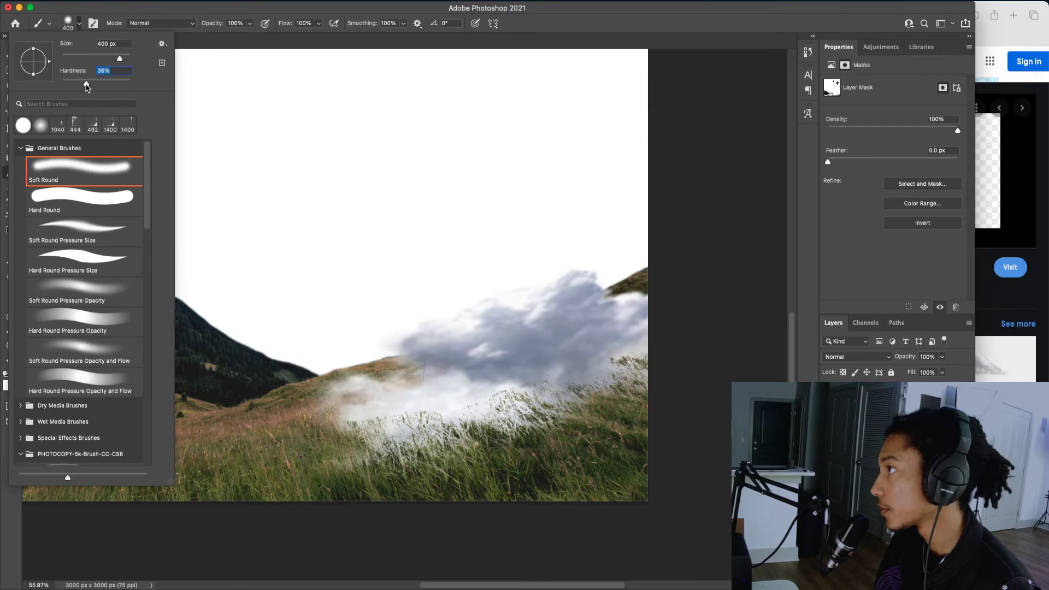
{"action": "left_click", "coordinate": [516, 309]}
{"action": "key", "text": "bracketleft"}
{"action": "key", "text": "bracketleft"}
{"action": "key", "text": "bracketleft"}
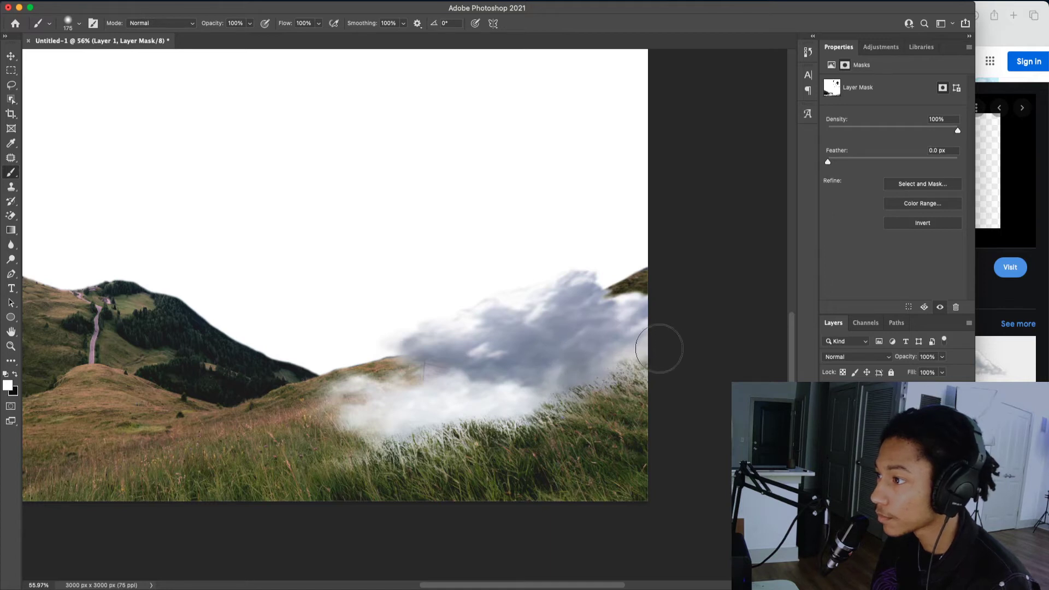
- Load the cloud layer's mask as a selection and delete the mask without applying it
{"action": "scroll", "coordinate": [584, 354], "scroll_direction": "down", "scroll_amount": 6}
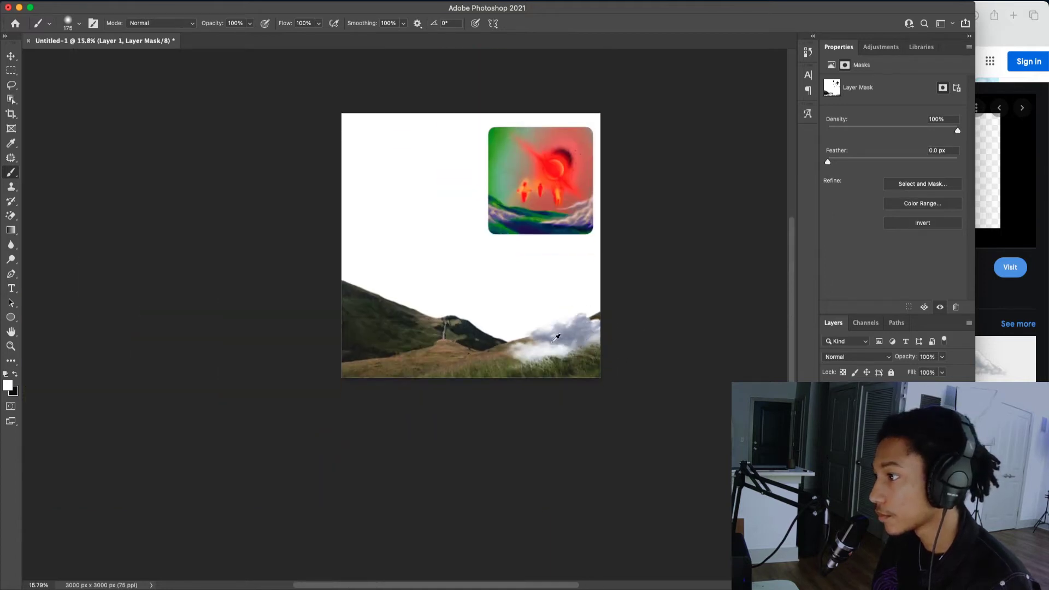
{"action": "scroll", "coordinate": [555, 342], "scroll_direction": "up", "scroll_amount": 5}
{"action": "scroll", "coordinate": [514, 359], "scroll_direction": "up", "scroll_amount": 4}
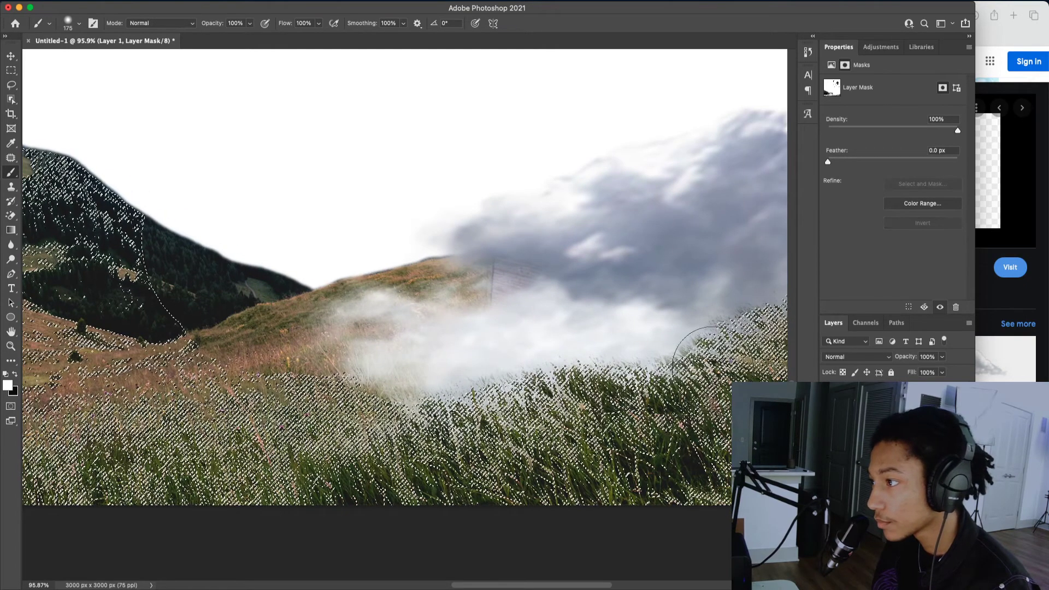
{"action": "scroll", "coordinate": [587, 372], "scroll_direction": "up", "scroll_amount": 3}
{"action": "scroll", "coordinate": [594, 367], "scroll_direction": "up", "scroll_amount": 3}
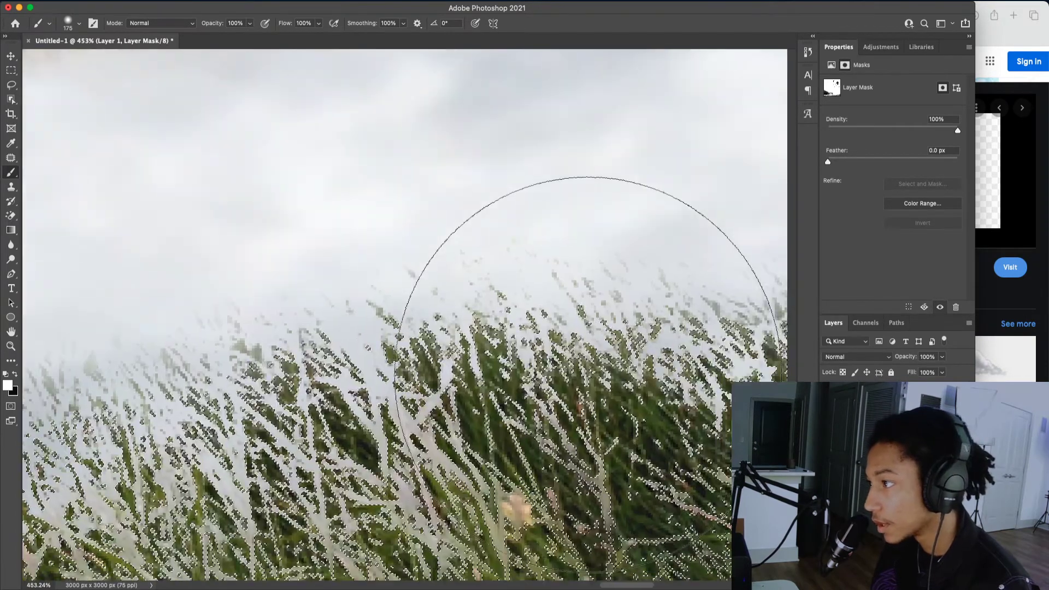
{"action": "left_click", "coordinate": [236, 1]}
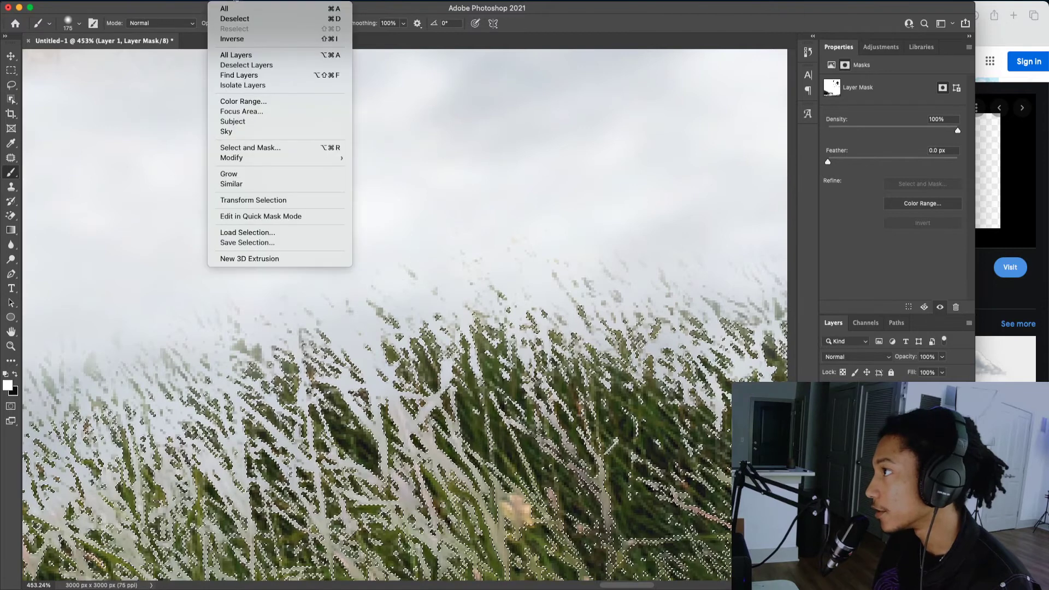
{"action": "left_click", "coordinate": [236, 1]}
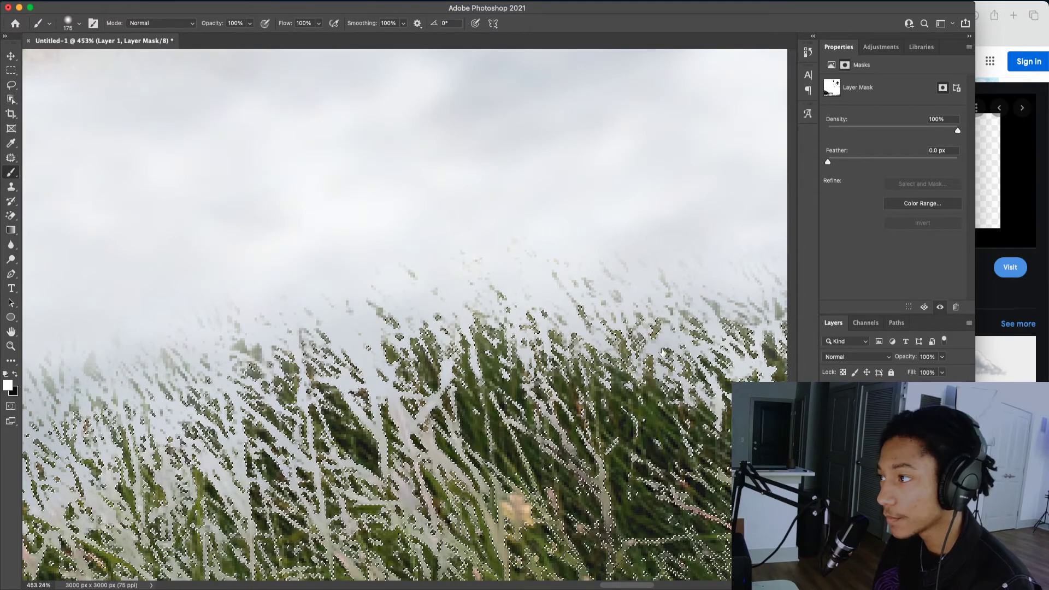
{"action": "scroll", "coordinate": [662, 352], "scroll_direction": "down", "scroll_amount": 10}
{"action": "scroll", "coordinate": [667, 344], "scroll_direction": "up", "scroll_amount": 2}
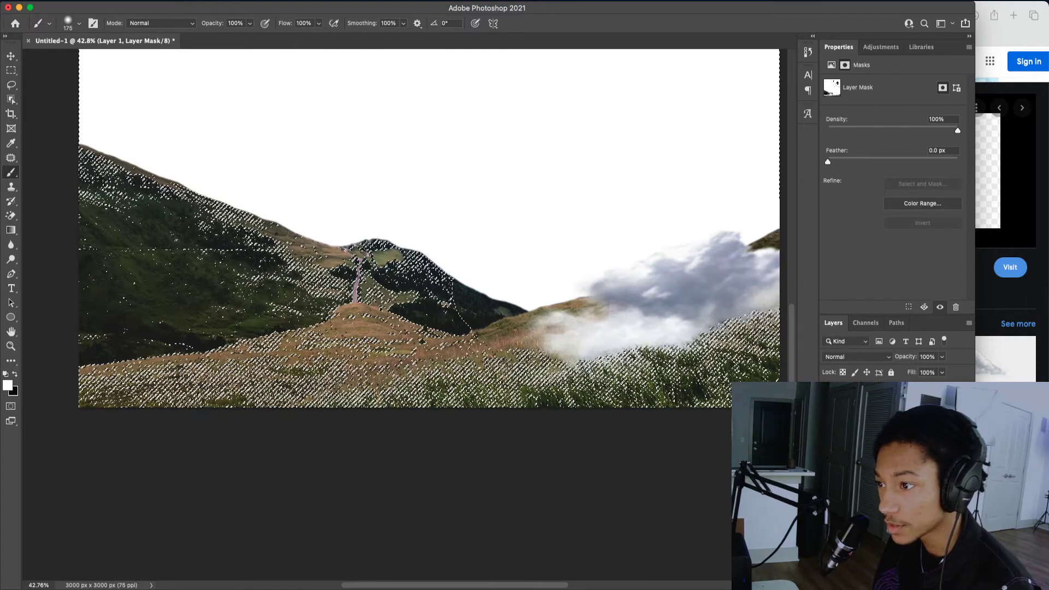
{"action": "left_click", "coordinate": [955, 584]}
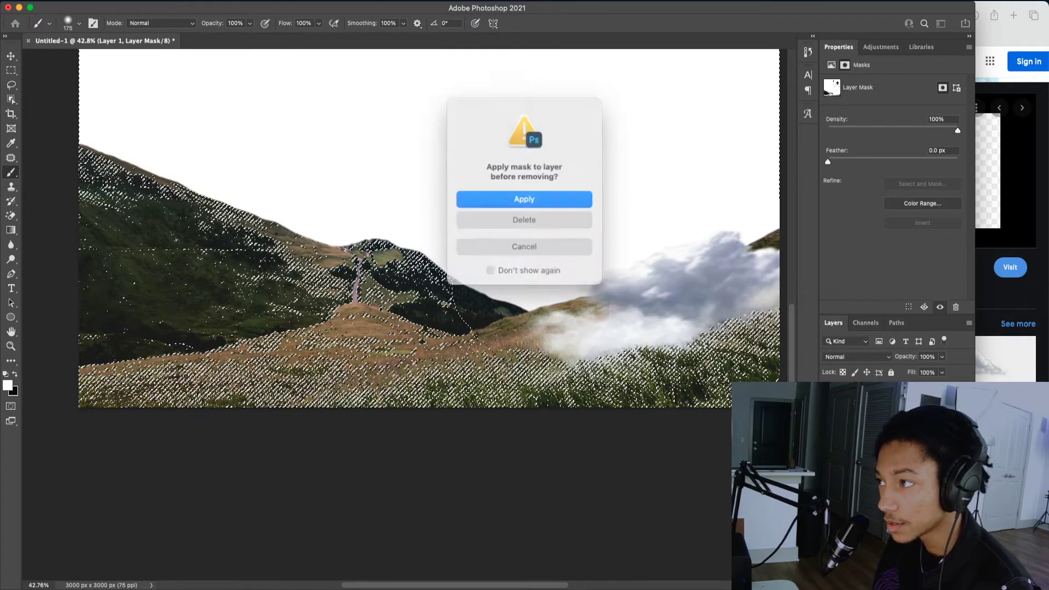
{"action": "left_click", "coordinate": [548, 218]}
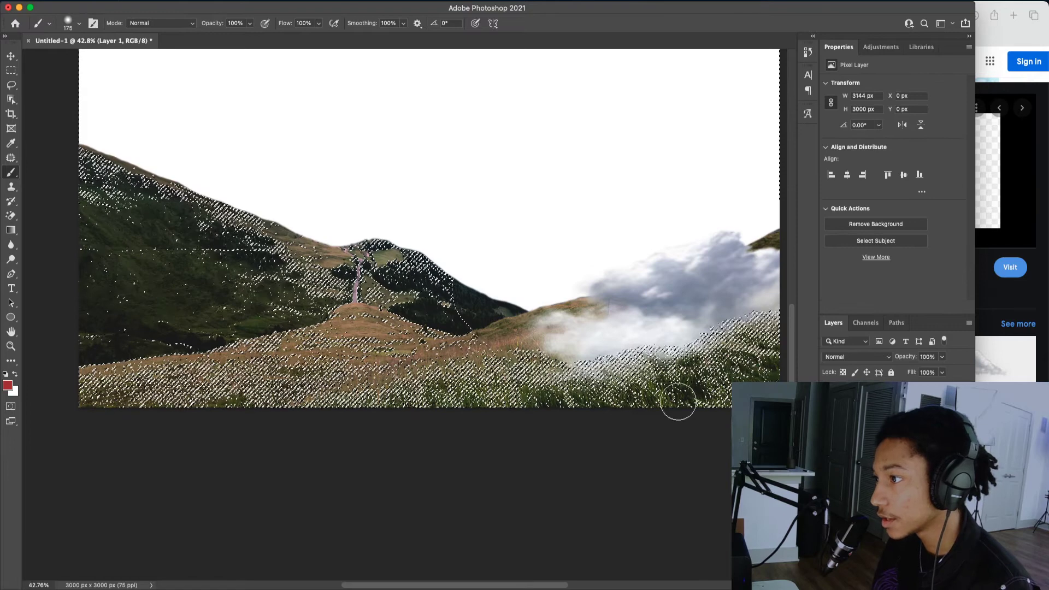
- Try masking the cloud layer with the unfeathered grass selection
{"action": "scroll", "coordinate": [675, 388], "scroll_direction": "up", "scroll_amount": 7}
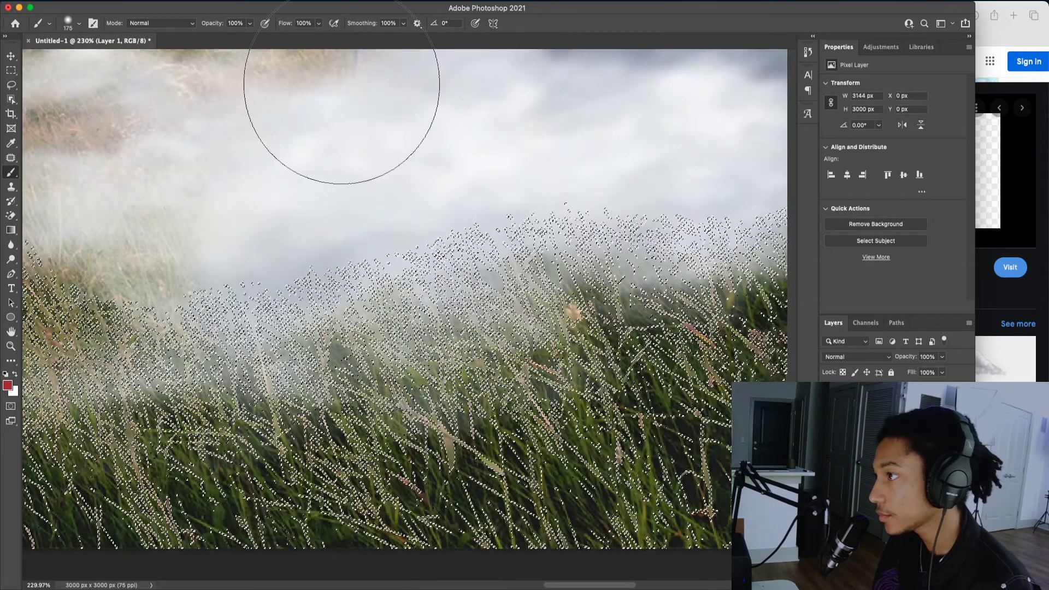
{"action": "scroll", "coordinate": [601, 223], "scroll_direction": "down", "scroll_amount": 7}
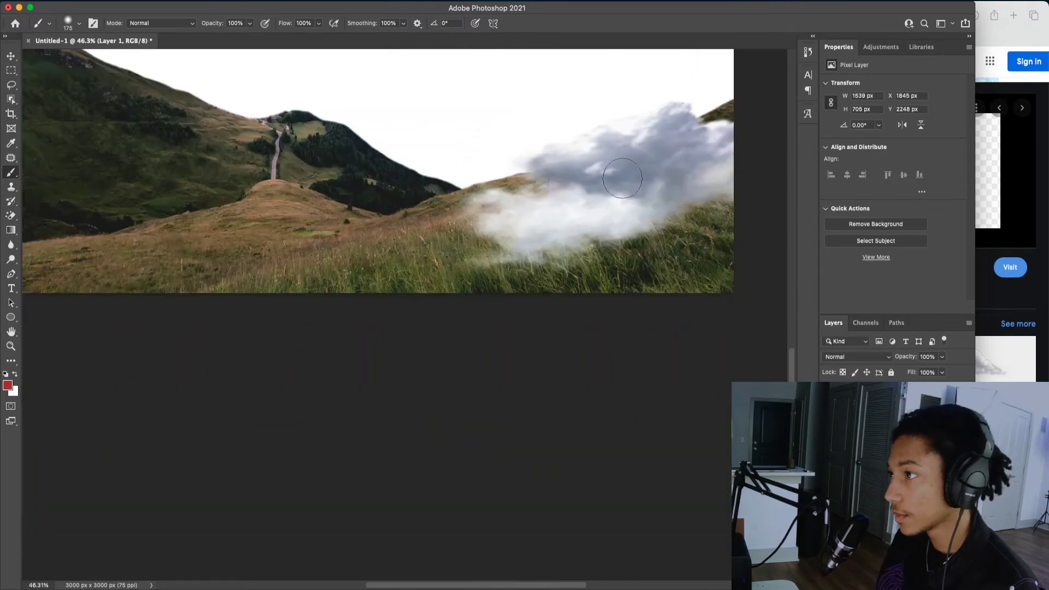
{"action": "scroll", "coordinate": [593, 185], "scroll_direction": "up", "scroll_amount": 7}
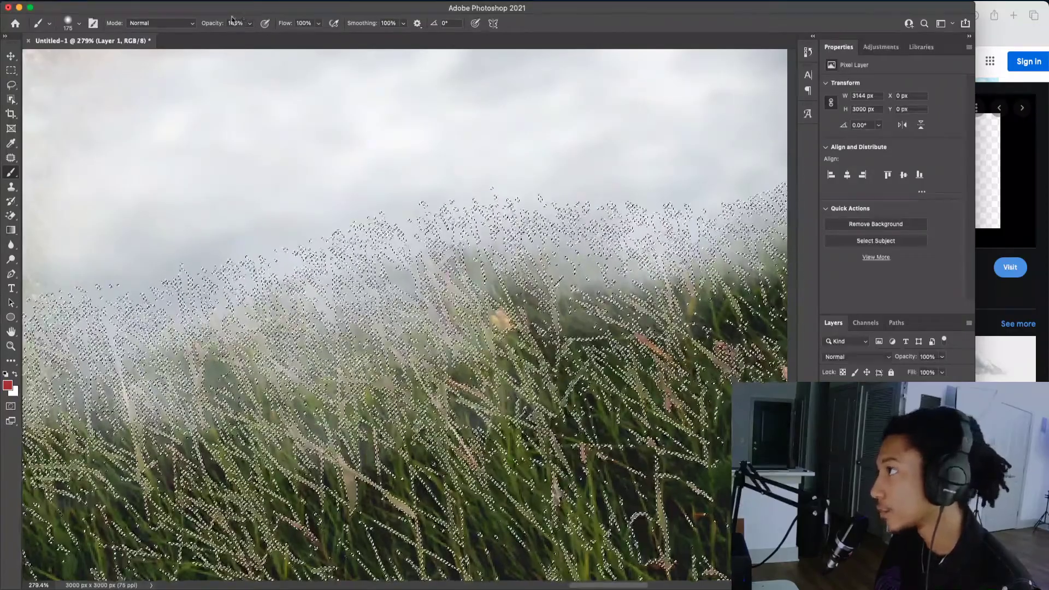
{"action": "left_click", "coordinate": [893, 584]}
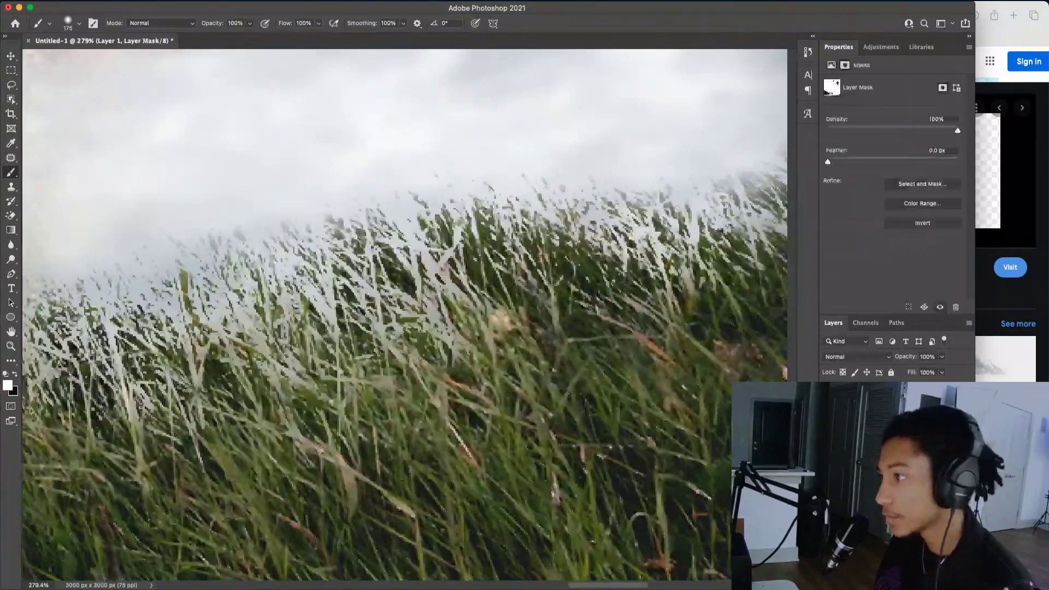
{"action": "key", "text": "super+z"}
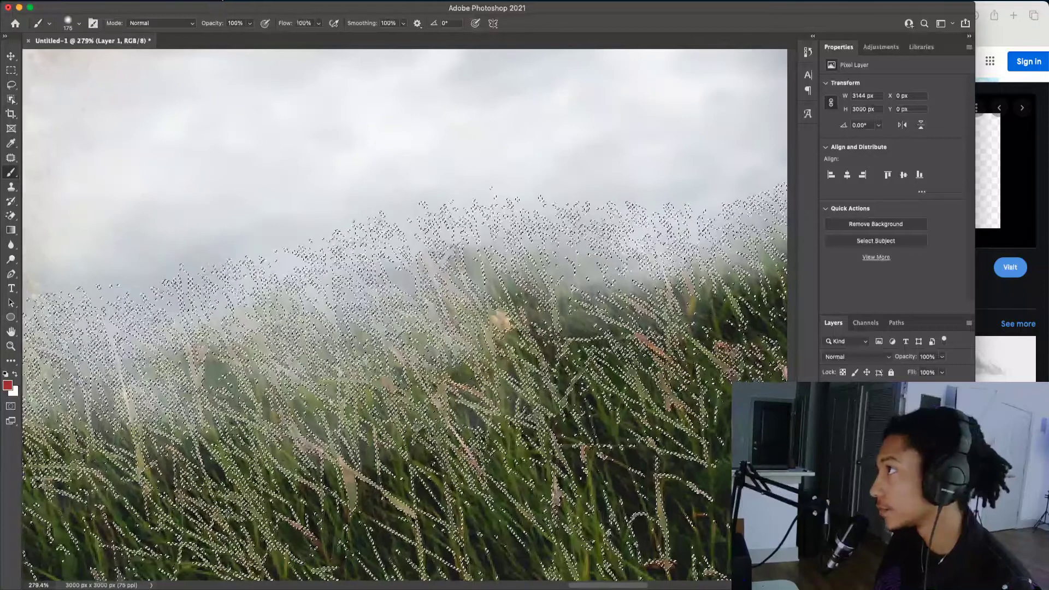
- Try feathering the grass selection by 5 pixels
{"action": "left_click", "coordinate": [228, 4]}
{"action": "mouse_move", "coordinate": [306, 158]}
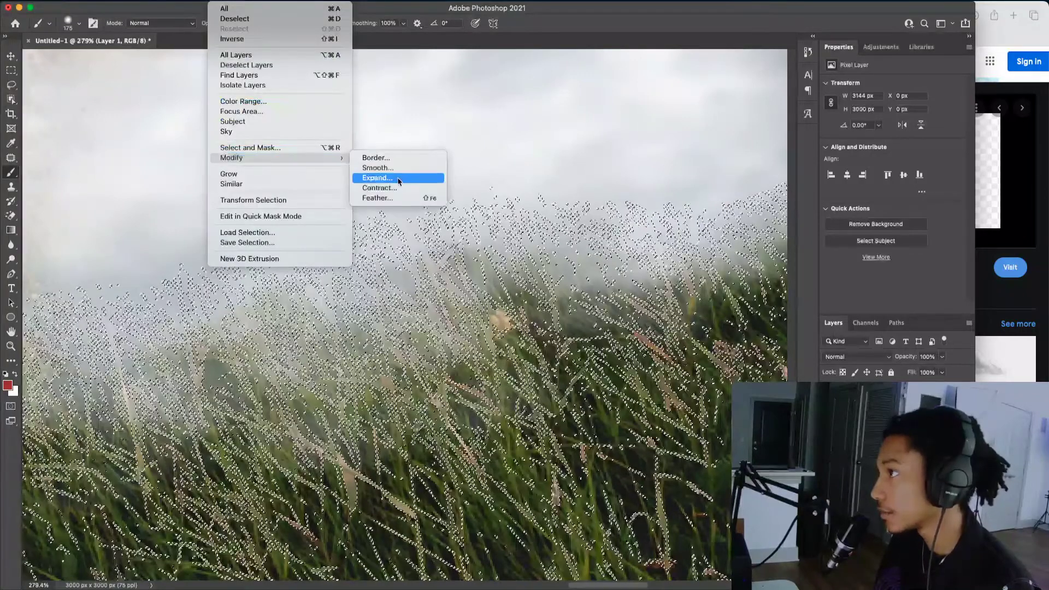
{"action": "left_click", "coordinate": [385, 199]}
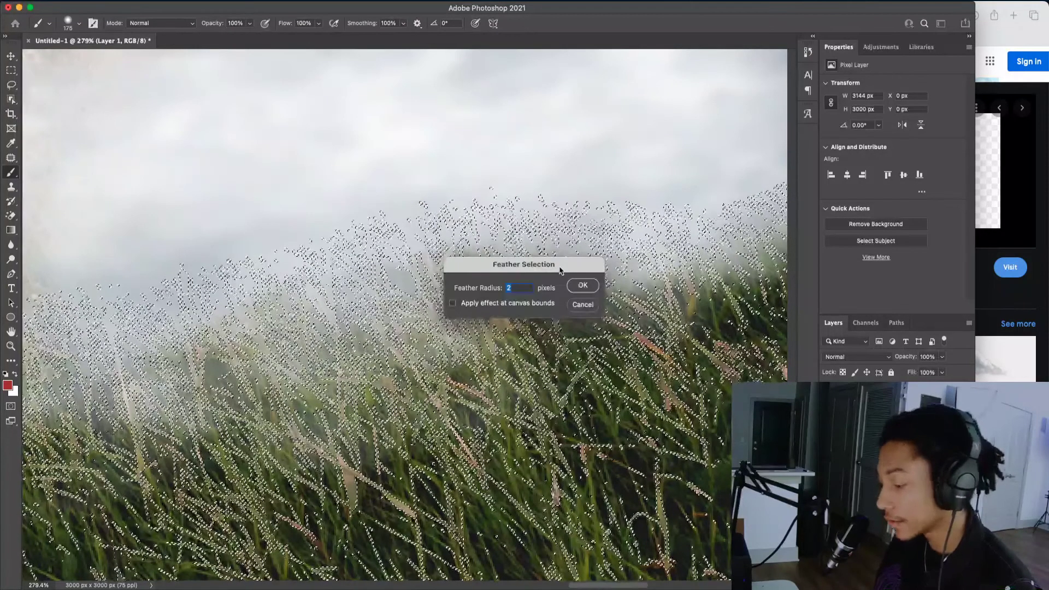
{"action": "type", "text": "5"}
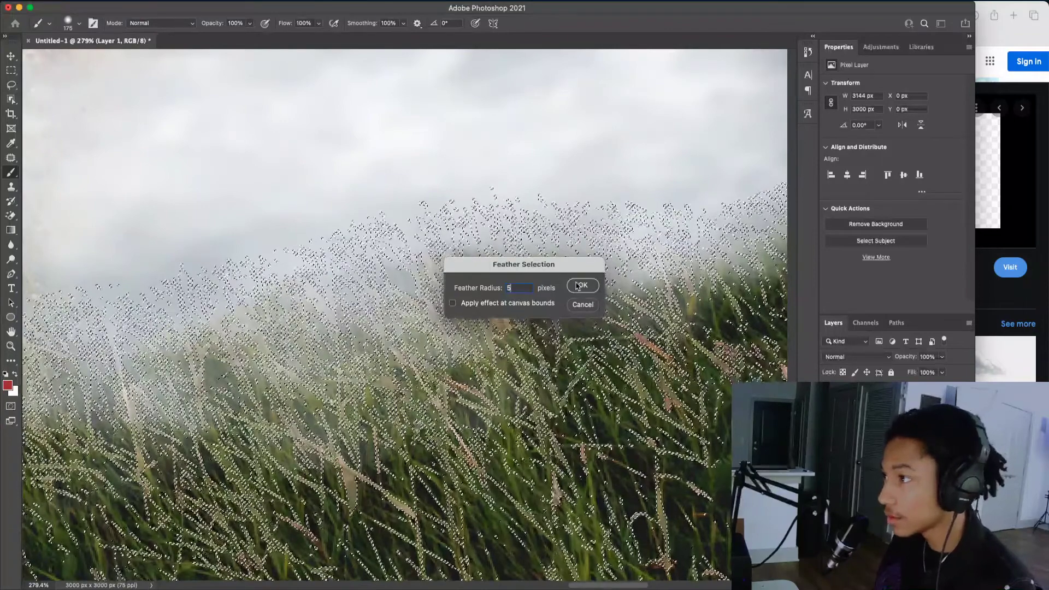
{"action": "left_click", "coordinate": [580, 286]}
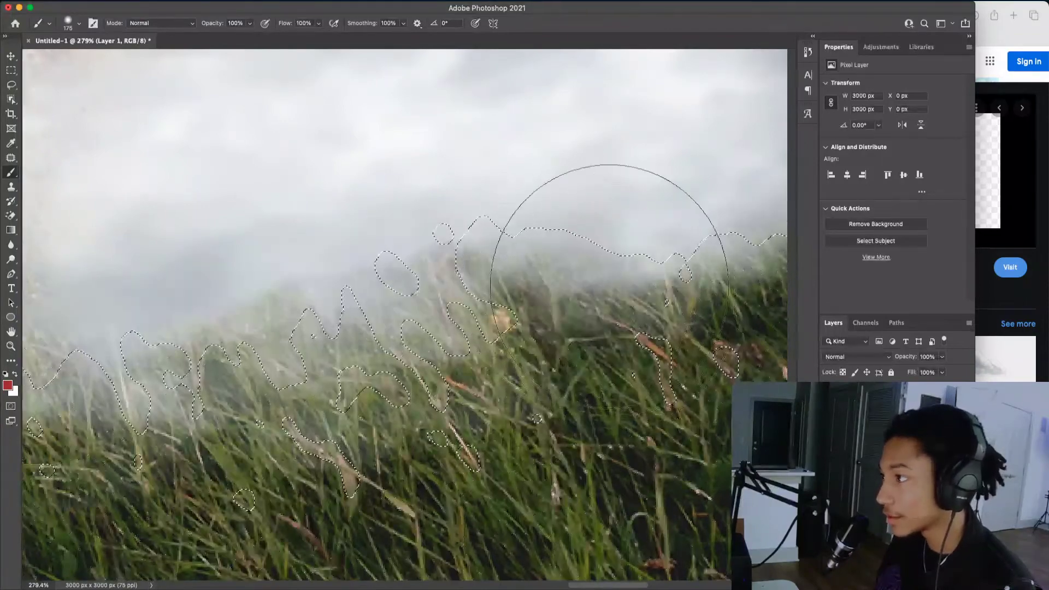
- Feather the grass selection with a radius smaller than 5 pixels
{"action": "left_click", "coordinate": [230, 2]}
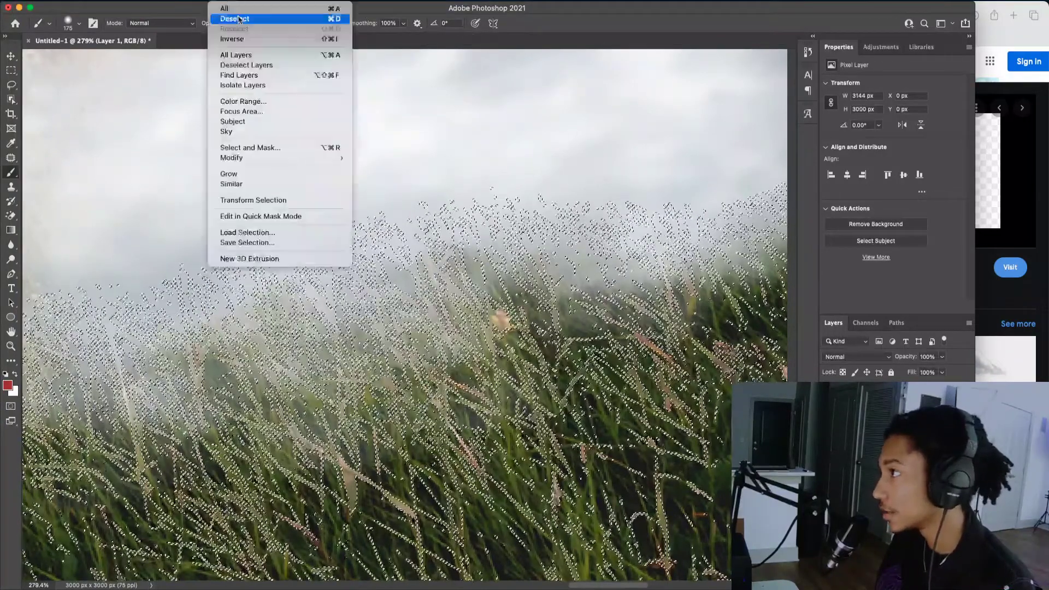
{"action": "mouse_move", "coordinate": [284, 158]}
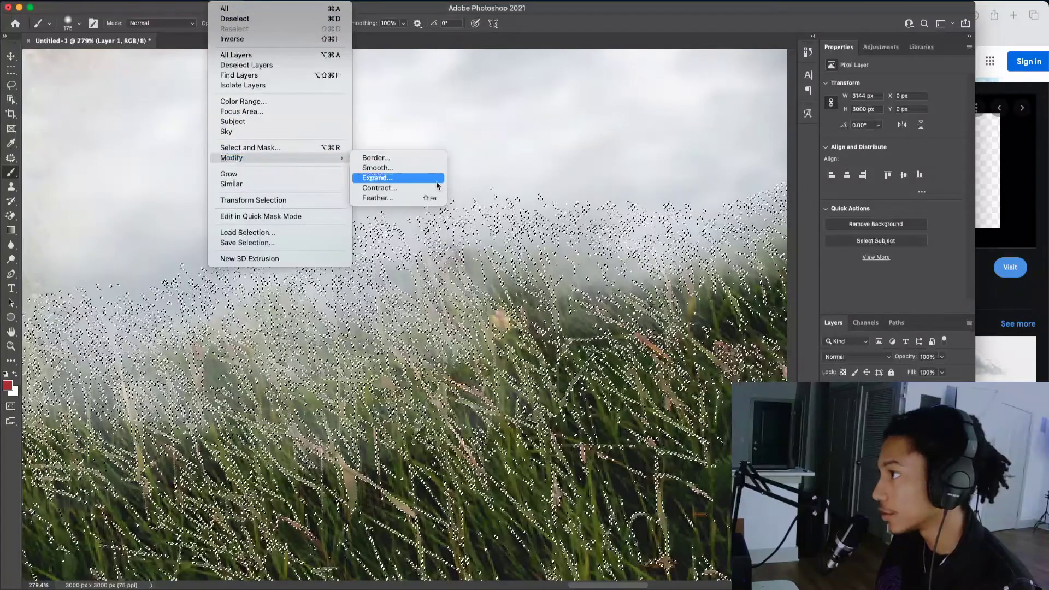
{"action": "left_click", "coordinate": [394, 199]}
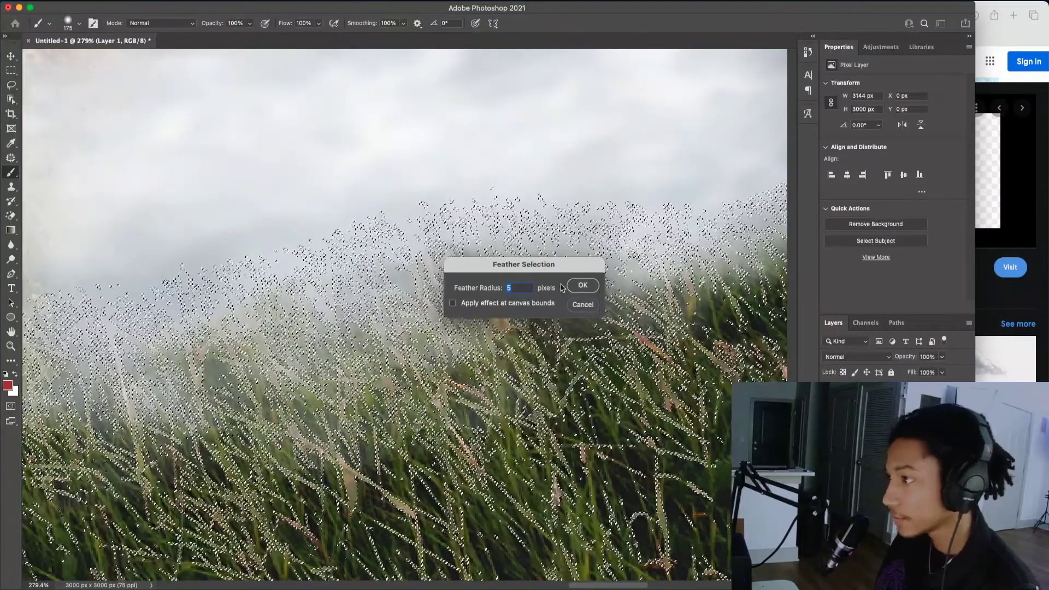
{"action": "left_click", "coordinate": [582, 285]}
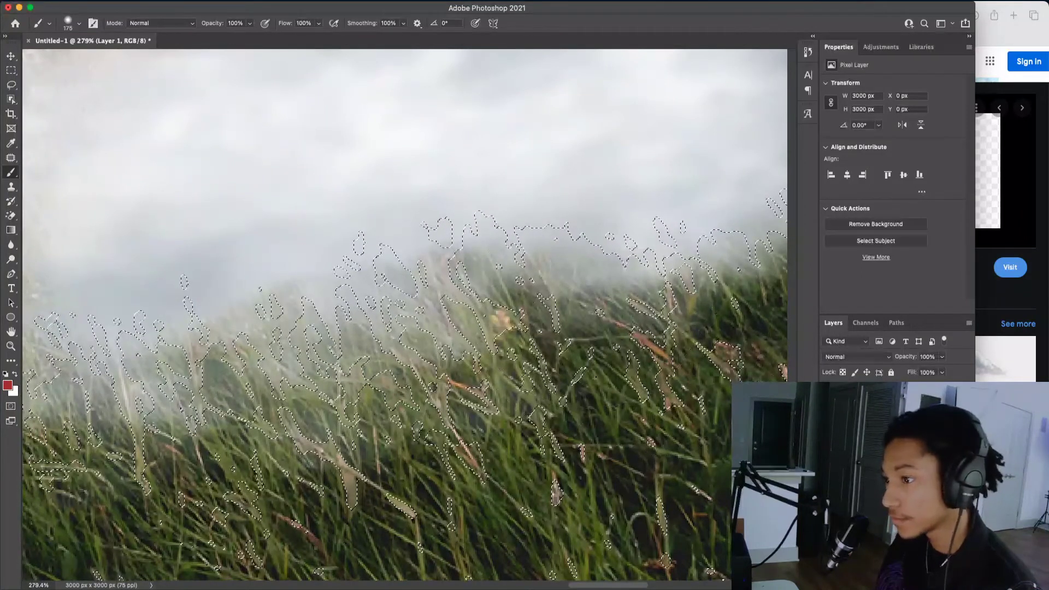
- Try masking the cloud layer with the feathered selection and undo the mask
{"action": "left_click", "coordinate": [893, 584]}
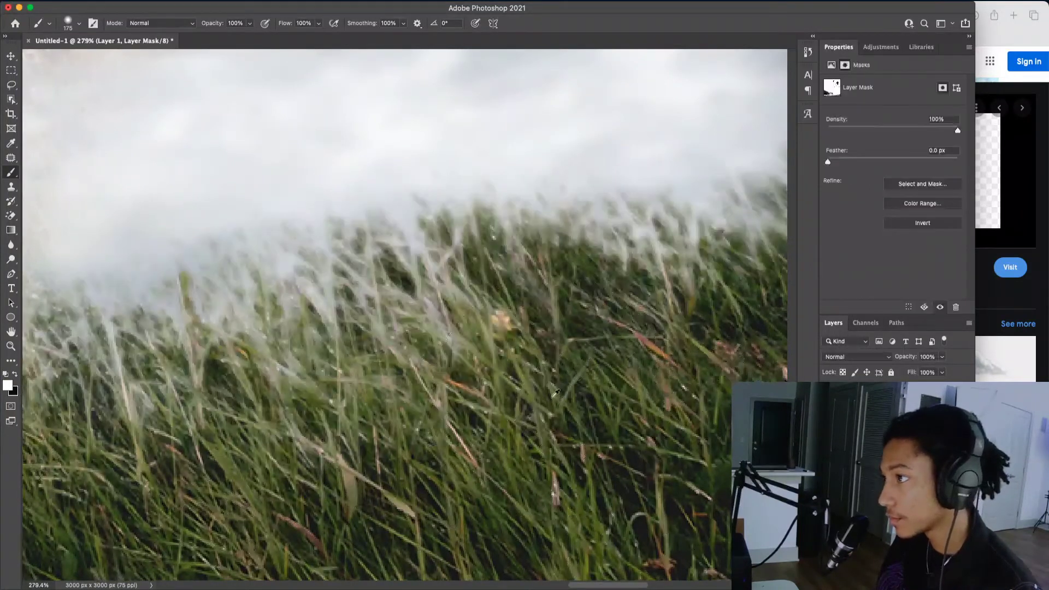
{"action": "scroll", "coordinate": [555, 393], "scroll_direction": "down", "scroll_amount": 10}
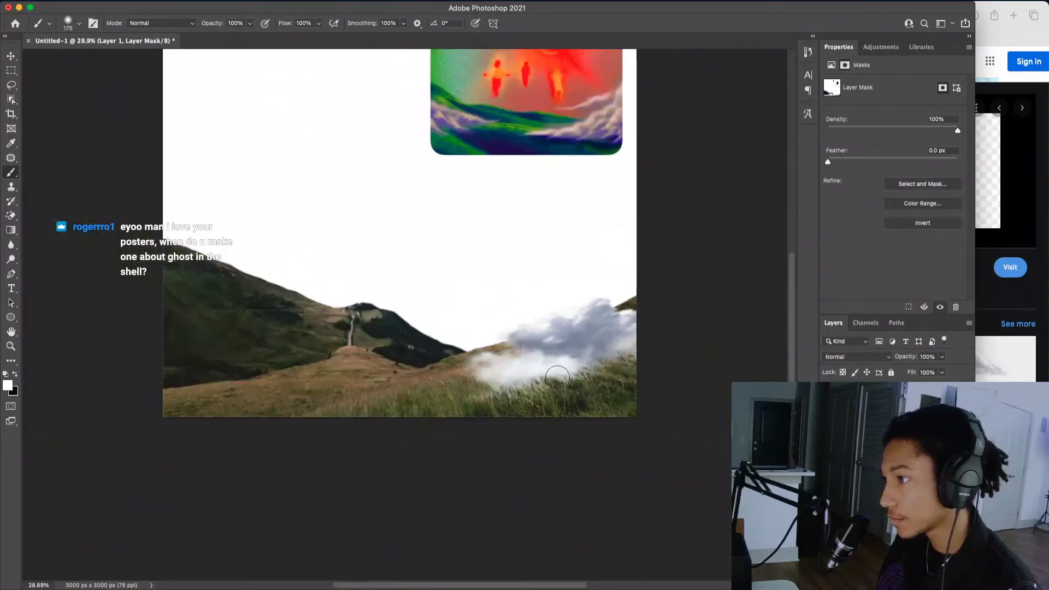
{"action": "scroll", "coordinate": [561, 369], "scroll_direction": "up", "scroll_amount": 5}
{"action": "key", "text": "super+z"}
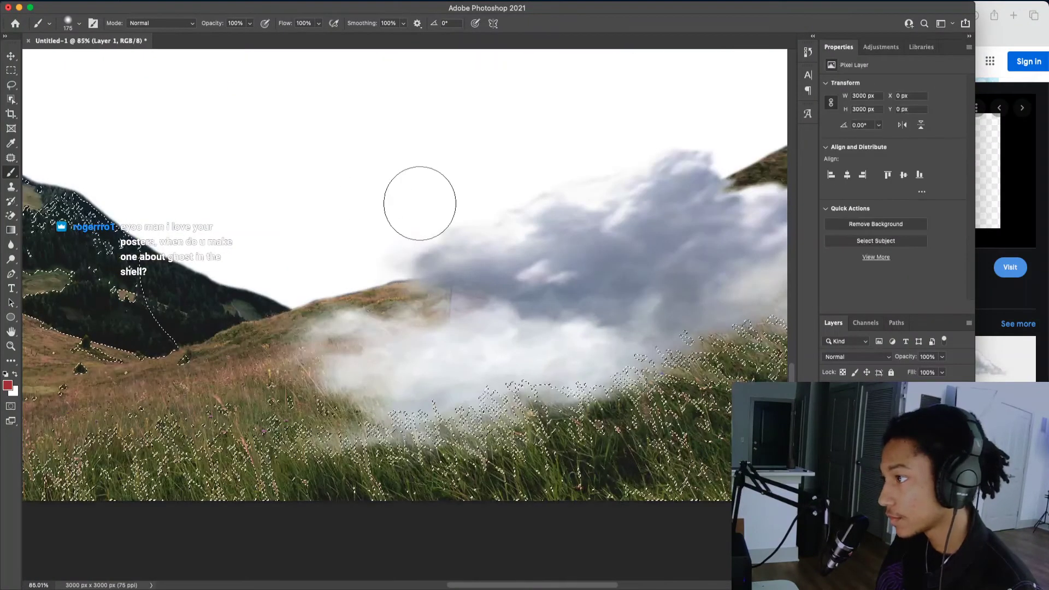
- Feather the active grass selection by a further 1 pixel
{"action": "left_click", "coordinate": [216, 4]}
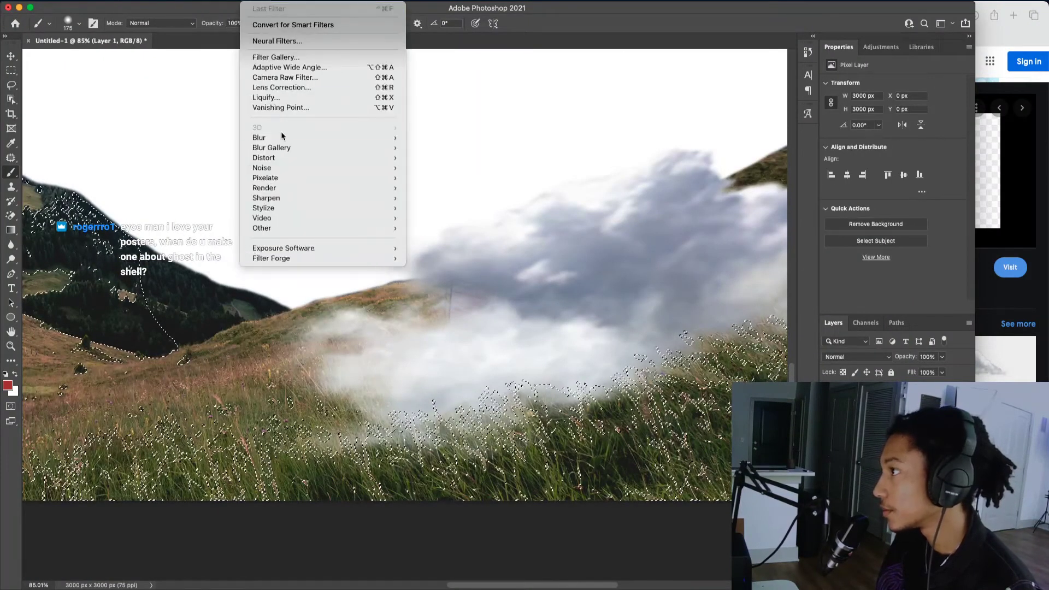
{"action": "mouse_move", "coordinate": [216, 6]}
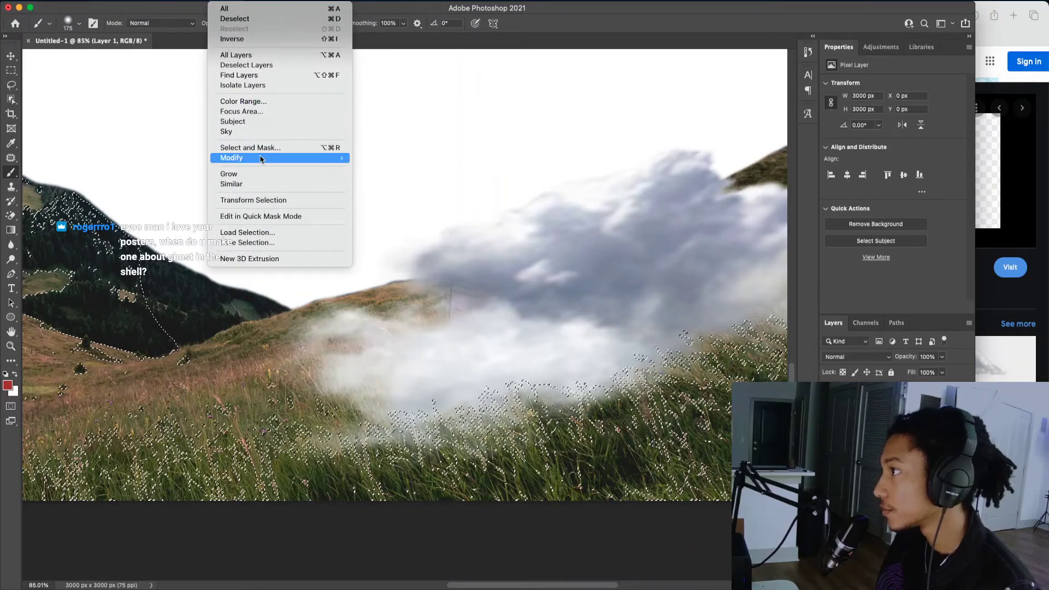
{"action": "mouse_move", "coordinate": [263, 158]}
{"action": "left_click", "coordinate": [377, 198]}
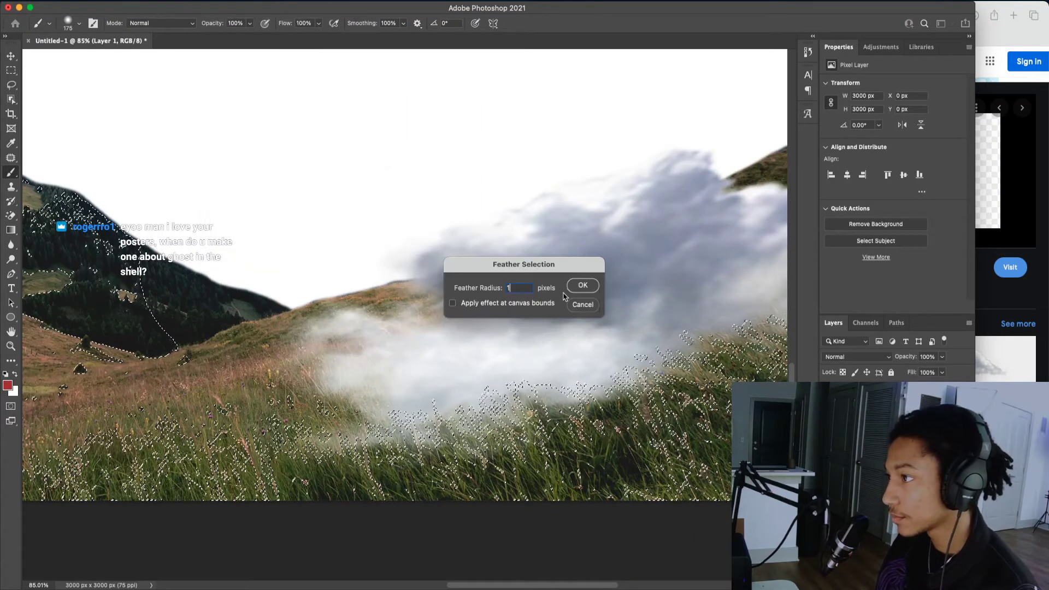
{"action": "left_click", "coordinate": [588, 281]}
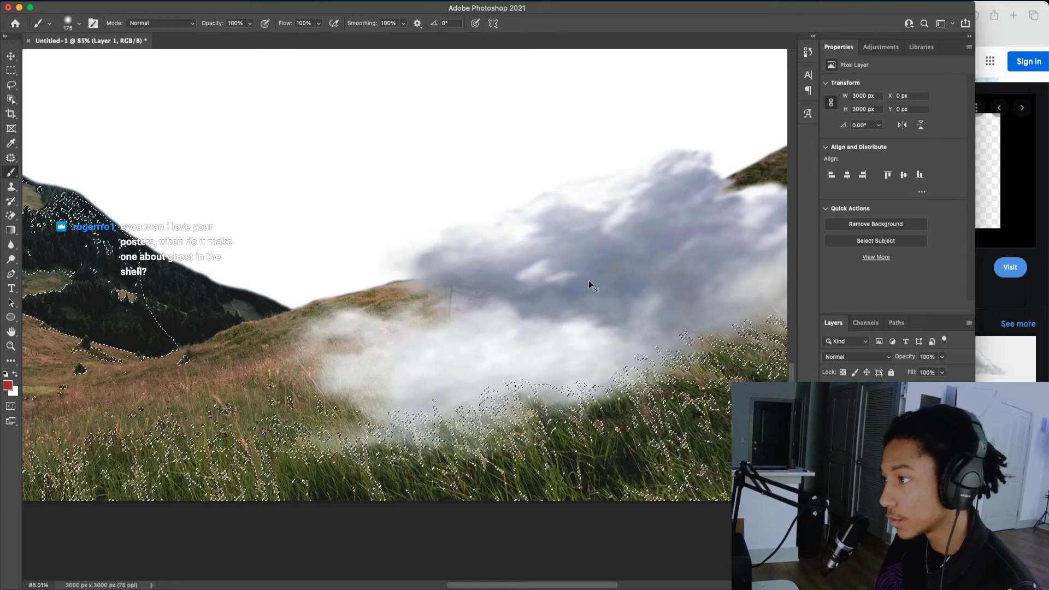
- Feather the grass selection once more with a 1-pixel radius
{"action": "left_click", "coordinate": [220, 1]}
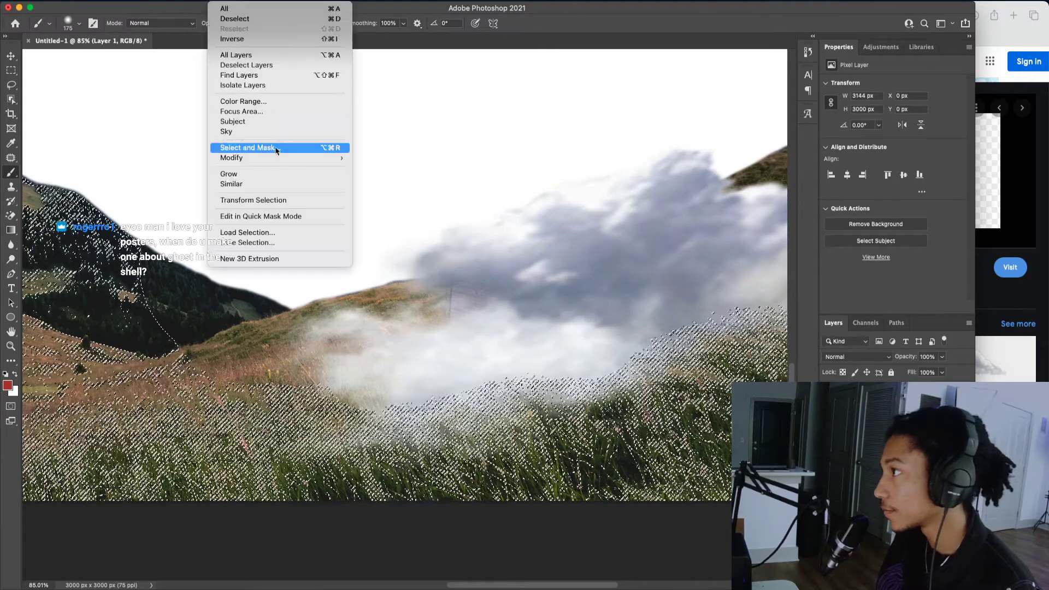
{"action": "mouse_move", "coordinate": [328, 157]}
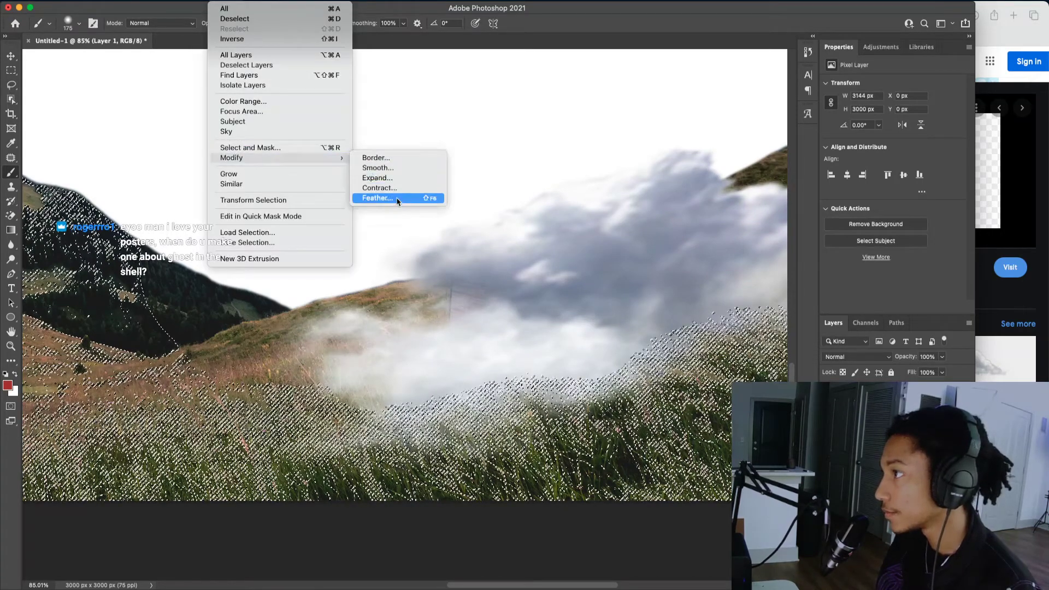
{"action": "left_click", "coordinate": [400, 198]}
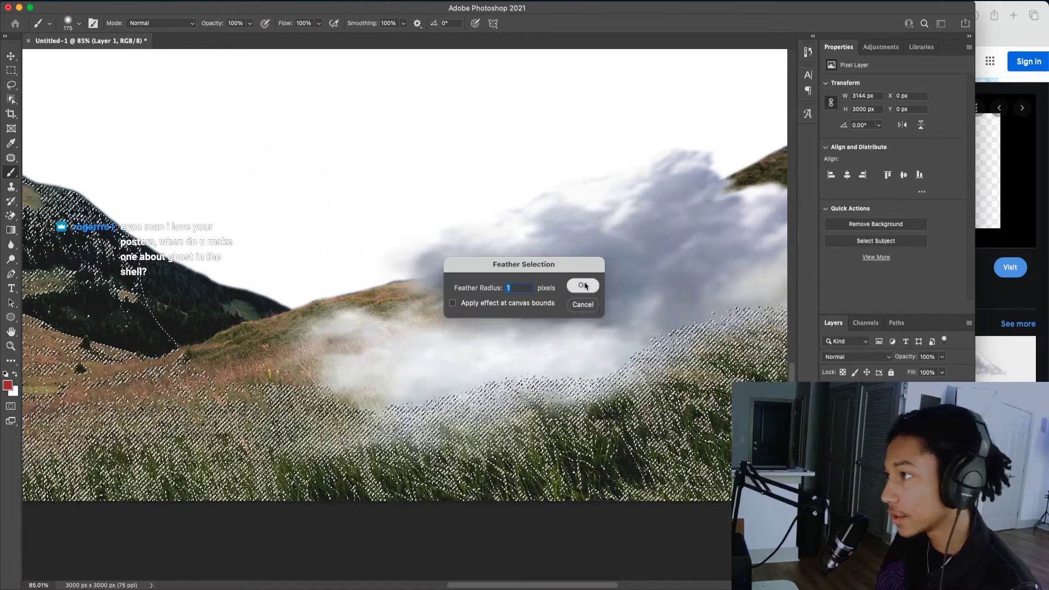
{"action": "left_click", "coordinate": [582, 285]}
- Add a layer mask to the cloud layer that hides the cloud where the feathered grass is selected
{"action": "scroll", "coordinate": [674, 383], "scroll_direction": "up", "scroll_amount": 5}
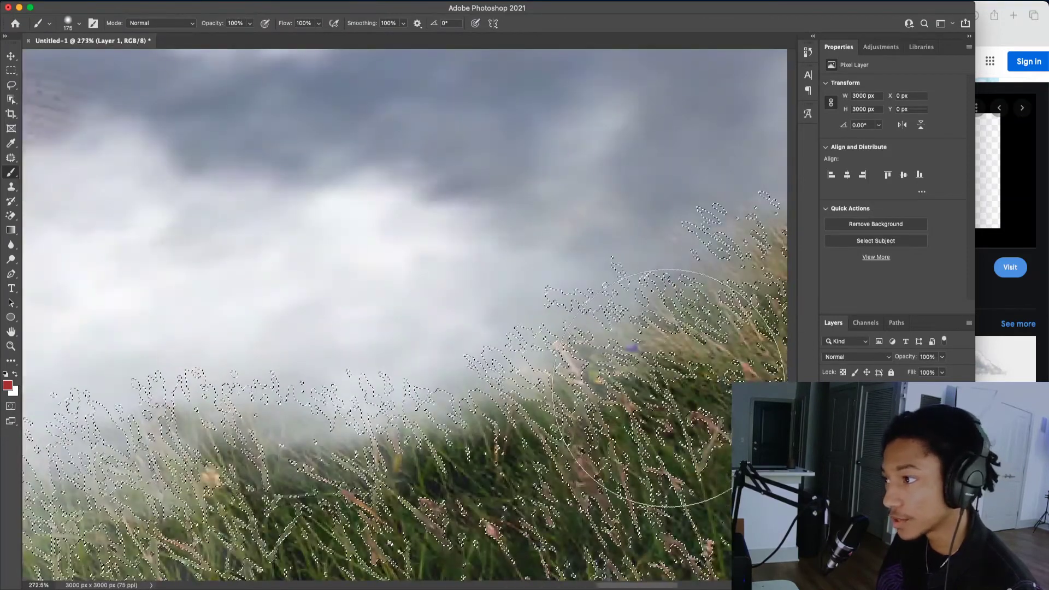
{"action": "scroll", "coordinate": [674, 384], "scroll_direction": "down", "scroll_amount": 3}
{"action": "left_click", "coordinate": [893, 582], "text": "alt"}
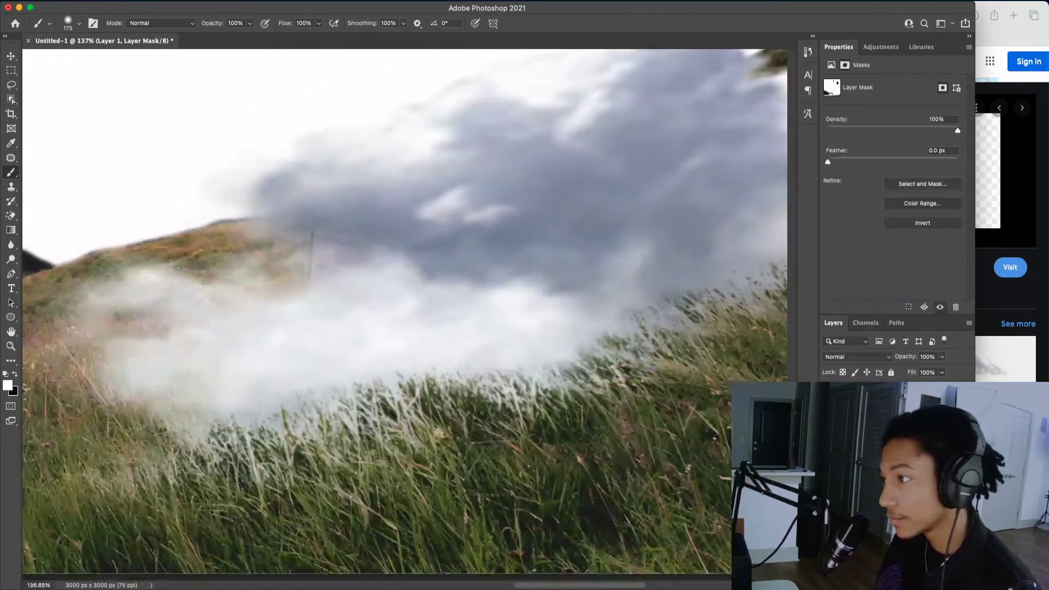
{"action": "scroll", "coordinate": [636, 371], "scroll_direction": "down", "scroll_amount": 5}
{"action": "scroll", "coordinate": [654, 346], "scroll_direction": "up", "scroll_amount": 3}
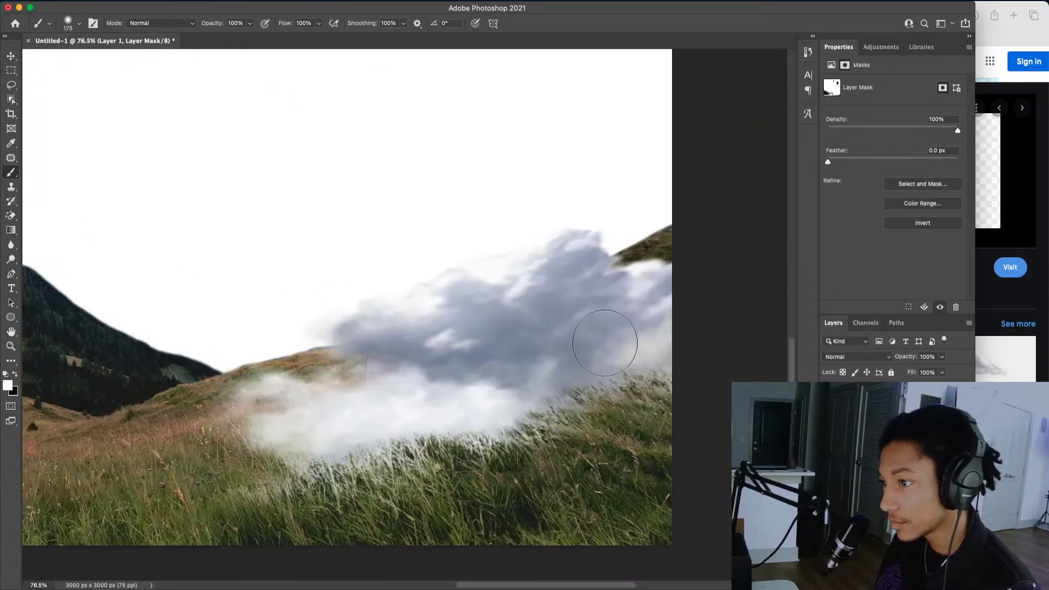
- Open Levels on the cloud layer's mask and set the input levels to 41, 1.05 and 133
{"action": "left_click", "coordinate": [846, 398]}
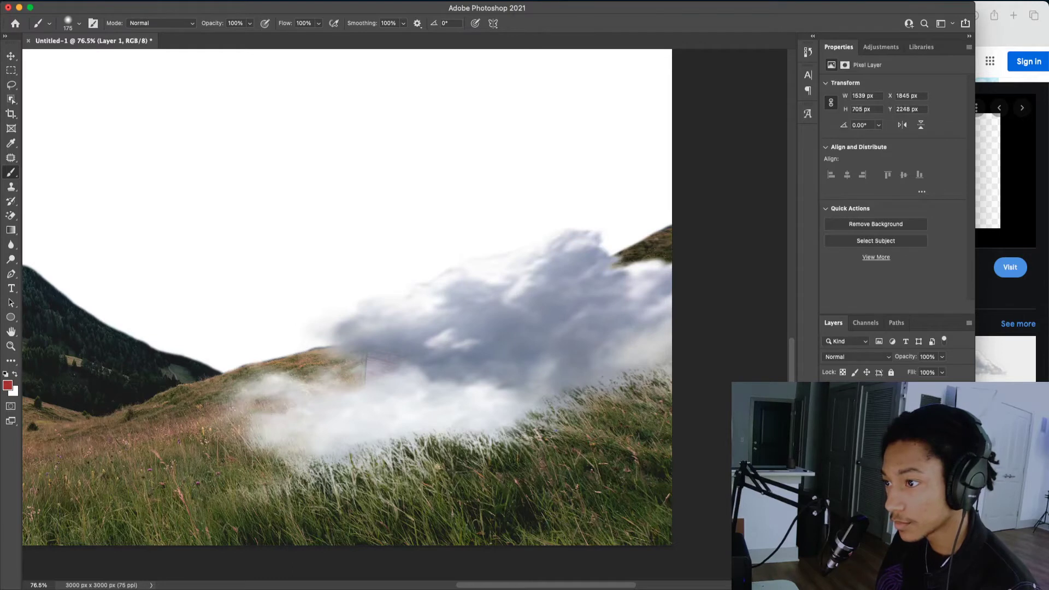
{"action": "left_click", "coordinate": [872, 397]}
{"action": "left_click", "coordinate": [132, 1]}
{"action": "mouse_move", "coordinate": [167, 1]}
{"action": "mouse_move", "coordinate": [132, 2]}
{"action": "mouse_move", "coordinate": [153, 25]}
{"action": "left_click", "coordinate": [314, 37]}
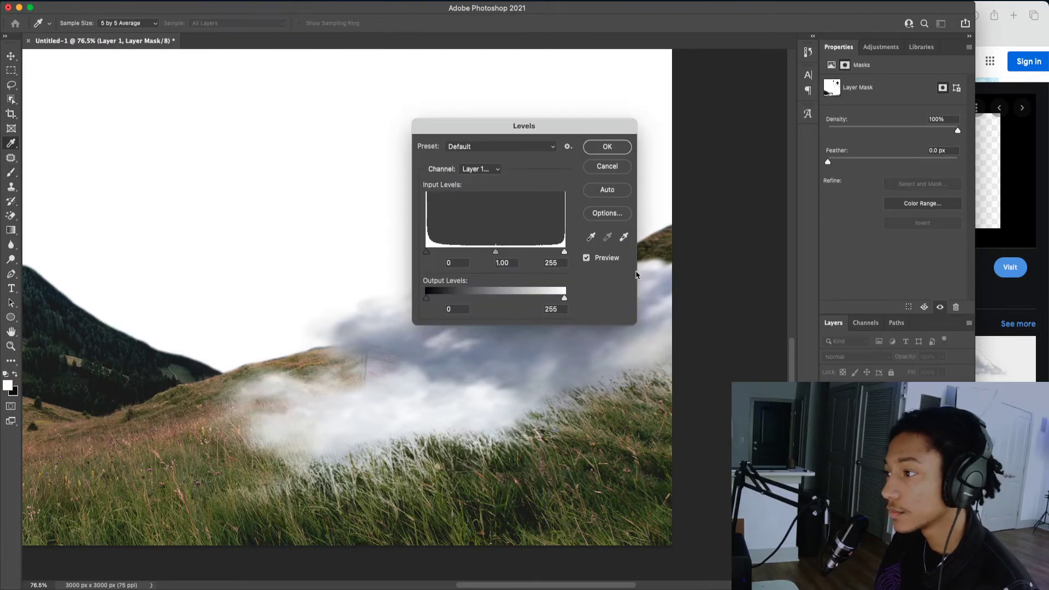
{"action": "left_click_drag", "start_coordinate": [503, 257], "coordinate": [443, 253]}
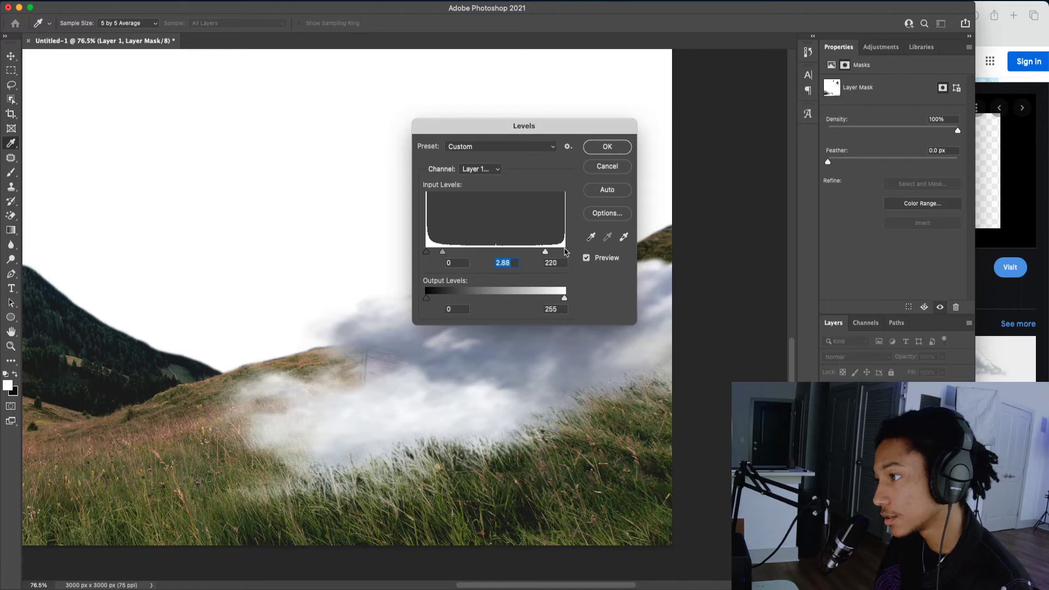
{"action": "left_click_drag", "start_coordinate": [564, 252], "coordinate": [500, 263]}
{"action": "key", "text": "Tab"}
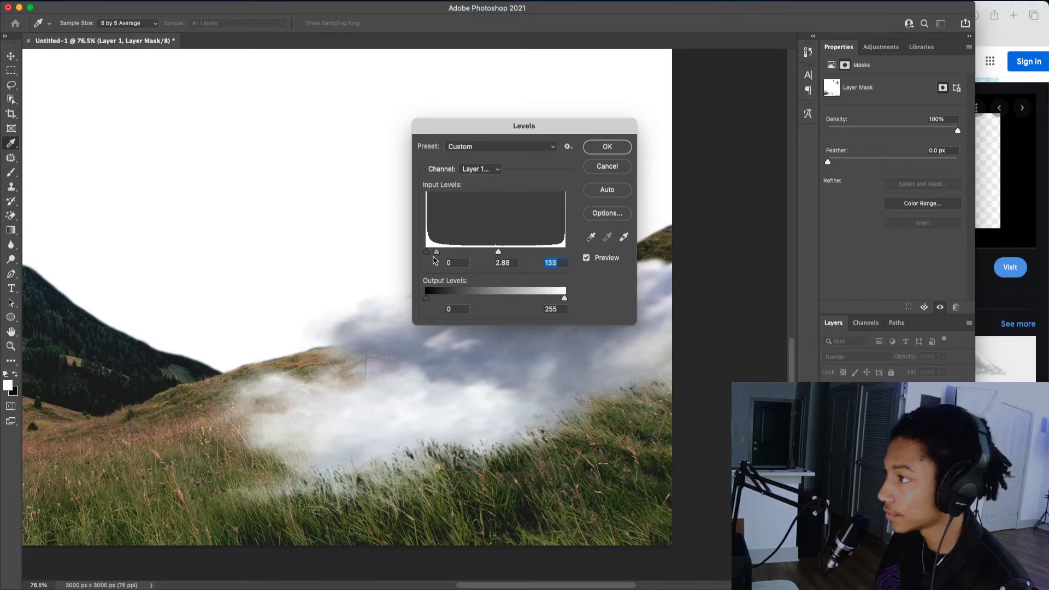
{"action": "left_click_drag", "start_coordinate": [428, 256], "coordinate": [472, 252]}
- Raise the black output level of the cloud mask to 213 and apply the Levels adjustment
{"action": "left_click_drag", "start_coordinate": [426, 298], "coordinate": [552, 305]}
{"action": "scroll", "coordinate": [496, 409], "scroll_direction": "down", "scroll_amount": 3}
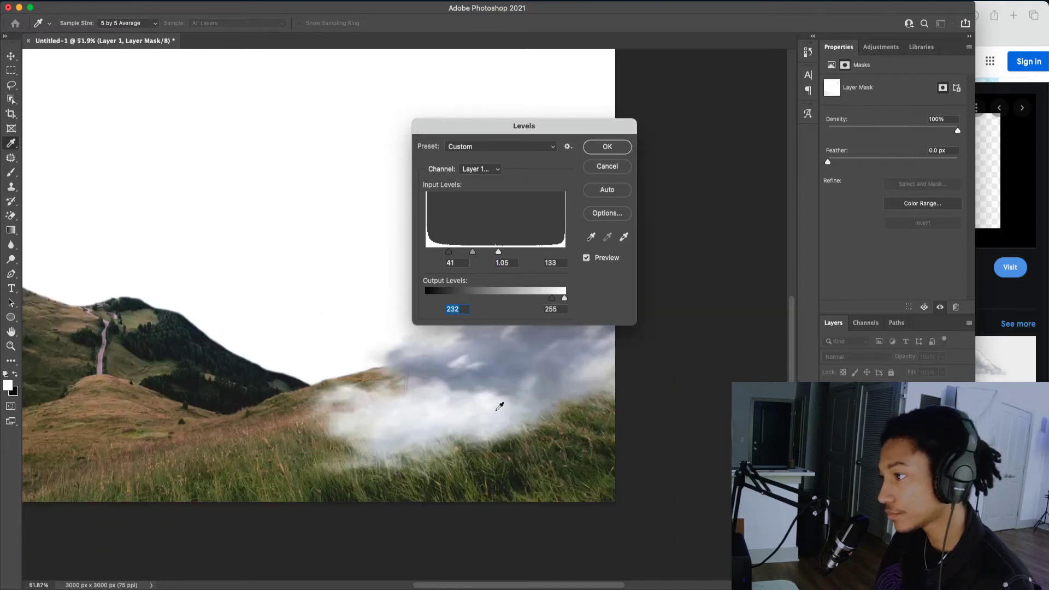
{"action": "scroll", "coordinate": [496, 405], "scroll_direction": "up", "scroll_amount": 2}
{"action": "scroll", "coordinate": [496, 405], "scroll_direction": "right", "scroll_amount": 2}
{"action": "scroll", "coordinate": [499, 399], "scroll_direction": "down", "scroll_amount": 2}
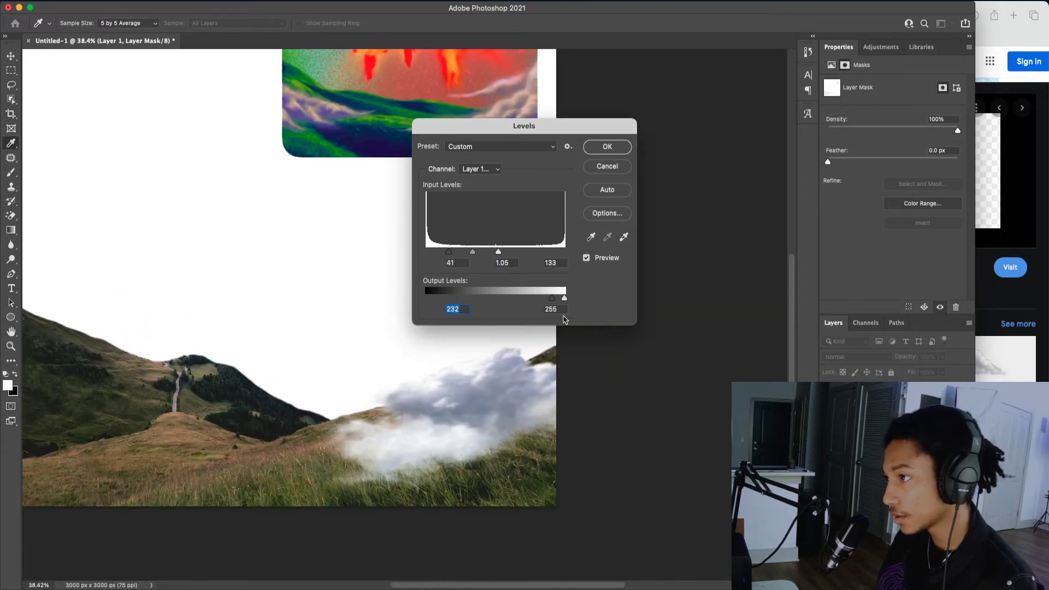
{"action": "mouse_move", "coordinate": [552, 299]}
{"action": "left_mouse_down"}
{"action": "mouse_move", "coordinate": [507, 299]}
{"action": "mouse_move", "coordinate": [540, 301]}
{"action": "left_mouse_up"}
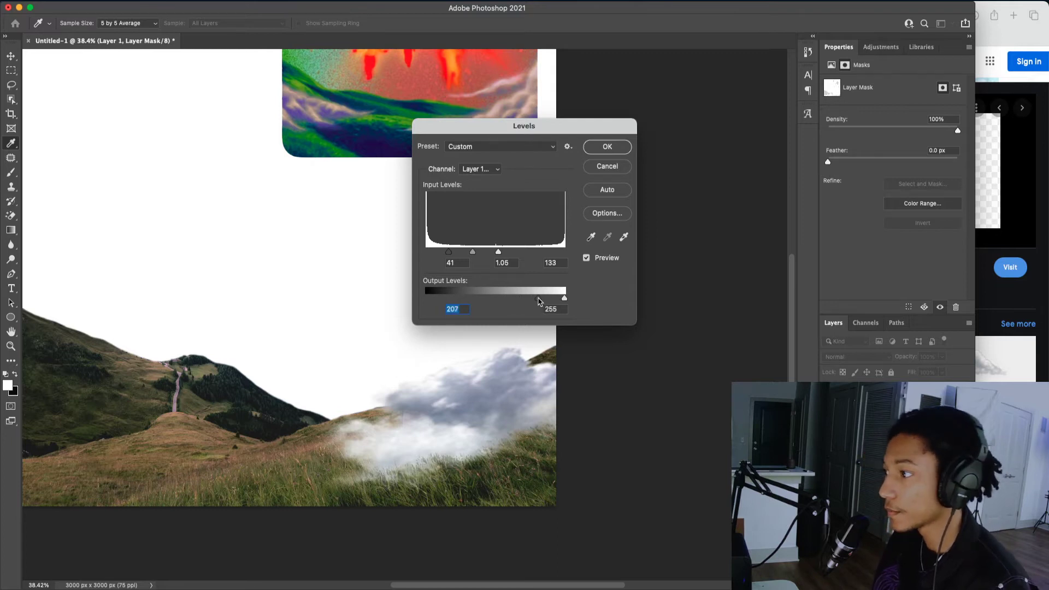
{"action": "left_click", "coordinate": [609, 148]}
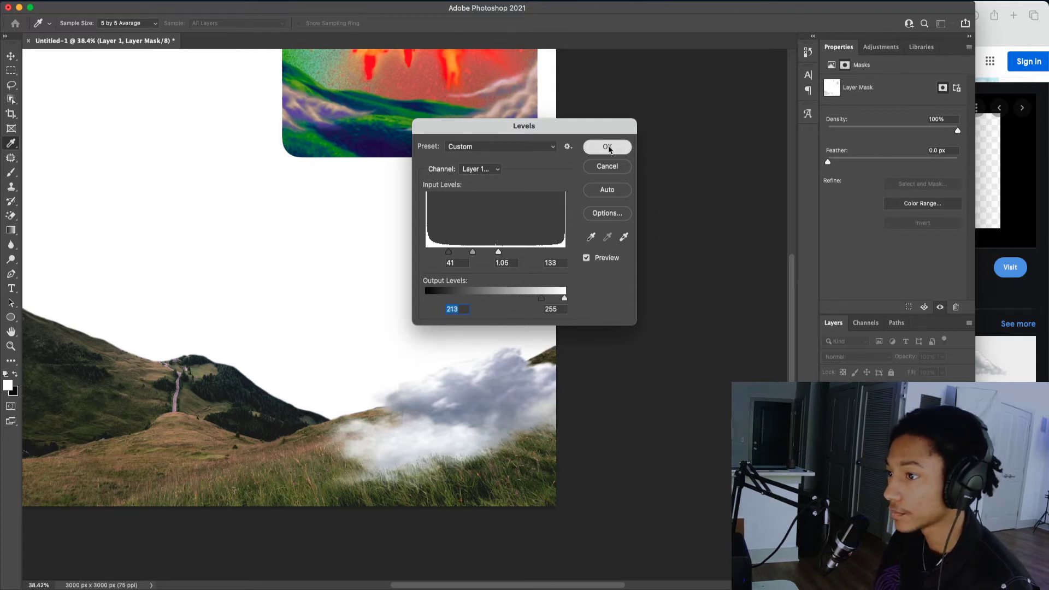
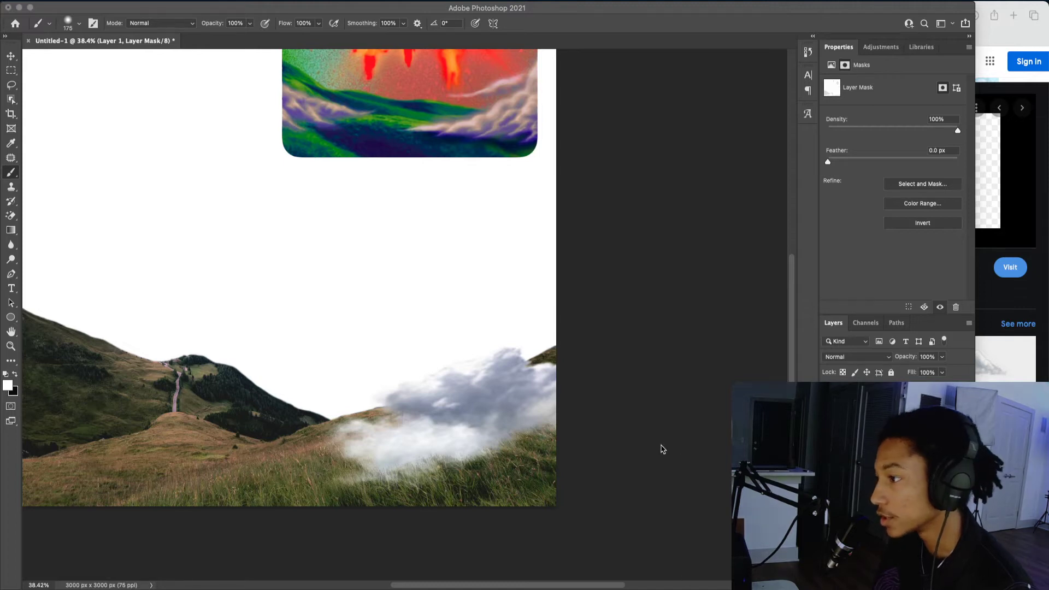
- Apply Levels to the cloud mask again with the black input level set to 117
{"action": "left_click", "coordinate": [493, 397]}
{"action": "key", "text": "v"}
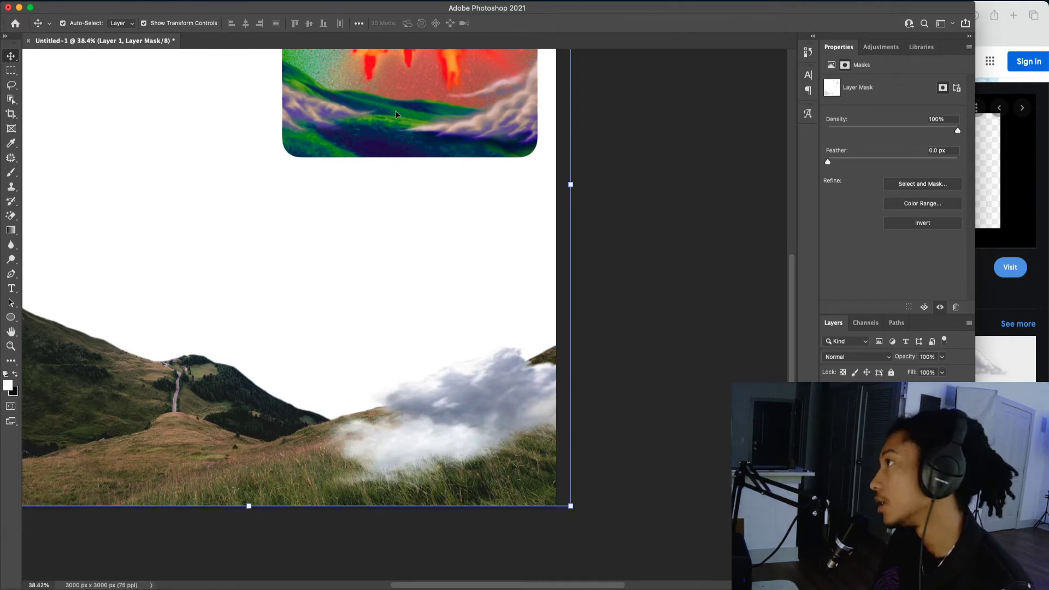
{"action": "left_click", "coordinate": [140, 1]}
{"action": "mouse_move", "coordinate": [181, 25]}
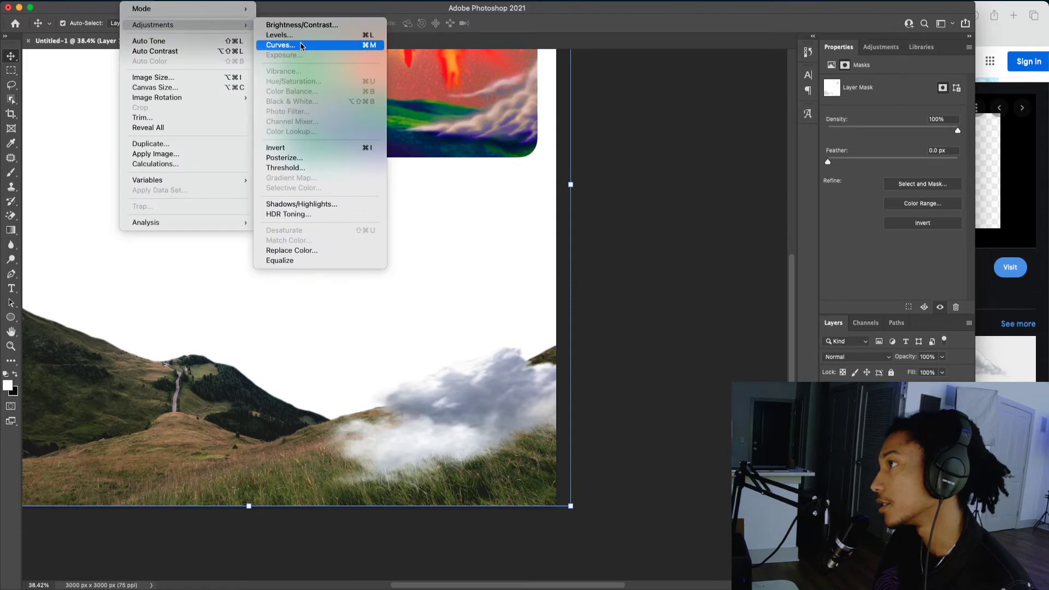
{"action": "left_click", "coordinate": [290, 36]}
{"action": "left_click_drag", "start_coordinate": [481, 125], "coordinate": [641, 147]}
{"action": "left_click_drag", "start_coordinate": [586, 273], "coordinate": [650, 279]}
{"action": "scroll", "coordinate": [451, 458], "scroll_direction": "up", "scroll_amount": 5}
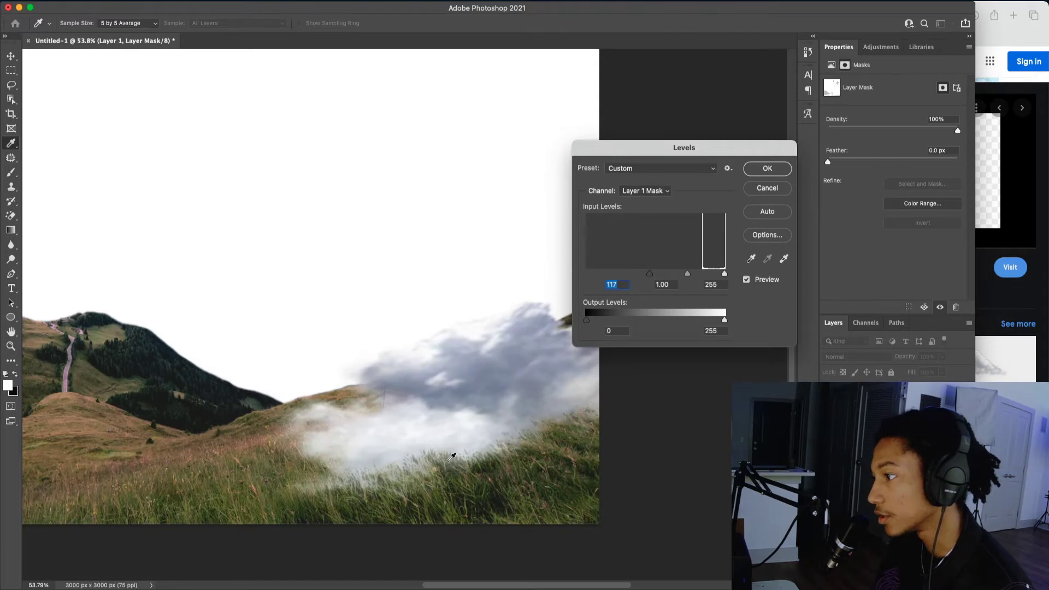
{"action": "scroll", "coordinate": [451, 458], "scroll_direction": "right", "scroll_amount": 2}
{"action": "scroll", "coordinate": [451, 458], "scroll_direction": "right", "scroll_amount": 2}
{"action": "left_click", "coordinate": [769, 174]}
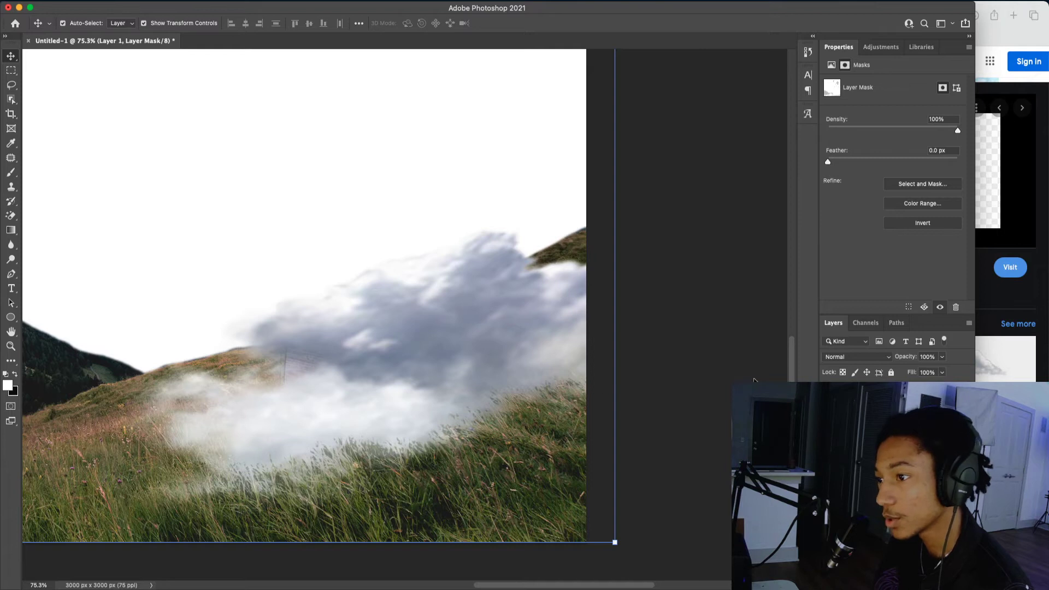
- Load the cloud mask as a selection and switch the mask off and on to compare the grass blend
{"action": "key", "text": "b"}
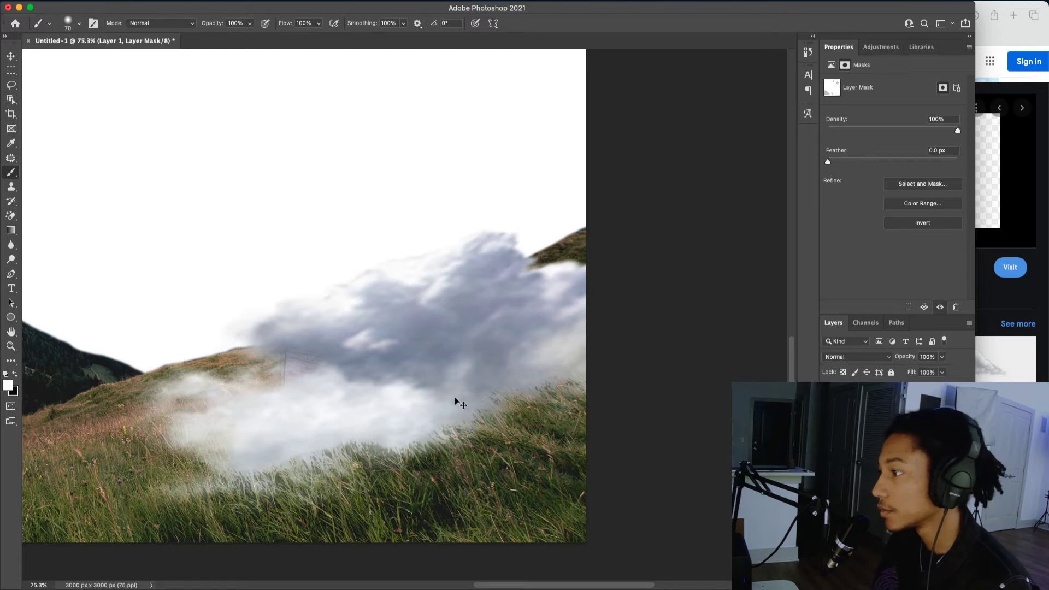
{"action": "scroll", "coordinate": [333, 440], "scroll_direction": "up", "scroll_amount": 3}
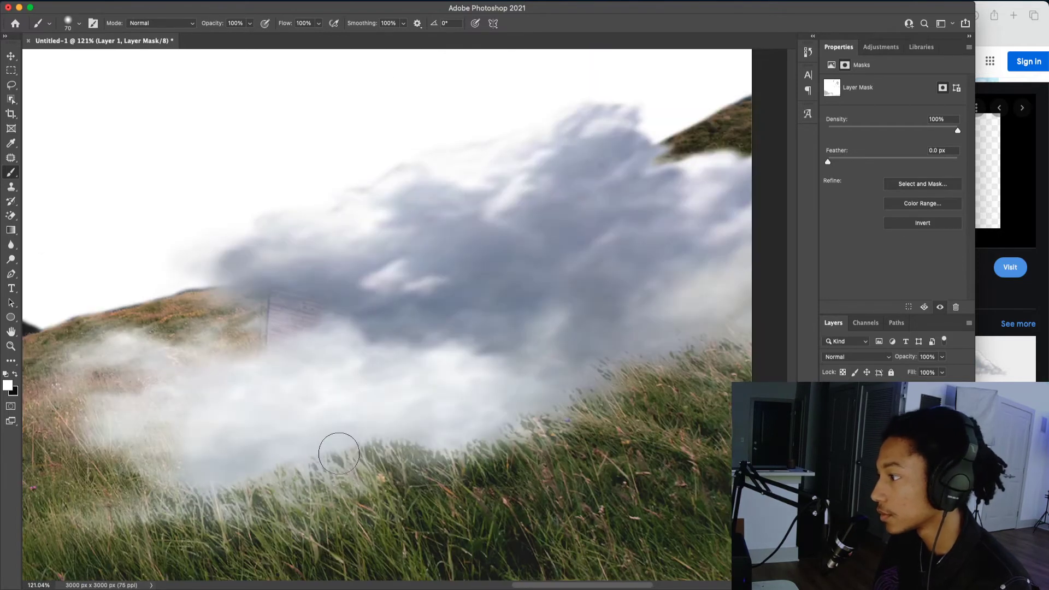
{"action": "left_click", "coordinate": [828, 409]}
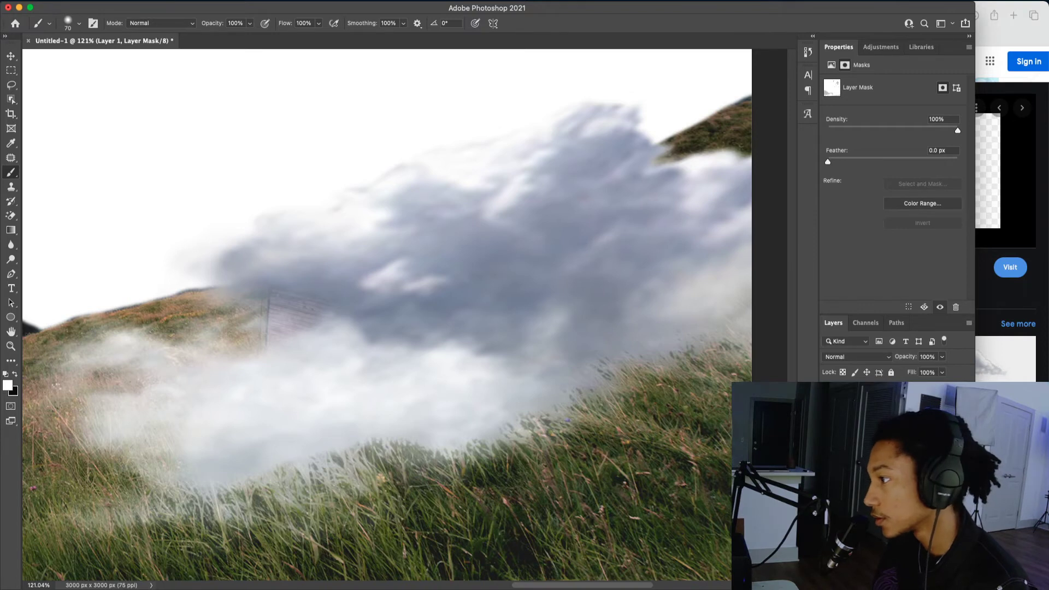
{"action": "scroll", "coordinate": [629, 415], "scroll_direction": "down", "scroll_amount": 5}
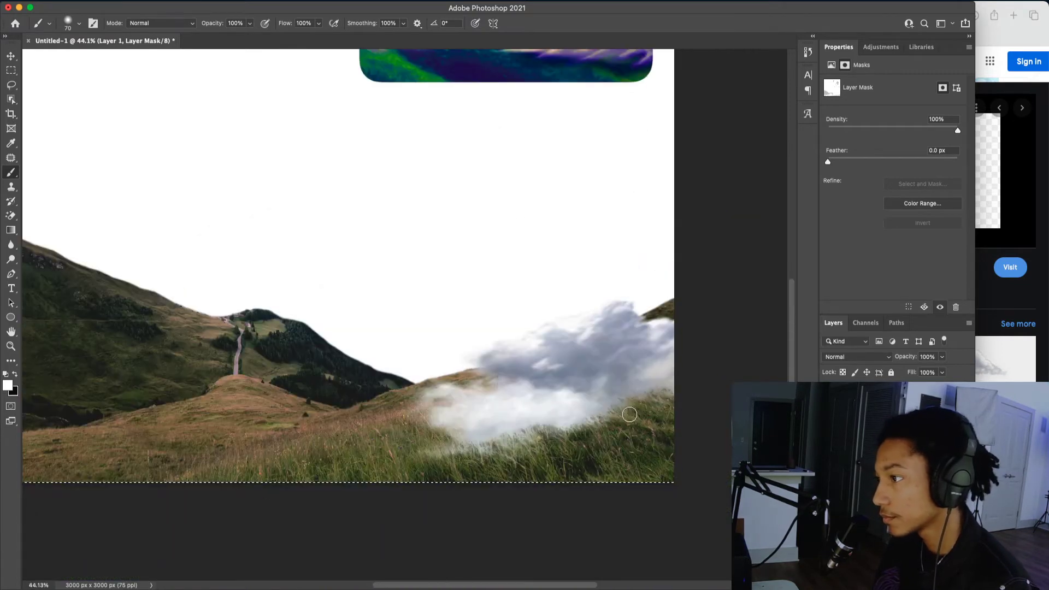
{"action": "left_click", "coordinate": [873, 410], "text": "super"}
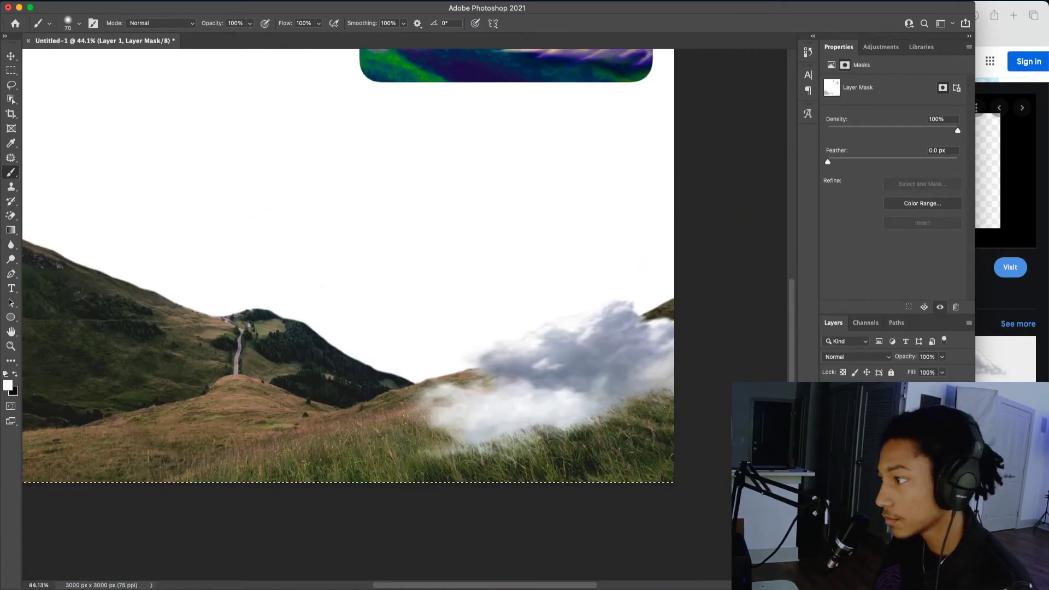
{"action": "left_click", "coordinate": [872, 410], "text": "shift"}
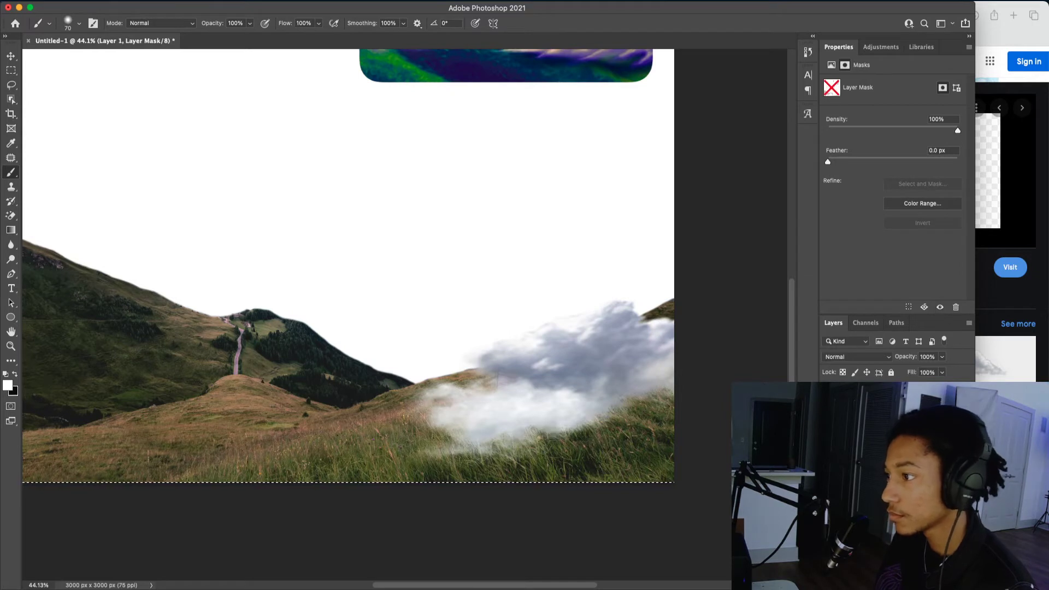
{"action": "left_click", "coordinate": [873, 410], "text": "shift"}
{"action": "scroll", "coordinate": [628, 394], "scroll_direction": "down", "scroll_amount": 2}
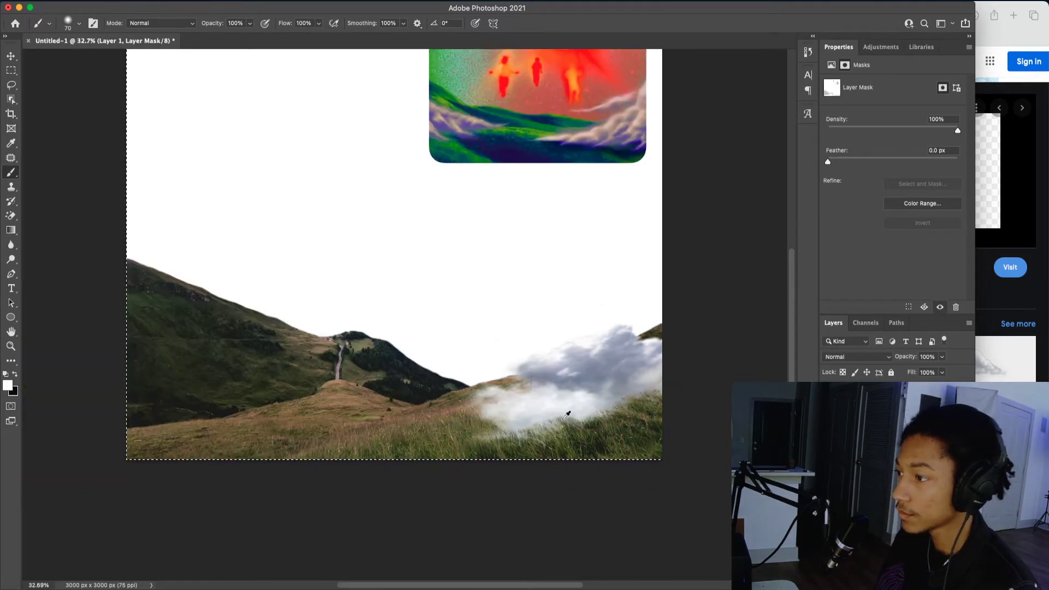
- Shrink the brush to 20 px and undo the mask toggles and the loaded selection
{"action": "scroll", "coordinate": [566, 415], "scroll_direction": "up", "scroll_amount": 5}
{"action": "key", "text": "bracketleft"}
{"action": "key", "text": "bracketleft"}
{"action": "key", "text": "bracketleft"}
{"action": "key", "text": "bracketleft"}
{"action": "key", "text": "bracketleft"}
{"action": "key", "text": "bracketleft"}
{"action": "key", "text": "bracketleft"}
{"action": "key", "text": "bracketleft"}
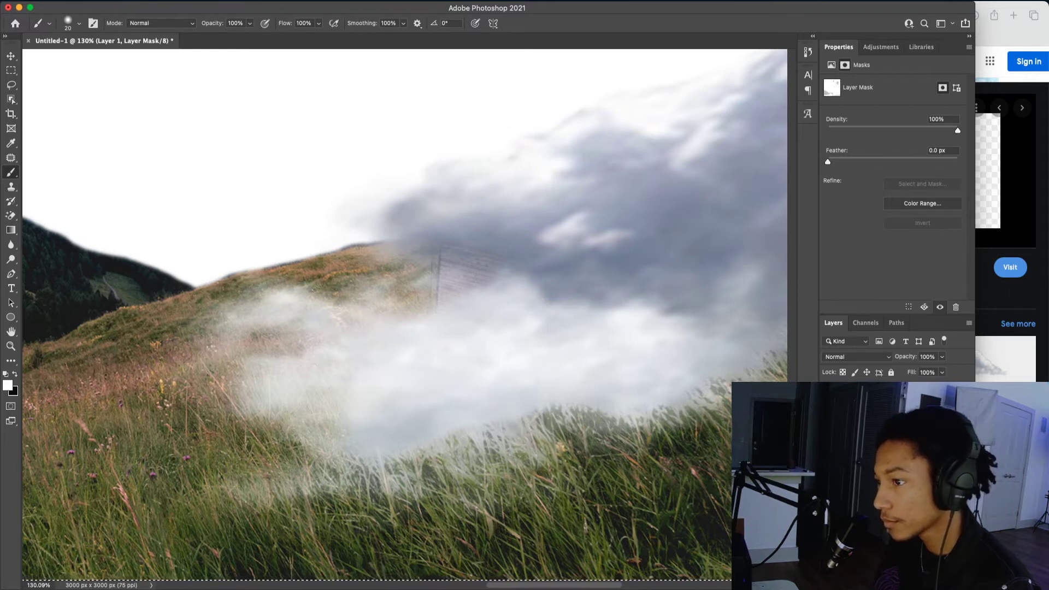
{"action": "key", "text": "super+z"}
{"action": "key", "text": "super+z"}
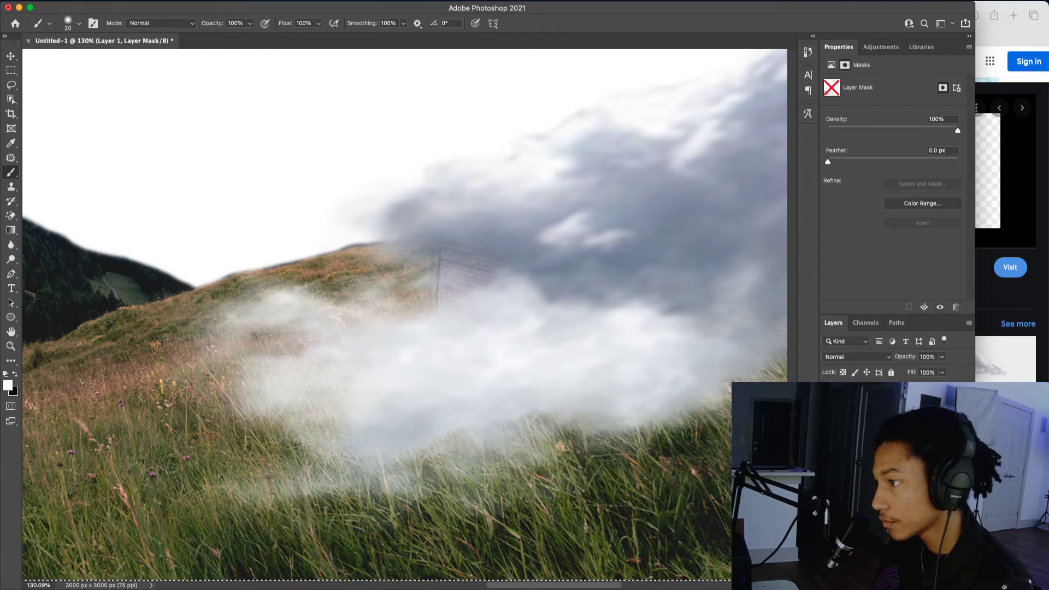
{"action": "key", "text": "super+z"}
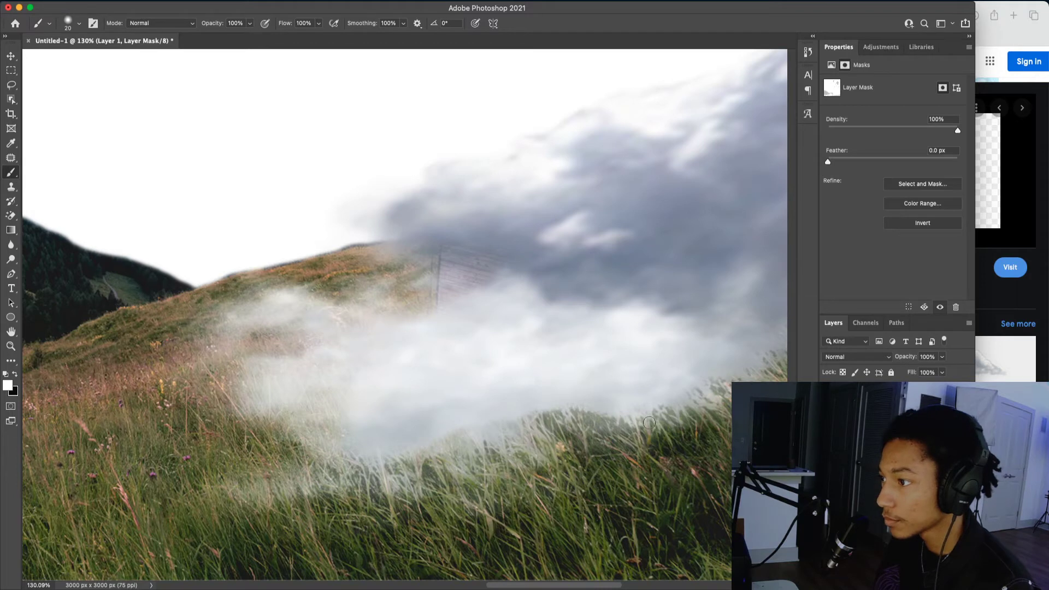
- Paint black on the cloud mask with an 80 px brush to remove haze over the grass below the cloud
{"action": "key", "text": "bracketright"}
{"action": "key", "text": "bracketright"}
{"action": "key", "text": "bracketright"}
{"action": "key", "text": "bracketright"}
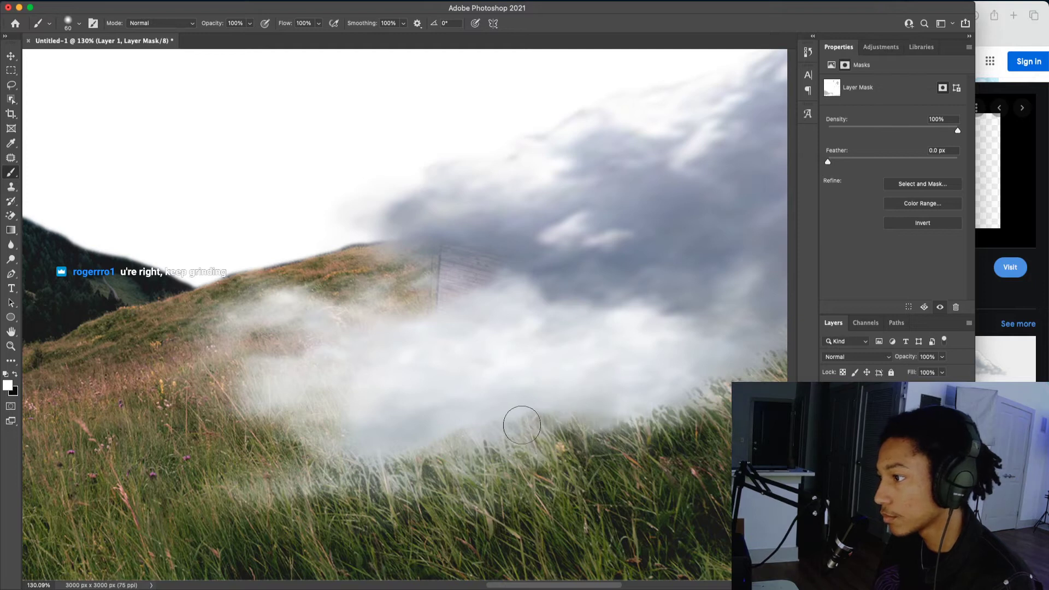
{"action": "scroll", "coordinate": [583, 362], "scroll_direction": "down", "scroll_amount": 5}
{"action": "key", "text": "v"}
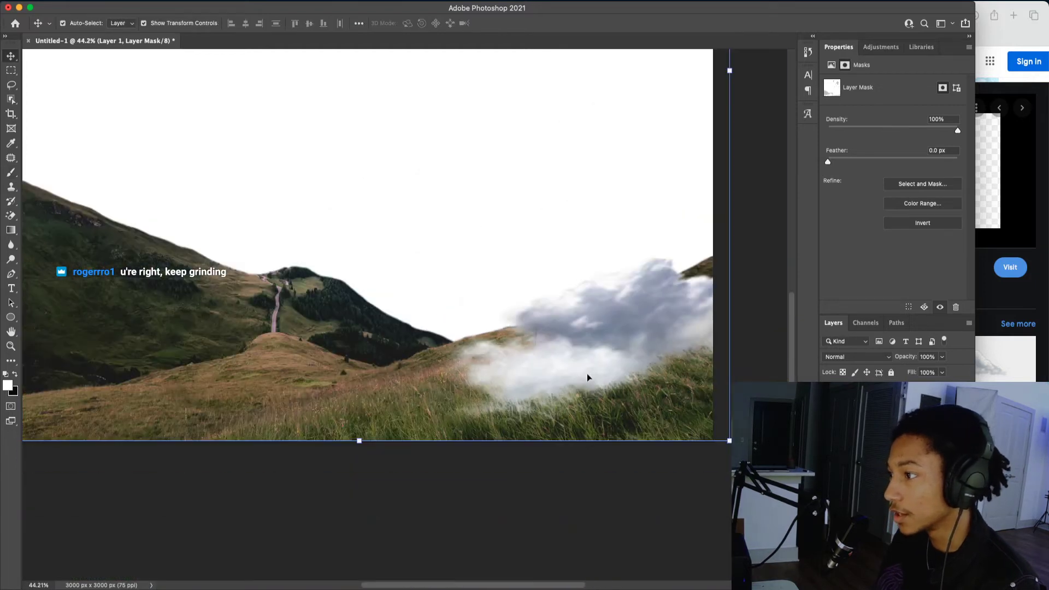
{"action": "scroll", "coordinate": [540, 391], "scroll_direction": "up", "scroll_amount": 3}
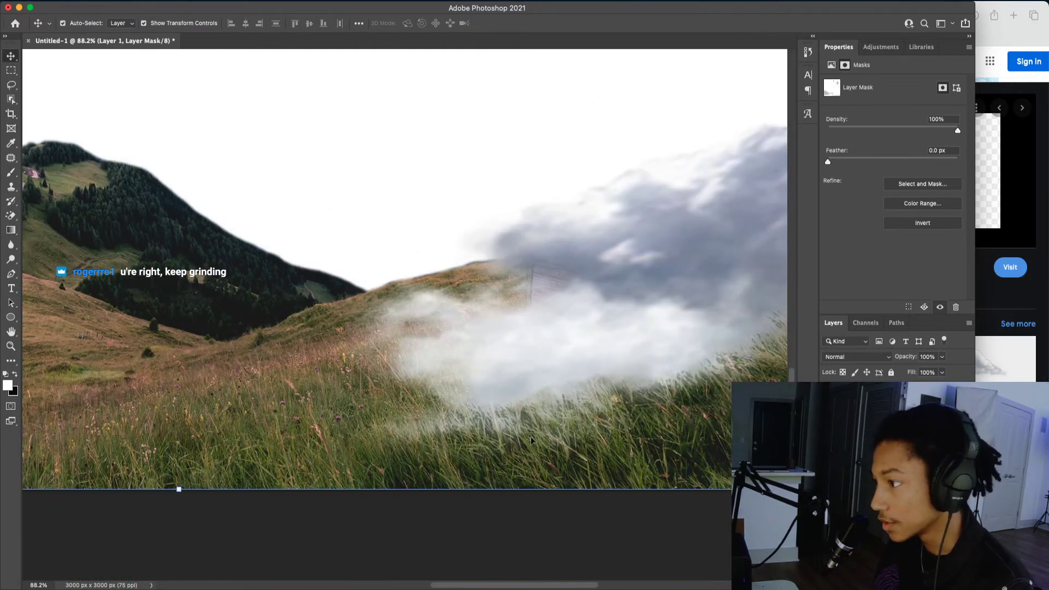
{"action": "key", "text": "b"}
{"action": "key", "text": "bracketright"}
{"action": "key", "text": "bracketright"}
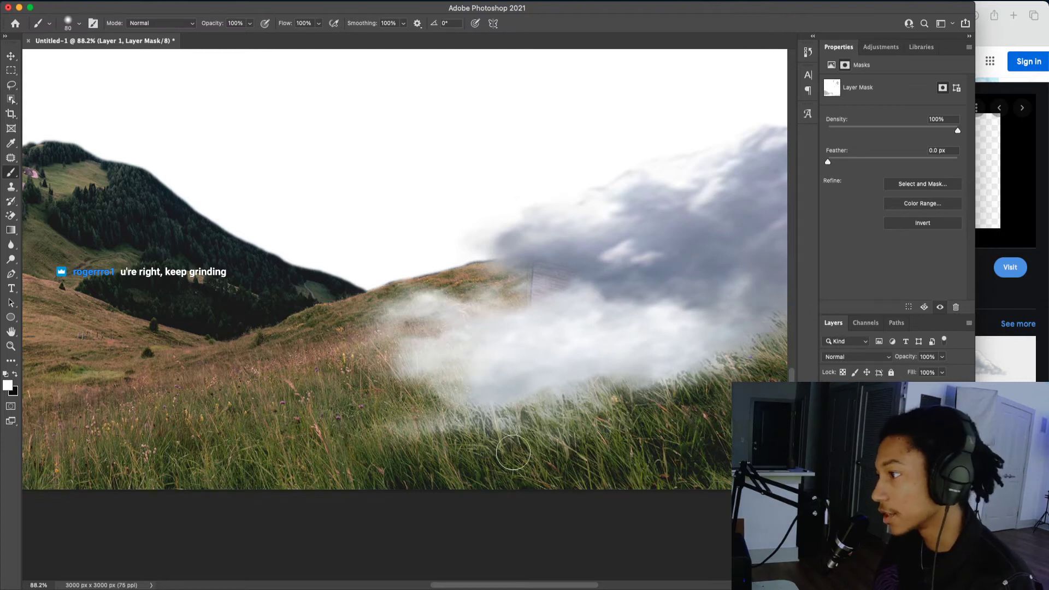
{"action": "key", "text": "x"}
{"action": "mouse_move", "coordinate": [447, 427]}
{"action": "left_mouse_down"}
{"action": "mouse_move", "coordinate": [483, 439]}
{"action": "mouse_move", "coordinate": [463, 434]}
{"action": "mouse_move", "coordinate": [530, 429]}
{"action": "mouse_move", "coordinate": [526, 432]}
{"action": "left_mouse_up"}
- Enlarge the brush to 125 px and mask out the remaining haze over the grass below the cloud's left part
{"action": "key", "text": "bracketright"}
{"action": "key", "text": "bracketright"}
{"action": "key", "text": "bracketright"}
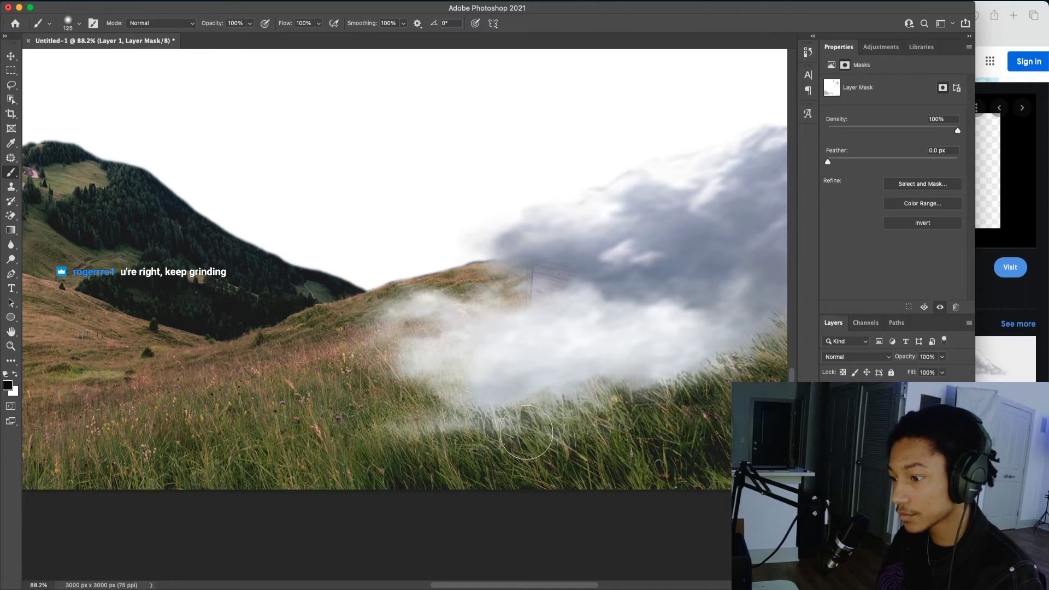
{"action": "left_click_drag", "start_coordinate": [495, 456], "coordinate": [398, 438]}
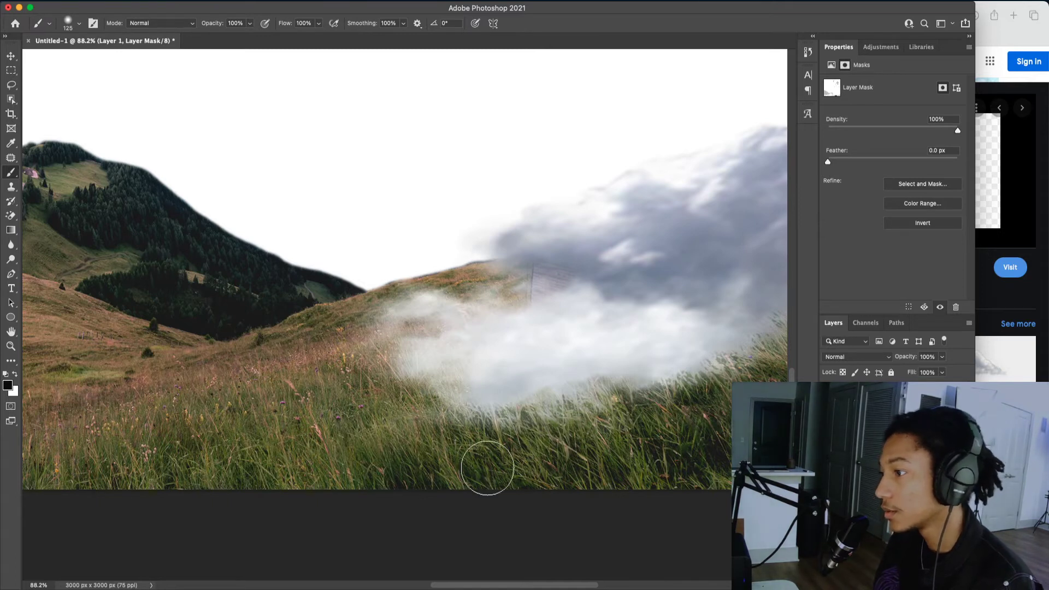
- Try fading the cloud layer's highlights with Blend If, splitting the This Layer white point to 234/255, and restore it to 255
{"action": "scroll", "coordinate": [487, 464], "scroll_direction": "down", "scroll_amount": 3, "text": "alt"}
{"action": "scroll", "coordinate": [516, 458], "scroll_direction": "down", "scroll_amount": 2, "text": "alt"}
{"action": "key", "text": "v"}
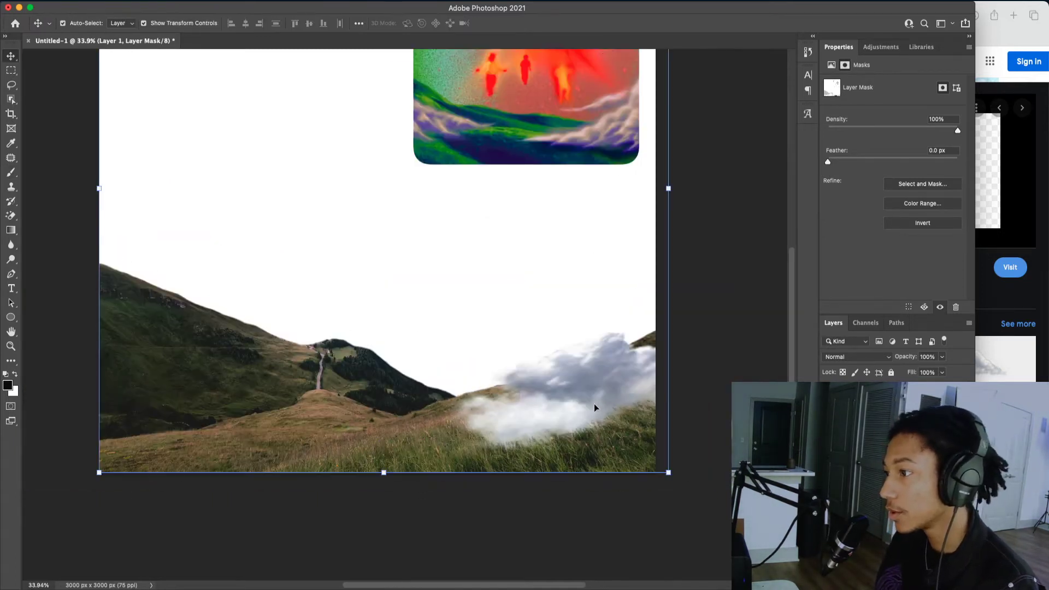
{"action": "scroll", "coordinate": [571, 416], "scroll_direction": "up", "scroll_amount": 2}
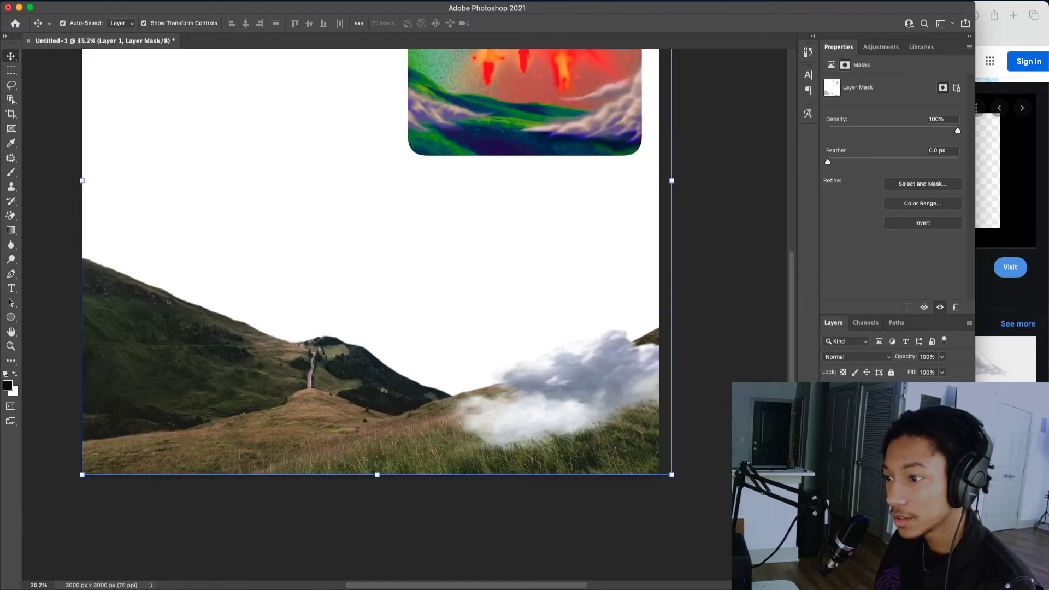
{"action": "double_click", "coordinate": [918, 437]}
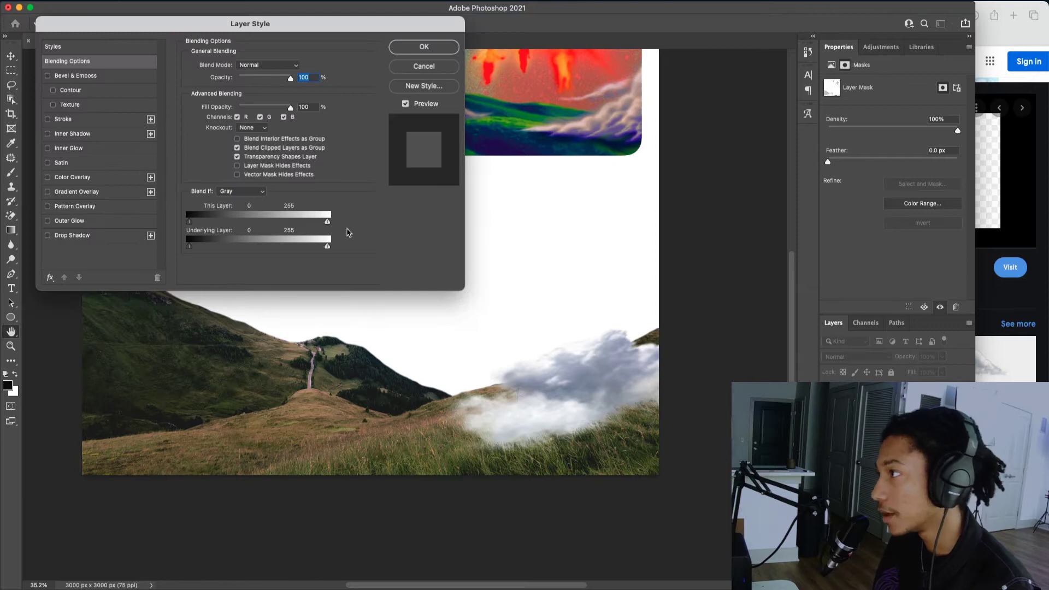
{"action": "left_click_drag", "start_coordinate": [209, 225], "coordinate": [171, 249]}
{"action": "left_click_drag", "start_coordinate": [328, 249], "coordinate": [392, 246]}
{"action": "mouse_move", "coordinate": [197, 247]}
{"action": "left_mouse_down"}
{"action": "mouse_move", "coordinate": [276, 252]}
{"action": "mouse_move", "coordinate": [192, 247]}
{"action": "mouse_move", "coordinate": [241, 229]}
{"action": "mouse_move", "coordinate": [285, 230]}
{"action": "mouse_move", "coordinate": [189, 232]}
{"action": "left_mouse_up"}
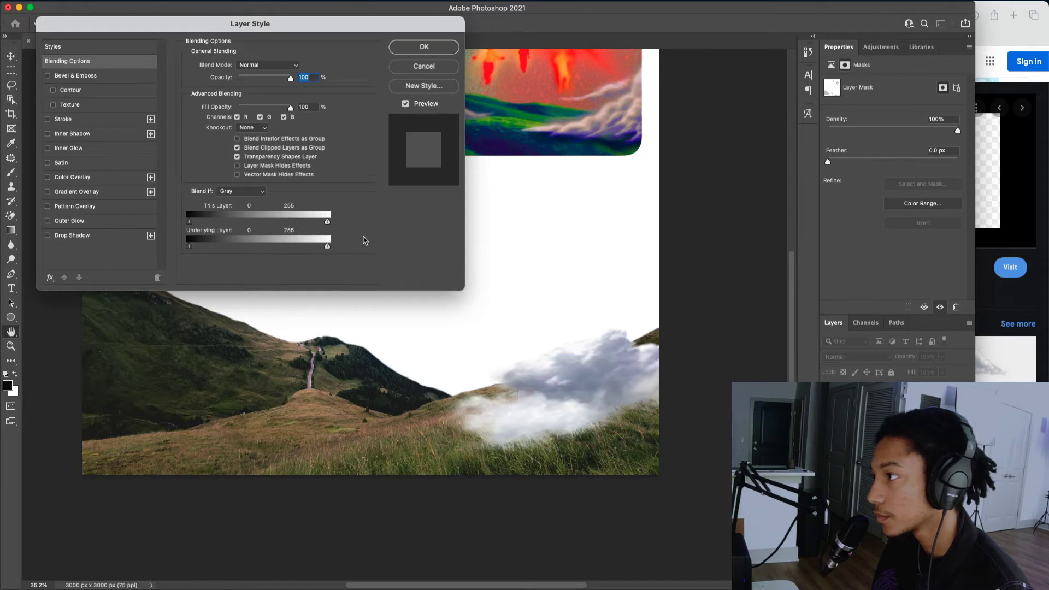
{"action": "mouse_move", "coordinate": [327, 224]}
{"action": "left_mouse_down"}
{"action": "mouse_move", "coordinate": [297, 225]}
{"action": "mouse_move", "coordinate": [337, 227]}
{"action": "mouse_move", "coordinate": [317, 231]}
{"action": "left_mouse_up"}
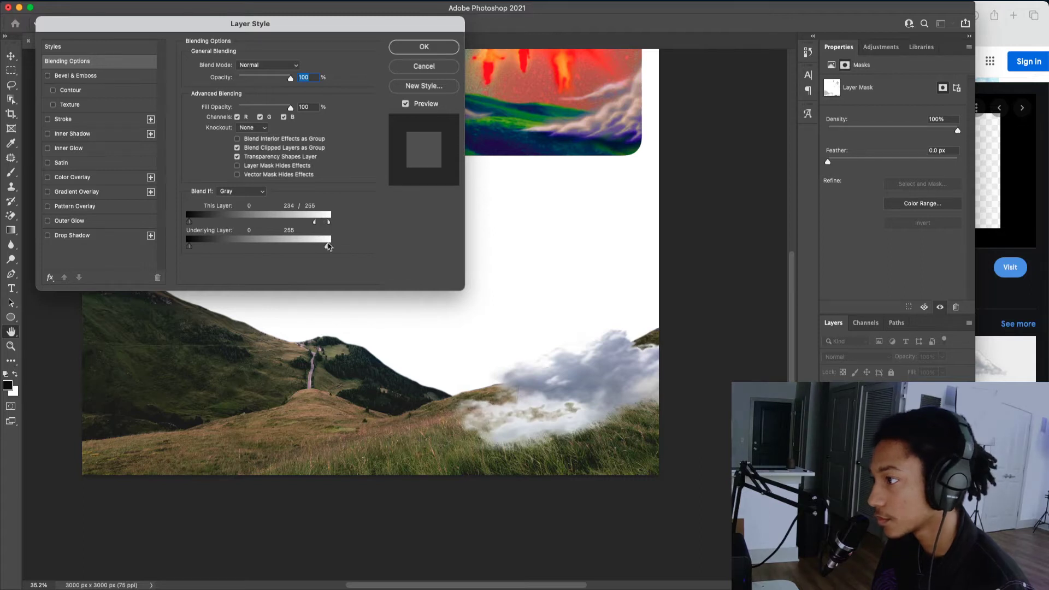
{"action": "scroll", "coordinate": [429, 366], "scroll_direction": "down", "scroll_amount": 3}
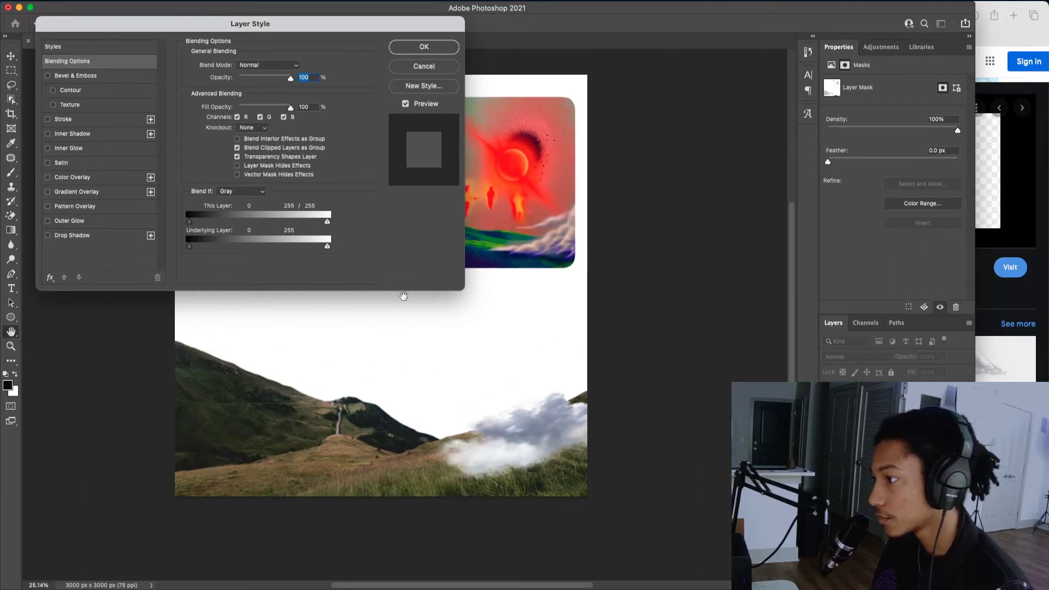
{"action": "left_click_drag", "start_coordinate": [326, 222], "coordinate": [328, 247]}
- Try splitting the cloud layer's Underlying Layer black point to 0/87 in Blend If and discard the layer style changes
{"action": "left_click_drag", "start_coordinate": [190, 247], "coordinate": [236, 252]}
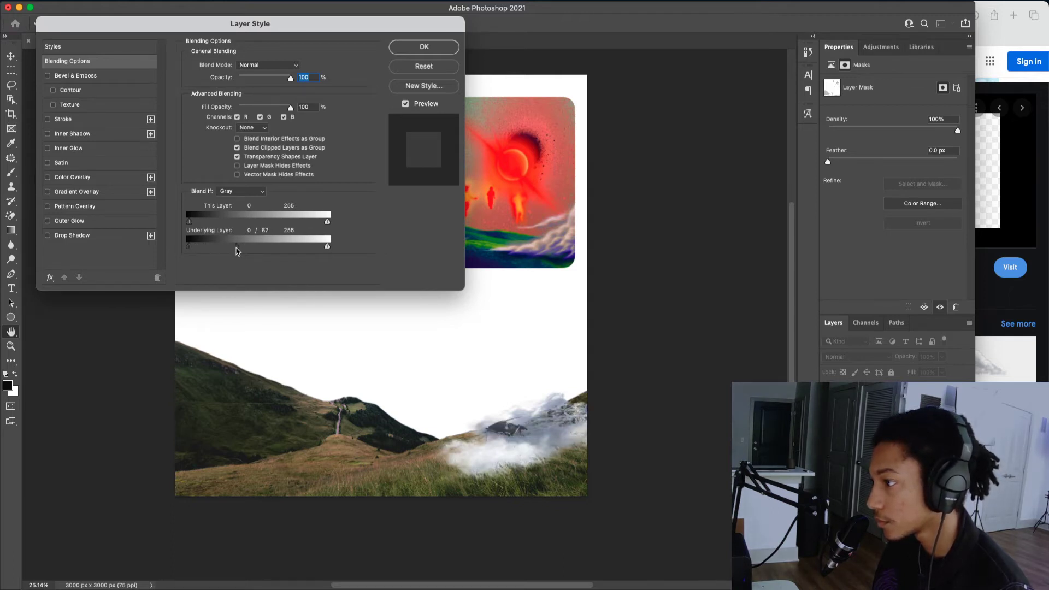
{"action": "scroll", "coordinate": [526, 478], "scroll_direction": "up", "scroll_amount": 5}
{"action": "scroll", "coordinate": [524, 471], "scroll_direction": "up", "scroll_amount": 3}
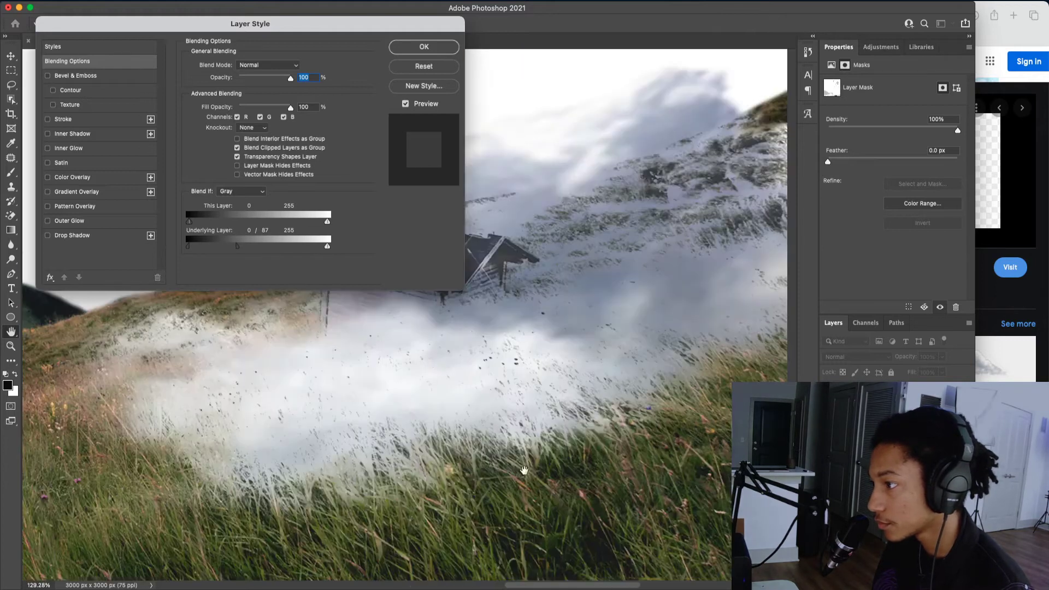
{"action": "scroll", "coordinate": [466, 375], "scroll_direction": "down", "scroll_amount": 5}
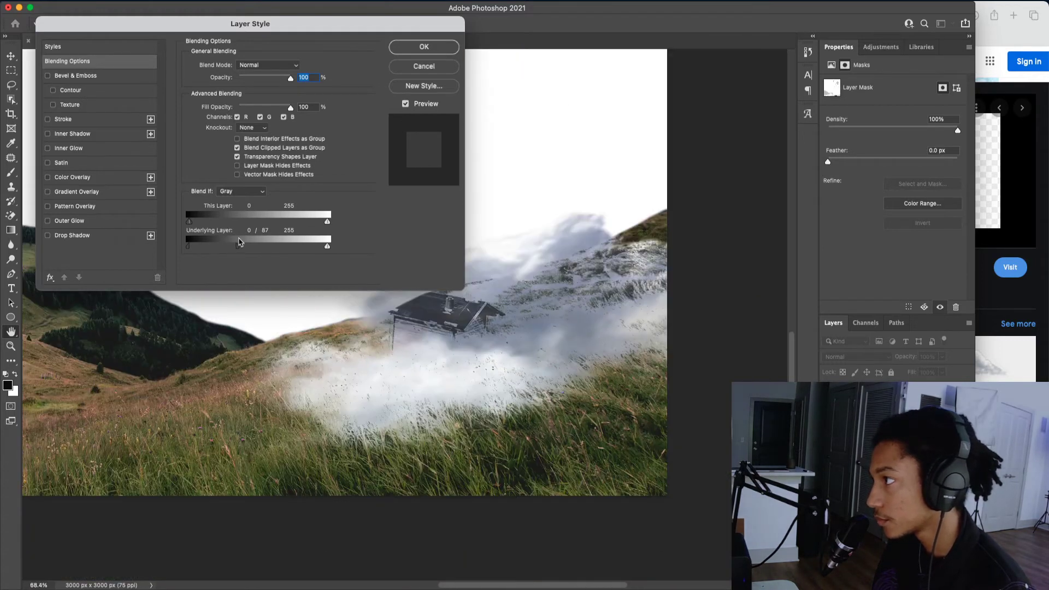
{"action": "left_click_drag", "start_coordinate": [236, 245], "coordinate": [156, 238]}
{"action": "left_click", "coordinate": [416, 65]}
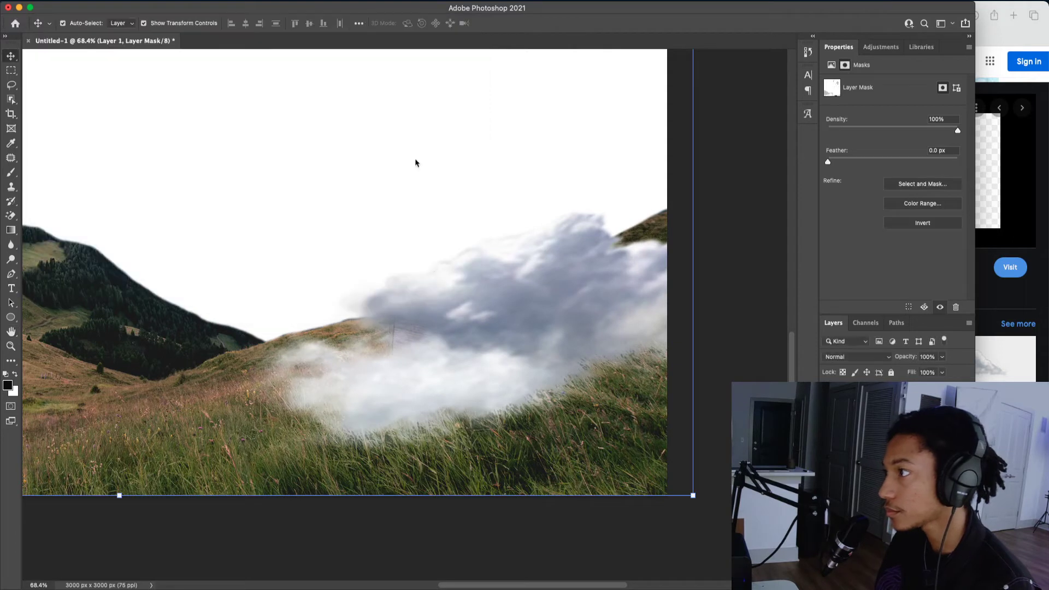
- Select the masked cloud layer on the right hillside and convert it to a Smart Object
{"action": "scroll", "coordinate": [431, 271], "scroll_direction": "down", "scroll_amount": 6}
{"action": "scroll", "coordinate": [431, 273], "scroll_direction": "up", "scroll_amount": 5}
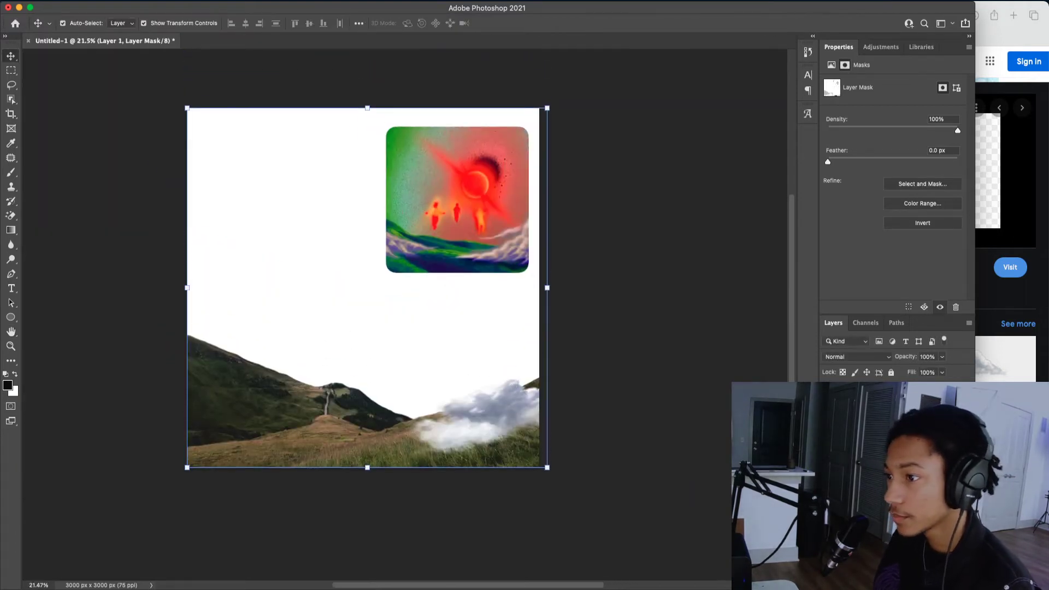
{"action": "left_click", "coordinate": [475, 426]}
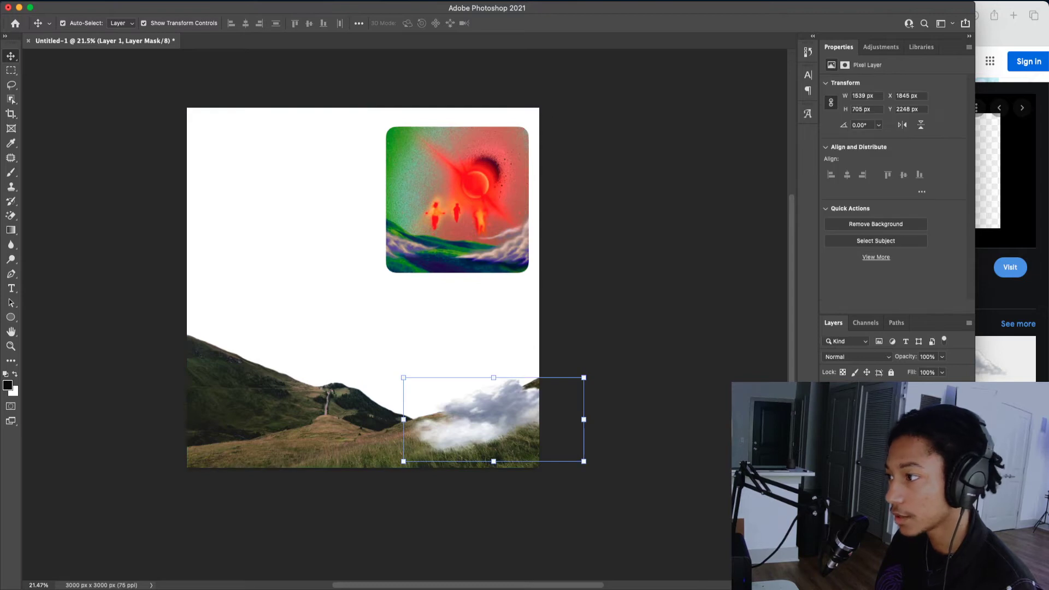
{"action": "right_click", "coordinate": [923, 404]}
{"action": "left_click", "coordinate": [862, 206]}
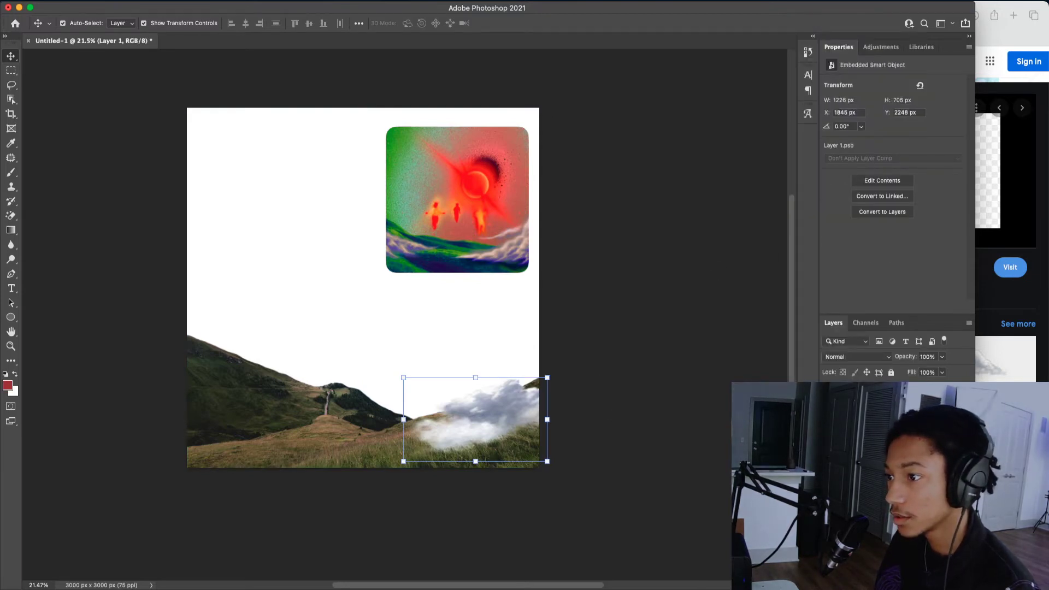
- Duplicate the cloud Smart Object and place the copy over the left hillside, keeping its height in the picture
{"action": "left_click_drag", "start_coordinate": [494, 408], "coordinate": [224, 420]}
{"action": "right_click", "coordinate": [224, 419]}
{"action": "left_click", "coordinate": [230, 379]}
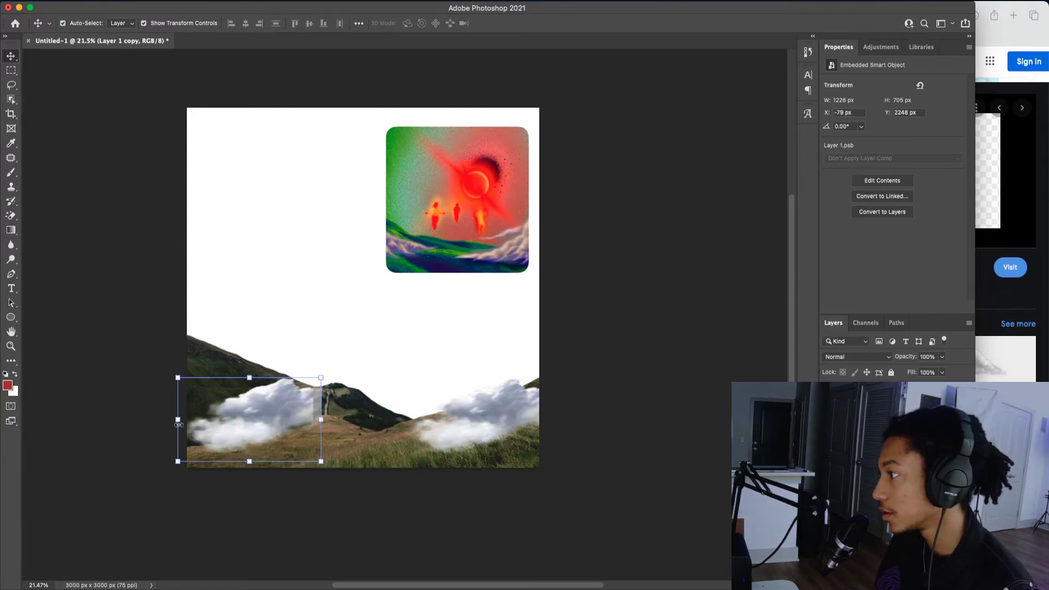
{"action": "left_click_drag", "start_coordinate": [178, 420], "coordinate": [509, 420]}
{"action": "key", "text": "super+z"}
{"action": "left_click_drag", "start_coordinate": [178, 420], "coordinate": [483, 420]}
{"action": "left_click_drag", "start_coordinate": [413, 417], "coordinate": [324, 411]}
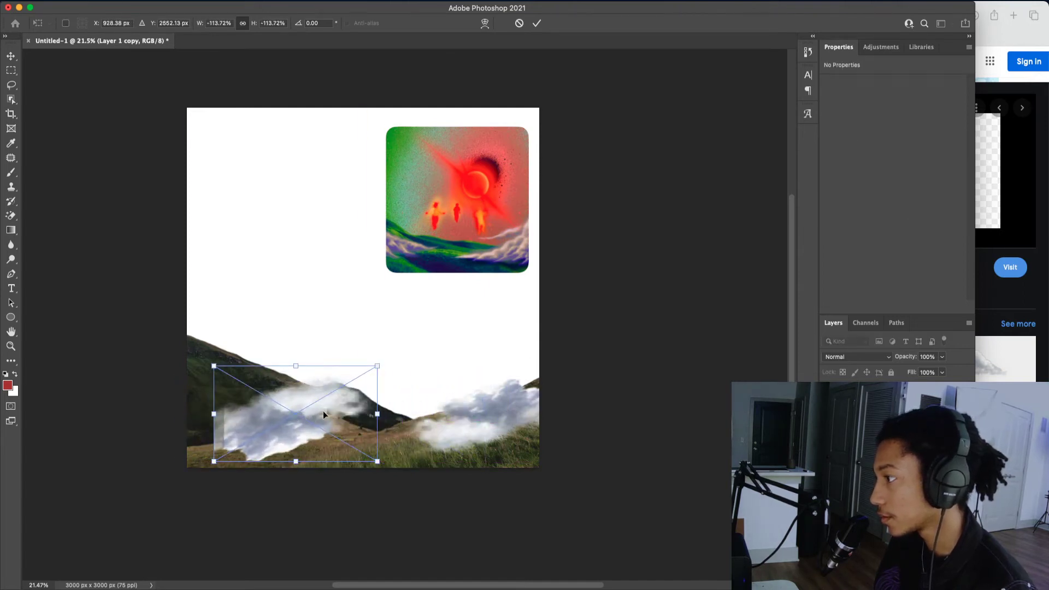
{"action": "key", "text": "super+z"}
{"action": "left_click_drag", "start_coordinate": [404, 426], "coordinate": [333, 420]}
{"action": "key", "text": "super+z"}
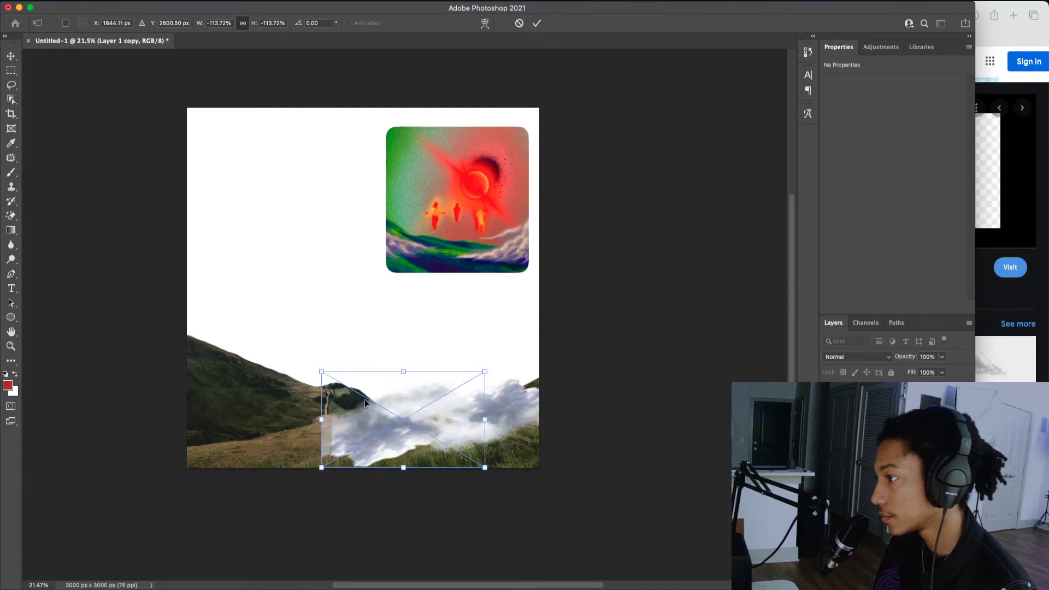
{"action": "key", "text": "super+z"}
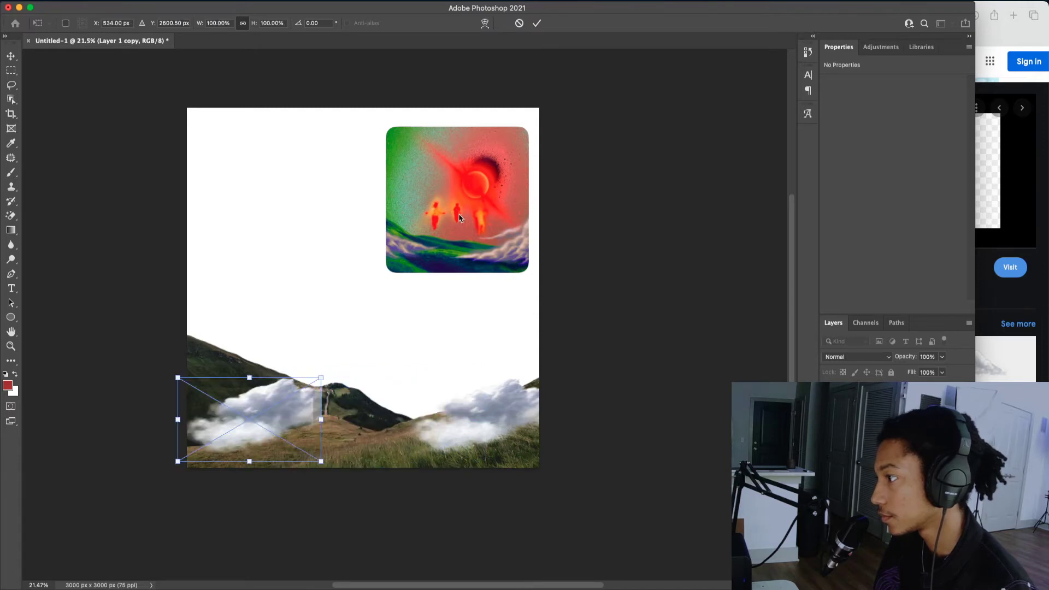
- Transform the cloud copy: flip it horizontally, enlarge it to about 131%, rotate it to about 162° and fit it against the canvas's left edge
{"action": "right_click", "coordinate": [247, 434]}
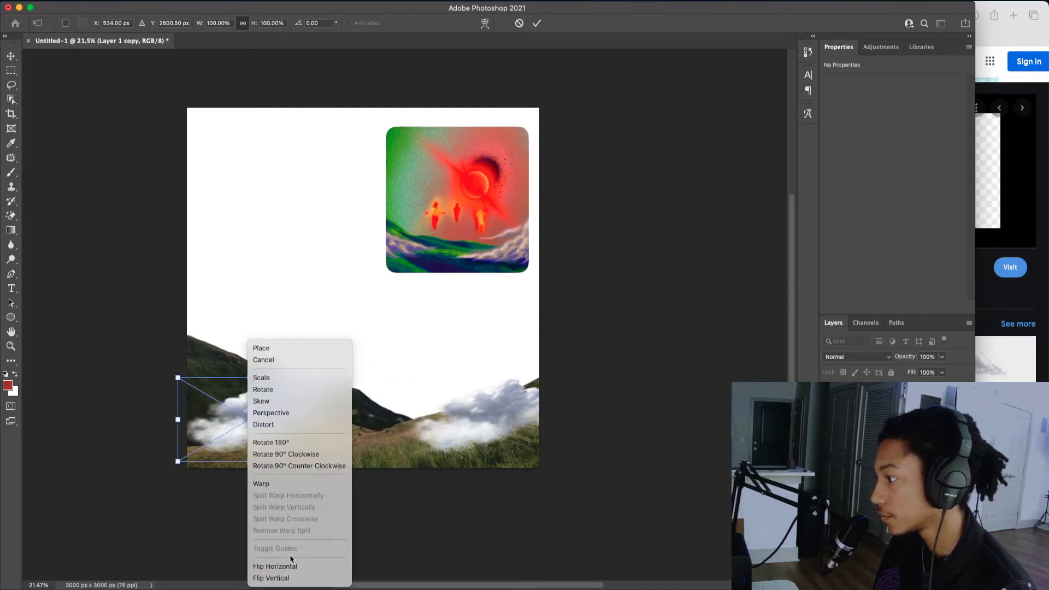
{"action": "left_click", "coordinate": [290, 566]}
{"action": "left_click_drag", "start_coordinate": [286, 419], "coordinate": [246, 418]}
{"action": "left_click_drag", "start_coordinate": [302, 373], "coordinate": [206, 463]}
{"action": "left_click_drag", "start_coordinate": [286, 414], "coordinate": [324, 393]}
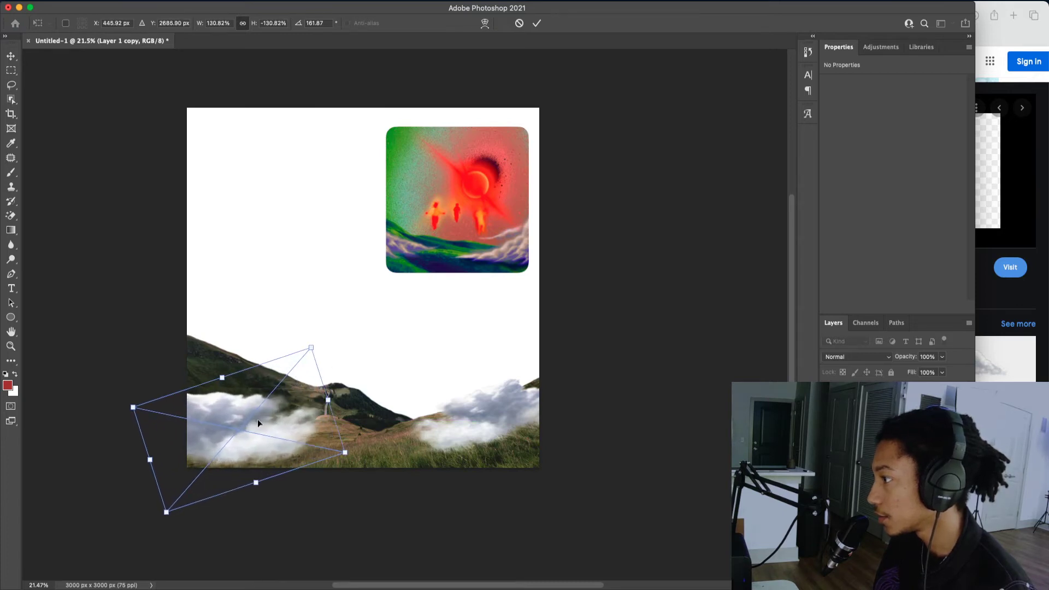
{"action": "double_click", "coordinate": [257, 420]}
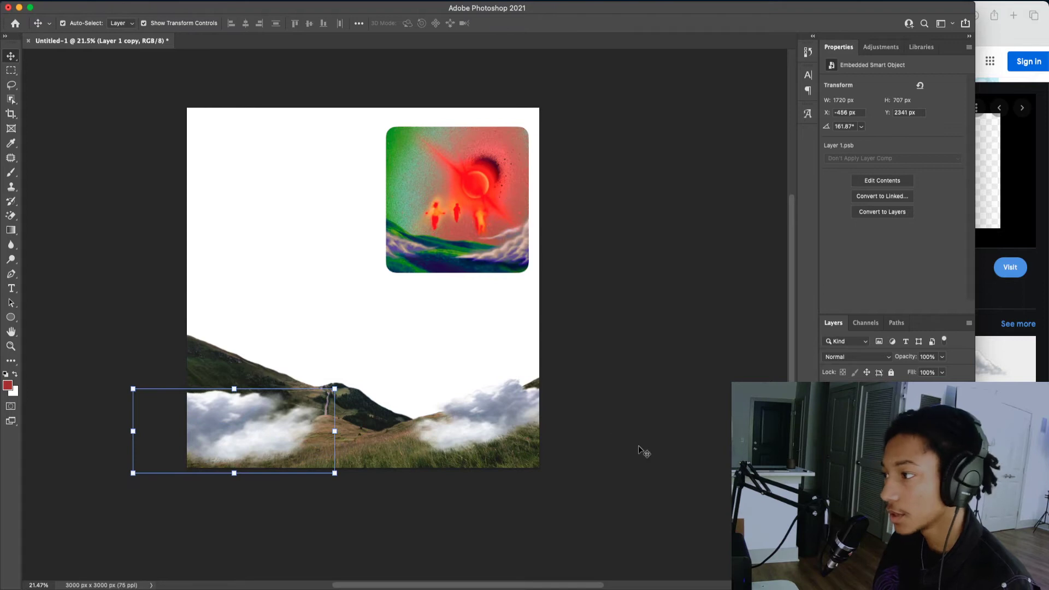
- Select the original cloud on the right hillside and lower its layer opacity to 90%
{"action": "left_click", "coordinate": [497, 400]}
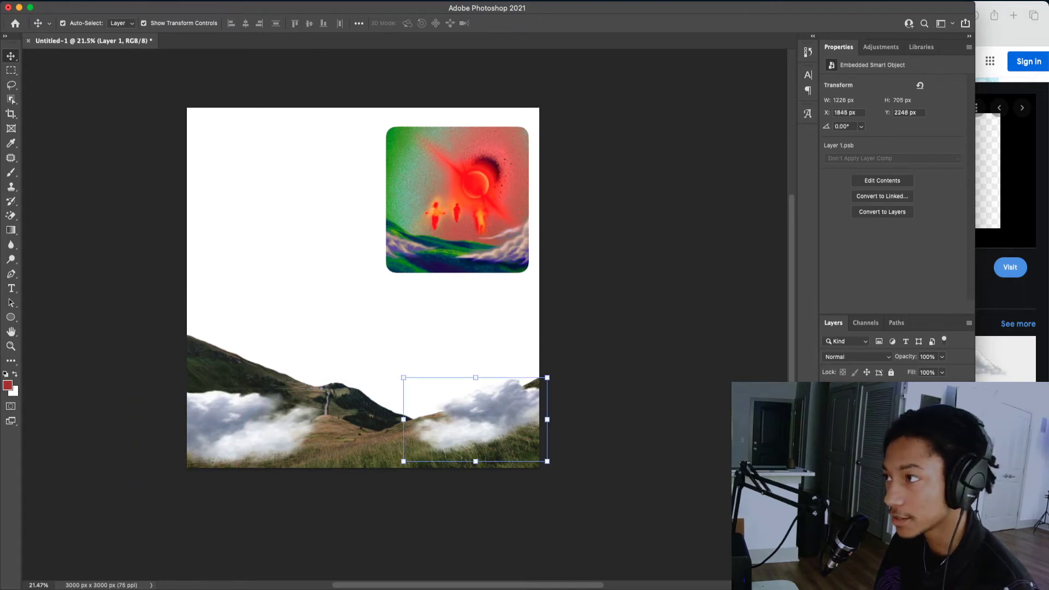
{"action": "left_click", "coordinate": [942, 356]}
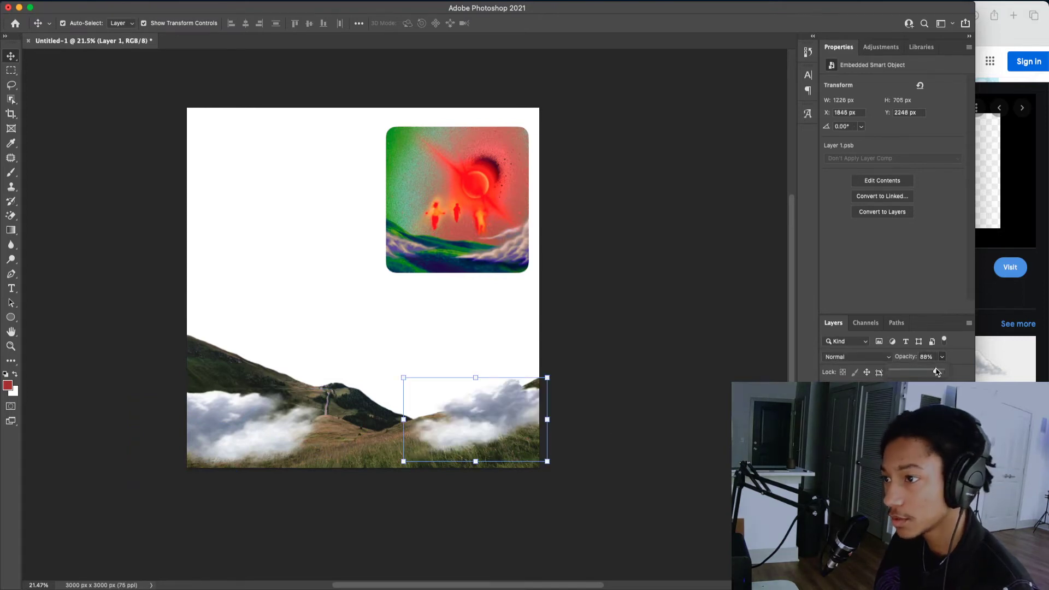
{"action": "left_click_drag", "start_coordinate": [937, 372], "coordinate": [936, 372]}
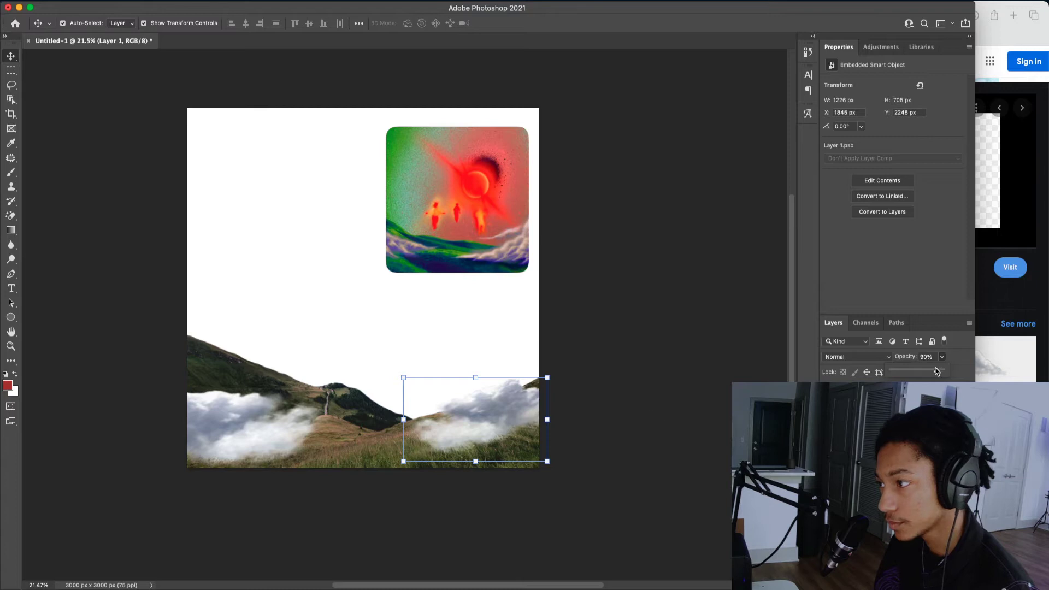
- Soften the right cloud with a Gaussian Blur of about 3 px radius
{"action": "scroll", "coordinate": [509, 407], "scroll_direction": "up", "scroll_amount": 5}
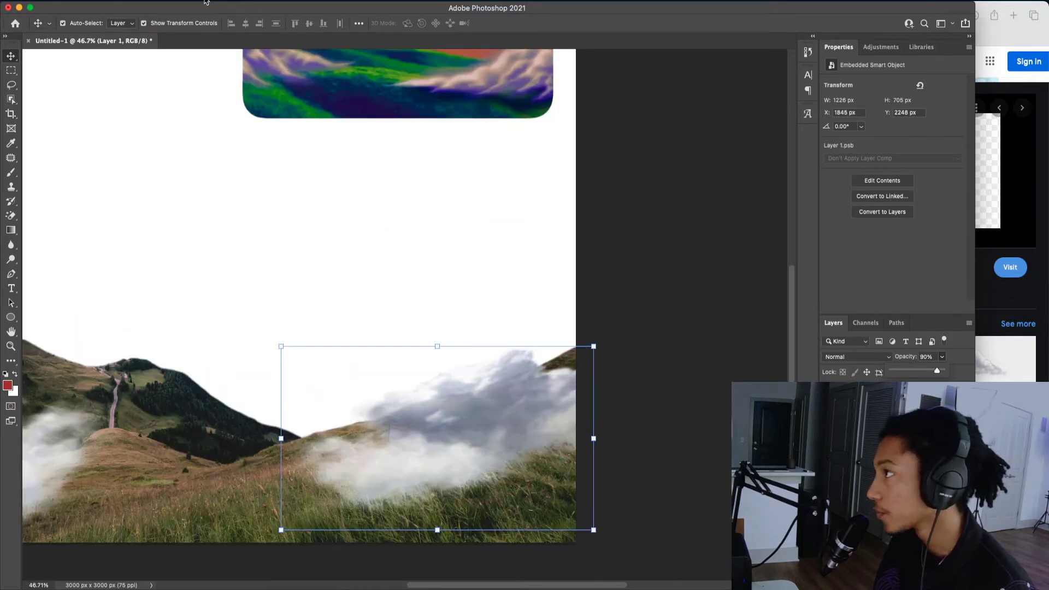
{"action": "left_click", "coordinate": [243, 0]}
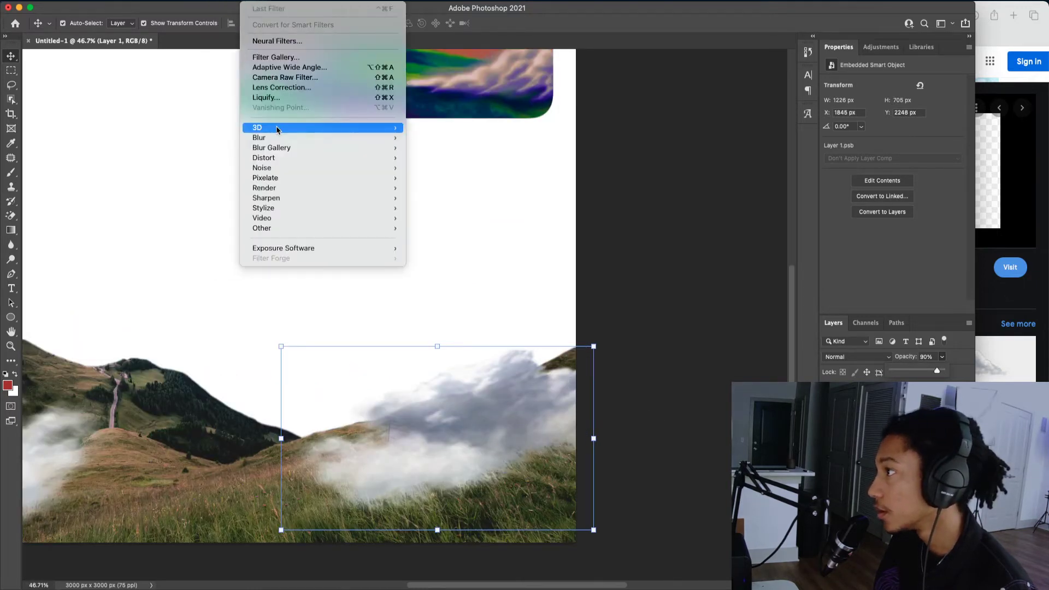
{"action": "mouse_move", "coordinate": [278, 138]}
{"action": "left_click", "coordinate": [434, 178]}
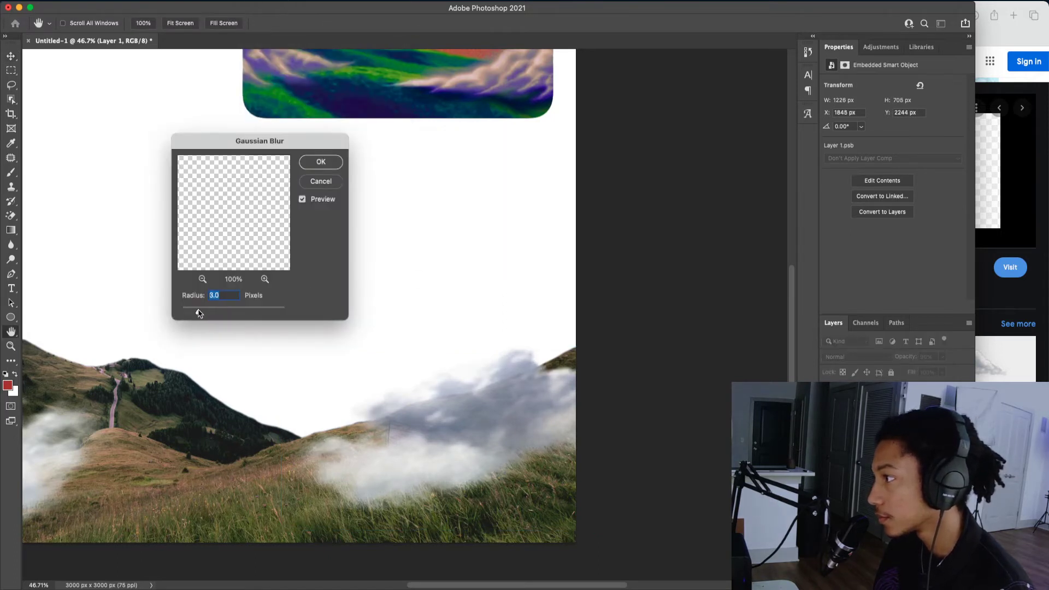
{"action": "left_click", "coordinate": [320, 162]}
{"action": "key", "text": "v"}
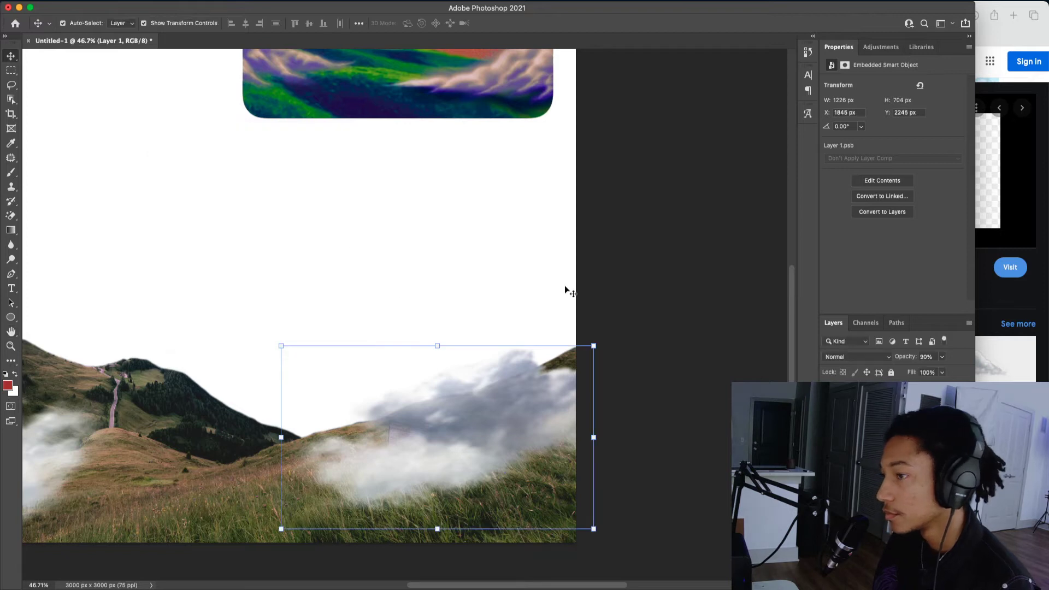
- Hide the right cloud layer and rasterize the hillside photo layer so its pixels can be edited
{"action": "key", "text": "Delete"}
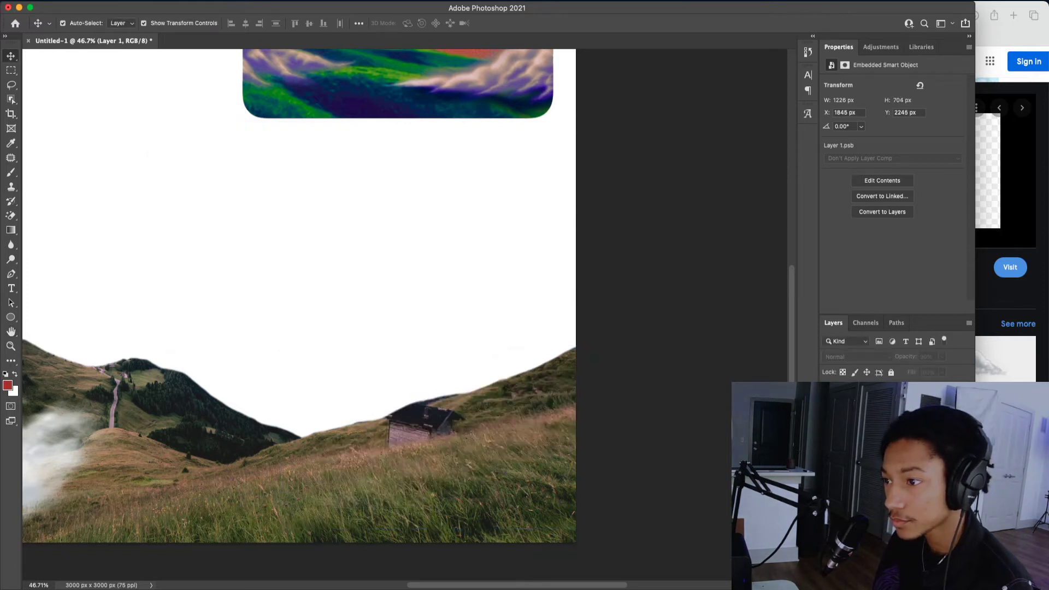
{"action": "left_click", "coordinate": [879, 463]}
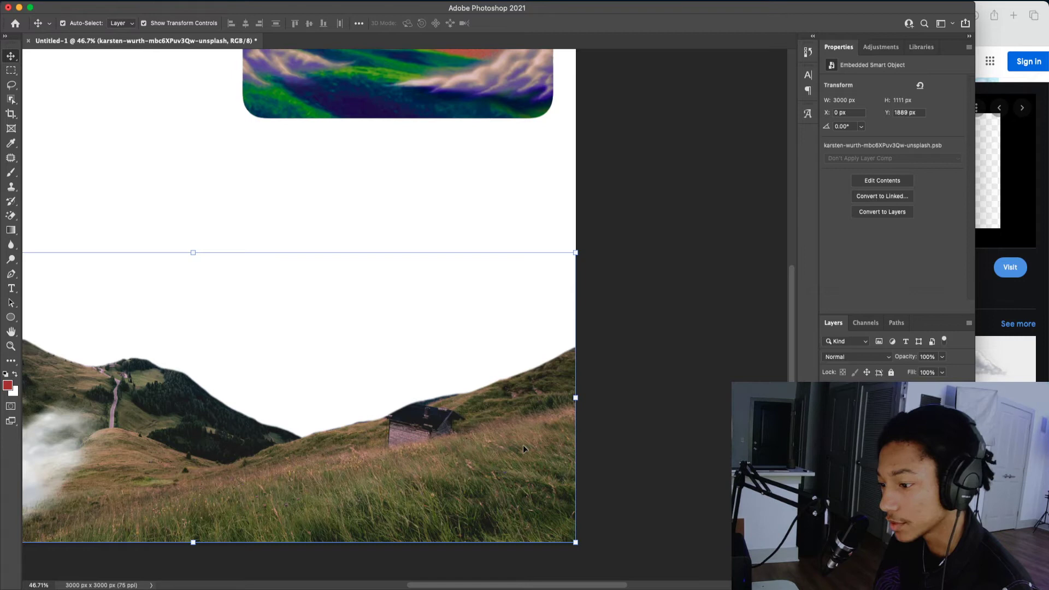
{"action": "key", "text": "b"}
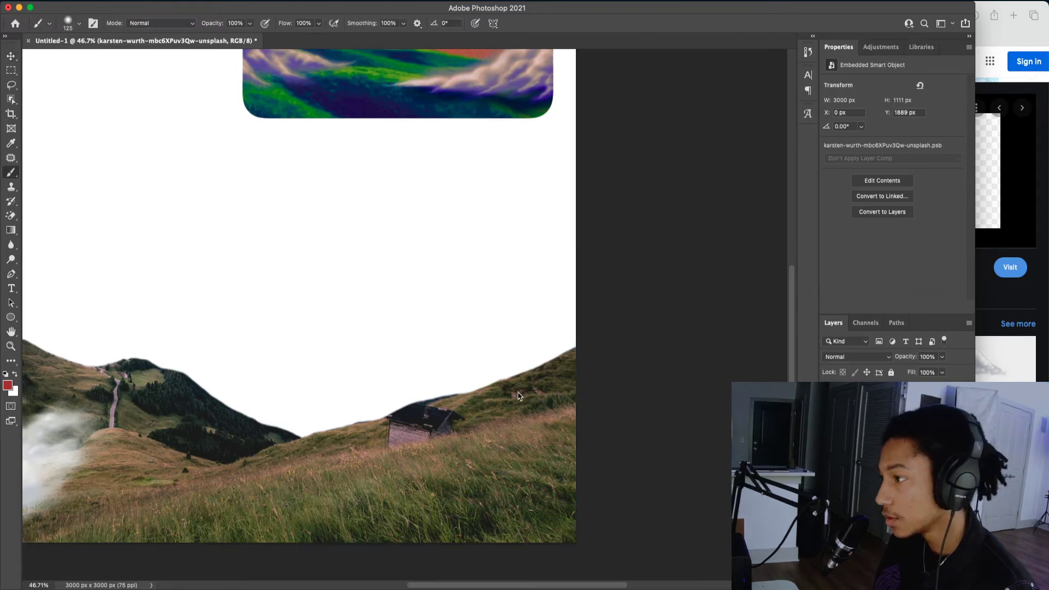
{"action": "left_click", "coordinate": [520, 396]}
{"action": "left_click", "coordinate": [569, 233]}
- Lasso the wooden hut on the right hillside, remove it with Content-Aware Fill output to a new layer, and deselect
{"action": "key", "text": "l"}
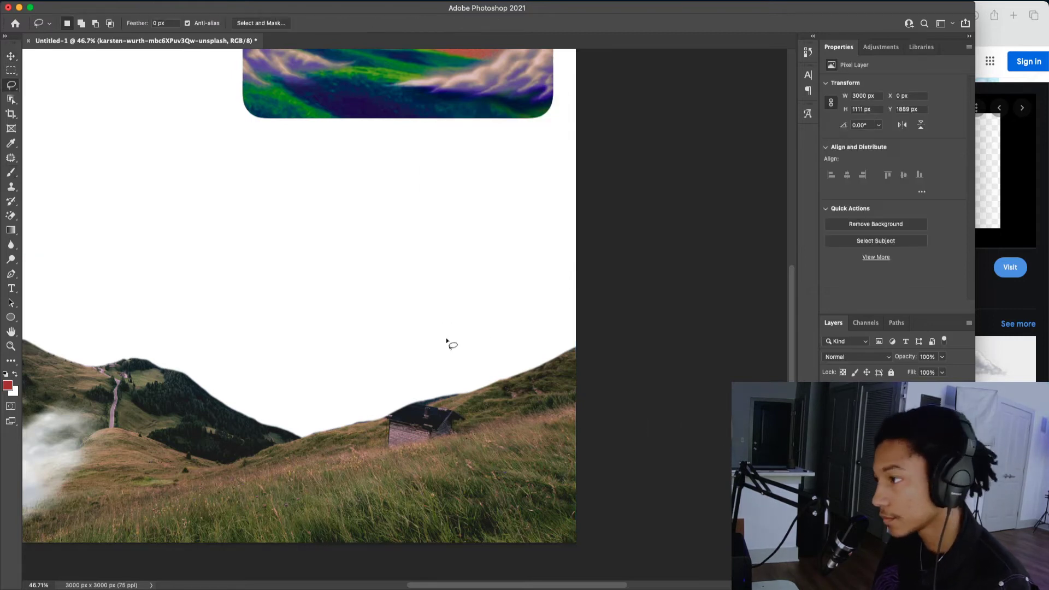
{"action": "mouse_move", "coordinate": [406, 459]}
{"action": "left_mouse_down"}
{"action": "mouse_move", "coordinate": [464, 439]}
{"action": "mouse_move", "coordinate": [476, 419]}
{"action": "mouse_move", "coordinate": [460, 399]}
{"action": "mouse_move", "coordinate": [420, 400]}
{"action": "mouse_move", "coordinate": [381, 418]}
{"action": "mouse_move", "coordinate": [403, 459]}
{"action": "left_mouse_up"}
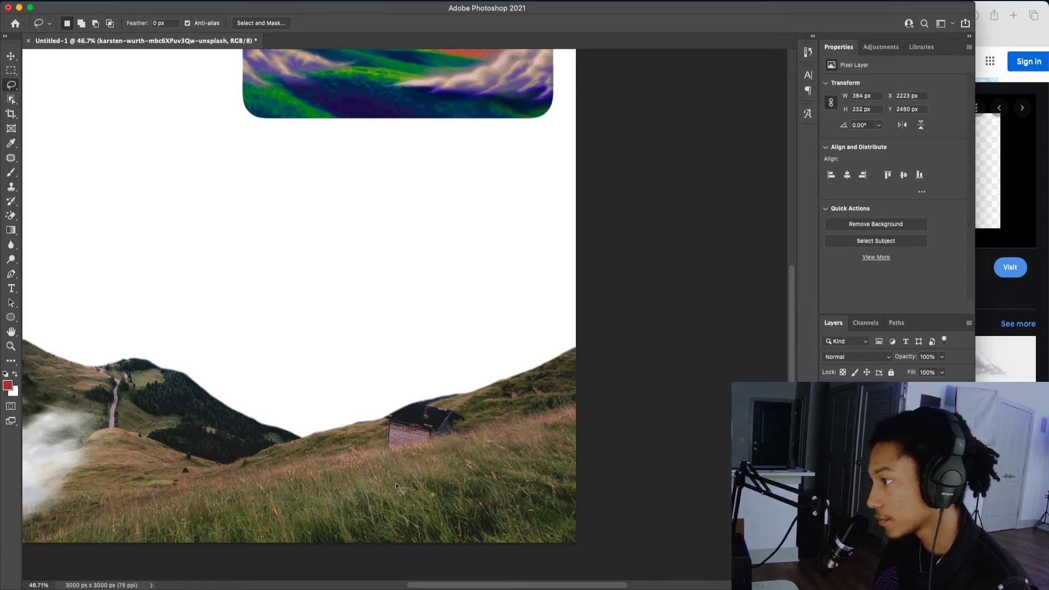
{"action": "left_click", "coordinate": [126, 3]}
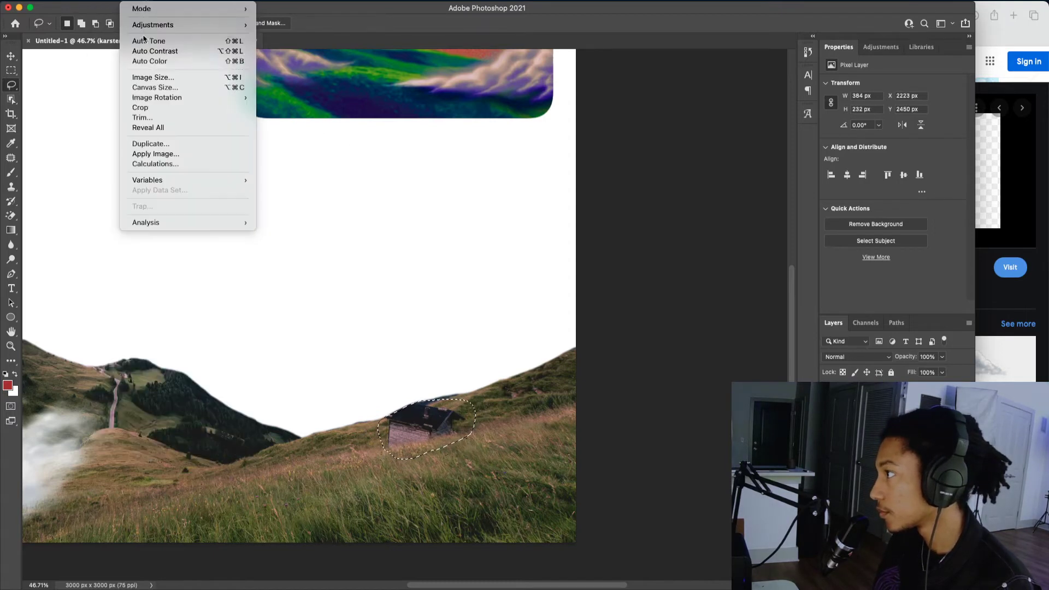
{"action": "left_click", "coordinate": [152, 185]}
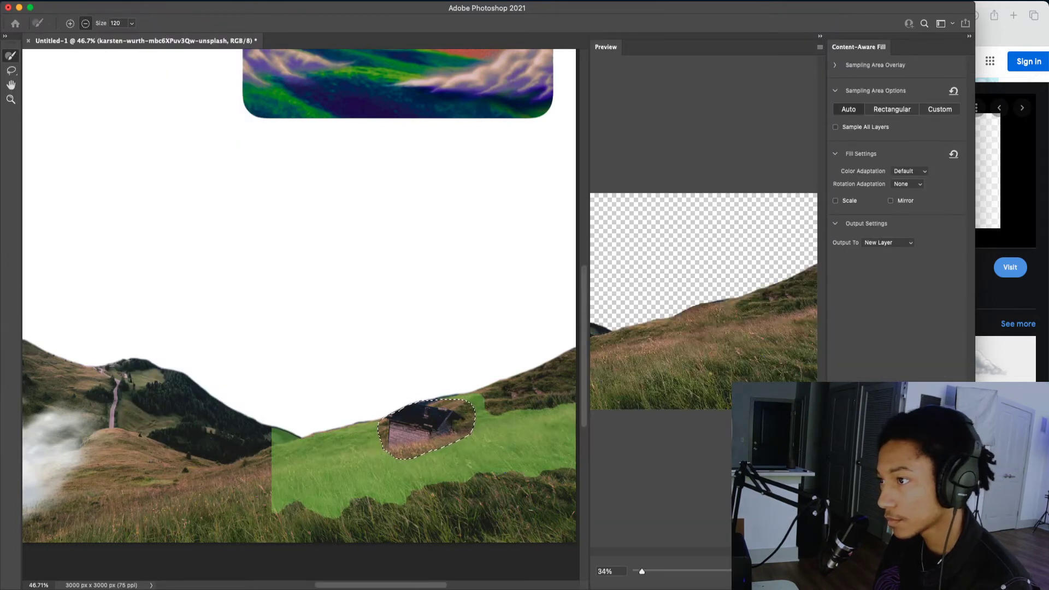
{"action": "key", "text": "Return"}
{"action": "key", "text": "super+d"}
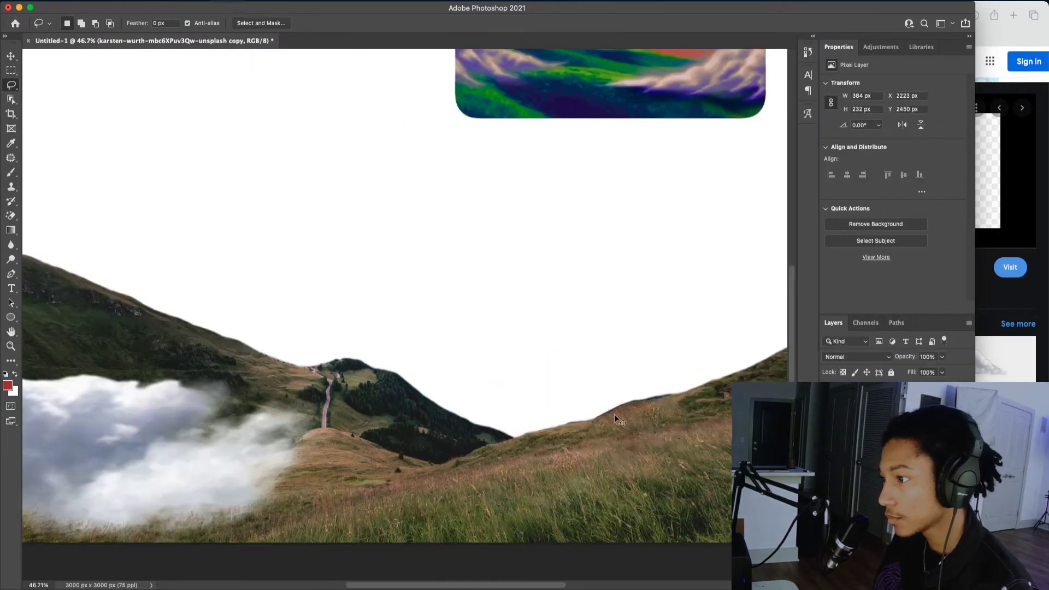
- Merge the Content-Aware Fill patch on the right slope with the hillside photo layer
{"action": "scroll", "coordinate": [656, 402], "scroll_direction": "up", "scroll_amount": 3}
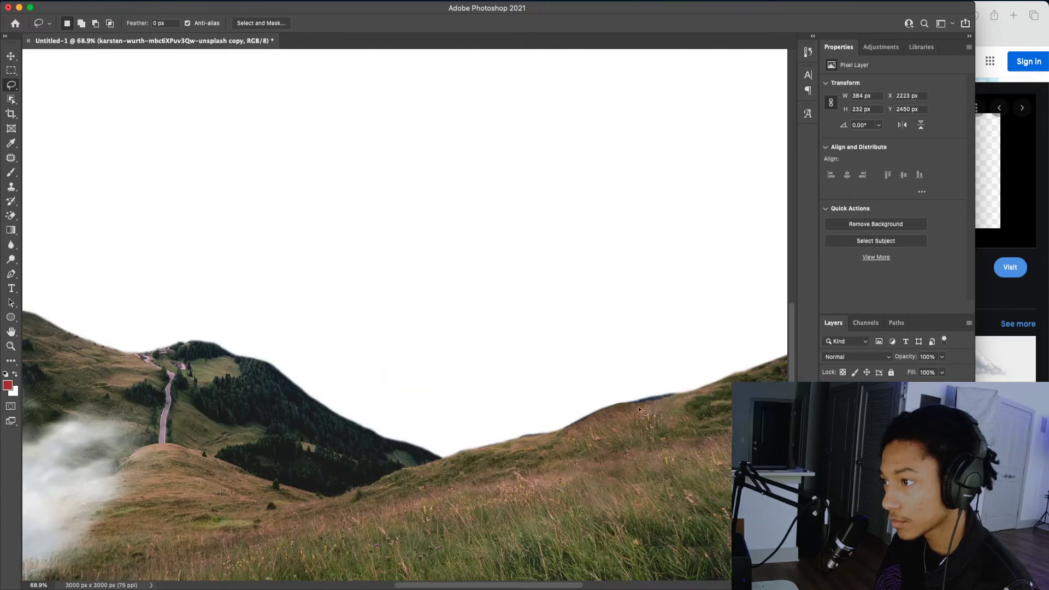
{"action": "key", "text": "v"}
{"action": "mouse_move", "coordinate": [617, 408]}
{"action": "left_mouse_down"}
{"action": "mouse_move", "coordinate": [638, 424]}
{"action": "mouse_move", "coordinate": [677, 427]}
{"action": "left_mouse_up"}
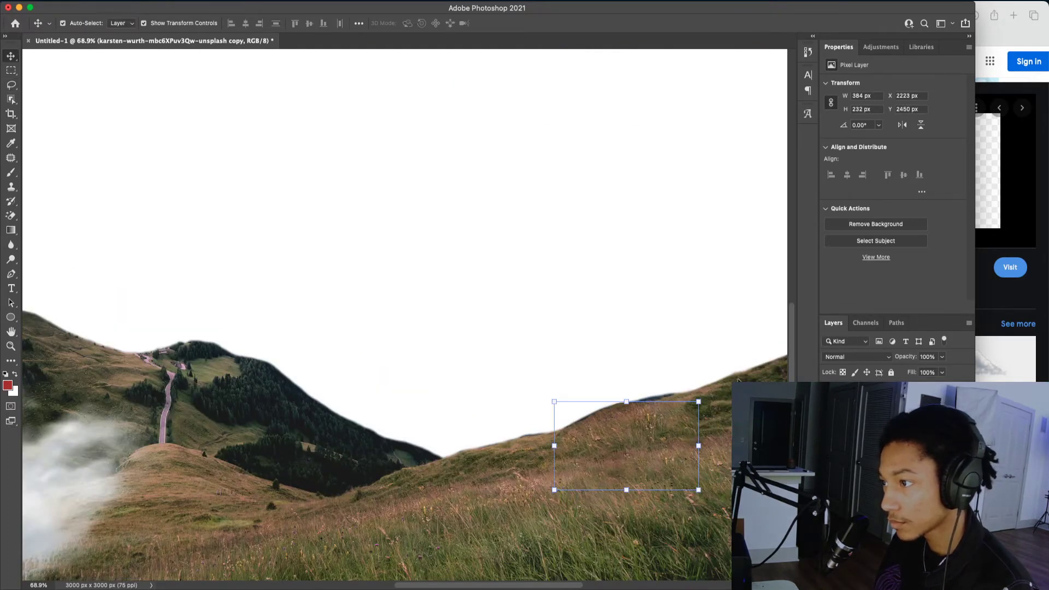
{"action": "left_click", "coordinate": [876, 415], "text": "shift"}
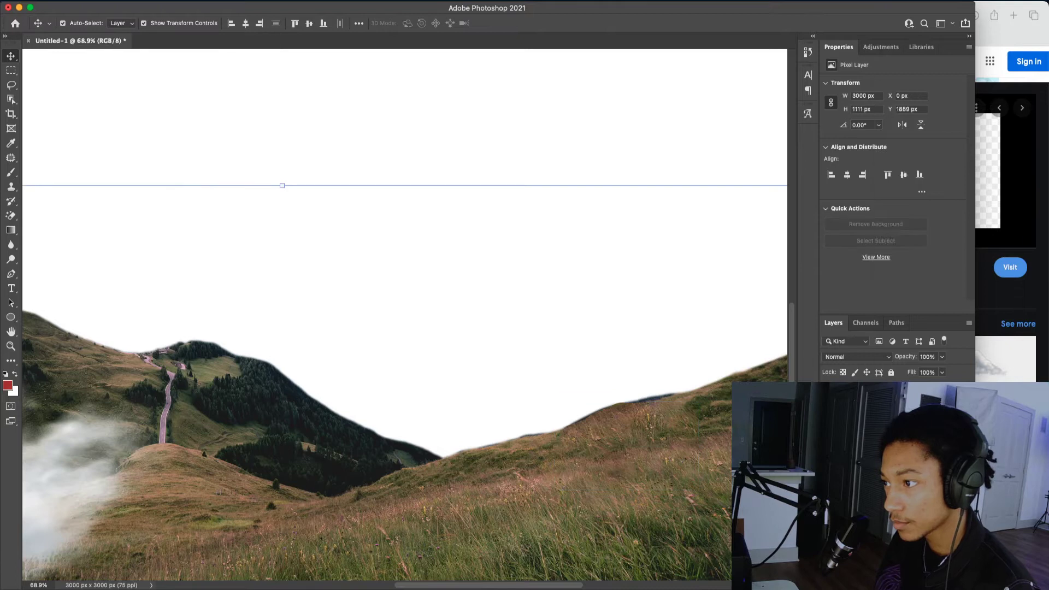
{"action": "right_click", "coordinate": [877, 415]}
{"action": "left_click", "coordinate": [900, 414]}
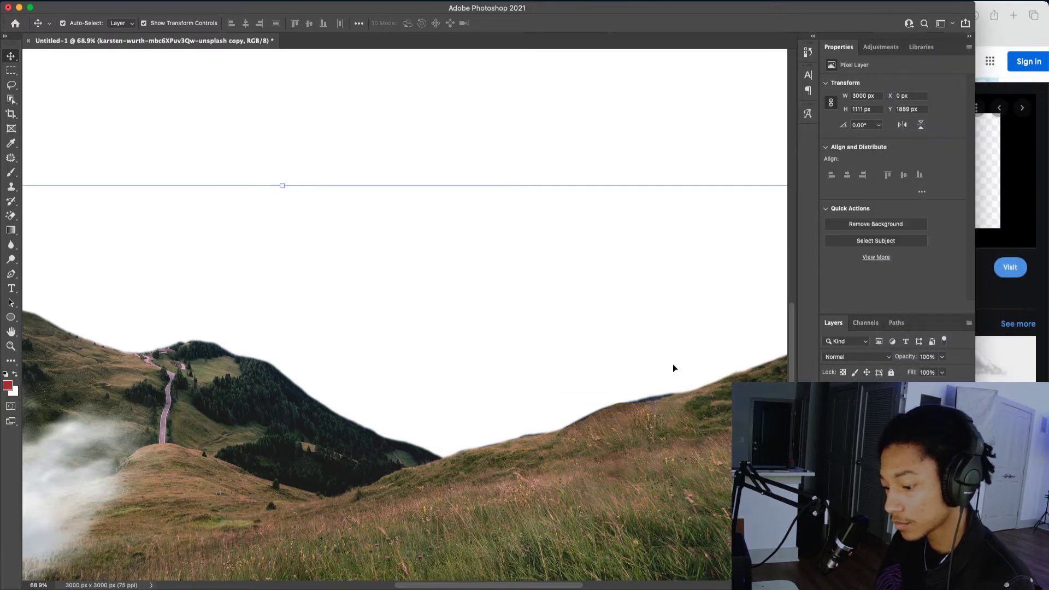
- Lasso the dark leftover strip along the right ridge line, erase it with a 50 px eraser, and deselect
{"action": "key", "text": "l"}
{"action": "left_click_drag", "start_coordinate": [688, 392], "coordinate": [670, 399]}
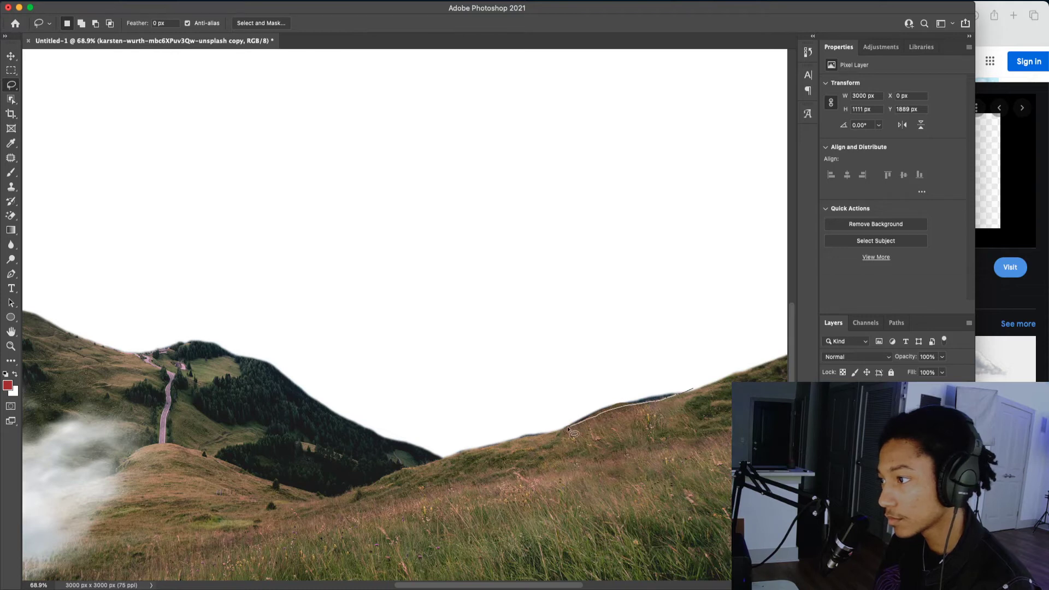
{"action": "mouse_move", "coordinate": [551, 430]}
{"action": "left_mouse_down"}
{"action": "mouse_move", "coordinate": [571, 378]}
{"action": "mouse_move", "coordinate": [652, 339]}
{"action": "left_mouse_up"}
{"action": "key", "text": "shift+e"}
{"action": "key", "text": "shift+e"}
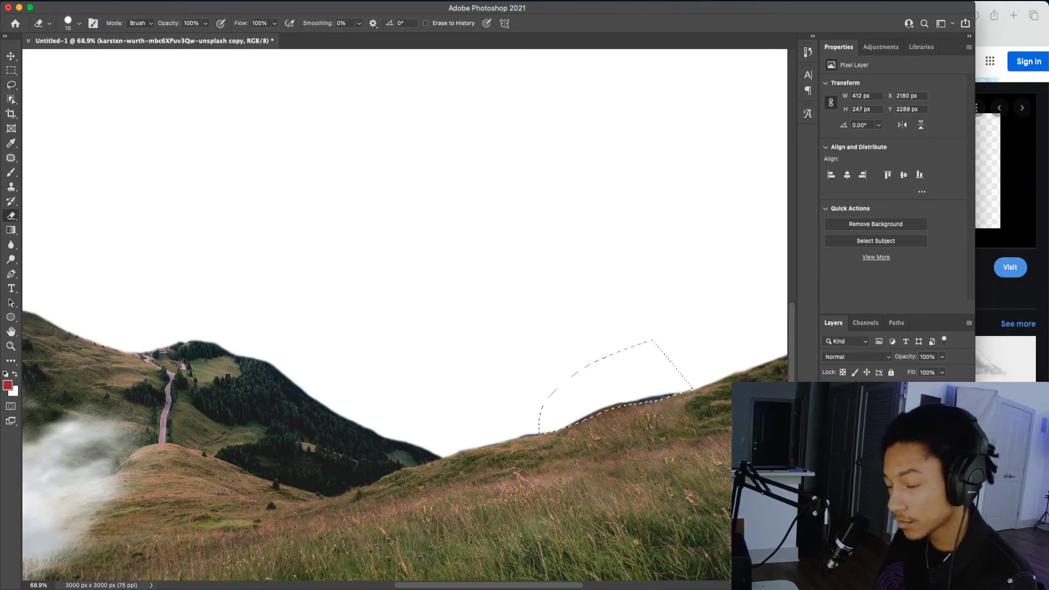
{"action": "key", "text": "bracketright"}
{"action": "key", "text": "bracketright"}
{"action": "mouse_move", "coordinate": [677, 388]}
{"action": "left_mouse_down"}
{"action": "mouse_move", "coordinate": [616, 400]}
{"action": "mouse_move", "coordinate": [552, 435]}
{"action": "left_mouse_up"}
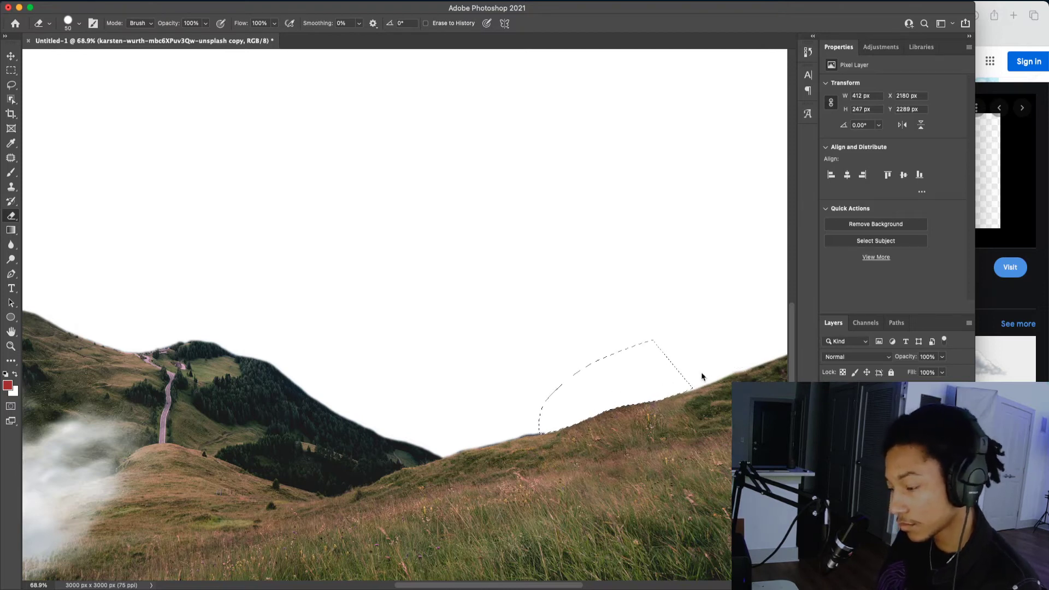
{"action": "key", "text": "ctrl+d"}
- Make the right cloud layer visible again, leaving the left cloud in place and no layer selected
{"action": "key", "text": "v"}
{"action": "scroll", "coordinate": [666, 377], "scroll_direction": "down", "scroll_amount": 10}
{"action": "scroll", "coordinate": [634, 370], "scroll_direction": "up", "scroll_amount": 4}
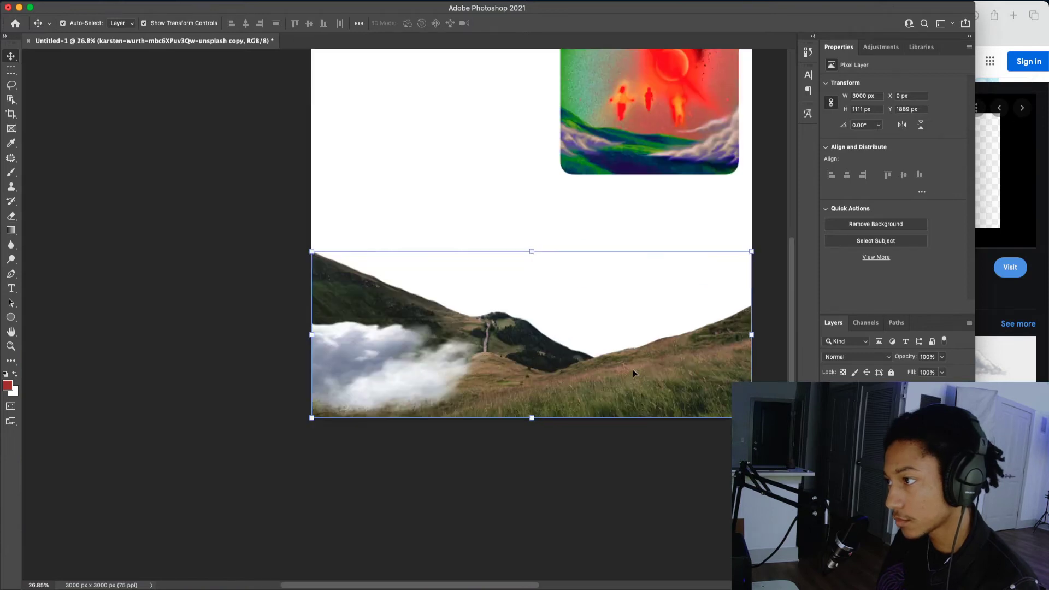
{"action": "left_click", "coordinate": [827, 411]}
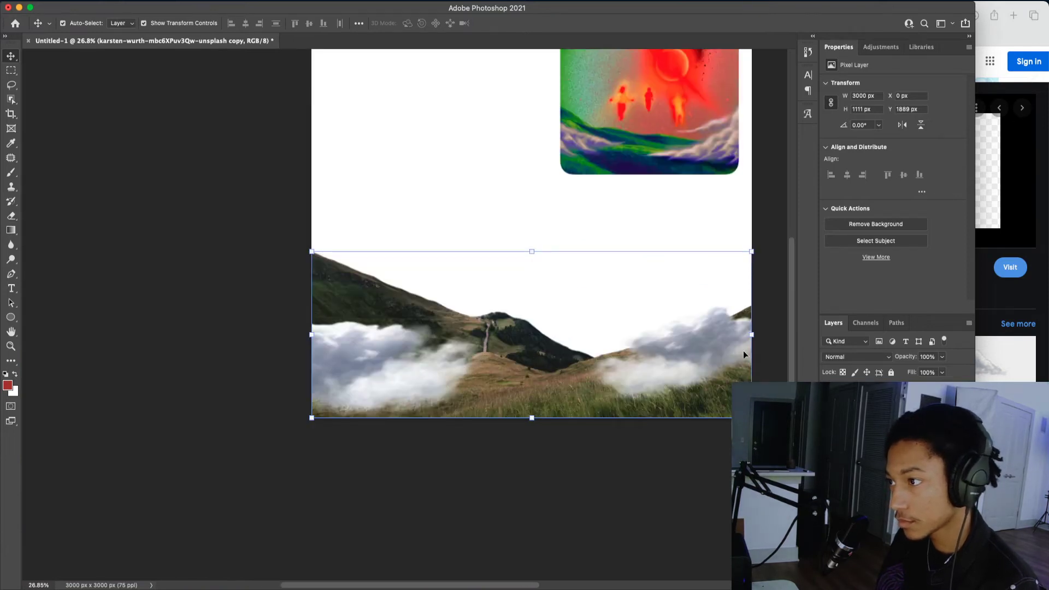
{"action": "scroll", "coordinate": [513, 328], "scroll_direction": "up", "scroll_amount": 2}
{"action": "mouse_move", "coordinate": [418, 405]}
{"action": "left_mouse_down"}
{"action": "mouse_move", "coordinate": [428, 419]}
{"action": "mouse_move", "coordinate": [412, 424]}
{"action": "left_mouse_up"}
{"action": "key", "text": "ctrl+z"}
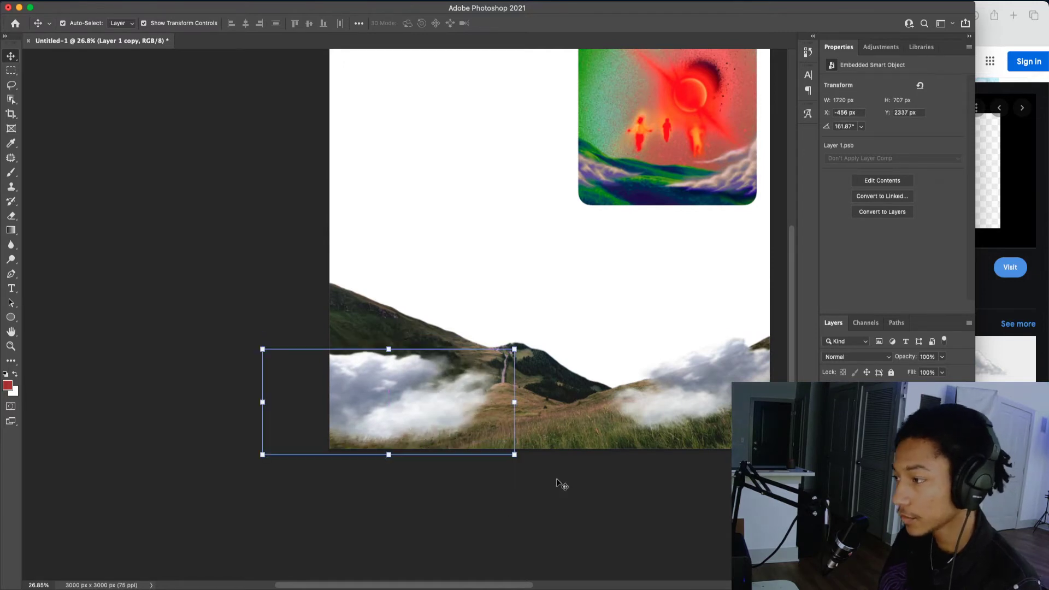
{"action": "left_click", "coordinate": [570, 488]}
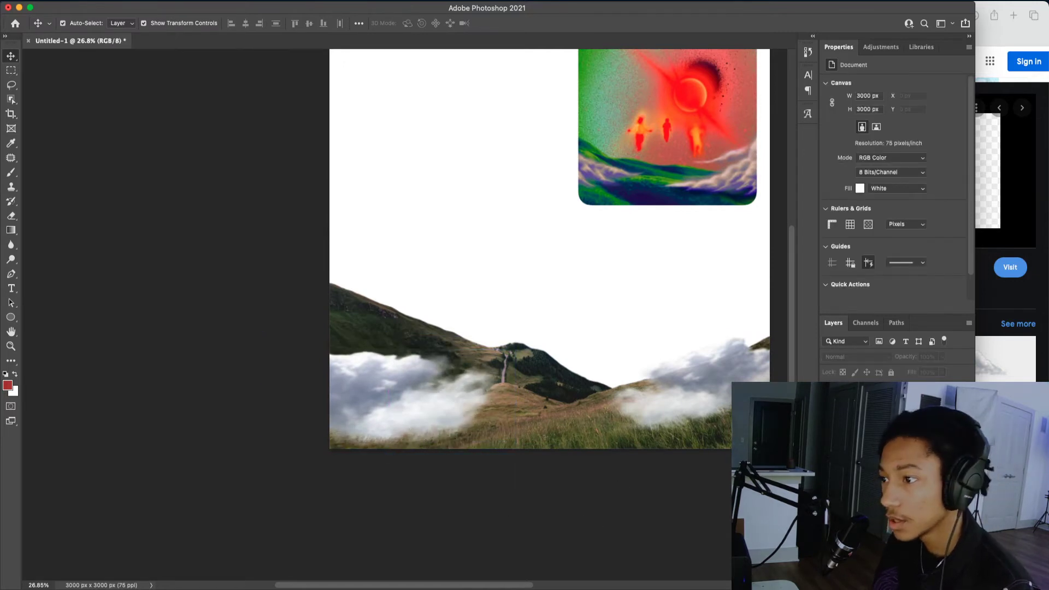
- Hide the left cloud to examine the slope and foreground ridge beneath it, and show it again
{"action": "left_click", "coordinate": [827, 410]}
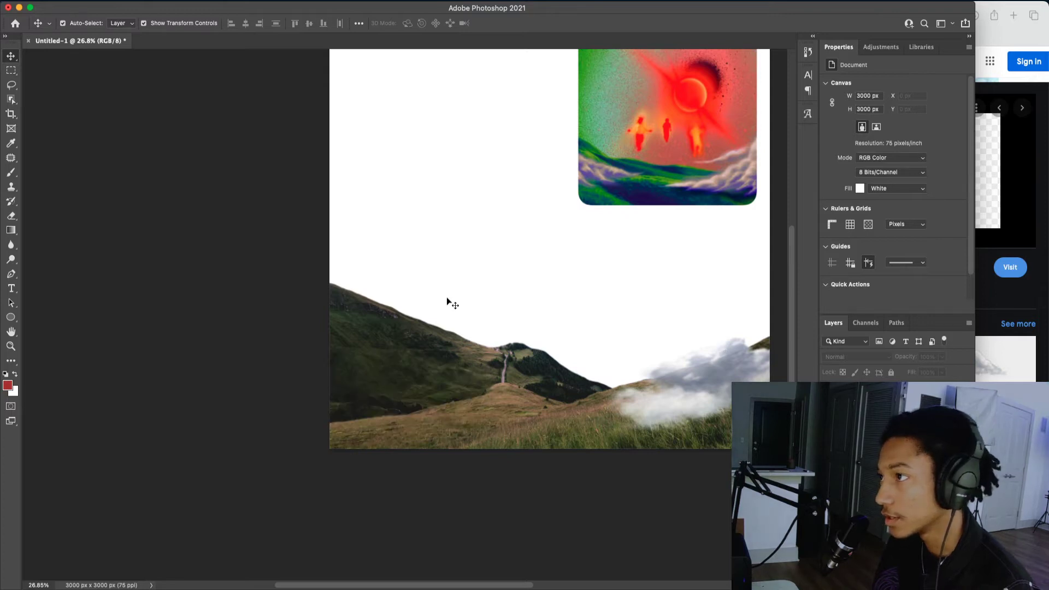
{"action": "scroll", "coordinate": [389, 417], "scroll_direction": "up", "scroll_amount": 6}
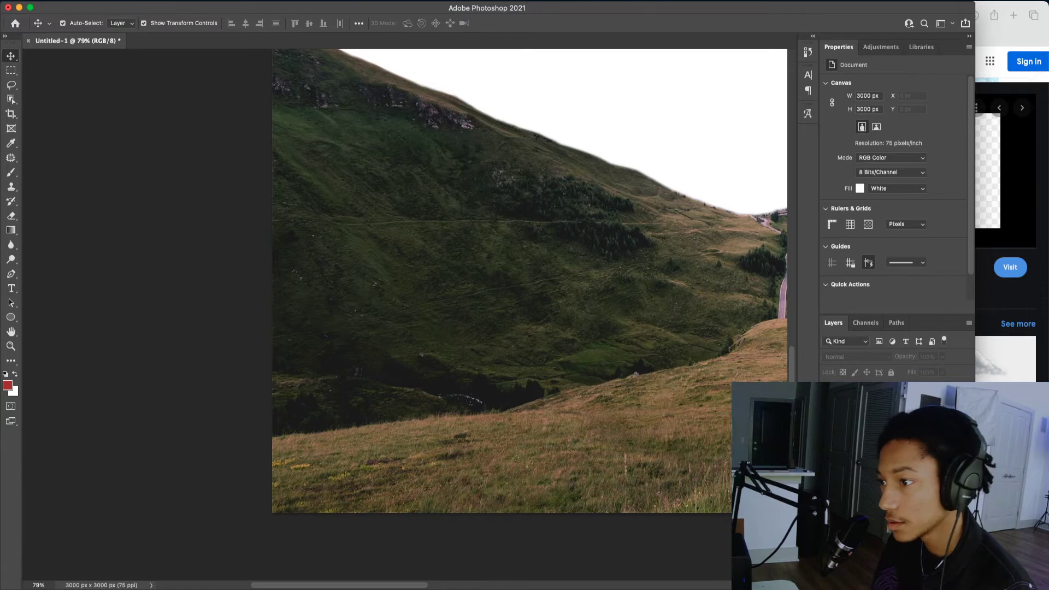
{"action": "left_click", "coordinate": [828, 409]}
- In the left cloud's blending options, split the Underlying Layer white slider of Blend If to 30 / 112
{"action": "left_click", "coordinate": [874, 412]}
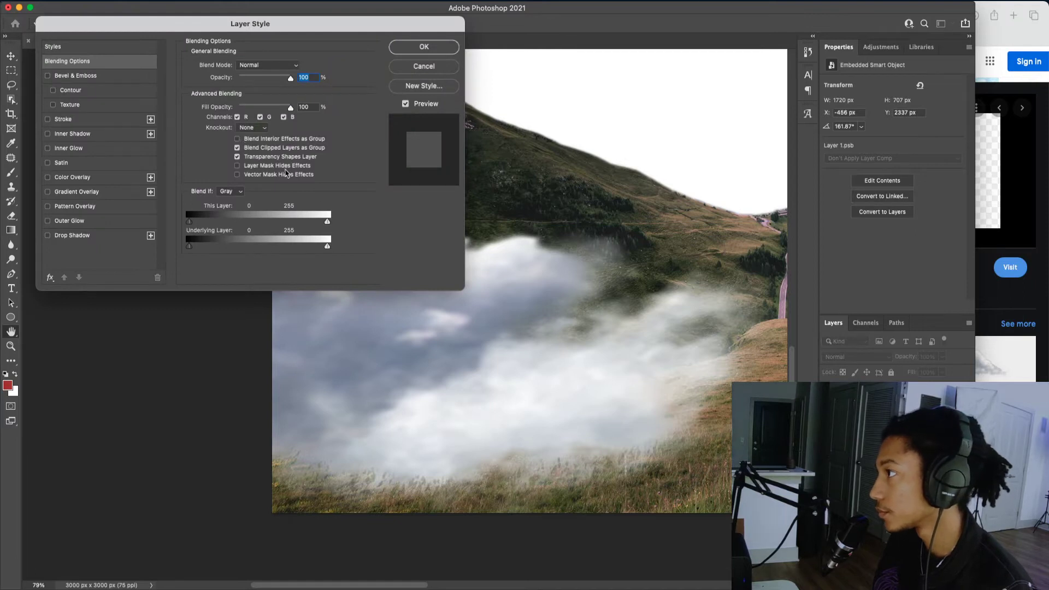
{"action": "left_click_drag", "start_coordinate": [283, 249], "coordinate": [216, 250]}
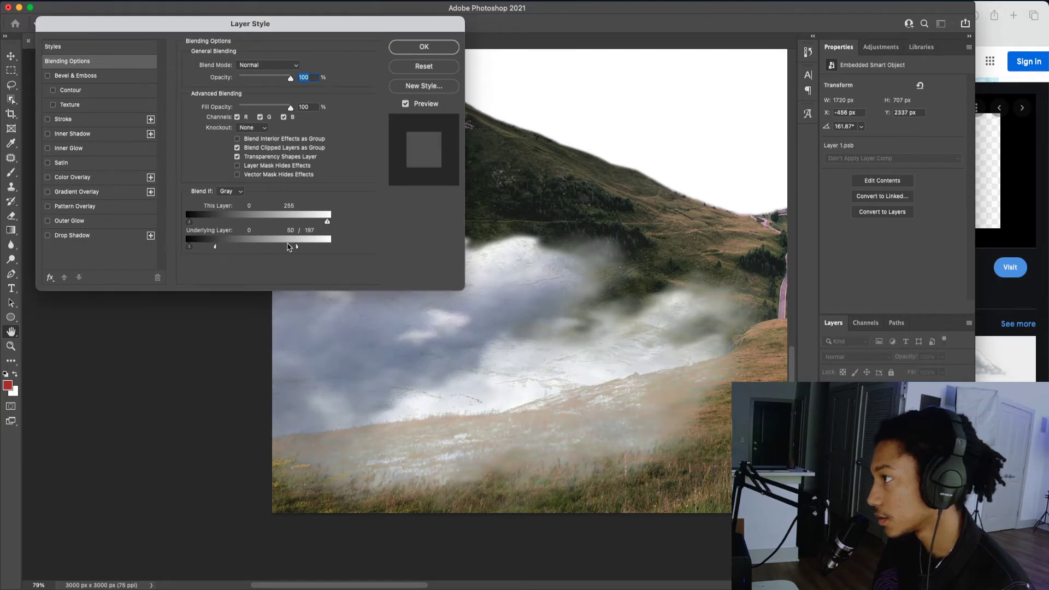
{"action": "left_click_drag", "start_coordinate": [297, 247], "coordinate": [269, 248]}
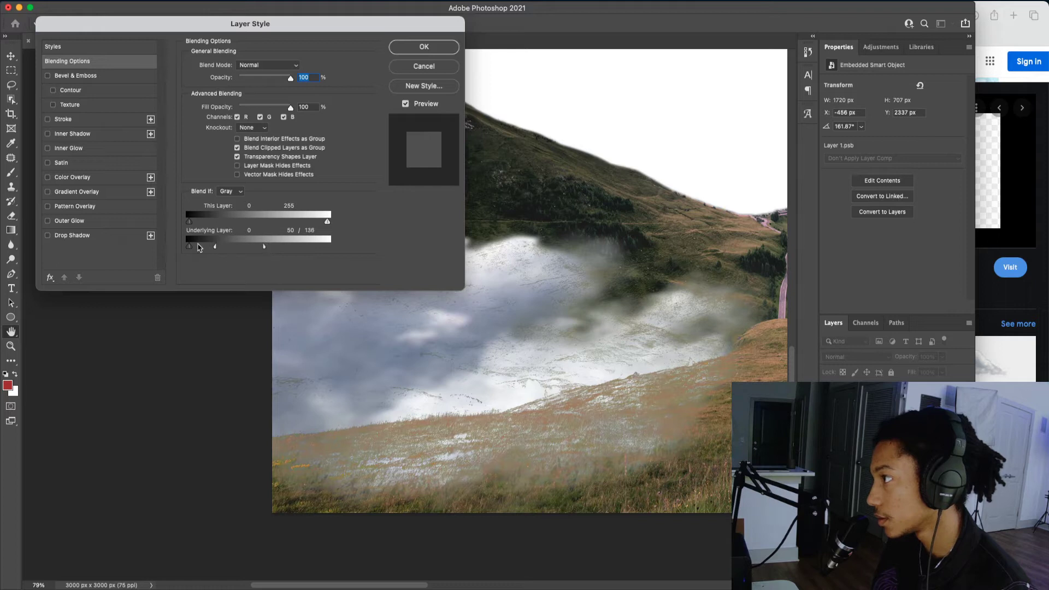
{"action": "left_click_drag", "start_coordinate": [214, 248], "coordinate": [334, 241]}
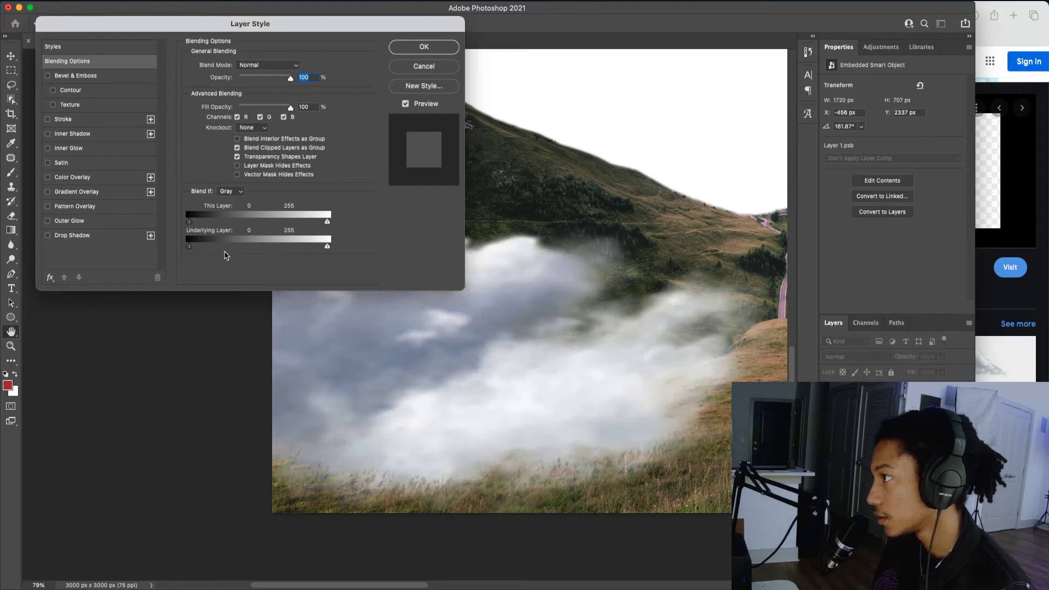
{"action": "mouse_move", "coordinate": [187, 250]}
{"action": "left_mouse_down"}
{"action": "mouse_move", "coordinate": [229, 255]}
{"action": "mouse_move", "coordinate": [176, 251]}
{"action": "left_mouse_up"}
{"action": "left_click_drag", "start_coordinate": [326, 222], "coordinate": [208, 247]}
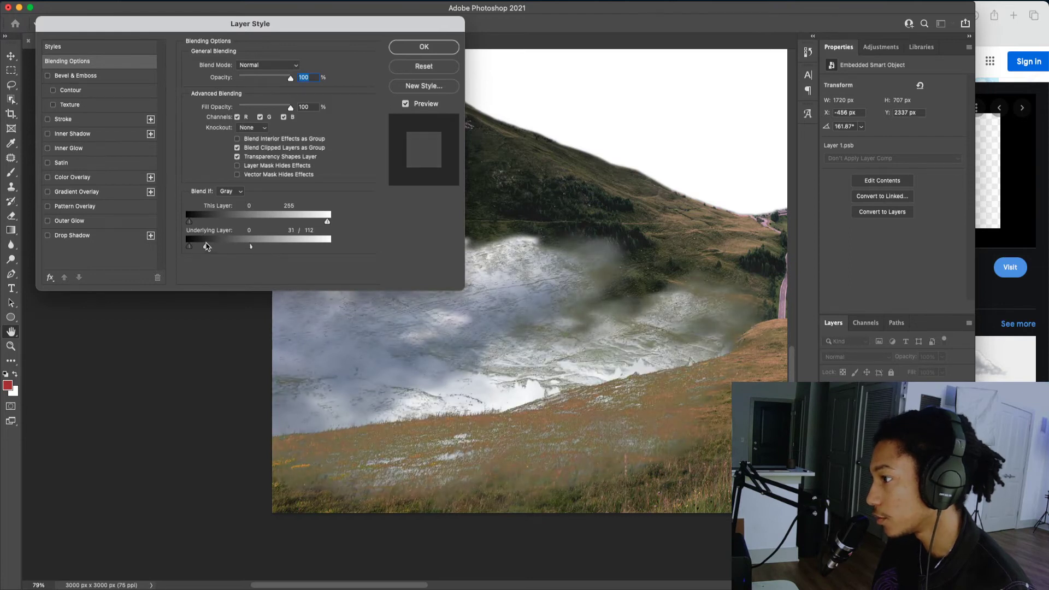
{"action": "left_click", "coordinate": [431, 47]}
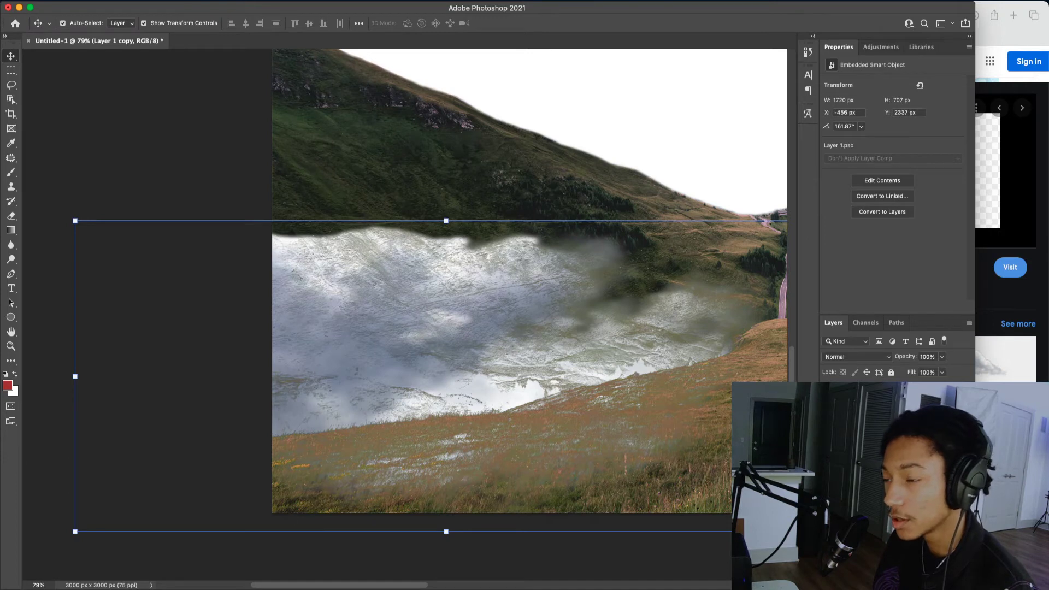
- Duplicate the left cloud layer, hide the duplicate, and add a layer mask to the cloud it was copied from
{"action": "key", "text": "super+j"}
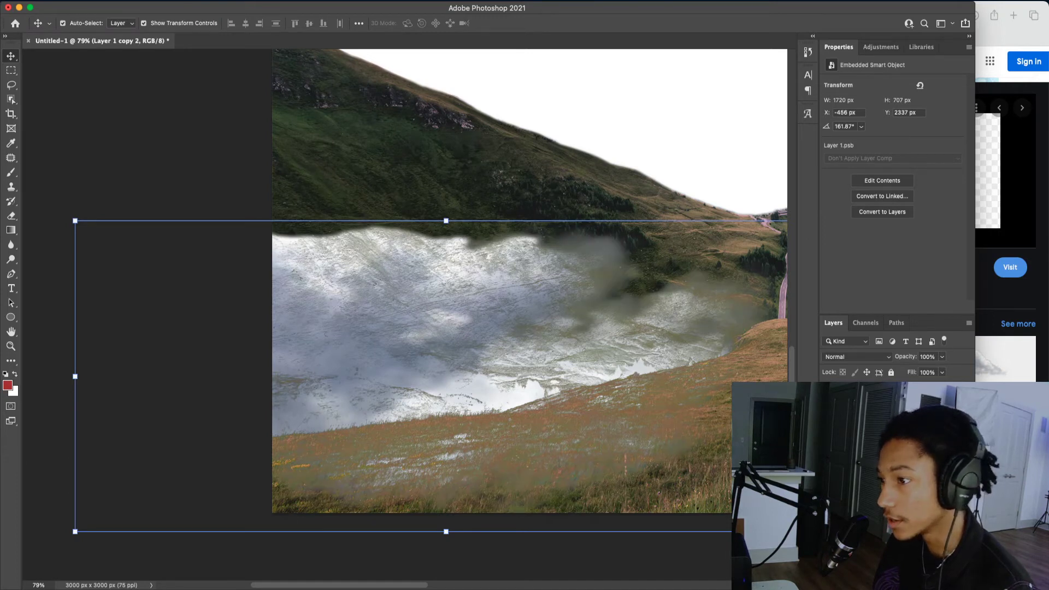
{"action": "key", "text": "super+z"}
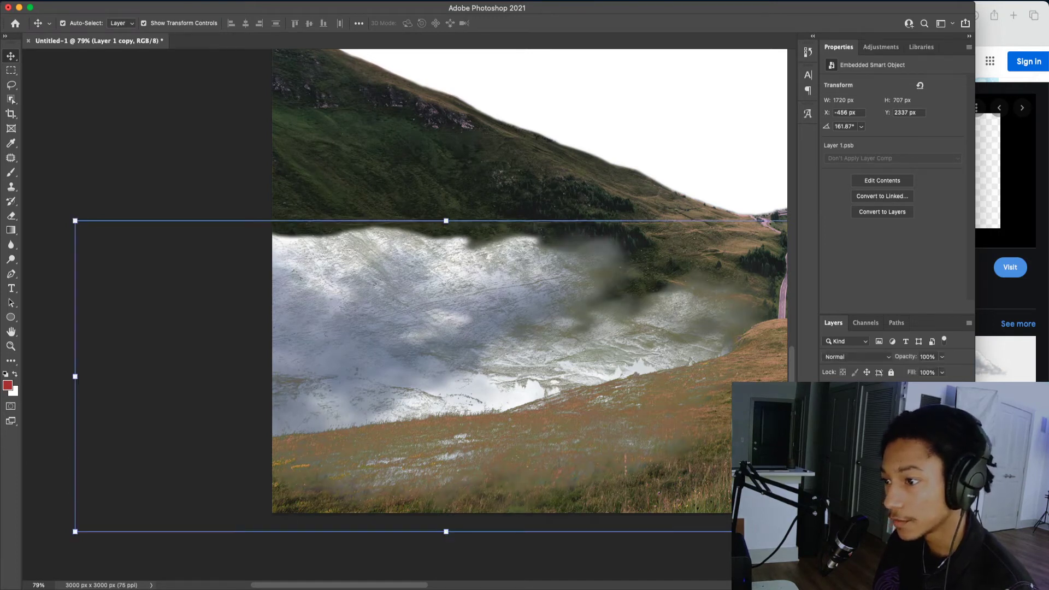
{"action": "left_click", "coordinate": [892, 584]}
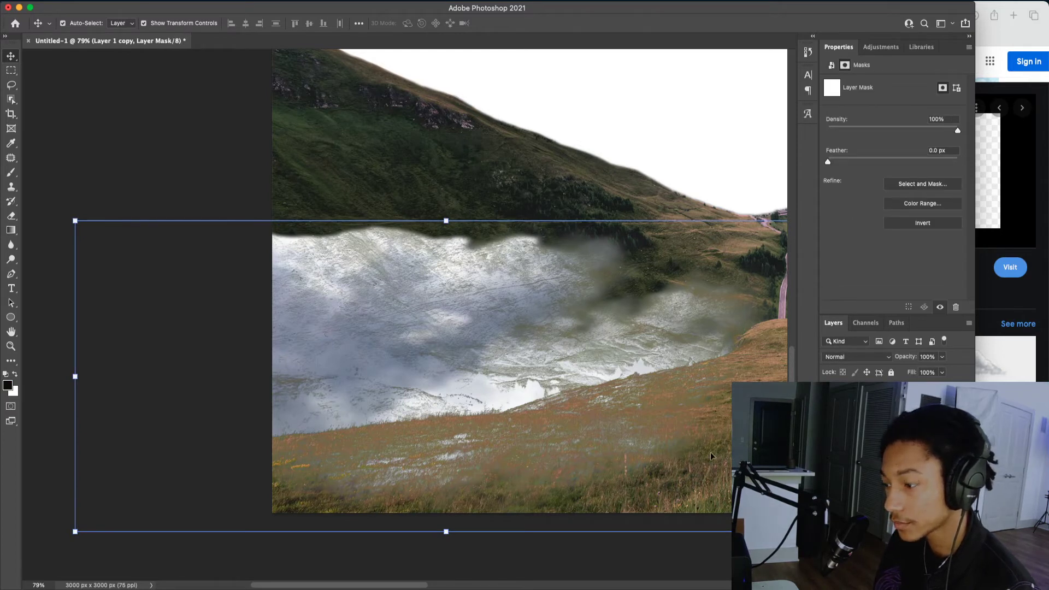
- Paint black on the mask with a soft 250 px brush, leaving cloud only in a strip behind the foreground ridge
{"action": "key", "text": "b"}
{"action": "mouse_move", "coordinate": [623, 416]}
{"action": "left_mouse_down"}
{"action": "mouse_move", "coordinate": [653, 403]}
{"action": "mouse_move", "coordinate": [629, 432]}
{"action": "left_mouse_up"}
{"action": "mouse_move", "coordinate": [561, 489]}
{"action": "left_mouse_down"}
{"action": "mouse_move", "coordinate": [520, 478]}
{"action": "mouse_move", "coordinate": [585, 441]}
{"action": "mouse_move", "coordinate": [415, 478]}
{"action": "mouse_move", "coordinate": [432, 451]}
{"action": "mouse_move", "coordinate": [318, 476]}
{"action": "mouse_move", "coordinate": [460, 438]}
{"action": "mouse_move", "coordinate": [275, 489]}
{"action": "mouse_move", "coordinate": [570, 425]}
{"action": "mouse_move", "coordinate": [535, 417]}
{"action": "mouse_move", "coordinate": [663, 389]}
{"action": "mouse_move", "coordinate": [614, 385]}
{"action": "mouse_move", "coordinate": [649, 404]}
{"action": "mouse_move", "coordinate": [665, 455]}
{"action": "mouse_move", "coordinate": [618, 387]}
{"action": "mouse_move", "coordinate": [668, 351]}
{"action": "mouse_move", "coordinate": [679, 356]}
{"action": "mouse_move", "coordinate": [663, 392]}
{"action": "mouse_move", "coordinate": [747, 356]}
{"action": "mouse_move", "coordinate": [705, 442]}
{"action": "mouse_move", "coordinate": [758, 269]}
{"action": "mouse_move", "coordinate": [663, 337]}
{"action": "mouse_move", "coordinate": [696, 338]}
{"action": "mouse_move", "coordinate": [719, 365]}
{"action": "mouse_move", "coordinate": [734, 314]}
{"action": "mouse_move", "coordinate": [630, 272]}
{"action": "mouse_move", "coordinate": [660, 304]}
{"action": "mouse_move", "coordinate": [574, 318]}
{"action": "mouse_move", "coordinate": [655, 326]}
{"action": "mouse_move", "coordinate": [612, 342]}
{"action": "mouse_move", "coordinate": [635, 366]}
{"action": "mouse_move", "coordinate": [510, 302]}
{"action": "mouse_move", "coordinate": [503, 270]}
{"action": "mouse_move", "coordinate": [377, 304]}
{"action": "mouse_move", "coordinate": [249, 301]}
{"action": "mouse_move", "coordinate": [516, 242]}
{"action": "mouse_move", "coordinate": [213, 274]}
{"action": "left_mouse_up"}
{"action": "key", "text": "bracketright"}
{"action": "key", "text": "bracketright"}
{"action": "key", "text": "bracketright"}
{"action": "key", "text": "bracketright"}
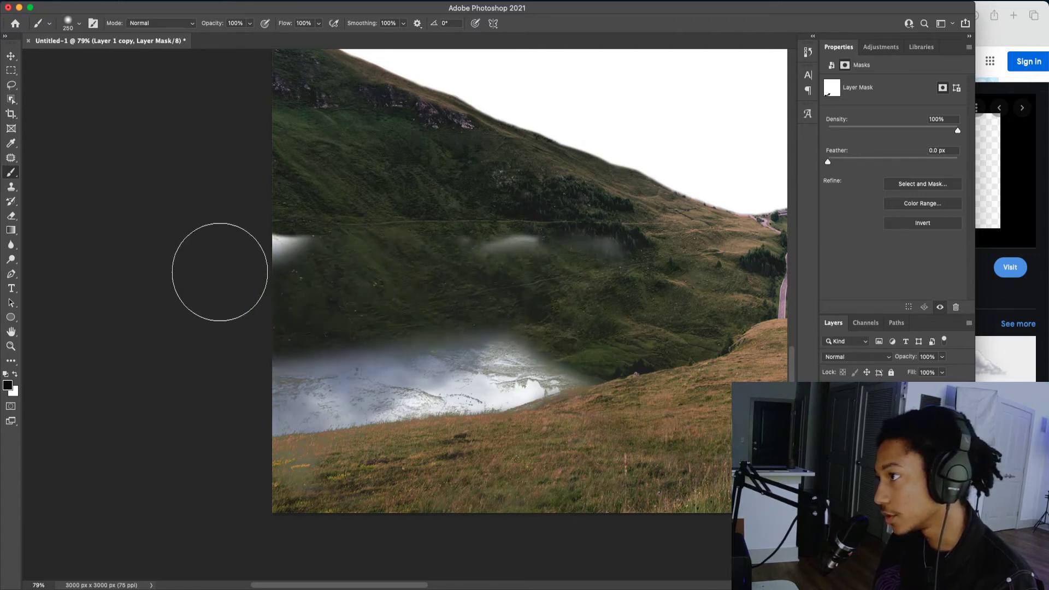
{"action": "left_click_drag", "start_coordinate": [583, 236], "coordinate": [585, 256]}
{"action": "mouse_move", "coordinate": [454, 310]}
{"action": "left_mouse_down"}
{"action": "mouse_move", "coordinate": [278, 344]}
{"action": "mouse_move", "coordinate": [580, 298]}
{"action": "mouse_move", "coordinate": [472, 319]}
{"action": "mouse_move", "coordinate": [601, 310]}
{"action": "mouse_move", "coordinate": [219, 366]}
{"action": "mouse_move", "coordinate": [397, 321]}
{"action": "mouse_move", "coordinate": [536, 323]}
{"action": "mouse_move", "coordinate": [452, 332]}
{"action": "mouse_move", "coordinate": [493, 328]}
{"action": "left_mouse_up"}
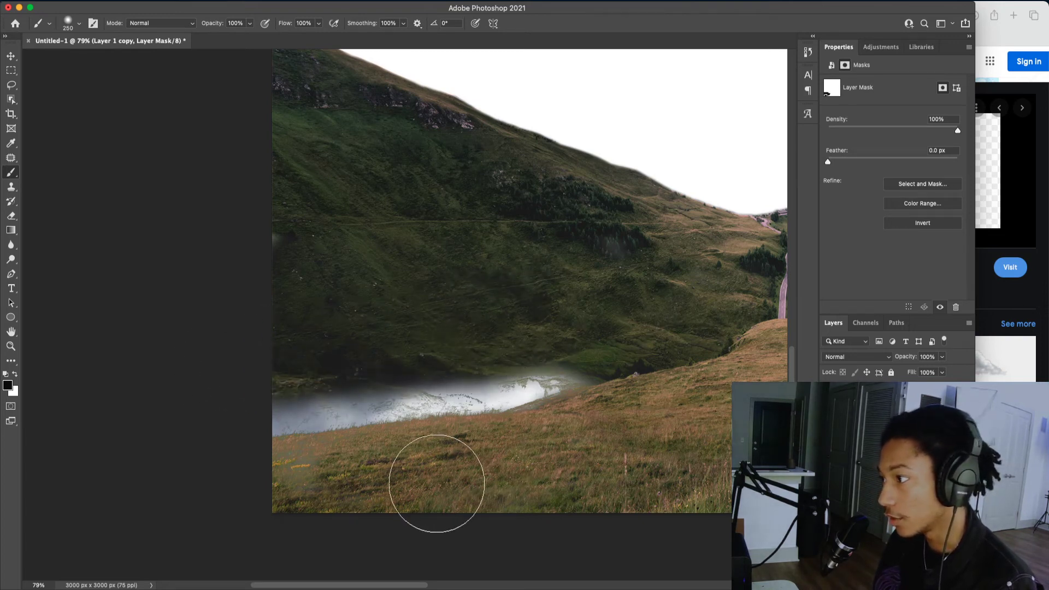
{"action": "mouse_move", "coordinate": [312, 501]}
{"action": "left_mouse_down"}
{"action": "mouse_move", "coordinate": [264, 497]}
{"action": "mouse_move", "coordinate": [293, 492]}
{"action": "left_mouse_up"}
- Reduce the brush to 70 px and examine the masked cloud's edge along the foreground ridge up close
{"action": "key", "text": "bracketleft"}
{"action": "key", "text": "bracketleft"}
{"action": "key", "text": "bracketleft"}
{"action": "key", "text": "bracketleft"}
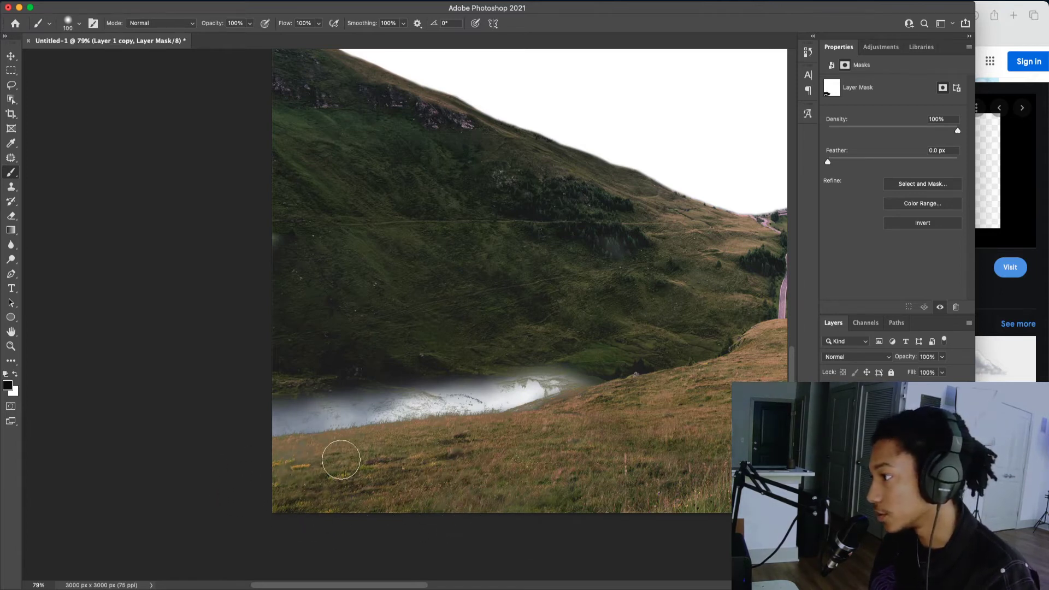
{"action": "scroll", "coordinate": [292, 480], "scroll_direction": "up", "scroll_amount": 5}
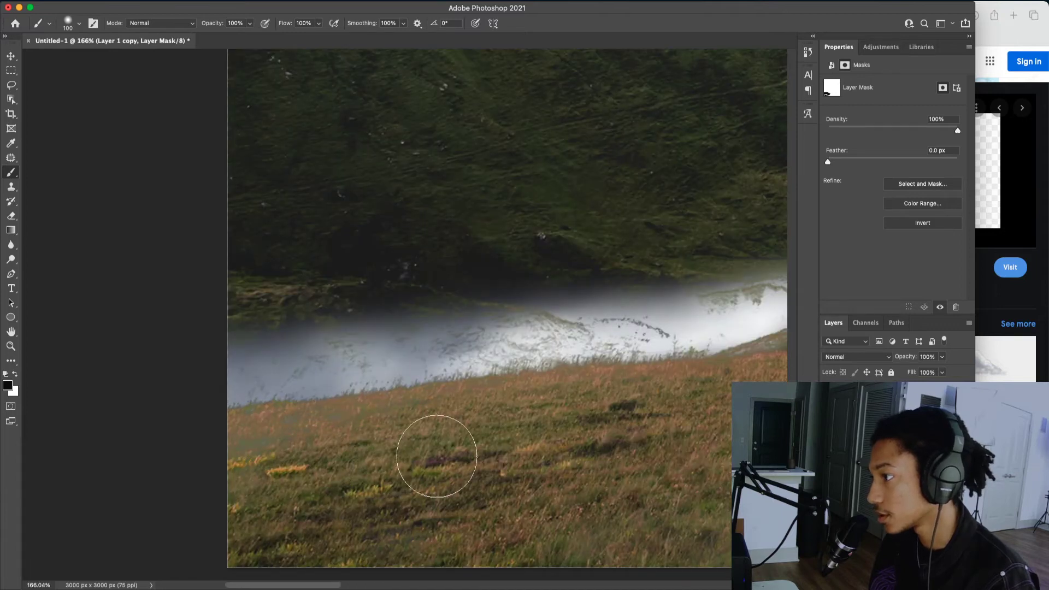
{"action": "key", "text": "bracketleft"}
{"action": "key", "text": "bracketleft"}
{"action": "key", "text": "bracketleft"}
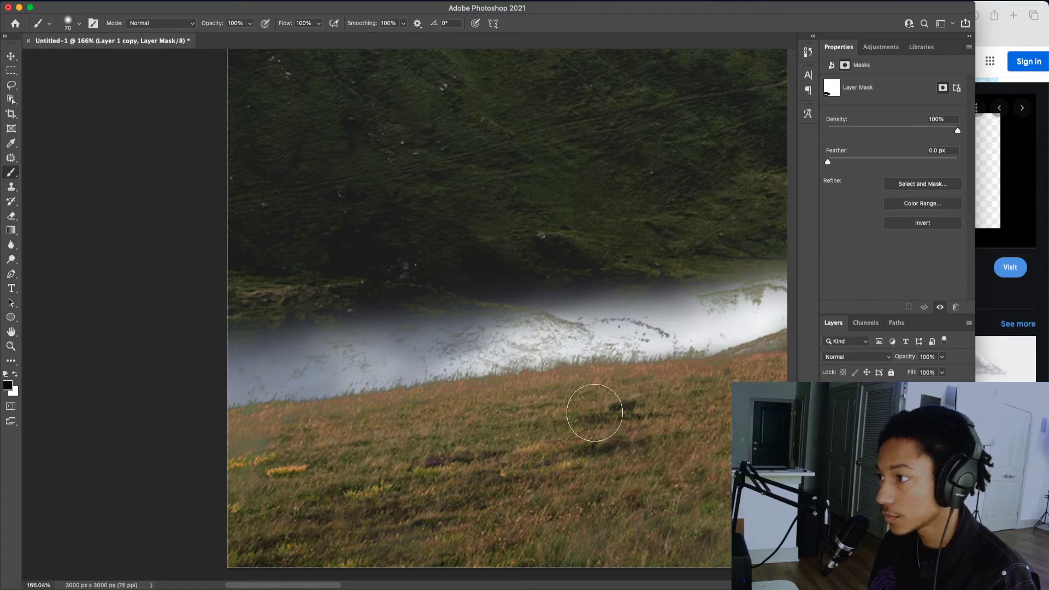
{"action": "scroll", "coordinate": [556, 424], "scroll_direction": "right", "scroll_amount": 5}
{"action": "scroll", "coordinate": [613, 426], "scroll_direction": "right", "scroll_amount": 3}
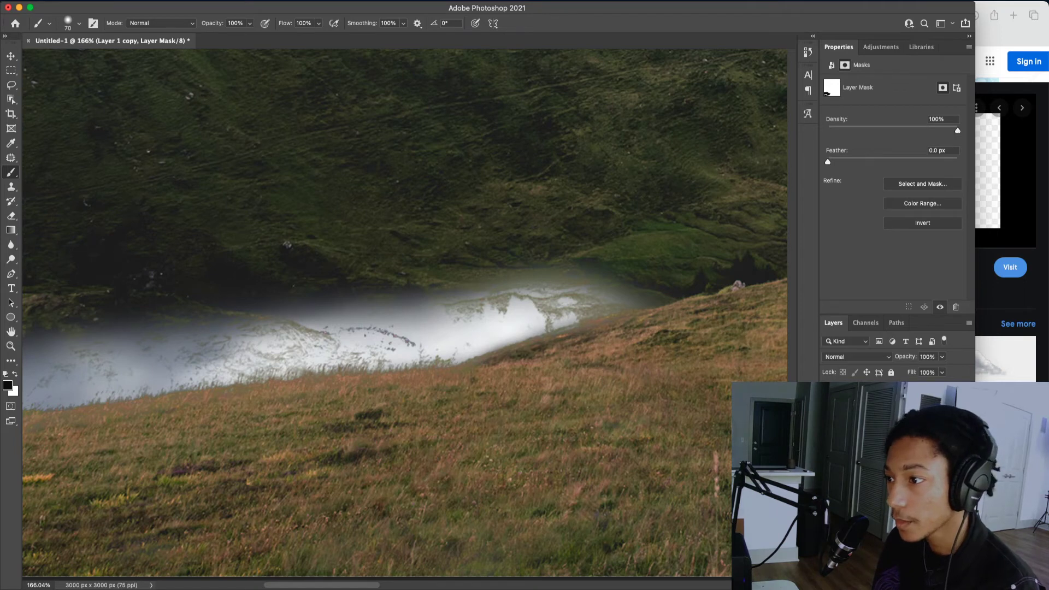
- Show the duplicated left cloud and reset its Blend If Underlying Layer white slider to 255
{"action": "left_click", "coordinate": [828, 420]}
{"action": "left_click", "coordinate": [874, 421]}
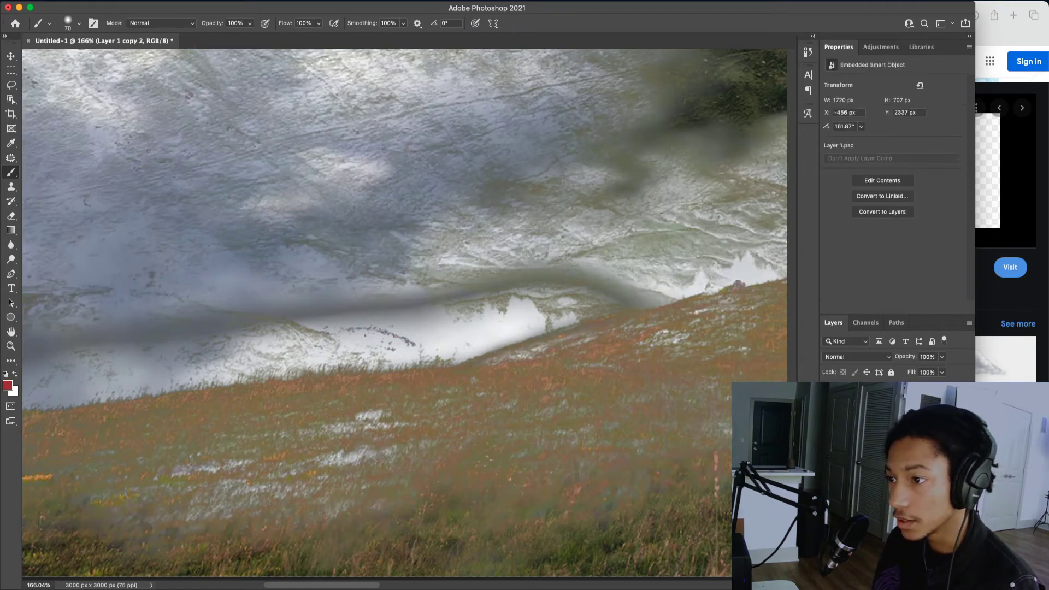
{"action": "double_click", "coordinate": [923, 421]}
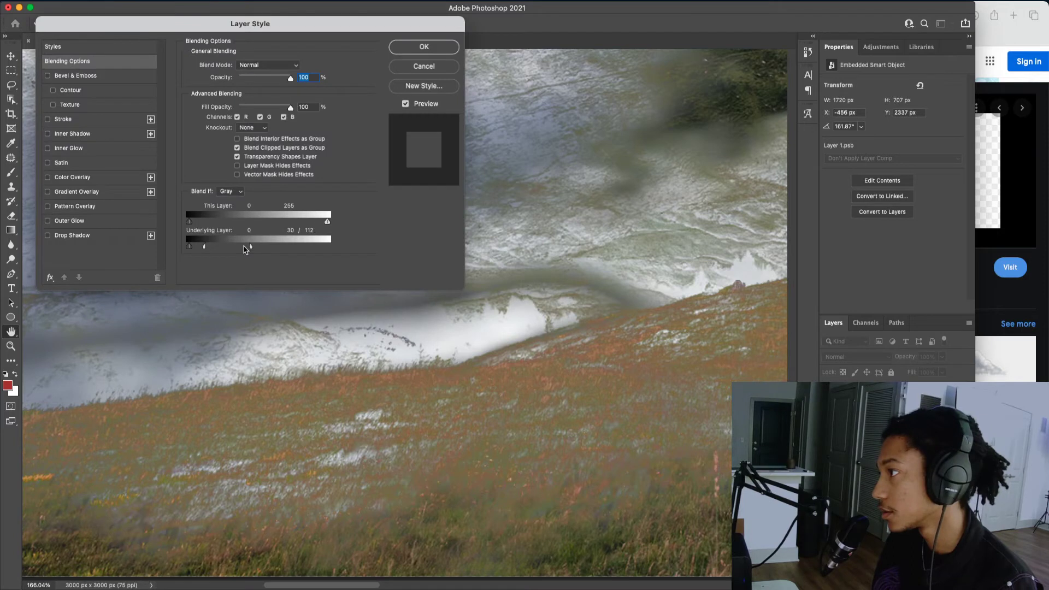
{"action": "left_click_drag", "start_coordinate": [261, 247], "coordinate": [334, 247]}
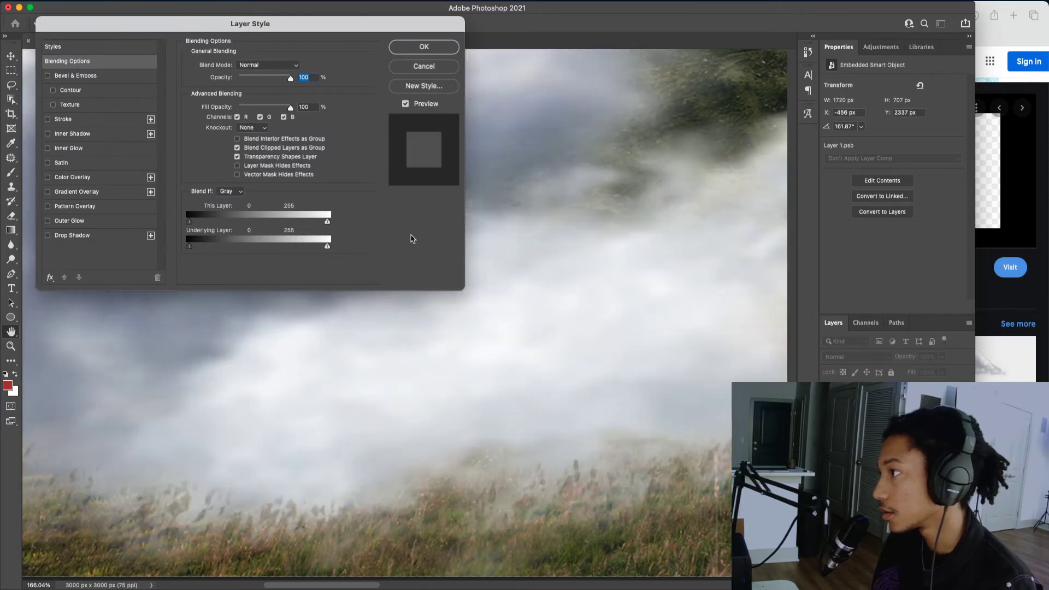
{"action": "left_click", "coordinate": [424, 46]}
- Add a layer mask to the duplicated left cloud and paint black with a soft 400 px brush over the foreground grass
{"action": "key", "text": "b"}
{"action": "scroll", "coordinate": [362, 229], "scroll_direction": "down", "scroll_amount": 5}
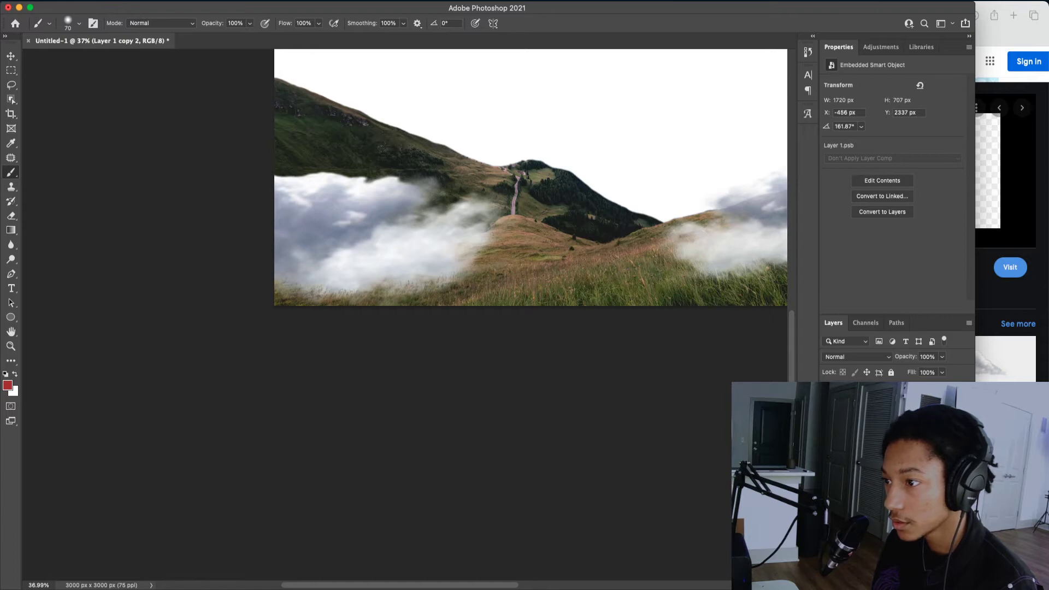
{"action": "key", "text": "super+z"}
{"action": "key", "text": "super+shift+z"}
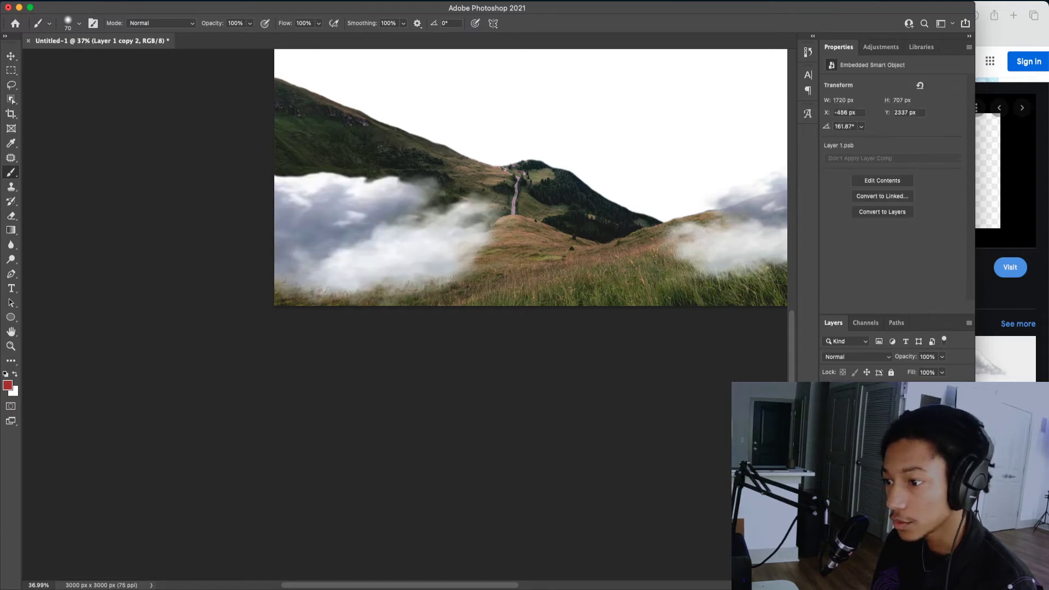
{"action": "left_click", "coordinate": [882, 584]}
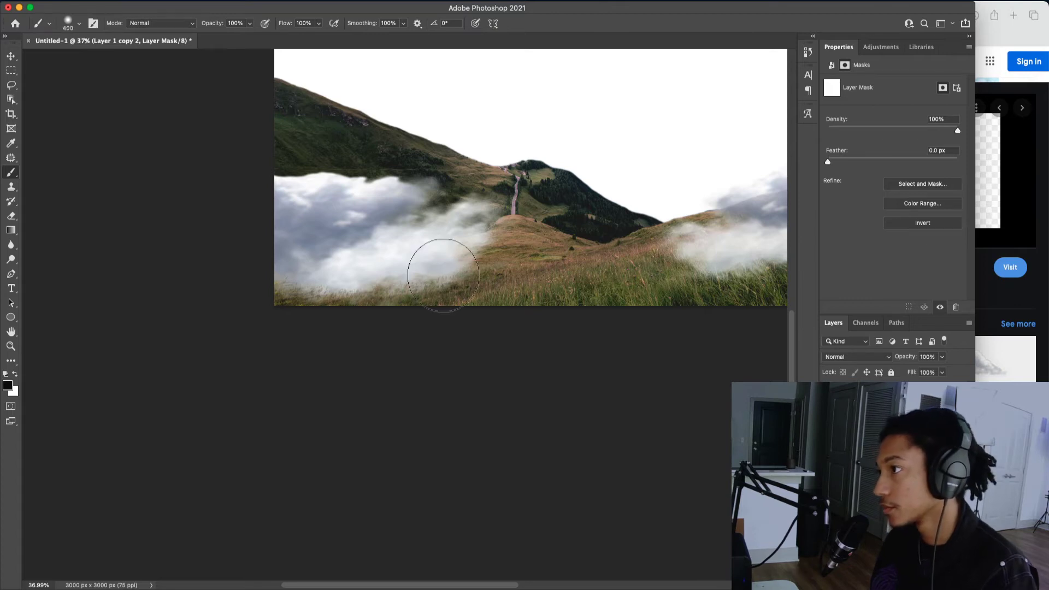
{"action": "mouse_move", "coordinate": [470, 239]}
{"action": "left_mouse_down"}
{"action": "mouse_move", "coordinate": [422, 294]}
{"action": "mouse_move", "coordinate": [467, 240]}
{"action": "mouse_move", "coordinate": [484, 244]}
{"action": "mouse_move", "coordinate": [474, 265]}
{"action": "mouse_move", "coordinate": [284, 316]}
{"action": "mouse_move", "coordinate": [404, 292]}
{"action": "mouse_move", "coordinate": [317, 291]}
{"action": "mouse_move", "coordinate": [246, 312]}
{"action": "left_mouse_up"}
- Reduce the brush to 125 px and paint white on the mask to bring the cloud back along the foreground ridge
{"action": "scroll", "coordinate": [317, 262], "scroll_direction": "up", "scroll_amount": 3}
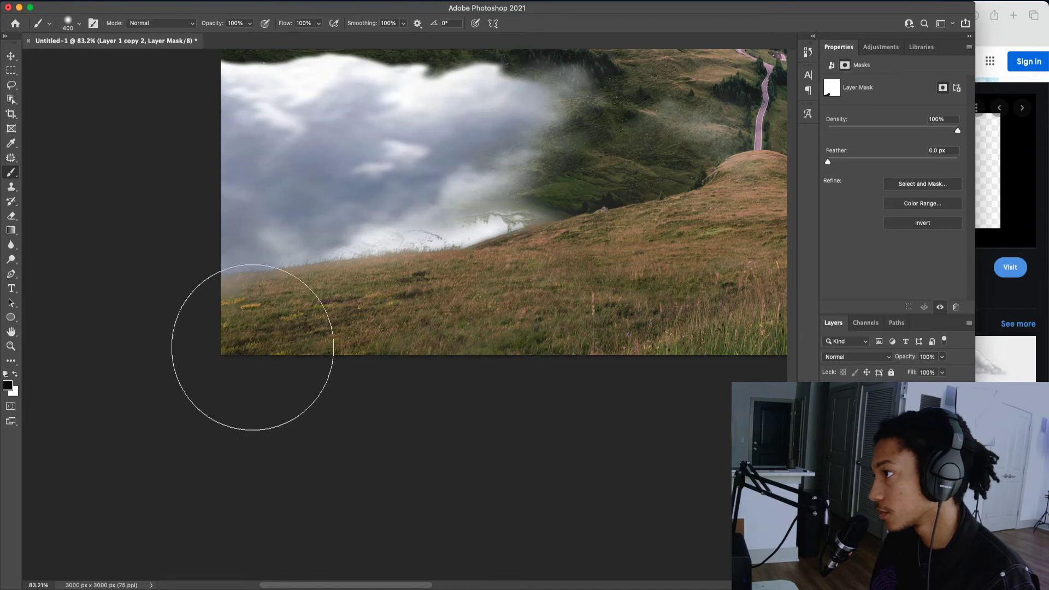
{"action": "key", "text": "bracketleft"}
{"action": "key", "text": "bracketleft"}
{"action": "key", "text": "bracketleft"}
{"action": "key", "text": "bracketleft"}
{"action": "key", "text": "bracketleft"}
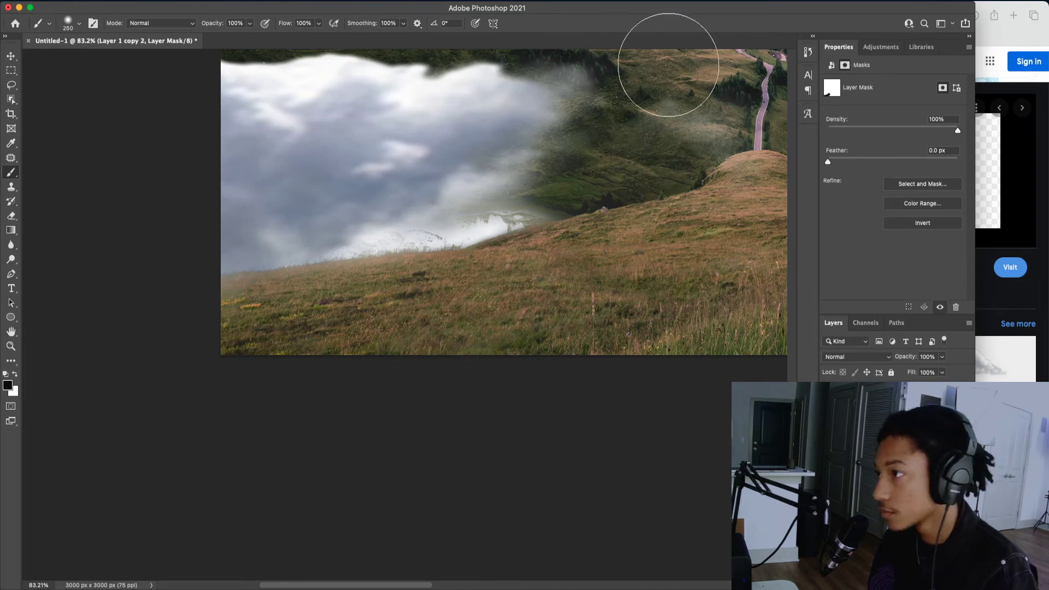
{"action": "mouse_move", "coordinate": [412, 202]}
{"action": "left_mouse_down"}
{"action": "mouse_move", "coordinate": [461, 213]}
{"action": "mouse_move", "coordinate": [435, 210]}
{"action": "mouse_move", "coordinate": [524, 202]}
{"action": "mouse_move", "coordinate": [603, 171]}
{"action": "mouse_move", "coordinate": [629, 183]}
{"action": "mouse_move", "coordinate": [562, 187]}
{"action": "mouse_move", "coordinate": [489, 153]}
{"action": "mouse_move", "coordinate": [596, 143]}
{"action": "mouse_move", "coordinate": [444, 63]}
{"action": "left_mouse_up"}
{"action": "key", "text": "super+z"}
{"action": "key", "text": "x"}
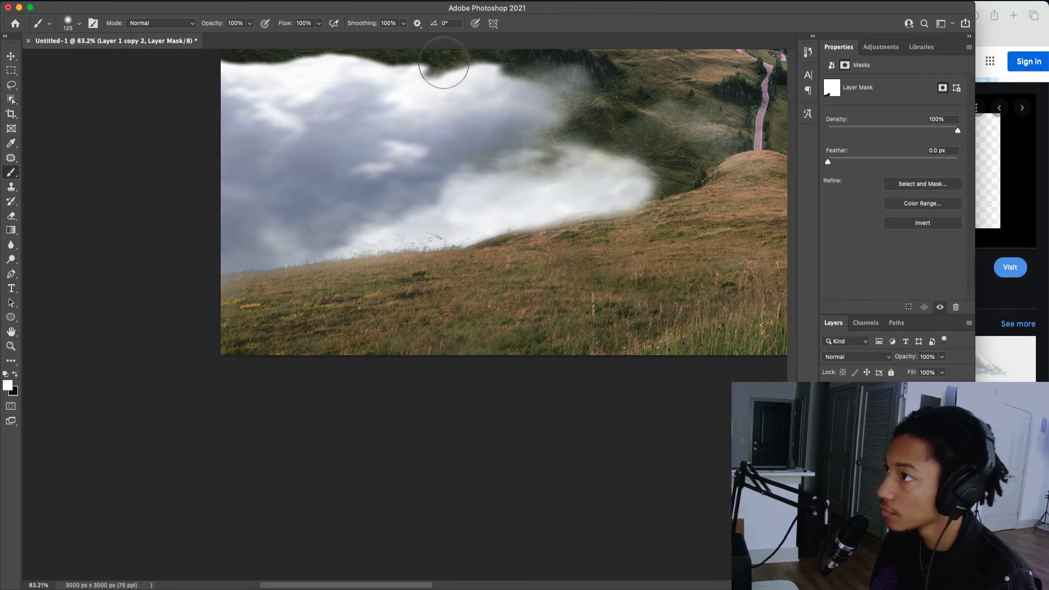
- Paint more white on the mask to extend the cloud's wispy end up the valley above the foreground ridge
{"action": "scroll", "coordinate": [304, 159], "scroll_direction": "up", "scroll_amount": 3}
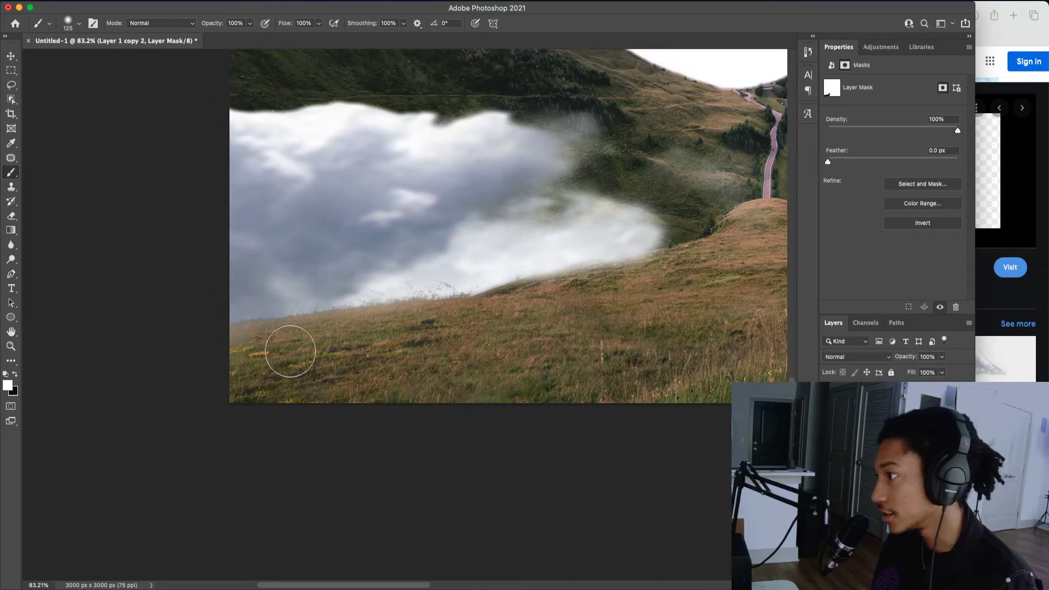
{"action": "scroll", "coordinate": [299, 364], "scroll_direction": "up", "scroll_amount": 5}
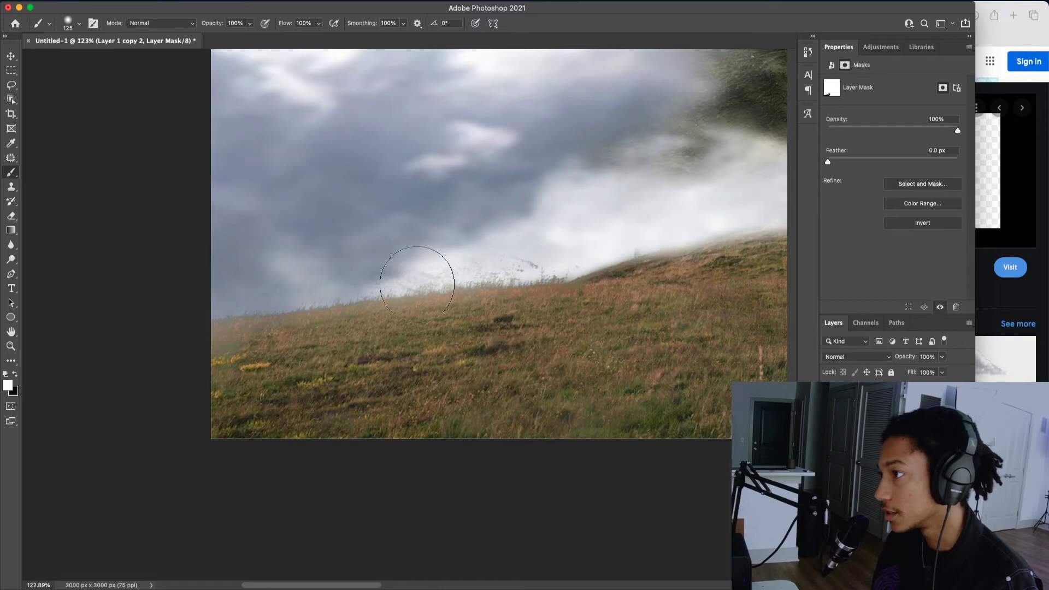
{"action": "scroll", "coordinate": [417, 283], "scroll_direction": "down", "scroll_amount": 4}
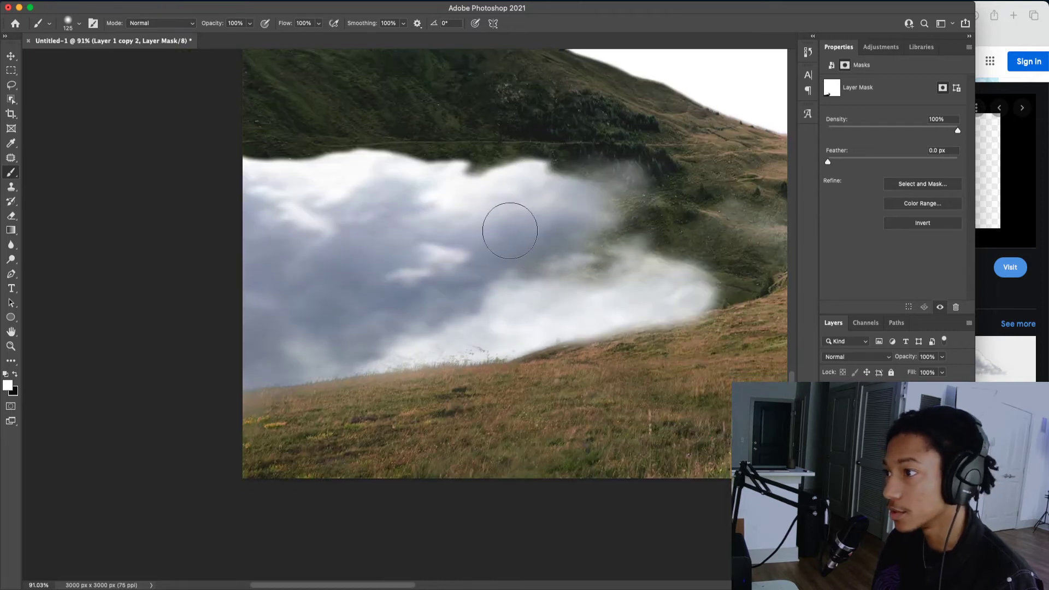
{"action": "scroll", "coordinate": [519, 222], "scroll_direction": "down", "scroll_amount": 3}
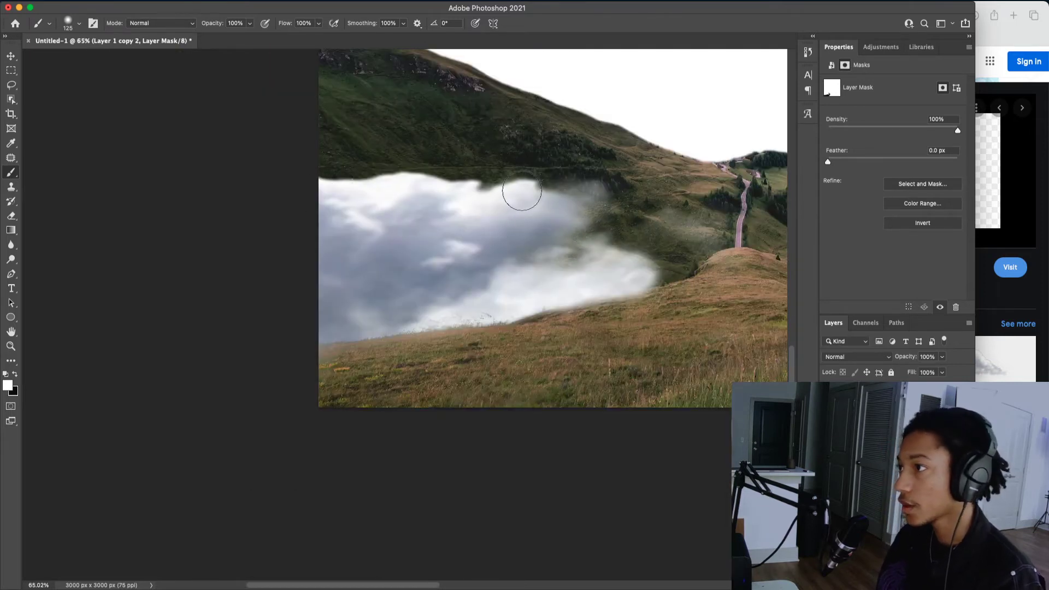
{"action": "scroll", "coordinate": [529, 213], "scroll_direction": "down", "scroll_amount": 4}
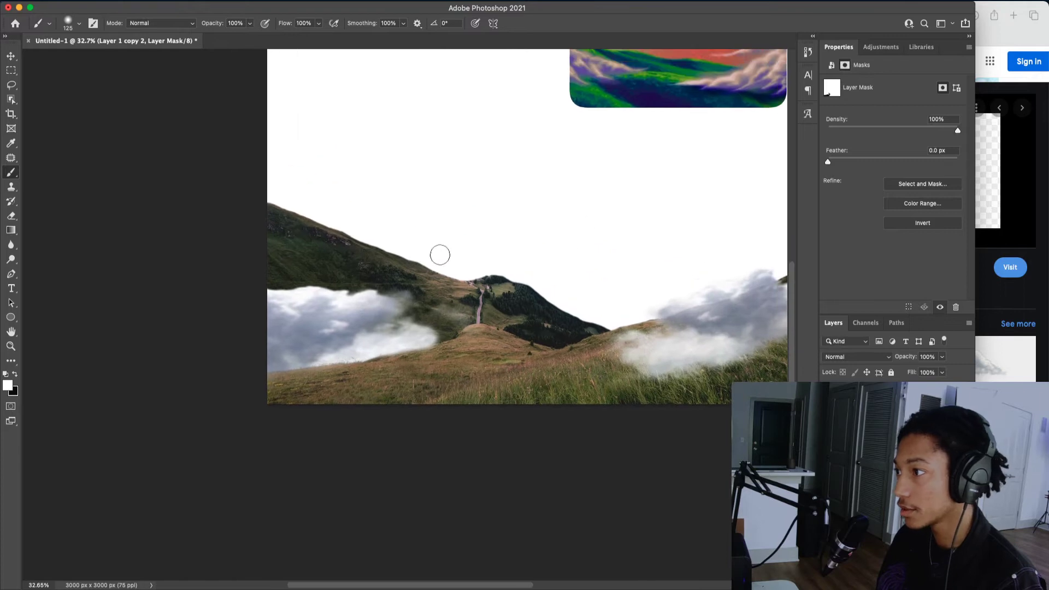
{"action": "scroll", "coordinate": [397, 324], "scroll_direction": "up", "scroll_amount": 5}
{"action": "mouse_move", "coordinate": [625, 292]}
{"action": "left_mouse_down"}
{"action": "mouse_move", "coordinate": [663, 304]}
{"action": "mouse_move", "coordinate": [645, 344]}
{"action": "mouse_move", "coordinate": [558, 357]}
{"action": "mouse_move", "coordinate": [613, 335]}
{"action": "mouse_move", "coordinate": [459, 380]}
{"action": "left_mouse_up"}
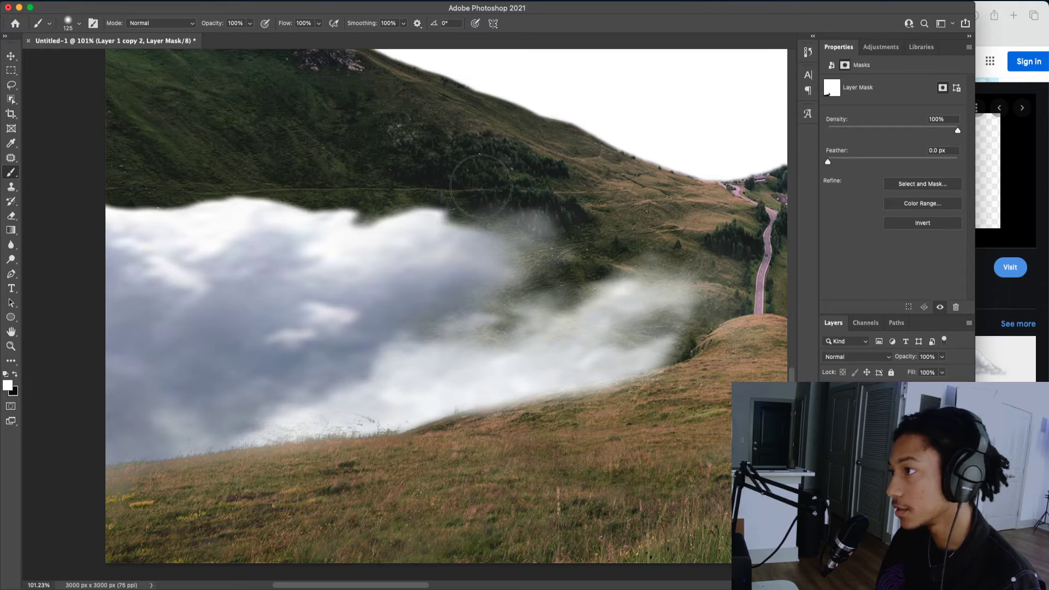
{"action": "left_click_drag", "start_coordinate": [618, 360], "coordinate": [620, 350]}
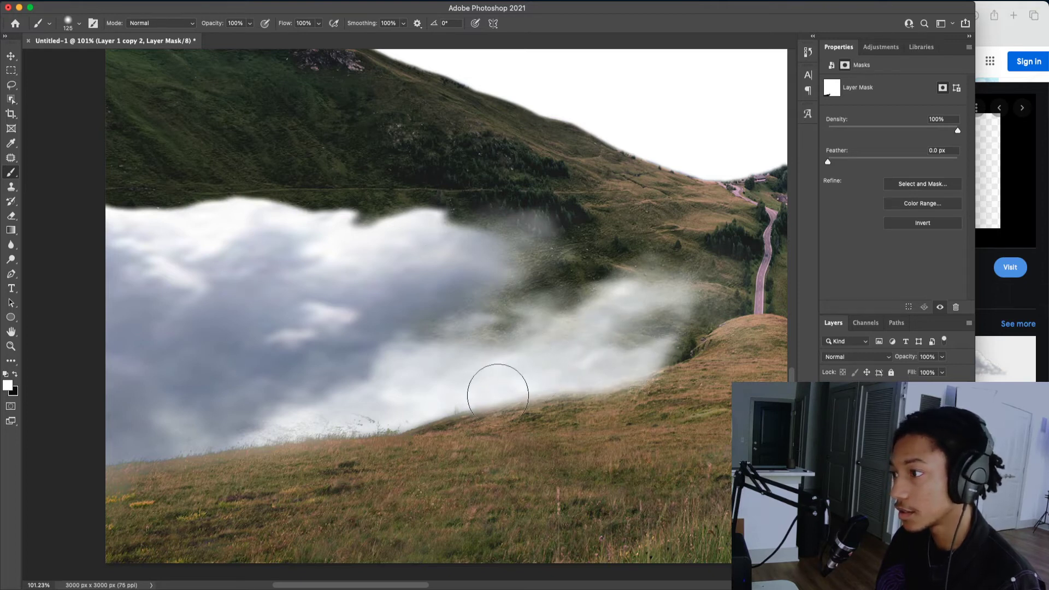
- Hide both left cloud layers and select the foreground grass on the hillside layer with the Quick Selection tool
{"action": "key", "text": "super+z"}
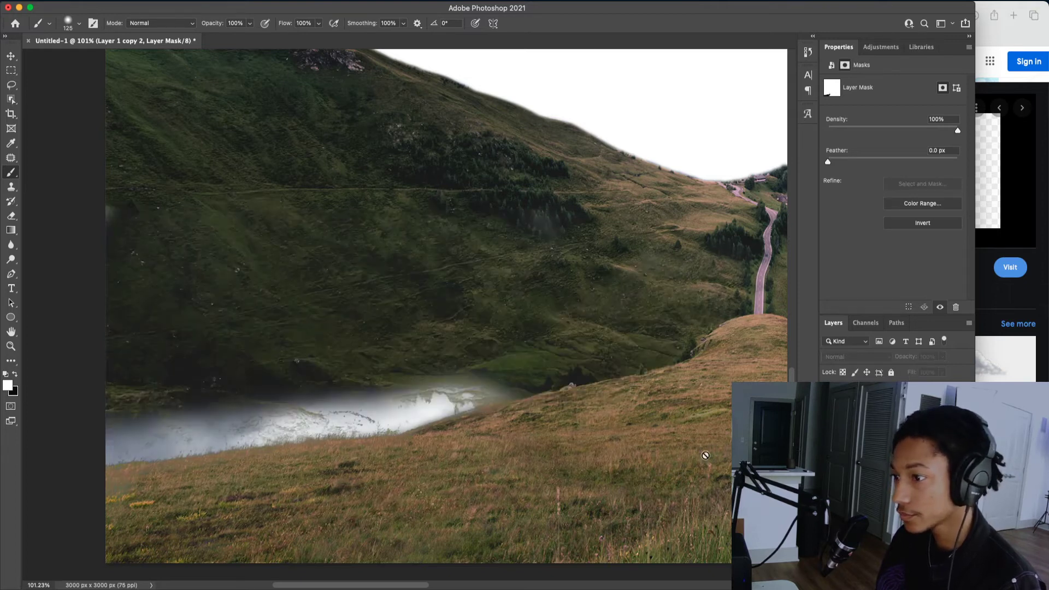
{"action": "key", "text": "super+z"}
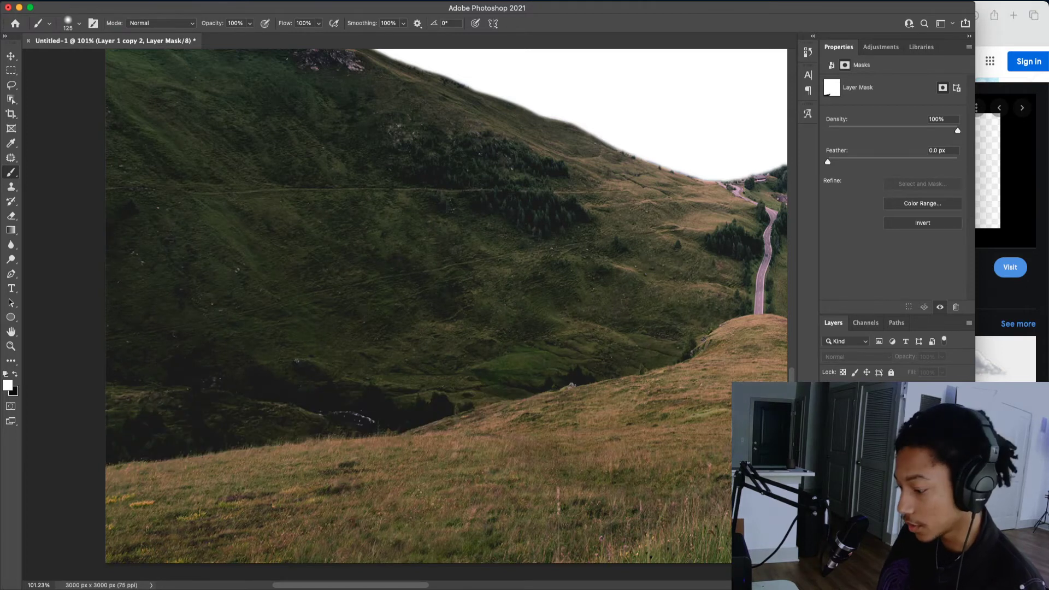
{"action": "key", "text": "w"}
{"action": "key", "text": "shift+w"}
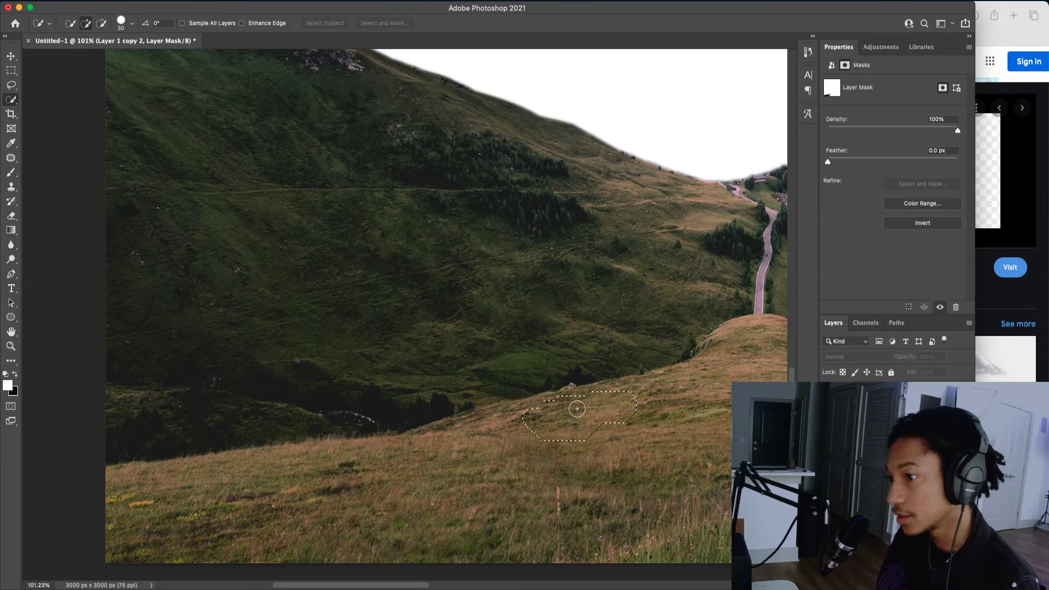
{"action": "left_click", "coordinate": [885, 444]}
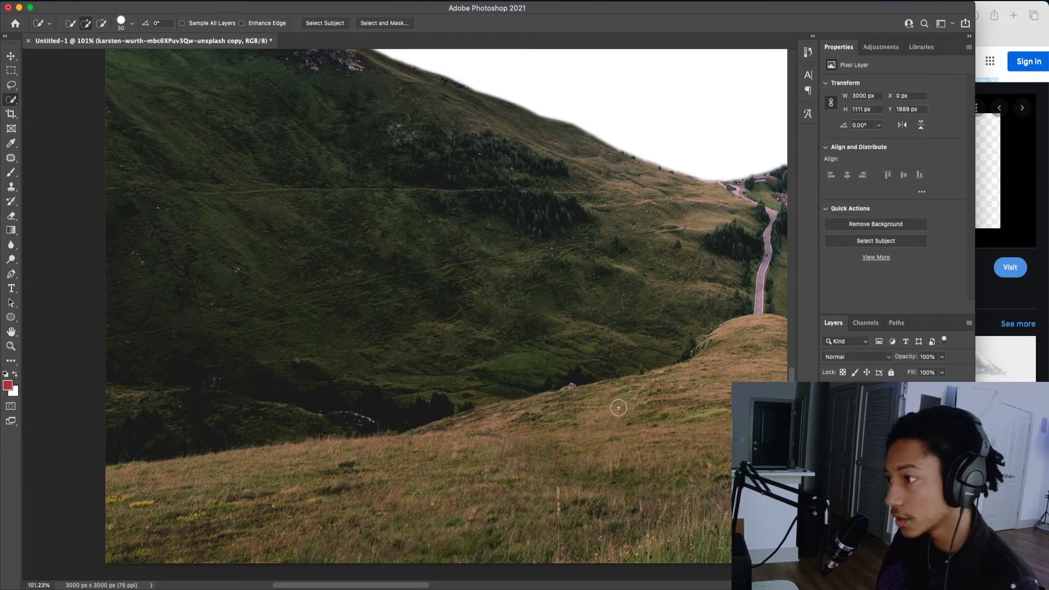
{"action": "left_click_drag", "start_coordinate": [525, 430], "coordinate": [309, 469]}
{"action": "mouse_move", "coordinate": [240, 477]}
{"action": "left_mouse_down"}
{"action": "mouse_move", "coordinate": [440, 461]}
{"action": "mouse_move", "coordinate": [672, 398]}
{"action": "left_mouse_up"}
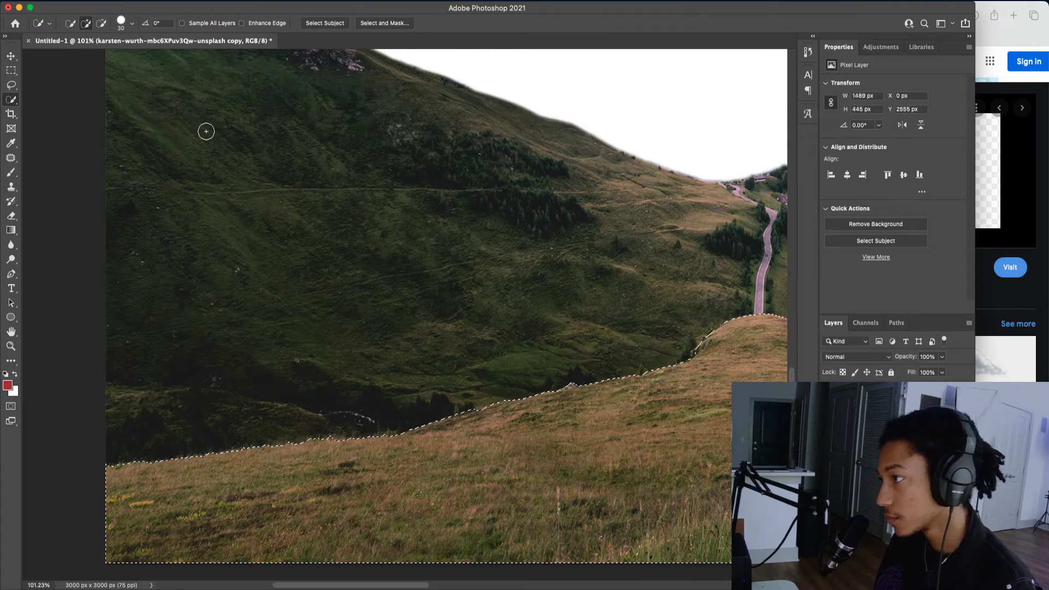
- Smooth the foreground grass selection with a 1 pixel sample radius and inspect its edge along the ridge
{"action": "left_click", "coordinate": [223, 2]}
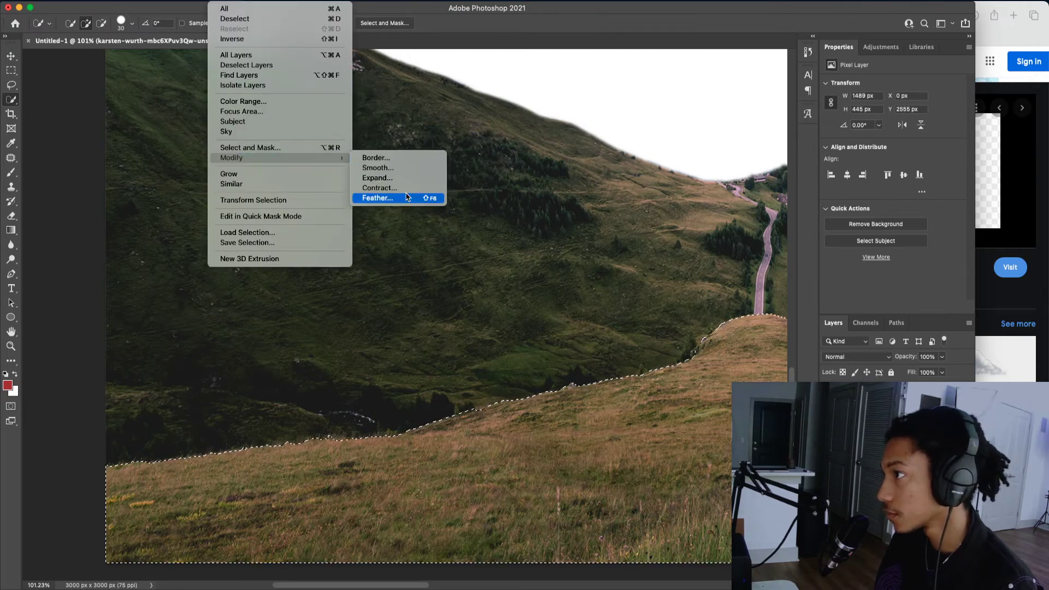
{"action": "left_click", "coordinate": [404, 171]}
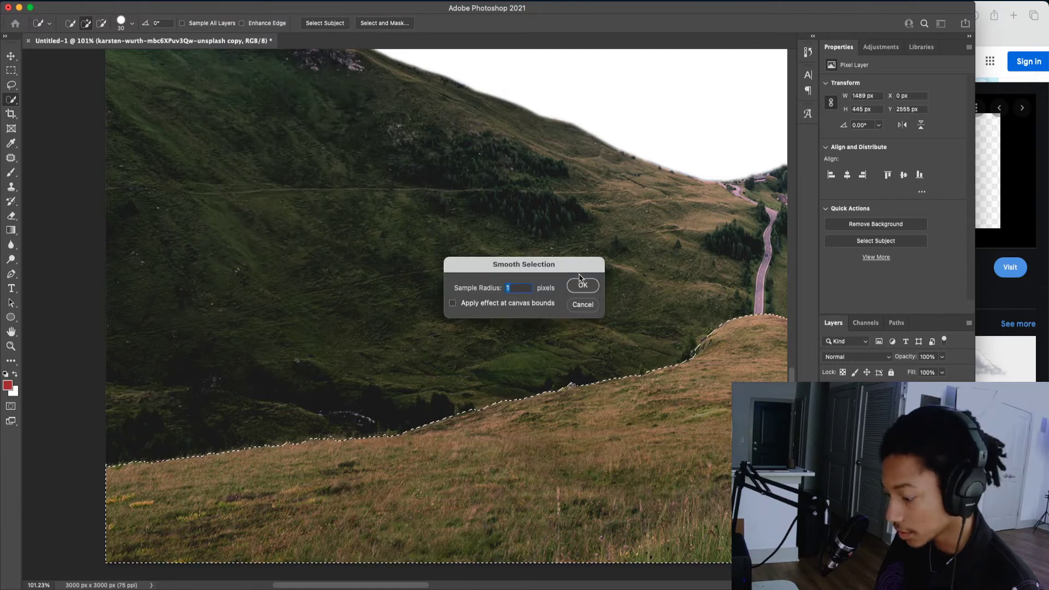
{"action": "left_click", "coordinate": [582, 285]}
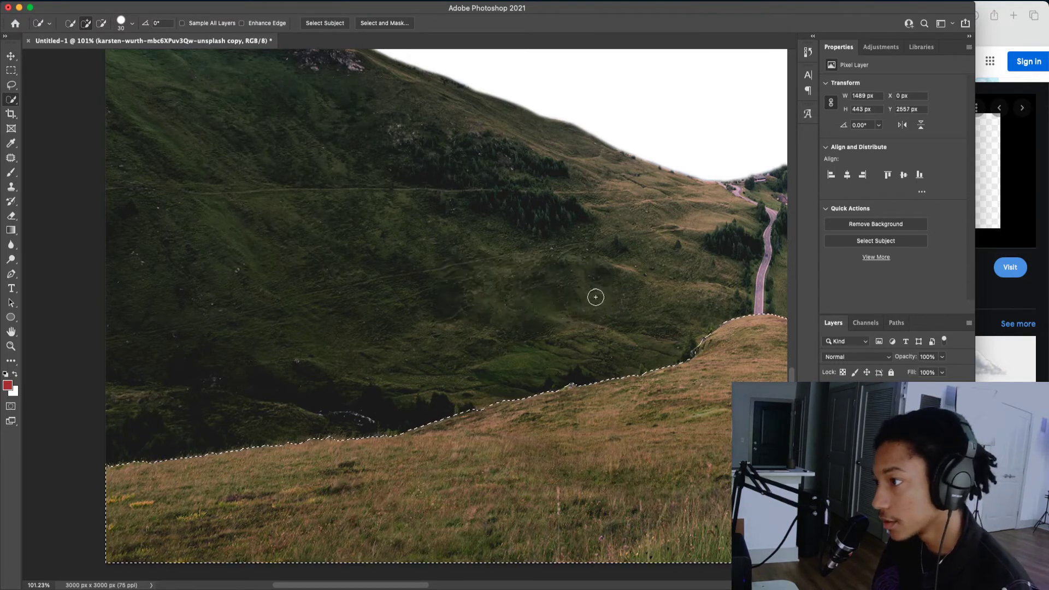
{"action": "scroll", "coordinate": [505, 405], "scroll_direction": "up", "scroll_amount": 2}
{"action": "scroll", "coordinate": [504, 405], "scroll_direction": "up", "scroll_amount": 2}
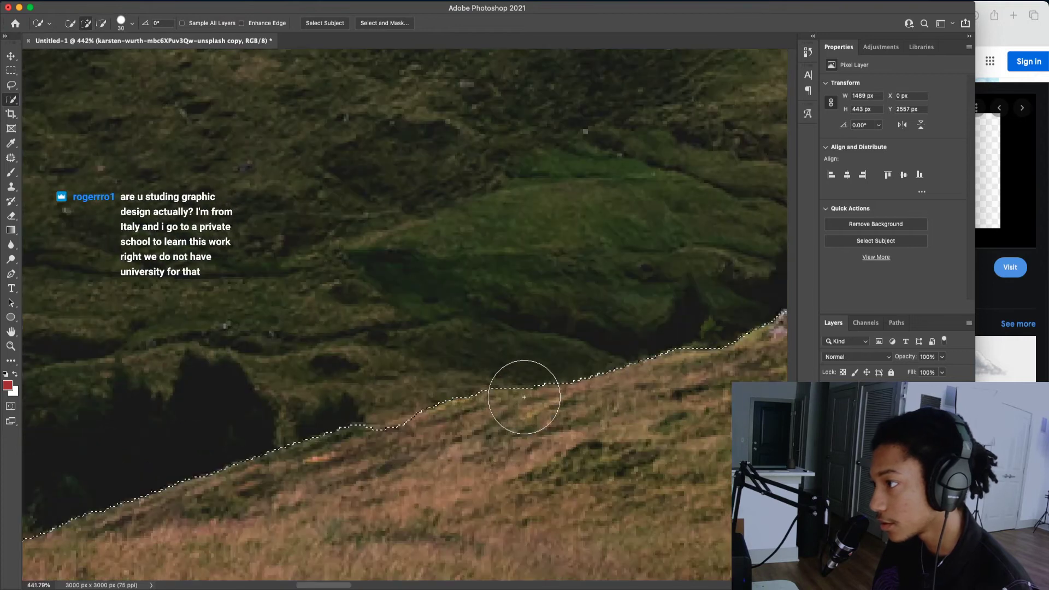
{"action": "scroll", "coordinate": [505, 403], "scroll_direction": "up", "scroll_amount": 6}
{"action": "left_click", "coordinate": [381, 409]}
{"action": "key", "text": "super+z"}
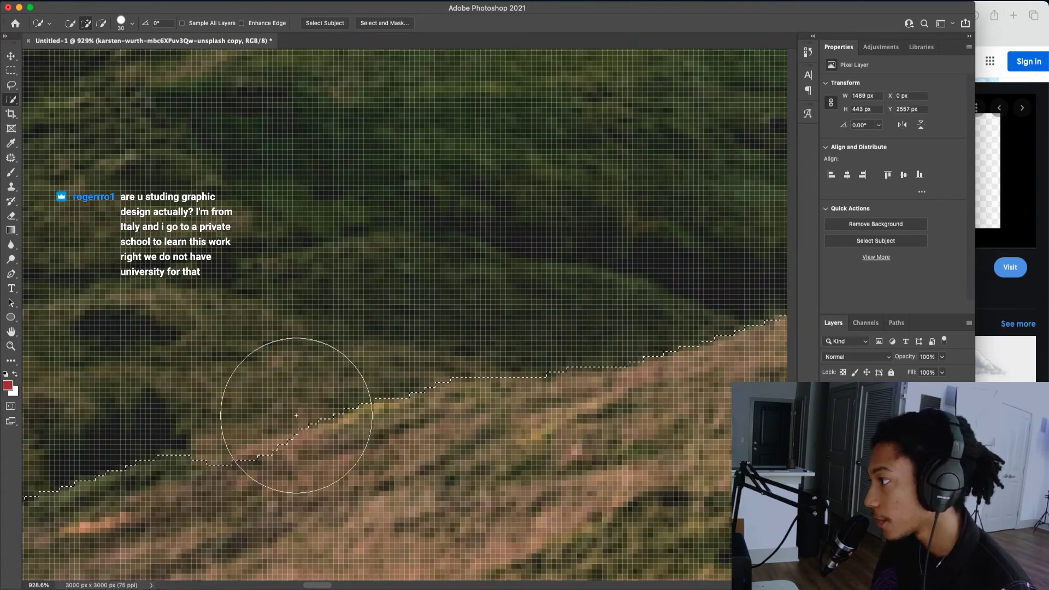
- Smooth the foreground grass selection again with a sample radius of 2 pixels
{"action": "left_click", "coordinate": [230, 3]}
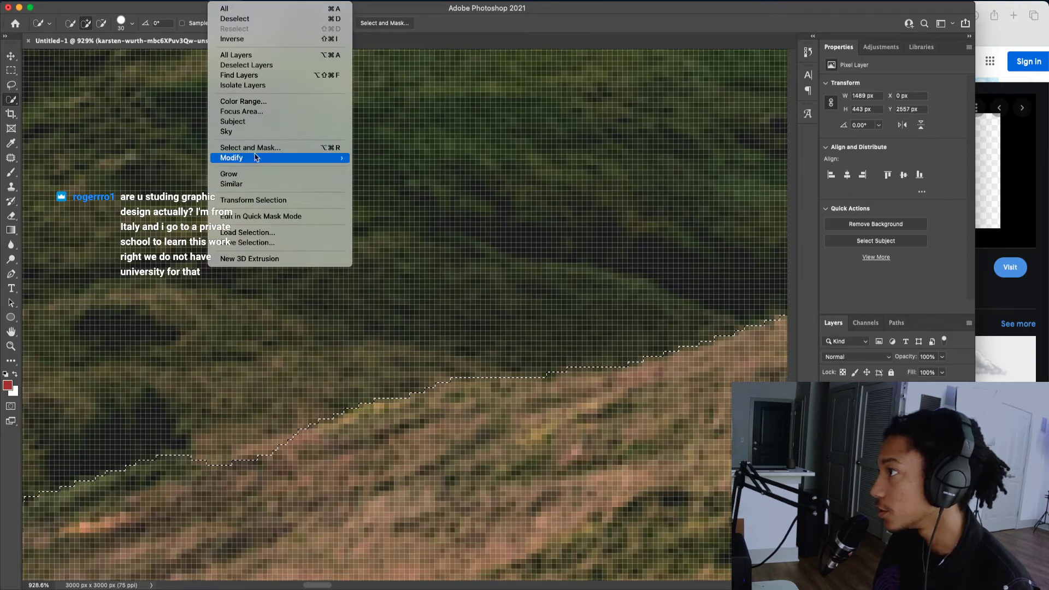
{"action": "mouse_move", "coordinate": [268, 158]}
{"action": "left_click", "coordinate": [377, 169]}
{"action": "type", "text": "2"}
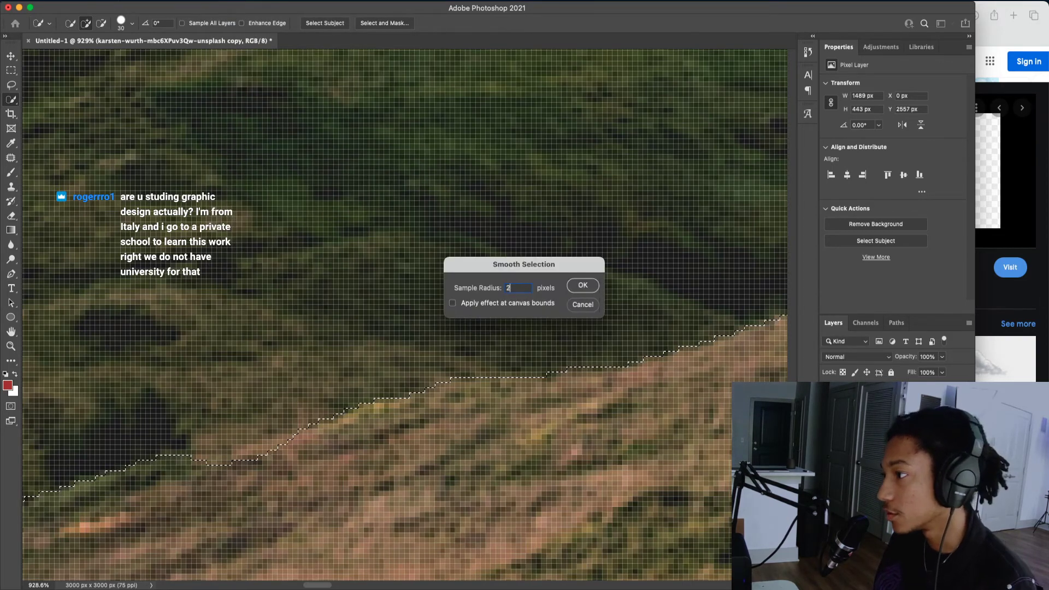
{"action": "left_click", "coordinate": [583, 285]}
- Feather the foreground grass selection by 3 pixels
{"action": "scroll", "coordinate": [571, 319], "scroll_direction": "down", "scroll_amount": 10}
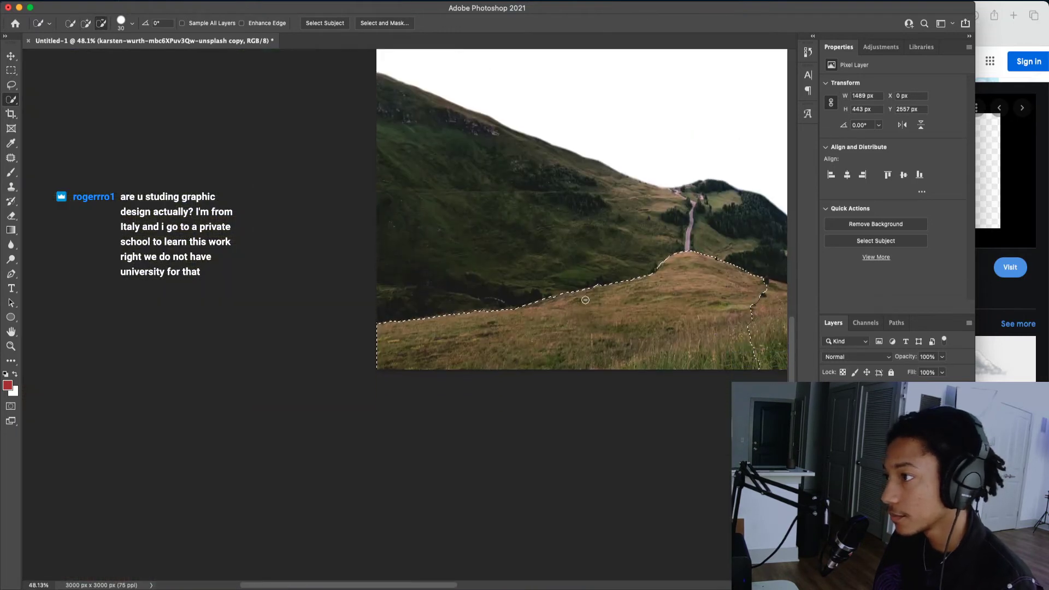
{"action": "scroll", "coordinate": [586, 298], "scroll_direction": "up", "scroll_amount": 5}
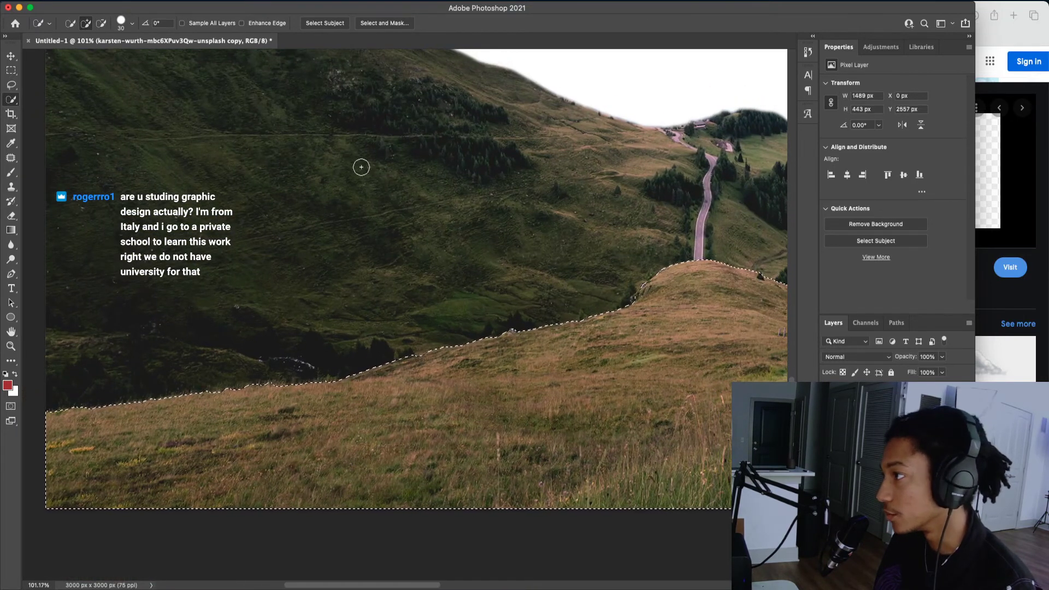
{"action": "left_click", "coordinate": [228, 4]}
{"action": "mouse_move", "coordinate": [284, 158]}
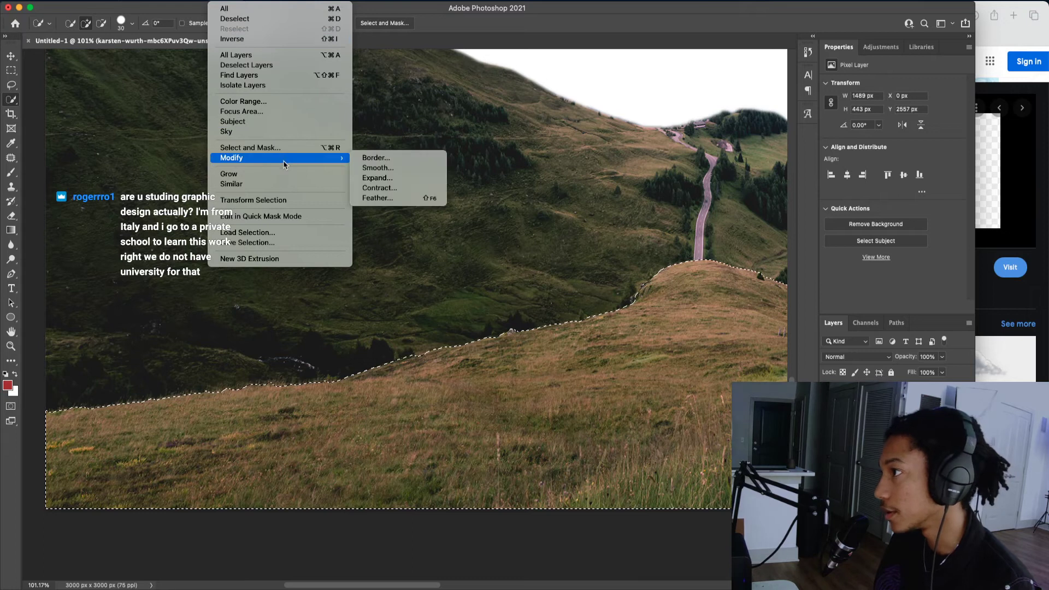
{"action": "left_click", "coordinate": [376, 198]}
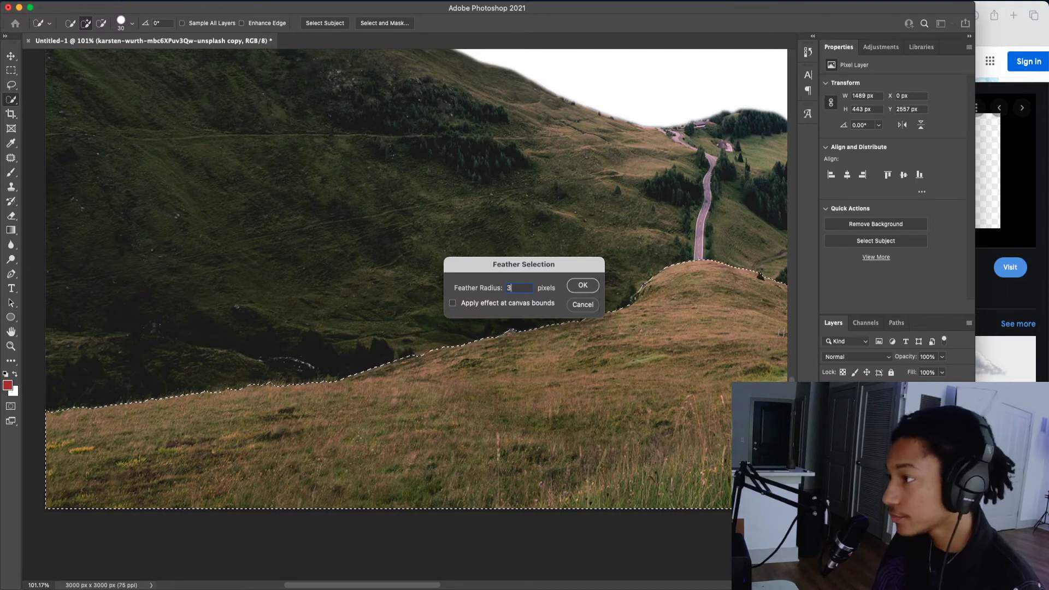
{"action": "left_click", "coordinate": [582, 287]}
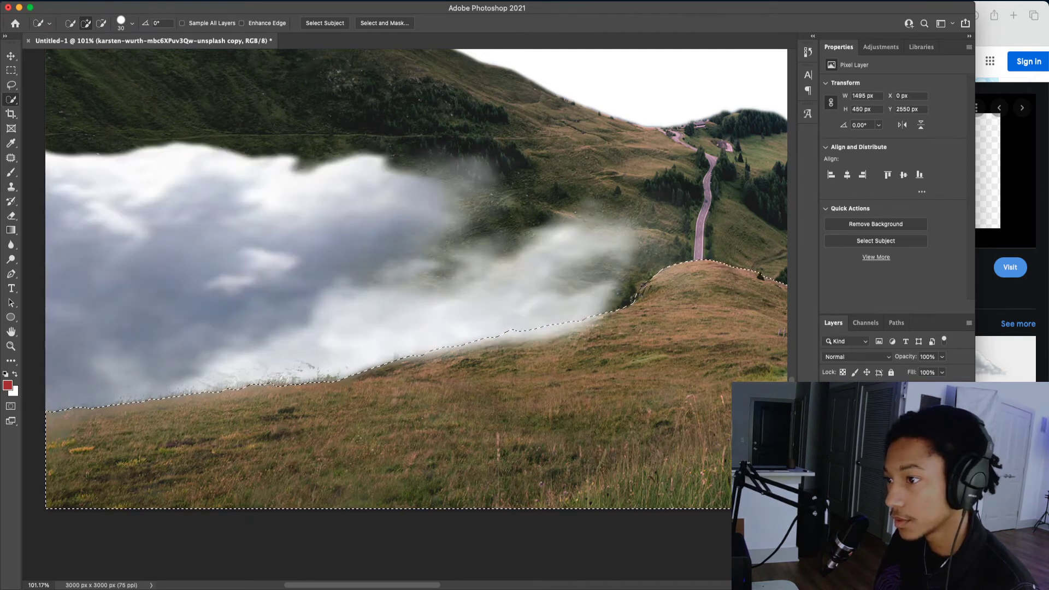
- Show the left clouds, paint black inside the selection on the duplicated cloud's mask along the ridge, and deselect
{"action": "left_click", "coordinate": [873, 432]}
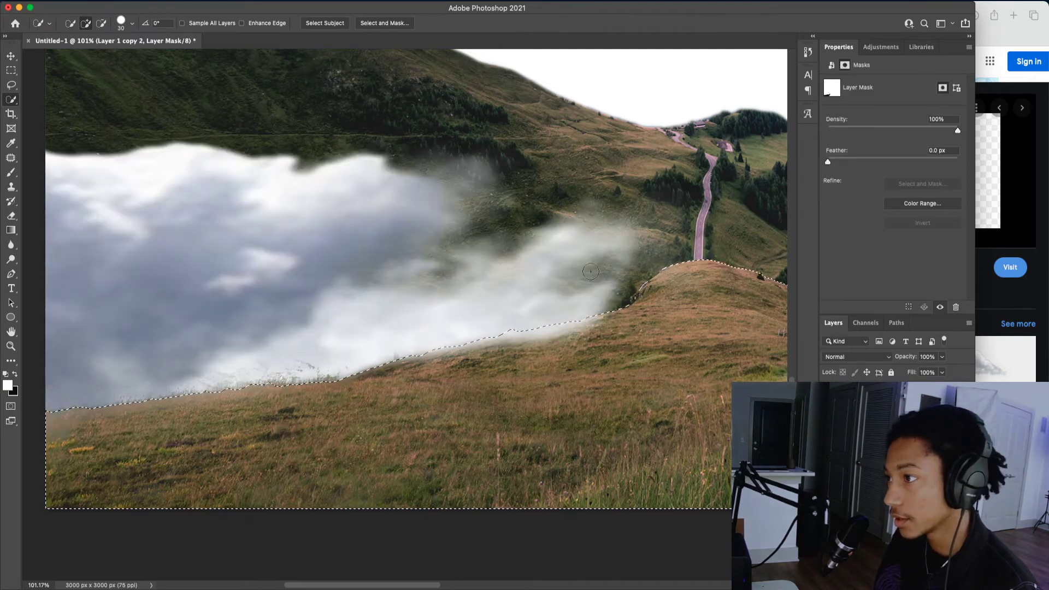
{"action": "key", "text": "b"}
{"action": "mouse_move", "coordinate": [637, 325]}
{"action": "left_mouse_down"}
{"action": "mouse_move", "coordinate": [562, 339]}
{"action": "mouse_move", "coordinate": [551, 358]}
{"action": "left_mouse_up"}
{"action": "key", "text": "super+z"}
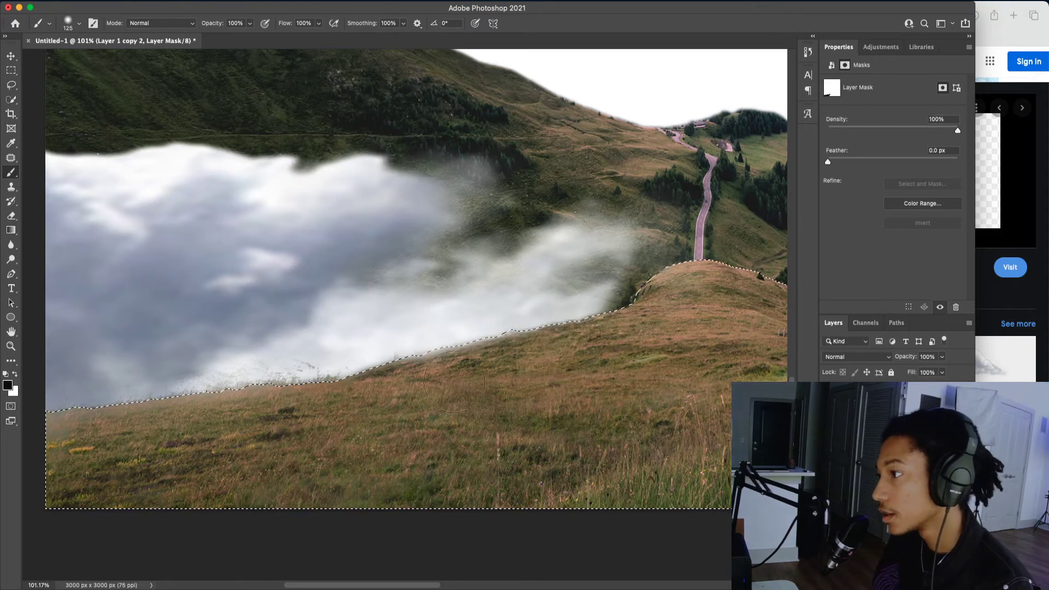
{"action": "key", "text": "super+d"}
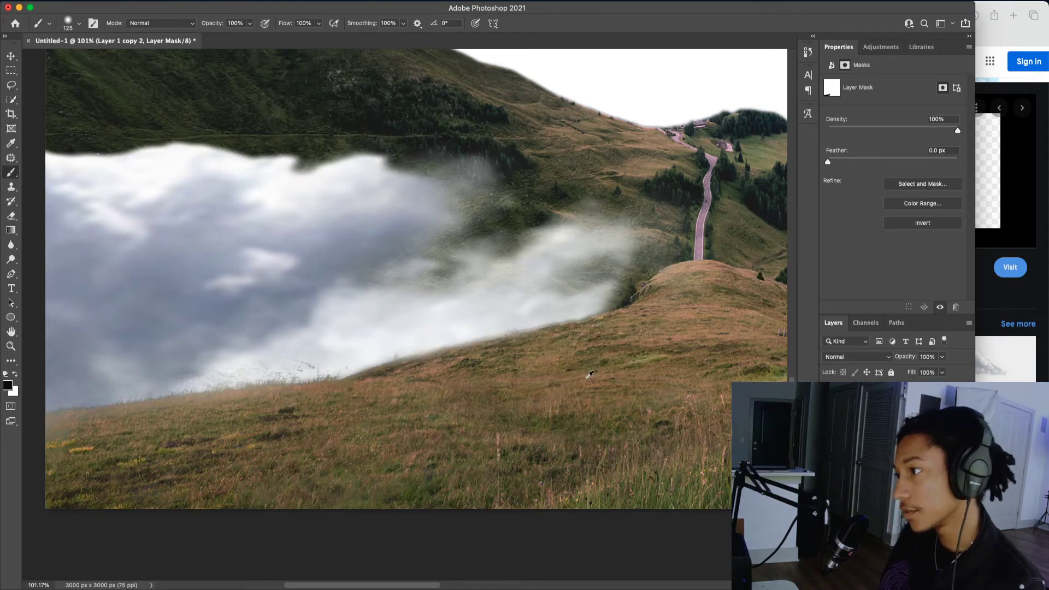
- Restore the foreground grass selection and hide the duplicated left cloud to expose the masked cloud along the ridge
{"action": "scroll", "coordinate": [585, 379], "scroll_direction": "down", "scroll_amount": 2}
{"action": "scroll", "coordinate": [575, 361], "scroll_direction": "up", "scroll_amount": 3}
{"action": "key", "text": "super+shift+d"}
{"action": "key", "text": "Delete"}
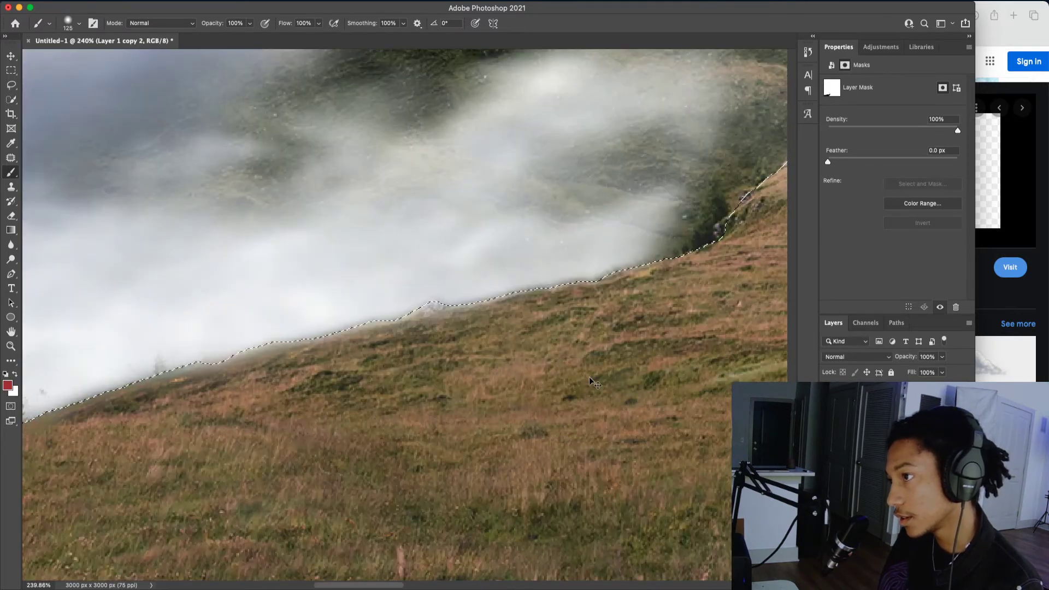
{"action": "key", "text": "super+z"}
{"action": "key", "text": "super+z"}
{"action": "key", "text": "super+shift+z"}
{"action": "key", "text": "super+z"}
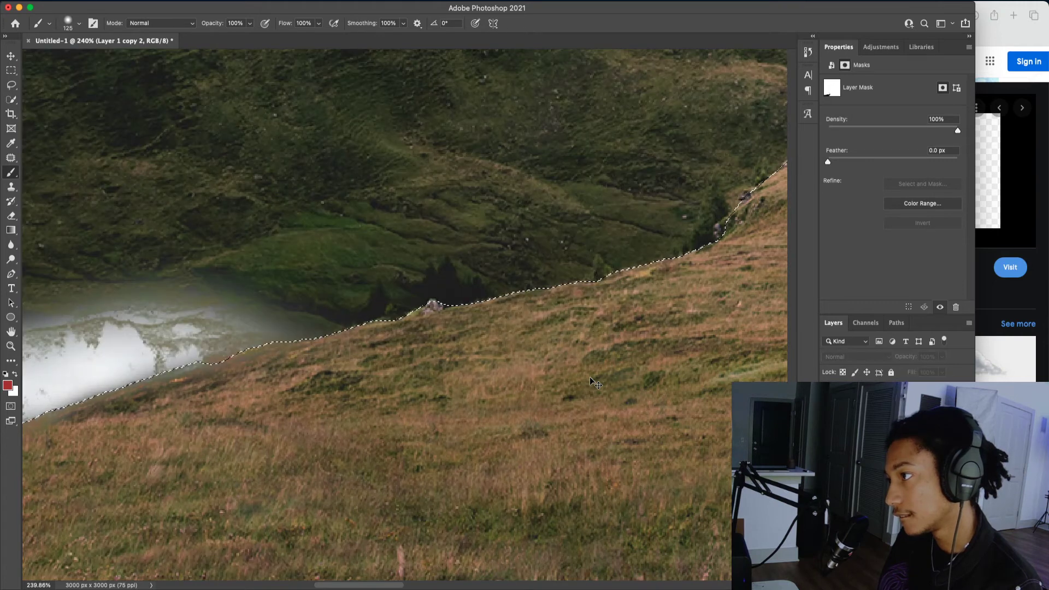
- Paint black on the duplicated left cloud's mask inside the grass selection along the ridge, and deselect the grass
{"action": "key", "text": "super+shift+z"}
{"action": "left_click", "coordinate": [871, 398]}
{"action": "mouse_move", "coordinate": [491, 344]}
{"action": "left_mouse_down"}
{"action": "mouse_move", "coordinate": [485, 334]}
{"action": "mouse_move", "coordinate": [623, 246]}
{"action": "mouse_move", "coordinate": [323, 309]}
{"action": "mouse_move", "coordinate": [331, 355]}
{"action": "left_mouse_up"}
{"action": "scroll", "coordinate": [331, 355], "scroll_direction": "down", "scroll_amount": 5}
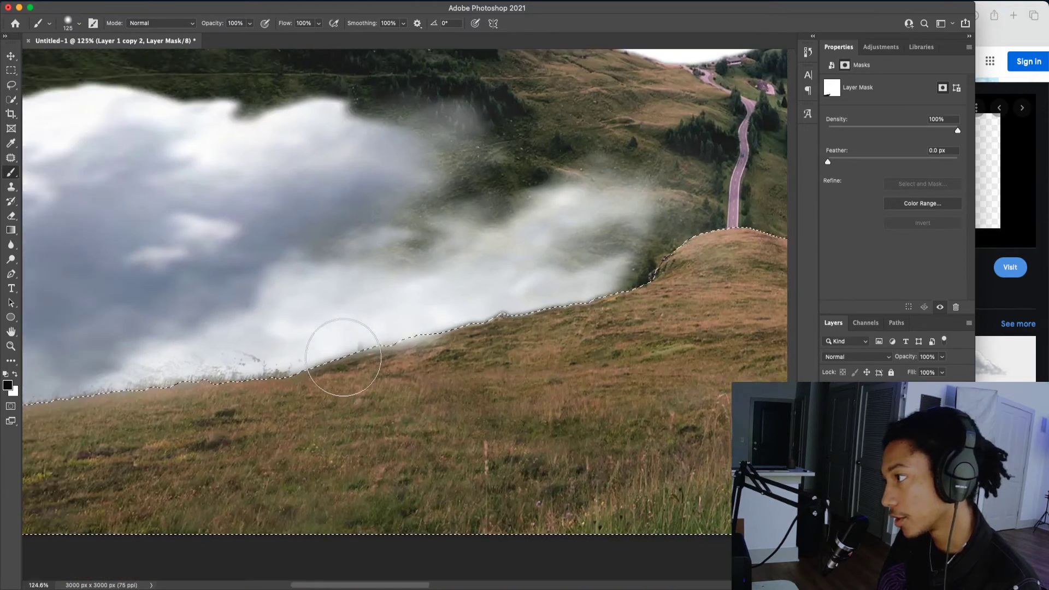
{"action": "scroll", "coordinate": [194, 429], "scroll_direction": "left", "scroll_amount": 5}
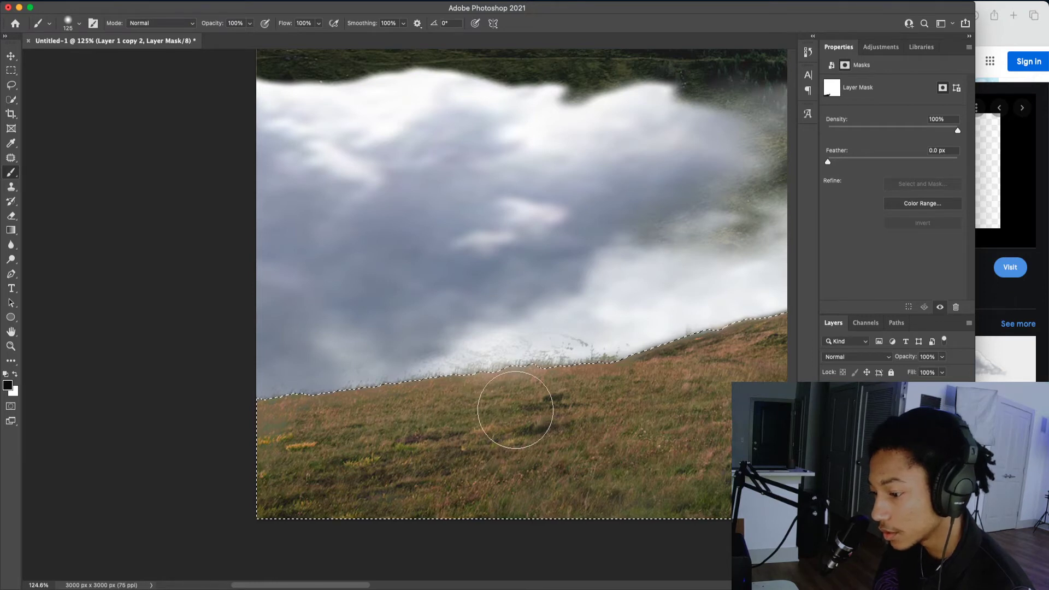
{"action": "scroll", "coordinate": [548, 422], "scroll_direction": "right", "scroll_amount": 5}
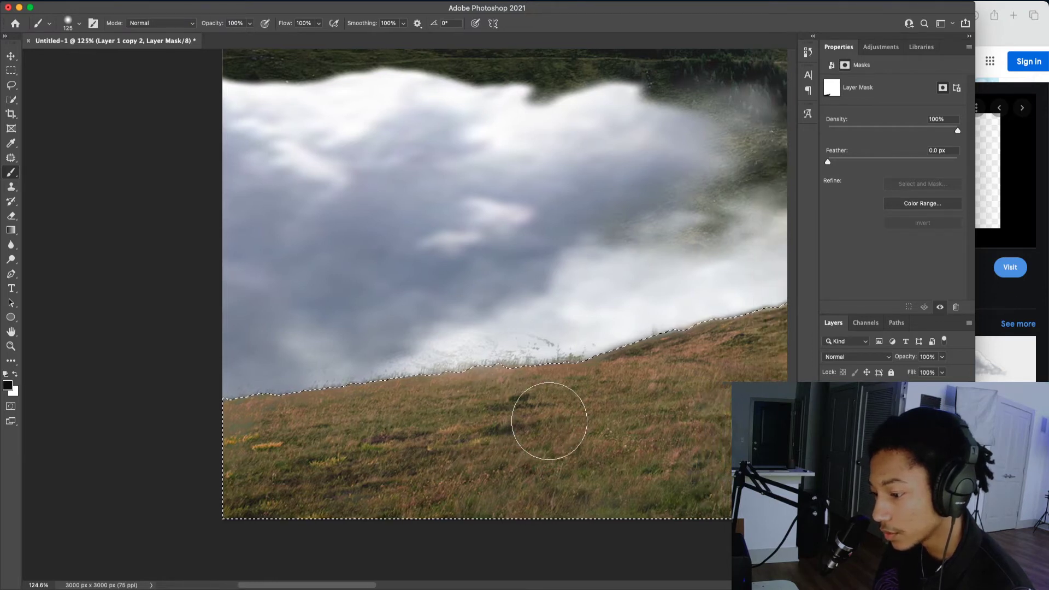
{"action": "scroll", "coordinate": [549, 421], "scroll_direction": "right", "scroll_amount": 2}
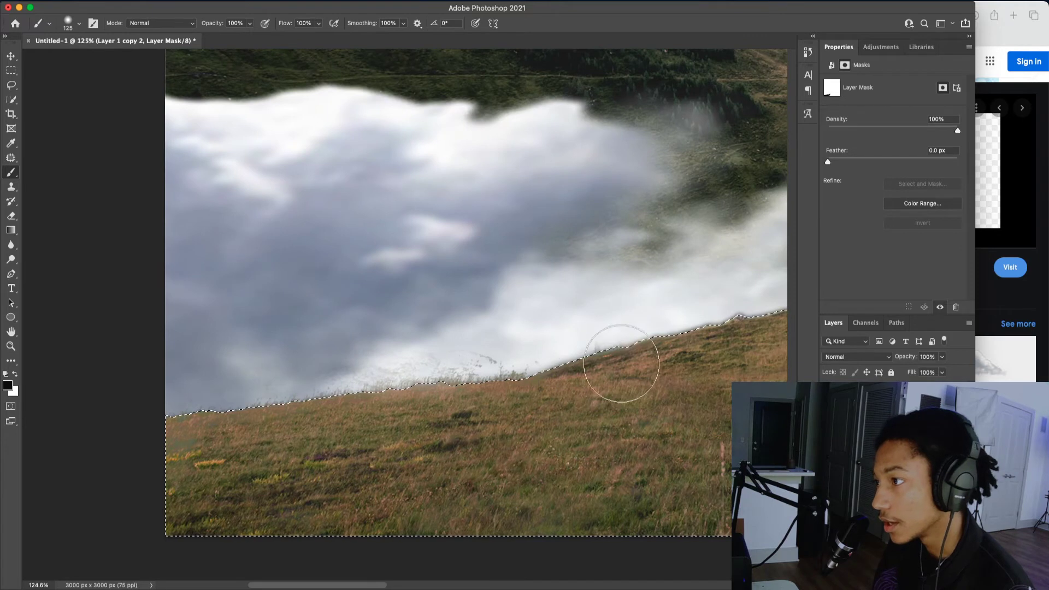
{"action": "scroll", "coordinate": [552, 385], "scroll_direction": "right", "scroll_amount": 5}
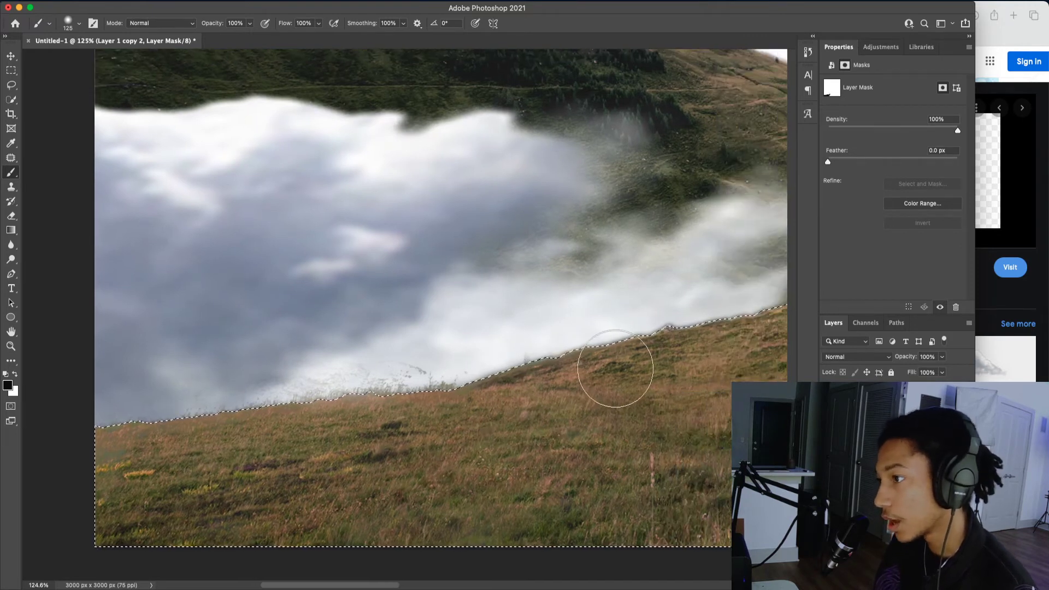
{"action": "key", "text": "super+d"}
- Paint white on the duplicated left cloud's mask with a soft 25 to 35 px brush where the cloud meets the rocky knoll
{"action": "scroll", "coordinate": [660, 366], "scroll_direction": "right", "scroll_amount": 5}
{"action": "scroll", "coordinate": [659, 366], "scroll_direction": "up", "scroll_amount": 2}
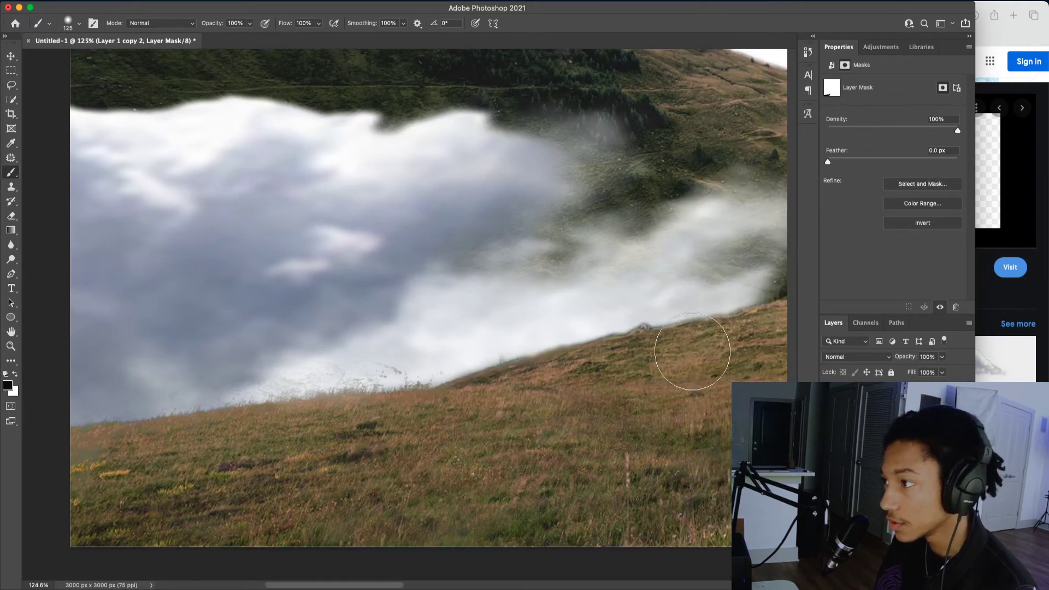
{"action": "scroll", "coordinate": [693, 352], "scroll_direction": "right", "scroll_amount": 1}
{"action": "scroll", "coordinate": [683, 342], "scroll_direction": "up", "scroll_amount": 3}
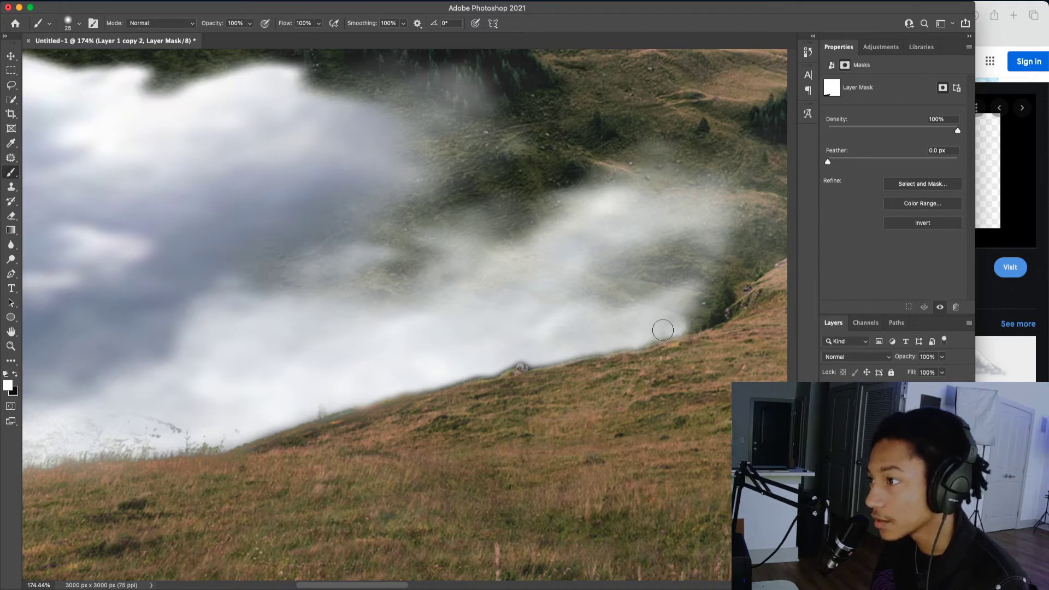
{"action": "mouse_move", "coordinate": [701, 302]}
{"action": "left_mouse_down"}
{"action": "mouse_move", "coordinate": [682, 289]}
{"action": "mouse_move", "coordinate": [700, 252]}
{"action": "left_mouse_up"}
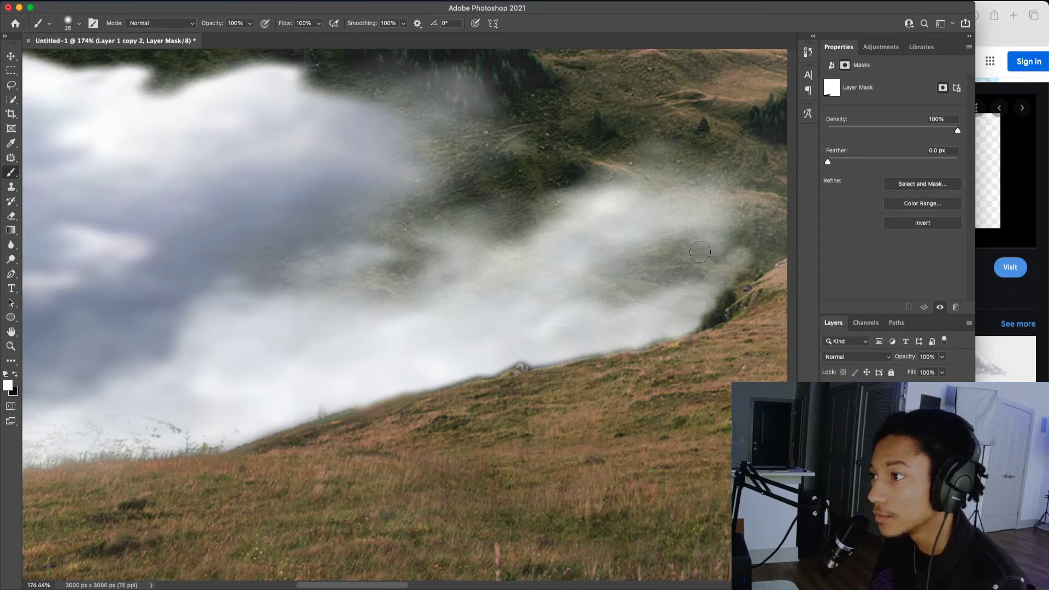
{"action": "scroll", "coordinate": [701, 264], "scroll_direction": "right", "scroll_amount": 5}
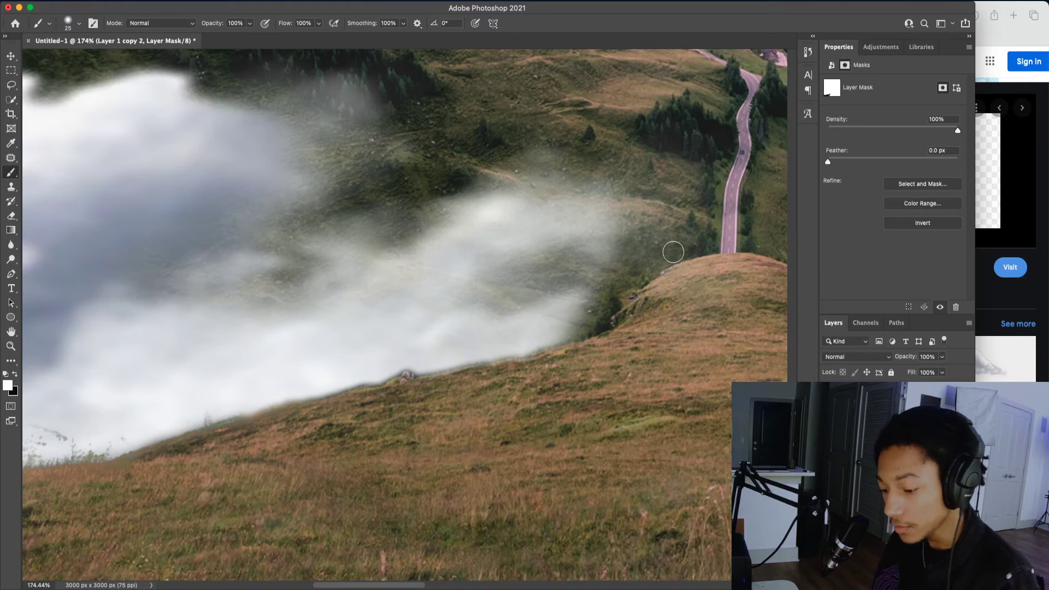
{"action": "key", "text": "bracketright"}
{"action": "key", "text": "bracketright"}
{"action": "key", "text": "bracketright"}
{"action": "mouse_move", "coordinate": [631, 263]}
{"action": "left_mouse_down"}
{"action": "mouse_move", "coordinate": [615, 290]}
{"action": "mouse_move", "coordinate": [633, 283]}
{"action": "mouse_move", "coordinate": [555, 278]}
{"action": "mouse_move", "coordinate": [512, 293]}
{"action": "left_mouse_up"}
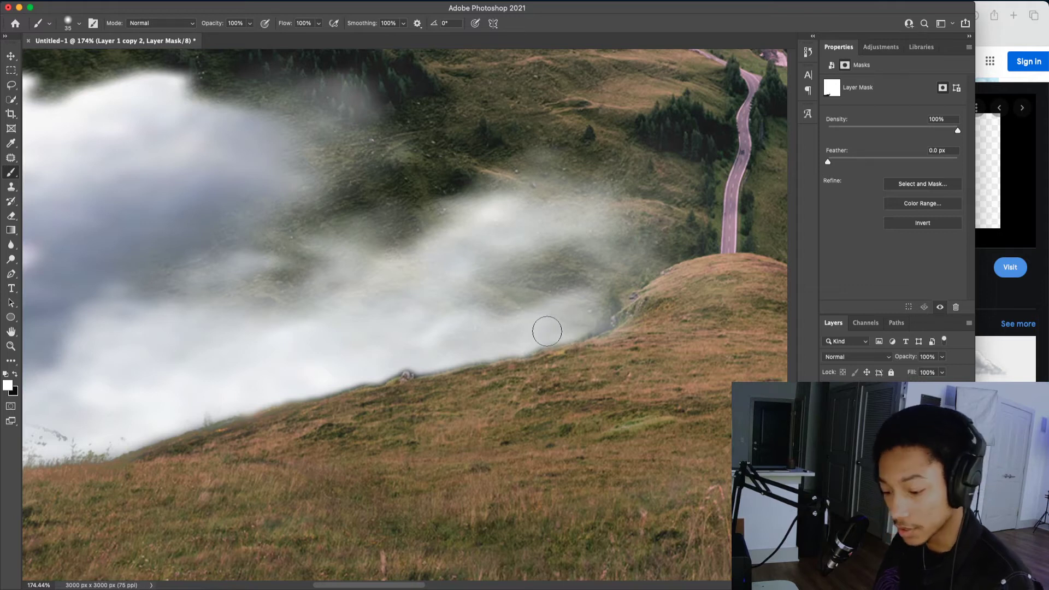
- Paint white along the ridge on the cloud's mask with a 40 px brush, covering the small rock and grass edge
{"action": "key", "text": "bracketright"}
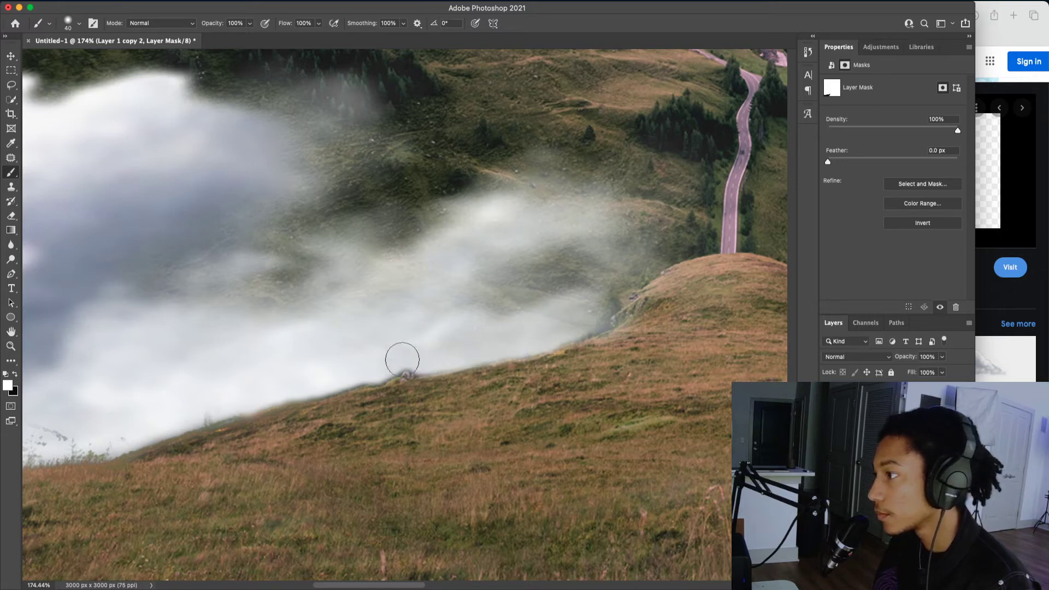
{"action": "mouse_move", "coordinate": [381, 371]}
{"action": "left_mouse_down"}
{"action": "mouse_move", "coordinate": [284, 387]}
{"action": "mouse_move", "coordinate": [124, 437]}
{"action": "mouse_move", "coordinate": [93, 433]}
{"action": "left_mouse_up"}
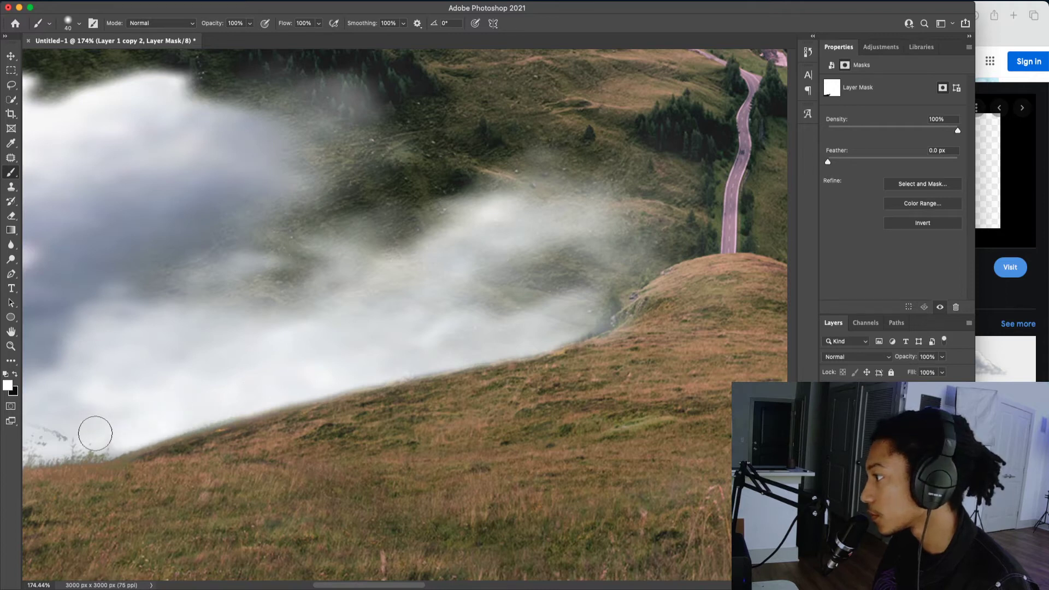
{"action": "scroll", "coordinate": [328, 352], "scroll_direction": "down", "scroll_amount": 5}
{"action": "scroll", "coordinate": [320, 356], "scroll_direction": "down", "scroll_amount": 3}
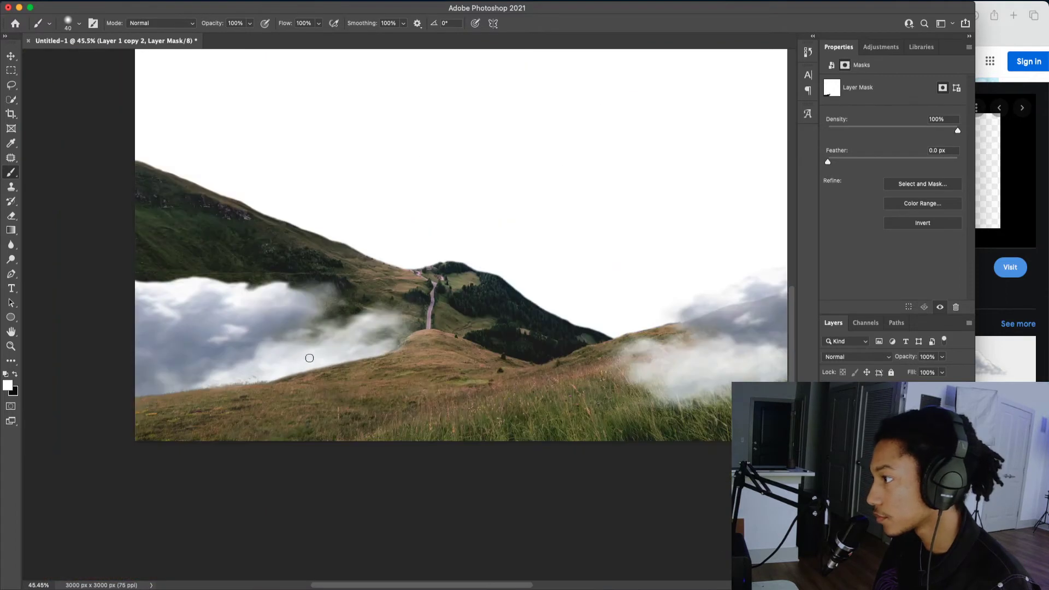
{"action": "scroll", "coordinate": [299, 360], "scroll_direction": "down", "scroll_amount": 3}
{"action": "scroll", "coordinate": [326, 307], "scroll_direction": "down", "scroll_amount": 2}
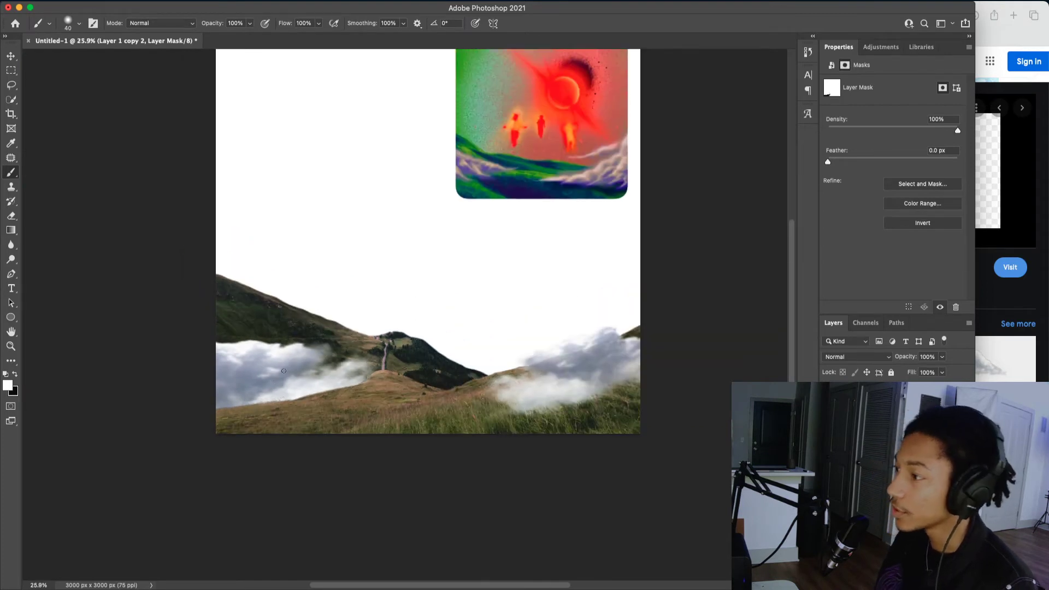
- Review the whole composition and make the duplicated left cloud's mask active for painting
{"action": "key", "text": "v"}
{"action": "scroll", "coordinate": [318, 368], "scroll_direction": "down", "scroll_amount": 1}
{"action": "left_click", "coordinate": [589, 326]}
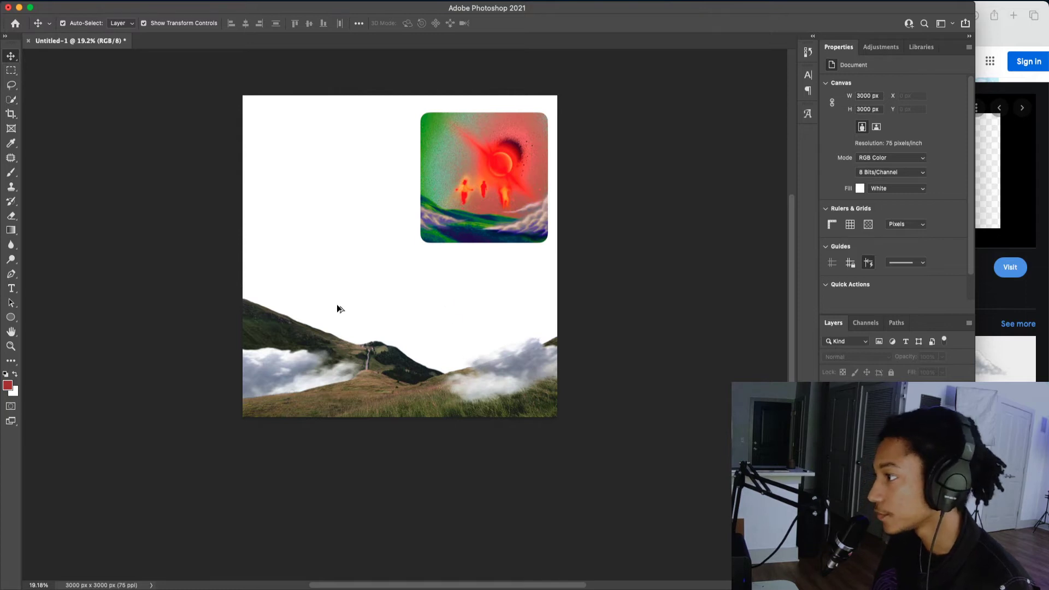
{"action": "scroll", "coordinate": [337, 306], "scroll_direction": "up", "scroll_amount": 1}
{"action": "scroll", "coordinate": [322, 350], "scroll_direction": "up", "scroll_amount": 1}
{"action": "scroll", "coordinate": [311, 393], "scroll_direction": "left", "scroll_amount": 2}
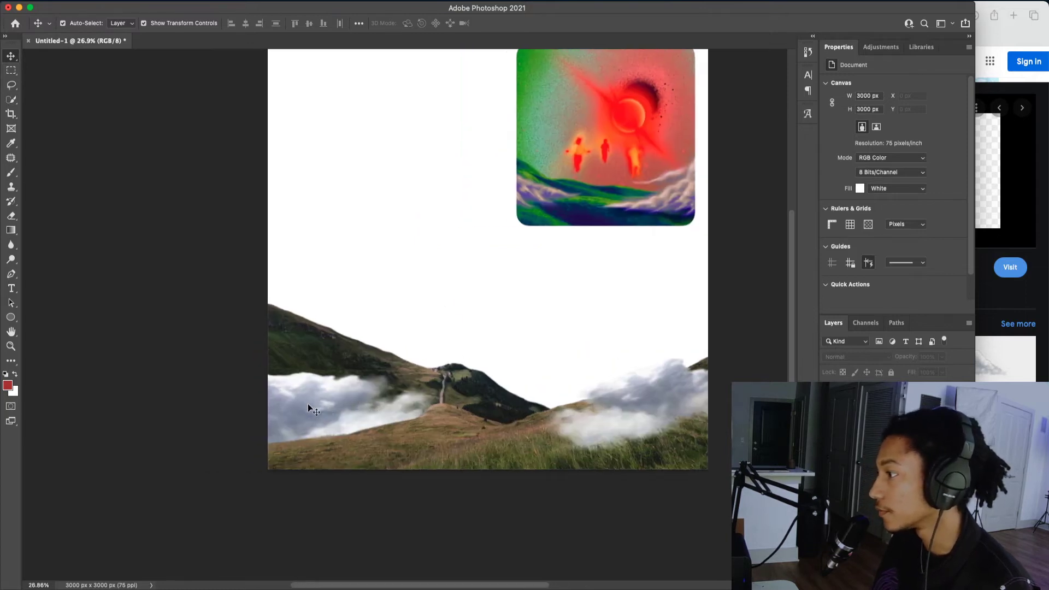
{"action": "left_click", "coordinate": [308, 408]}
{"action": "scroll", "coordinate": [294, 421], "scroll_direction": "up", "scroll_amount": 2}
{"action": "scroll", "coordinate": [339, 415], "scroll_direction": "up", "scroll_amount": 2}
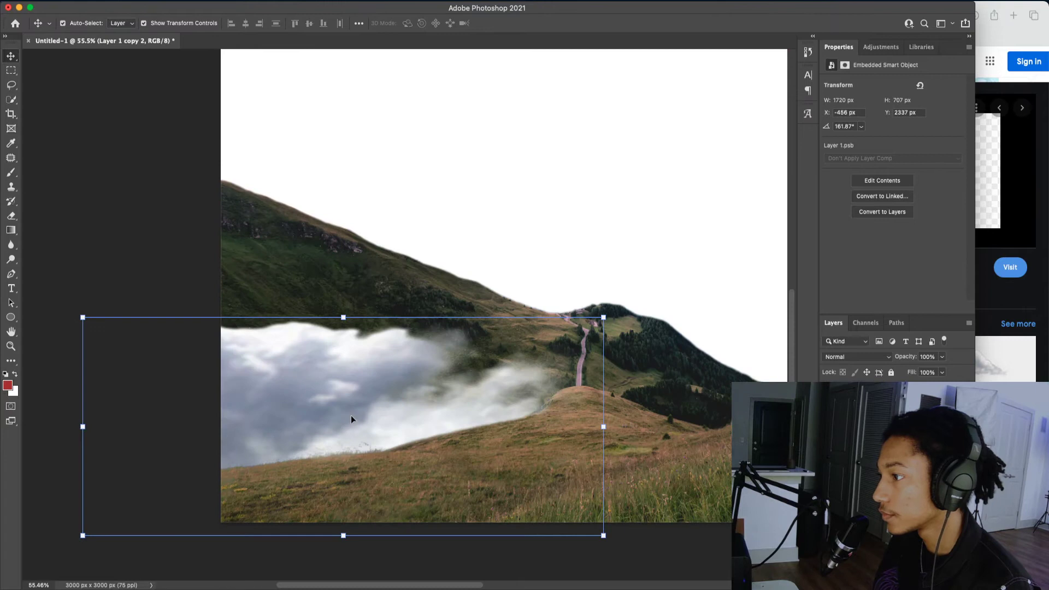
{"action": "key", "text": "b"}
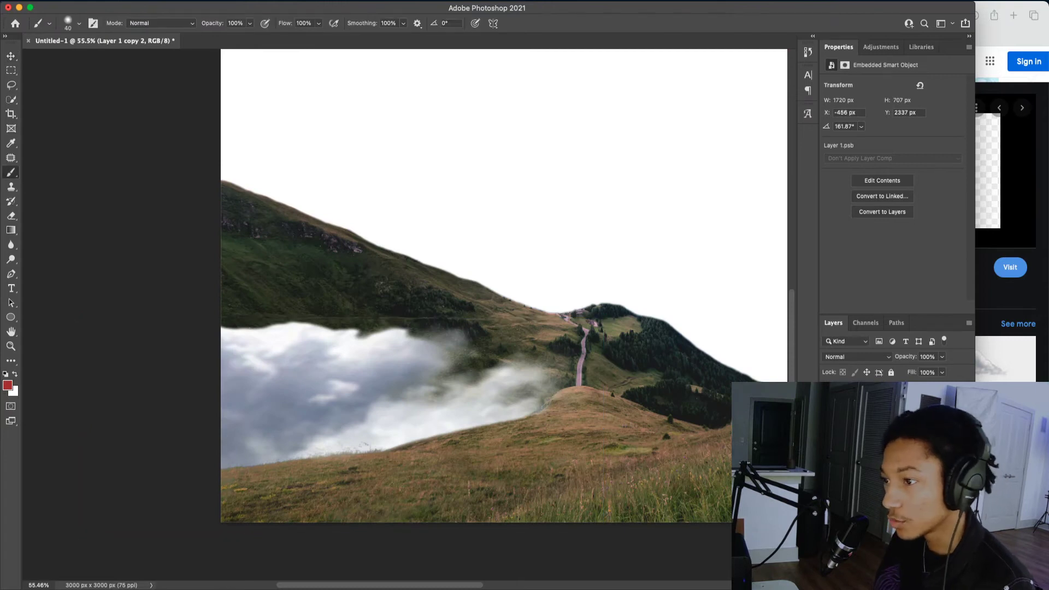
{"action": "left_click", "coordinate": [873, 408]}
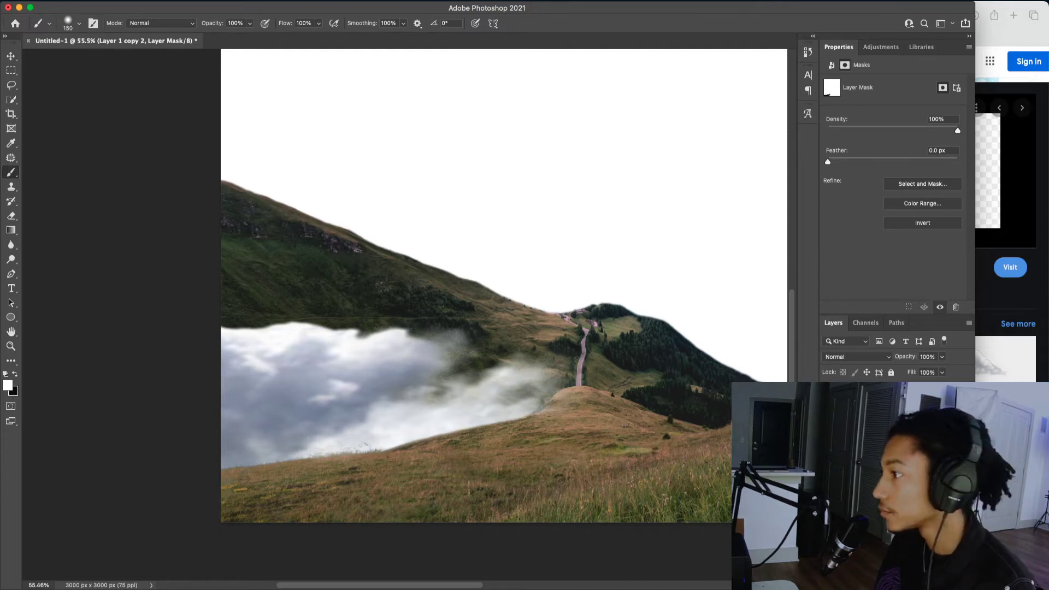
- Toggle the duplicated left cloud's visibility and examine how its lower edge meets the ridge
{"action": "key", "text": "v"}
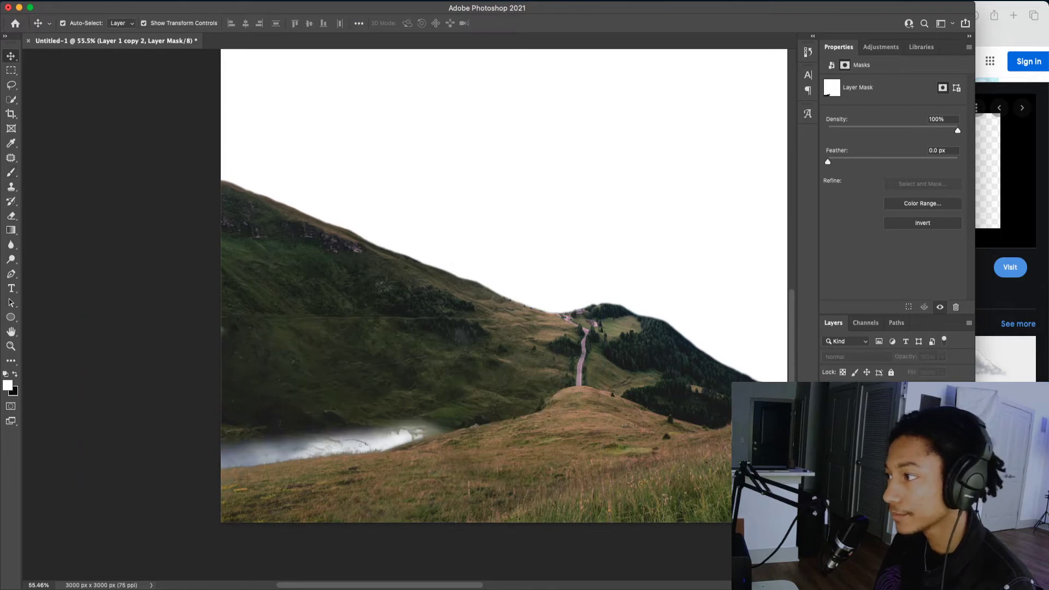
{"action": "left_click", "coordinate": [828, 394]}
{"action": "left_click", "coordinate": [829, 394]}
{"action": "scroll", "coordinate": [644, 439], "scroll_direction": "right", "scroll_amount": 6}
{"action": "scroll", "coordinate": [431, 464], "scroll_direction": "down", "scroll_amount": 3}
{"action": "scroll", "coordinate": [421, 464], "scroll_direction": "left", "scroll_amount": 4}
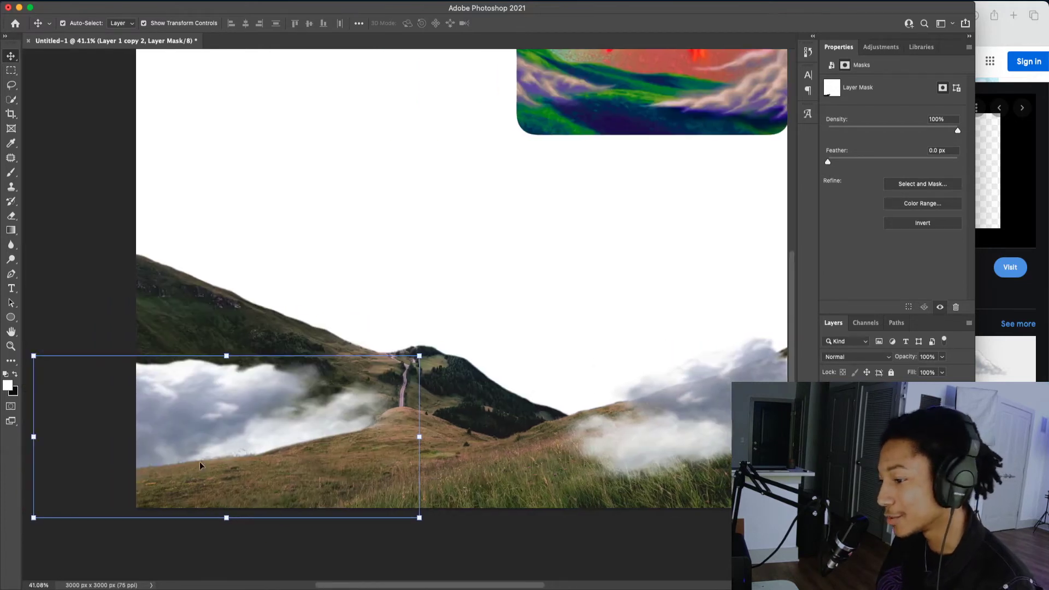
{"action": "scroll", "coordinate": [697, 429], "scroll_direction": "left", "scroll_amount": 2}
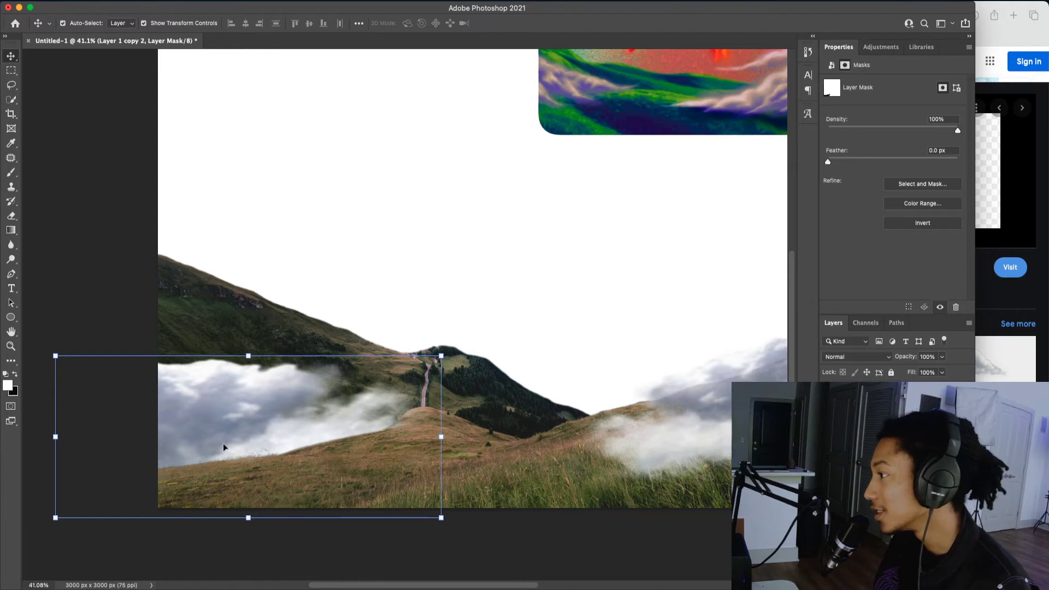
{"action": "scroll", "coordinate": [215, 439], "scroll_direction": "up", "scroll_amount": 3}
{"action": "scroll", "coordinate": [215, 438], "scroll_direction": "left", "scroll_amount": 2}
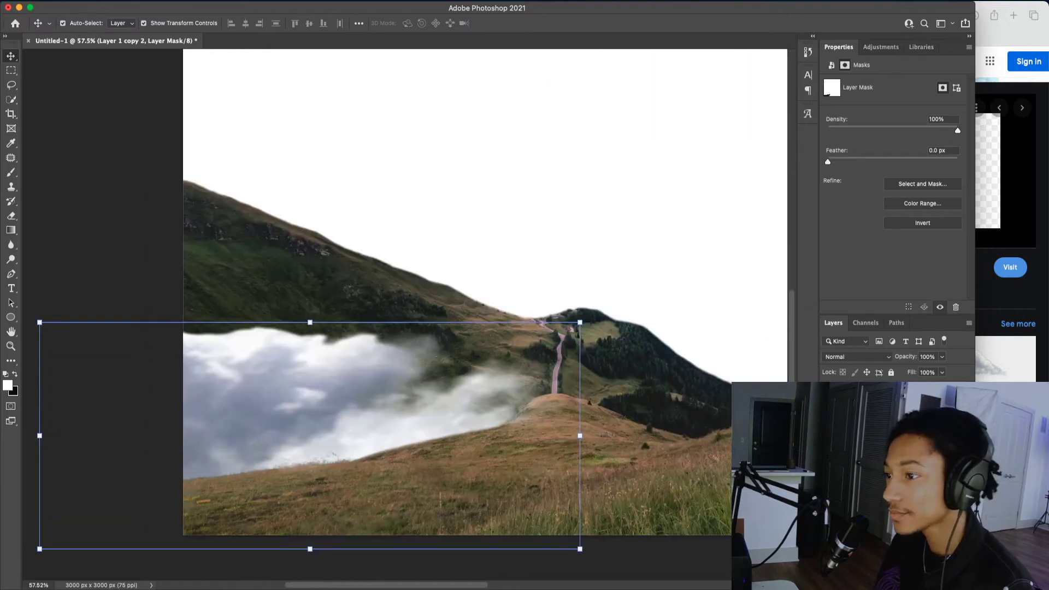
- Select the duplicated left cloud layer itself and rasterize its smart object into a pixel layer
{"action": "left_click", "coordinate": [852, 454]}
{"action": "left_click", "coordinate": [847, 431]}
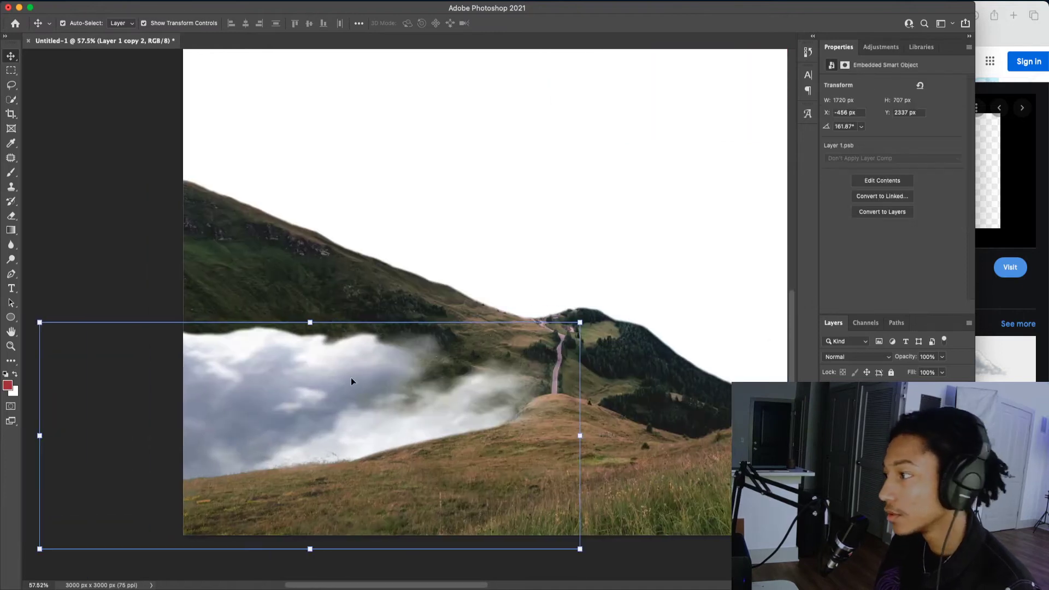
{"action": "right_click", "coordinate": [242, 395]}
{"action": "left_click", "coordinate": [276, 377]}
{"action": "right_click", "coordinate": [275, 389]}
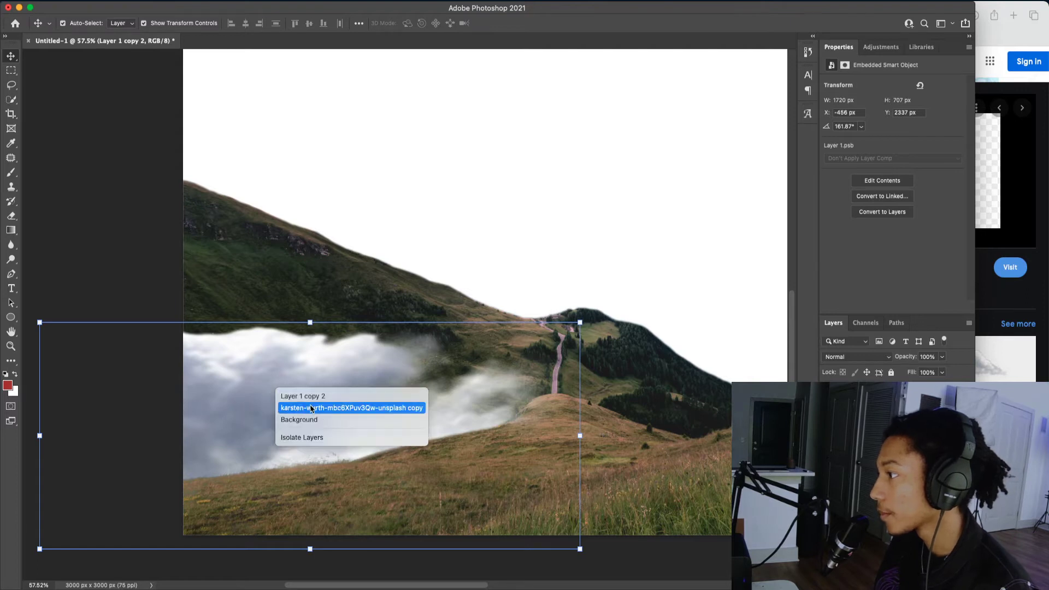
{"action": "left_click", "coordinate": [336, 377]}
{"action": "key", "text": "b"}
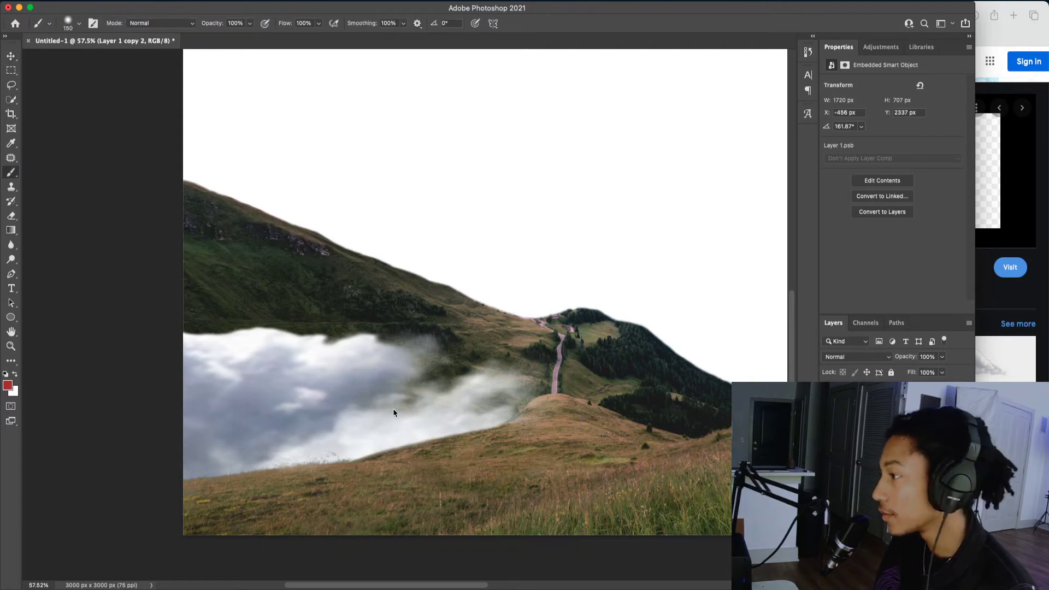
{"action": "left_click", "coordinate": [392, 408]}
{"action": "left_click", "coordinate": [563, 232]}
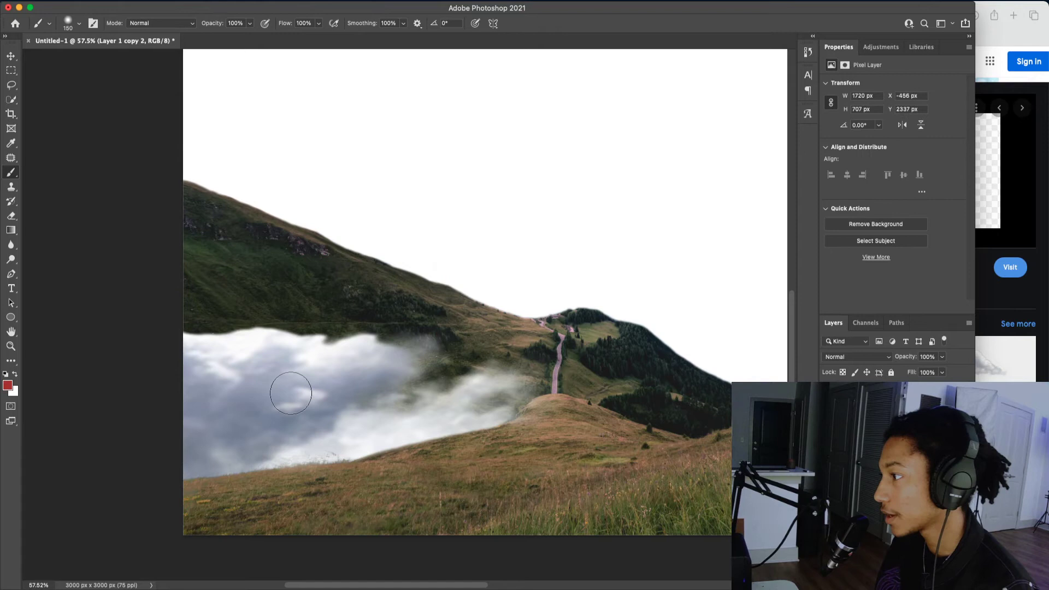
- Start a Warp transform on the rasterized left cloud and look up the other available transform commands
{"action": "key", "text": "ctrl+t"}
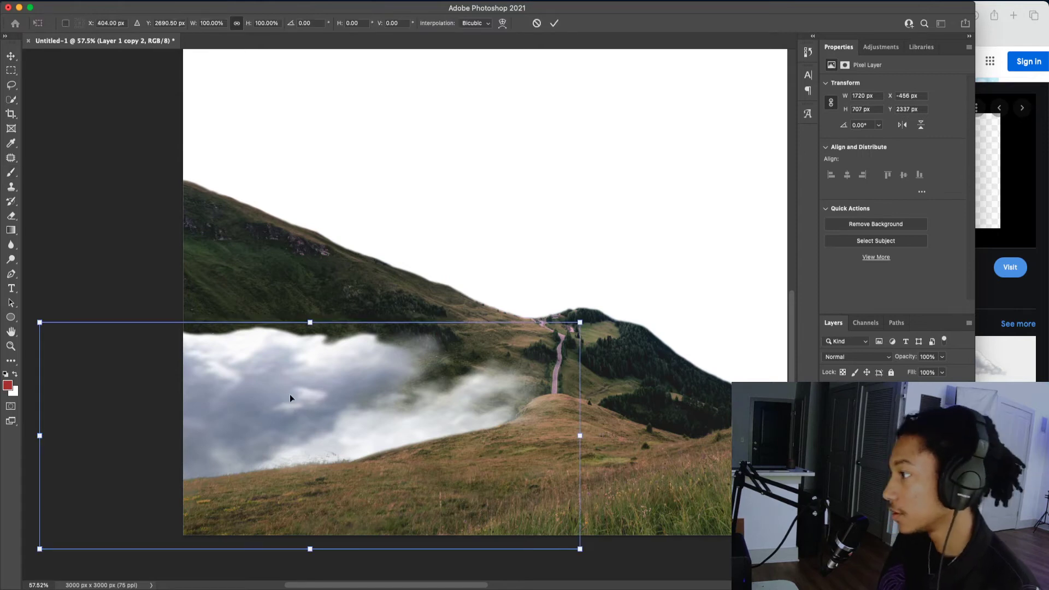
{"action": "right_click", "coordinate": [289, 394]}
{"action": "left_click", "coordinate": [330, 411]}
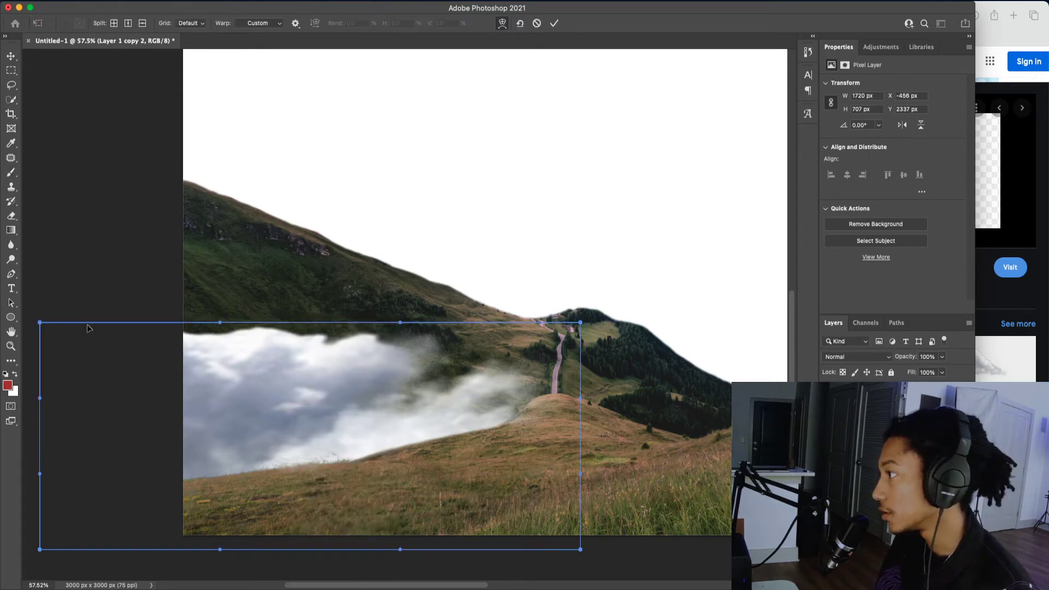
{"action": "left_click", "coordinate": [109, 4]}
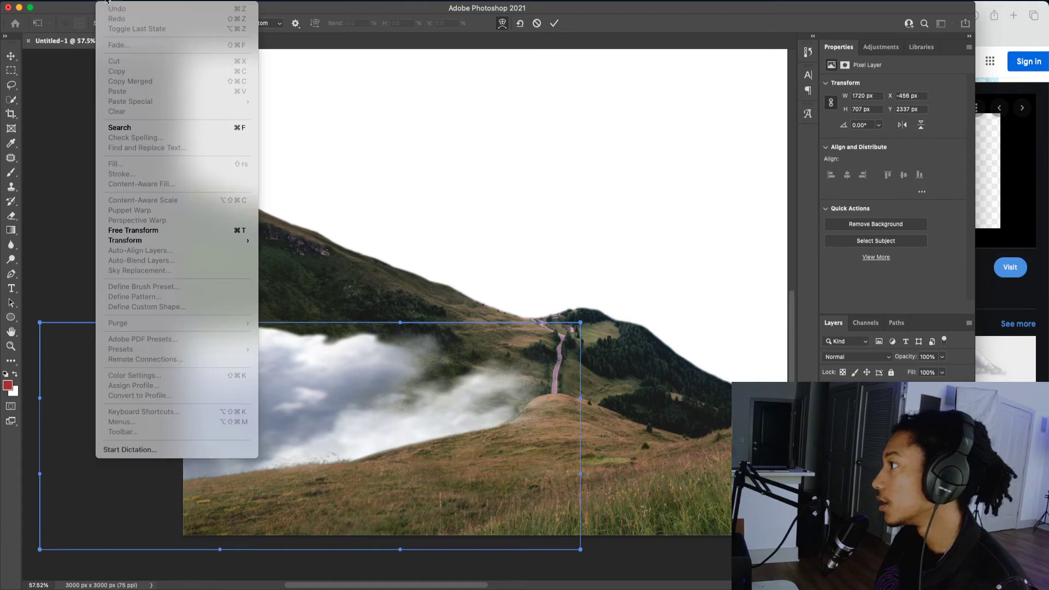
{"action": "mouse_move", "coordinate": [171, 244]}
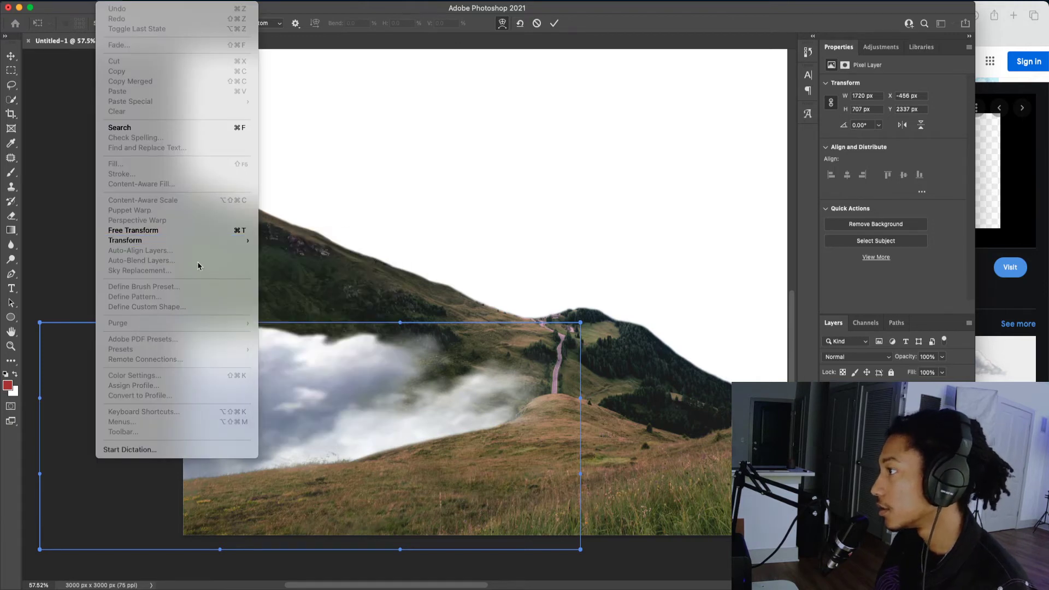
- Add a crosswise warp split through the middle of the left cloud layer
{"action": "left_click", "coordinate": [327, 466]}
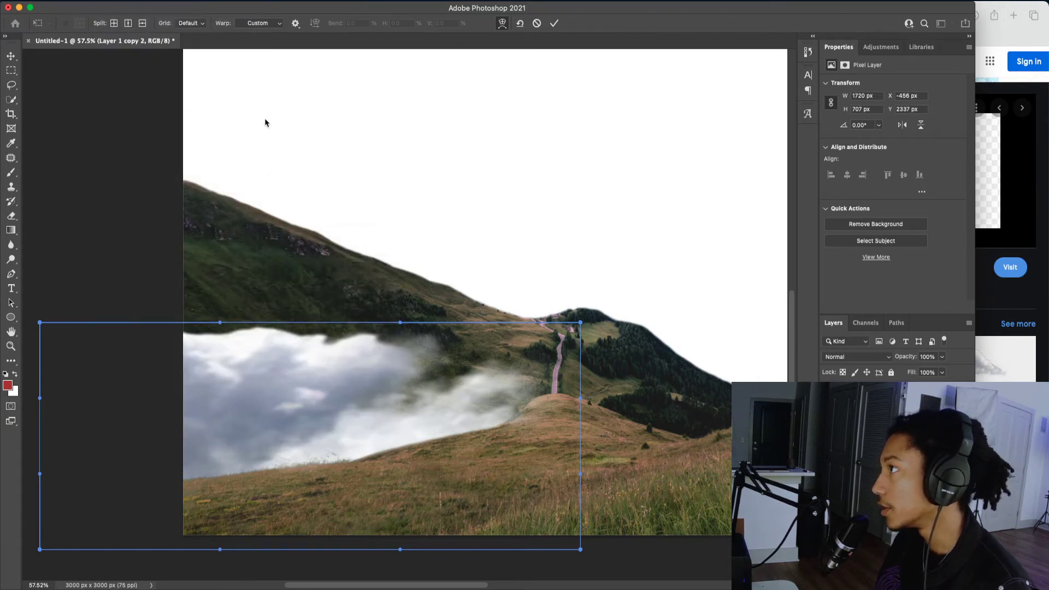
{"action": "left_click", "coordinate": [114, 24]}
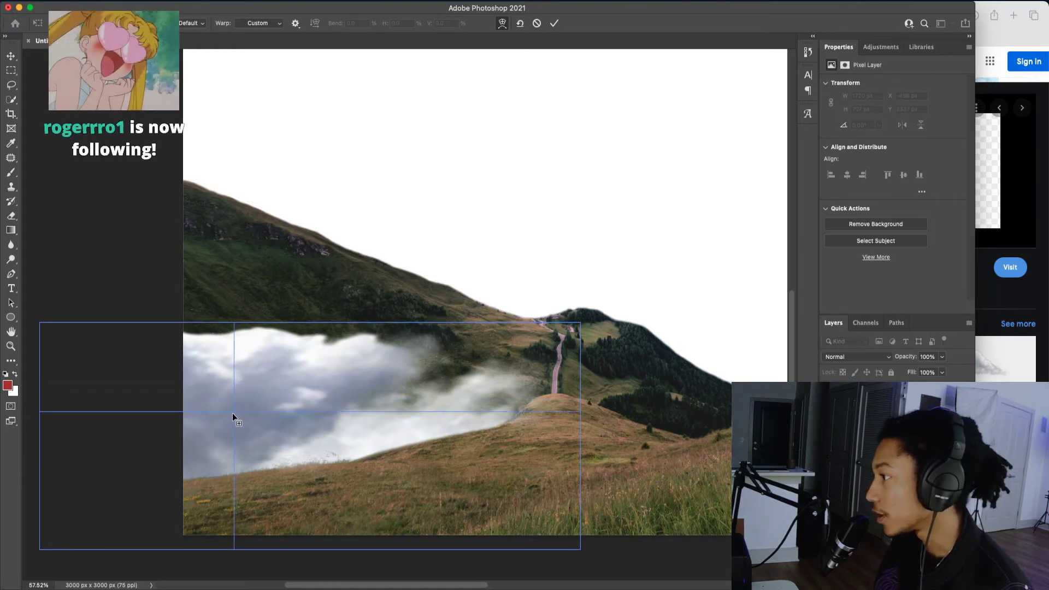
{"action": "left_click", "coordinate": [233, 415]}
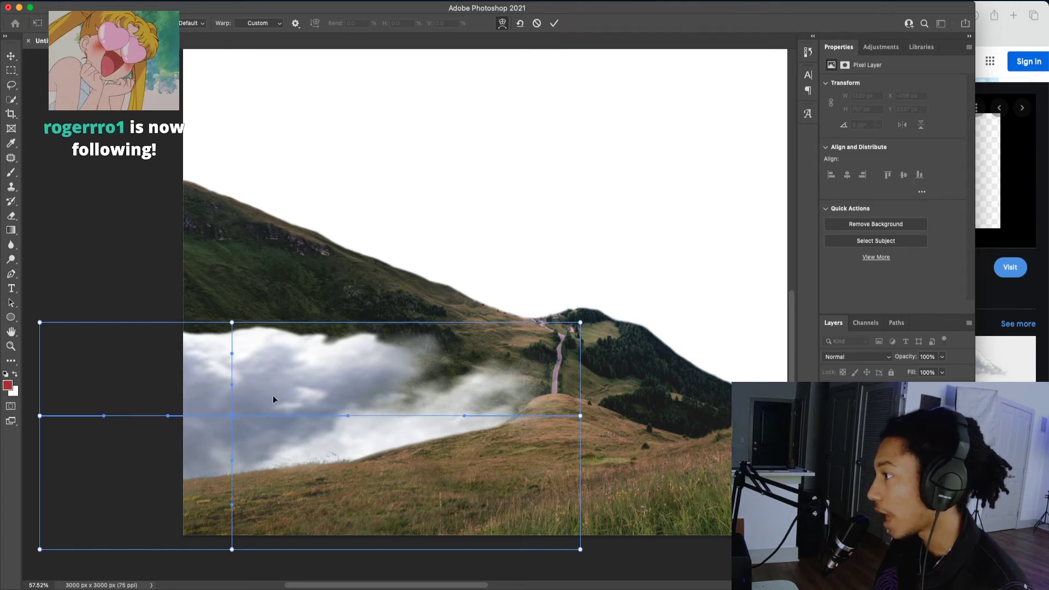
- Examine the cloud and hill shapes in the lower part of the reference artwork
{"action": "scroll", "coordinate": [727, 249], "scroll_direction": "up", "scroll_amount": 5}
{"action": "scroll", "coordinate": [726, 249], "scroll_direction": "right", "scroll_amount": 4}
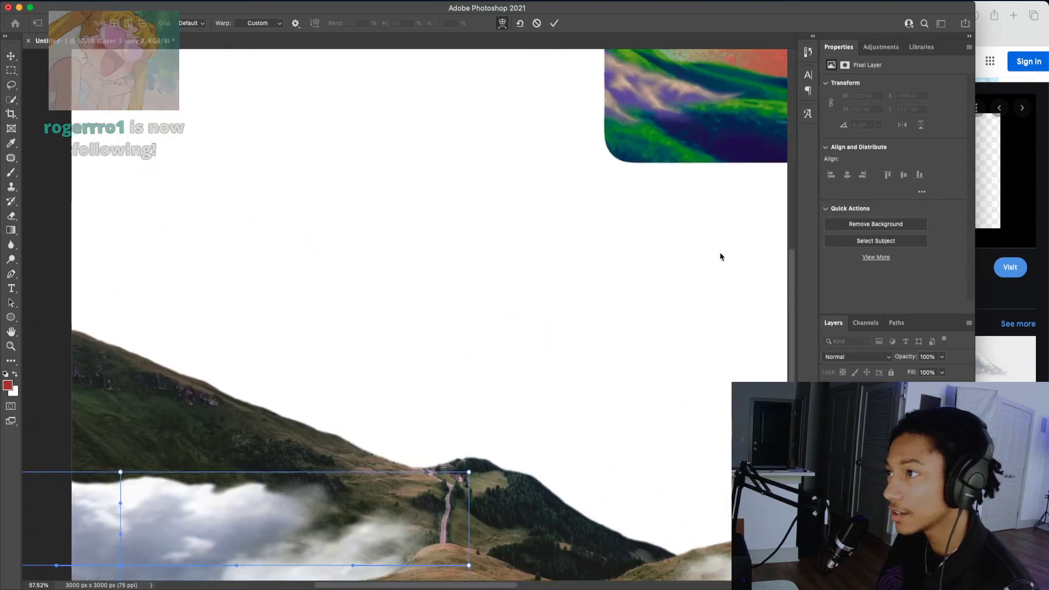
{"action": "scroll", "coordinate": [720, 257], "scroll_direction": "up", "scroll_amount": 5}
{"action": "scroll", "coordinate": [720, 257], "scroll_direction": "right", "scroll_amount": 5}
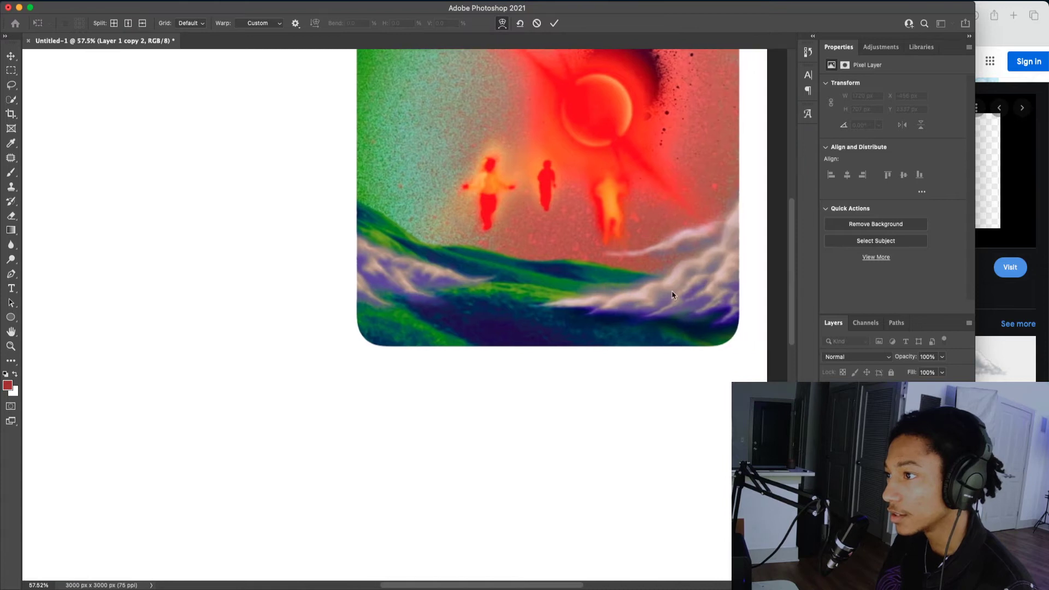
{"action": "scroll", "coordinate": [539, 291], "scroll_direction": "left", "scroll_amount": 5}
{"action": "scroll", "coordinate": [538, 291], "scroll_direction": "down", "scroll_amount": 2}
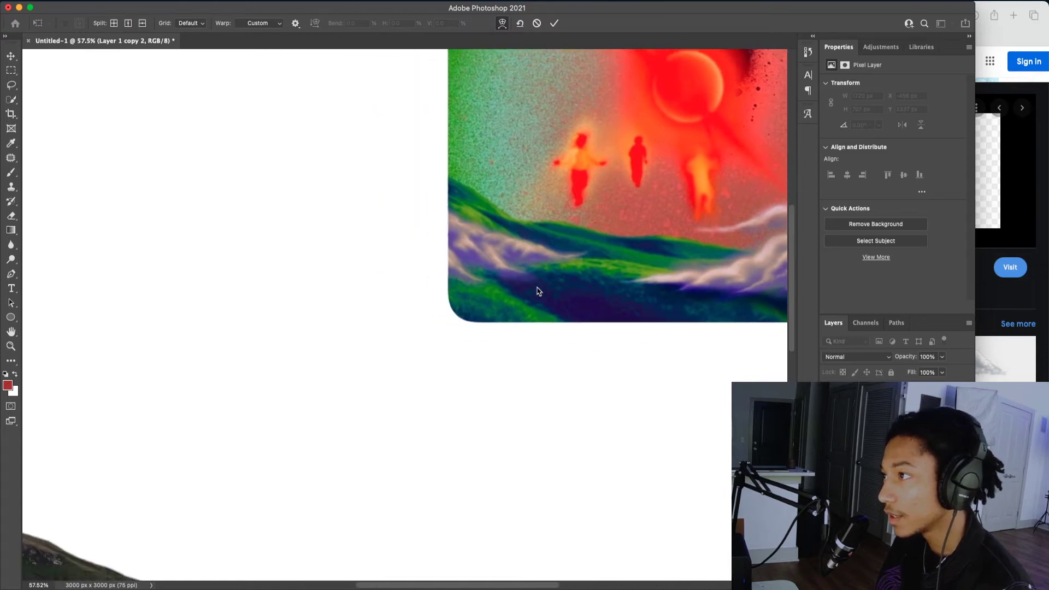
{"action": "scroll", "coordinate": [538, 291], "scroll_direction": "left", "scroll_amount": 10}
{"action": "scroll", "coordinate": [538, 292], "scroll_direction": "down", "scroll_amount": 8}
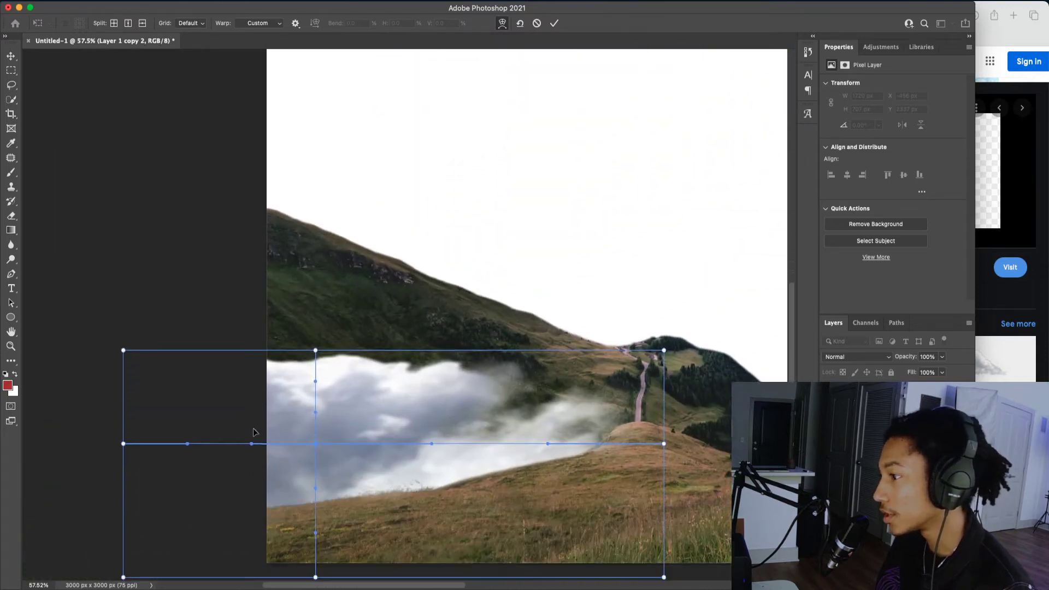
- Warp the left cloud's upper edge into a slope, raising its outer corner and bowing the inner part of the edge downward
{"action": "left_click_drag", "start_coordinate": [123, 320], "coordinate": [129, 156]}
{"action": "left_click_drag", "start_coordinate": [315, 322], "coordinate": [308, 382]}
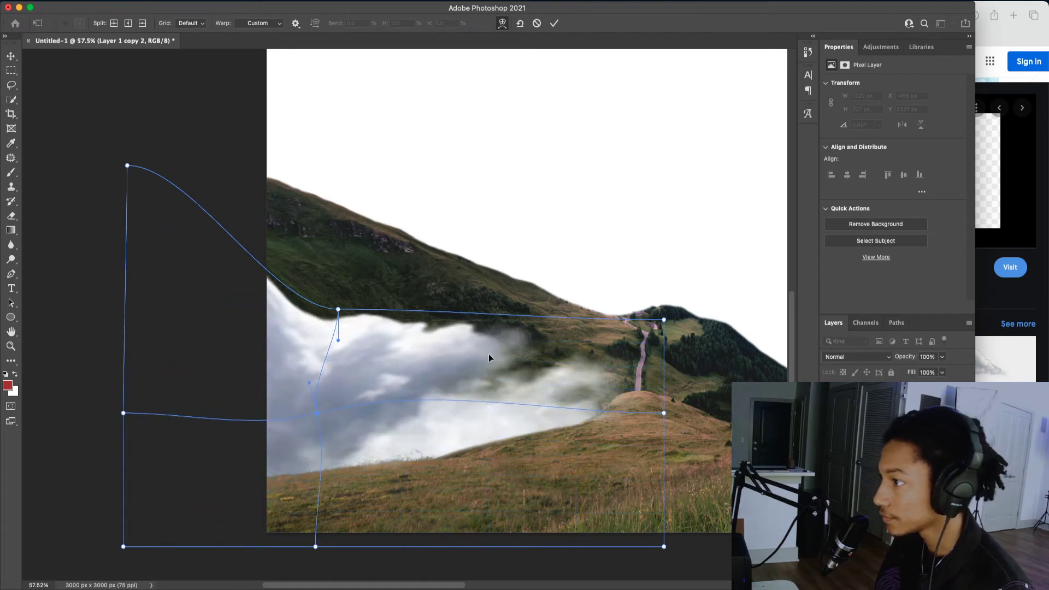
{"action": "left_click", "coordinate": [463, 316]}
{"action": "left_click_drag", "start_coordinate": [456, 315], "coordinate": [459, 348]}
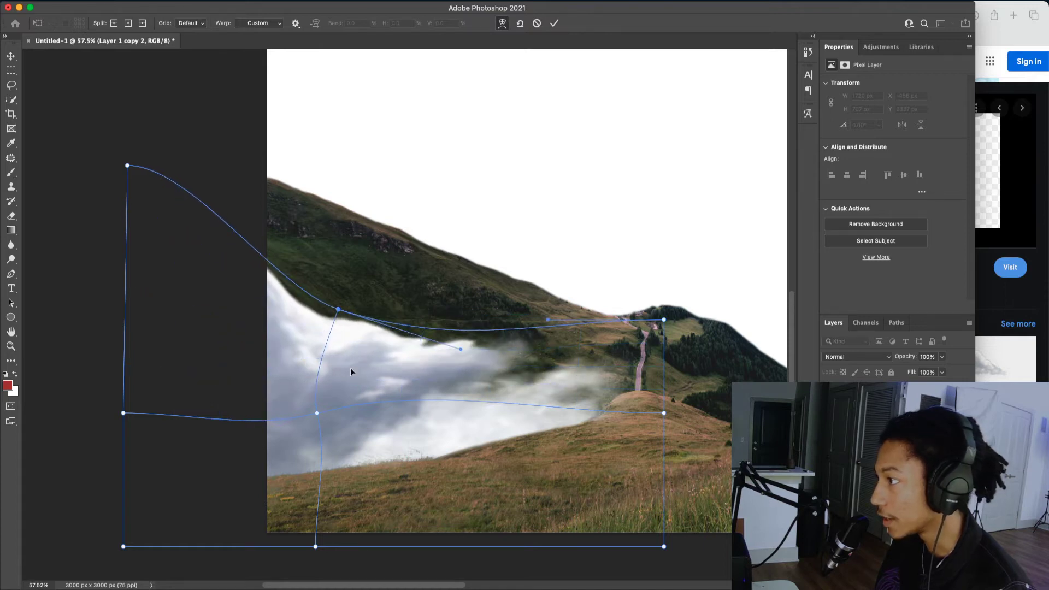
- Pull the left cloud's warp center and upper edge downward, move its outer corner down and inward, and apply the warp
{"action": "left_click", "coordinate": [462, 402]}
{"action": "left_click_drag", "start_coordinate": [547, 414], "coordinate": [540, 439]}
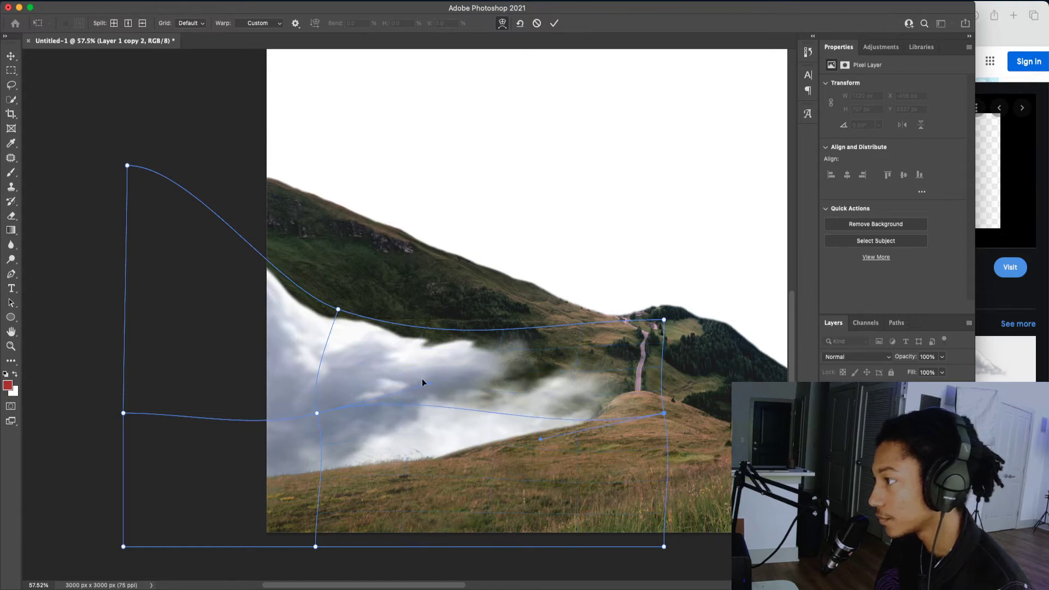
{"action": "left_click_drag", "start_coordinate": [321, 414], "coordinate": [335, 437]}
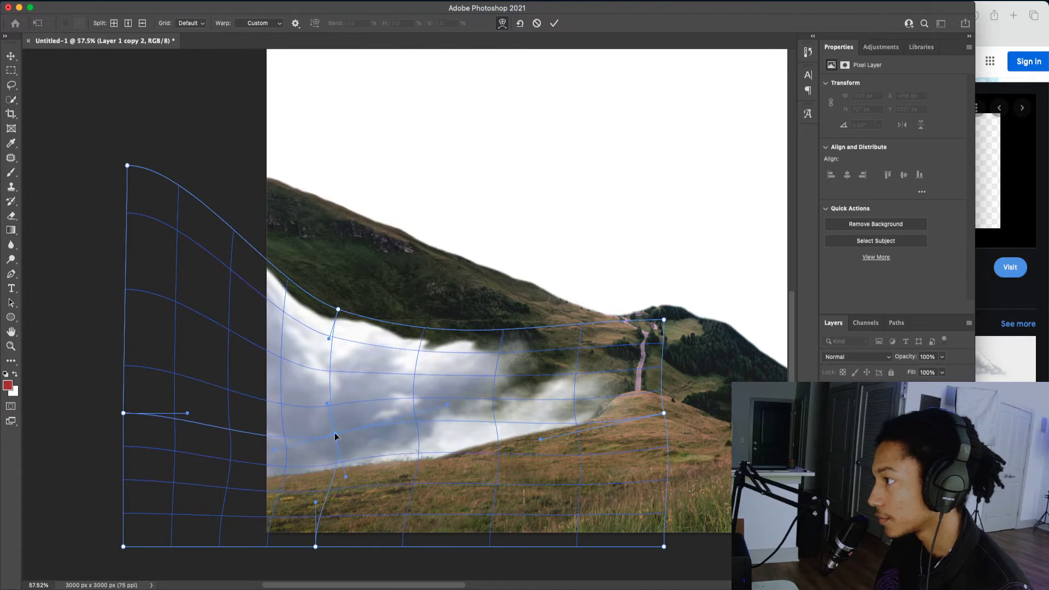
{"action": "left_click_drag", "start_coordinate": [338, 309], "coordinate": [337, 349]}
{"action": "left_click_drag", "start_coordinate": [471, 418], "coordinate": [474, 434]}
{"action": "left_click_drag", "start_coordinate": [121, 164], "coordinate": [170, 220]}
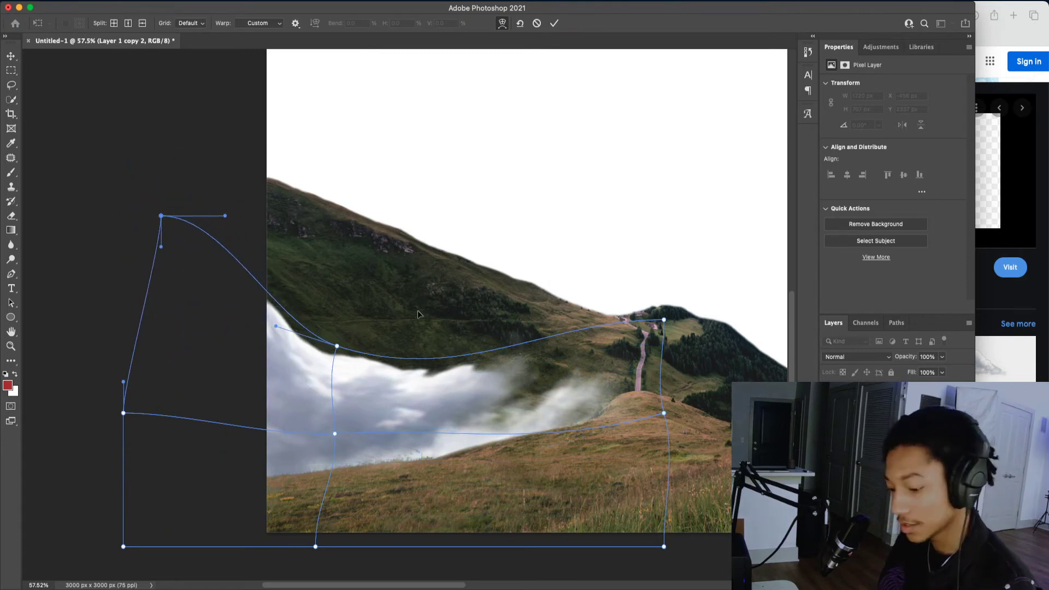
{"action": "scroll", "coordinate": [470, 352], "scroll_direction": "down", "scroll_amount": 4}
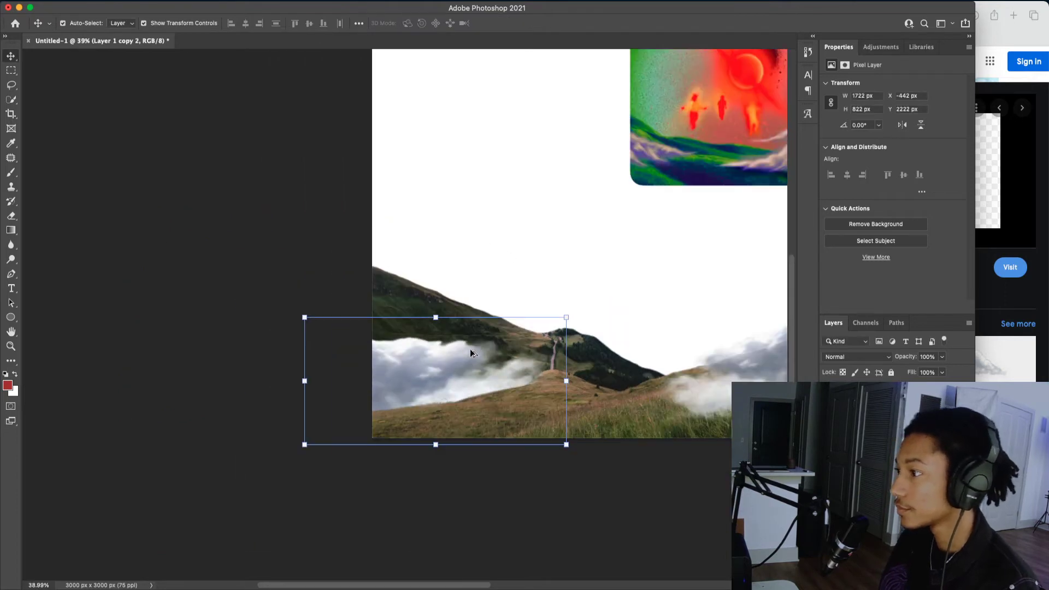
- Set the opacity of the warped left cloud layer, Layer 1 copy 2, to 90%
{"action": "scroll", "coordinate": [523, 345], "scroll_direction": "down", "scroll_amount": 2}
{"action": "scroll", "coordinate": [601, 346], "scroll_direction": "right", "scroll_amount": 3}
{"action": "left_click", "coordinate": [601, 345]}
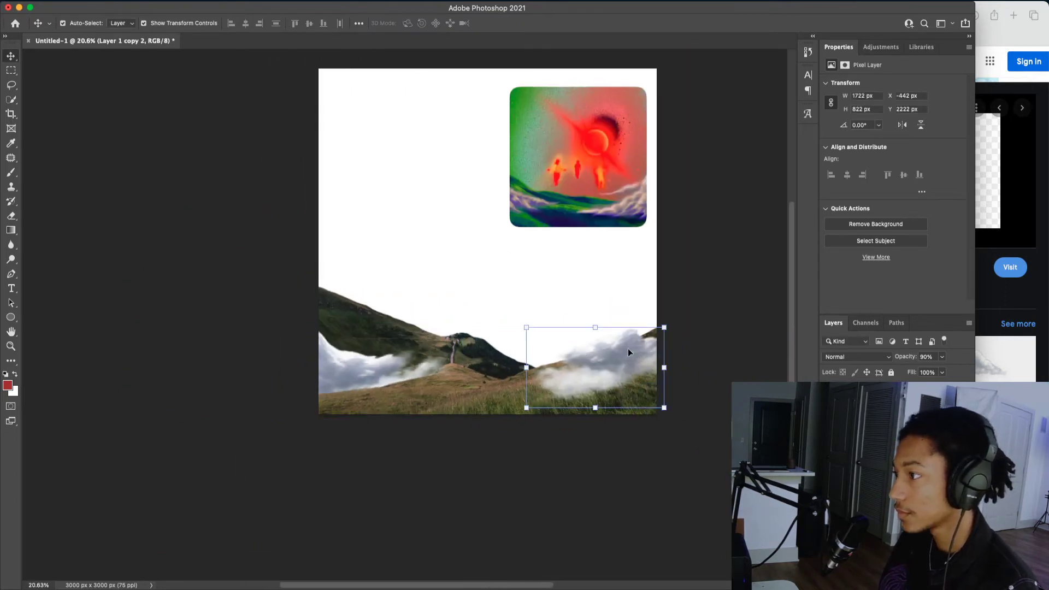
{"action": "scroll", "coordinate": [672, 347], "scroll_direction": "right", "scroll_amount": 2}
{"action": "left_click", "coordinate": [339, 359]}
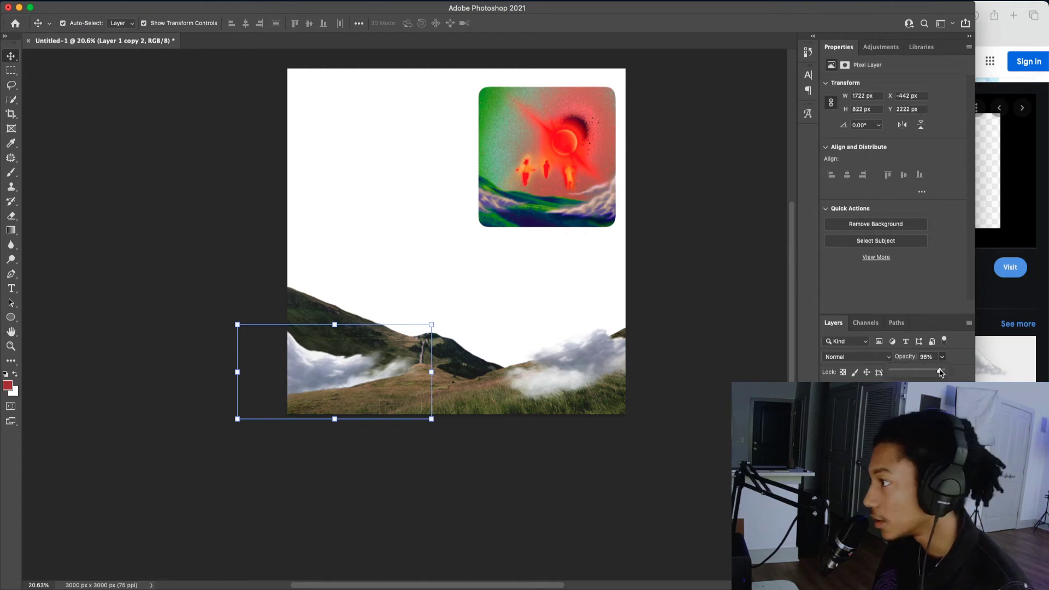
{"action": "left_click", "coordinate": [906, 428]}
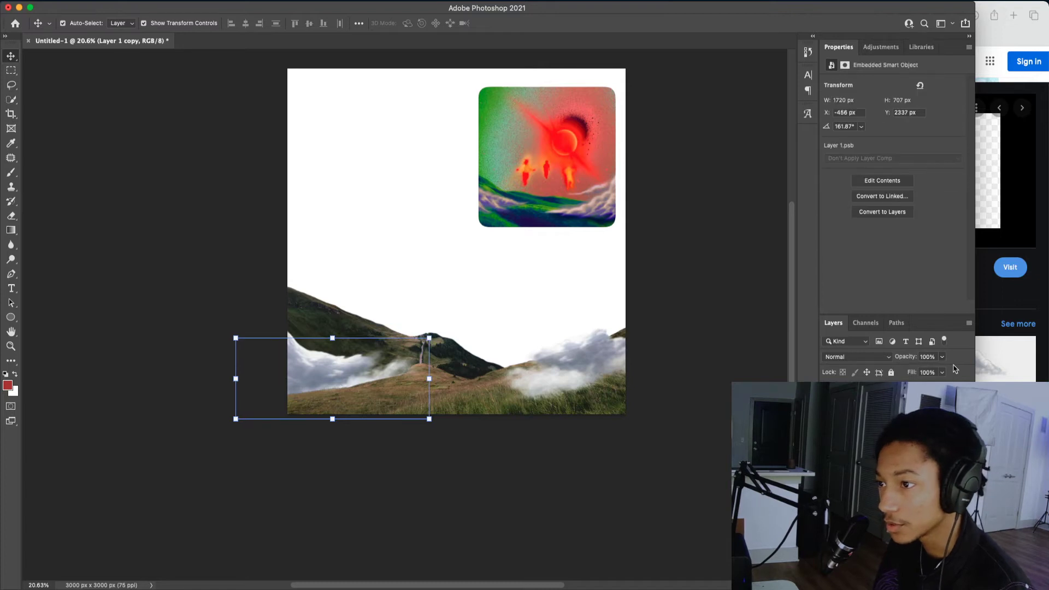
{"action": "left_click", "coordinate": [896, 444]}
{"action": "left_click", "coordinate": [905, 411]}
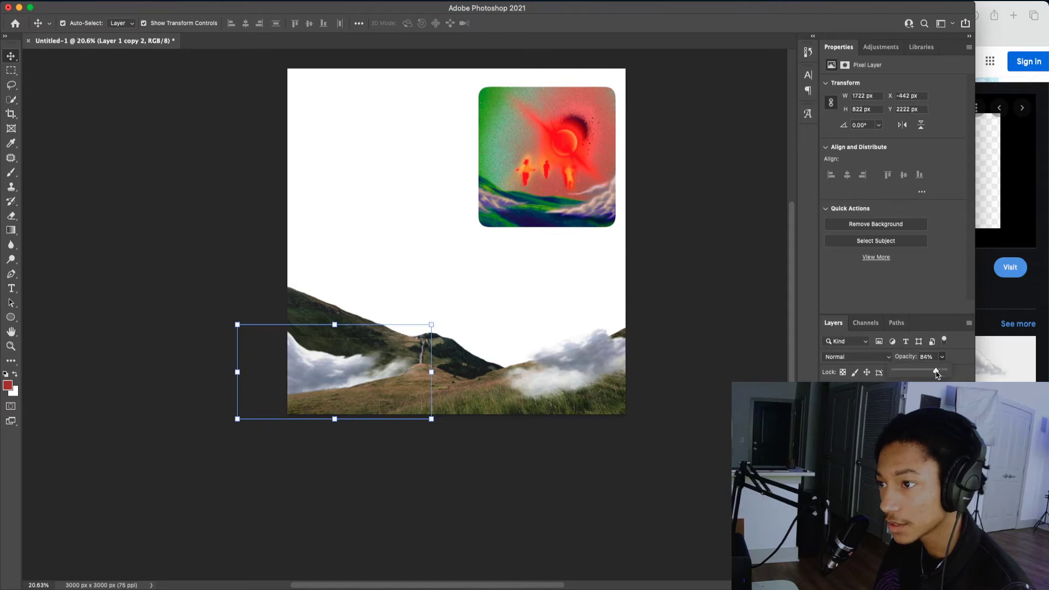
{"action": "left_click_drag", "start_coordinate": [936, 374], "coordinate": [938, 375]}
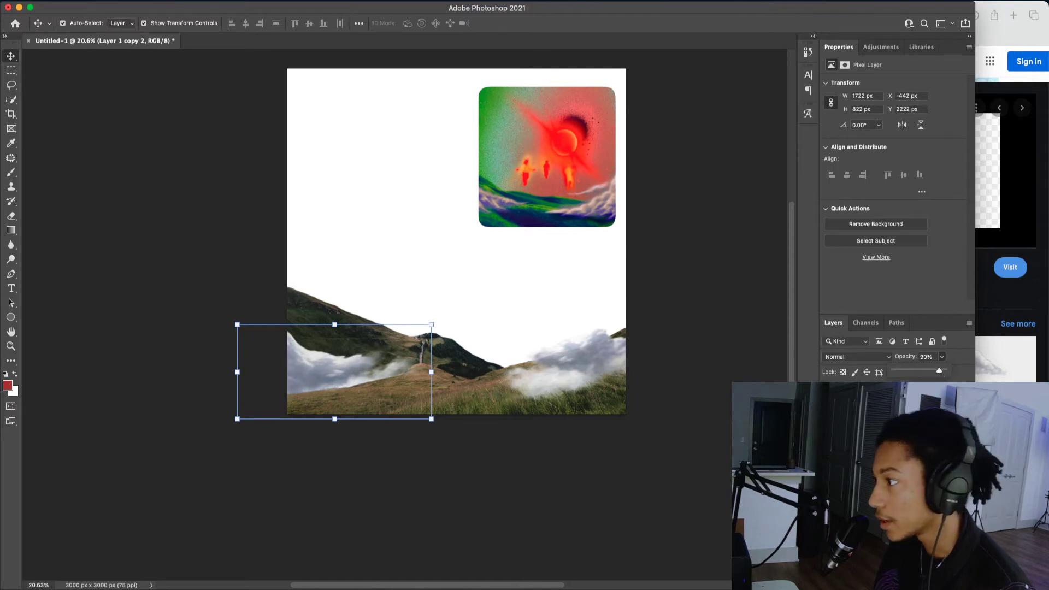
- Inspect how the clouds blend with the hills up close and across the whole composition
{"action": "left_click", "coordinate": [907, 427]}
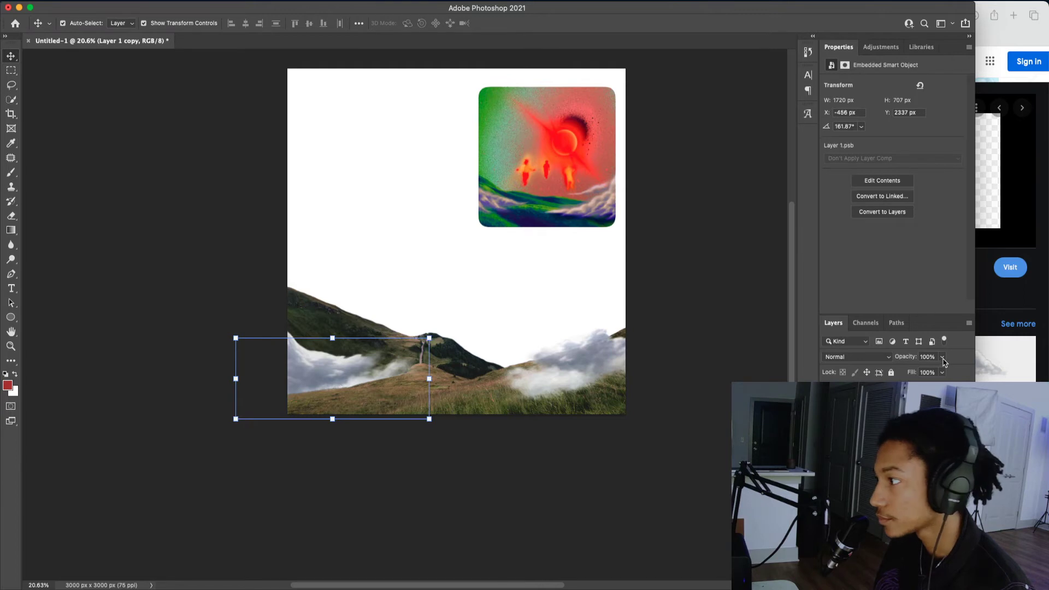
{"action": "scroll", "coordinate": [349, 389], "scroll_direction": "up", "scroll_amount": 5}
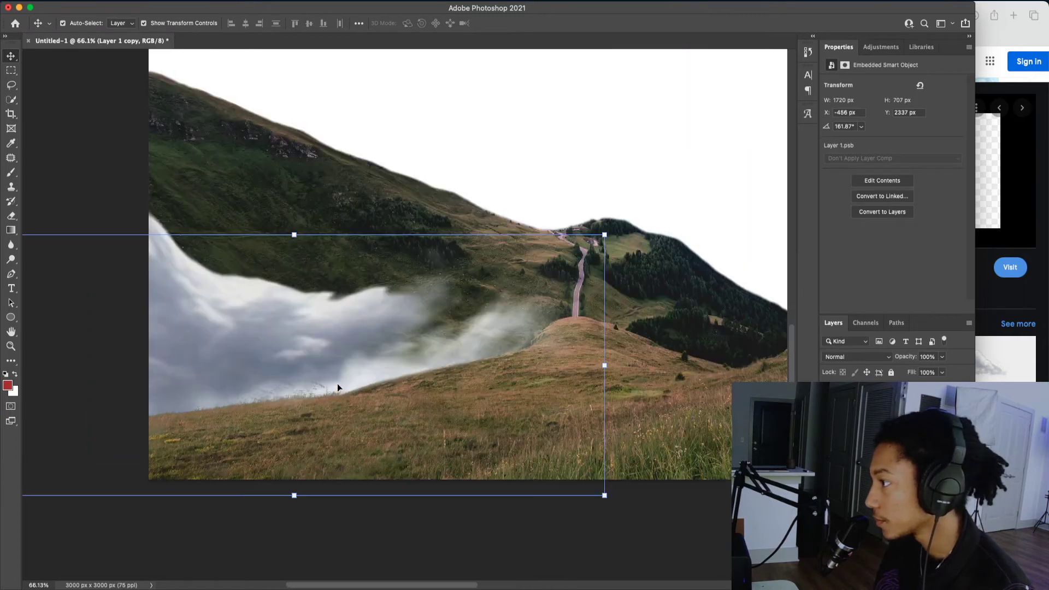
{"action": "scroll", "coordinate": [336, 387], "scroll_direction": "down", "scroll_amount": 3}
{"action": "scroll", "coordinate": [500, 340], "scroll_direction": "right", "scroll_amount": 5}
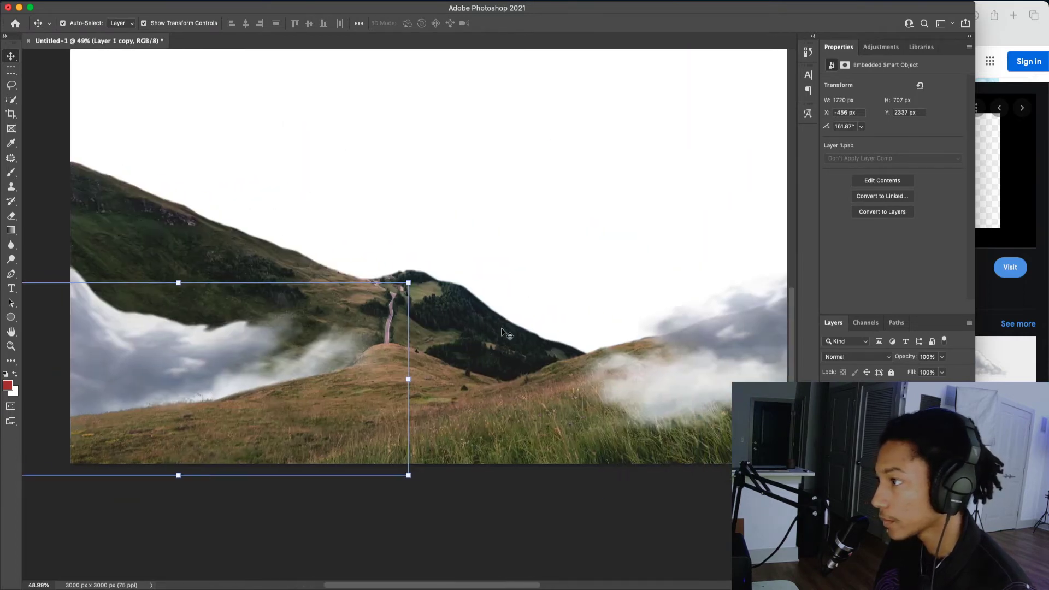
{"action": "left_click", "coordinate": [503, 341]}
{"action": "scroll", "coordinate": [533, 387], "scroll_direction": "down", "scroll_amount": 4}
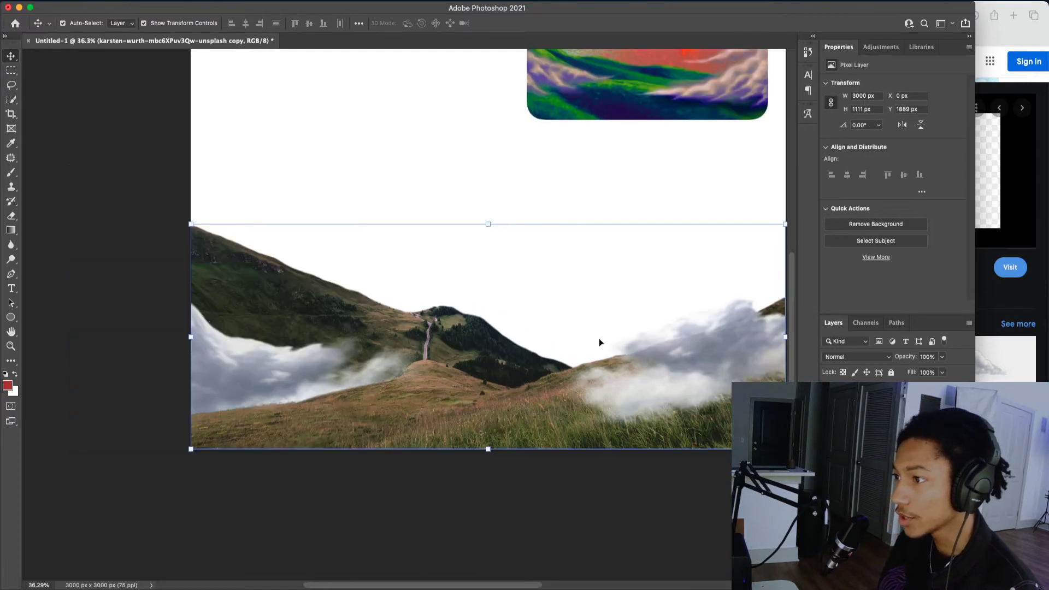
{"action": "scroll", "coordinate": [600, 341], "scroll_direction": "down", "scroll_amount": 2}
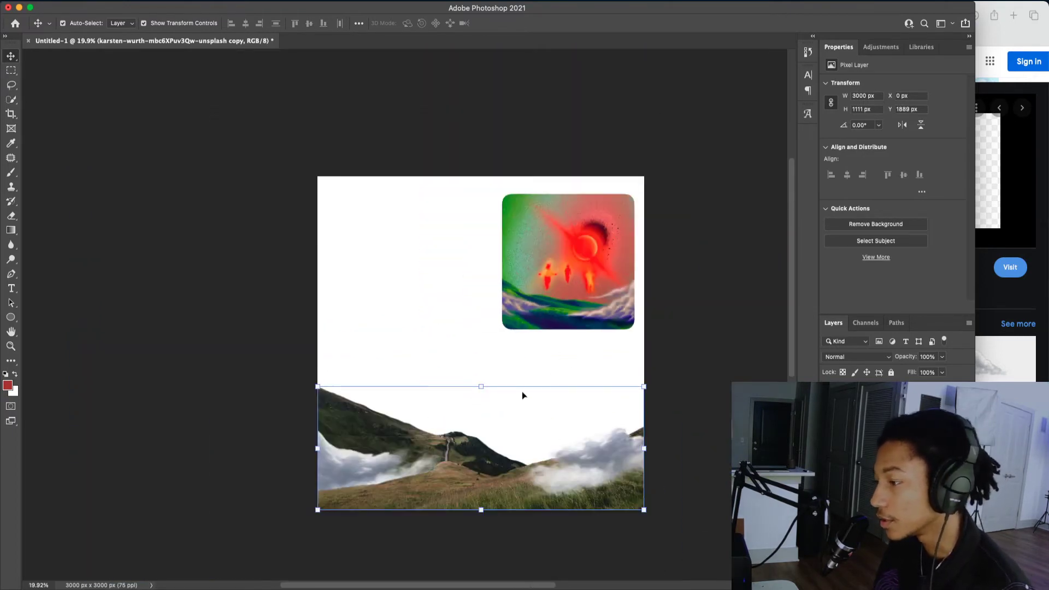
- Switch to the browser and search Unsplash for "sunset"
{"action": "left_click", "coordinate": [1044, 155]}
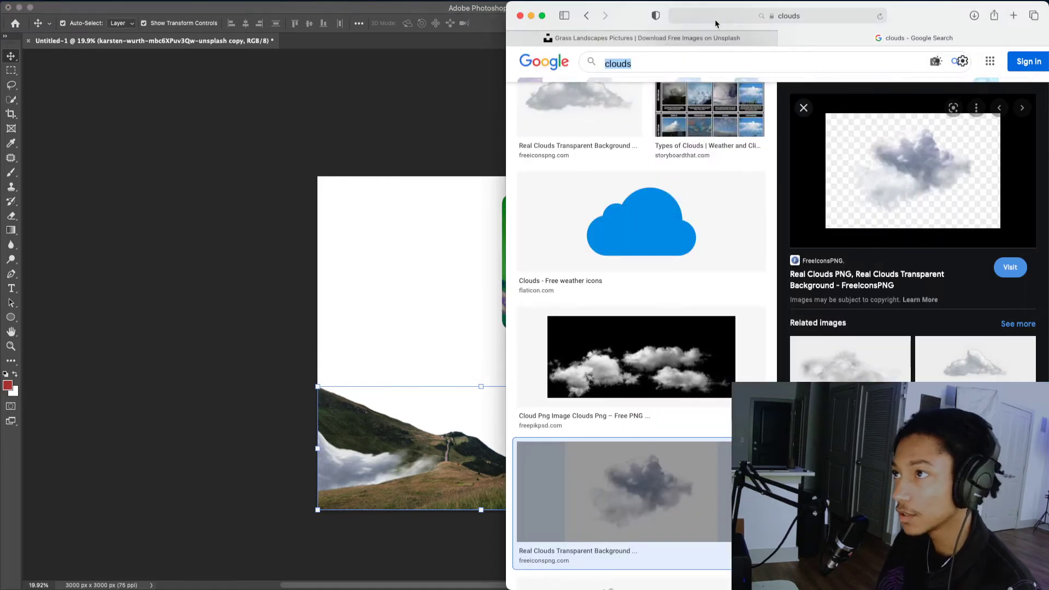
{"action": "left_click", "coordinate": [640, 39]}
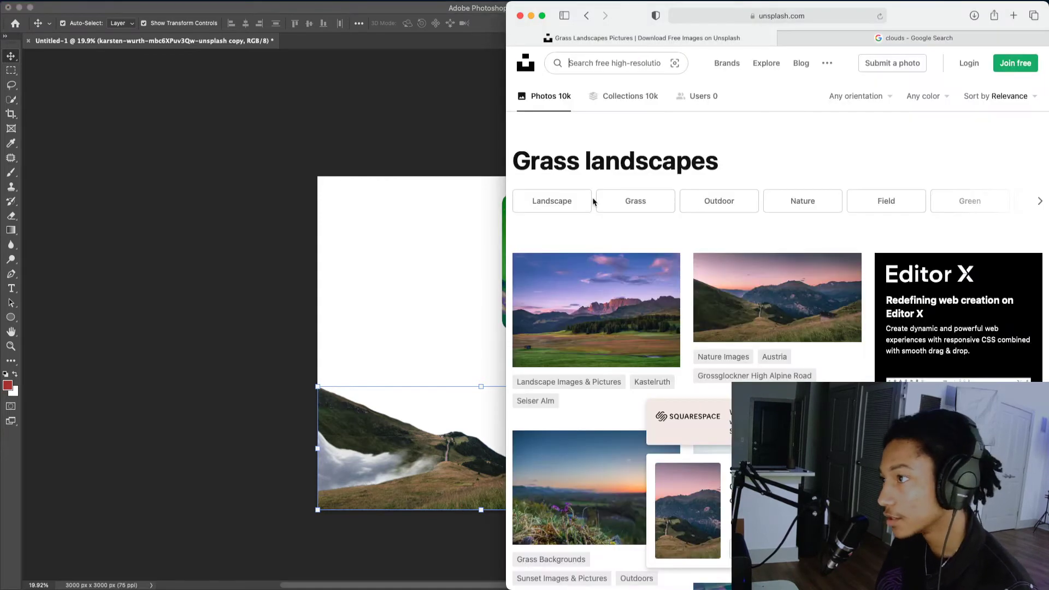
{"action": "left_click", "coordinate": [433, 332]}
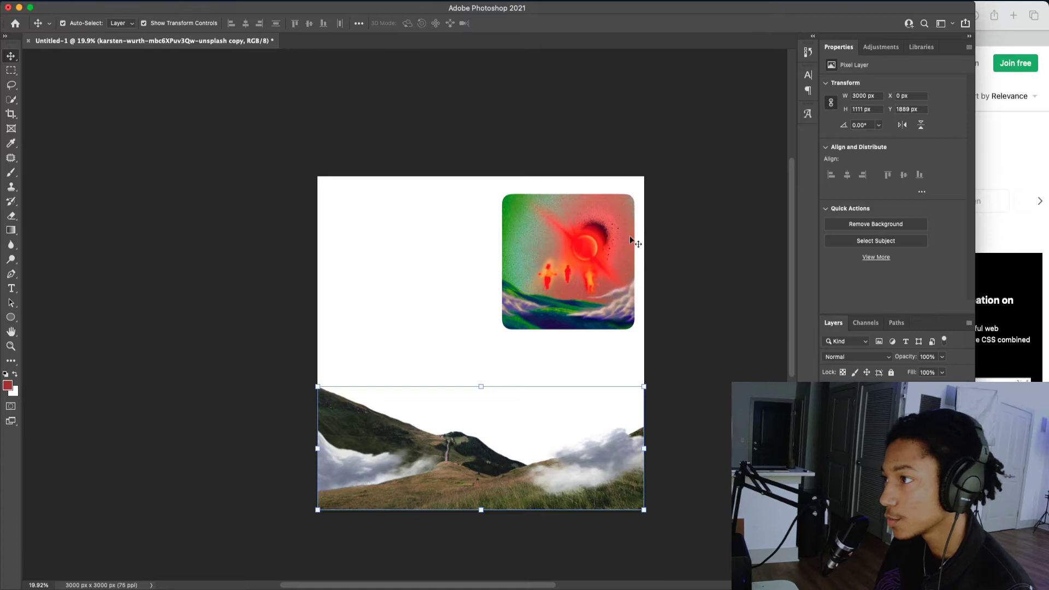
{"action": "left_click", "coordinate": [982, 144]}
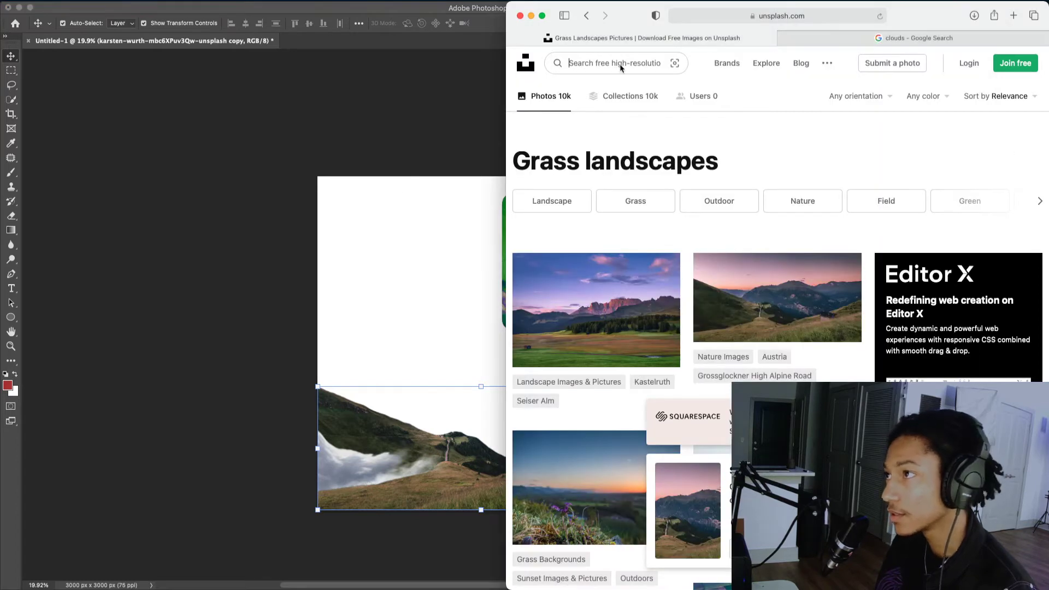
{"action": "type", "text": "sunset"}
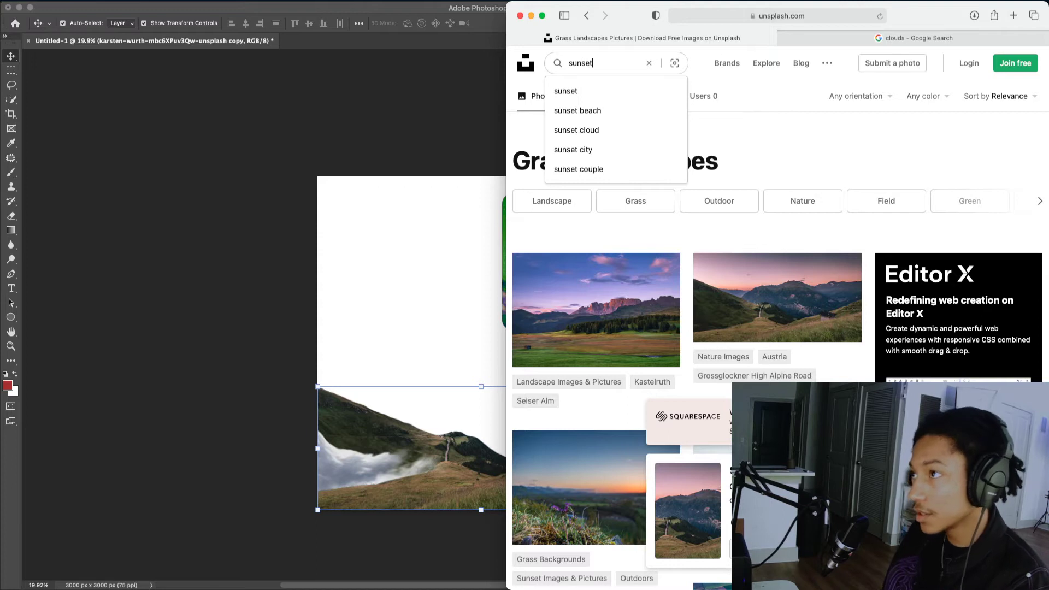
{"action": "key", "text": "Return"}
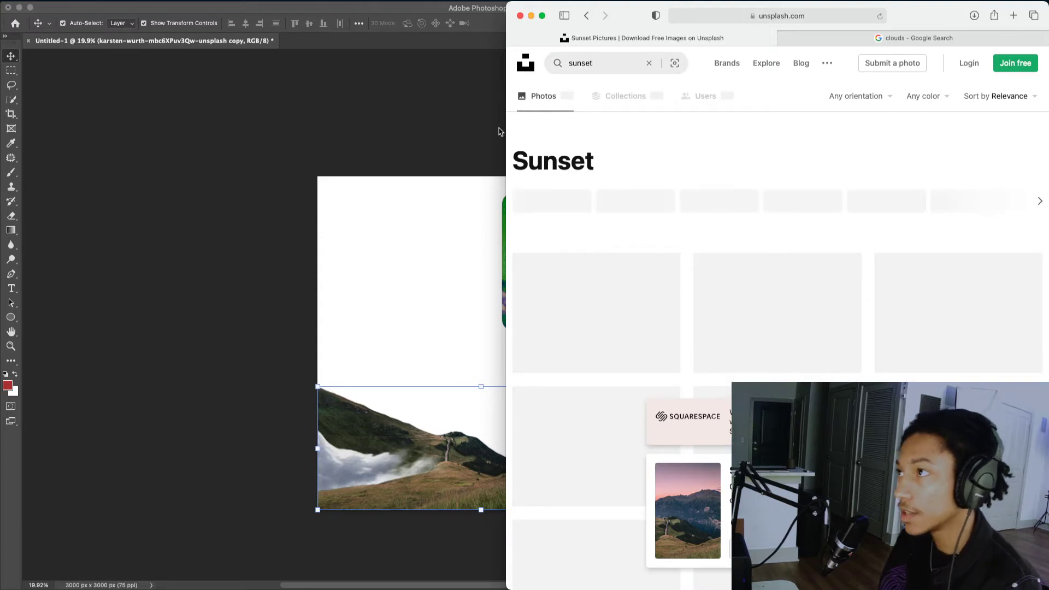
- Compare the first sunset photos with the reference artwork and hills composition in Photoshop
{"action": "left_click", "coordinate": [411, 333]}
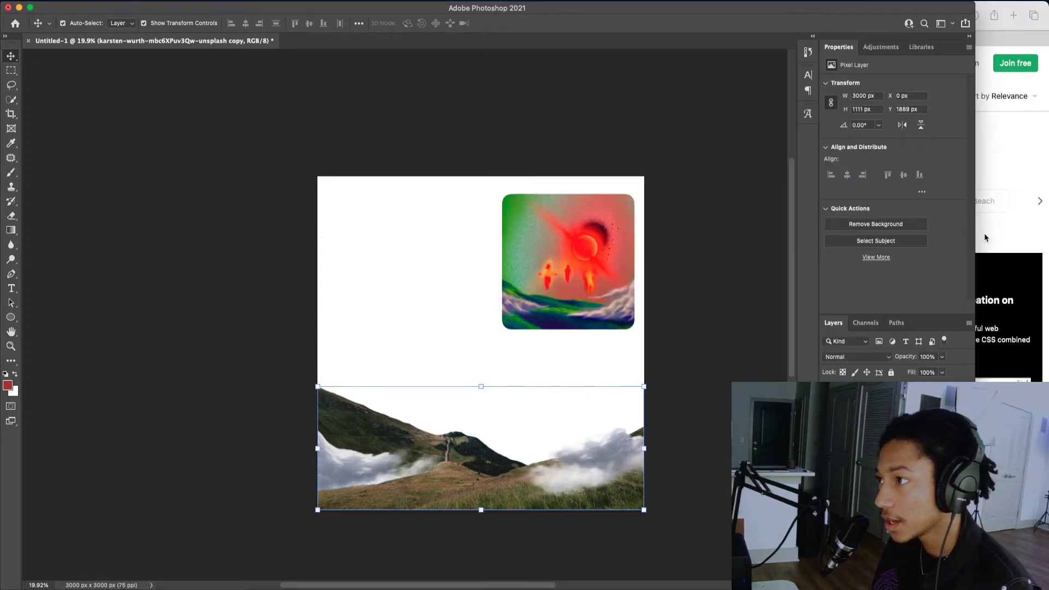
{"action": "left_click", "coordinate": [1000, 240]}
{"action": "scroll", "coordinate": [776, 328], "scroll_direction": "down", "scroll_amount": 2}
{"action": "scroll", "coordinate": [628, 453], "scroll_direction": "down", "scroll_amount": 8}
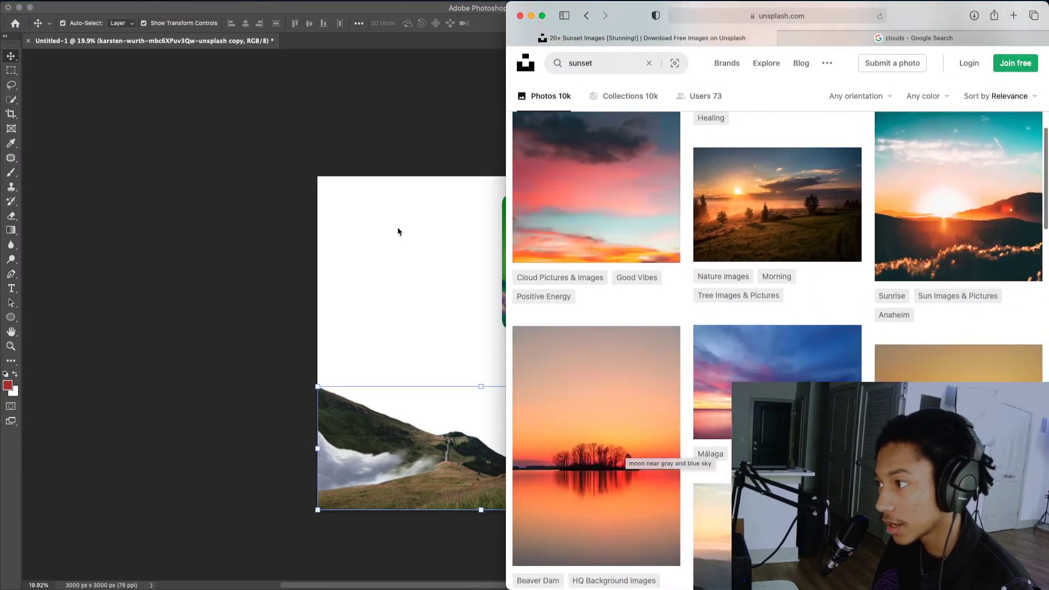
{"action": "left_click", "coordinate": [398, 232]}
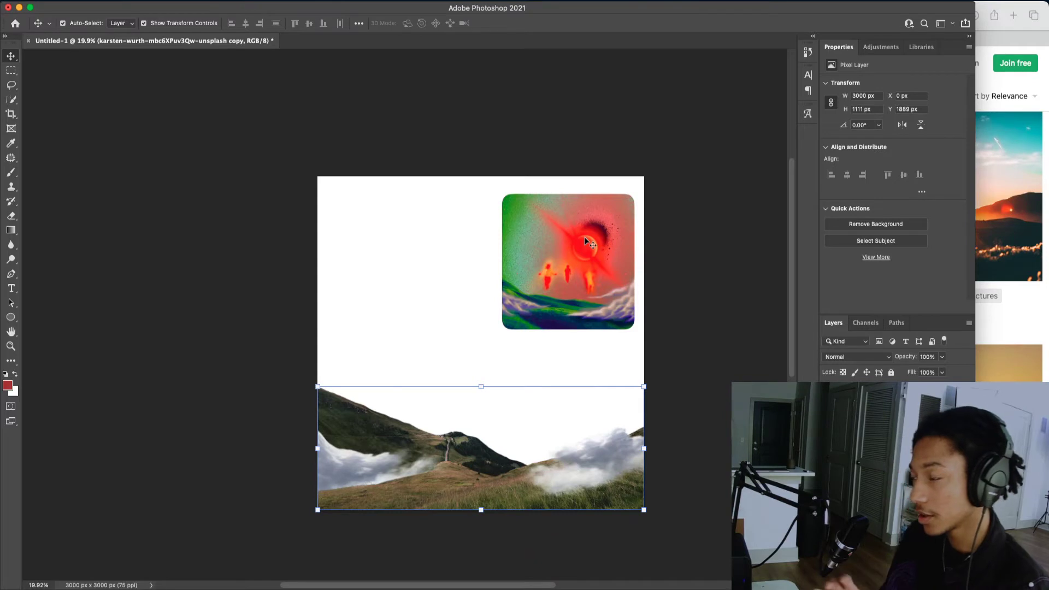
{"action": "left_click", "coordinate": [1026, 311]}
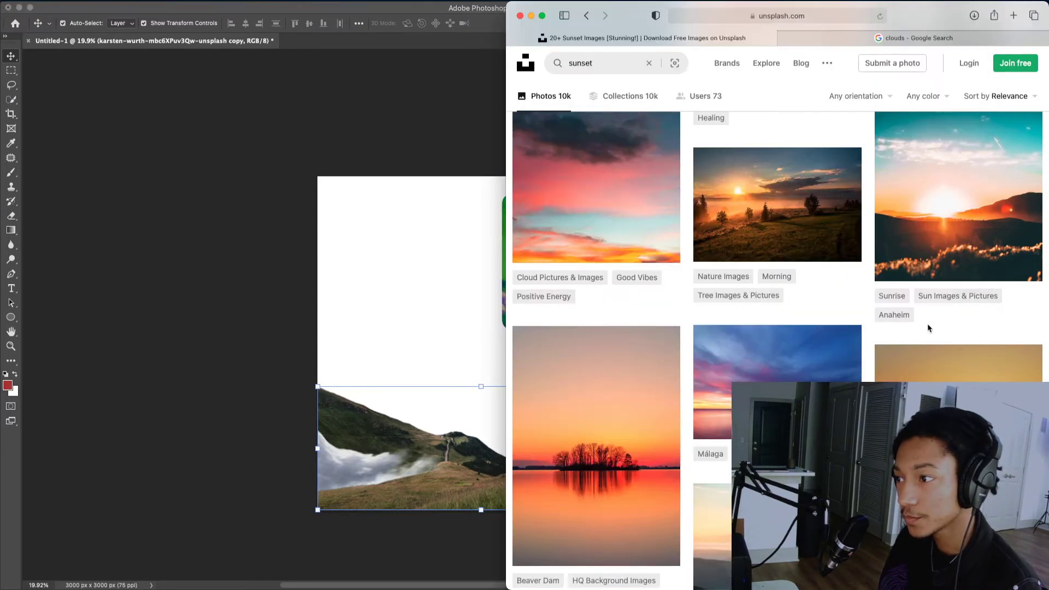
{"action": "scroll", "coordinate": [713, 352], "scroll_direction": "down", "scroll_amount": 1}
{"action": "scroll", "coordinate": [713, 352], "scroll_direction": "down", "scroll_amount": 2}
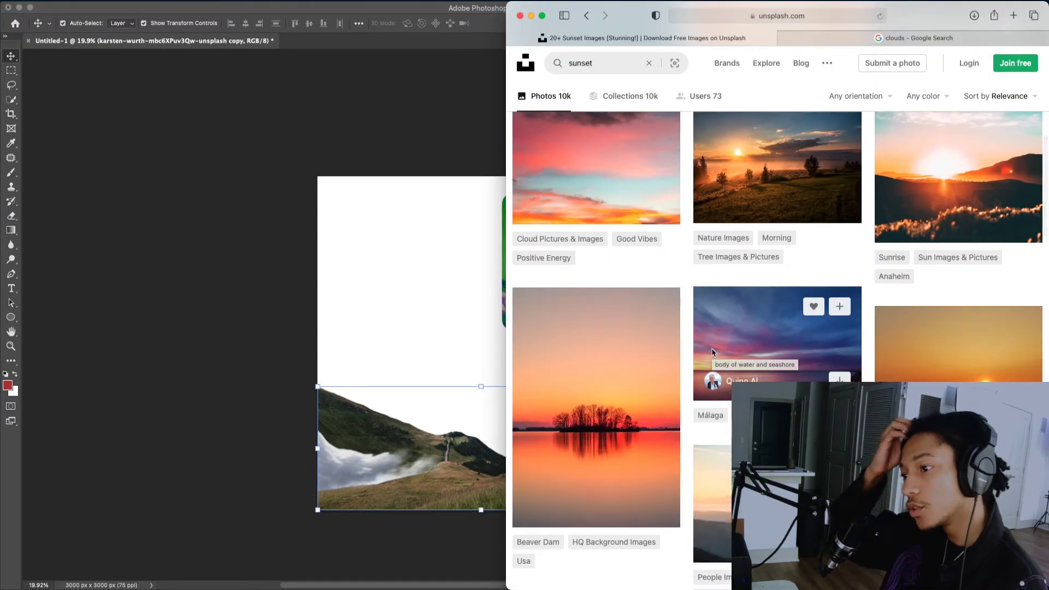
{"action": "scroll", "coordinate": [713, 353], "scroll_direction": "down", "scroll_amount": 1}
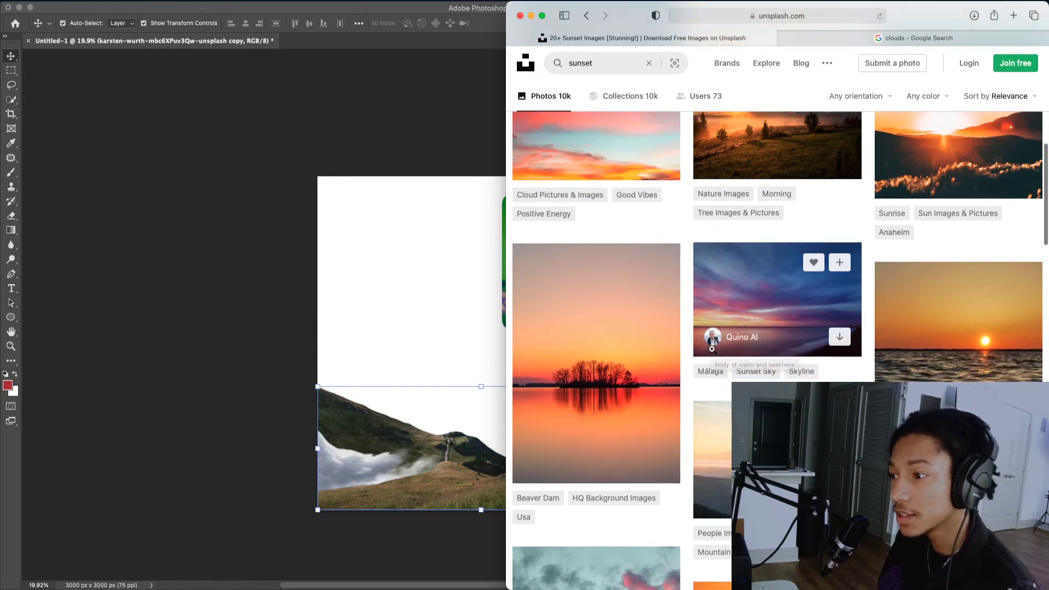
{"action": "mouse_move", "coordinate": [712, 347]}
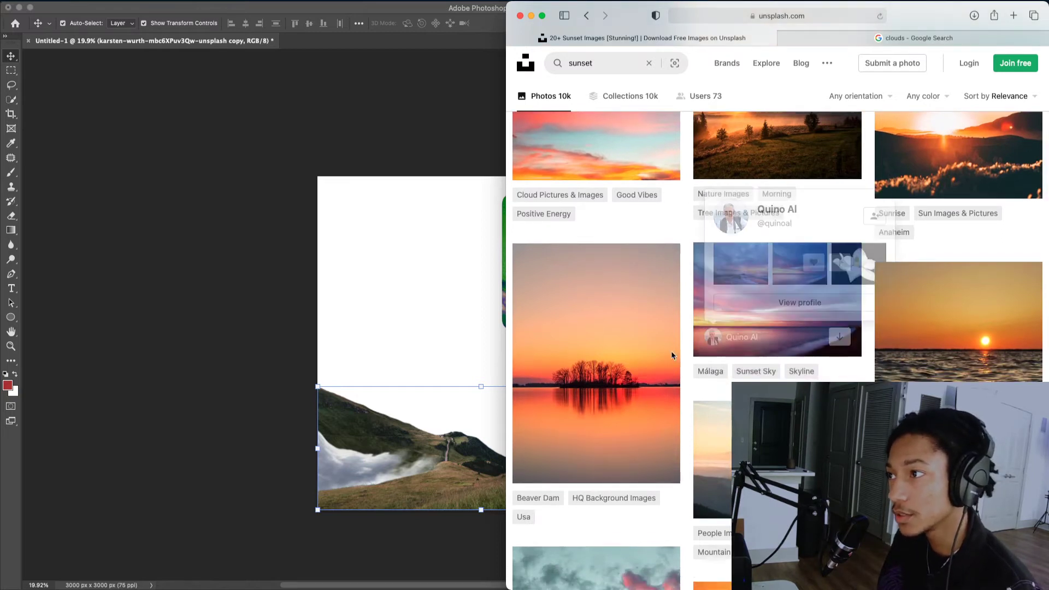
- Browse further through the Unsplash sunset results for a suitable sky, checking the colors against the reference artwork
{"action": "scroll", "coordinate": [656, 257], "scroll_direction": "down", "scroll_amount": 15}
{"action": "scroll", "coordinate": [655, 257], "scroll_direction": "down", "scroll_amount": 20}
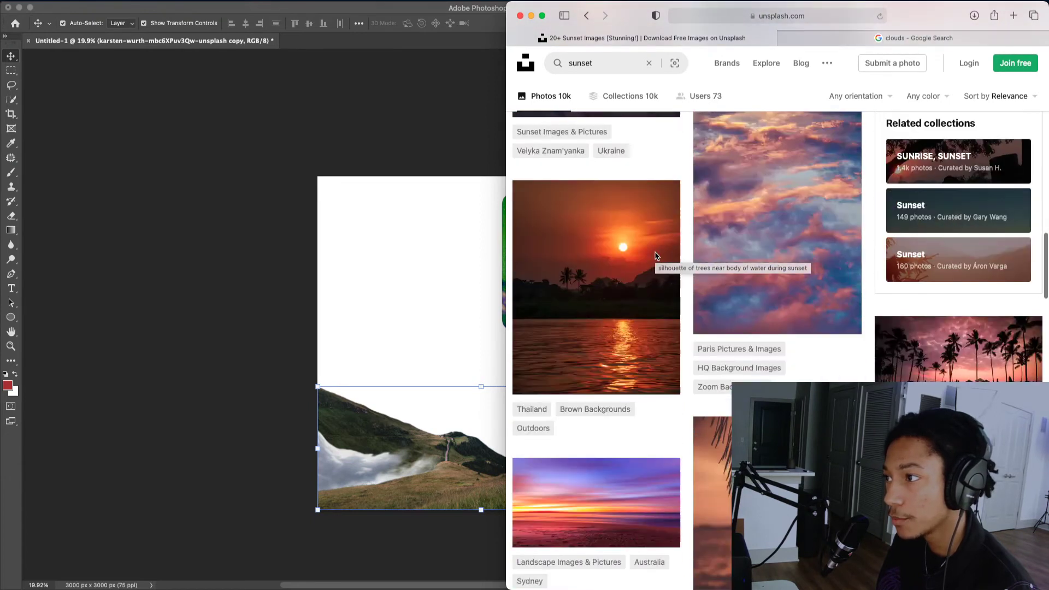
{"action": "scroll", "coordinate": [656, 255], "scroll_direction": "down", "scroll_amount": 20}
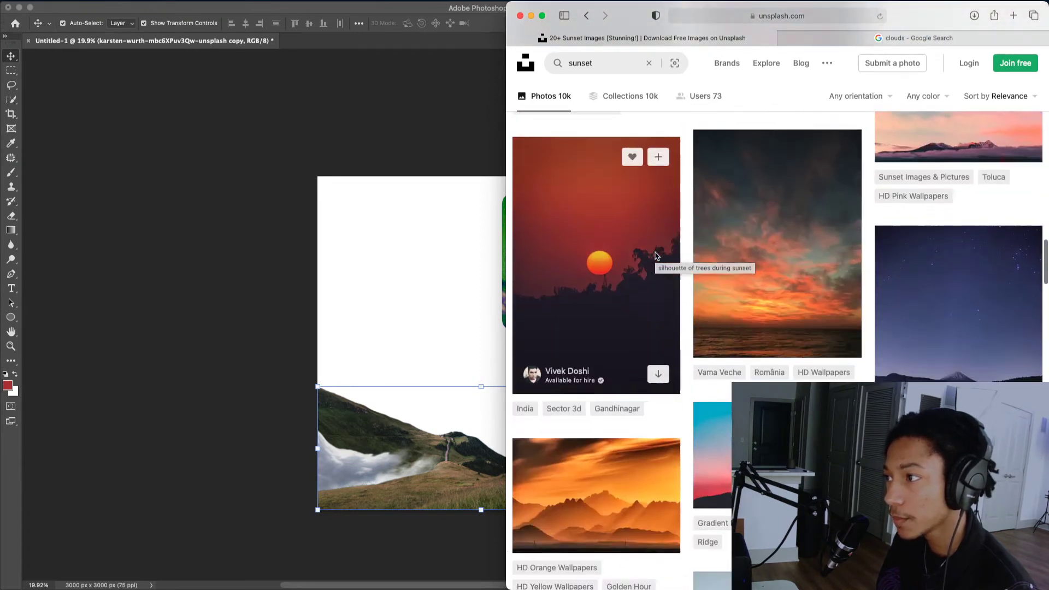
{"action": "scroll", "coordinate": [656, 256], "scroll_direction": "down", "scroll_amount": 20}
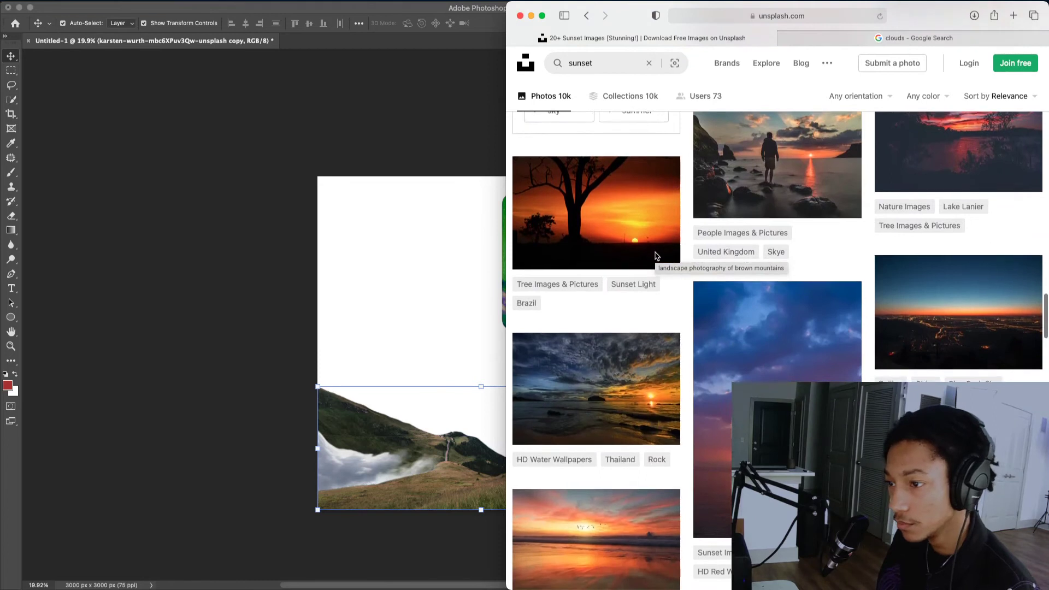
{"action": "scroll", "coordinate": [655, 256], "scroll_direction": "down", "scroll_amount": 9}
{"action": "scroll", "coordinate": [655, 256], "scroll_direction": "down", "scroll_amount": 10}
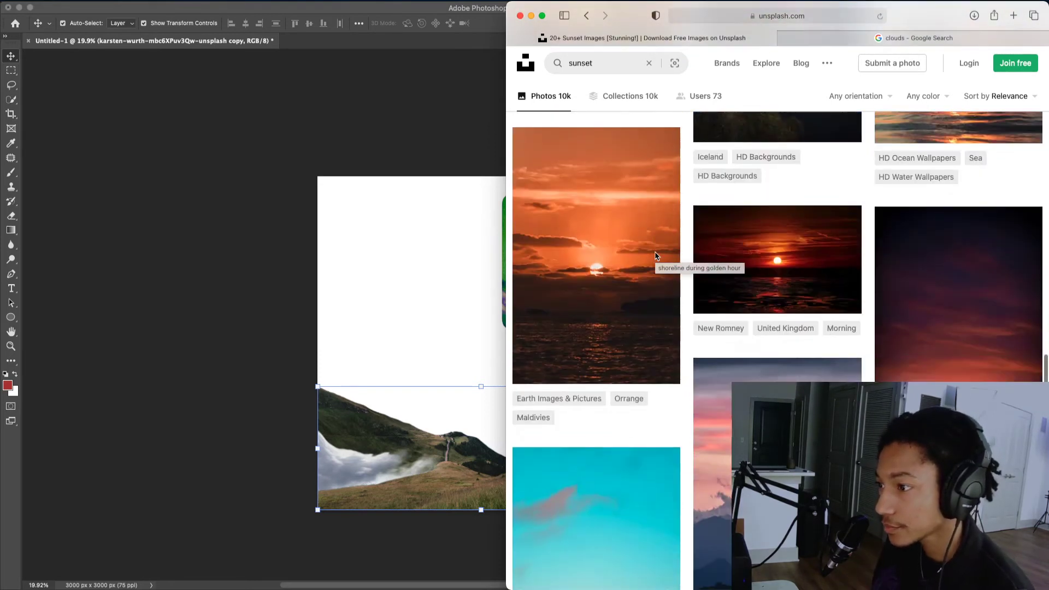
{"action": "scroll", "coordinate": [655, 256], "scroll_direction": "down", "scroll_amount": 3}
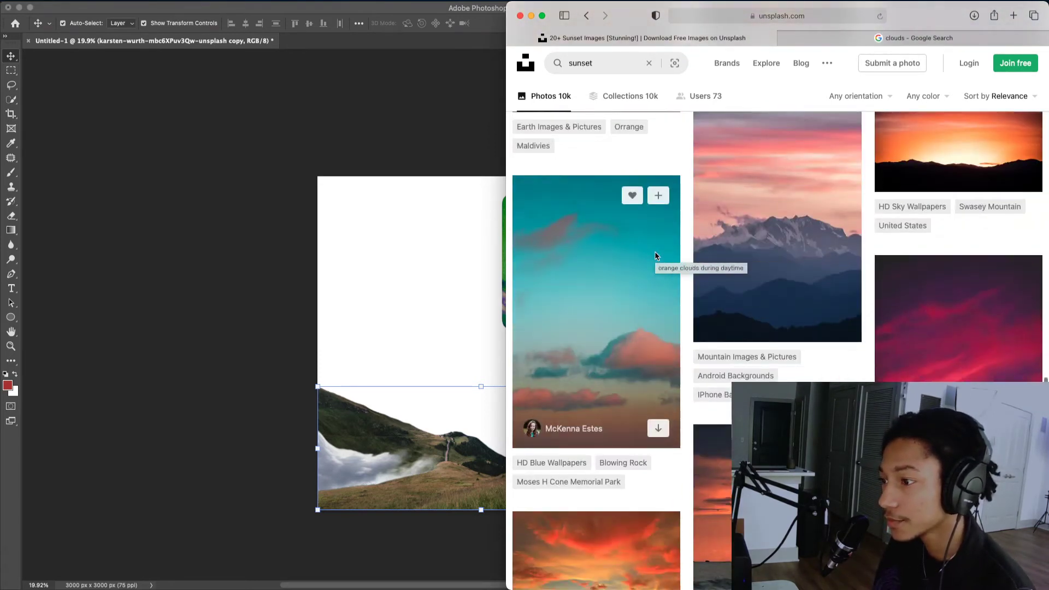
{"action": "scroll", "coordinate": [656, 256], "scroll_direction": "down", "scroll_amount": 2}
{"action": "left_click", "coordinate": [419, 311]}
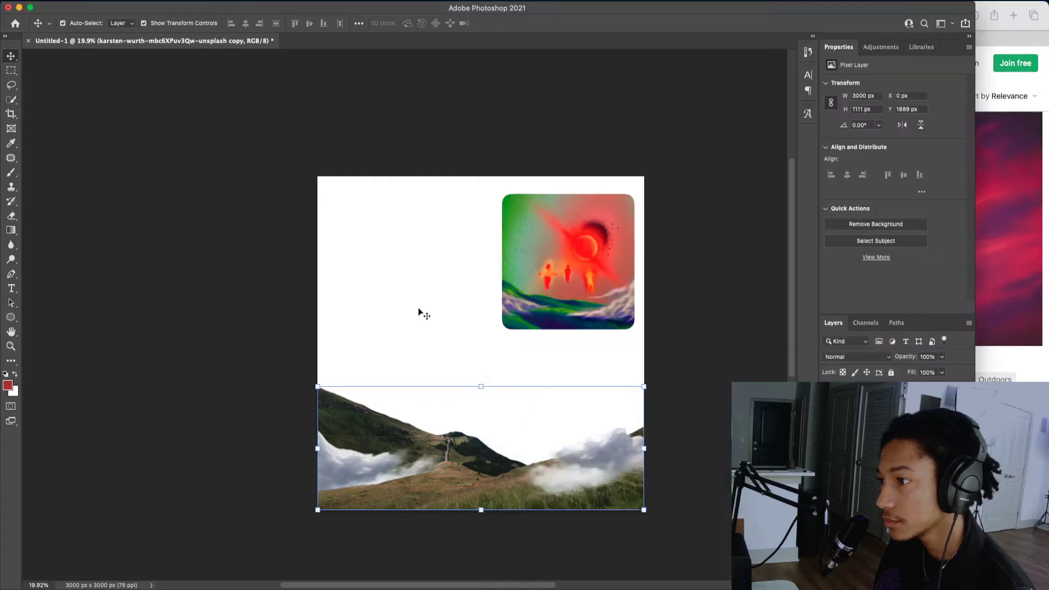
{"action": "left_click", "coordinate": [1016, 249]}
{"action": "scroll", "coordinate": [782, 322], "scroll_direction": "down", "scroll_amount": 5}
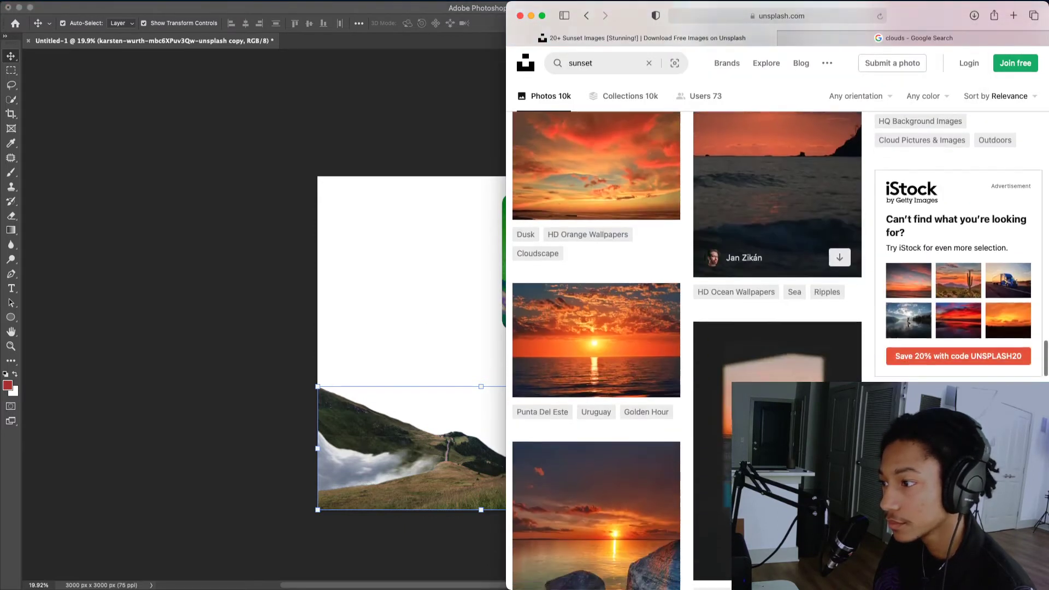
{"action": "scroll", "coordinate": [781, 323], "scroll_direction": "down", "scroll_amount": 15}
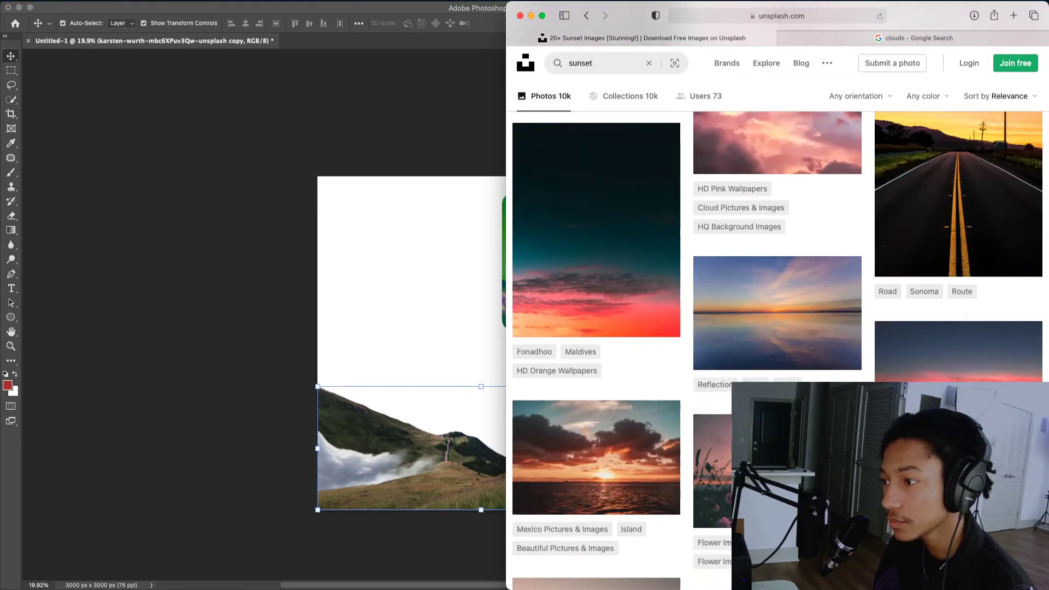
{"action": "scroll", "coordinate": [725, 422], "scroll_direction": "down", "scroll_amount": 15}
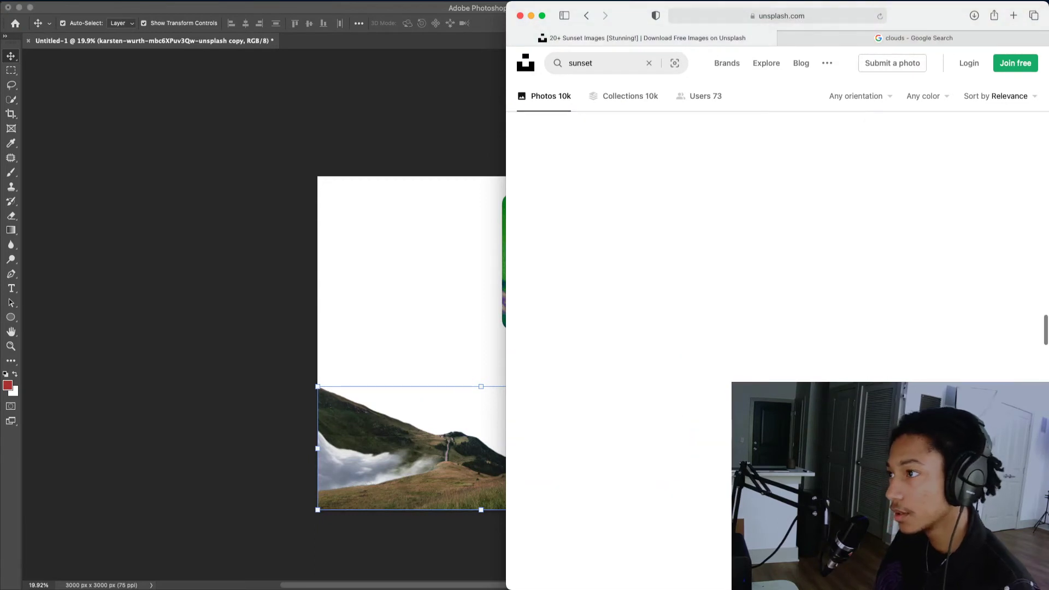
{"action": "scroll", "coordinate": [725, 422], "scroll_direction": "up", "scroll_amount": 20}
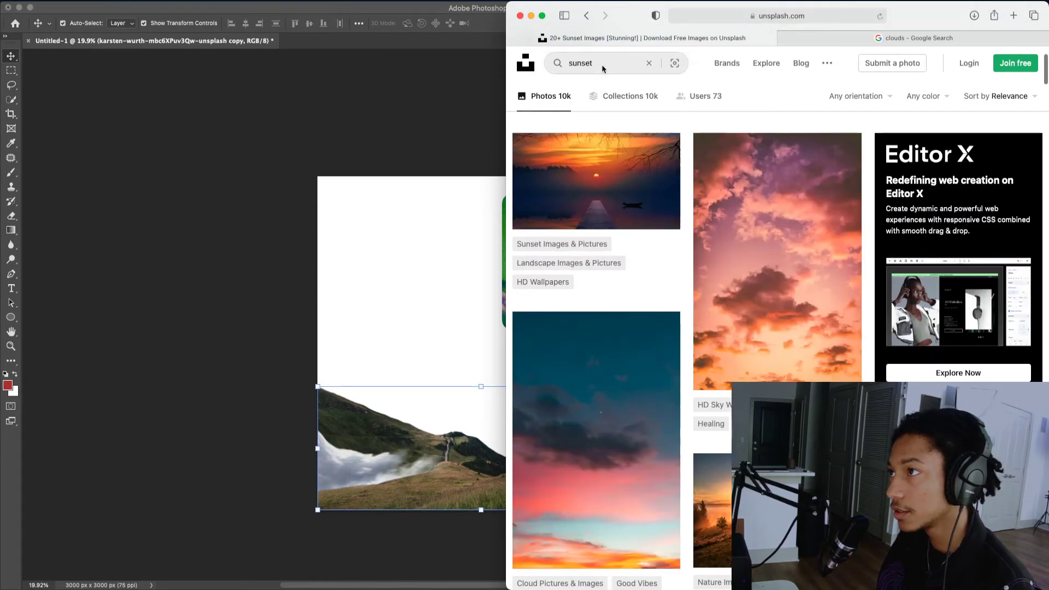
- Replace the Unsplash search term with "eclipse" and run the search
{"action": "left_click", "coordinate": [601, 64]}
{"action": "key", "text": "super+a"}
{"action": "type", "text": "eclip"}
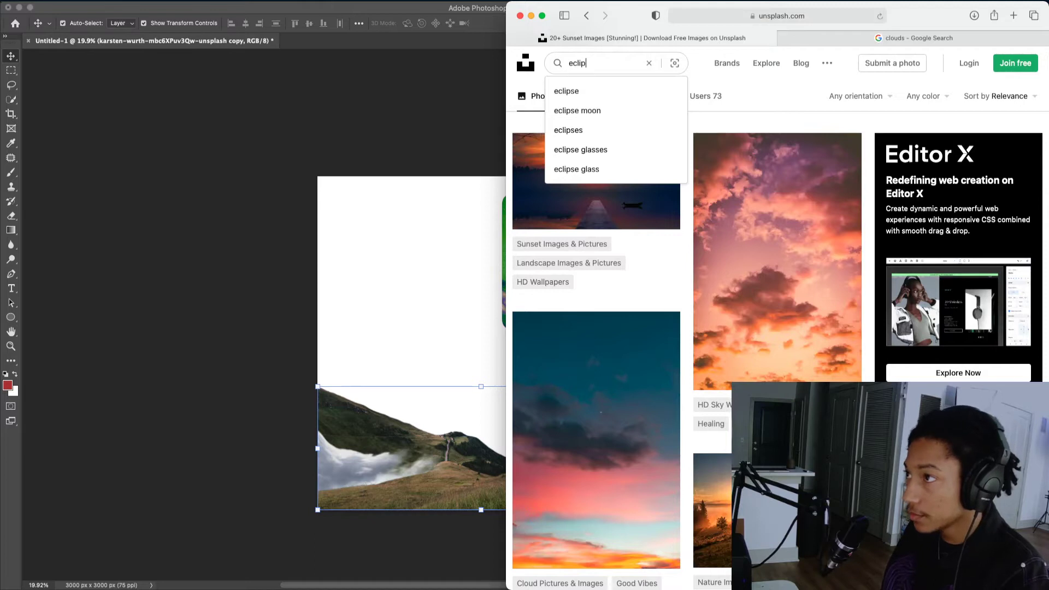
{"action": "left_click", "coordinate": [579, 91]}
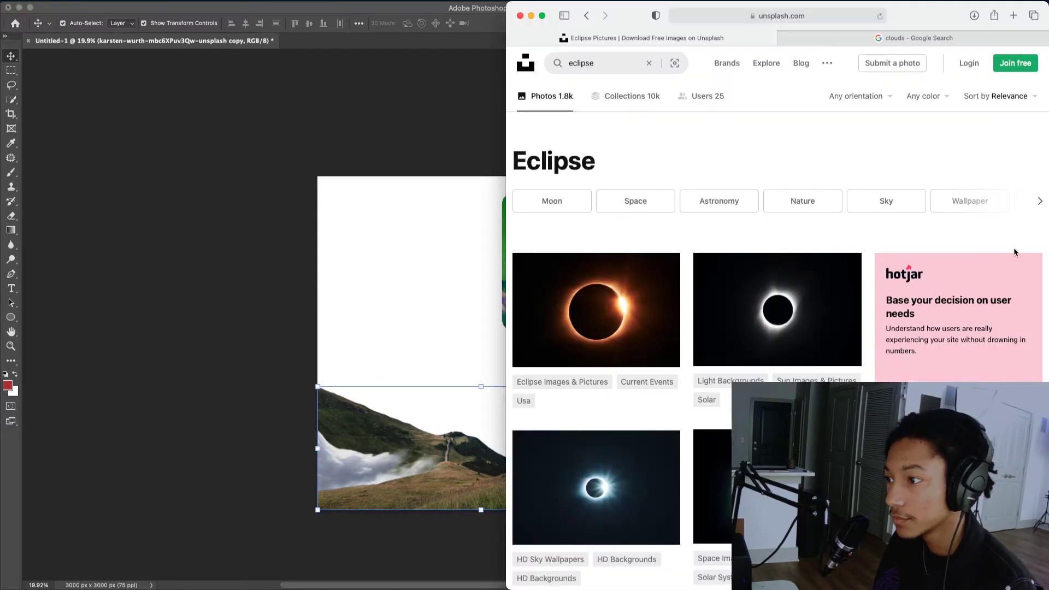
- Look through the eclipse photos and download the one with the bright starburst flare on a black sky
{"action": "scroll", "coordinate": [1014, 252], "scroll_direction": "down", "scroll_amount": 2}
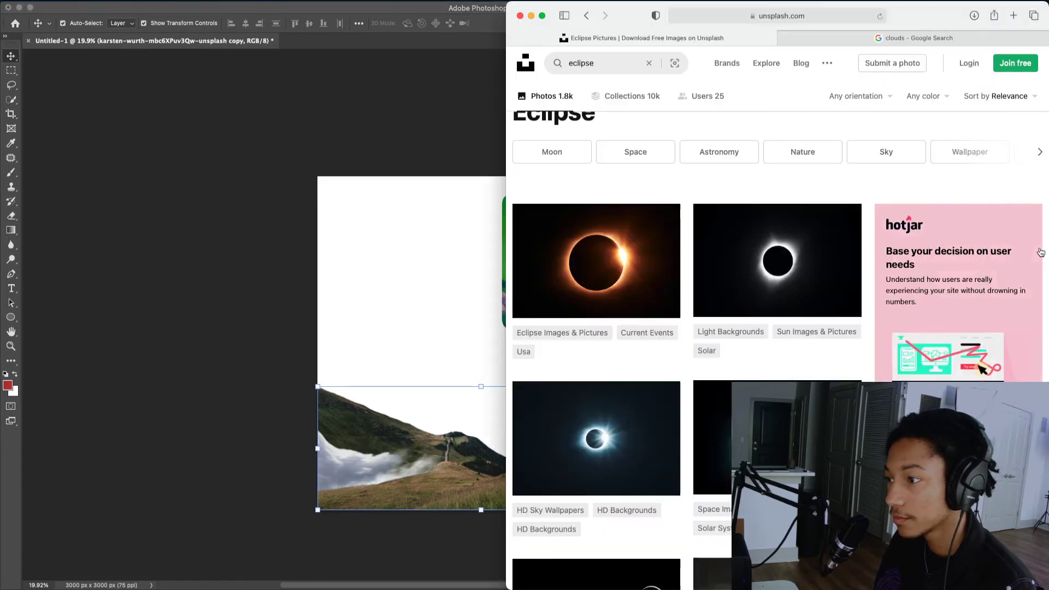
{"action": "scroll", "coordinate": [636, 449], "scroll_direction": "down", "scroll_amount": 5}
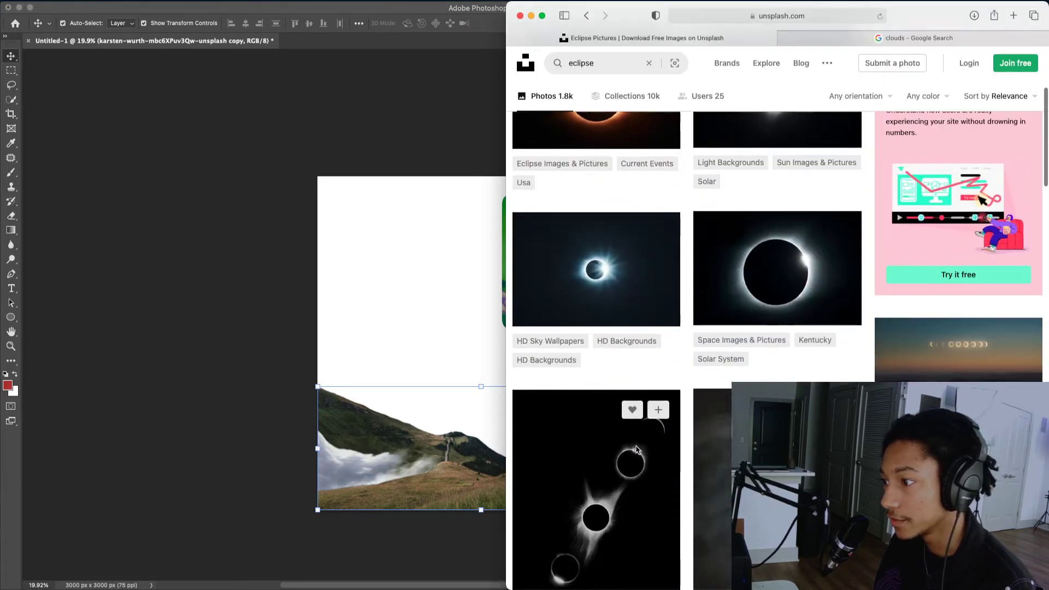
{"action": "scroll", "coordinate": [636, 450], "scroll_direction": "down", "scroll_amount": 1}
{"action": "scroll", "coordinate": [654, 469], "scroll_direction": "down", "scroll_amount": 15}
{"action": "scroll", "coordinate": [654, 468], "scroll_direction": "down", "scroll_amount": 10}
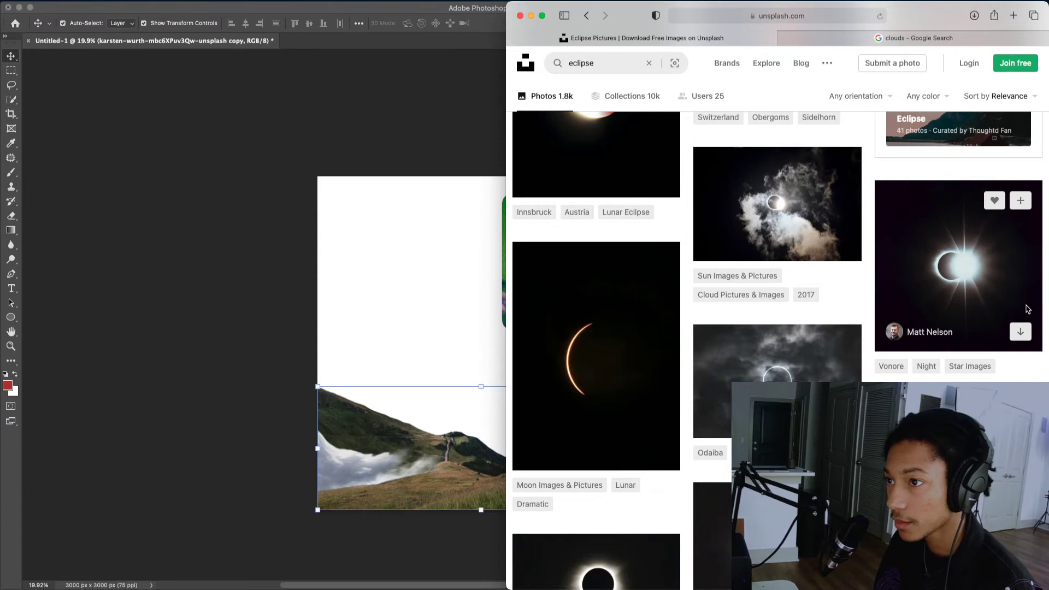
{"action": "left_click_drag", "start_coordinate": [1027, 309], "coordinate": [538, 431]}
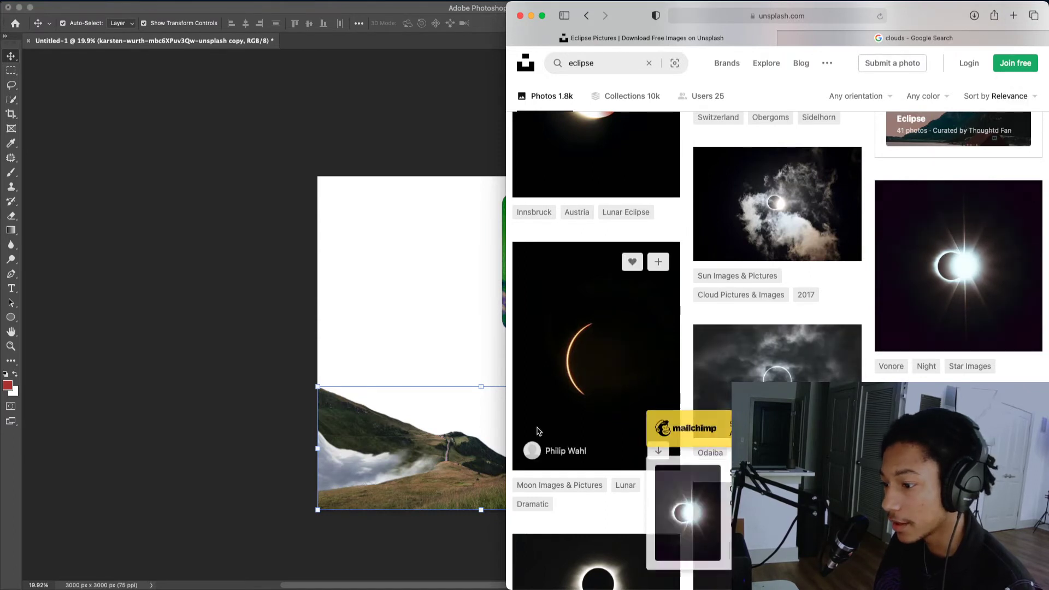
- Place the downloaded eclipse photo into the Photoshop document so it fills the canvas, and commit the placement
{"action": "key", "text": "super+Tab"}
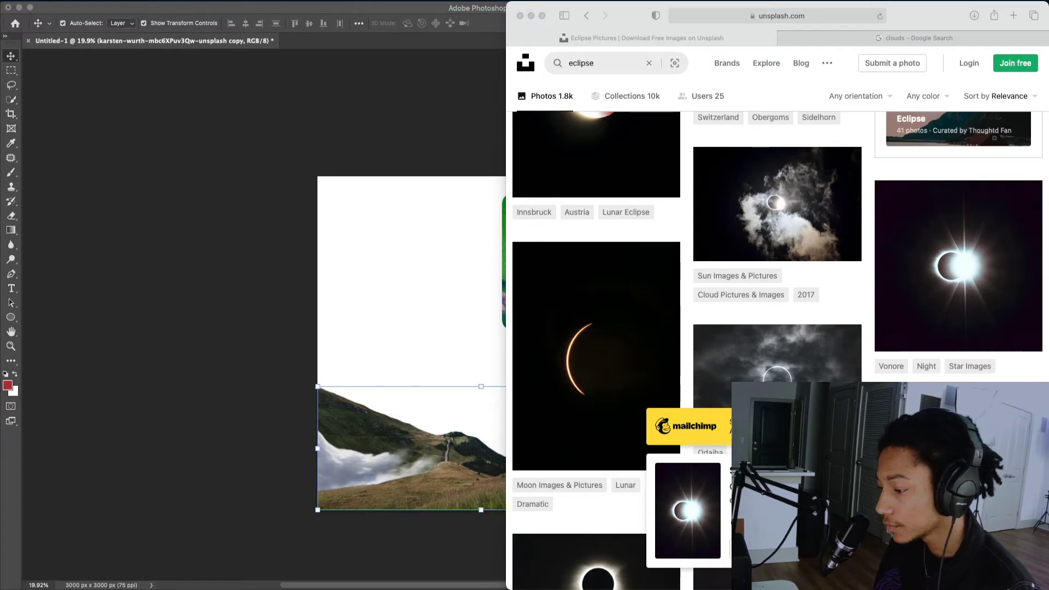
{"action": "left_click_drag", "start_coordinate": [395, 589], "coordinate": [391, 246]}
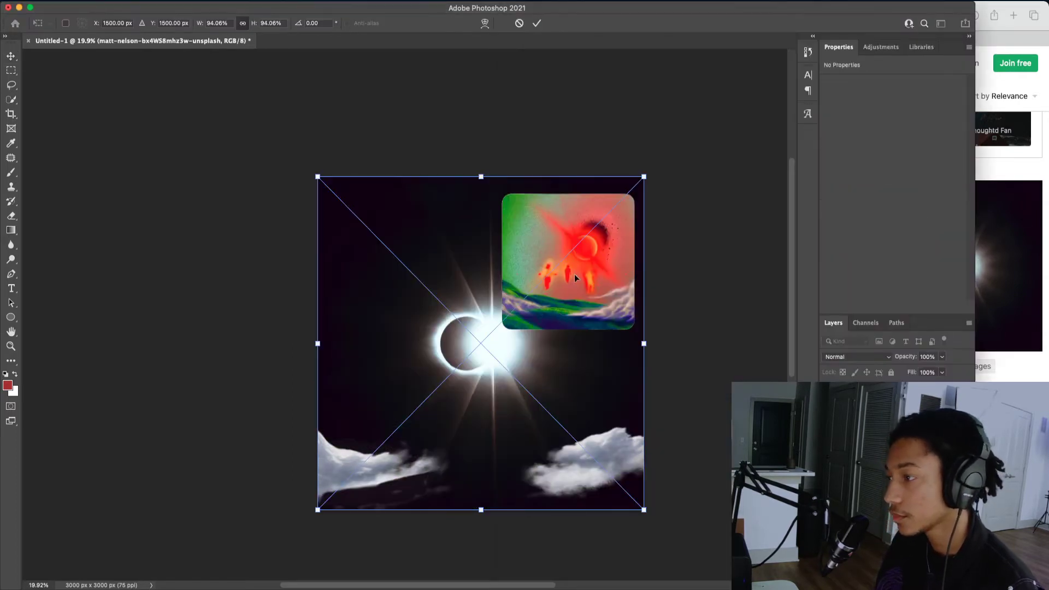
{"action": "left_click", "coordinate": [536, 24]}
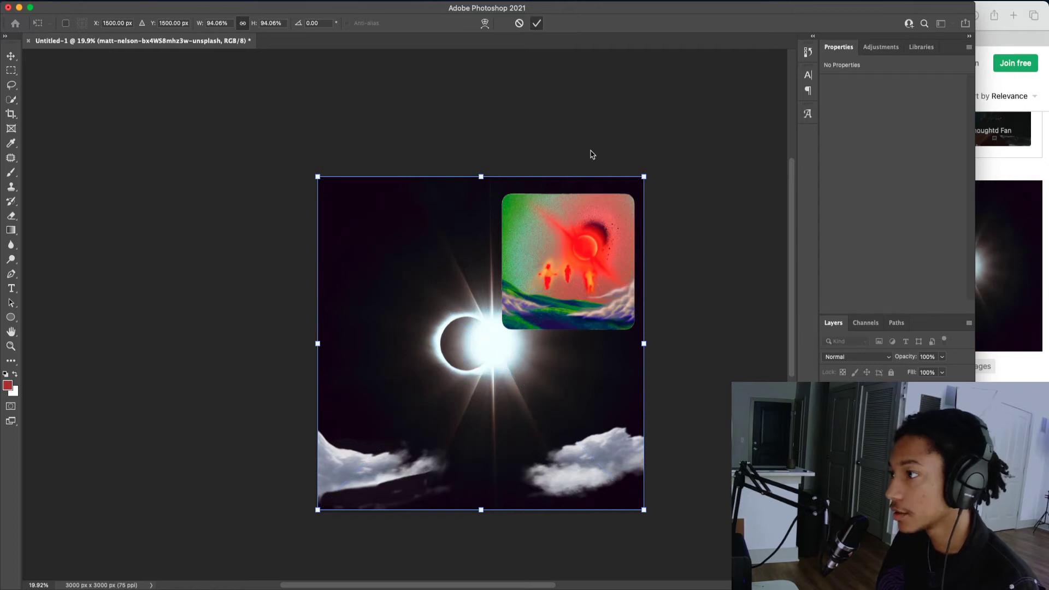
- Check the composition with the eclipse layer hidden, show it again, and bring it in front of the clouds
{"action": "key", "text": "super+comma"}
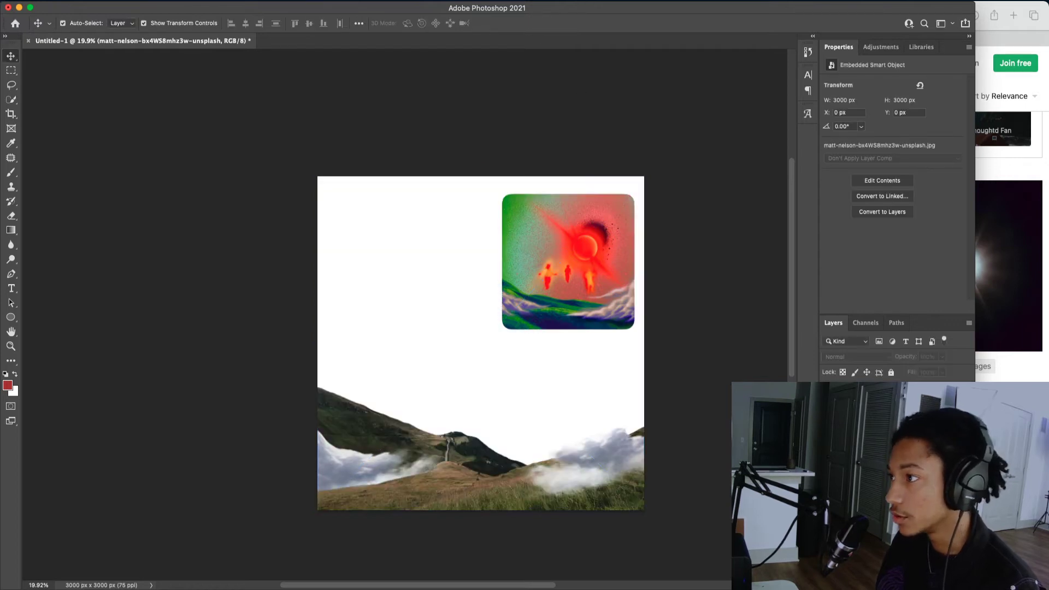
{"action": "key", "text": "super+comma"}
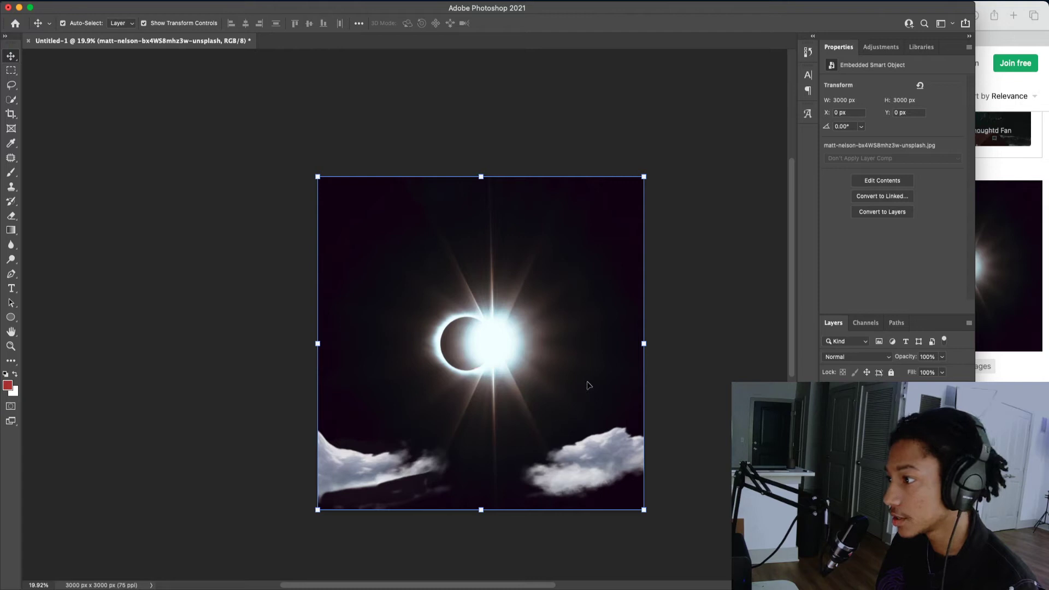
{"action": "key", "text": "super+bracketright"}
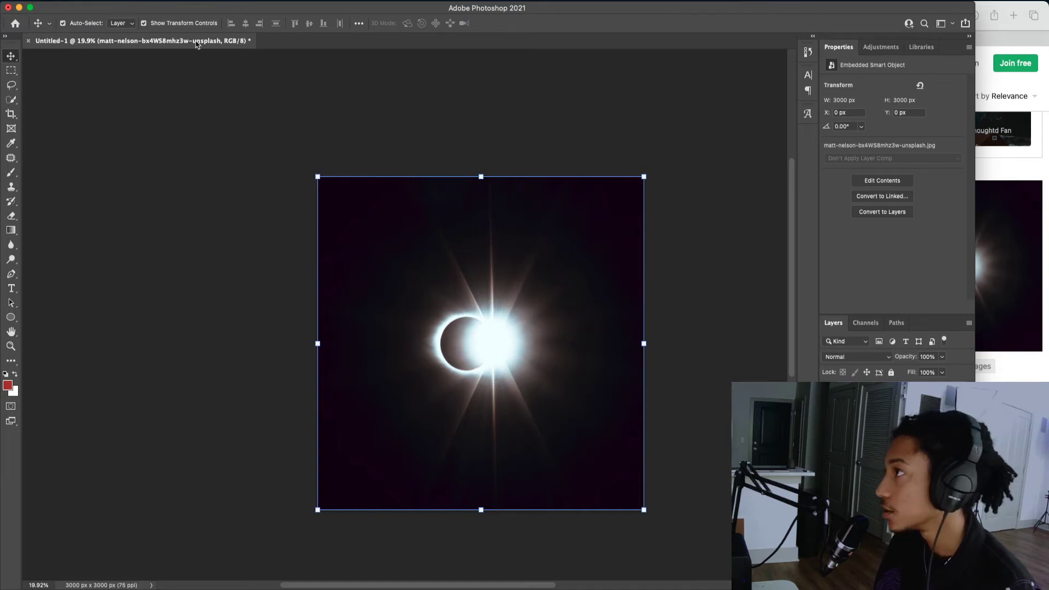
- Apply the Add Noise filter to the eclipse layer at 4.80%, Uniform and Monochromatic, and check the grain up close
{"action": "left_click", "coordinate": [257, 6]}
{"action": "mouse_move", "coordinate": [306, 168]}
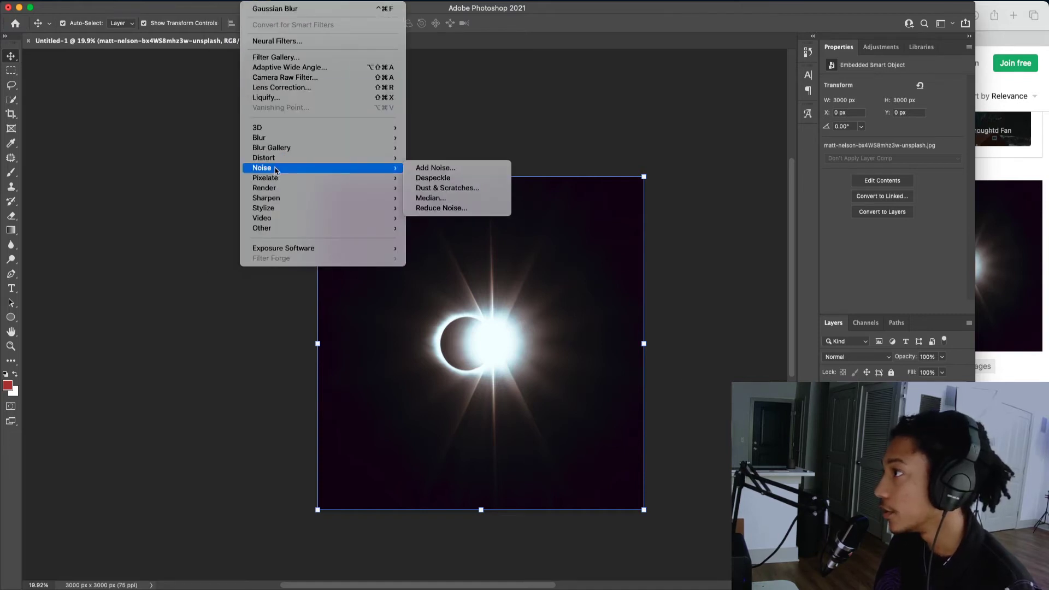
{"action": "left_click", "coordinate": [452, 169]}
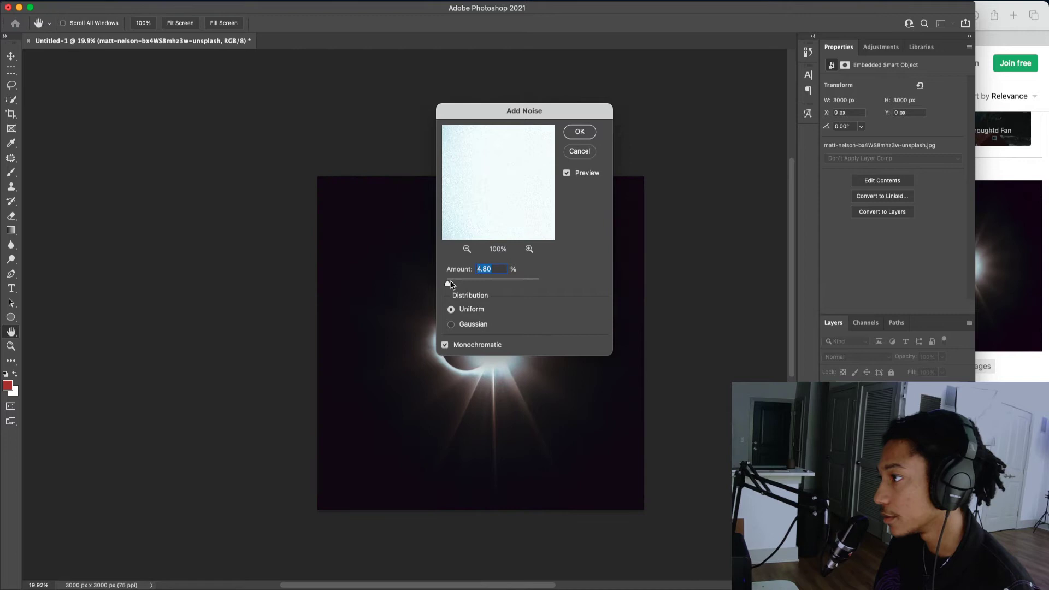
{"action": "left_click", "coordinate": [579, 132]}
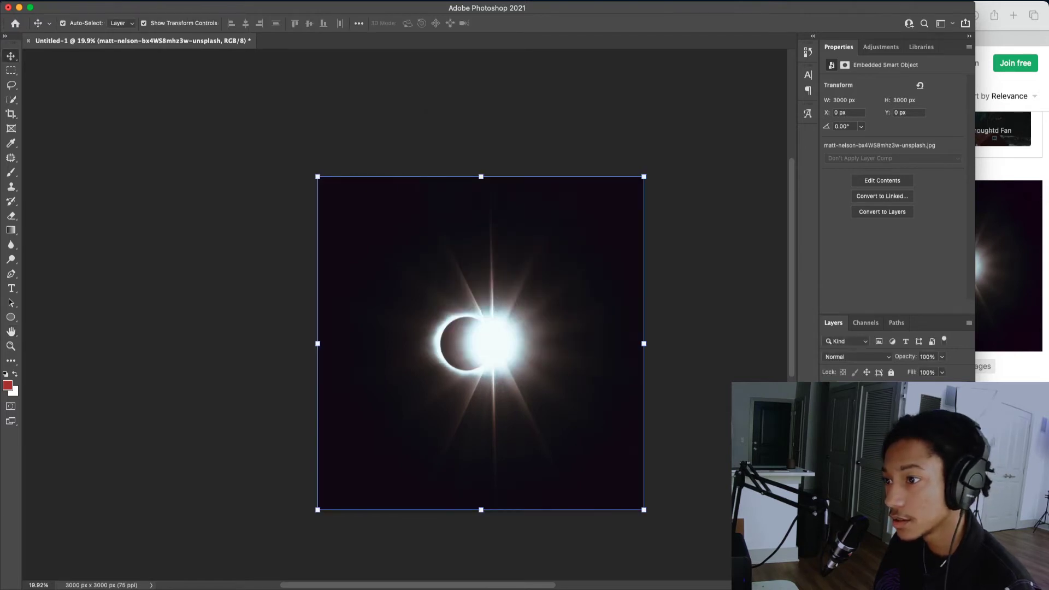
{"action": "scroll", "coordinate": [577, 347], "scroll_direction": "up", "scroll_amount": 5}
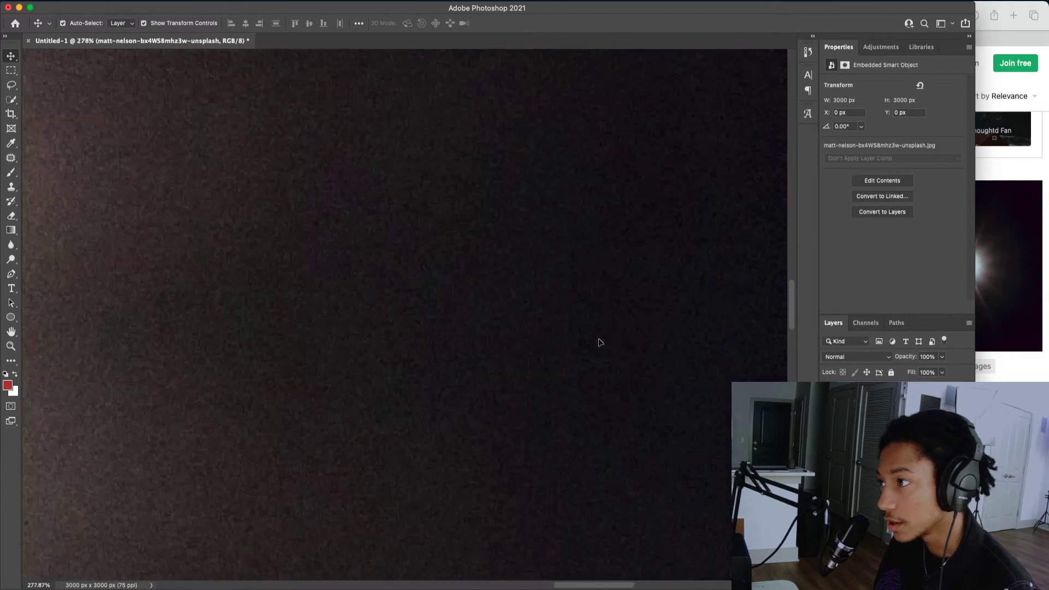
{"action": "scroll", "coordinate": [547, 344], "scroll_direction": "down", "scroll_amount": 3}
{"action": "scroll", "coordinate": [518, 340], "scroll_direction": "down", "scroll_amount": 2}
{"action": "scroll", "coordinate": [528, 367], "scroll_direction": "down", "scroll_amount": 3}
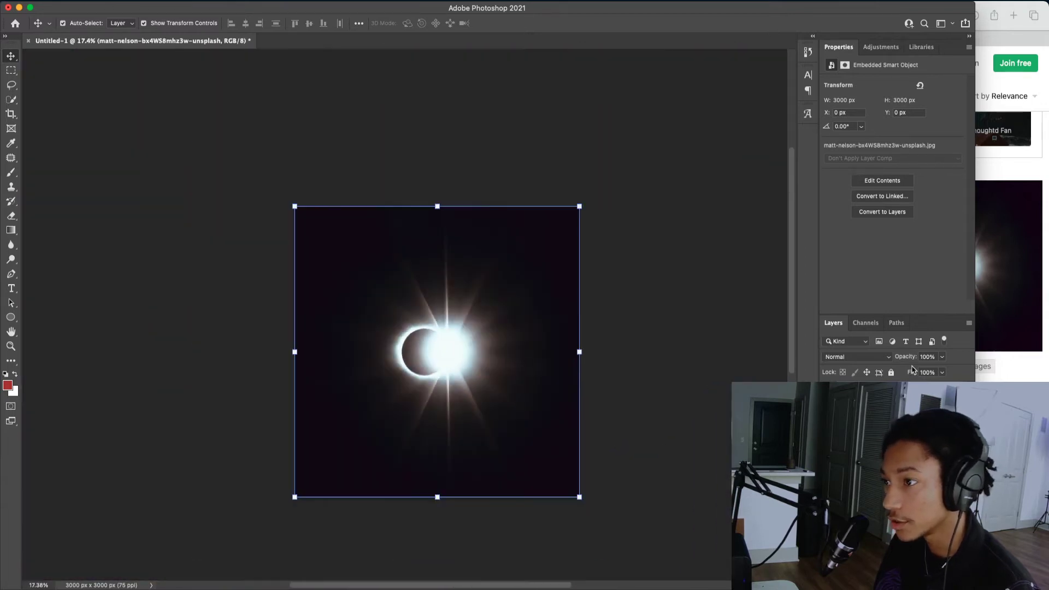
- Try a Threshold adjustment layer at level 163 over the eclipse photo and readjust the eclipse layer's filter beneath it
{"action": "left_click", "coordinate": [881, 48]}
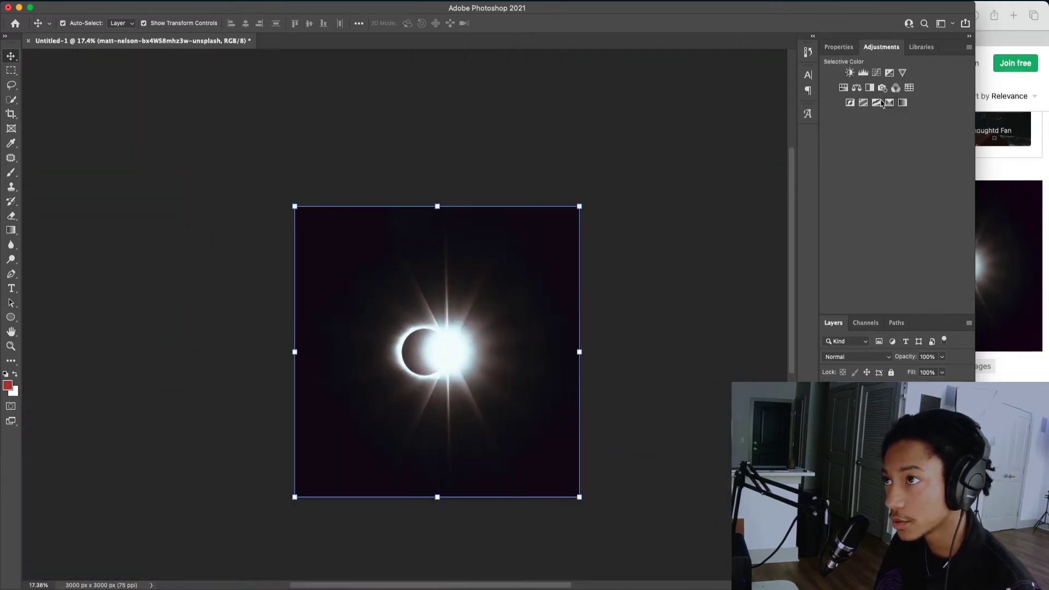
{"action": "left_click", "coordinate": [876, 103]}
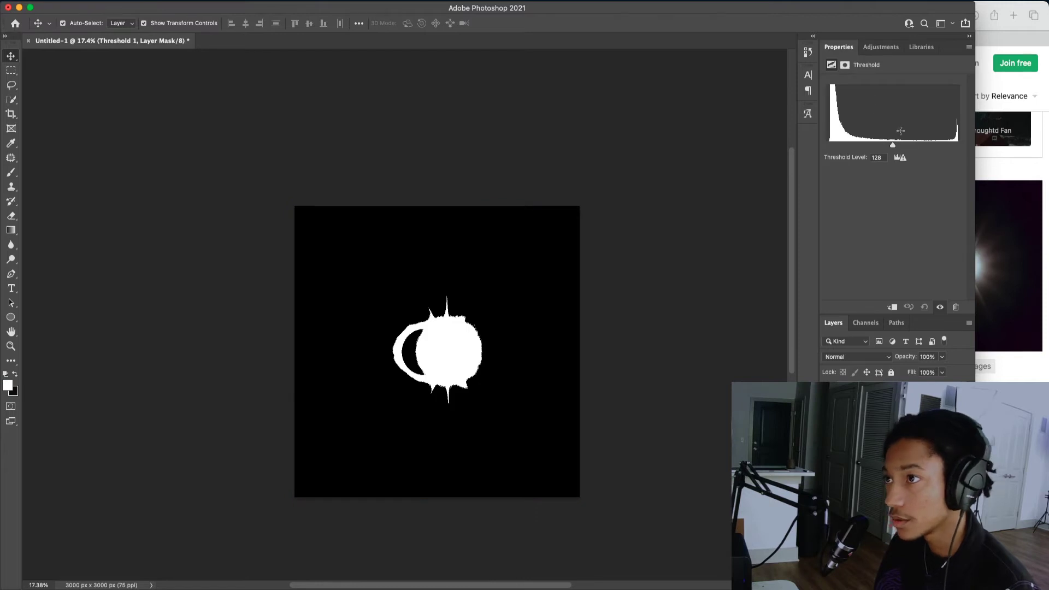
{"action": "mouse_move", "coordinate": [895, 147]}
{"action": "left_mouse_down"}
{"action": "mouse_move", "coordinate": [905, 146]}
{"action": "mouse_move", "coordinate": [824, 145]}
{"action": "mouse_move", "coordinate": [912, 143]}
{"action": "left_mouse_up"}
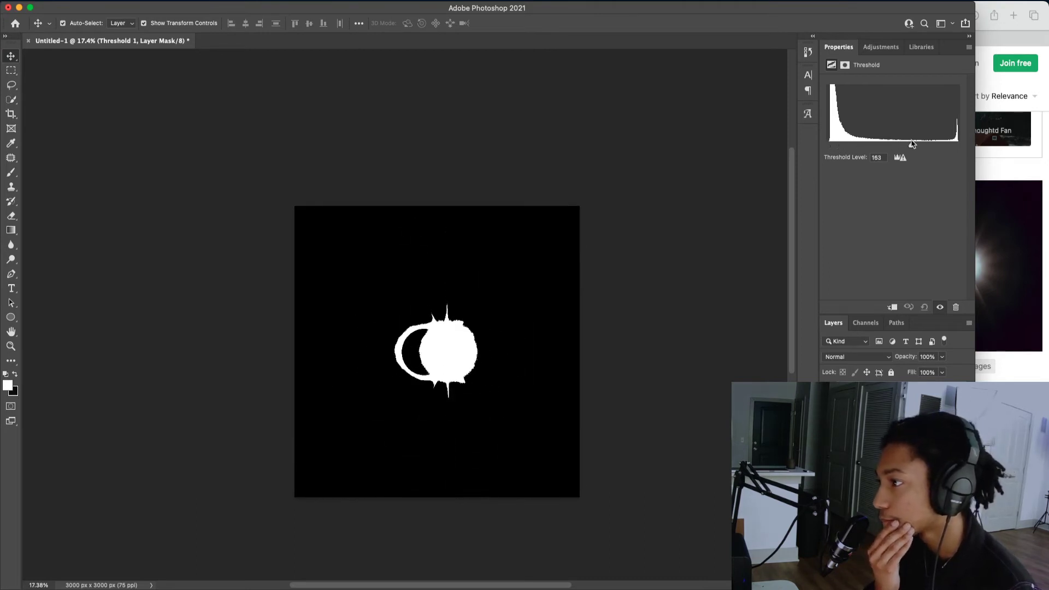
{"action": "left_click", "coordinate": [576, 274]}
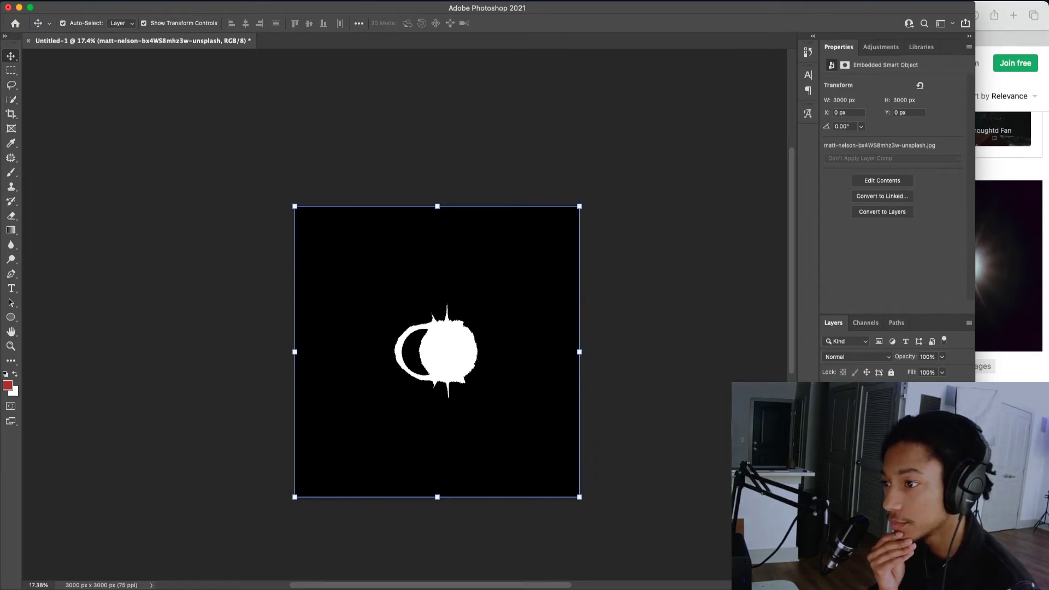
{"action": "double_click", "coordinate": [869, 452]}
{"action": "left_click_drag", "start_coordinate": [547, 120], "coordinate": [714, 144]}
{"action": "left_click_drag", "start_coordinate": [617, 307], "coordinate": [695, 310]}
{"action": "left_click", "coordinate": [747, 175]}
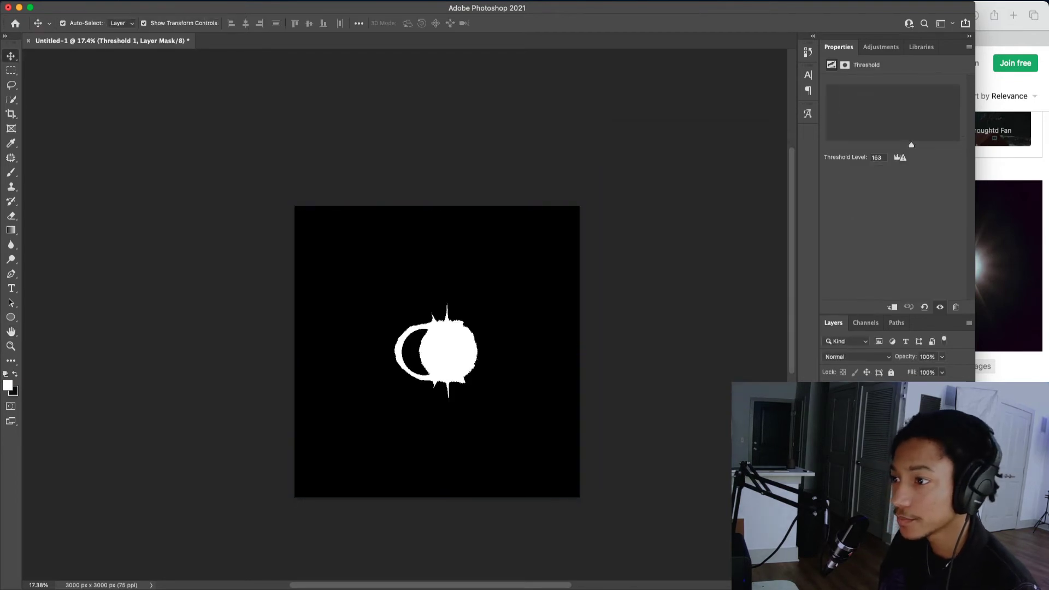
- Delete the Threshold adjustment together with the noisy eclipse layer, and show the Inspo reference layer
{"action": "left_click", "coordinate": [886, 407]}
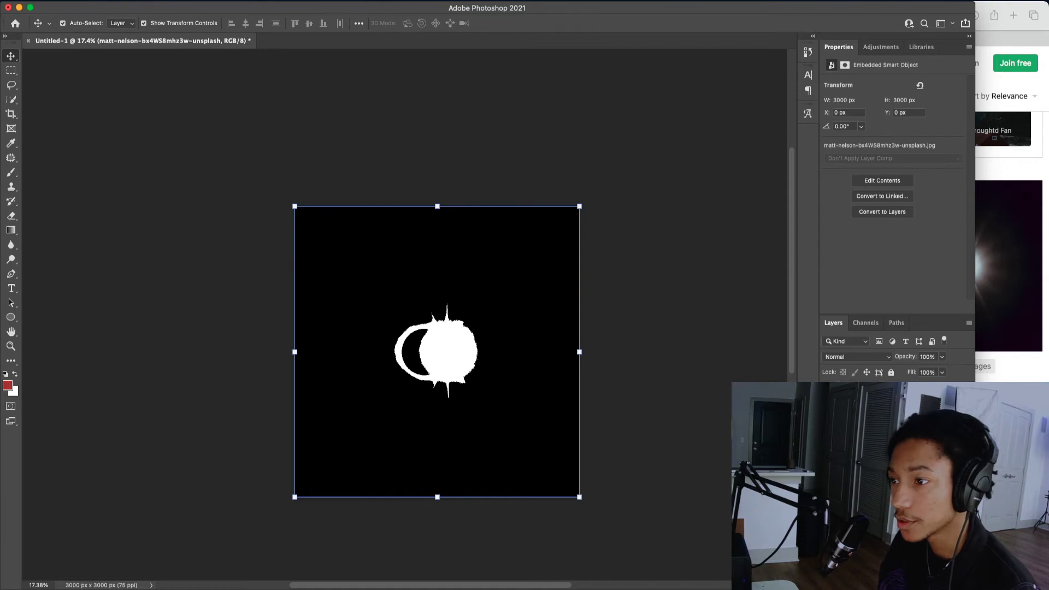
{"action": "left_click", "coordinate": [886, 437], "text": "shift"}
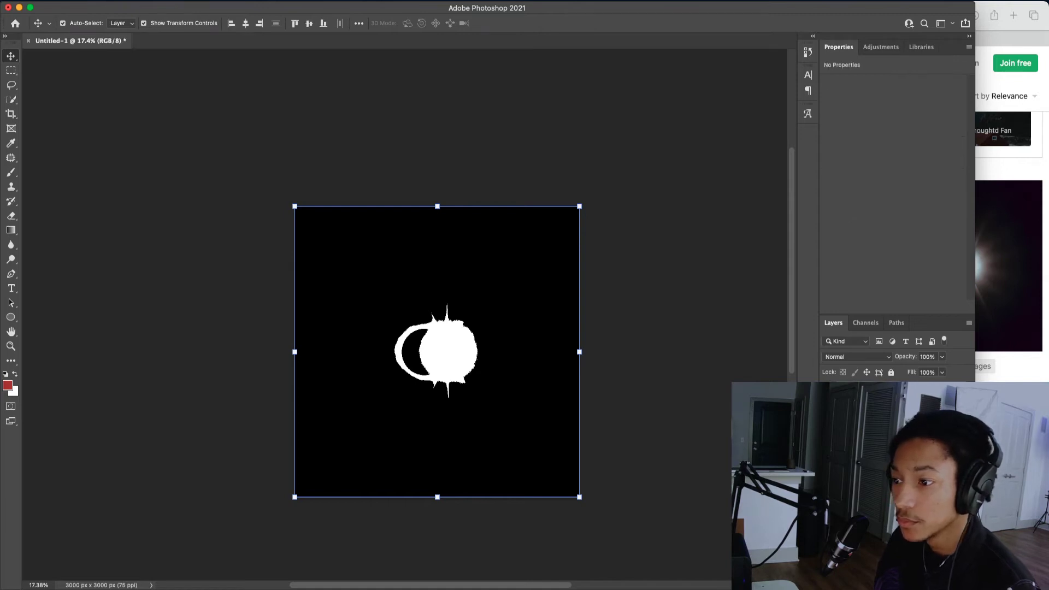
{"action": "key", "text": "Delete"}
{"action": "left_click", "coordinate": [827, 392]}
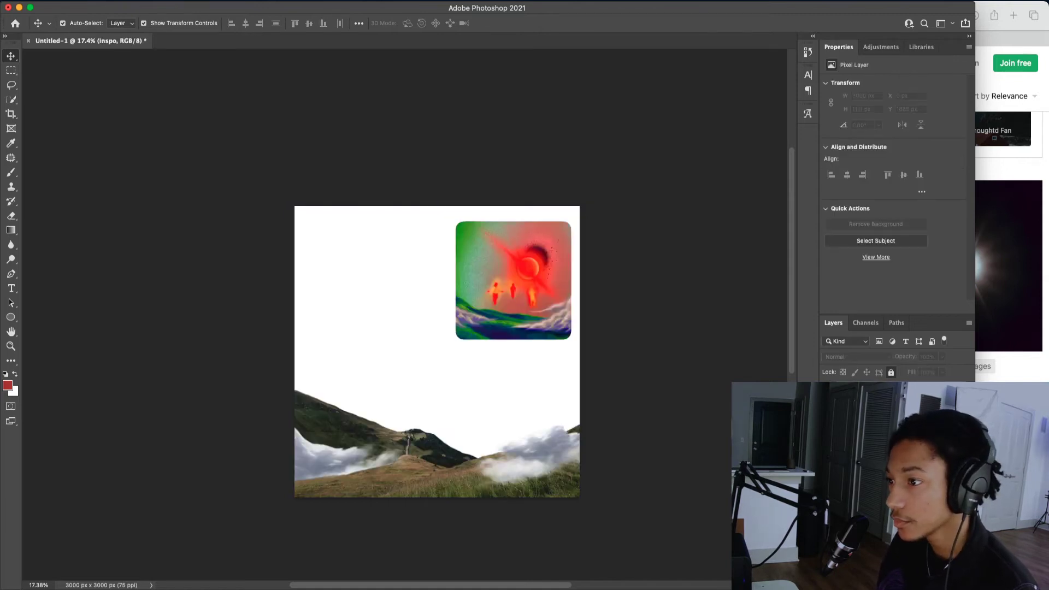
- Place the starburst eclipse photo again so it fills the canvas, move it below the Inspo layer, and hide both layers
{"action": "left_click_drag", "start_coordinate": [809, 546], "coordinate": [443, 315]}
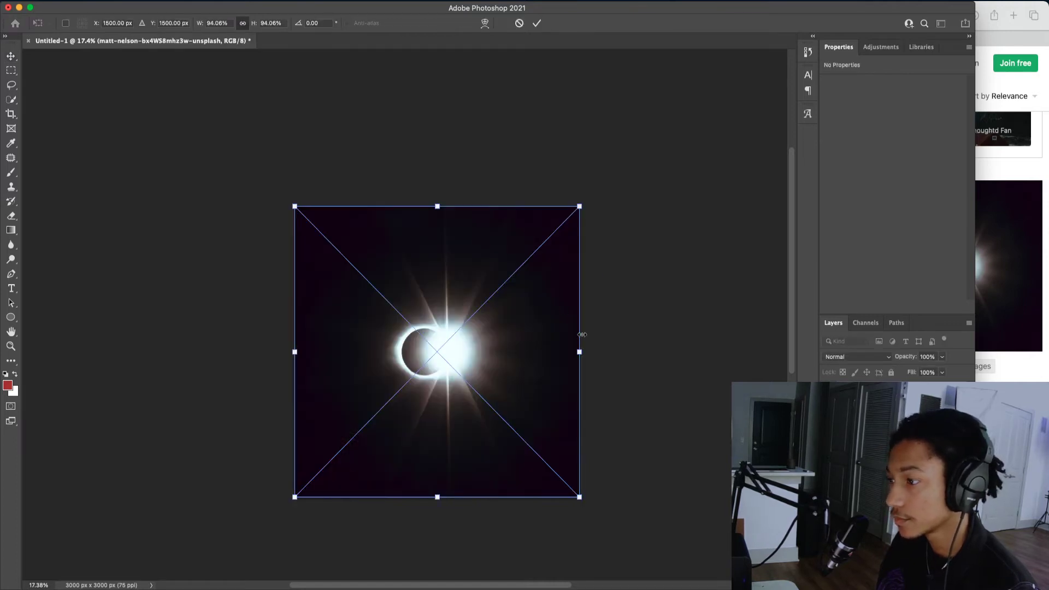
{"action": "key", "text": "Return"}
{"action": "left_click_drag", "start_coordinate": [874, 392], "coordinate": [874, 418]}
{"action": "left_click", "coordinate": [827, 393]}
{"action": "left_click", "coordinate": [828, 409]}
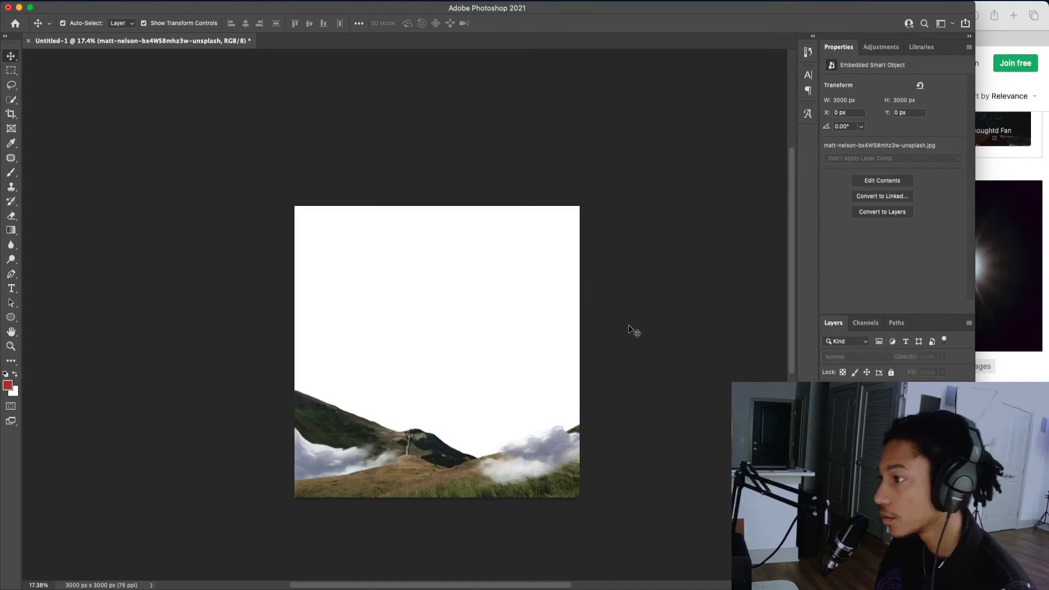
- Show the Inspo reference layer again and examine the sky texture, sun and figures of the artwork up close
{"action": "left_click", "coordinate": [1048, 265]}
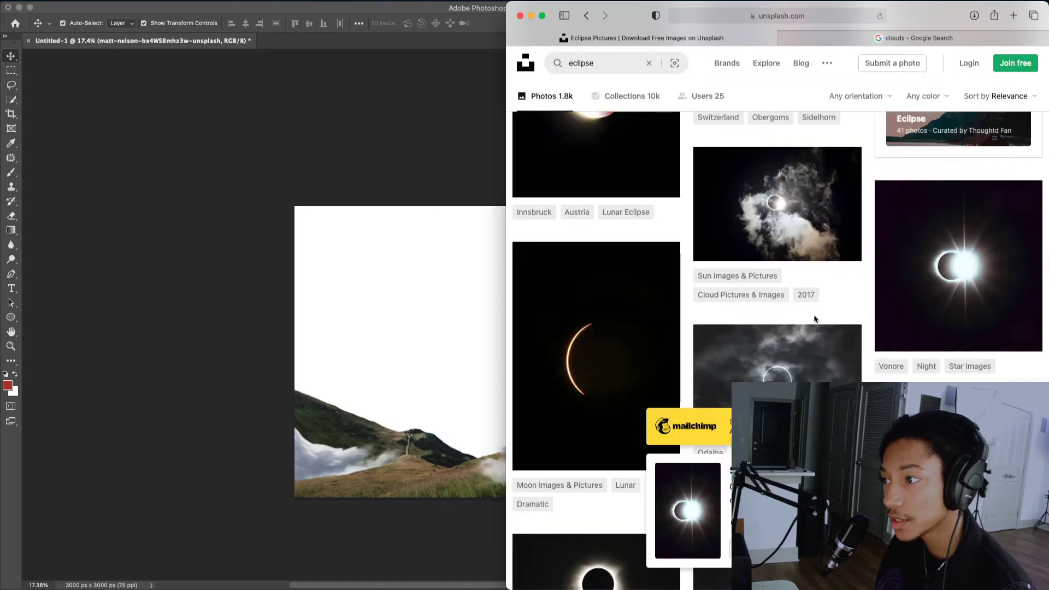
{"action": "key", "text": "super+Tab"}
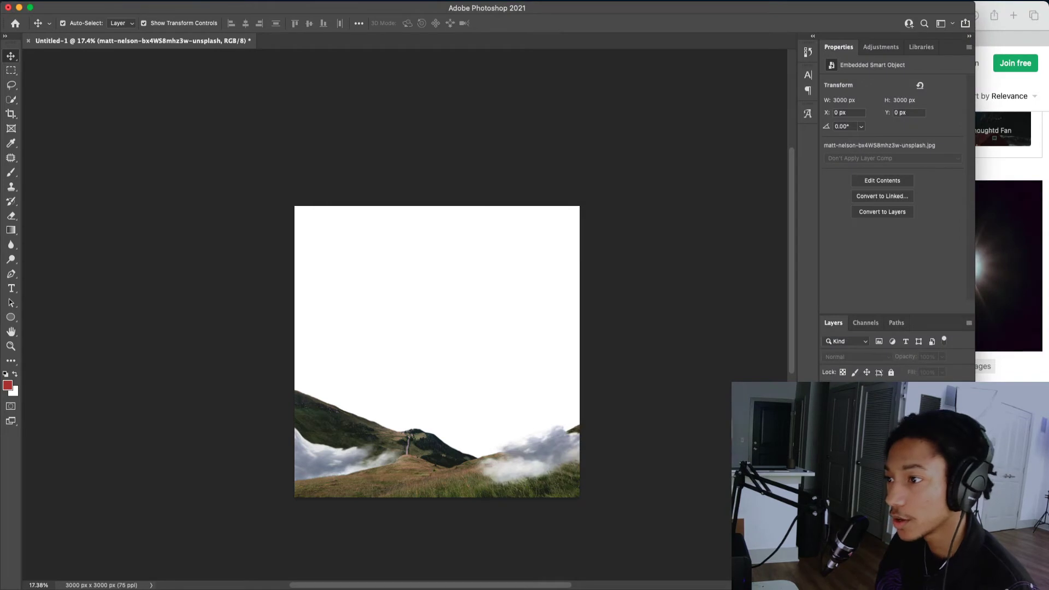
{"action": "left_click", "coordinate": [828, 392]}
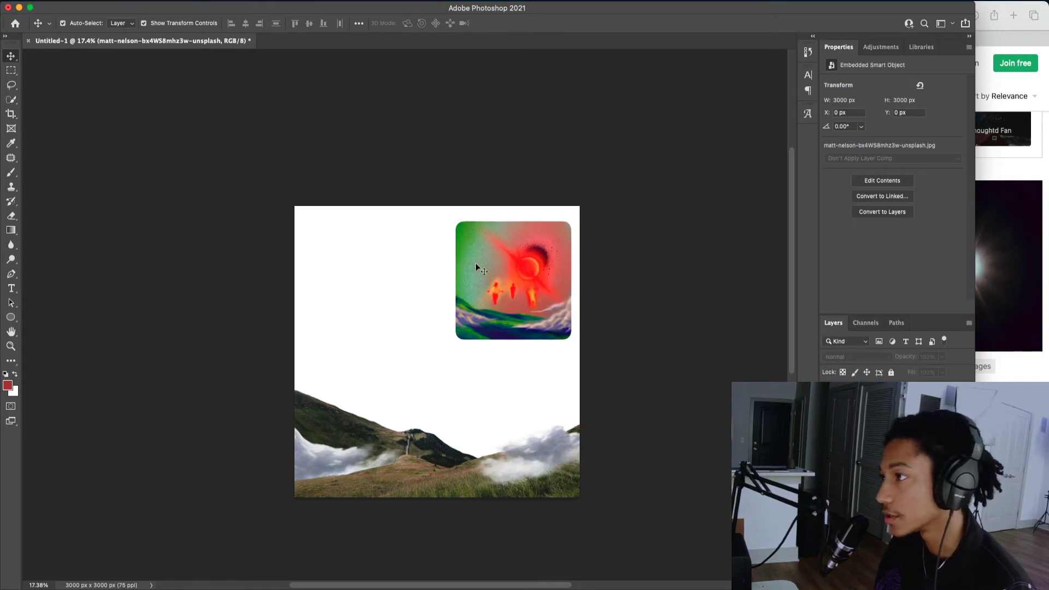
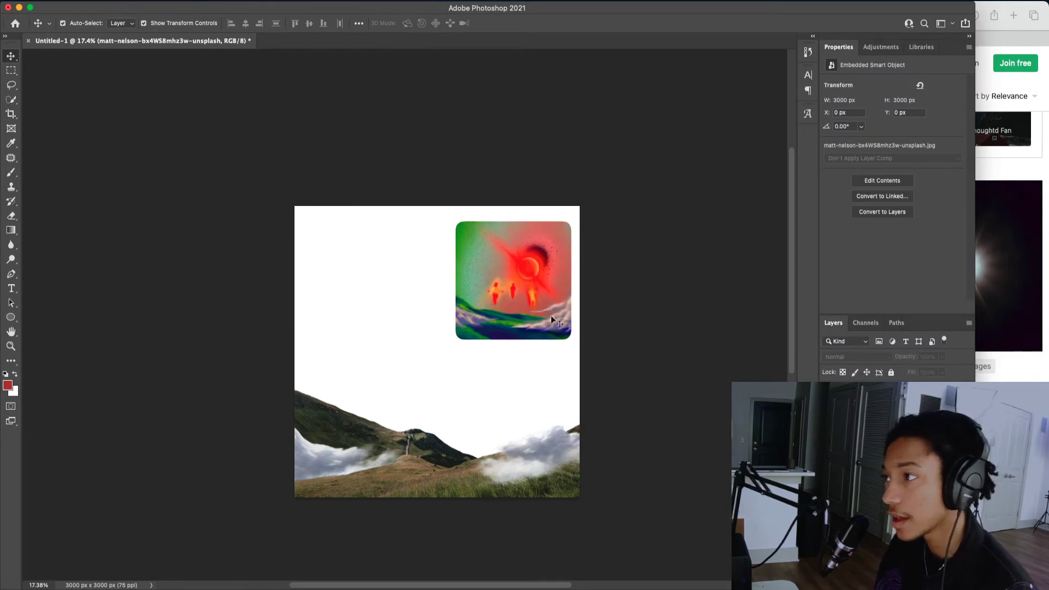
{"action": "scroll", "coordinate": [509, 268], "scroll_direction": "up", "scroll_amount": 5}
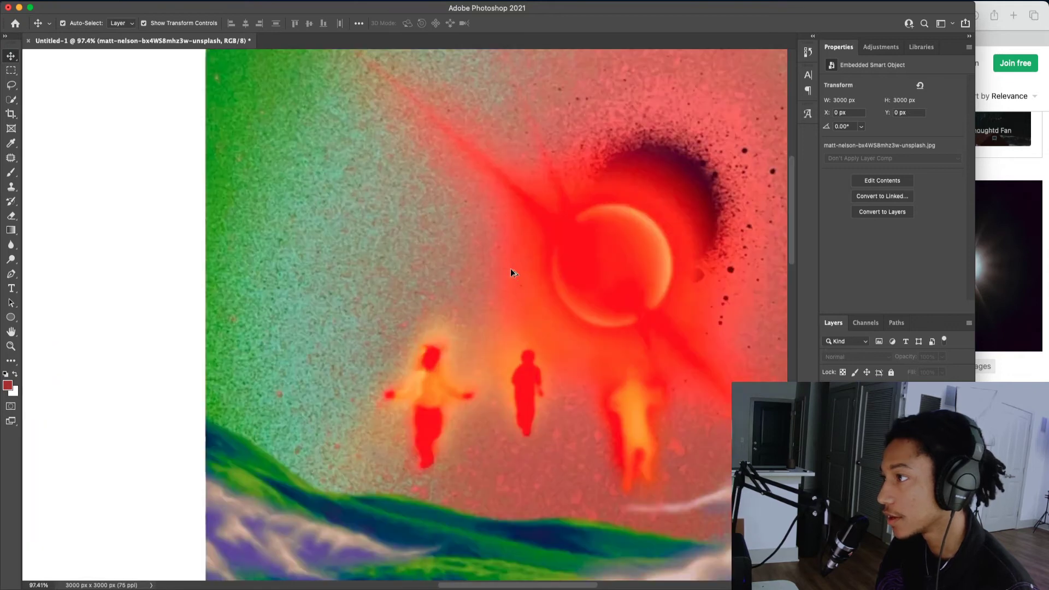
{"action": "scroll", "coordinate": [550, 301], "scroll_direction": "down", "scroll_amount": 5}
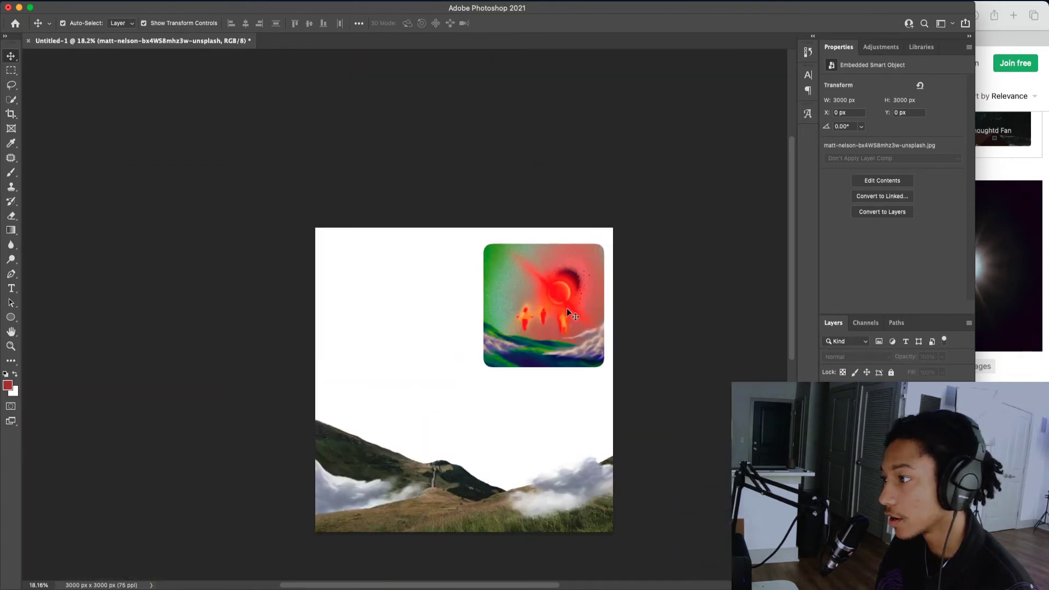
- Switch to the Unsplash page in the browser and look through the eclipse photos for another sky image
{"action": "left_click", "coordinate": [1040, 268]}
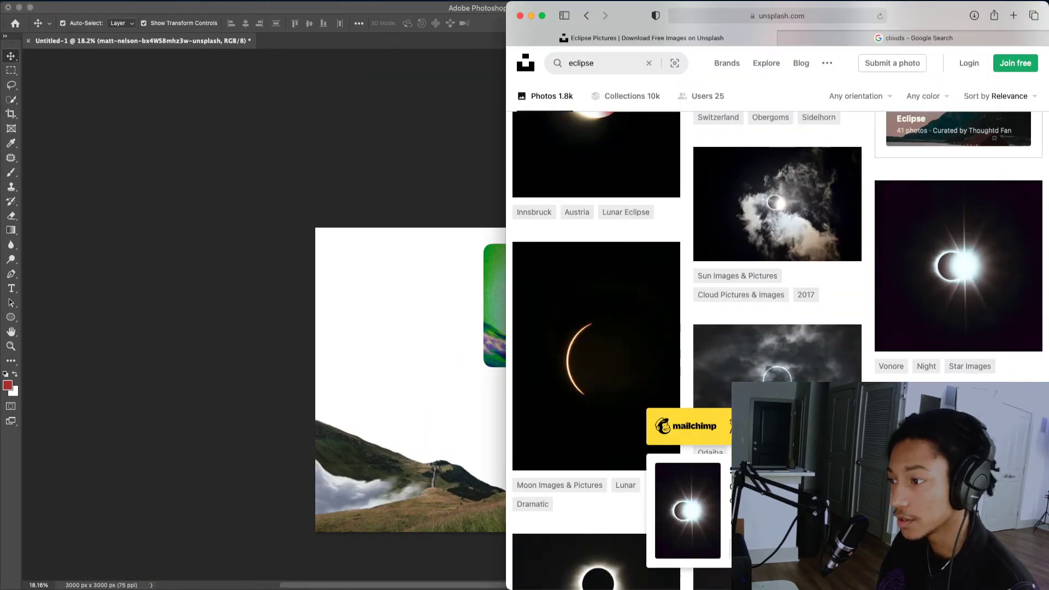
{"action": "scroll", "coordinate": [769, 340], "scroll_direction": "down", "scroll_amount": 10}
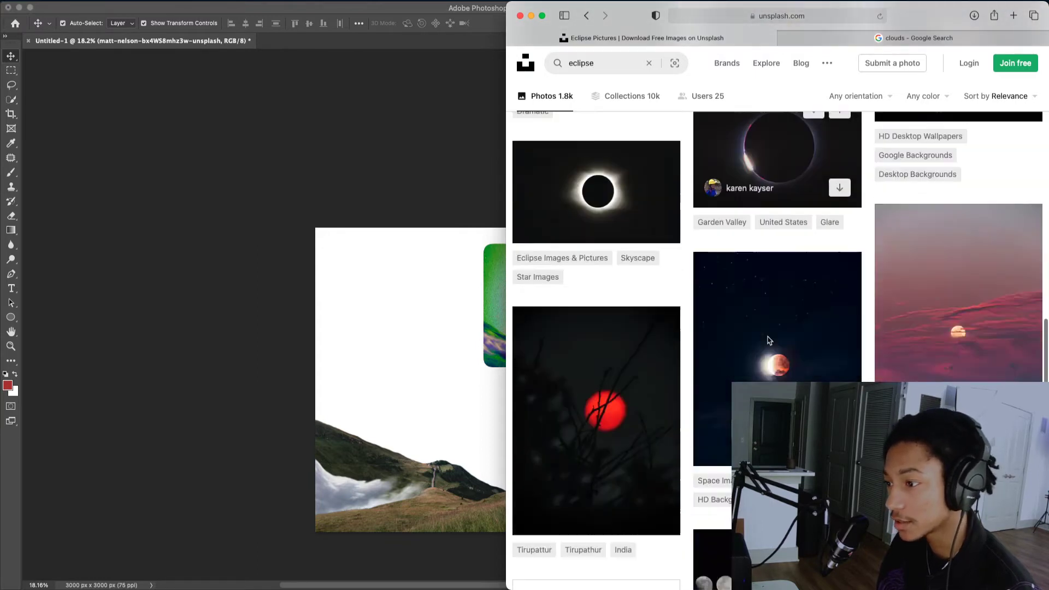
{"action": "scroll", "coordinate": [769, 340], "scroll_direction": "up", "scroll_amount": 20}
{"action": "scroll", "coordinate": [616, 89], "scroll_direction": "up", "scroll_amount": 12}
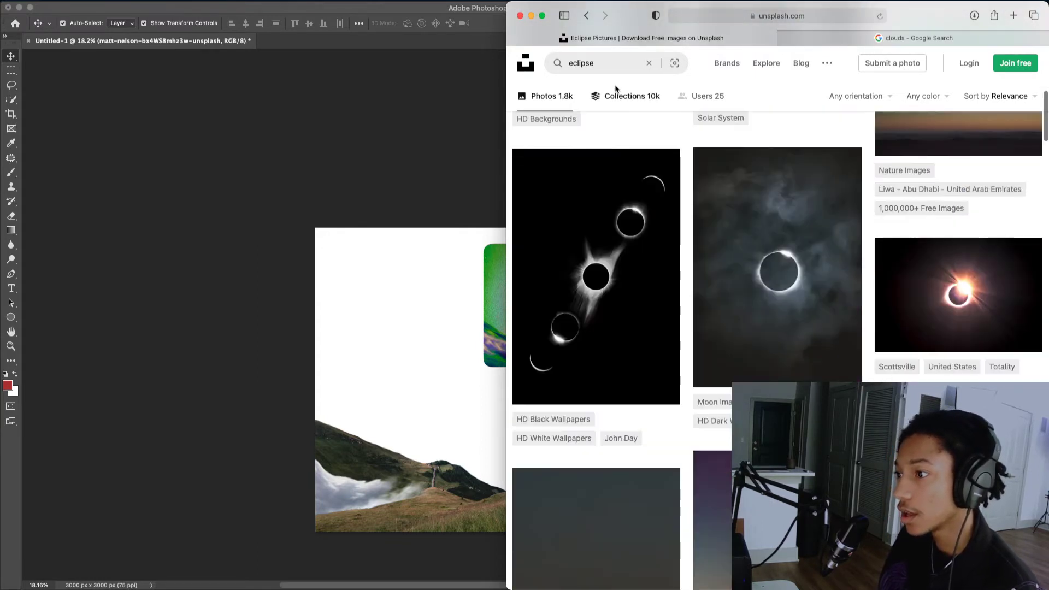
{"action": "scroll", "coordinate": [616, 89], "scroll_direction": "down", "scroll_amount": 5}
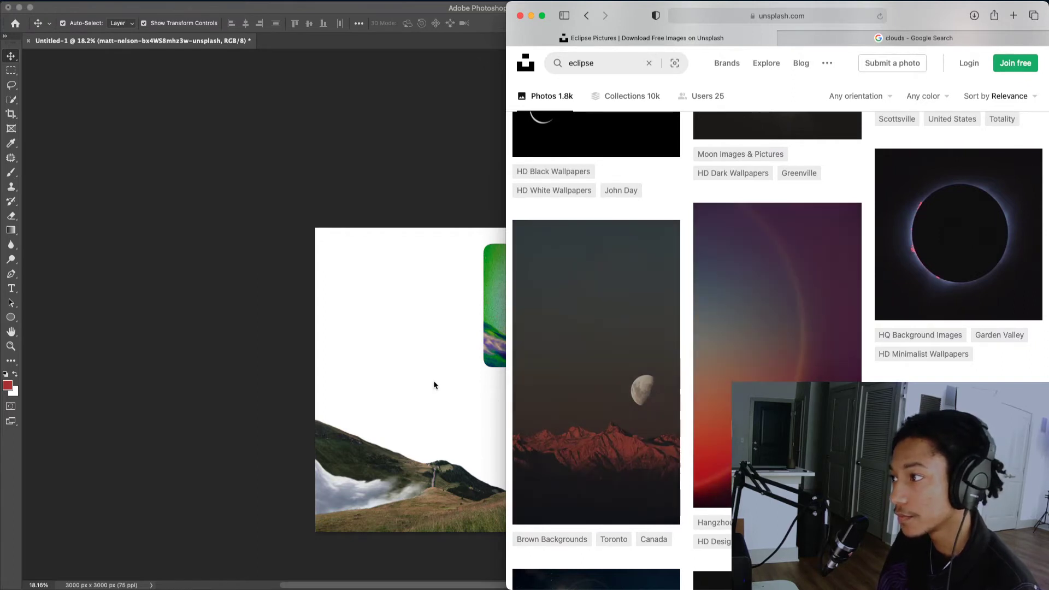
{"action": "scroll", "coordinate": [758, 188], "scroll_direction": "up", "scroll_amount": 15}
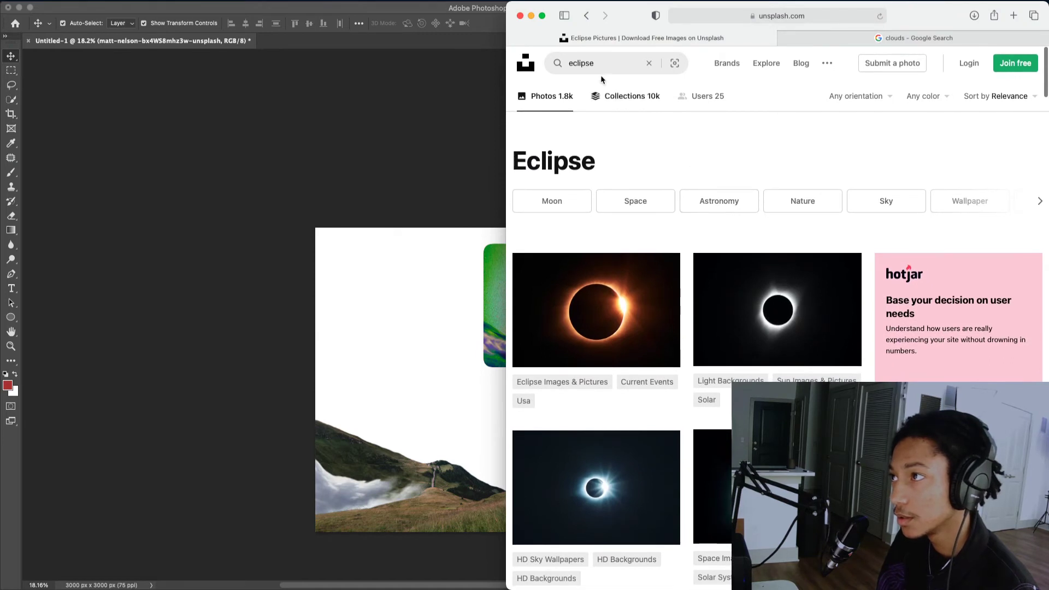
- Search Unsplash for "sunset" and look through the first photos for a suitable sky
{"action": "left_click", "coordinate": [603, 66]}
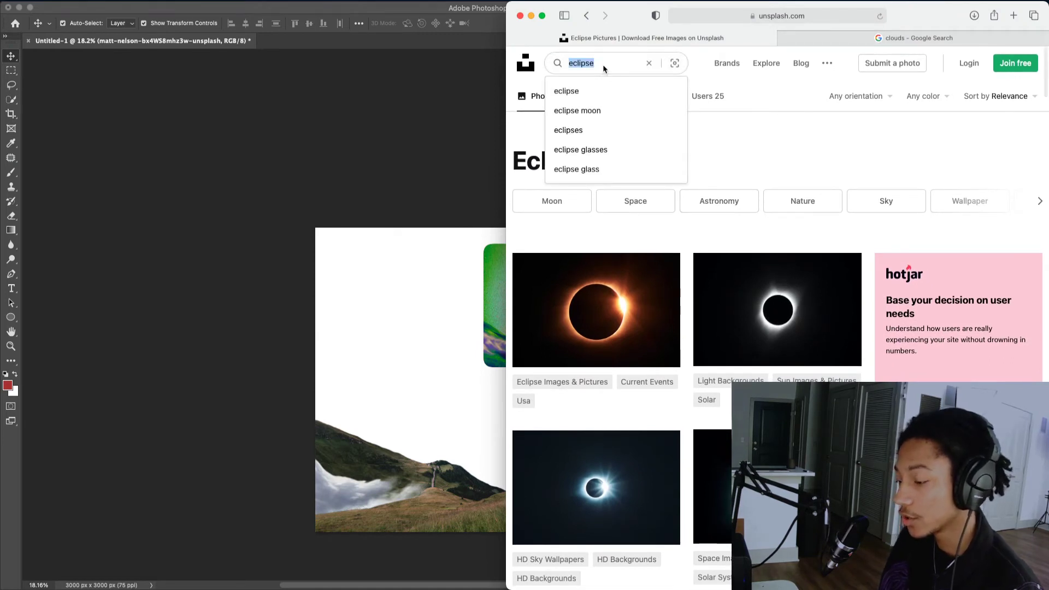
{"action": "type", "text": "sunset"}
{"action": "key", "text": "Return"}
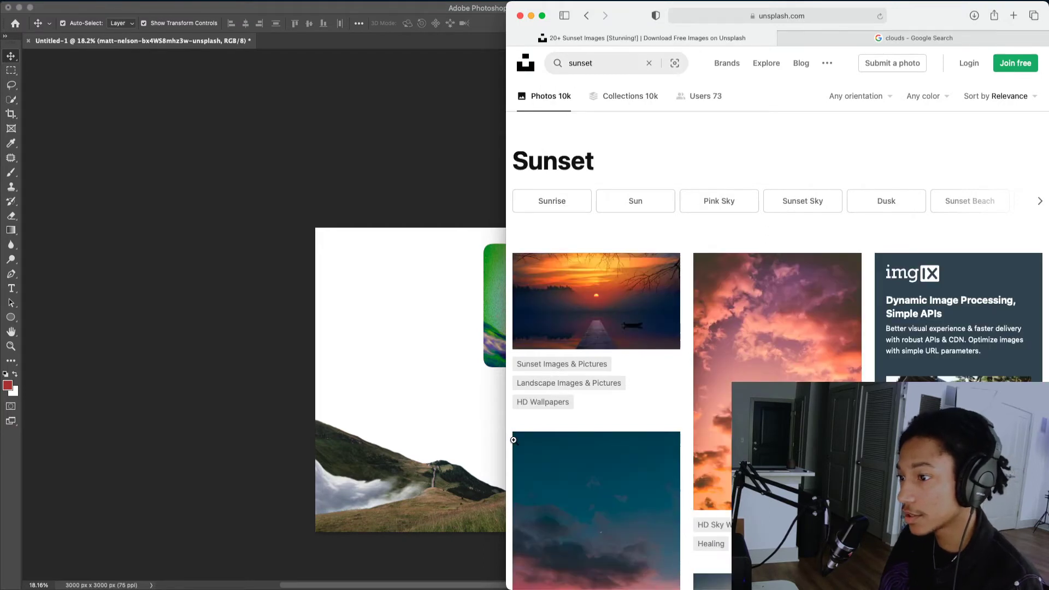
{"action": "scroll", "coordinate": [536, 437], "scroll_direction": "down", "scroll_amount": 12}
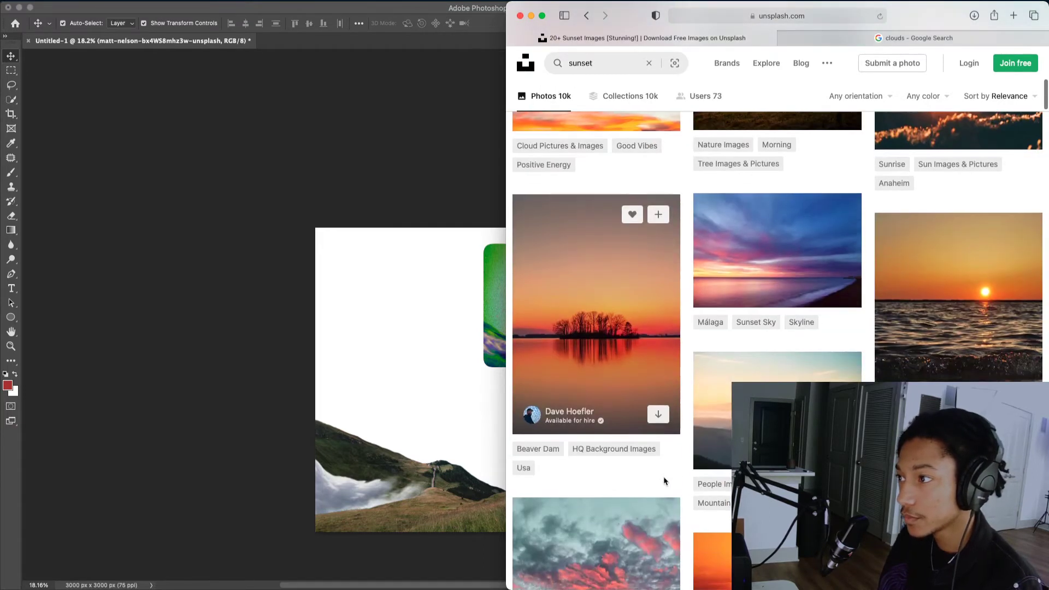
{"action": "scroll", "coordinate": [665, 480], "scroll_direction": "down", "scroll_amount": 10}
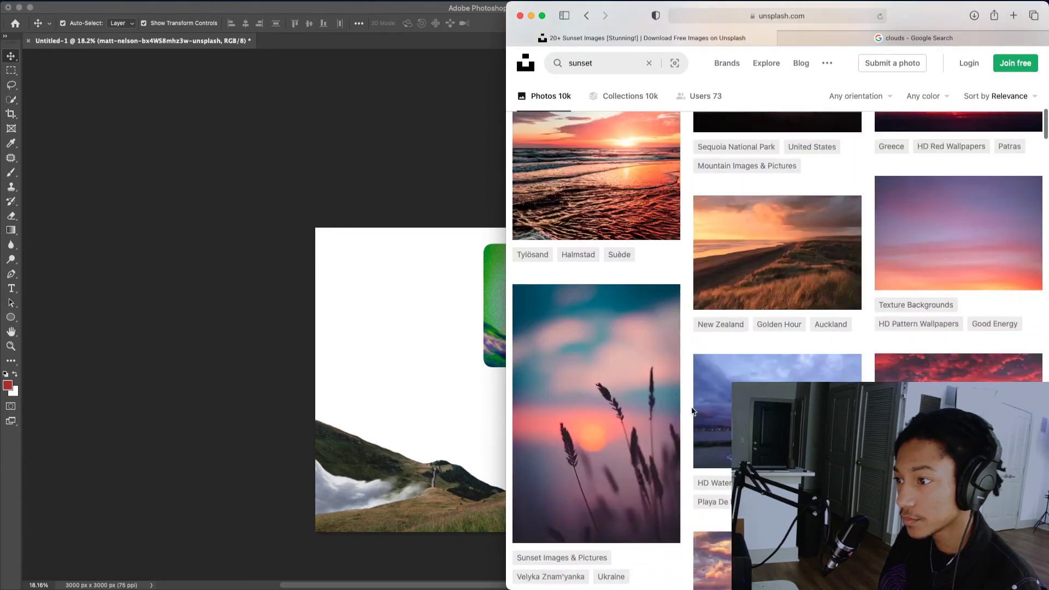
{"action": "scroll", "coordinate": [692, 411], "scroll_direction": "down", "scroll_amount": 2}
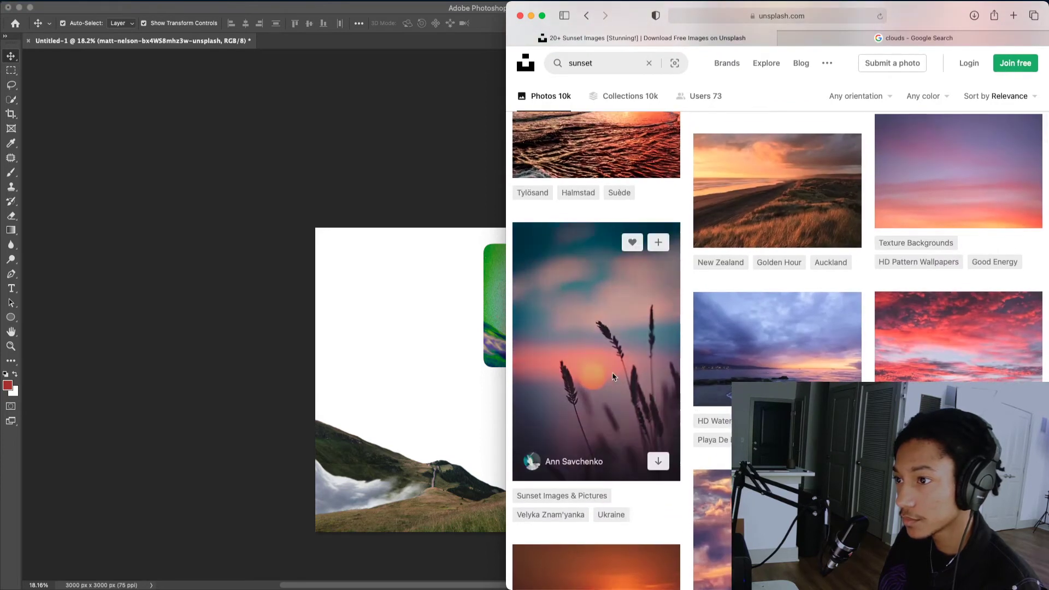
{"action": "scroll", "coordinate": [613, 377], "scroll_direction": "up", "scroll_amount": 5}
- Look through more Unsplash sunset photos, comparing the sky colors with the reference artwork in Photoshop
{"action": "left_click", "coordinate": [482, 363]}
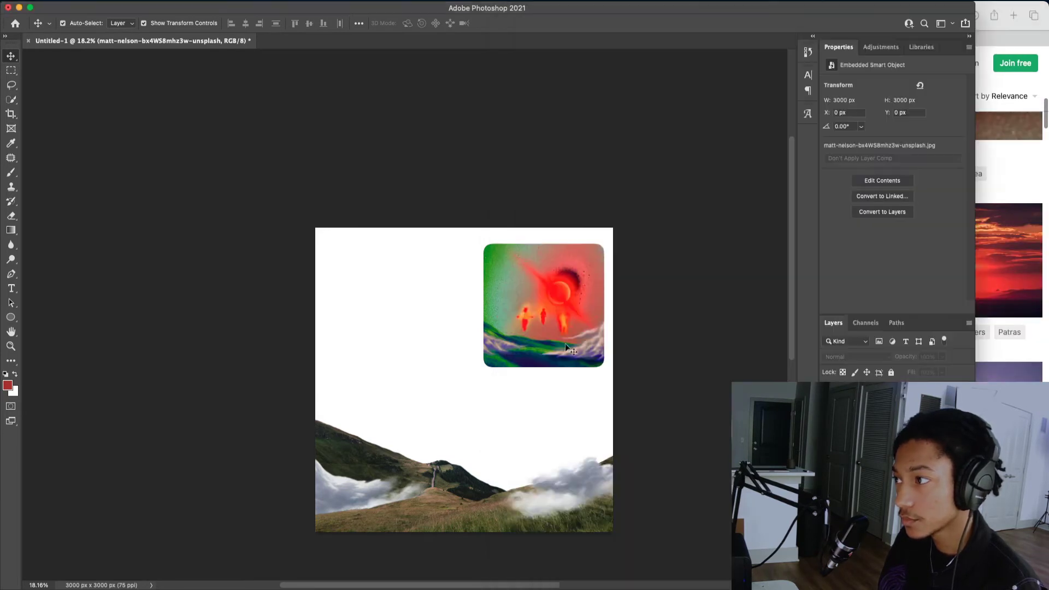
{"action": "key", "text": "super+Tab"}
{"action": "scroll", "coordinate": [681, 259], "scroll_direction": "up", "scroll_amount": 8}
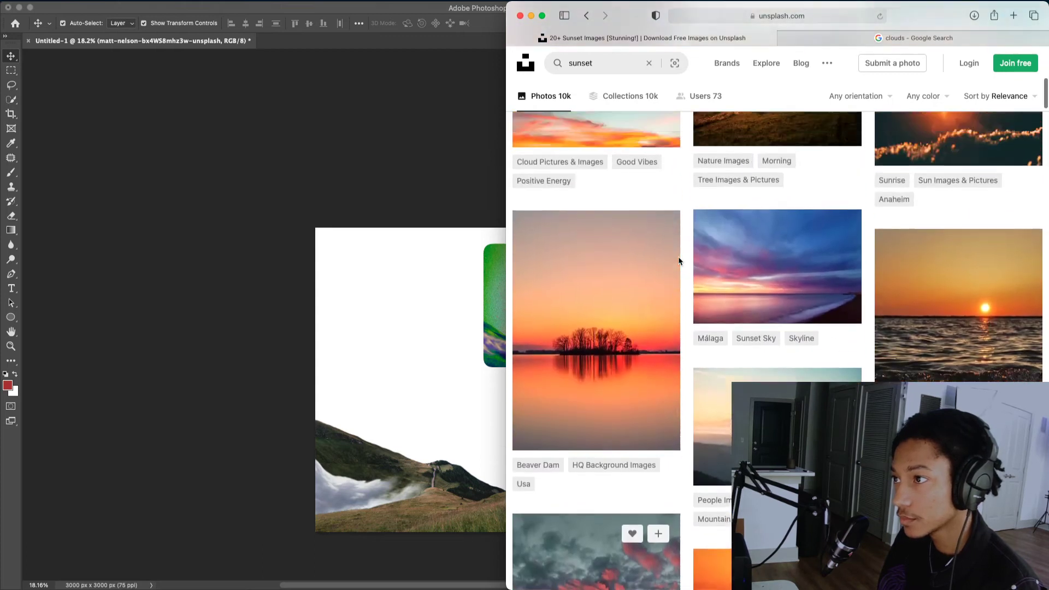
{"action": "scroll", "coordinate": [680, 259], "scroll_direction": "up", "scroll_amount": 10}
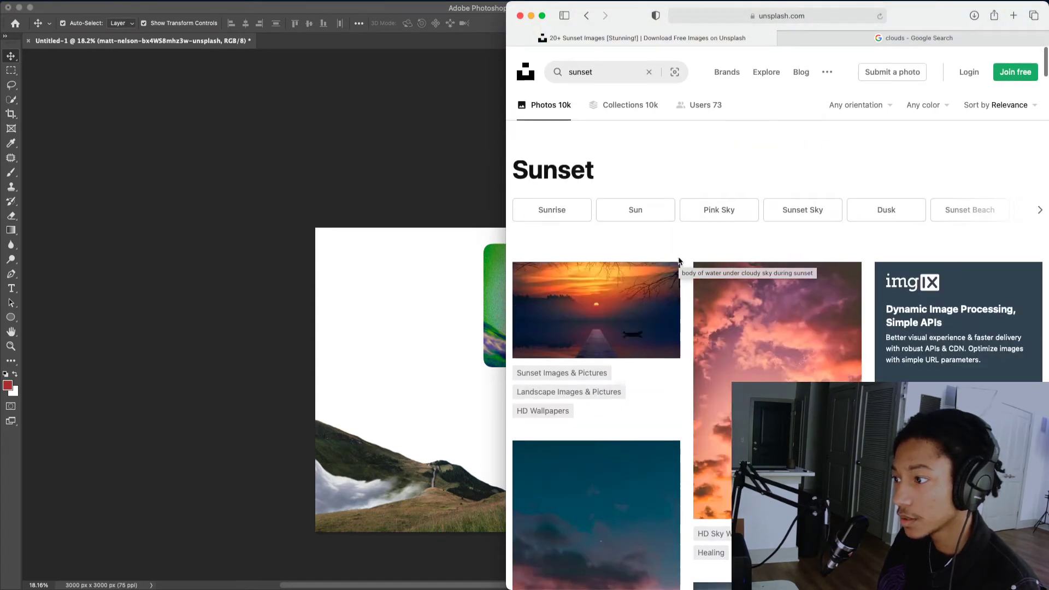
{"action": "scroll", "coordinate": [680, 260], "scroll_direction": "down", "scroll_amount": 2}
{"action": "scroll", "coordinate": [680, 261], "scroll_direction": "down", "scroll_amount": 5}
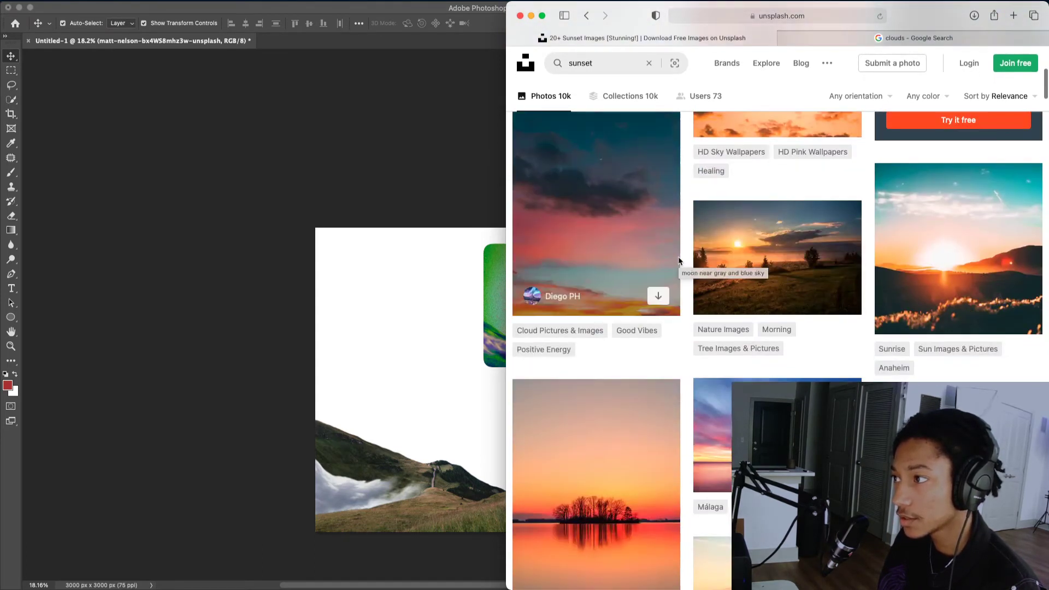
{"action": "scroll", "coordinate": [680, 260], "scroll_direction": "down", "scroll_amount": 10}
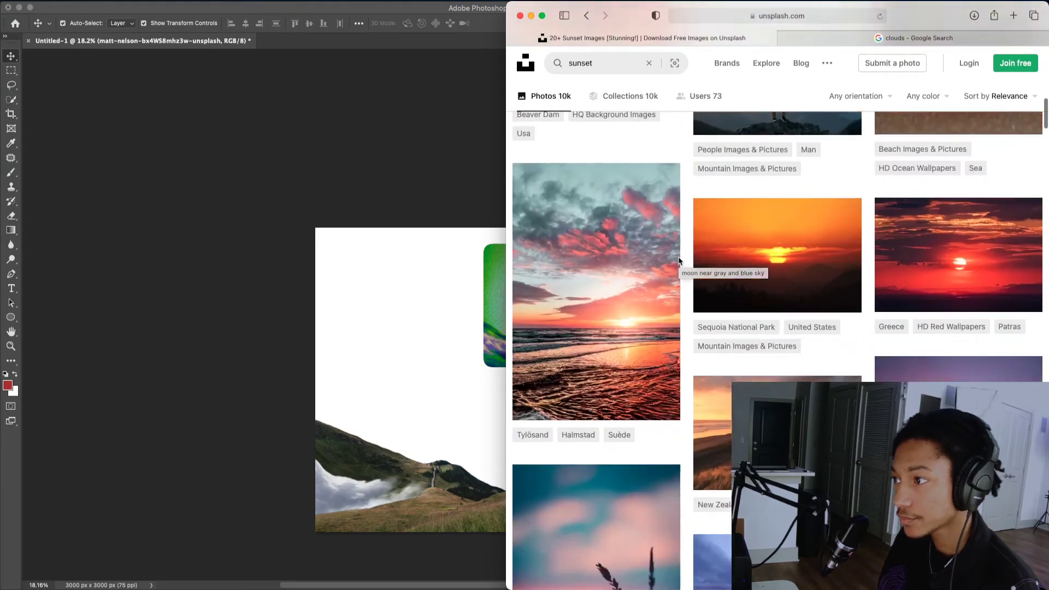
{"action": "scroll", "coordinate": [680, 260], "scroll_direction": "down", "scroll_amount": 4}
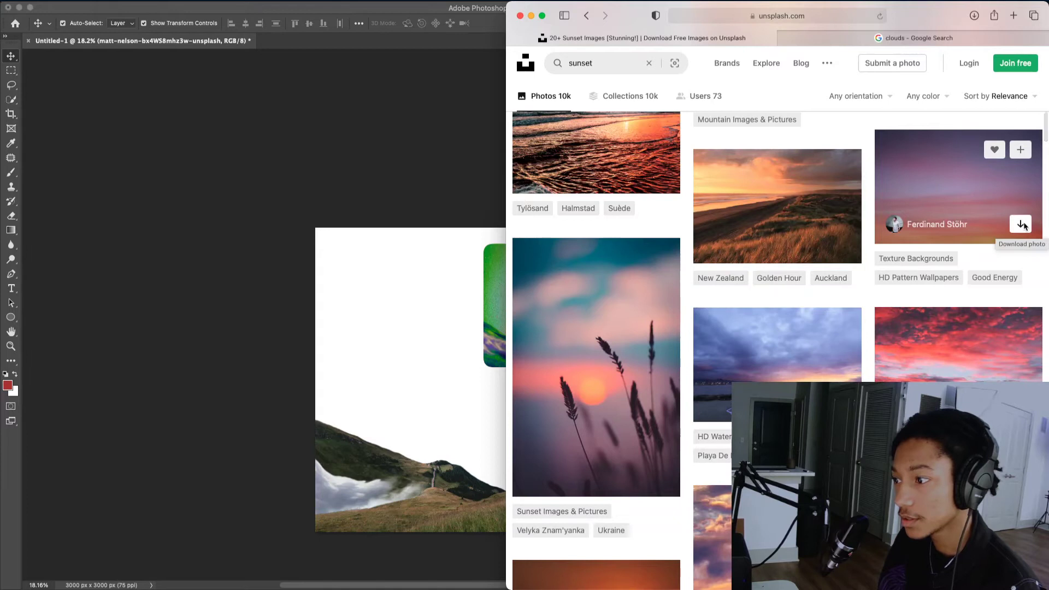
{"action": "scroll", "coordinate": [1025, 226], "scroll_direction": "down", "scroll_amount": 5}
{"action": "scroll", "coordinate": [1025, 226], "scroll_direction": "down", "scroll_amount": 15}
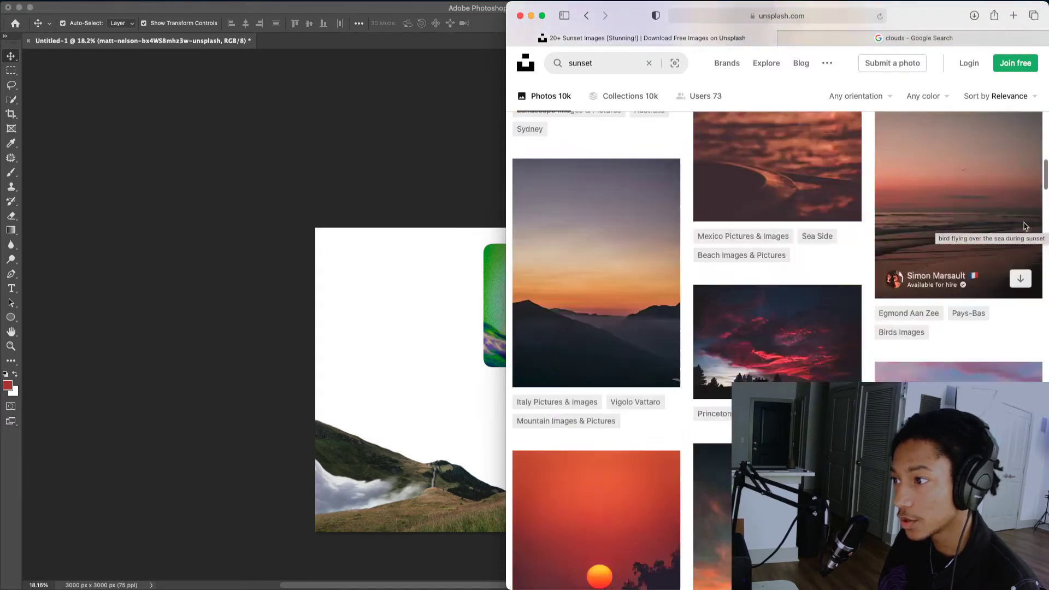
{"action": "scroll", "coordinate": [1025, 226], "scroll_direction": "down", "scroll_amount": 8}
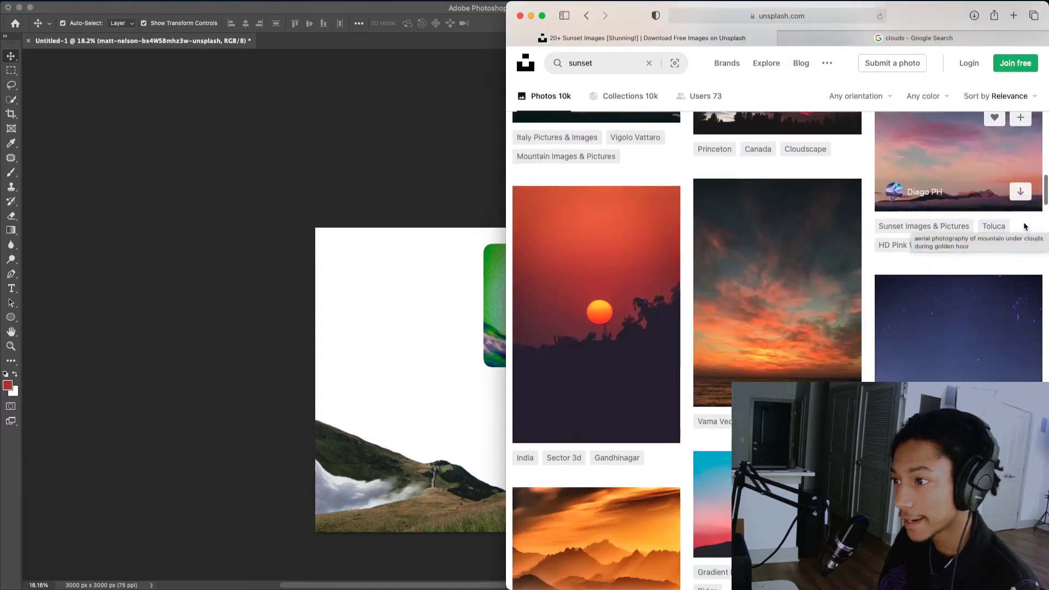
{"action": "scroll", "coordinate": [1025, 226], "scroll_direction": "down", "scroll_amount": 1}
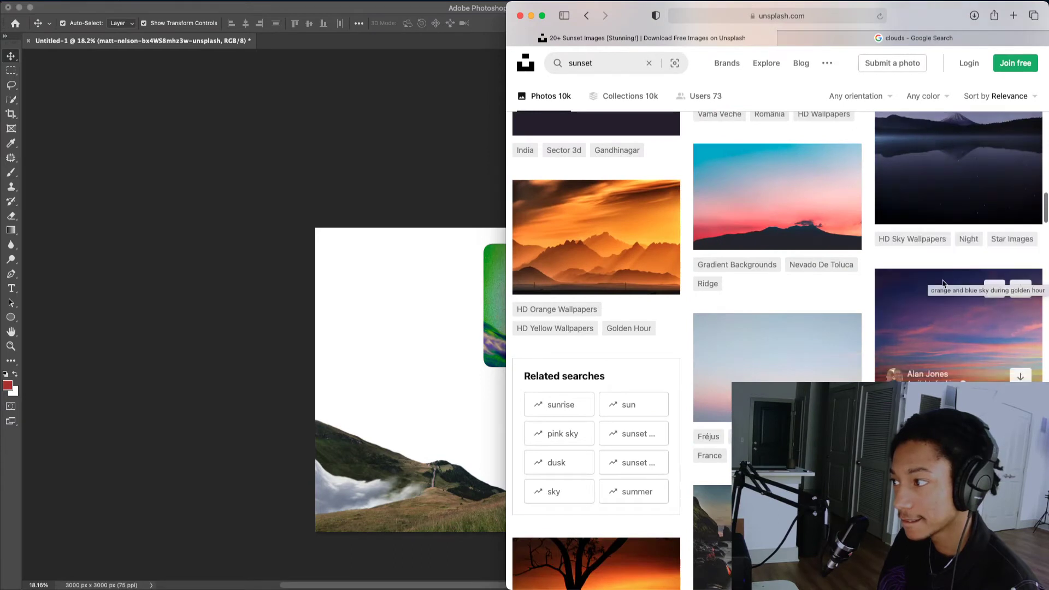
- Download the pale blue and pink sky photo, place it across the whole canvas, and arrange it behind the hills and clouds
{"action": "left_click", "coordinate": [840, 402]}
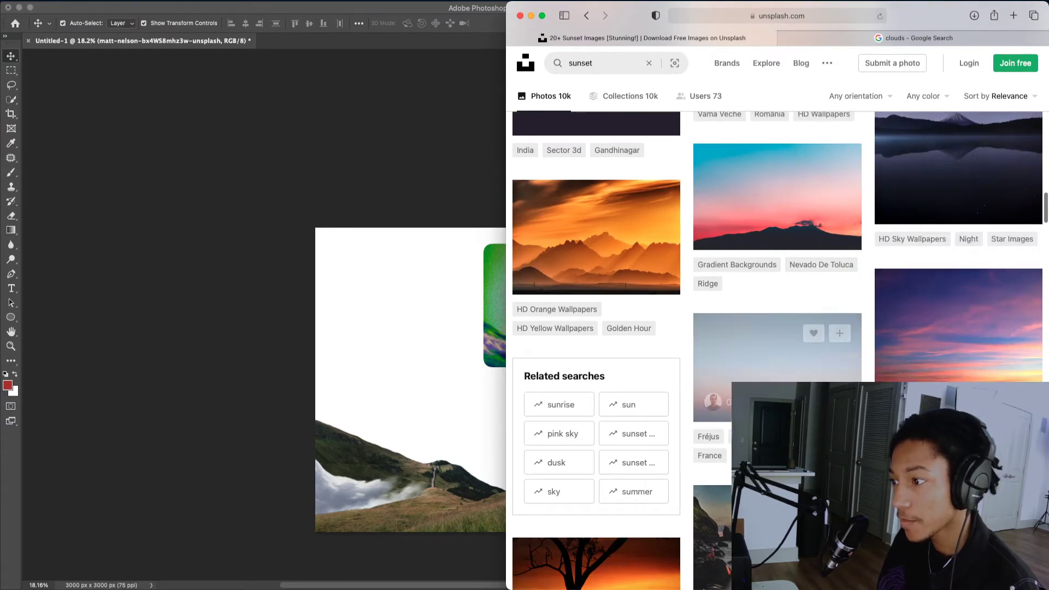
{"action": "left_click_drag", "start_coordinate": [401, 588], "coordinate": [430, 323]}
{"action": "left_click_drag", "start_coordinate": [606, 386], "coordinate": [700, 380]}
{"action": "key", "text": "Return"}
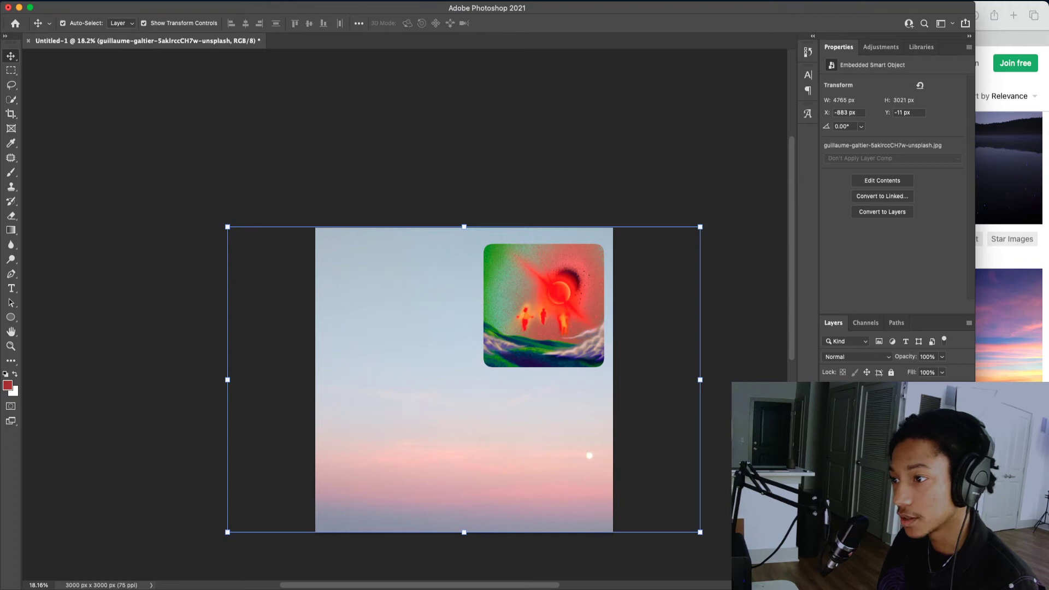
{"action": "left_click_drag", "start_coordinate": [474, 401], "coordinate": [474, 395]}
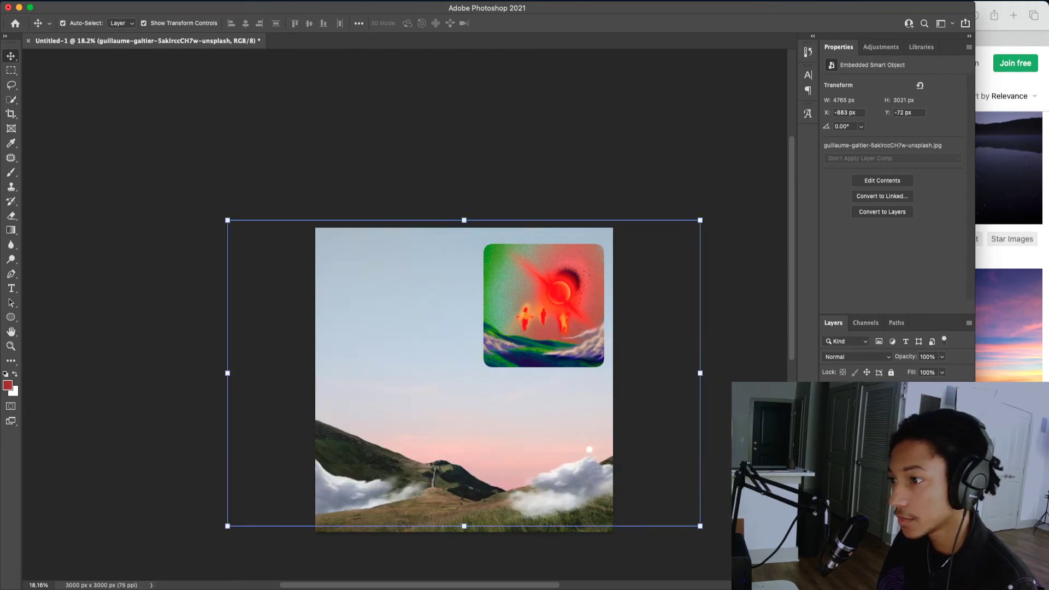
- Show the starburst eclipse layer and shift it slightly up and sideways to about X 71 px, Y -150 px
{"action": "left_click", "coordinate": [827, 395]}
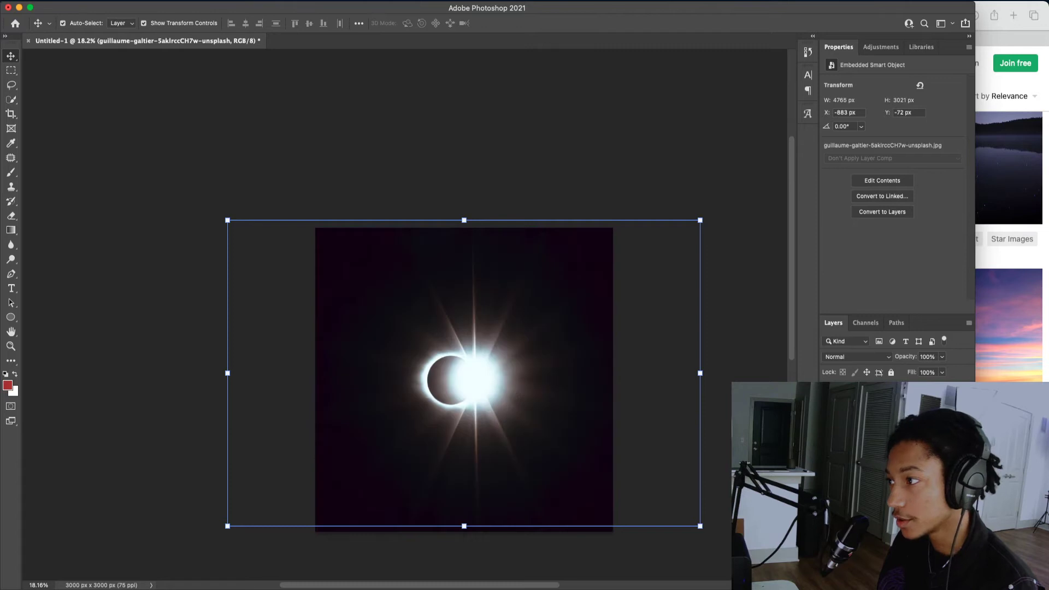
{"action": "left_click", "coordinate": [594, 373]}
{"action": "left_click_drag", "start_coordinate": [527, 399], "coordinate": [534, 385]}
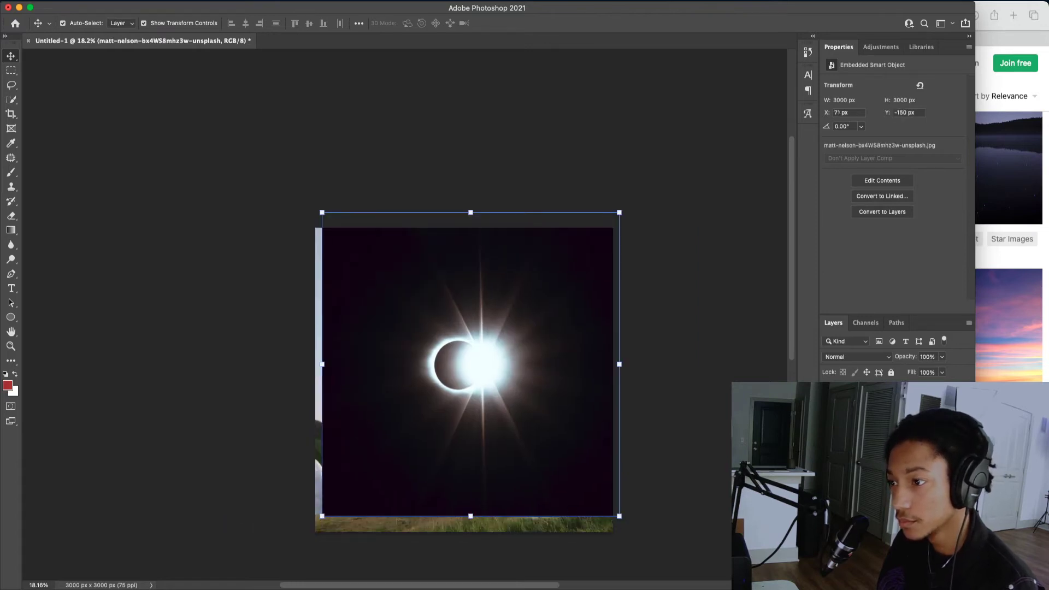
- Blend the eclipse into the sky with Blend If, splitting This Layer's blacks to 0/255 and the Underlying Layer's to about 116/236
{"action": "double_click", "coordinate": [923, 396]}
{"action": "mouse_move", "coordinate": [325, 247]}
{"action": "left_mouse_down"}
{"action": "mouse_move", "coordinate": [295, 243]}
{"action": "mouse_move", "coordinate": [341, 254]}
{"action": "left_mouse_up"}
{"action": "left_click_drag", "start_coordinate": [191, 247], "coordinate": [327, 254]}
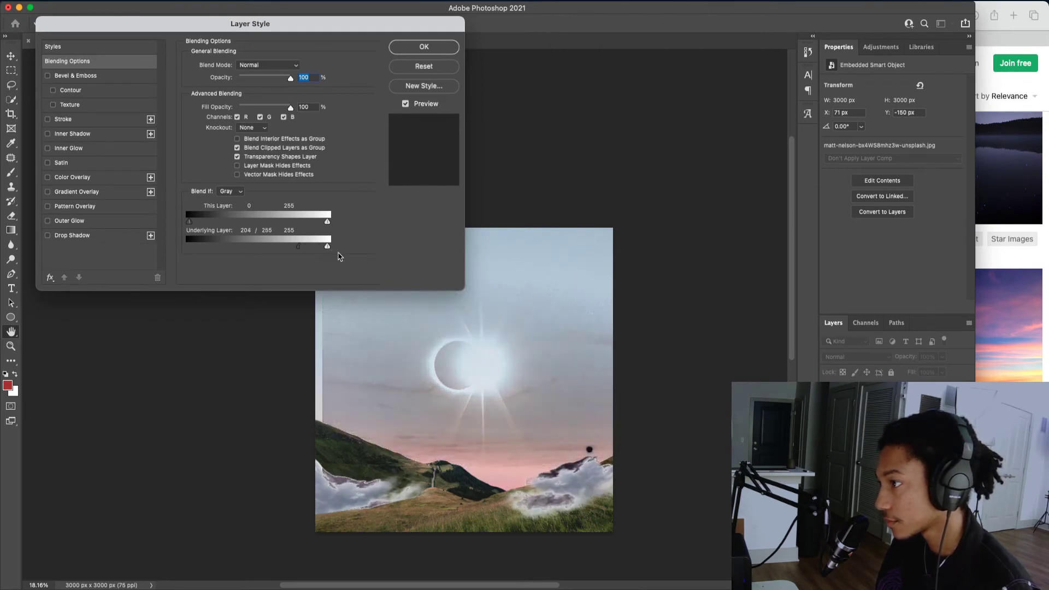
{"action": "left_click_drag", "start_coordinate": [328, 247], "coordinate": [174, 246]}
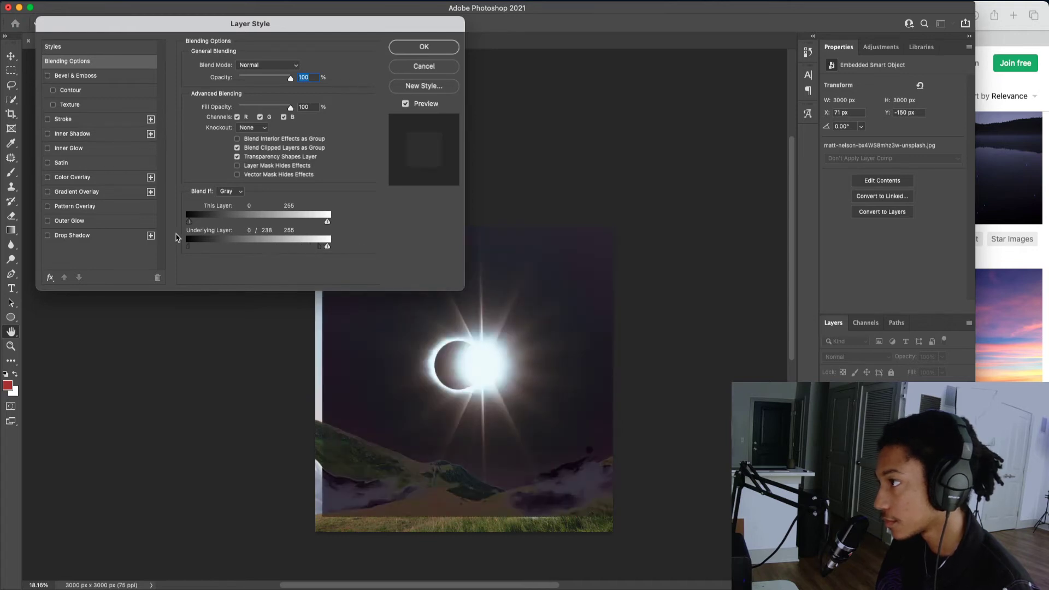
{"action": "mouse_move", "coordinate": [327, 247]}
{"action": "left_mouse_down"}
{"action": "mouse_move", "coordinate": [156, 248]}
{"action": "mouse_move", "coordinate": [240, 224]}
{"action": "mouse_move", "coordinate": [195, 224]}
{"action": "mouse_move", "coordinate": [322, 234]}
{"action": "left_mouse_up"}
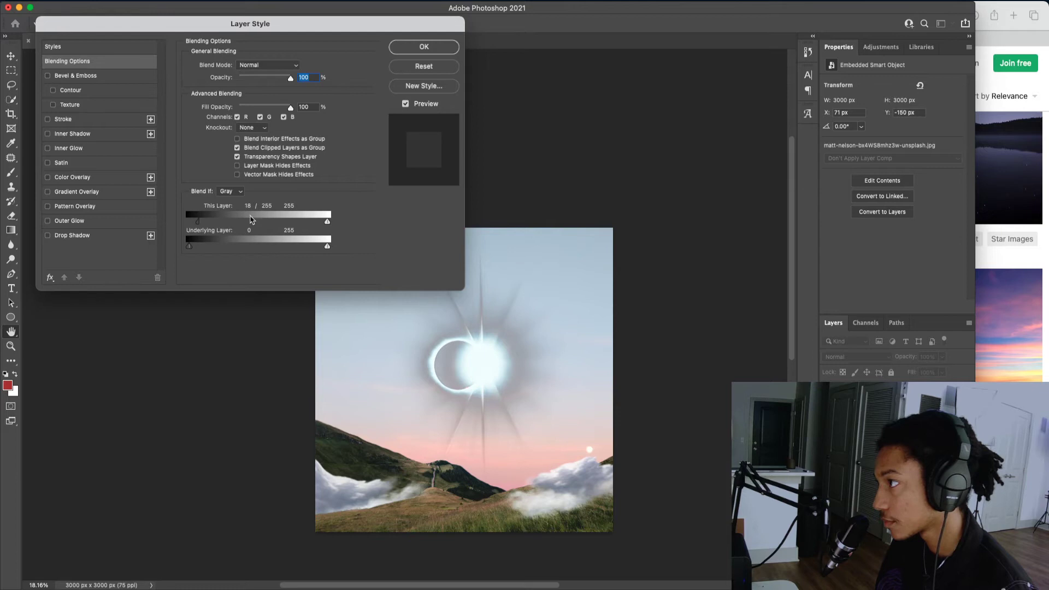
{"action": "left_click_drag", "start_coordinate": [203, 223], "coordinate": [319, 247]}
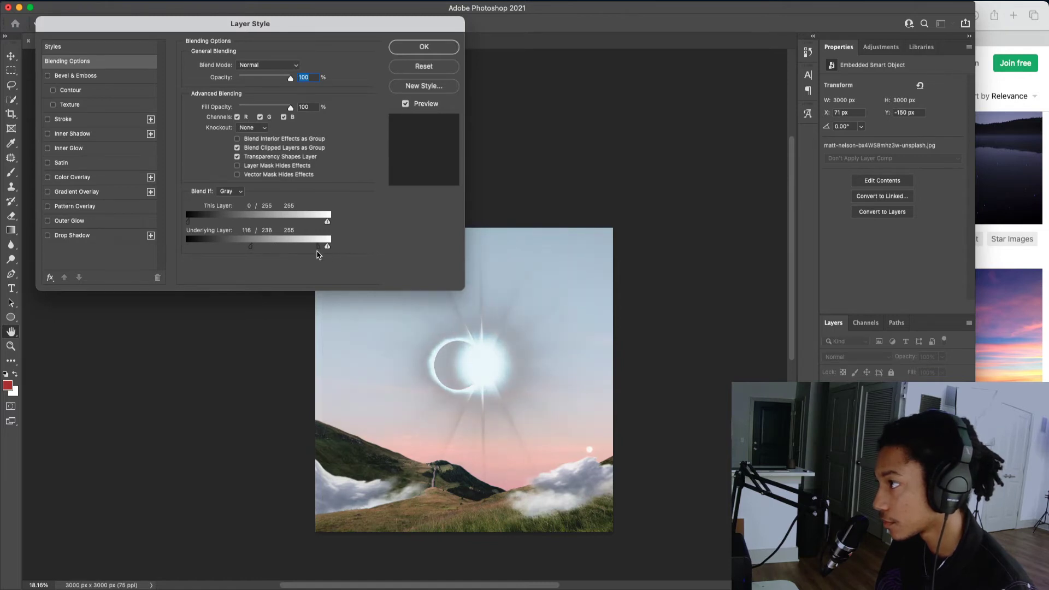
{"action": "left_click", "coordinate": [424, 47]}
- Move the eclipse higher in the sky, scale it to about 123%, and shift it toward the right side of the canvas
{"action": "left_click_drag", "start_coordinate": [481, 378], "coordinate": [475, 338]}
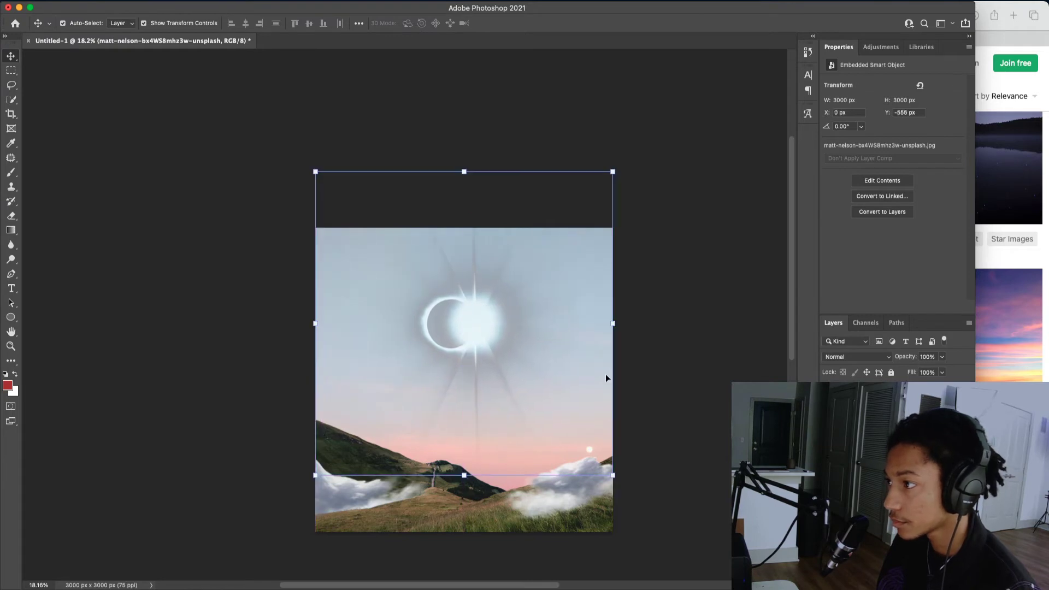
{"action": "left_click_drag", "start_coordinate": [615, 324], "coordinate": [705, 323]}
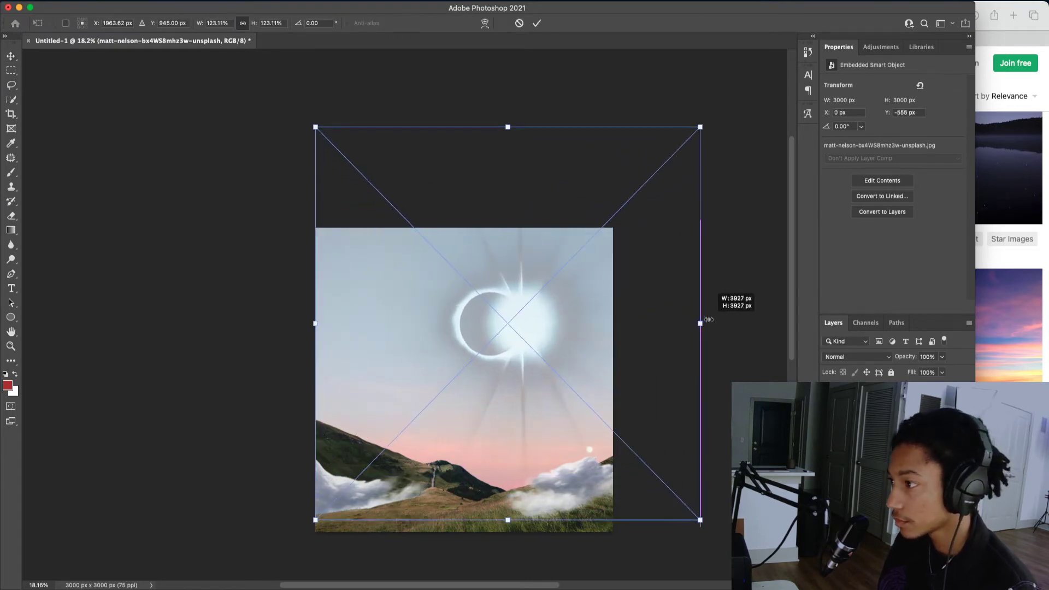
{"action": "left_click_drag", "start_coordinate": [578, 308], "coordinate": [582, 313]}
{"action": "key", "text": "Return"}
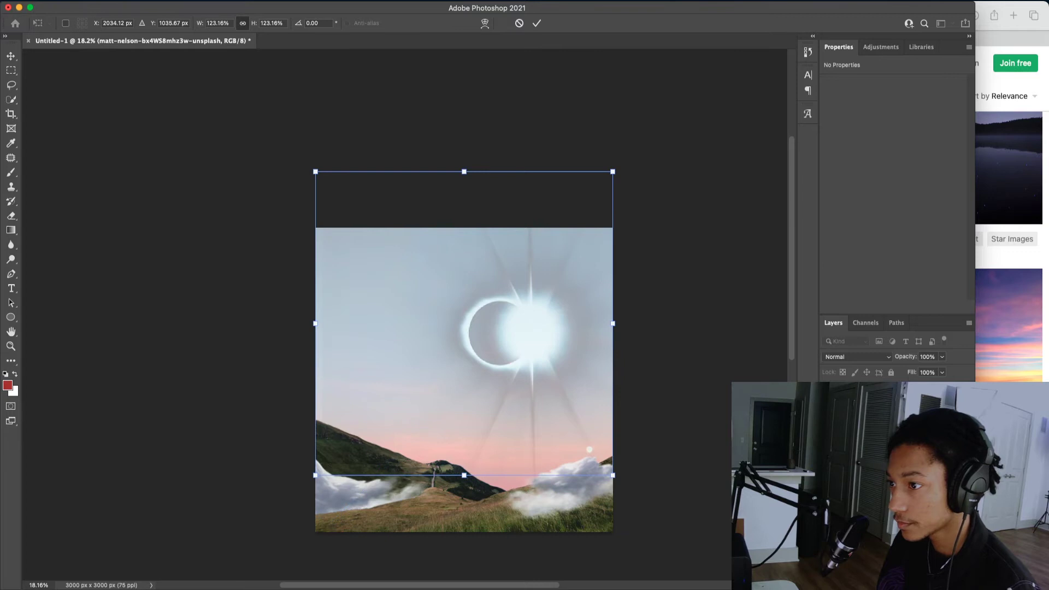
- Enlarge the eclipse to about 5340 px wide and position it over the right half of the sky, above the clouds
{"action": "left_click_drag", "start_coordinate": [558, 354], "coordinate": [562, 398]}
{"action": "left_click_drag", "start_coordinate": [713, 374], "coordinate": [785, 368]}
{"action": "left_click_drag", "start_coordinate": [671, 372], "coordinate": [678, 345]}
{"action": "key", "text": "Return"}
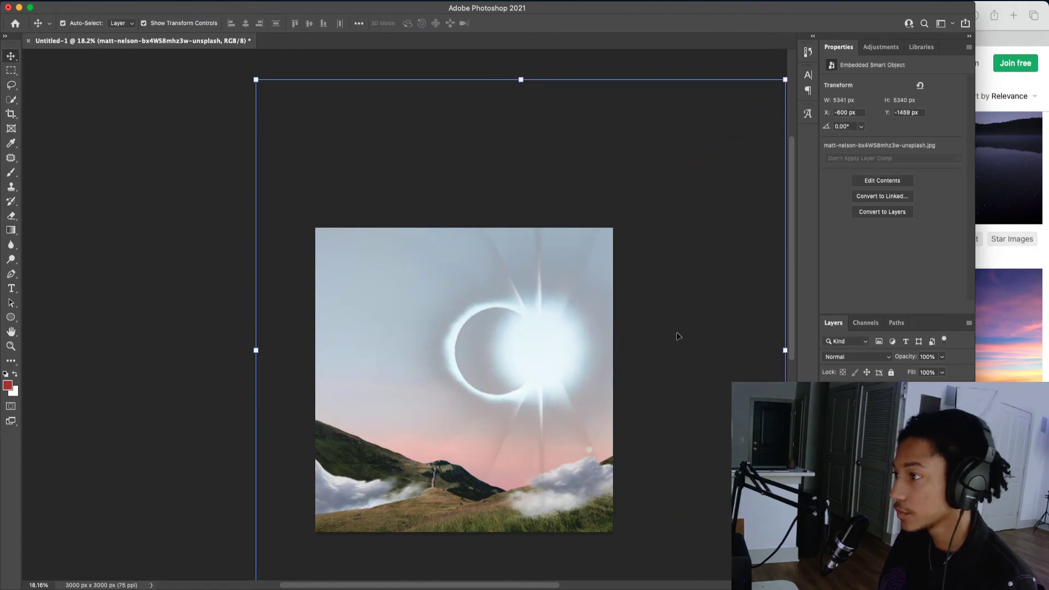
{"action": "left_click_drag", "start_coordinate": [591, 337], "coordinate": [591, 329]}
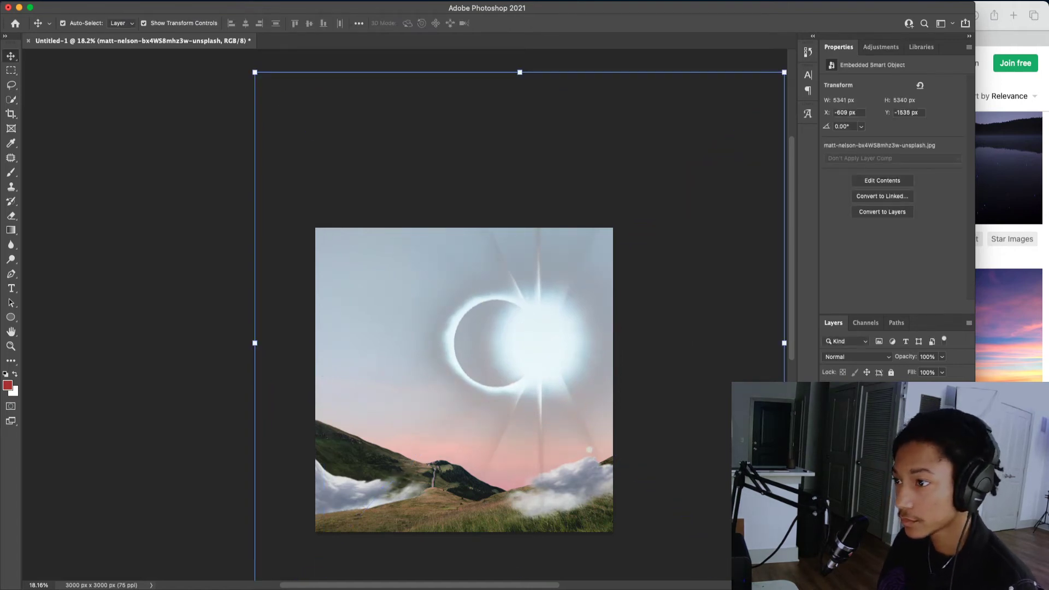
{"action": "left_click_drag", "start_coordinate": [548, 358], "coordinate": [547, 374]}
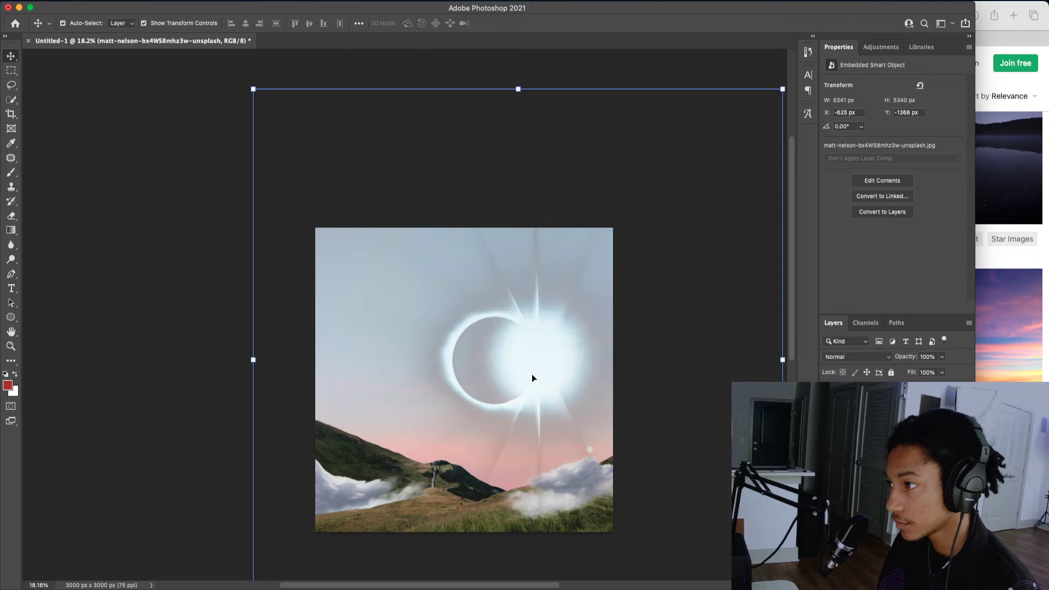
{"action": "left_click_drag", "start_coordinate": [506, 371], "coordinate": [506, 375]}
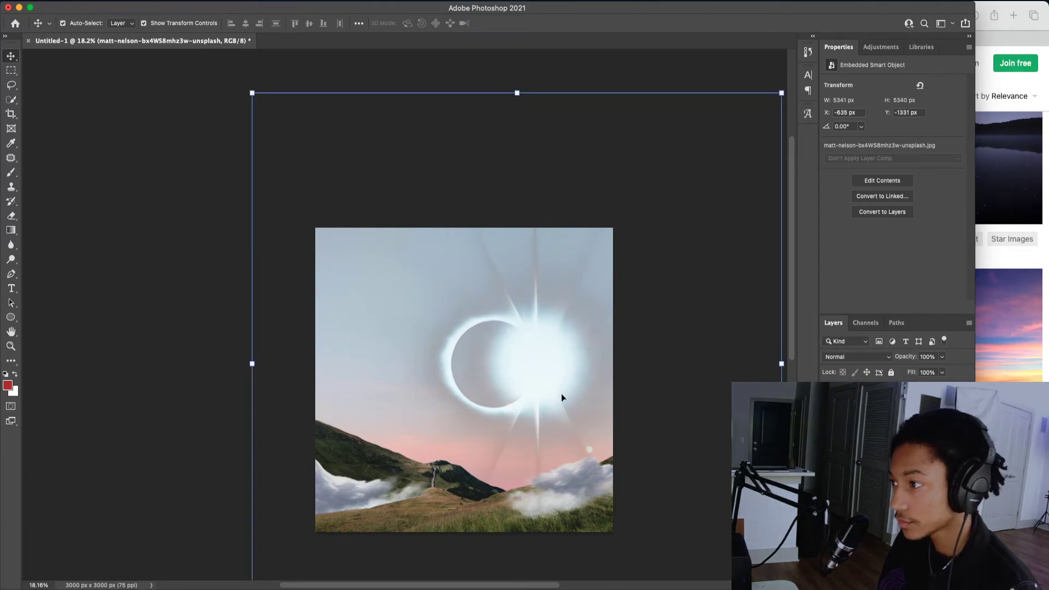
{"action": "scroll", "coordinate": [780, 361], "scroll_direction": "down", "scroll_amount": 10}
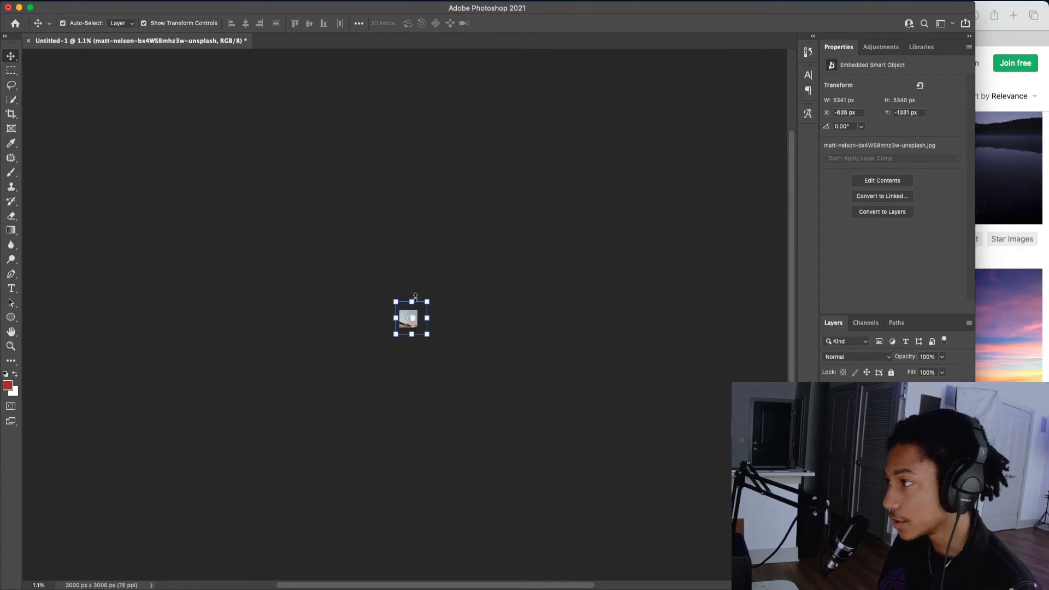
{"action": "scroll", "coordinate": [416, 298], "scroll_direction": "up", "scroll_amount": 10}
{"action": "left_click_drag", "start_coordinate": [690, 298], "coordinate": [568, 299]}
{"action": "mouse_move", "coordinate": [501, 267]}
{"action": "left_mouse_down"}
{"action": "mouse_move", "coordinate": [500, 247]}
{"action": "mouse_move", "coordinate": [502, 266]}
{"action": "left_mouse_up"}
{"action": "left_click", "coordinate": [519, 23]}
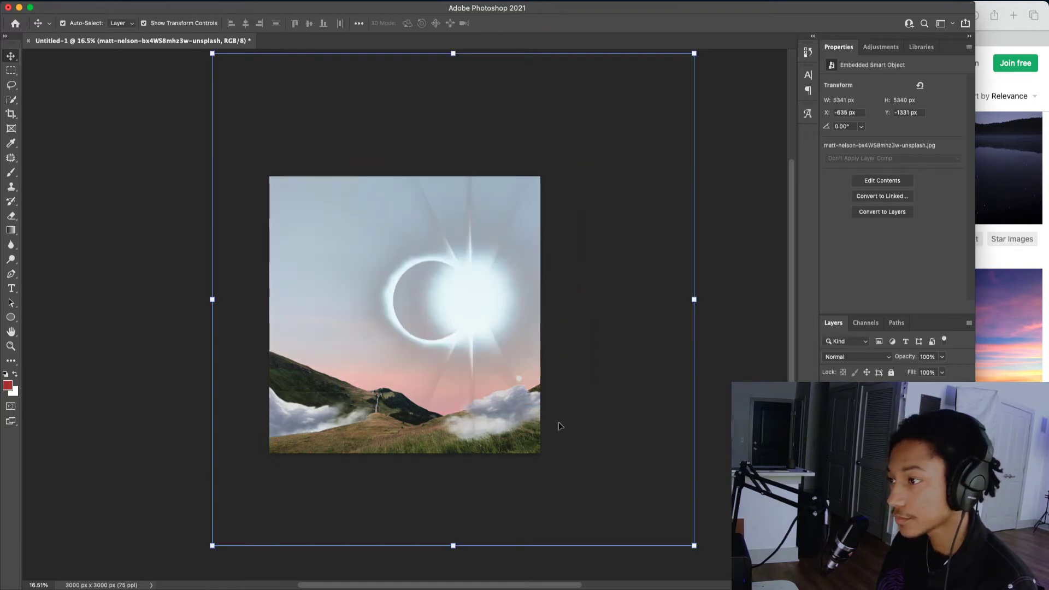
- Hide the eclipse layer and group the sky photo together with the hill and cloud layers
{"action": "left_click", "coordinate": [828, 392]}
{"action": "left_click", "coordinate": [492, 316]}
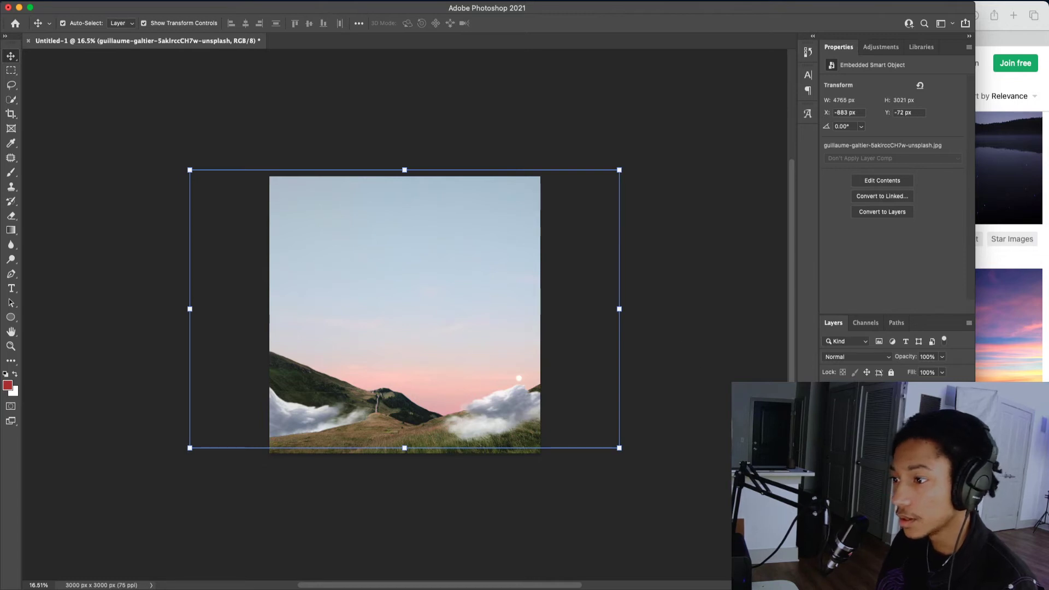
{"action": "left_click", "coordinate": [890, 492], "text": "shift"}
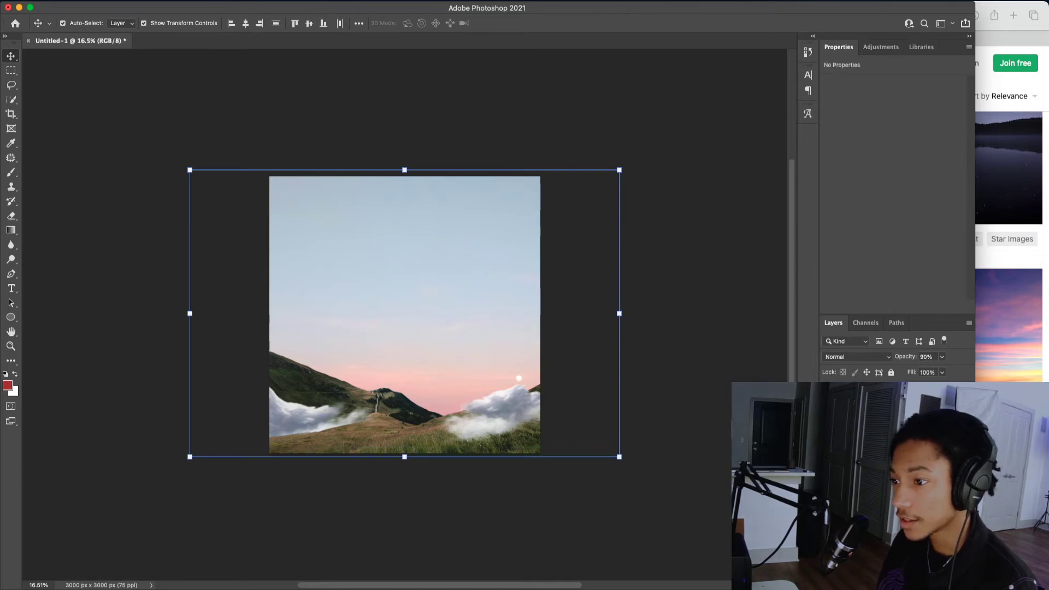
{"action": "key", "text": "super+g"}
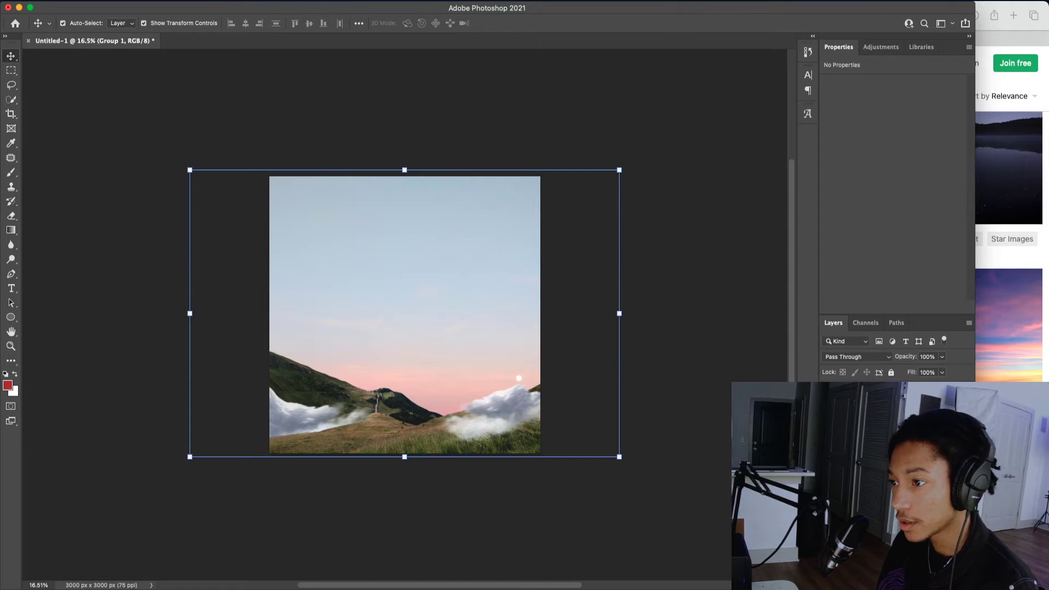
- Duplicate the landscape group and convert the copy to a smart object
{"action": "key", "text": "super+j"}
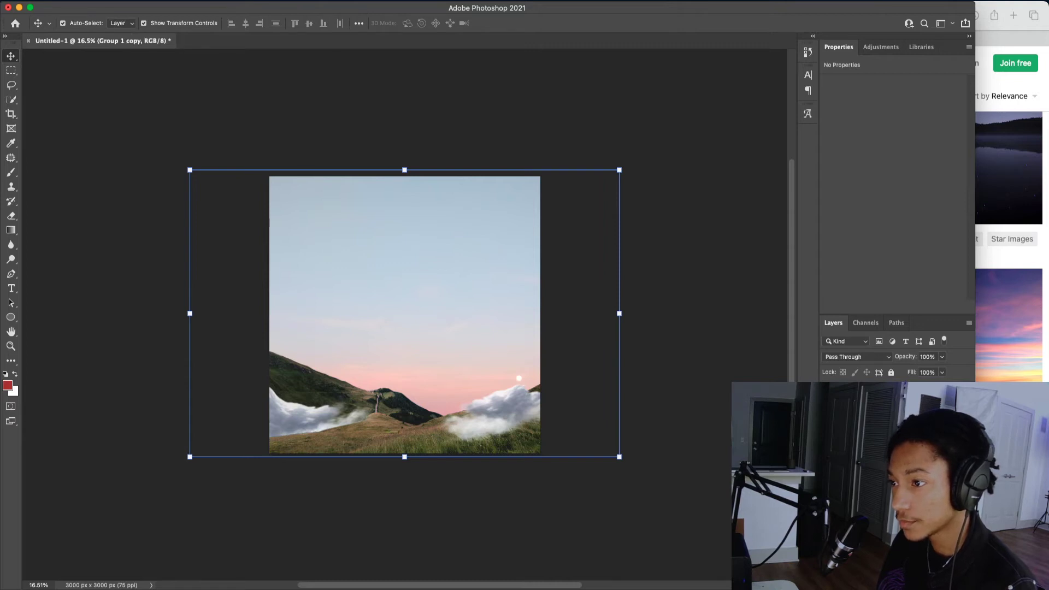
{"action": "right_click", "coordinate": [896, 415]}
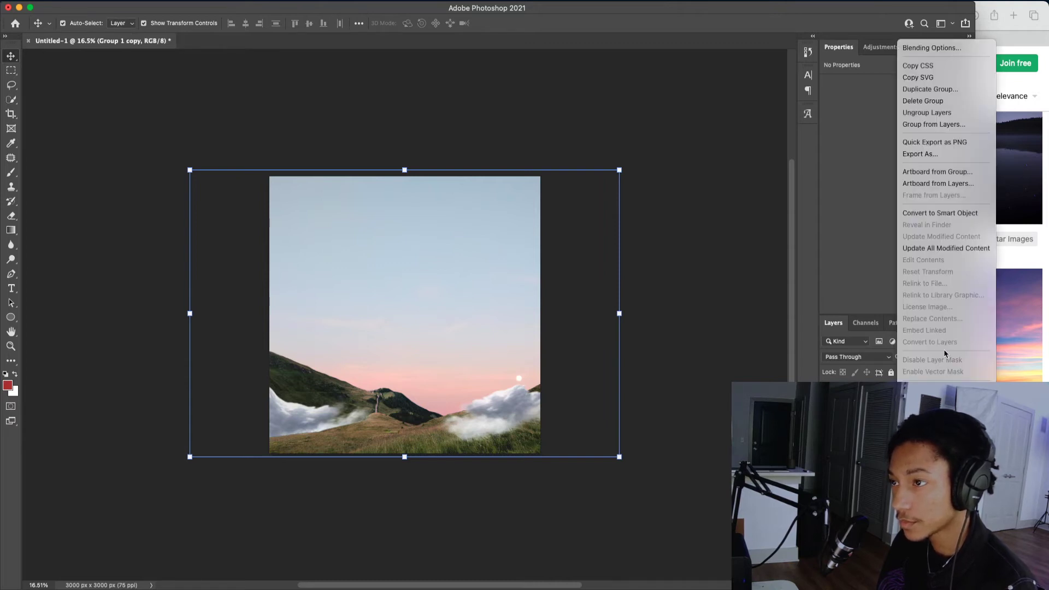
{"action": "left_click", "coordinate": [952, 212]}
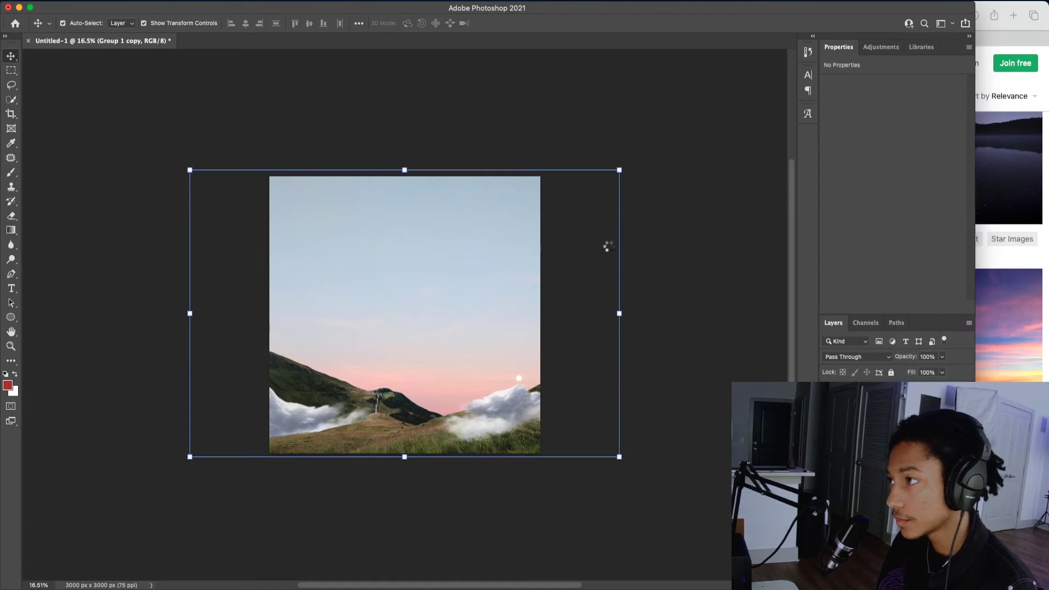
- Undo the conversion of the duplicated landscape group to a smart object
{"action": "left_click", "coordinate": [130, 1]}
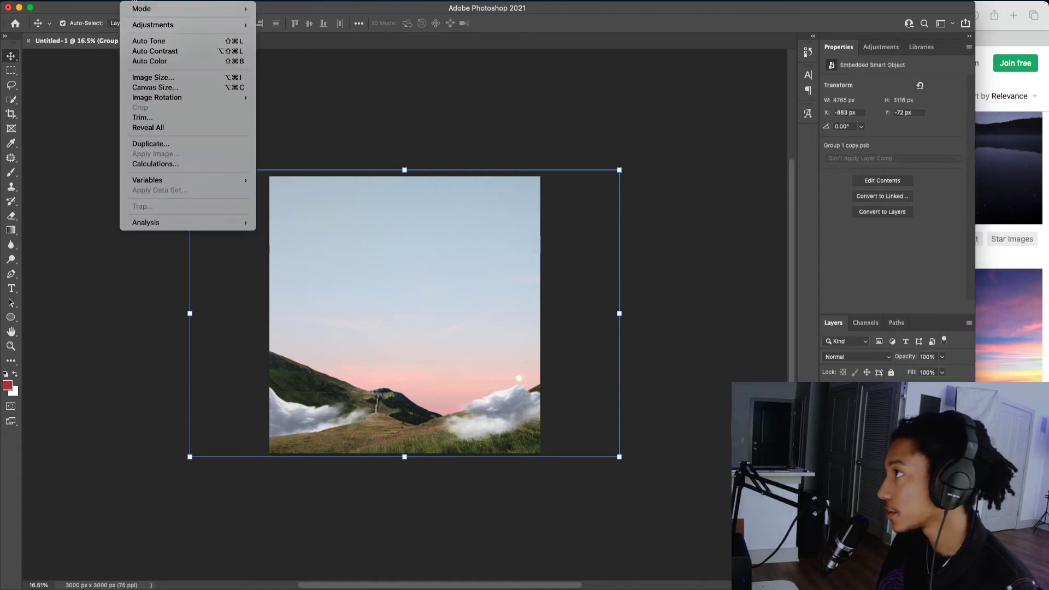
{"action": "mouse_move", "coordinate": [106, 0]}
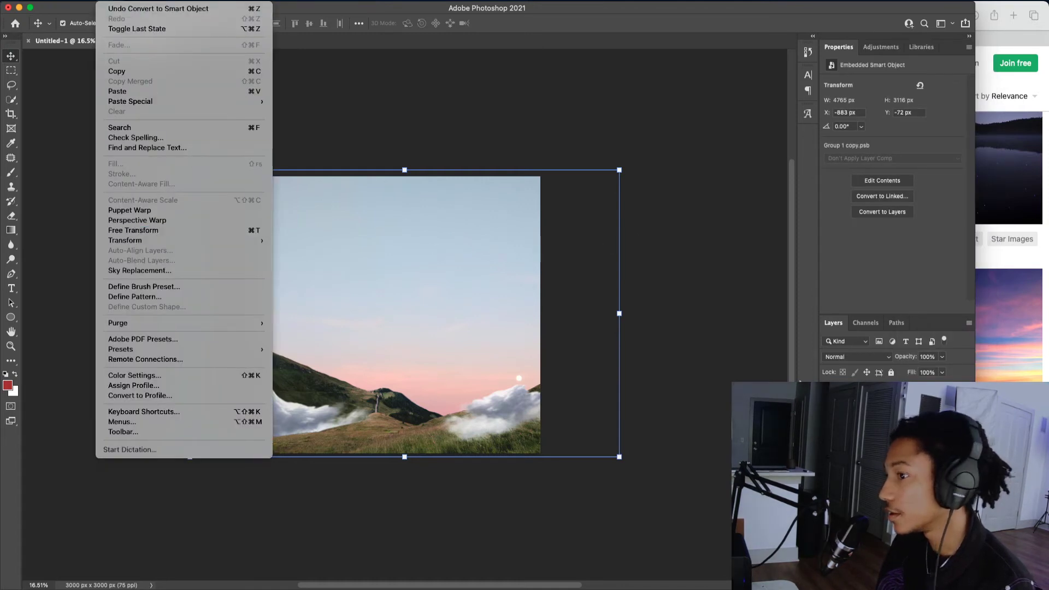
{"action": "key", "text": "super+z"}
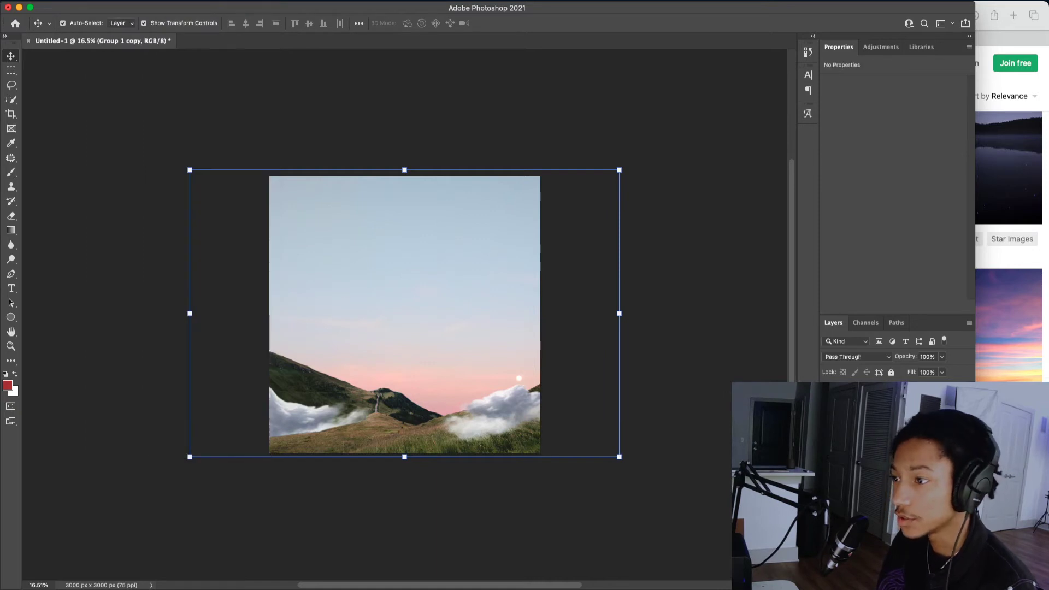
- Apply Hue/Saturation to the grassy hills layer with Hue -6, Saturation +28 and Lightness +3
{"action": "left_click", "coordinate": [397, 418]}
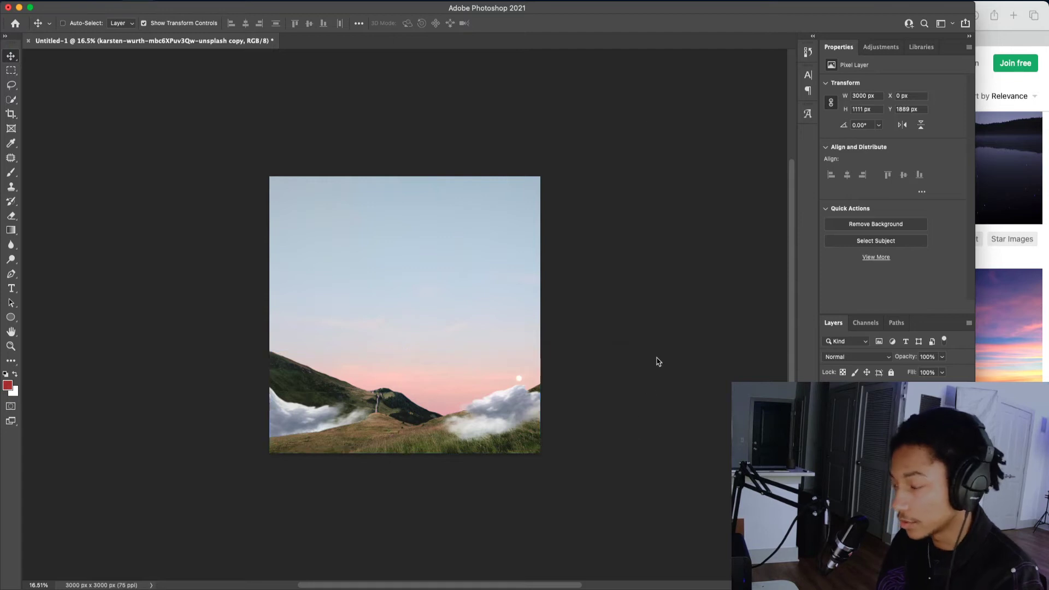
{"action": "key", "text": "super+u"}
{"action": "left_click_drag", "start_coordinate": [497, 232], "coordinate": [497, 208]}
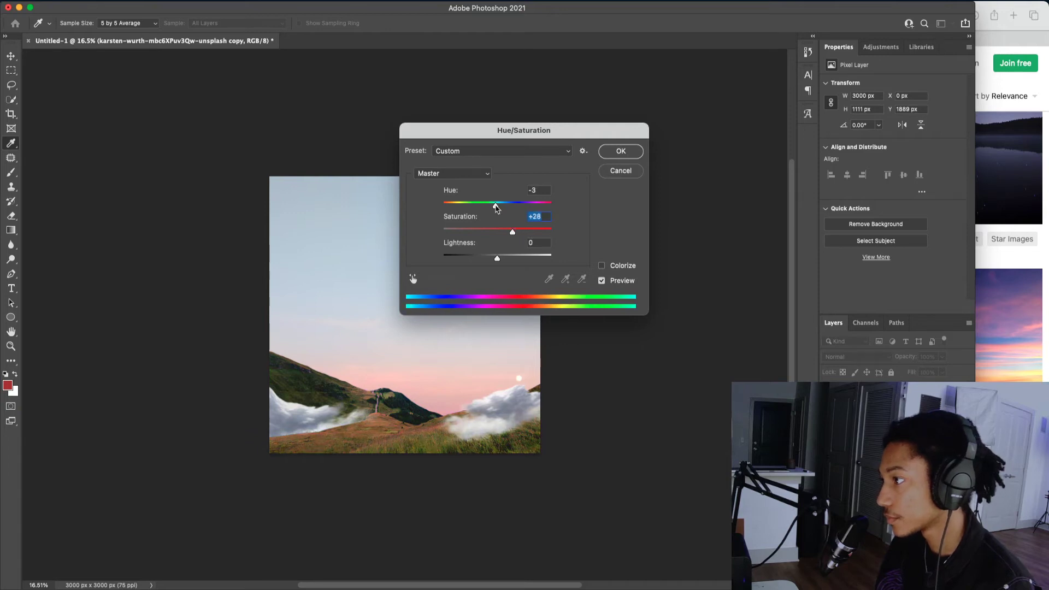
{"action": "left_click_drag", "start_coordinate": [495, 208], "coordinate": [494, 208]}
{"action": "left_click_drag", "start_coordinate": [498, 261], "coordinate": [488, 264]}
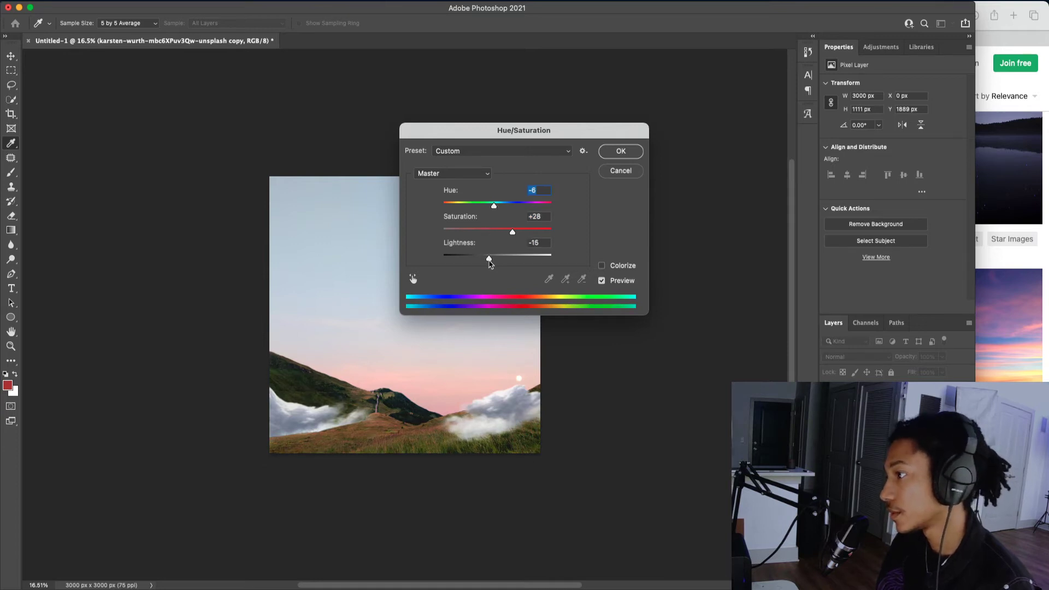
{"action": "mouse_move", "coordinate": [492, 262]}
{"action": "left_mouse_down"}
{"action": "mouse_move", "coordinate": [520, 260]}
{"action": "mouse_move", "coordinate": [500, 258]}
{"action": "left_mouse_up"}
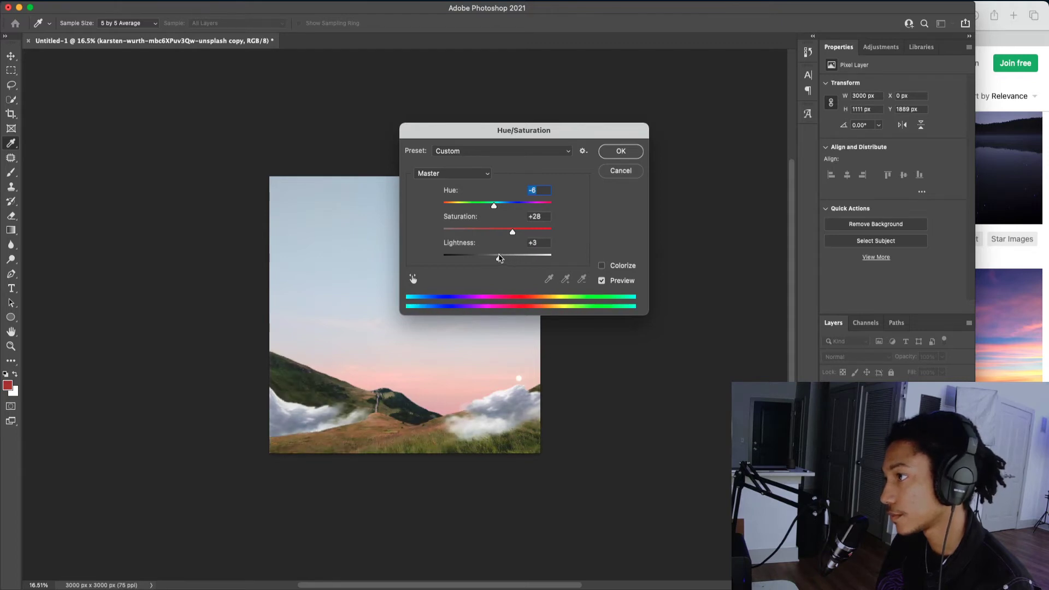
{"action": "left_click", "coordinate": [619, 152]}
{"action": "key", "text": "v"}
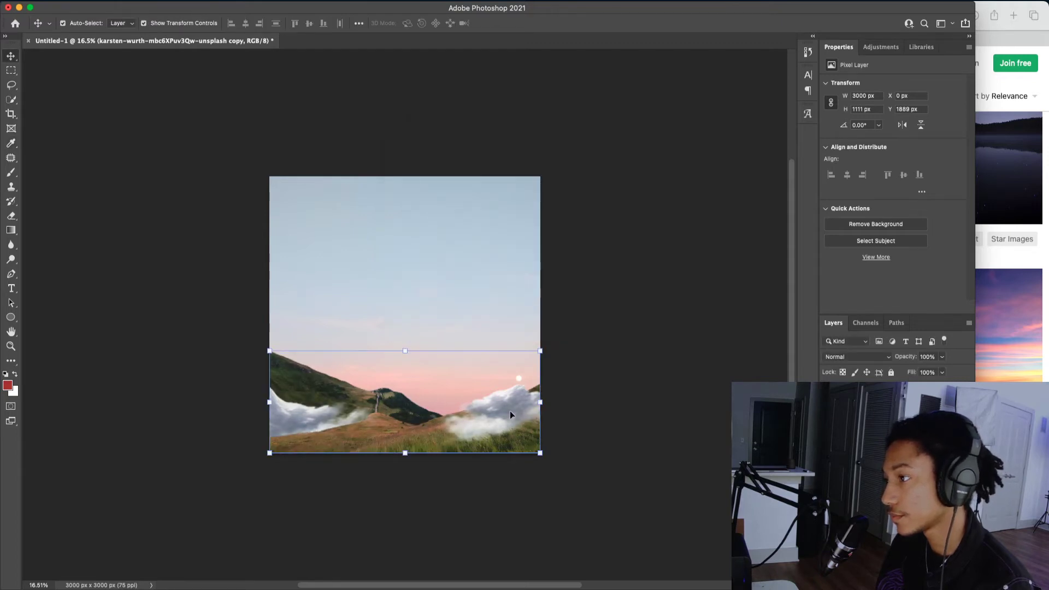
- Select the right cloud layer and brighten it in Levels with midtones about 1.33 and output black 29
{"action": "left_click", "coordinate": [509, 411]}
{"action": "left_click", "coordinate": [296, 414], "text": "shift"}
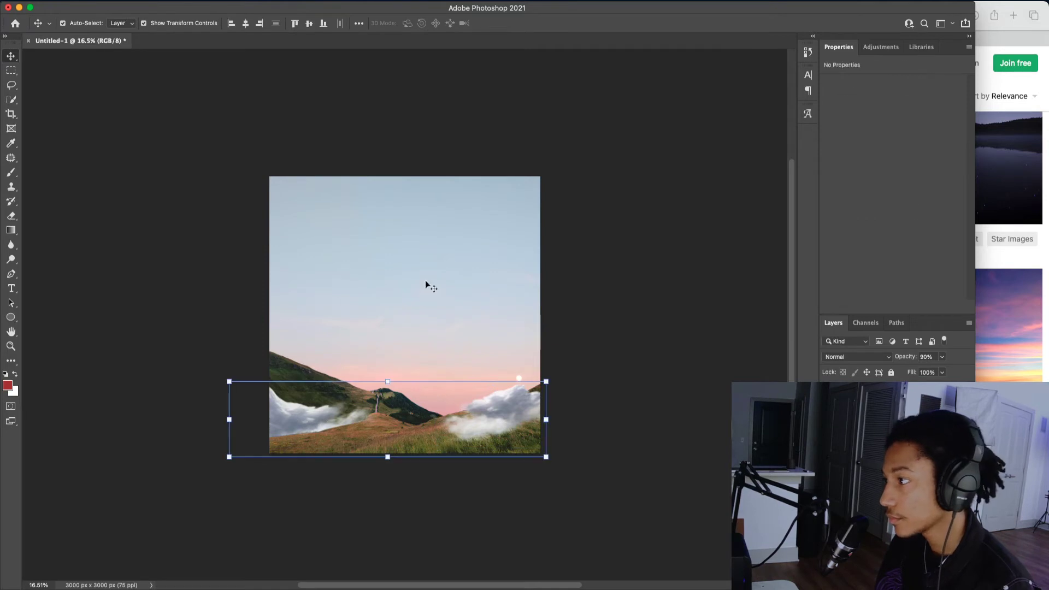
{"action": "left_click", "coordinate": [879, 407]}
{"action": "left_click", "coordinate": [880, 426]}
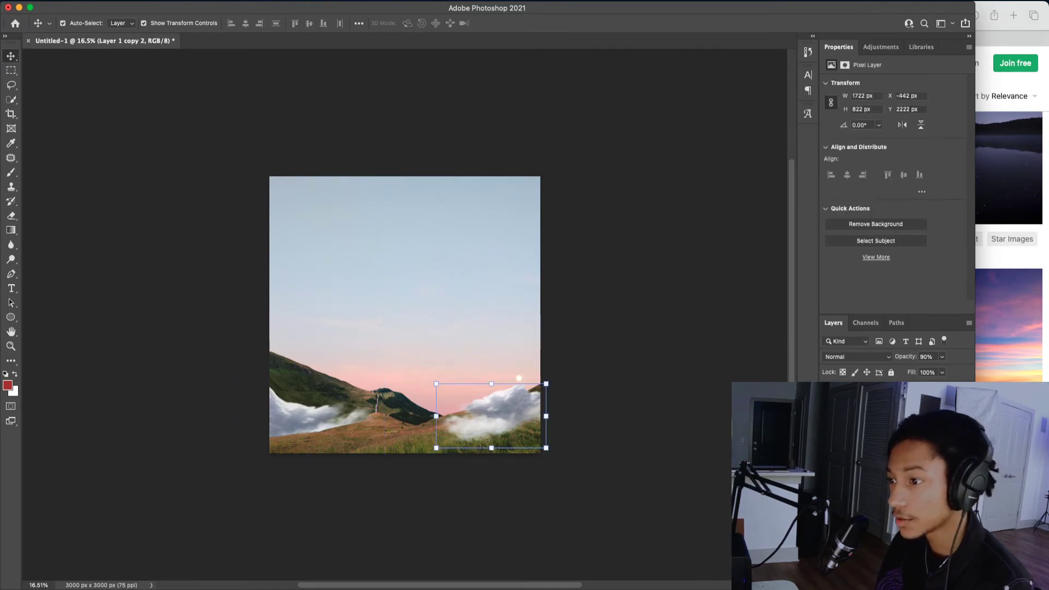
{"action": "key", "text": "super+l"}
{"action": "left_click_drag", "start_coordinate": [513, 130], "coordinate": [653, 129]}
{"action": "left_click_drag", "start_coordinate": [623, 252], "coordinate": [645, 252]}
{"action": "mouse_move", "coordinate": [549, 251]}
{"action": "left_mouse_down"}
{"action": "mouse_move", "coordinate": [589, 251]}
{"action": "mouse_move", "coordinate": [549, 250]}
{"action": "left_mouse_up"}
{"action": "mouse_move", "coordinate": [687, 297]}
{"action": "left_mouse_down"}
{"action": "mouse_move", "coordinate": [642, 297]}
{"action": "mouse_move", "coordinate": [689, 297]}
{"action": "left_mouse_up"}
{"action": "mouse_move", "coordinate": [549, 297]}
{"action": "left_mouse_down"}
{"action": "mouse_move", "coordinate": [634, 296]}
{"action": "mouse_move", "coordinate": [565, 297]}
{"action": "left_mouse_up"}
{"action": "left_click_drag", "start_coordinate": [643, 253], "coordinate": [598, 252]}
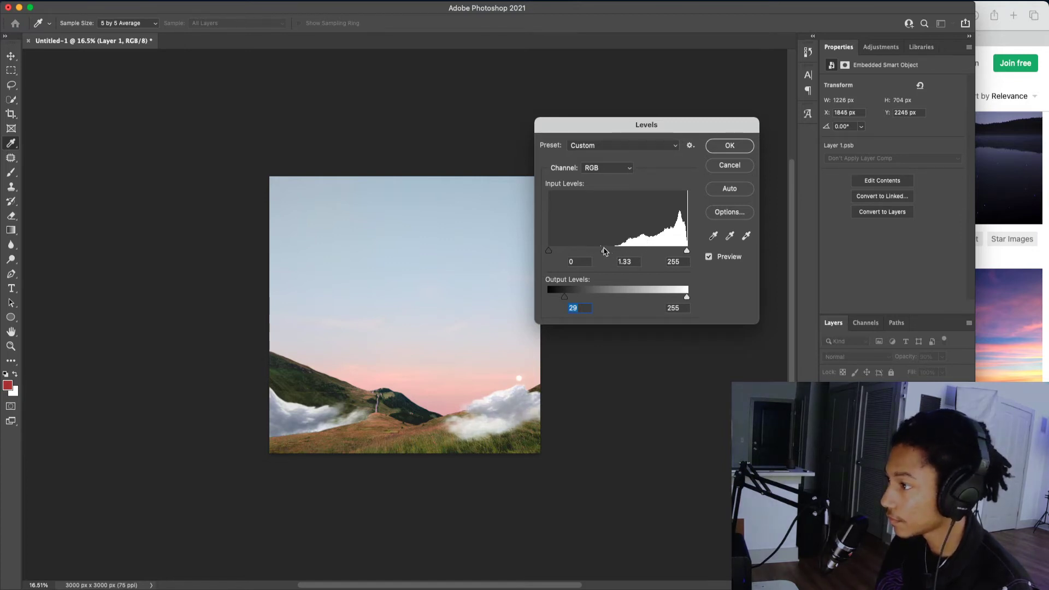
- Fine-tune the right cloud's Levels to midtones 1.31 and output black 44, and apply the adjustment
{"action": "left_click", "coordinate": [604, 251]}
{"action": "mouse_move", "coordinate": [565, 296]}
{"action": "left_mouse_down"}
{"action": "mouse_move", "coordinate": [605, 294]}
{"action": "mouse_move", "coordinate": [573, 299]}
{"action": "left_mouse_up"}
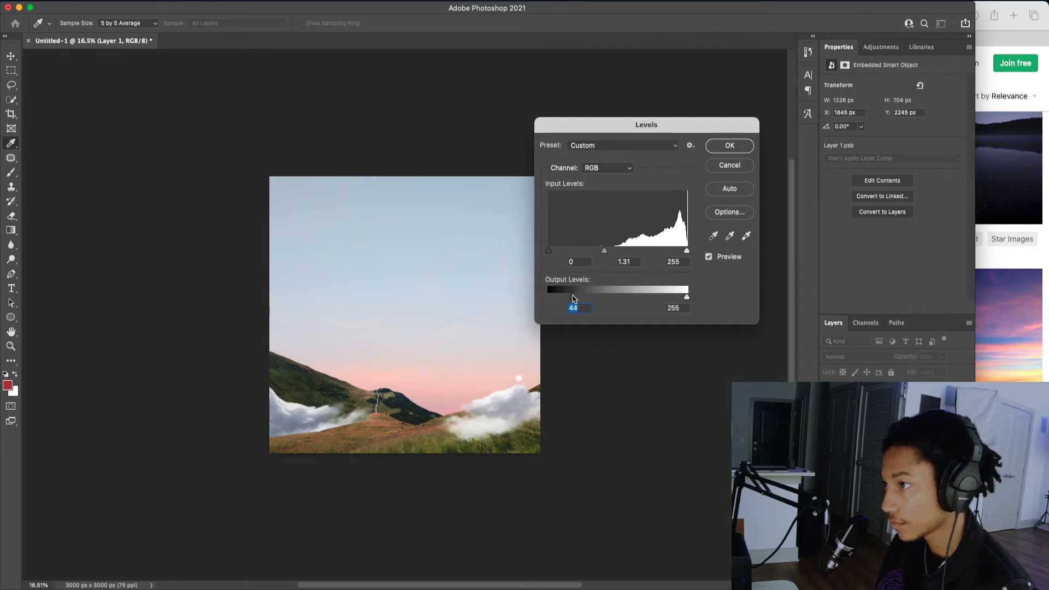
{"action": "left_click_drag", "start_coordinate": [687, 251], "coordinate": [666, 256]}
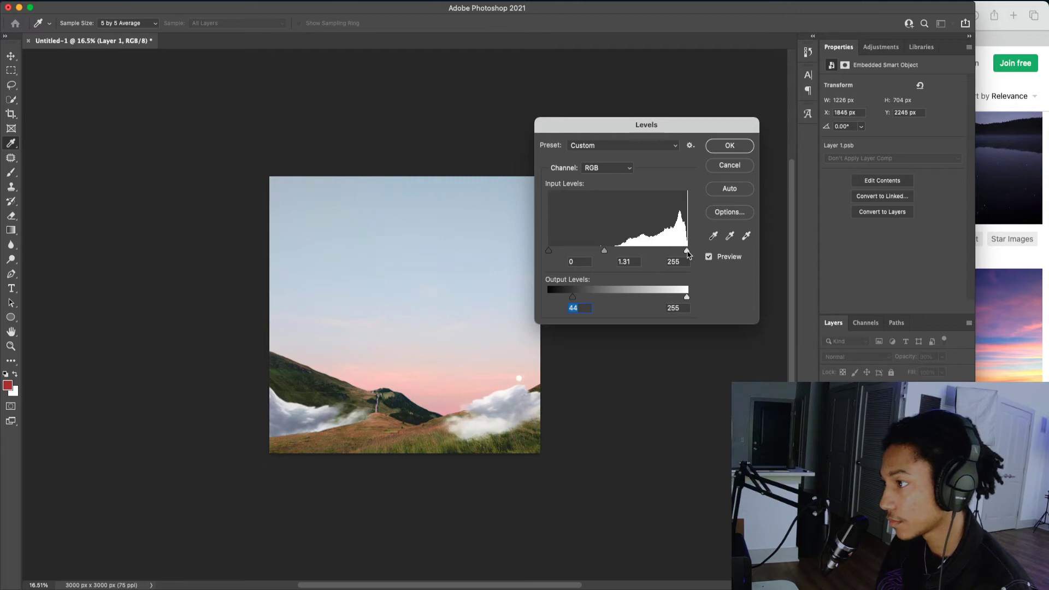
{"action": "left_click", "coordinate": [730, 146]}
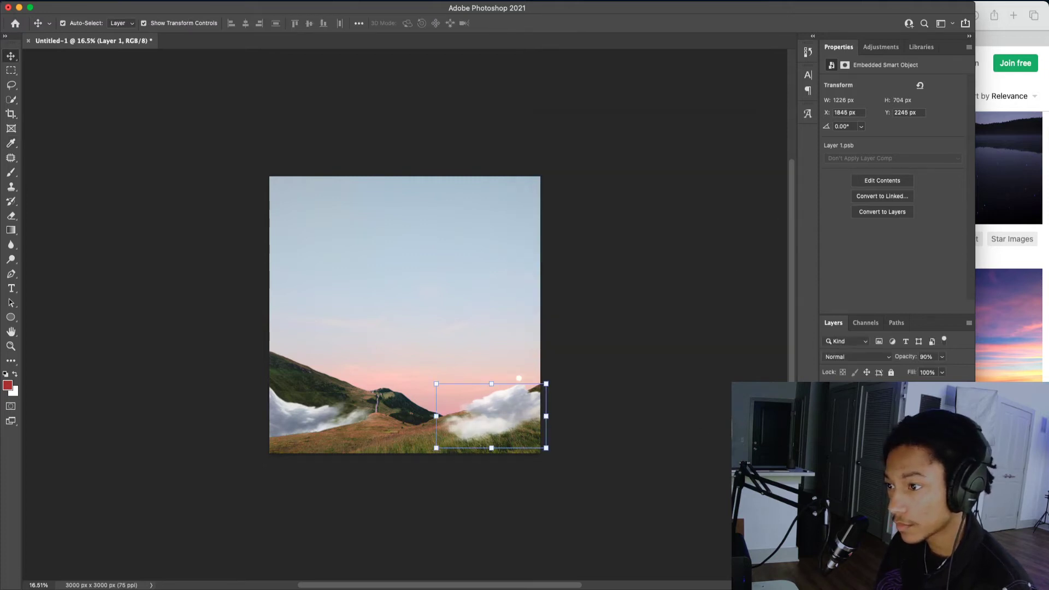
- Try to convert the cloud layers into a single smart object
{"action": "left_click", "coordinate": [909, 417]}
{"action": "left_click", "coordinate": [910, 401], "text": "shift"}
{"action": "right_click", "coordinate": [911, 403]}
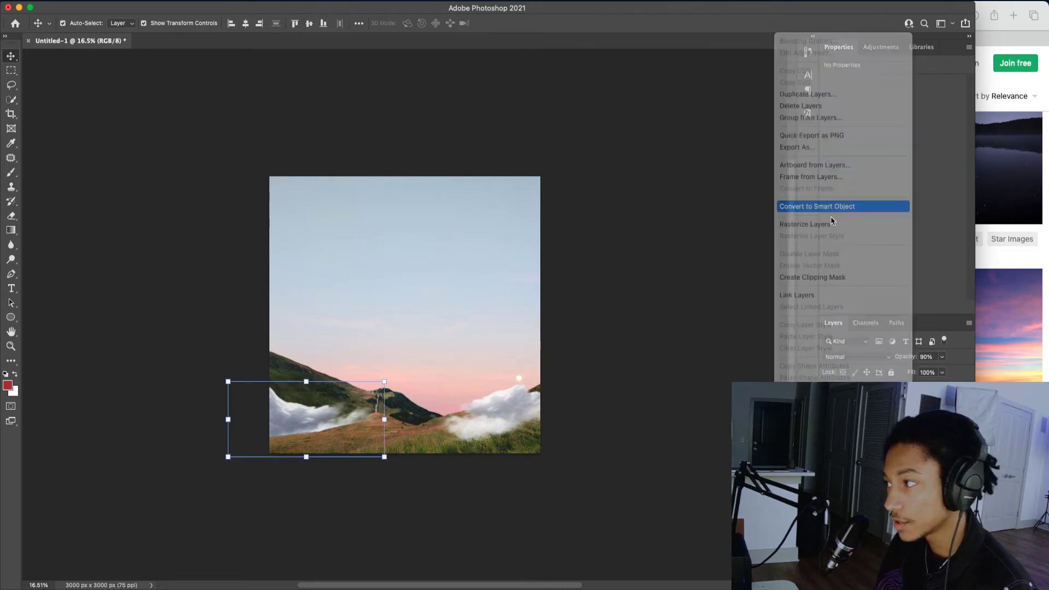
{"action": "left_click", "coordinate": [844, 206]}
{"action": "key", "text": "super"}
{"action": "key", "text": "super+z"}
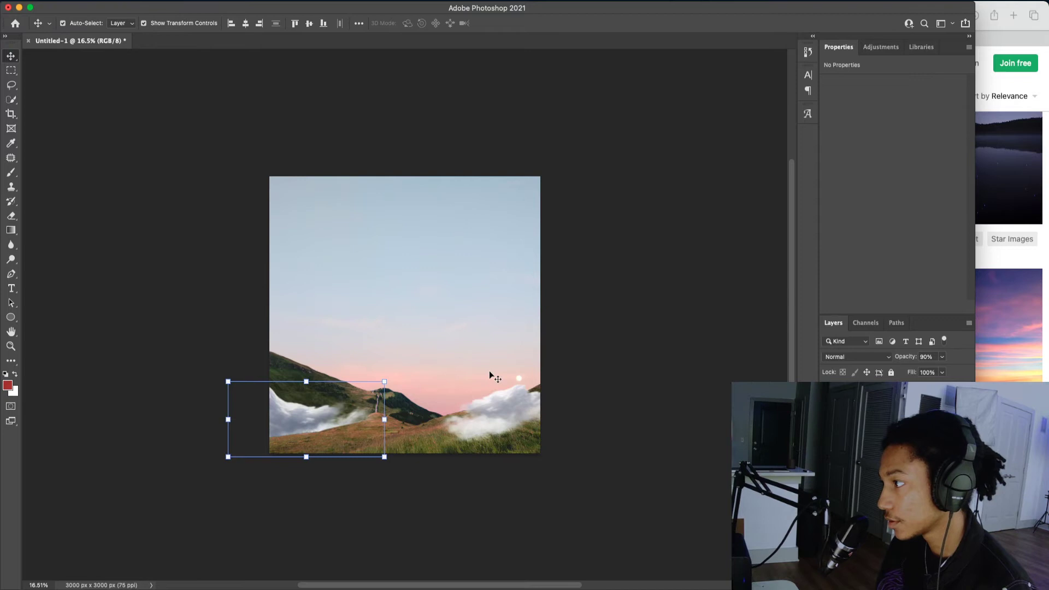
{"action": "left_click", "coordinate": [910, 403]}
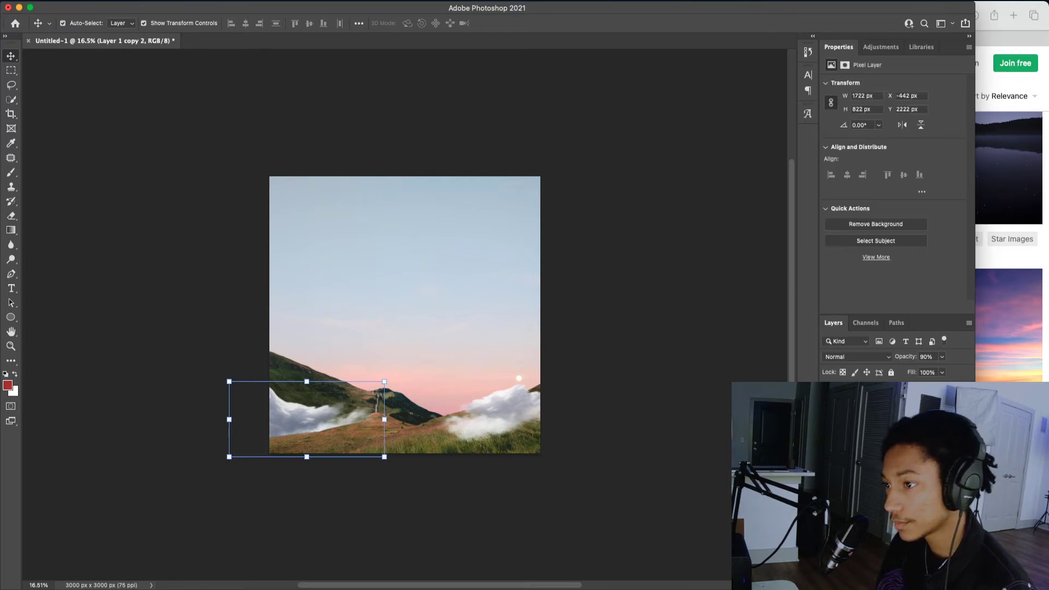
{"action": "left_click", "coordinate": [910, 416], "text": "shift"}
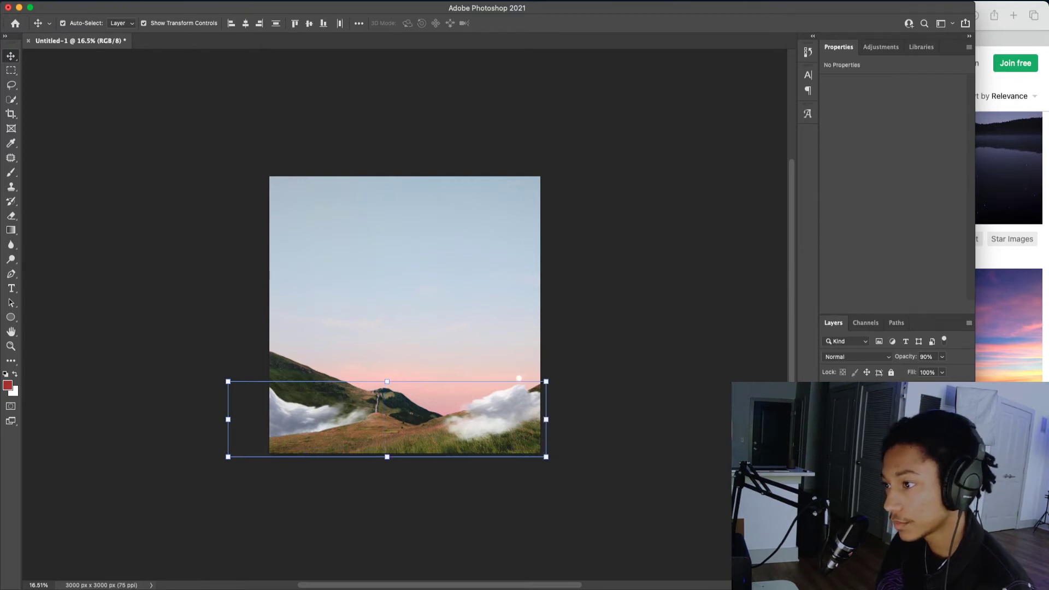
{"action": "right_click", "coordinate": [892, 417]}
{"action": "left_click", "coordinate": [916, 444]}
{"action": "key", "text": "super+z"}
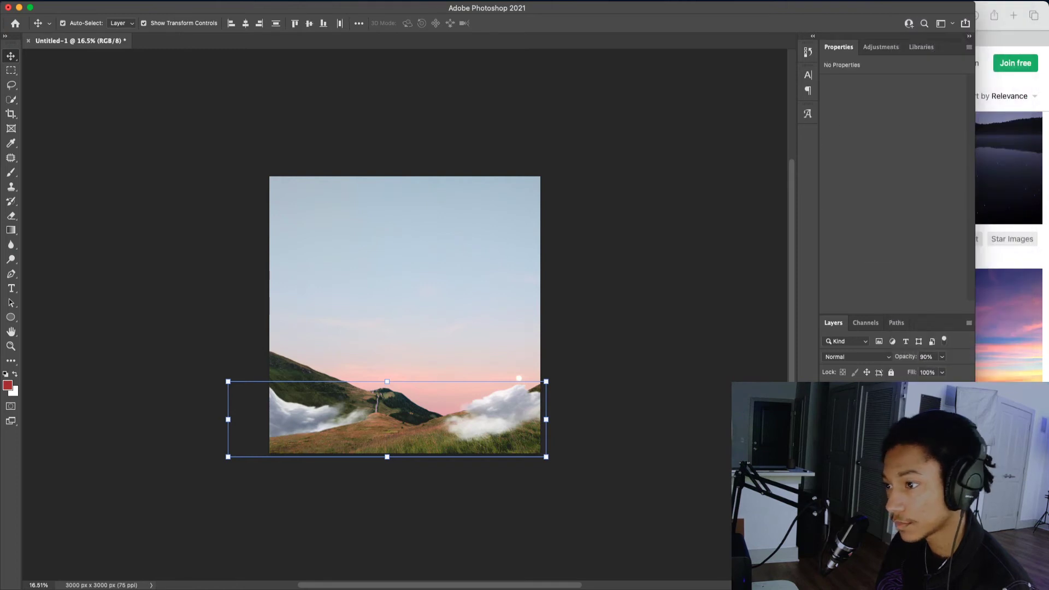
- Apply Levels to the left cloud layer with input black 9, midtones 1.51 and input white 228
{"action": "left_click", "coordinate": [902, 417]}
{"action": "key", "text": "super+l"}
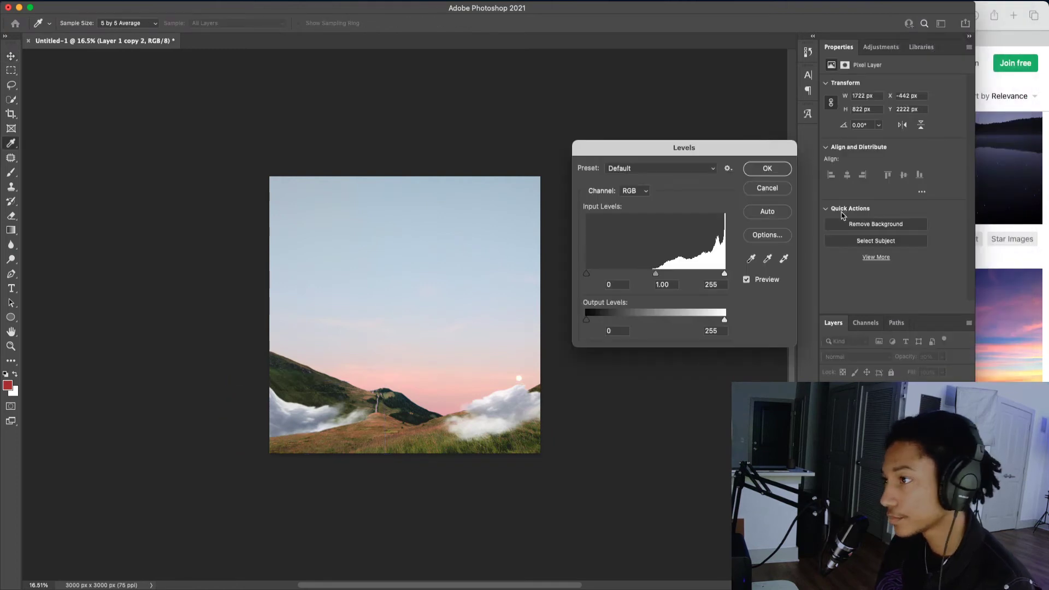
{"action": "left_click_drag", "start_coordinate": [658, 276], "coordinate": [592, 275]}
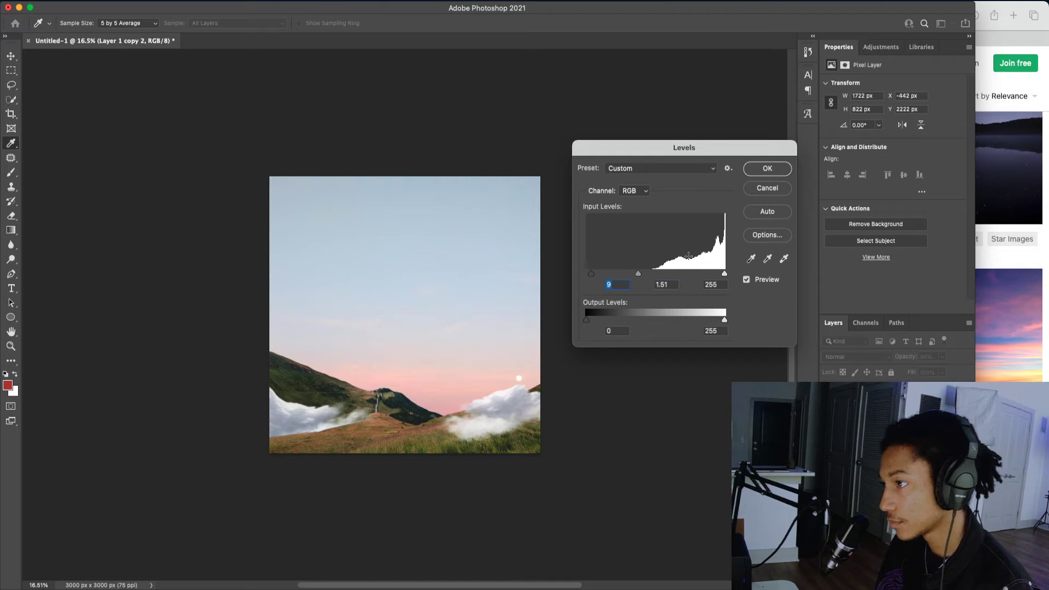
{"action": "left_click_drag", "start_coordinate": [725, 273], "coordinate": [712, 275]}
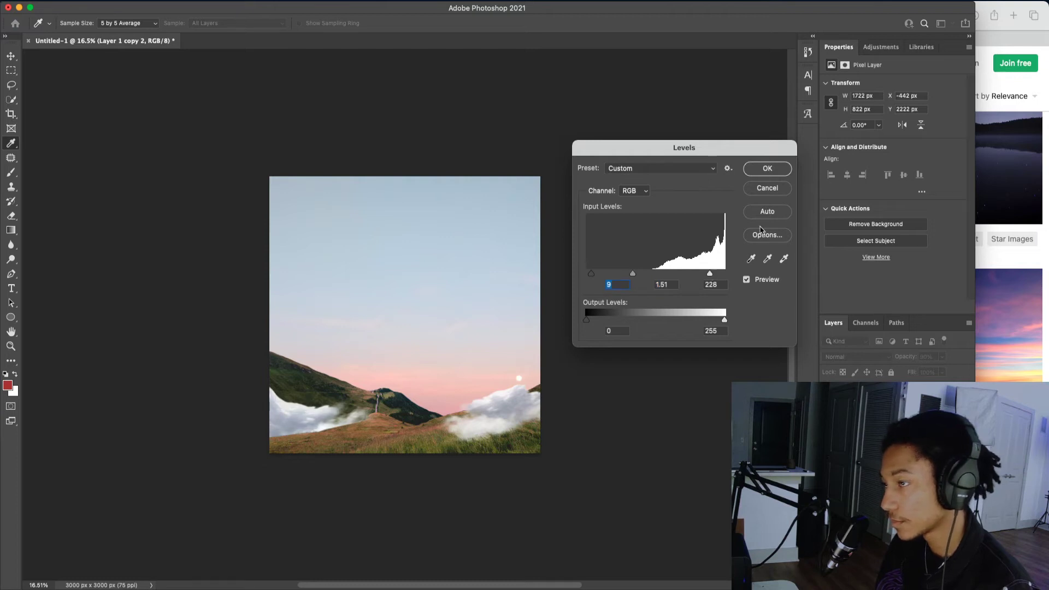
{"action": "left_click", "coordinate": [767, 168]}
{"action": "key", "text": "super+u"}
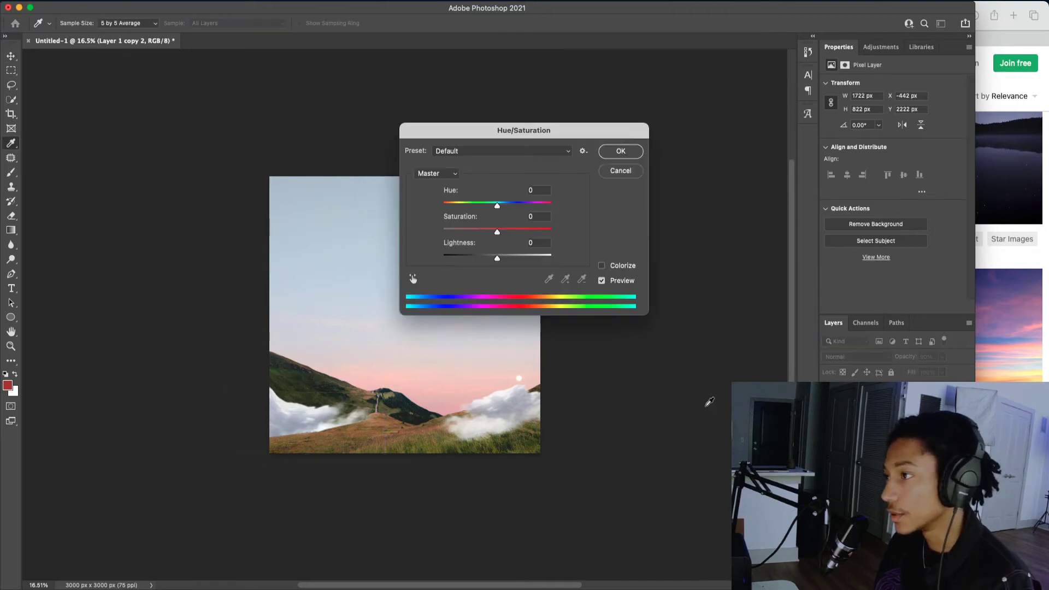
{"action": "left_click", "coordinate": [449, 174]}
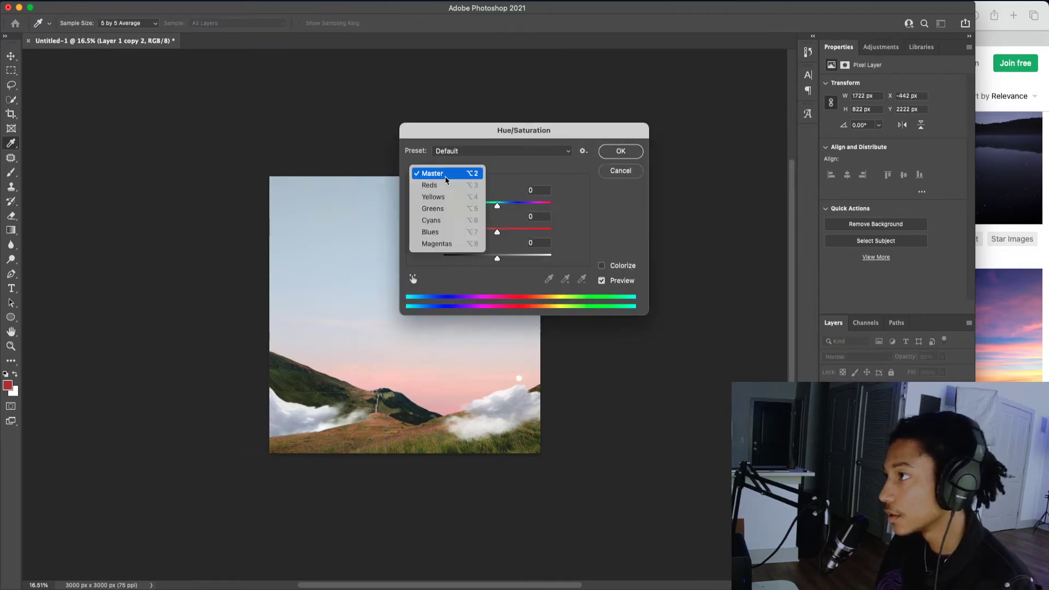
{"action": "left_click", "coordinate": [451, 223]}
{"action": "left_click_drag", "start_coordinate": [497, 206], "coordinate": [537, 206]}
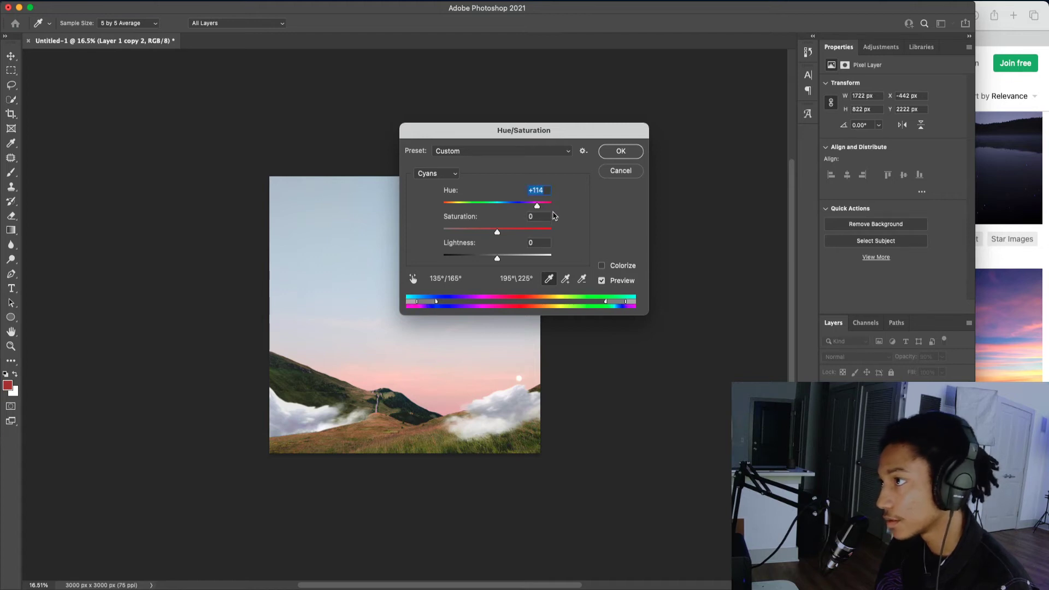
{"action": "left_click", "coordinate": [615, 174]}
- Shift the hue of the Blues in the left cloud layer to +23 using Hue/Saturation
{"action": "key", "text": "ctrl+u"}
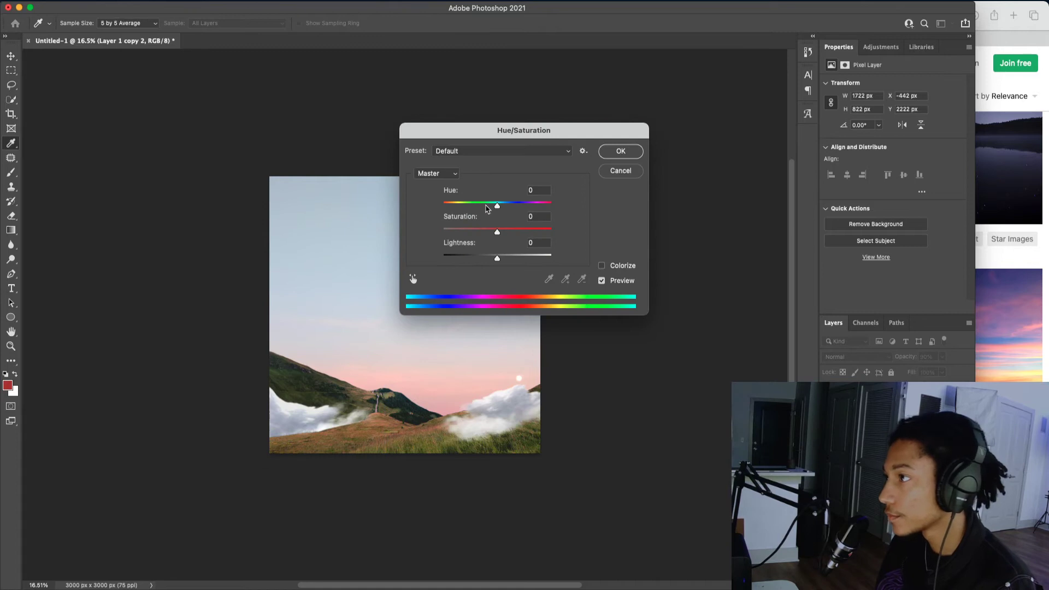
{"action": "mouse_move", "coordinate": [498, 206]}
{"action": "left_mouse_down"}
{"action": "mouse_move", "coordinate": [521, 208]}
{"action": "mouse_move", "coordinate": [471, 206]}
{"action": "mouse_move", "coordinate": [525, 207]}
{"action": "mouse_move", "coordinate": [495, 215]}
{"action": "left_mouse_up"}
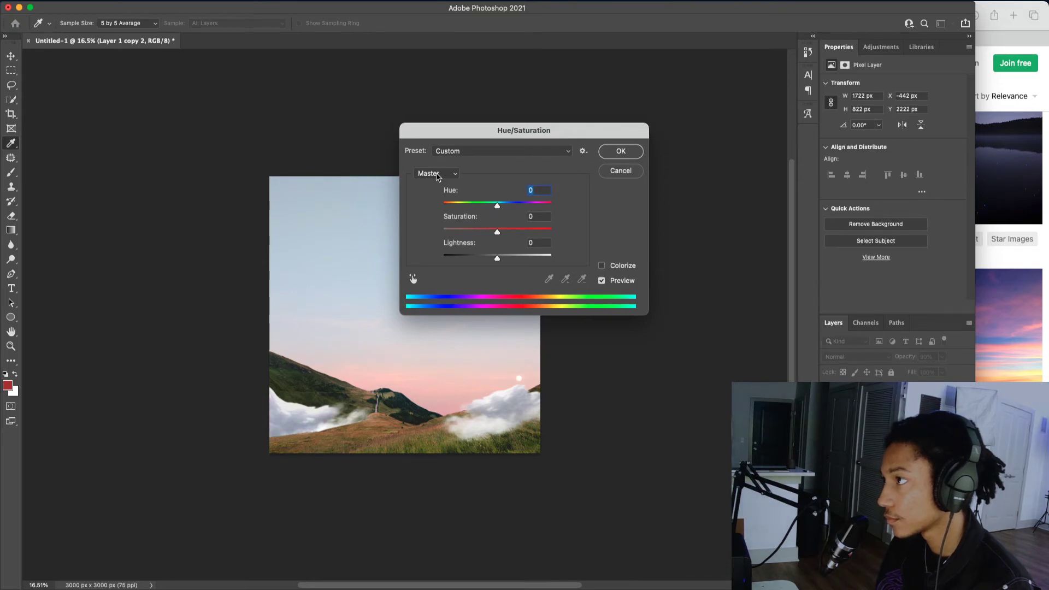
{"action": "left_click", "coordinate": [437, 175]}
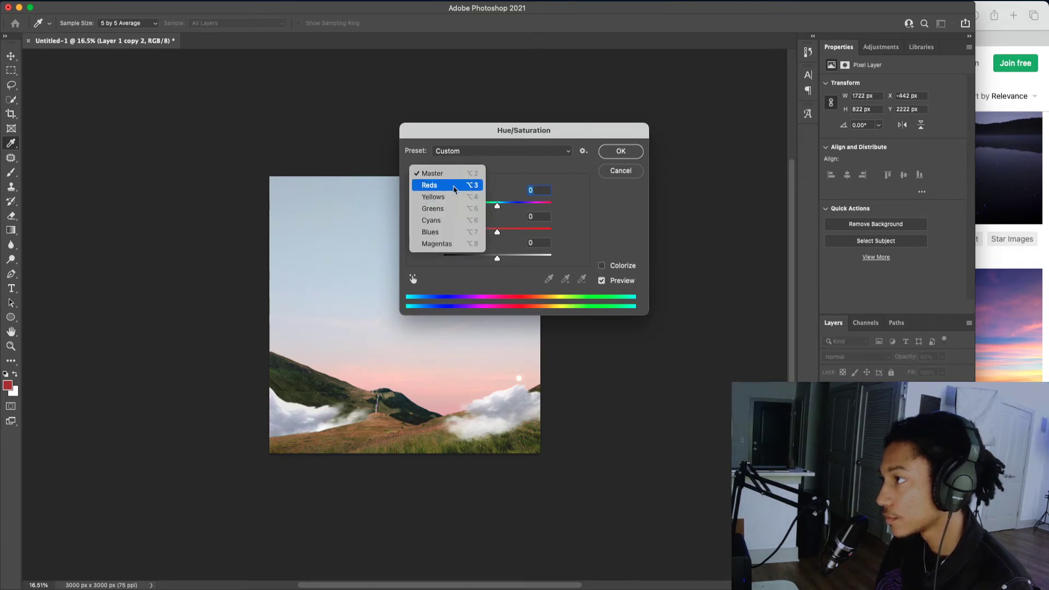
{"action": "left_click", "coordinate": [430, 231]}
{"action": "left_click_drag", "start_coordinate": [497, 206], "coordinate": [510, 207]}
{"action": "left_click", "coordinate": [611, 154]}
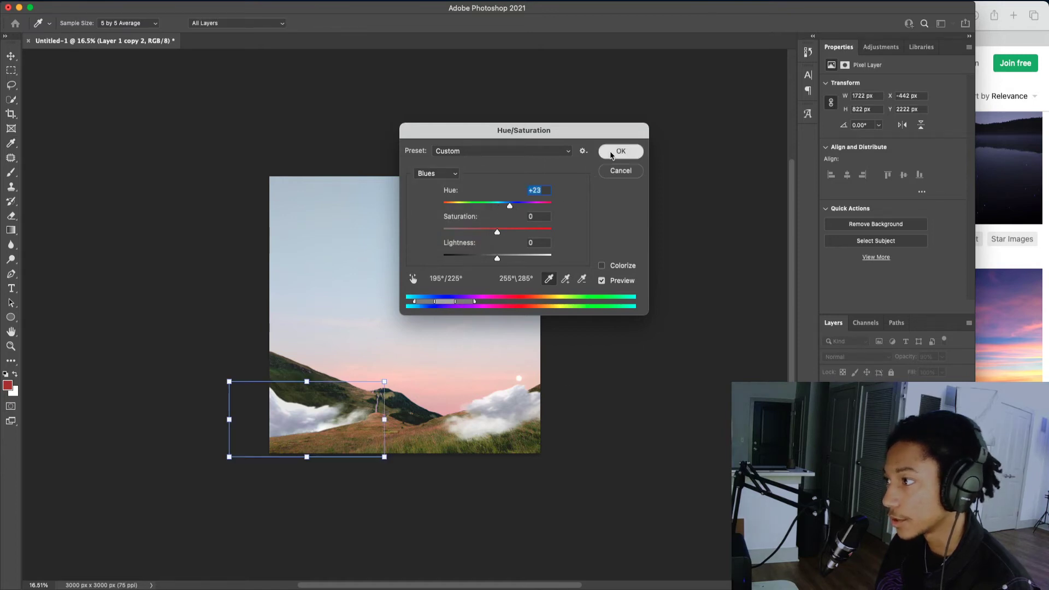
{"action": "left_click", "coordinate": [516, 397], "text": "super"}
{"action": "key", "text": "super+u"}
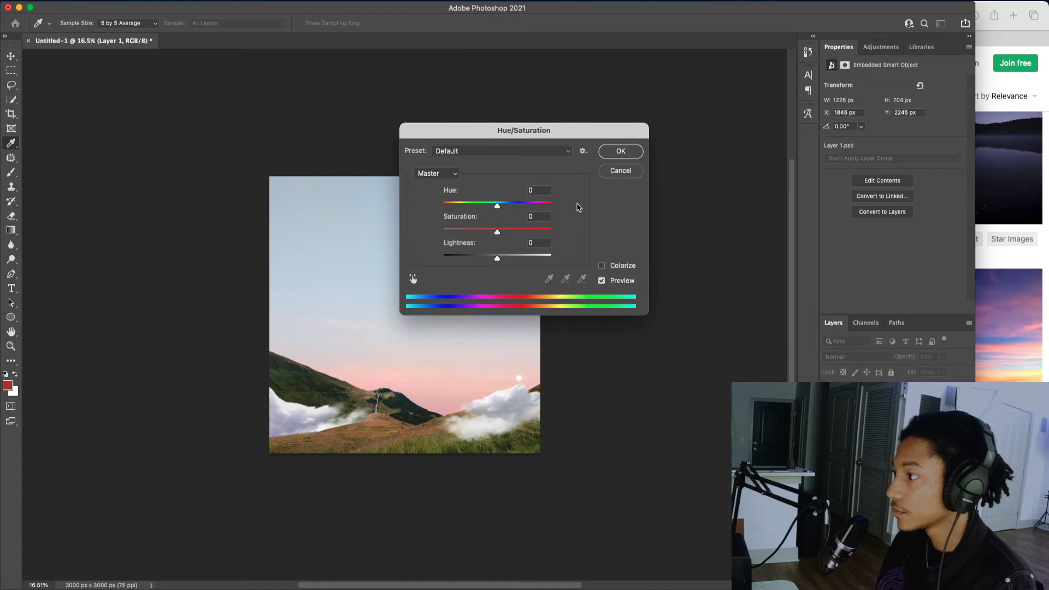
{"action": "left_click", "coordinate": [613, 171]}
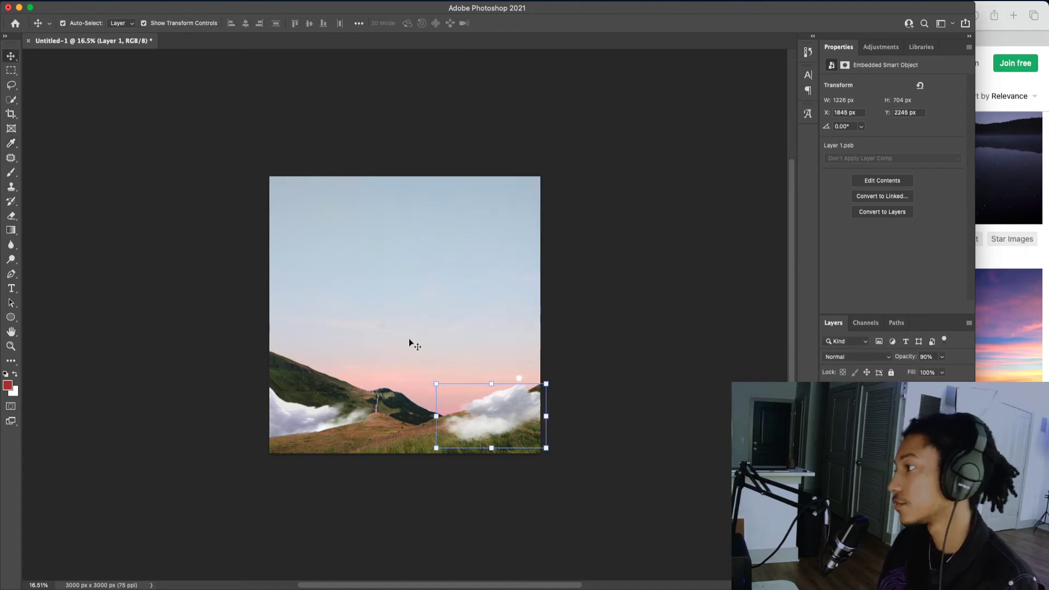
- Set the left cloud layer's Master hue to +8 with Hue/Saturation, and select the right cloud layer
{"action": "left_click", "coordinate": [428, 359]}
{"action": "left_click", "coordinate": [308, 407], "text": "super"}
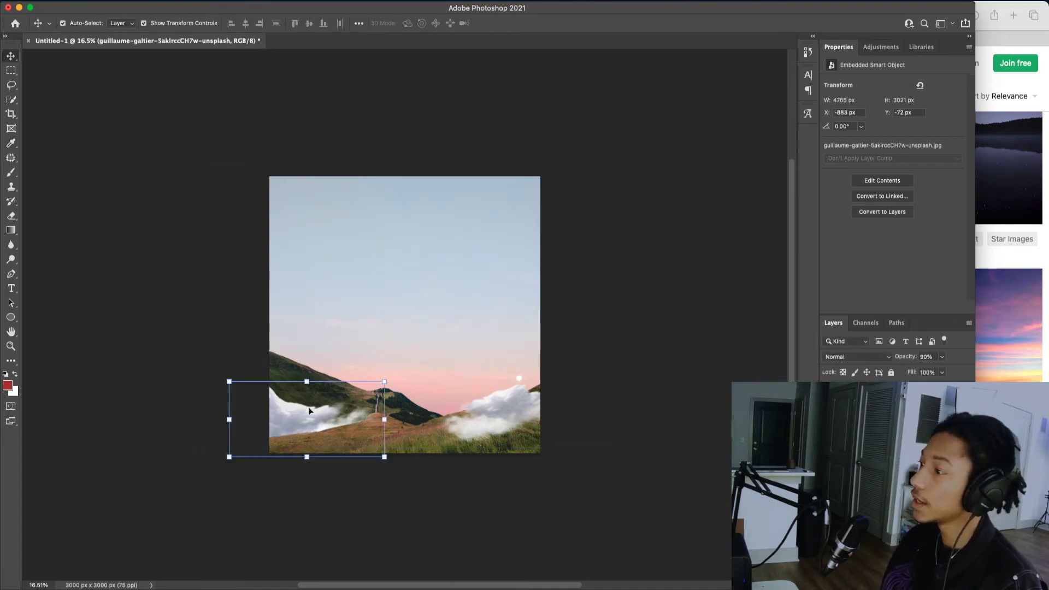
{"action": "key", "text": "super+u"}
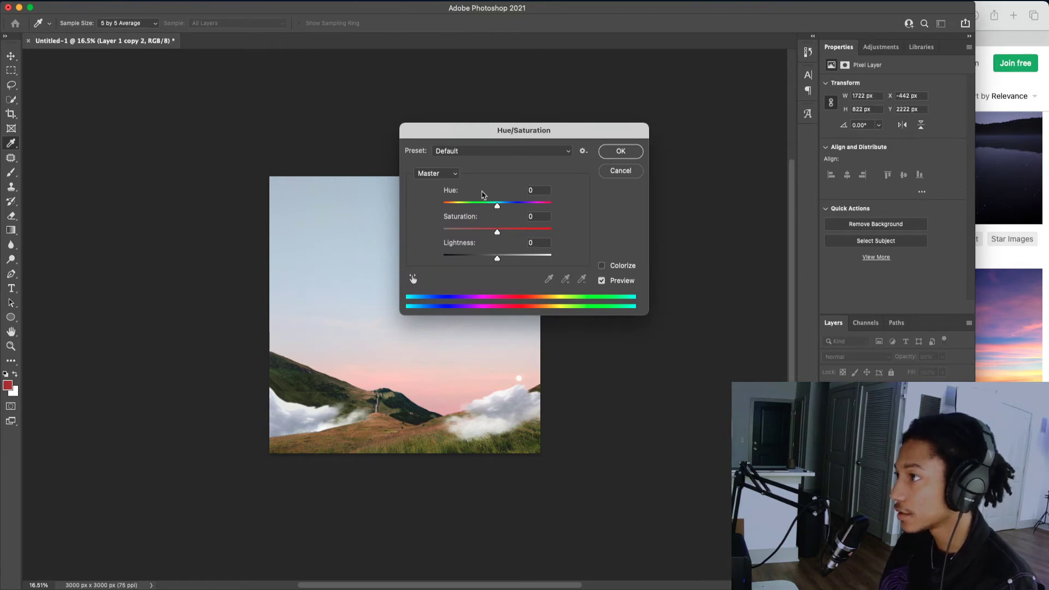
{"action": "left_click_drag", "start_coordinate": [497, 205], "coordinate": [503, 207]}
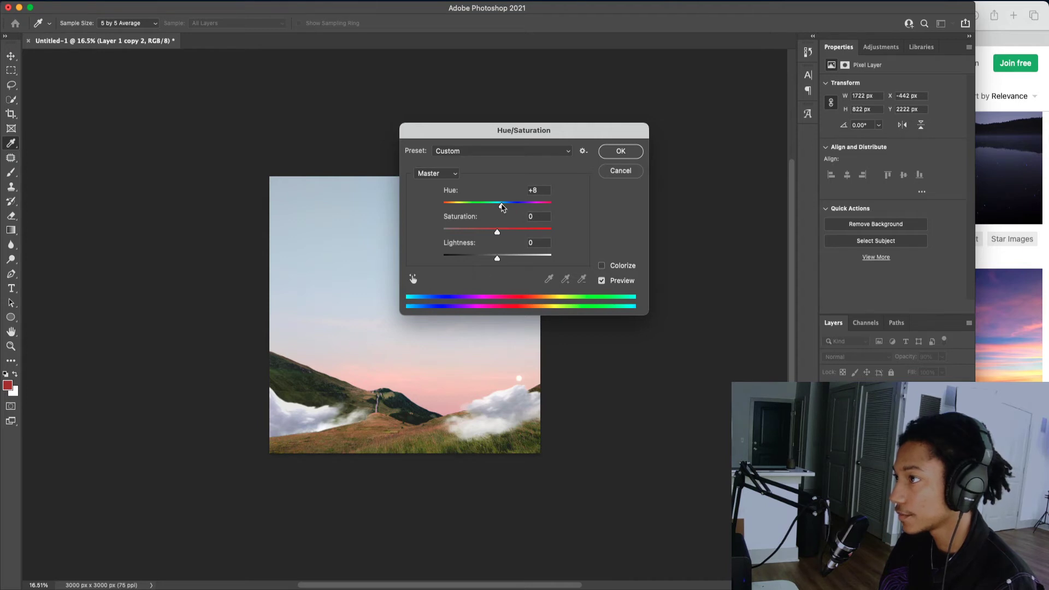
{"action": "left_click", "coordinate": [621, 151]}
{"action": "left_click", "coordinate": [515, 405], "text": "super"}
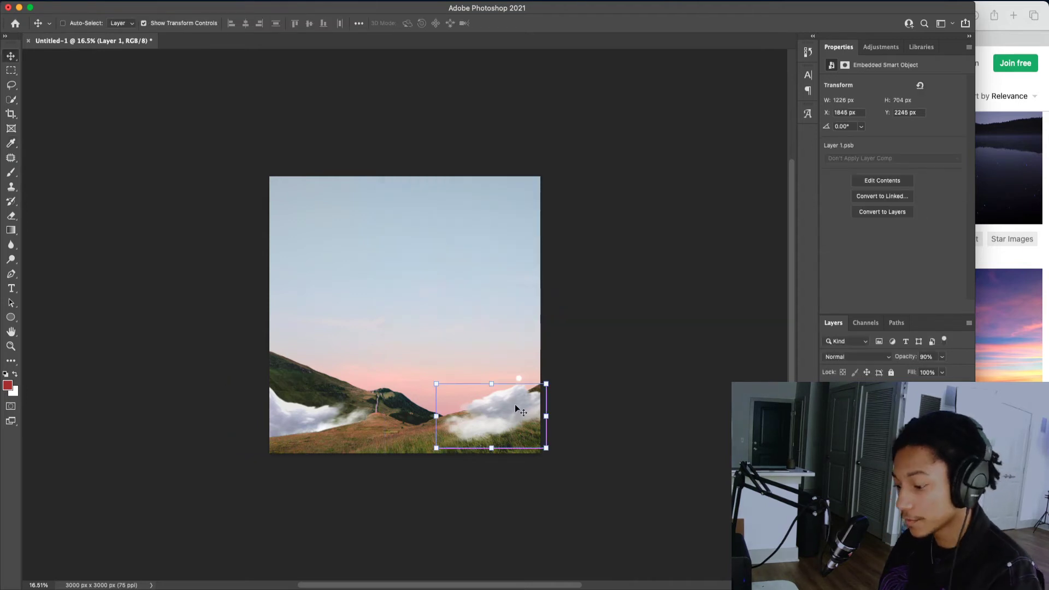
- Set the right cloud layer's Master hue to +9 with Hue/Saturation, and deselect the layer
{"action": "key", "text": "super+u"}
{"action": "left_click_drag", "start_coordinate": [497, 206], "coordinate": [503, 209]}
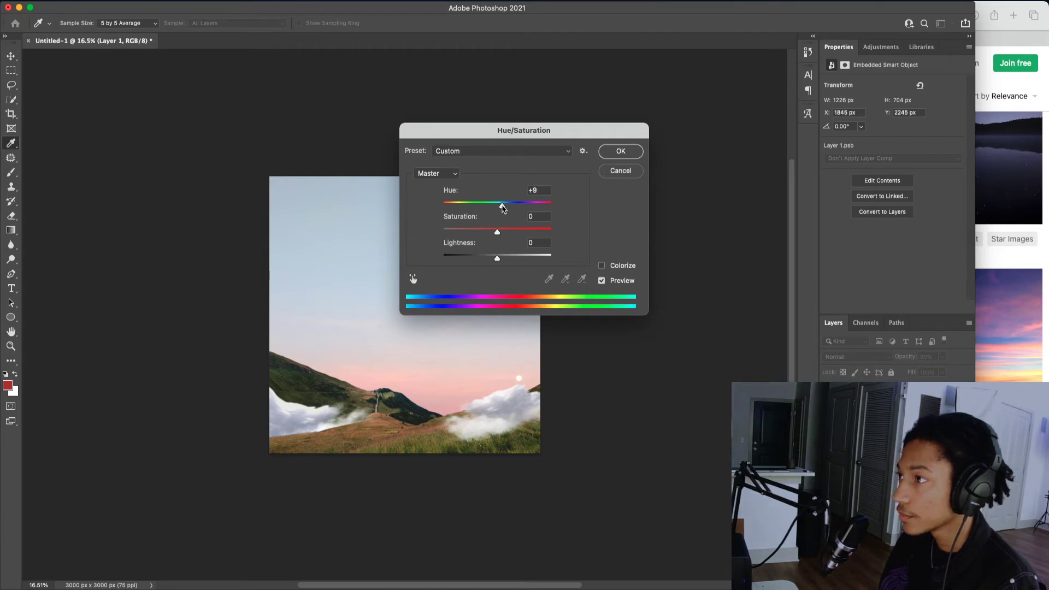
{"action": "left_click", "coordinate": [621, 151]}
{"action": "key", "text": "v"}
{"action": "left_click", "coordinate": [580, 382]}
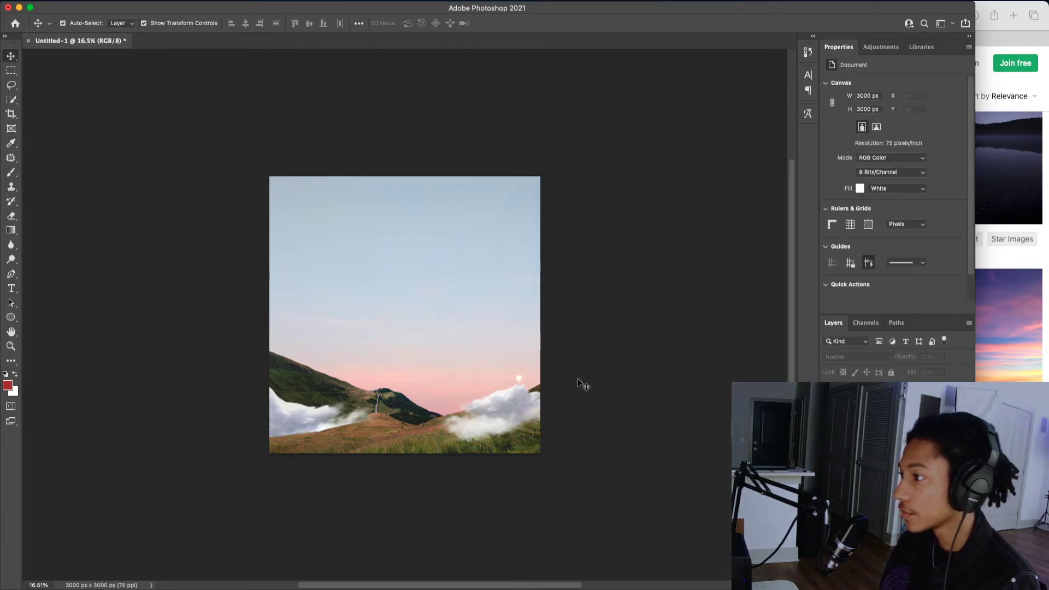
- Darken the sky layer using Levels with the midtones set to 0.57
{"action": "left_click", "coordinate": [533, 321]}
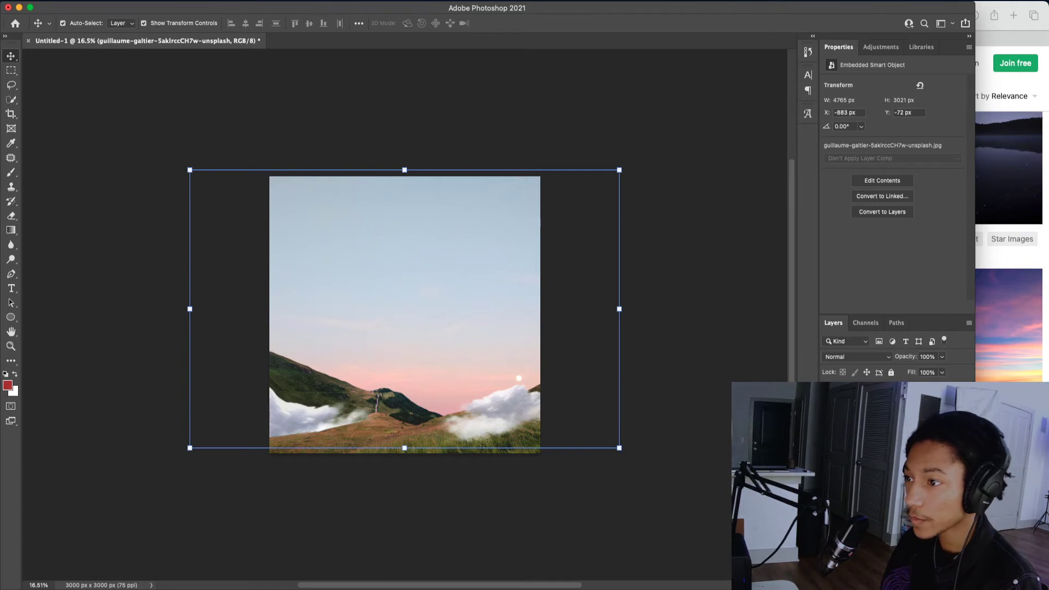
{"action": "key", "text": "super+l"}
{"action": "left_click_drag", "start_coordinate": [618, 251], "coordinate": [642, 258]}
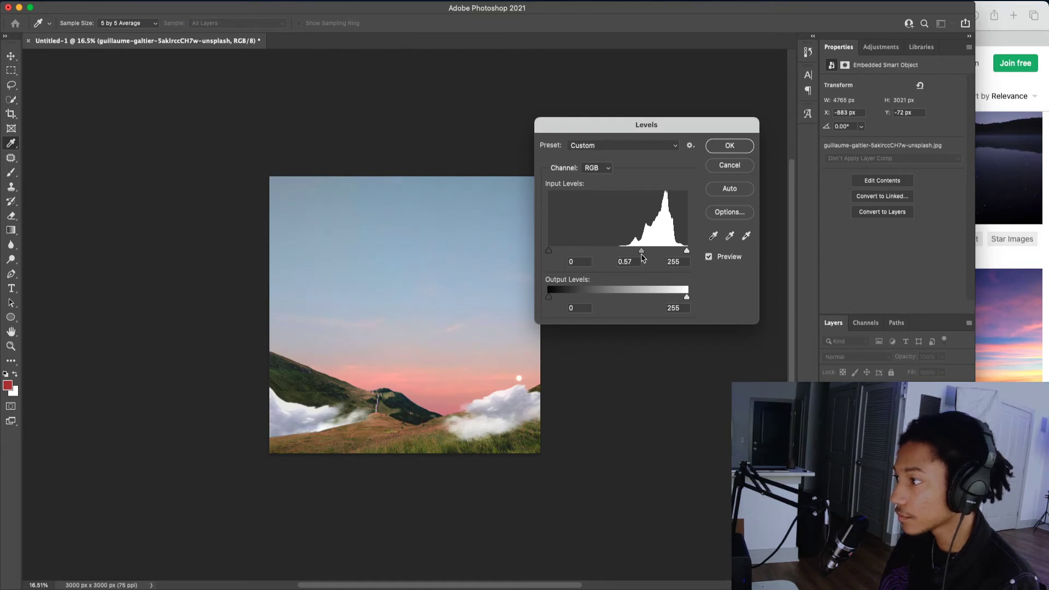
{"action": "left_click", "coordinate": [729, 145]}
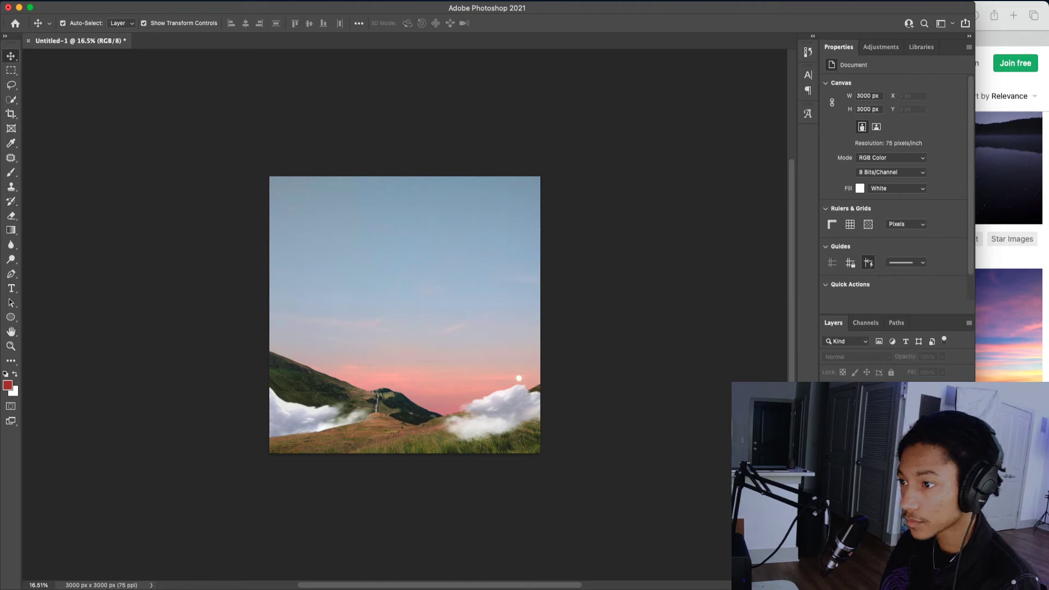
- Duplicate the top layer group, Group 1 copy, and convert the duplicate to a smart object
{"action": "key", "text": "alt+period"}
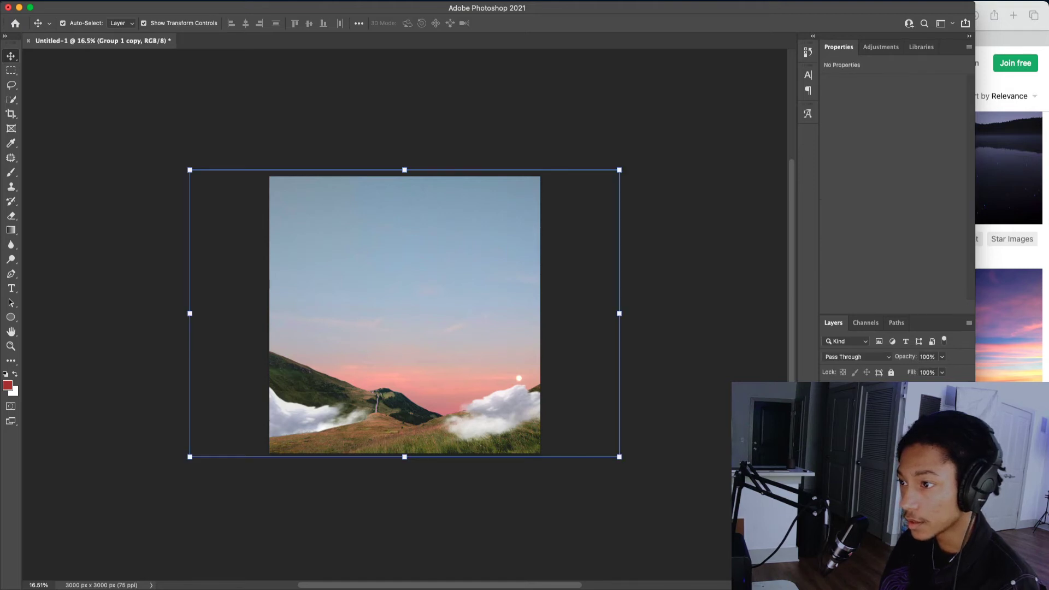
{"action": "key", "text": "super+j"}
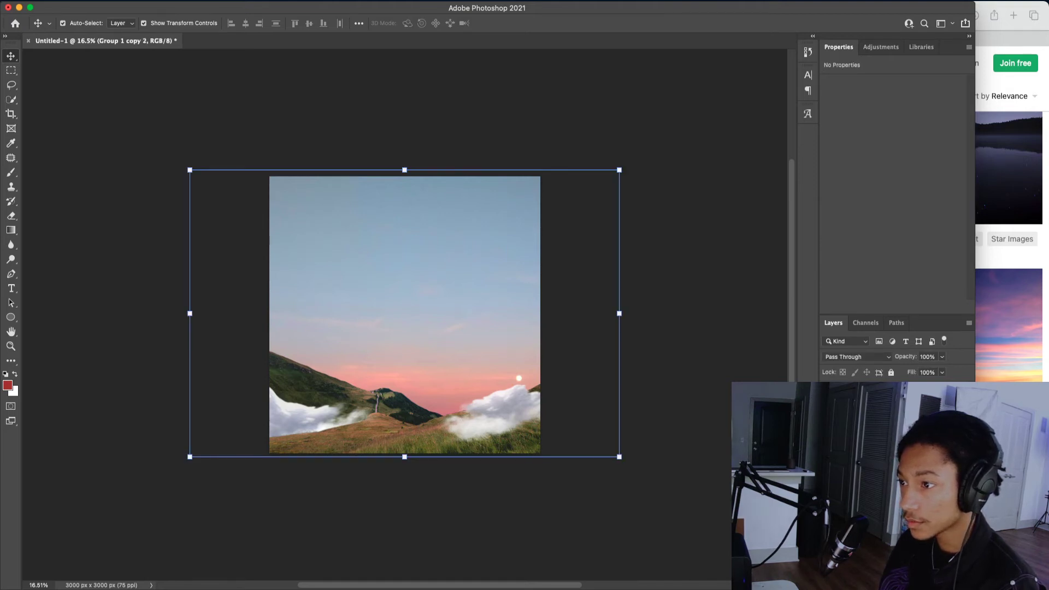
{"action": "left_click", "coordinate": [885, 431]}
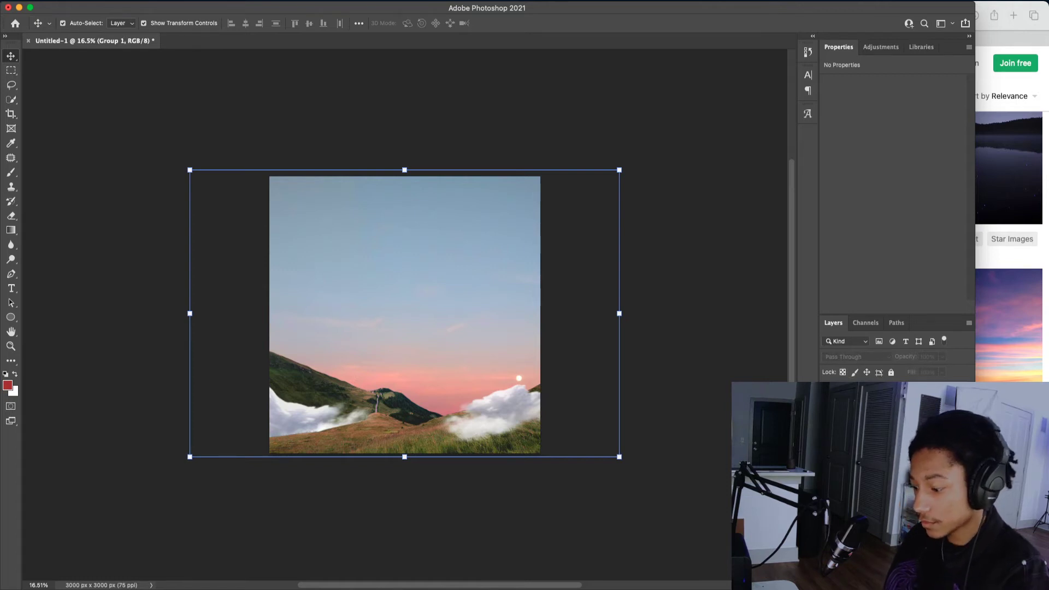
{"action": "left_click", "coordinate": [881, 445]}
{"action": "left_click", "coordinate": [880, 407]}
{"action": "right_click", "coordinate": [880, 407]}
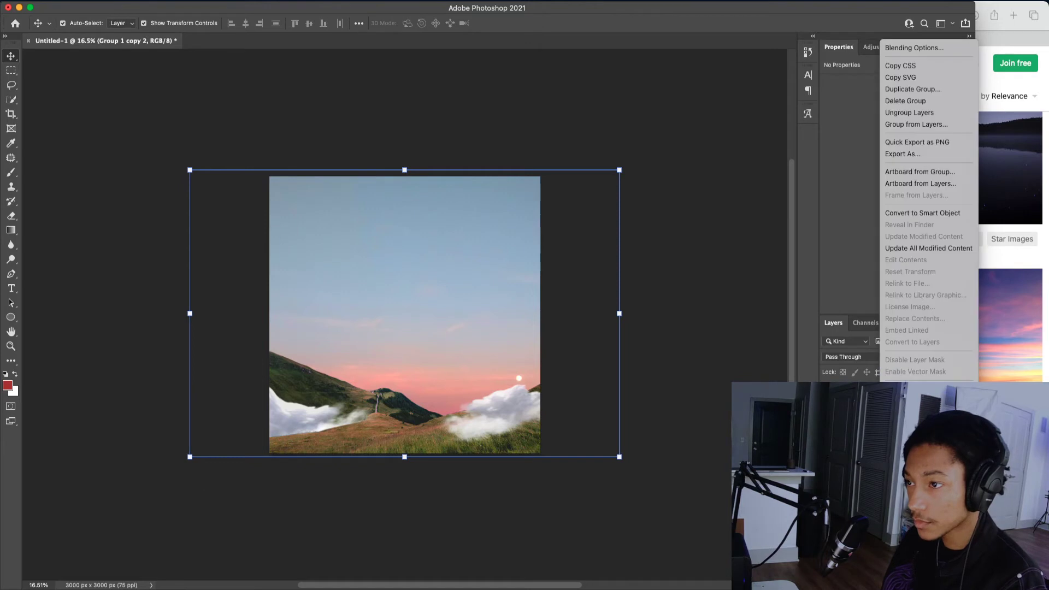
{"action": "left_click", "coordinate": [934, 213]}
{"action": "left_click", "coordinate": [588, 296]}
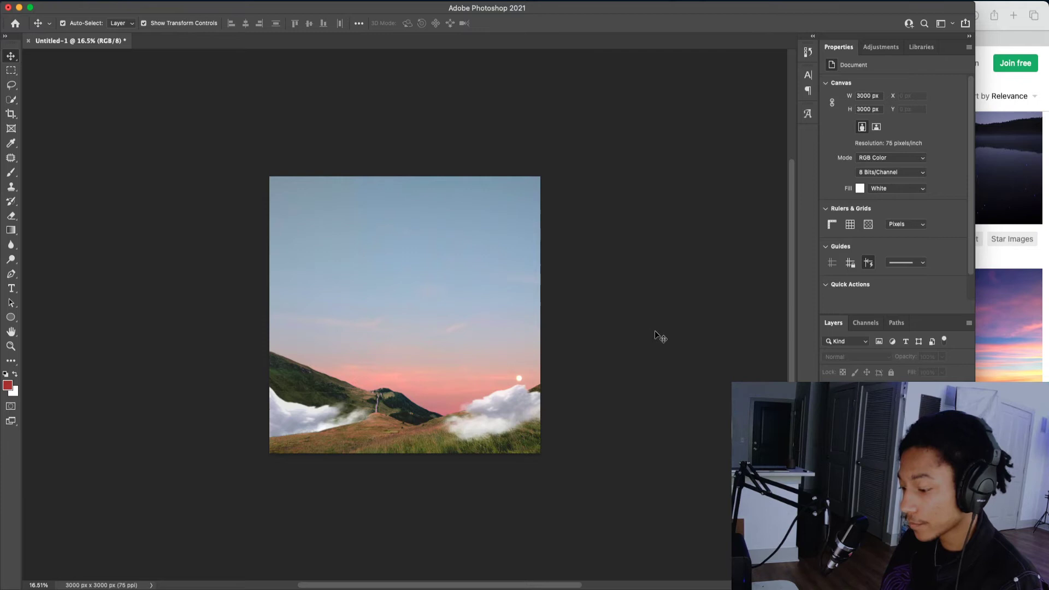
- Crop the document to its current canvas bounds, deleting the overhanging pixels
{"action": "key", "text": "c"}
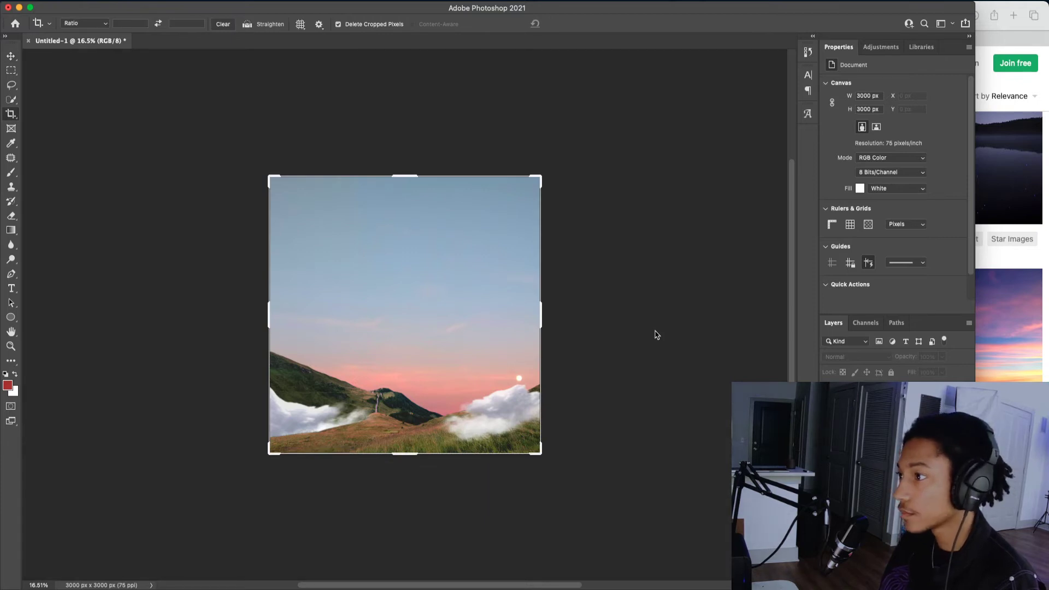
{"action": "left_click", "coordinate": [657, 335]}
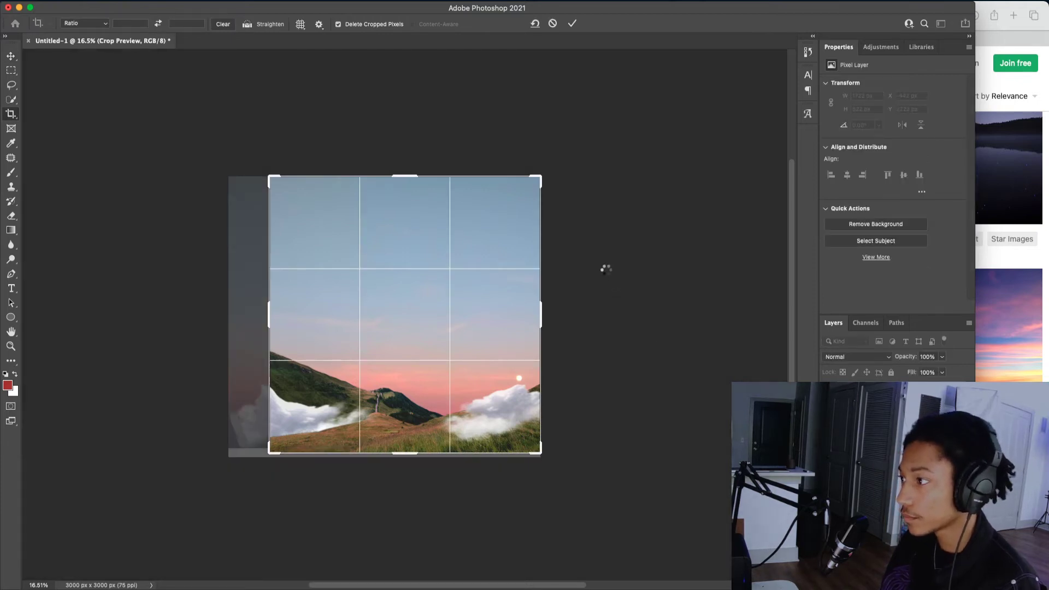
{"action": "key", "text": "Return"}
{"action": "key", "text": "v"}
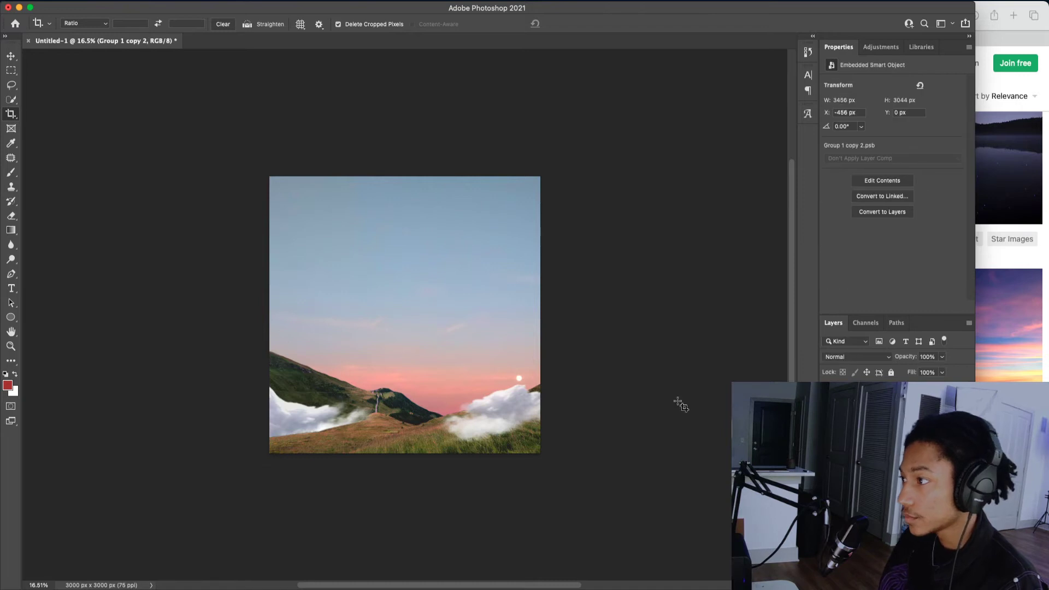
- Open Sky Replacement for the Group 1 copy 2 smart object and move its dialog clear of the artwork
{"action": "left_click", "coordinate": [157, 26]}
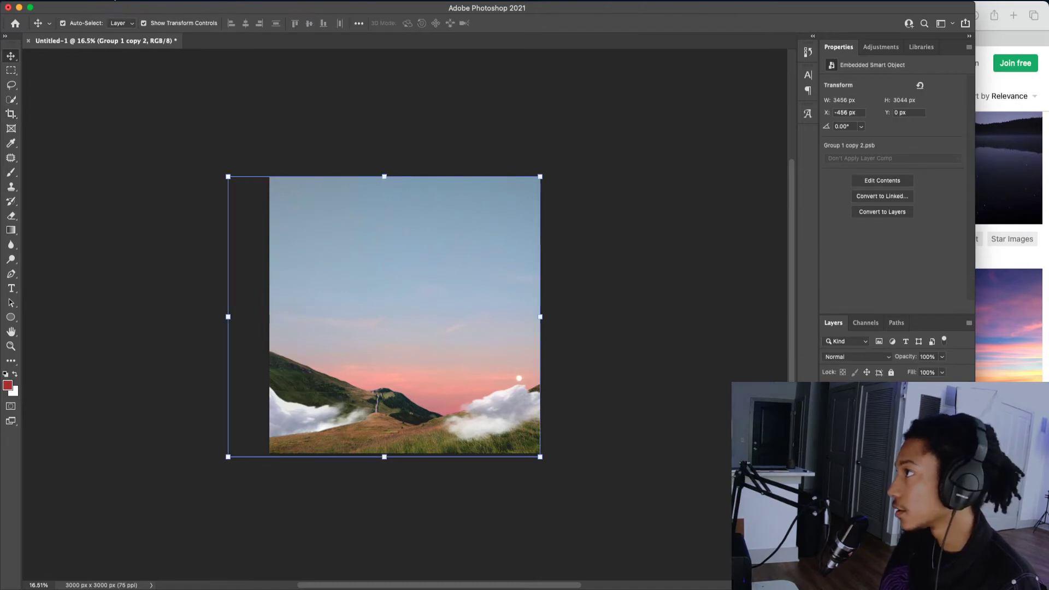
{"action": "left_click", "coordinate": [115, 1]}
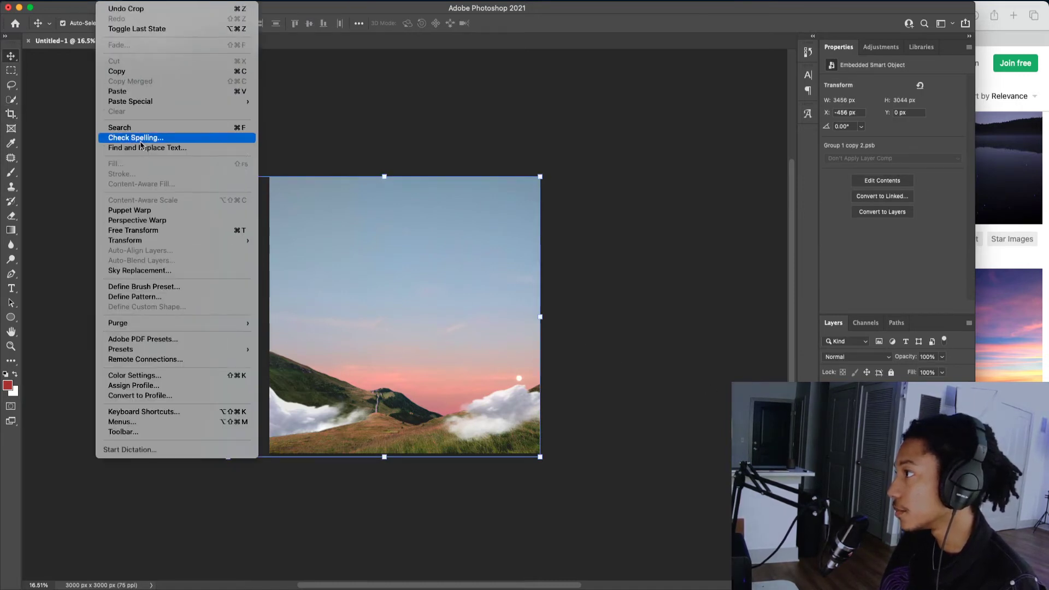
{"action": "left_click", "coordinate": [148, 271]}
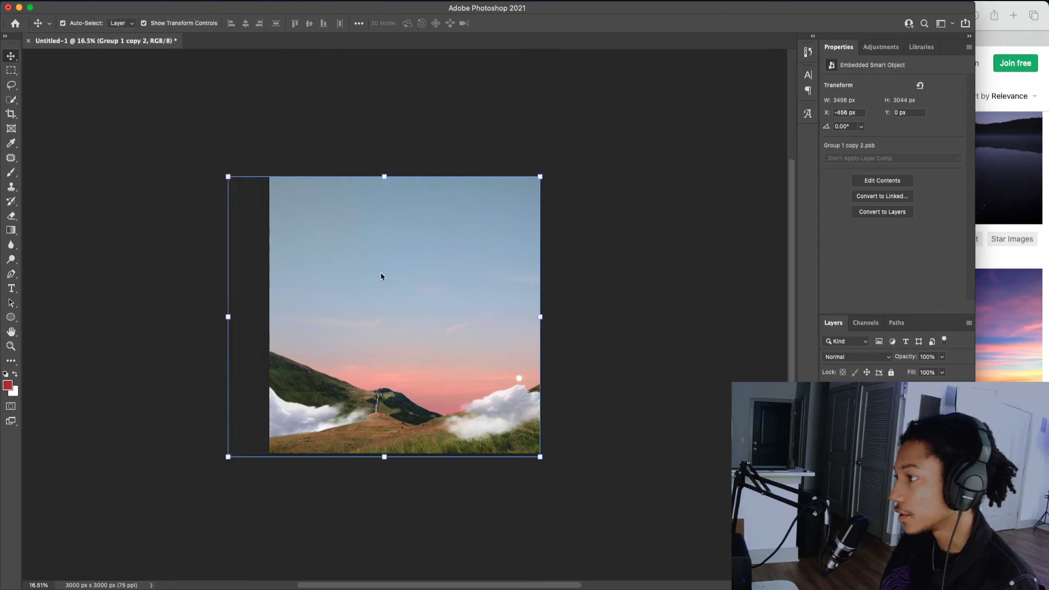
{"action": "left_click_drag", "start_coordinate": [483, 86], "coordinate": [664, 114]}
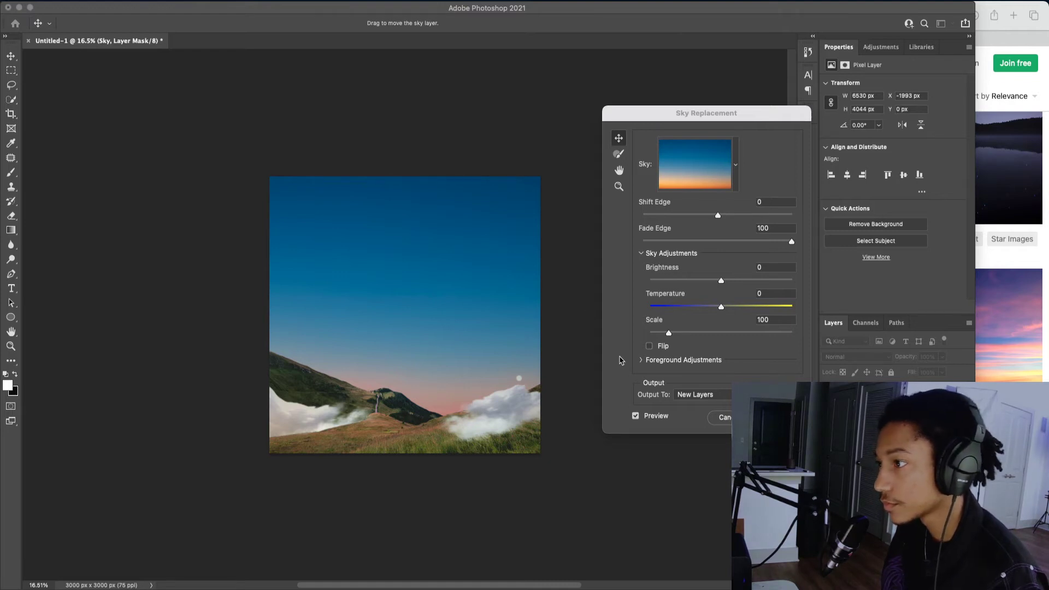
{"action": "left_click", "coordinate": [621, 359]}
- Try the cloudy BlueSky007byJKost preset from Blue Skies as the replacement sky
{"action": "left_click", "coordinate": [735, 165]}
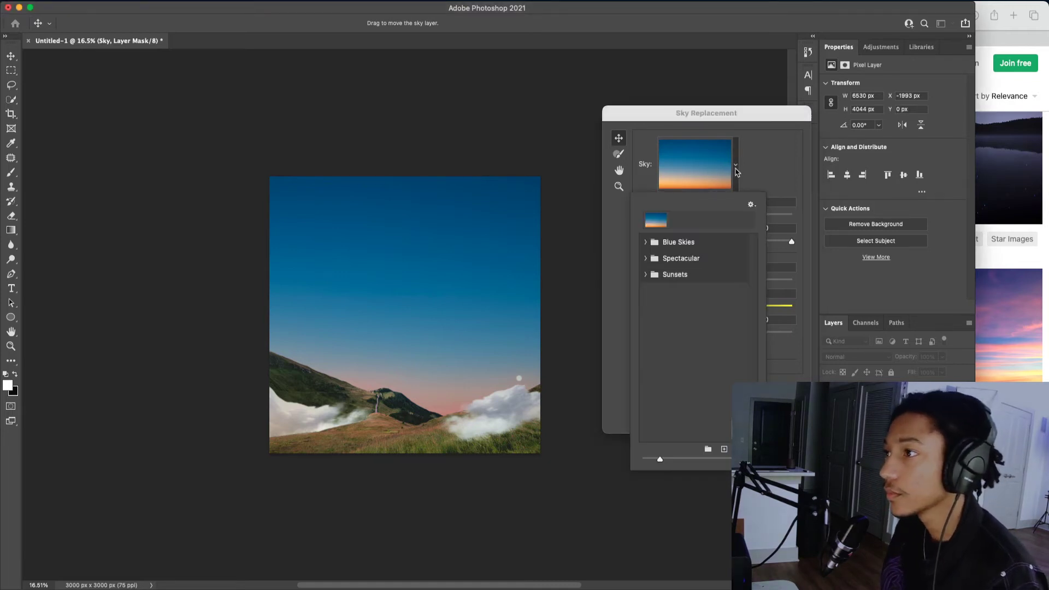
{"action": "left_click", "coordinate": [653, 247]}
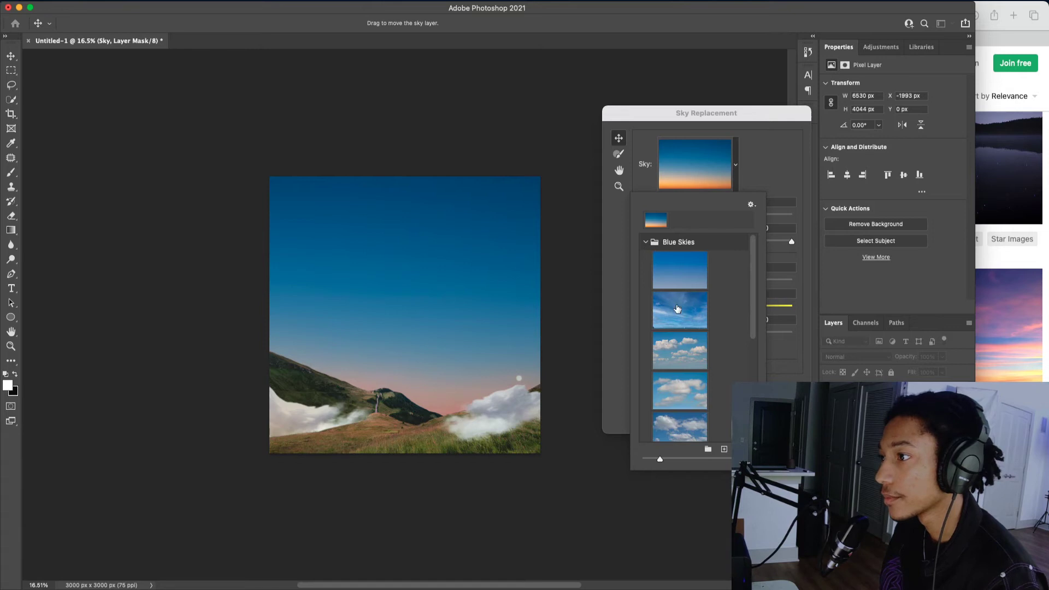
{"action": "scroll", "coordinate": [675, 312], "scroll_direction": "down", "scroll_amount": 5}
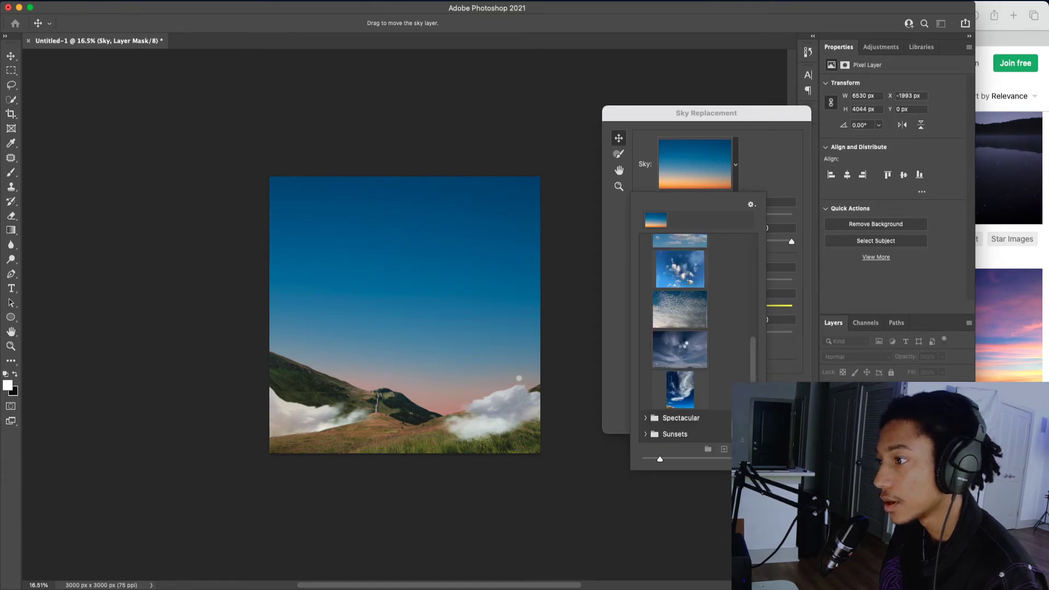
{"action": "left_click", "coordinate": [685, 355]}
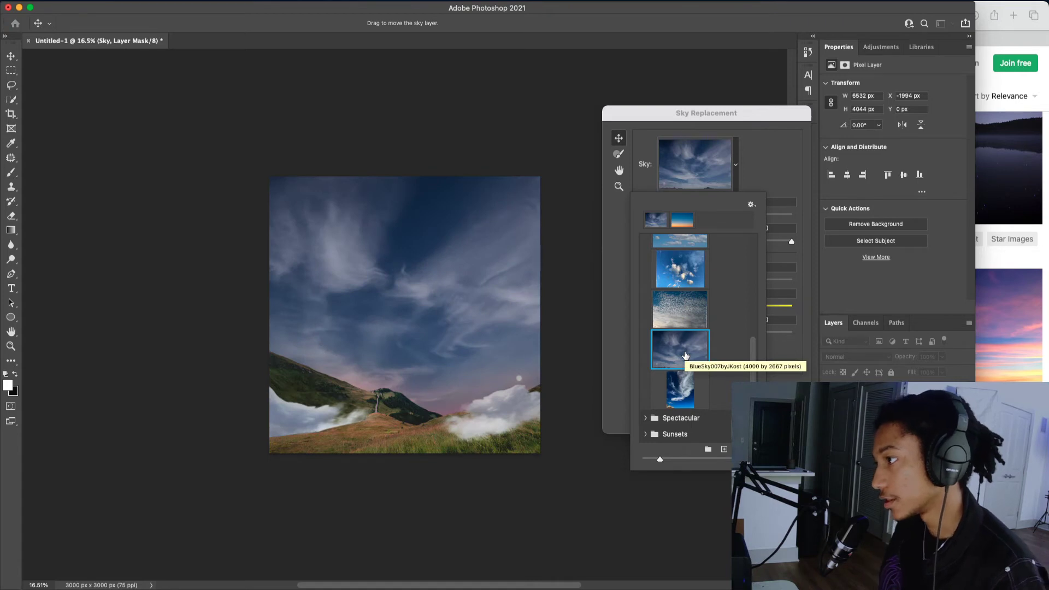
- Look through the Spectacular sky presets for a suitable replacement sky
{"action": "left_click", "coordinate": [645, 418]}
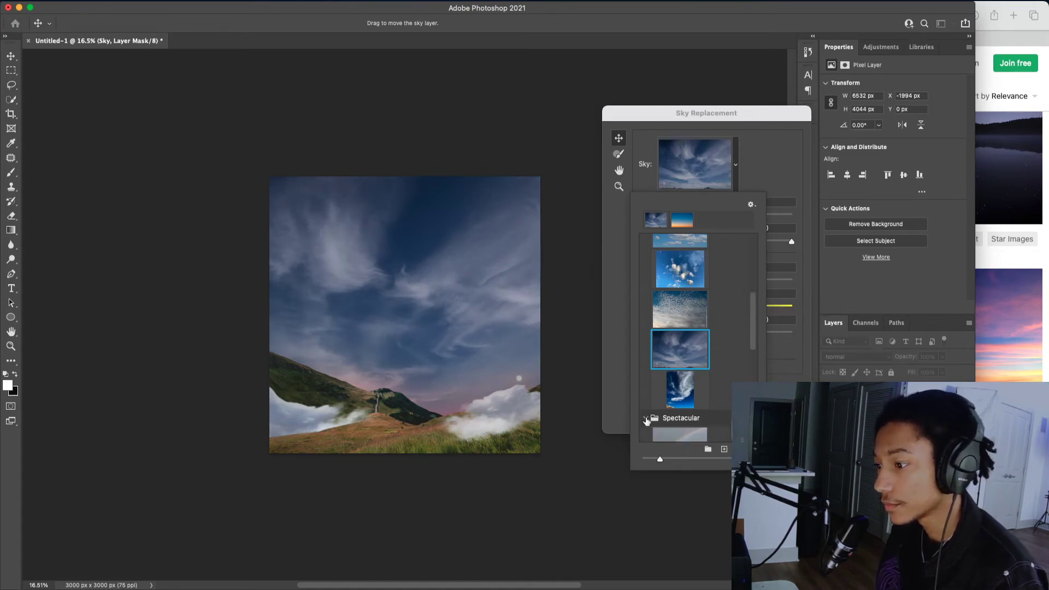
{"action": "scroll", "coordinate": [686, 421], "scroll_direction": "down", "scroll_amount": 5}
{"action": "scroll", "coordinate": [701, 326], "scroll_direction": "down", "scroll_amount": 2}
{"action": "scroll", "coordinate": [701, 327], "scroll_direction": "up", "scroll_amount": 3}
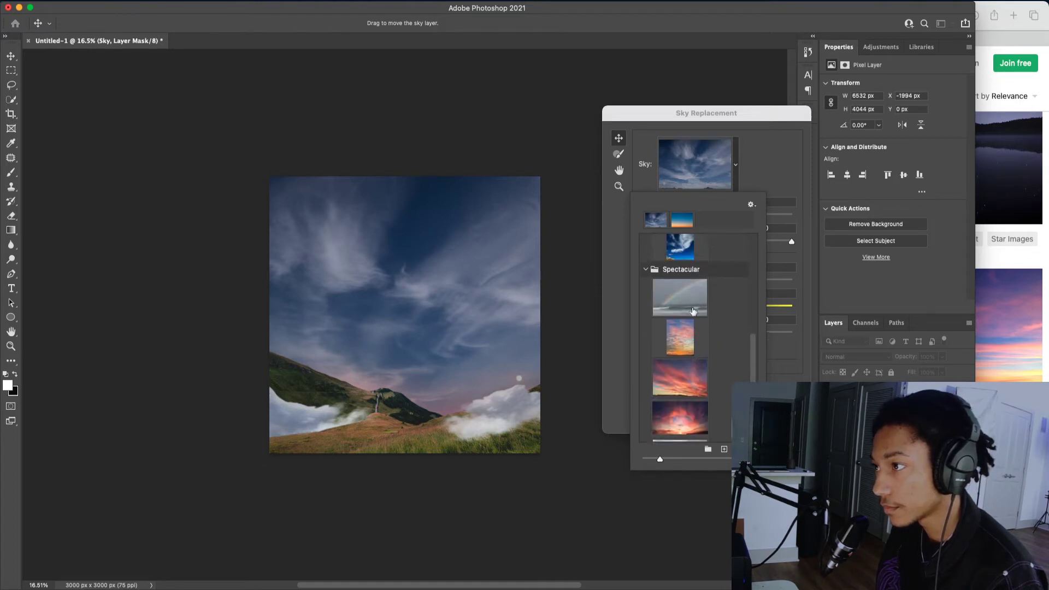
{"action": "left_click", "coordinate": [730, 188]}
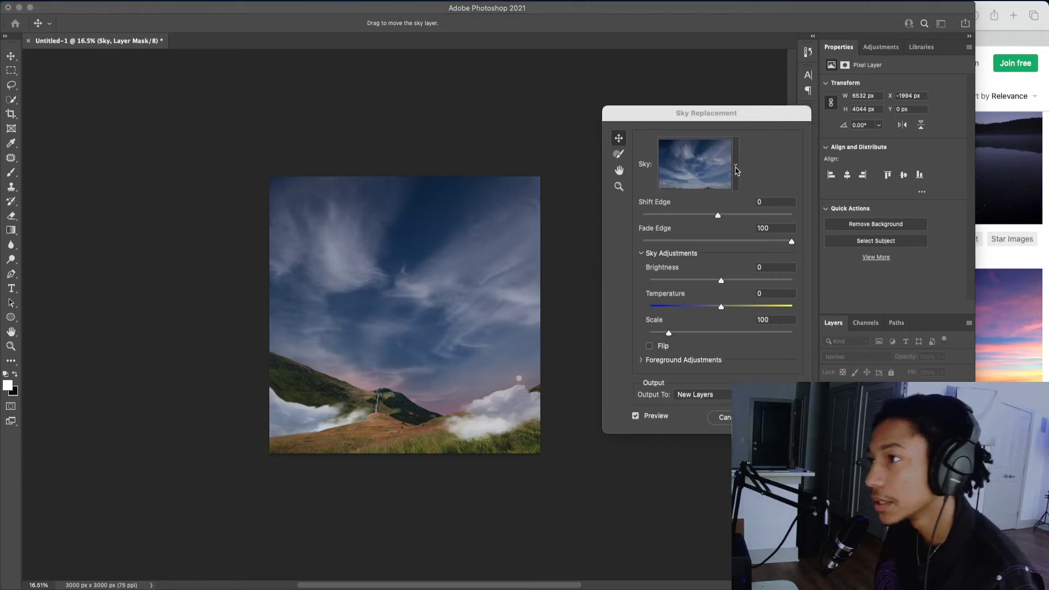
{"action": "left_click", "coordinate": [736, 182]}
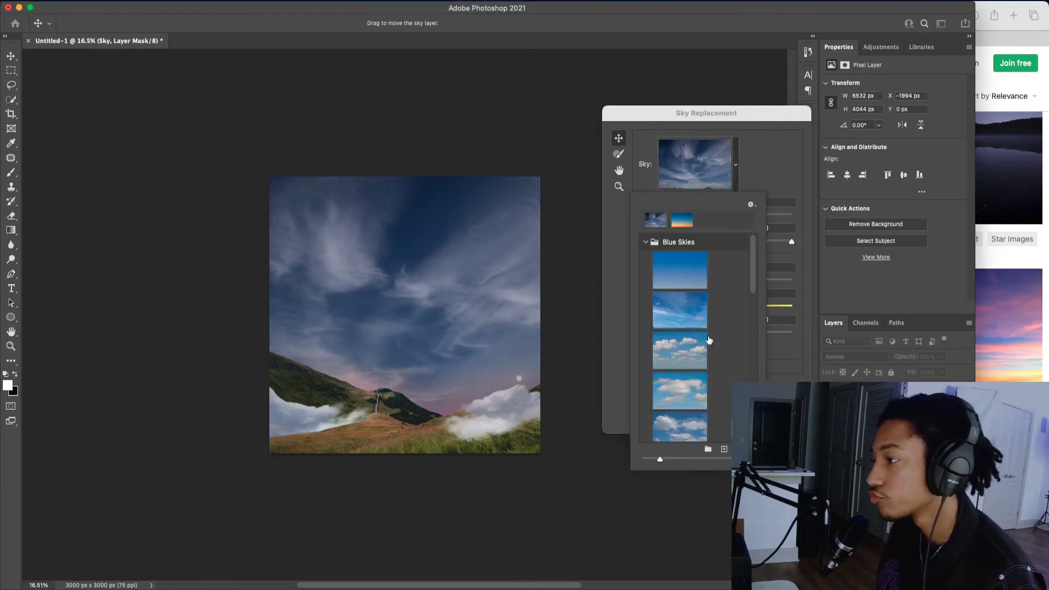
{"action": "scroll", "coordinate": [708, 355], "scroll_direction": "down", "scroll_amount": 3}
{"action": "scroll", "coordinate": [712, 348], "scroll_direction": "down", "scroll_amount": 10}
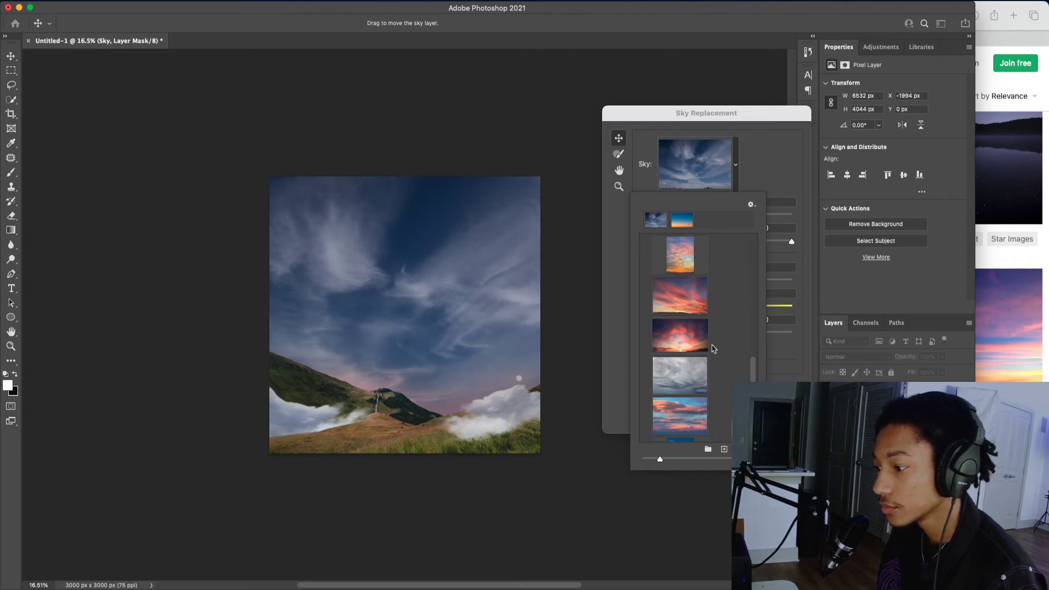
{"action": "scroll", "coordinate": [712, 350], "scroll_direction": "down", "scroll_amount": 3}
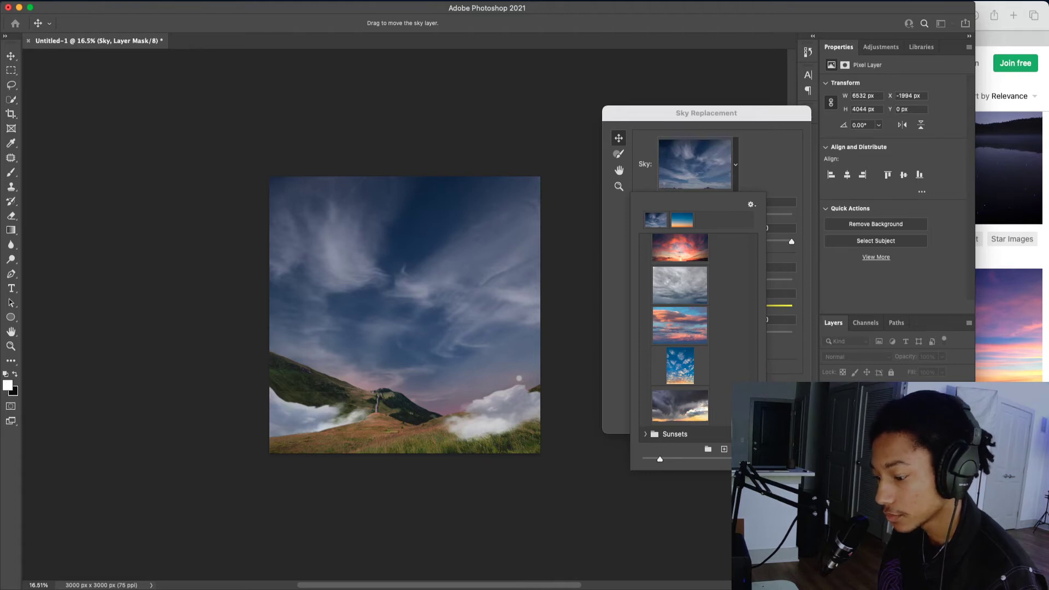
{"action": "key", "text": "Escape"}
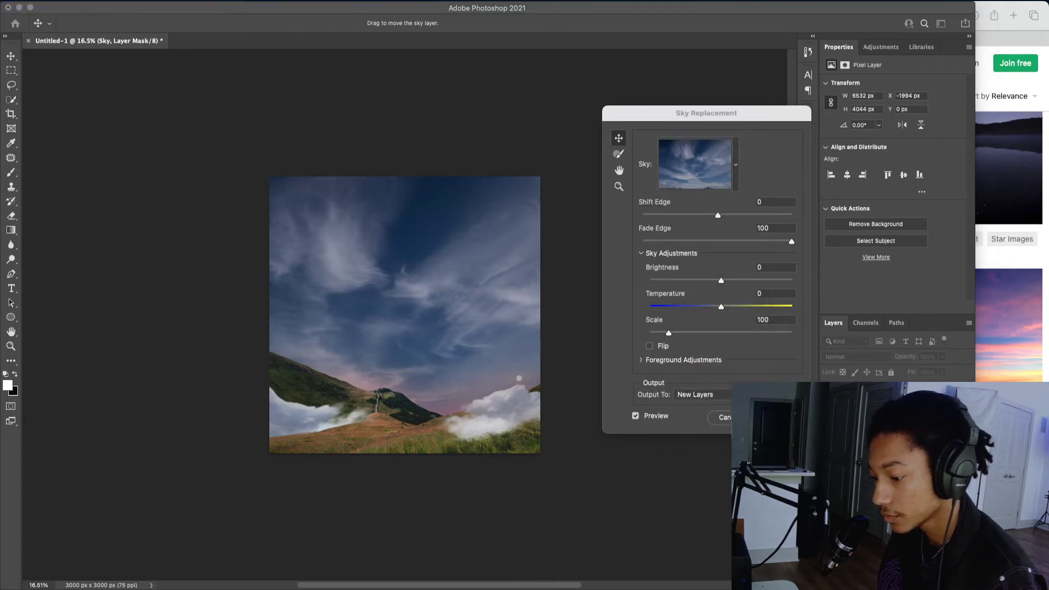
{"action": "left_click", "coordinate": [729, 351]}
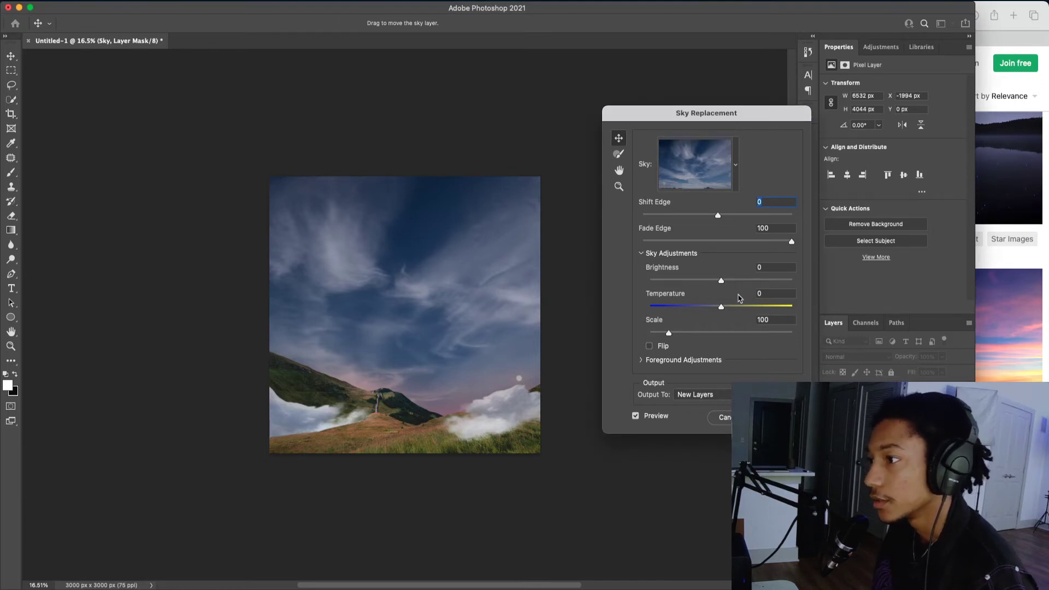
- Replace the sky with the dark blue dusk preset with pink horizon clouds from Sunsets, and apply it
{"action": "left_click", "coordinate": [735, 180]}
{"action": "scroll", "coordinate": [722, 326], "scroll_direction": "down", "scroll_amount": 10}
{"action": "scroll", "coordinate": [732, 366], "scroll_direction": "down", "scroll_amount": 2}
{"action": "left_click", "coordinate": [645, 433]}
{"action": "left_click_drag", "start_coordinate": [755, 361], "coordinate": [755, 396]}
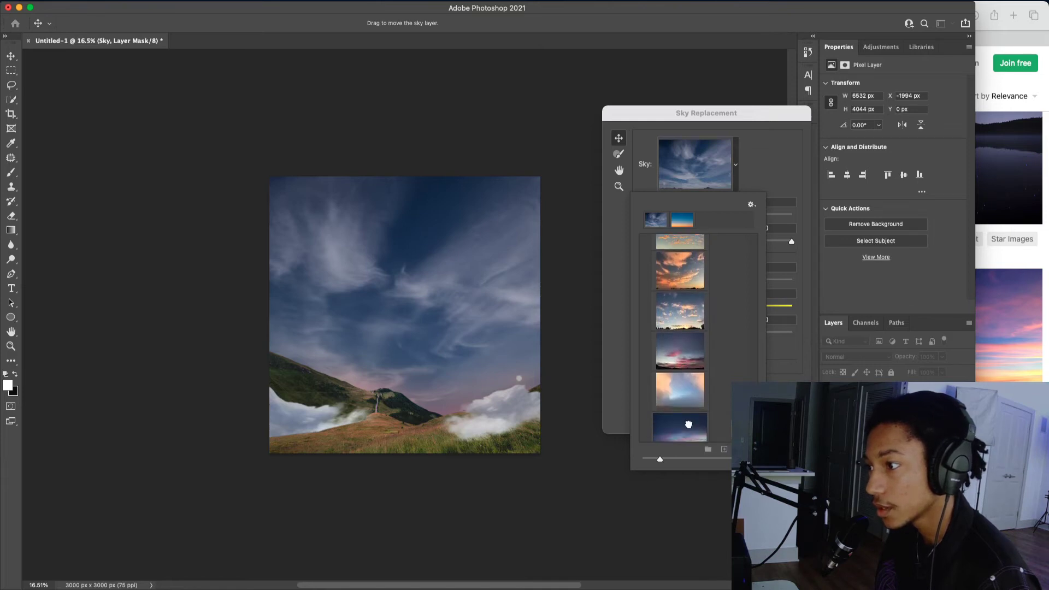
{"action": "left_click", "coordinate": [679, 427]}
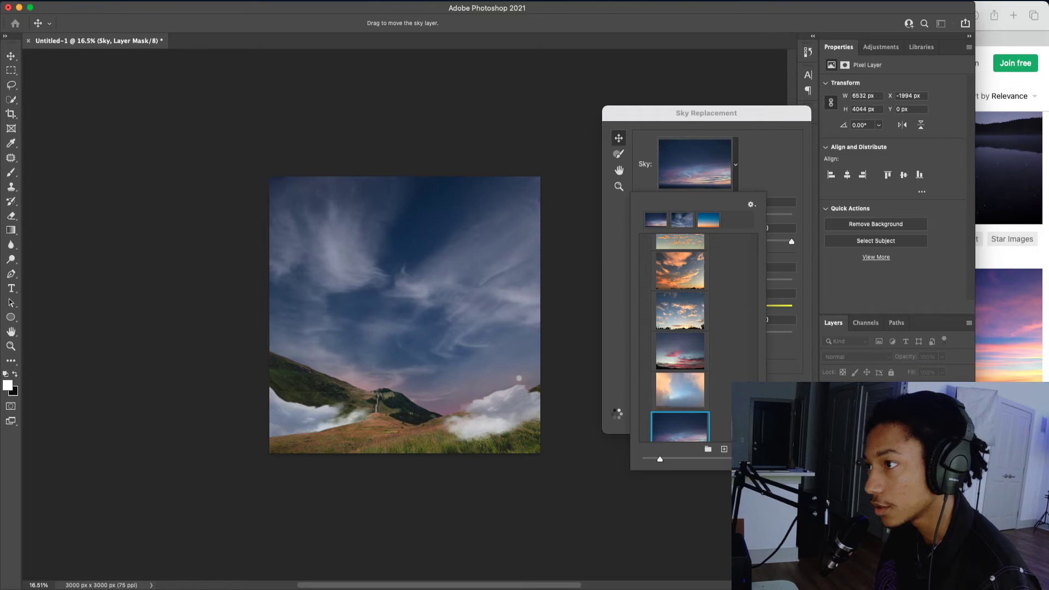
{"action": "scroll", "coordinate": [699, 338], "scroll_direction": "down", "scroll_amount": 2}
{"action": "scroll", "coordinate": [680, 338], "scroll_direction": "down", "scroll_amount": 2}
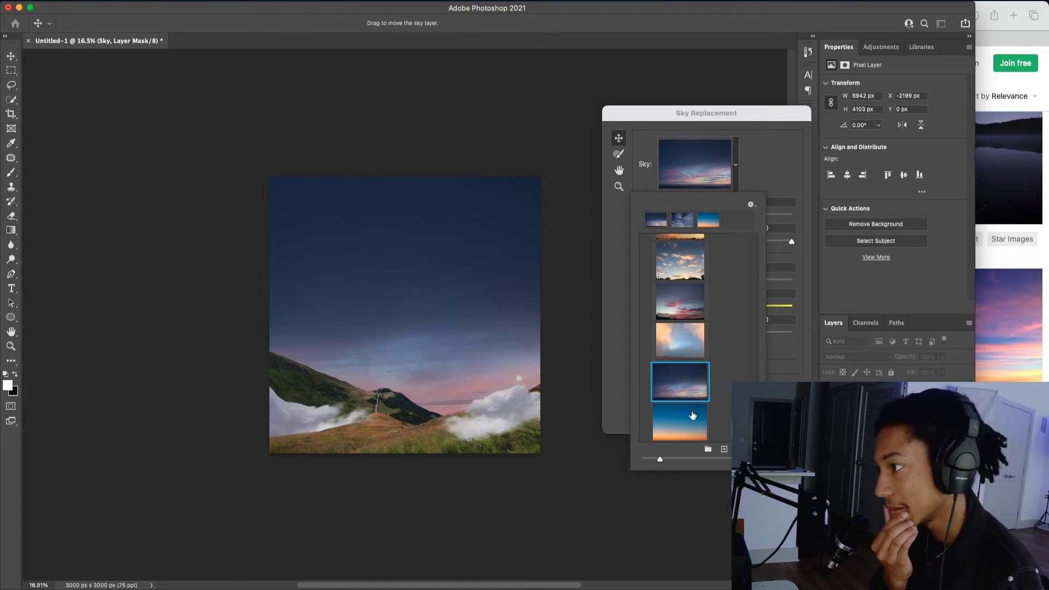
{"action": "left_click", "coordinate": [776, 170]}
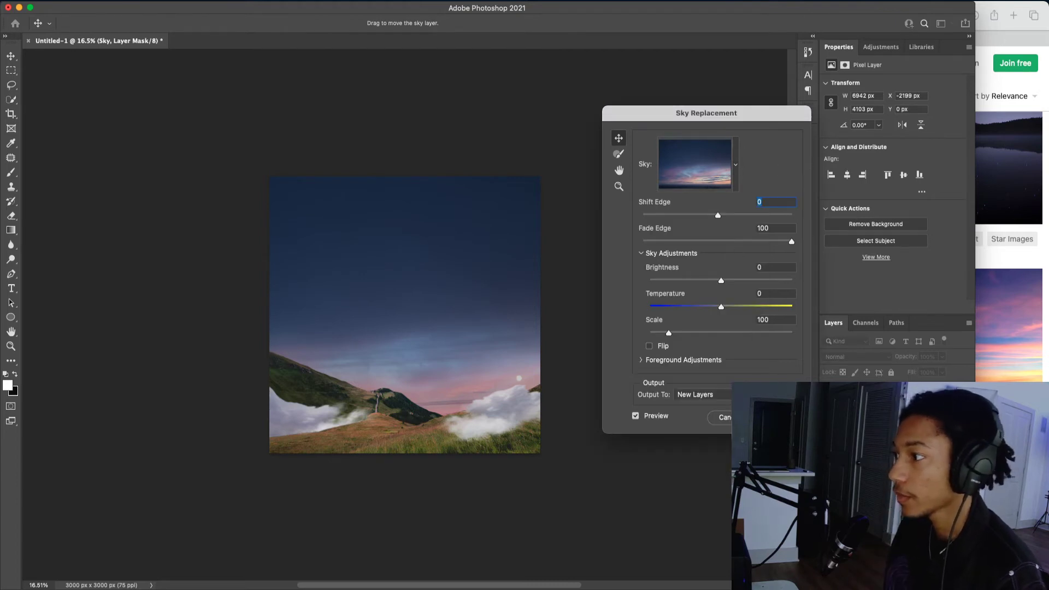
{"action": "key", "text": "Return"}
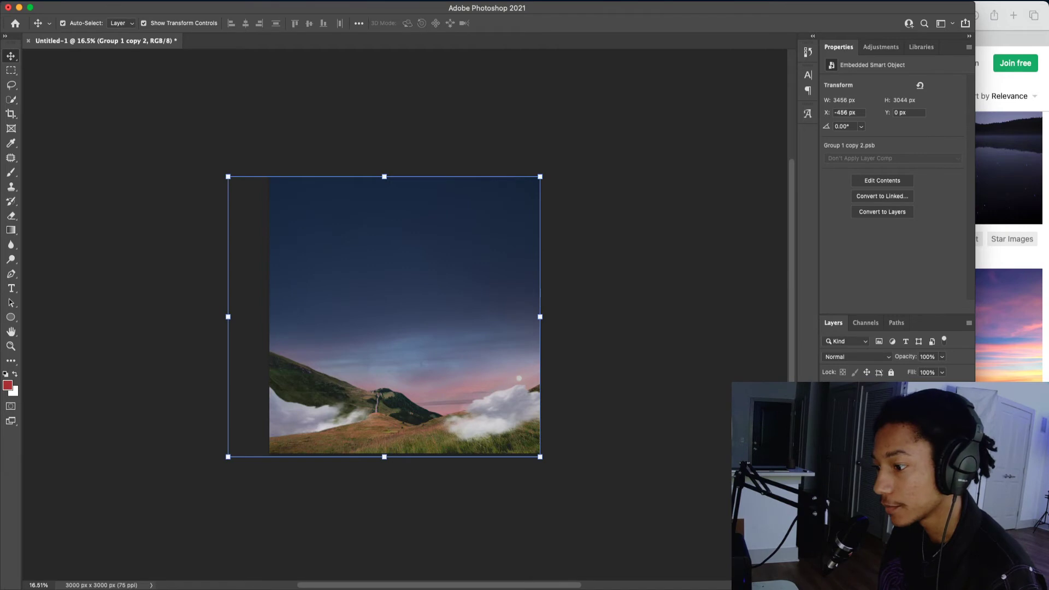
{"action": "left_click", "coordinate": [586, 379]}
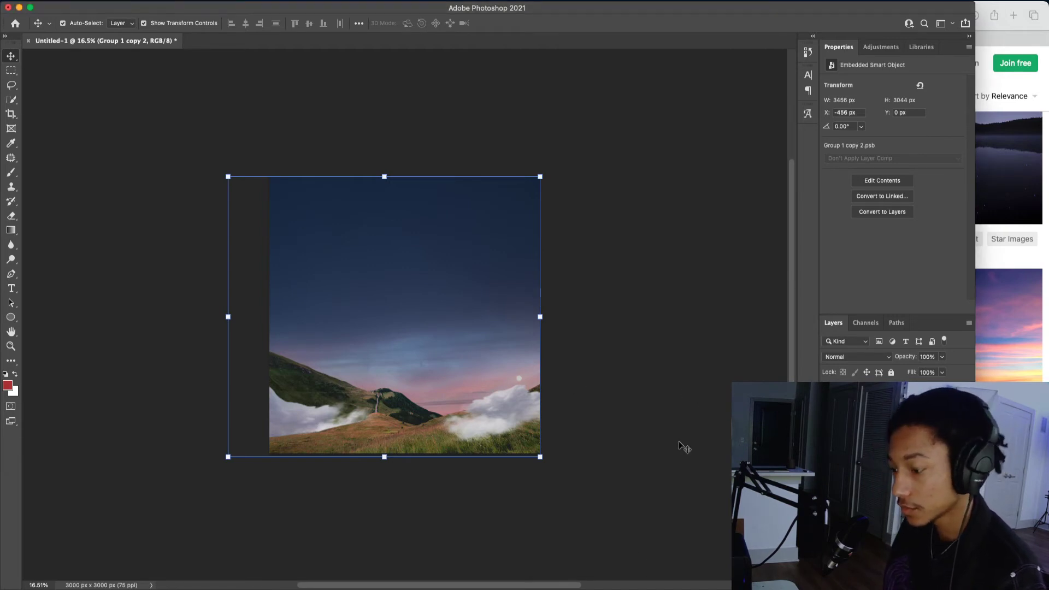
- Rasterize the Group 1 copy 2 smart object so it can be painted on with the Brush tool
{"action": "key", "text": "b"}
{"action": "left_click", "coordinate": [534, 357]}
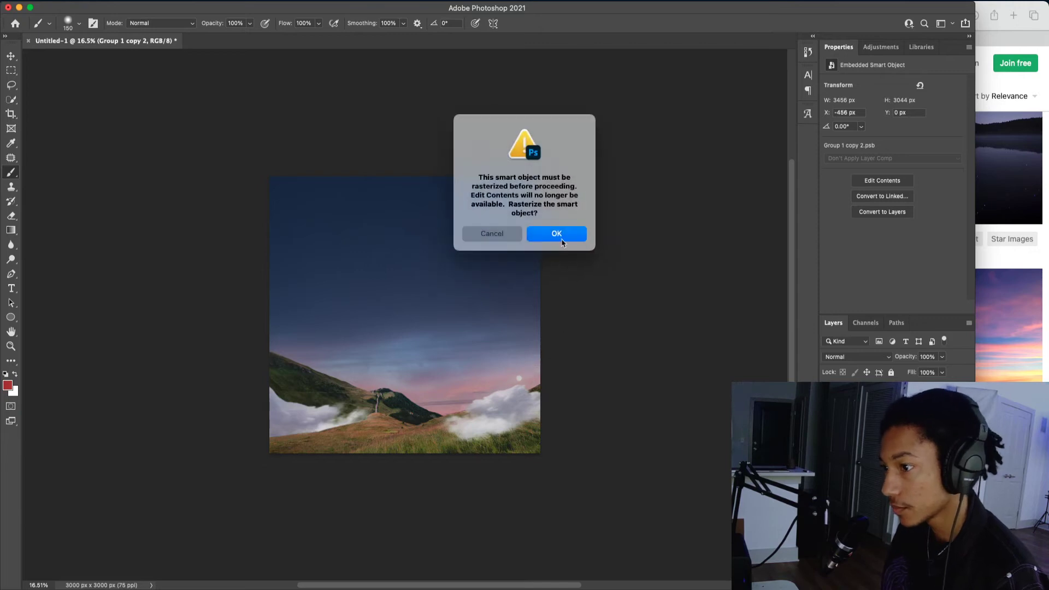
{"action": "left_click", "coordinate": [563, 239]}
{"action": "scroll", "coordinate": [519, 371], "scroll_direction": "up", "scroll_amount": 5}
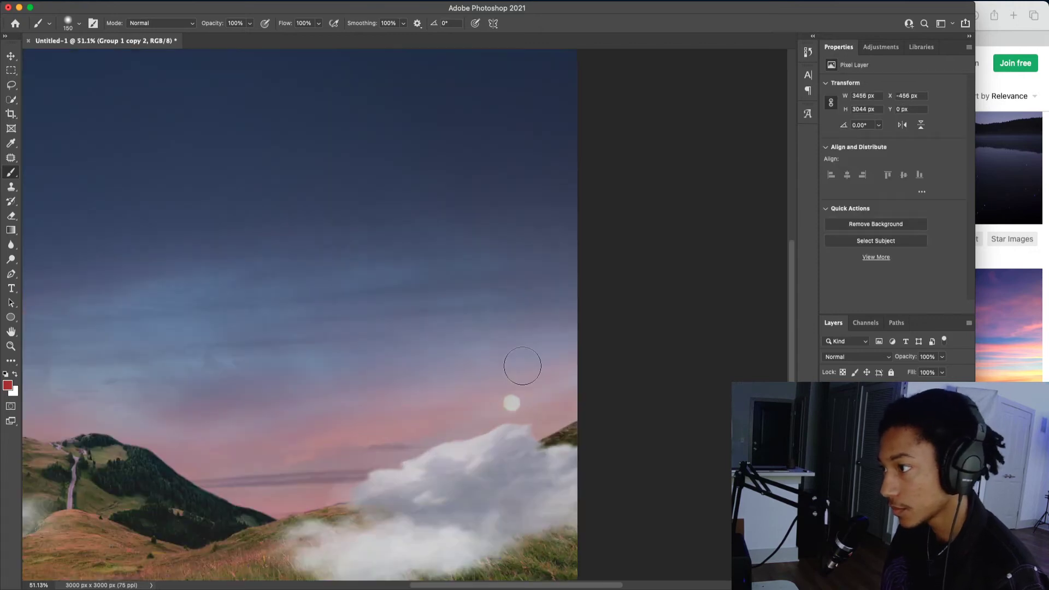
- Try covering the small moon above the cloud bank with a red brush dab
{"action": "left_click", "coordinate": [513, 401]}
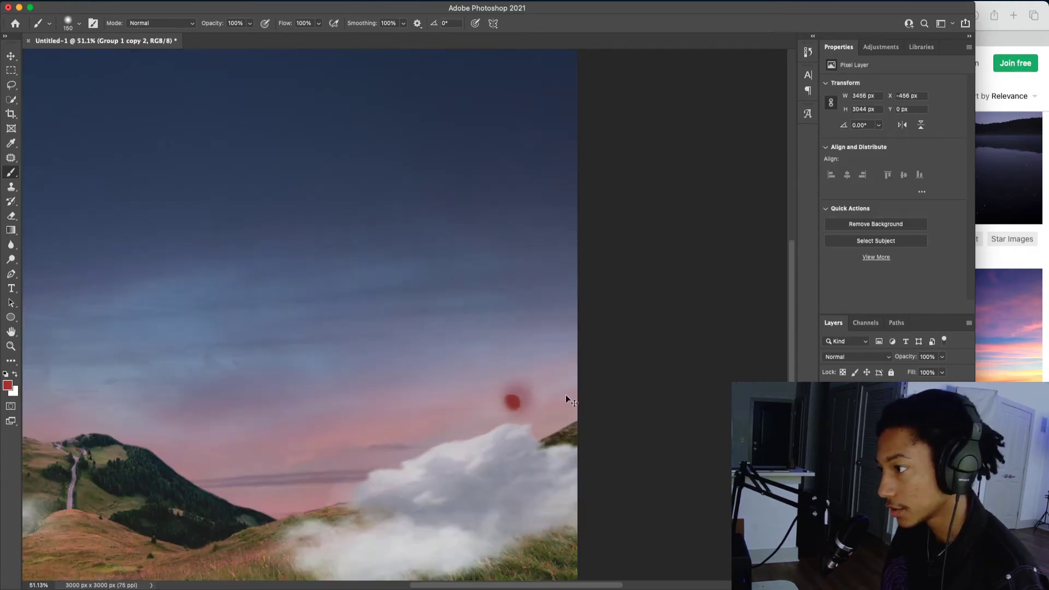
{"action": "scroll", "coordinate": [590, 404], "scroll_direction": "down", "scroll_amount": 5}
{"action": "left_click_drag", "start_coordinate": [435, 352], "coordinate": [457, 374]}
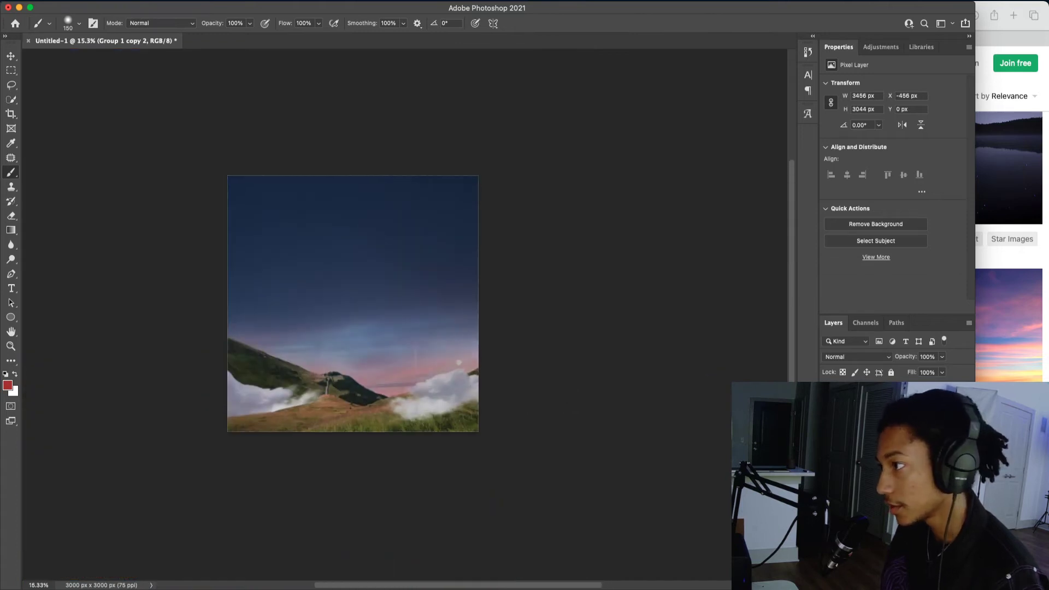
- Reset the eclipse layer's Blend If black value for the Underlying Layer to 0 in its Layer Style and apply it
{"action": "left_click", "coordinate": [885, 464]}
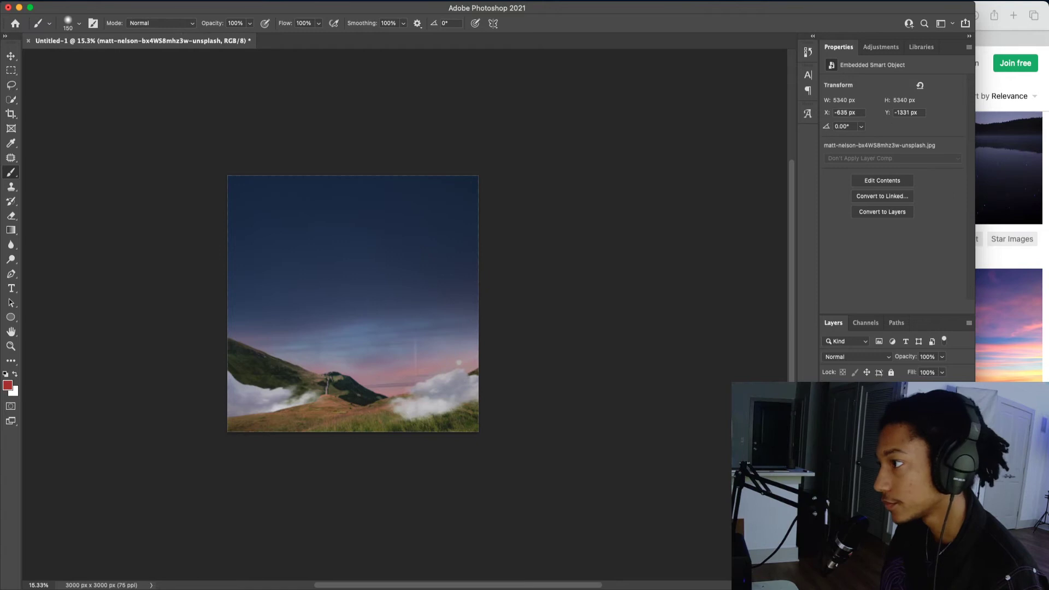
{"action": "double_click", "coordinate": [928, 464]}
{"action": "left_click_drag", "start_coordinate": [321, 249], "coordinate": [187, 248]}
{"action": "left_click_drag", "start_coordinate": [279, 27], "coordinate": [823, 27]}
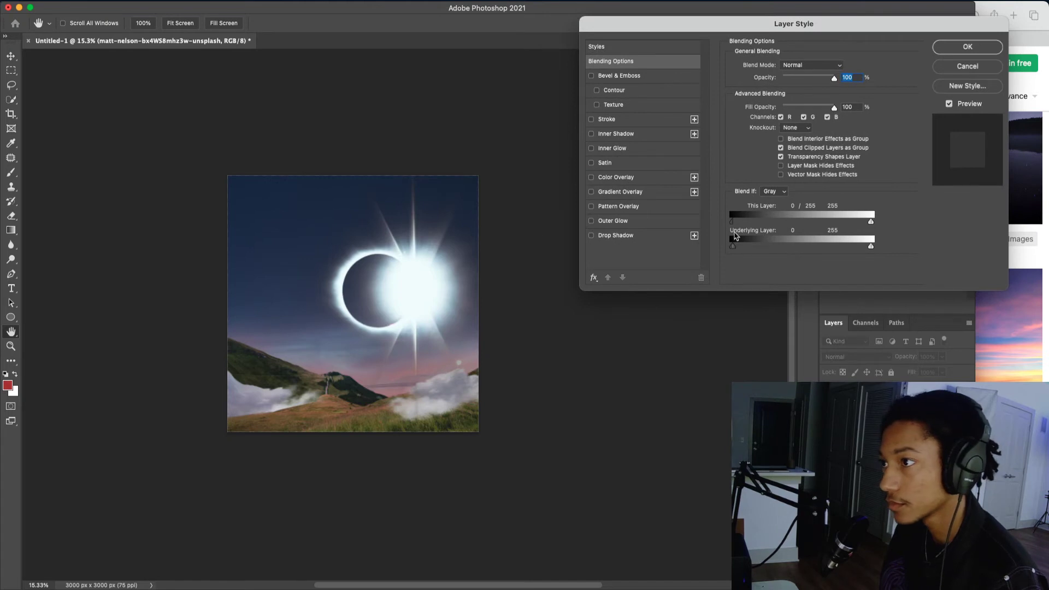
{"action": "left_click_drag", "start_coordinate": [732, 221], "coordinate": [702, 228]}
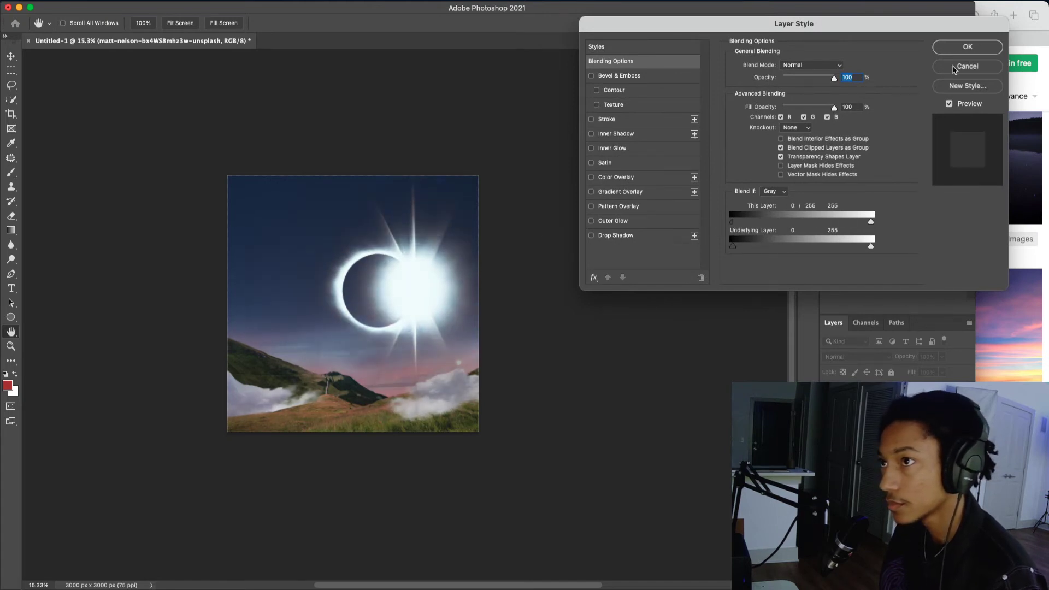
{"action": "left_click", "coordinate": [967, 46]}
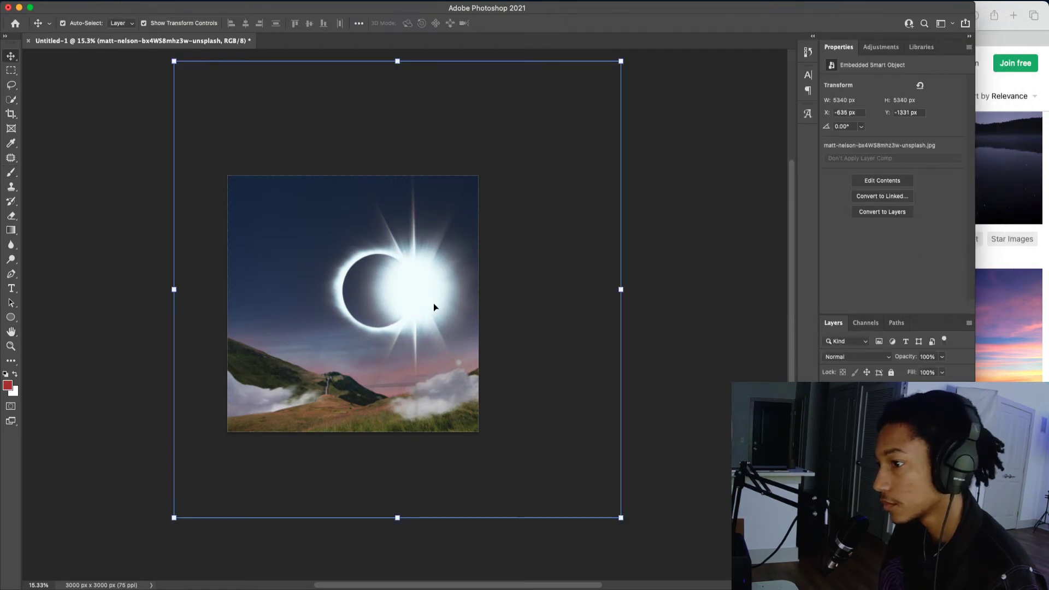
- Set the eclipse layer's blend mode to Screen and transform it to 117.46% scale, rotated 90 degrees, over the upper sky
{"action": "left_click", "coordinate": [837, 358]}
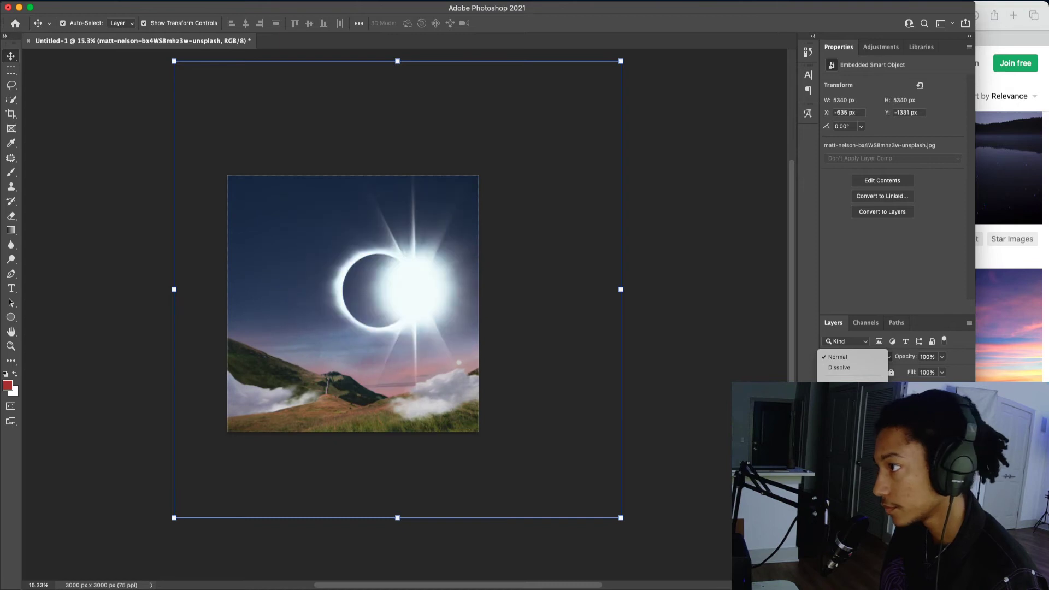
{"action": "left_click", "coordinate": [840, 454]}
{"action": "left_click_drag", "start_coordinate": [621, 290], "coordinate": [539, 285]}
{"action": "left_click_drag", "start_coordinate": [454, 284], "coordinate": [465, 251]}
{"action": "left_click_drag", "start_coordinate": [541, 253], "coordinate": [564, 252]}
{"action": "left_click_drag", "start_coordinate": [597, 145], "coordinate": [477, 412]}
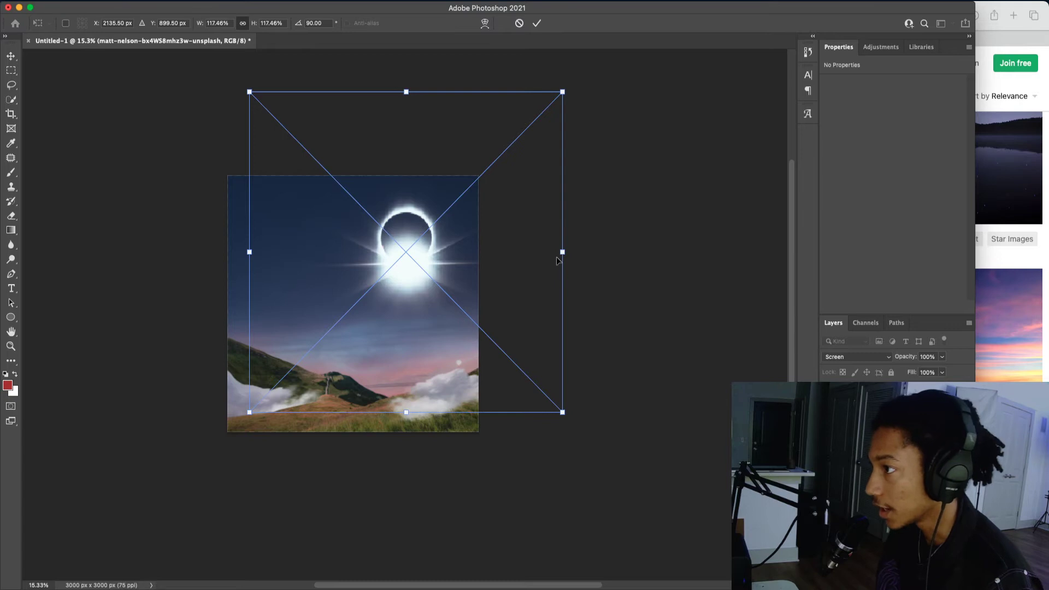
- Enlarge the eclipse to 144.95%, rotate it to -165.37 degrees, apply the transform, and nudge it into place in the upper sky
{"action": "left_click_drag", "start_coordinate": [563, 252], "coordinate": [601, 246]}
{"action": "mouse_move", "coordinate": [563, 217]}
{"action": "left_mouse_down"}
{"action": "mouse_move", "coordinate": [541, 221]}
{"action": "mouse_move", "coordinate": [550, 213]}
{"action": "left_mouse_up"}
{"action": "left_click_drag", "start_coordinate": [637, 121], "coordinate": [440, 383]}
{"action": "left_click_drag", "start_coordinate": [524, 212], "coordinate": [514, 214]}
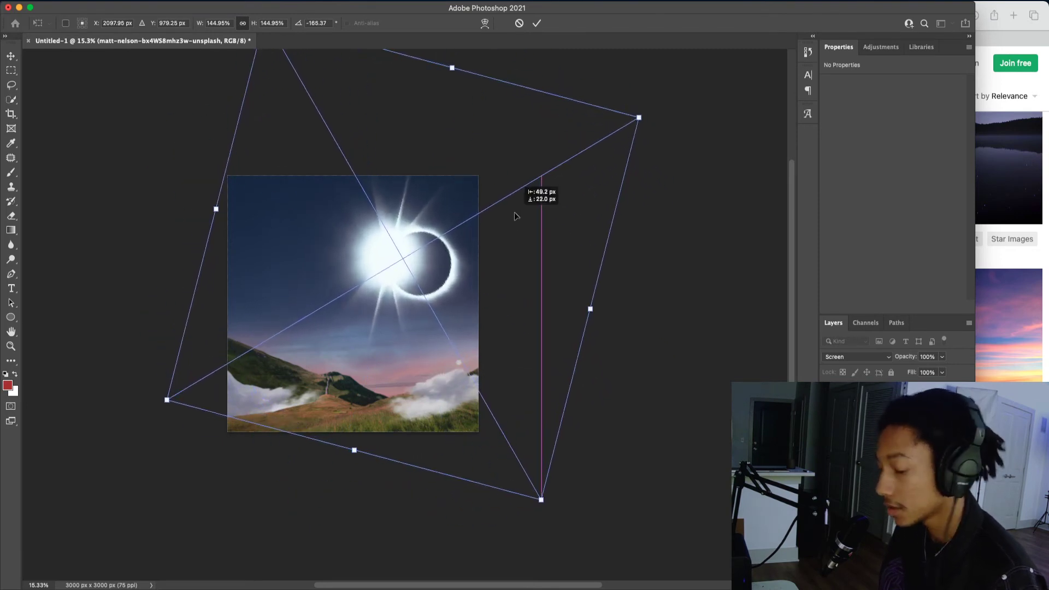
{"action": "key", "text": "Return"}
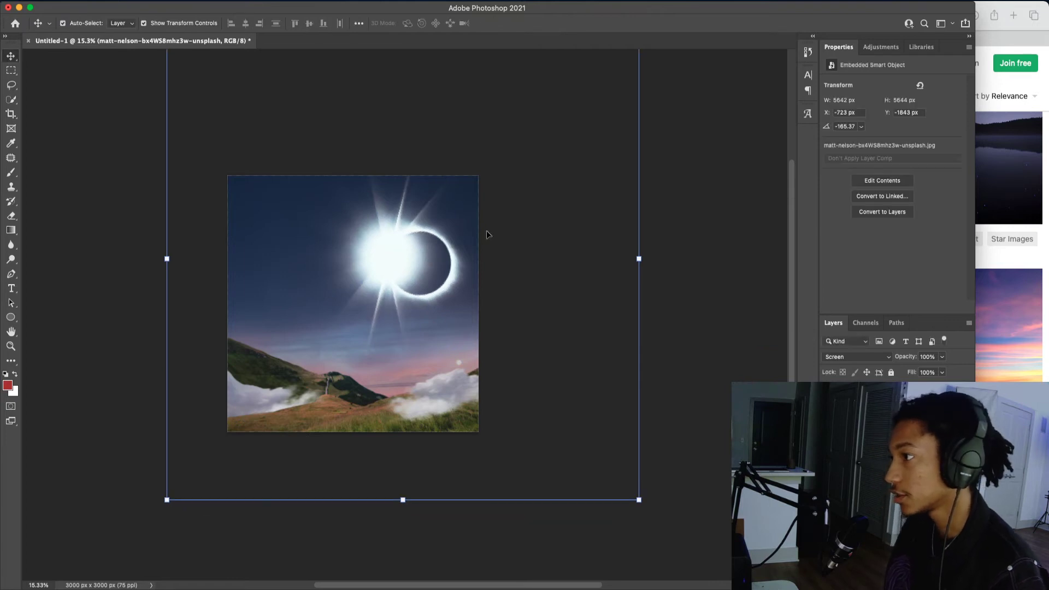
{"action": "left_click_drag", "start_coordinate": [405, 261], "coordinate": [409, 262]}
- Compare the eclipse's size, angle and position with the reference artwork by repeatedly showing and hiding the reference layer
{"action": "left_click", "coordinate": [828, 395]}
{"action": "left_click", "coordinate": [828, 396]}
{"action": "left_click", "coordinate": [829, 395]}
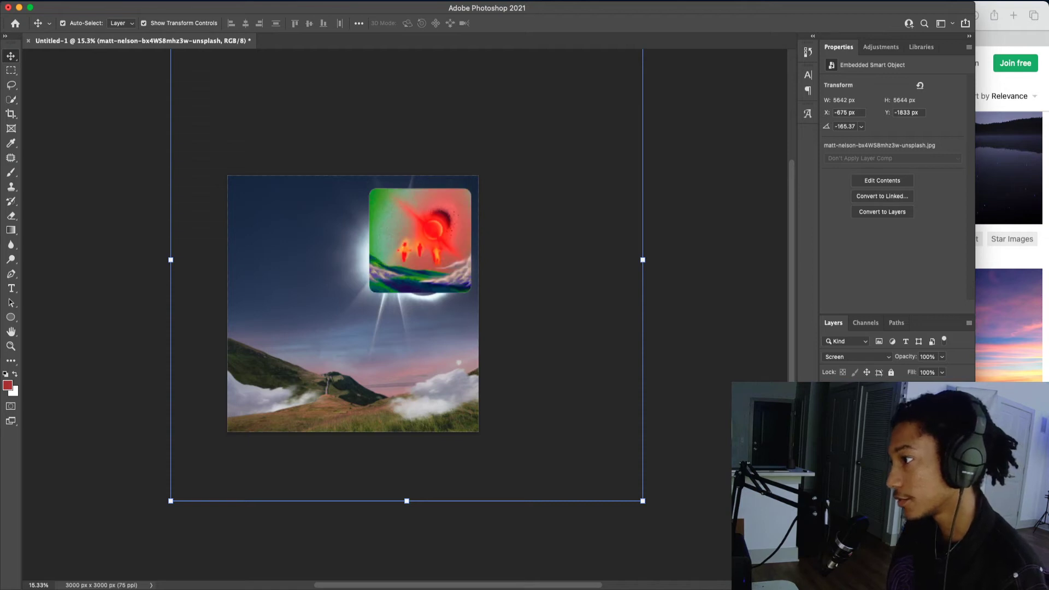
{"action": "left_click", "coordinate": [829, 396]}
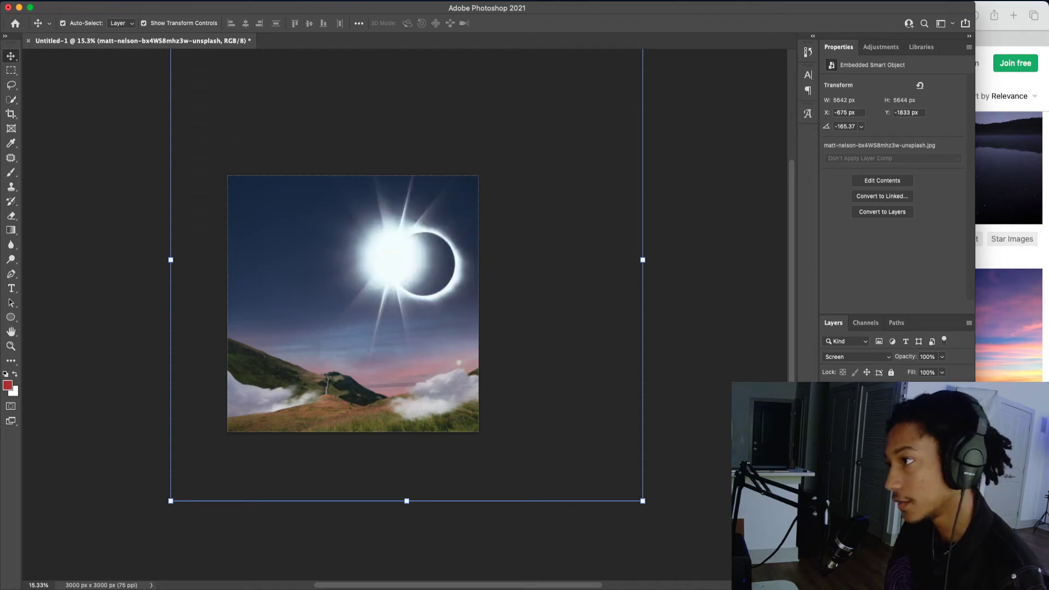
{"action": "left_click", "coordinate": [828, 396]}
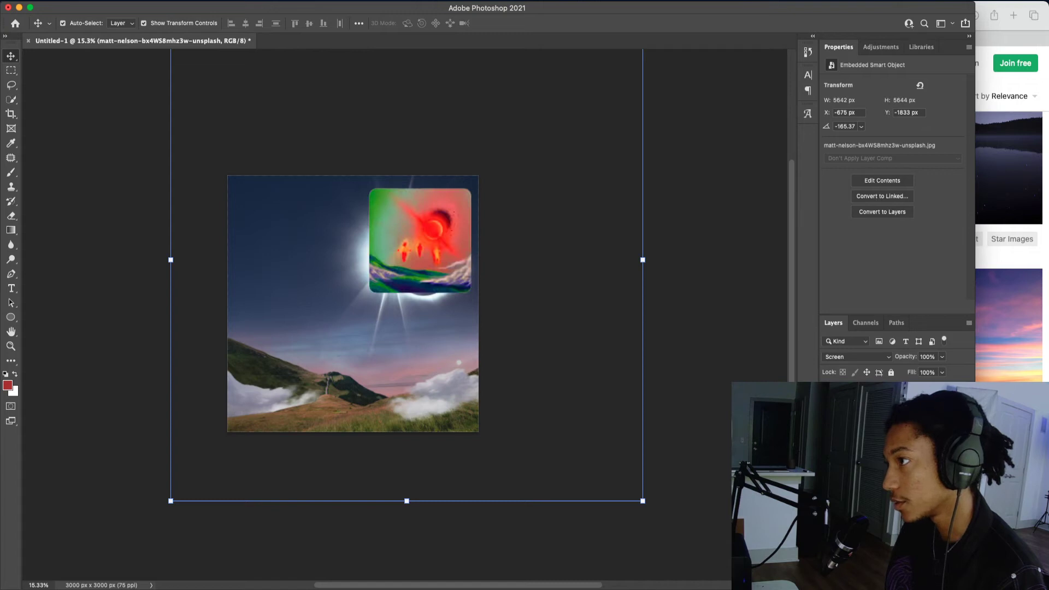
{"action": "left_click", "coordinate": [828, 395]}
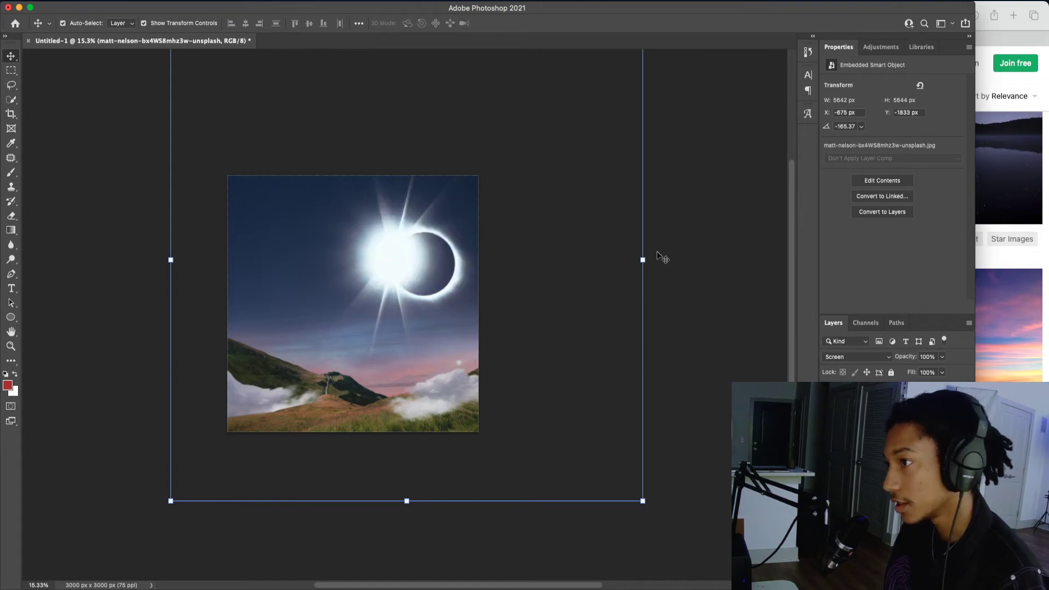
- Rotate the eclipse to 150.89 degrees, shift it slightly upward, apply the transform, and check it against the reference artwork
{"action": "left_click_drag", "start_coordinate": [650, 262], "coordinate": [674, 64]}
{"action": "left_click_drag", "start_coordinate": [542, 264], "coordinate": [539, 247]}
{"action": "key", "text": "Return"}
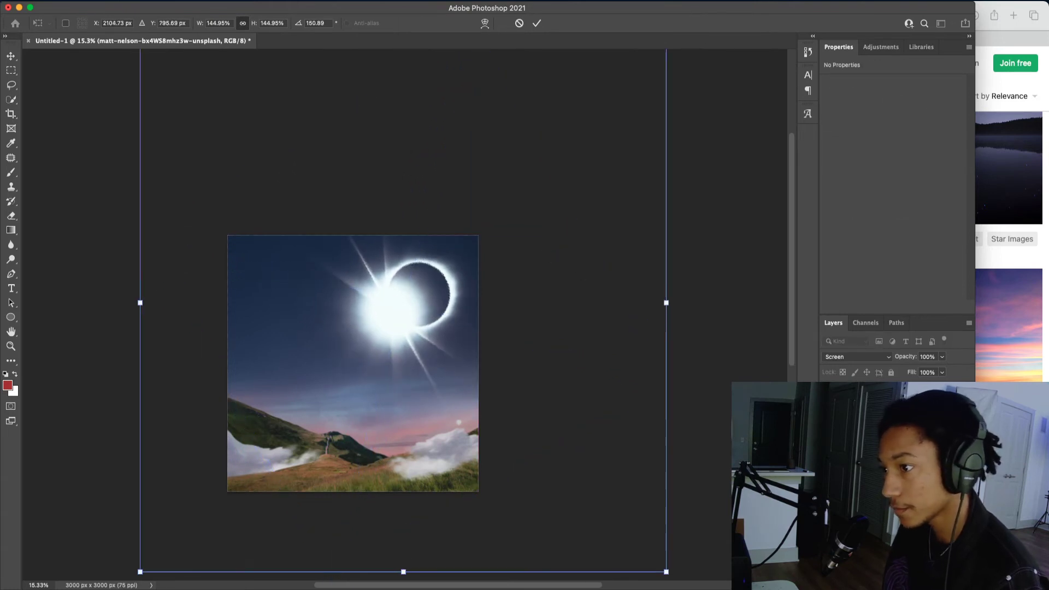
{"action": "left_click", "coordinate": [829, 396]}
{"action": "left_click", "coordinate": [829, 395]}
{"action": "left_click", "coordinate": [687, 313]}
{"action": "left_click", "coordinate": [428, 309]}
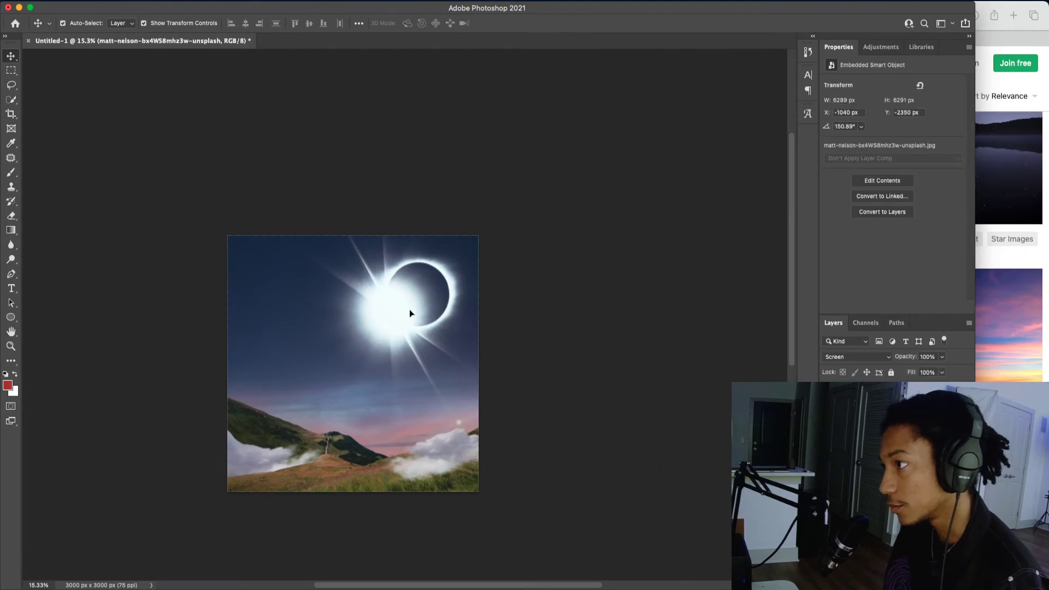
- Rotate the eclipse to 144.91 degrees and move it slightly down in the sky
{"action": "left_click_drag", "start_coordinate": [678, 305], "coordinate": [686, 275]}
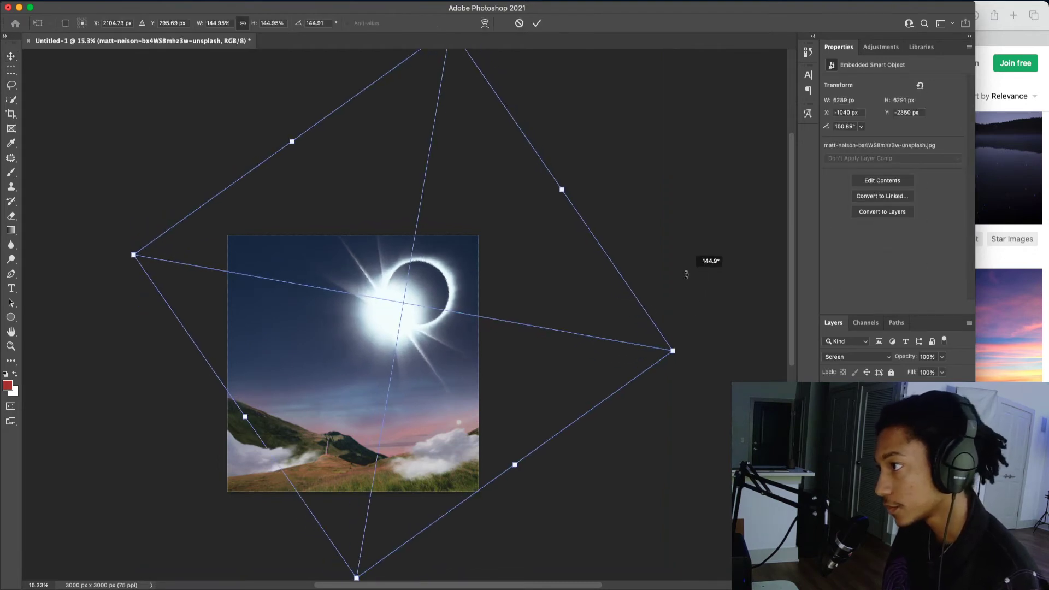
{"action": "left_click_drag", "start_coordinate": [507, 303], "coordinate": [509, 310]}
{"action": "key", "text": "Escape"}
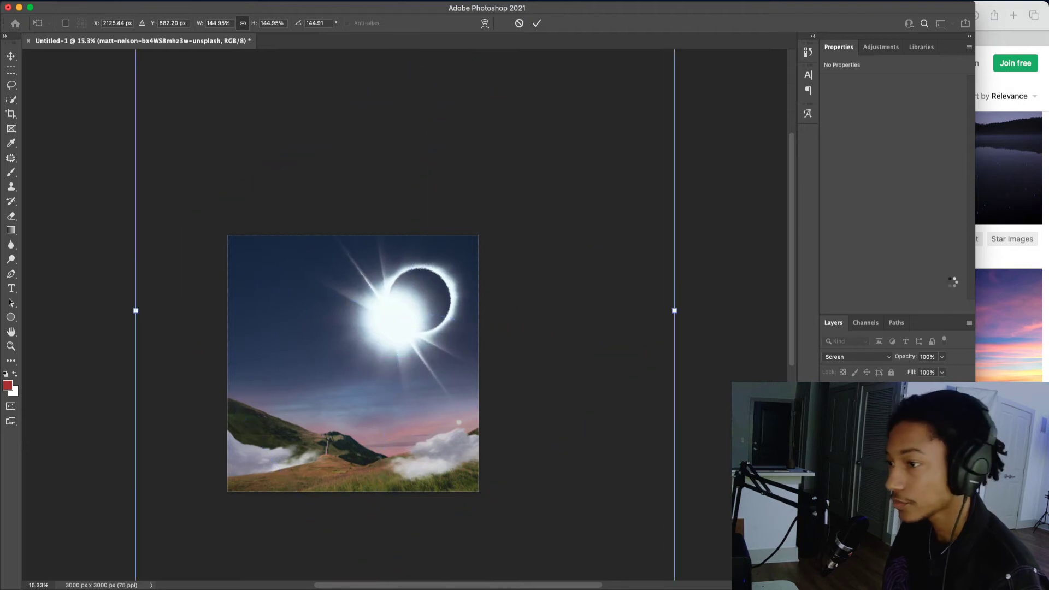
- Switch to Safari to view the Google image results for clouds and return to Photoshop
{"action": "left_click", "coordinate": [1004, 267]}
{"action": "left_click", "coordinate": [909, 37]}
{"action": "mouse_move", "coordinate": [910, 16]}
{"action": "left_mouse_down"}
{"action": "mouse_move", "coordinate": [874, 16]}
{"action": "mouse_move", "coordinate": [890, 16]}
{"action": "left_mouse_up"}
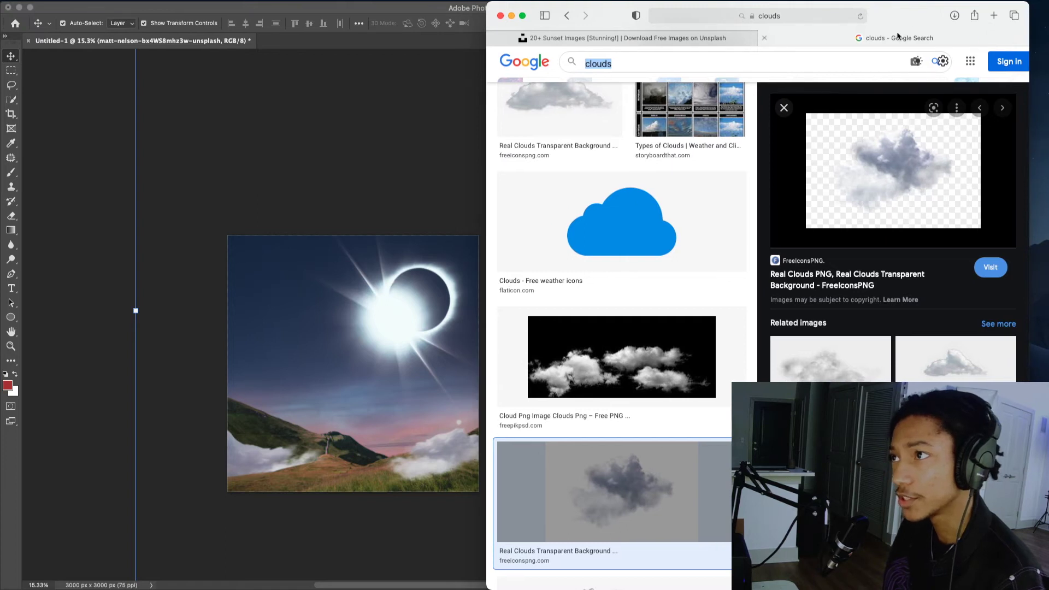
{"action": "left_click", "coordinate": [343, 474]}
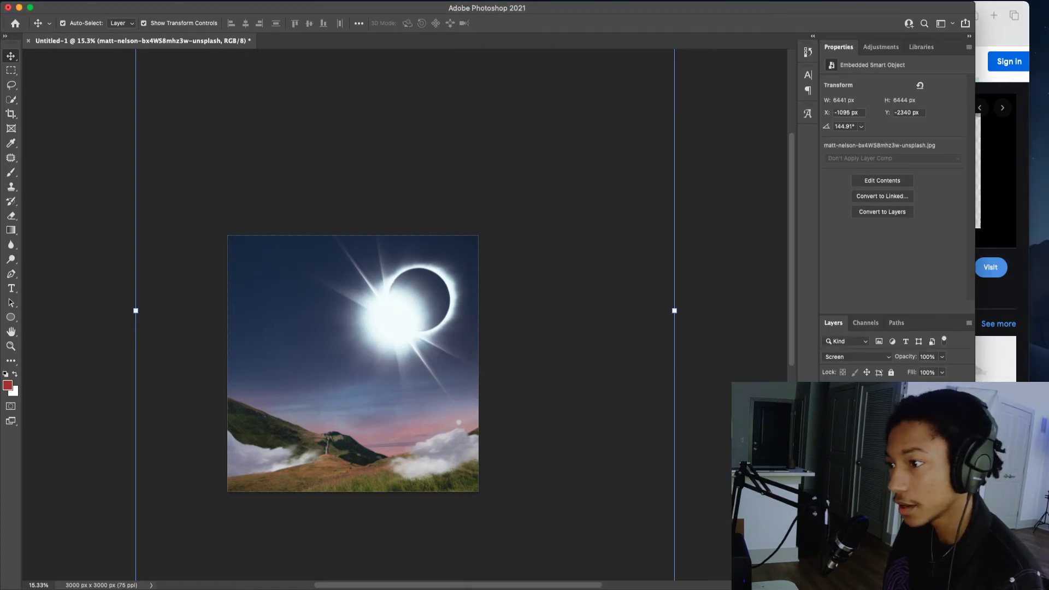
- Group the eclipse layer with the landscape composite layers and duplicate the group
{"action": "left_click", "coordinate": [896, 491], "text": "shift"}
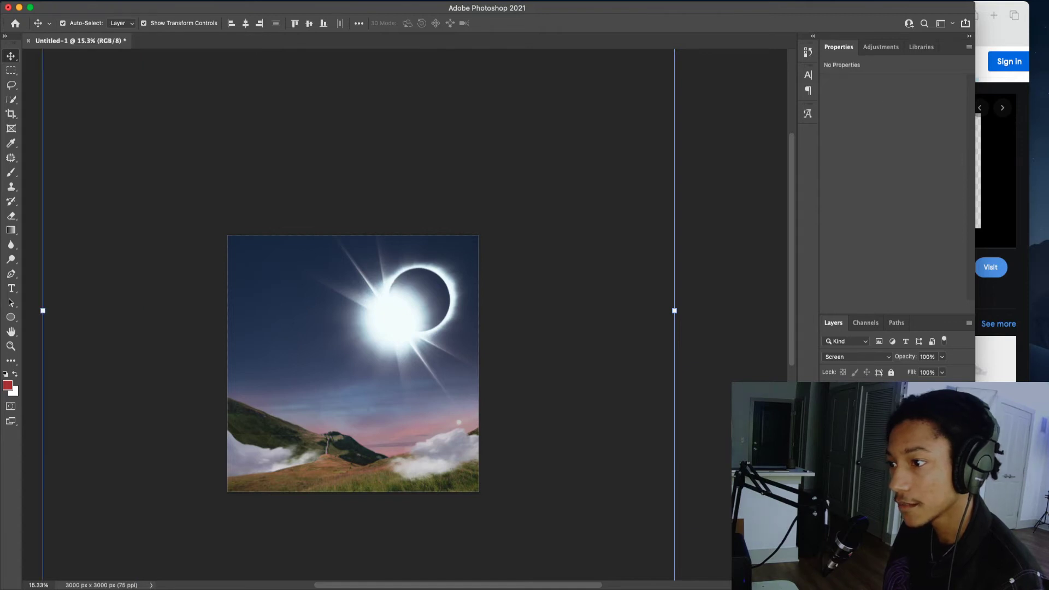
{"action": "left_click", "coordinate": [896, 491]}
{"action": "left_click", "coordinate": [896, 415], "text": "shift"}
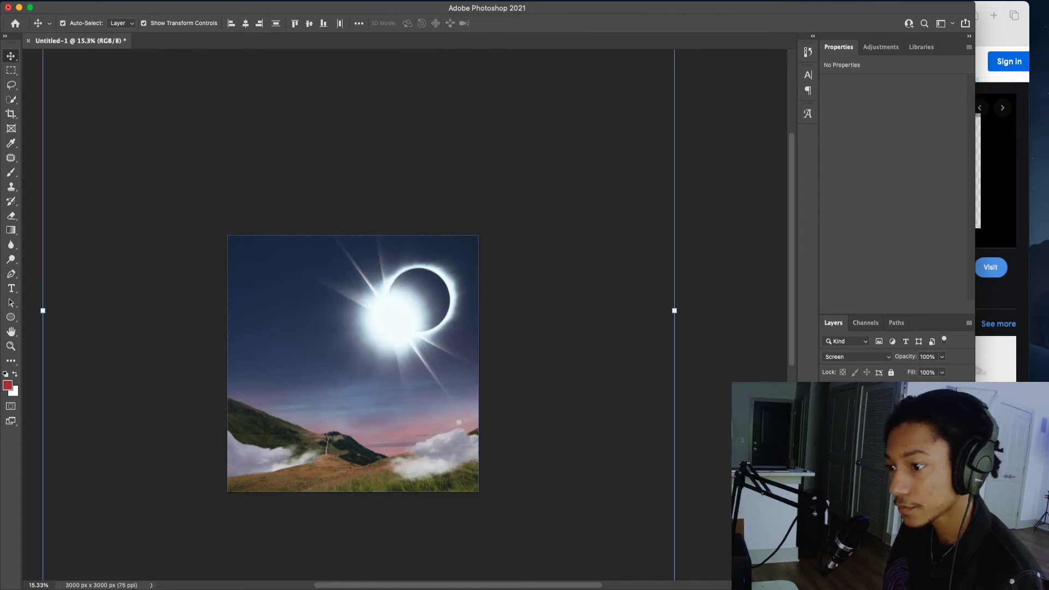
{"action": "key", "text": "super+g"}
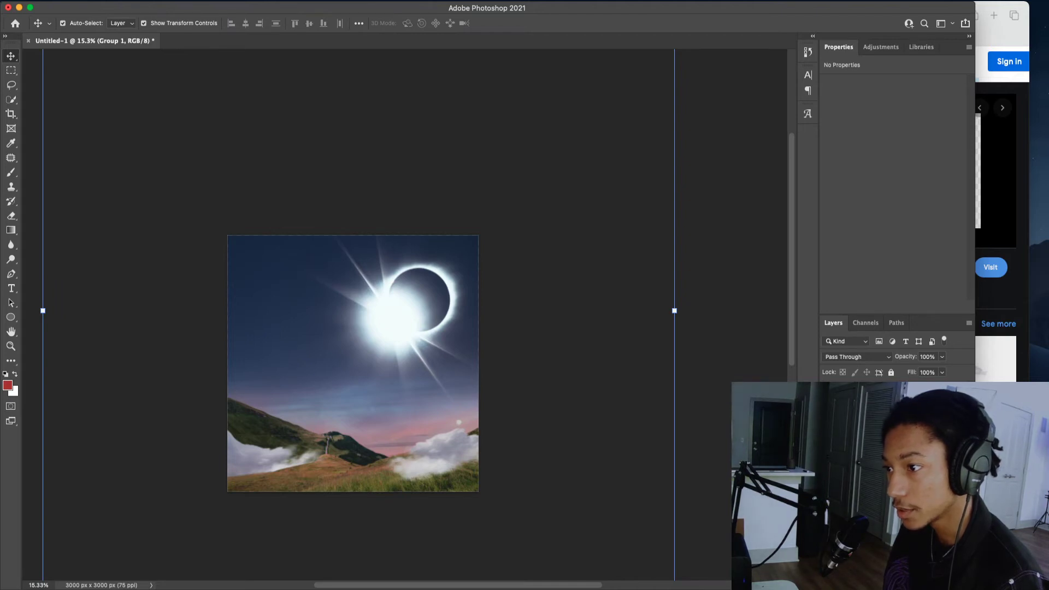
{"action": "key", "text": "super+j"}
{"action": "left_click", "coordinate": [896, 426]}
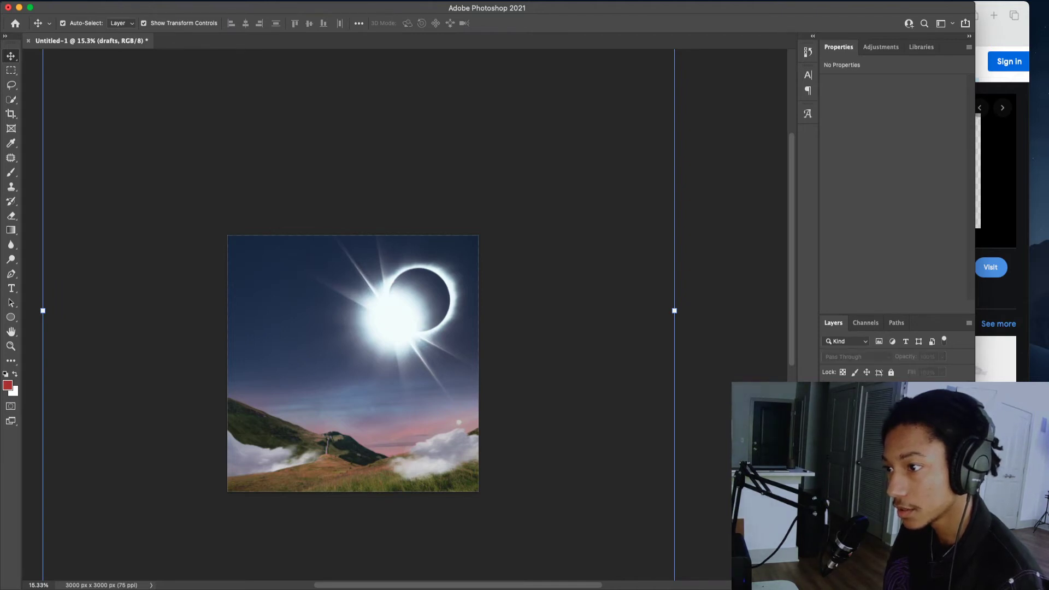
- Try converting the duplicated group to a smart object
{"action": "left_click", "coordinate": [868, 405]}
{"action": "right_click", "coordinate": [868, 404]}
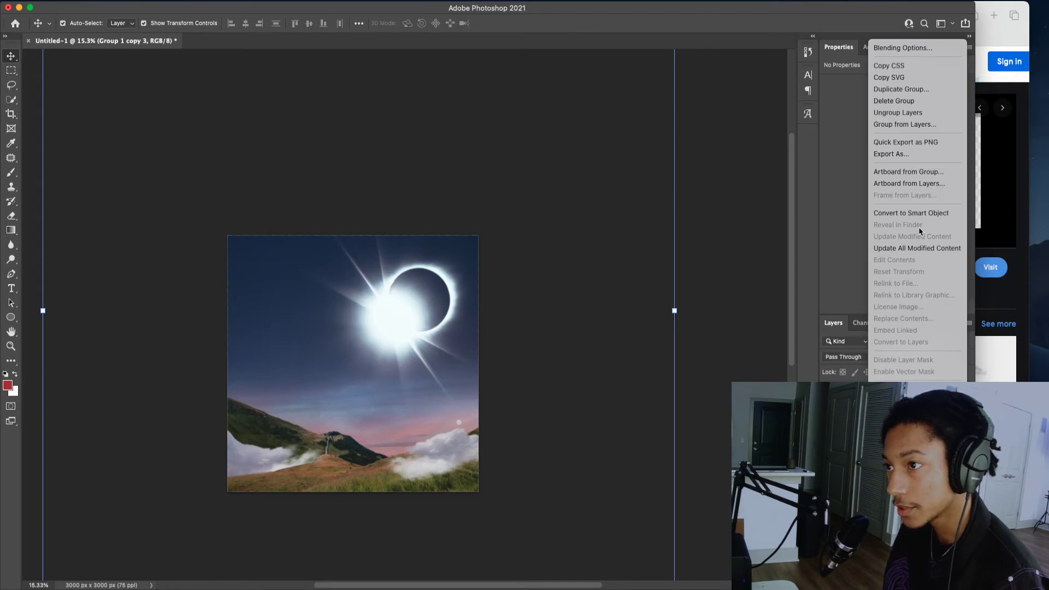
{"action": "left_click", "coordinate": [911, 213]}
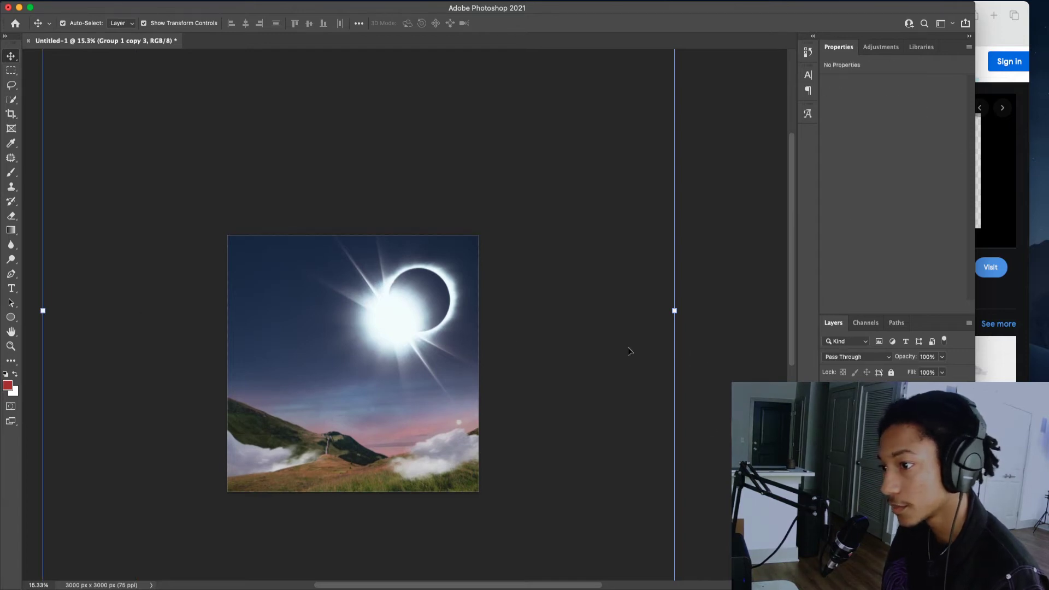
- Set the eclipse layer's opacity to 95% and convert the Group 1 copy 3 group to a smart object
{"action": "left_click_drag", "start_coordinate": [938, 370], "coordinate": [939, 372]}
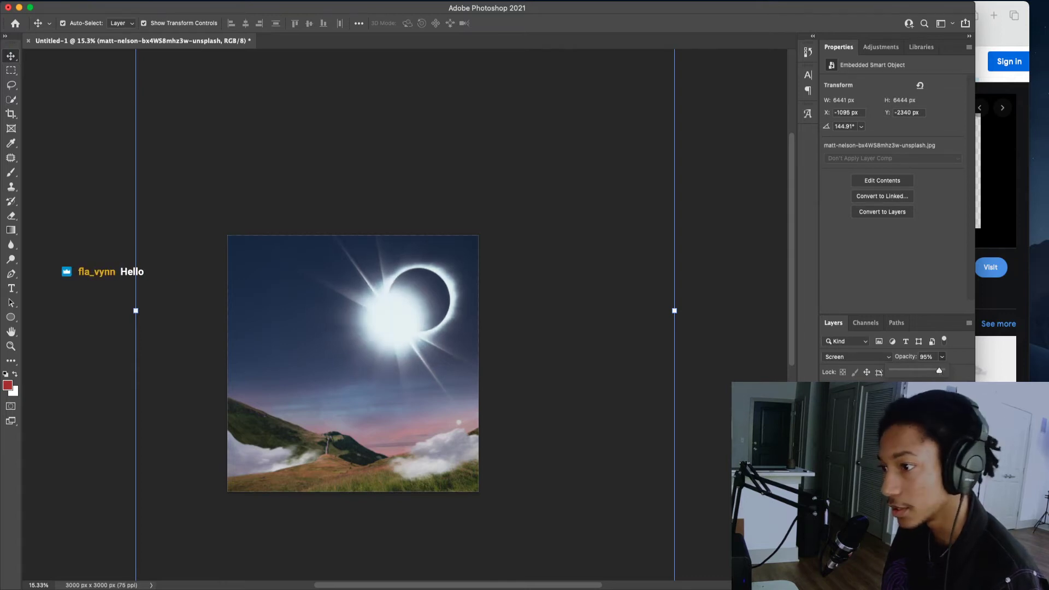
{"action": "left_click", "coordinate": [885, 420]}
{"action": "right_click", "coordinate": [885, 420]}
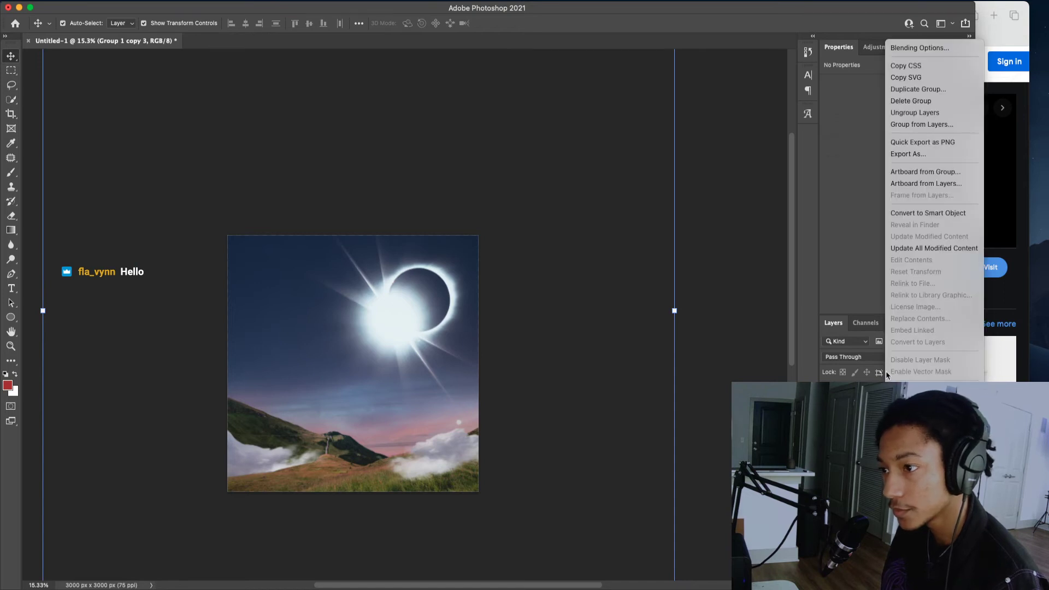
{"action": "left_click", "coordinate": [948, 219]}
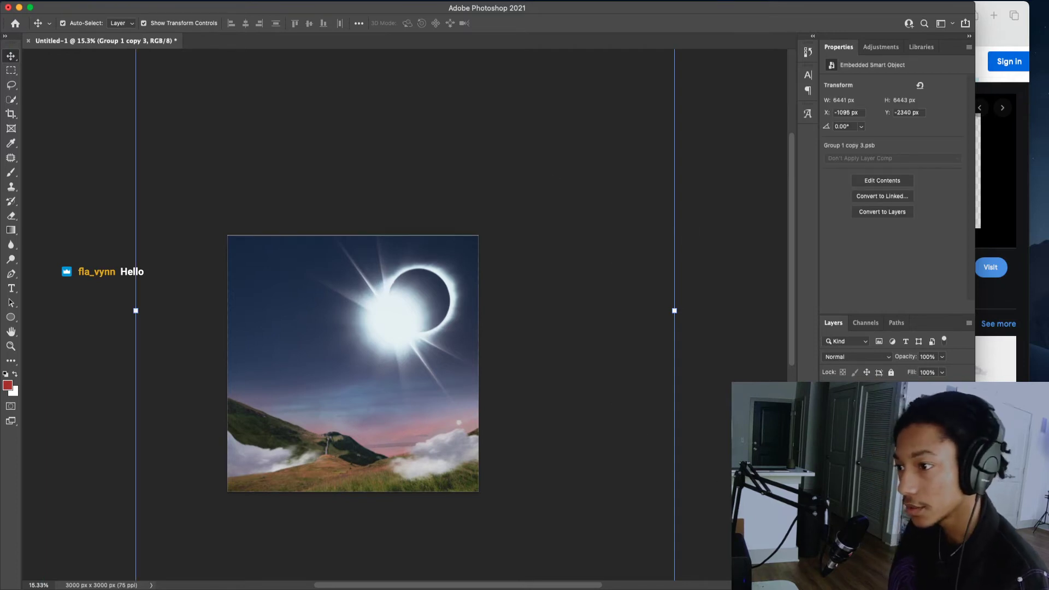
{"action": "key", "text": "b"}
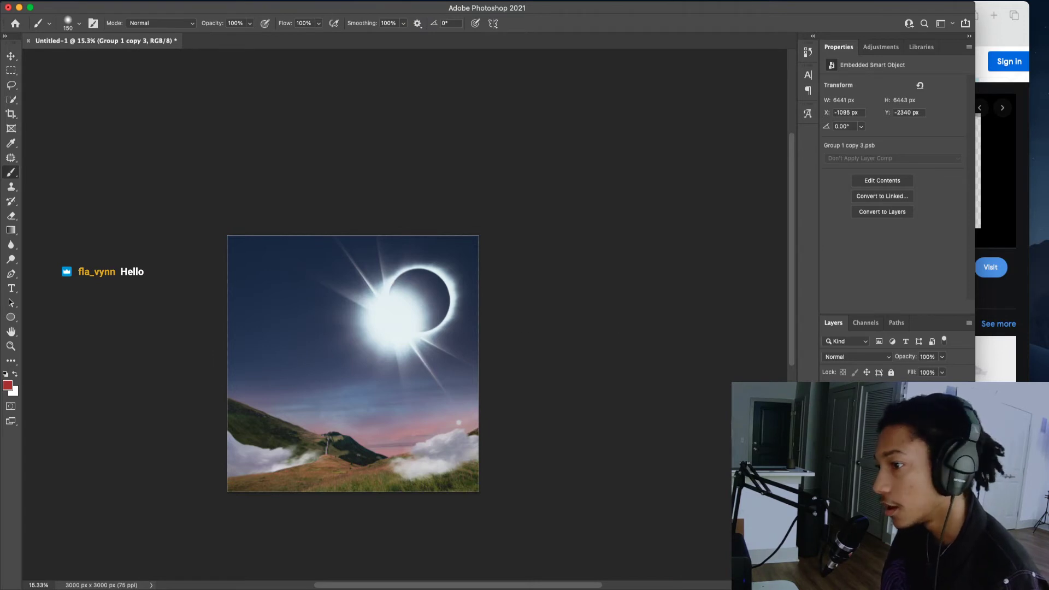
{"action": "key", "text": "v"}
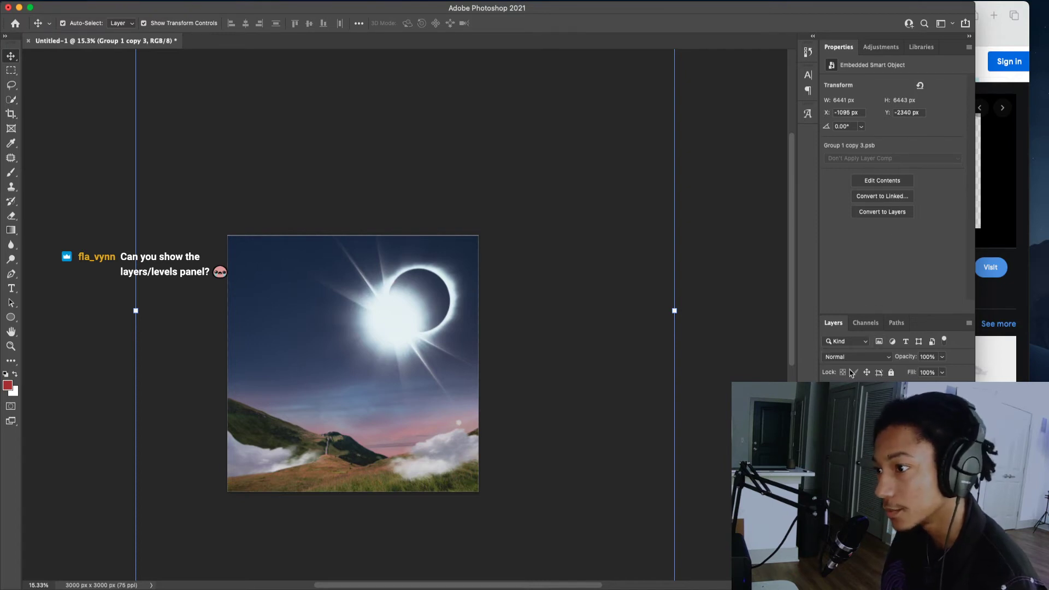
{"action": "left_click", "coordinate": [566, 340]}
{"action": "left_click", "coordinate": [384, 340]}
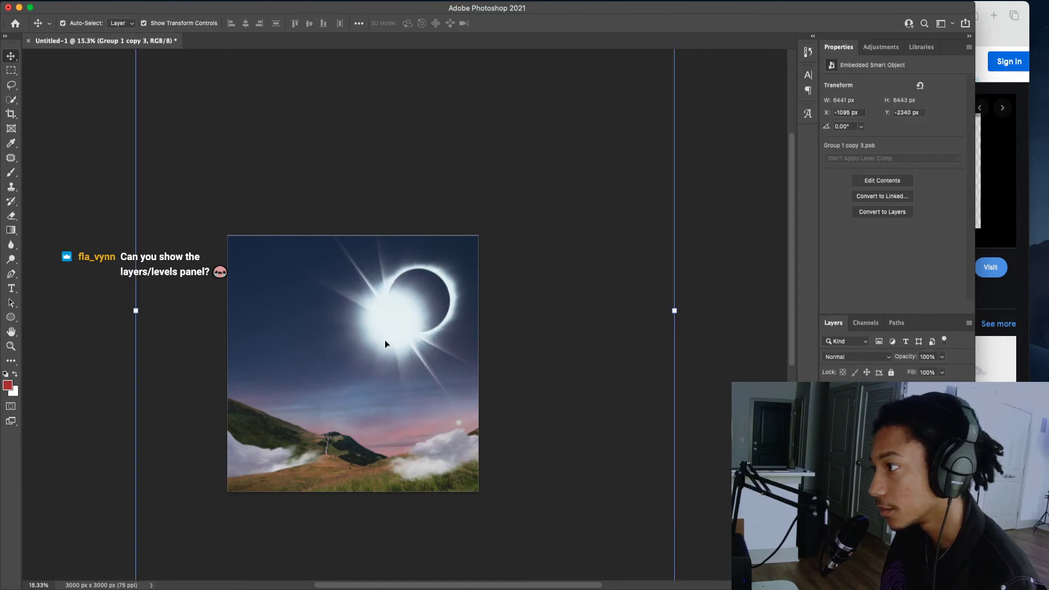
- Switch to Safari and search Unsplash for "people"
{"action": "left_click", "coordinate": [994, 301]}
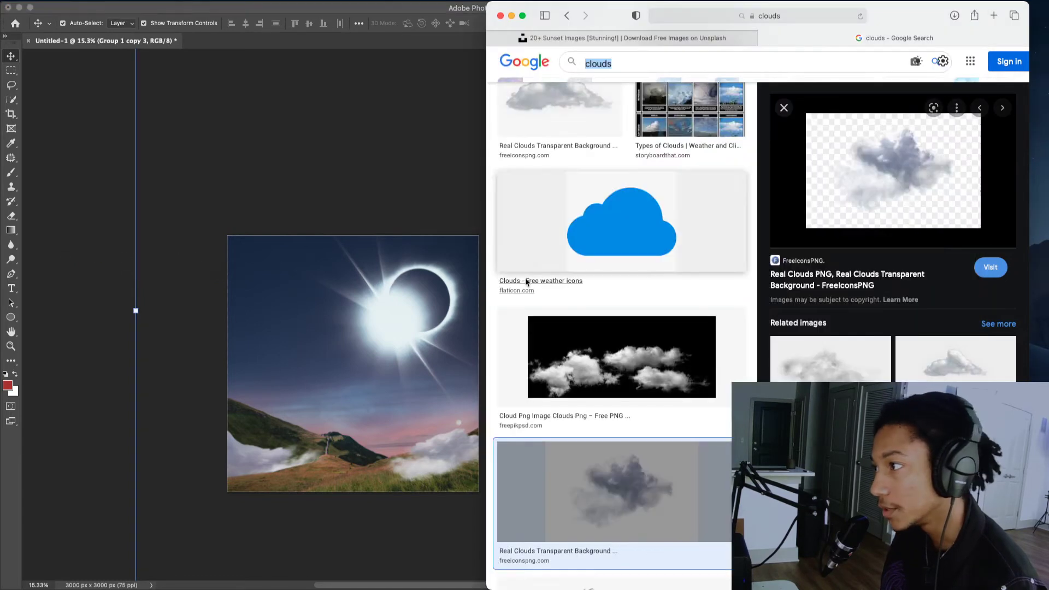
{"action": "left_click", "coordinate": [390, 225]}
{"action": "left_click", "coordinate": [1007, 135]}
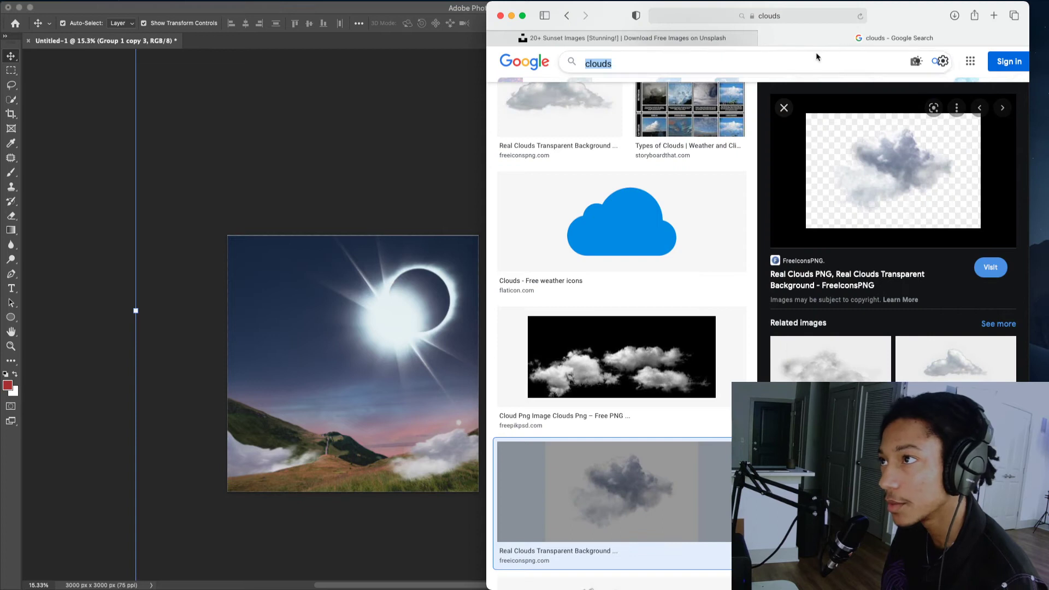
{"action": "left_click", "coordinate": [752, 37]}
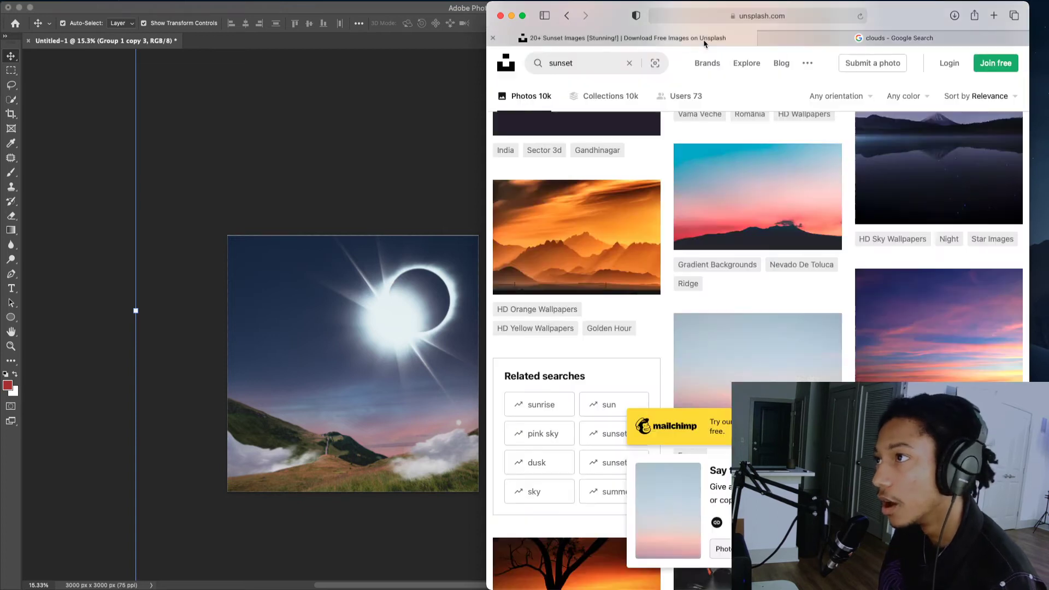
{"action": "scroll", "coordinate": [742, 109], "scroll_direction": "up", "scroll_amount": 5}
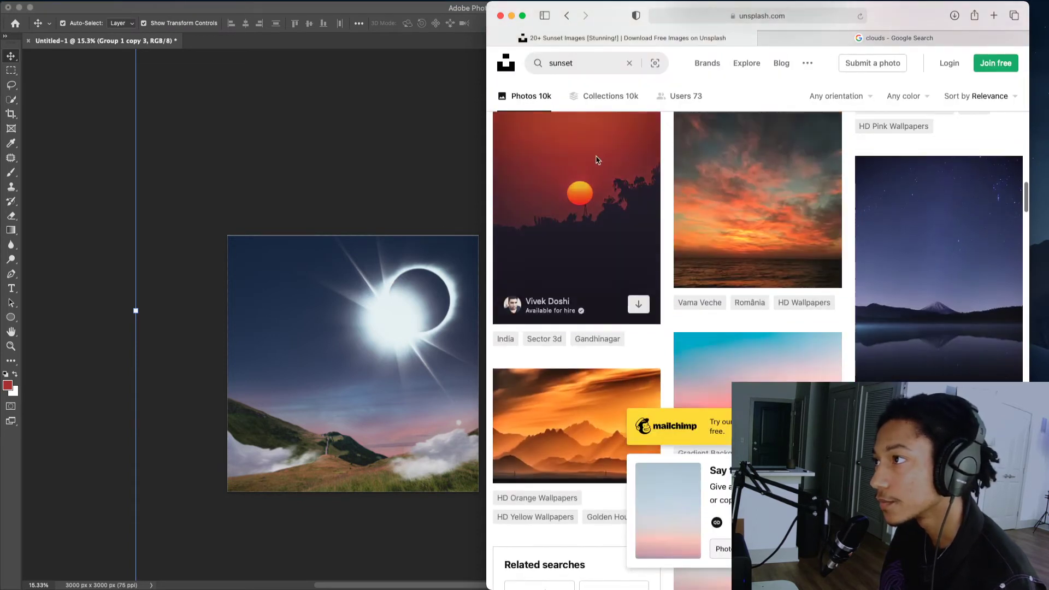
{"action": "left_click", "coordinate": [593, 67]}
{"action": "type", "text": "people"}
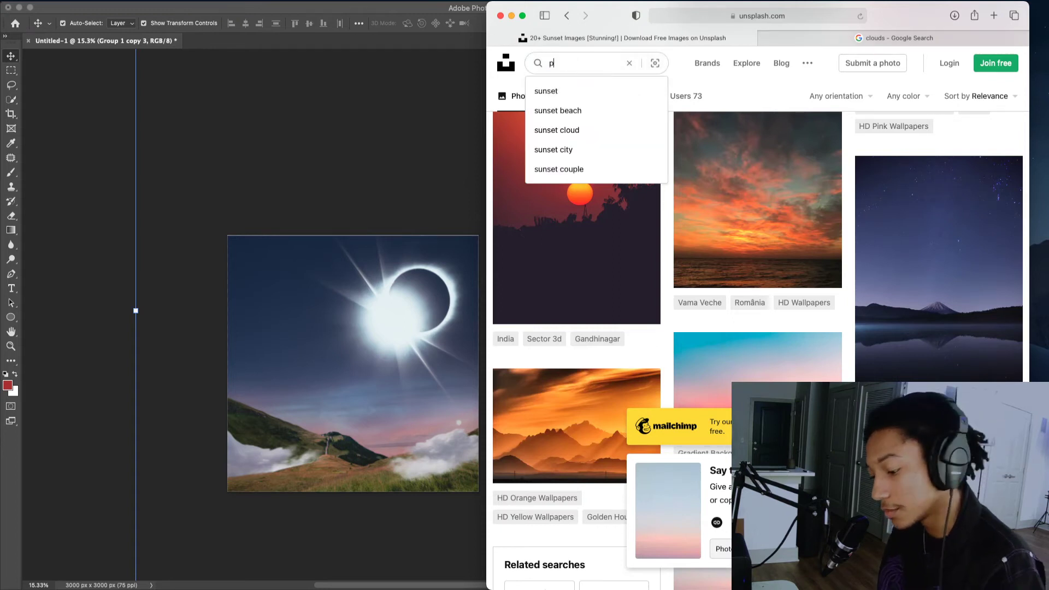
{"action": "key", "text": "Return"}
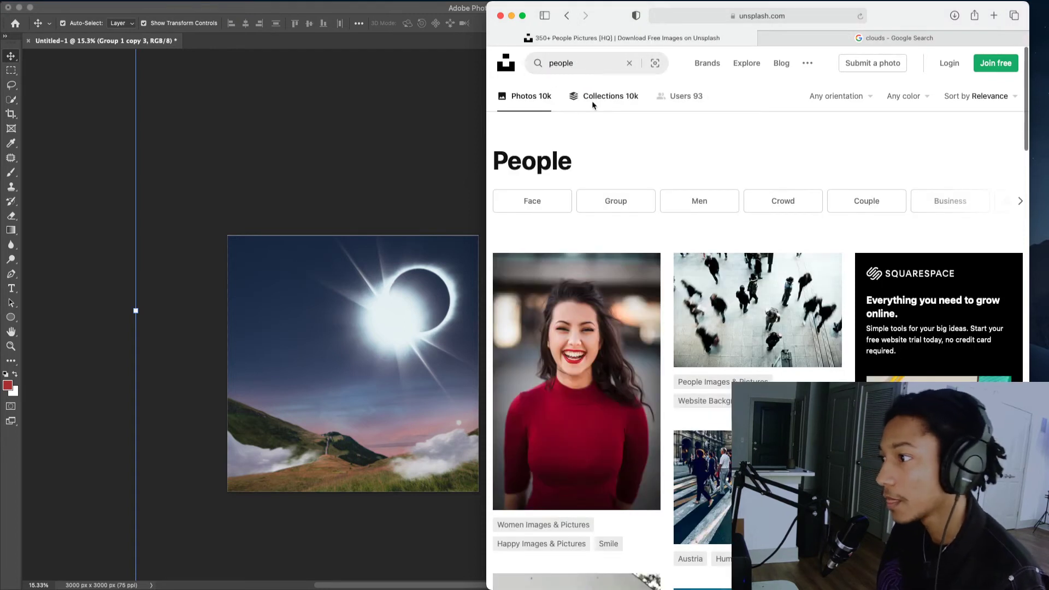
- Refine the Unsplash photo search to "people walking"
{"action": "left_click", "coordinate": [587, 64]}
{"action": "type", "text": "walking"}
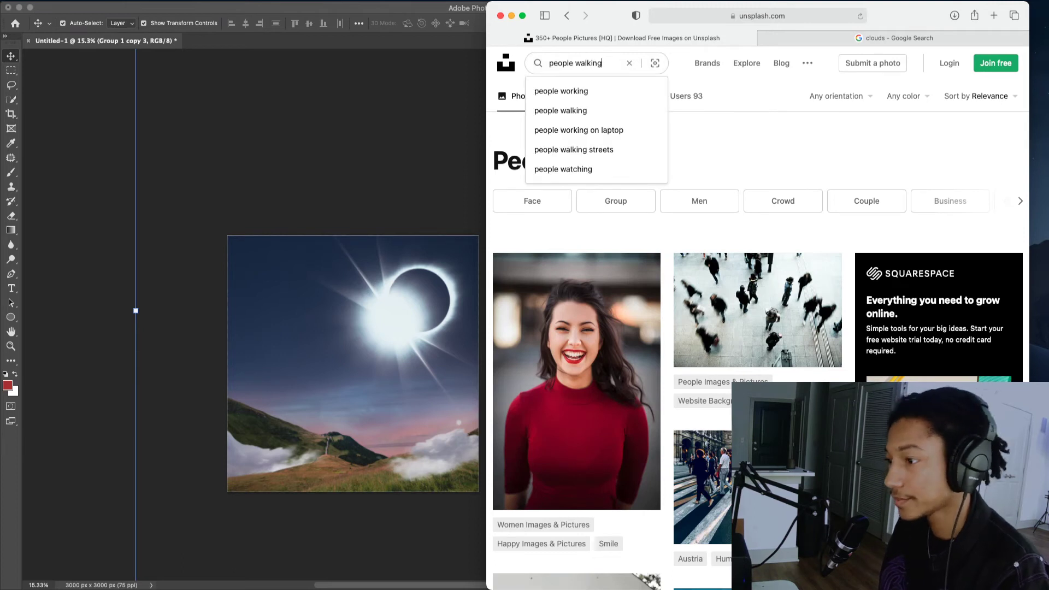
{"action": "key", "text": "Return"}
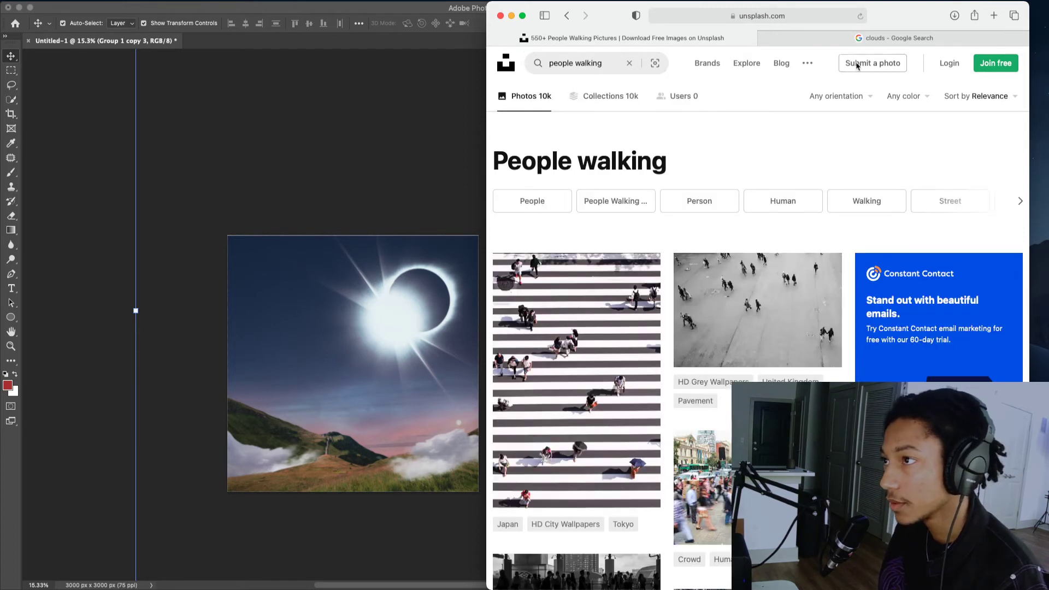
- Replace the Google Images search for clouds with "people walking"
{"action": "left_click", "coordinate": [853, 41]}
{"action": "left_click", "coordinate": [712, 64]}
{"action": "key", "text": "super+a"}
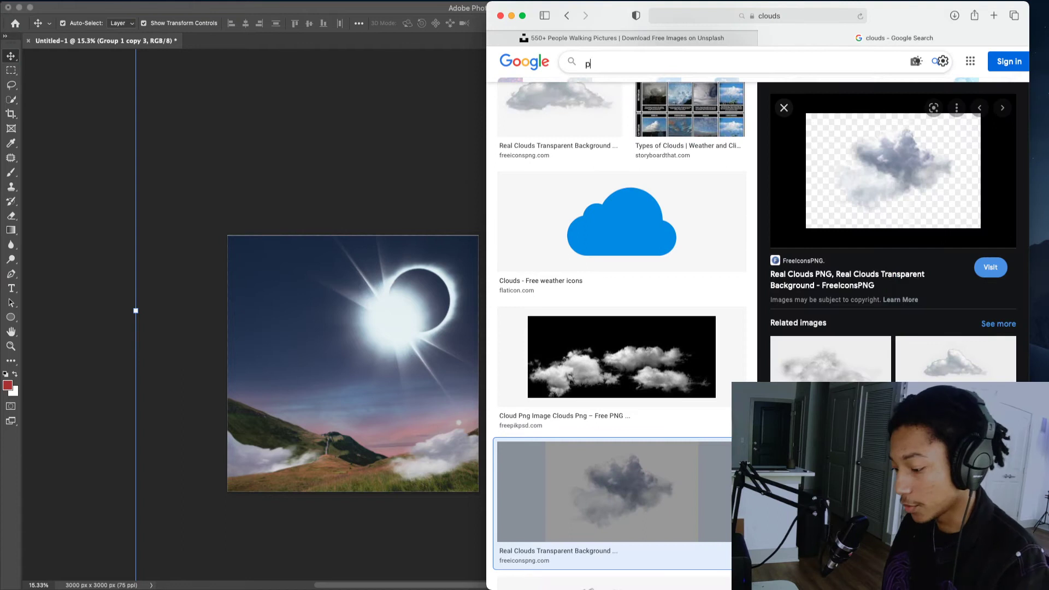
{"action": "type", "text": "people walking"}
{"action": "key", "text": "Return"}
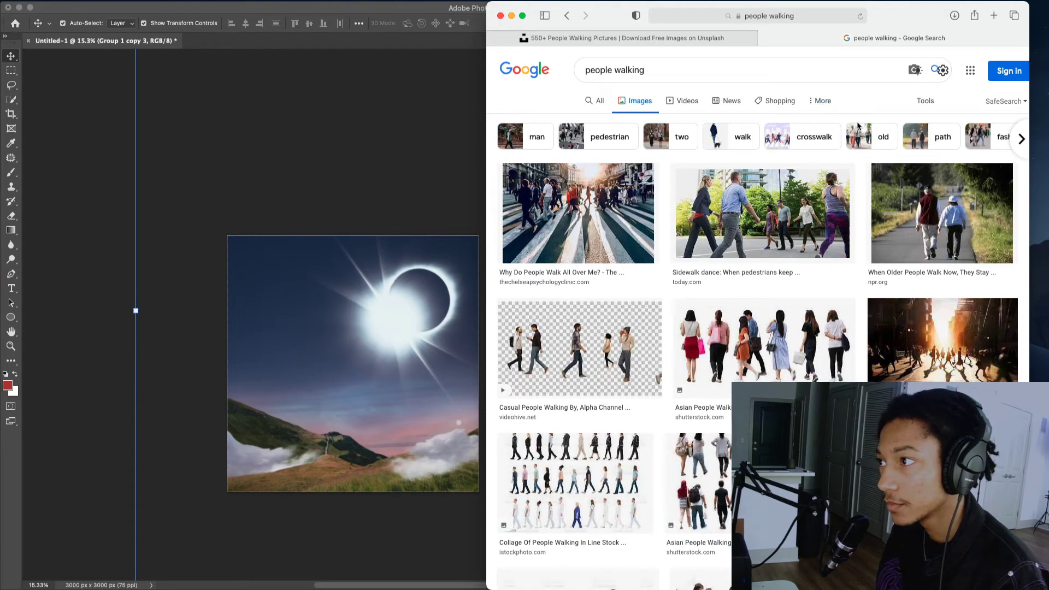
- Filter the Google results for people walking to transparent images and look through the cut-out figures
{"action": "left_click", "coordinate": [925, 101]}
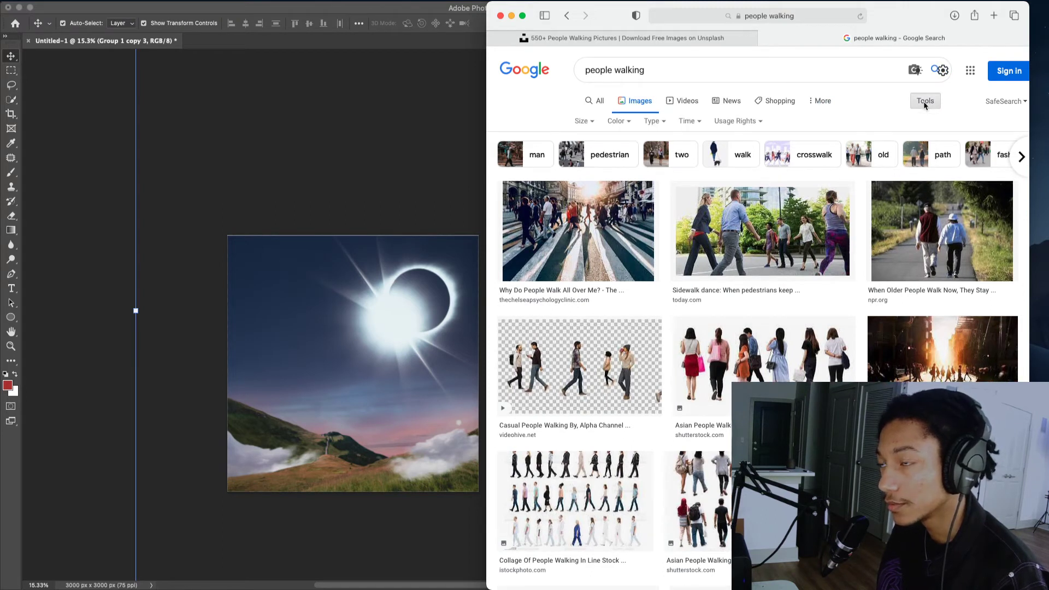
{"action": "left_click", "coordinate": [617, 121]}
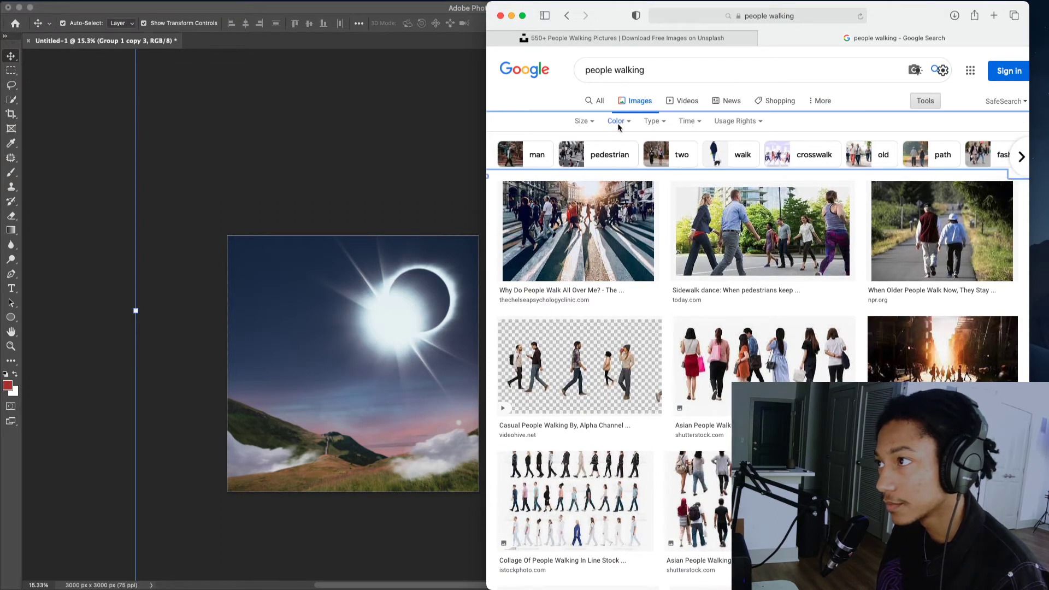
{"action": "left_click", "coordinate": [620, 175]}
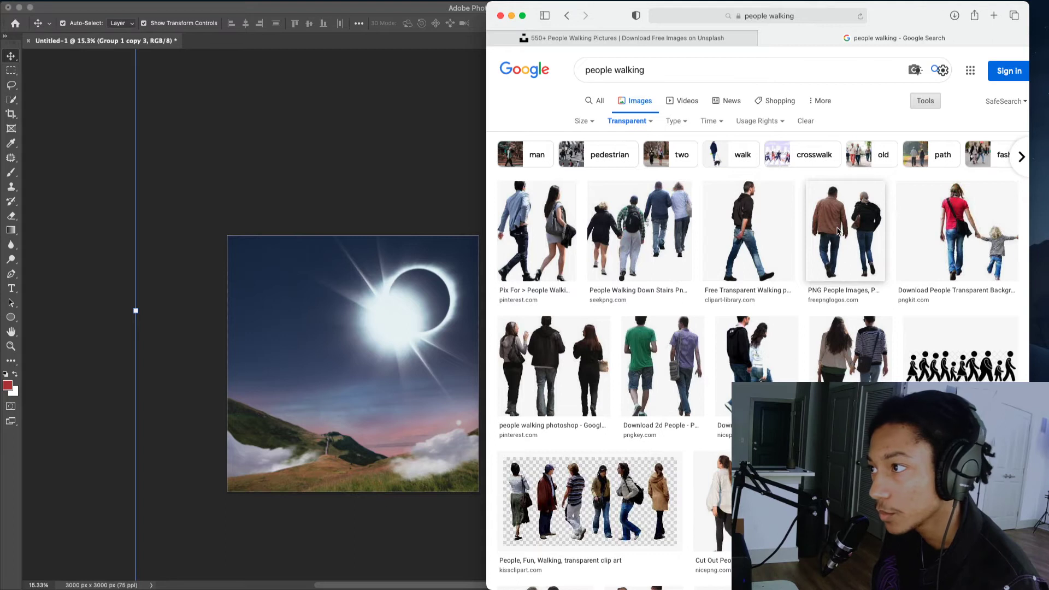
{"action": "scroll", "coordinate": [839, 230], "scroll_direction": "down", "scroll_amount": 5}
{"action": "scroll", "coordinate": [727, 270], "scroll_direction": "down", "scroll_amount": 2}
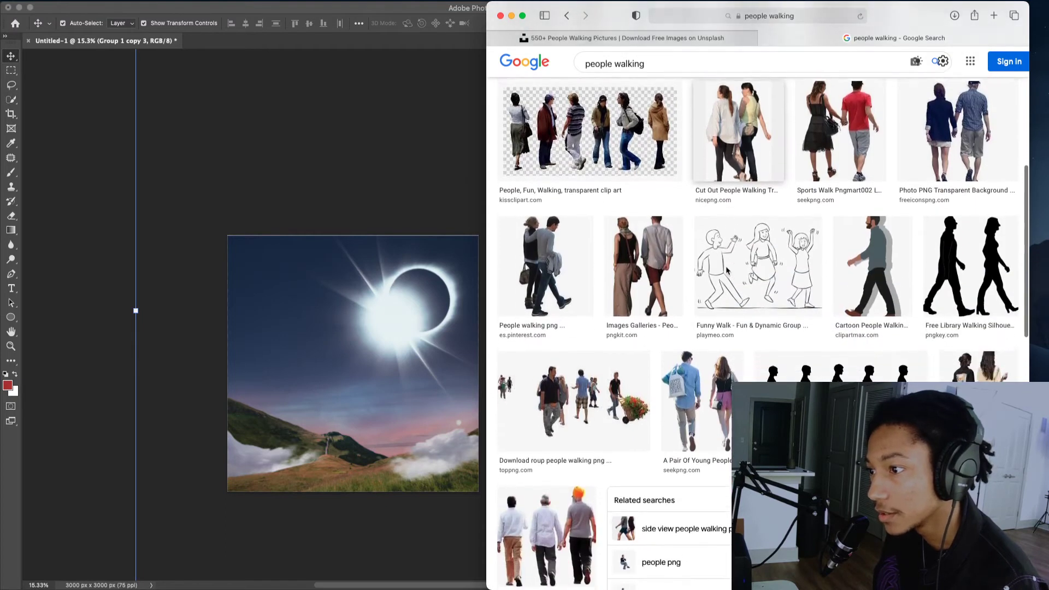
- Switch to Photoshop to examine the three figures in the reference cover up close, and return to Safari
{"action": "left_click", "coordinate": [468, 290]}
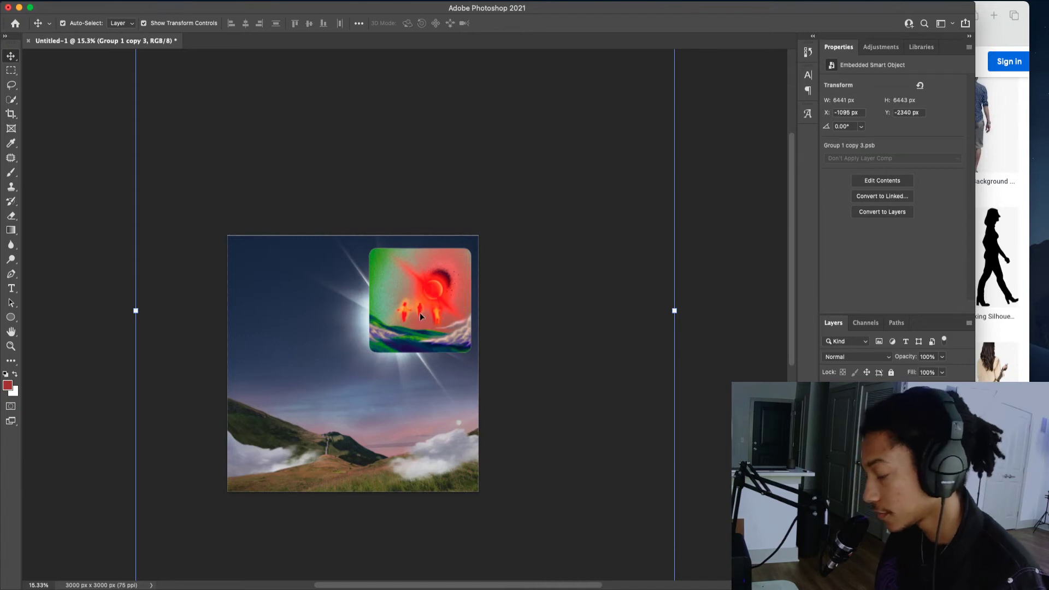
{"action": "scroll", "coordinate": [421, 313], "scroll_direction": "up", "scroll_amount": 5}
{"action": "scroll", "coordinate": [420, 313], "scroll_direction": "down", "scroll_amount": 1}
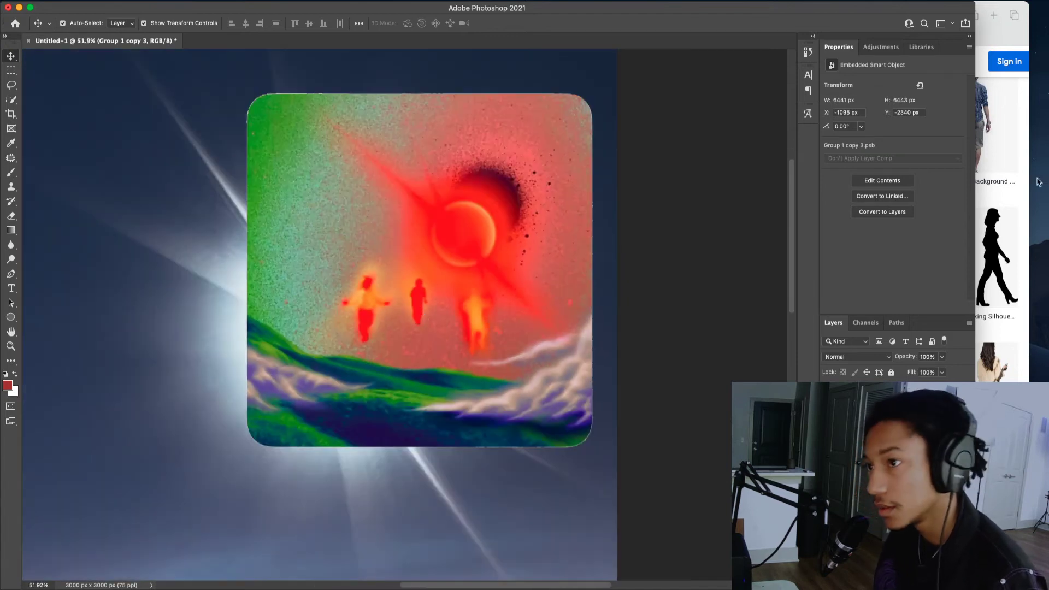
{"action": "key", "text": "super+Tab"}
{"action": "key", "text": "super+Tab"}
{"action": "key", "text": "super+Tab"}
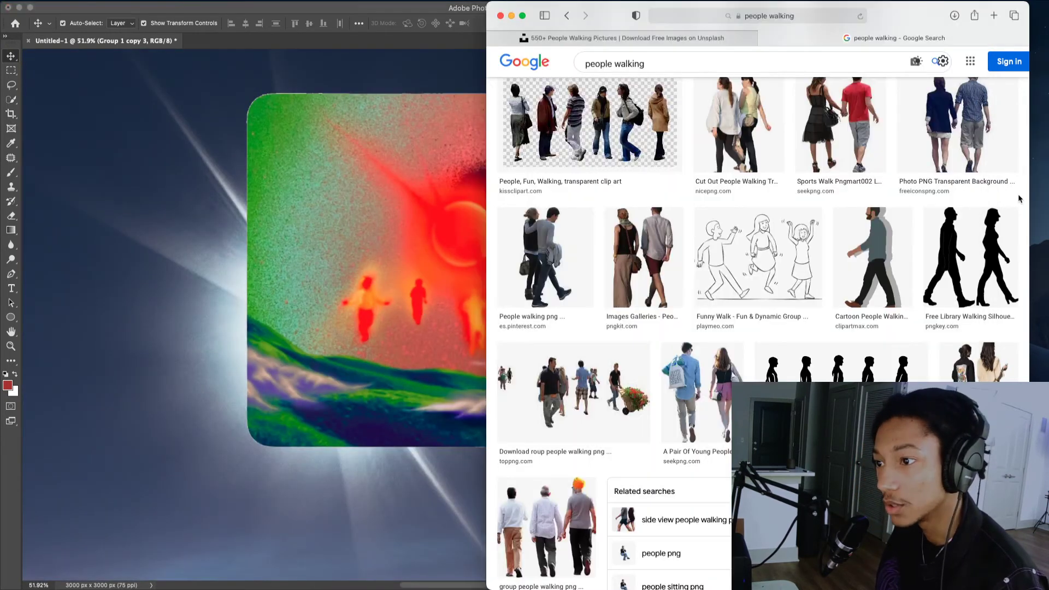
- Change the Google Images search to the suggested query "child walking away"
{"action": "scroll", "coordinate": [729, 201], "scroll_direction": "up", "scroll_amount": 5}
{"action": "scroll", "coordinate": [729, 201], "scroll_direction": "down", "scroll_amount": 1}
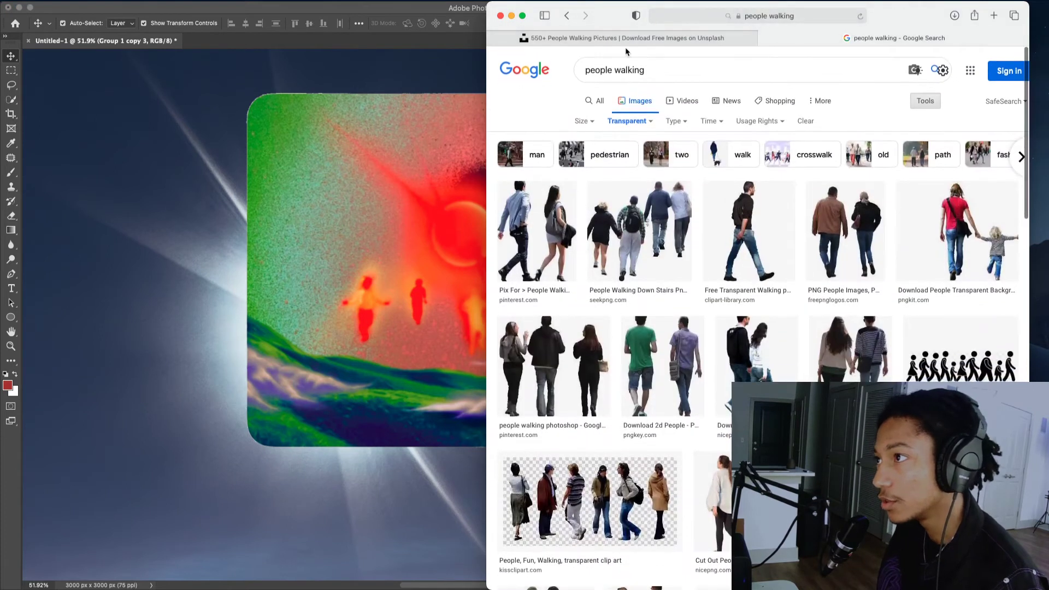
{"action": "left_click", "coordinate": [661, 73]}
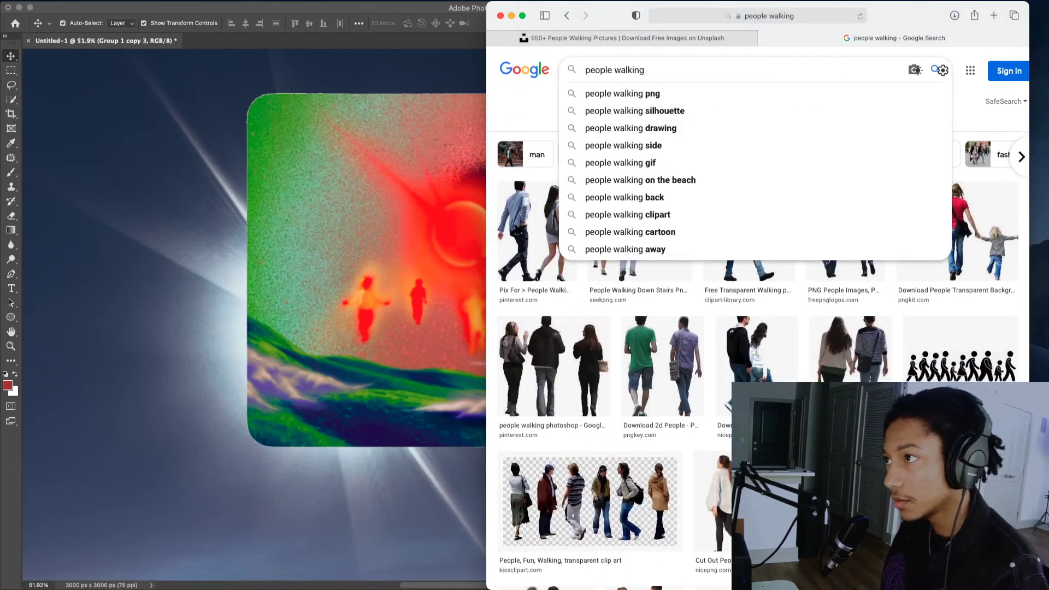
{"action": "double_click", "coordinate": [597, 71]}
{"action": "type", "text": "child"}
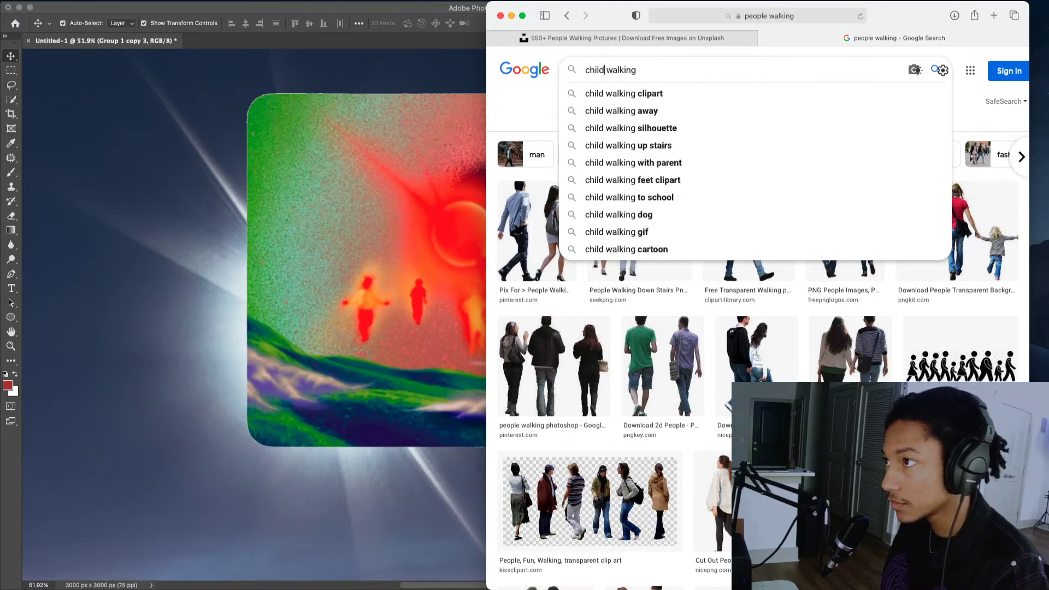
{"action": "left_click", "coordinate": [601, 111]}
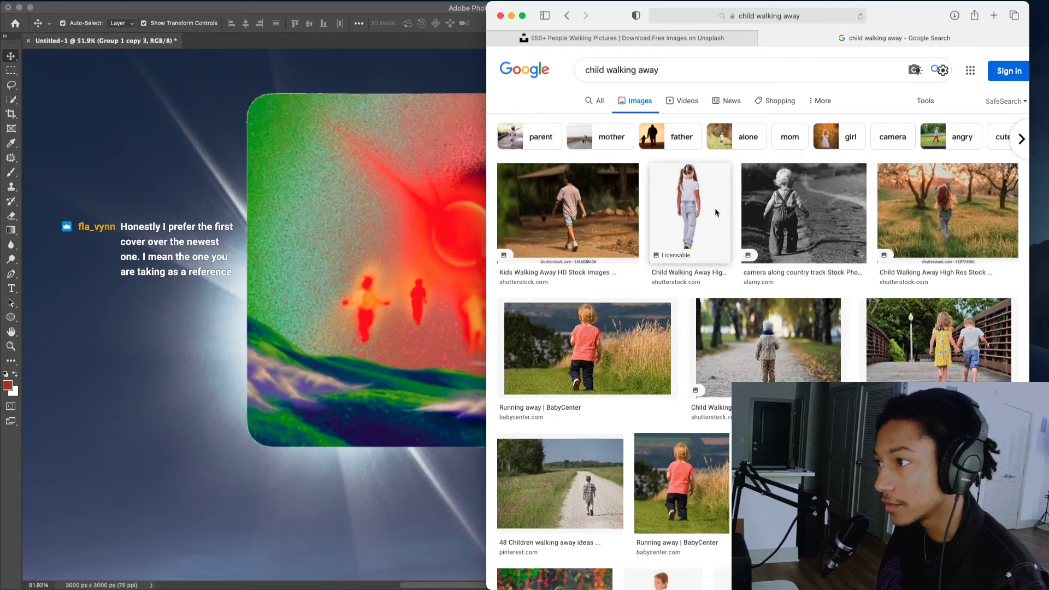
- Filter the "child walking away" image results to transparent images
{"action": "left_click", "coordinate": [924, 101]}
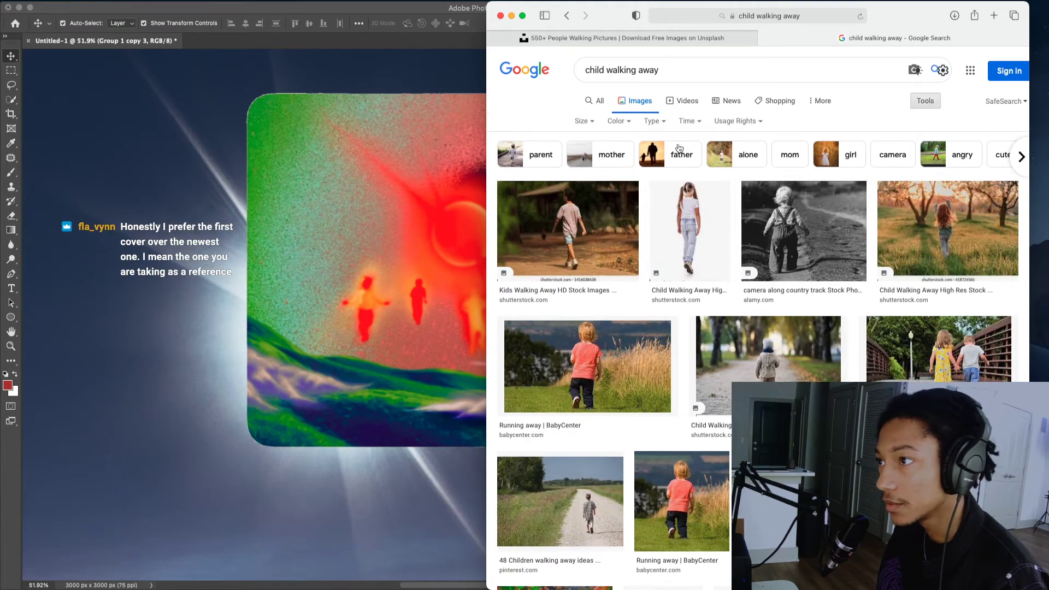
{"action": "left_click", "coordinate": [616, 122]}
{"action": "left_click", "coordinate": [628, 174]}
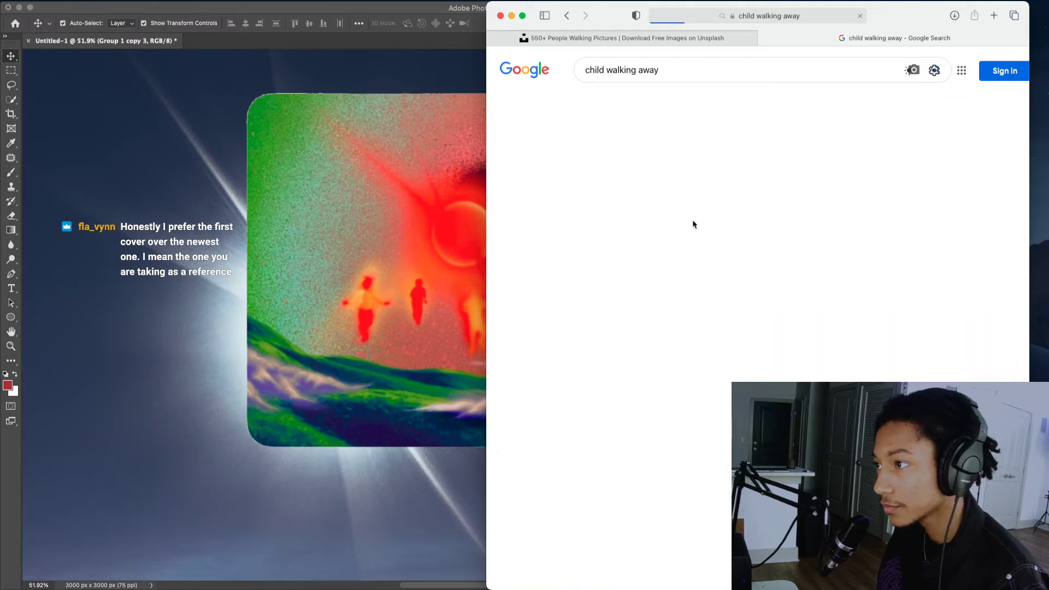
- Browse the transparent child images for usable figures seen from behind, comparing them with the reference cover's figures in Photoshop
{"action": "scroll", "coordinate": [749, 356], "scroll_direction": "down", "scroll_amount": 1}
{"action": "scroll", "coordinate": [749, 356], "scroll_direction": "down", "scroll_amount": 3}
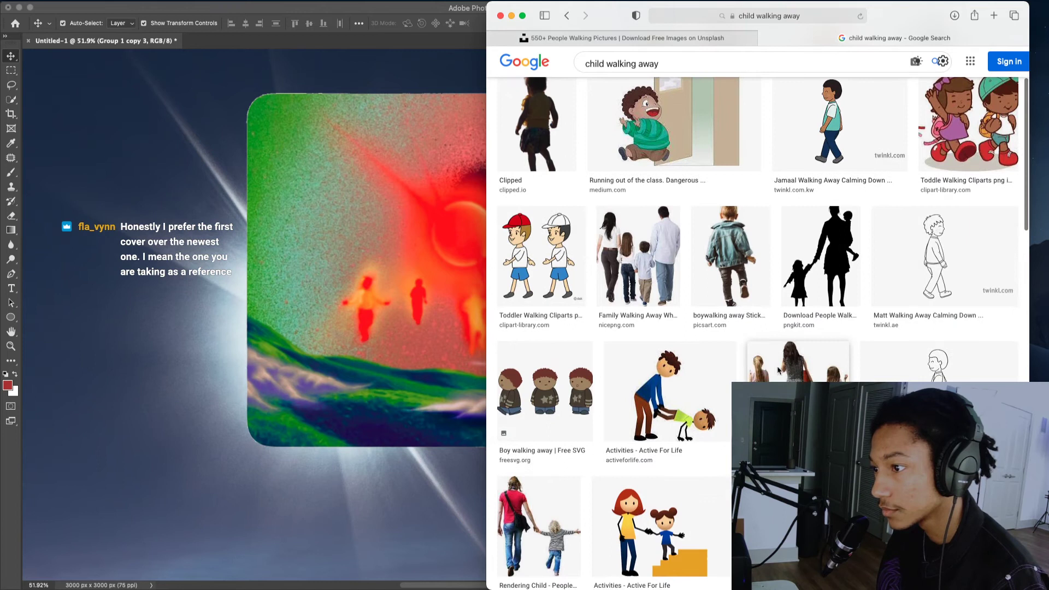
{"action": "scroll", "coordinate": [771, 366], "scroll_direction": "up", "scroll_amount": 3}
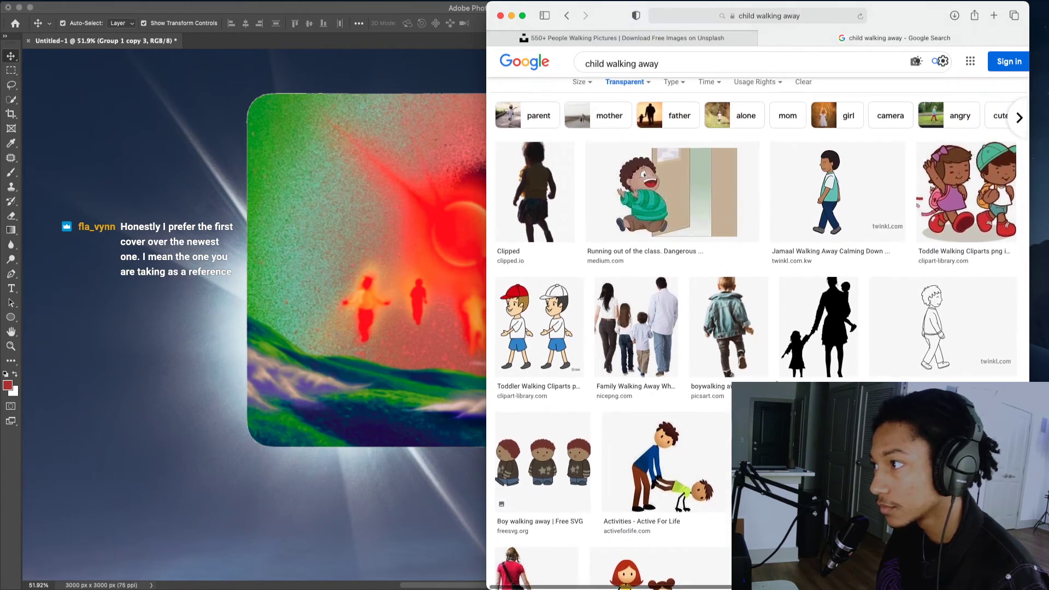
{"action": "scroll", "coordinate": [776, 381], "scroll_direction": "down", "scroll_amount": 12}
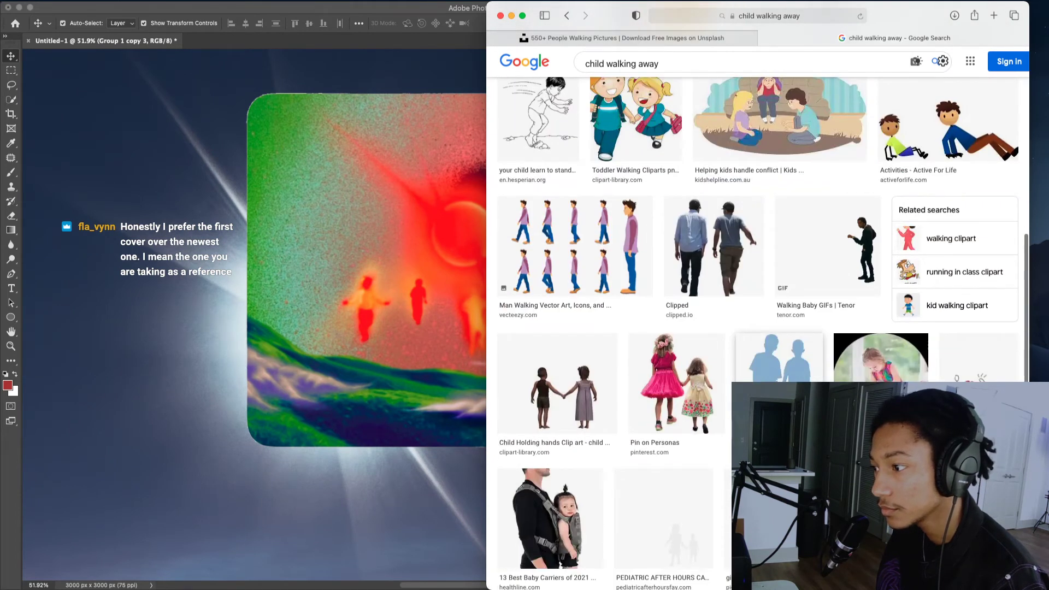
{"action": "scroll", "coordinate": [765, 316], "scroll_direction": "down", "scroll_amount": 7}
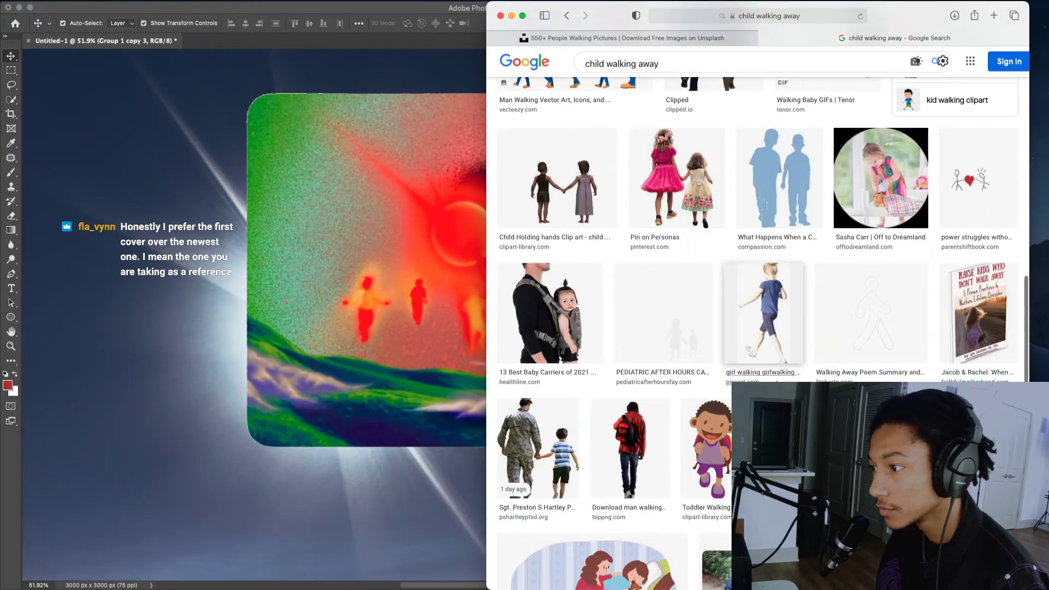
{"action": "scroll", "coordinate": [765, 328], "scroll_direction": "down", "scroll_amount": 2}
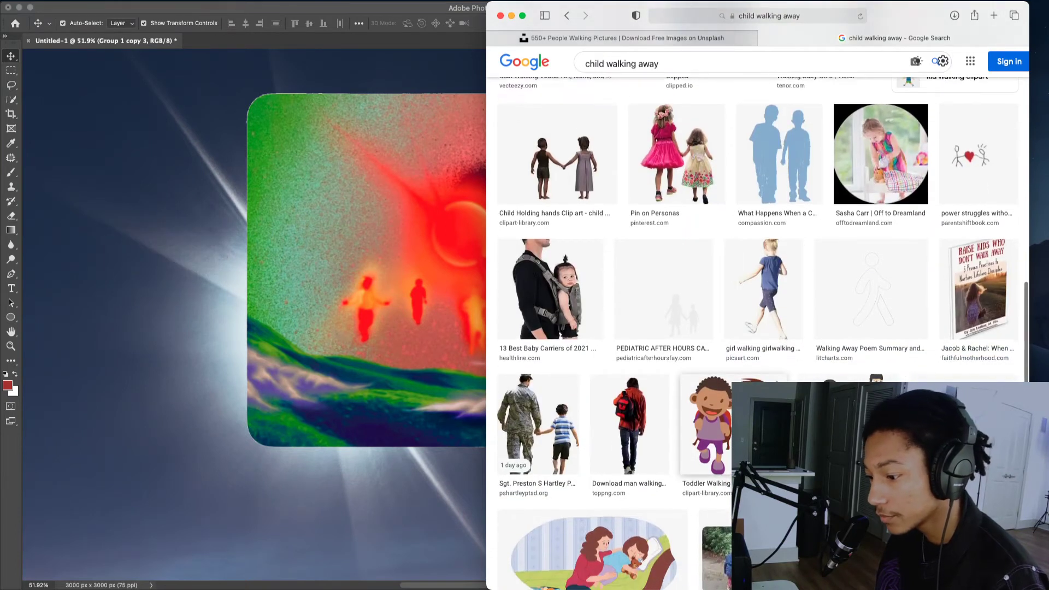
{"action": "scroll", "coordinate": [732, 355], "scroll_direction": "down", "scroll_amount": 3}
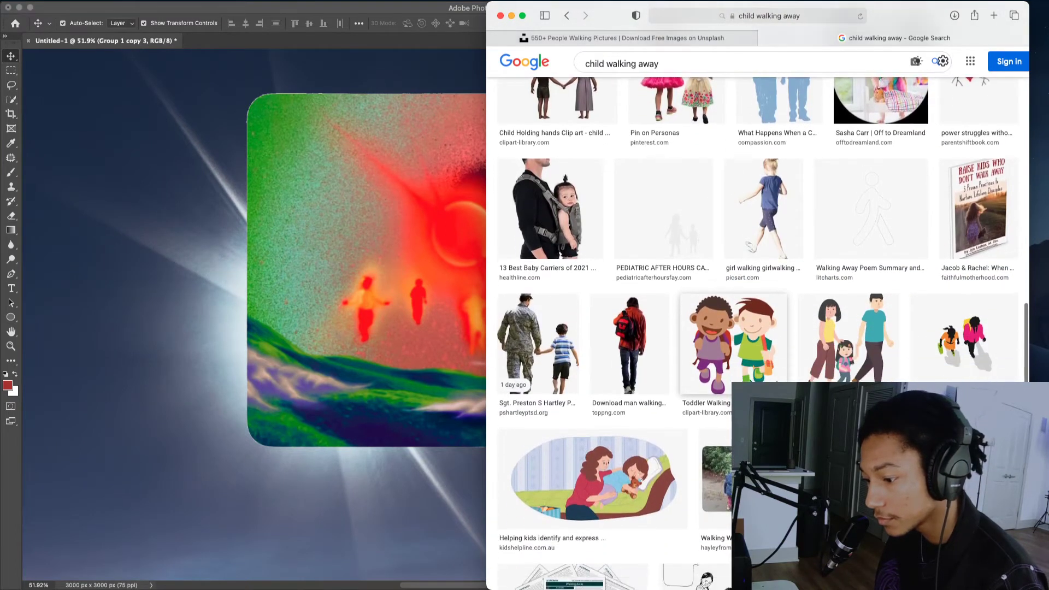
{"action": "scroll", "coordinate": [765, 328], "scroll_direction": "down", "scroll_amount": 6}
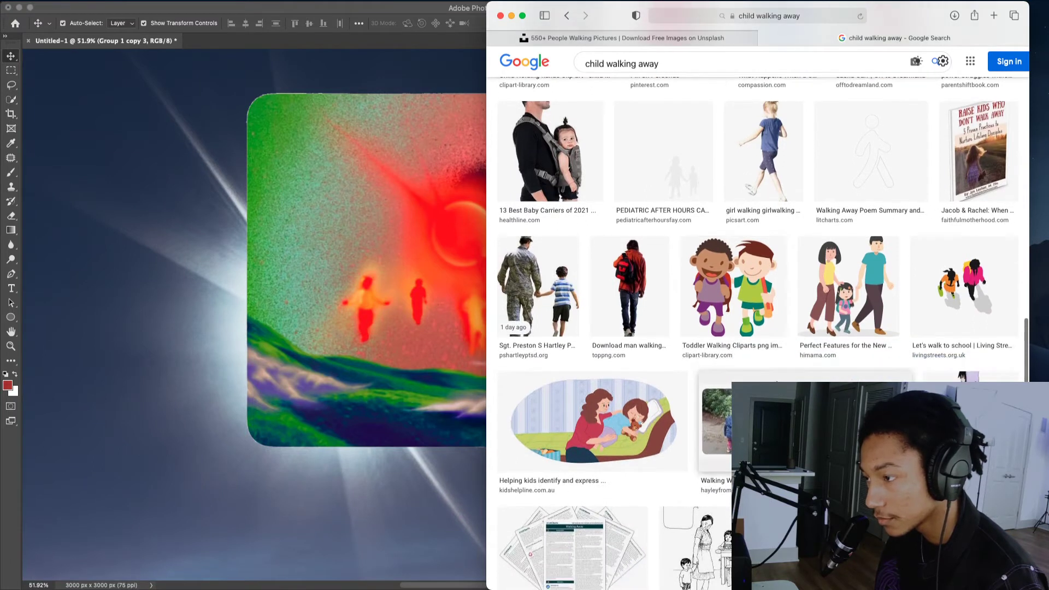
{"action": "scroll", "coordinate": [765, 328], "scroll_direction": "down", "scroll_amount": 10}
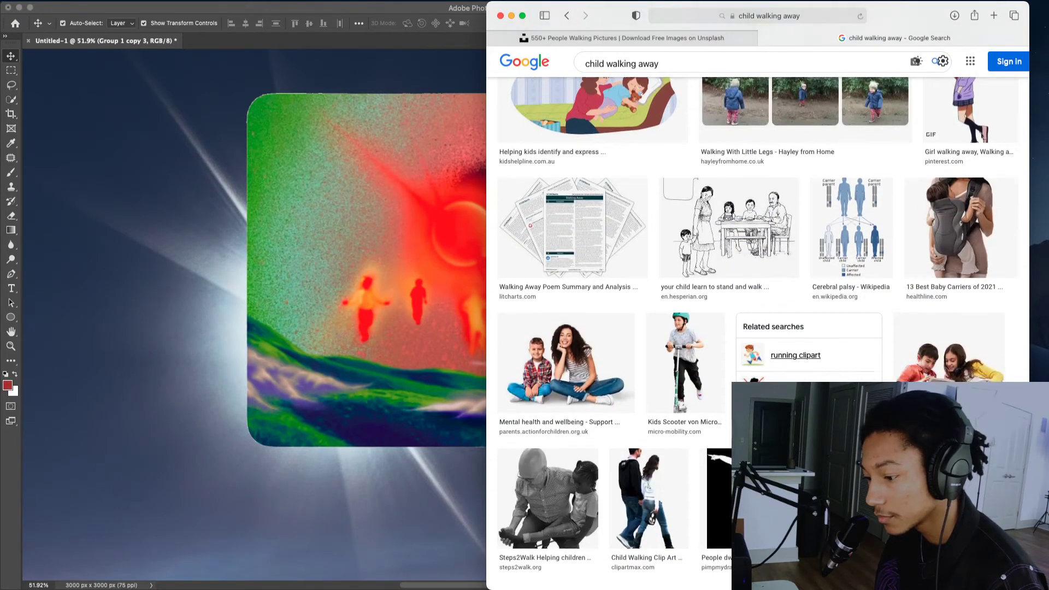
{"action": "scroll", "coordinate": [765, 327], "scroll_direction": "down", "scroll_amount": 4}
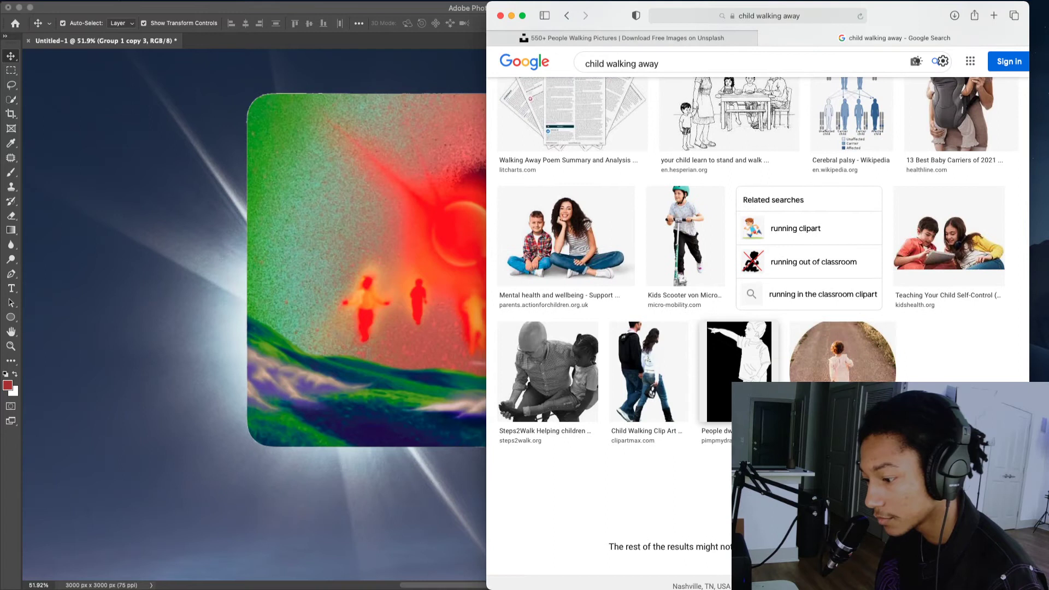
{"action": "scroll", "coordinate": [765, 328], "scroll_direction": "down", "scroll_amount": 1}
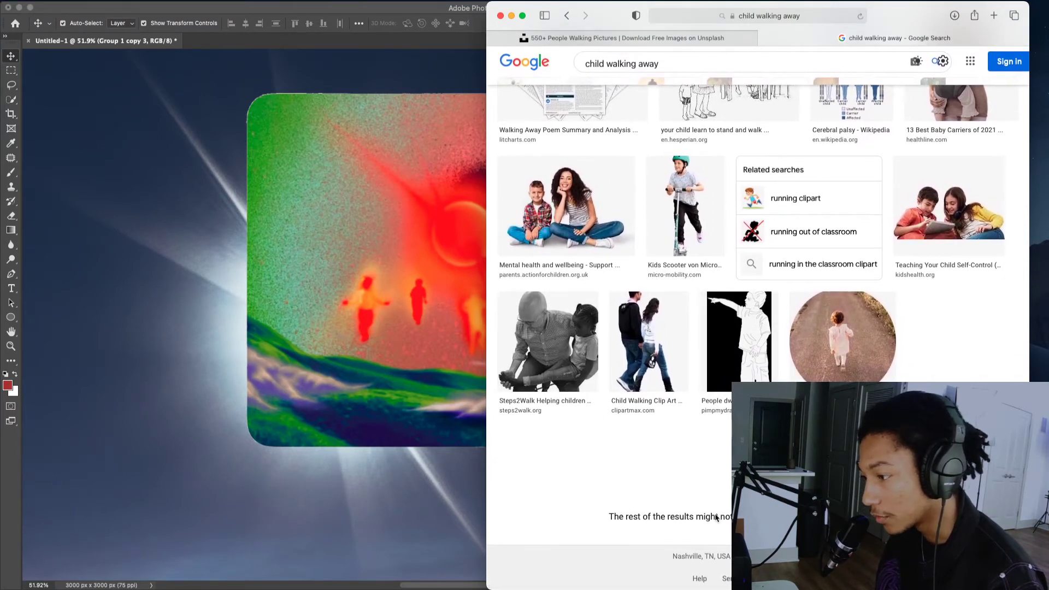
{"action": "left_click", "coordinate": [428, 346]}
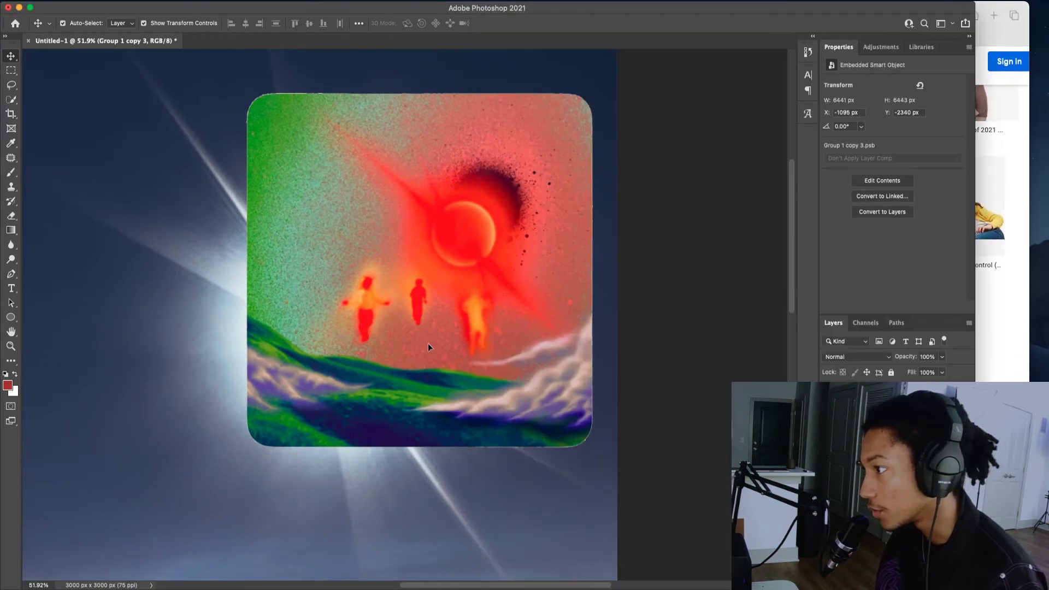
{"action": "left_click", "coordinate": [992, 323]}
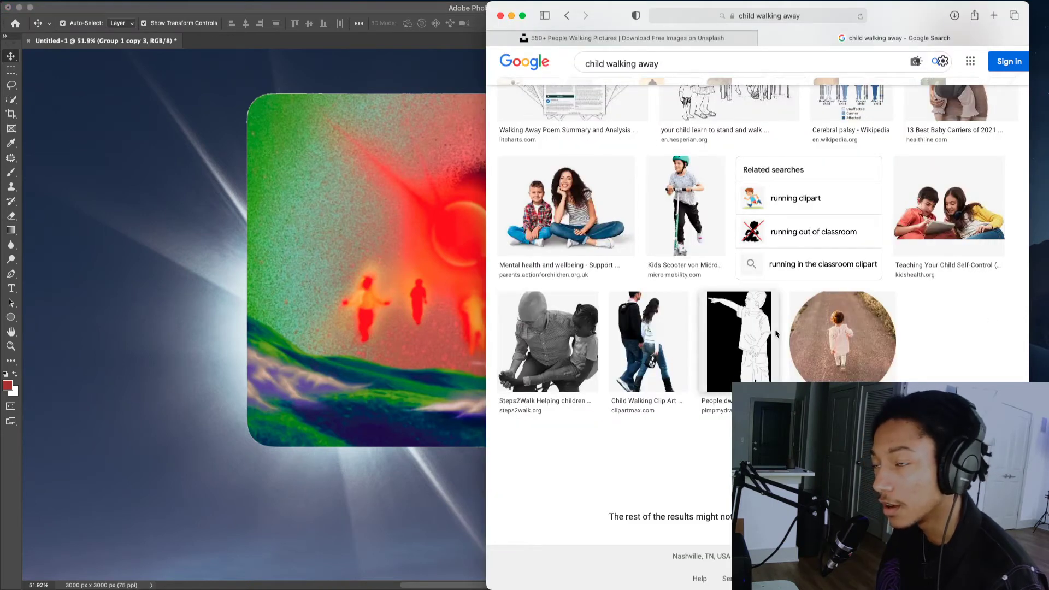
- Find the transparent clip art of two children holding hands, seen from behind, and bring it into the Photoshop composition
{"action": "scroll", "coordinate": [808, 377], "scroll_direction": "down", "scroll_amount": 1}
{"action": "scroll", "coordinate": [807, 379], "scroll_direction": "up", "scroll_amount": 3}
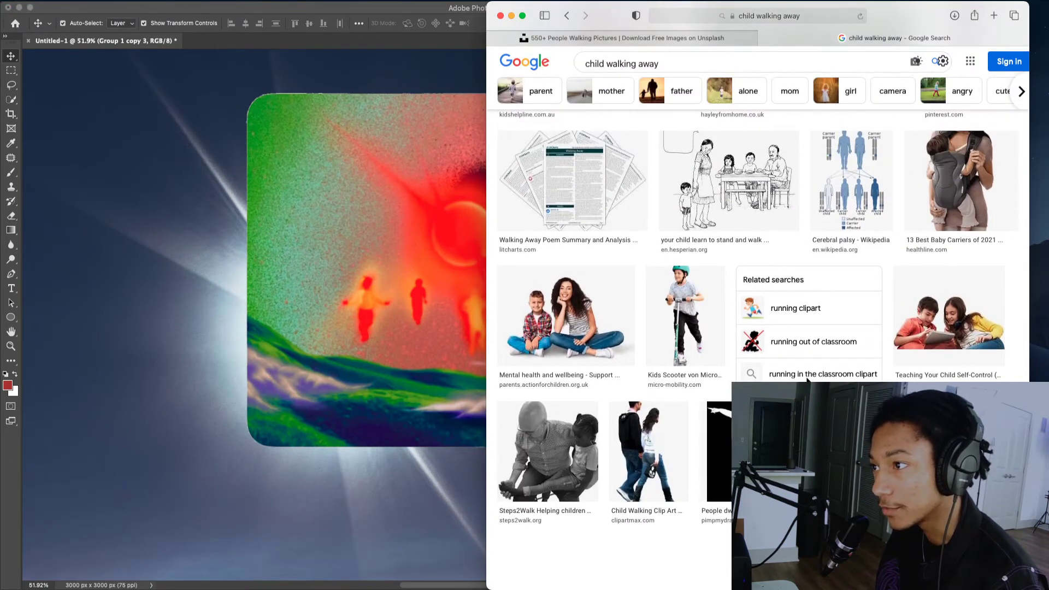
{"action": "scroll", "coordinate": [807, 379], "scroll_direction": "up", "scroll_amount": 5}
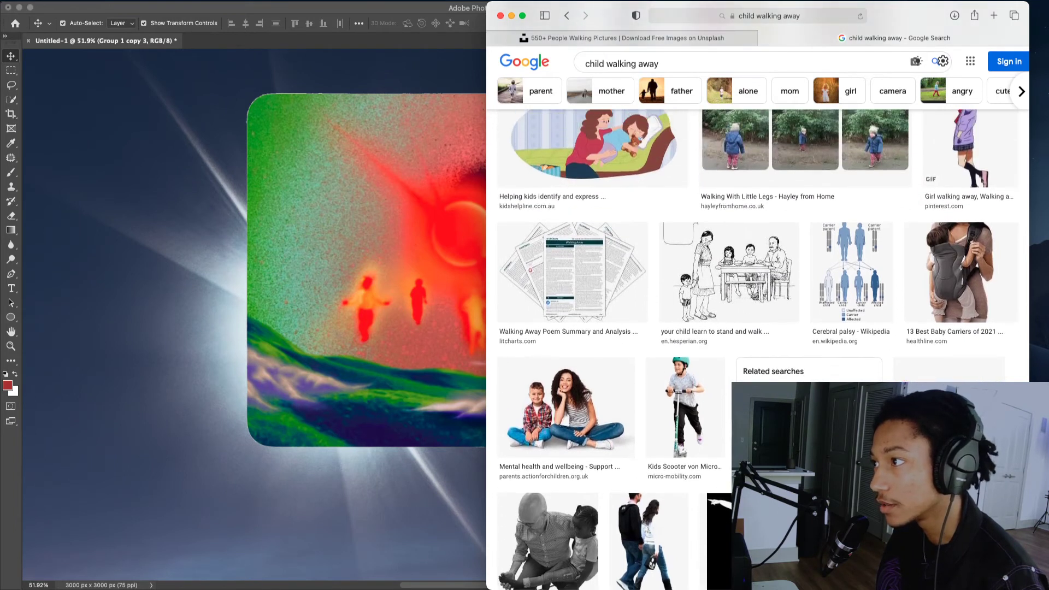
{"action": "scroll", "coordinate": [801, 367], "scroll_direction": "down", "scroll_amount": 2}
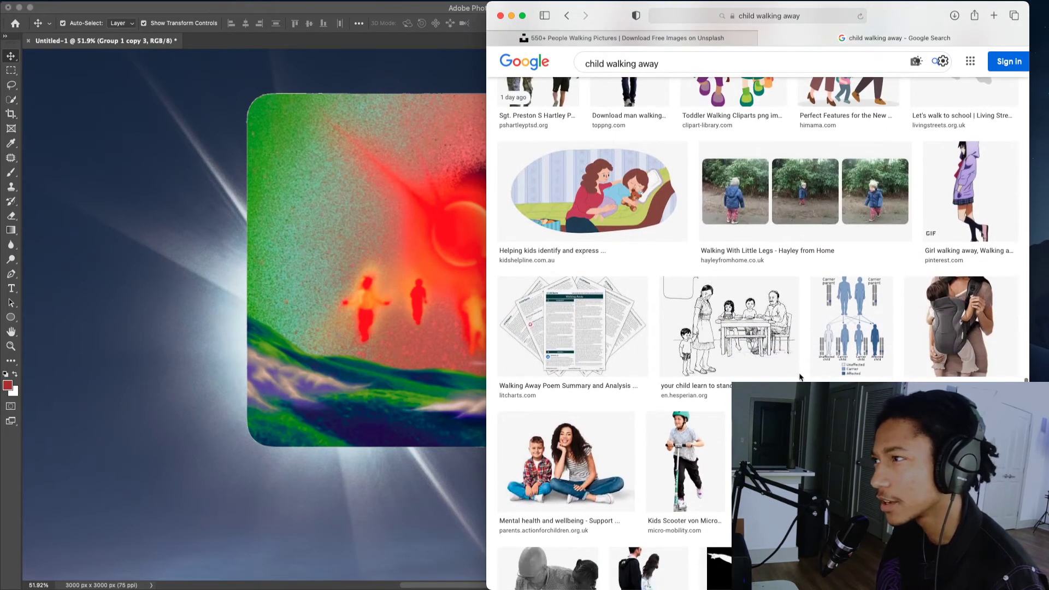
{"action": "scroll", "coordinate": [803, 372], "scroll_direction": "down", "scroll_amount": 8}
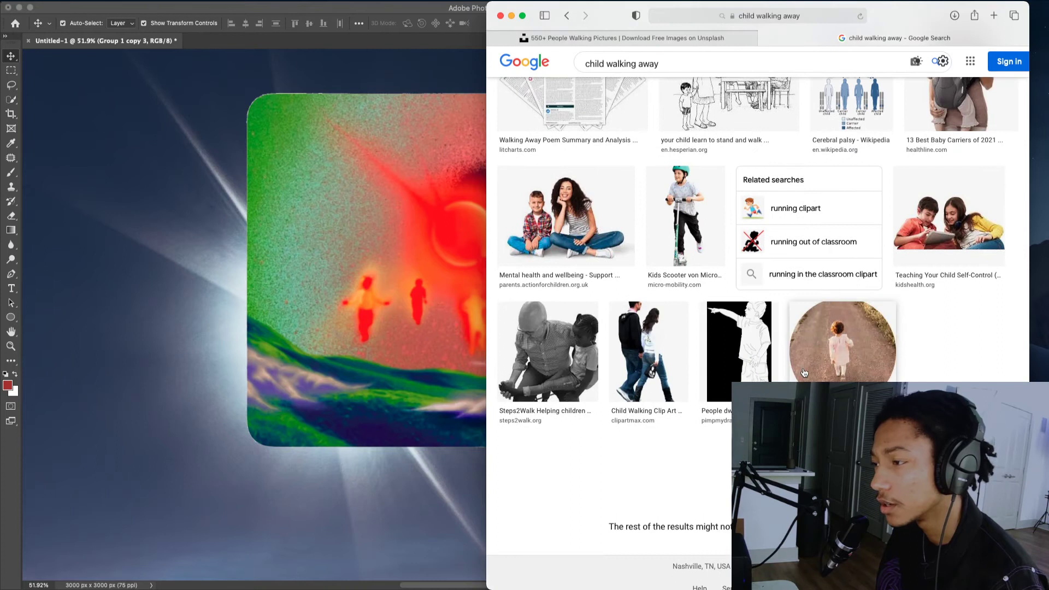
{"action": "scroll", "coordinate": [891, 326], "scroll_direction": "up", "scroll_amount": 8}
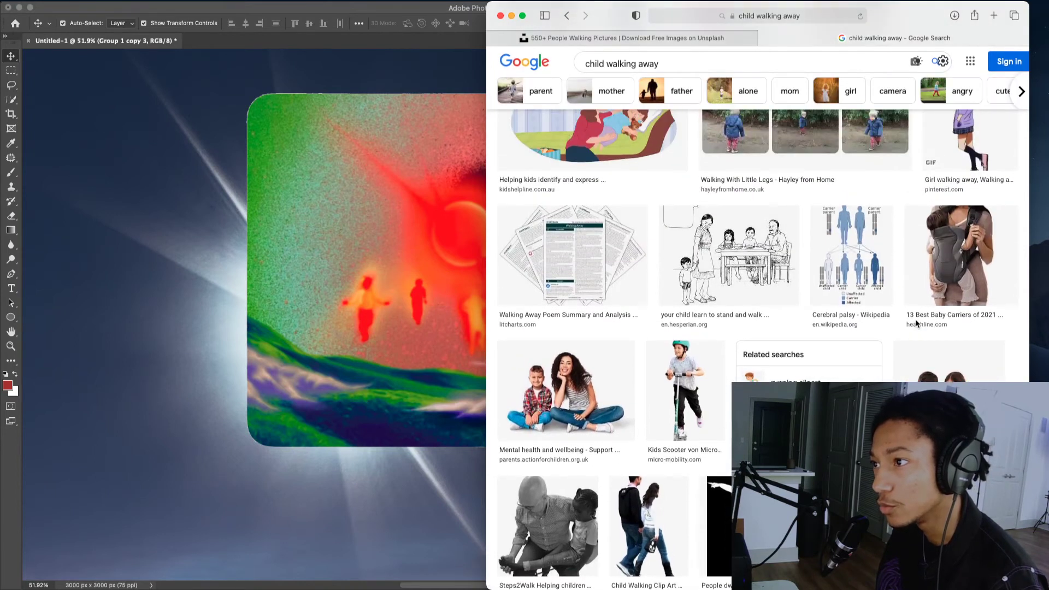
{"action": "scroll", "coordinate": [917, 324], "scroll_direction": "up", "scroll_amount": 9}
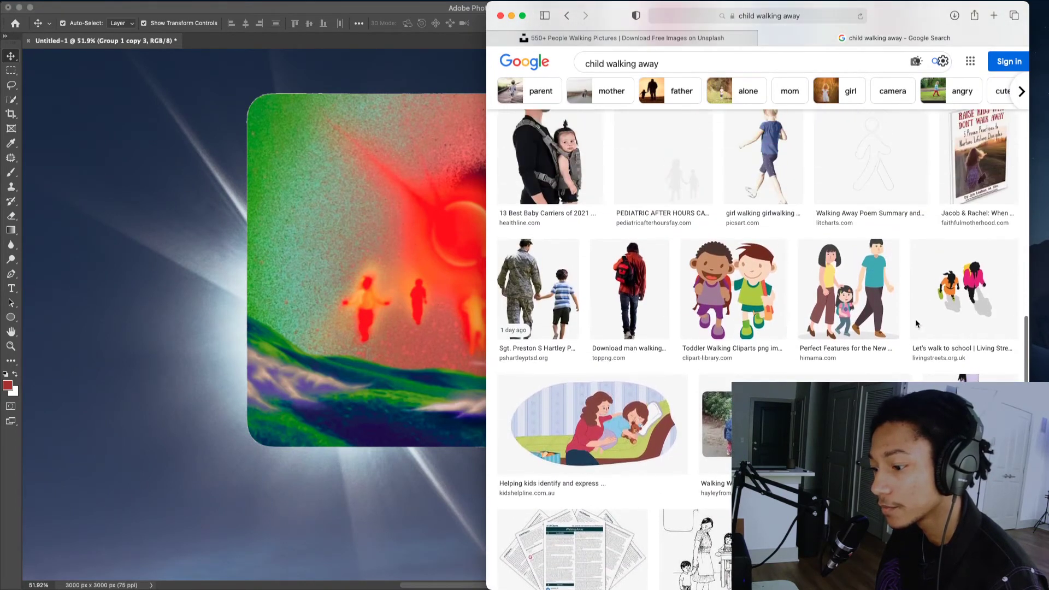
{"action": "scroll", "coordinate": [916, 323], "scroll_direction": "up", "scroll_amount": 7}
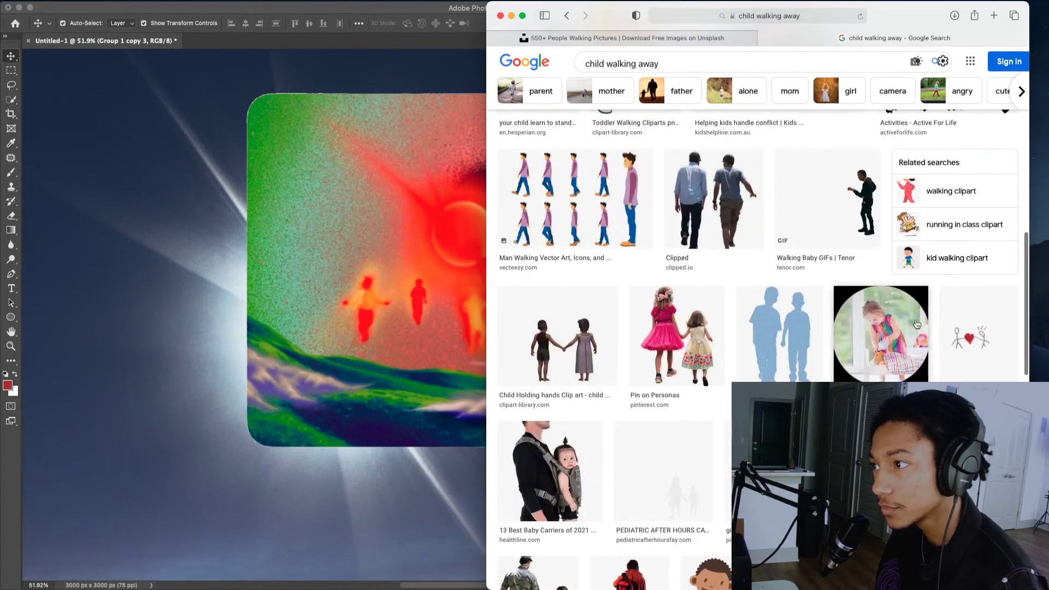
{"action": "left_click", "coordinate": [568, 352]}
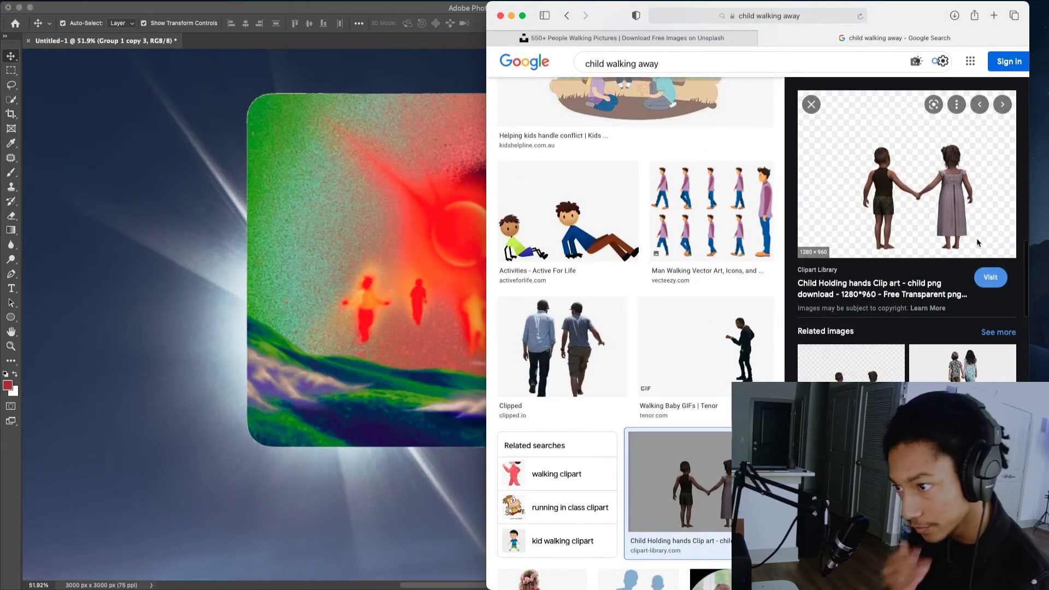
{"action": "left_click_drag", "start_coordinate": [971, 262], "coordinate": [310, 503]}
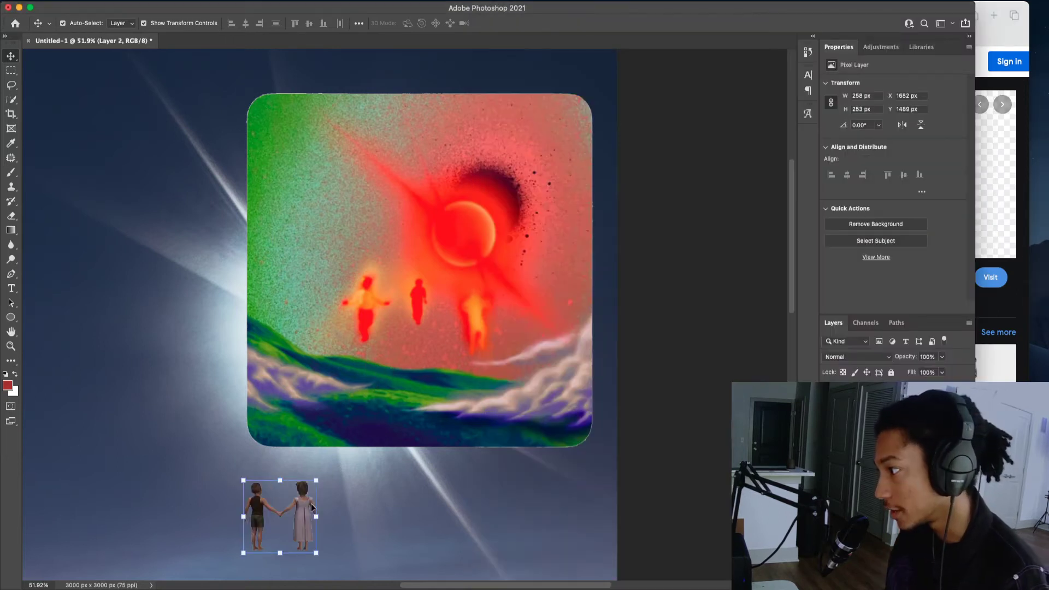
- Scale the two children holding hands to about 402 by 394 px and place them just above the hills, below the reference cover
{"action": "scroll", "coordinate": [306, 524], "scroll_direction": "down", "scroll_amount": 6}
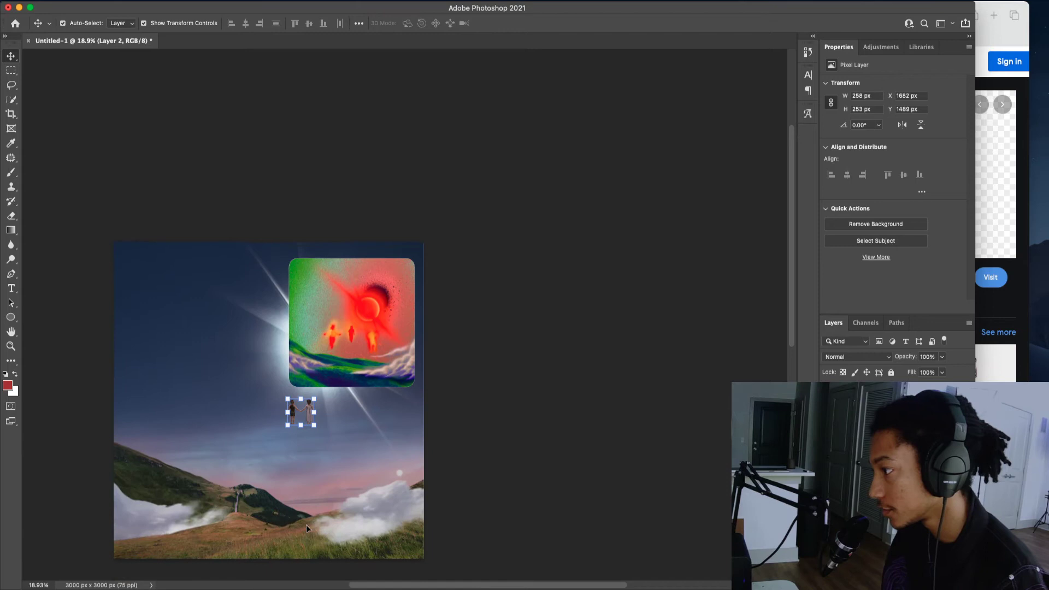
{"action": "left_click_drag", "start_coordinate": [322, 403], "coordinate": [324, 450]}
{"action": "key", "text": "Return"}
{"action": "left_click_drag", "start_coordinate": [350, 401], "coordinate": [326, 425]}
{"action": "left_click_drag", "start_coordinate": [301, 461], "coordinate": [333, 452]}
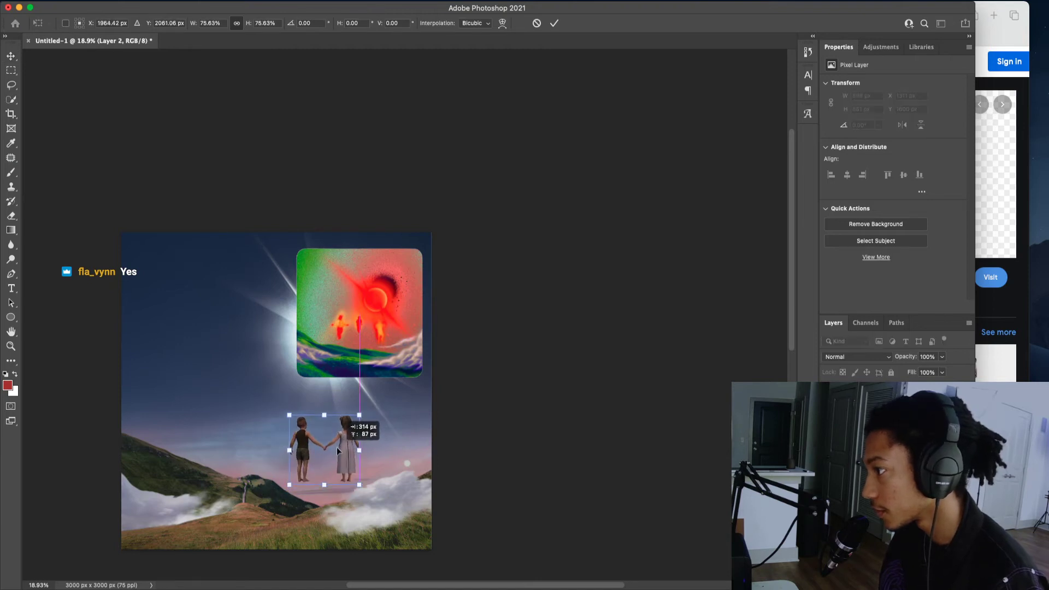
{"action": "left_click_drag", "start_coordinate": [363, 417], "coordinate": [335, 443]}
{"action": "left_click_drag", "start_coordinate": [316, 469], "coordinate": [323, 469]}
{"action": "key", "text": "Return"}
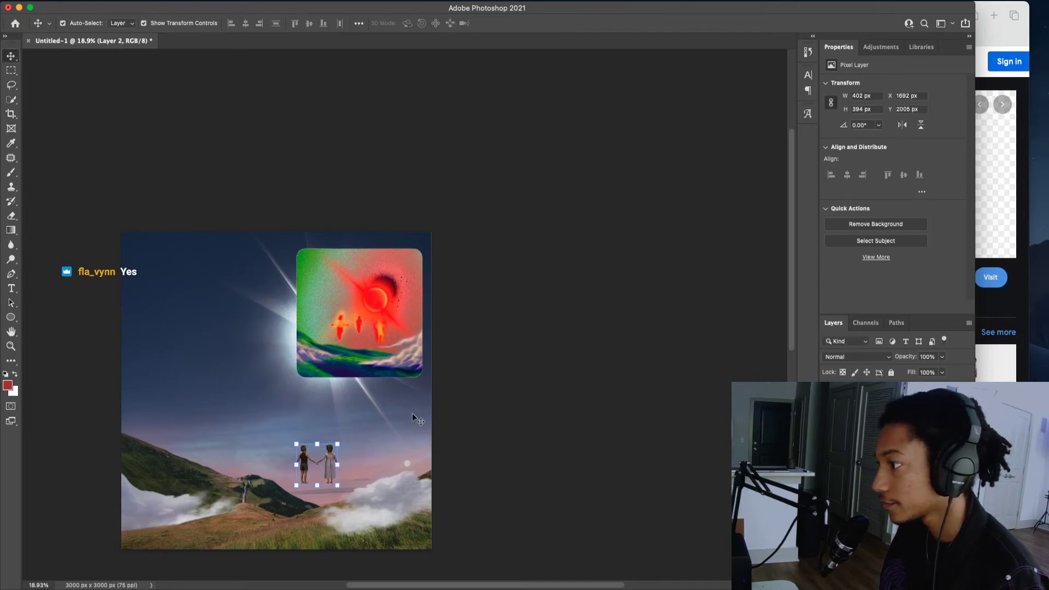
{"action": "left_click", "coordinate": [512, 395]}
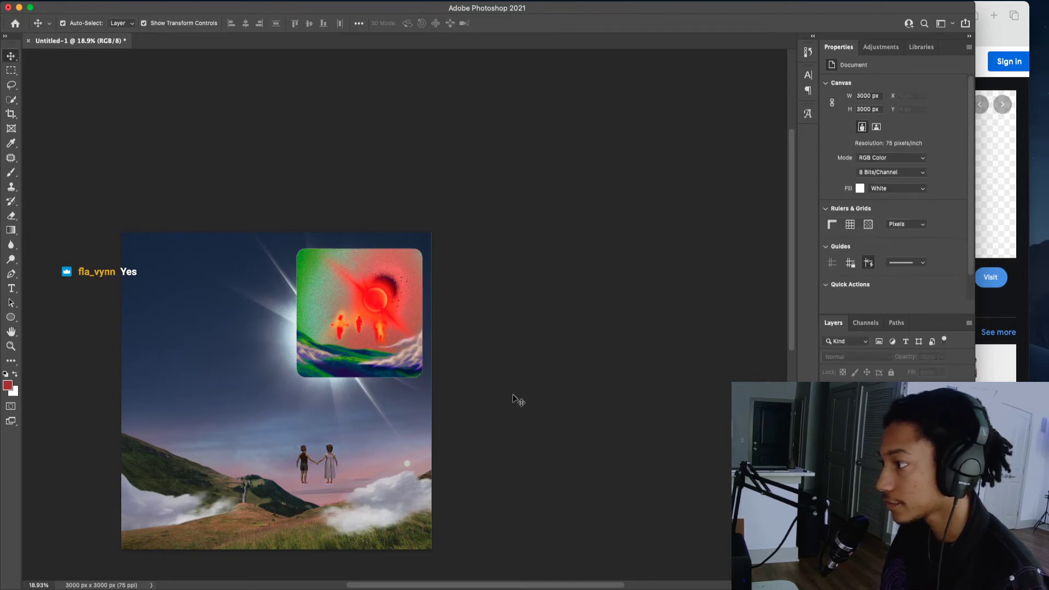
- Find the related PNGkey "Kids Walking Png" picture of a girl and boy in Safari and bring it into the Photoshop composition
{"action": "left_click", "coordinate": [1005, 307]}
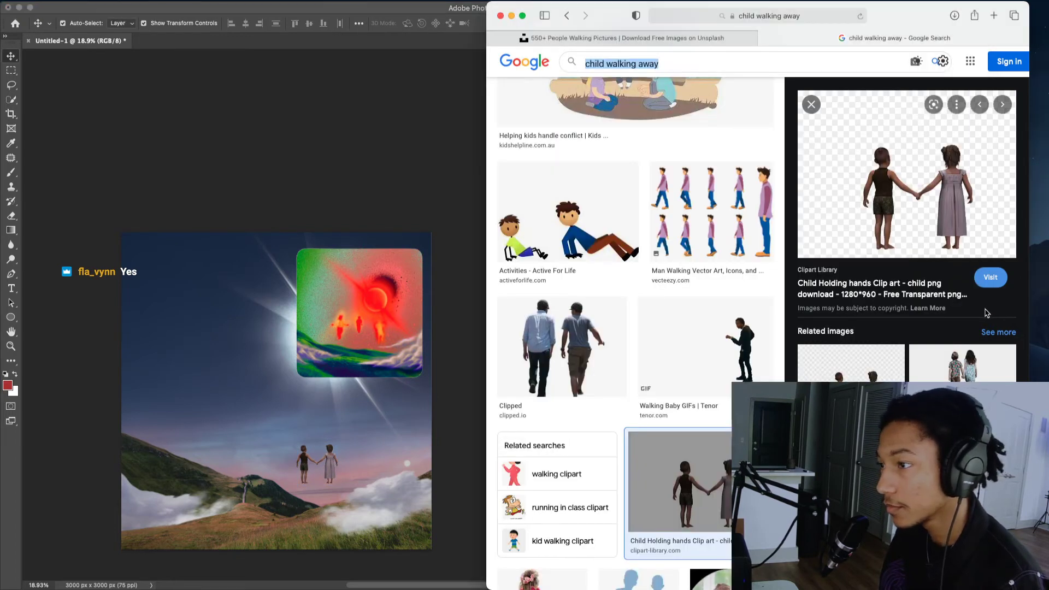
{"action": "left_click", "coordinate": [963, 364]}
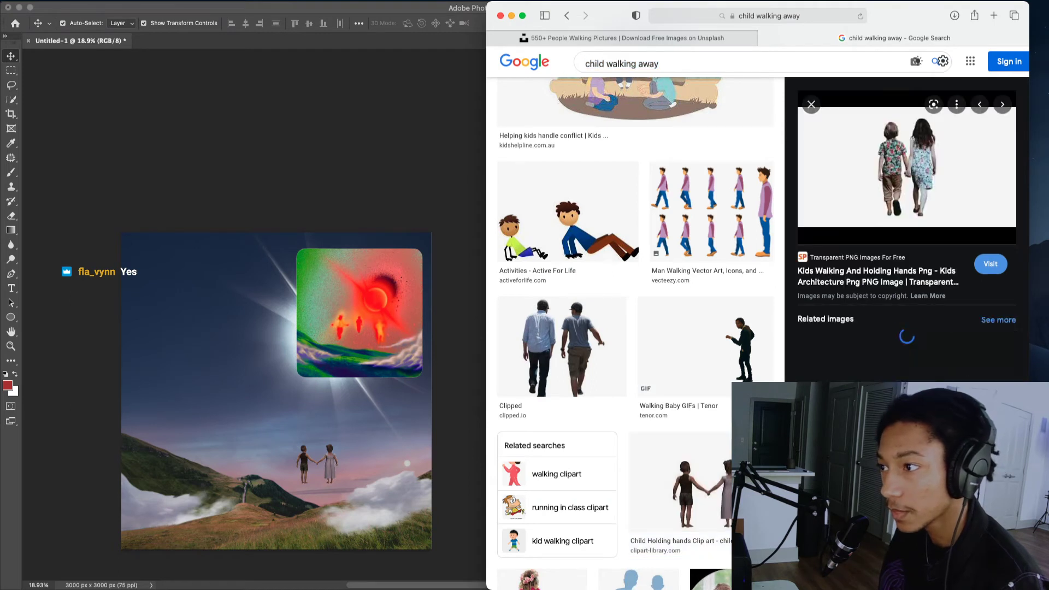
{"action": "scroll", "coordinate": [906, 230], "scroll_direction": "down", "scroll_amount": 8}
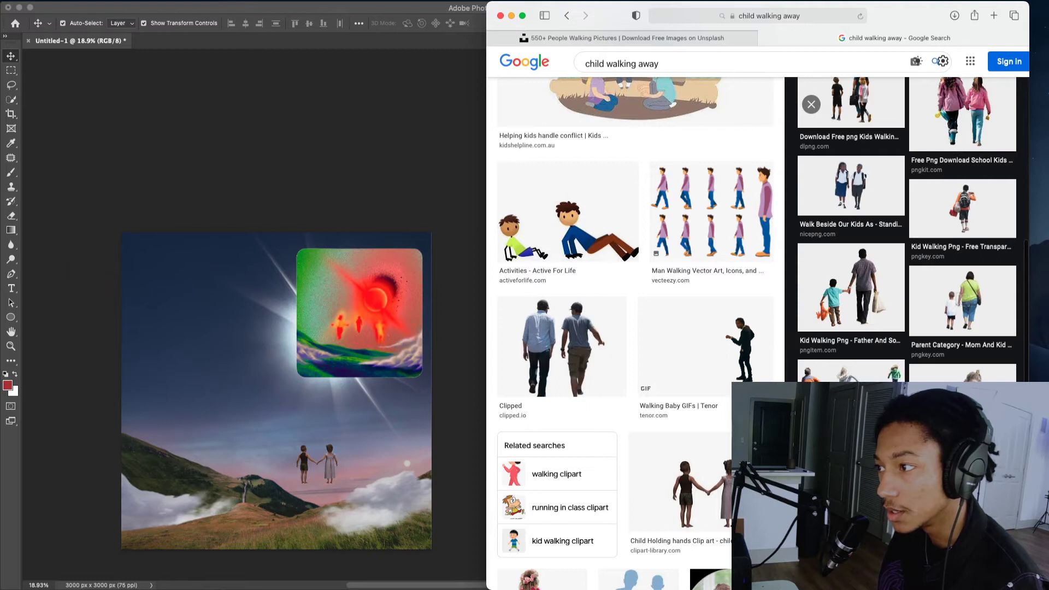
{"action": "scroll", "coordinate": [907, 229], "scroll_direction": "up", "scroll_amount": 1}
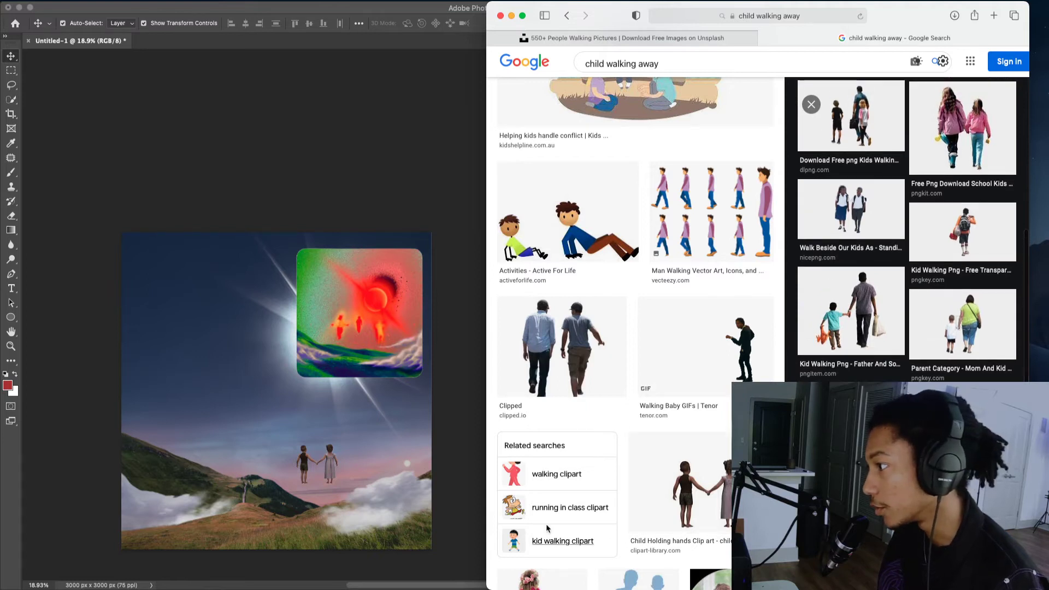
{"action": "scroll", "coordinate": [906, 229], "scroll_direction": "down", "scroll_amount": 3}
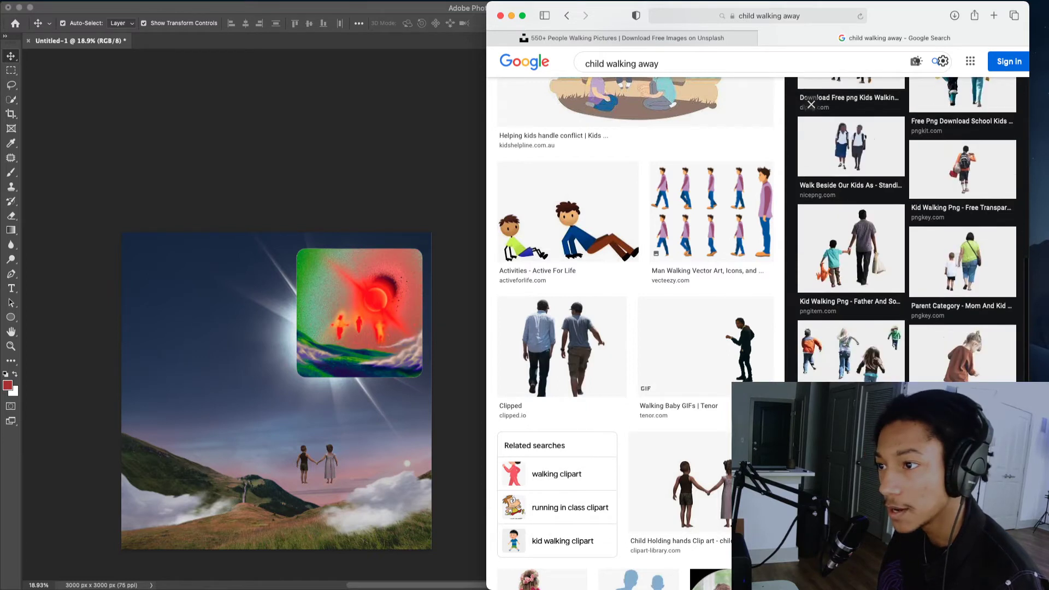
{"action": "scroll", "coordinate": [906, 230], "scroll_direction": "up", "scroll_amount": 9}
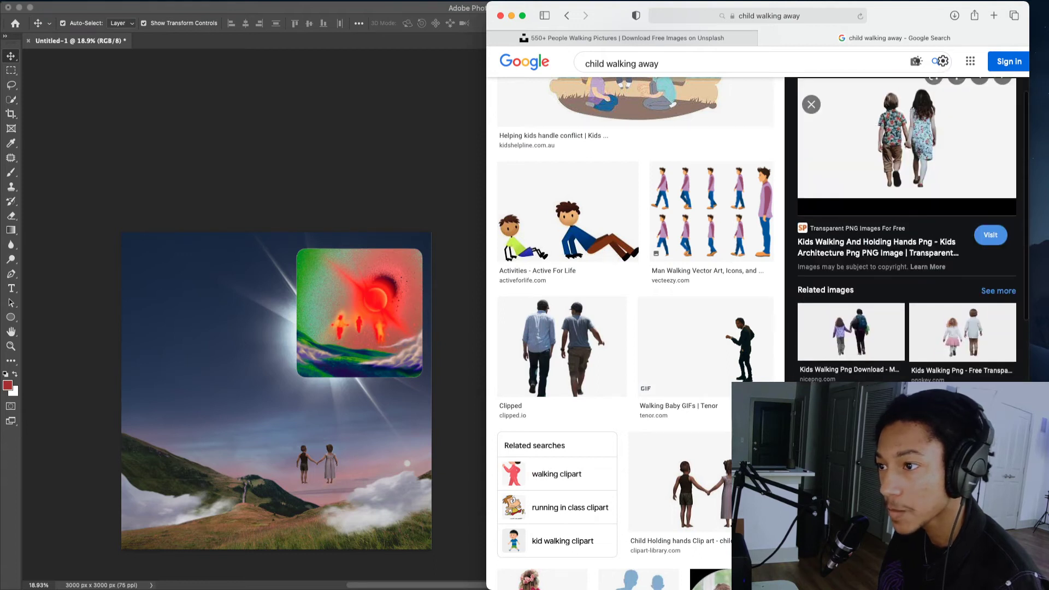
{"action": "left_click", "coordinate": [950, 331]}
{"action": "left_click_drag", "start_coordinate": [919, 155], "coordinate": [230, 479]}
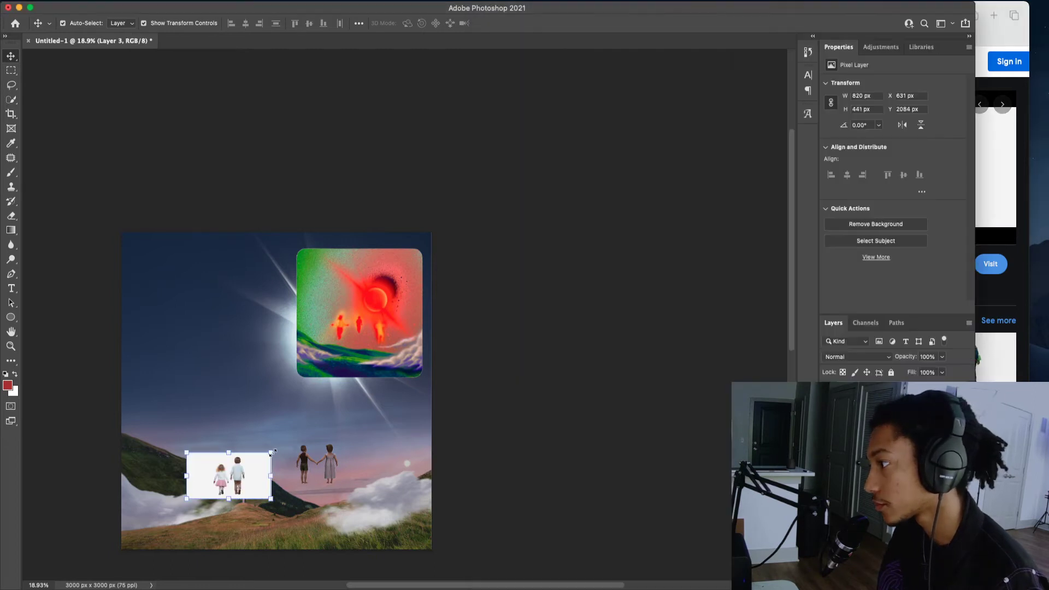
- Enlarge the picture of the girl and boy to about 2822 by 1517 px and remove its background
{"action": "left_click_drag", "start_coordinate": [364, 410], "coordinate": [309, 425]}
{"action": "key", "text": "Return"}
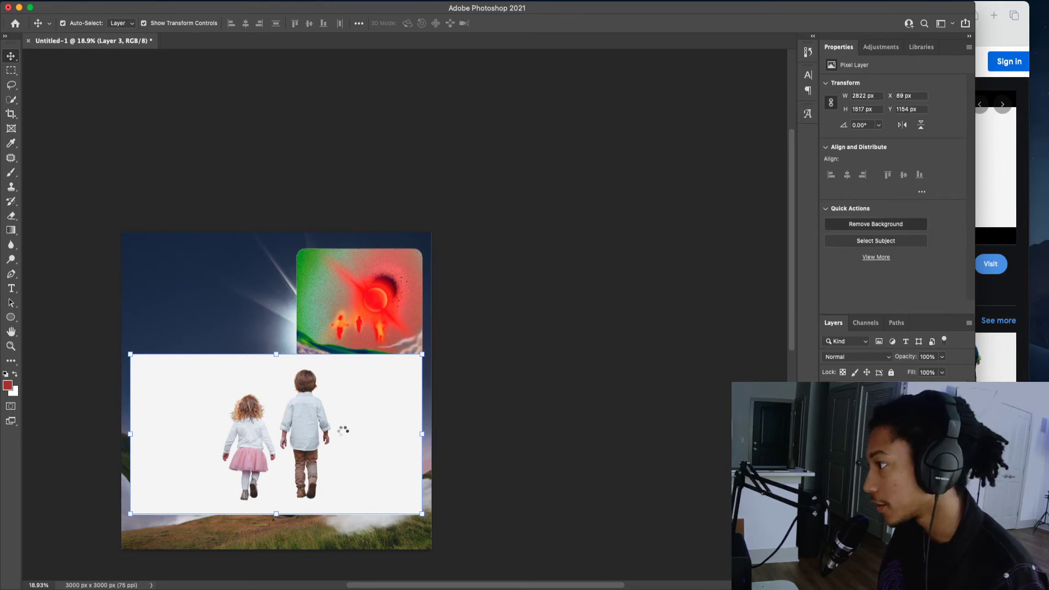
- Outline the boy with a Lasso selection and convert the masked girl-and-boy layer to a smart object
{"action": "key", "text": "l"}
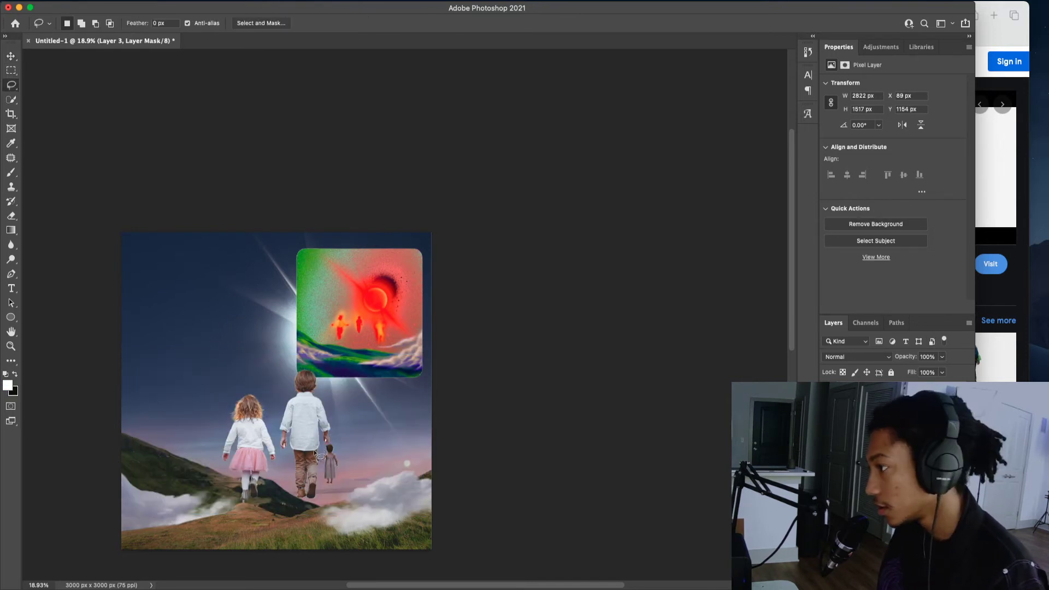
{"action": "mouse_move", "coordinate": [331, 519]}
{"action": "left_mouse_down"}
{"action": "mouse_move", "coordinate": [377, 295]}
{"action": "mouse_move", "coordinate": [363, 279]}
{"action": "mouse_move", "coordinate": [285, 309]}
{"action": "mouse_move", "coordinate": [275, 415]}
{"action": "left_mouse_up"}
{"action": "left_click_drag", "start_coordinate": [277, 454], "coordinate": [315, 524]}
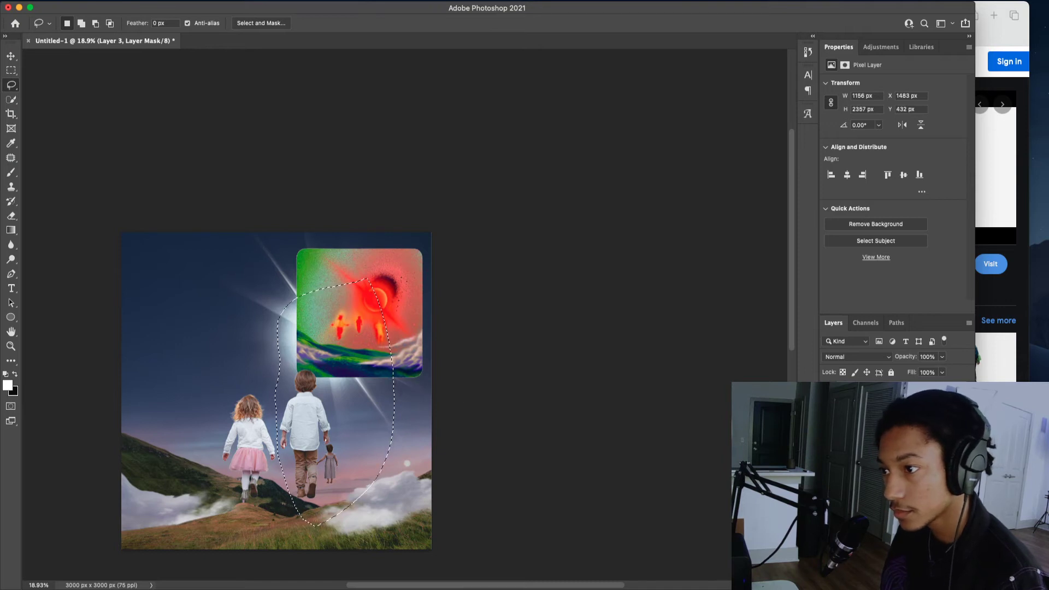
{"action": "right_click", "coordinate": [926, 385]}
{"action": "left_click", "coordinate": [844, 210]}
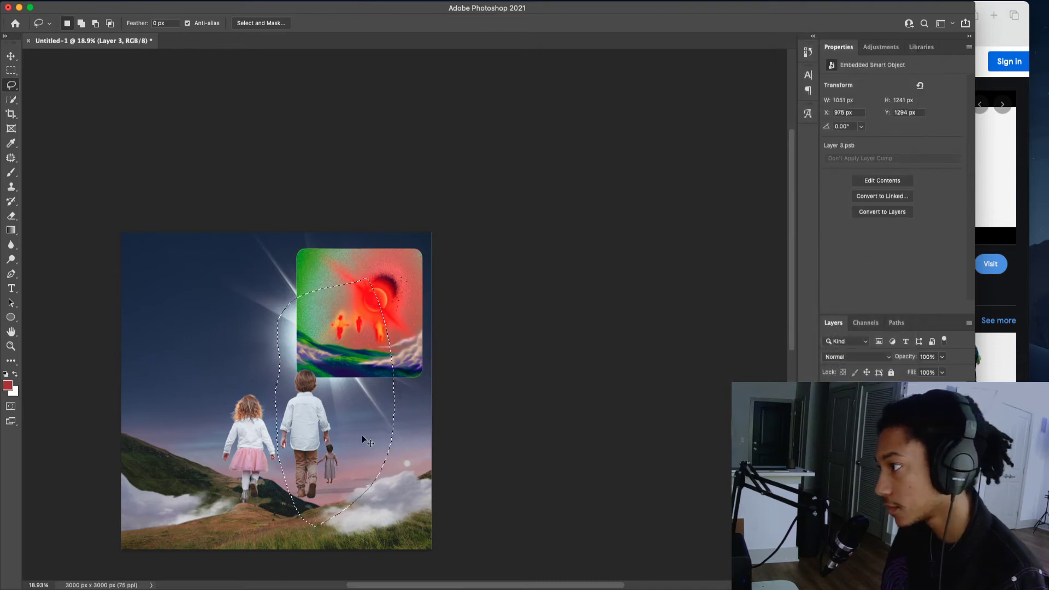
- Replace the girl-and-boy layer with a pasted copy of only the boy, placed above the two small children
{"action": "key", "text": "super+d"}
{"action": "key", "text": "v"}
{"action": "key", "text": "Delete"}
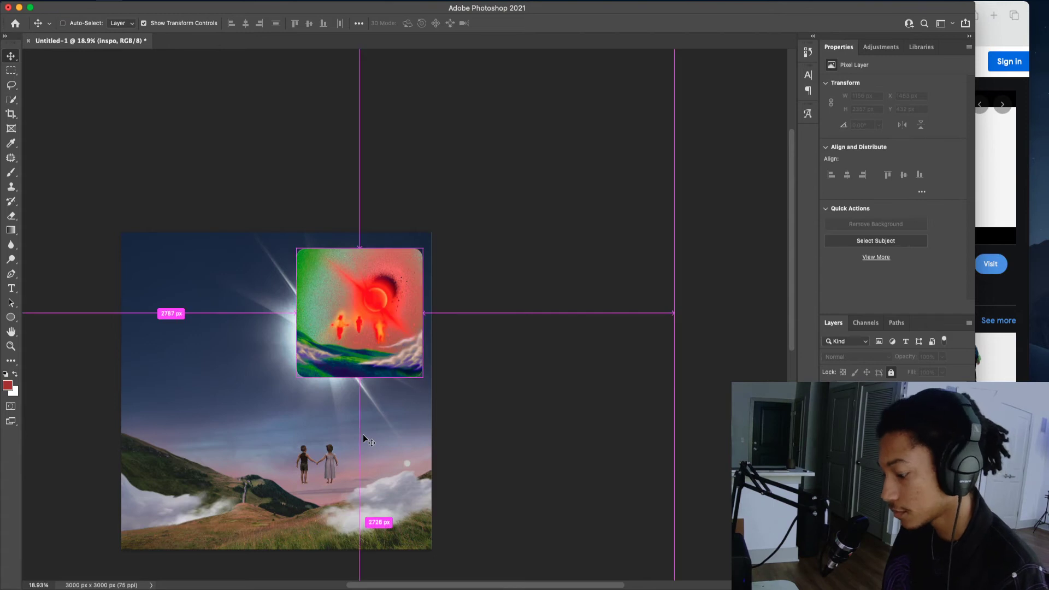
{"action": "key", "text": "super+v"}
{"action": "left_click_drag", "start_coordinate": [274, 379], "coordinate": [316, 388]}
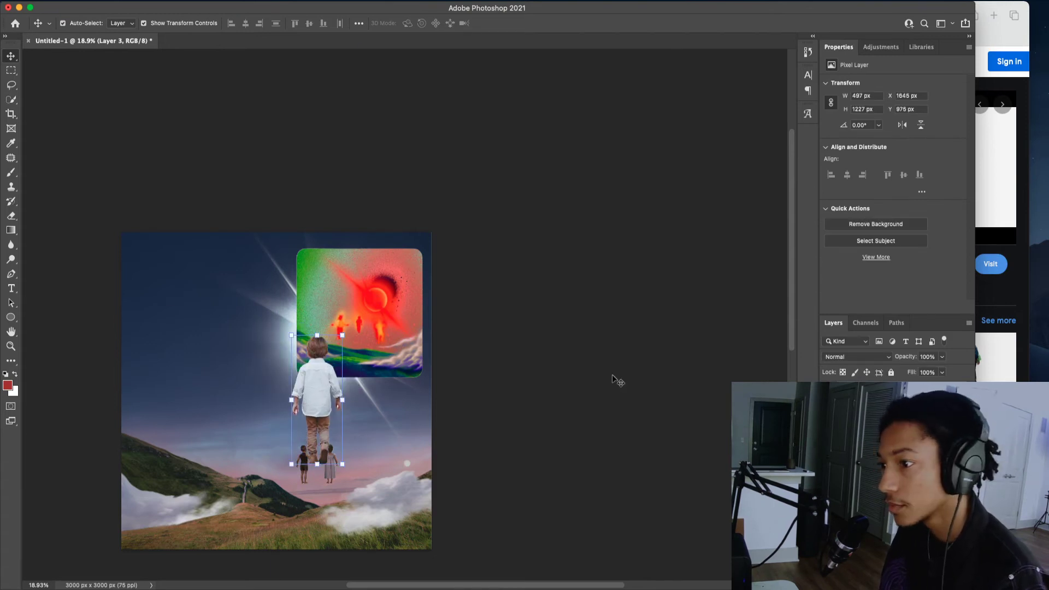
- Convert the boy's layer to a smart object, and select the layer of the two children holding hands
{"action": "right_click", "coordinate": [911, 394]}
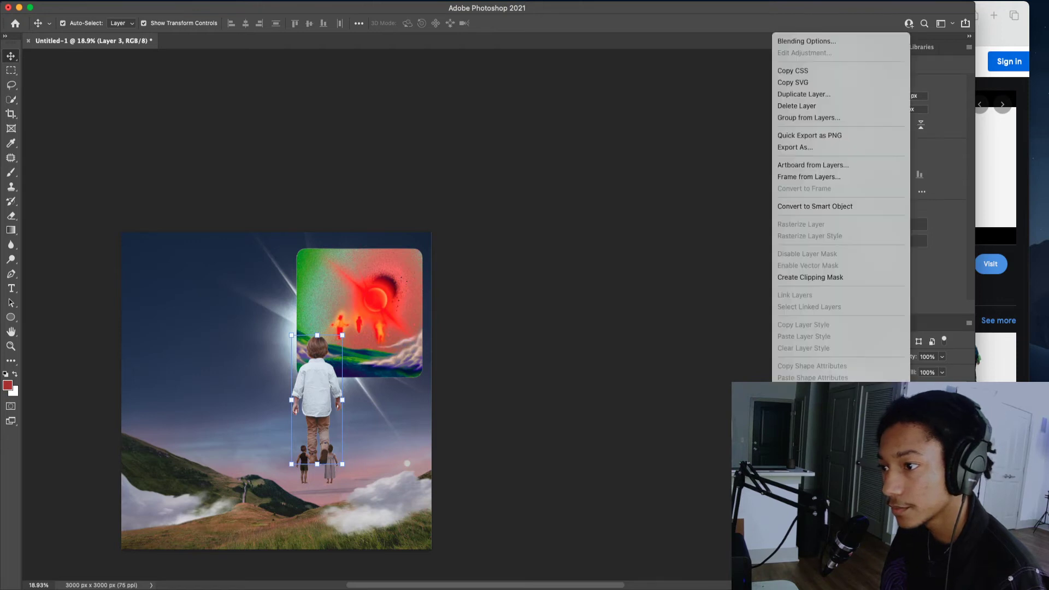
{"action": "left_click", "coordinate": [838, 211]}
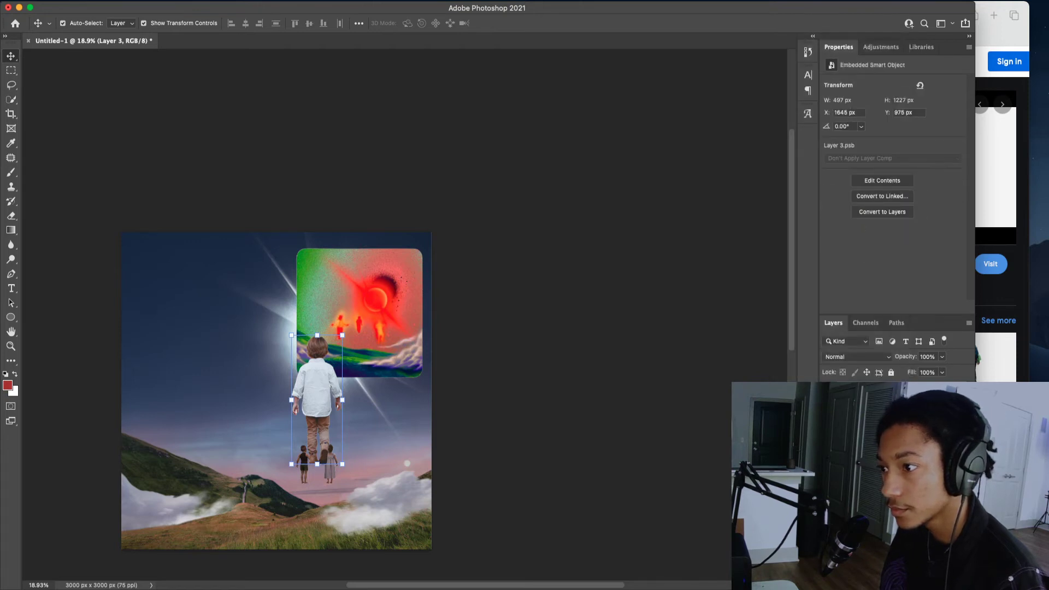
{"action": "left_click", "coordinate": [907, 411]}
{"action": "right_click", "coordinate": [892, 410]}
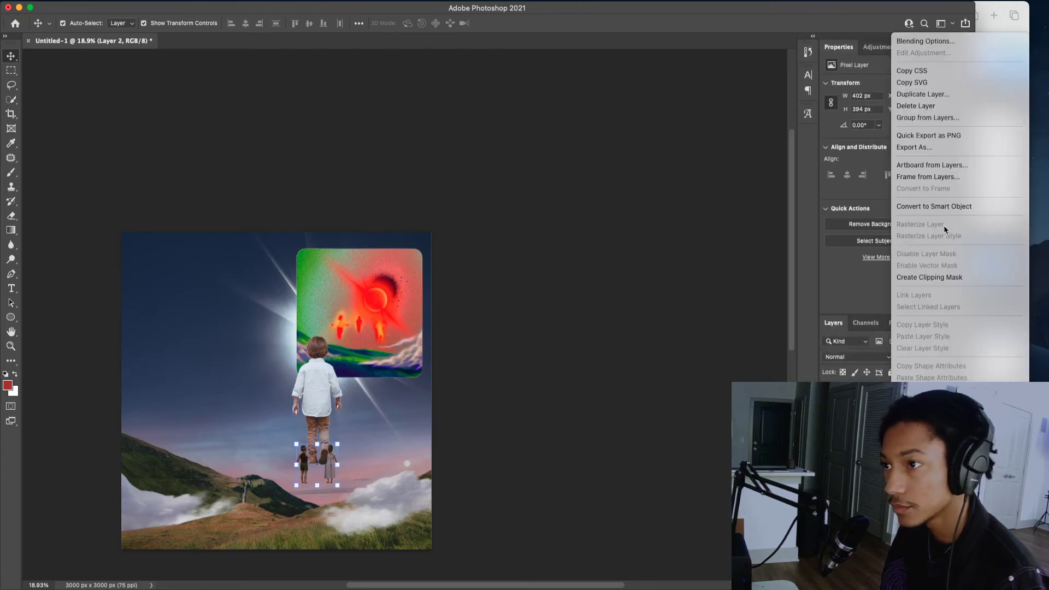
{"action": "left_click", "coordinate": [772, 370]}
- Return to Safari, close the image preview and look through the transparent results for another figure seen from behind
{"action": "left_click", "coordinate": [1021, 193]}
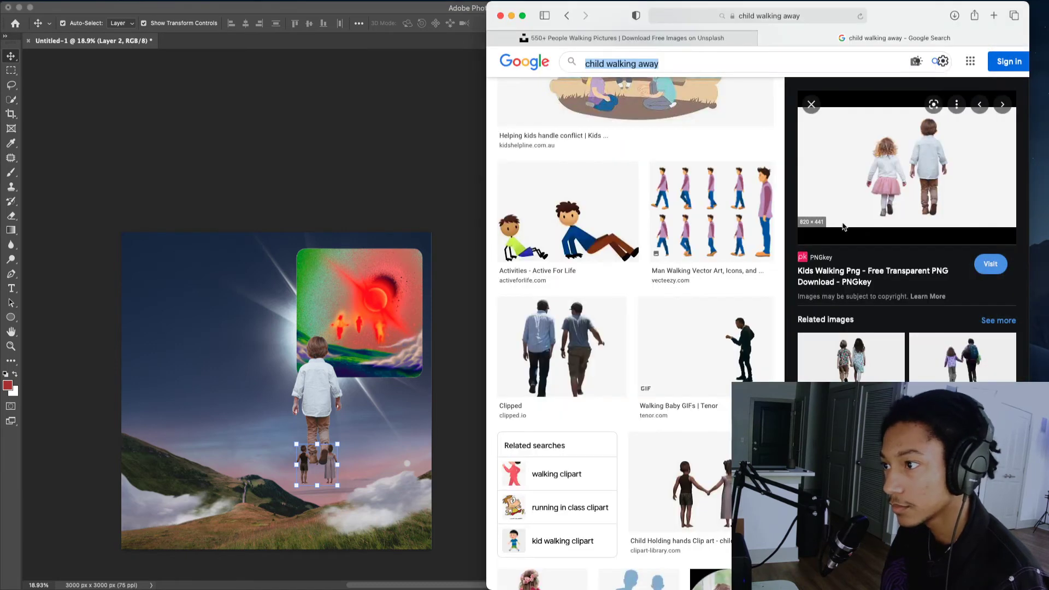
{"action": "scroll", "coordinate": [805, 245], "scroll_direction": "up", "scroll_amount": 10}
{"action": "scroll", "coordinate": [836, 225], "scroll_direction": "up", "scroll_amount": 10}
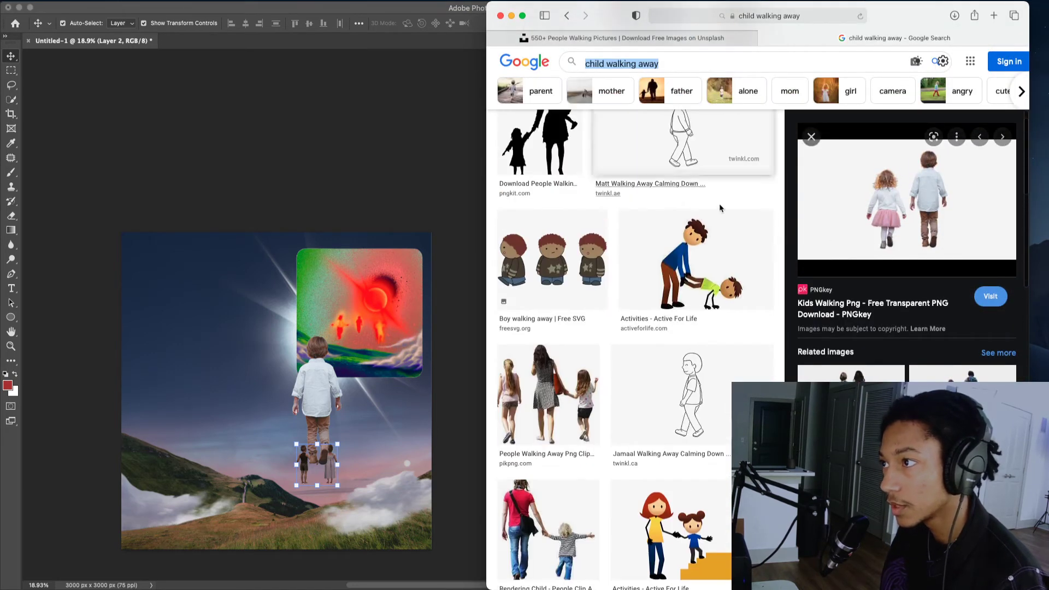
{"action": "scroll", "coordinate": [851, 277], "scroll_direction": "down", "scroll_amount": 4}
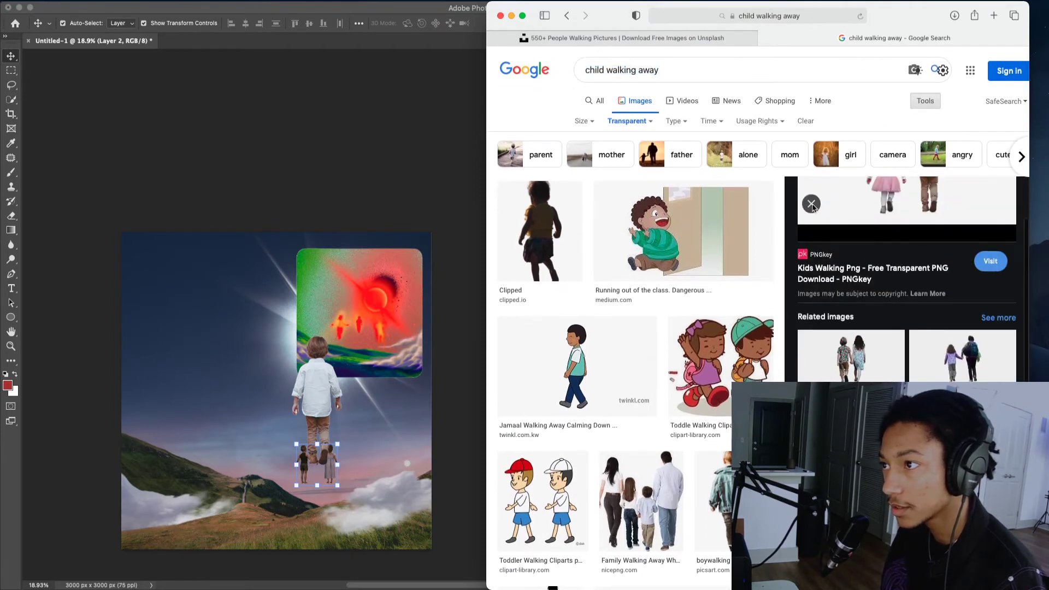
{"action": "left_click", "coordinate": [810, 203]}
{"action": "scroll", "coordinate": [808, 295], "scroll_direction": "down", "scroll_amount": 8}
{"action": "scroll", "coordinate": [806, 297], "scroll_direction": "down", "scroll_amount": 2}
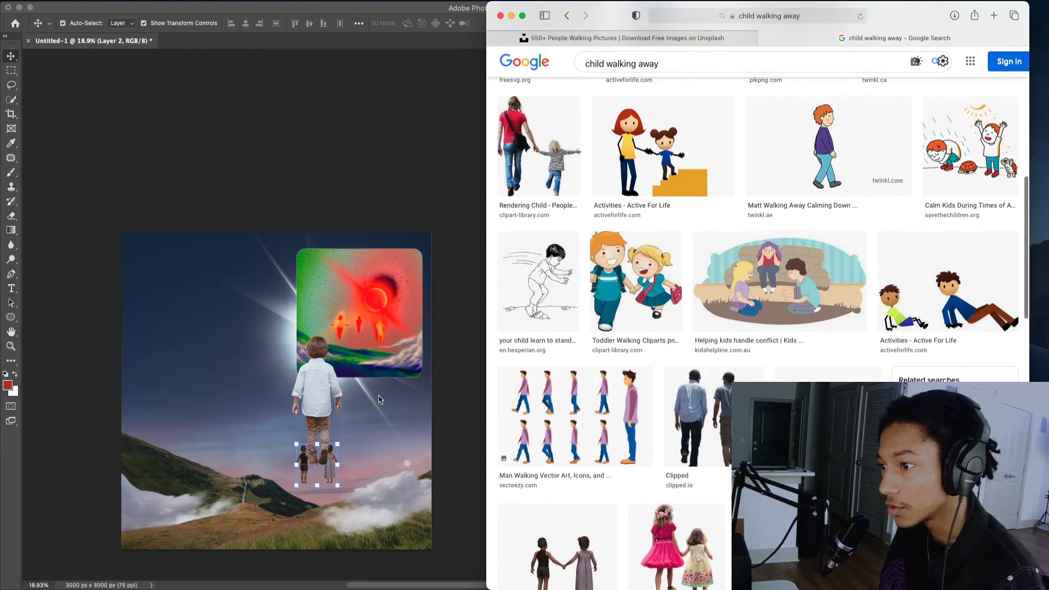
- Switch back to Photoshop and convert the layer of the two children holding hands to a smart object
{"action": "left_click", "coordinate": [366, 413]}
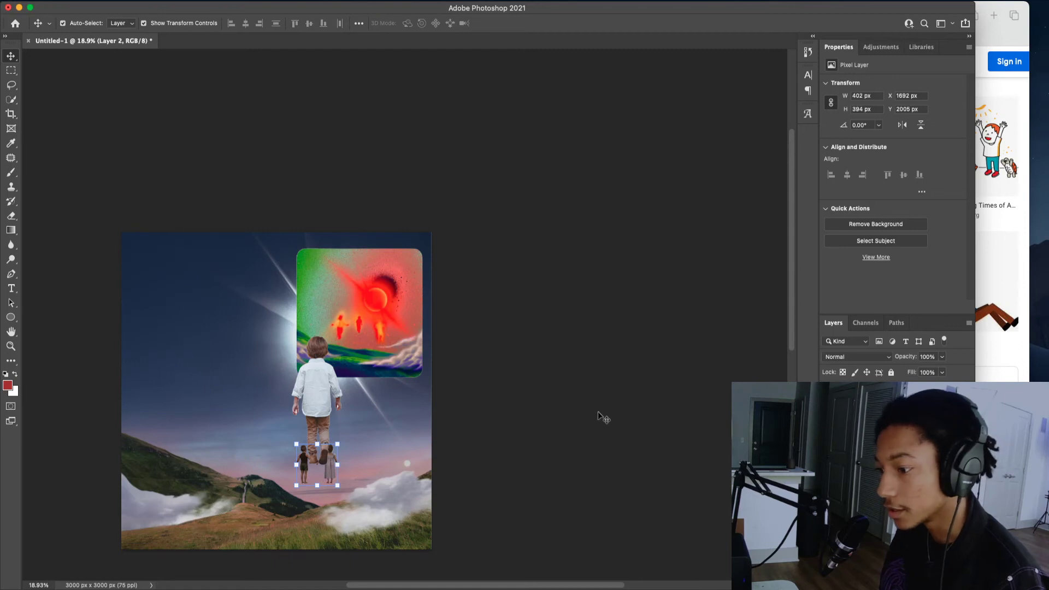
{"action": "right_click", "coordinate": [896, 426]}
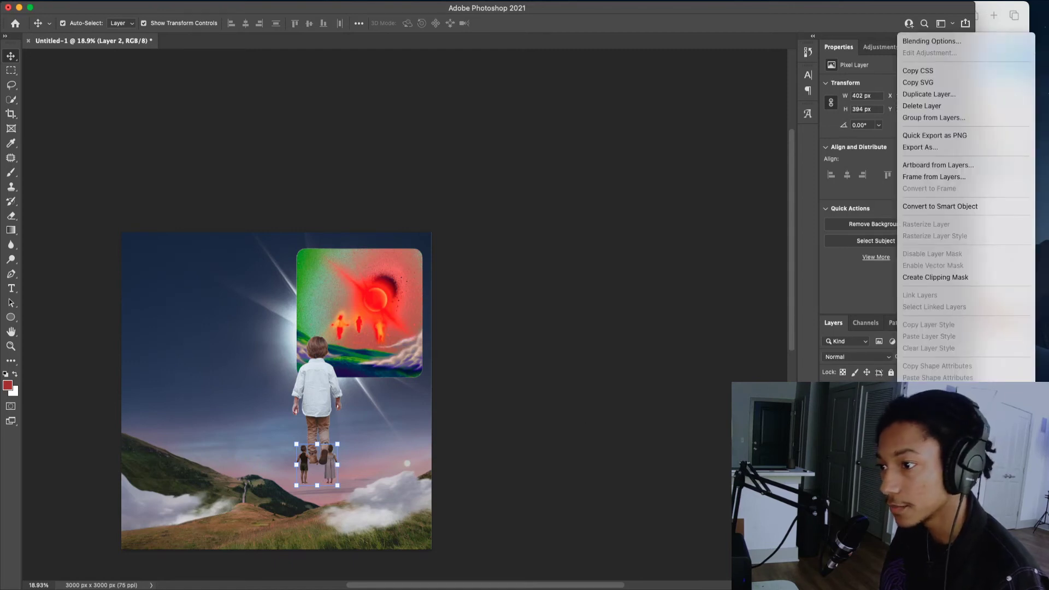
{"action": "left_click", "coordinate": [929, 207]}
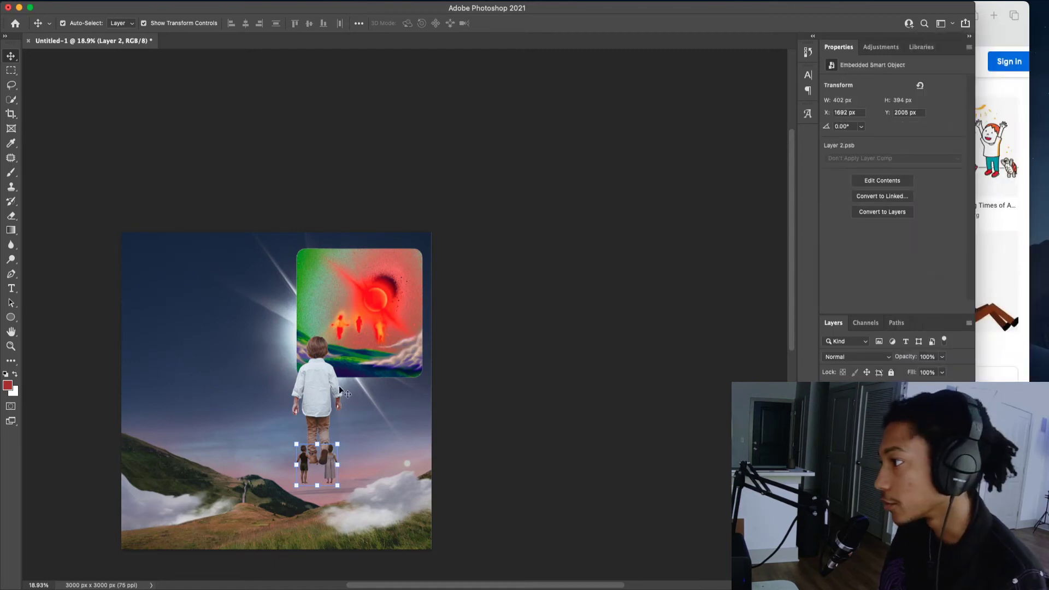
- Check the background composite by toggling its visibility, and examine the reference artwork's figures up close
{"action": "left_click", "coordinate": [828, 427]}
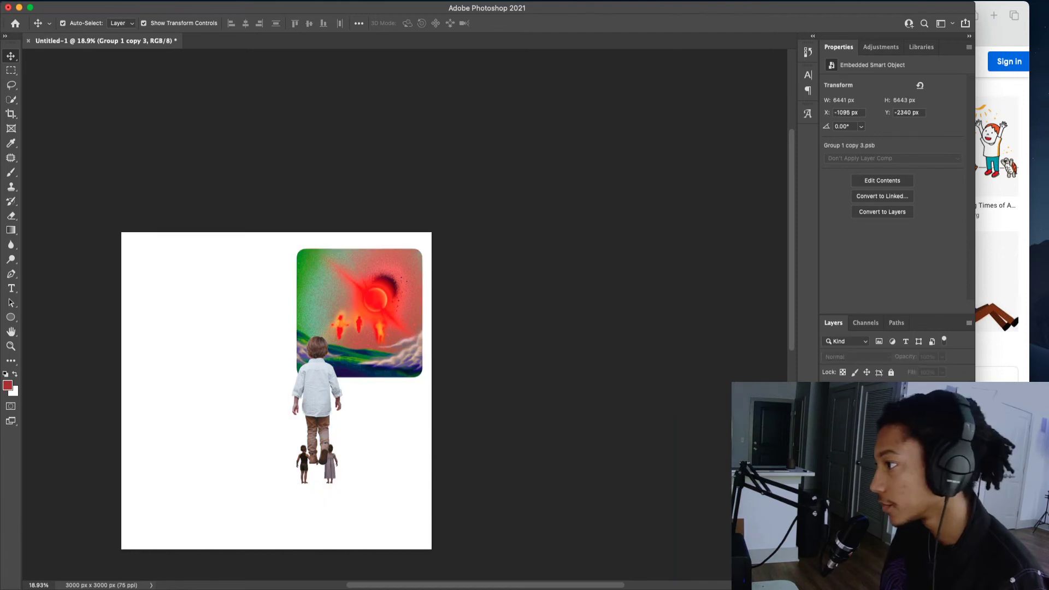
{"action": "left_click", "coordinate": [828, 427]}
{"action": "scroll", "coordinate": [362, 335], "scroll_direction": "up", "scroll_amount": 5}
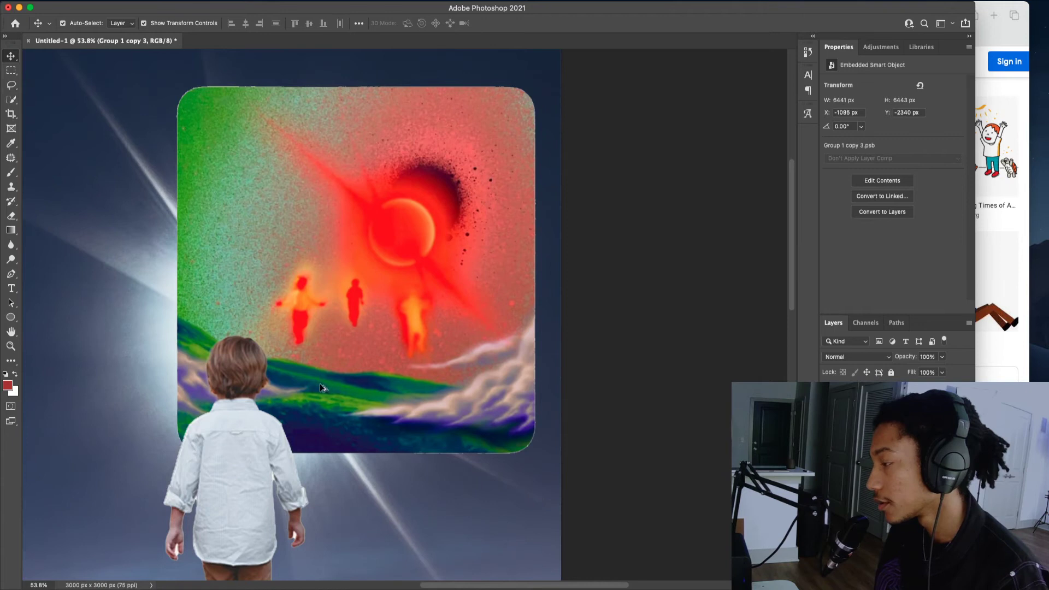
{"action": "scroll", "coordinate": [312, 331], "scroll_direction": "down", "scroll_amount": 5}
{"action": "scroll", "coordinate": [309, 402], "scroll_direction": "up", "scroll_amount": 2}
{"action": "scroll", "coordinate": [301, 412], "scroll_direction": "down", "scroll_amount": 3}
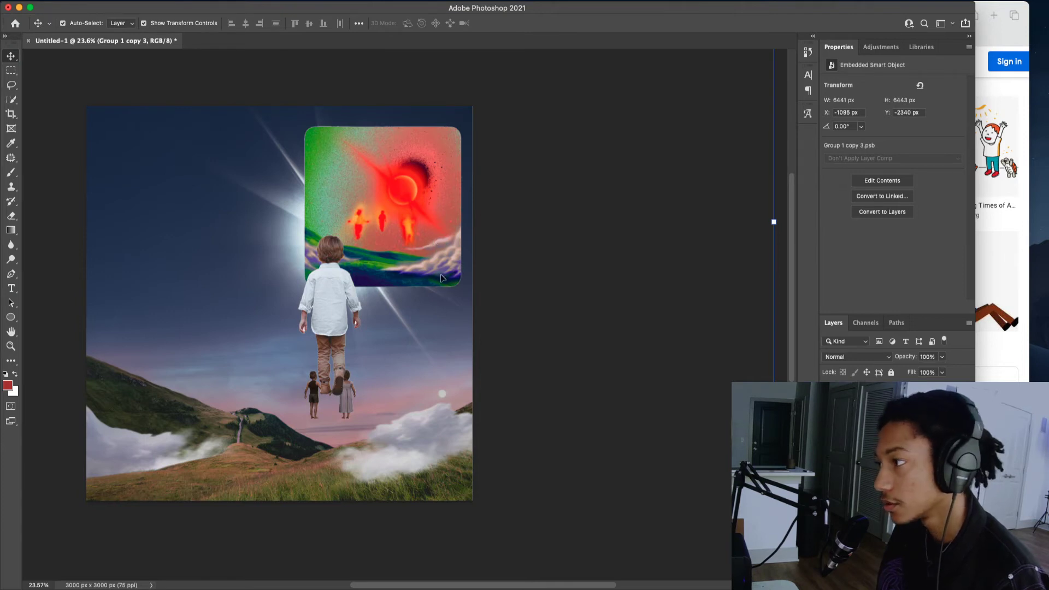
- Select the boy's layer and hide it
{"action": "left_click", "coordinate": [874, 464]}
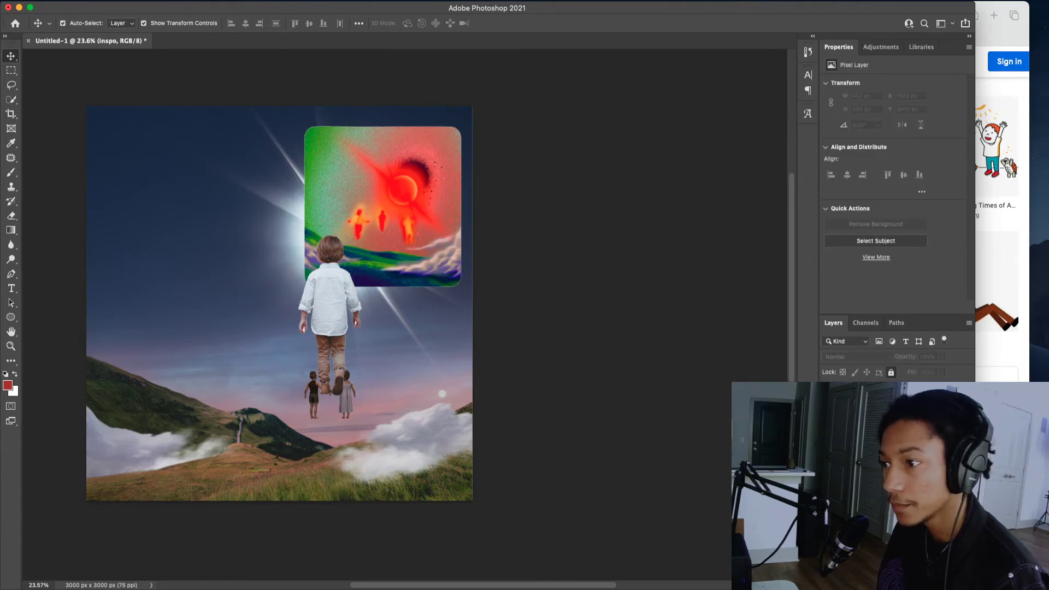
{"action": "left_click", "coordinate": [874, 448]}
{"action": "left_click", "coordinate": [828, 448]}
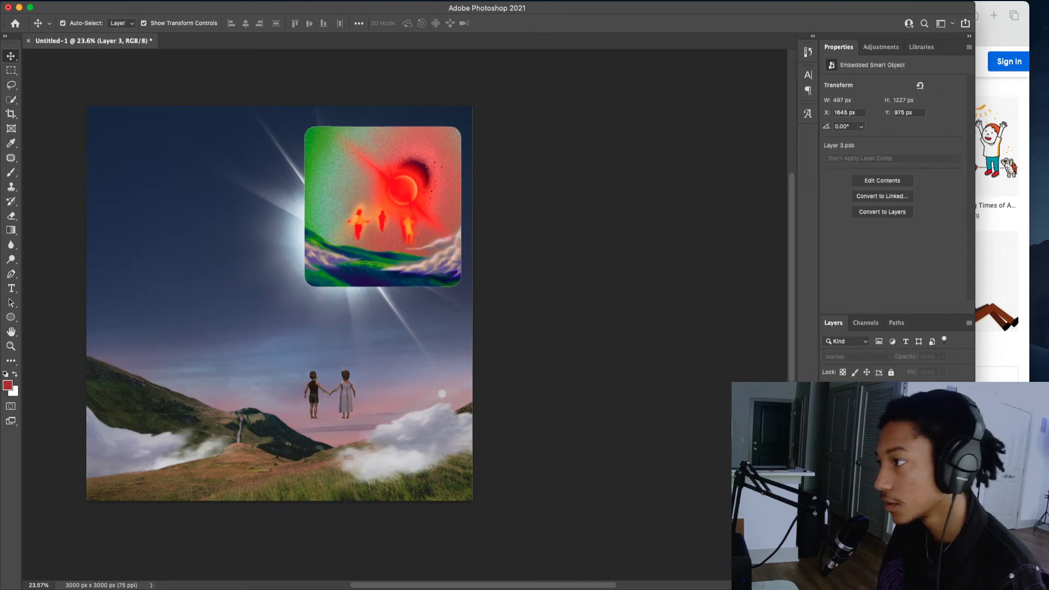
- Rasterize the merged background smart object and crop its overhanging pixels to the 3000 x 3000 px canvas
{"action": "left_click", "coordinate": [378, 216]}
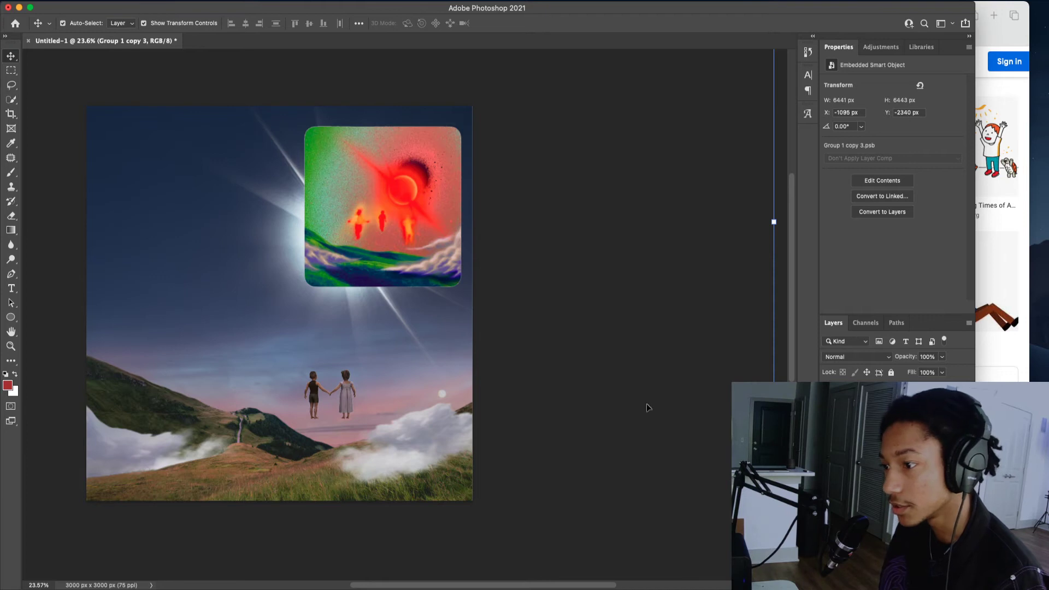
{"action": "key", "text": "b"}
{"action": "left_click", "coordinate": [568, 397]}
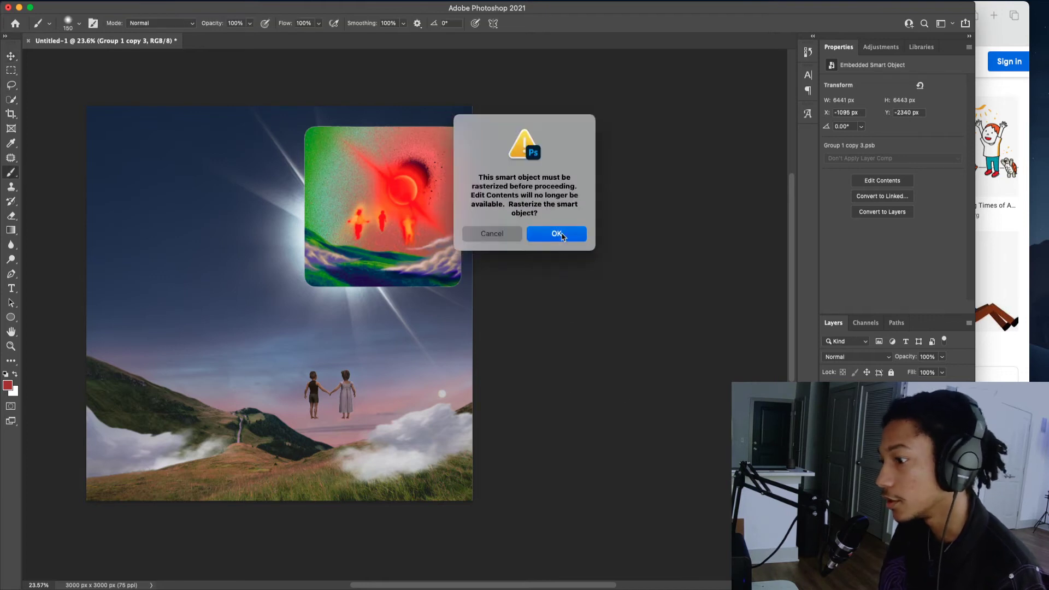
{"action": "left_click", "coordinate": [562, 235]}
{"action": "key", "text": "c"}
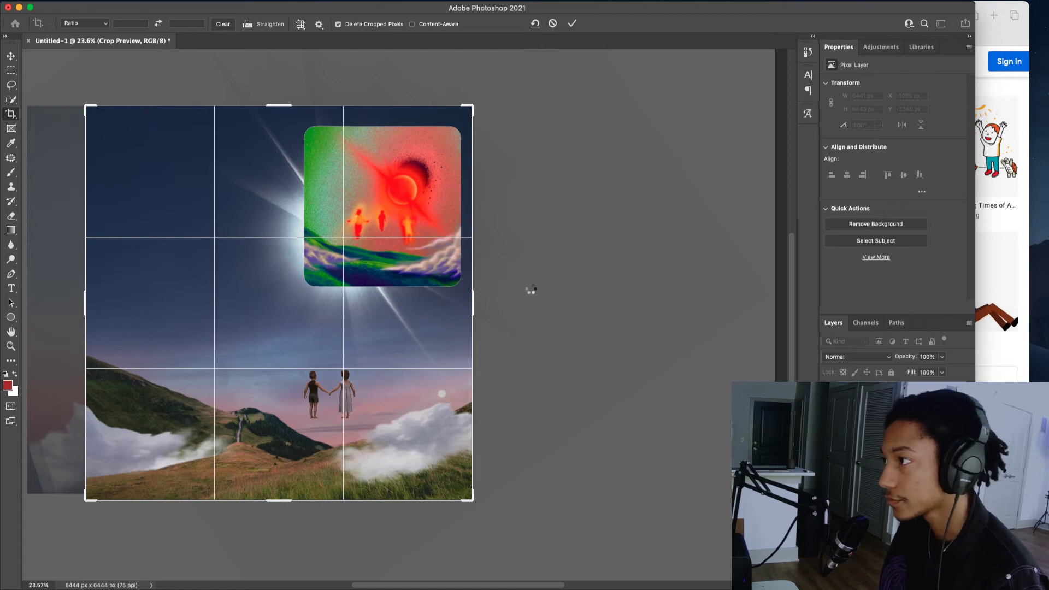
{"action": "key", "text": "Return"}
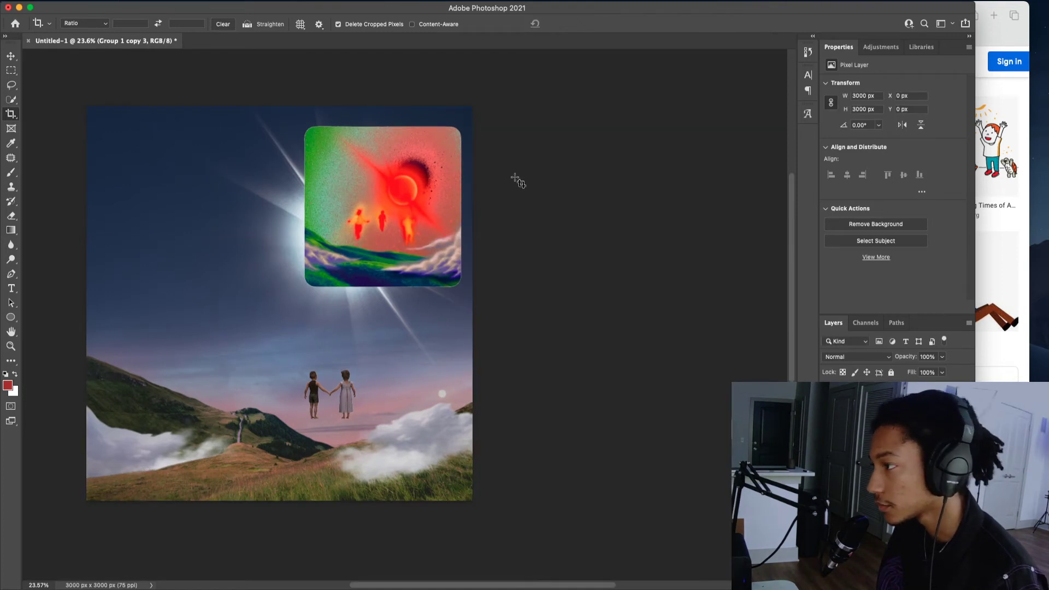
- Hide the two children and the reference artwork so that only the background composite shows
{"action": "key", "text": "v"}
{"action": "left_click_drag", "start_coordinate": [439, 351], "coordinate": [546, 377]}
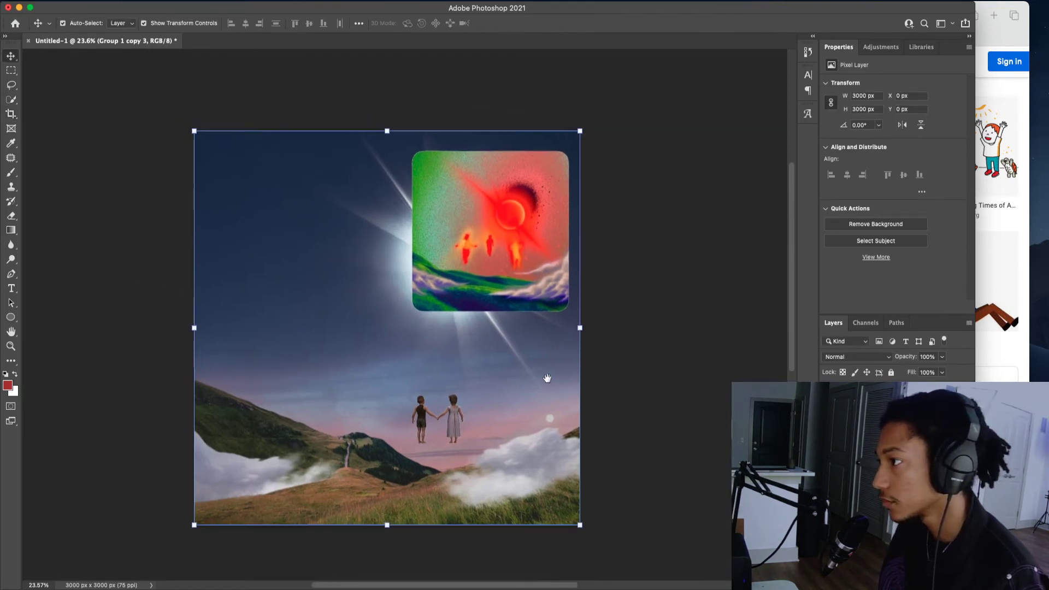
{"action": "left_click", "coordinate": [829, 437]}
{"action": "left_click", "coordinate": [511, 265]}
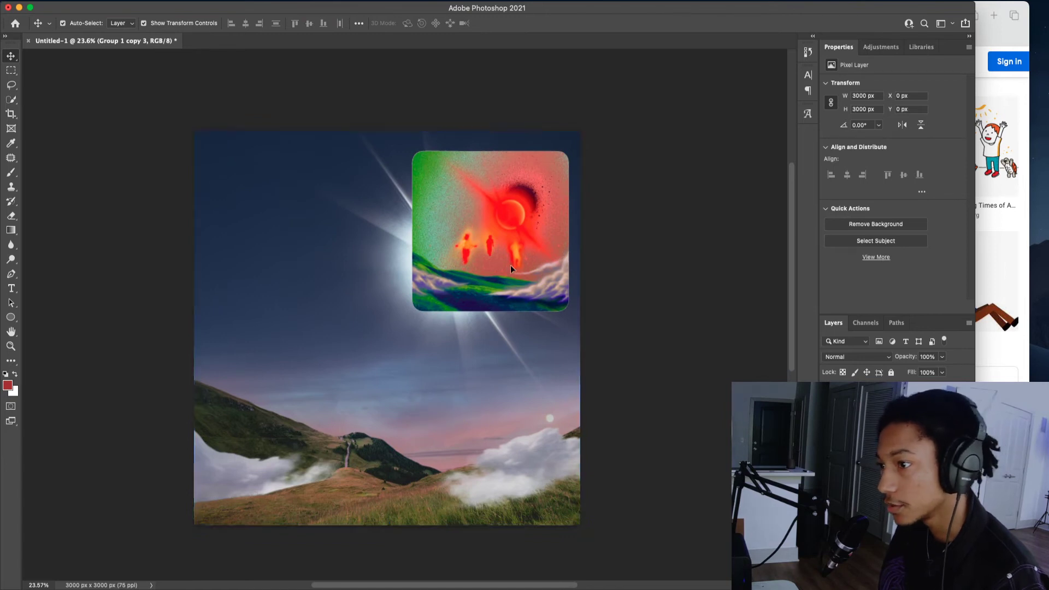
{"action": "left_click", "coordinate": [829, 427]}
{"action": "left_click", "coordinate": [829, 426]}
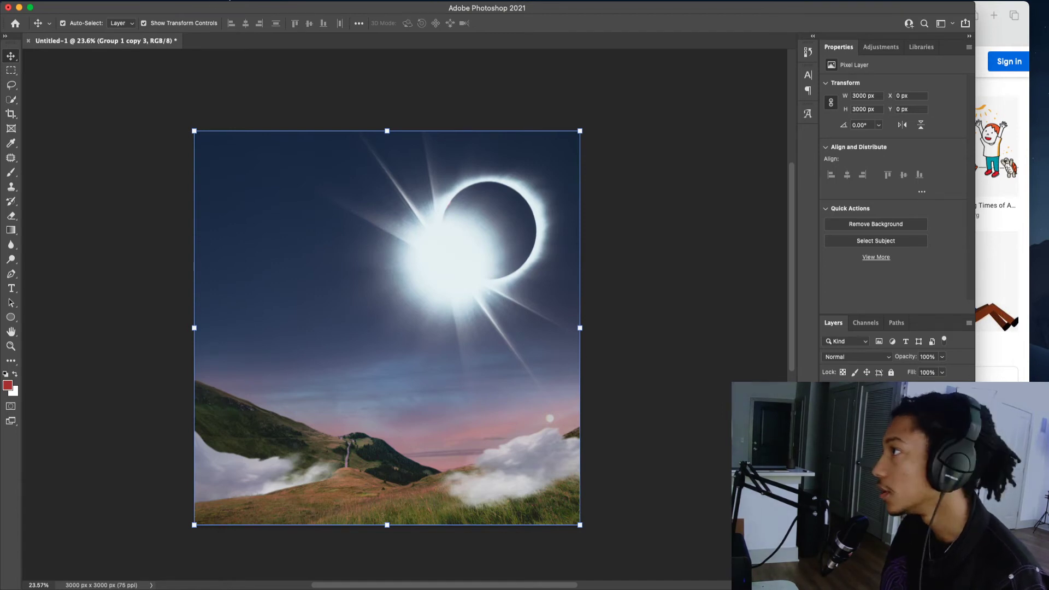
- Start a Warp transform on the background layer, pulling the central hills downward and the lower left edge outward
{"action": "left_click", "coordinate": [120, 1]}
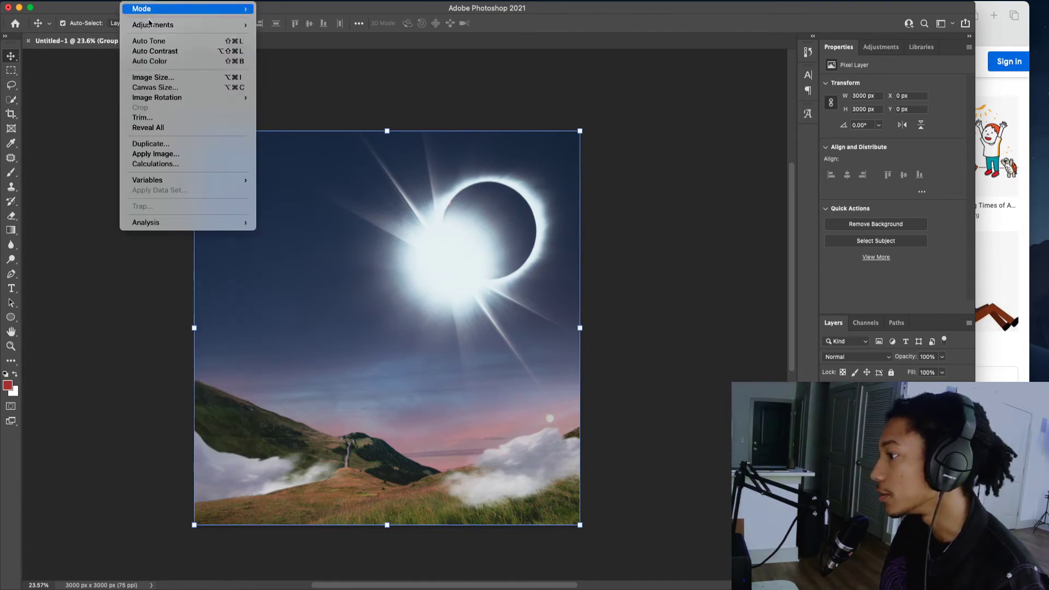
{"action": "mouse_move", "coordinate": [228, 222]}
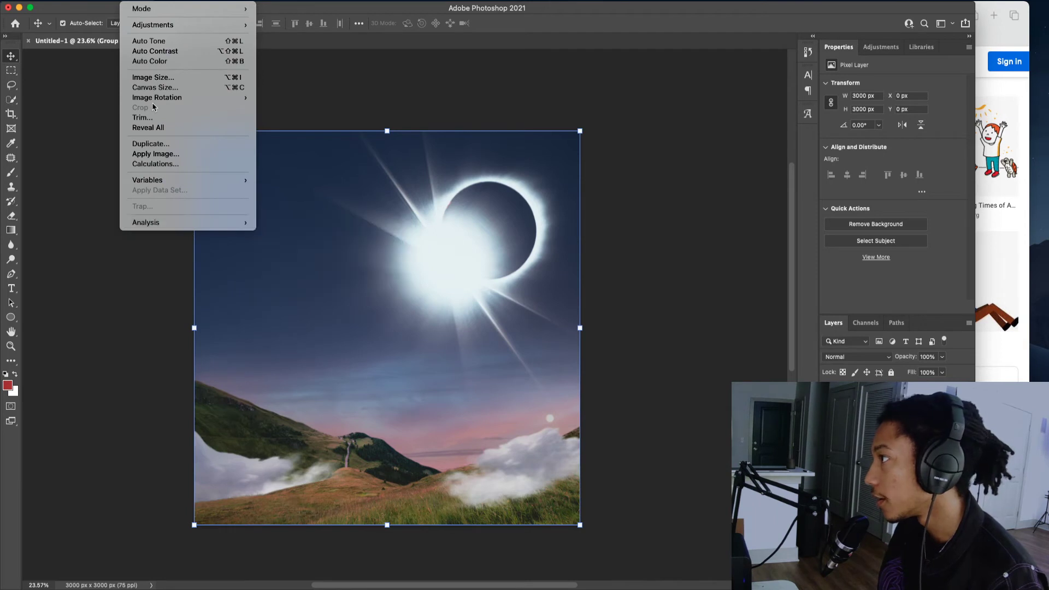
{"action": "mouse_move", "coordinate": [108, 1]}
{"action": "mouse_move", "coordinate": [235, 241]}
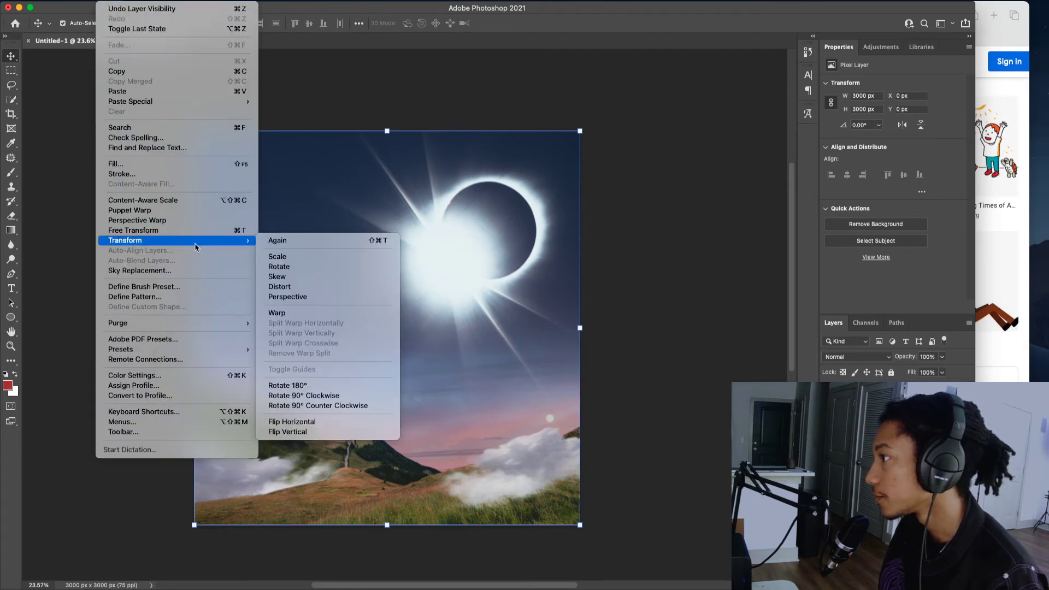
{"action": "left_click", "coordinate": [276, 312]}
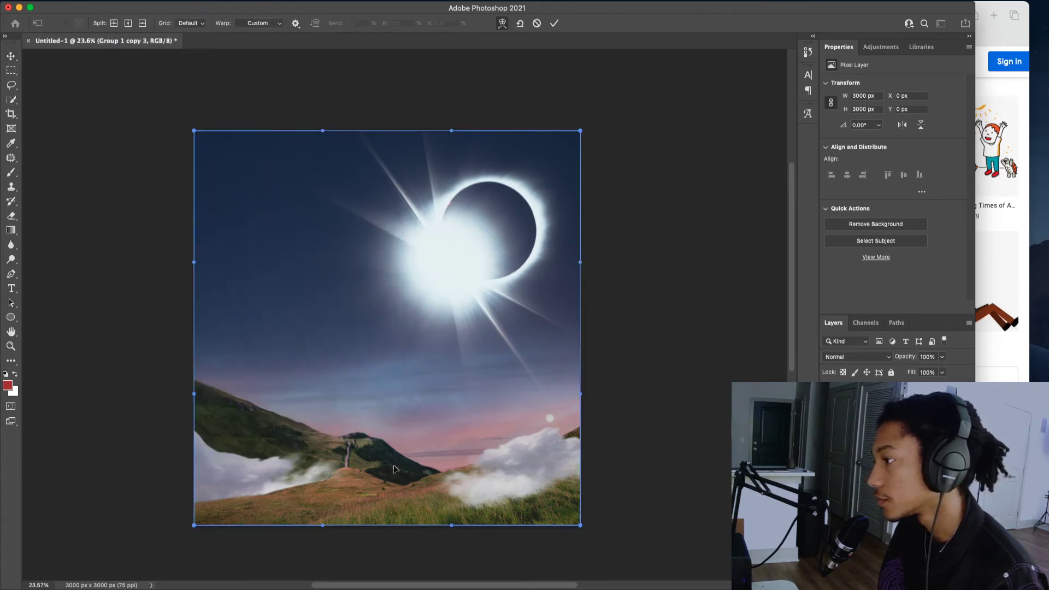
{"action": "left_click_drag", "start_coordinate": [379, 416], "coordinate": [358, 453]}
{"action": "left_click_drag", "start_coordinate": [202, 405], "coordinate": [189, 394]}
{"action": "mouse_move", "coordinate": [382, 434]}
{"action": "left_mouse_down"}
{"action": "mouse_move", "coordinate": [375, 451]}
{"action": "mouse_move", "coordinate": [378, 442]}
{"action": "left_mouse_up"}
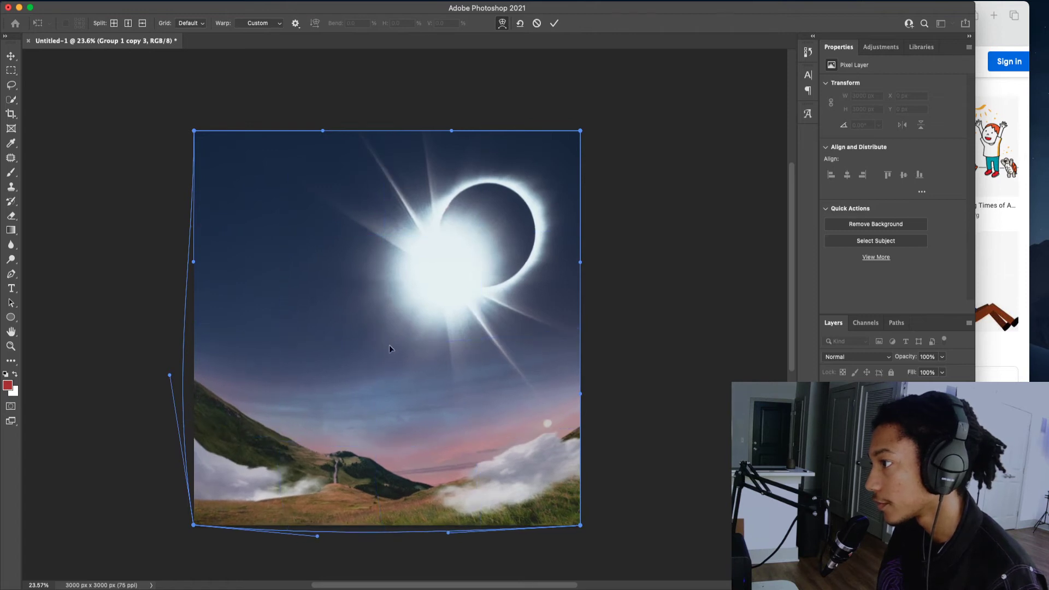
- Stretch the background's lower right corner and upper left edge beyond the canvas, then apply the warp
{"action": "mouse_move", "coordinate": [386, 346]}
{"action": "left_mouse_down"}
{"action": "mouse_move", "coordinate": [388, 329]}
{"action": "mouse_move", "coordinate": [387, 339]}
{"action": "left_mouse_up"}
{"action": "left_click_drag", "start_coordinate": [370, 471], "coordinate": [369, 476]}
{"action": "left_click_drag", "start_coordinate": [582, 527], "coordinate": [596, 533]}
{"action": "left_click_drag", "start_coordinate": [447, 539], "coordinate": [398, 542]}
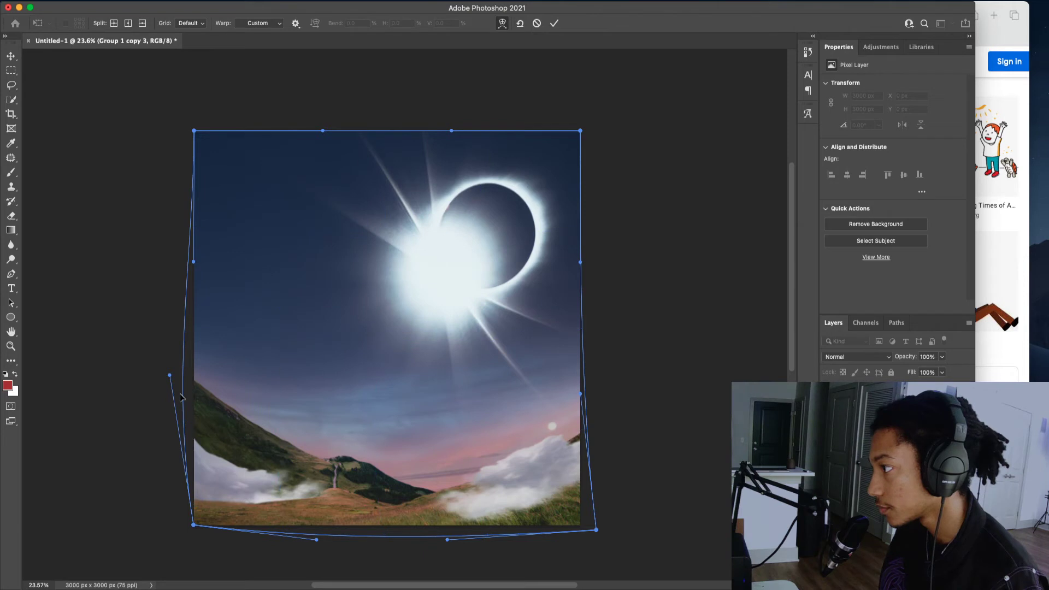
{"action": "left_click_drag", "start_coordinate": [195, 265], "coordinate": [176, 259]}
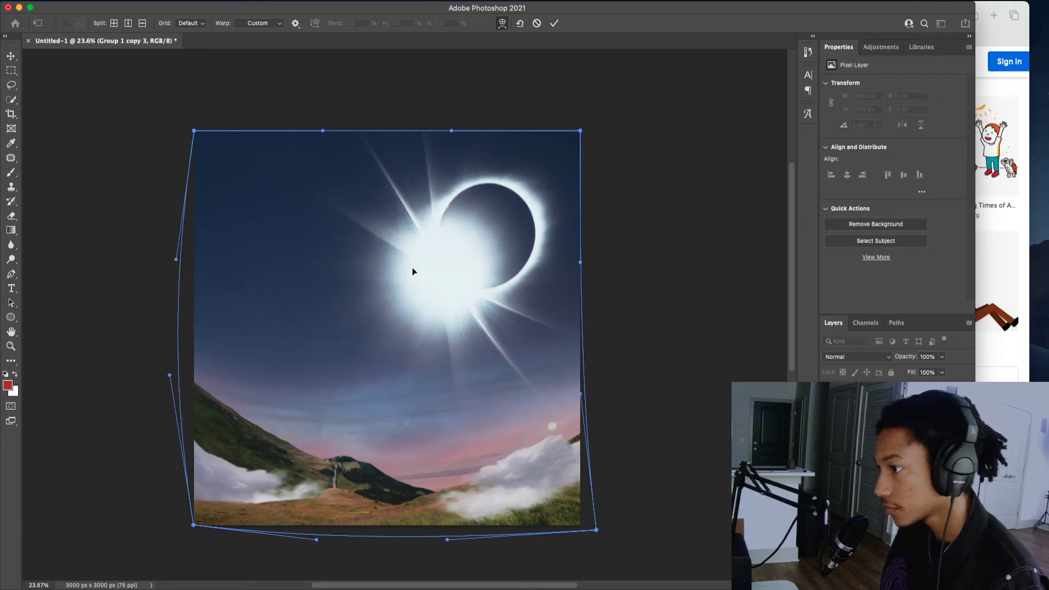
{"action": "key", "text": "Return"}
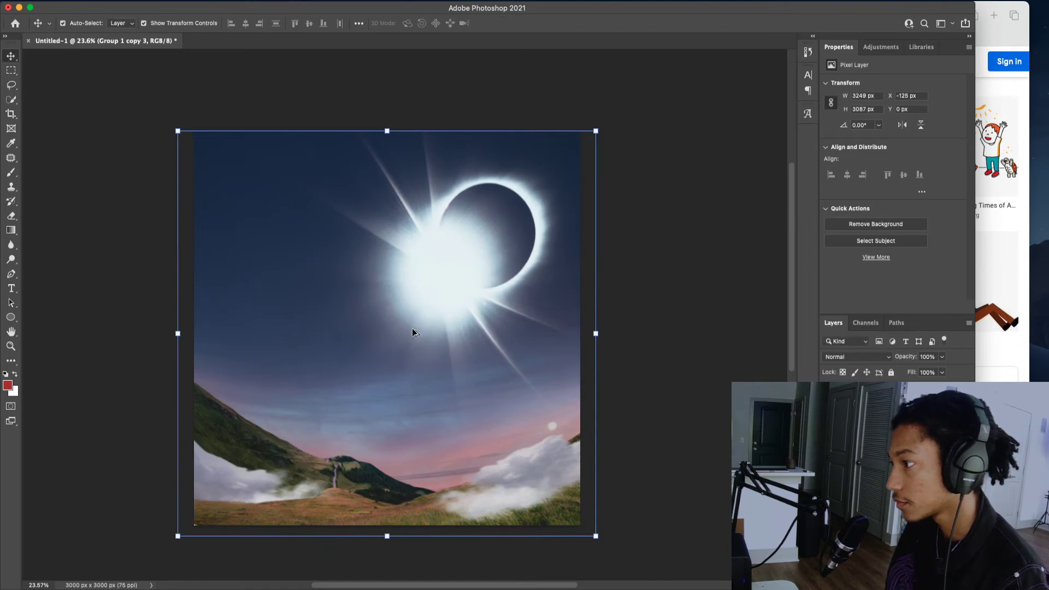
- Compare the background before and after the warp by undoing and redoing it, keeping the warped version
{"action": "scroll", "coordinate": [421, 321], "scroll_direction": "down", "scroll_amount": 3}
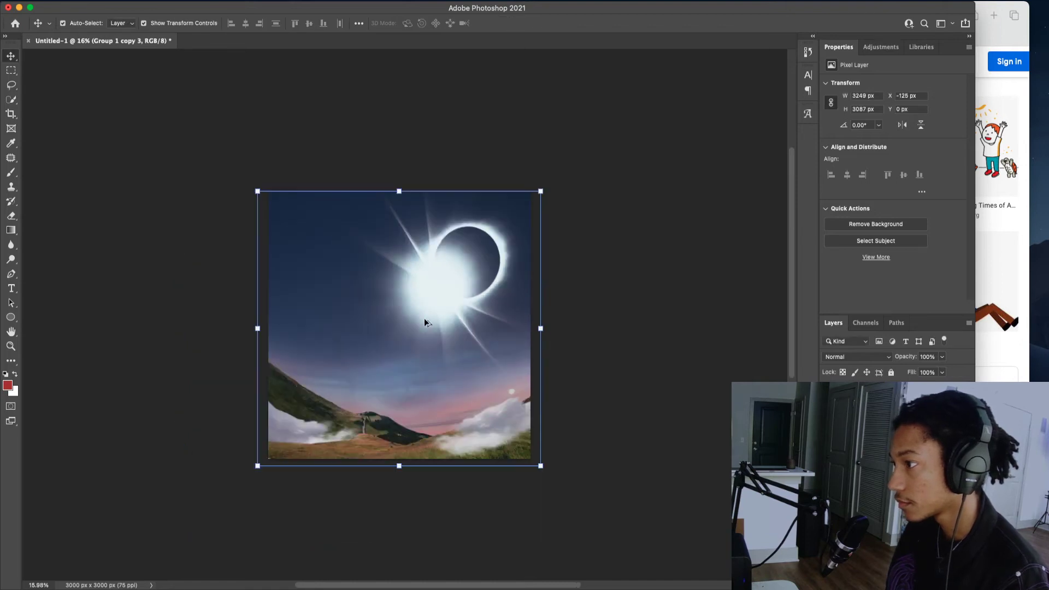
{"action": "left_click", "coordinate": [576, 331]}
{"action": "key", "text": "super+z"}
{"action": "key", "text": "super+shift+z"}
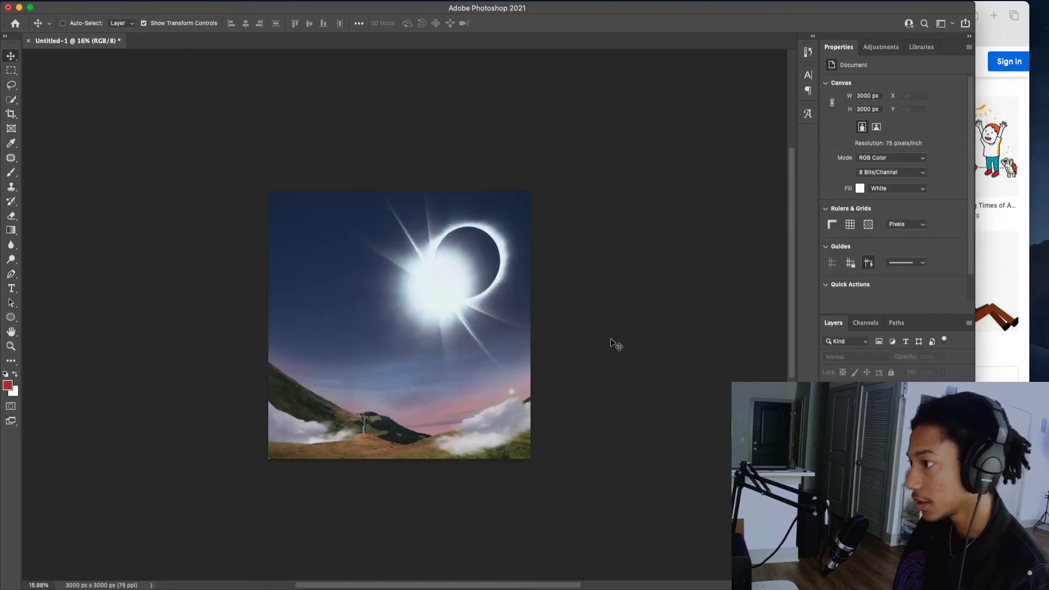
{"action": "key", "text": "super+z"}
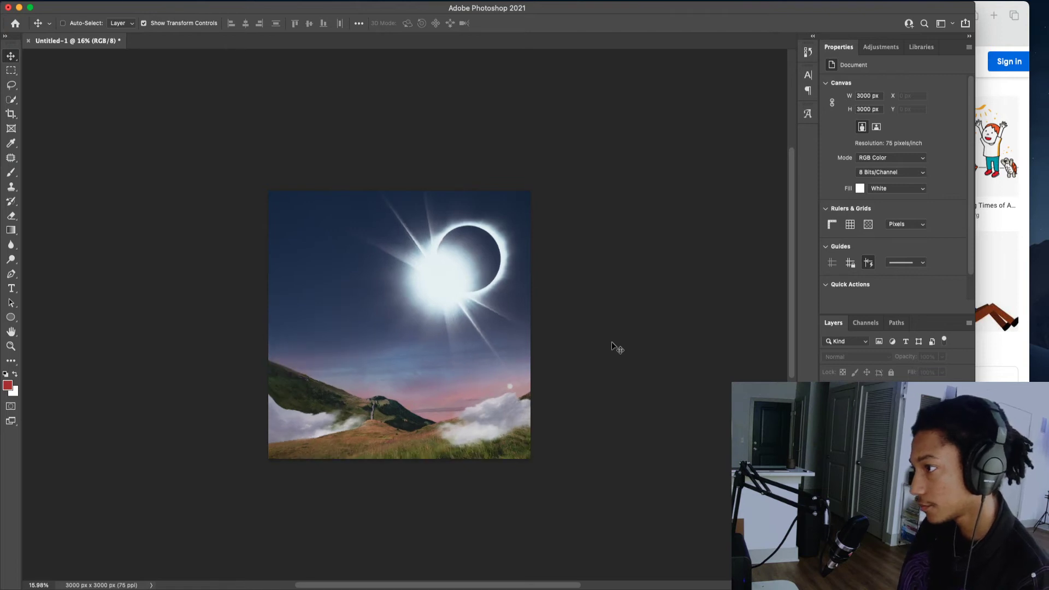
{"action": "key", "text": "super+shift+z"}
{"action": "left_click", "coordinate": [510, 414]}
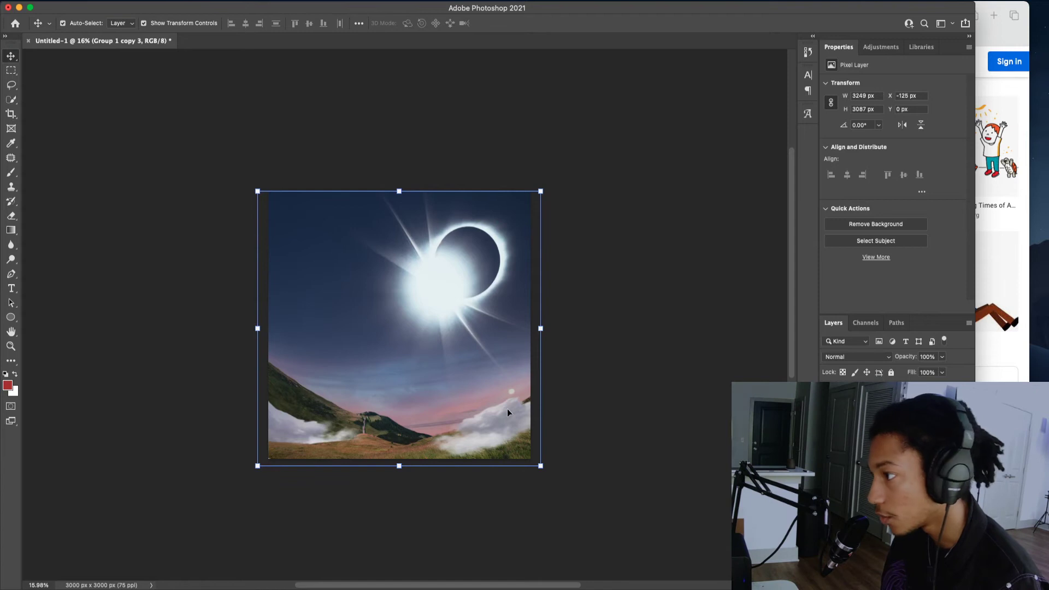
- Show the two children holding hands, enlarge them to about 151%, and position them beneath the eclipse above the hills
{"action": "scroll", "coordinate": [508, 412], "scroll_direction": "up", "scroll_amount": 2}
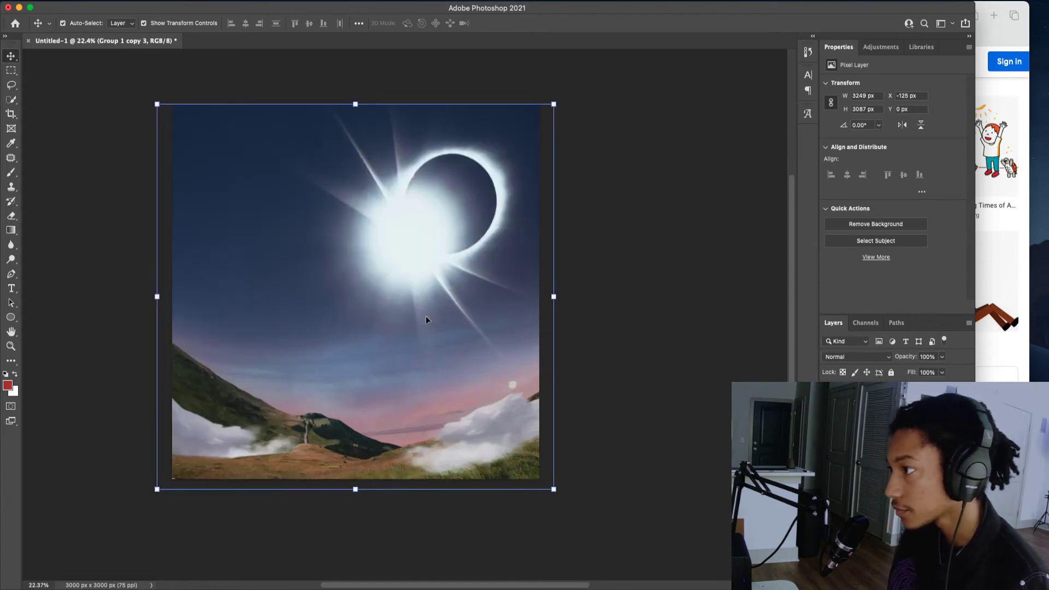
{"action": "left_click", "coordinate": [829, 437]}
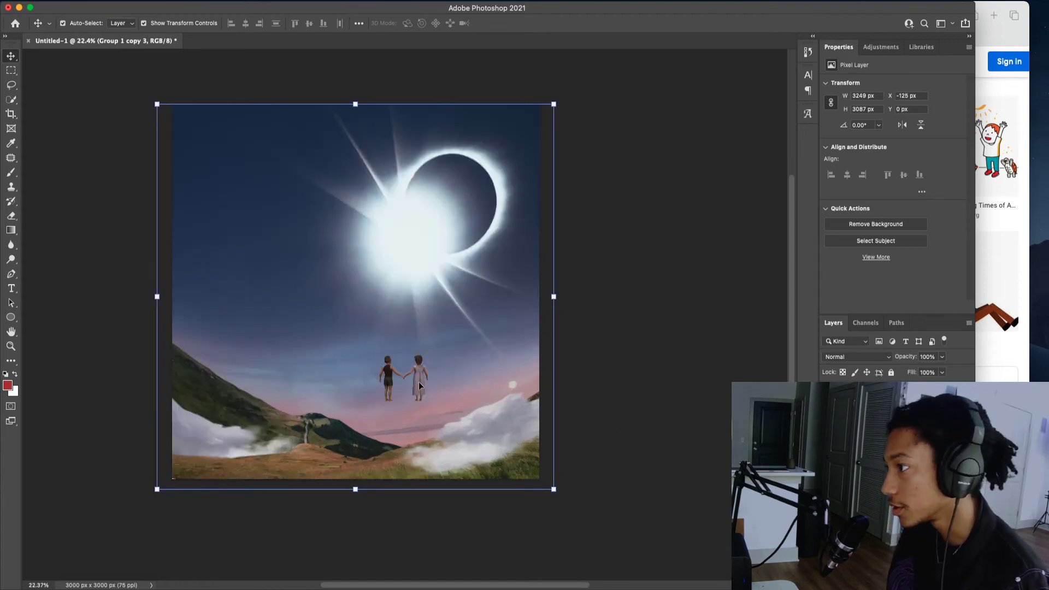
{"action": "left_click", "coordinate": [877, 437]}
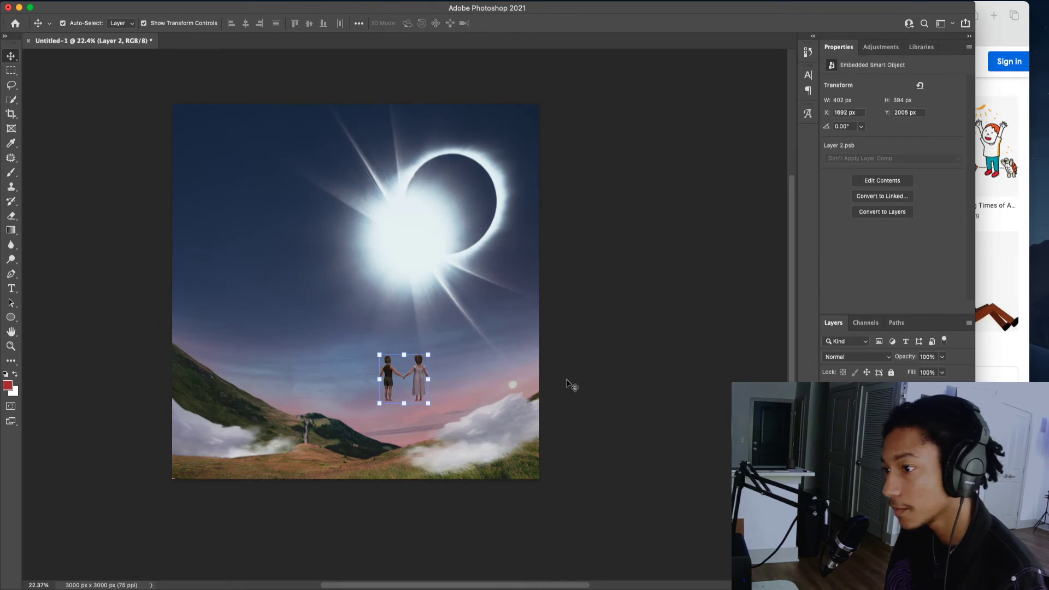
{"action": "left_click_drag", "start_coordinate": [431, 375], "coordinate": [469, 377]}
{"action": "left_click_drag", "start_coordinate": [418, 391], "coordinate": [385, 395]}
{"action": "left_click_drag", "start_coordinate": [436, 338], "coordinate": [425, 358]}
{"action": "left_click_drag", "start_coordinate": [397, 376], "coordinate": [399, 376]}
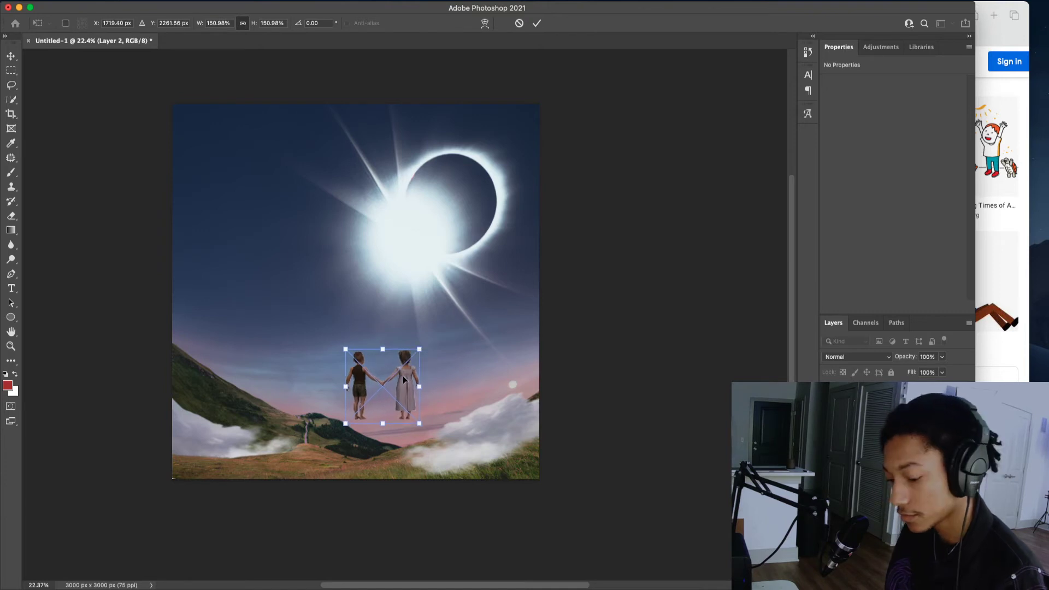
{"action": "key", "text": "Return"}
- Show the boy in the white shirt, scale him down to about 39%, and place him between the two children
{"action": "left_click", "coordinate": [404, 273]}
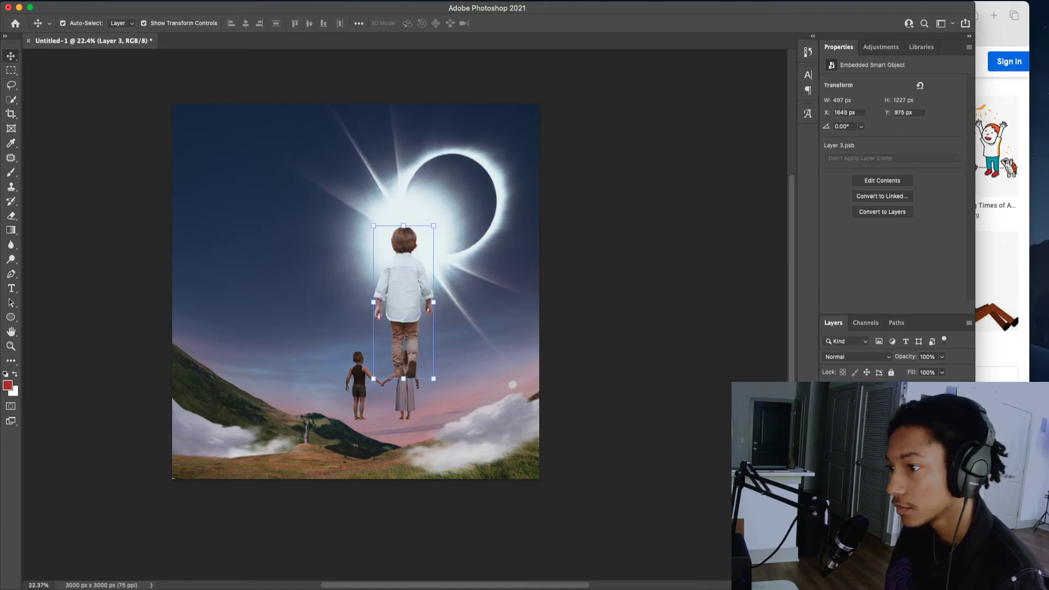
{"action": "left_click_drag", "start_coordinate": [434, 225], "coordinate": [389, 378]}
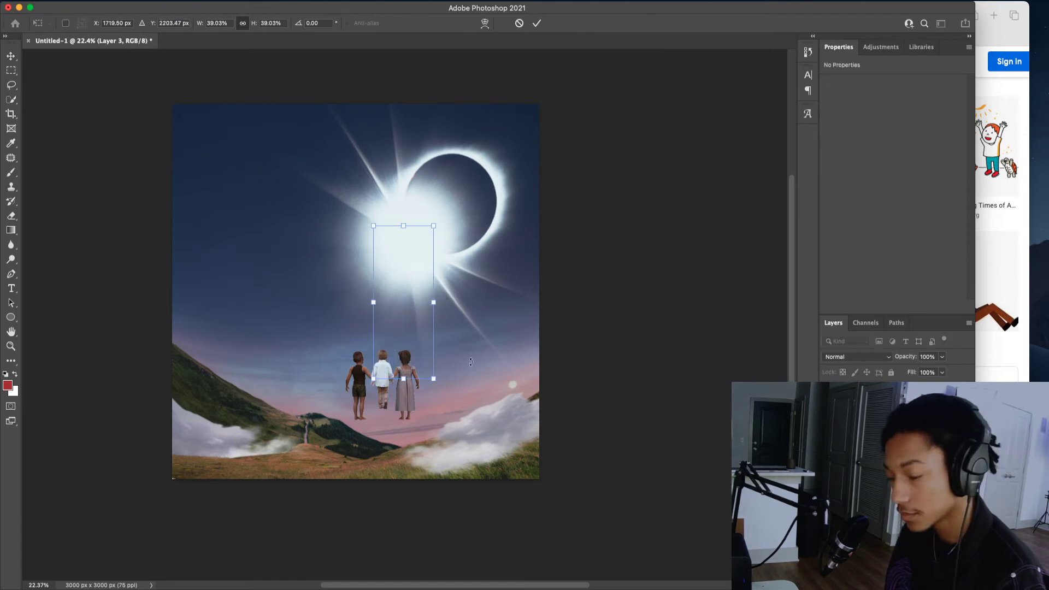
{"action": "key", "text": "Return"}
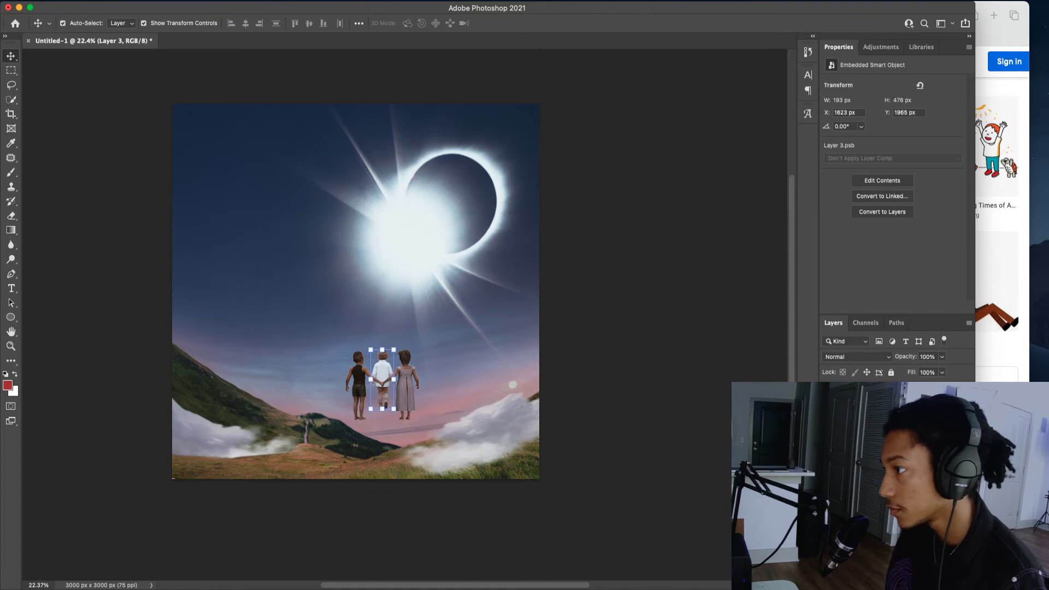
{"action": "left_click_drag", "start_coordinate": [405, 388], "coordinate": [405, 395]}
{"action": "key", "text": "super+z"}
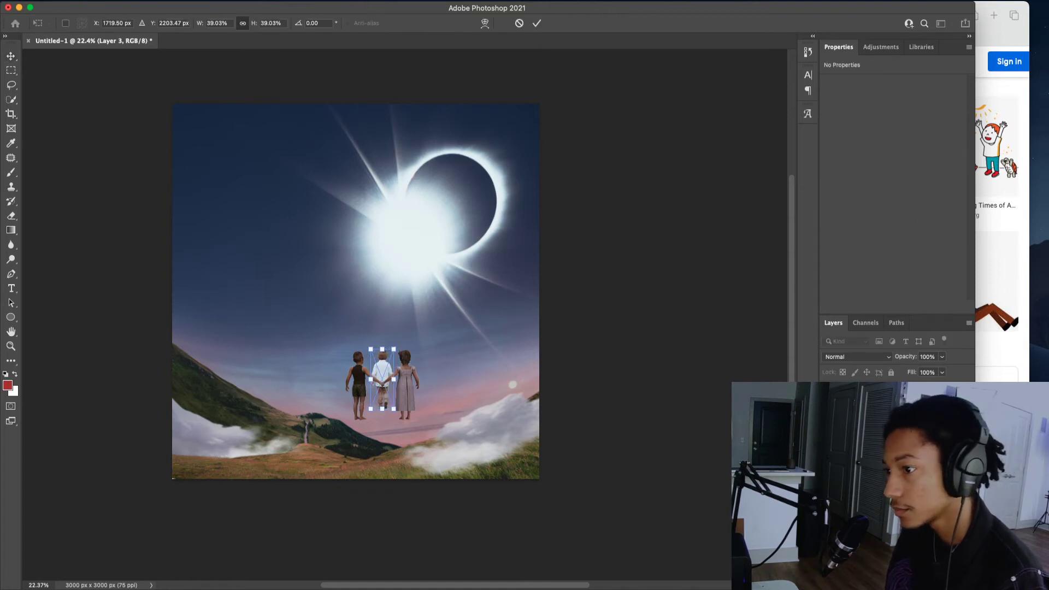
- Commit the boy's scaling, then skew and rotate the two children holding hands to an angle of about 7.95° and shift them slightly sideways
{"action": "key", "text": "Return"}
{"action": "scroll", "coordinate": [394, 414], "scroll_direction": "down", "scroll_amount": 3}
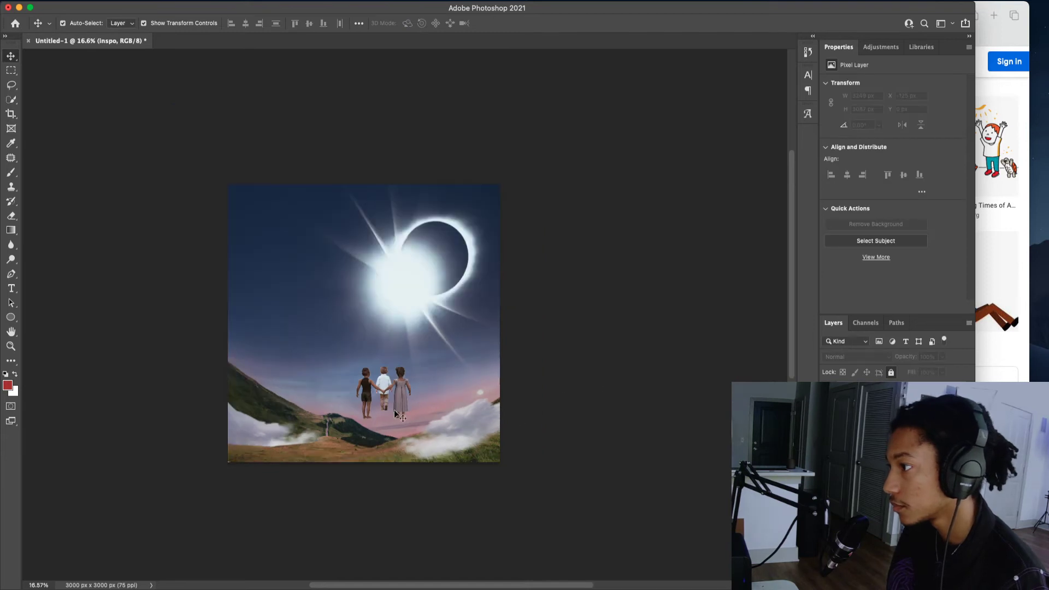
{"action": "scroll", "coordinate": [394, 409], "scroll_direction": "up", "scroll_amount": 7}
{"action": "mouse_move", "coordinate": [411, 398]}
{"action": "left_mouse_down"}
{"action": "mouse_move", "coordinate": [401, 408]}
{"action": "mouse_move", "coordinate": [390, 398]}
{"action": "left_mouse_up"}
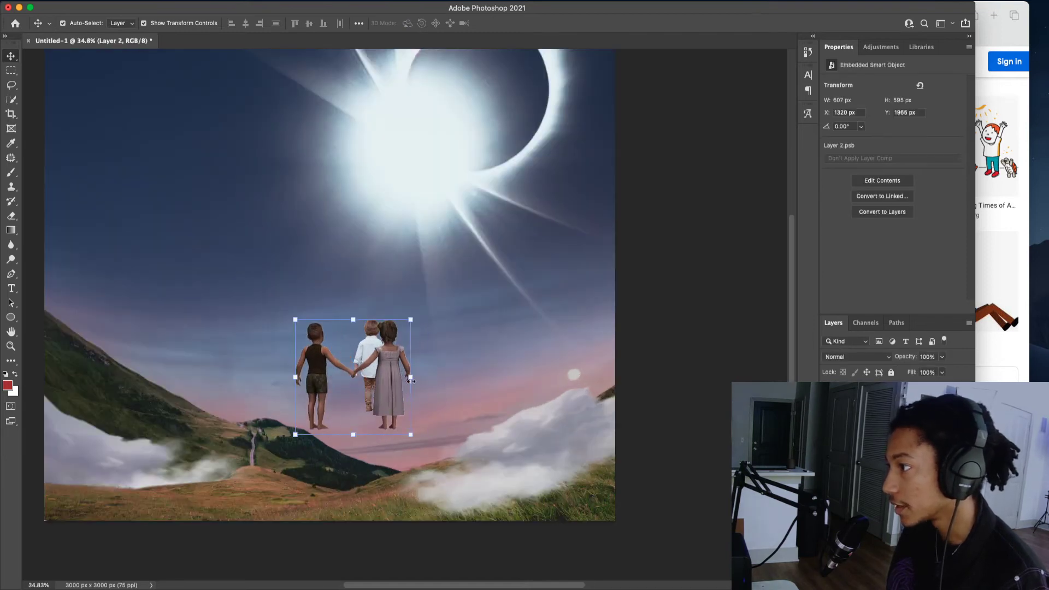
{"action": "key", "text": "super+t"}
{"action": "left_click_drag", "start_coordinate": [295, 377], "coordinate": [301, 365]}
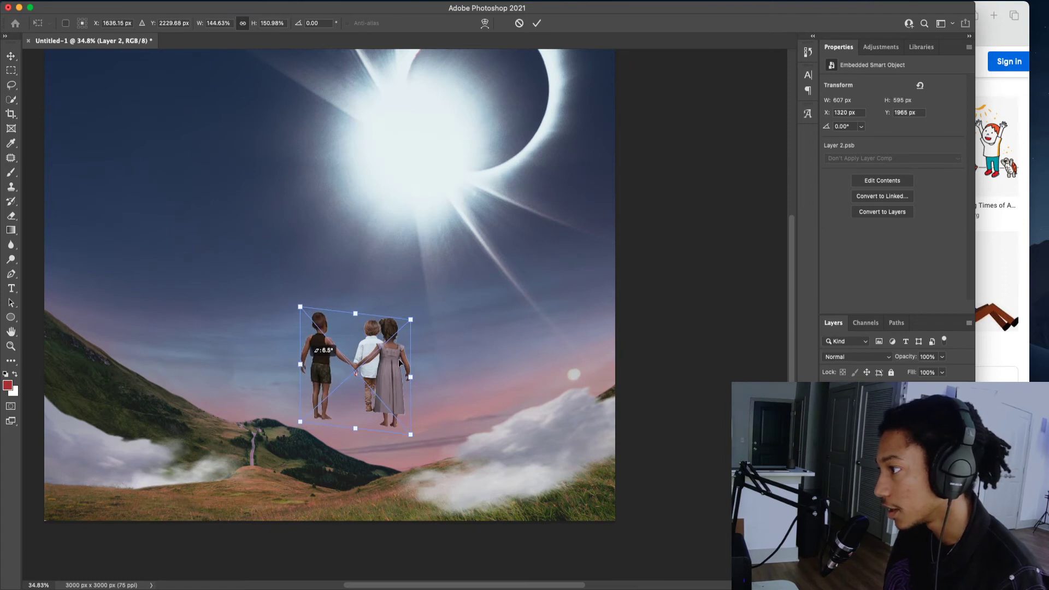
{"action": "left_click_drag", "start_coordinate": [410, 379], "coordinate": [408, 382]}
{"action": "left_click_drag", "start_coordinate": [410, 320], "coordinate": [408, 315]}
{"action": "left_click_drag", "start_coordinate": [355, 431], "coordinate": [393, 416]}
{"action": "key", "text": "Return"}
- Move the boy in the white shirt up toward the eclipse and shift the pair holding hands down and to his left, above the hill
{"action": "left_click", "coordinate": [371, 376]}
{"action": "left_click_drag", "start_coordinate": [375, 339], "coordinate": [379, 277]}
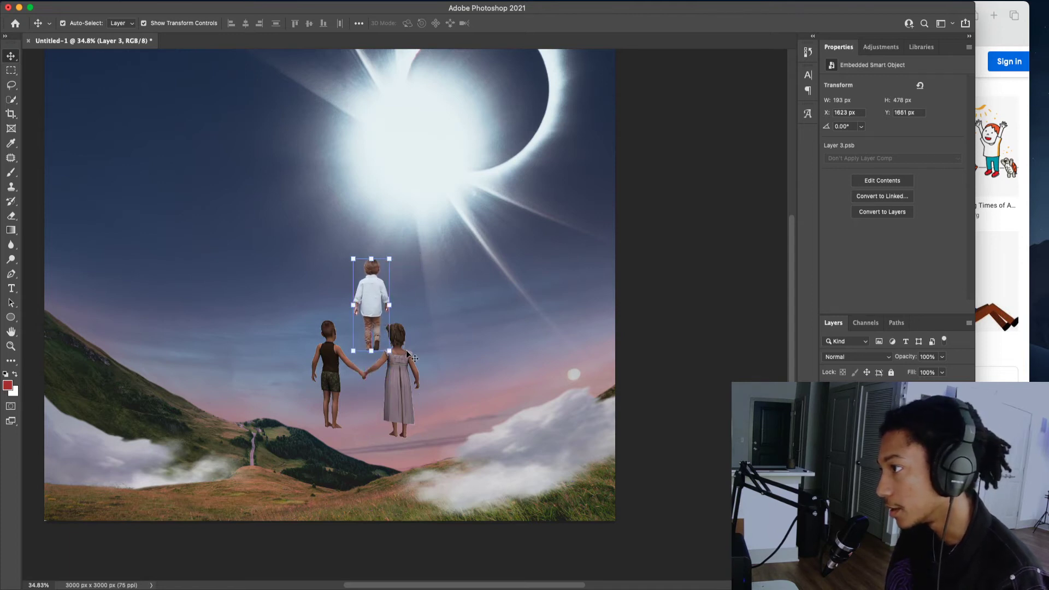
{"action": "scroll", "coordinate": [418, 346], "scroll_direction": "down", "scroll_amount": 5}
{"action": "left_click", "coordinate": [599, 296]}
{"action": "left_click_drag", "start_coordinate": [408, 343], "coordinate": [373, 352]}
{"action": "key", "text": "Left"}
{"action": "key", "text": "Left"}
{"action": "key", "text": "Left"}
{"action": "key", "text": "Left"}
{"action": "key", "text": "Left"}
{"action": "key", "text": "Left"}
{"action": "key", "text": "Left"}
{"action": "key", "text": "Left"}
{"action": "key", "text": "Left"}
{"action": "key", "text": "Left"}
{"action": "key", "text": "Left"}
{"action": "key", "text": "Left"}
{"action": "key", "text": "Left"}
{"action": "key", "text": "Left"}
{"action": "key", "text": "Left"}
{"action": "key", "text": "Left"}
{"action": "key", "text": "Left"}
{"action": "key", "text": "Left"}
{"action": "key", "text": "Left"}
{"action": "key", "text": "Left"}
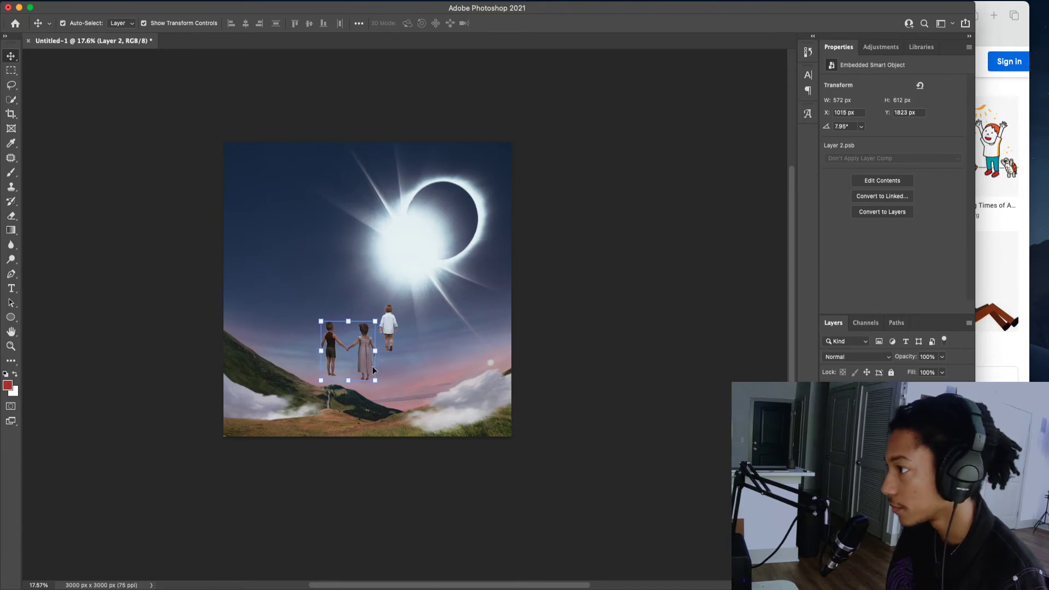
{"action": "key", "text": "Down"}
{"action": "key", "text": "Down"}
{"action": "key", "text": "Down"}
{"action": "key", "text": "Down"}
{"action": "key", "text": "Down"}
{"action": "key", "text": "Down"}
{"action": "key", "text": "Down"}
{"action": "key", "text": "Down"}
{"action": "key", "text": "Down"}
{"action": "key", "text": "Down"}
{"action": "key", "text": "Down"}
{"action": "key", "text": "Down"}
{"action": "key", "text": "Down"}
{"action": "key", "text": "Down"}
{"action": "key", "text": "Down"}
{"action": "key", "text": "Down"}
{"action": "key", "text": "Down"}
{"action": "key", "text": "Down"}
{"action": "key", "text": "Down"}
{"action": "key", "text": "Down"}
{"action": "key", "text": "Left"}
{"action": "key", "text": "Left"}
{"action": "key", "text": "Left"}
{"action": "key", "text": "Left"}
{"action": "key", "text": "Left"}
{"action": "key", "text": "Left"}
{"action": "key", "text": "Left"}
{"action": "key", "text": "Left"}
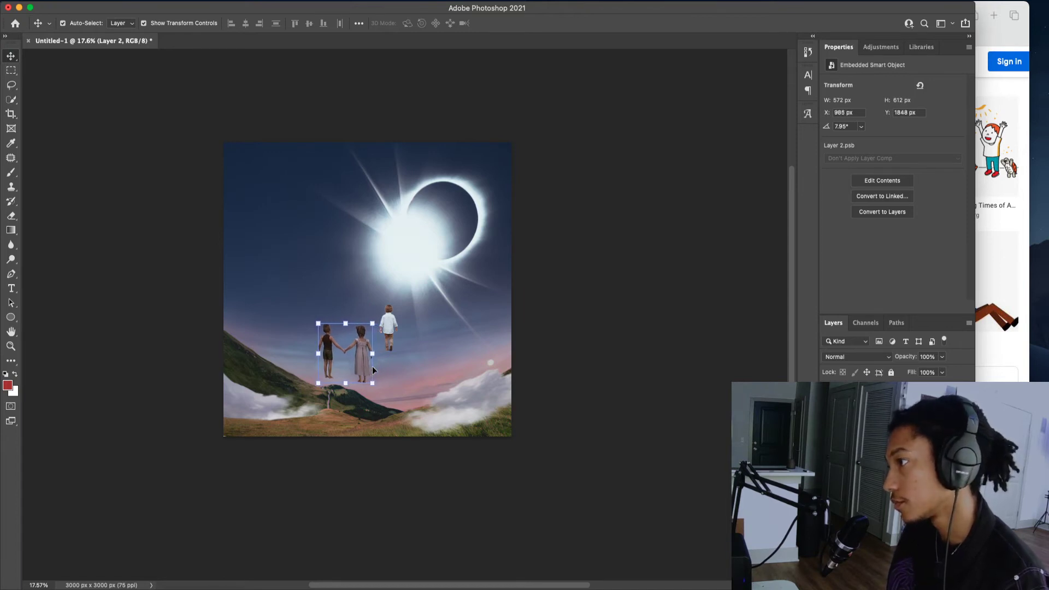
- Nudge the boy in the white shirt slightly down and skew him to an angle of about 7.8°
{"action": "left_click", "coordinate": [389, 326]}
{"action": "left_click_drag", "start_coordinate": [389, 326], "coordinate": [389, 328]}
{"action": "left_click", "coordinate": [460, 383]}
{"action": "left_click", "coordinate": [590, 336]}
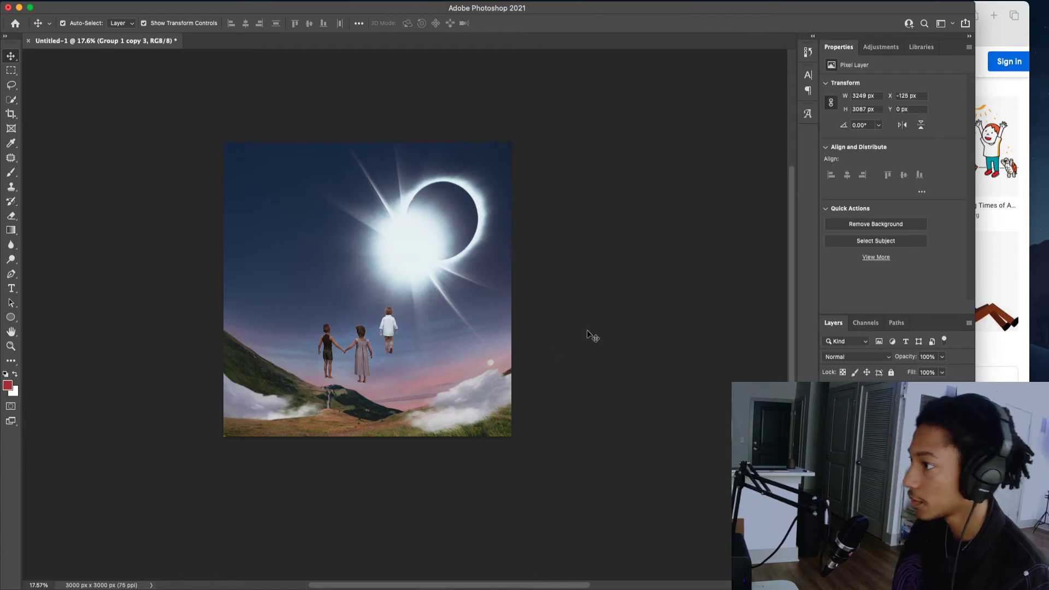
{"action": "left_click", "coordinate": [389, 327]}
{"action": "scroll", "coordinate": [401, 327], "scroll_direction": "up", "scroll_amount": 3}
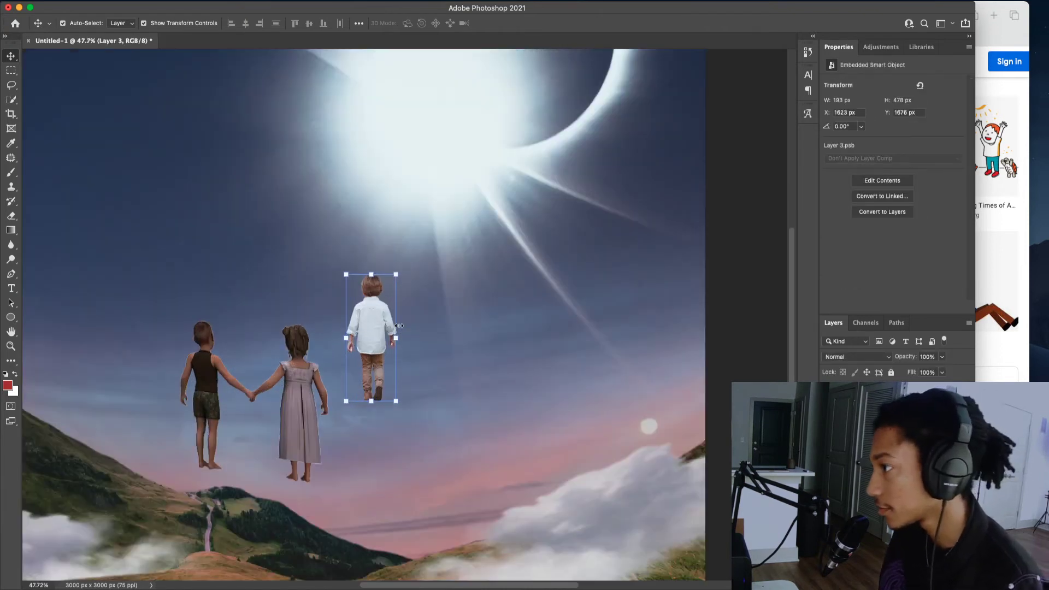
{"action": "left_click_drag", "start_coordinate": [397, 337], "coordinate": [344, 339]}
{"action": "key", "text": "Return"}
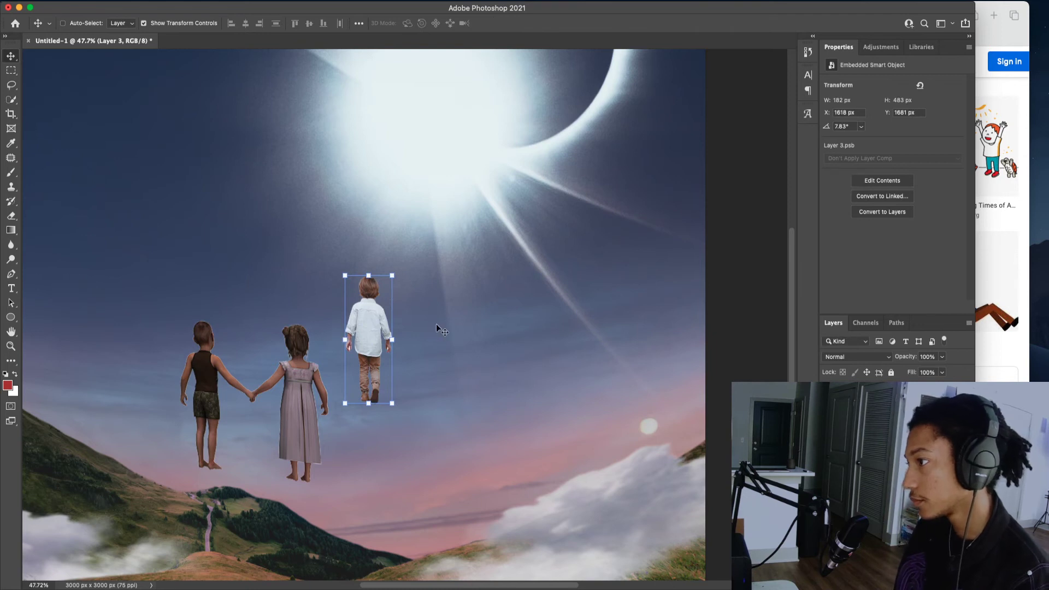
{"action": "scroll", "coordinate": [387, 384], "scroll_direction": "down", "scroll_amount": 3}
{"action": "left_click", "coordinate": [605, 298]}
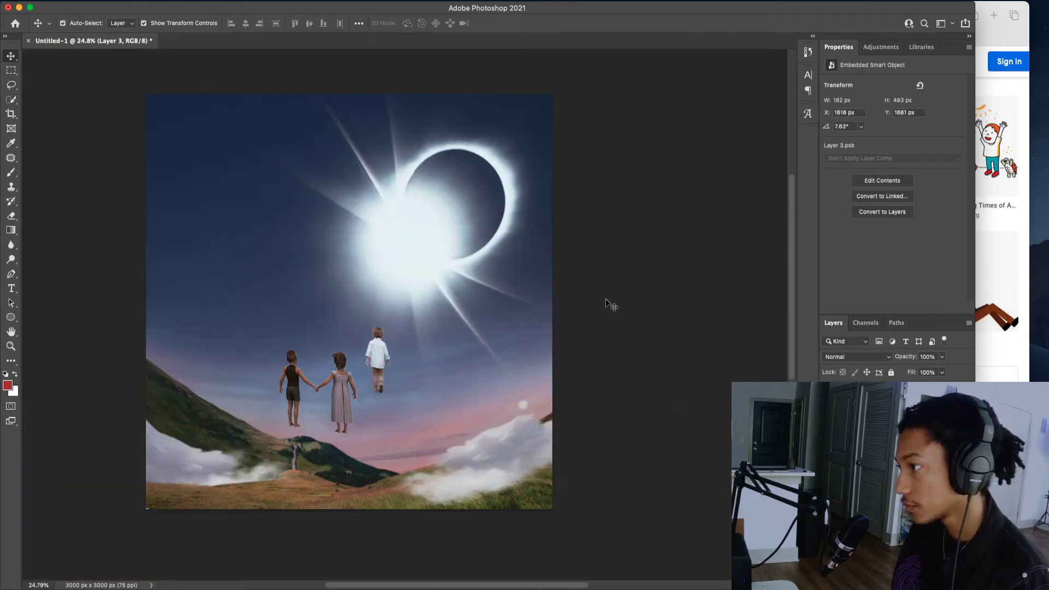
{"action": "scroll", "coordinate": [575, 326], "scroll_direction": "down", "scroll_amount": 4}
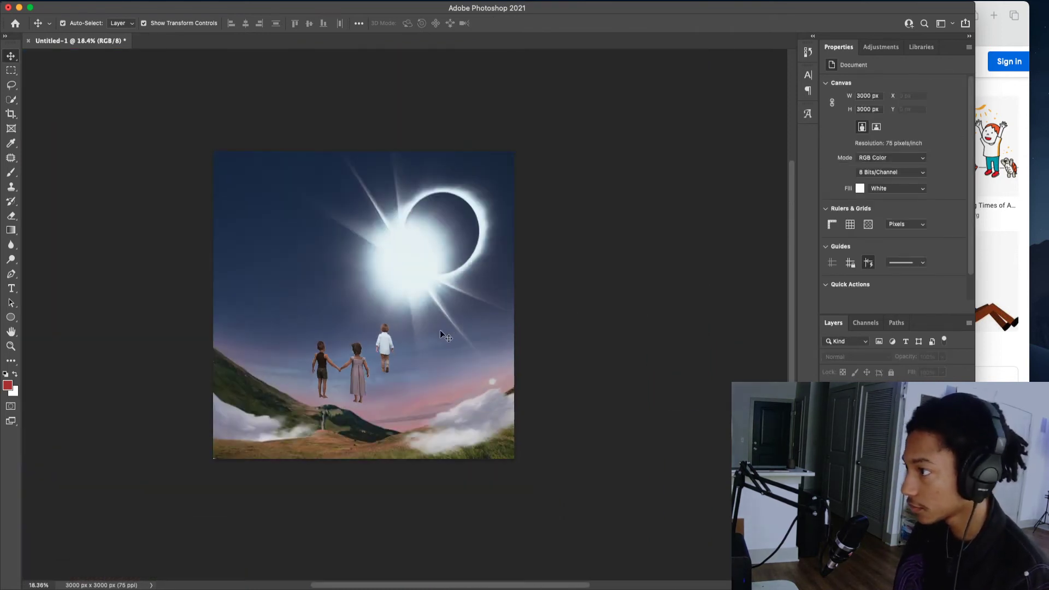
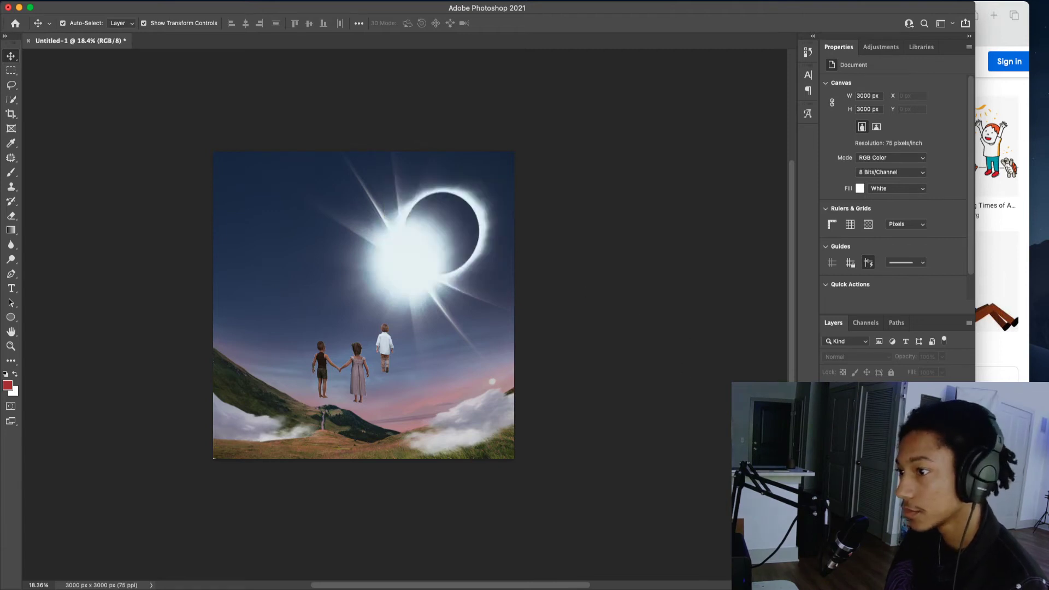
- Show the reference cover in place of the children and add a Gradient Map adjustment above the background landscape layer
{"action": "left_click", "coordinate": [828, 419]}
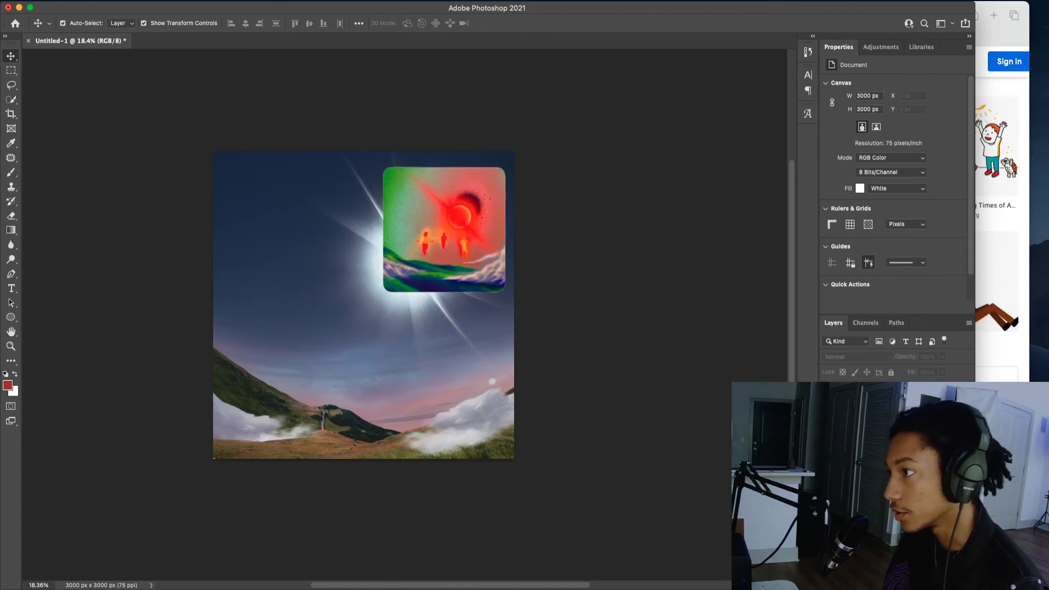
{"action": "left_click", "coordinate": [874, 437]}
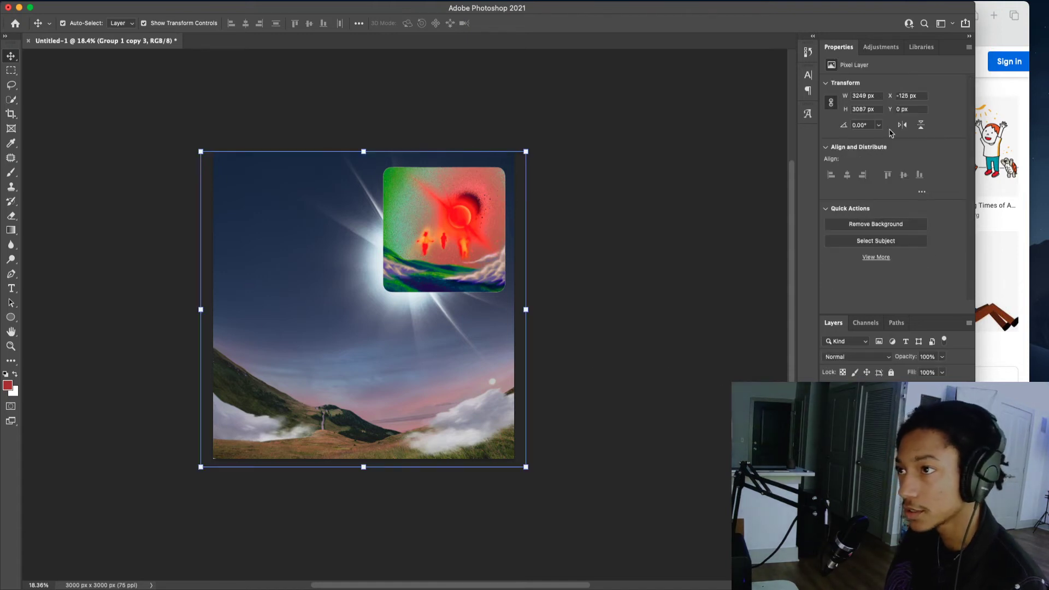
{"action": "left_click", "coordinate": [890, 47]}
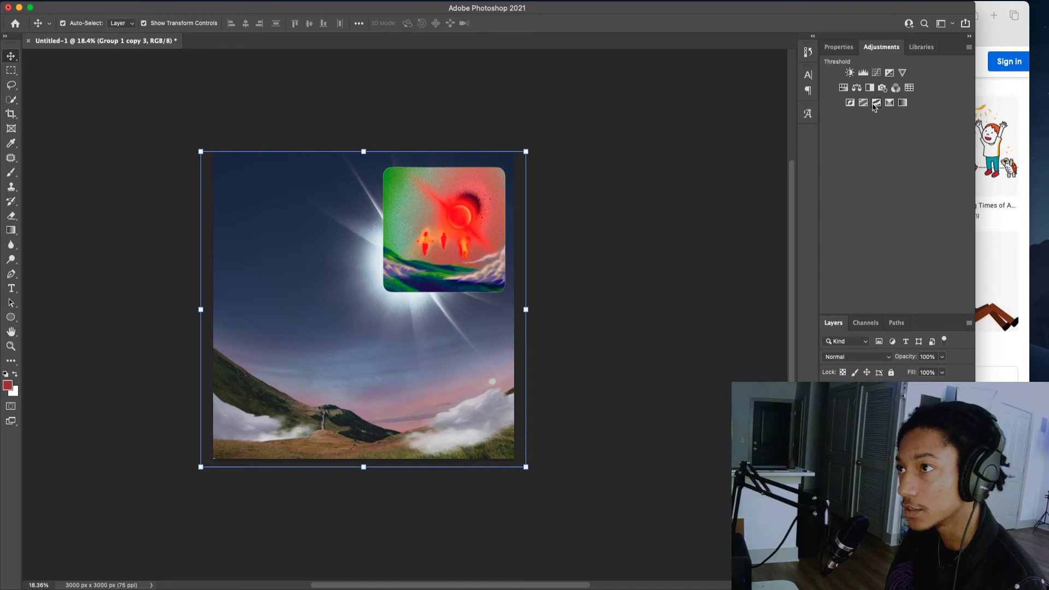
{"action": "left_click", "coordinate": [902, 103]}
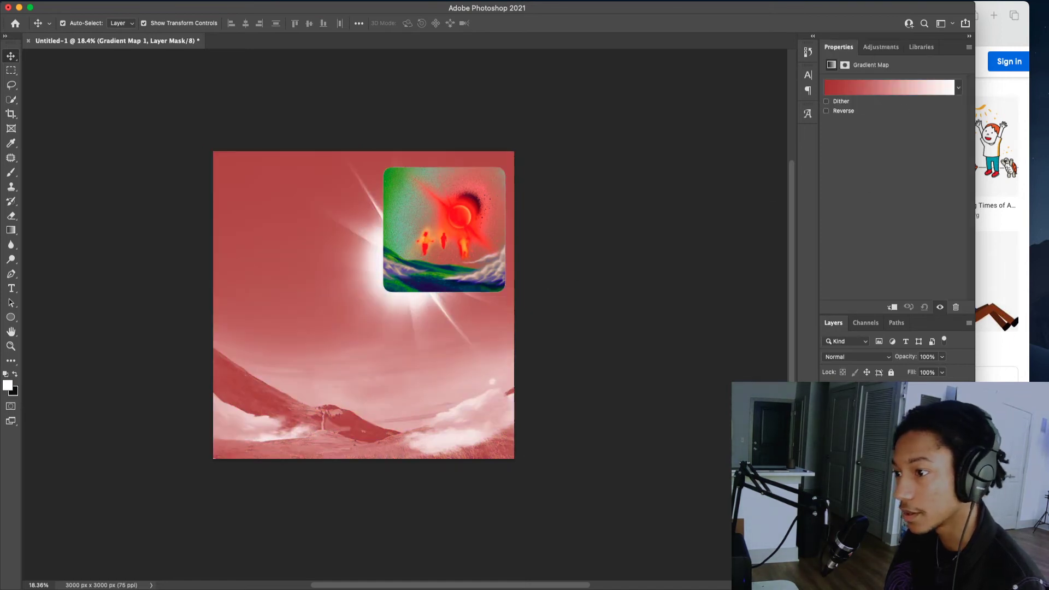
- Set the gradient map's dark-end stop to green #57d24a and delete the adjustment's layer mask
{"action": "left_click", "coordinate": [890, 86]}
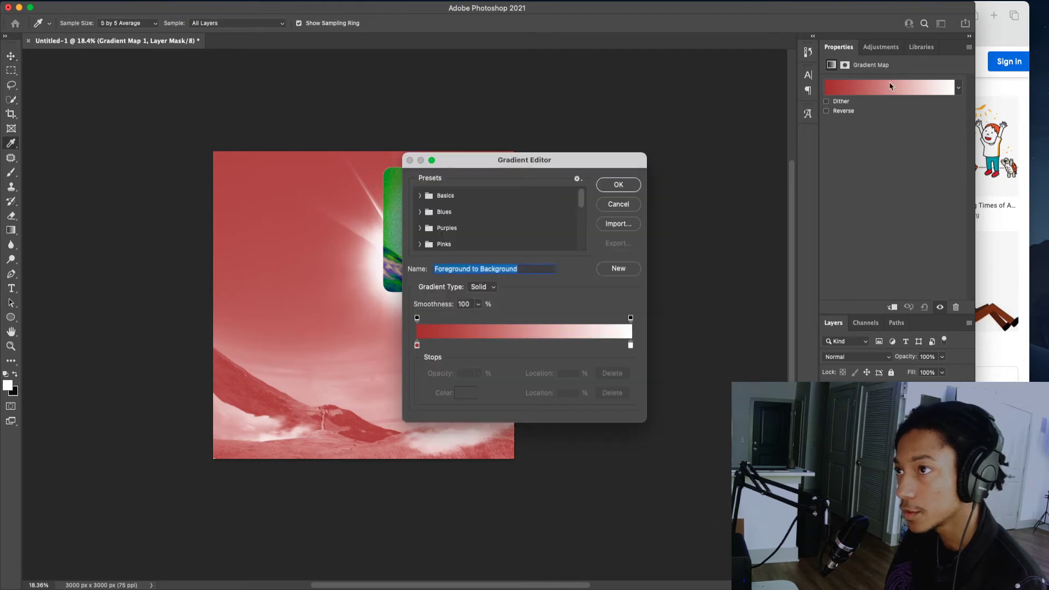
{"action": "left_click_drag", "start_coordinate": [541, 159], "coordinate": [789, 140]}
{"action": "double_click", "coordinate": [666, 325]}
{"action": "left_click", "coordinate": [388, 175]}
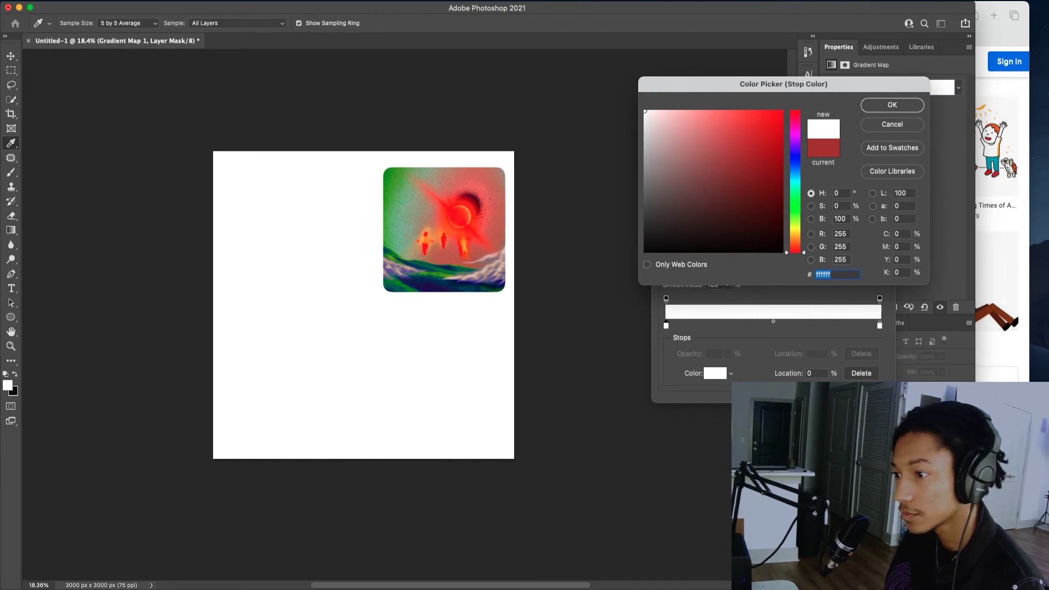
{"action": "left_click", "coordinate": [795, 207]}
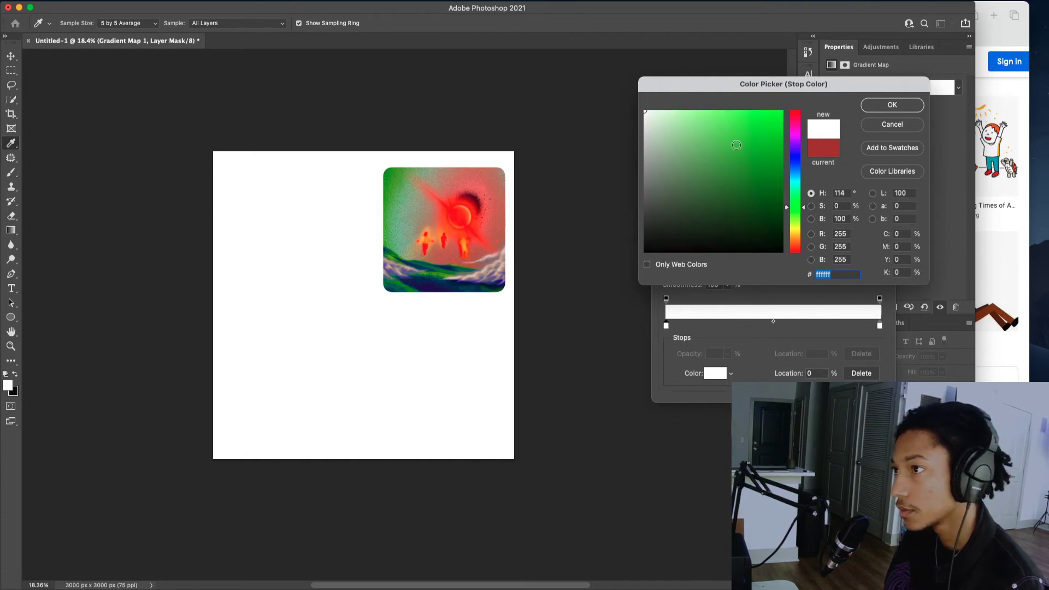
{"action": "left_click", "coordinate": [735, 141]}
{"action": "left_click", "coordinate": [734, 136]}
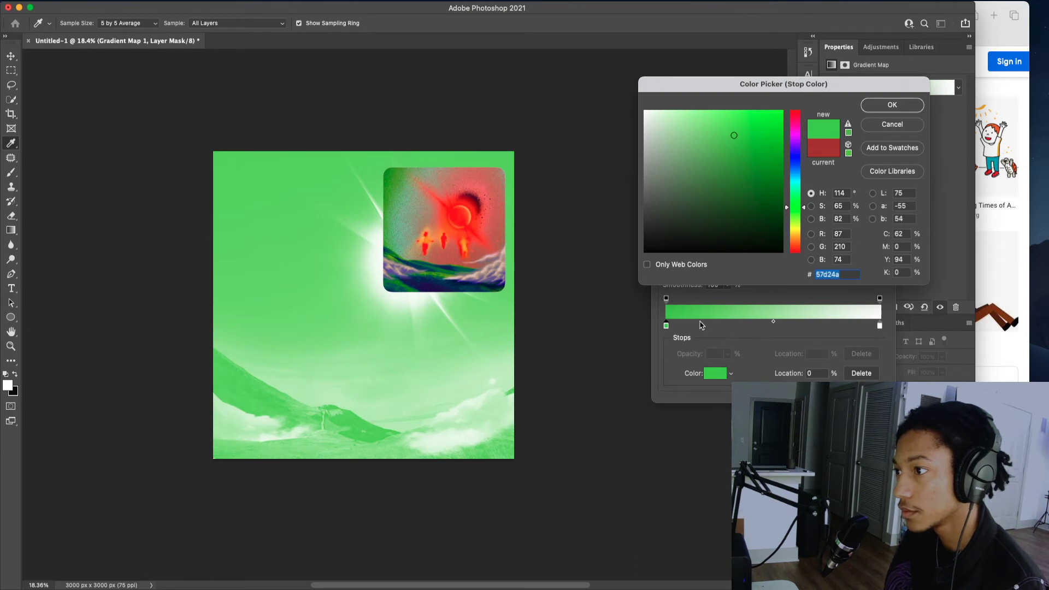
{"action": "left_click", "coordinate": [891, 104]}
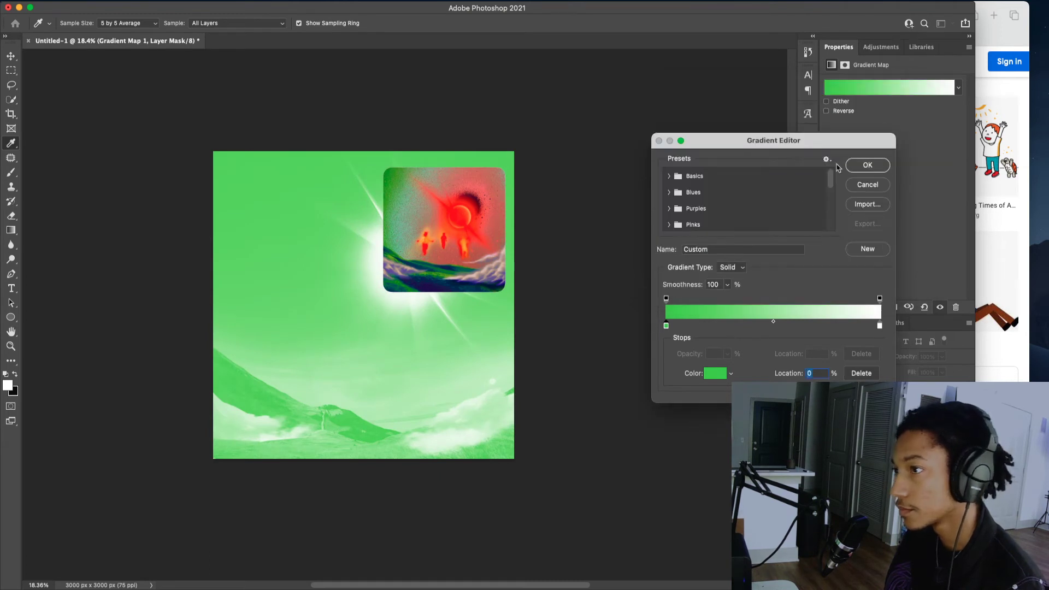
{"action": "left_click", "coordinate": [867, 165]}
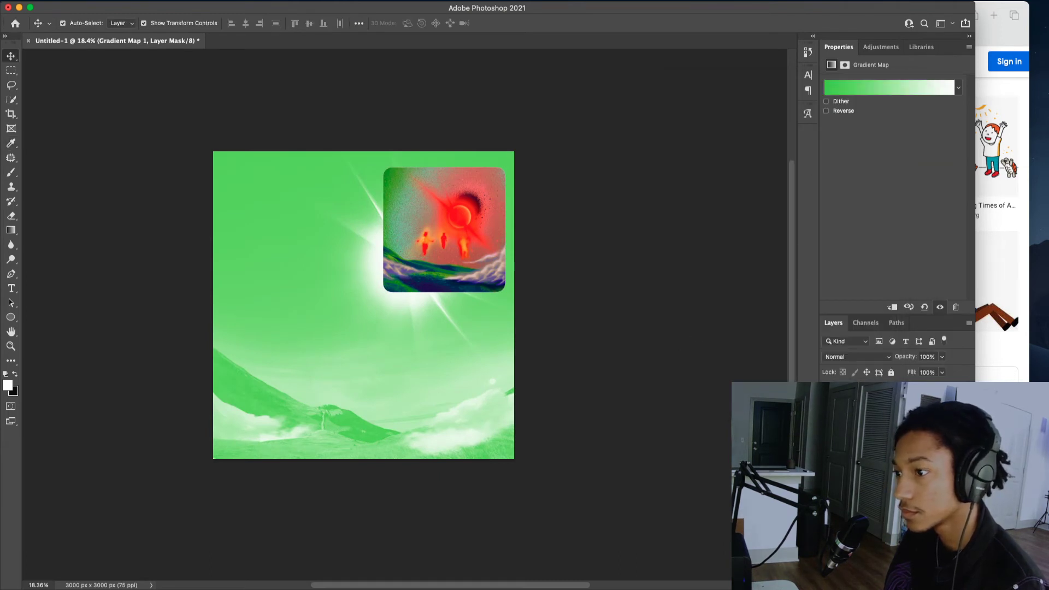
{"action": "key", "text": "Delete"}
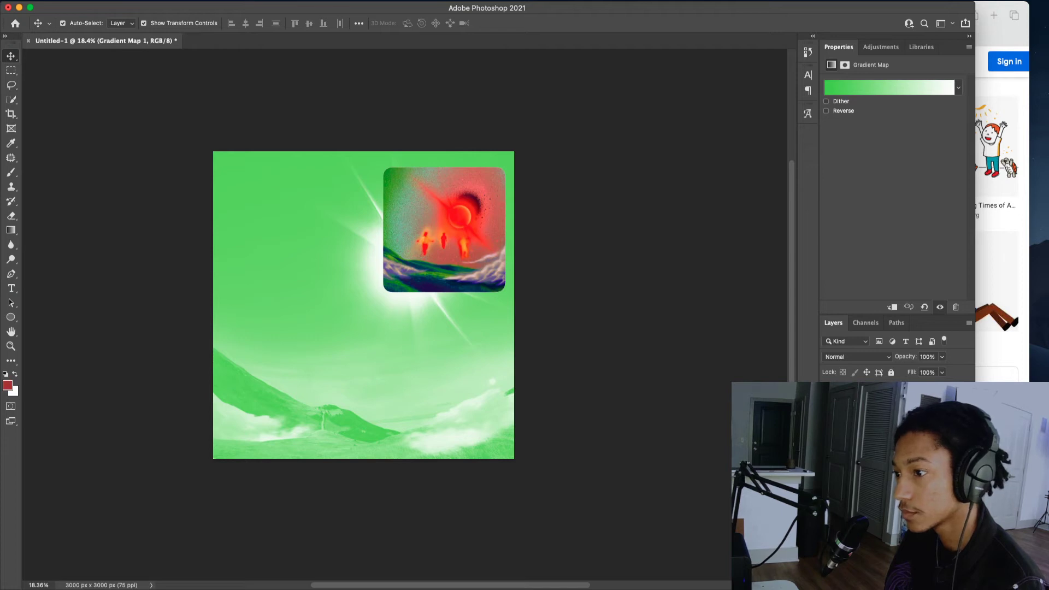
- Add a red stop #fc2605 at 19% and an orange stop at 41%, both sampled from the reference cover, and apply the gradient
{"action": "left_click", "coordinate": [908, 94]}
{"action": "double_click", "coordinate": [706, 325]}
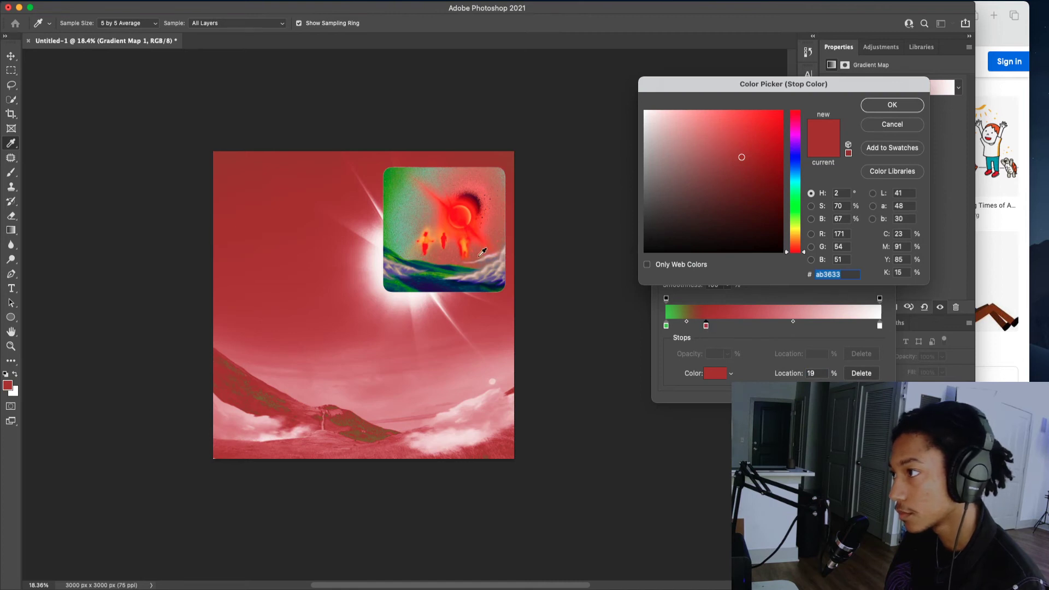
{"action": "left_click", "coordinate": [465, 209]}
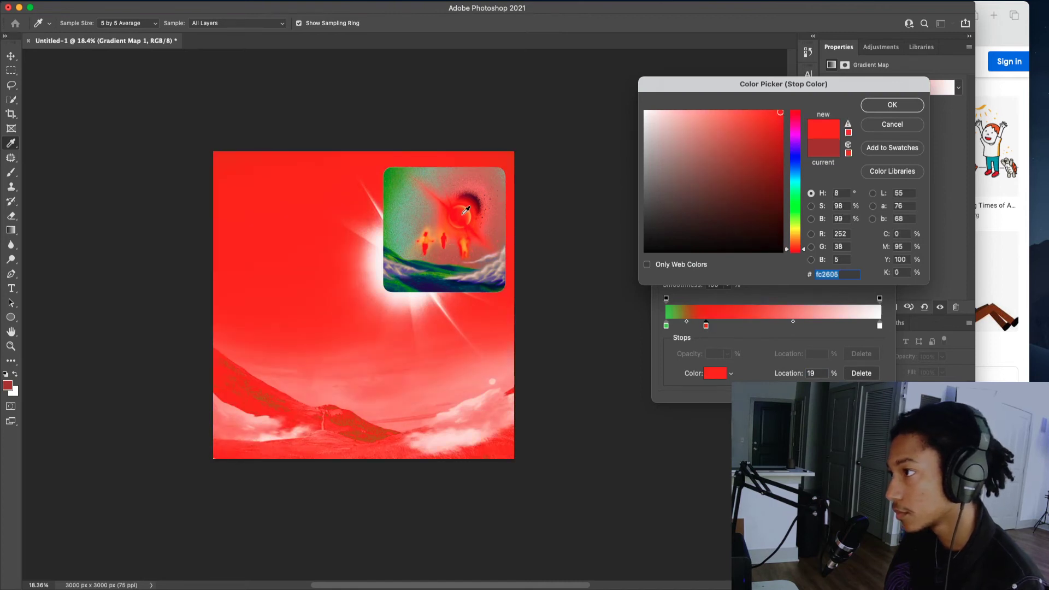
{"action": "left_click", "coordinate": [892, 105]}
{"action": "left_click", "coordinate": [756, 326]}
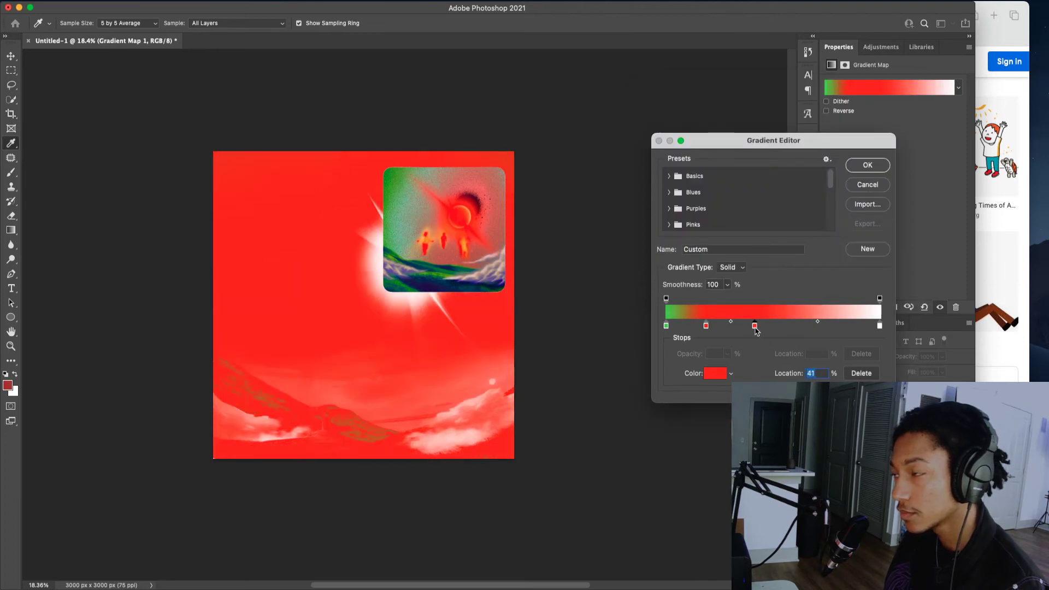
{"action": "left_click", "coordinate": [467, 240]}
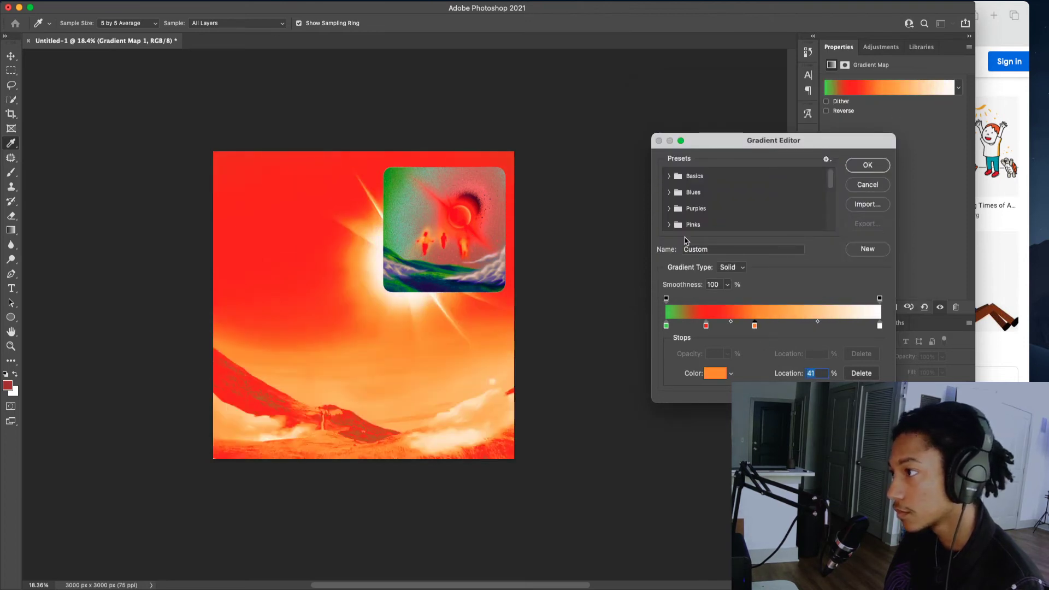
{"action": "left_click", "coordinate": [868, 165]}
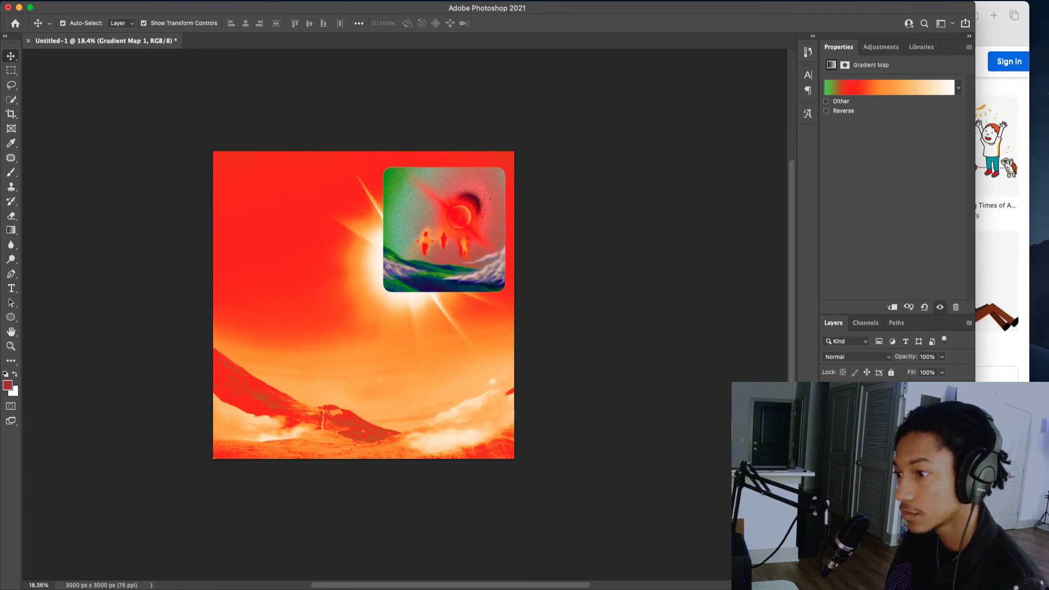
- Add a dark navy blue stop at 10% between the green and red stops of the gradient map
{"action": "left_click", "coordinate": [878, 87]}
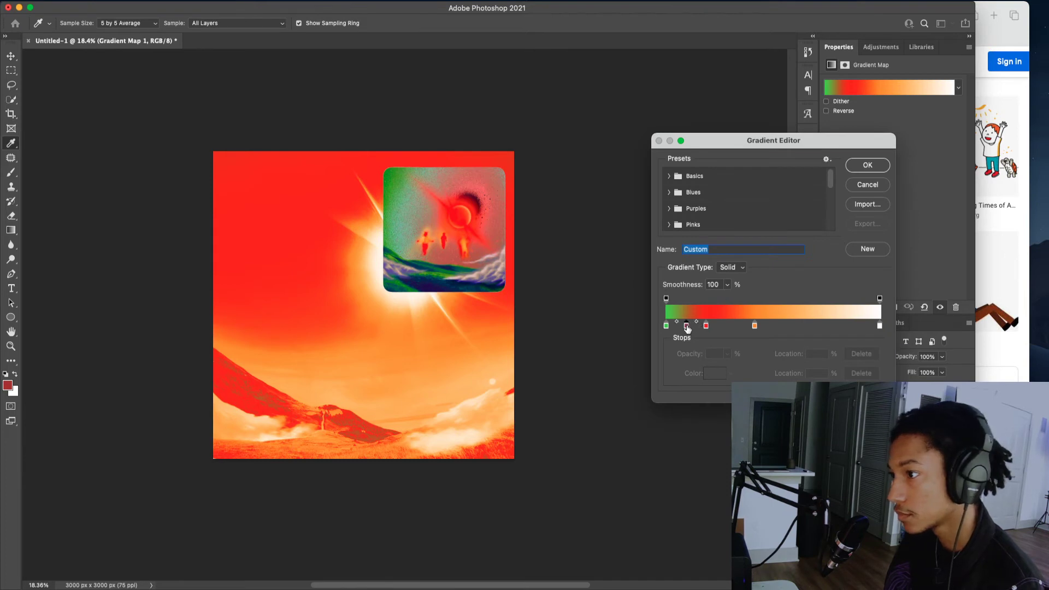
{"action": "double_click", "coordinate": [687, 326]}
{"action": "left_click_drag", "start_coordinate": [802, 191], "coordinate": [763, 196]}
{"action": "left_click", "coordinate": [891, 105]}
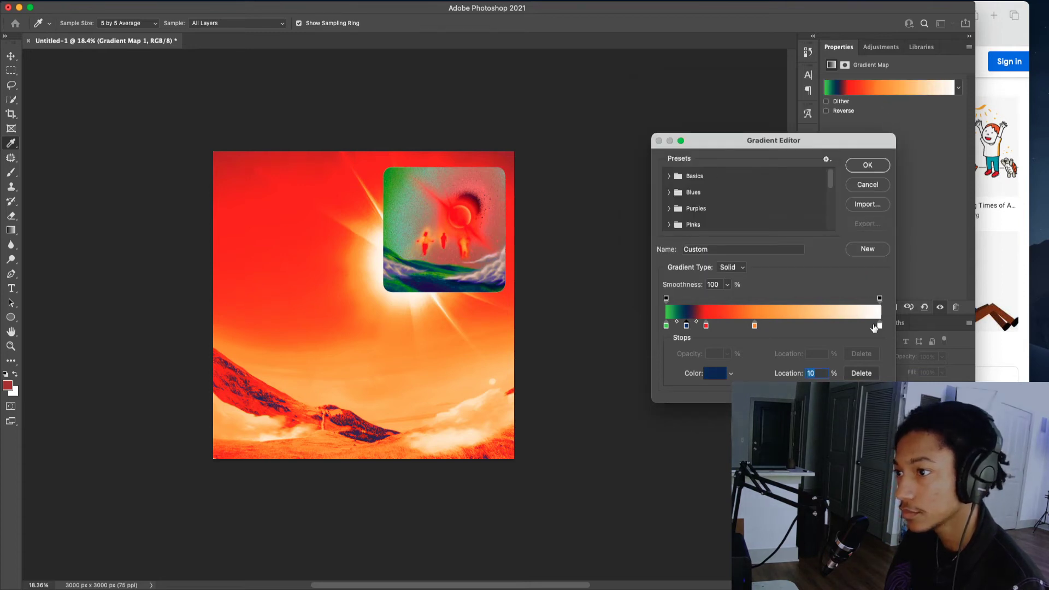
- Remove the white end stop from the gradient and undo the removal
{"action": "left_click_drag", "start_coordinate": [879, 325], "coordinate": [875, 344]}
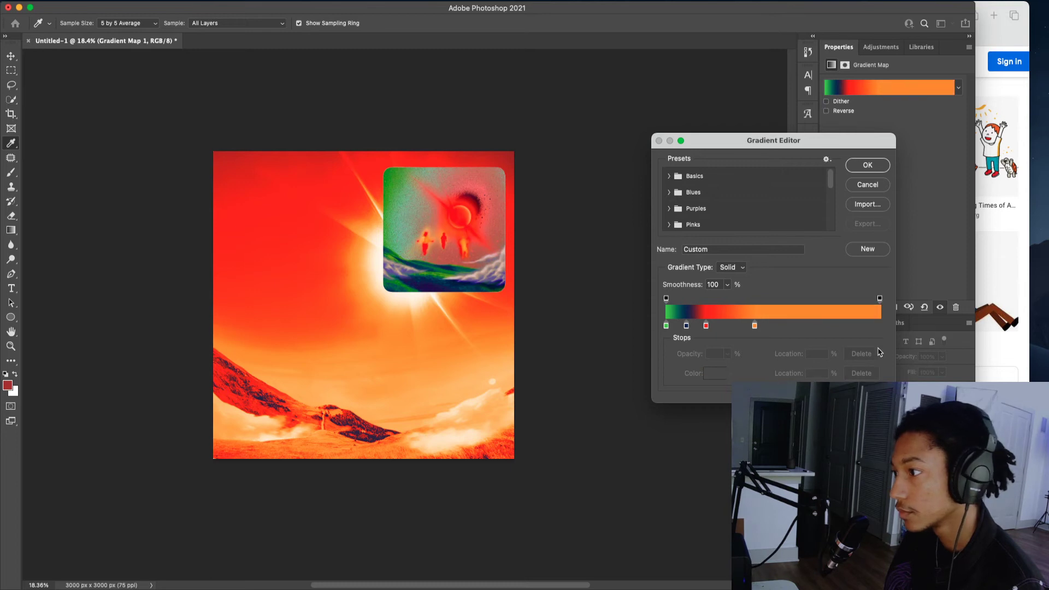
{"action": "key", "text": "super+z"}
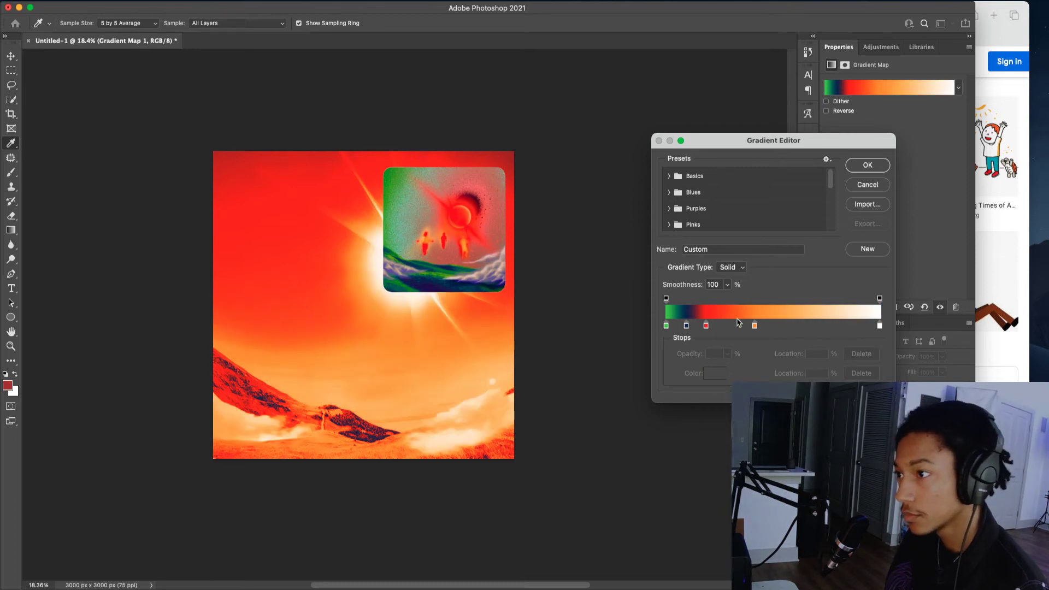
- Move the navy stop to 11% and add a second navy stop at 89% before the white end of the gradient
{"action": "left_click", "coordinate": [688, 325]}
{"action": "left_click_drag", "start_coordinate": [689, 326], "coordinate": [691, 326]}
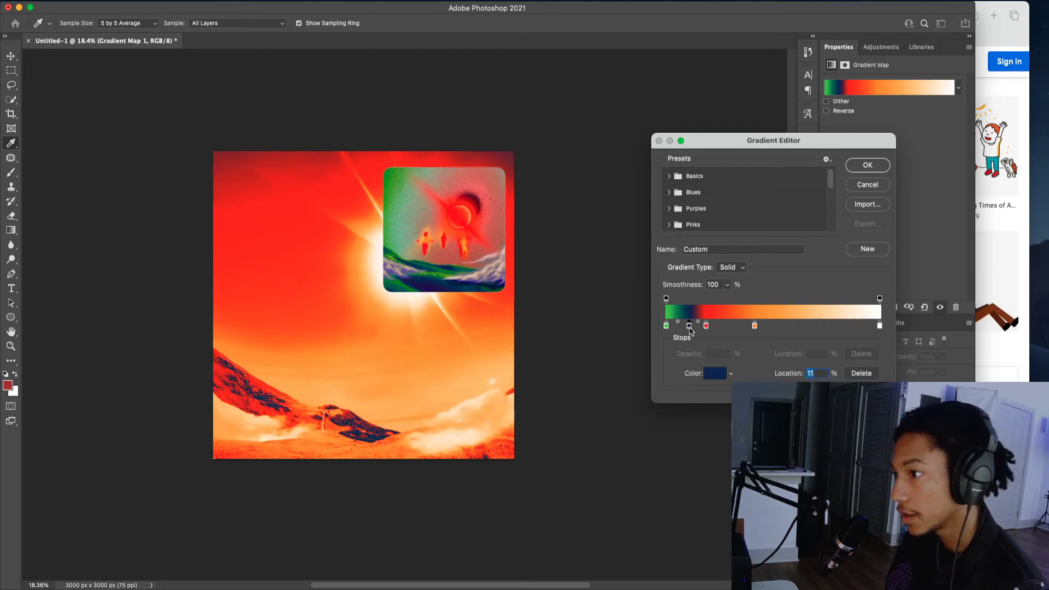
{"action": "left_click_drag", "start_coordinate": [695, 330], "coordinate": [872, 340]}
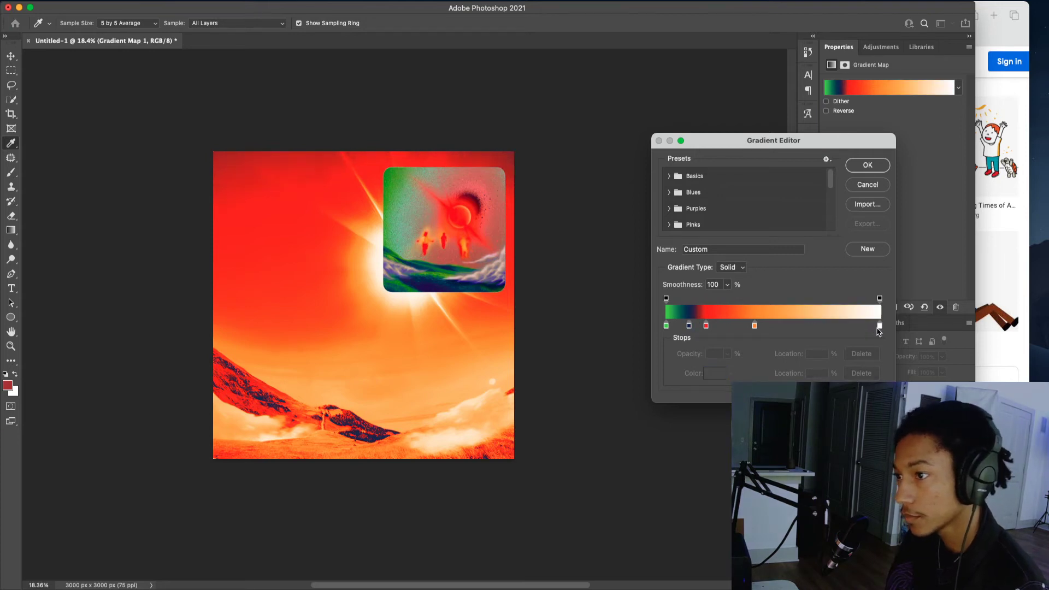
{"action": "left_click", "coordinate": [876, 327]}
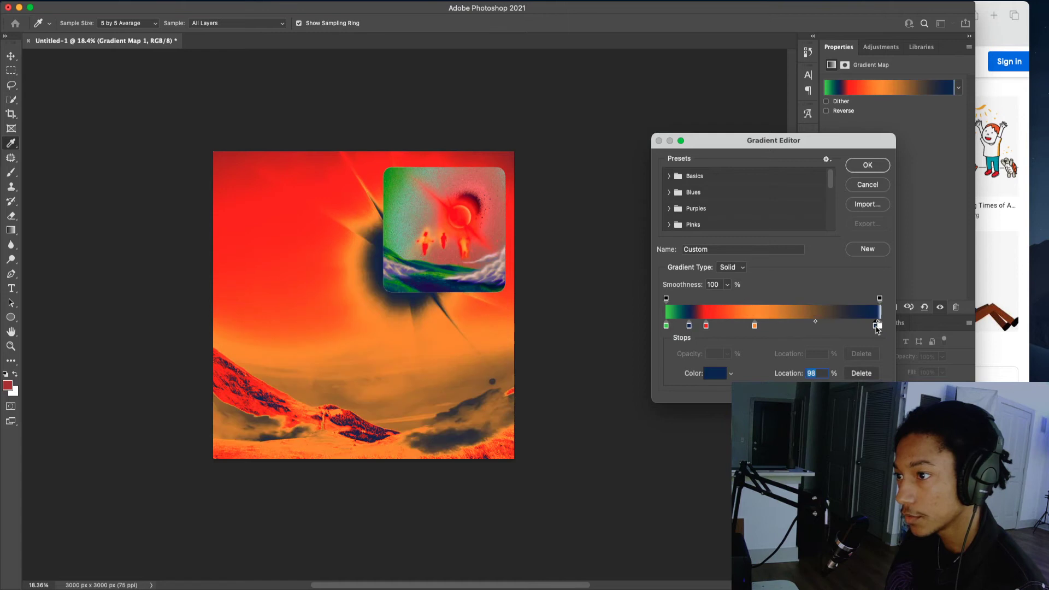
{"action": "left_click_drag", "start_coordinate": [875, 326], "coordinate": [861, 330]}
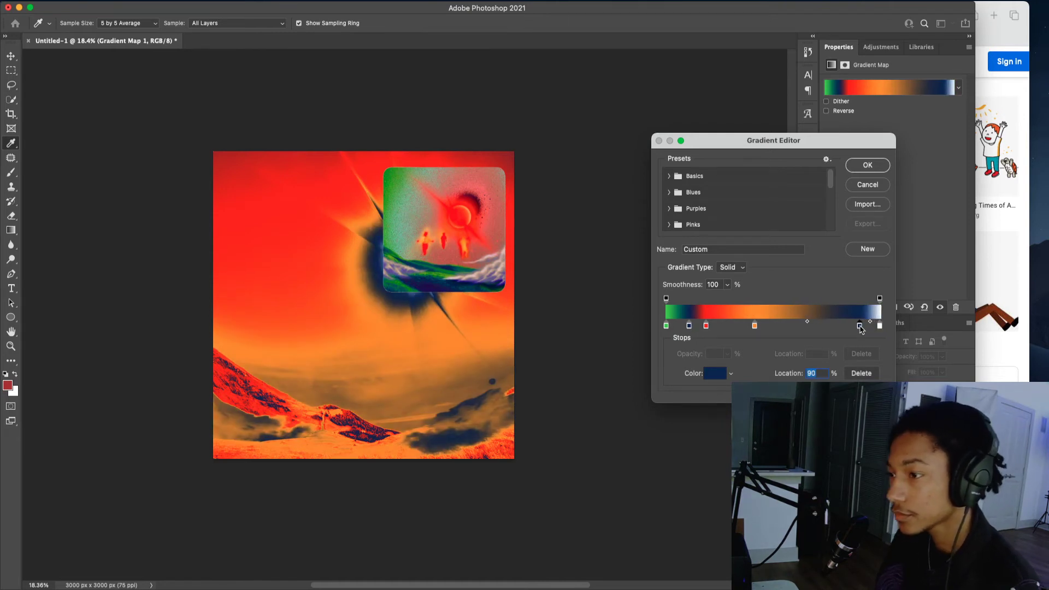
{"action": "left_click_drag", "start_coordinate": [859, 328], "coordinate": [857, 329]}
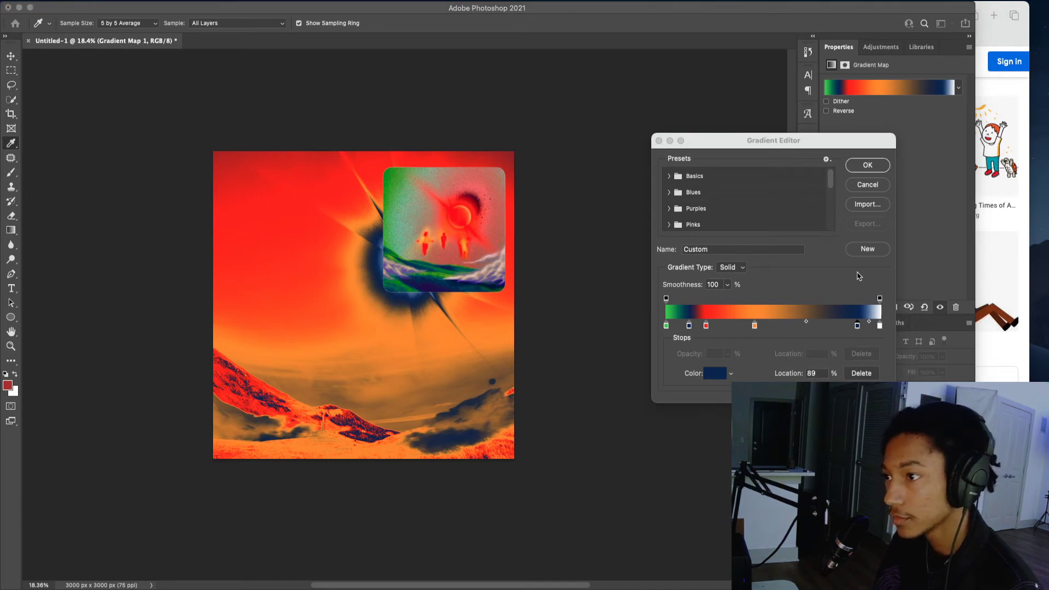
- Rearrange the gradient's light end so navy sits at 100% and white at about 86%
{"action": "left_click", "coordinate": [876, 312]}
{"action": "mouse_move", "coordinate": [880, 328]}
{"action": "left_mouse_down"}
{"action": "mouse_move", "coordinate": [850, 328]}
{"action": "mouse_move", "coordinate": [880, 327]}
{"action": "left_mouse_up"}
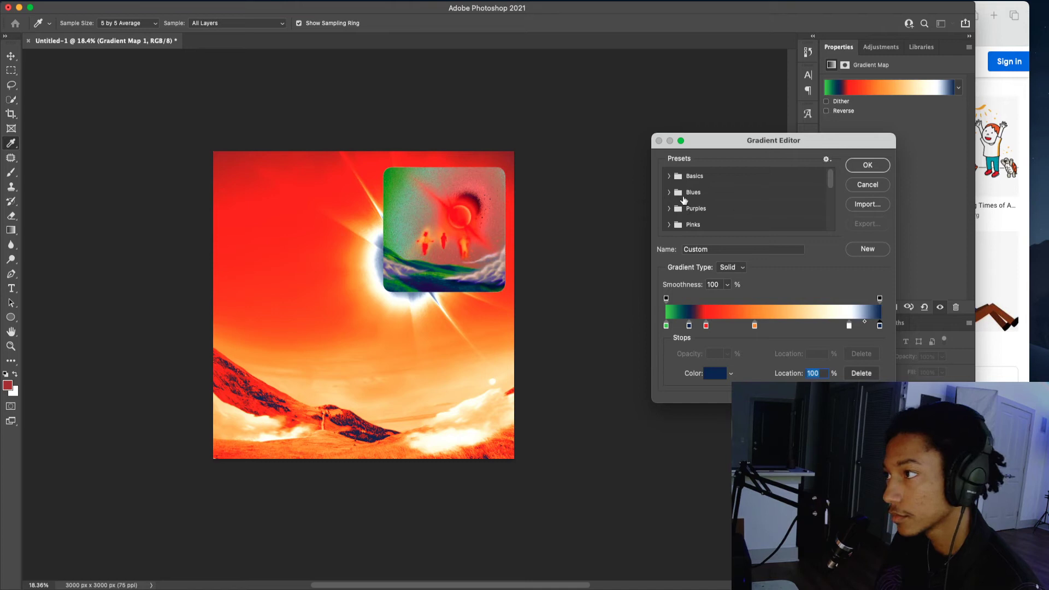
{"action": "key", "text": "super+Tab"}
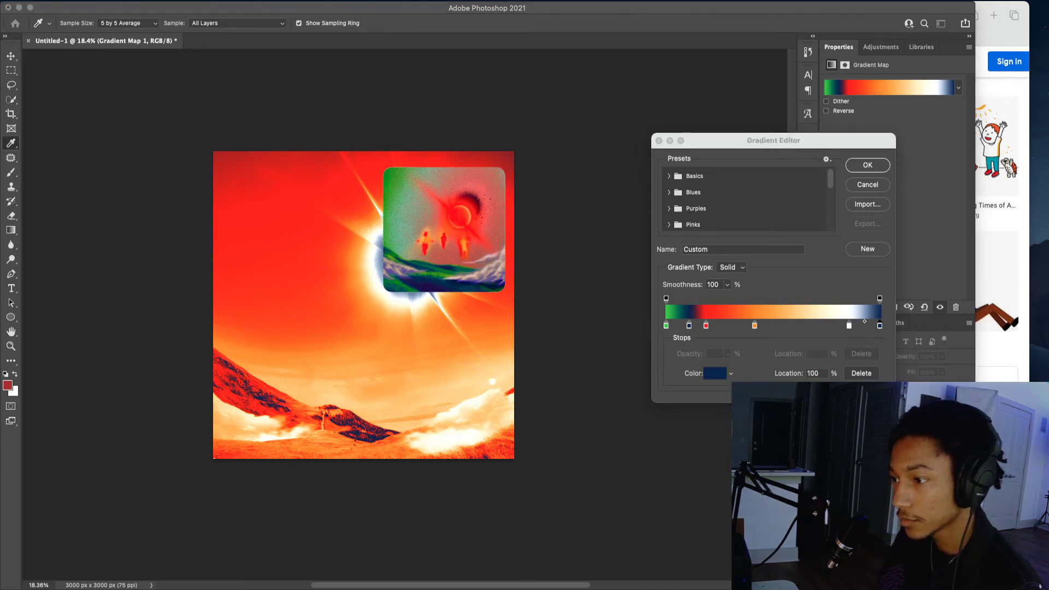
- Place the light-end navy stop at about 84% between white stops at about 76% and 100%
{"action": "left_click", "coordinate": [817, 326]}
{"action": "left_click_drag", "start_coordinate": [820, 328], "coordinate": [880, 326]}
{"action": "left_click", "coordinate": [880, 326]}
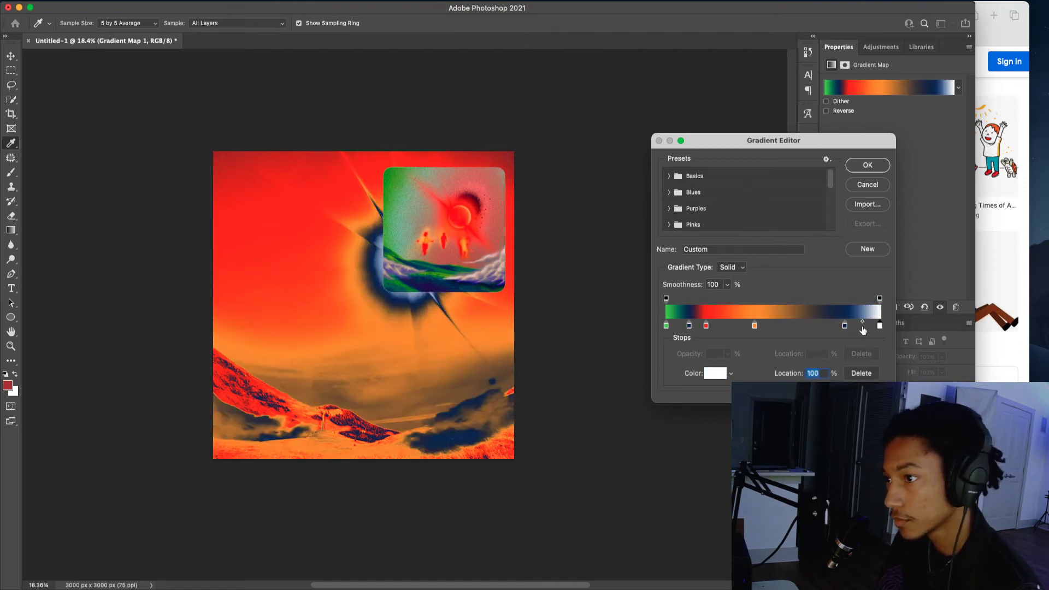
{"action": "left_click", "coordinate": [873, 326]}
{"action": "mouse_move", "coordinate": [880, 326]}
{"action": "left_mouse_down"}
{"action": "mouse_move", "coordinate": [829, 327]}
{"action": "mouse_move", "coordinate": [879, 327]}
{"action": "left_mouse_up"}
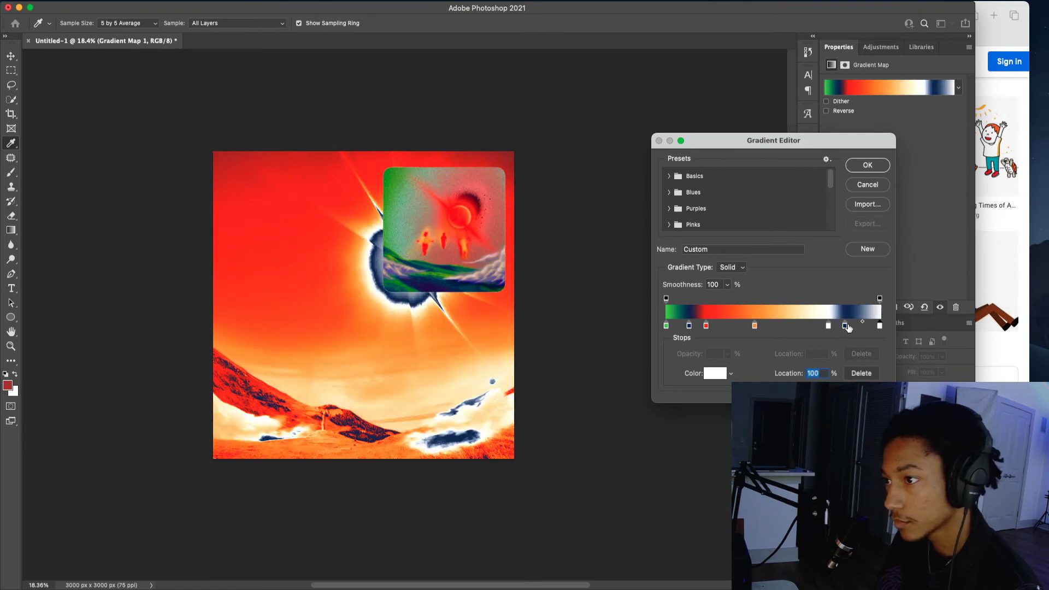
- Move the light-end navy stop to 89%, remove the white stop before it, and set the navy-to-white midpoint to 24%
{"action": "left_click_drag", "start_coordinate": [845, 330], "coordinate": [857, 330]}
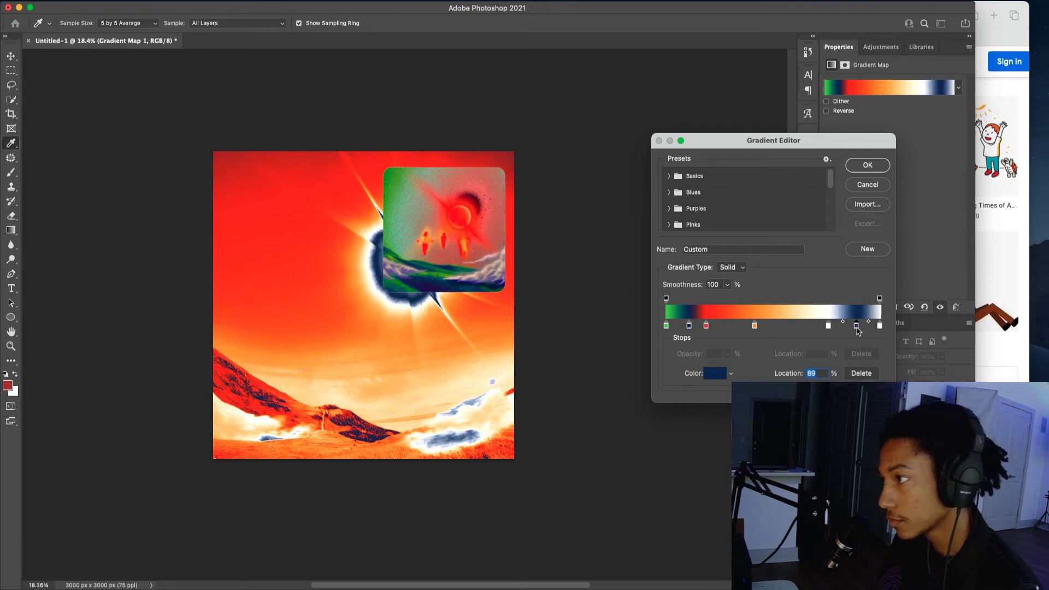
{"action": "left_click_drag", "start_coordinate": [828, 326], "coordinate": [810, 343]}
{"action": "left_click", "coordinate": [856, 327]}
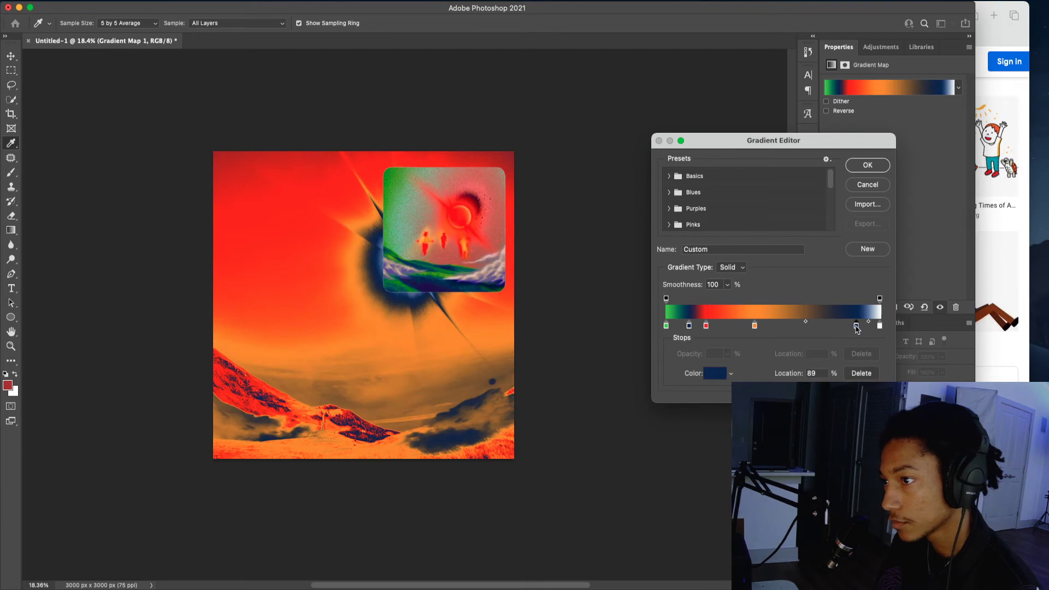
{"action": "left_click_drag", "start_coordinate": [868, 323], "coordinate": [863, 323]}
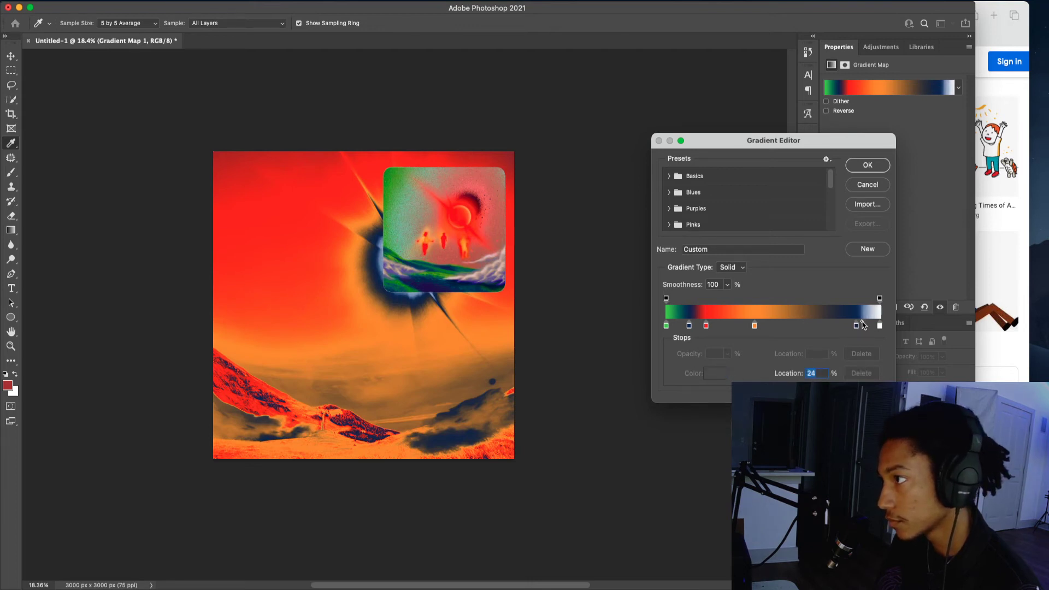
- Shift the gradient stops to green 16%, orange 47%, and navy at 55% and about 68%
{"action": "left_click_drag", "start_coordinate": [856, 326], "coordinate": [814, 328]}
{"action": "mouse_move", "coordinate": [814, 329]}
{"action": "left_mouse_down"}
{"action": "mouse_move", "coordinate": [805, 328]}
{"action": "mouse_move", "coordinate": [854, 323]}
{"action": "mouse_move", "coordinate": [821, 323]}
{"action": "mouse_move", "coordinate": [829, 322]}
{"action": "left_mouse_up"}
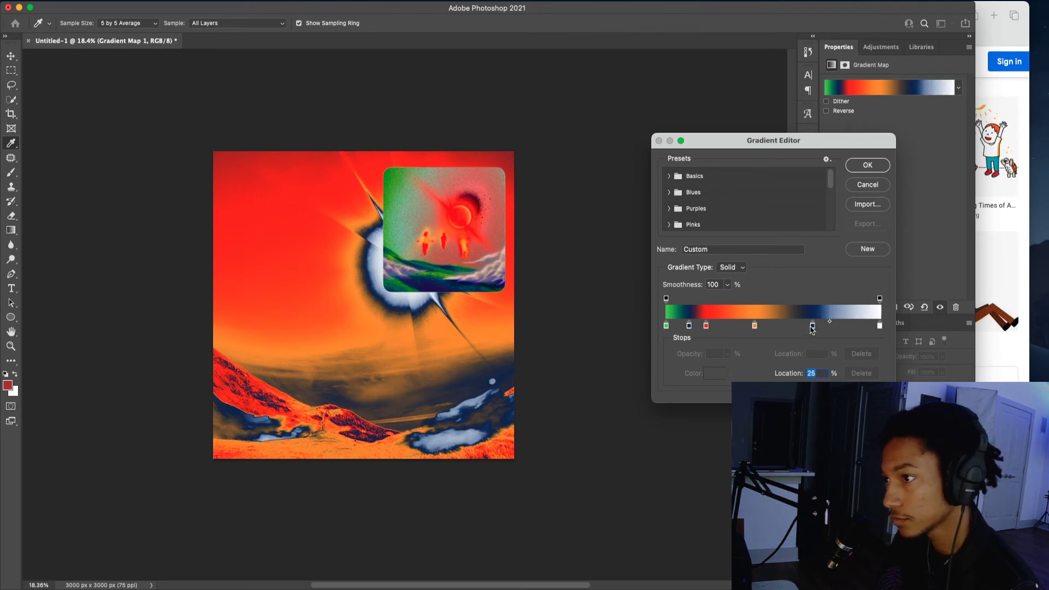
{"action": "left_click_drag", "start_coordinate": [760, 327], "coordinate": [785, 328]}
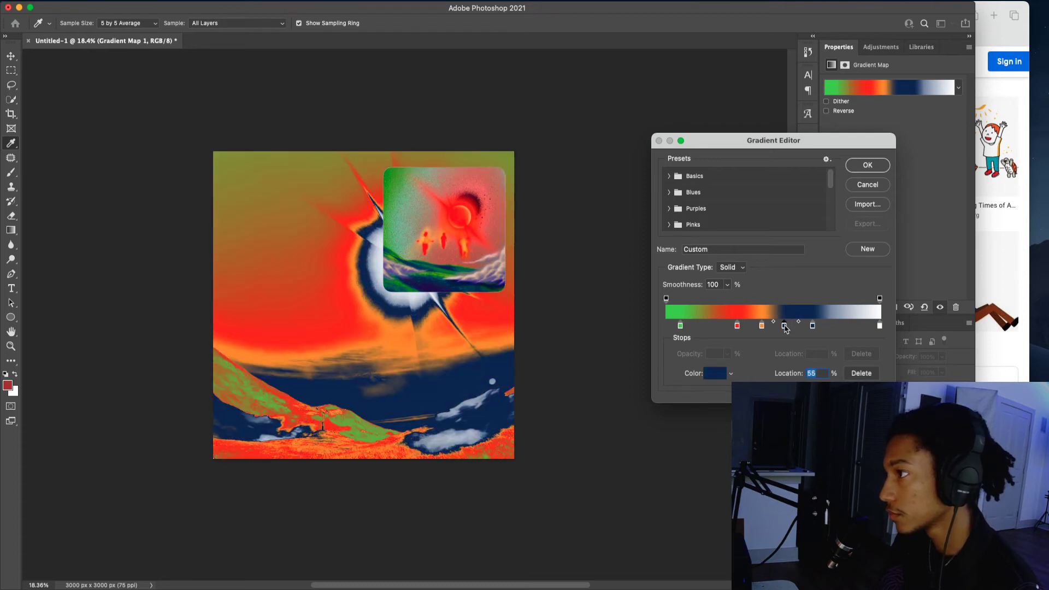
{"action": "left_click", "coordinate": [762, 326]}
{"action": "left_click_drag", "start_coordinate": [762, 327], "coordinate": [768, 328]}
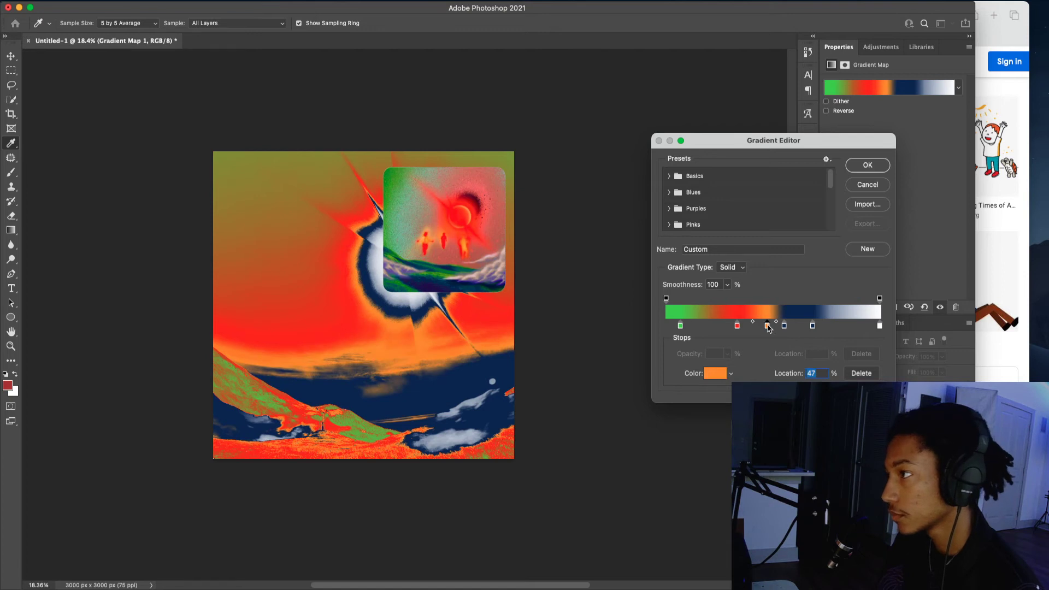
{"action": "left_click_drag", "start_coordinate": [680, 327], "coordinate": [703, 329]}
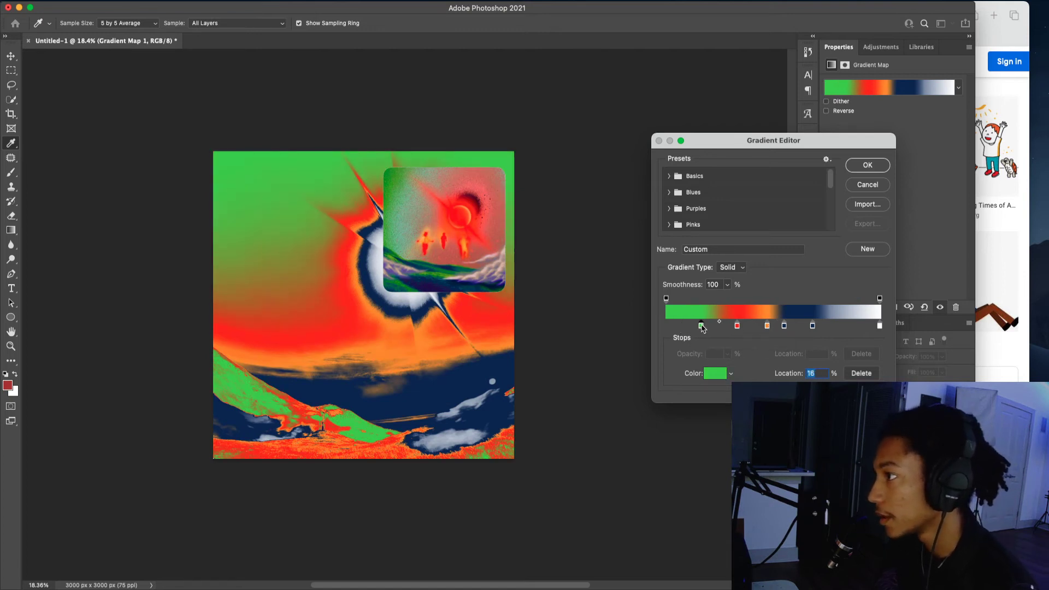
- Remove the orange, navy and white stops from the gradient, keeping only green and red
{"action": "left_click_drag", "start_coordinate": [767, 326], "coordinate": [786, 350]}
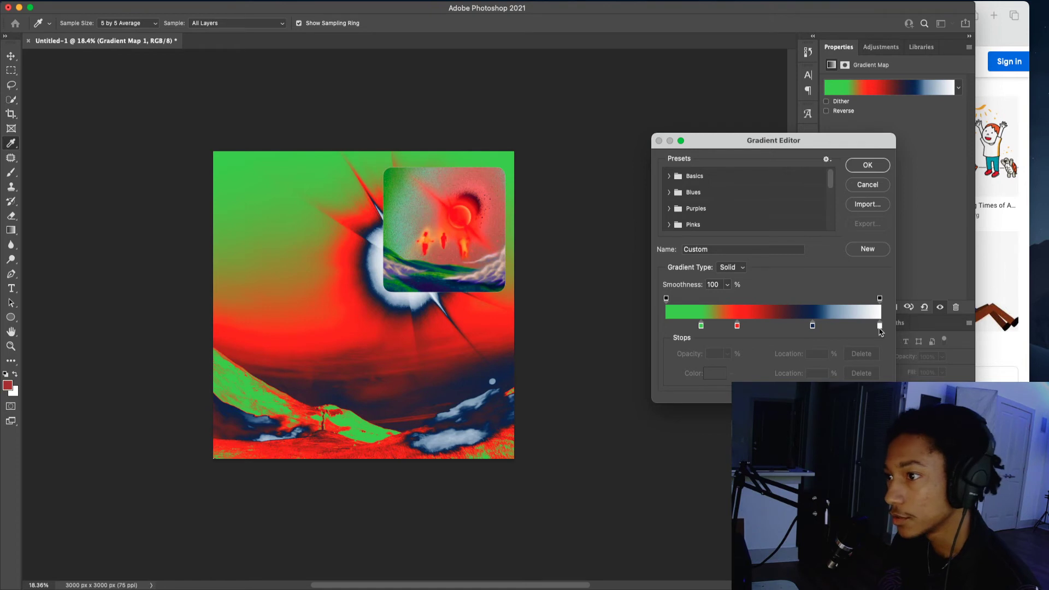
{"action": "left_click_drag", "start_coordinate": [880, 328], "coordinate": [880, 359]}
{"action": "left_click", "coordinate": [814, 326]}
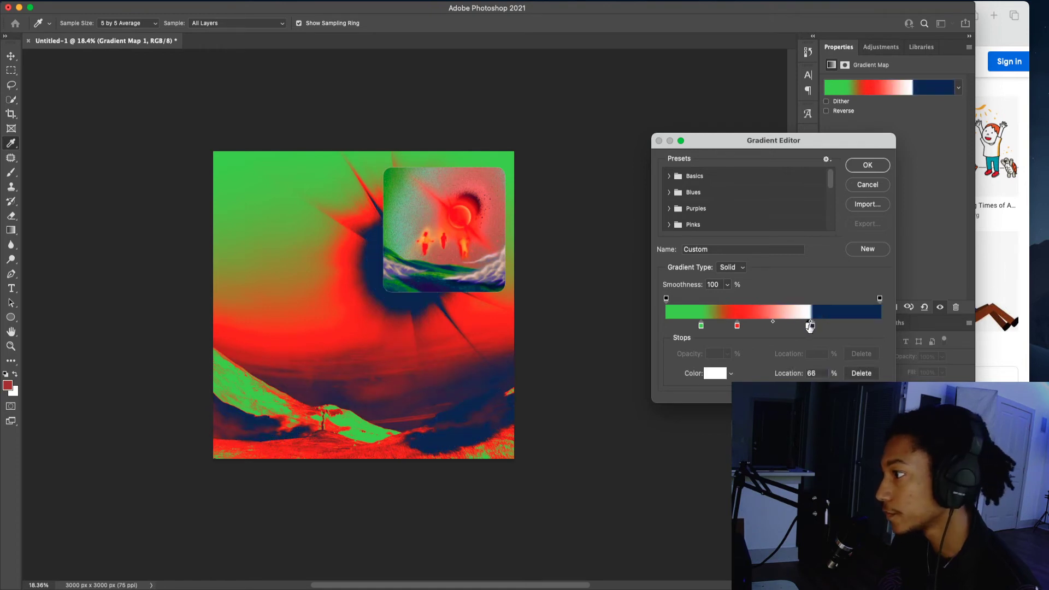
{"action": "left_click_drag", "start_coordinate": [814, 326], "coordinate": [818, 363]}
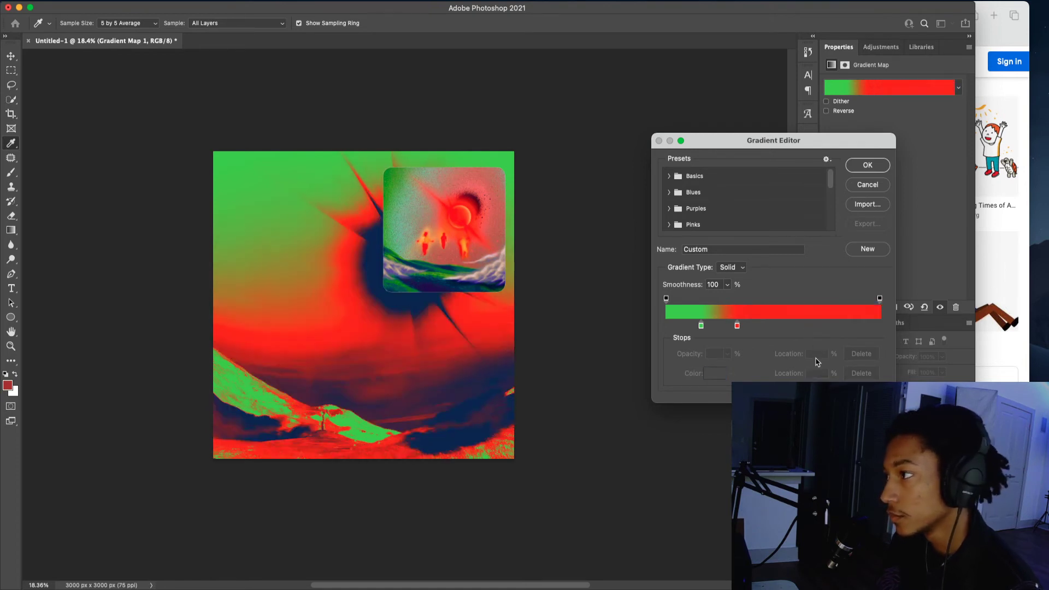
- Add a stop at 60% after the red one and recolour it orange #fc8e00
{"action": "left_click_drag", "start_coordinate": [746, 326], "coordinate": [765, 348]}
{"action": "left_click", "coordinate": [793, 327]}
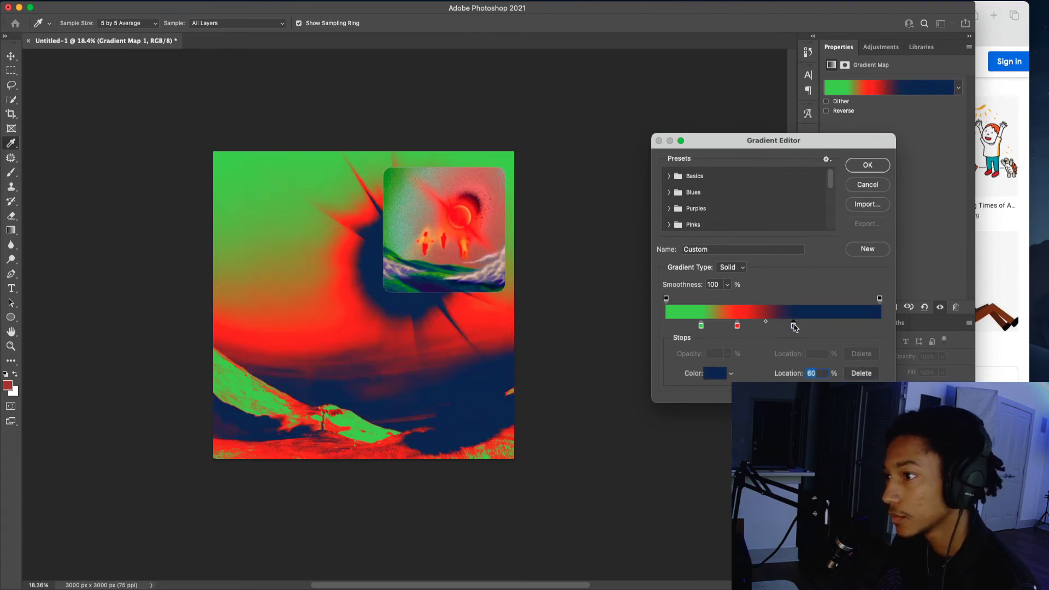
{"action": "double_click", "coordinate": [794, 326]}
{"action": "left_click_drag", "start_coordinate": [795, 244], "coordinate": [795, 242]}
{"action": "left_click_drag", "start_coordinate": [765, 163], "coordinate": [773, 107]}
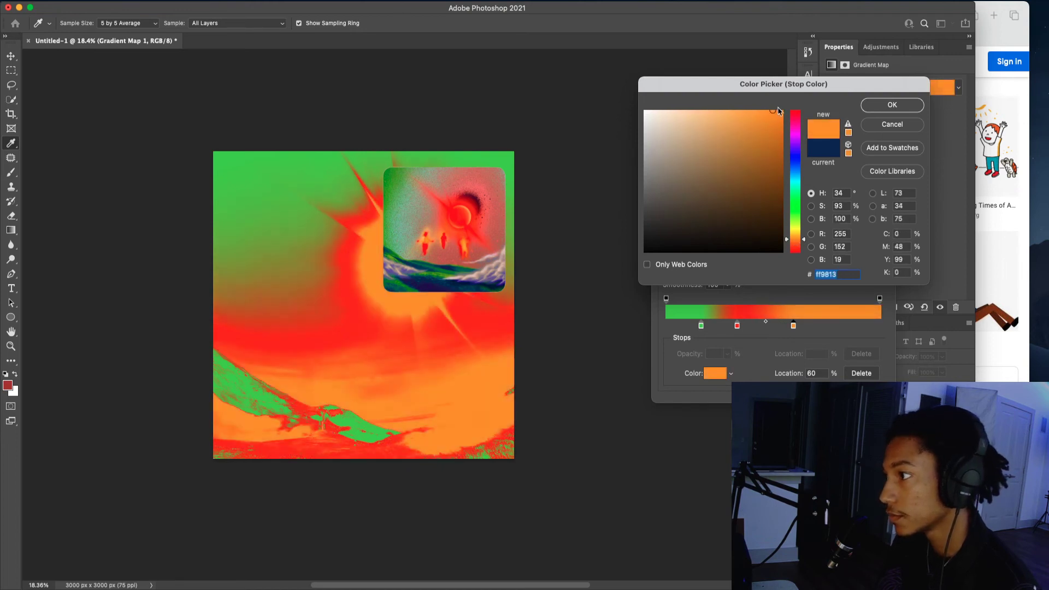
{"action": "left_click", "coordinate": [887, 105]}
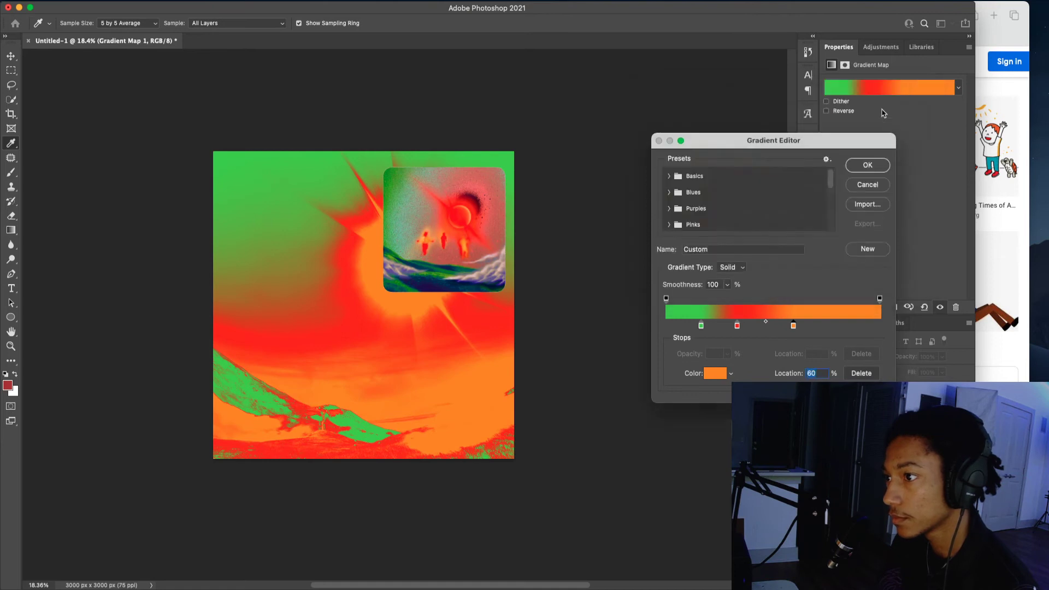
- Add a pale peach stop #fbd6a5 after the orange one and move it to 96%
{"action": "double_click", "coordinate": [845, 327]}
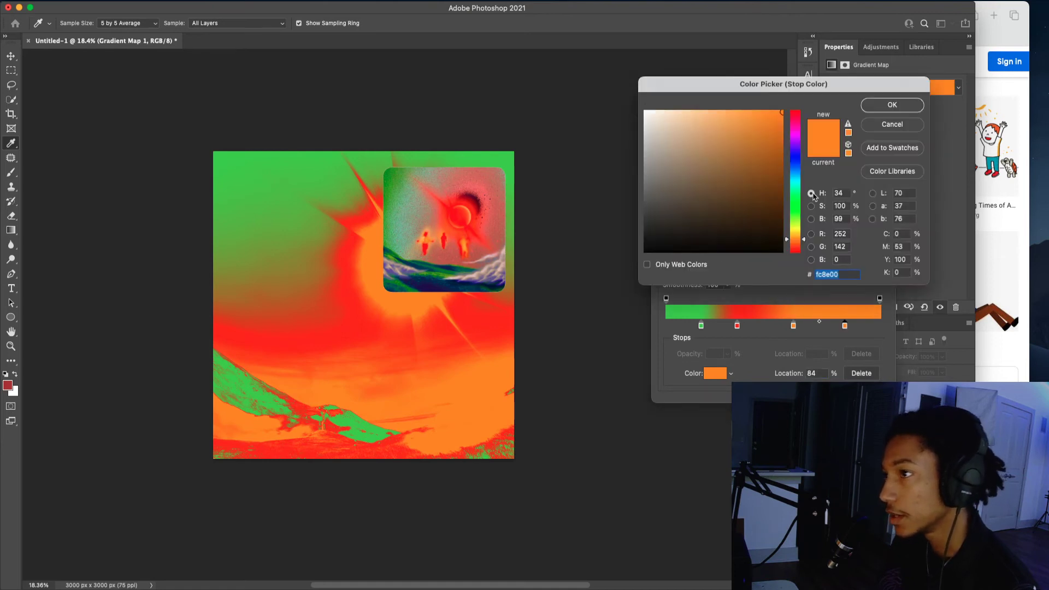
{"action": "left_click_drag", "start_coordinate": [744, 118], "coordinate": [691, 113]}
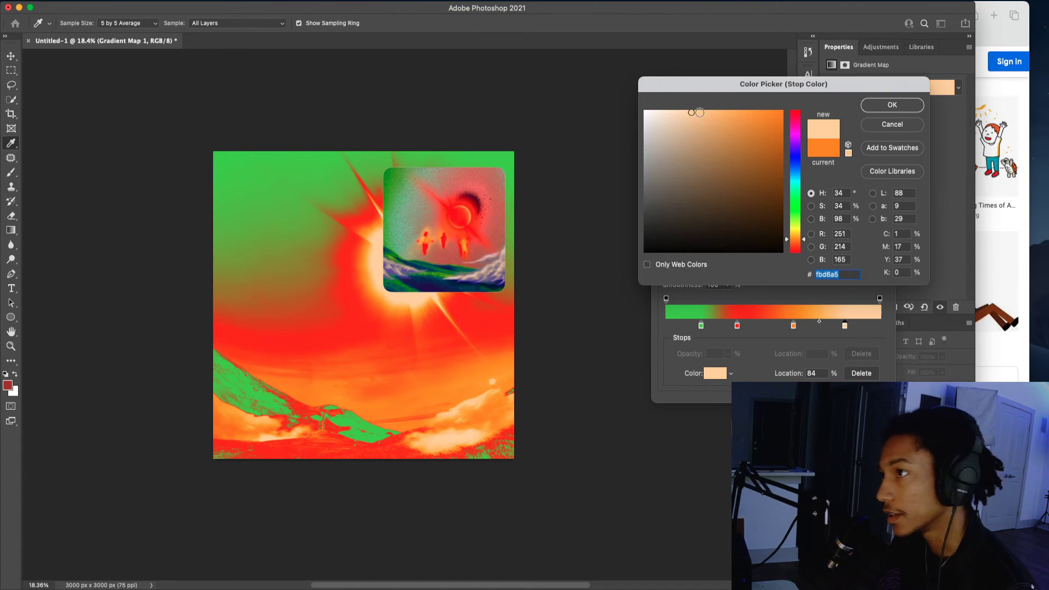
{"action": "left_click", "coordinate": [889, 106]}
{"action": "left_click_drag", "start_coordinate": [845, 326], "coordinate": [871, 330]}
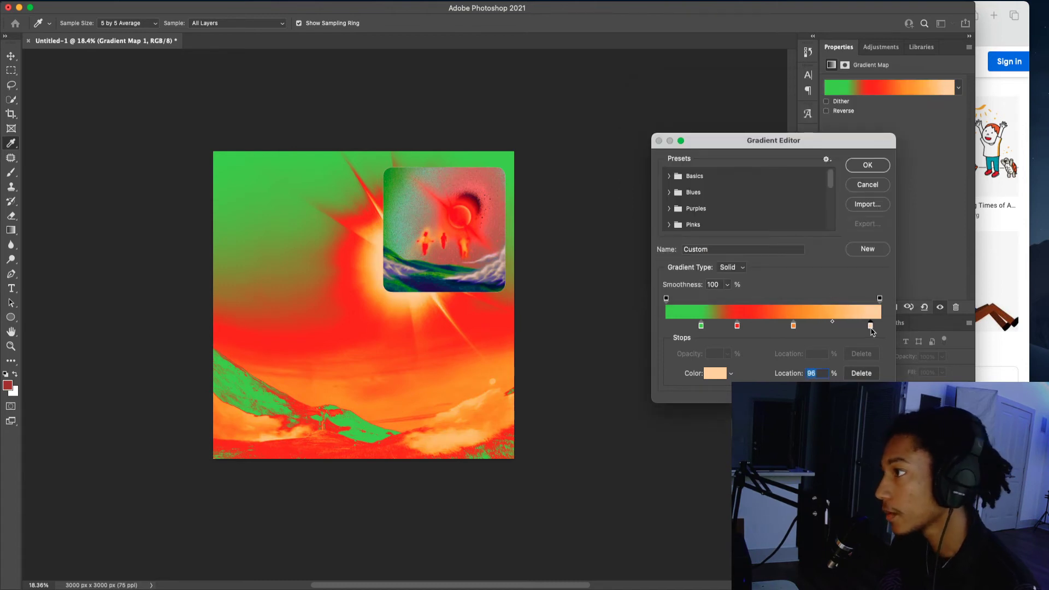
- Rearrange the stops with green at 0%, red at about 49% and 84%, and orange between the reds at about 70%
{"action": "left_click", "coordinate": [793, 327]}
{"action": "left_click_drag", "start_coordinate": [794, 327], "coordinate": [818, 328]}
{"action": "left_click_drag", "start_coordinate": [737, 326], "coordinate": [666, 328]}
{"action": "left_click_drag", "start_coordinate": [734, 328], "coordinate": [759, 326]}
{"action": "key", "text": "super+z"}
{"action": "mouse_move", "coordinate": [667, 328]}
{"action": "left_mouse_down"}
{"action": "mouse_move", "coordinate": [763, 334]}
{"action": "mouse_move", "coordinate": [666, 329]}
{"action": "left_mouse_up"}
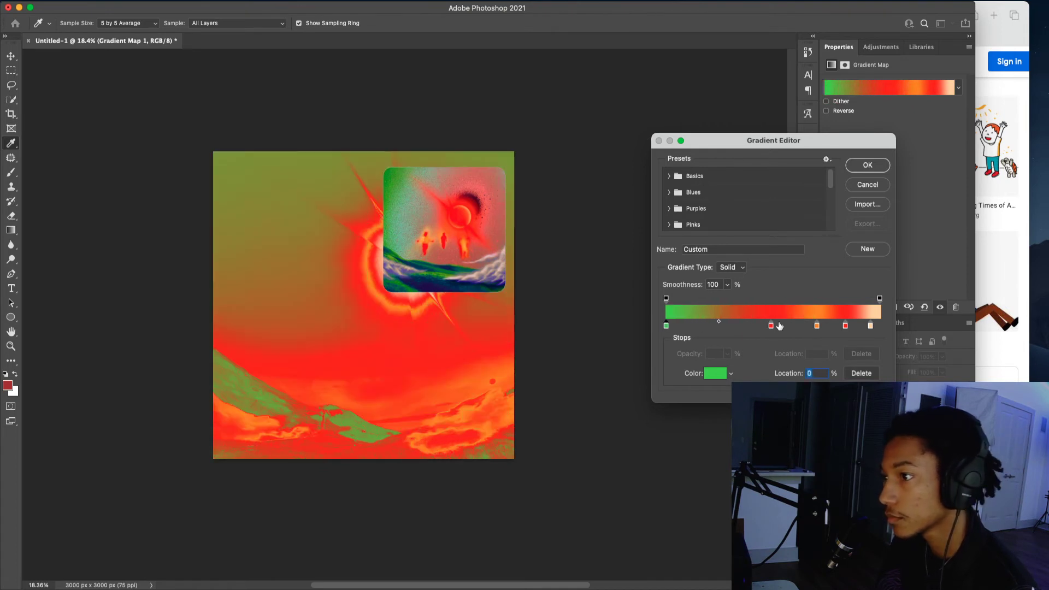
- Remove the first red stop, move orange to 42% and green to about 11%, and apply the gradient
{"action": "left_click_drag", "start_coordinate": [772, 328], "coordinate": [769, 357]}
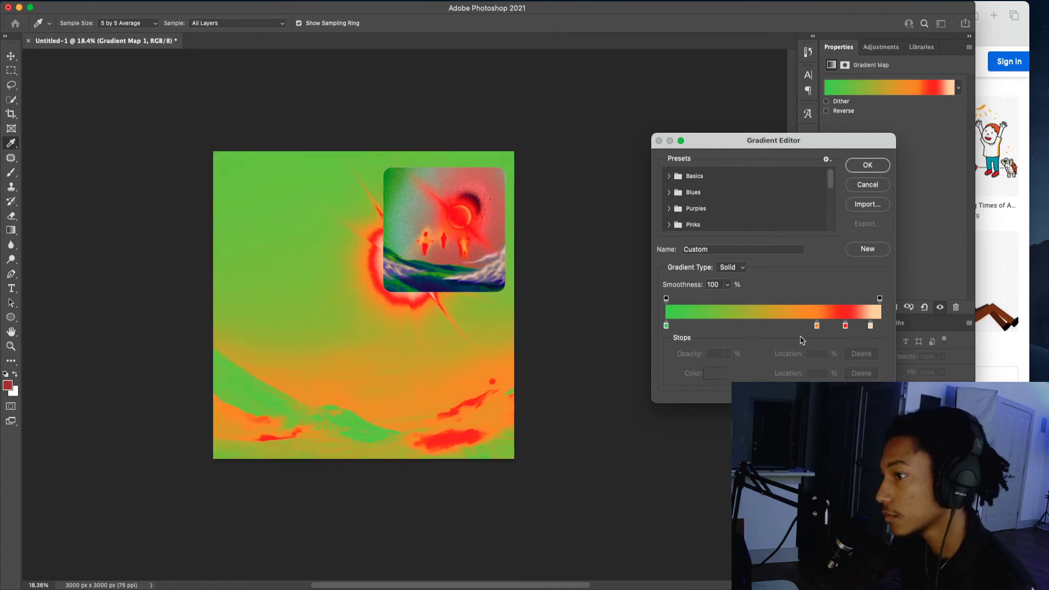
{"action": "left_click_drag", "start_coordinate": [817, 328], "coordinate": [757, 329]}
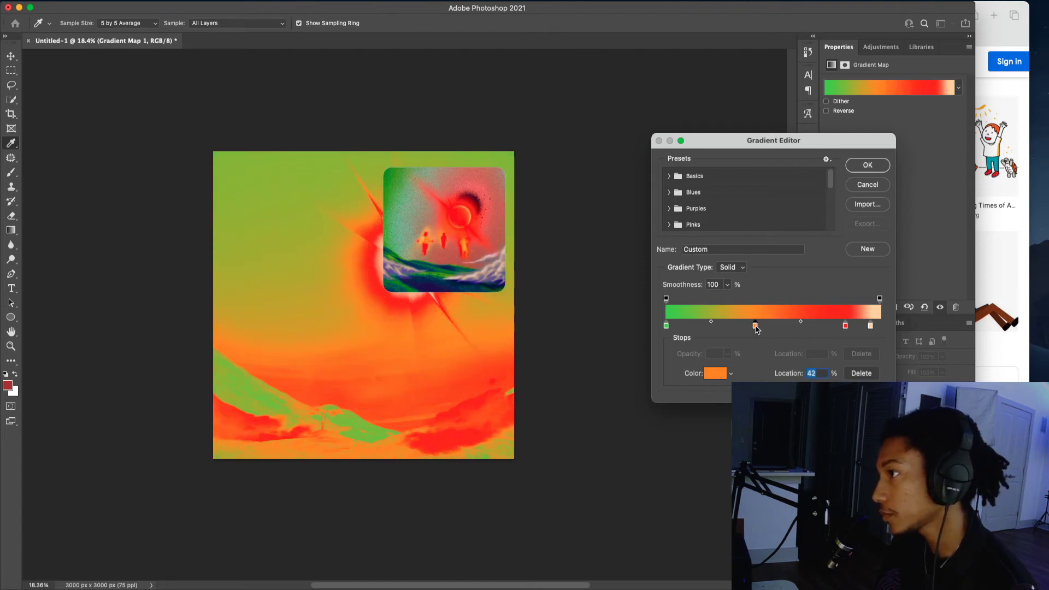
{"action": "left_click_drag", "start_coordinate": [667, 327], "coordinate": [691, 327]}
{"action": "left_click", "coordinate": [868, 165]}
- Remove the reference cover from the canvas to uncover the eclipse
{"action": "key", "text": "v"}
{"action": "left_click", "coordinate": [466, 236]}
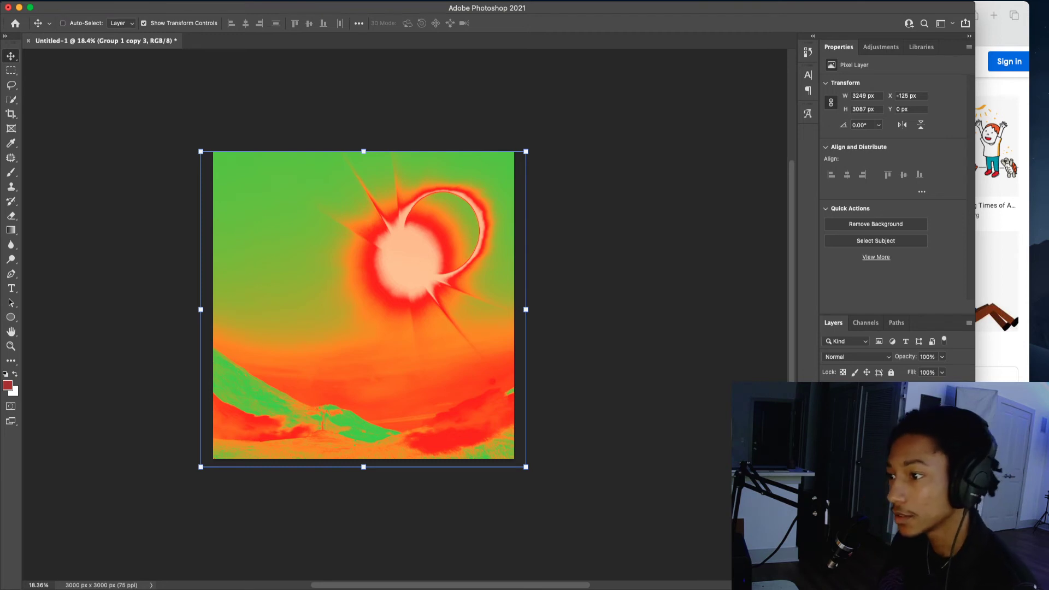
{"action": "key", "text": "super+z"}
{"action": "key", "text": "super+shift+z"}
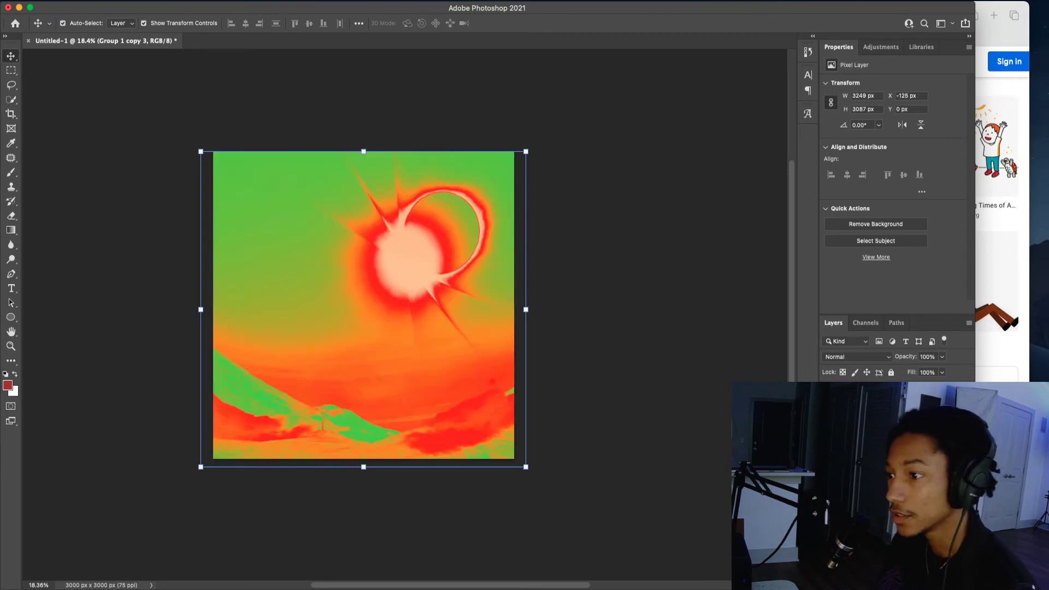
- Move the gradient map's peach end stop to 94%, recolour it orange #f59b26, and apply the gradient
{"action": "left_click", "coordinate": [896, 394]}
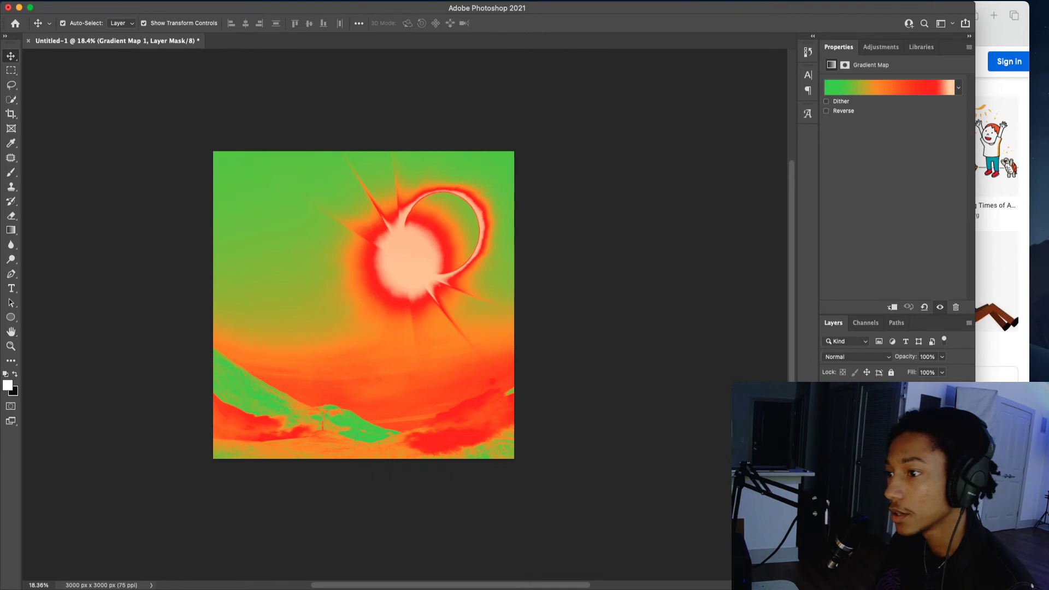
{"action": "left_click", "coordinate": [847, 394]}
{"action": "left_click", "coordinate": [859, 90]}
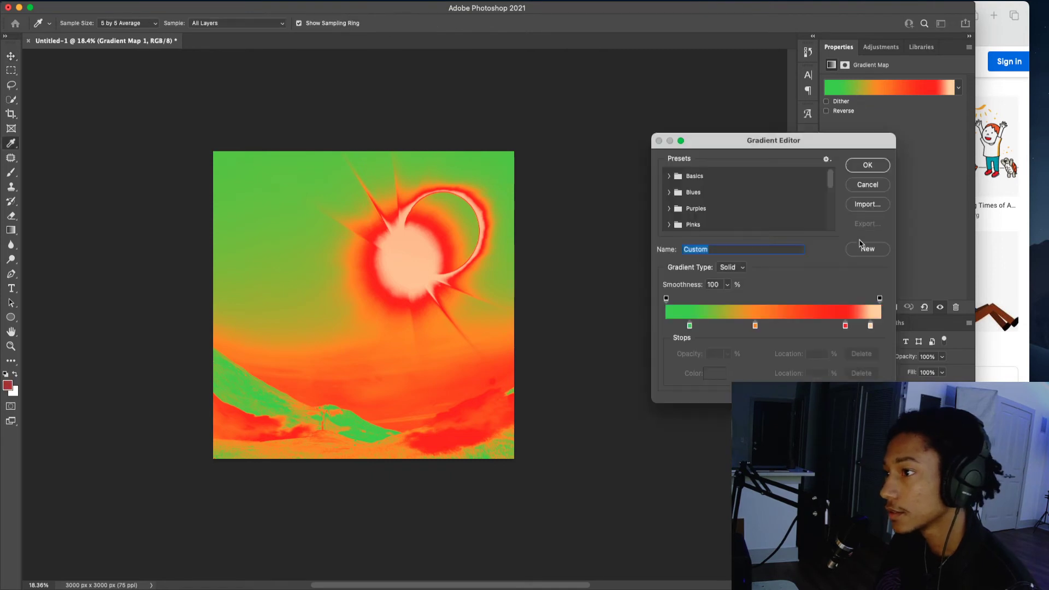
{"action": "left_click", "coordinate": [870, 327]}
{"action": "left_click_drag", "start_coordinate": [870, 326], "coordinate": [868, 326]}
{"action": "double_click", "coordinate": [868, 326]}
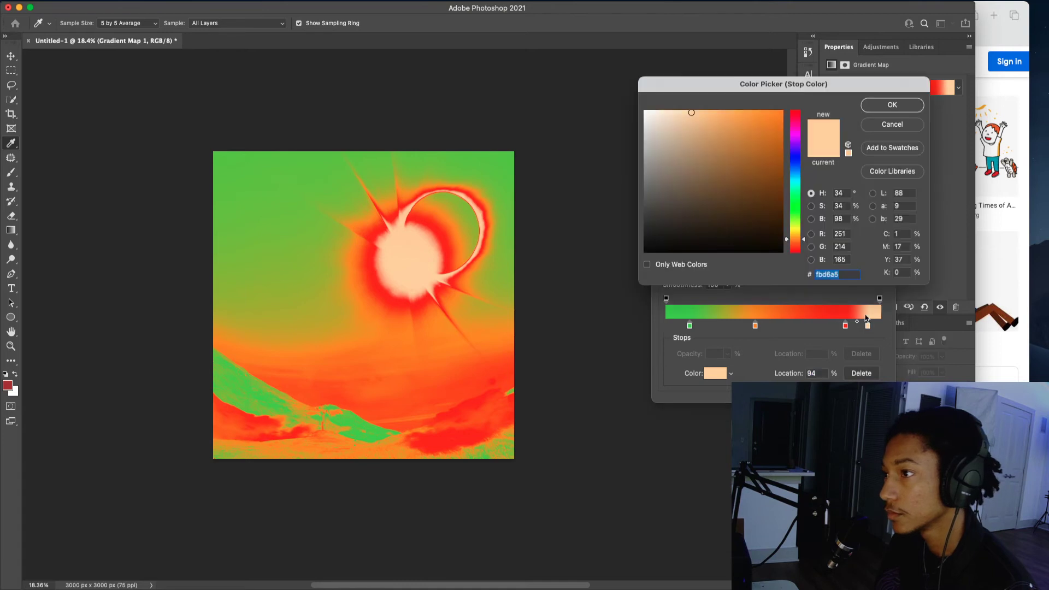
{"action": "mouse_move", "coordinate": [711, 132]}
{"action": "left_mouse_down"}
{"action": "mouse_move", "coordinate": [746, 105]}
{"action": "mouse_move", "coordinate": [761, 116]}
{"action": "left_mouse_up"}
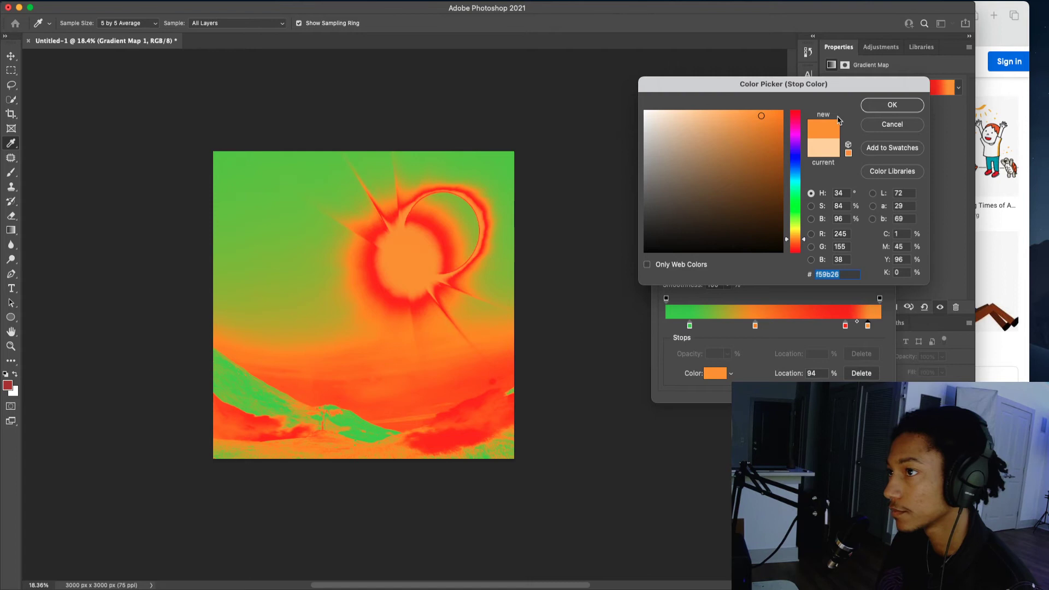
{"action": "left_click", "coordinate": [920, 103]}
{"action": "left_click", "coordinate": [868, 167]}
{"action": "key", "text": "v"}
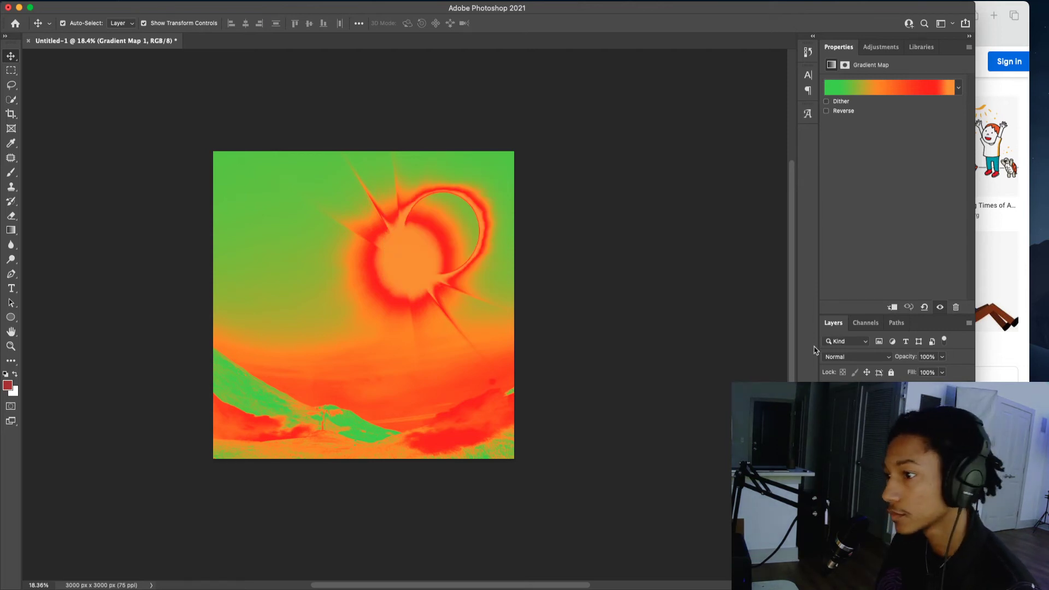
- Add a dark red stop #ab3633 at 69% to the gradient map and open its colour for editing
{"action": "left_click", "coordinate": [877, 88]}
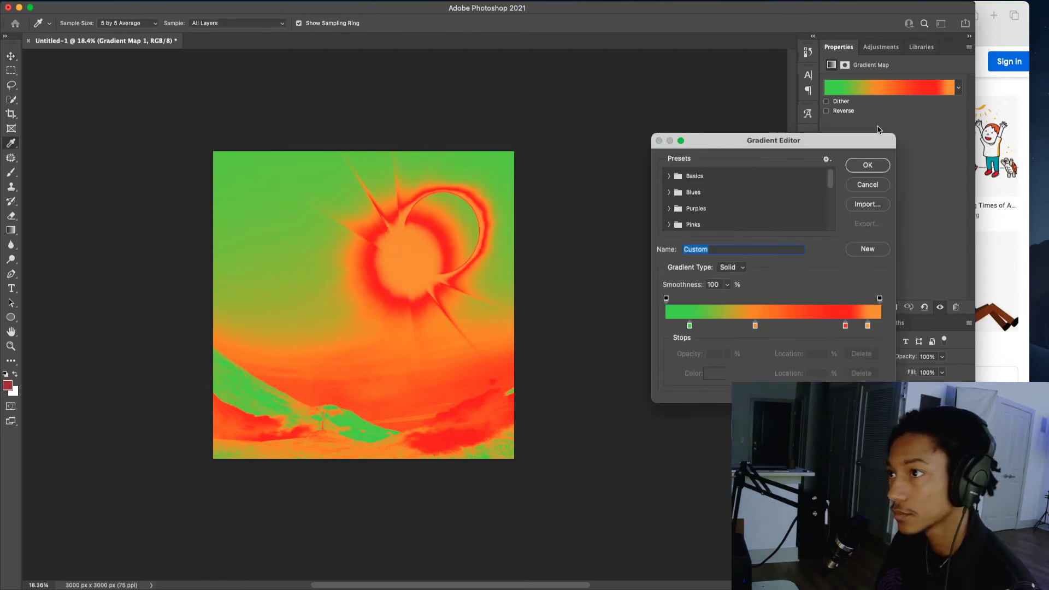
{"action": "left_click", "coordinate": [813, 326]}
{"action": "double_click", "coordinate": [813, 325]}
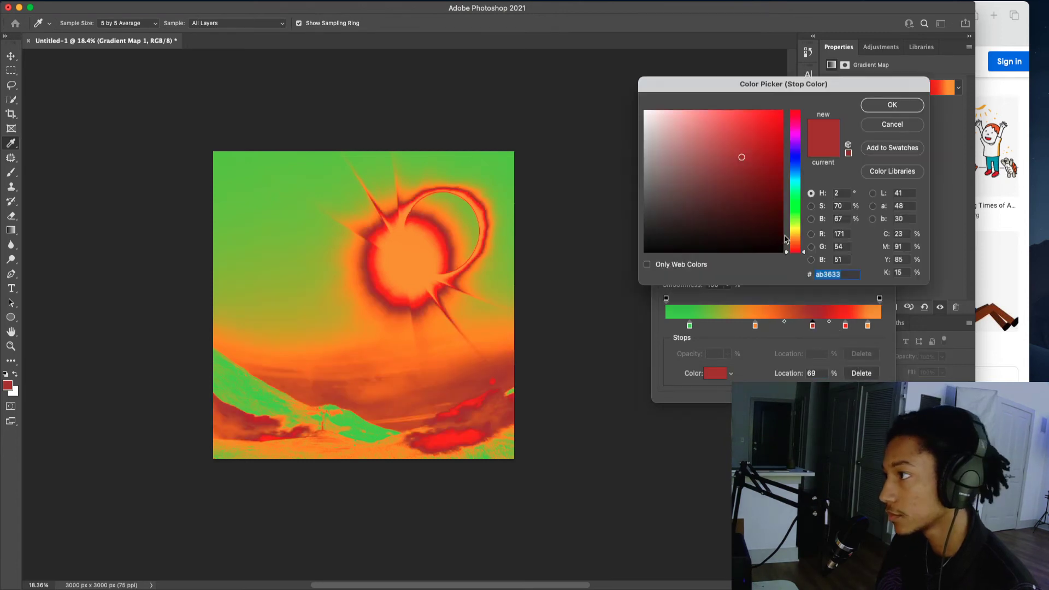
{"action": "left_click", "coordinate": [514, 159]}
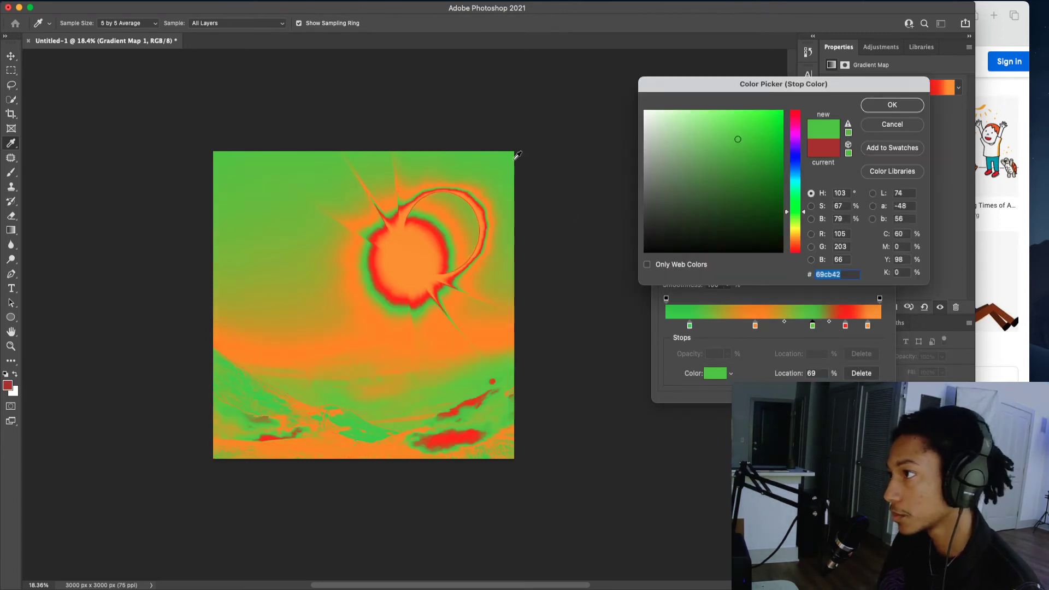
{"action": "mouse_move", "coordinate": [732, 164]}
{"action": "left_mouse_down"}
{"action": "mouse_move", "coordinate": [779, 224]}
{"action": "mouse_move", "coordinate": [727, 226]}
{"action": "mouse_move", "coordinate": [710, 210]}
{"action": "mouse_move", "coordinate": [619, 272]}
{"action": "left_mouse_up"}
{"action": "left_click", "coordinate": [781, 164]}
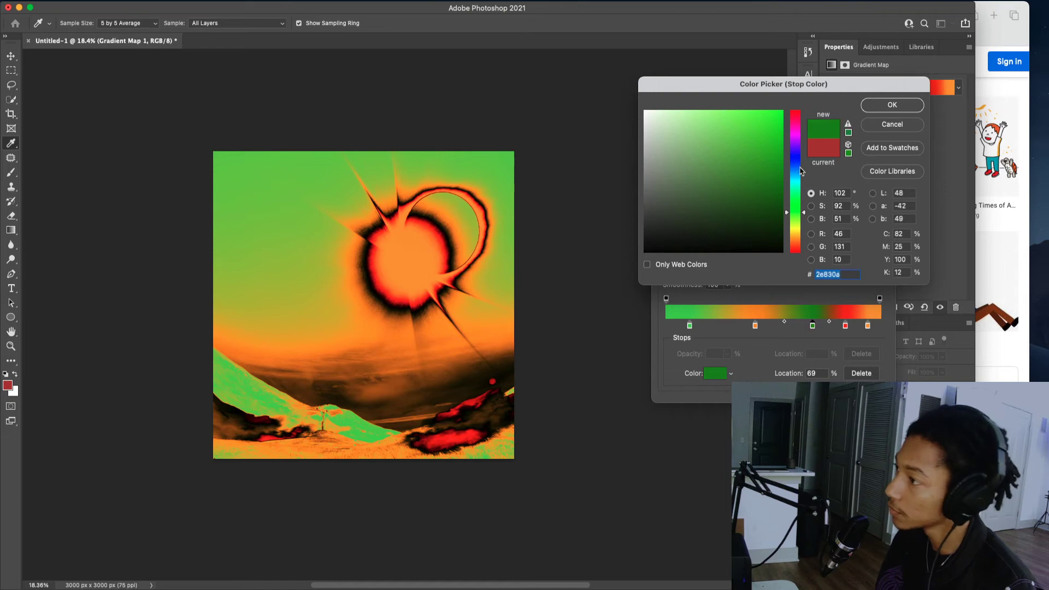
{"action": "left_click", "coordinate": [892, 125]}
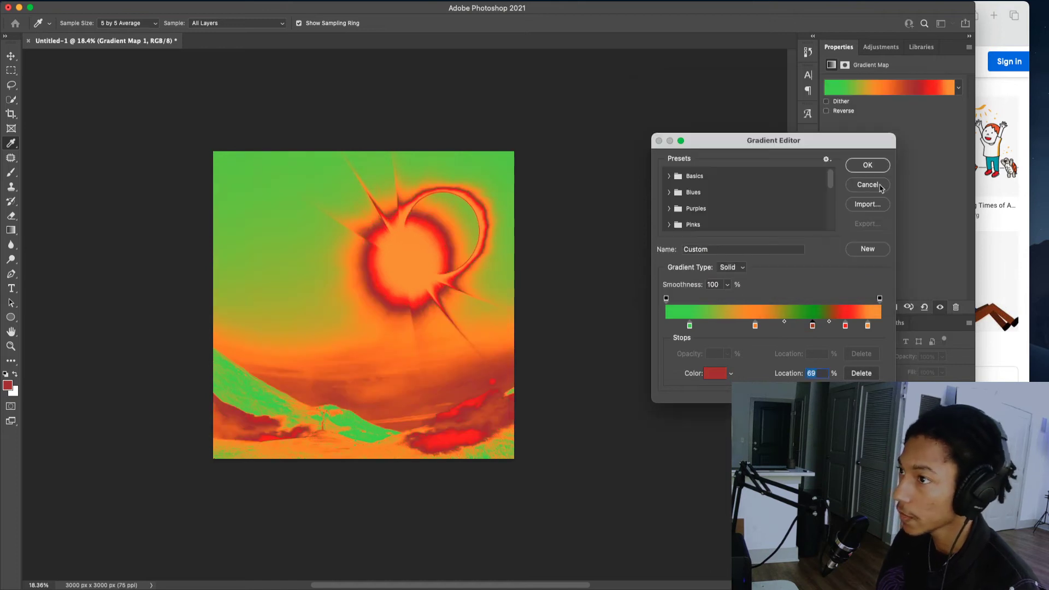
- Accept the current gradient and toggle the Gradient Map's visibility repeatedly to compare the artwork with and without it
{"action": "left_click", "coordinate": [868, 168]}
{"action": "left_click", "coordinate": [940, 307]}
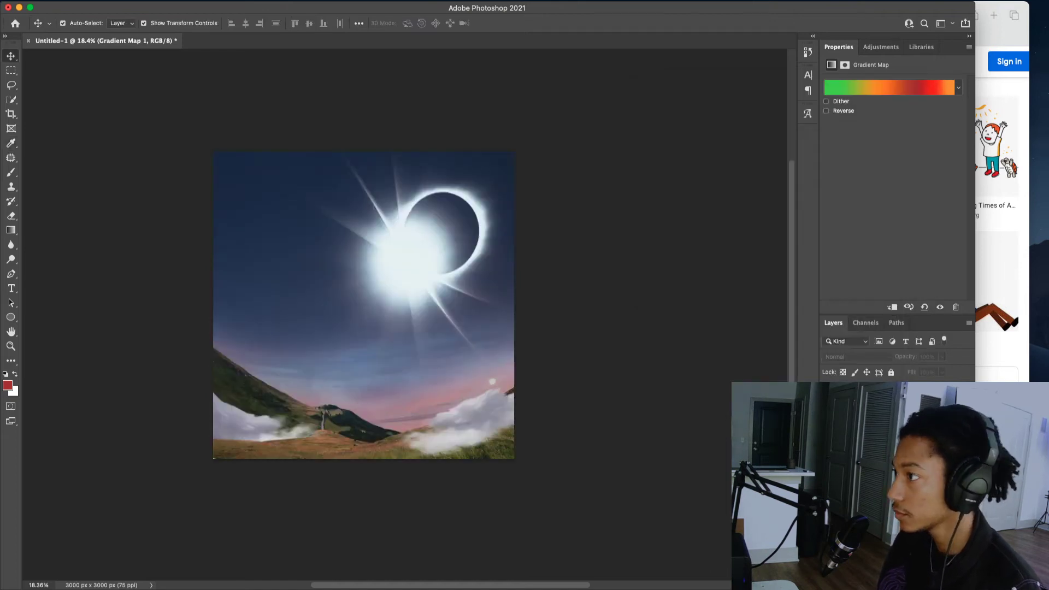
{"action": "left_click", "coordinate": [939, 307]}
{"action": "left_click", "coordinate": [939, 307]}
{"action": "left_click", "coordinate": [939, 307]}
{"action": "left_click", "coordinate": [939, 307]}
{"action": "left_click", "coordinate": [940, 307]}
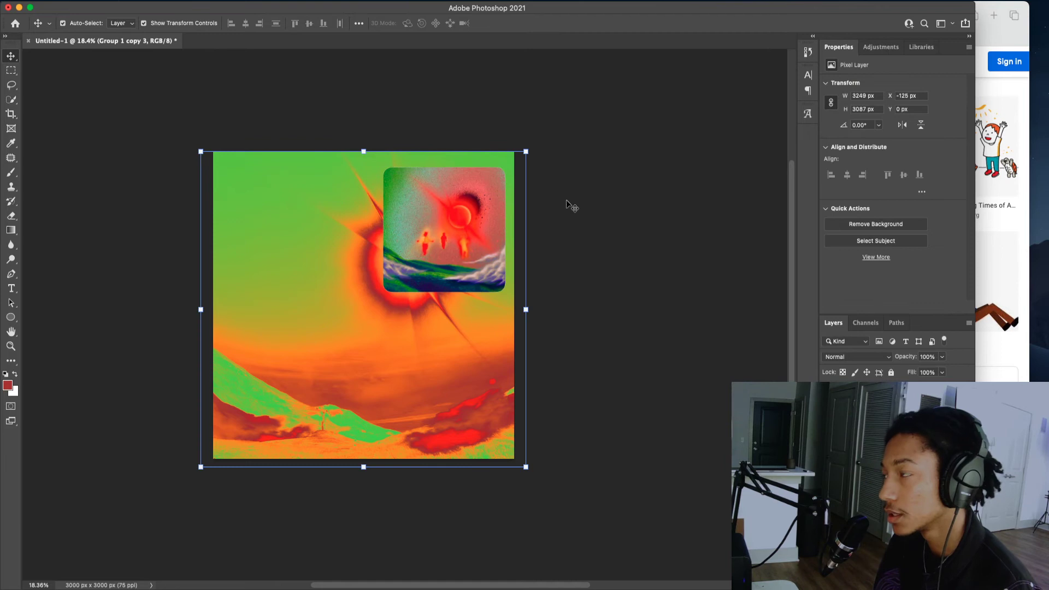
- Add uniform, non-monochromatic noise of 16.57% to the Group 1 copy 3 artwork layer
{"action": "left_click", "coordinate": [244, 1]}
{"action": "mouse_move", "coordinate": [257, 1]}
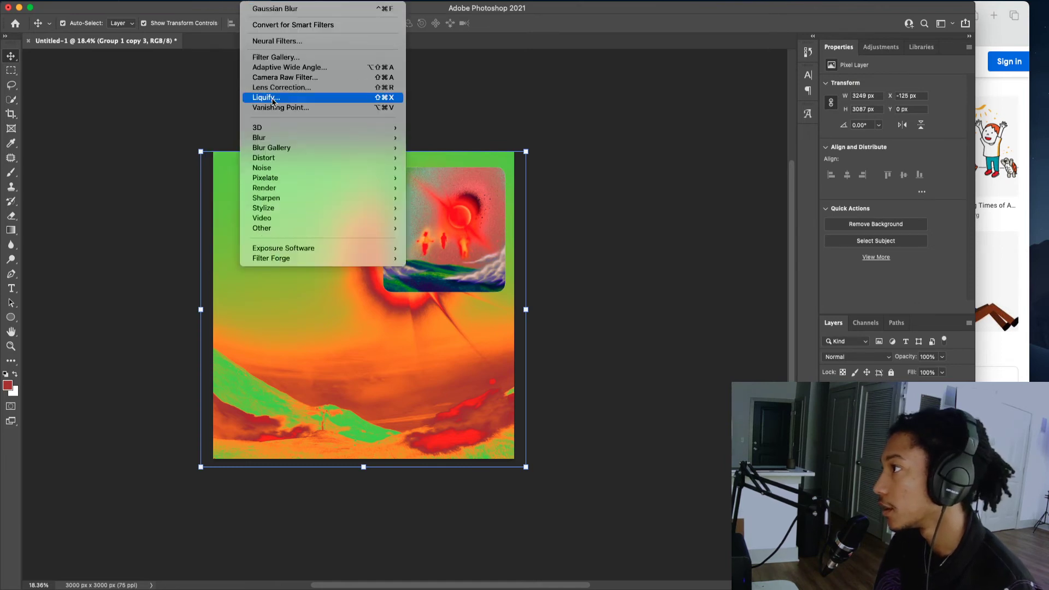
{"action": "mouse_move", "coordinate": [328, 168]}
{"action": "left_click", "coordinate": [432, 168]}
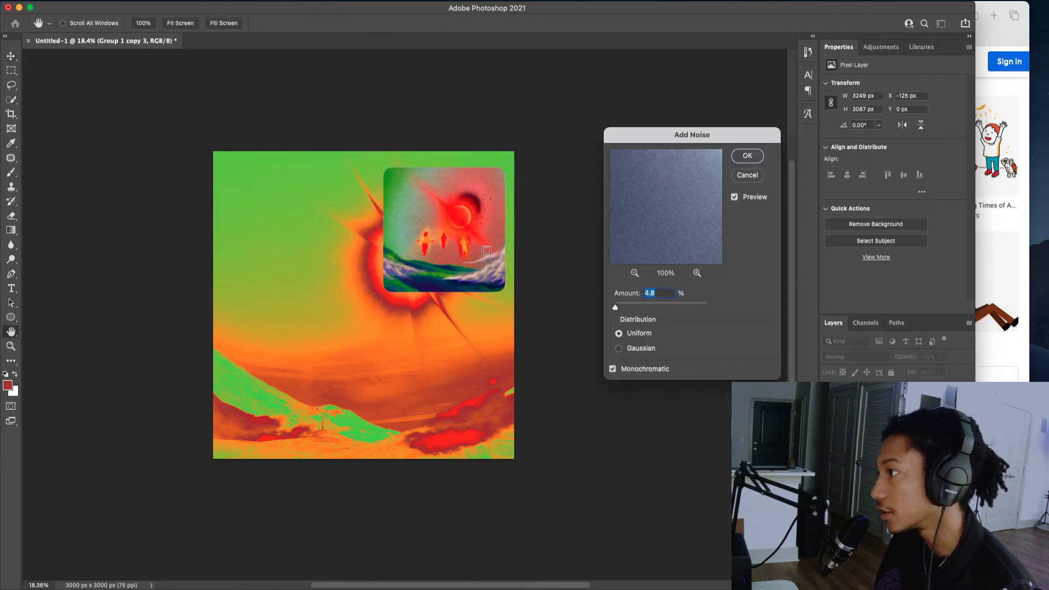
{"action": "left_click", "coordinate": [624, 307]}
{"action": "left_click_drag", "start_coordinate": [623, 309], "coordinate": [620, 308]}
{"action": "left_click", "coordinate": [612, 369]}
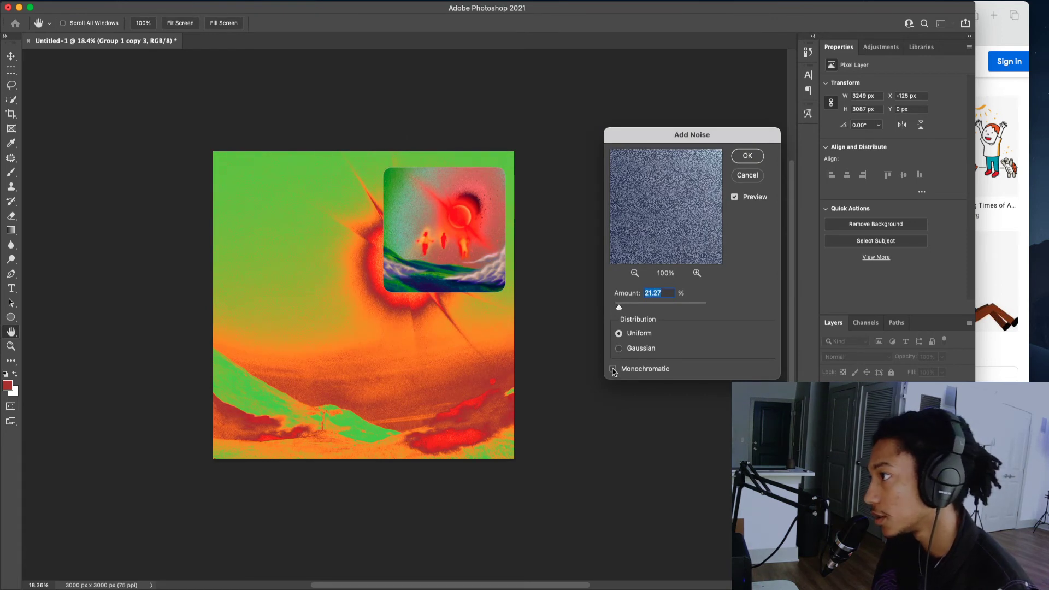
{"action": "left_click_drag", "start_coordinate": [619, 308], "coordinate": [618, 309]}
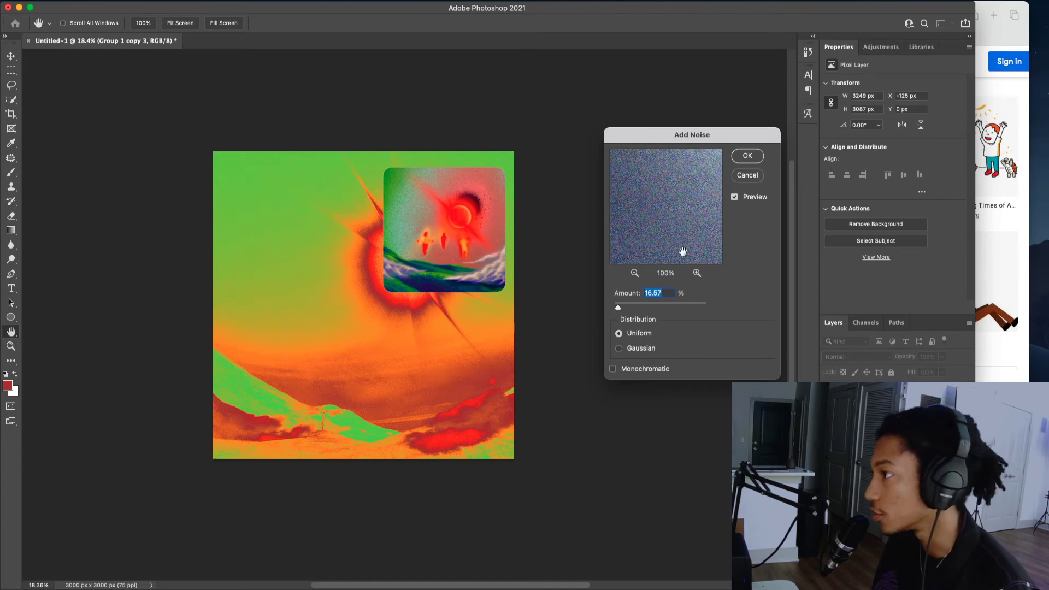
{"action": "left_click", "coordinate": [746, 156]}
{"action": "key", "text": "v"}
- Remove the dark red colour stop at the 69% location from the Gradient Map's gradient and accept it
{"action": "left_click", "coordinate": [868, 418]}
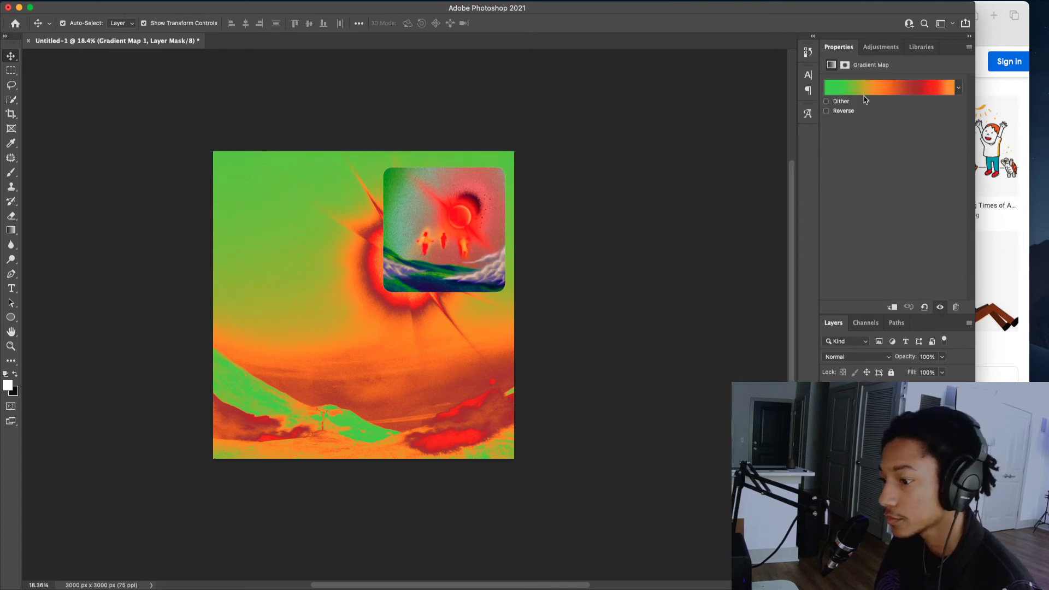
{"action": "left_click", "coordinate": [866, 95]}
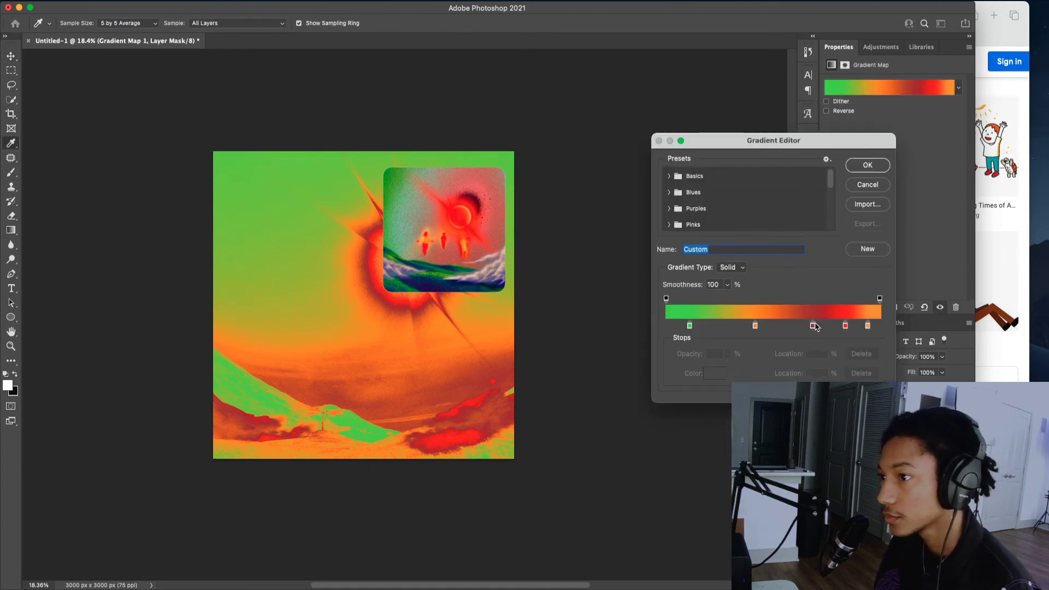
{"action": "left_click_drag", "start_coordinate": [814, 326], "coordinate": [815, 347]}
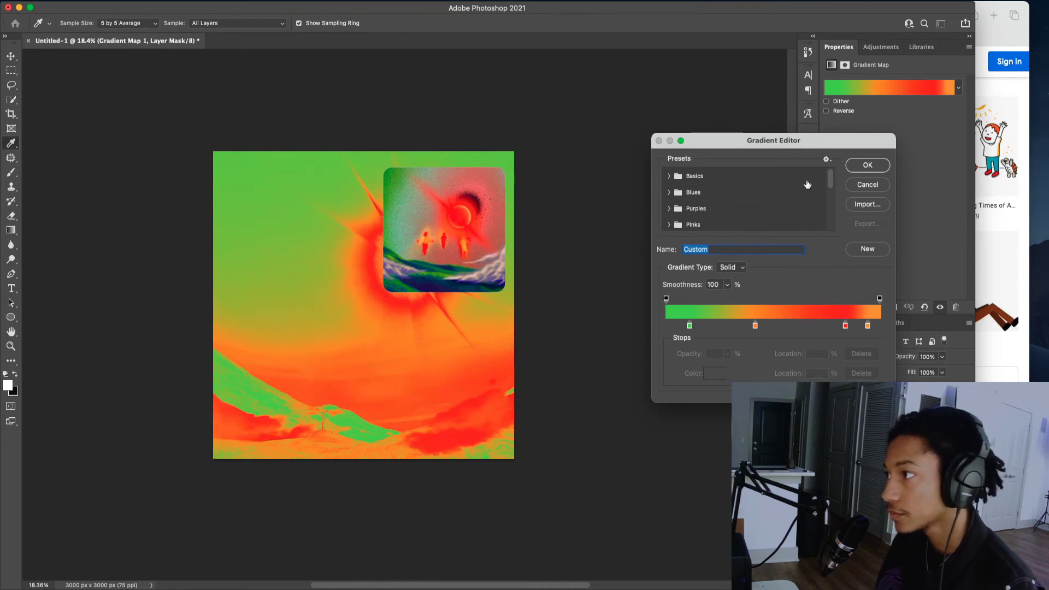
{"action": "left_click", "coordinate": [851, 166]}
- Target the Gradient Map's layer mask with default colours and set up the Brush at size 200
{"action": "left_click", "coordinate": [458, 225]}
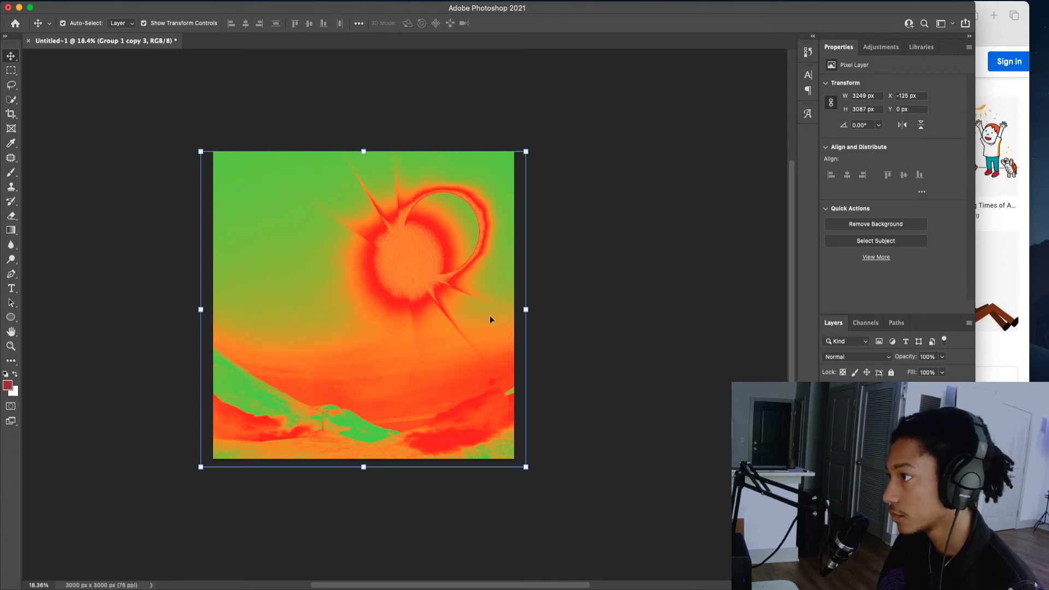
{"action": "key", "text": "alt+bracketright"}
{"action": "key", "text": "d"}
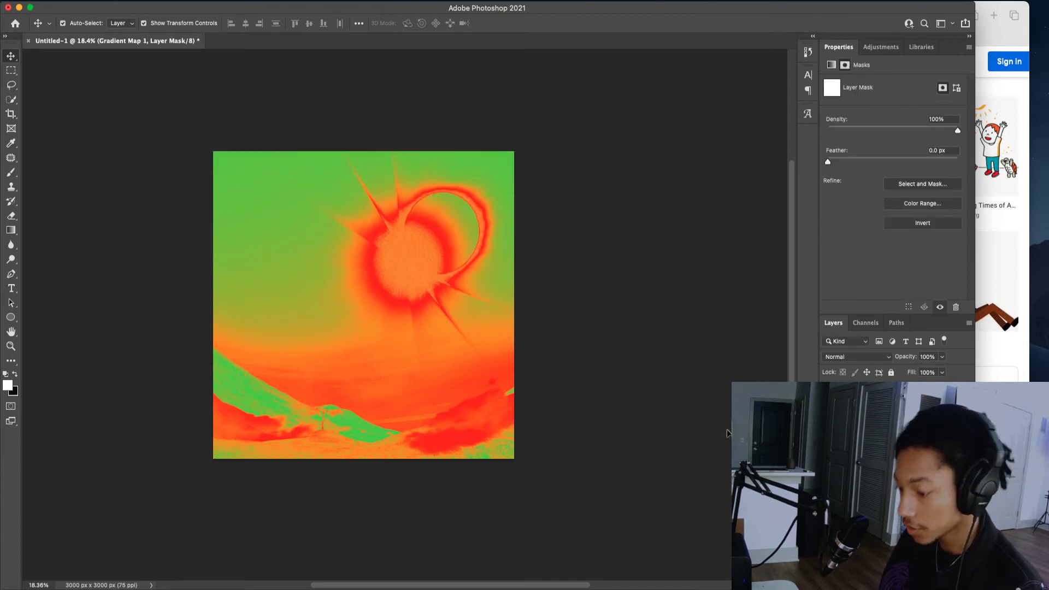
{"action": "key", "text": "b"}
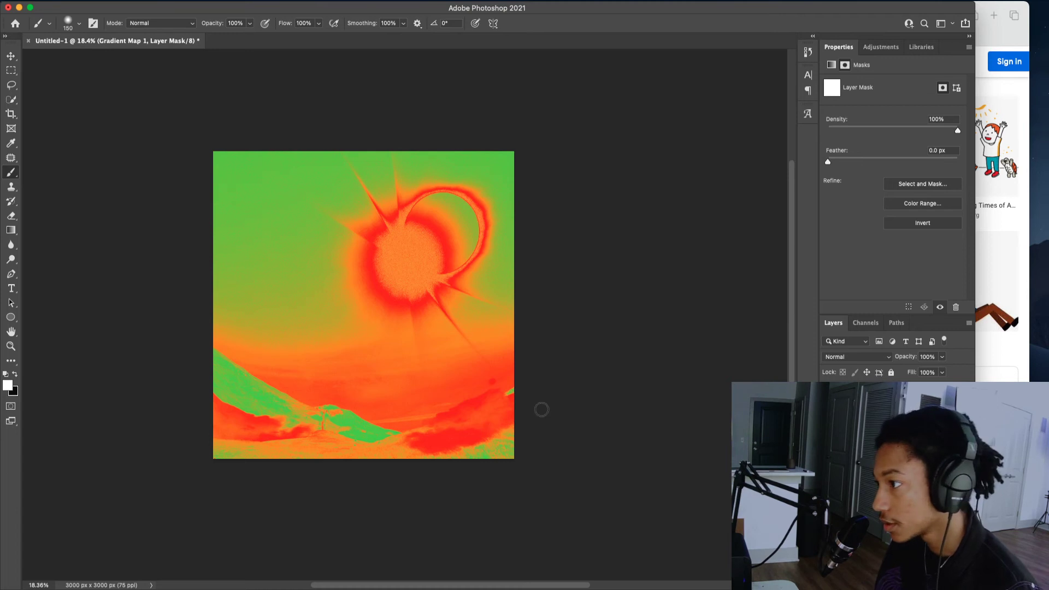
{"action": "key", "text": "bracketright"}
{"action": "key", "text": "bracketright"}
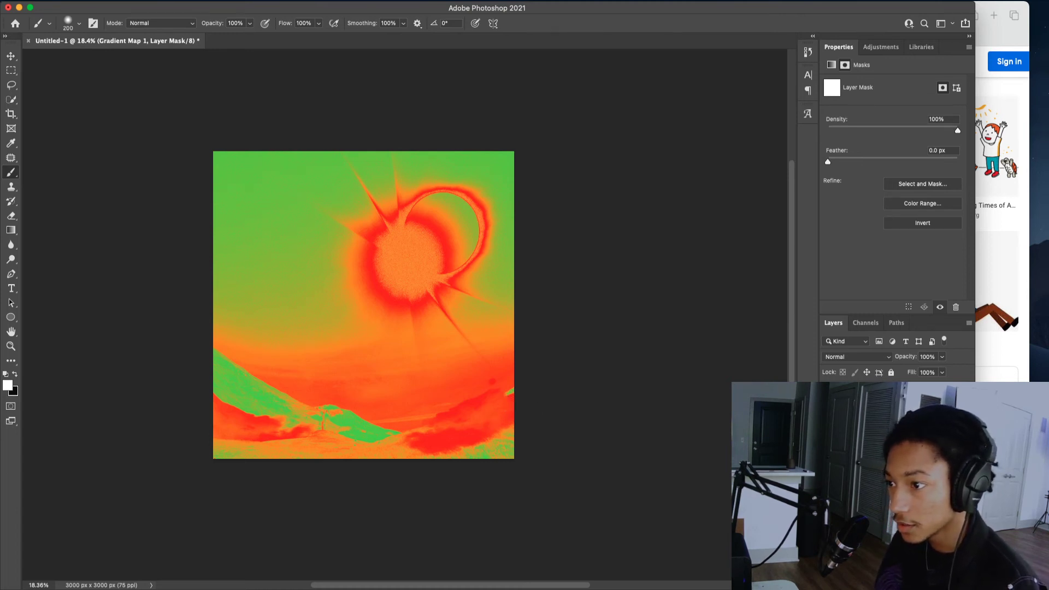
- Try the Blend If sliders for This Layer and Underlying Layer on the Gradient Map layer
{"action": "double_click", "coordinate": [937, 394]}
{"action": "mouse_move", "coordinate": [871, 249]}
{"action": "left_mouse_down"}
{"action": "mouse_move", "coordinate": [797, 249]}
{"action": "mouse_move", "coordinate": [877, 248]}
{"action": "left_mouse_up"}
{"action": "left_click_drag", "start_coordinate": [734, 249], "coordinate": [686, 221]}
{"action": "mouse_move", "coordinate": [870, 222]}
{"action": "left_mouse_down"}
{"action": "mouse_move", "coordinate": [802, 224]}
{"action": "mouse_move", "coordinate": [872, 222]}
{"action": "left_mouse_up"}
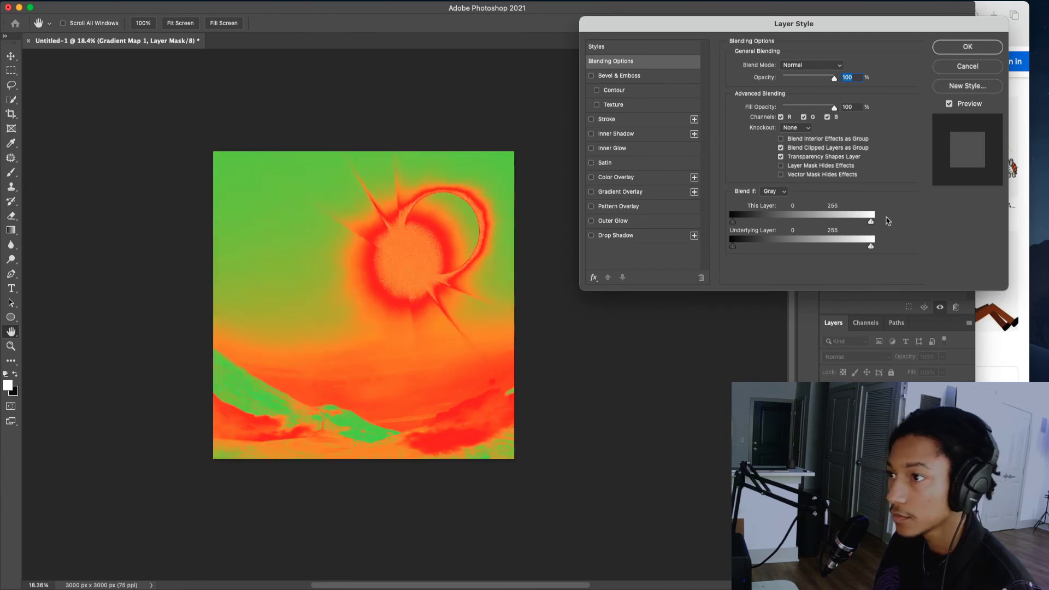
{"action": "left_click", "coordinate": [966, 47]}
- Enlarge the brush to 300 and preview alternative blend modes for the Gradient Map layer
{"action": "key", "text": "b"}
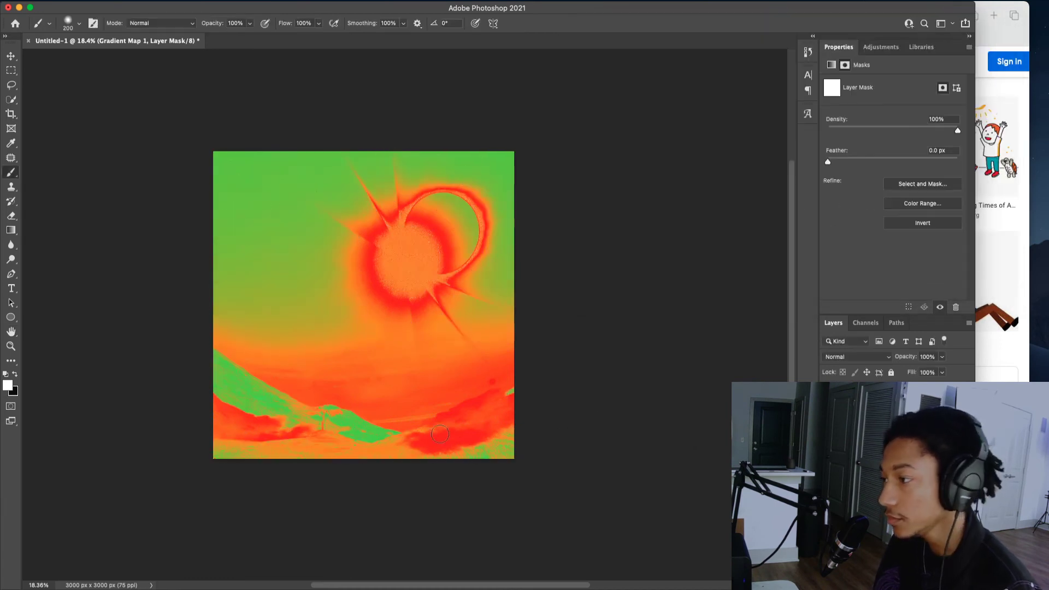
{"action": "key", "text": "bracketright"}
{"action": "key", "text": "bracketright"}
{"action": "left_click", "coordinate": [855, 357]}
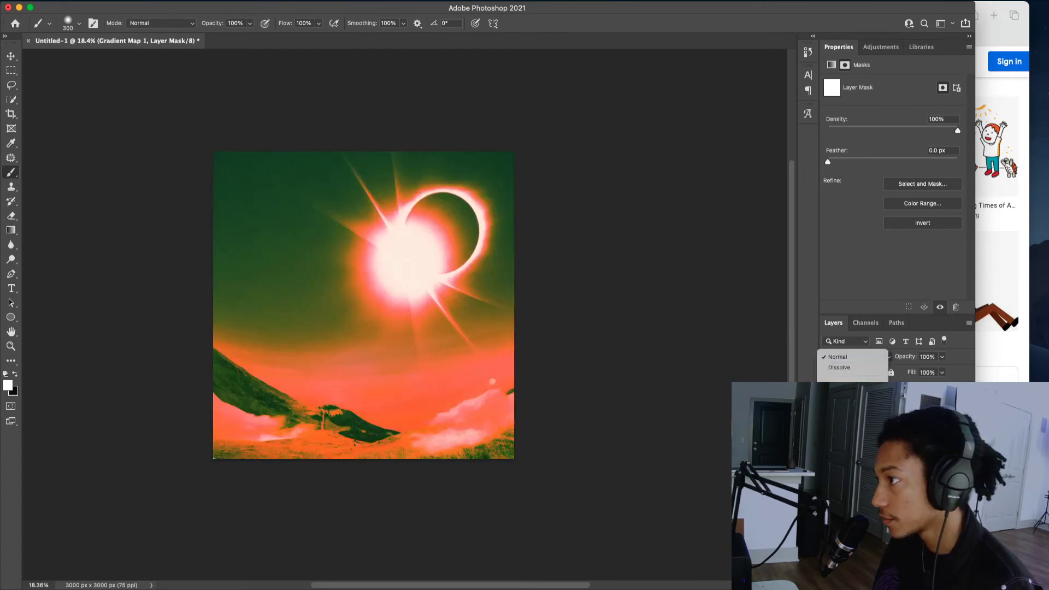
{"action": "left_click", "coordinate": [683, 377]}
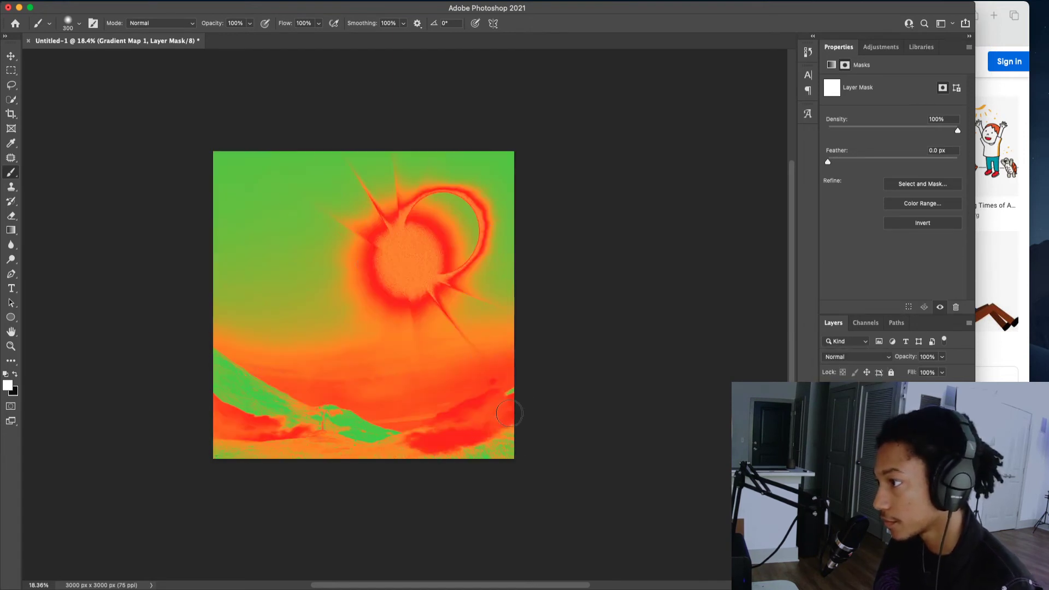
- Try painting black on the Gradient Map's mask over the lower-right clouds, and undo the stroke
{"action": "key", "text": "x"}
{"action": "mouse_move", "coordinate": [471, 425]}
{"action": "left_mouse_down"}
{"action": "mouse_move", "coordinate": [508, 422]}
{"action": "mouse_move", "coordinate": [449, 475]}
{"action": "mouse_move", "coordinate": [502, 439]}
{"action": "mouse_move", "coordinate": [523, 397]}
{"action": "mouse_move", "coordinate": [466, 424]}
{"action": "left_mouse_up"}
{"action": "key", "text": "super+z"}
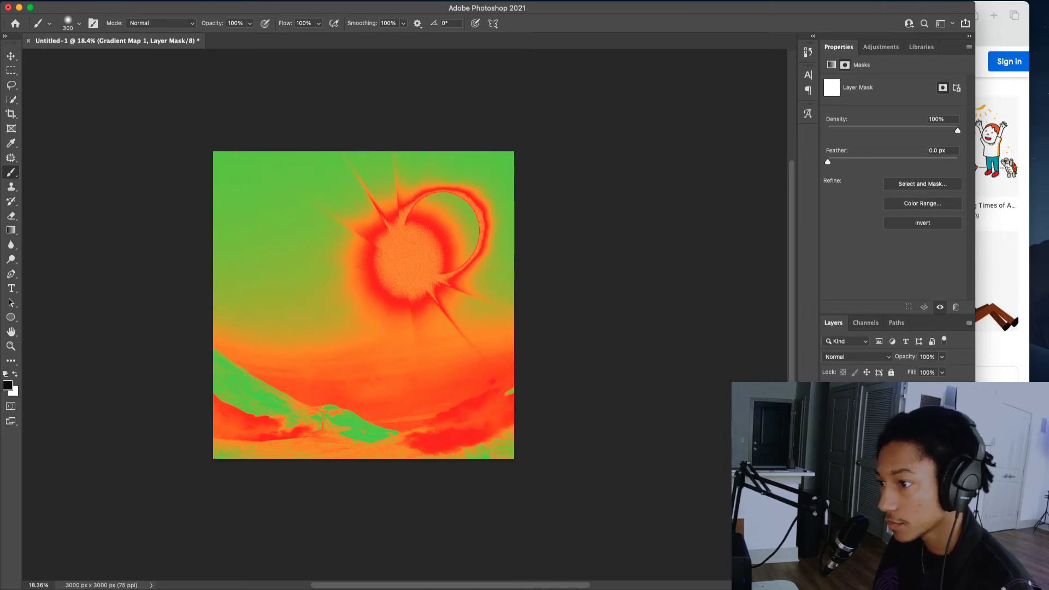
- Hide the Gradient Map and select the hills, ground and clouds along the artwork's lower edge with Quick Selection
{"action": "left_click", "coordinate": [848, 393]}
{"action": "left_click", "coordinate": [828, 393]}
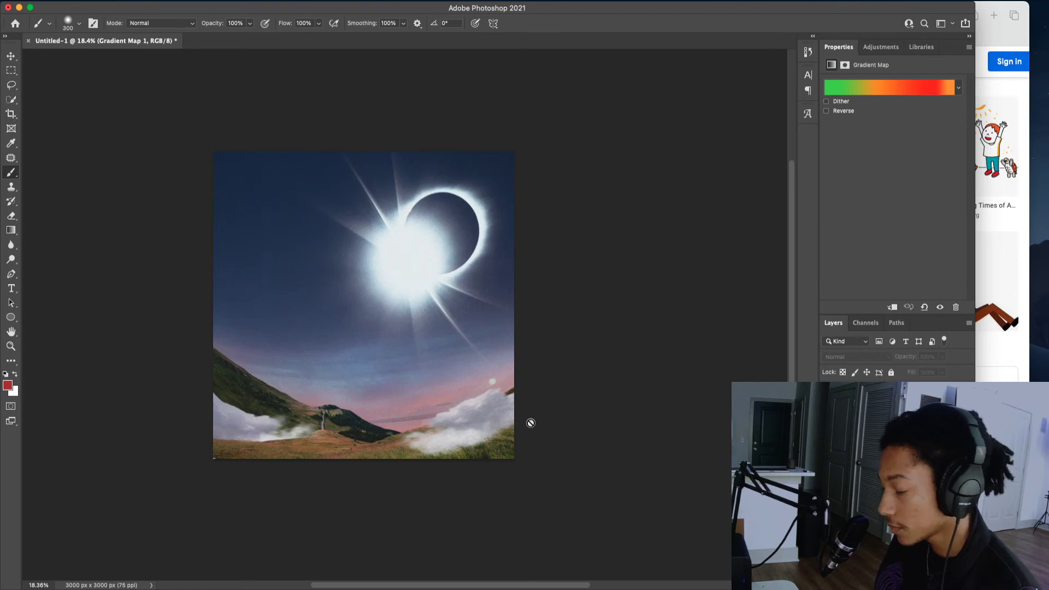
{"action": "key", "text": "w"}
{"action": "mouse_move", "coordinate": [503, 423]}
{"action": "left_mouse_down"}
{"action": "mouse_move", "coordinate": [488, 408]}
{"action": "mouse_move", "coordinate": [468, 435]}
{"action": "left_mouse_up"}
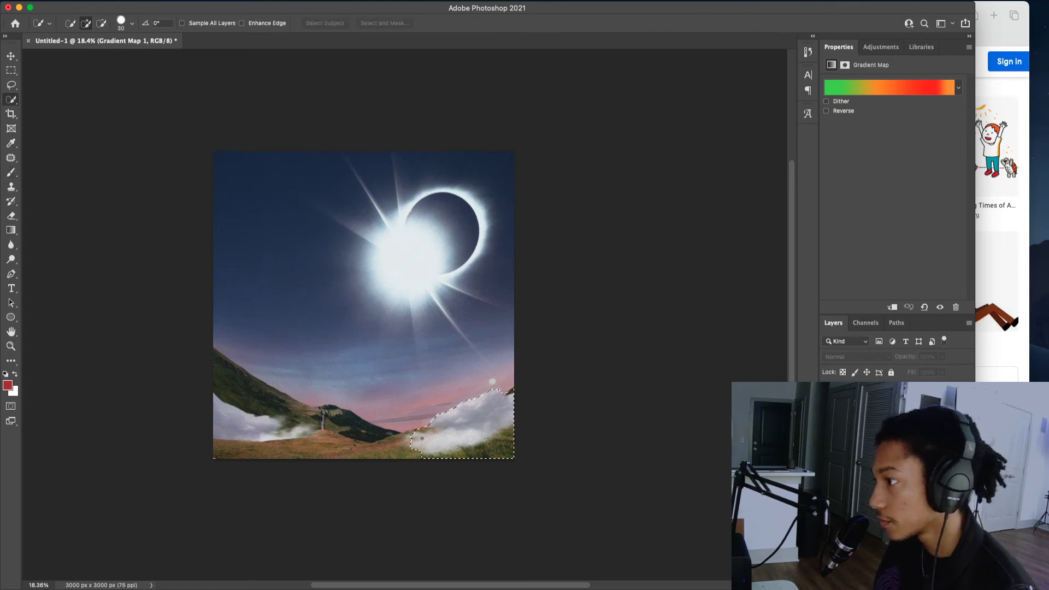
{"action": "mouse_move", "coordinate": [385, 445]}
{"action": "left_mouse_down"}
{"action": "mouse_move", "coordinate": [279, 441]}
{"action": "mouse_move", "coordinate": [233, 395]}
{"action": "left_mouse_up"}
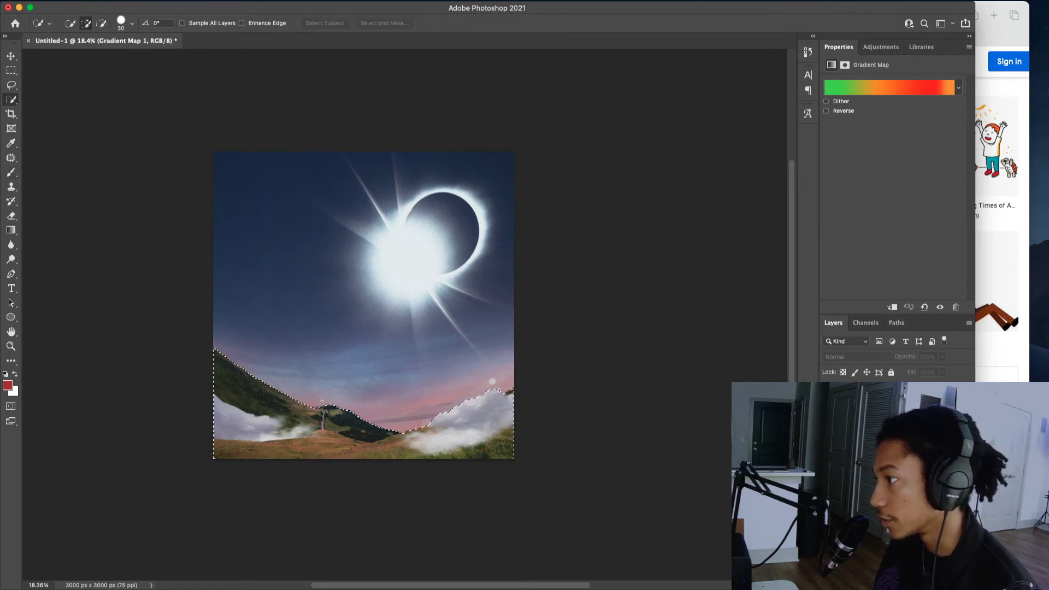
- Show the Gradient Map again, mask it out of the selected landscape with a black size 1000 brush, and deselect
{"action": "left_click", "coordinate": [829, 393]}
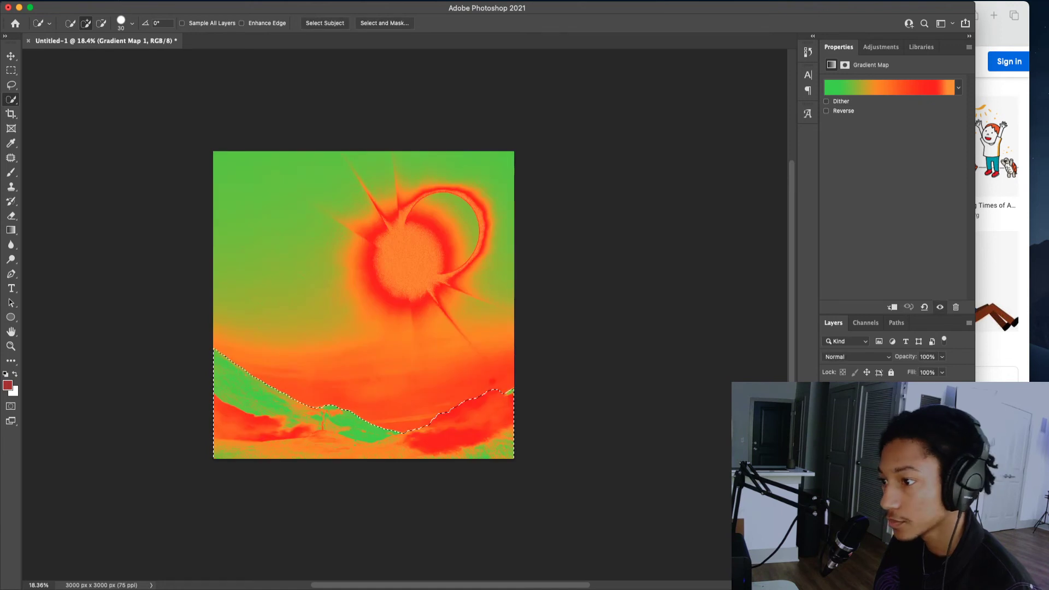
{"action": "left_click", "coordinate": [870, 393]}
{"action": "key", "text": "b"}
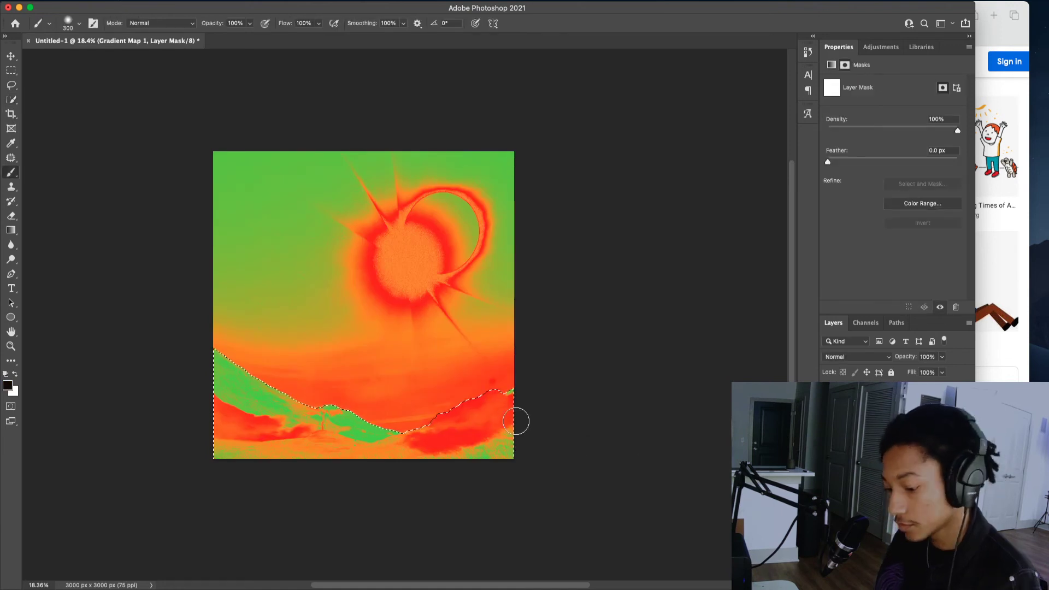
{"action": "key", "text": "bracketright"}
{"action": "key", "text": "bracketright"}
{"action": "key", "text": "bracketright"}
{"action": "mouse_move", "coordinate": [510, 421]}
{"action": "left_mouse_down"}
{"action": "mouse_move", "coordinate": [346, 485]}
{"action": "mouse_move", "coordinate": [359, 441]}
{"action": "mouse_move", "coordinate": [395, 444]}
{"action": "left_mouse_up"}
{"action": "mouse_move", "coordinate": [192, 352]}
{"action": "left_mouse_down"}
{"action": "mouse_move", "coordinate": [187, 398]}
{"action": "mouse_move", "coordinate": [238, 462]}
{"action": "mouse_move", "coordinate": [281, 429]}
{"action": "left_mouse_up"}
{"action": "key", "text": "super+d"}
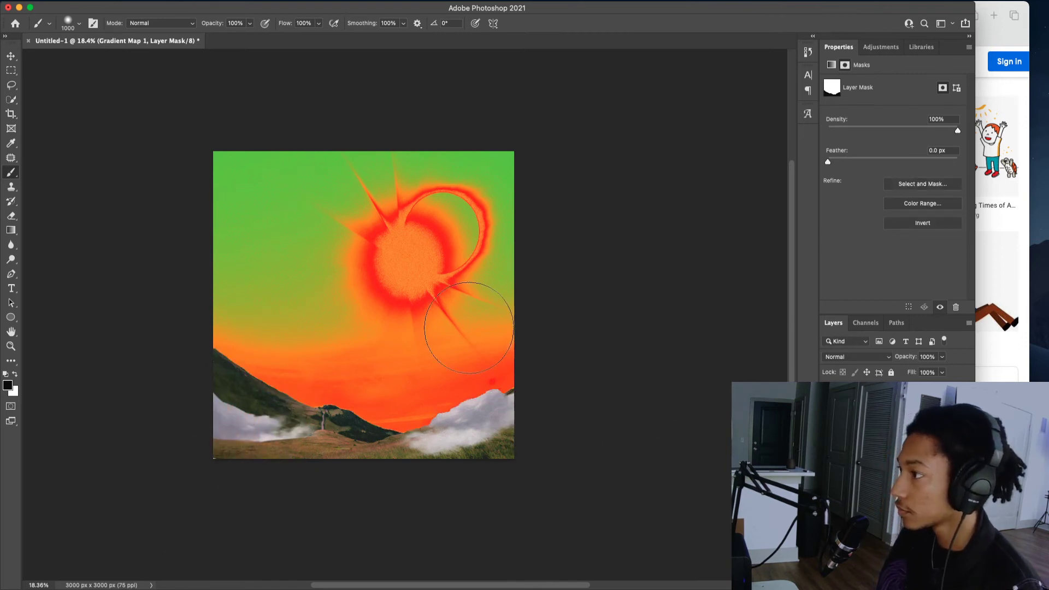
- Preview blend modes such as Darken on the Gradient Map layer and toggle its visibility to compare the sky colours
{"action": "left_click", "coordinate": [854, 390]}
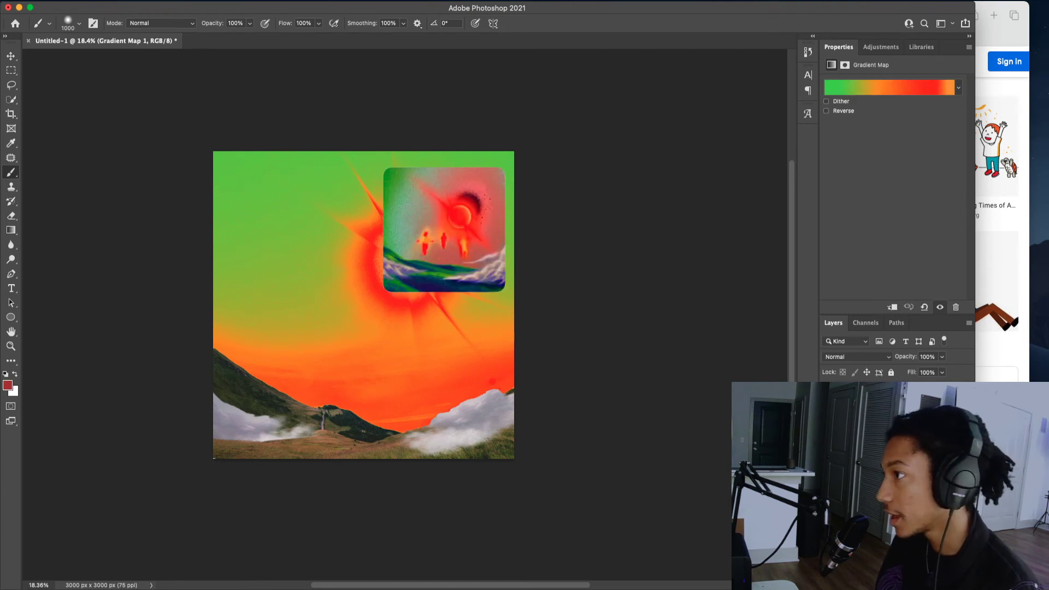
{"action": "left_click", "coordinate": [864, 360]}
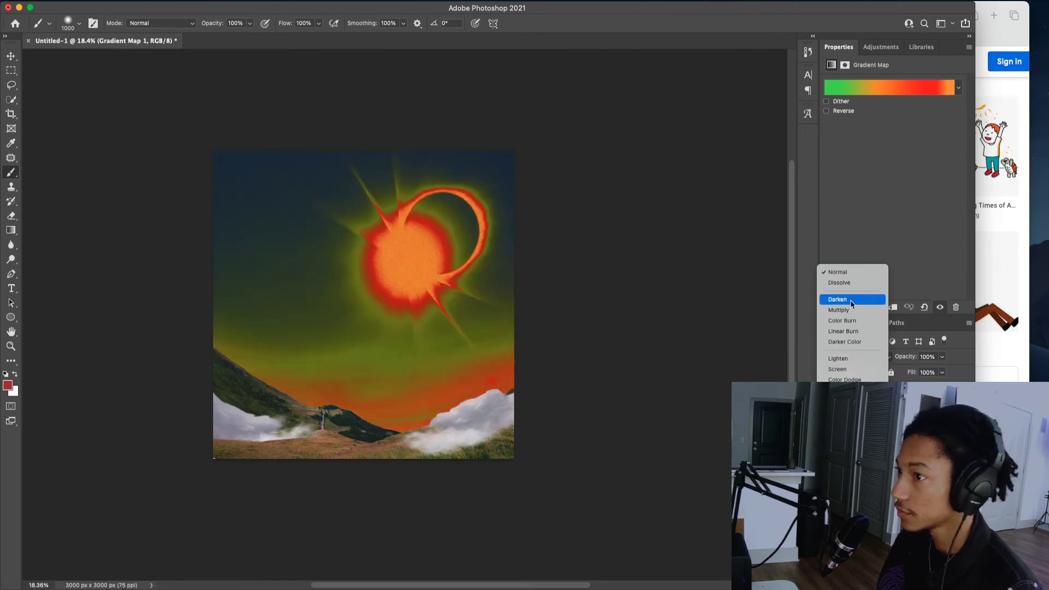
{"action": "left_click", "coordinate": [664, 281]}
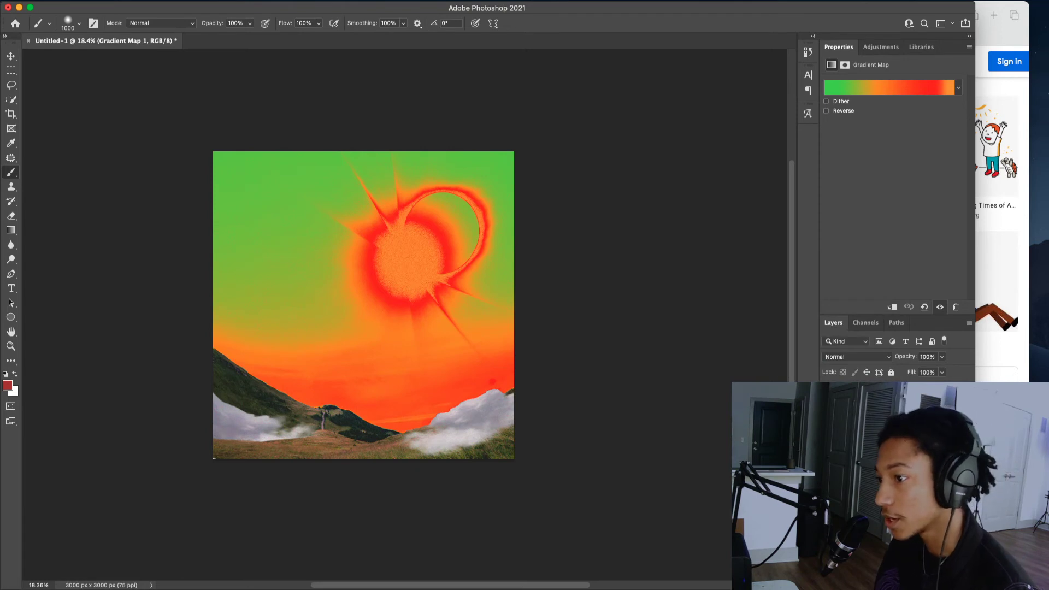
{"action": "key", "text": "super+comma"}
{"action": "key", "text": "super+comma"}
{"action": "key", "text": "super+comma"}
{"action": "key", "text": "super+comma"}
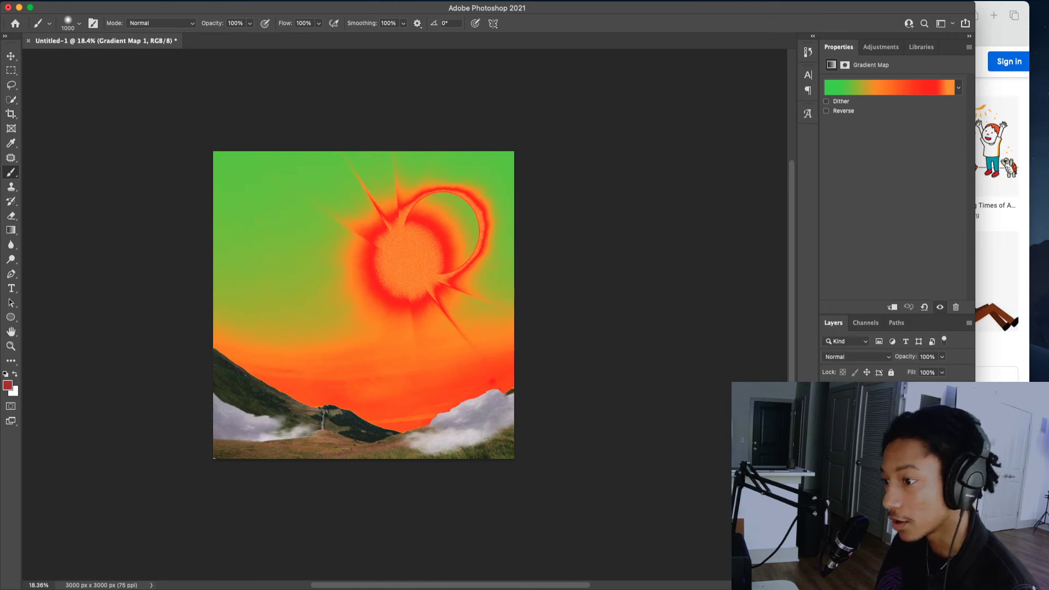
- Duplicate the Gradient Map layer and replace the copy's layer mask with a blank white one
{"action": "key", "text": "super+j"}
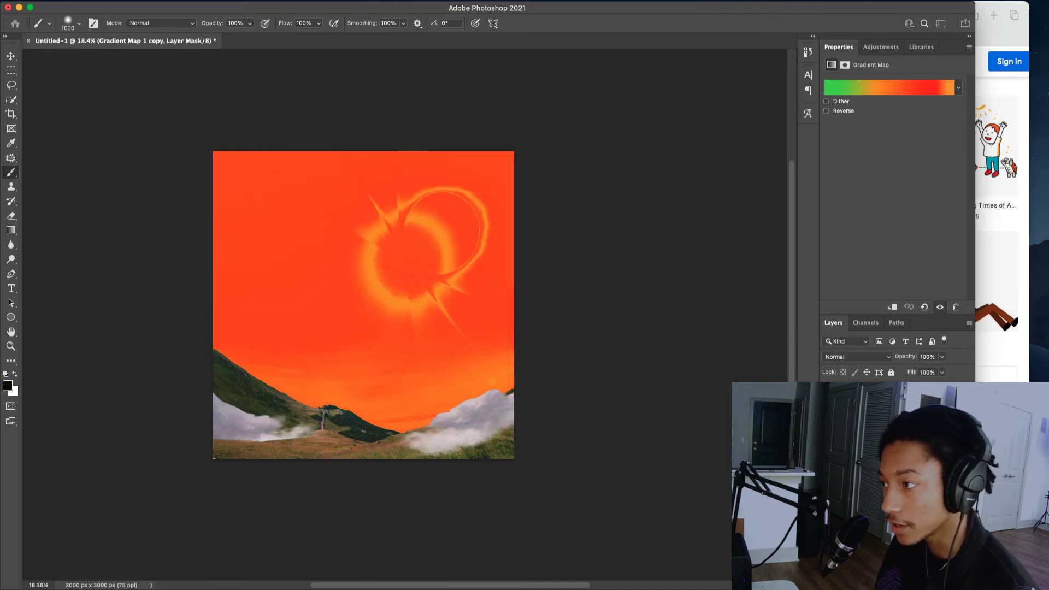
{"action": "key", "text": "BackSpace"}
{"action": "left_click", "coordinate": [526, 197]}
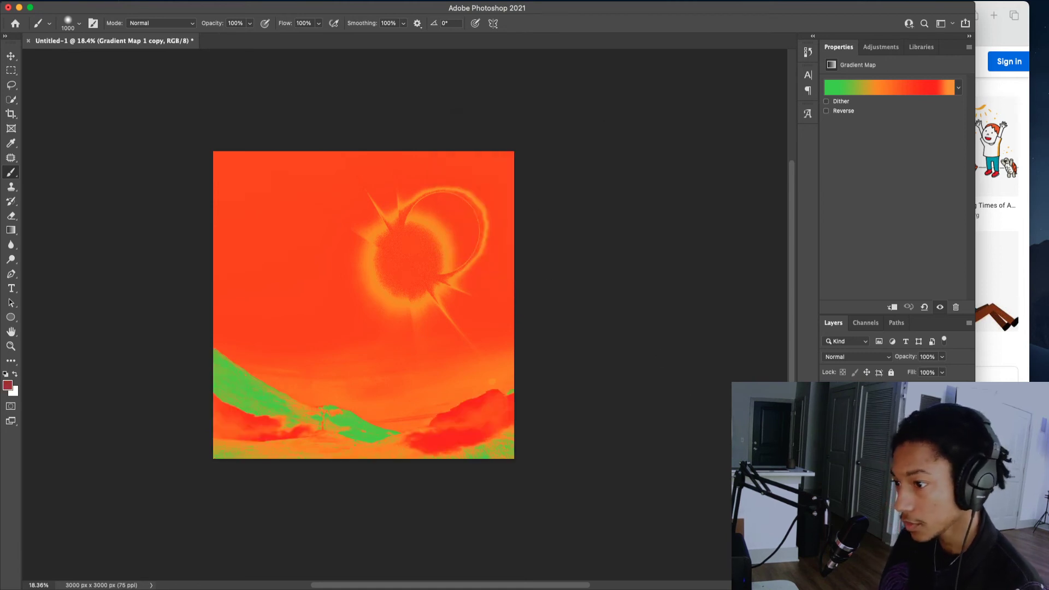
{"action": "left_click", "coordinate": [892, 584]}
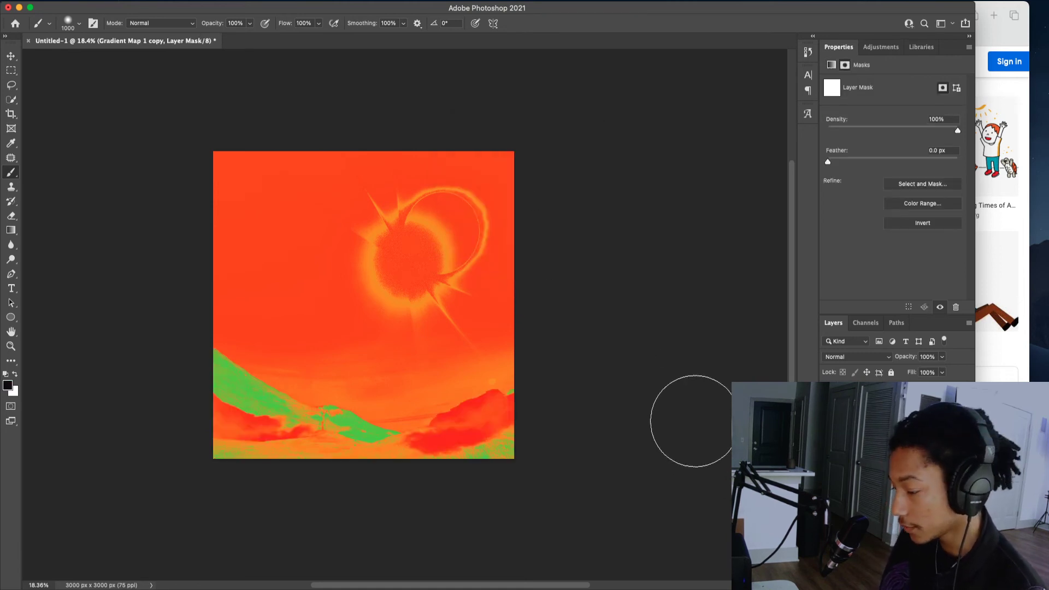
- Fill the duplicated Gradient Map's layer mask with black using the Paint Bucket and reduce the brush to size 125
{"action": "key", "text": "g"}
{"action": "key", "text": "shift+g"}
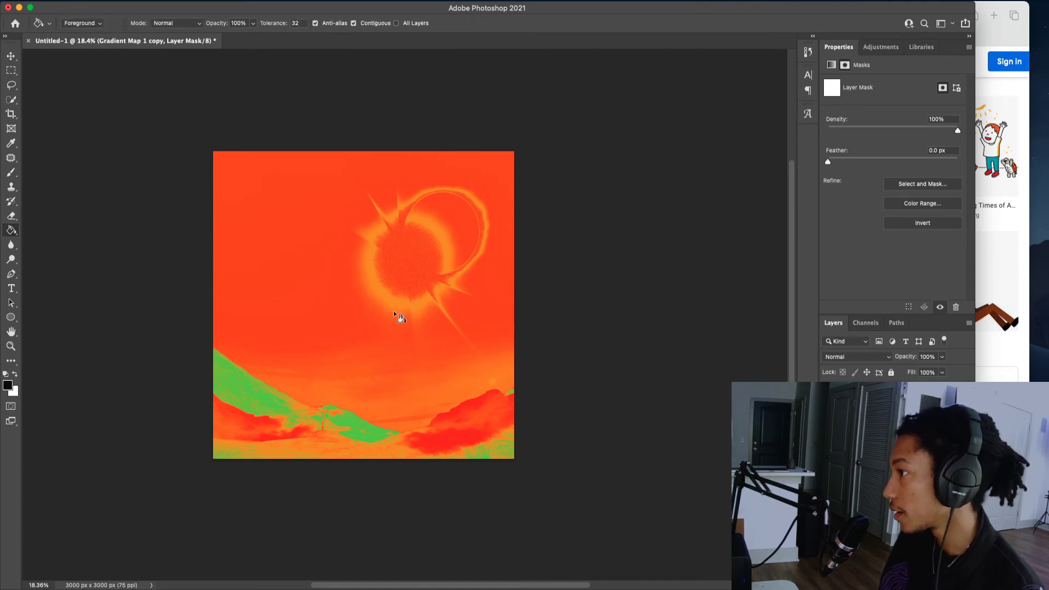
{"action": "left_click", "coordinate": [394, 312]}
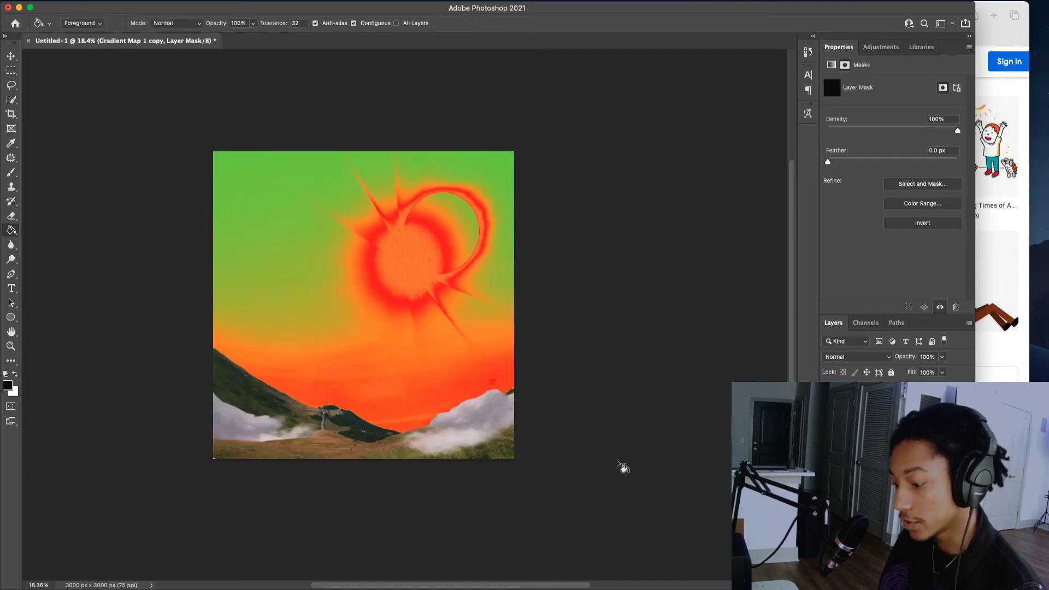
{"action": "key", "text": "b"}
{"action": "key", "text": "bracketleft"}
{"action": "key", "text": "bracketleft"}
{"action": "key", "text": "bracketleft"}
{"action": "key", "text": "bracketleft"}
{"action": "scroll", "coordinate": [448, 439], "scroll_direction": "up", "scroll_amount": 4}
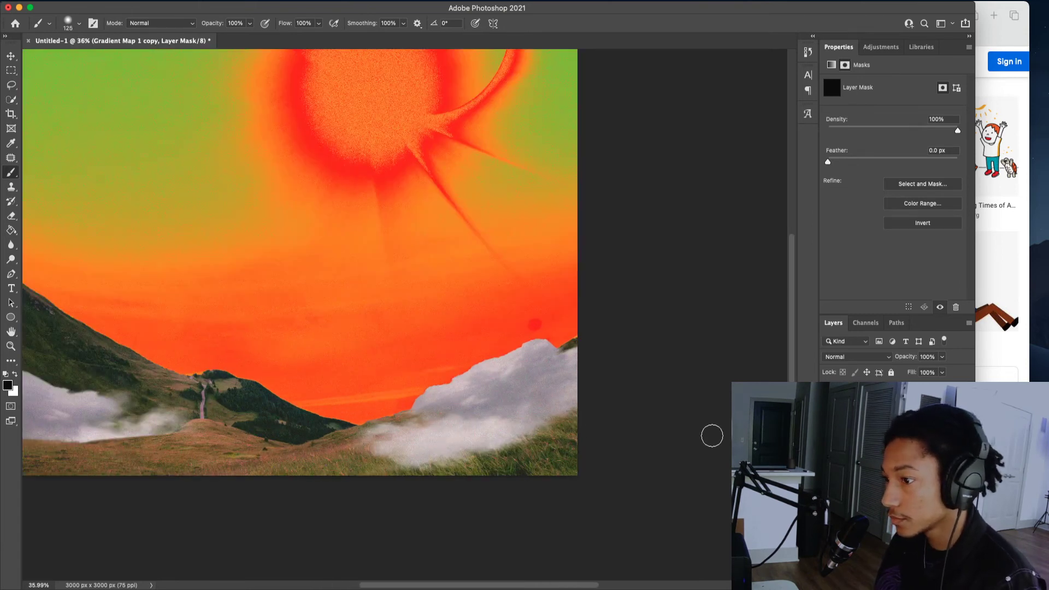
{"action": "key", "text": "super+i"}
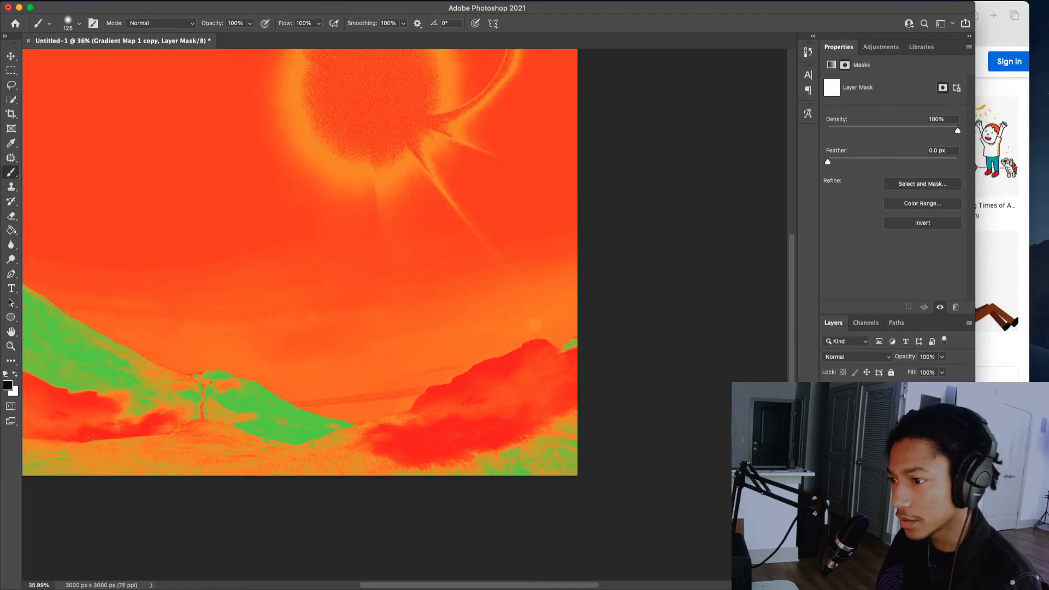
{"action": "key", "text": "super+2"}
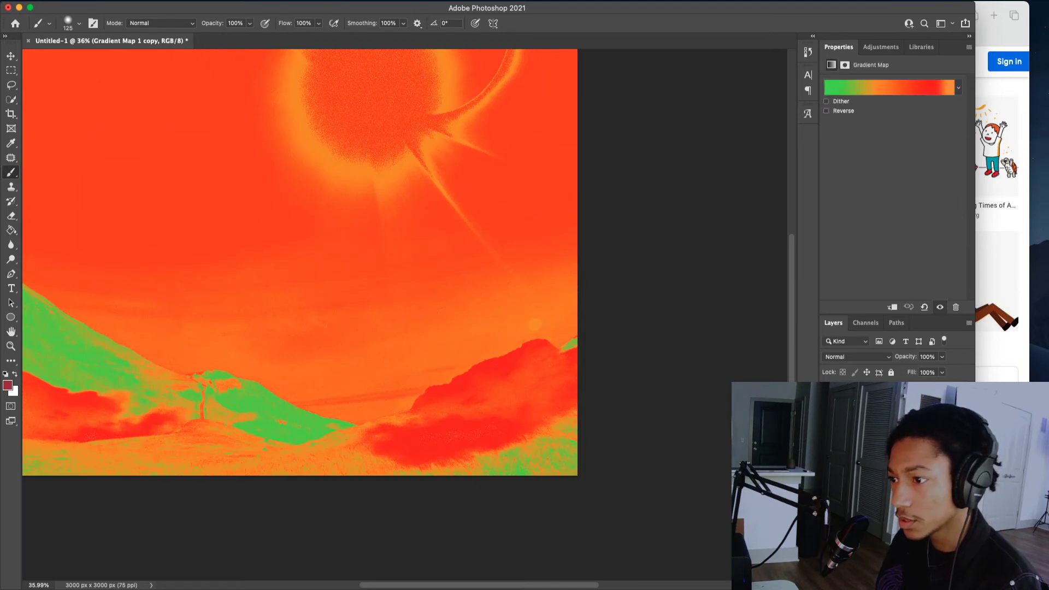
{"action": "left_click", "coordinate": [888, 464]}
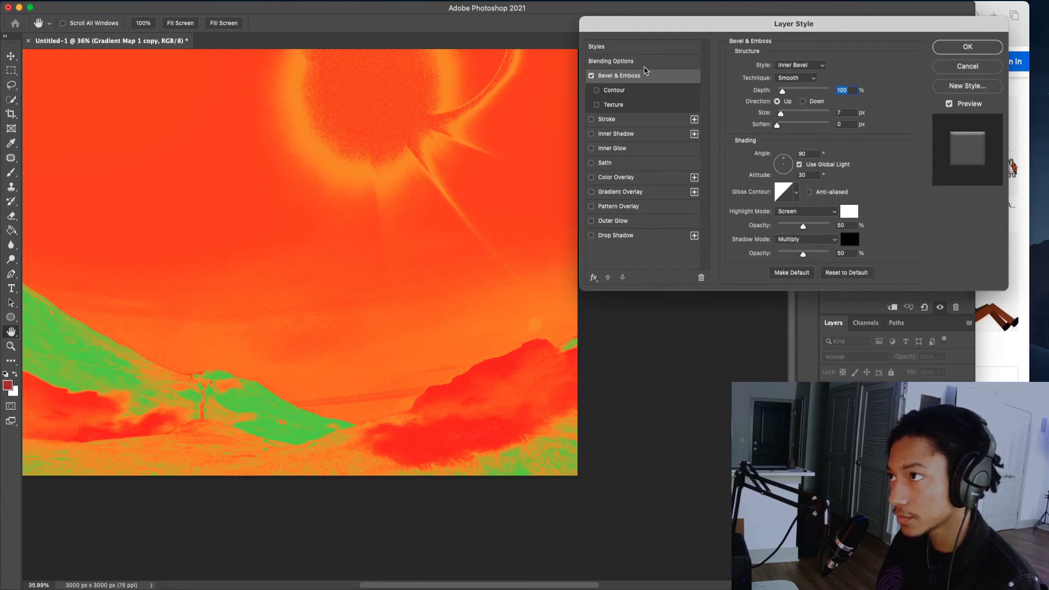
{"action": "left_click", "coordinate": [634, 60]}
{"action": "mouse_move", "coordinate": [871, 248]}
{"action": "left_mouse_down"}
{"action": "mouse_move", "coordinate": [739, 251]}
{"action": "mouse_move", "coordinate": [889, 236]}
{"action": "left_mouse_up"}
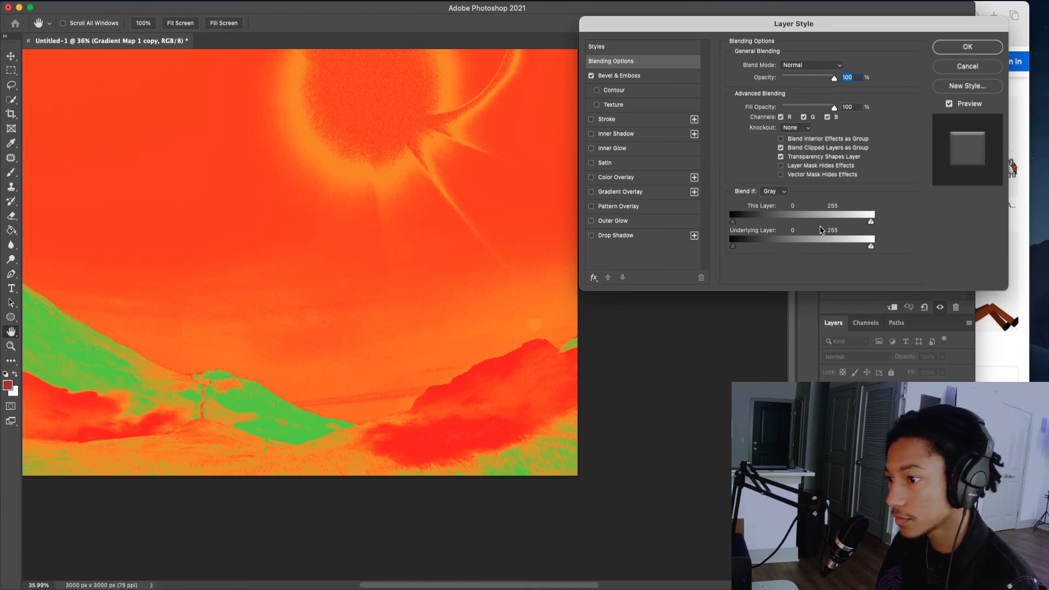
{"action": "left_click_drag", "start_coordinate": [758, 247], "coordinate": [744, 247]}
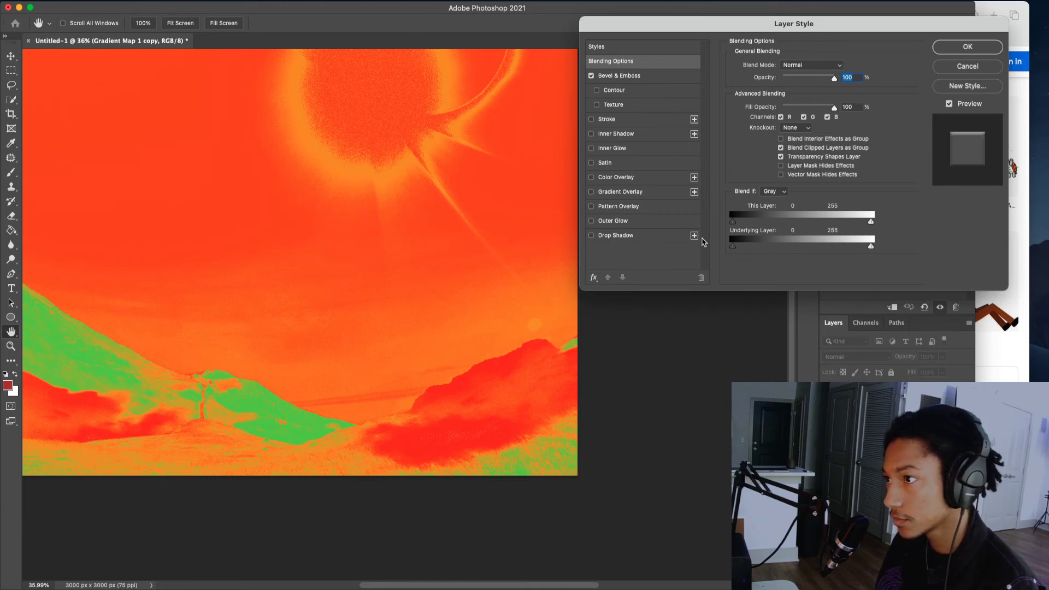
{"action": "left_click", "coordinate": [992, 68]}
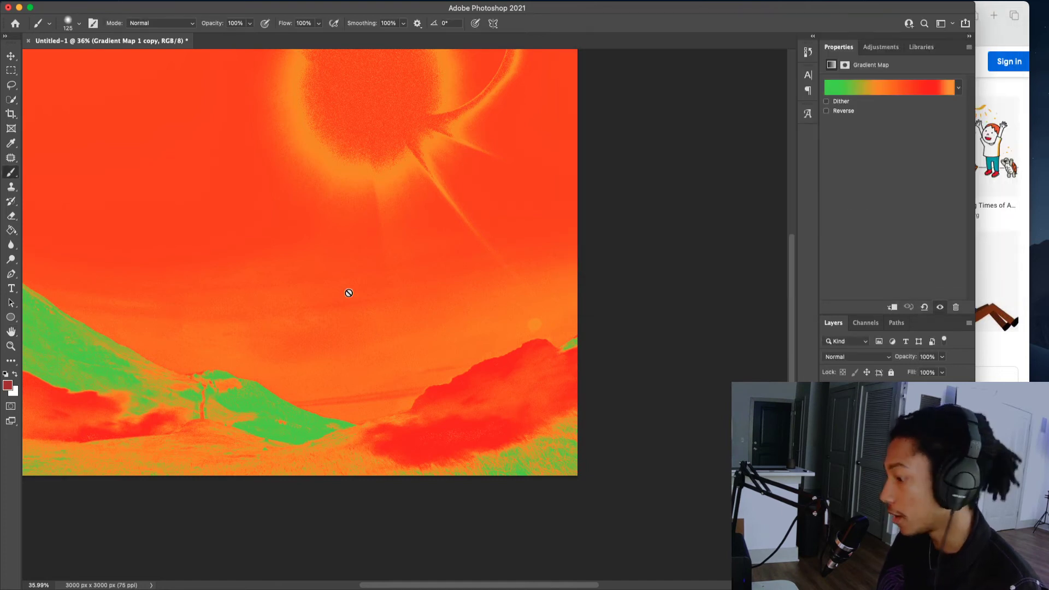
- Target the duplicated Gradient Map's layer mask and fill it with black using the Paint Bucket
{"action": "key", "text": "g"}
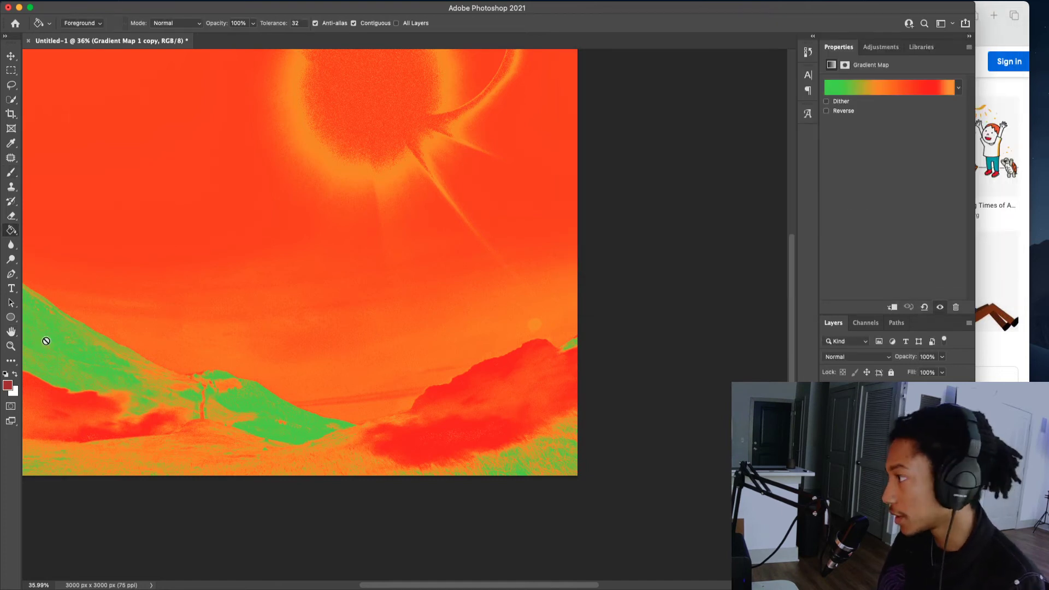
{"action": "left_click", "coordinate": [373, 193]}
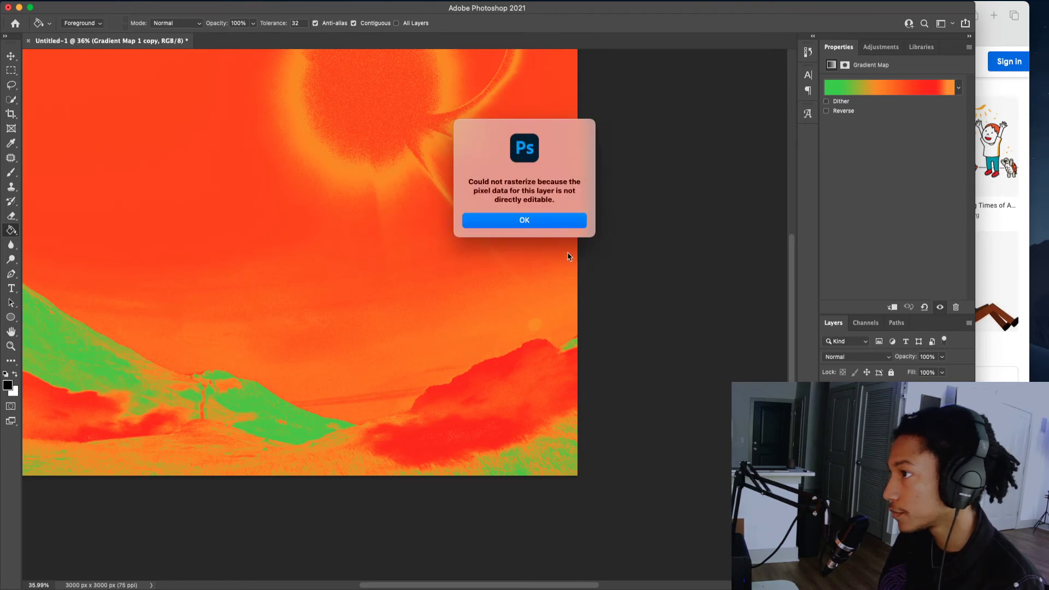
{"action": "left_click", "coordinate": [558, 221]}
{"action": "key", "text": "ctrl+backslash"}
{"action": "left_click", "coordinate": [393, 353]}
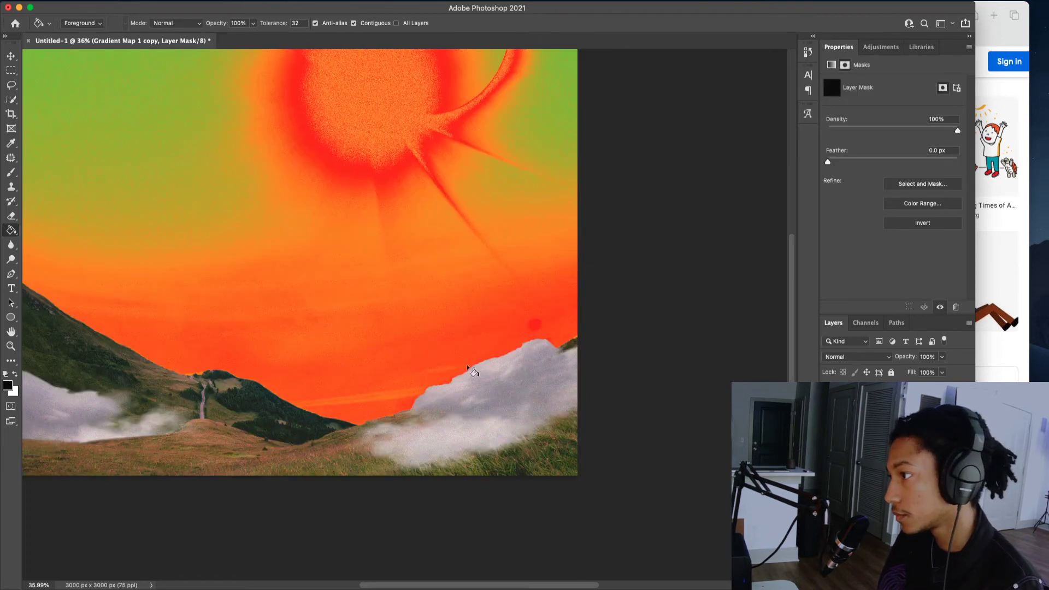
- Paint white on the copy's mask with an enlarged soft brush over the lower body of the right-hand cloud
{"action": "key", "text": "b"}
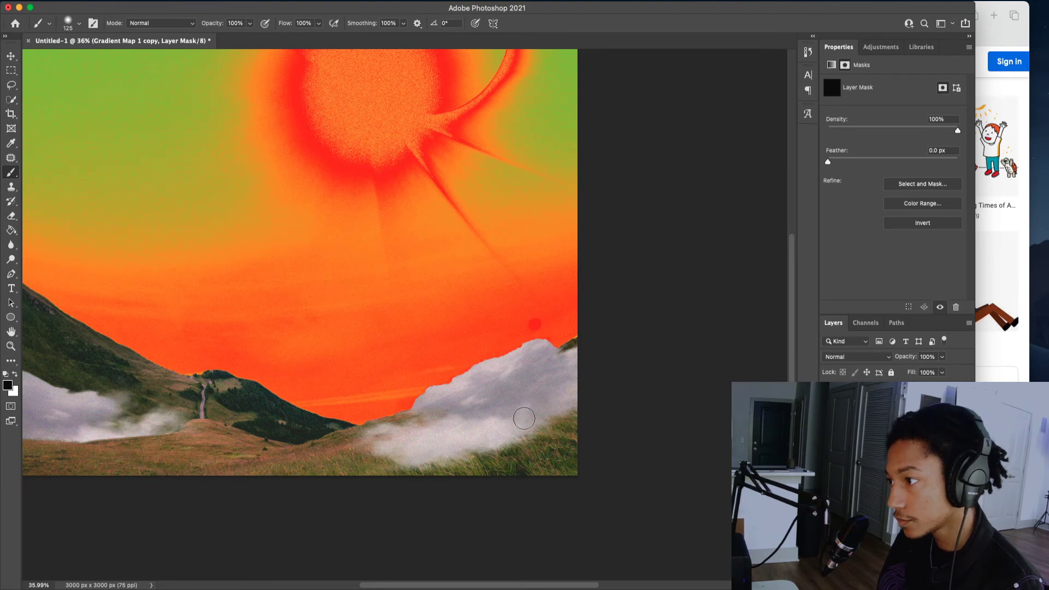
{"action": "key", "text": "bracketright"}
{"action": "key", "text": "bracketright"}
{"action": "key", "text": "bracketright"}
{"action": "key", "text": "bracketright"}
{"action": "key", "text": "x"}
{"action": "mouse_move", "coordinate": [532, 407]}
{"action": "left_mouse_down"}
{"action": "mouse_move", "coordinate": [486, 431]}
{"action": "mouse_move", "coordinate": [385, 447]}
{"action": "left_mouse_up"}
{"action": "mouse_move", "coordinate": [475, 407]}
{"action": "left_mouse_down"}
{"action": "mouse_move", "coordinate": [430, 417]}
{"action": "mouse_move", "coordinate": [459, 413]}
{"action": "left_mouse_up"}
- Reduce the brush to size 90, load the original Gradient Map's mask as a selection, and invert it to cover the landscape
{"action": "key", "text": "bracketleft"}
{"action": "key", "text": "bracketleft"}
{"action": "key", "text": "bracketleft"}
{"action": "key", "text": "bracketleft"}
{"action": "key", "text": "bracketleft"}
{"action": "key", "text": "bracketleft"}
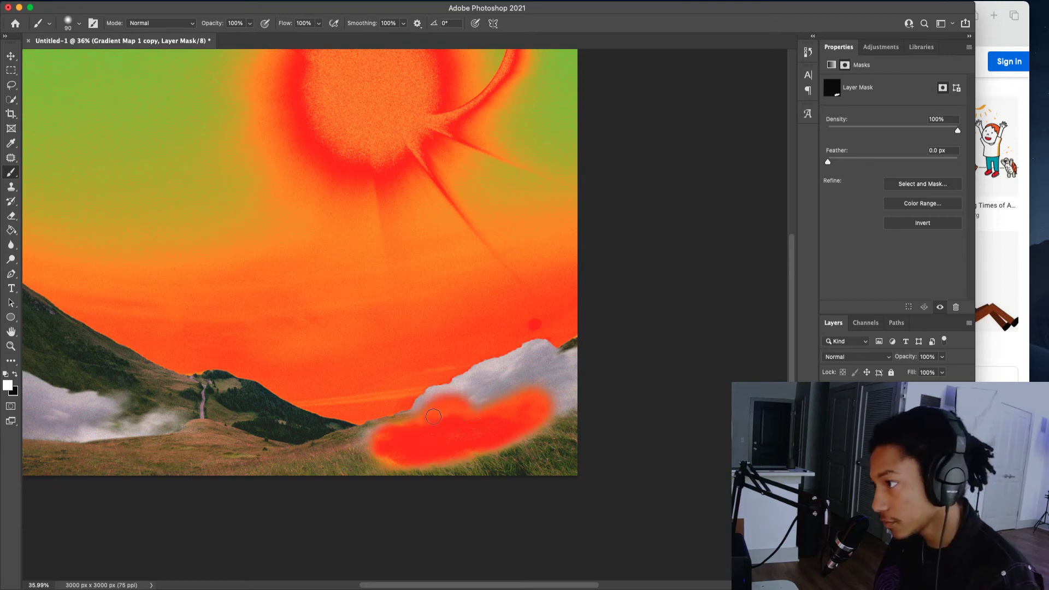
{"action": "left_click", "coordinate": [870, 437], "text": "super"}
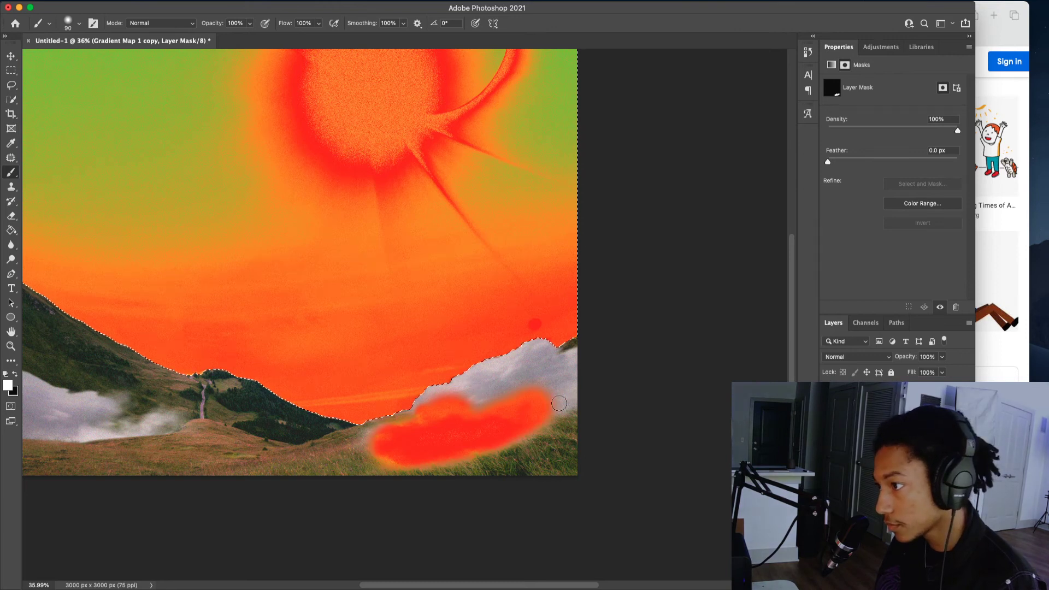
{"action": "key", "text": "x"}
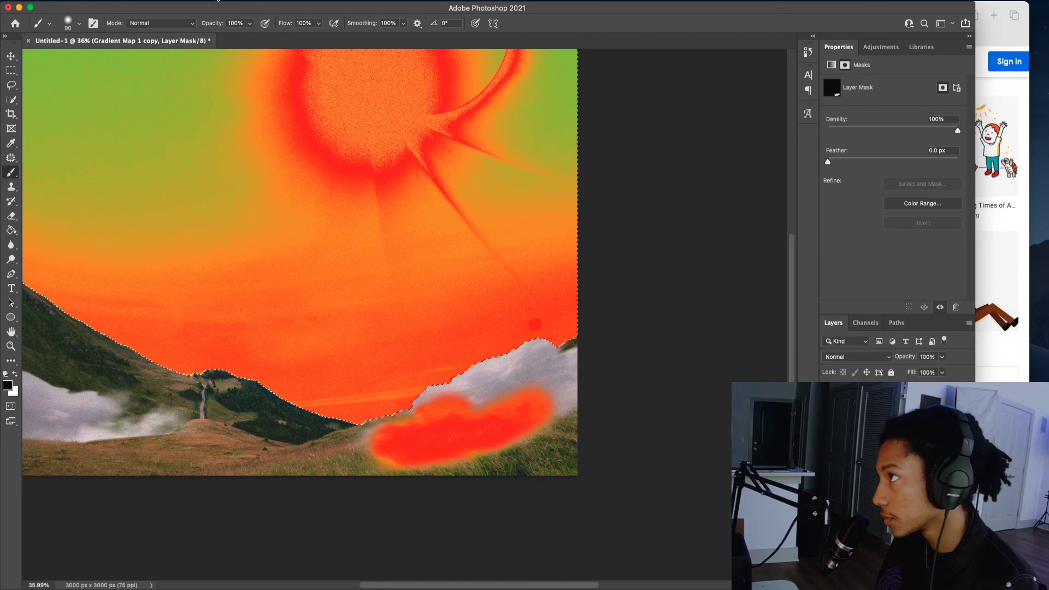
{"action": "left_click", "coordinate": [233, 0]}
{"action": "left_click", "coordinate": [240, 37]}
- Paint white on the copy's mask inside the selection to cover the rest of the right-hand cloud
{"action": "key", "text": "x"}
{"action": "mouse_move", "coordinate": [545, 415]}
{"action": "left_mouse_down"}
{"action": "mouse_move", "coordinate": [572, 400]}
{"action": "mouse_move", "coordinate": [524, 427]}
{"action": "left_mouse_up"}
{"action": "mouse_move", "coordinate": [570, 401]}
{"action": "left_mouse_down"}
{"action": "mouse_move", "coordinate": [577, 377]}
{"action": "mouse_move", "coordinate": [553, 351]}
{"action": "mouse_move", "coordinate": [459, 377]}
{"action": "mouse_move", "coordinate": [403, 408]}
{"action": "mouse_move", "coordinate": [538, 358]}
{"action": "mouse_move", "coordinate": [564, 376]}
{"action": "mouse_move", "coordinate": [543, 407]}
{"action": "mouse_move", "coordinate": [465, 420]}
{"action": "left_mouse_up"}
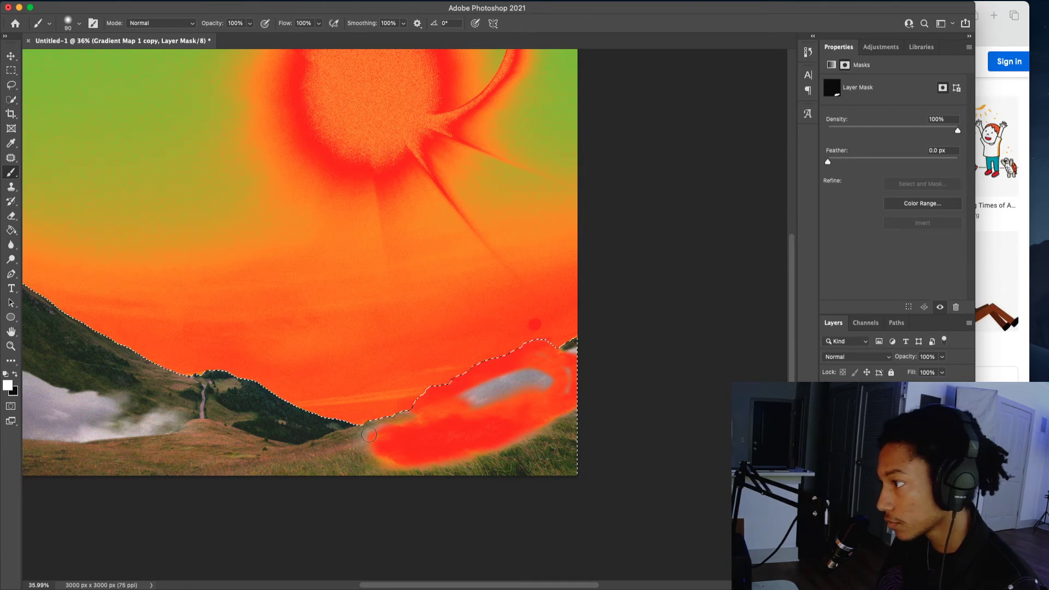
{"action": "mouse_move", "coordinate": [480, 386]}
{"action": "left_mouse_down"}
{"action": "mouse_move", "coordinate": [563, 373]}
{"action": "mouse_move", "coordinate": [553, 406]}
{"action": "mouse_move", "coordinate": [560, 361]}
{"action": "mouse_move", "coordinate": [570, 384]}
{"action": "mouse_move", "coordinate": [462, 408]}
{"action": "left_mouse_up"}
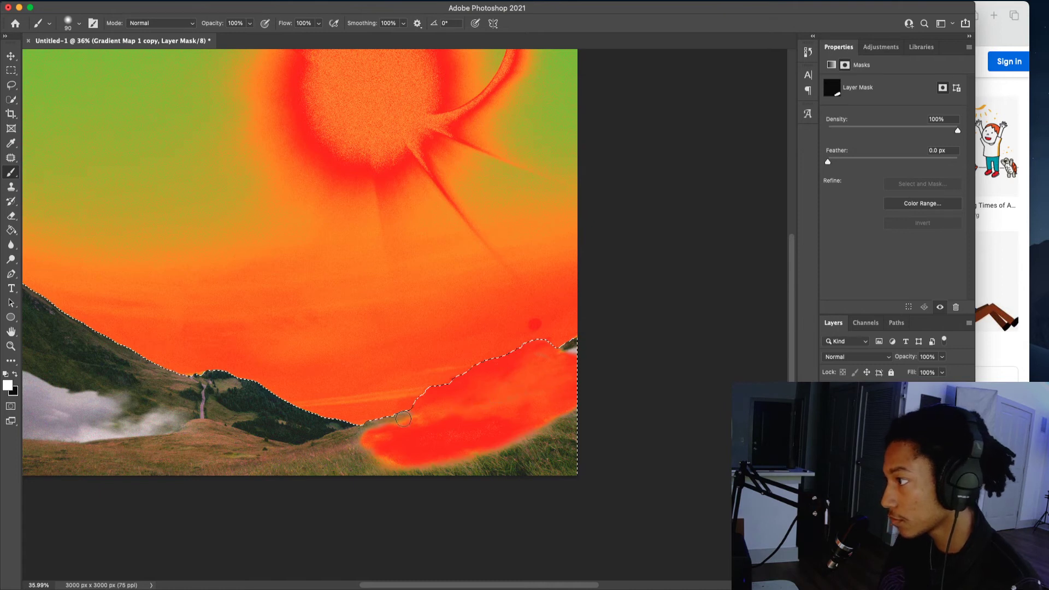
{"action": "scroll", "coordinate": [401, 418], "scroll_direction": "left", "scroll_amount": 5}
{"action": "left_click_drag", "start_coordinate": [315, 418], "coordinate": [217, 427]}
{"action": "key", "text": "super+z"}
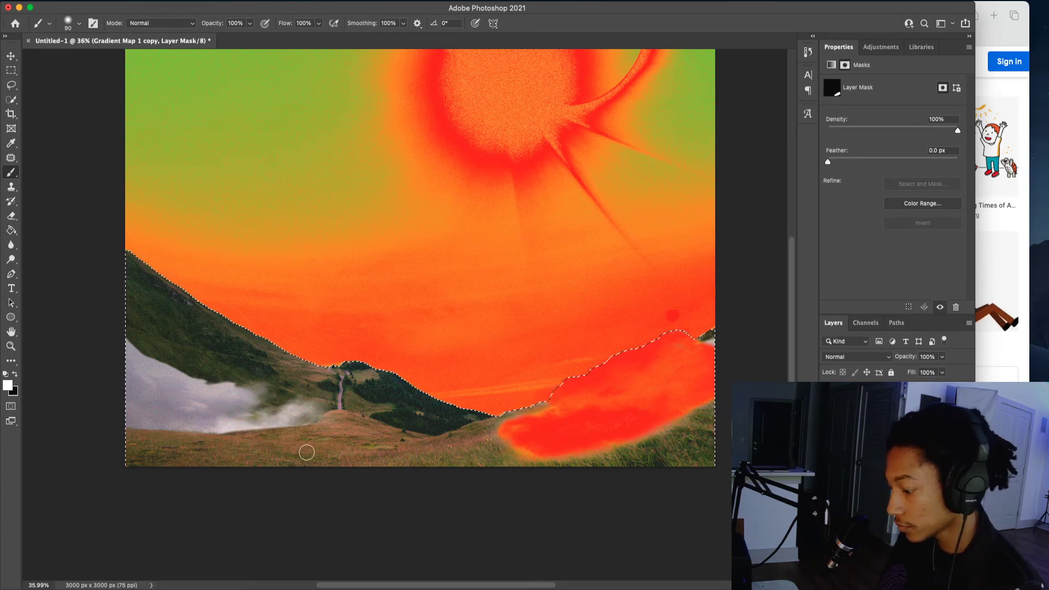
- Subtract the grassy ground below the left-hand cloud from the selection with Quick Selection
{"action": "key", "text": "w"}
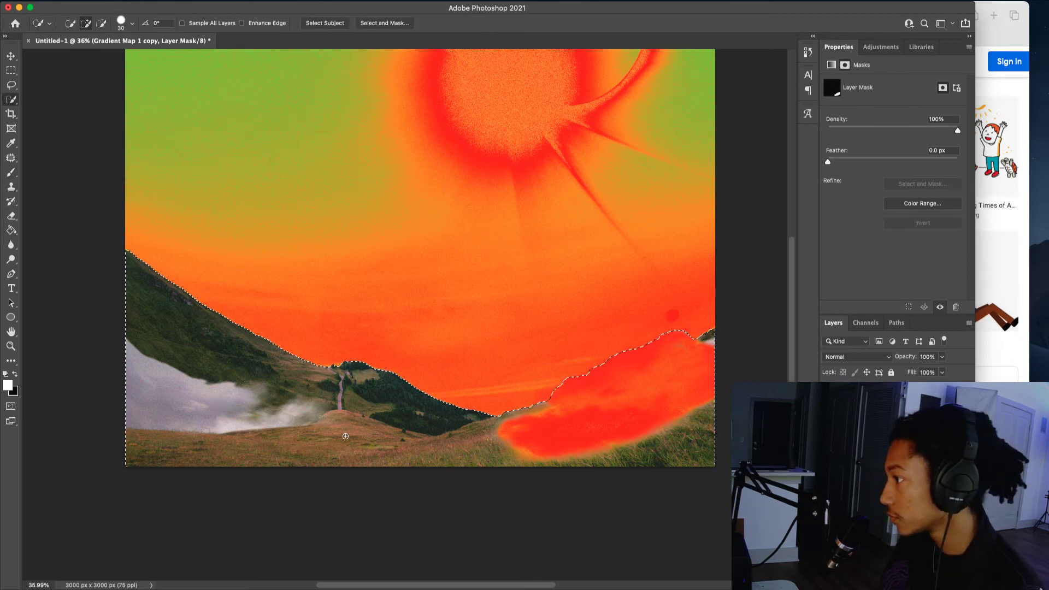
{"action": "key", "text": "alt"}
{"action": "mouse_move", "coordinate": [346, 425]}
{"action": "left_mouse_down"}
{"action": "mouse_move", "coordinate": [263, 450]}
{"action": "mouse_move", "coordinate": [373, 453]}
{"action": "mouse_move", "coordinate": [351, 436]}
{"action": "mouse_move", "coordinate": [343, 439]}
{"action": "mouse_move", "coordinate": [440, 456]}
{"action": "left_mouse_up"}
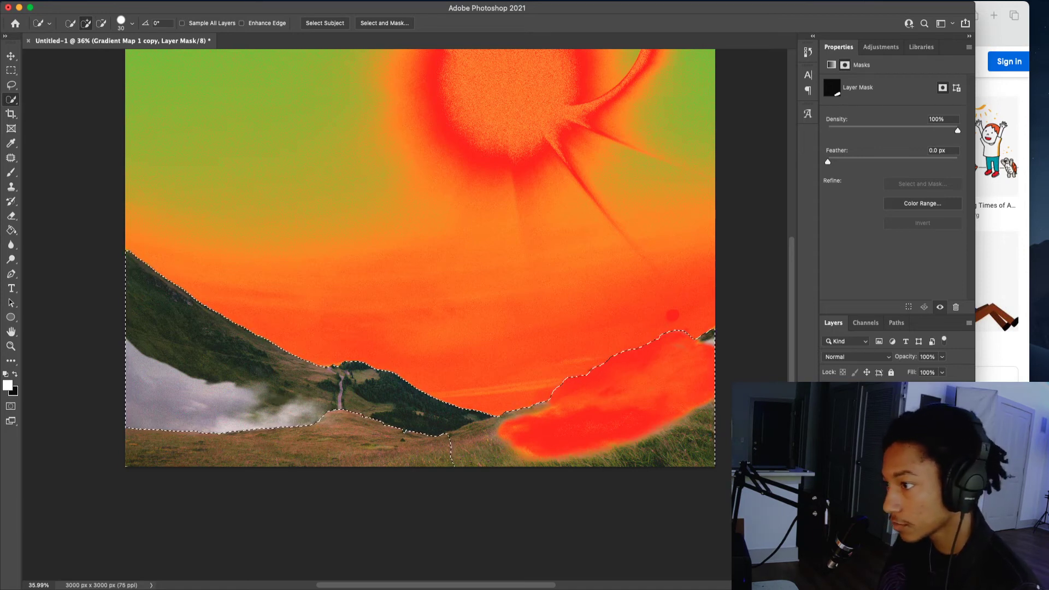
- Paint the left-hand cloud white on the copy's mask with the size 90 brush, and deselect
{"action": "key", "text": "b"}
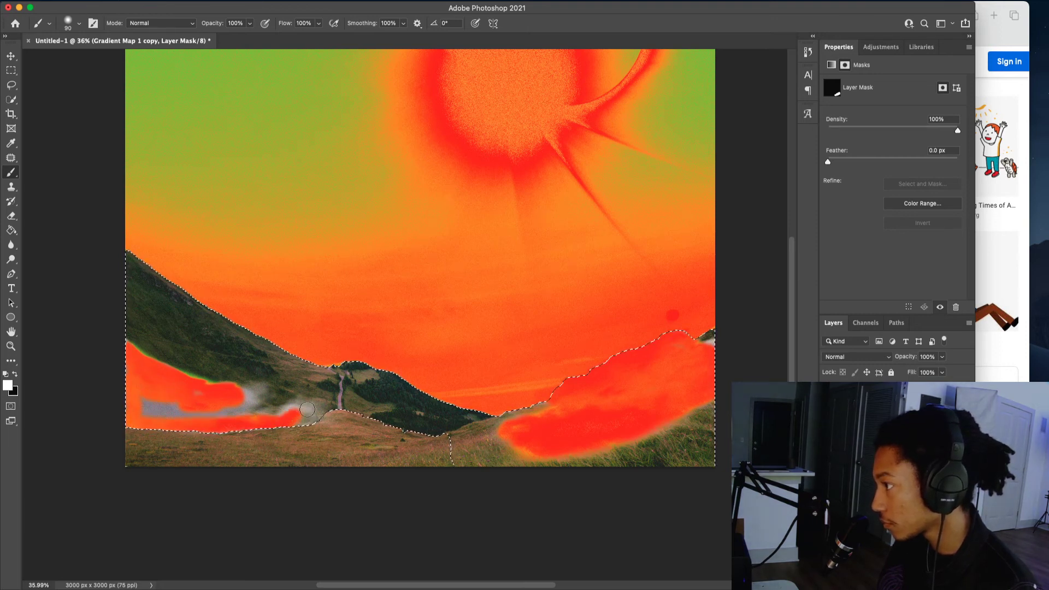
{"action": "mouse_move", "coordinate": [259, 389]}
{"action": "left_mouse_down"}
{"action": "mouse_move", "coordinate": [227, 397]}
{"action": "mouse_move", "coordinate": [242, 414]}
{"action": "mouse_move", "coordinate": [215, 411]}
{"action": "left_mouse_up"}
{"action": "mouse_move", "coordinate": [146, 406]}
{"action": "left_mouse_down"}
{"action": "mouse_move", "coordinate": [170, 413]}
{"action": "mouse_move", "coordinate": [129, 415]}
{"action": "mouse_move", "coordinate": [144, 399]}
{"action": "left_mouse_up"}
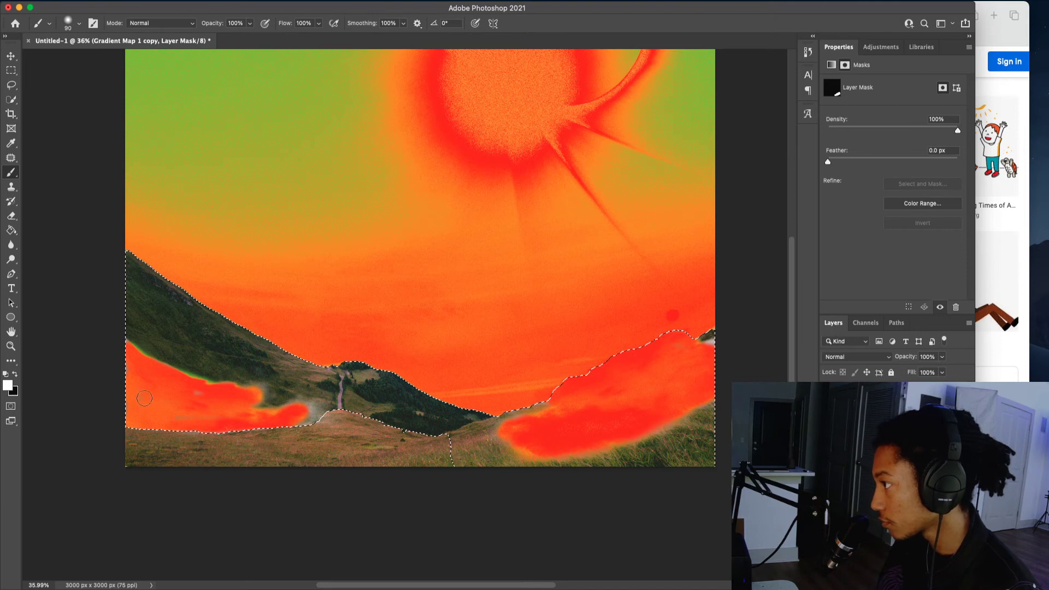
{"action": "mouse_move", "coordinate": [273, 420]}
{"action": "left_mouse_down"}
{"action": "mouse_move", "coordinate": [312, 418]}
{"action": "mouse_move", "coordinate": [278, 414]}
{"action": "left_mouse_up"}
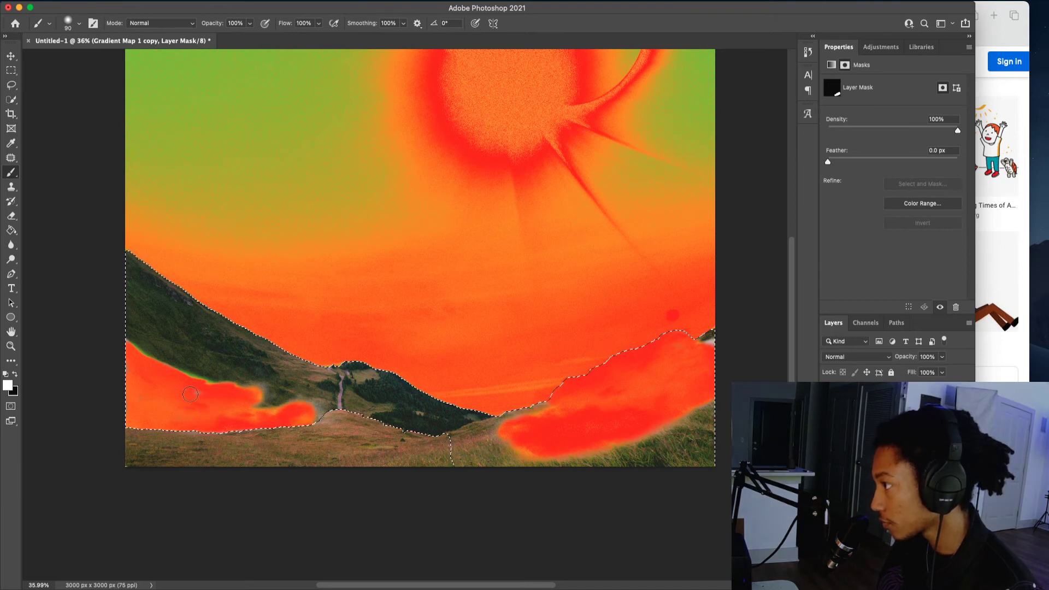
{"action": "key", "text": "super+d"}
{"action": "key", "text": "v"}
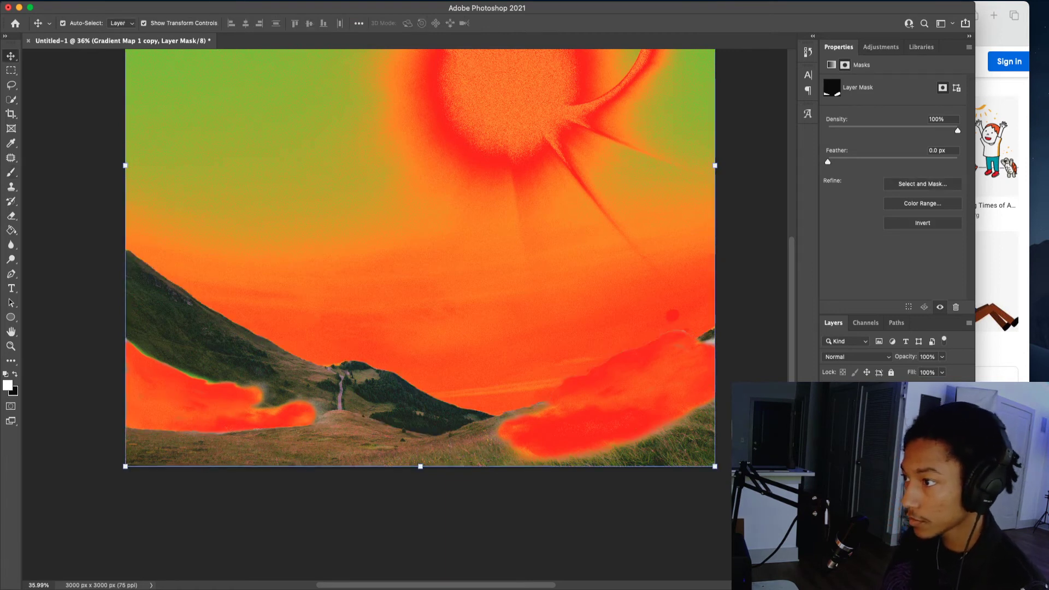
- Open the blending options of the duplicated Gradient Map layer with the left-hand cloud in close view
{"action": "scroll", "coordinate": [581, 437], "scroll_direction": "down", "scroll_amount": 4}
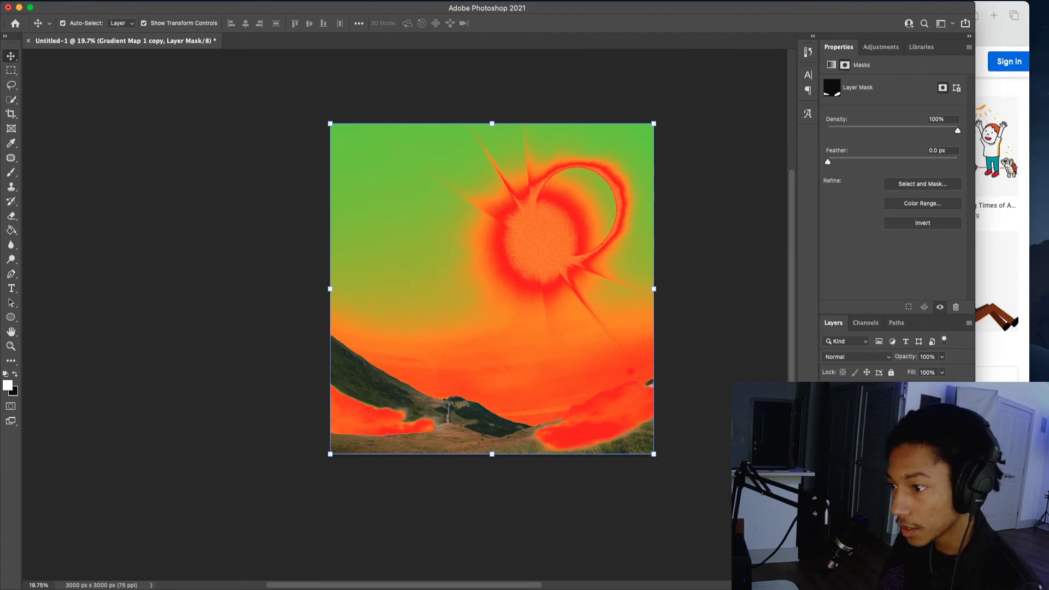
{"action": "double_click", "coordinate": [929, 396]}
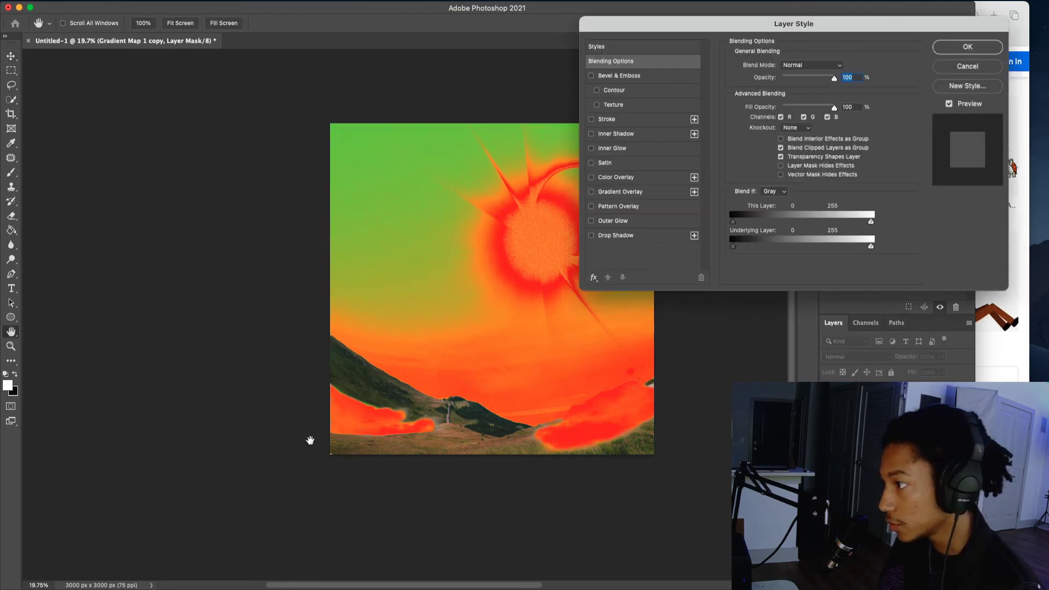
{"action": "scroll", "coordinate": [357, 434], "scroll_direction": "up", "scroll_amount": 10}
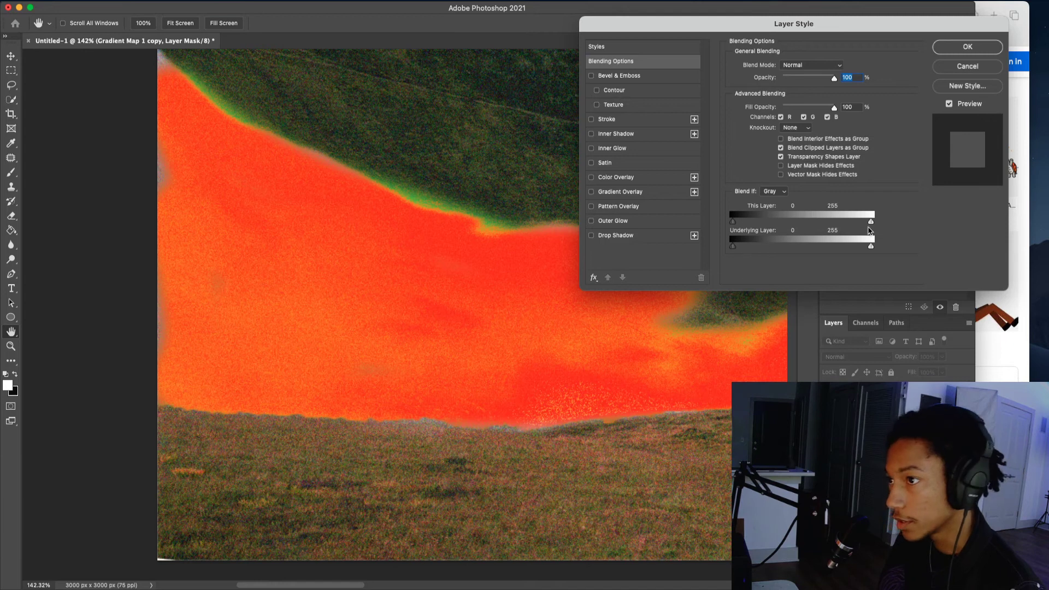
- Try a Blend If Underlying Layer black point of 88 on the clouds and return it to 0
{"action": "mouse_move", "coordinate": [871, 247]}
{"action": "left_mouse_down"}
{"action": "mouse_move", "coordinate": [785, 256]}
{"action": "mouse_move", "coordinate": [817, 245]}
{"action": "mouse_move", "coordinate": [872, 250]}
{"action": "left_mouse_up"}
{"action": "left_click_drag", "start_coordinate": [733, 246], "coordinate": [781, 253]}
{"action": "scroll", "coordinate": [497, 325], "scroll_direction": "down", "scroll_amount": 5}
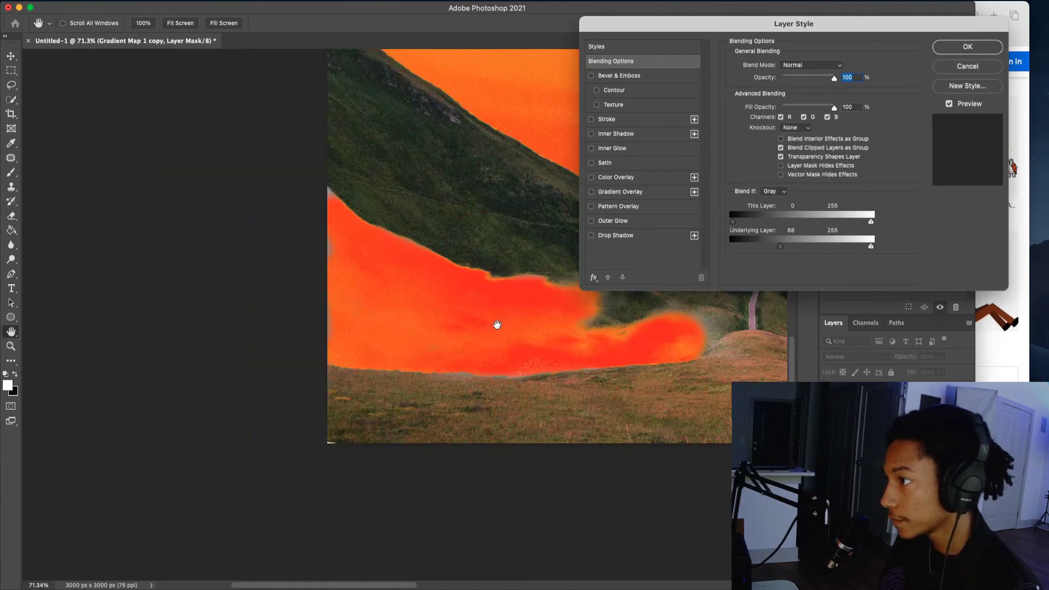
{"action": "scroll", "coordinate": [497, 324], "scroll_direction": "right", "scroll_amount": 1}
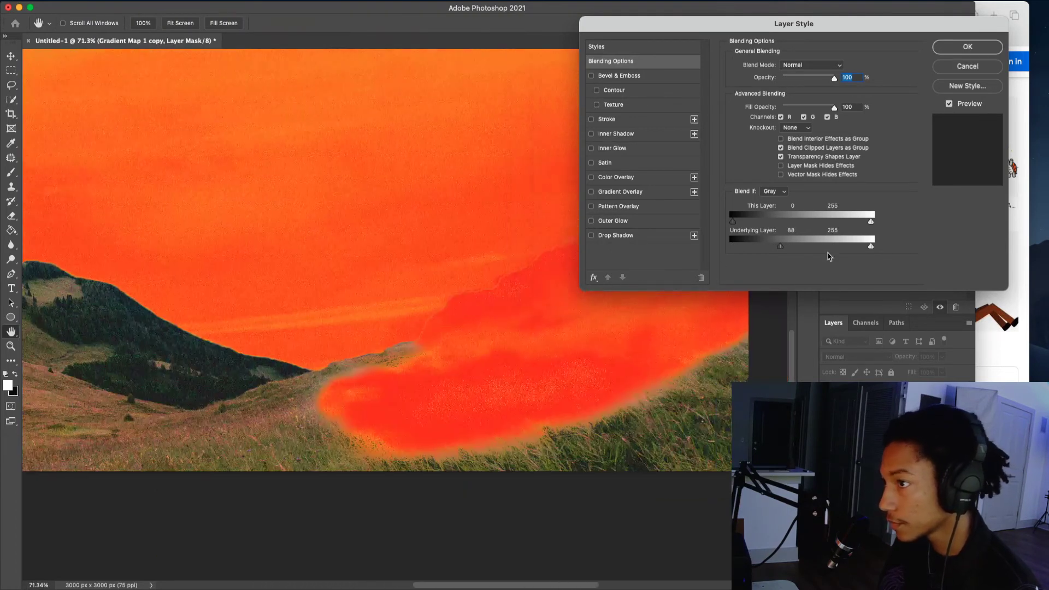
{"action": "left_click_drag", "start_coordinate": [782, 250], "coordinate": [711, 244]}
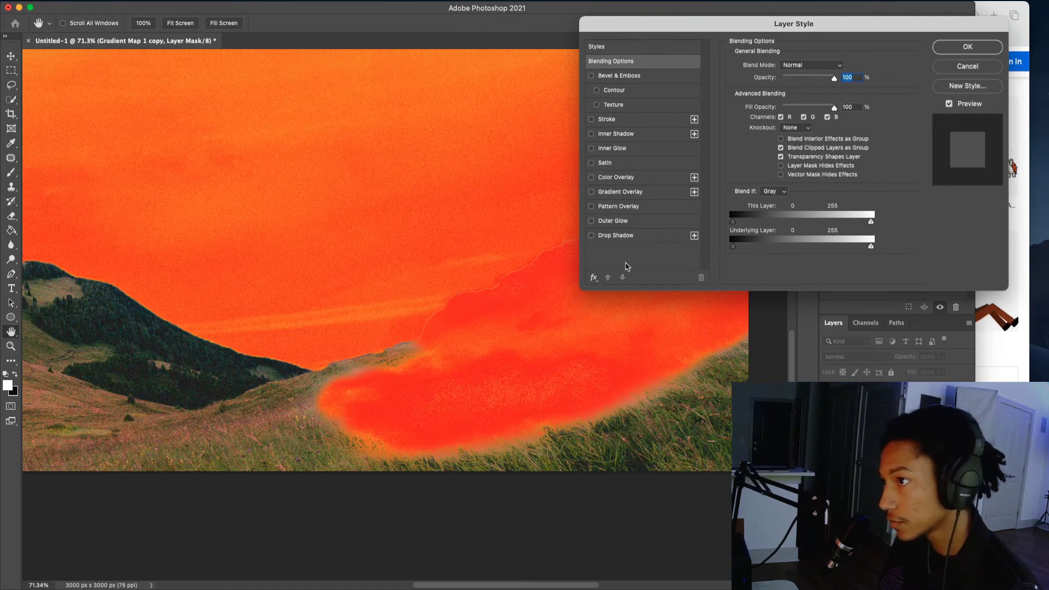
- Split the Blend If Underlying Layer black point to 0 / 184 on the duplicated Gradient Map layer and apply the blending options
{"action": "scroll", "coordinate": [379, 340], "scroll_direction": "left", "scroll_amount": 5}
{"action": "left_click_drag", "start_coordinate": [732, 248], "coordinate": [639, 224]}
{"action": "left_click_drag", "start_coordinate": [734, 249], "coordinate": [824, 253]}
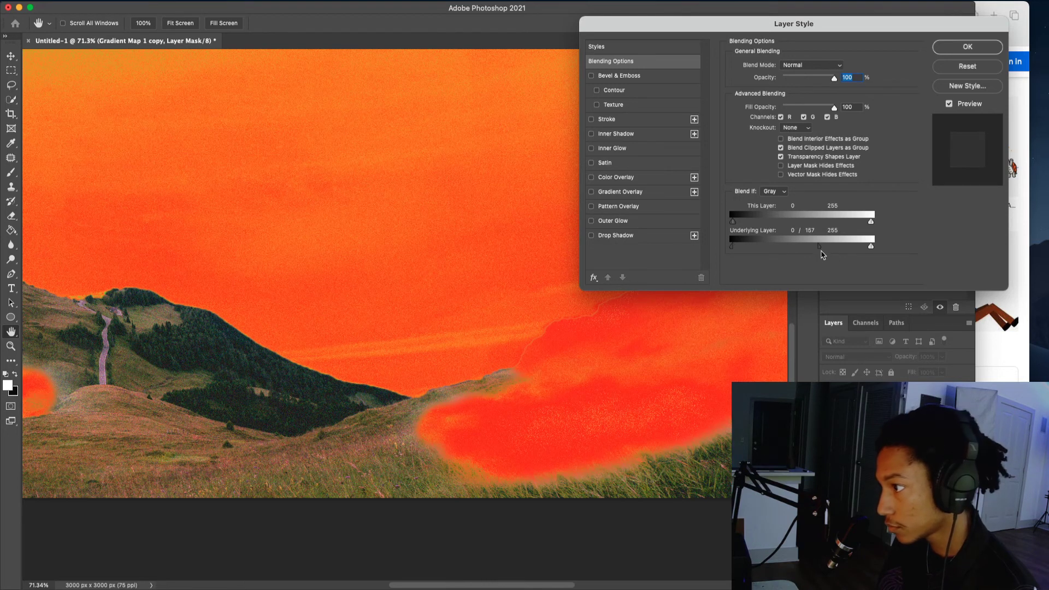
{"action": "scroll", "coordinate": [533, 399], "scroll_direction": "down", "scroll_amount": 5}
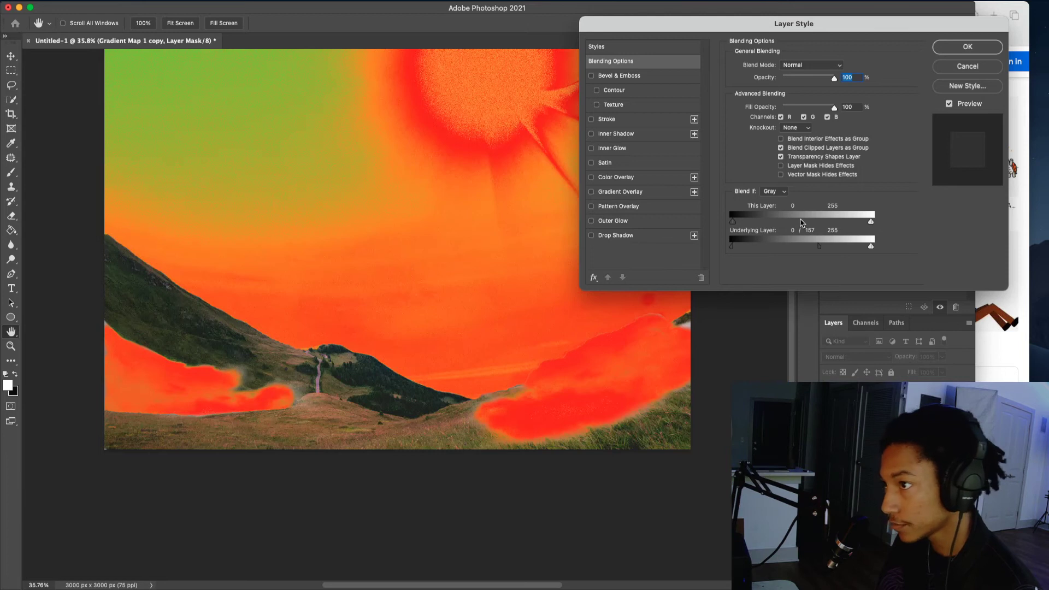
{"action": "left_click_drag", "start_coordinate": [821, 247], "coordinate": [834, 246]}
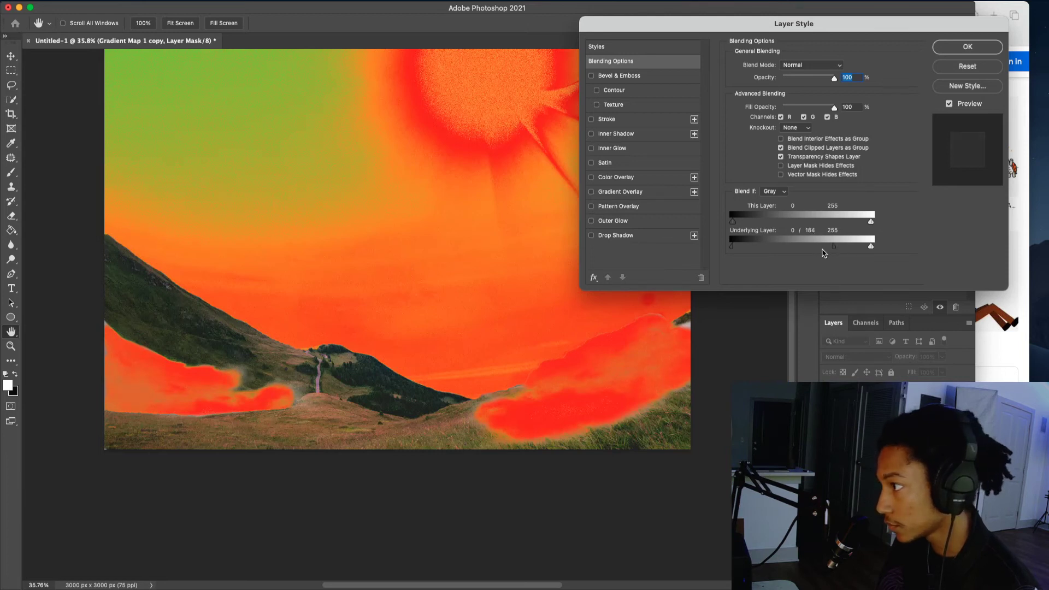
{"action": "left_click_drag", "start_coordinate": [742, 250], "coordinate": [759, 251]}
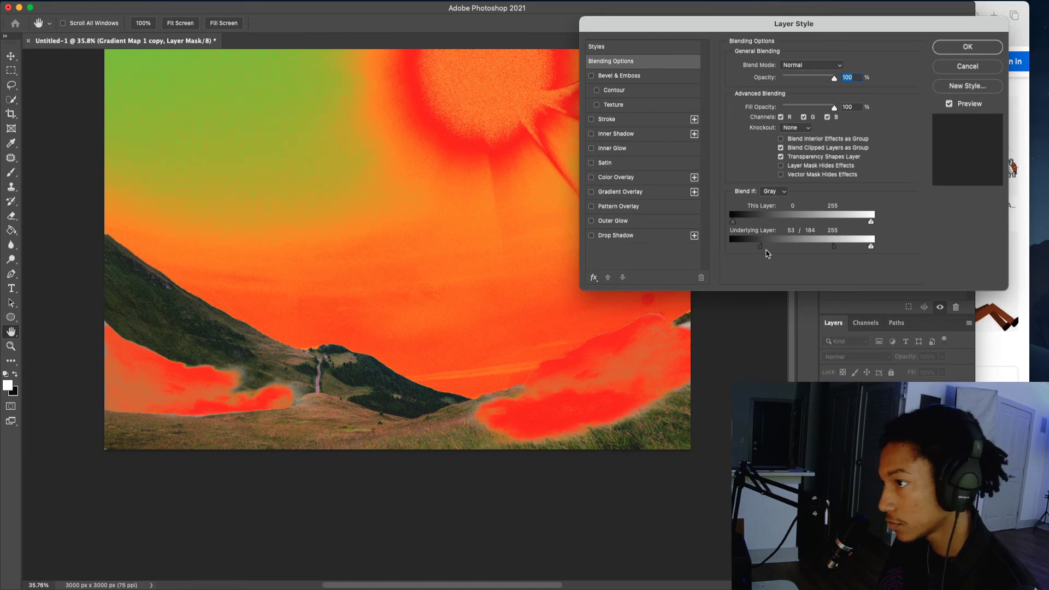
{"action": "left_click_drag", "start_coordinate": [763, 251], "coordinate": [734, 255]}
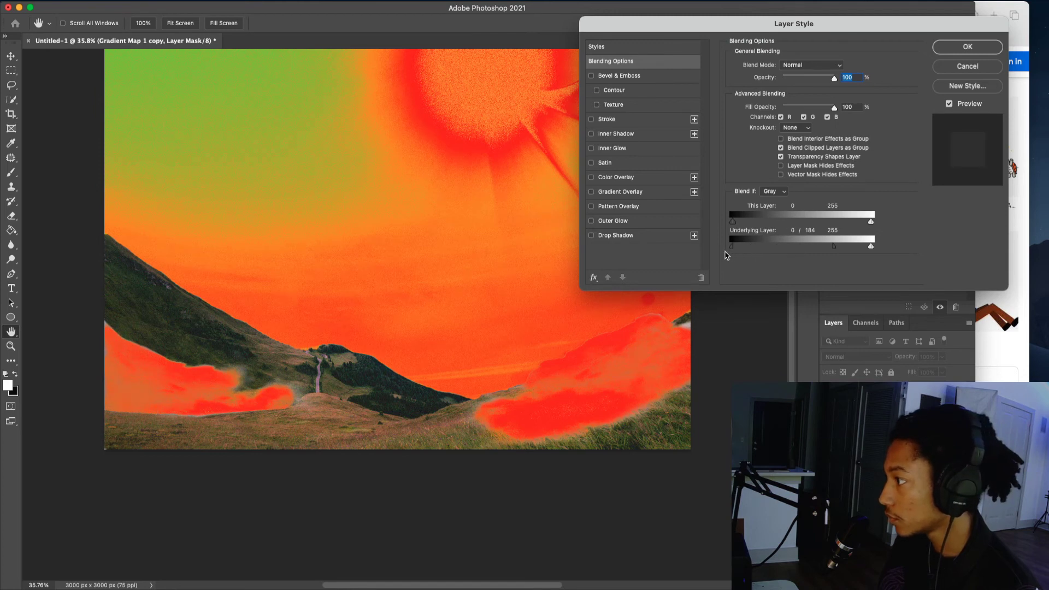
{"action": "scroll", "coordinate": [541, 400], "scroll_direction": "down", "scroll_amount": 5}
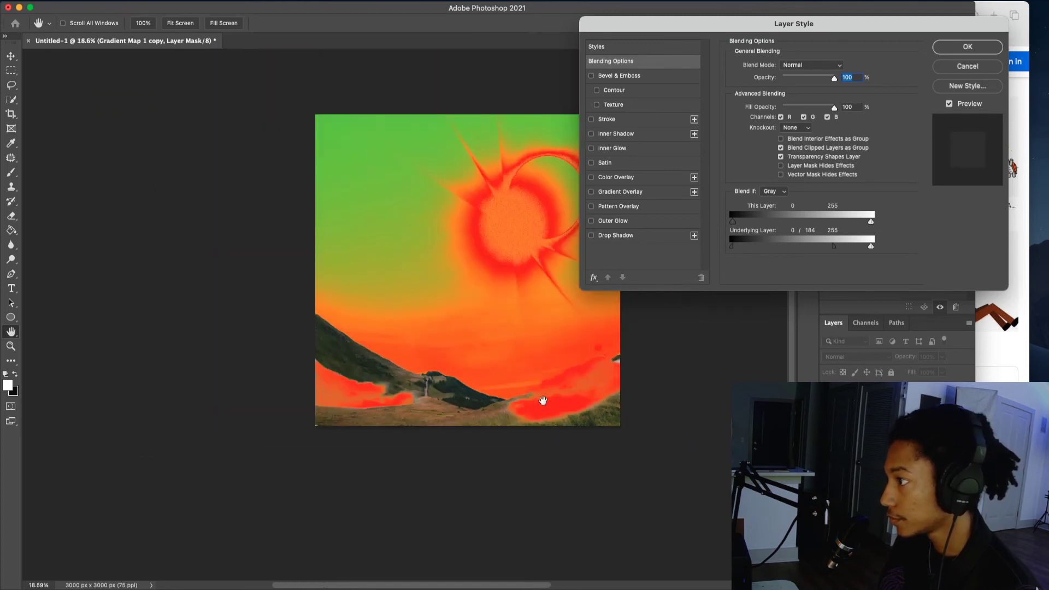
{"action": "left_click", "coordinate": [965, 47]}
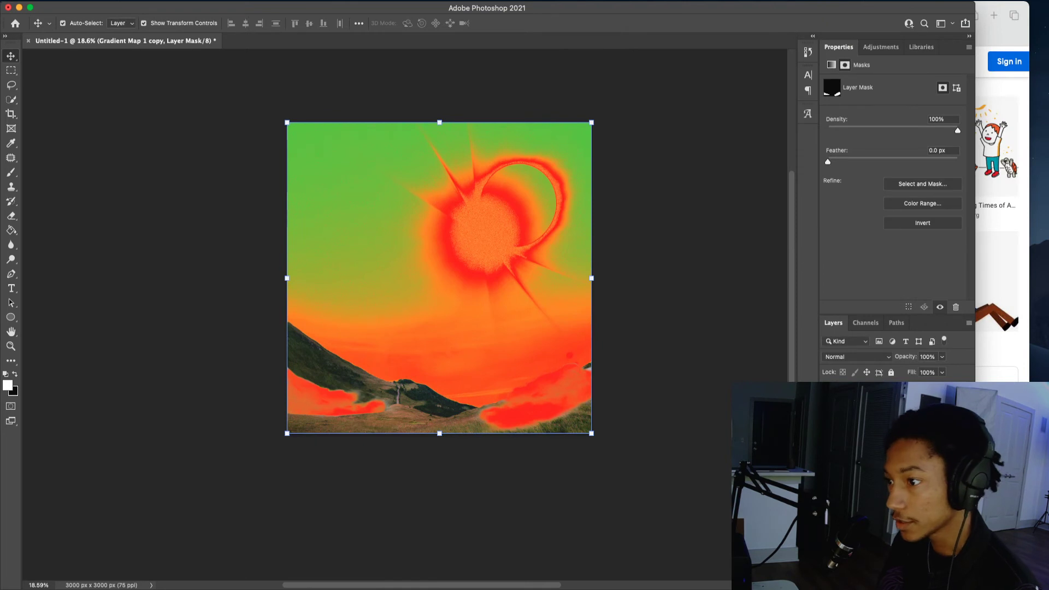
- Show the Inspo reference, examine its cloud colours up close against the artwork, and hide it again
{"action": "left_click", "coordinate": [852, 404]}
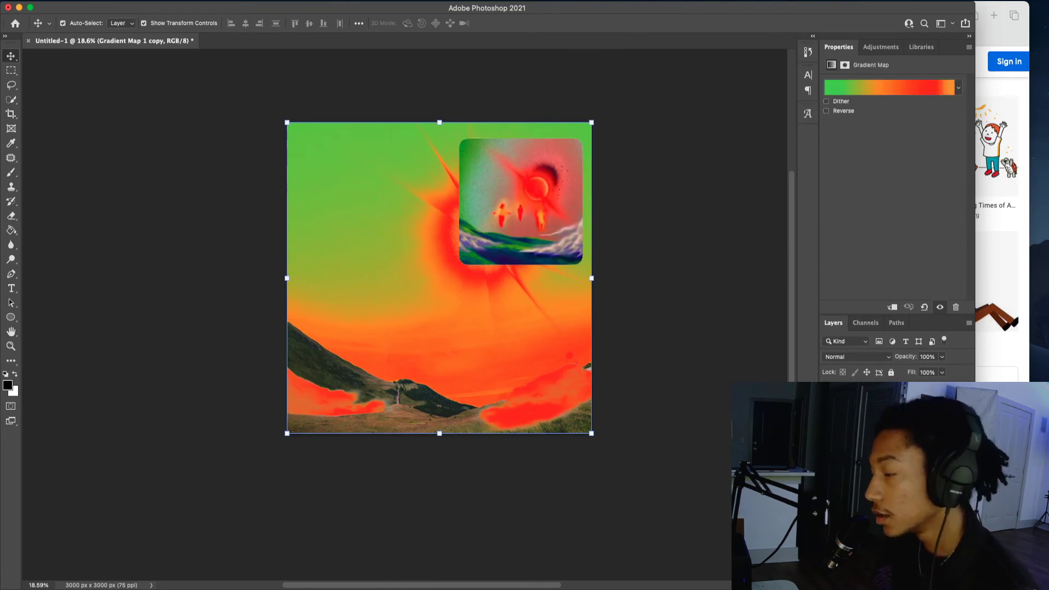
{"action": "scroll", "coordinate": [516, 198], "scroll_direction": "up", "scroll_amount": 6}
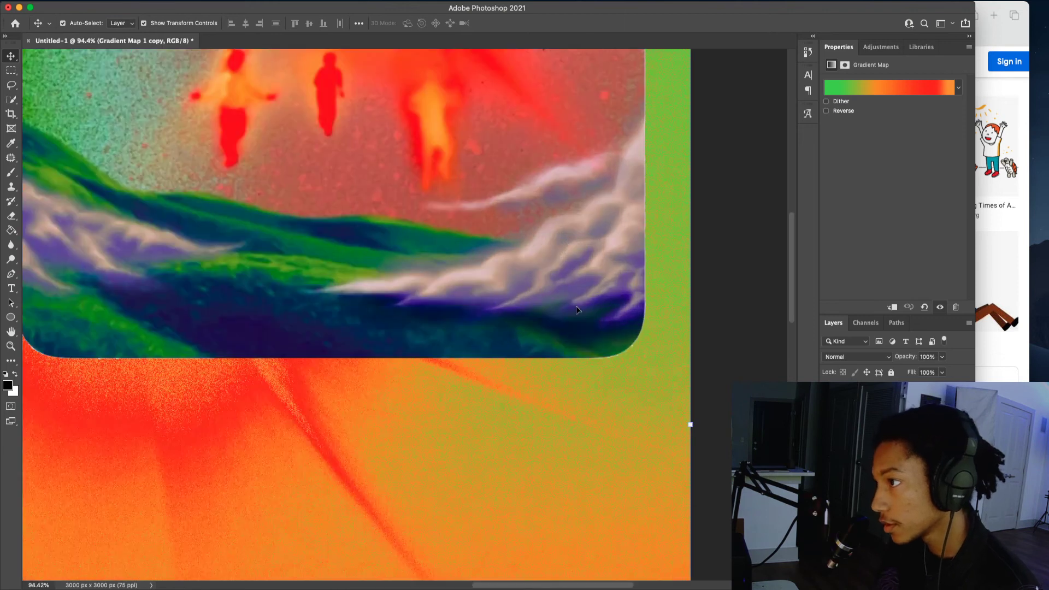
{"action": "scroll", "coordinate": [565, 270], "scroll_direction": "down", "scroll_amount": 3}
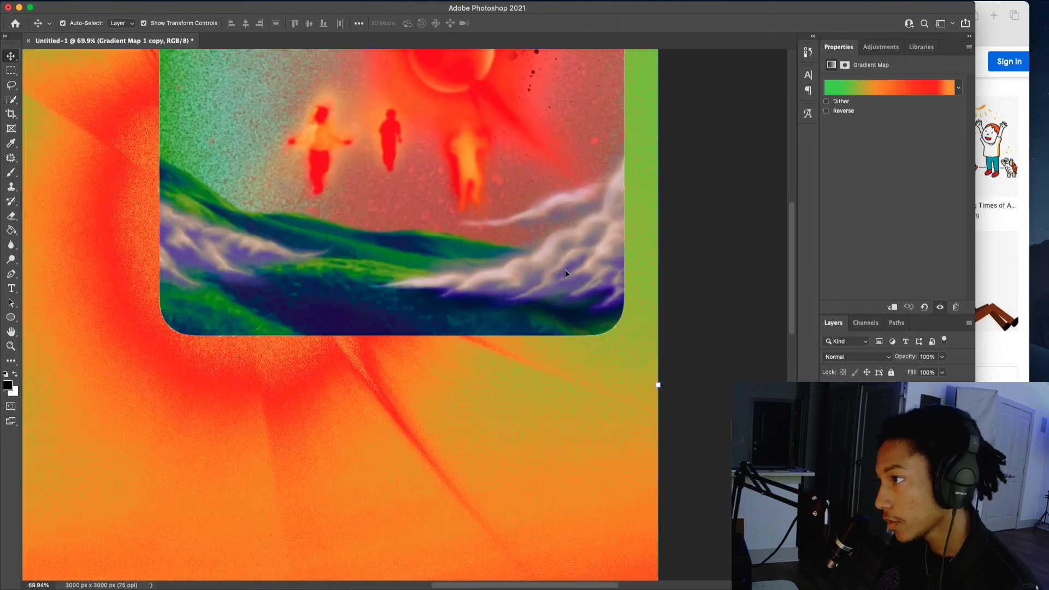
{"action": "scroll", "coordinate": [591, 258], "scroll_direction": "down", "scroll_amount": 2}
{"action": "left_click", "coordinate": [874, 464]}
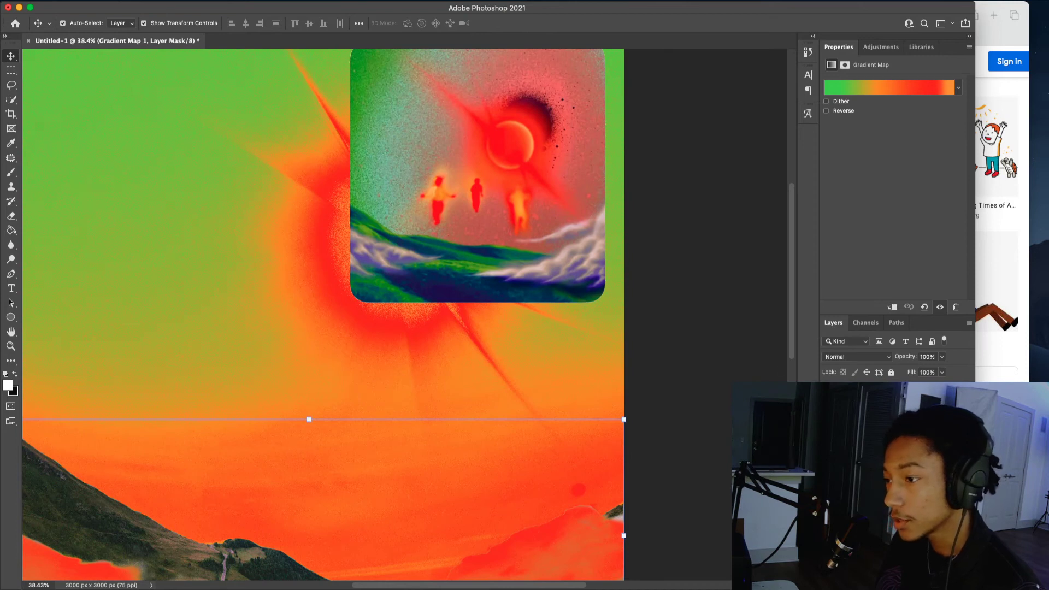
{"action": "left_click", "coordinate": [828, 464]}
{"action": "left_click", "coordinate": [829, 464]}
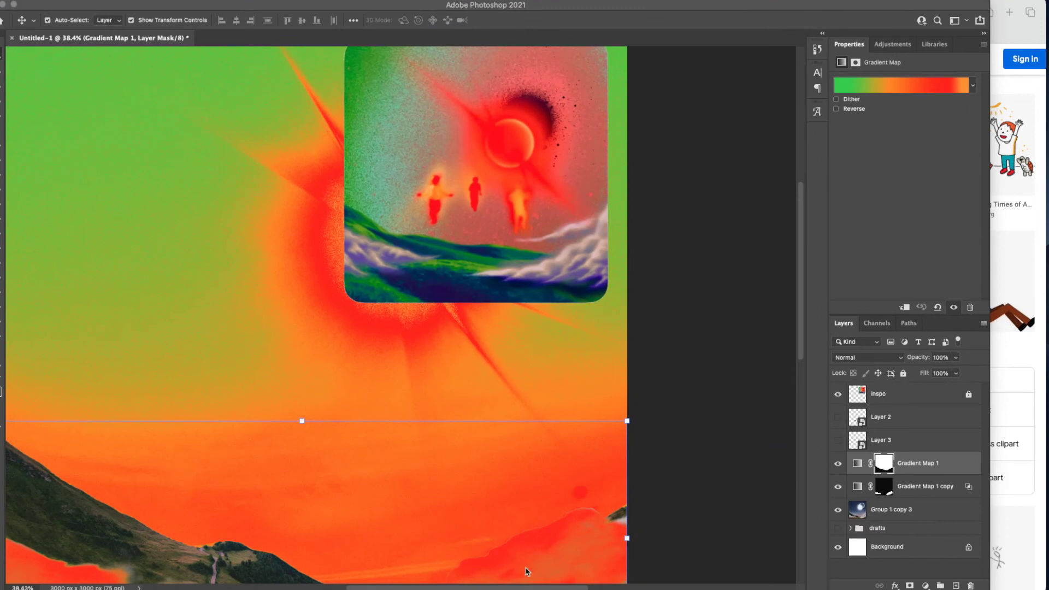
{"action": "left_click", "coordinate": [666, 417]}
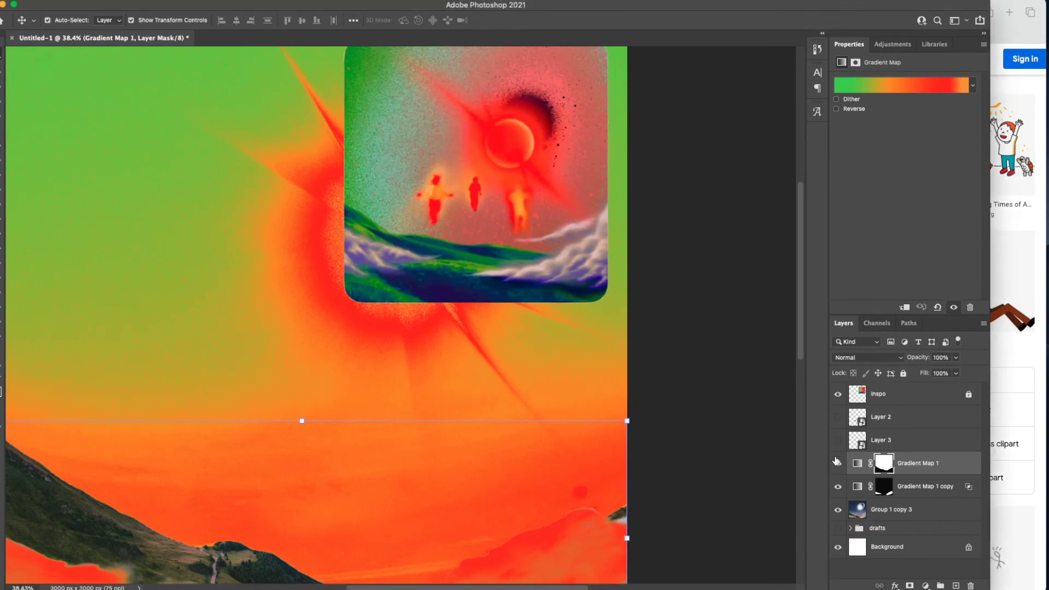
{"action": "left_click", "coordinate": [859, 488]}
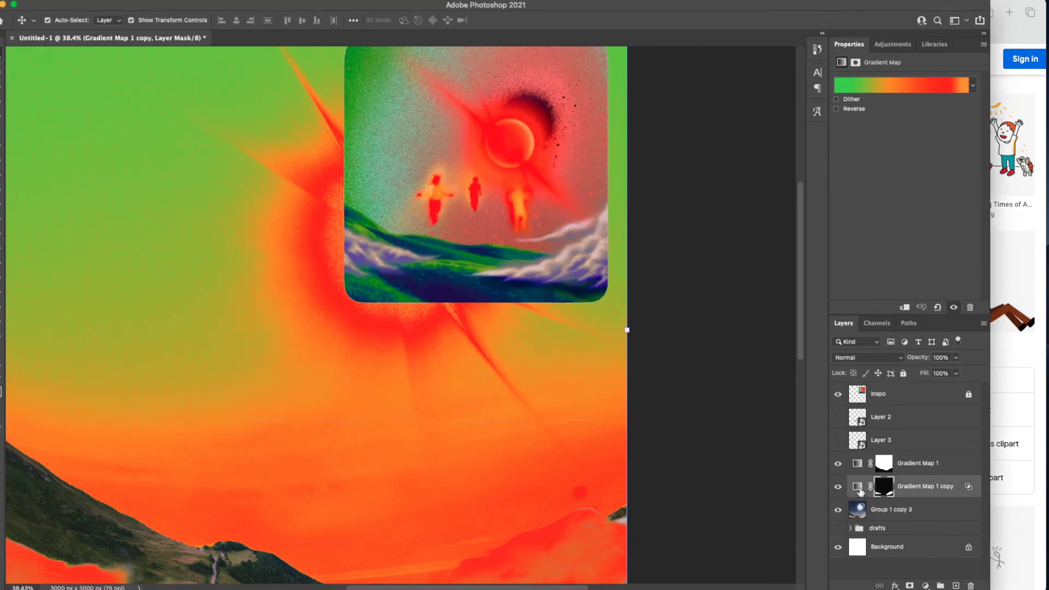
{"action": "left_click", "coordinate": [840, 398]}
{"action": "scroll", "coordinate": [588, 434], "scroll_direction": "down", "scroll_amount": 5}
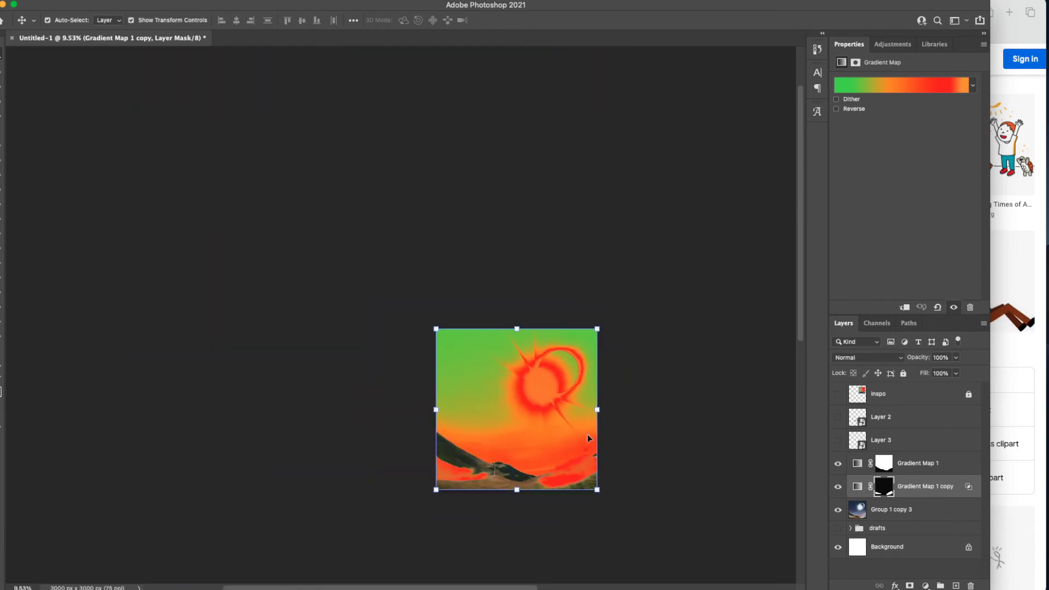
{"action": "scroll", "coordinate": [588, 434], "scroll_direction": "up", "scroll_amount": 4}
{"action": "scroll", "coordinate": [588, 435], "scroll_direction": "down", "scroll_amount": 2}
- Recolour the green stop at 11% in the Gradient Map 1 copy gradient to dark blue #003089
{"action": "left_click", "coordinate": [858, 486]}
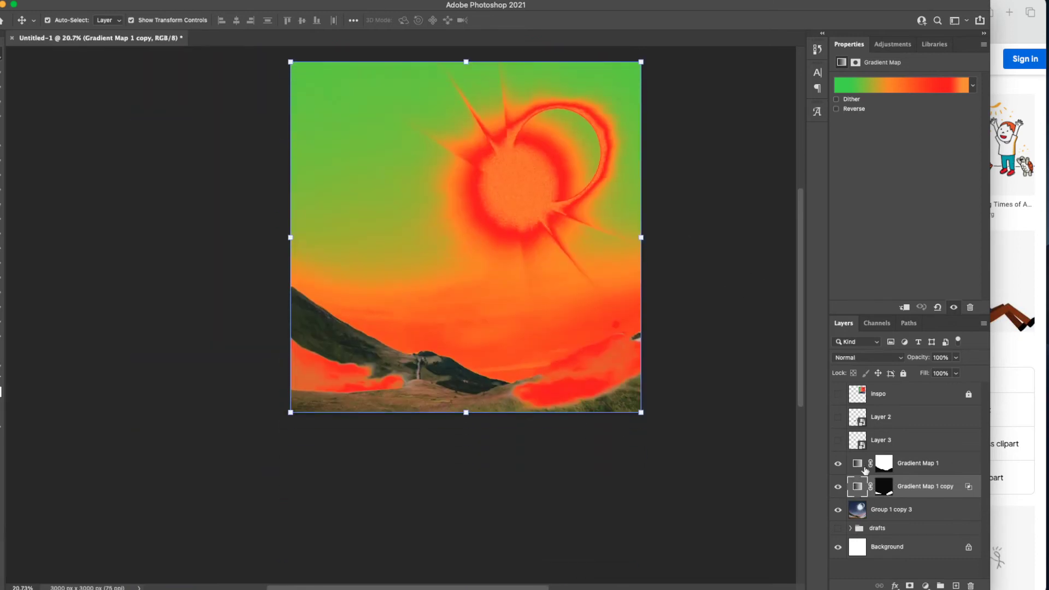
{"action": "left_click", "coordinate": [891, 85]}
{"action": "double_click", "coordinate": [695, 326]}
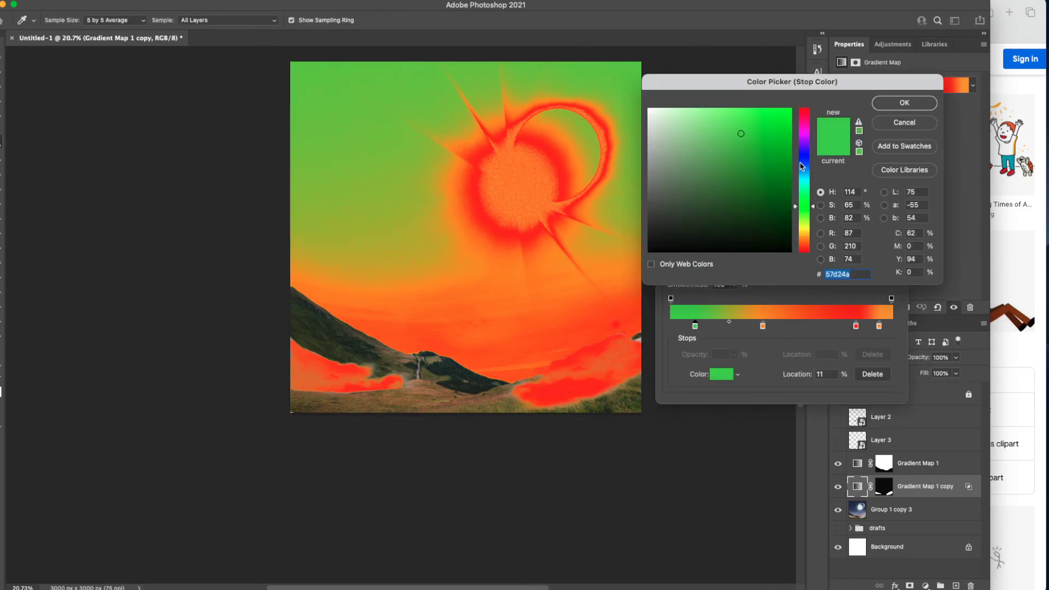
{"action": "left_click", "coordinate": [800, 165]}
{"action": "left_click_drag", "start_coordinate": [773, 158], "coordinate": [795, 174]}
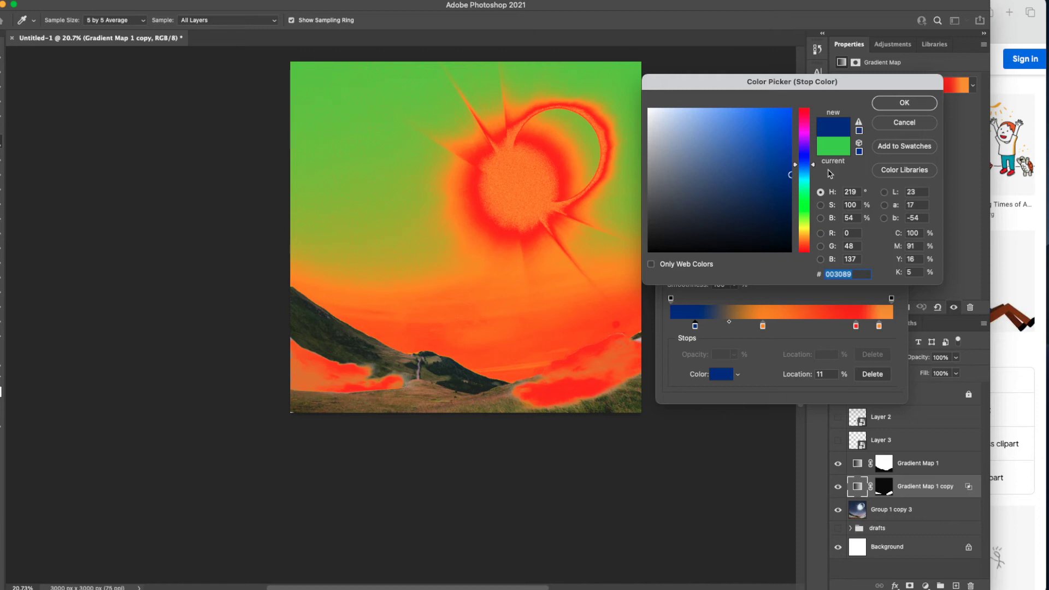
{"action": "left_click", "coordinate": [899, 106]}
- Recolour the orange stop at 42% to light grey #c5c5c5
{"action": "double_click", "coordinate": [763, 326]}
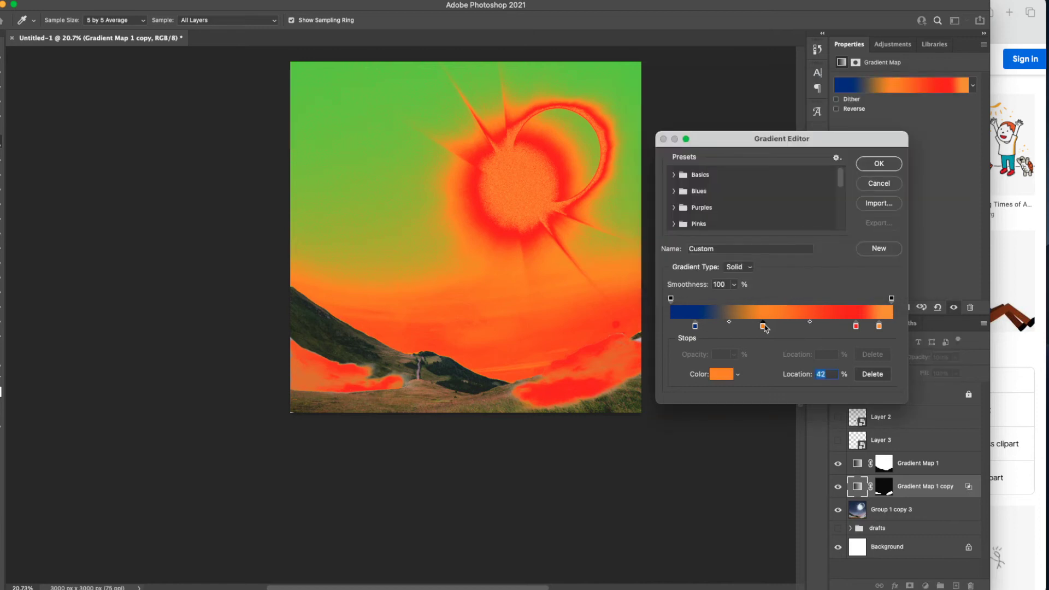
{"action": "left_click", "coordinate": [638, 166]}
{"action": "left_click_drag", "start_coordinate": [649, 164], "coordinate": [647, 143]}
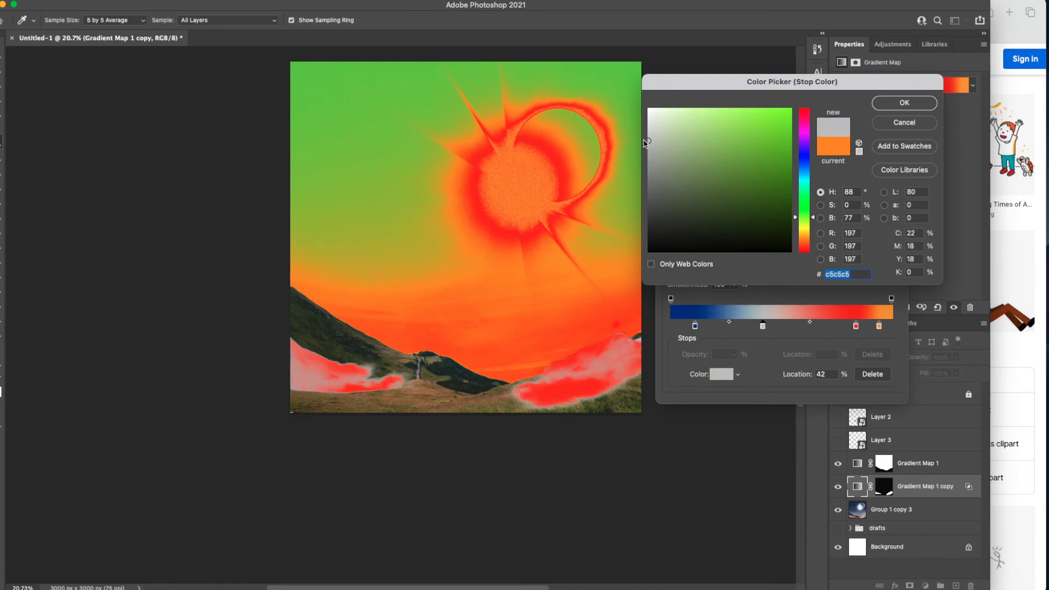
{"action": "left_click", "coordinate": [904, 104]}
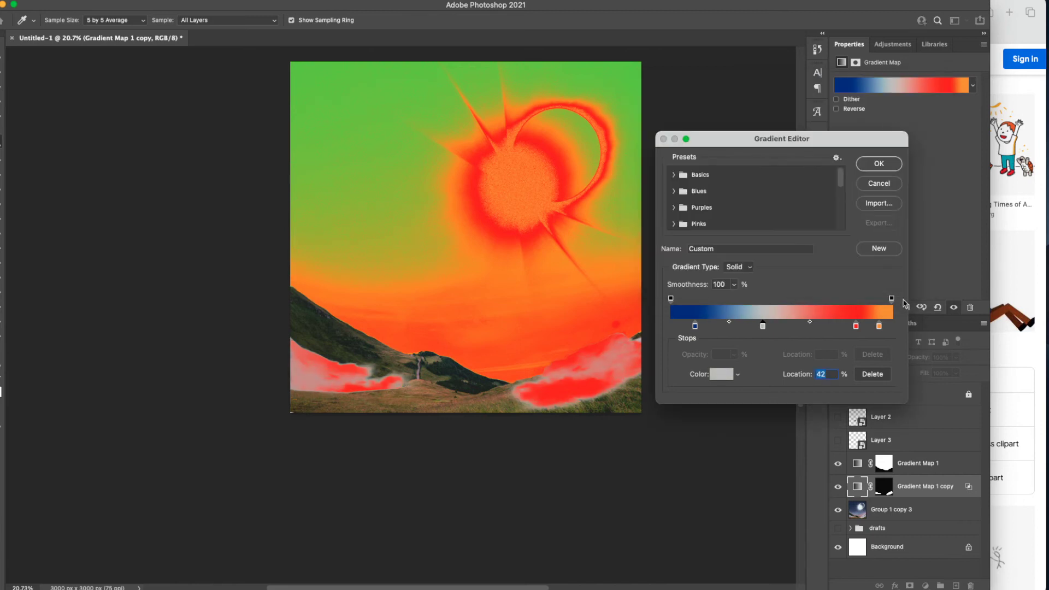
- Remove the red stop from the cloud gradient and recolour the orange stop at 95% to pale blue #dfecf0
{"action": "left_click_drag", "start_coordinate": [856, 327], "coordinate": [862, 347]}
{"action": "left_click", "coordinate": [879, 327]}
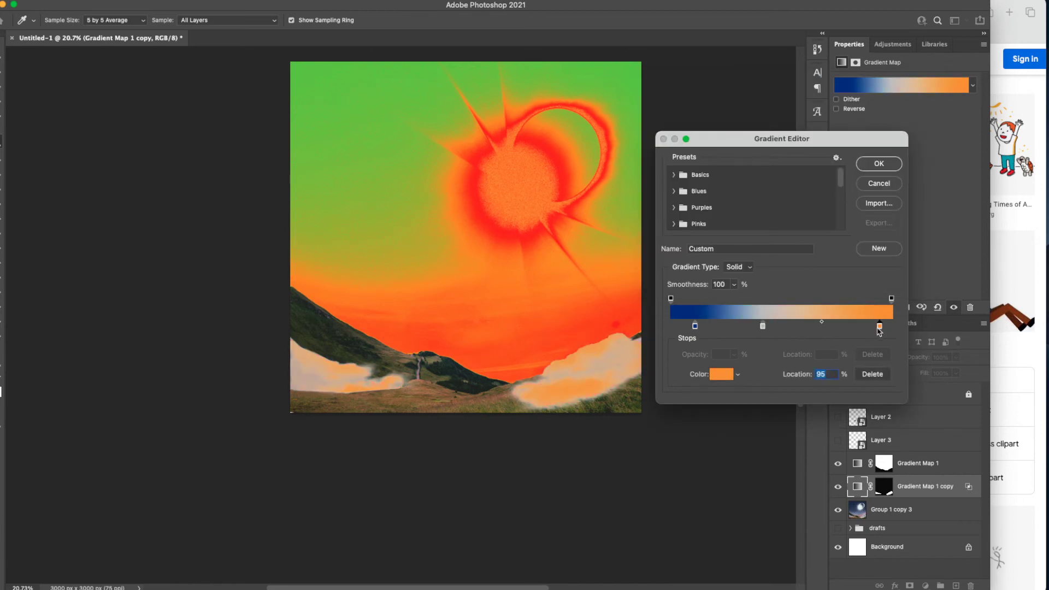
{"action": "double_click", "coordinate": [879, 326]}
{"action": "left_click_drag", "start_coordinate": [659, 118], "coordinate": [667, 119]}
{"action": "left_click", "coordinate": [804, 175]}
{"action": "left_click_drag", "start_coordinate": [804, 175], "coordinate": [803, 173]}
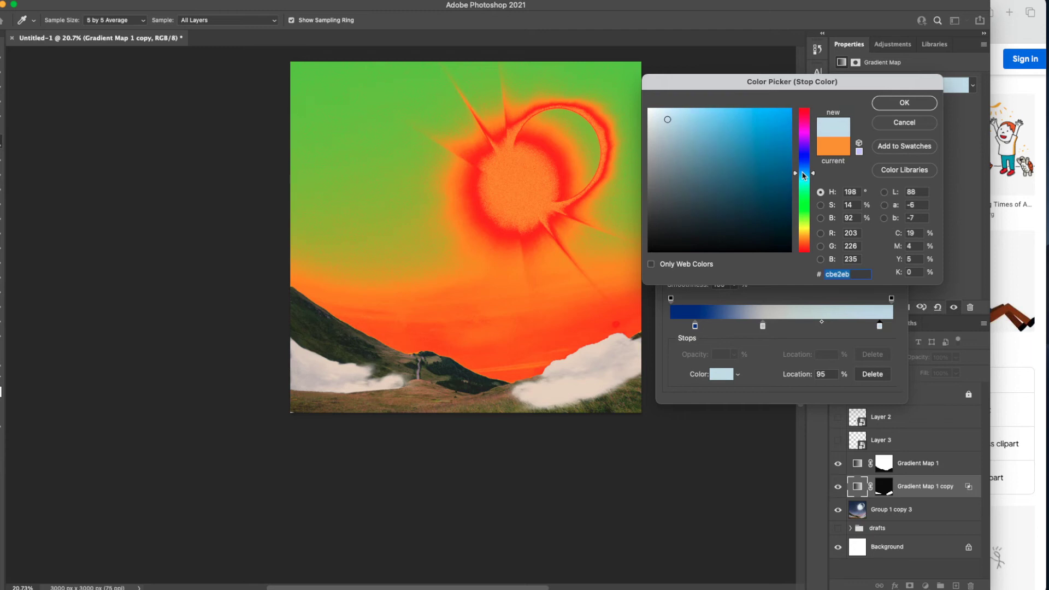
{"action": "left_click_drag", "start_coordinate": [665, 119], "coordinate": [658, 117]}
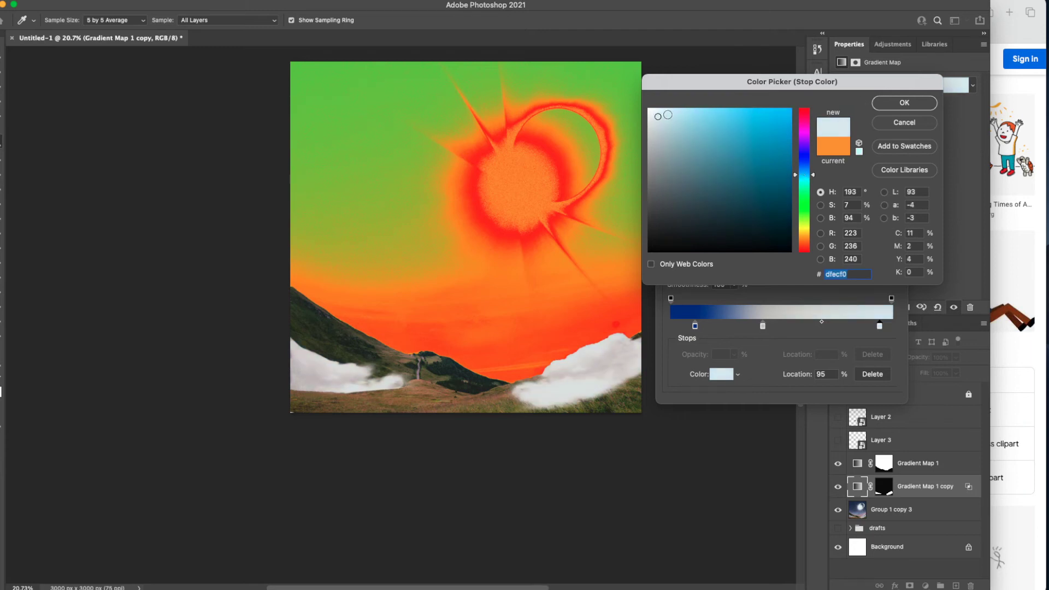
{"action": "left_click", "coordinate": [921, 102]}
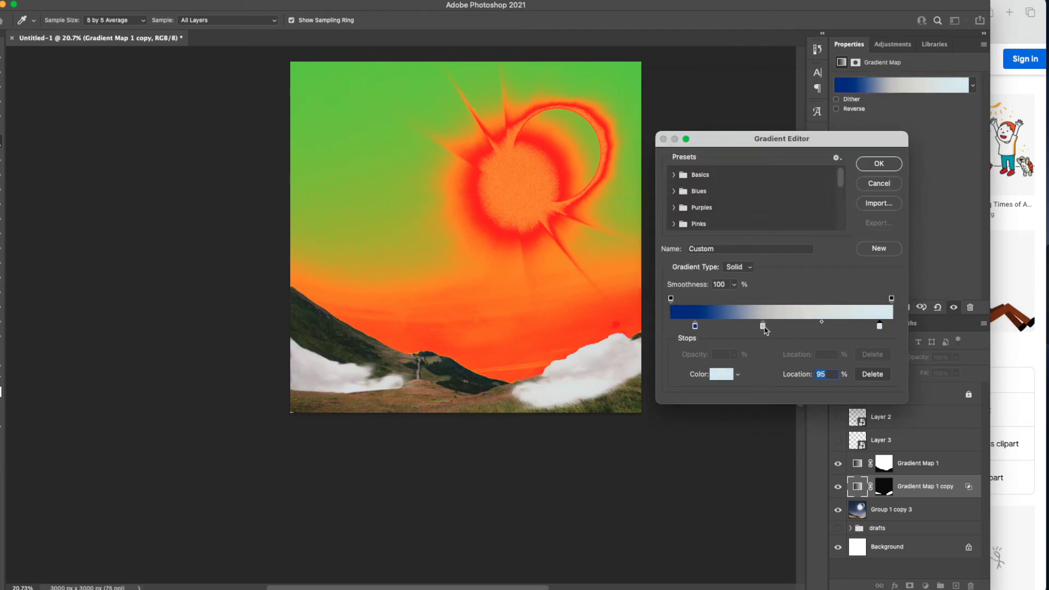
- Shift the gradient stops towards the light end, placing dark blue at 58%, grey at 72% and pale blue at the very end
{"action": "left_click_drag", "start_coordinate": [763, 326], "coordinate": [806, 327]}
{"action": "left_click_drag", "start_coordinate": [881, 327], "coordinate": [901, 328]}
{"action": "left_click_drag", "start_coordinate": [806, 326], "coordinate": [859, 326]}
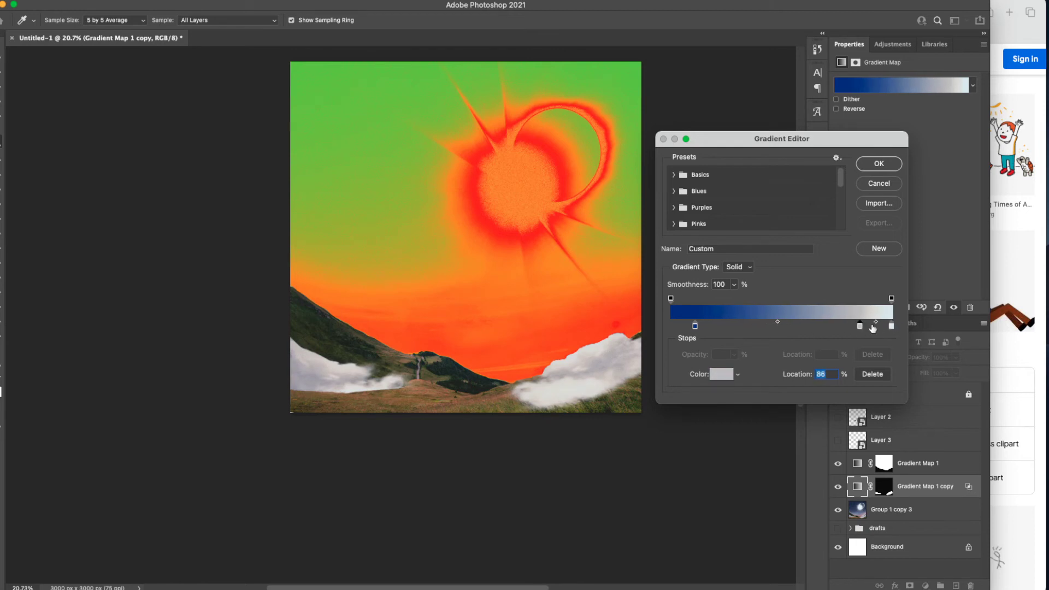
{"action": "left_click_drag", "start_coordinate": [695, 326], "coordinate": [799, 327]}
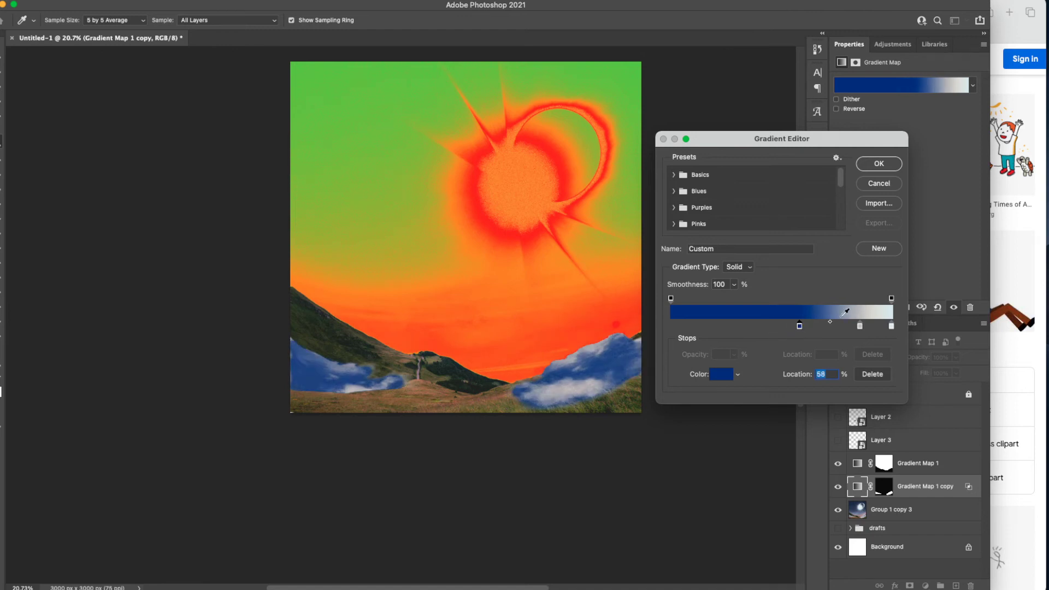
{"action": "left_click_drag", "start_coordinate": [859, 325], "coordinate": [831, 328]}
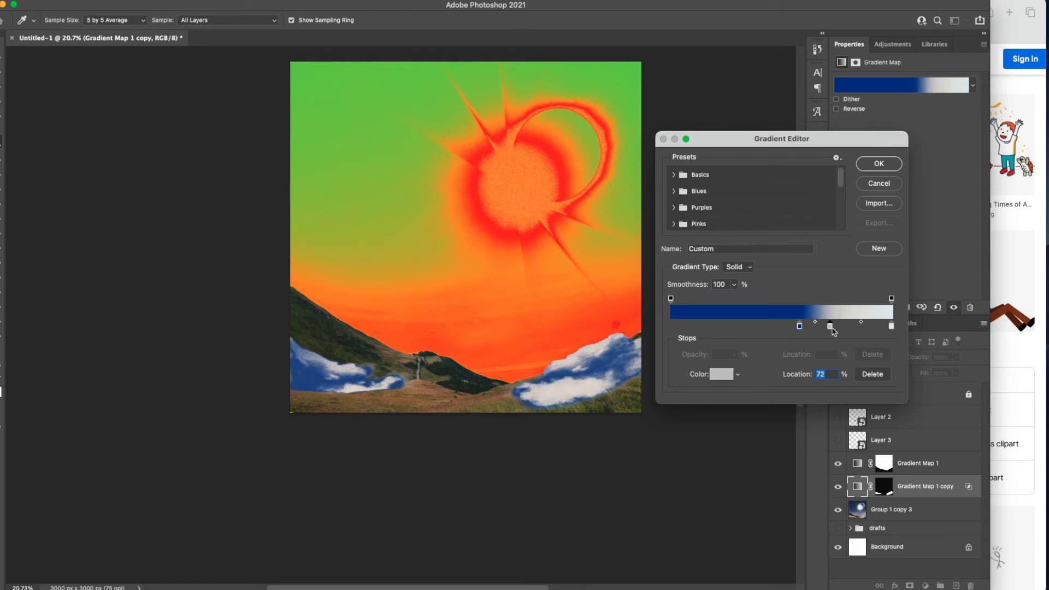
- Recolour the pale blue end stop to a near-white at 99% and apply the edited gradient
{"action": "left_click", "coordinate": [891, 327]}
{"action": "double_click", "coordinate": [891, 327]}
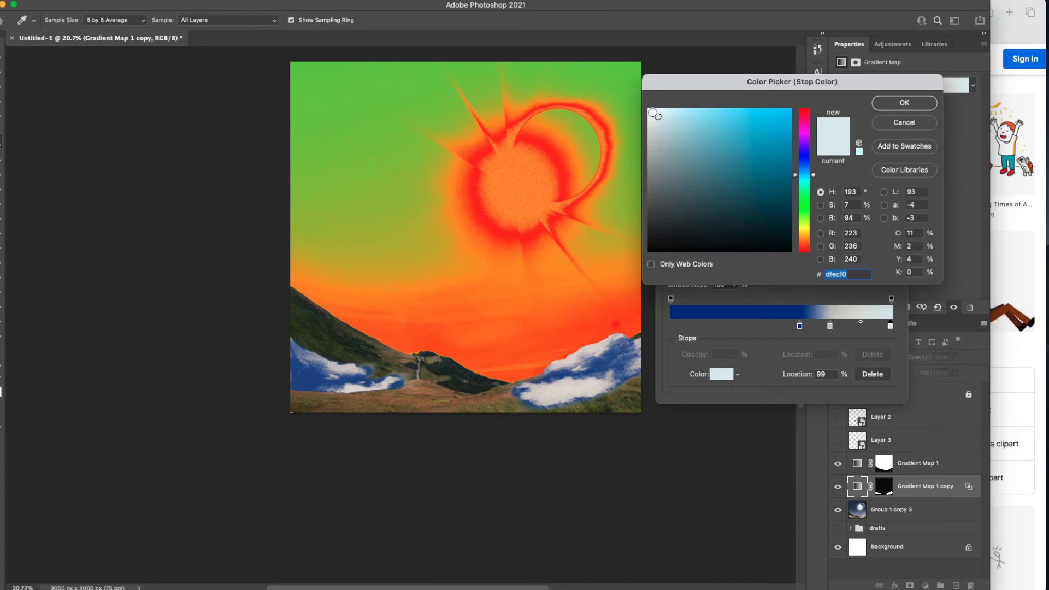
{"action": "left_click", "coordinate": [890, 108]}
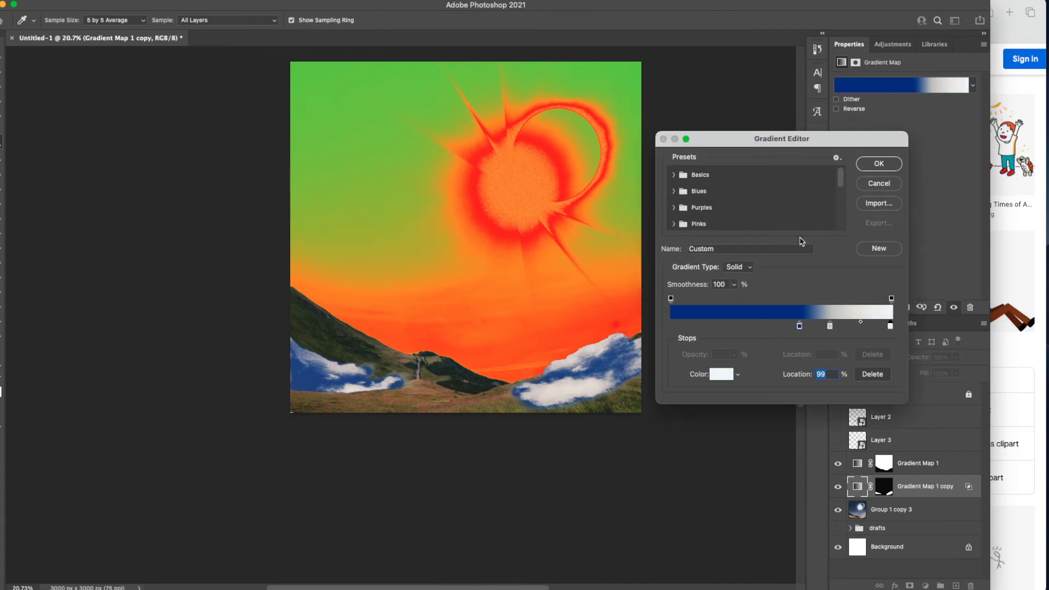
{"action": "left_click", "coordinate": [879, 164]}
{"action": "key", "text": "v"}
- Reverse the cloud gradient map and respace its stops, with blue near the start, grey at 46% and near-white just past the middle
{"action": "left_click", "coordinate": [836, 108]}
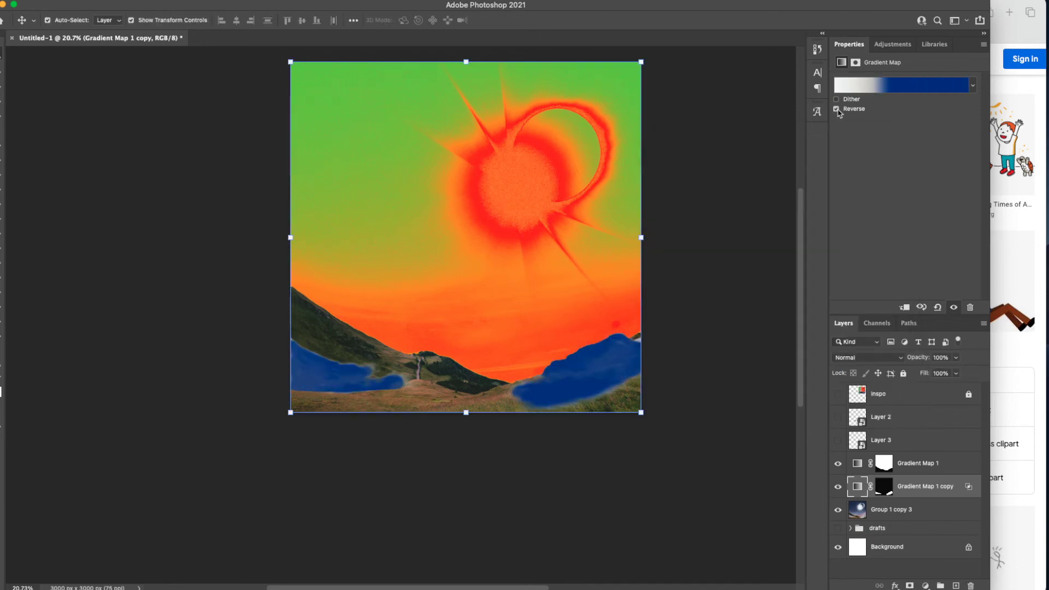
{"action": "left_click", "coordinate": [891, 87]}
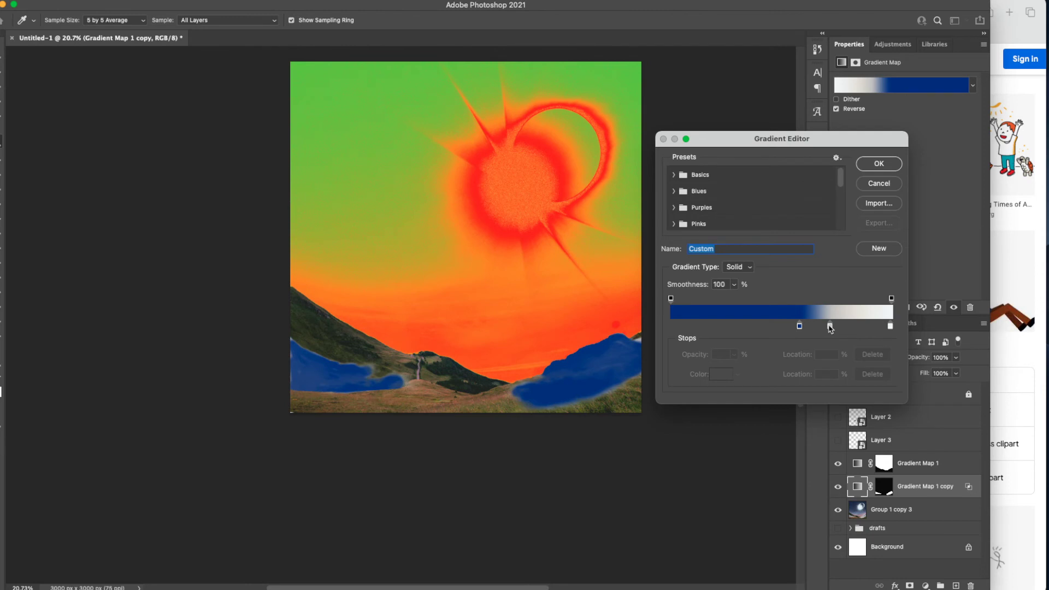
{"action": "left_click_drag", "start_coordinate": [799, 326], "coordinate": [679, 326]}
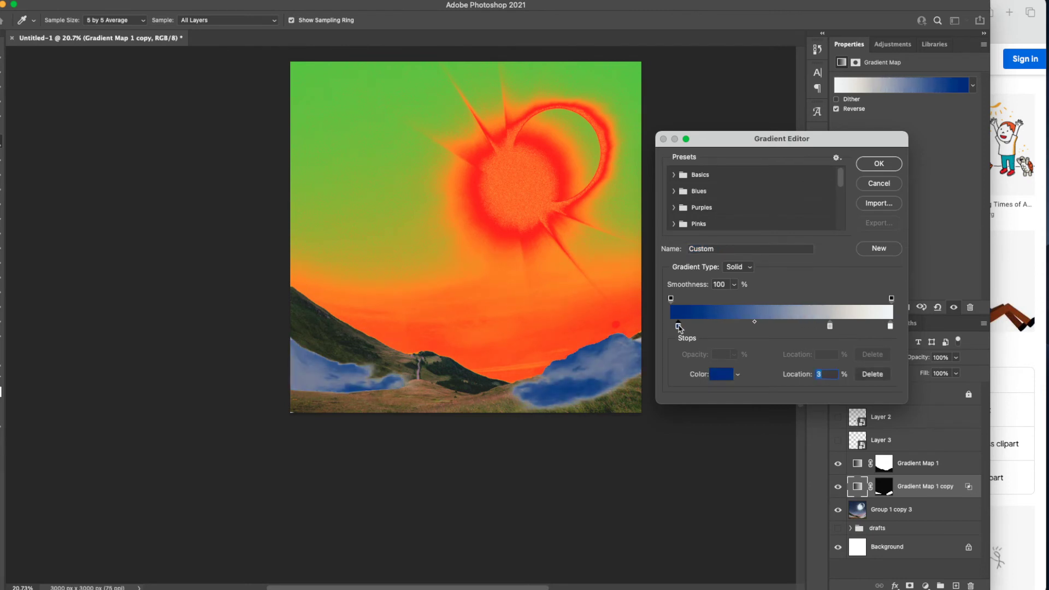
{"action": "left_click_drag", "start_coordinate": [829, 327], "coordinate": [775, 327]}
{"action": "left_click", "coordinate": [727, 326]}
{"action": "left_click_drag", "start_coordinate": [891, 328], "coordinate": [790, 340]}
- Recolour the grey stop at 46% to light grey #dadada and the dark blue stop at 15% to muted blue #2e497a
{"action": "double_click", "coordinate": [773, 327]}
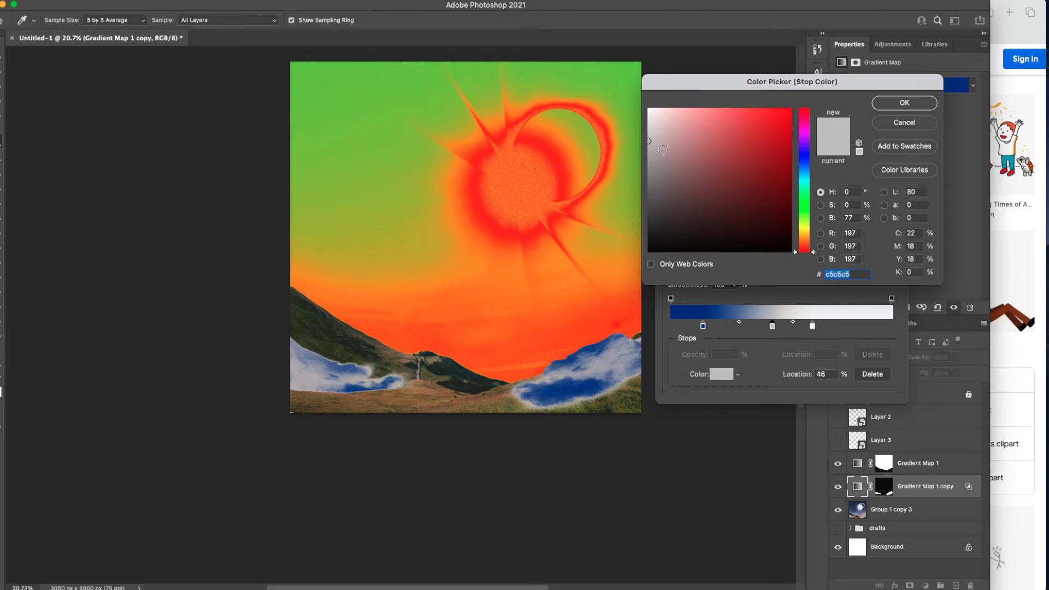
{"action": "left_click", "coordinate": [649, 129]}
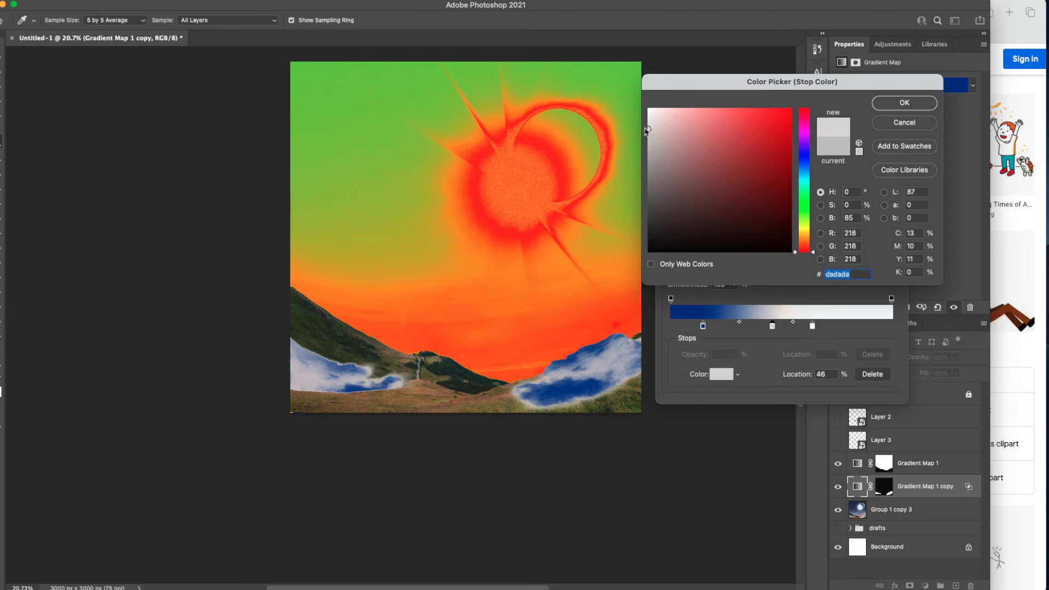
{"action": "left_click", "coordinate": [904, 103]}
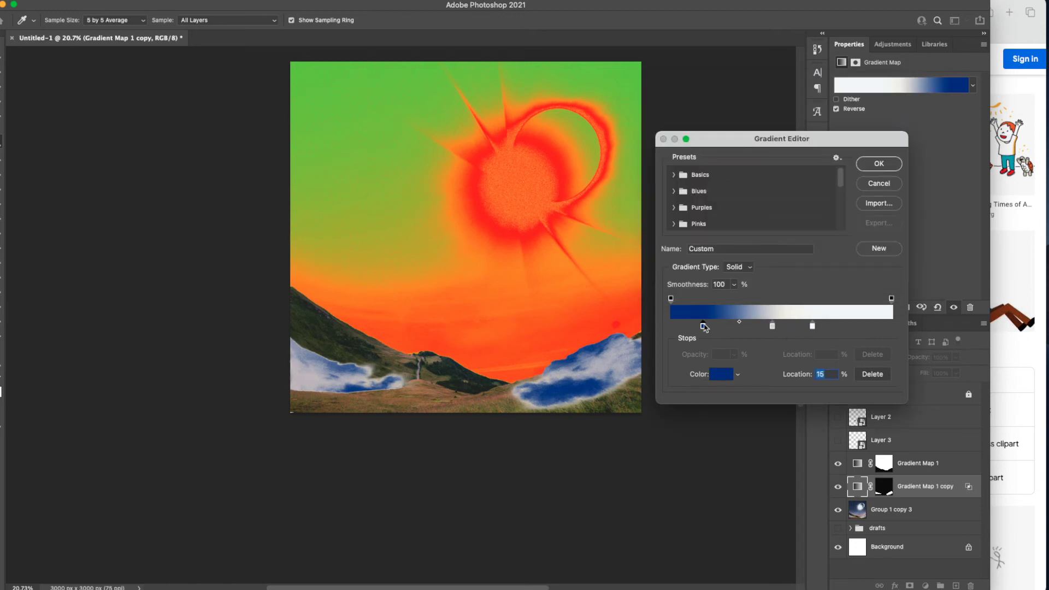
{"action": "double_click", "coordinate": [703, 326]}
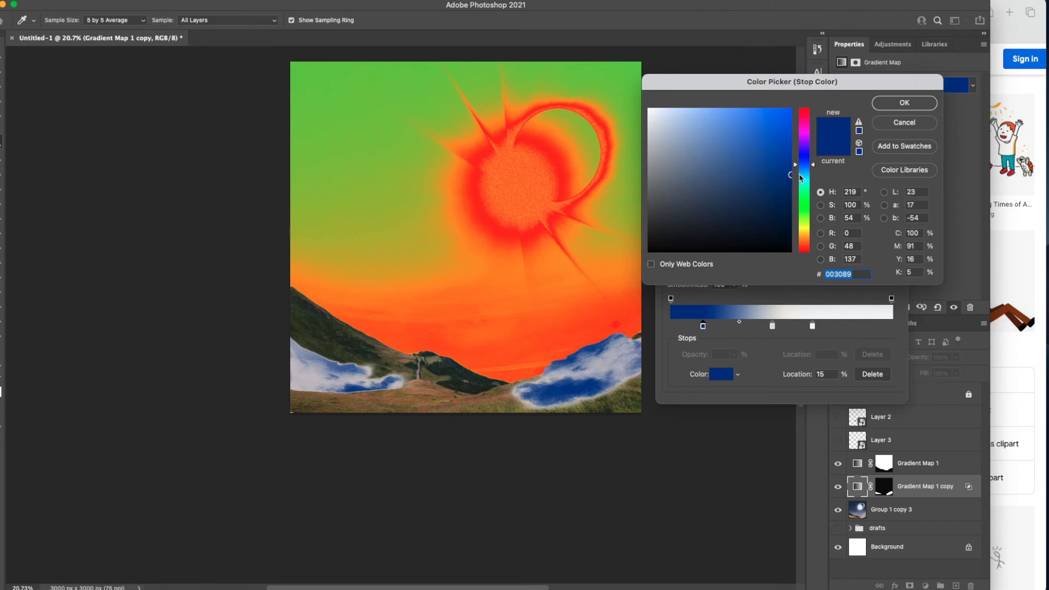
{"action": "left_click_drag", "start_coordinate": [781, 176], "coordinate": [738, 182]}
{"action": "left_click", "coordinate": [904, 103]}
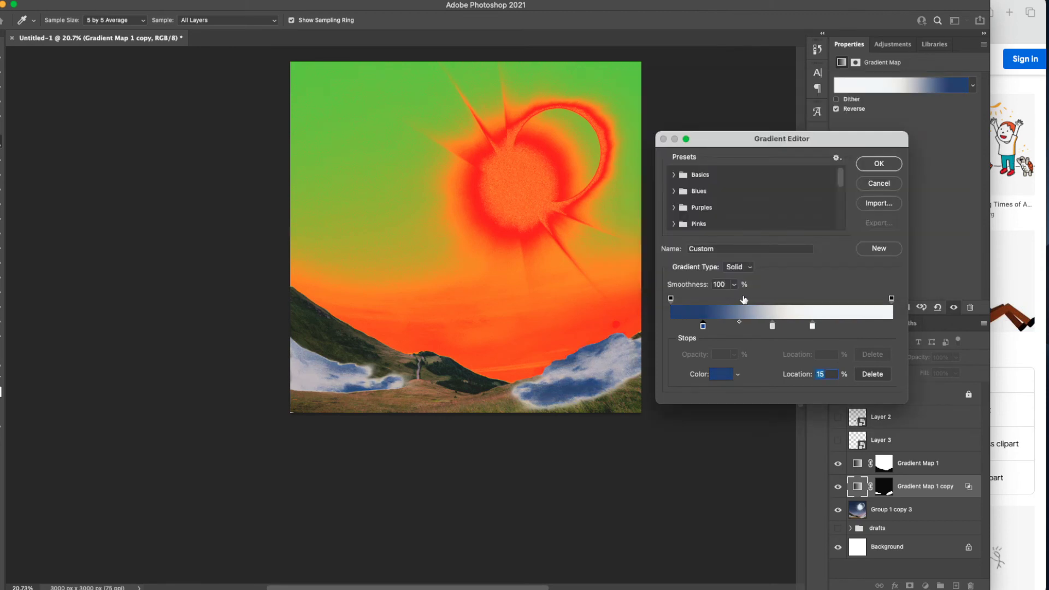
- Drop the grey stop and respace the cloud gradient, with one blue stop about a quarter along and another at 53% beside near-white
{"action": "left_click_drag", "start_coordinate": [704, 327], "coordinate": [758, 328]}
{"action": "mouse_move", "coordinate": [826, 326]}
{"action": "left_mouse_down"}
{"action": "mouse_move", "coordinate": [724, 329]}
{"action": "mouse_move", "coordinate": [837, 328]}
{"action": "left_mouse_up"}
{"action": "left_click_drag", "start_coordinate": [672, 326], "coordinate": [777, 331]}
{"action": "mouse_move", "coordinate": [782, 327]}
{"action": "left_mouse_down"}
{"action": "mouse_move", "coordinate": [831, 328]}
{"action": "mouse_move", "coordinate": [789, 327]}
{"action": "left_mouse_up"}
- Try recolouring the blue stop at 53% through green to yellow #e9dd25
{"action": "double_click", "coordinate": [789, 326]}
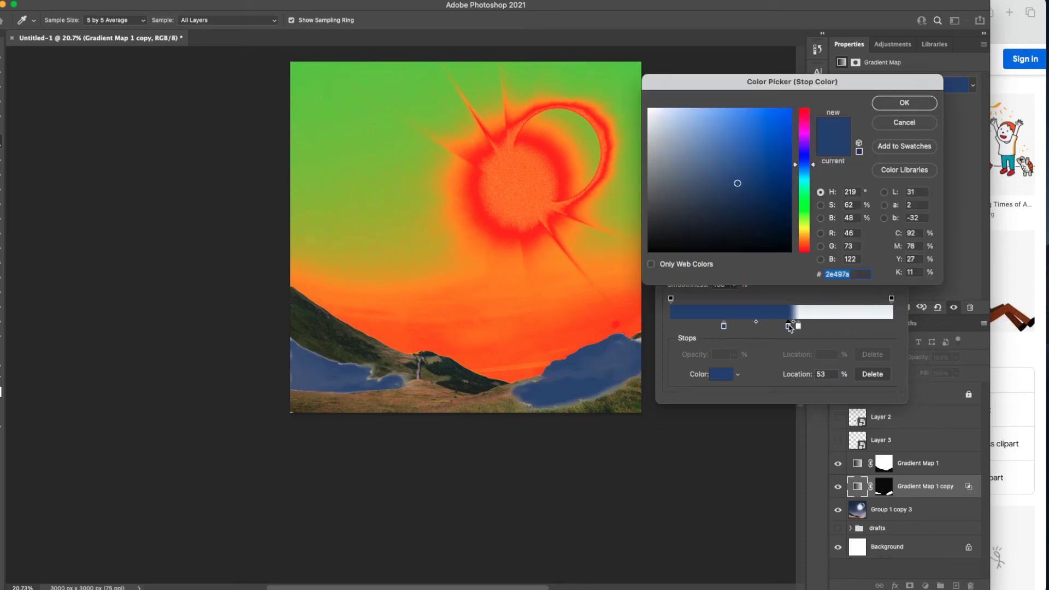
{"action": "left_click", "coordinate": [767, 164]}
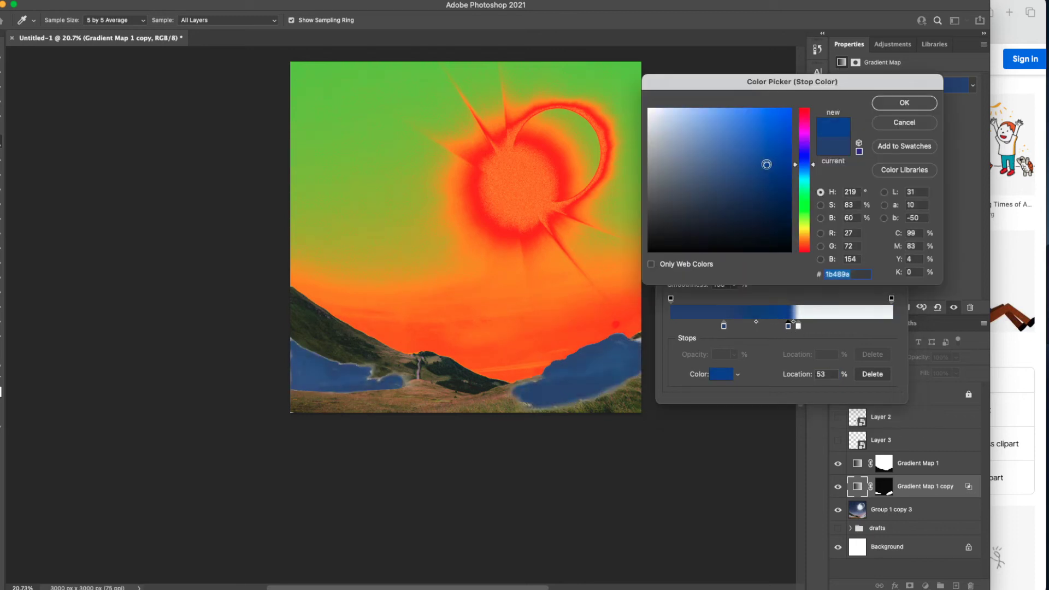
{"action": "left_click", "coordinate": [698, 126]}
{"action": "left_click", "coordinate": [802, 210]}
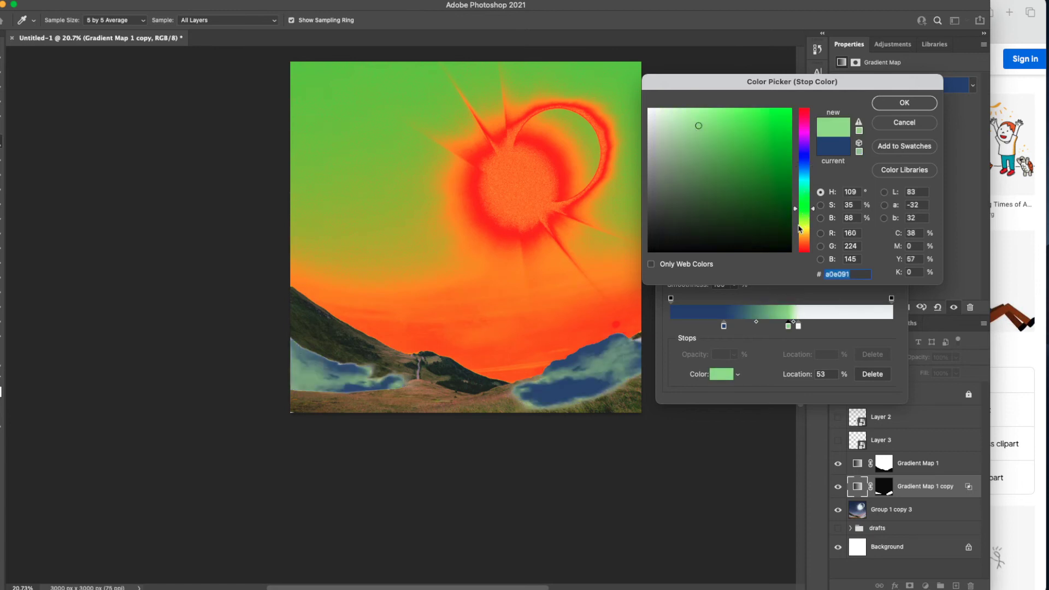
{"action": "left_click", "coordinate": [803, 230]}
{"action": "left_click_drag", "start_coordinate": [710, 142], "coordinate": [769, 121]}
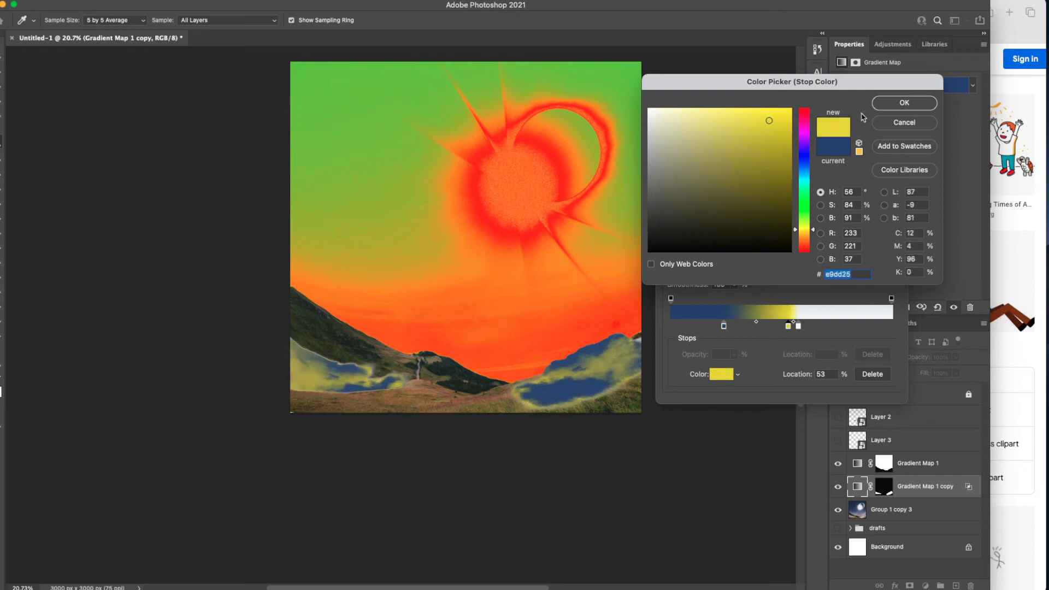
{"action": "left_click", "coordinate": [886, 105]}
- Remove the yellow stop and place the near-white stop at 55%
{"action": "mouse_move", "coordinate": [791, 330]}
{"action": "left_mouse_down"}
{"action": "mouse_move", "coordinate": [804, 326]}
{"action": "mouse_move", "coordinate": [788, 328]}
{"action": "mouse_move", "coordinate": [795, 340]}
{"action": "mouse_move", "coordinate": [781, 326]}
{"action": "mouse_move", "coordinate": [803, 327]}
{"action": "mouse_move", "coordinate": [764, 327]}
{"action": "mouse_move", "coordinate": [792, 347]}
{"action": "mouse_move", "coordinate": [784, 328]}
{"action": "mouse_move", "coordinate": [793, 326]}
{"action": "left_mouse_up"}
{"action": "left_click", "coordinate": [799, 327]}
{"action": "left_click", "coordinate": [785, 326]}
{"action": "left_click", "coordinate": [772, 327]}
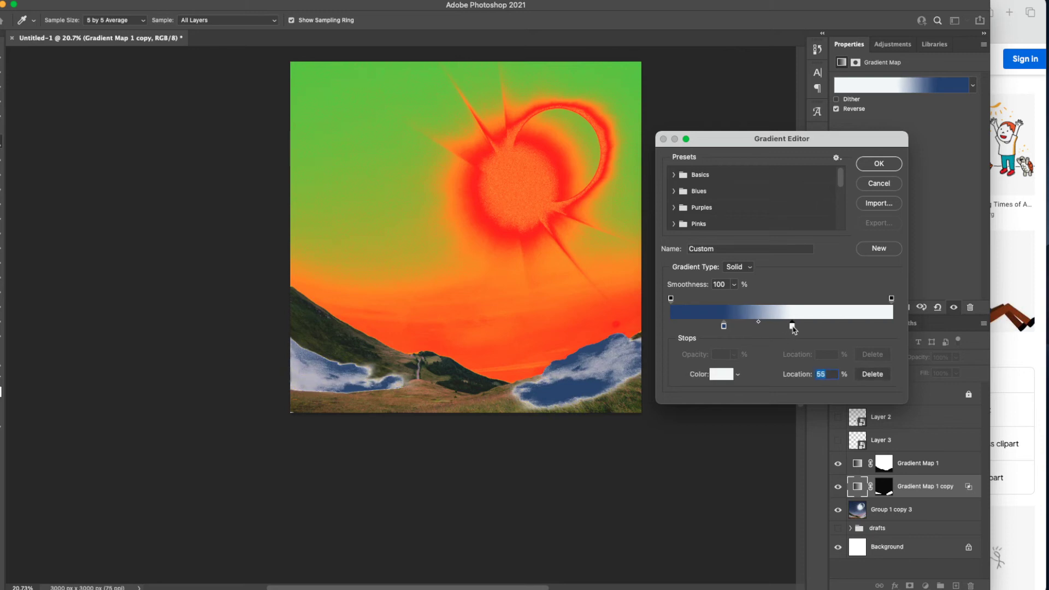
- Shift the blue stop back near the start, recolour the near-white stop to pale blue #e3edf0, and apply the cloud gradient
{"action": "left_click_drag", "start_coordinate": [724, 327], "coordinate": [748, 324]}
{"action": "double_click", "coordinate": [792, 326]}
{"action": "left_click_drag", "start_coordinate": [660, 121], "coordinate": [654, 116]}
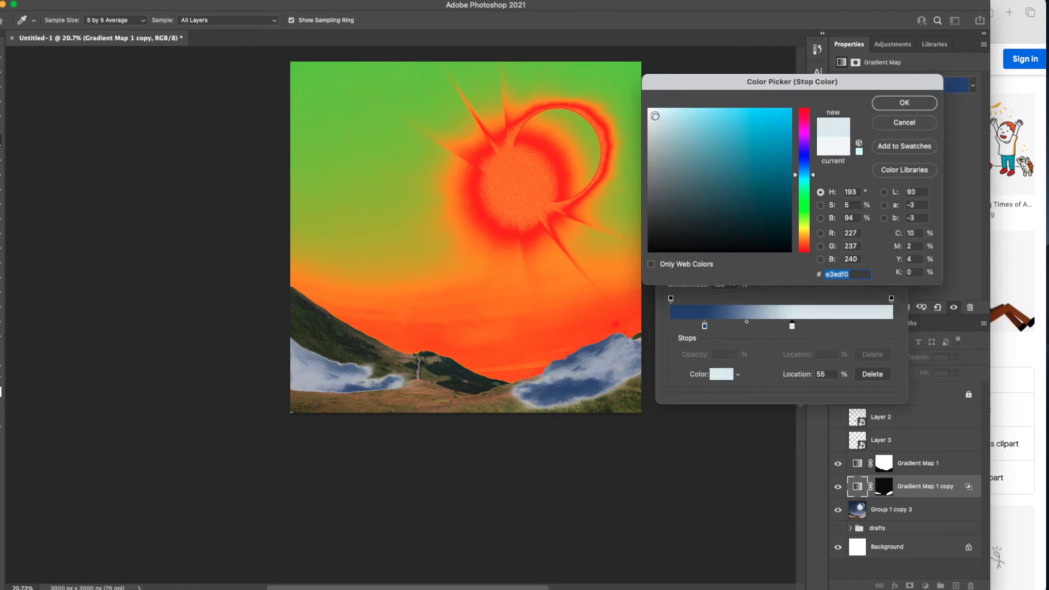
{"action": "left_click", "coordinate": [876, 104]}
{"action": "left_click", "coordinate": [878, 166]}
{"action": "key", "text": "v"}
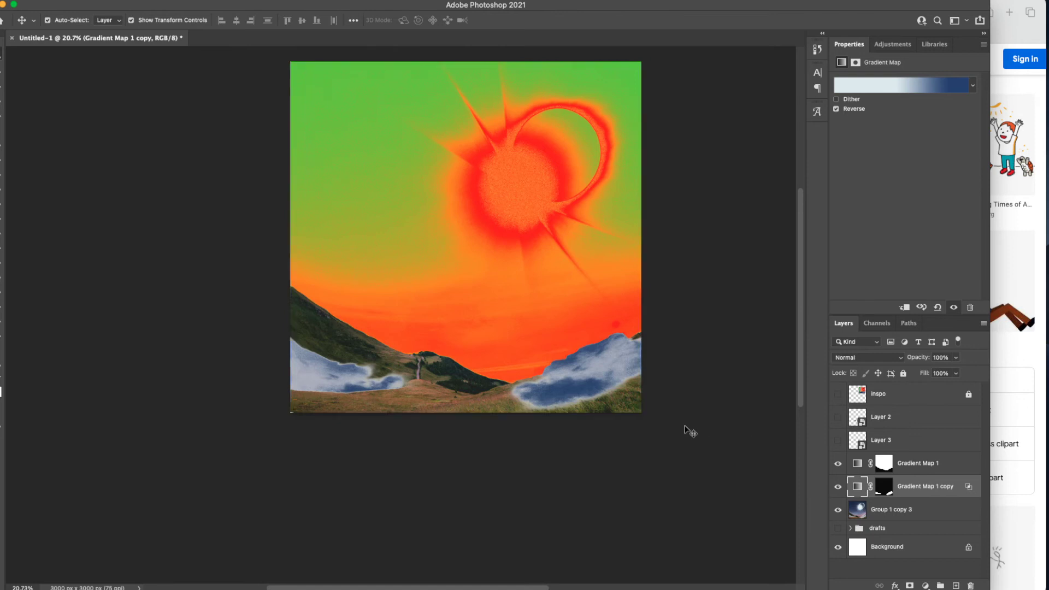
{"action": "left_click", "coordinate": [687, 429]}
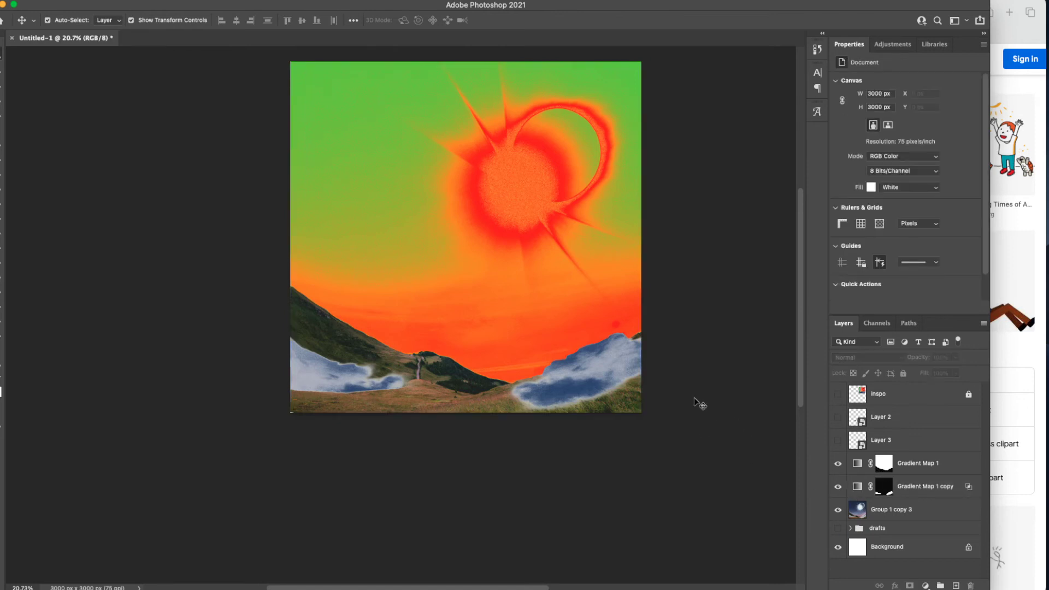
- Load the clouds as a selection and duplicate their gradient map beneath the original, deleting the duplicate's layer mask
{"action": "left_click", "coordinate": [884, 487], "text": "super"}
{"action": "left_click", "coordinate": [884, 465], "text": "super"}
{"action": "left_click", "coordinate": [883, 488], "text": "super"}
{"action": "left_click_drag", "start_coordinate": [915, 492], "coordinate": [971, 585]}
{"action": "left_click", "coordinate": [532, 204]}
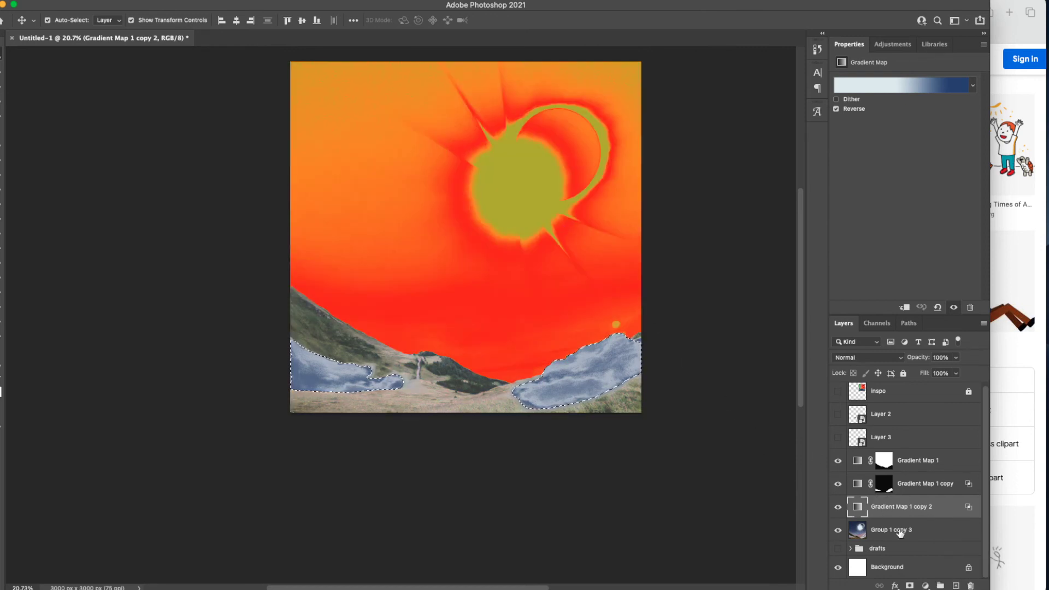
{"action": "left_click", "coordinate": [909, 586]}
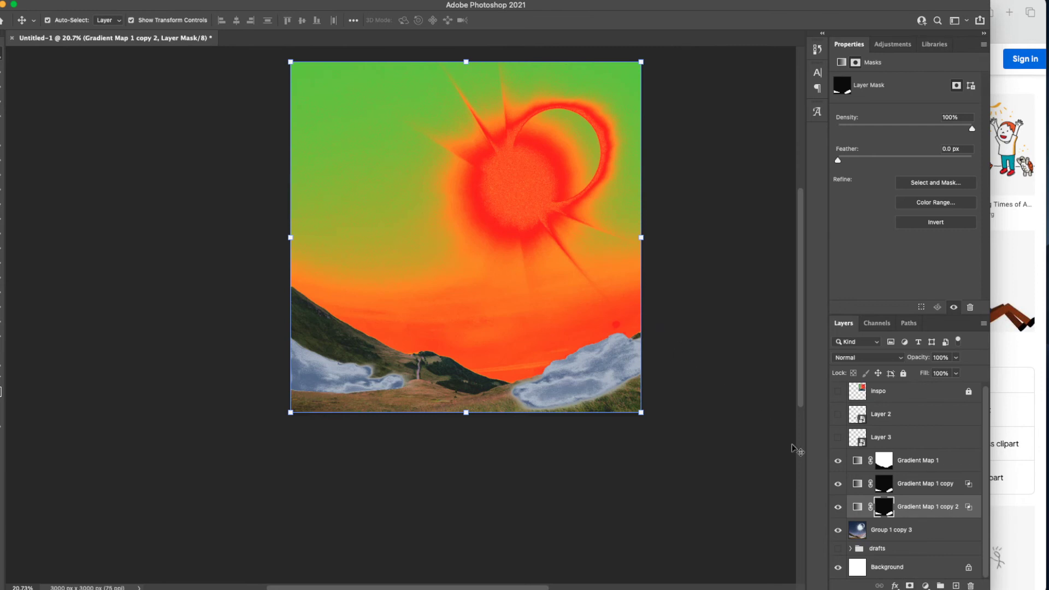
{"action": "left_click_drag", "start_coordinate": [885, 505], "coordinate": [971, 584]}
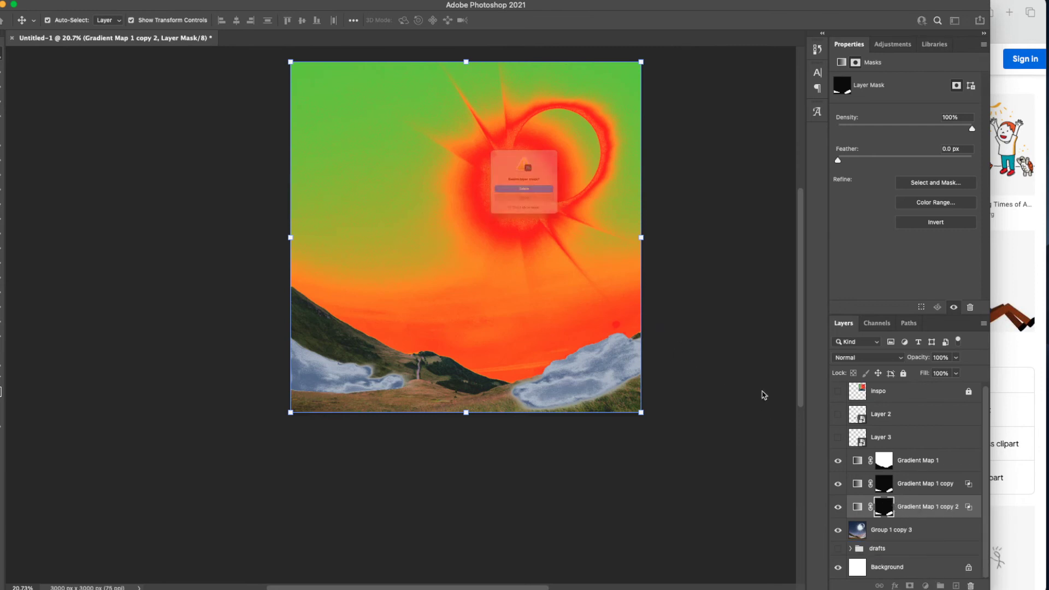
{"action": "left_click", "coordinate": [531, 203]}
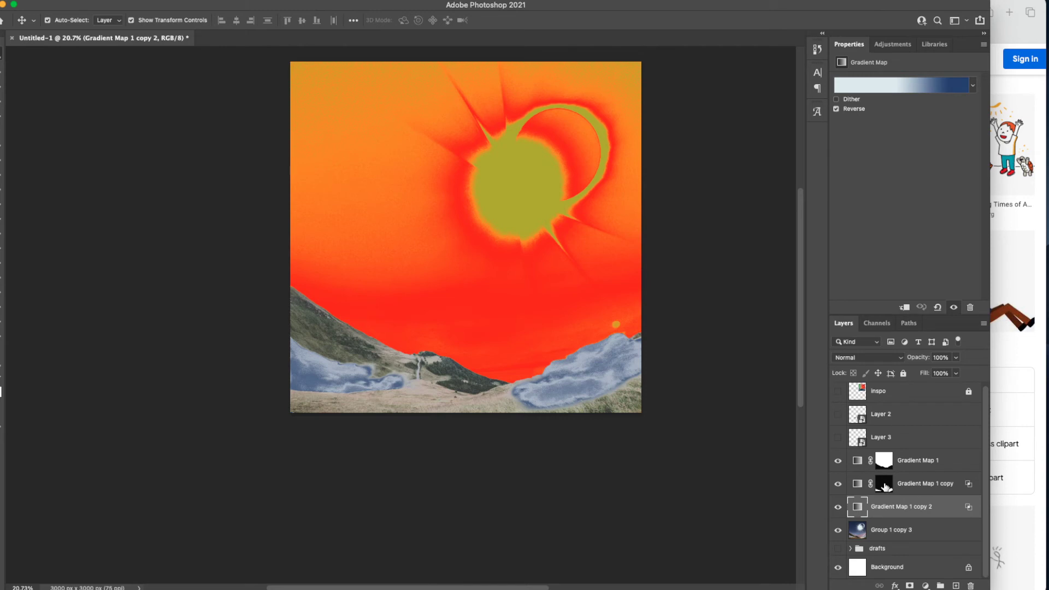
- Add a blank white mask to the duplicate gradient map and load the cloud mask as a selection
{"action": "left_click", "coordinate": [909, 585]}
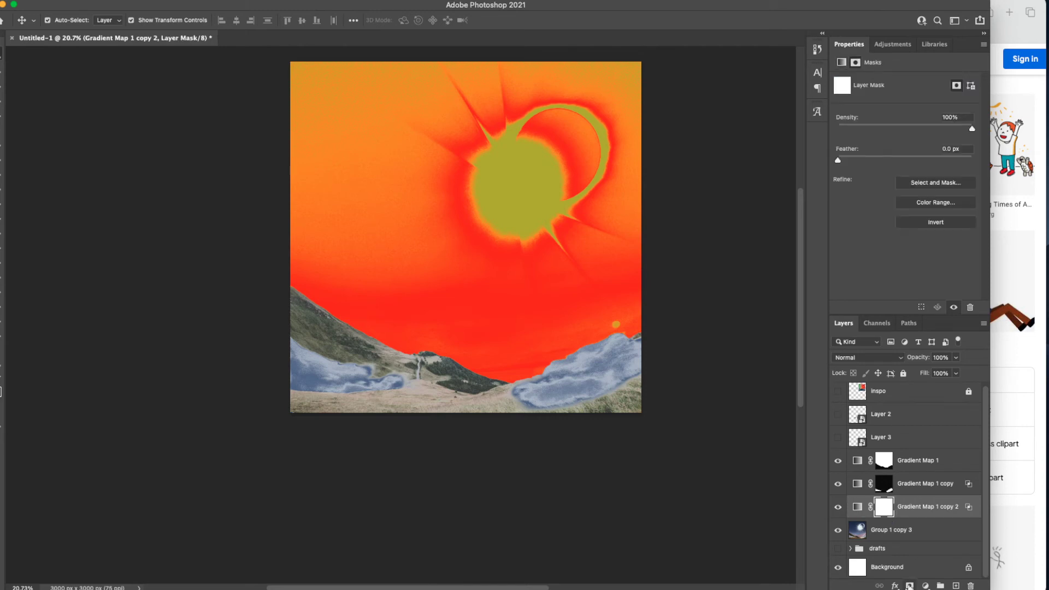
{"action": "left_click", "coordinate": [884, 484], "text": "super"}
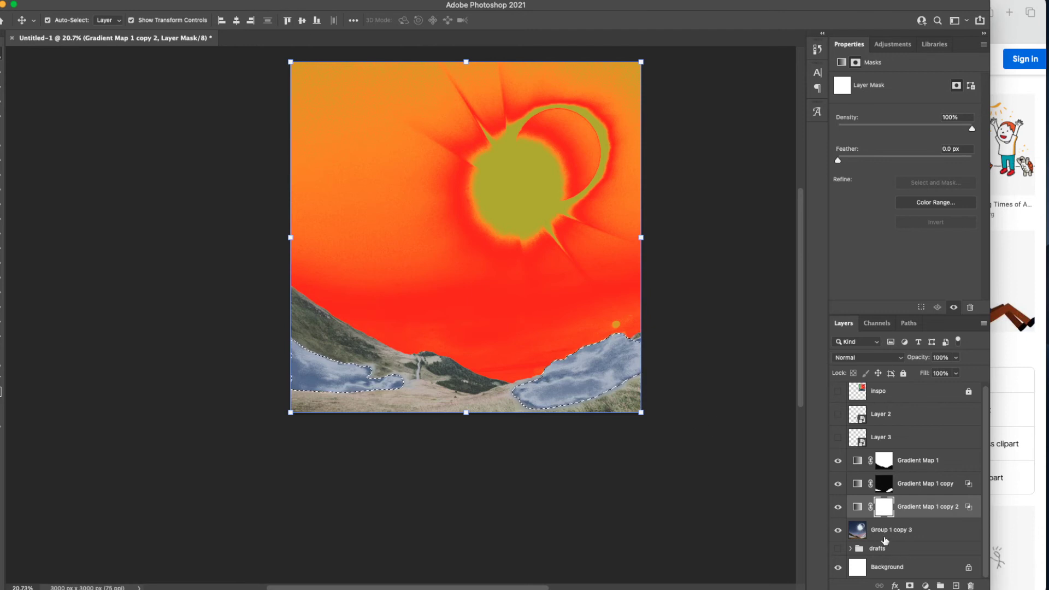
- Reduce the duplicate map's gradient to a single blue stop at 47% and apply it
{"action": "left_click", "coordinate": [857, 506]}
{"action": "left_click", "coordinate": [885, 87]}
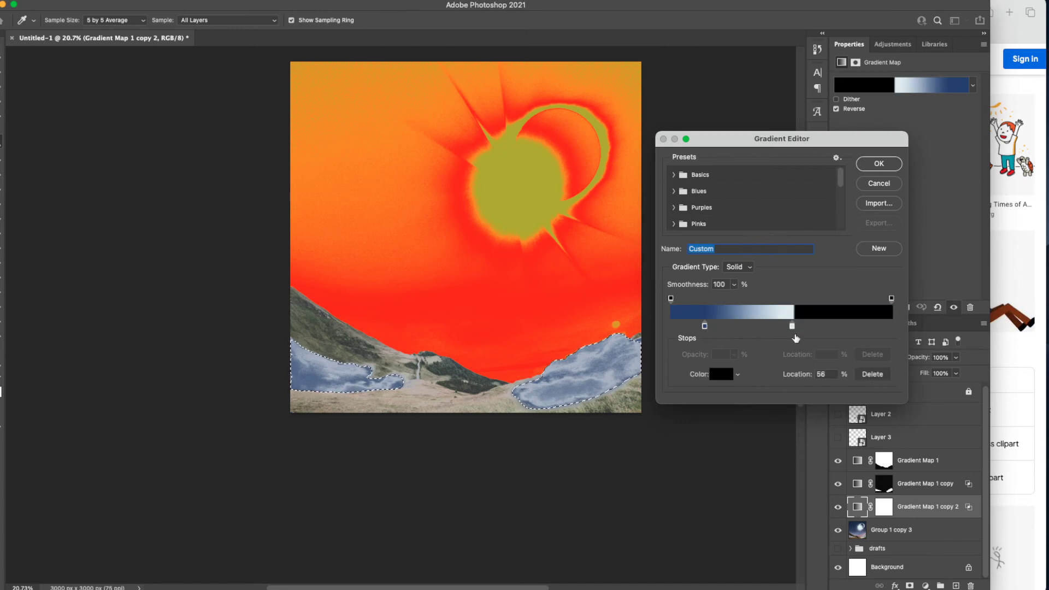
{"action": "left_click_drag", "start_coordinate": [792, 327], "coordinate": [794, 364]}
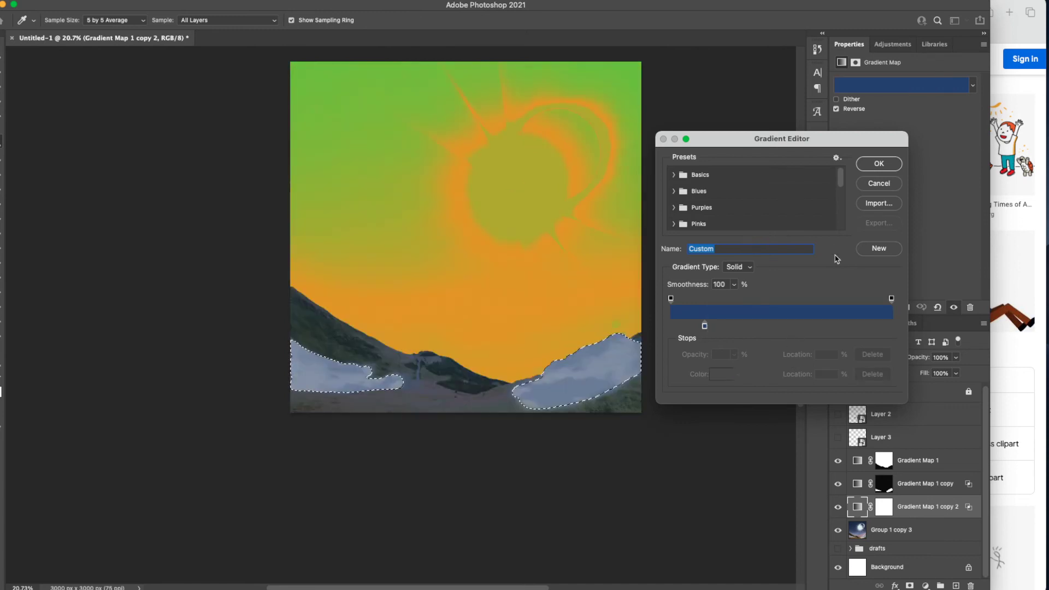
{"action": "left_click_drag", "start_coordinate": [705, 326], "coordinate": [775, 327]}
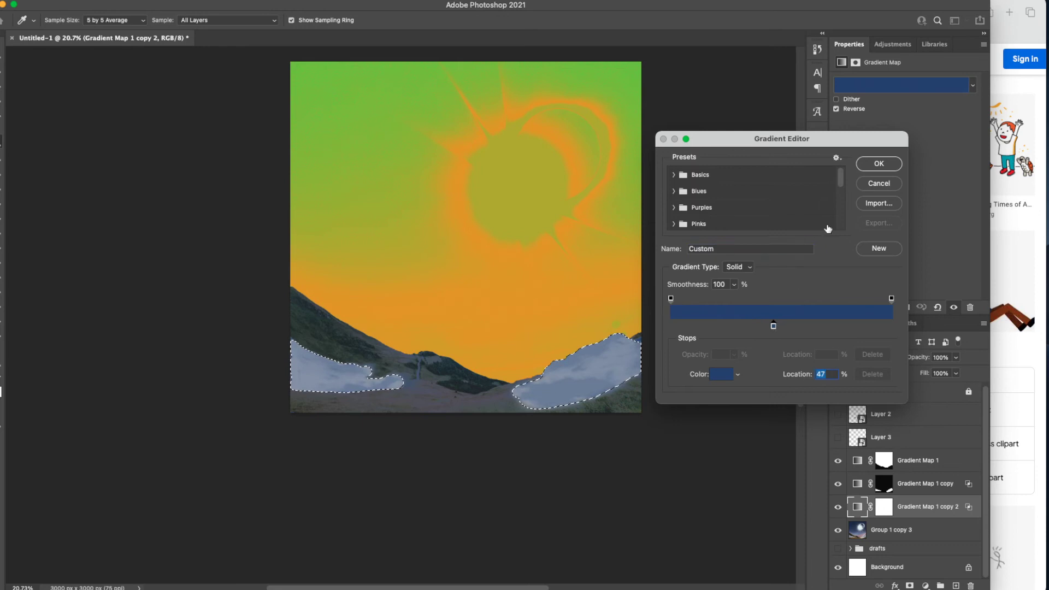
{"action": "left_click", "coordinate": [879, 163]}
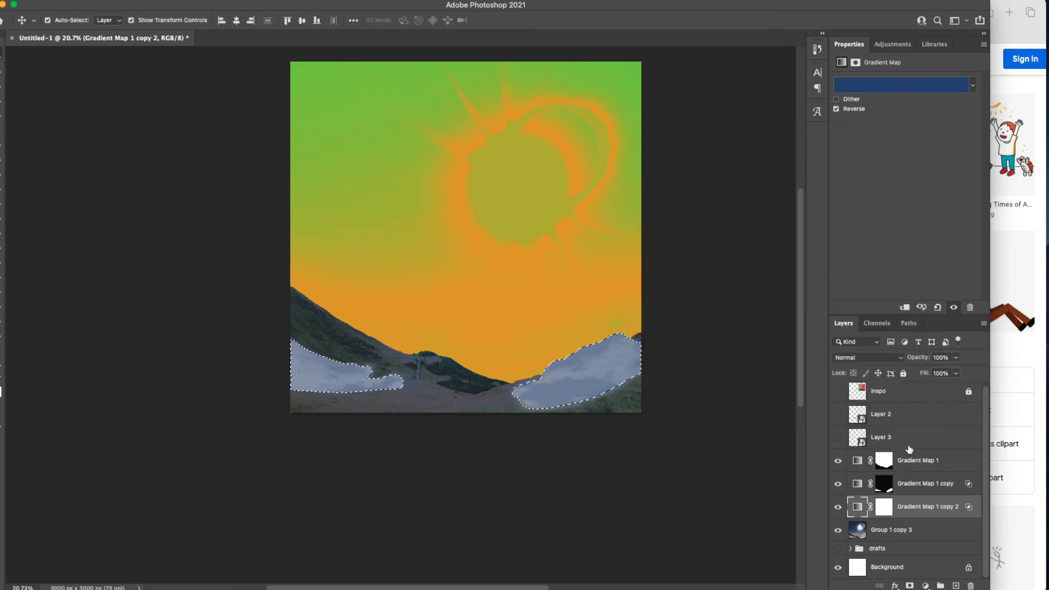
- Reset the Underlying Layer Blend If range of the solid blue gradient map to 0–255
{"action": "double_click", "coordinate": [970, 511]}
{"action": "left_click_drag", "start_coordinate": [844, 249], "coordinate": [689, 253]}
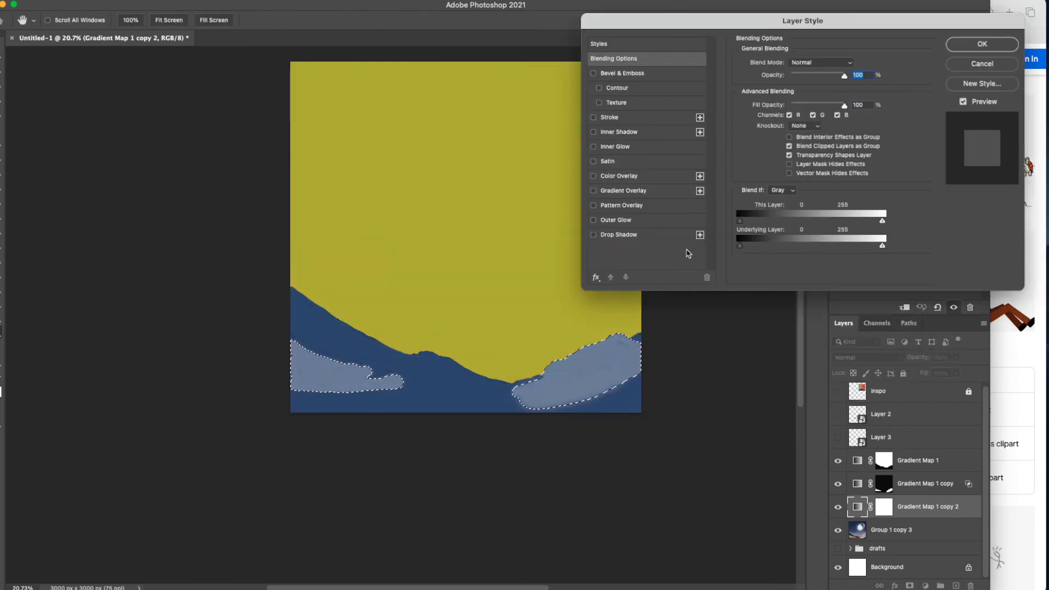
{"action": "left_click", "coordinate": [984, 45]}
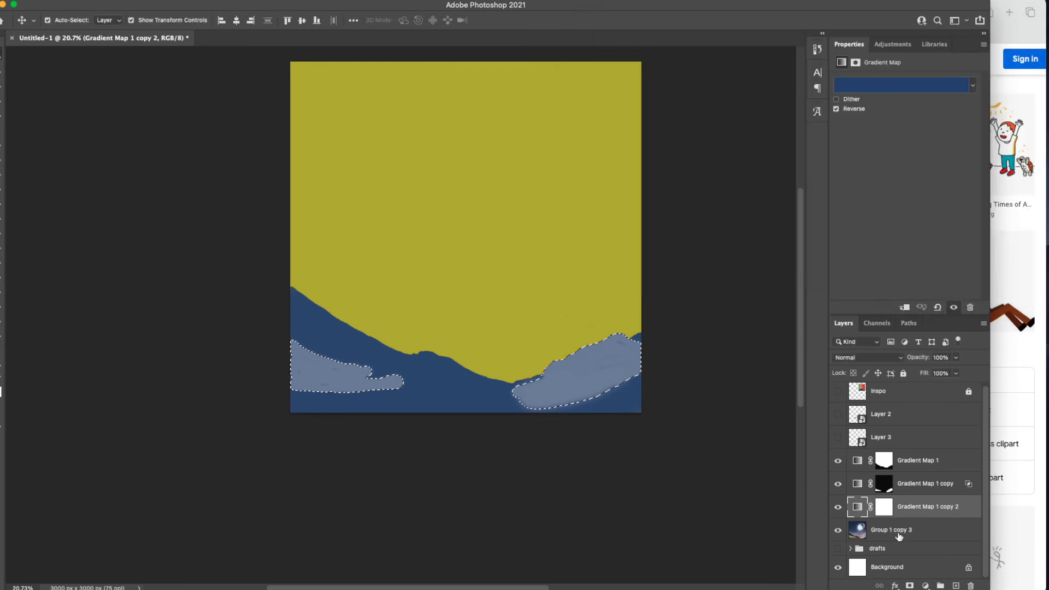
- Hide the sky and cloud gradient maps to isolate the solid blue one, and target its layer mask
{"action": "left_click_drag", "start_coordinate": [839, 492], "coordinate": [839, 465]}
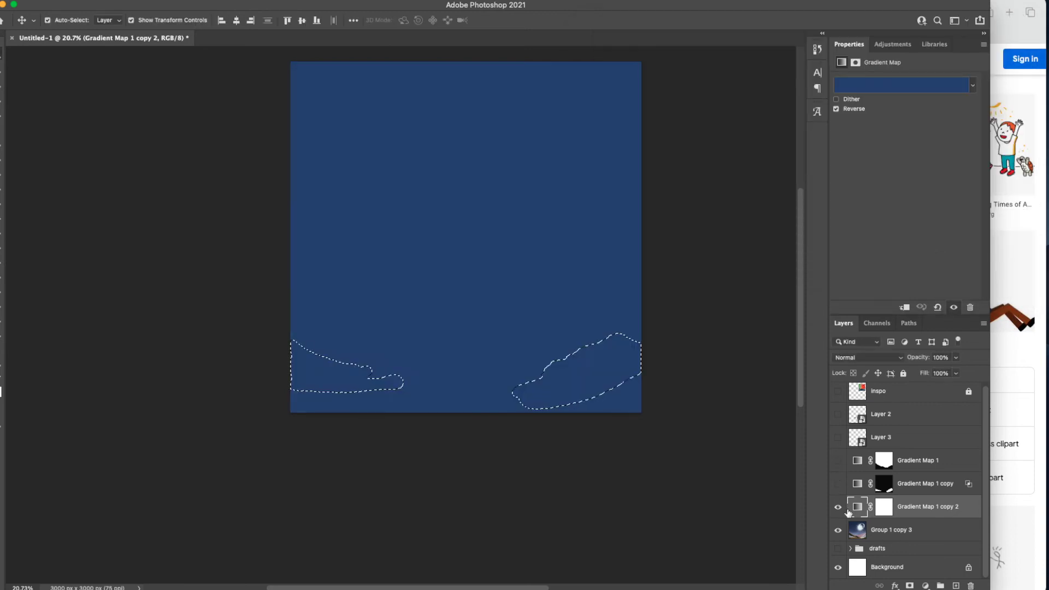
{"action": "left_click", "coordinate": [838, 508]}
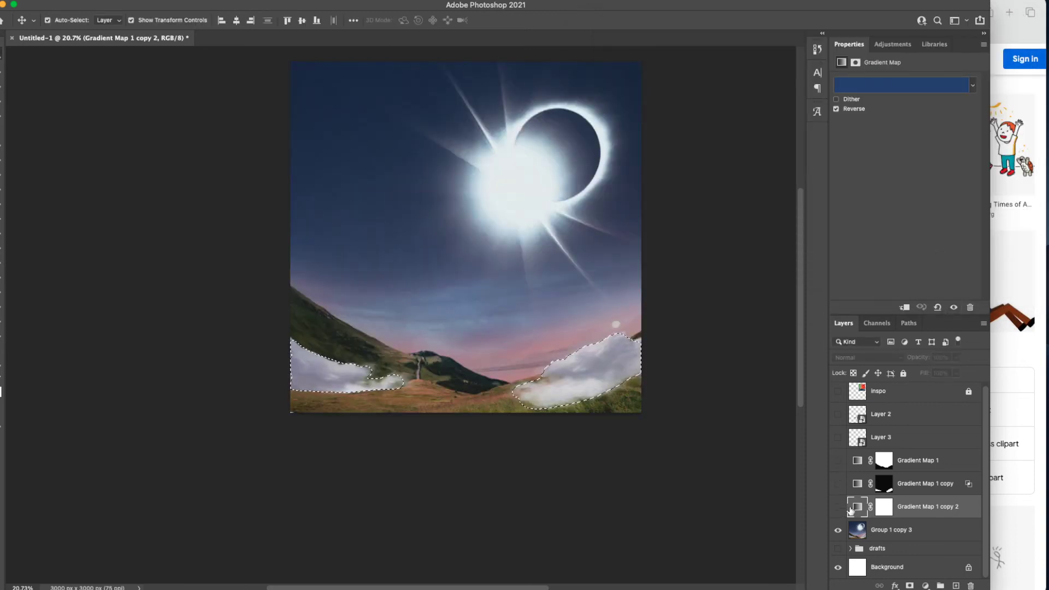
{"action": "left_click", "coordinate": [883, 507]}
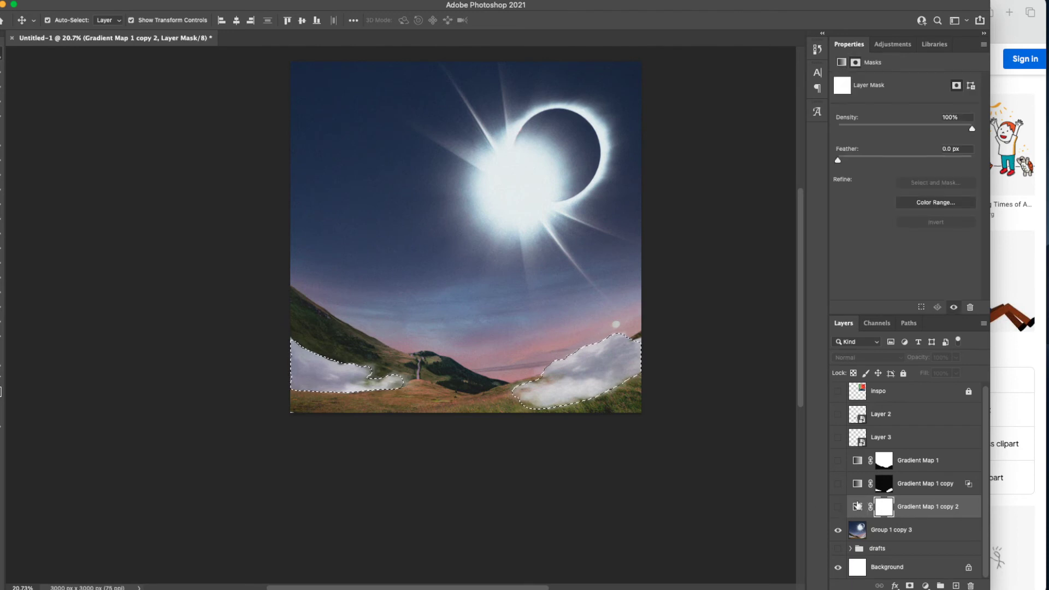
{"action": "left_click", "coordinate": [838, 507]}
{"action": "left_click", "coordinate": [838, 508]}
{"action": "left_click", "coordinate": [838, 508]}
- Brush the clouds and the sky out of the blue gradient map's mask, using the existing masks as selections, and deselect
{"action": "key", "text": "b"}
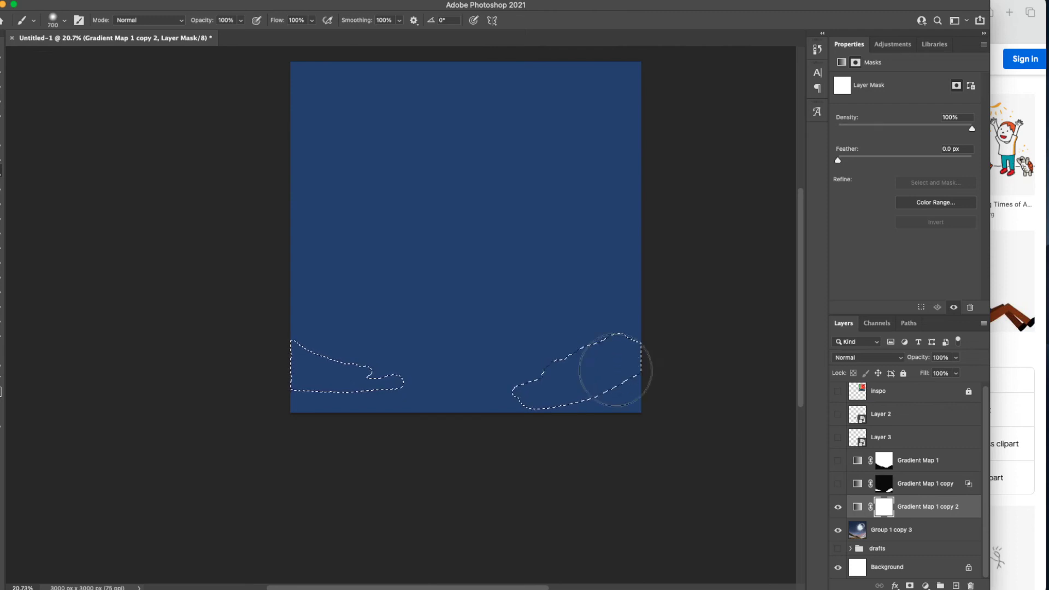
{"action": "mouse_move", "coordinate": [555, 387]}
{"action": "left_mouse_down"}
{"action": "mouse_move", "coordinate": [519, 398]}
{"action": "mouse_move", "coordinate": [555, 386]}
{"action": "mouse_move", "coordinate": [407, 375]}
{"action": "mouse_move", "coordinate": [314, 336]}
{"action": "left_mouse_up"}
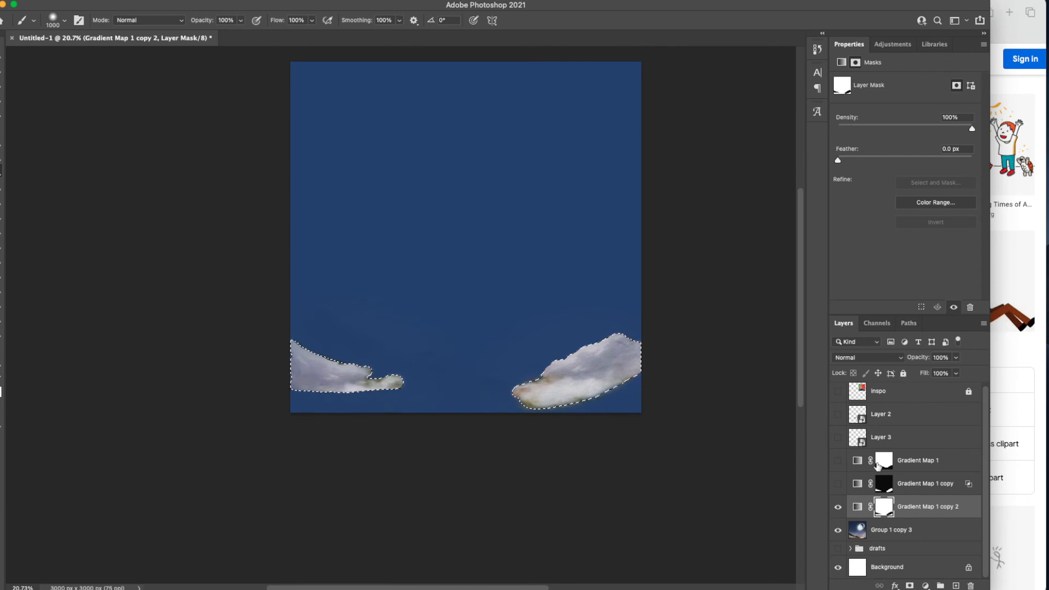
{"action": "left_click", "coordinate": [885, 465], "text": "super"}
{"action": "mouse_move", "coordinate": [670, 375]}
{"action": "left_mouse_down"}
{"action": "mouse_move", "coordinate": [594, 274]}
{"action": "mouse_move", "coordinate": [513, 292]}
{"action": "mouse_move", "coordinate": [264, 235]}
{"action": "mouse_move", "coordinate": [814, 258]}
{"action": "mouse_move", "coordinate": [468, 297]}
{"action": "mouse_move", "coordinate": [683, 45]}
{"action": "mouse_move", "coordinate": [381, 105]}
{"action": "mouse_move", "coordinate": [400, 297]}
{"action": "mouse_move", "coordinate": [250, 65]}
{"action": "mouse_move", "coordinate": [419, 312]}
{"action": "mouse_move", "coordinate": [668, 286]}
{"action": "mouse_move", "coordinate": [385, 331]}
{"action": "mouse_move", "coordinate": [710, 54]}
{"action": "left_mouse_up"}
{"action": "key", "text": "super+d"}
{"action": "key", "text": "v"}
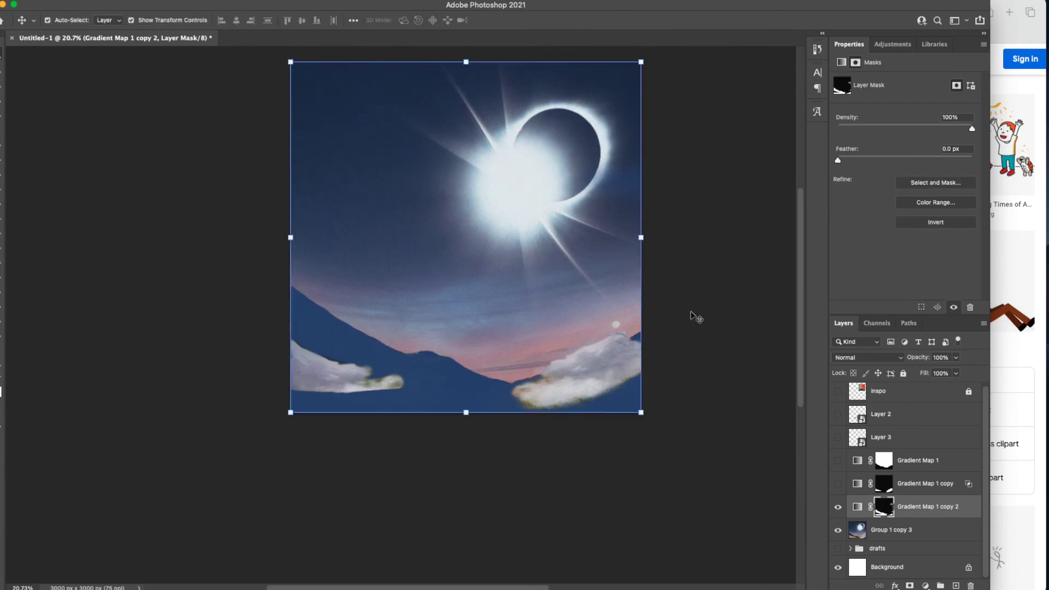
- Show the sky and cloud gradient maps again and compare the artwork with and without the blue hill gradient map
{"action": "left_click", "coordinate": [857, 508]}
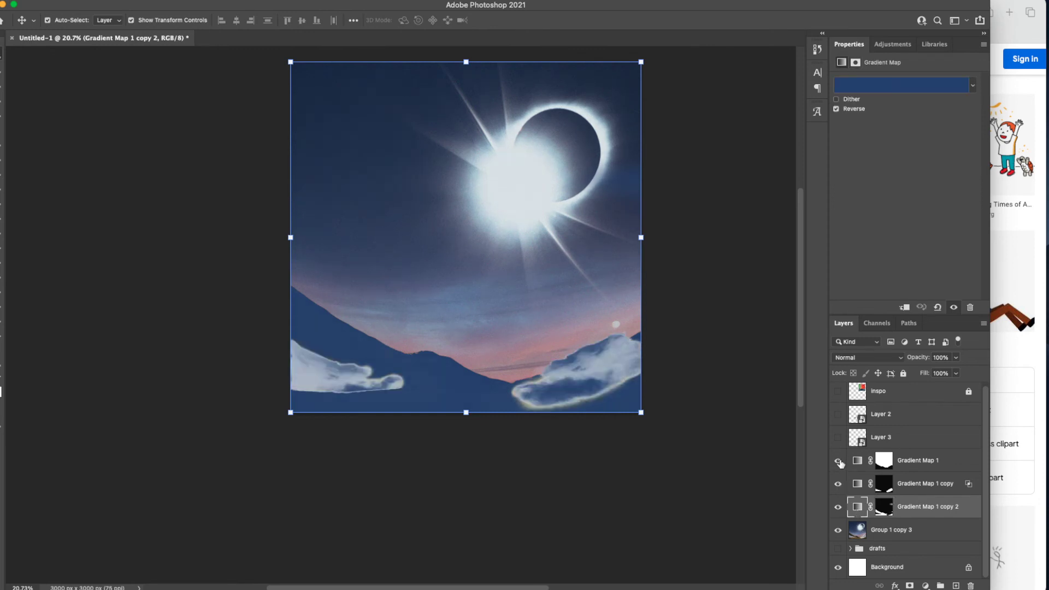
{"action": "left_click", "coordinate": [838, 461]}
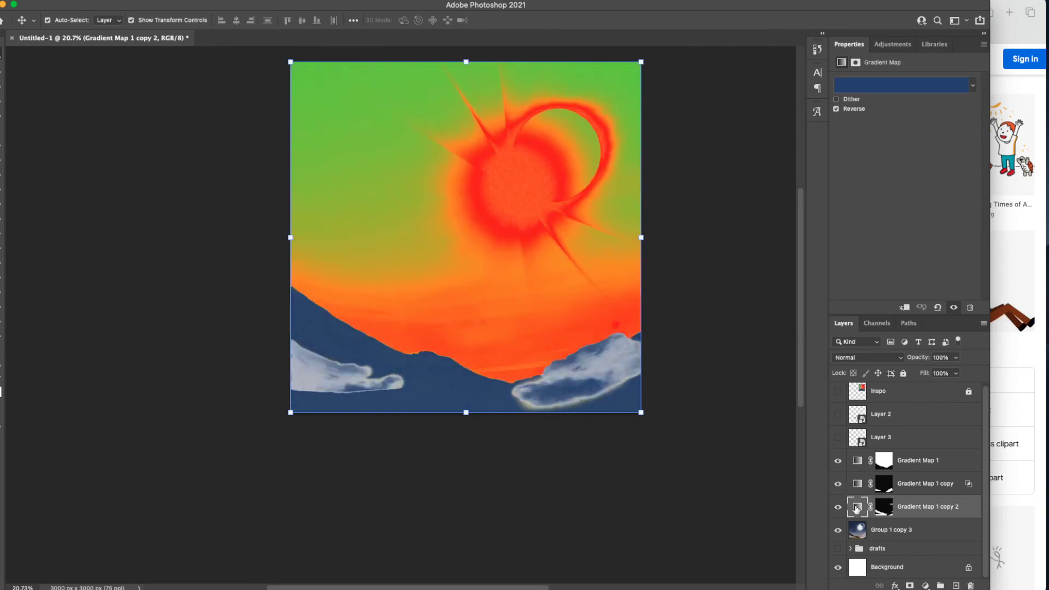
{"action": "left_click", "coordinate": [839, 508]}
{"action": "left_click", "coordinate": [839, 508]}
- Show the inspo reference and recolour the hill gradient map's single blue stop to a medium green
{"action": "left_click", "coordinate": [839, 392]}
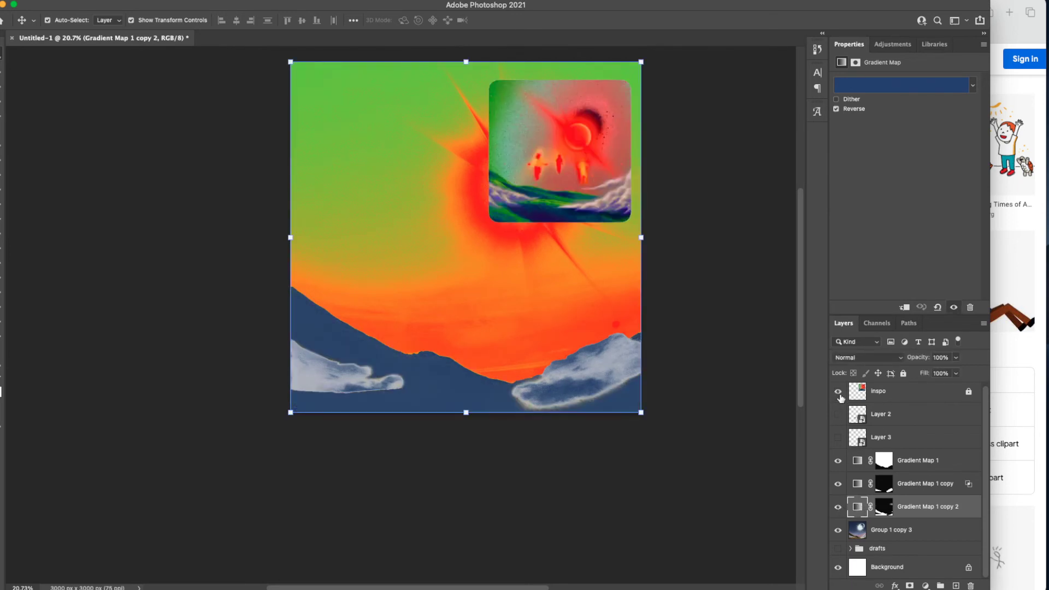
{"action": "left_click", "coordinate": [839, 393]}
{"action": "left_click", "coordinate": [839, 393]}
{"action": "left_click", "coordinate": [882, 86]}
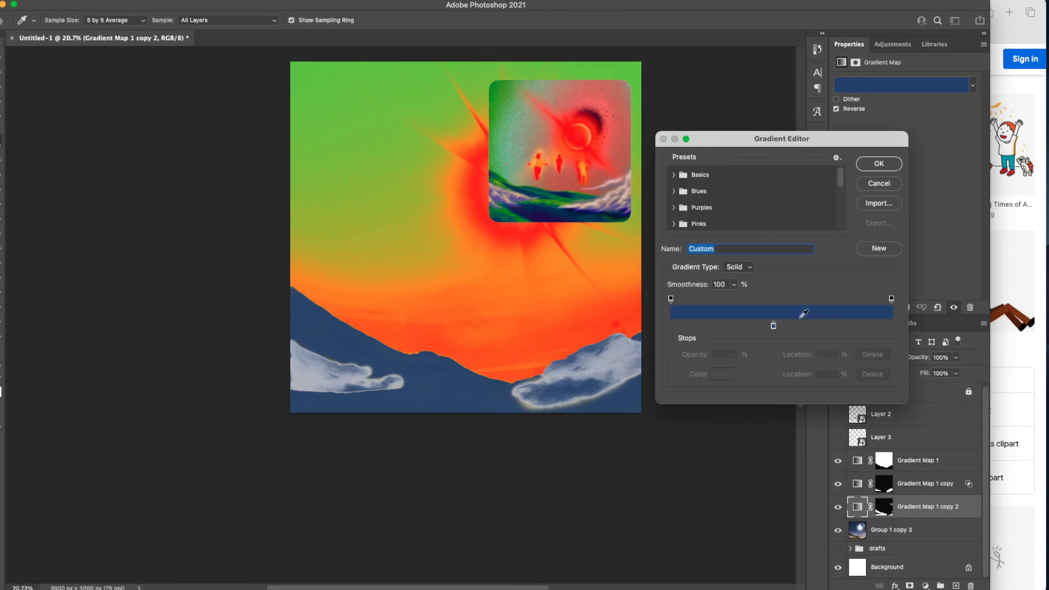
{"action": "double_click", "coordinate": [773, 327]}
{"action": "left_click_drag", "start_coordinate": [756, 143], "coordinate": [742, 163]}
{"action": "left_click_drag", "start_coordinate": [794, 206], "coordinate": [798, 212]}
{"action": "left_click_drag", "start_coordinate": [757, 162], "coordinate": [770, 164]}
{"action": "left_click", "coordinate": [882, 103]}
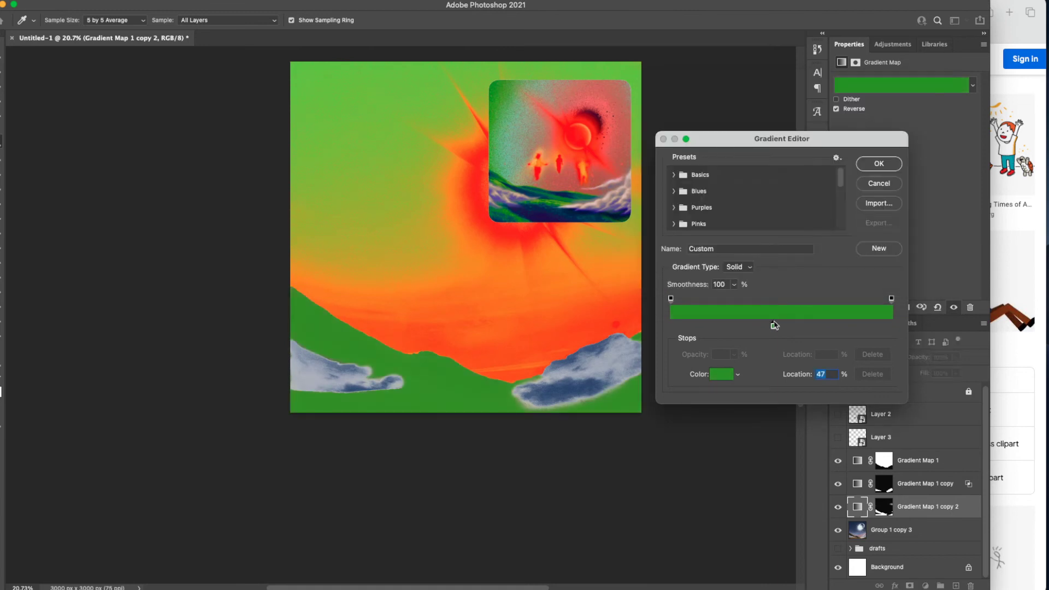
- Shift the green stop towards the gradient's start and add a blue stop at 23% coloured #203b93
{"action": "left_click_drag", "start_coordinate": [773, 327], "coordinate": [690, 327]}
{"action": "left_click", "coordinate": [721, 326]}
{"action": "double_click", "coordinate": [722, 326]}
{"action": "left_click", "coordinate": [802, 163]}
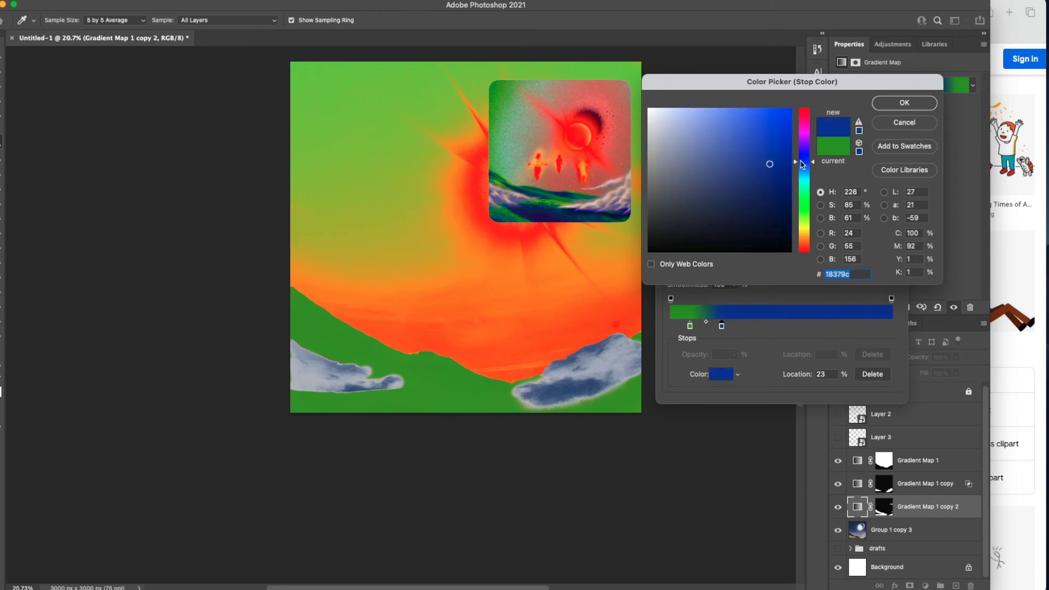
{"action": "left_click_drag", "start_coordinate": [771, 165], "coordinate": [760, 169]}
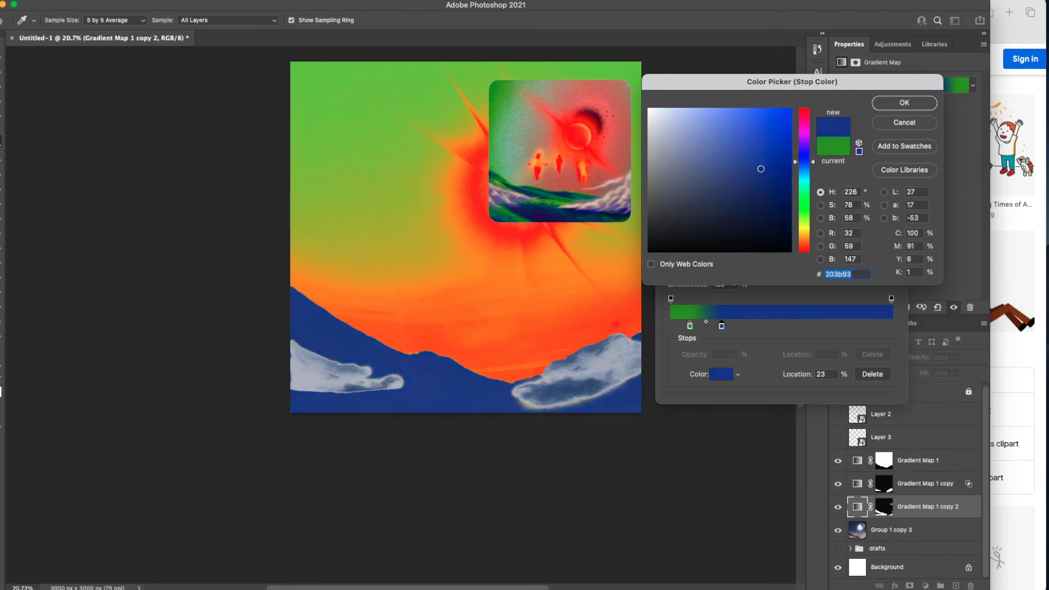
{"action": "left_click", "coordinate": [904, 103]}
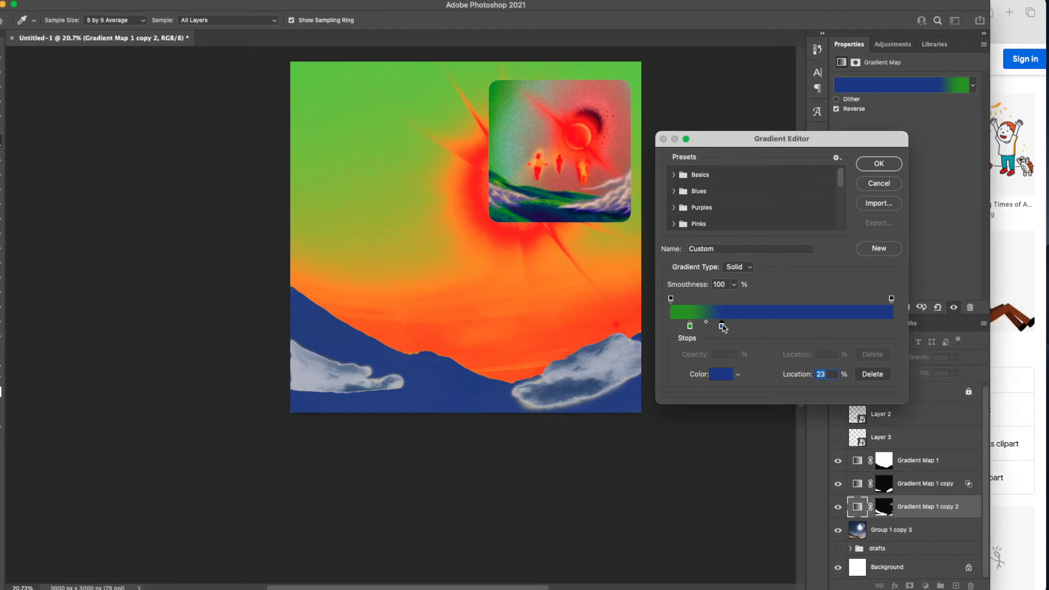
- Move the hill gradient's blue stop to just past the middle, confirm the gradient and turn off Reverse
{"action": "left_click_drag", "start_coordinate": [722, 326], "coordinate": [791, 326]}
{"action": "left_click", "coordinate": [878, 164]}
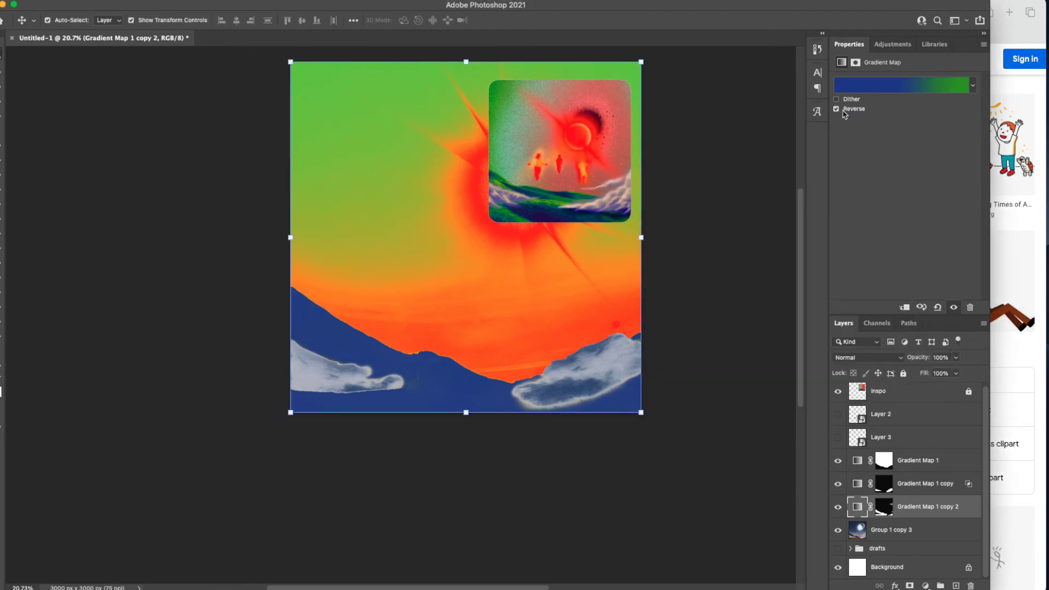
{"action": "left_click", "coordinate": [843, 109]}
- Reopen the hill gradient, move the green stop to its very start and place the blue stop at 42%
{"action": "left_click", "coordinate": [863, 88]}
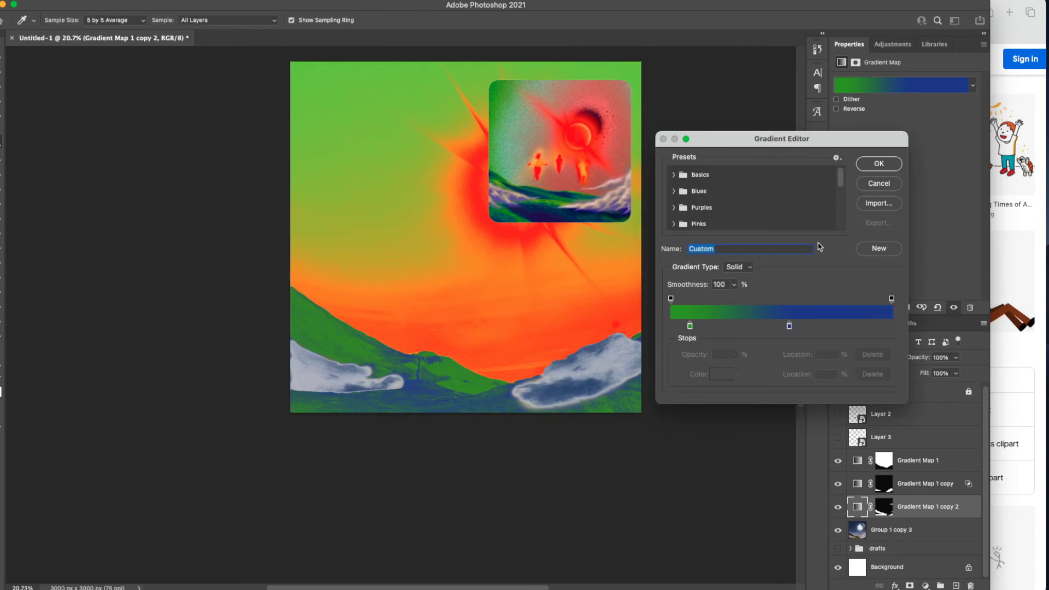
{"action": "left_click_drag", "start_coordinate": [690, 326], "coordinate": [671, 327]}
{"action": "left_click", "coordinate": [789, 326]}
{"action": "left_click_drag", "start_coordinate": [790, 326], "coordinate": [734, 326]}
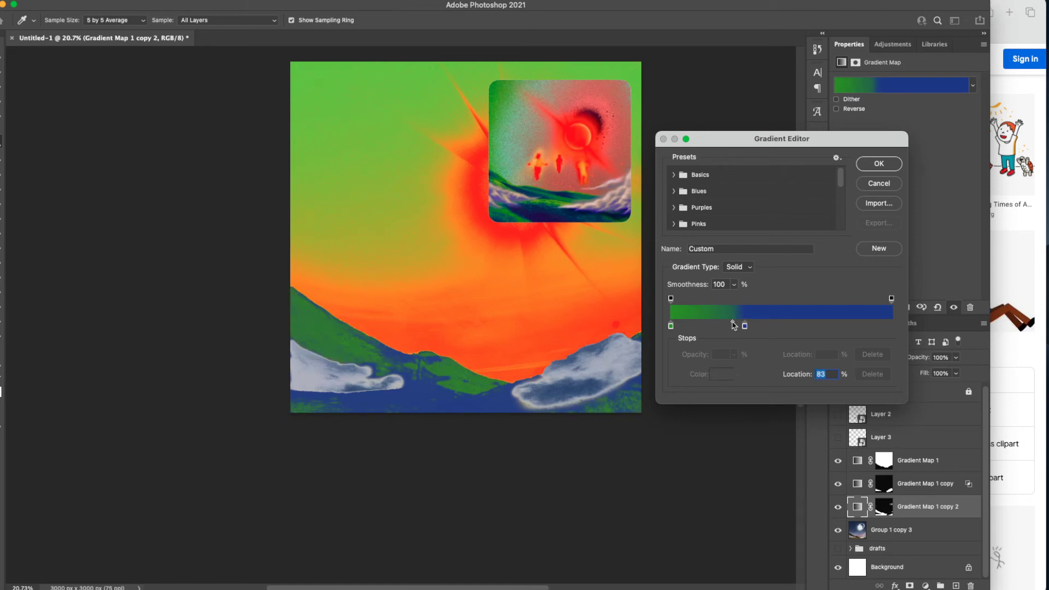
{"action": "left_click_drag", "start_coordinate": [734, 326], "coordinate": [766, 328]}
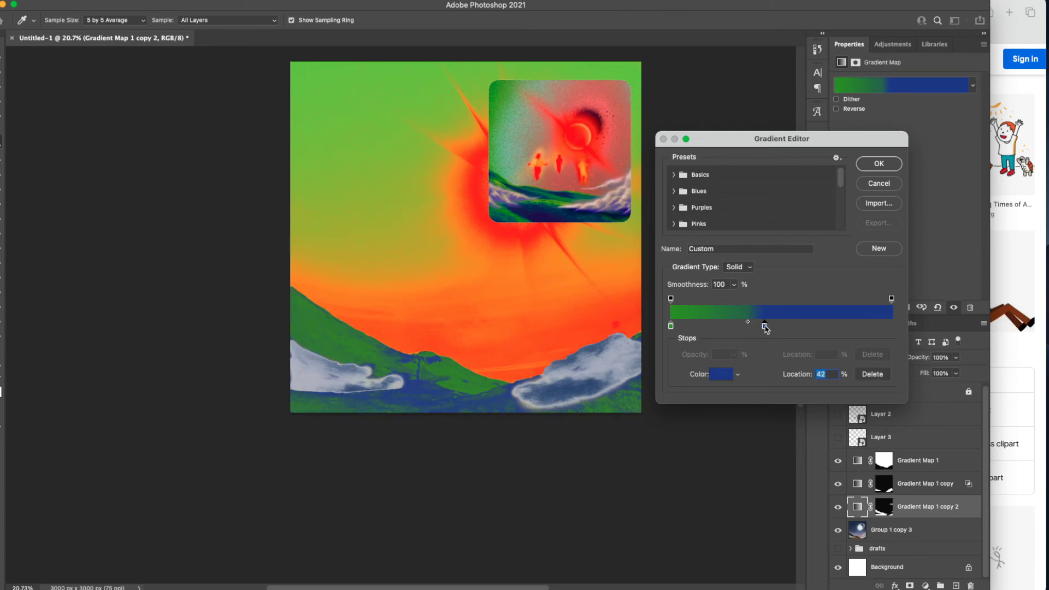
- Add a third stop at 54% to the hill gradient, coloured dark purple #1b063e
{"action": "left_click", "coordinate": [789, 326]}
{"action": "double_click", "coordinate": [790, 327]}
{"action": "mouse_move", "coordinate": [807, 161]}
{"action": "left_mouse_down"}
{"action": "mouse_move", "coordinate": [805, 147]}
{"action": "mouse_move", "coordinate": [778, 188]}
{"action": "mouse_move", "coordinate": [778, 215]}
{"action": "left_mouse_up"}
{"action": "left_click", "coordinate": [779, 167]}
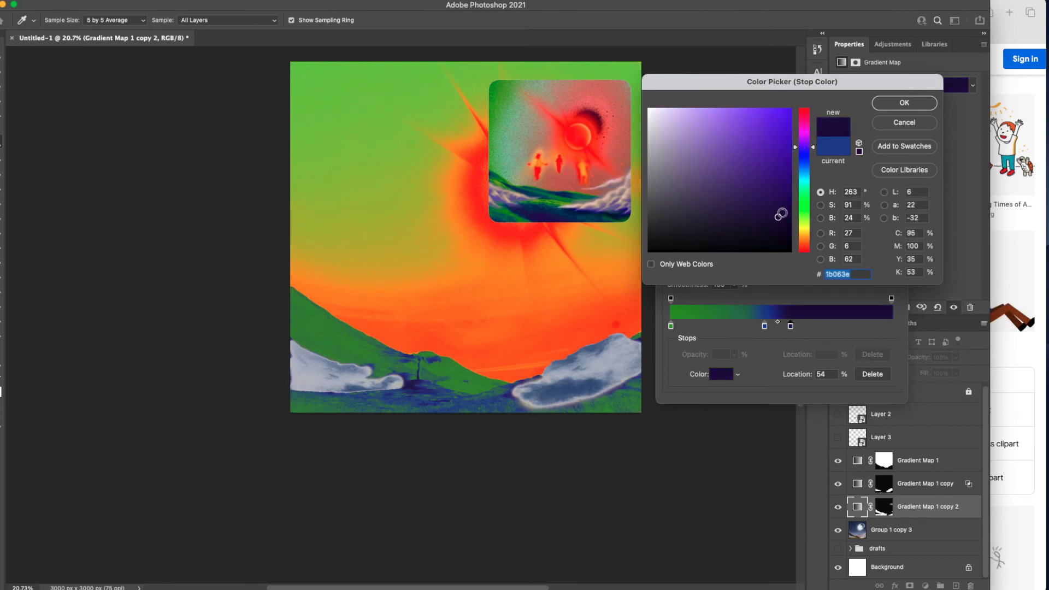
{"action": "left_click", "coordinate": [904, 103]}
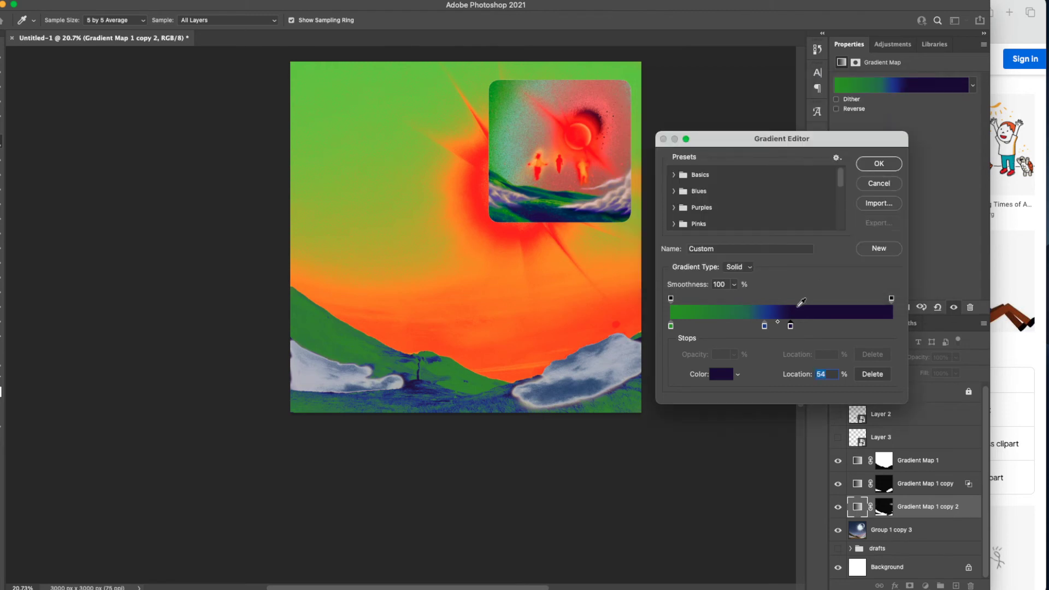
- Move the hill gradient's blue stop to 33% and fine-tune its colour to a slightly darker blue
{"action": "left_click_drag", "start_coordinate": [767, 329], "coordinate": [744, 326]}
{"action": "double_click", "coordinate": [745, 326]}
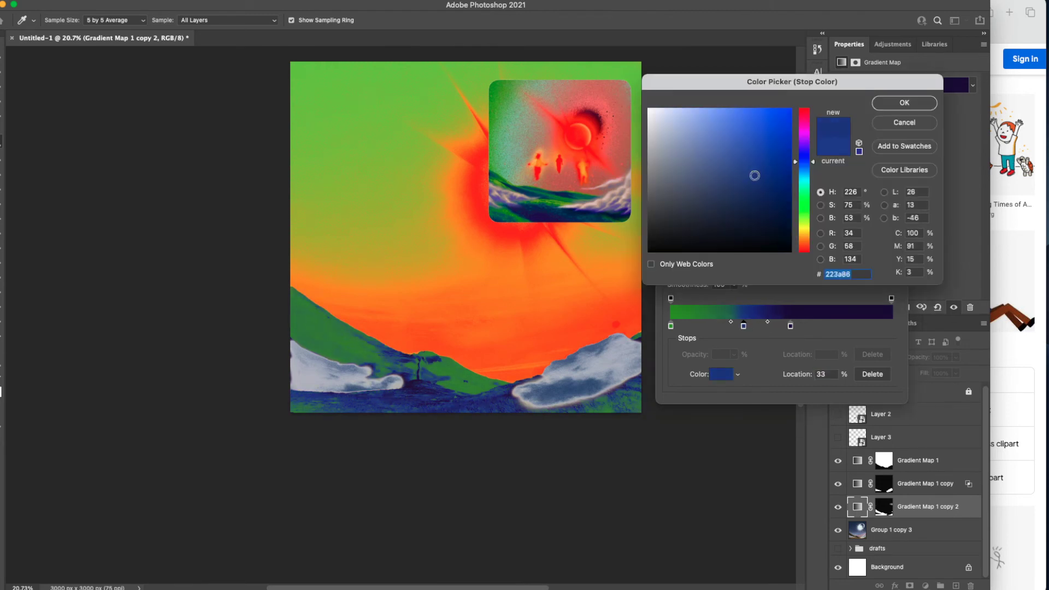
{"action": "left_click", "coordinate": [755, 179]}
{"action": "left_click", "coordinate": [753, 174]}
{"action": "left_click", "coordinate": [904, 103]}
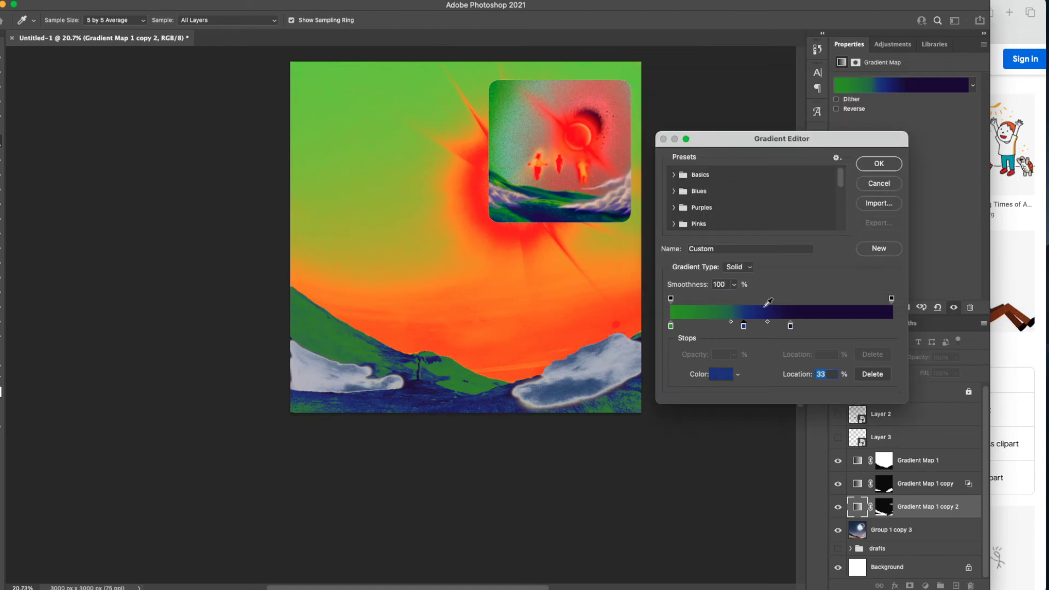
- Rebalance the hill gradient with green at about 12%, blue at 39% and dark purple at about 50%, and apply it
{"action": "left_click_drag", "start_coordinate": [747, 329], "coordinate": [730, 330]}
{"action": "left_click_drag", "start_coordinate": [744, 326], "coordinate": [694, 323]}
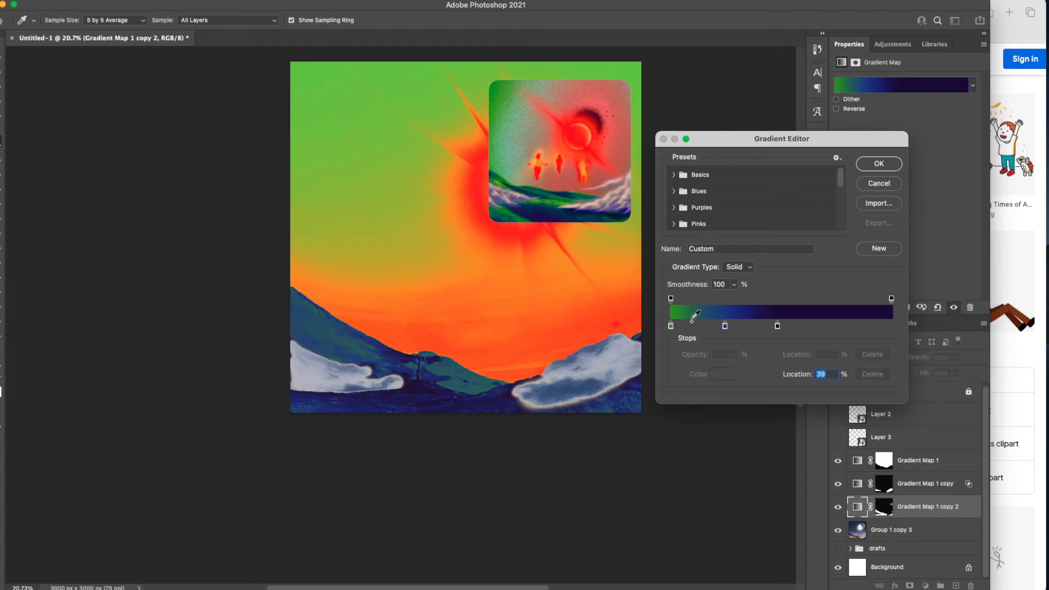
{"action": "left_click_drag", "start_coordinate": [692, 322], "coordinate": [764, 324]}
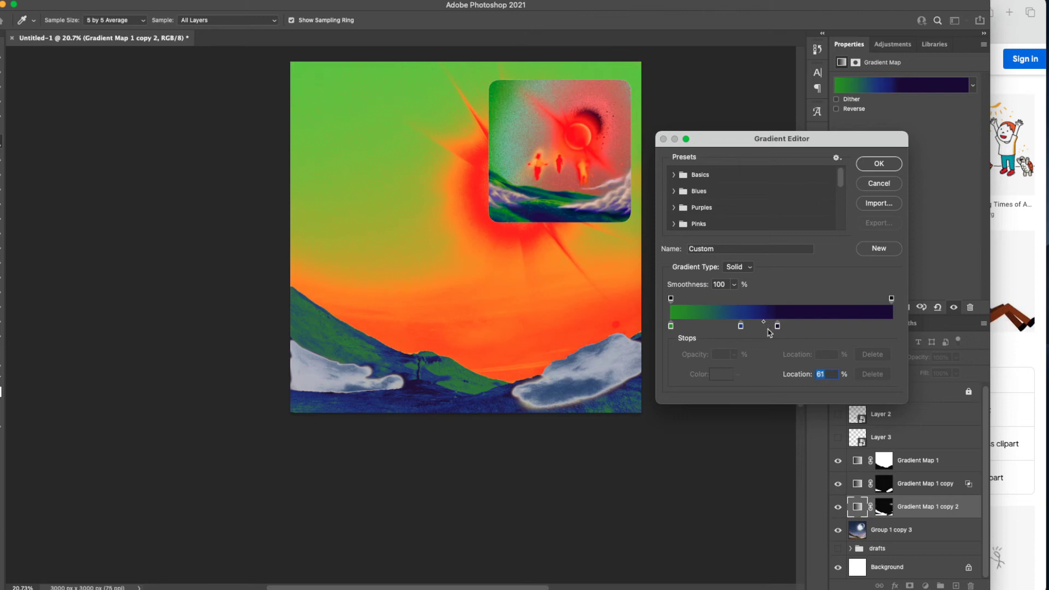
{"action": "left_click_drag", "start_coordinate": [778, 327], "coordinate": [782, 326]}
{"action": "left_click_drag", "start_coordinate": [671, 326], "coordinate": [759, 329]}
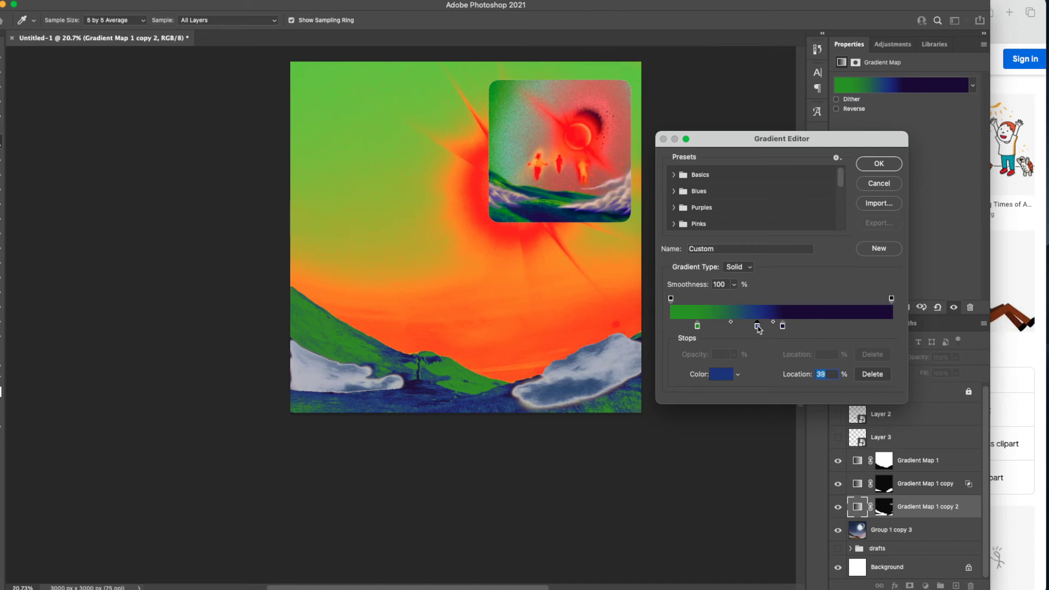
{"action": "left_click", "coordinate": [878, 164]}
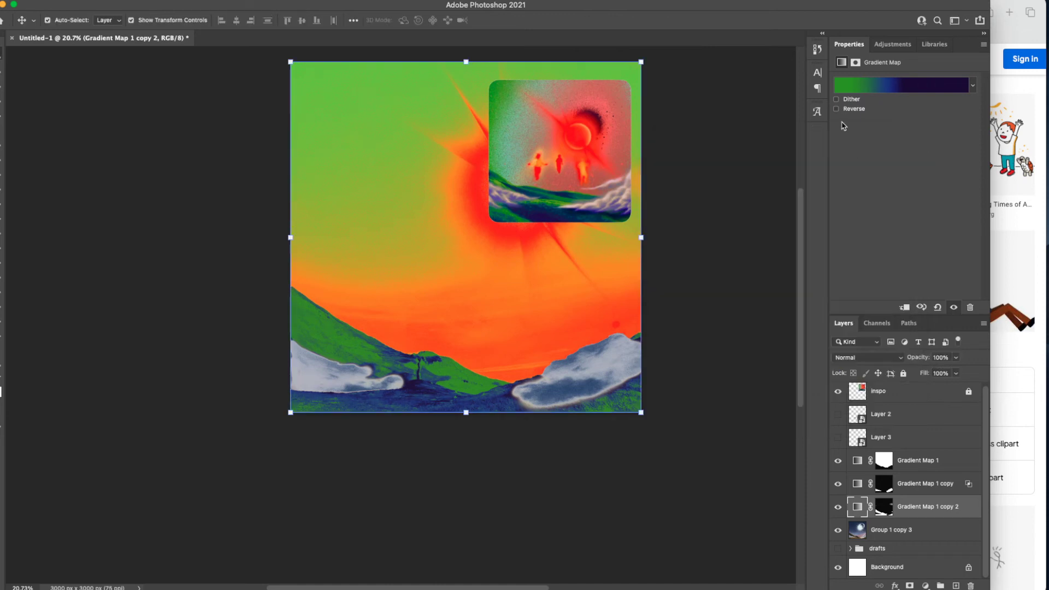
- Compare the hill gradient map with and without Reverse, and examine the recoloured hills and clouds up close
{"action": "left_click", "coordinate": [836, 109]}
{"action": "left_click", "coordinate": [836, 109]}
{"action": "scroll", "coordinate": [449, 397], "scroll_direction": "up", "scroll_amount": 5}
{"action": "scroll", "coordinate": [449, 398], "scroll_direction": "down", "scroll_amount": 5}
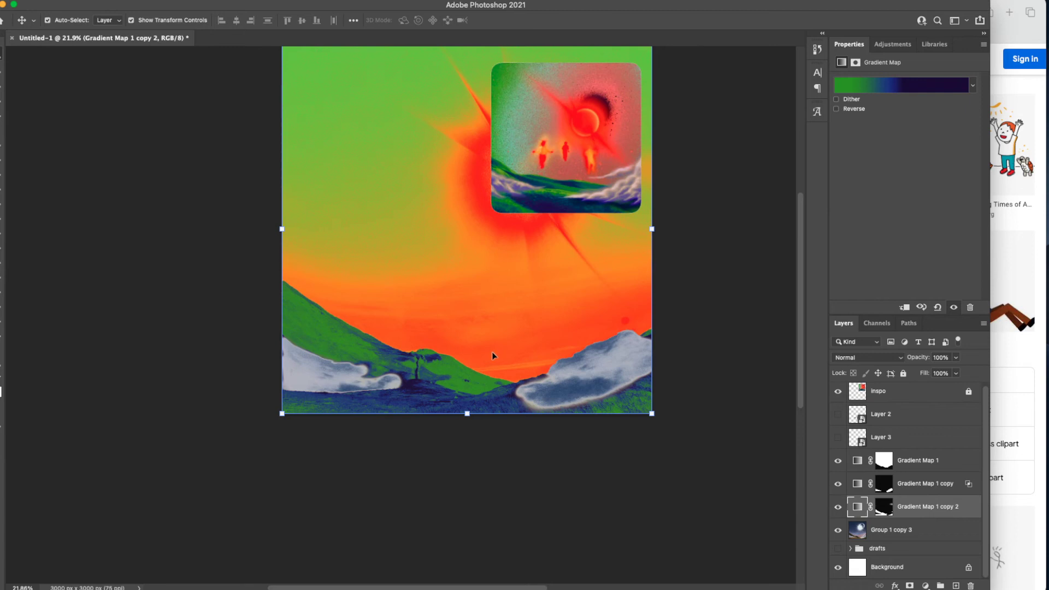
{"action": "scroll", "coordinate": [462, 261], "scroll_direction": "up", "scroll_amount": 4}
{"action": "scroll", "coordinate": [414, 449], "scroll_direction": "down", "scroll_amount": 6}
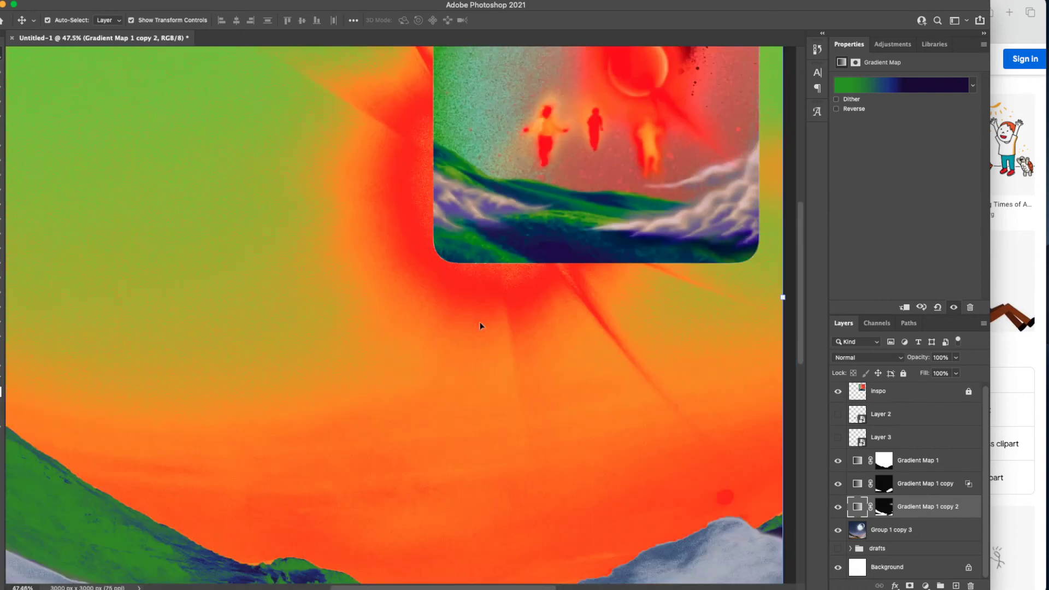
{"action": "scroll", "coordinate": [415, 449], "scroll_direction": "up", "scroll_amount": 4}
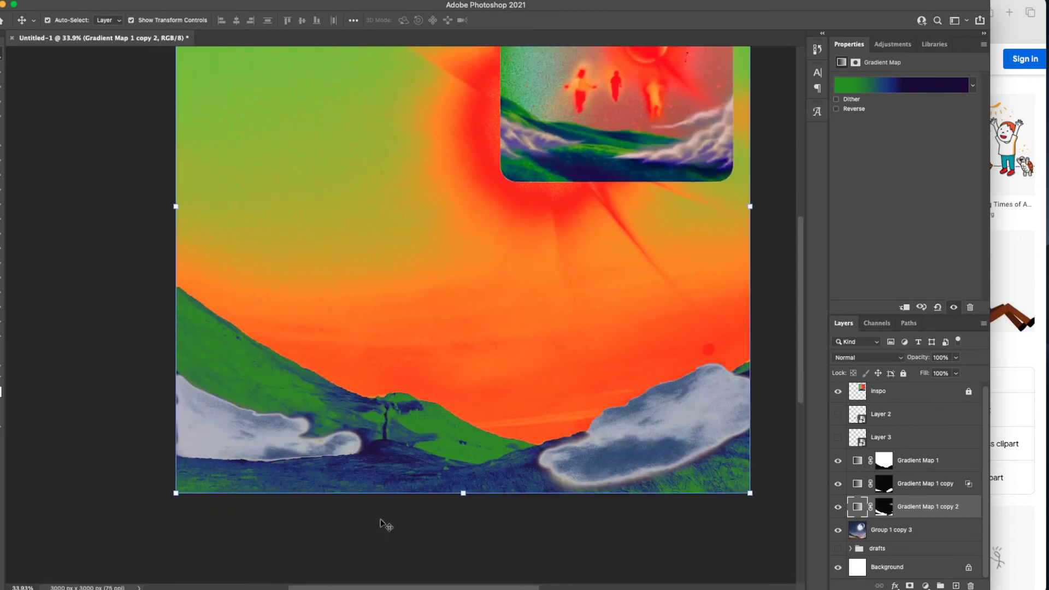
- Compare the clouds with and without their gradient map, and try an Underlying Layer Blend If range of 195–255 on it
{"action": "left_click", "coordinate": [900, 490]}
{"action": "left_click", "coordinate": [836, 485]}
{"action": "left_click", "coordinate": [836, 486]}
{"action": "left_click", "coordinate": [884, 485]}
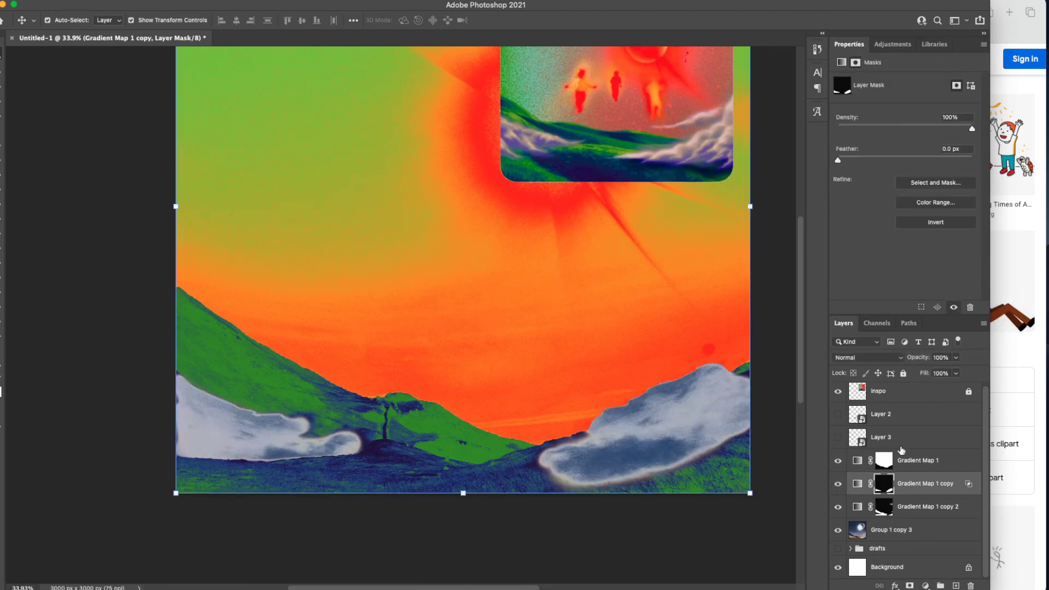
{"action": "double_click", "coordinate": [978, 484]}
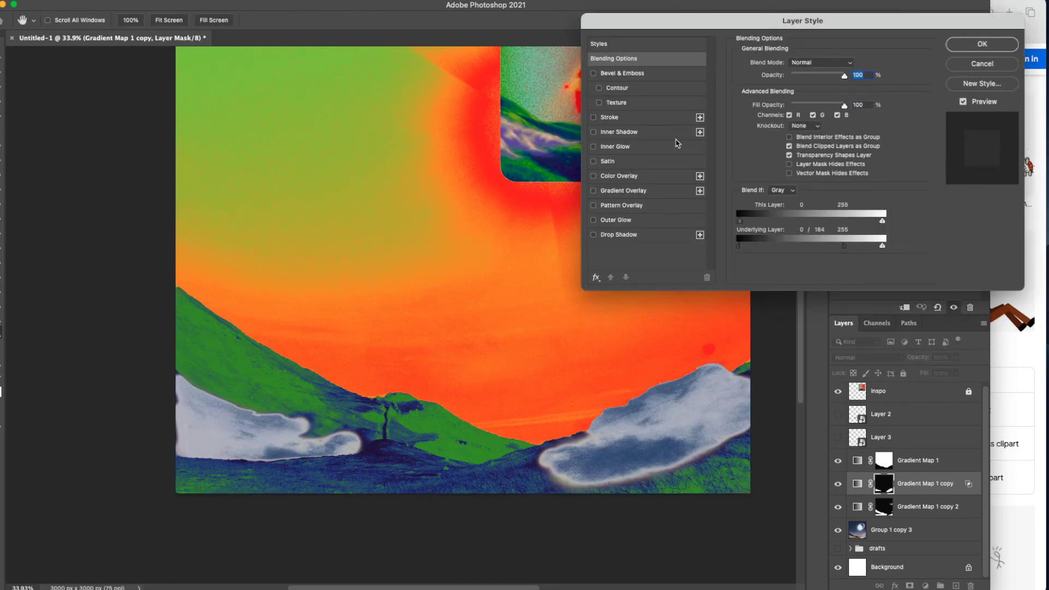
{"action": "left_click_drag", "start_coordinate": [844, 245], "coordinate": [859, 264]}
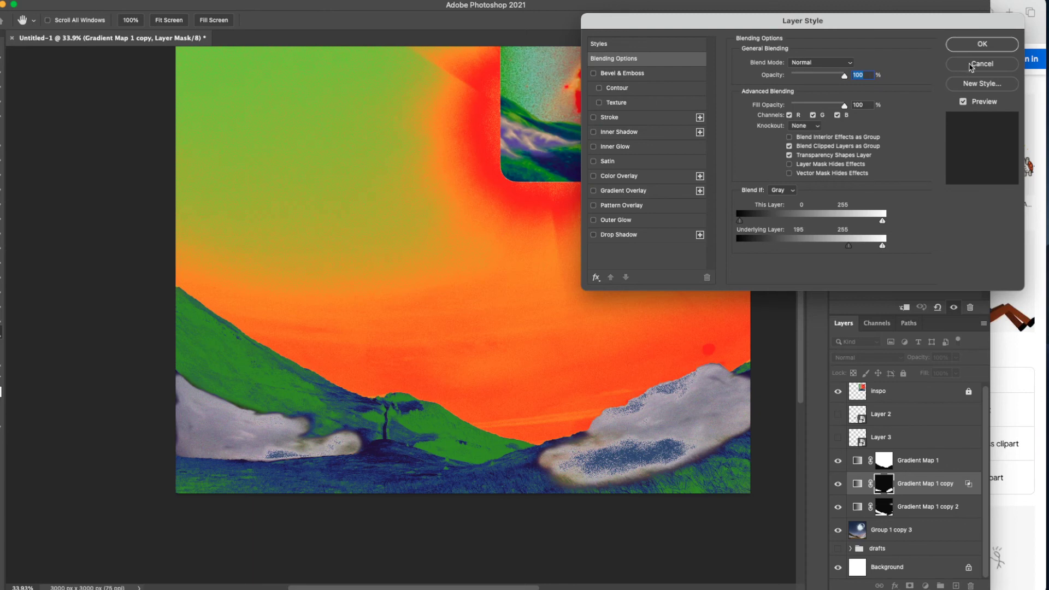
{"action": "left_click", "coordinate": [970, 64]}
- Brush the hill gradient map's mask along the lower edge of the large cloud using a 175 px brush
{"action": "left_click", "coordinate": [883, 507]}
{"action": "left_click", "coordinate": [838, 508]}
{"action": "left_click", "coordinate": [838, 508]}
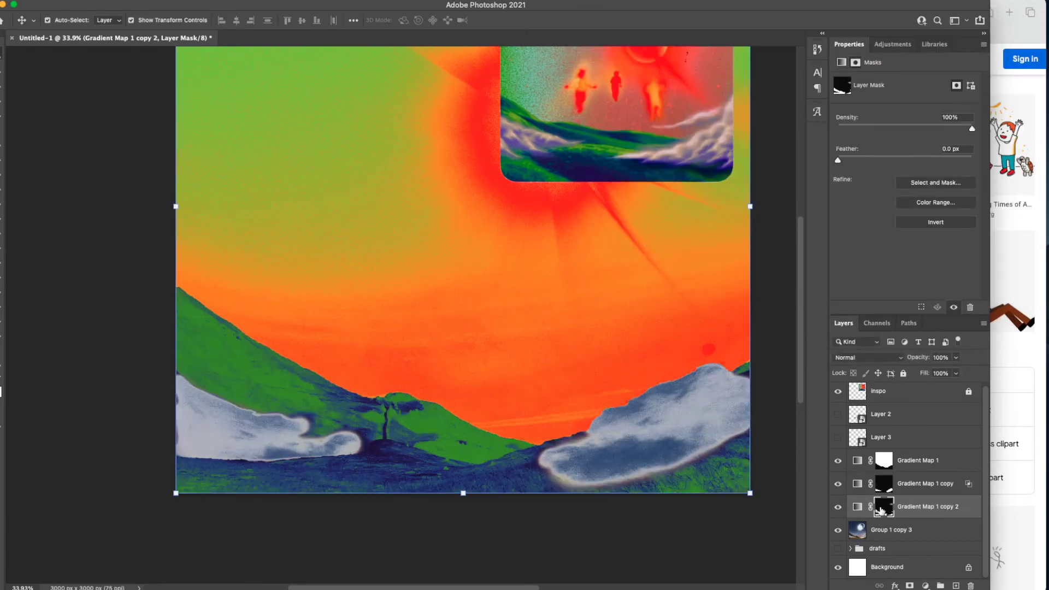
{"action": "key", "text": "b"}
{"action": "key", "text": "bracketleft"}
{"action": "key", "text": "bracketleft"}
{"action": "key", "text": "bracketleft"}
{"action": "key", "text": "bracketleft"}
{"action": "key", "text": "bracketleft"}
{"action": "key", "text": "bracketleft"}
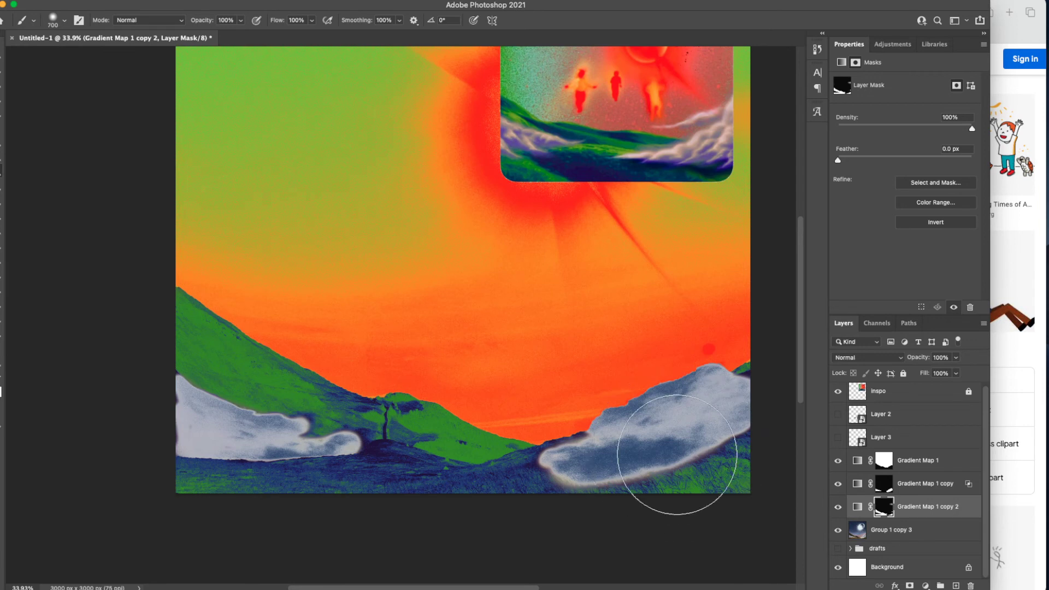
{"action": "key", "text": "bracketleft"}
{"action": "key", "text": "bracketleft"}
{"action": "key", "text": "bracketleft"}
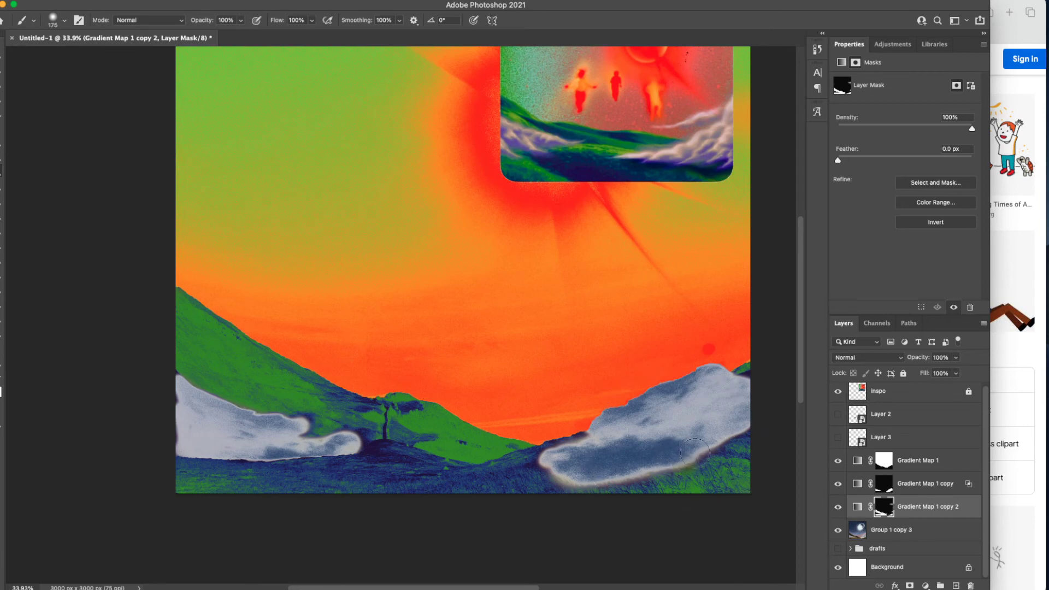
{"action": "mouse_move", "coordinate": [690, 465]}
{"action": "left_mouse_down"}
{"action": "mouse_move", "coordinate": [736, 433]}
{"action": "mouse_move", "coordinate": [724, 451]}
{"action": "mouse_move", "coordinate": [681, 470]}
{"action": "left_mouse_up"}
{"action": "key", "text": "ctrl+z"}
{"action": "key", "text": "x"}
{"action": "key", "text": "super+z"}
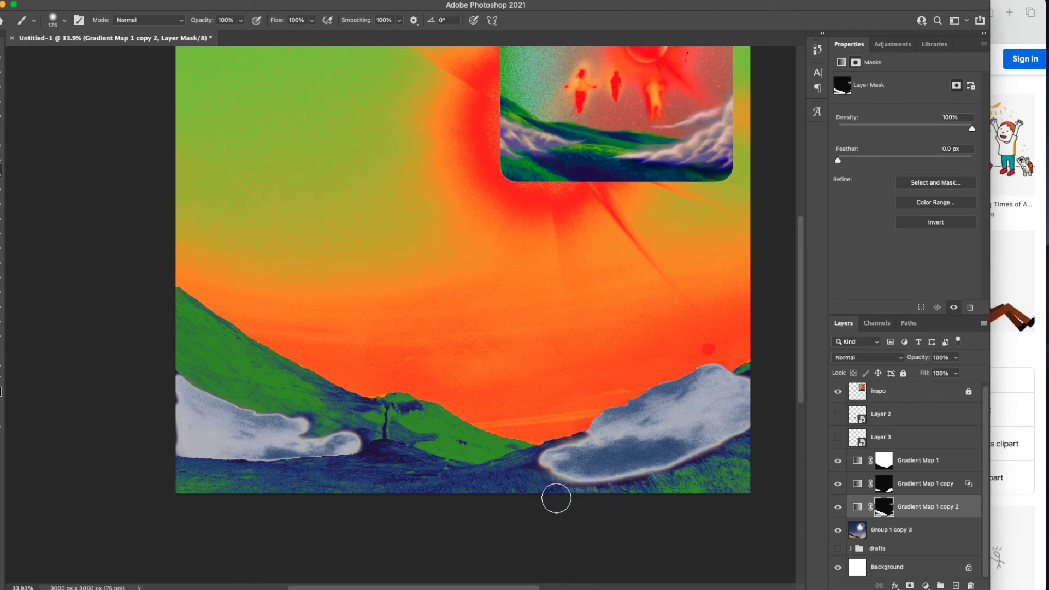
- Touch up the hill gradient map's mask along the upper edges of both clouds
{"action": "left_click_drag", "start_coordinate": [578, 423], "coordinate": [558, 434]}
{"action": "key", "text": "super+z"}
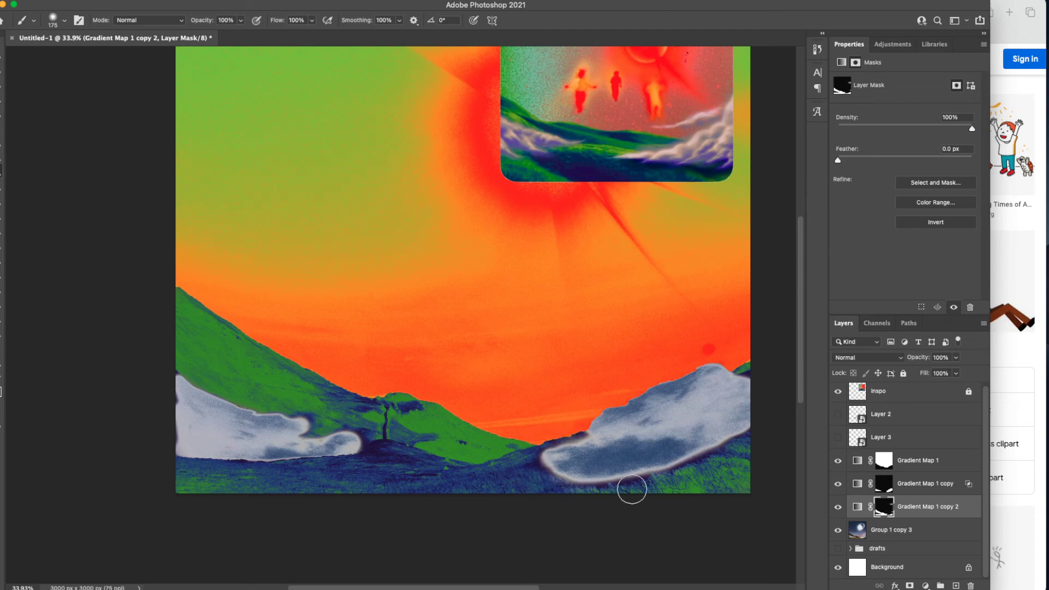
{"action": "left_click_drag", "start_coordinate": [328, 424], "coordinate": [266, 392]}
- Compare the clouds with and without their blue-and-white gradient map, and leave that map hidden
{"action": "scroll", "coordinate": [389, 456], "scroll_direction": "down", "scroll_amount": 6}
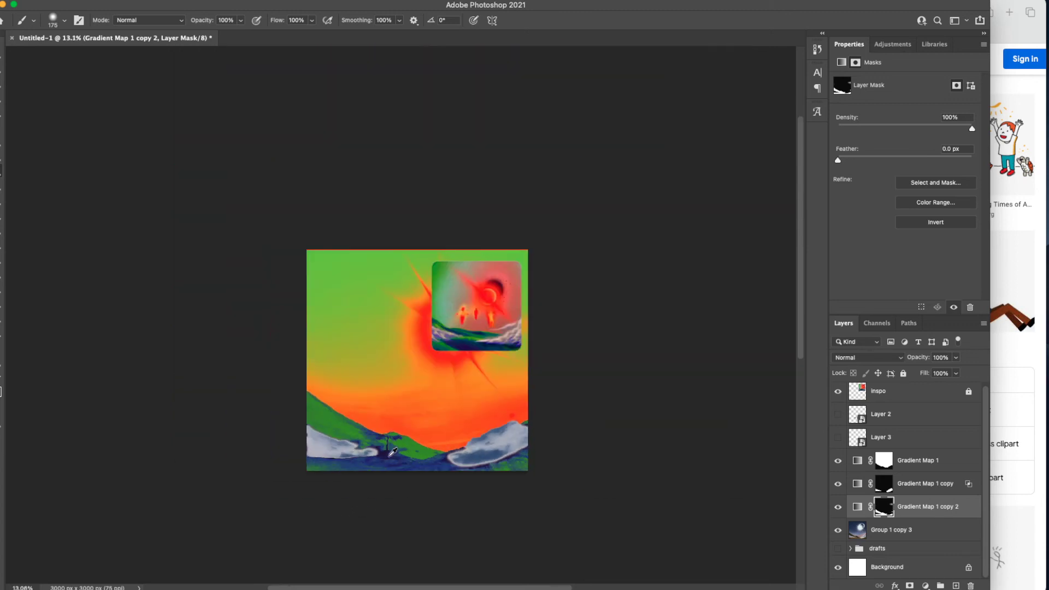
{"action": "key", "text": "v"}
{"action": "scroll", "coordinate": [431, 455], "scroll_direction": "up", "scroll_amount": 3}
{"action": "left_click", "coordinate": [530, 451]}
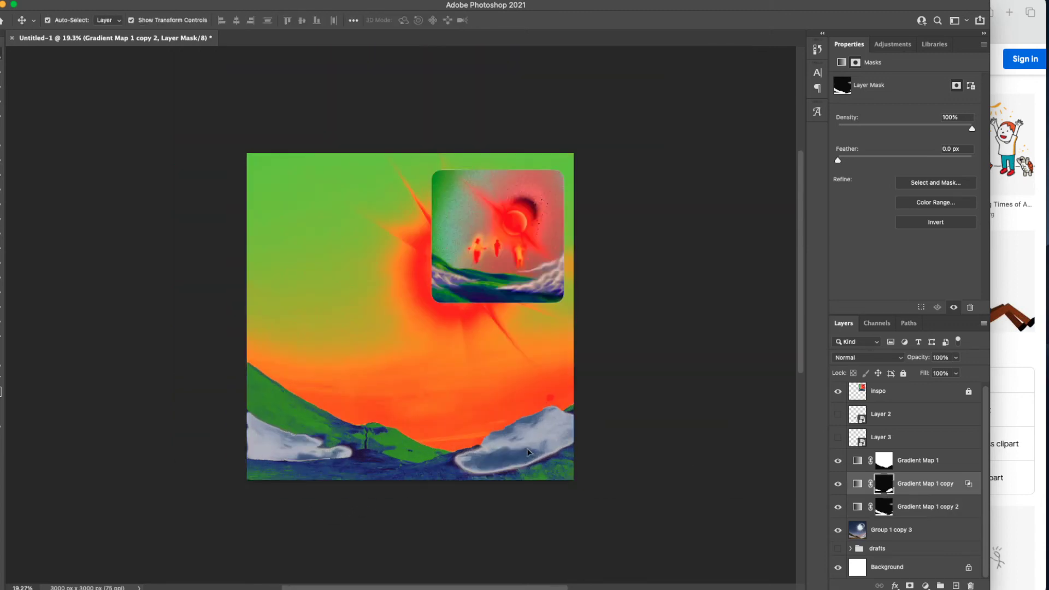
{"action": "left_click", "coordinate": [839, 488]}
{"action": "left_click", "coordinate": [838, 488]}
{"action": "left_click", "coordinate": [839, 488]}
{"action": "left_click", "coordinate": [839, 488]}
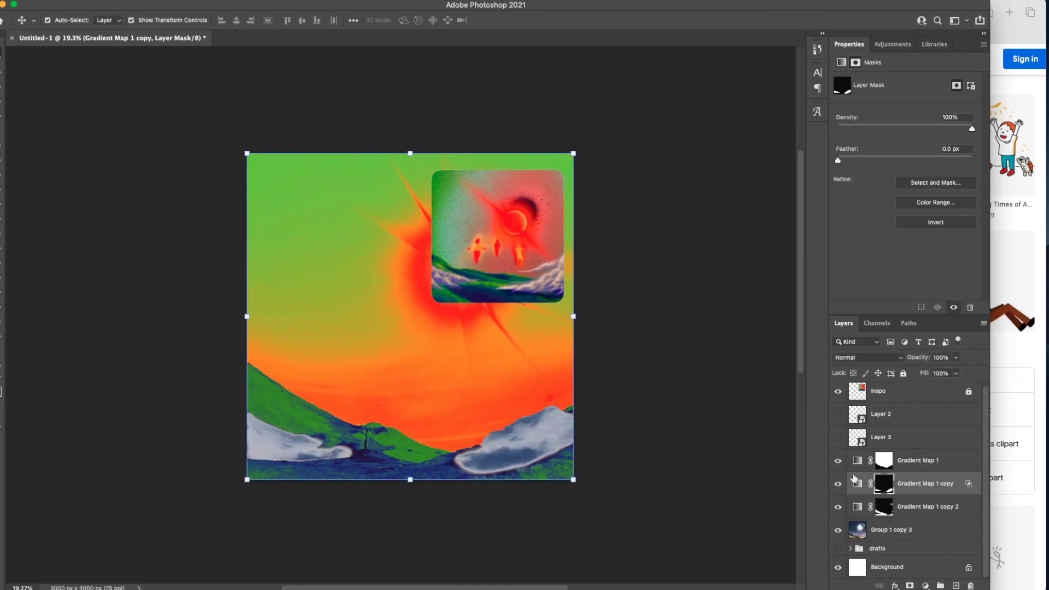
{"action": "left_click", "coordinate": [841, 461]}
{"action": "left_click", "coordinate": [840, 484]}
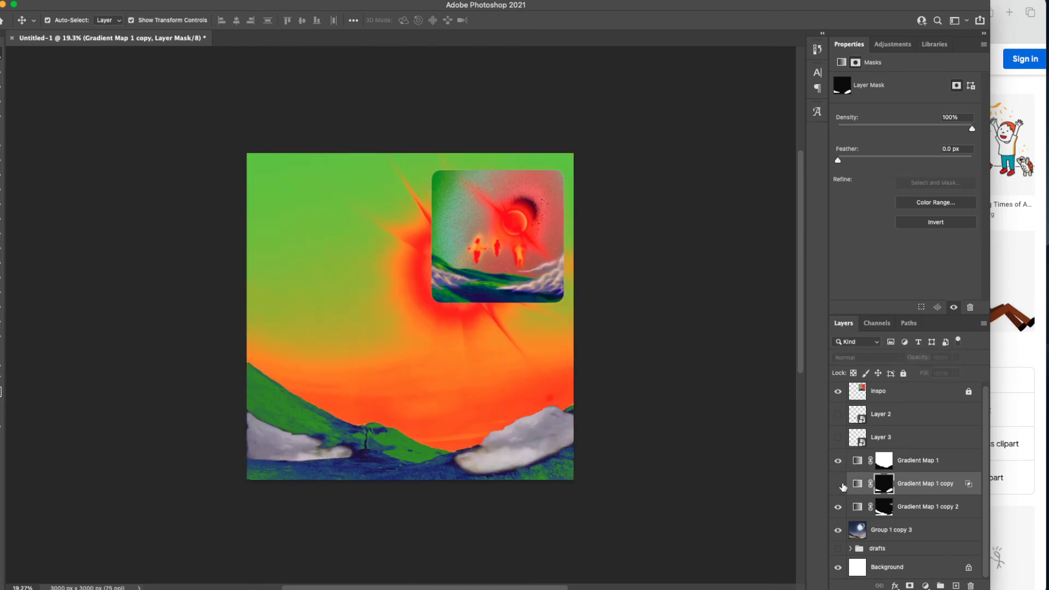
{"action": "left_click", "coordinate": [840, 485]}
{"action": "left_click", "coordinate": [841, 485]}
- Try a Posterize adjustment at 3 levels above the clouds' gradient map, and delete it
{"action": "left_click", "coordinate": [908, 487]}
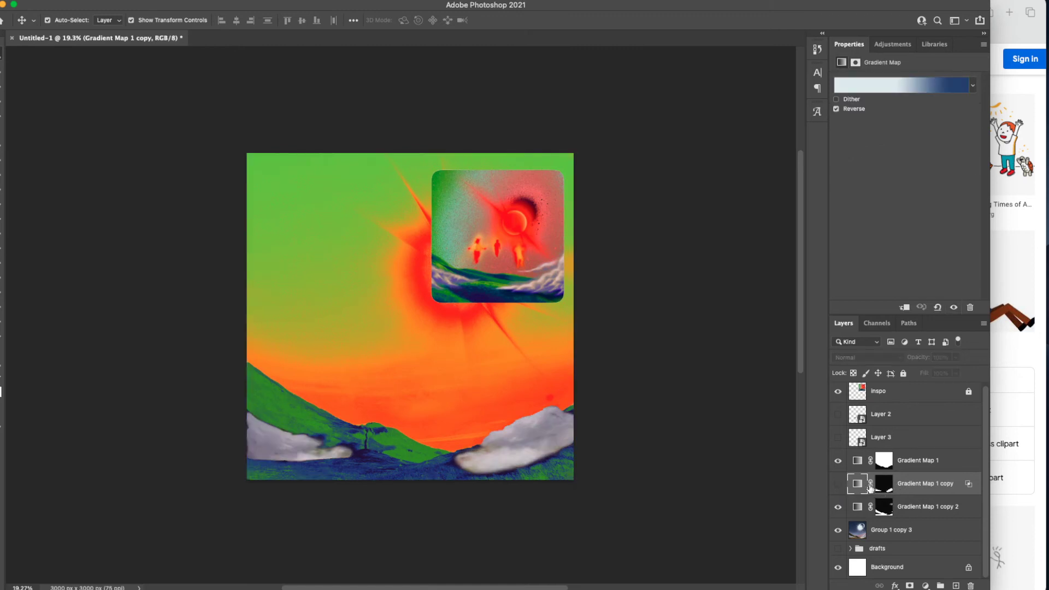
{"action": "left_click", "coordinate": [893, 45]}
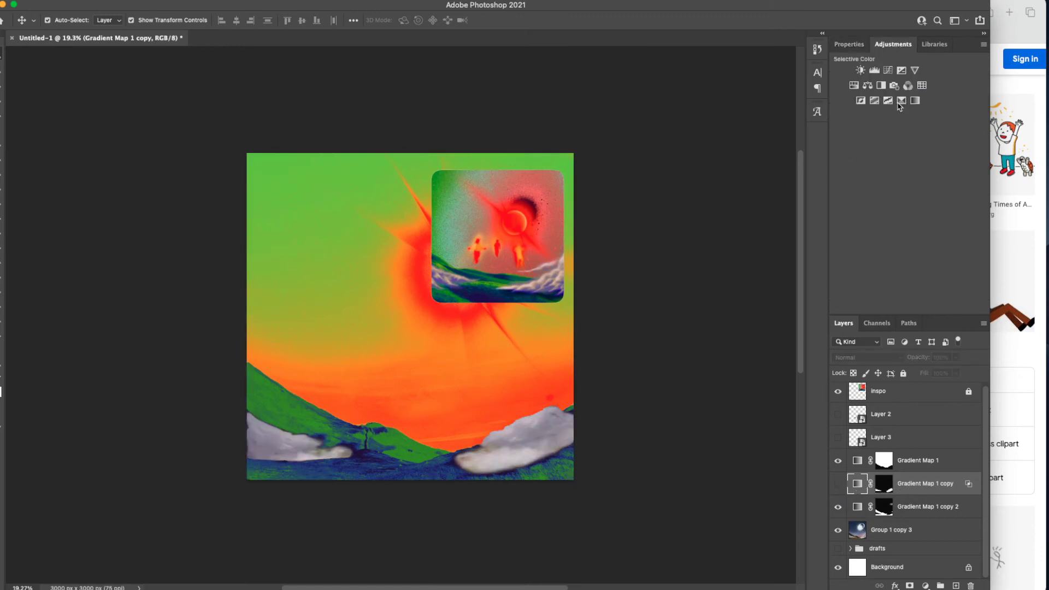
{"action": "left_click", "coordinate": [875, 100]}
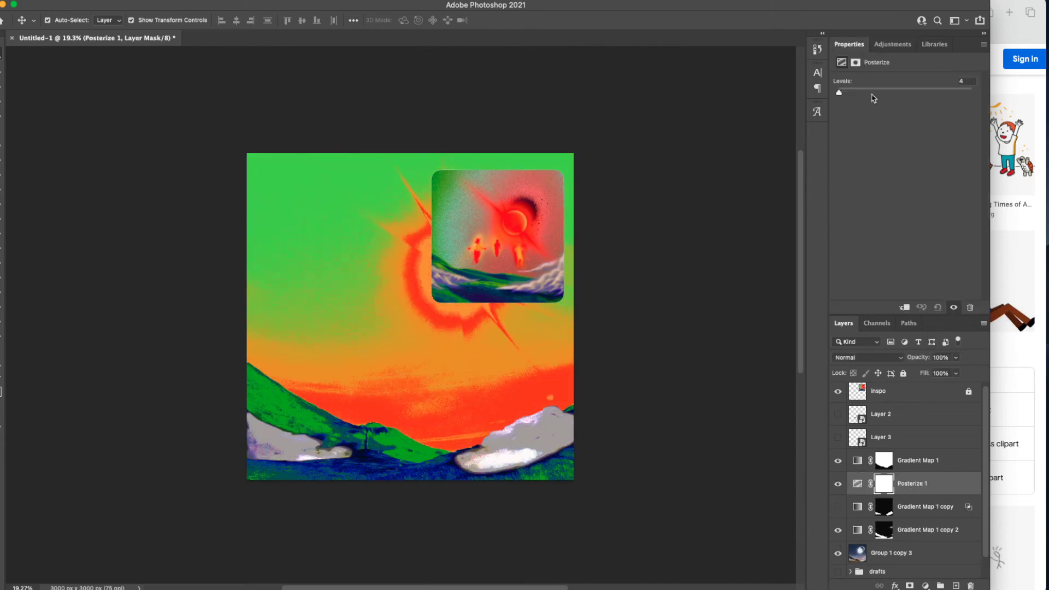
{"action": "left_click_drag", "start_coordinate": [844, 97], "coordinate": [840, 95]}
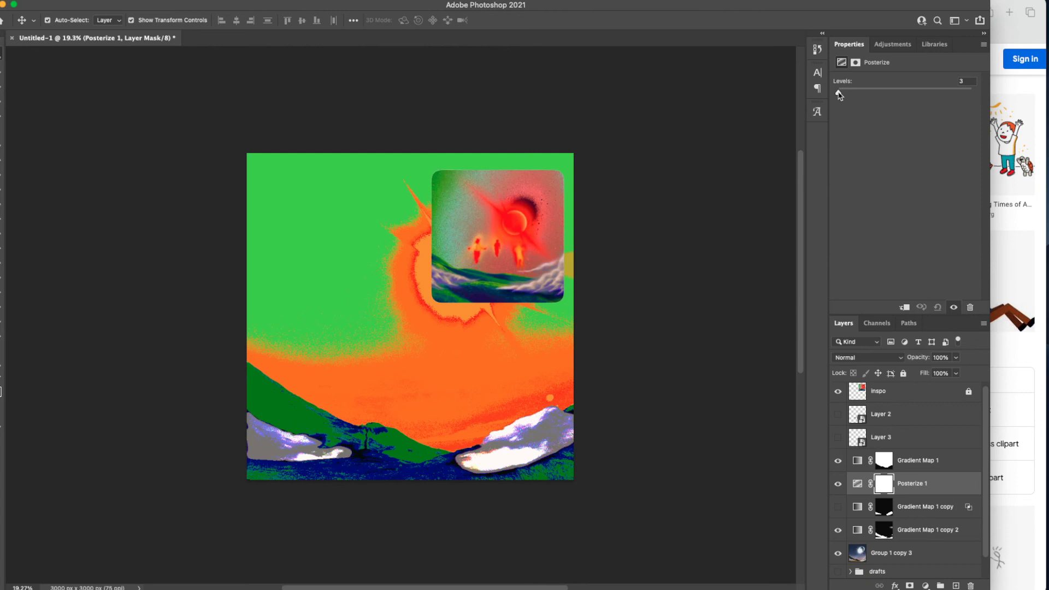
{"action": "left_click_drag", "start_coordinate": [891, 475], "coordinate": [971, 585]}
- Show the clouds' gradient map again and preview other blend modes on it, keeping Normal
{"action": "left_click", "coordinate": [838, 484]}
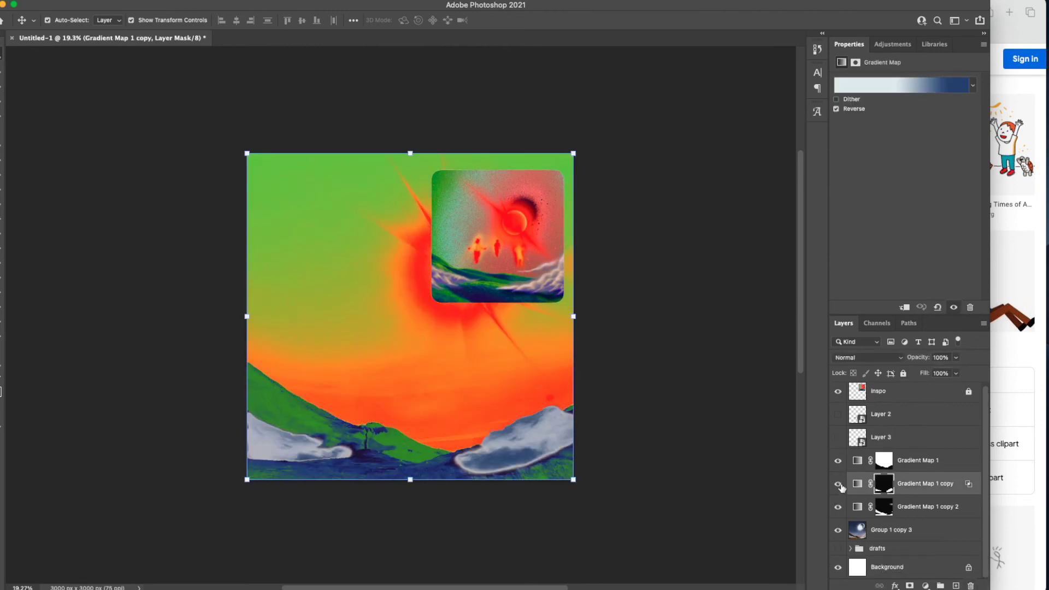
{"action": "left_click", "coordinate": [865, 358]}
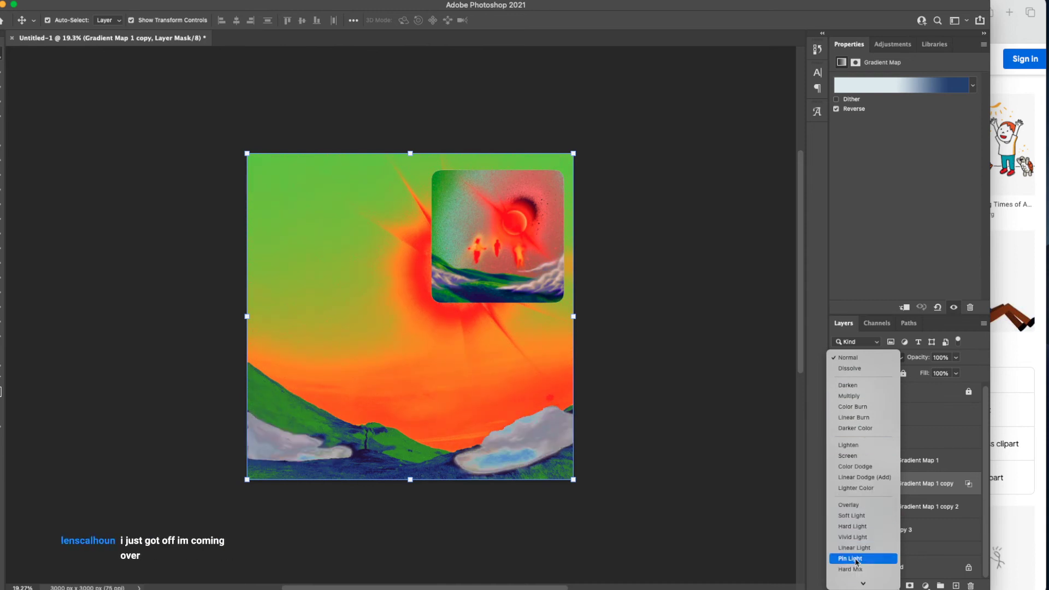
{"action": "scroll", "coordinate": [855, 557], "scroll_direction": "down", "scroll_amount": 3}
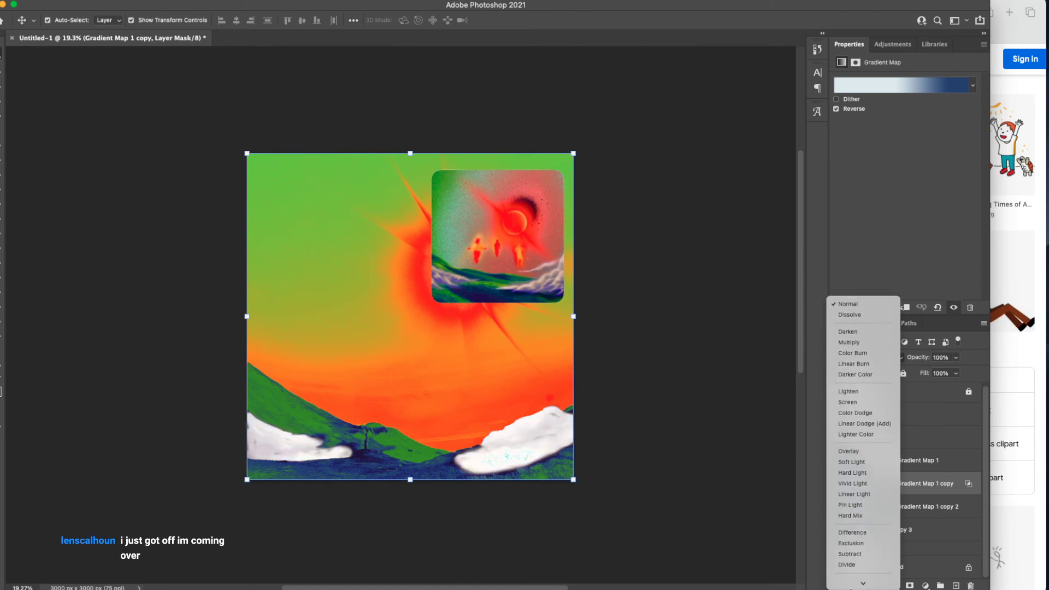
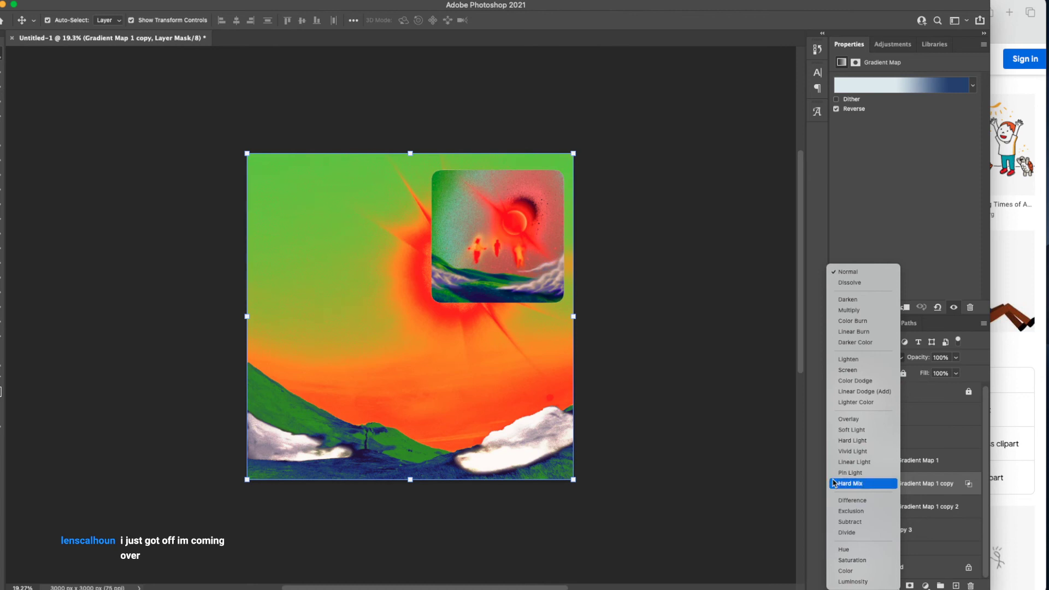
{"action": "left_click", "coordinate": [956, 436]}
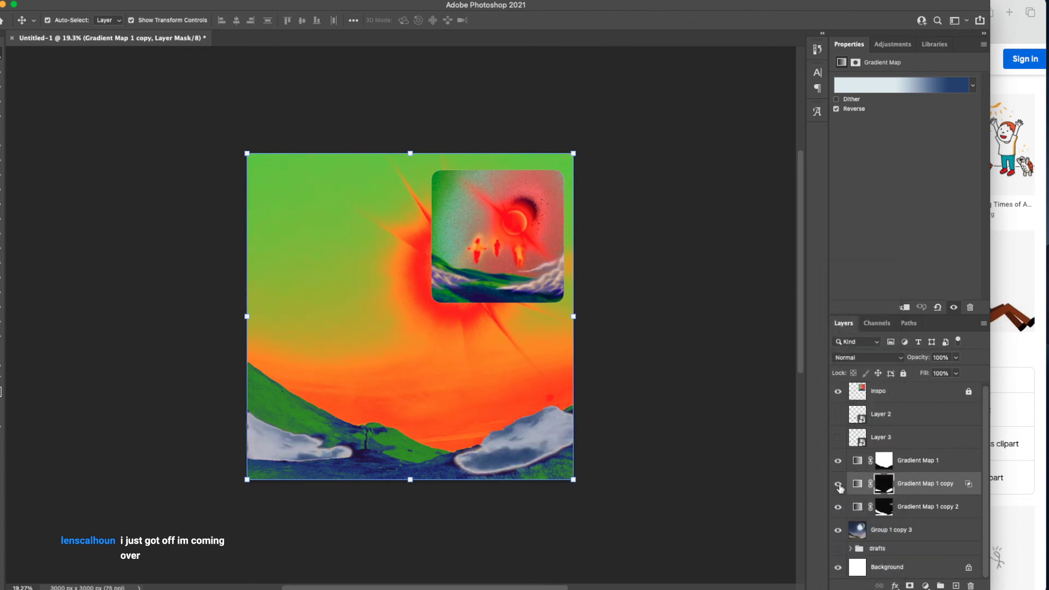
- Reset the Underlying Layer Blend If range of the clouds' gradient map to 0–255
{"action": "left_click", "coordinate": [857, 484]}
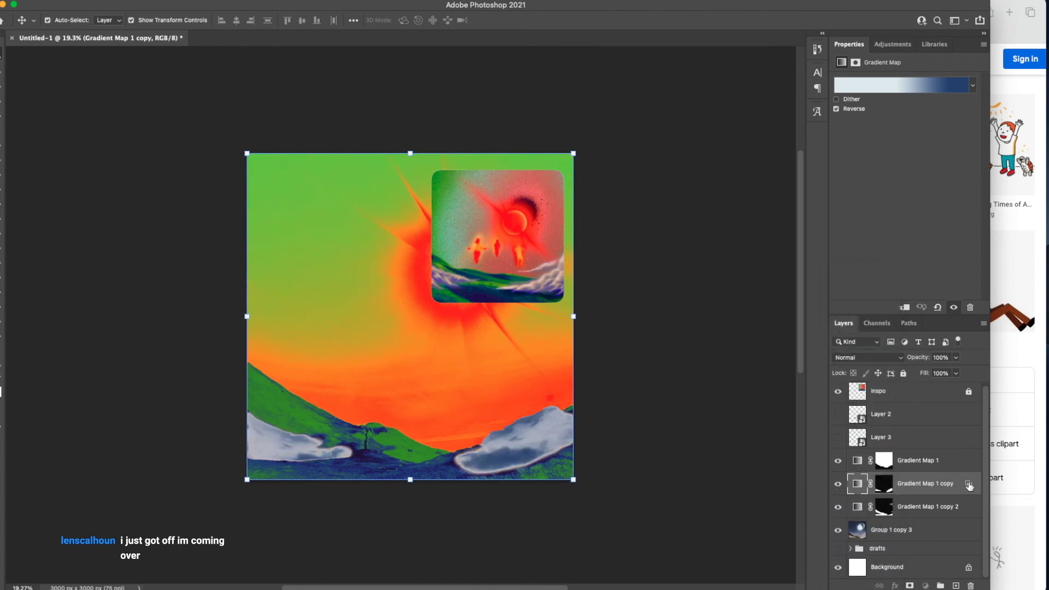
{"action": "double_click", "coordinate": [970, 485]}
{"action": "left_click_drag", "start_coordinate": [844, 245], "coordinate": [727, 254]}
{"action": "mouse_move", "coordinate": [878, 247]}
{"action": "left_mouse_down"}
{"action": "mouse_move", "coordinate": [809, 250]}
{"action": "mouse_move", "coordinate": [883, 247]}
{"action": "left_mouse_up"}
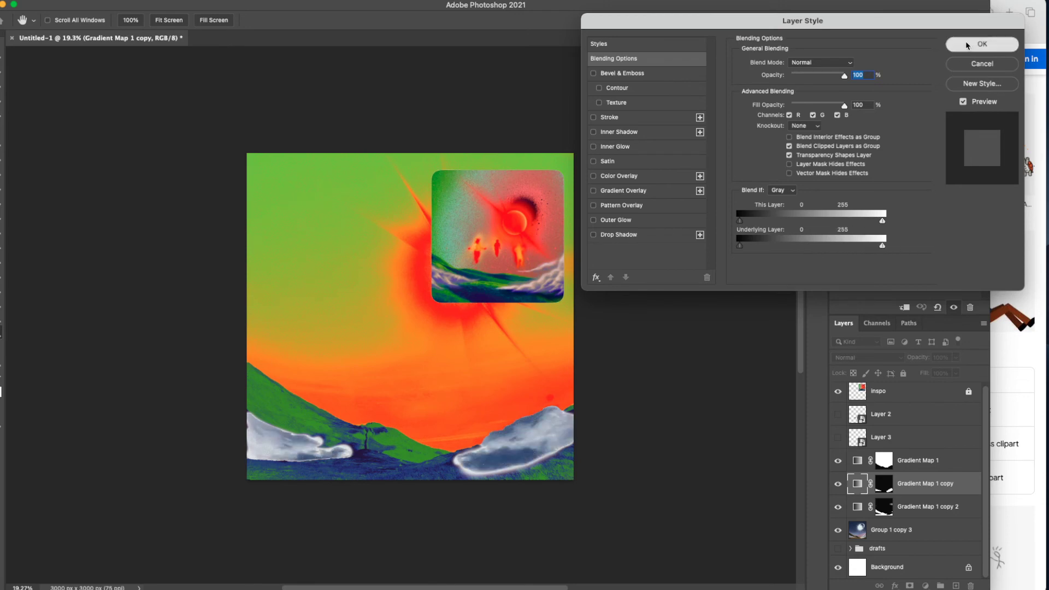
{"action": "left_click", "coordinate": [967, 45]}
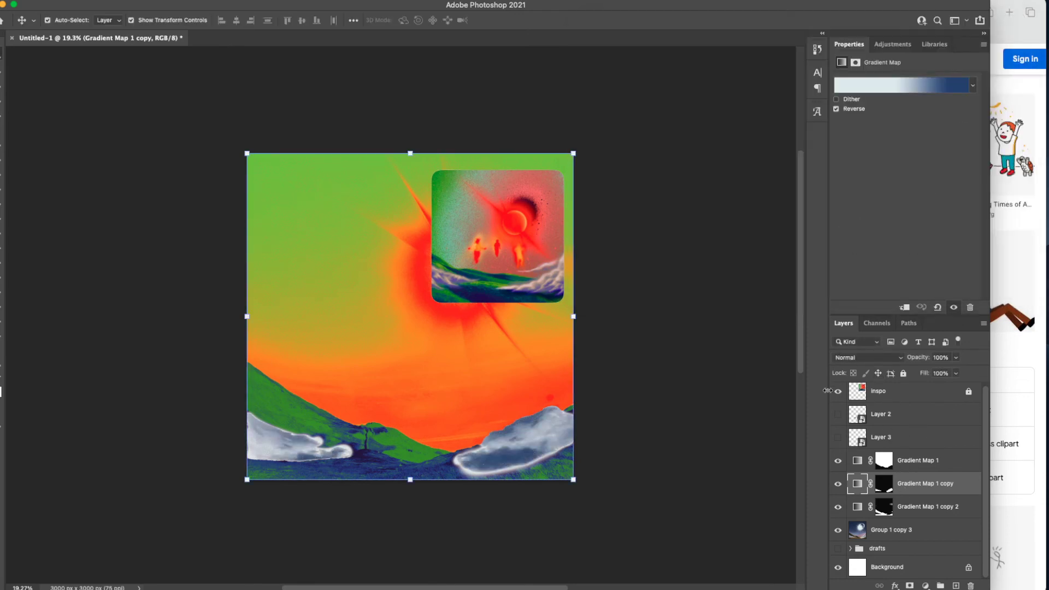
- Compare the clouds with and without their gradient map, leaving the map visible
{"action": "key", "text": "super+Tab"}
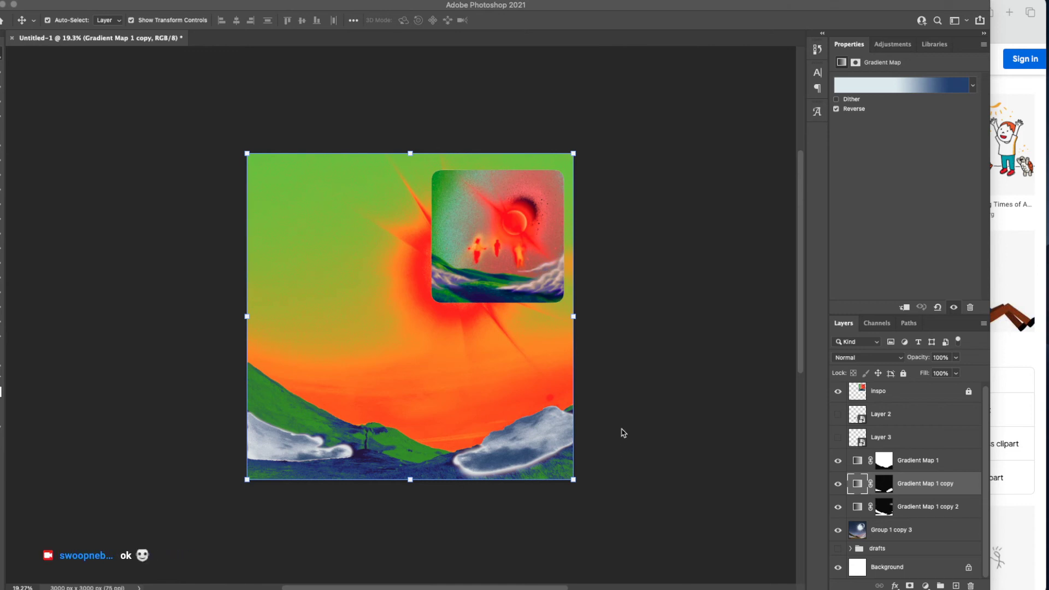
{"action": "left_click", "coordinate": [837, 484]}
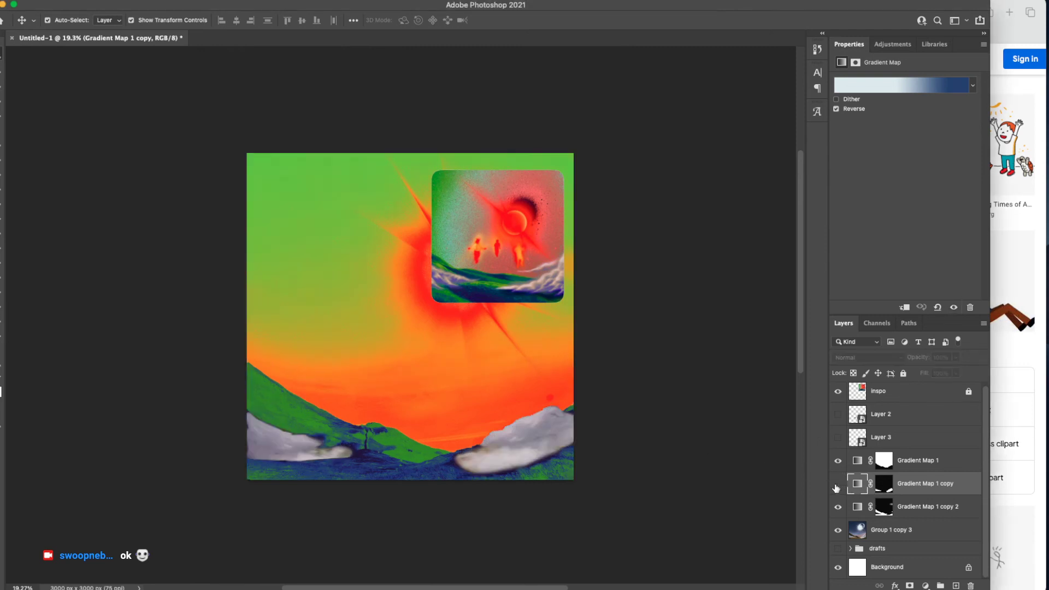
{"action": "left_click", "coordinate": [837, 485]}
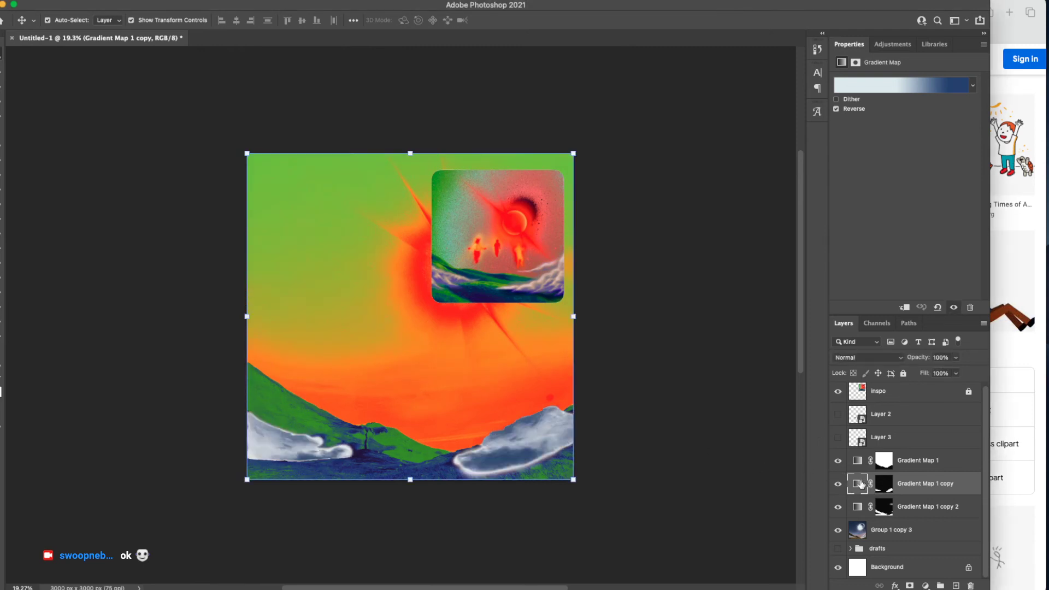
- Add a dark blue #043a63 stop beyond the pale stop in the clouds' gradient, shift it inward, and place the pale stop at 52%
{"action": "left_click", "coordinate": [882, 88]}
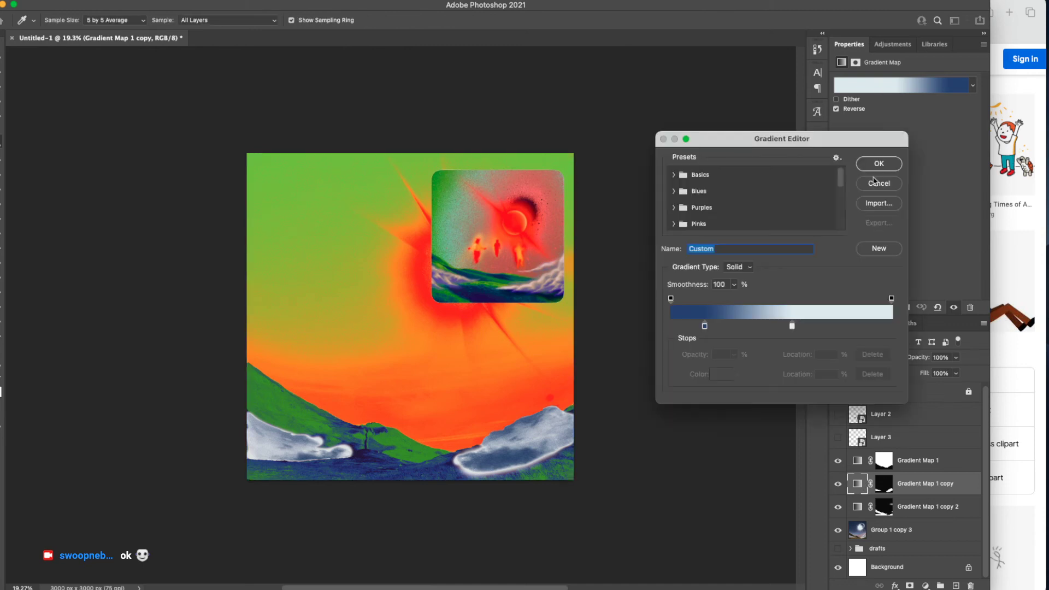
{"action": "left_click", "coordinate": [793, 327]}
{"action": "left_click_drag", "start_coordinate": [855, 326], "coordinate": [880, 330]}
{"action": "double_click", "coordinate": [879, 326]}
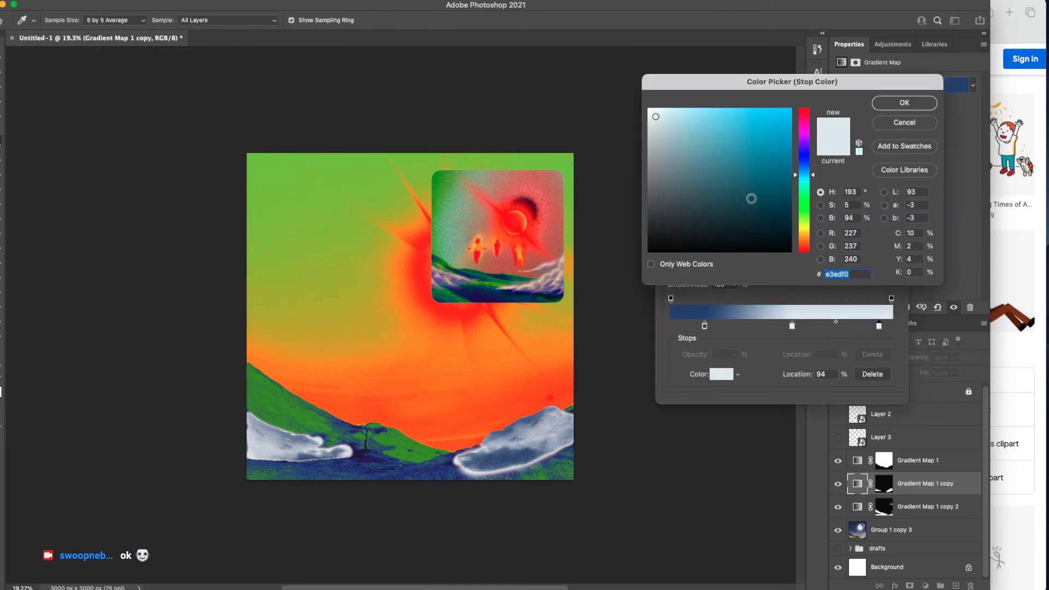
{"action": "left_click", "coordinate": [799, 213]}
{"action": "left_click_drag", "start_coordinate": [747, 185], "coordinate": [781, 251]}
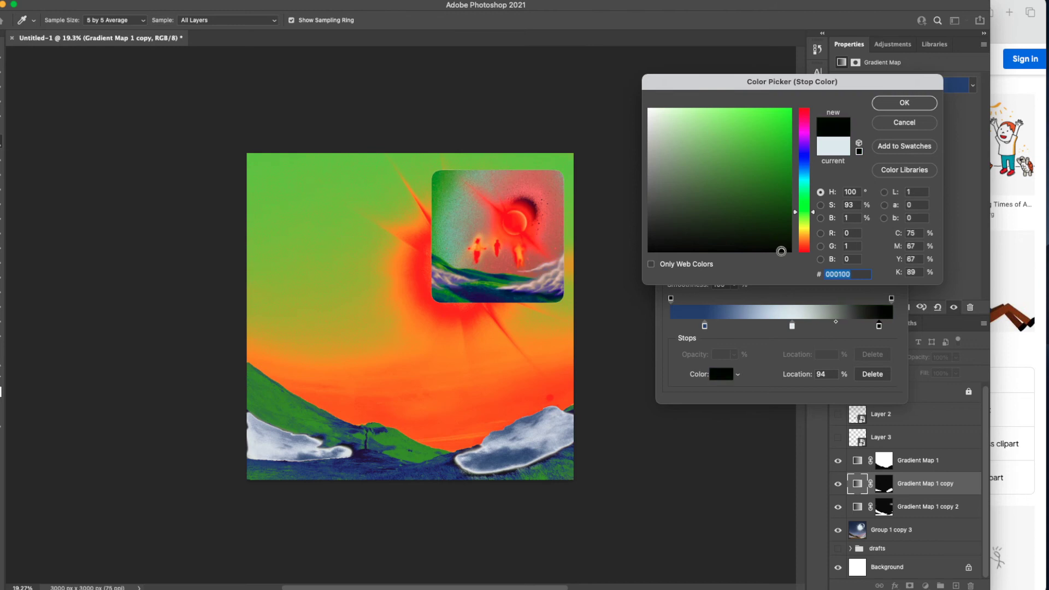
{"action": "left_click_drag", "start_coordinate": [792, 207], "coordinate": [776, 225]}
{"action": "left_click_drag", "start_coordinate": [812, 187], "coordinate": [784, 195]}
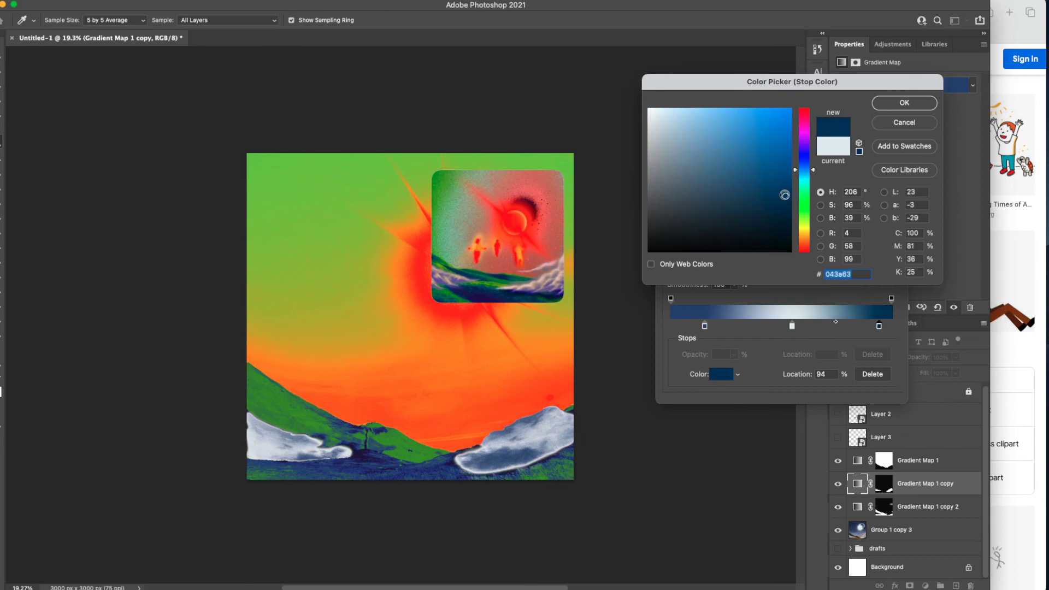
{"action": "left_click", "coordinate": [904, 102]}
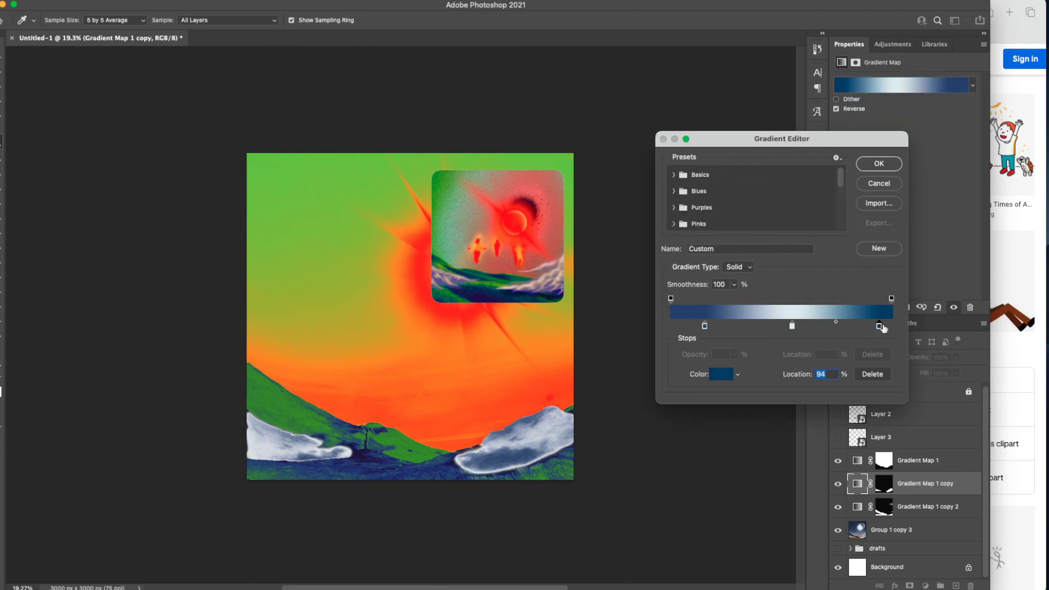
{"action": "left_click_drag", "start_coordinate": [881, 326], "coordinate": [787, 330]}
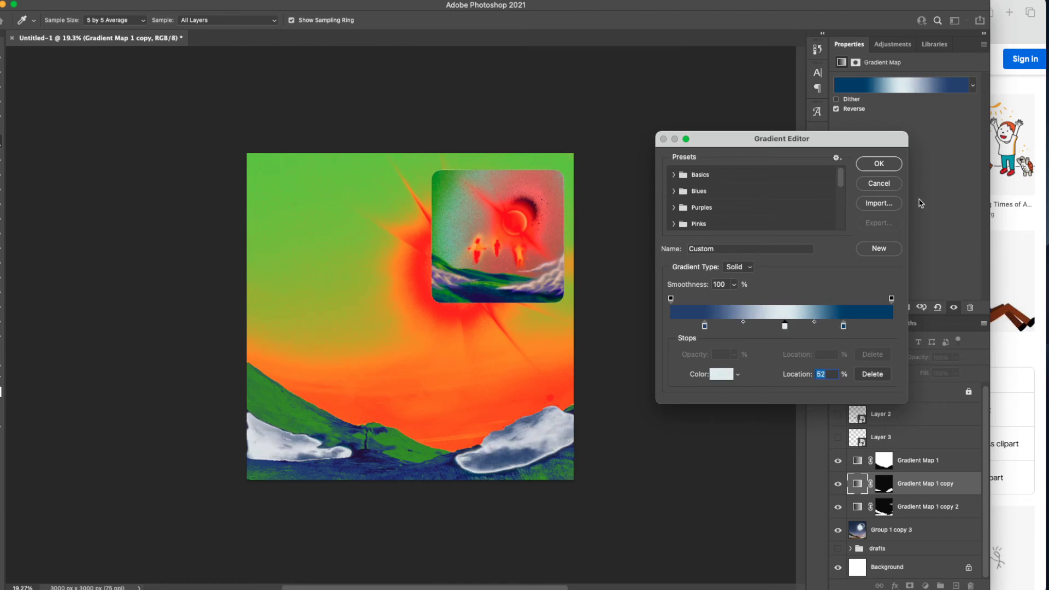
{"action": "left_click", "coordinate": [879, 164]}
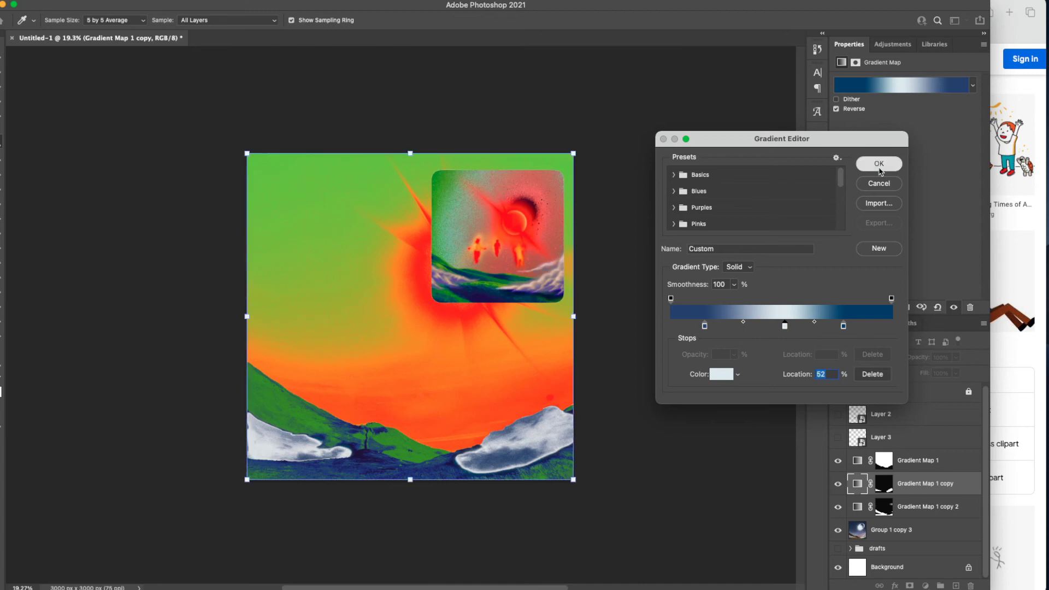
- Compare the clouds with and without the revised three-stop gradient map
{"action": "key", "text": "v"}
{"action": "left_click", "coordinate": [622, 298]}
{"action": "left_click", "coordinate": [509, 284]}
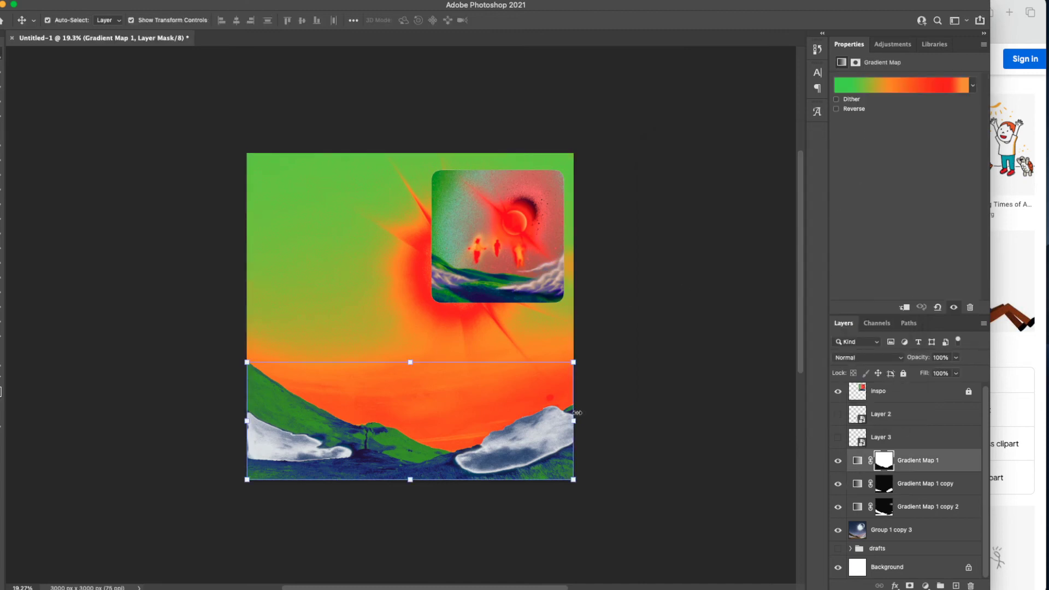
{"action": "left_click", "coordinate": [570, 419]}
{"action": "left_click", "coordinate": [839, 484]}
{"action": "left_click", "coordinate": [839, 485]}
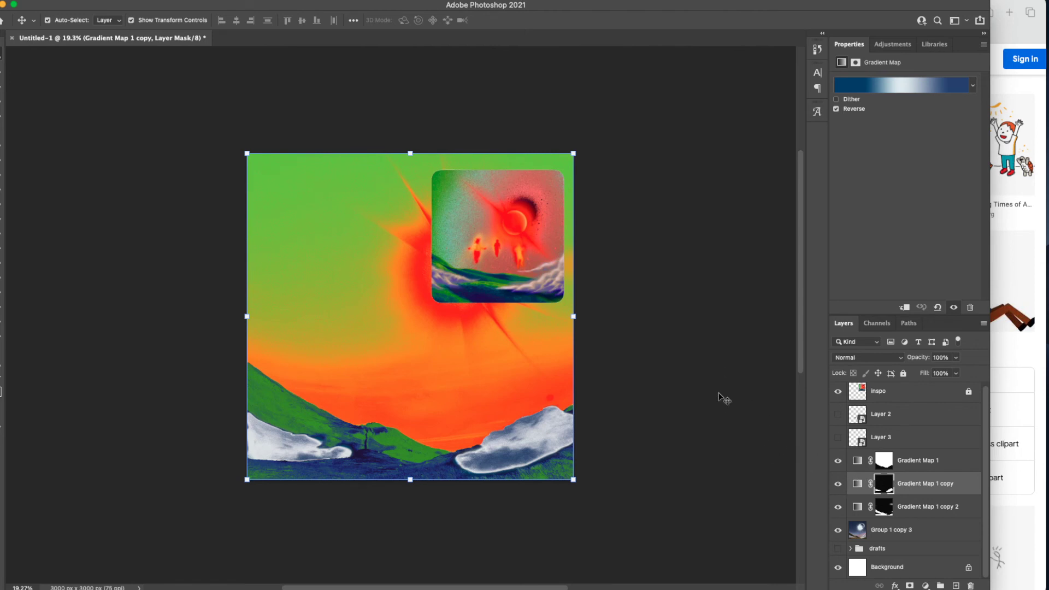
{"action": "left_click", "coordinate": [523, 263]}
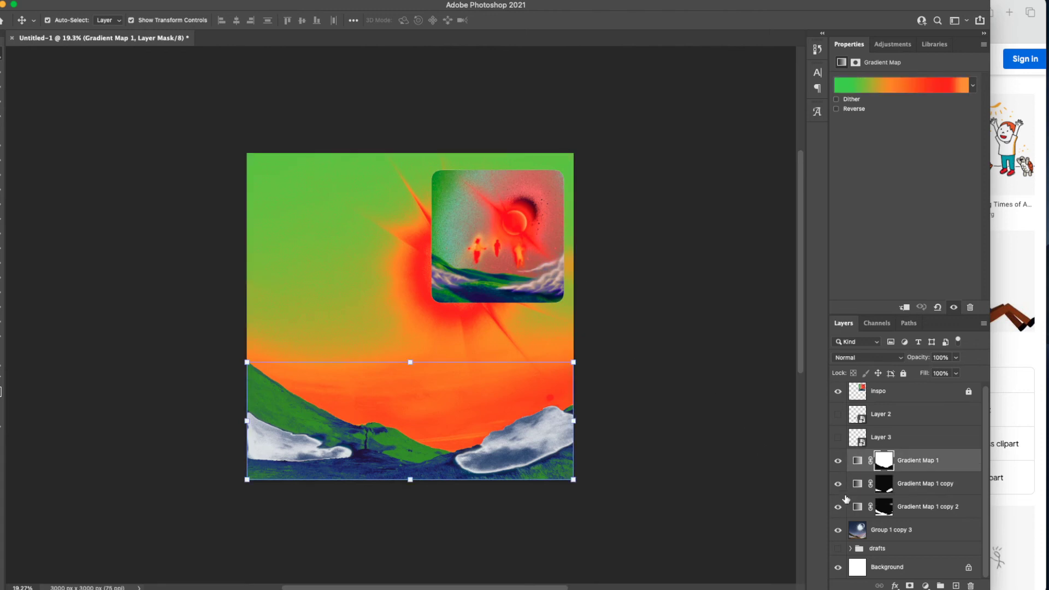
- Recolour the 16% stop of the clouds' gradient map to dark purple #240f6b
{"action": "left_click", "coordinate": [863, 484]}
{"action": "left_click", "coordinate": [857, 484]}
{"action": "left_click", "coordinate": [873, 87]}
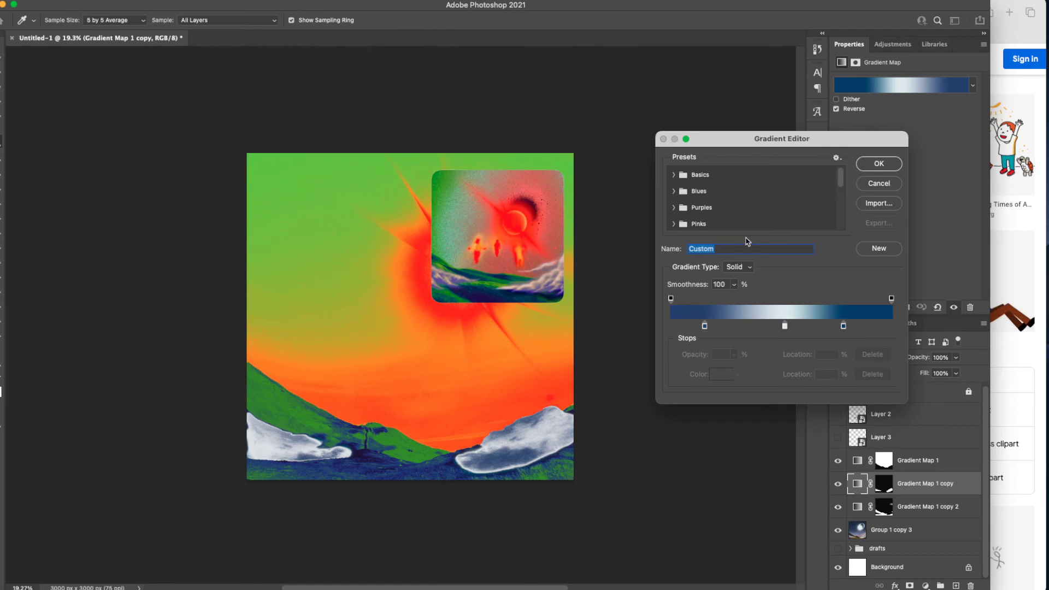
{"action": "left_click", "coordinate": [704, 326]}
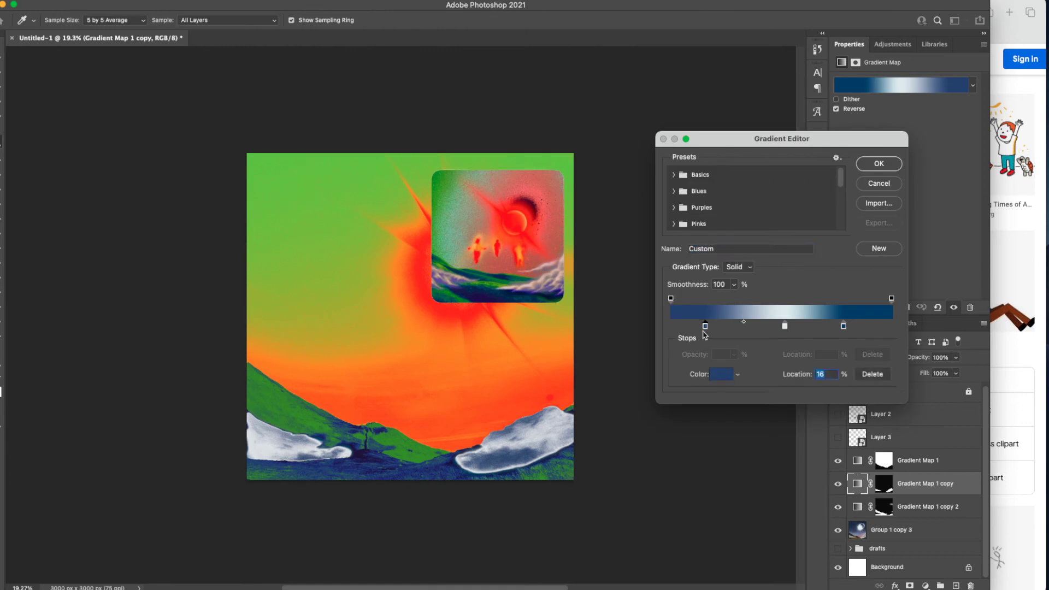
{"action": "double_click", "coordinate": [705, 326]}
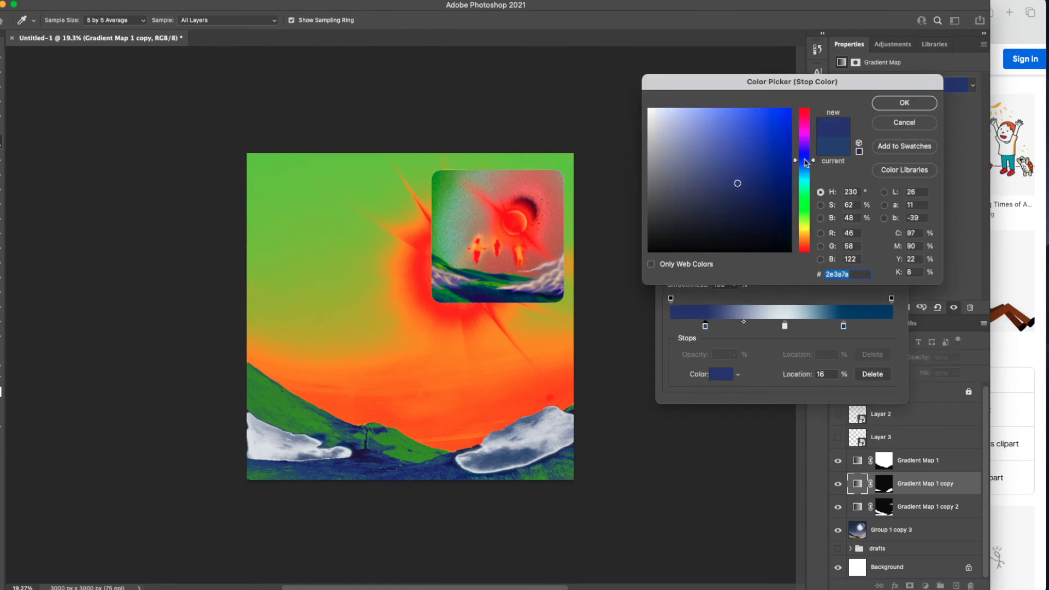
{"action": "left_click_drag", "start_coordinate": [777, 179], "coordinate": [775, 185]}
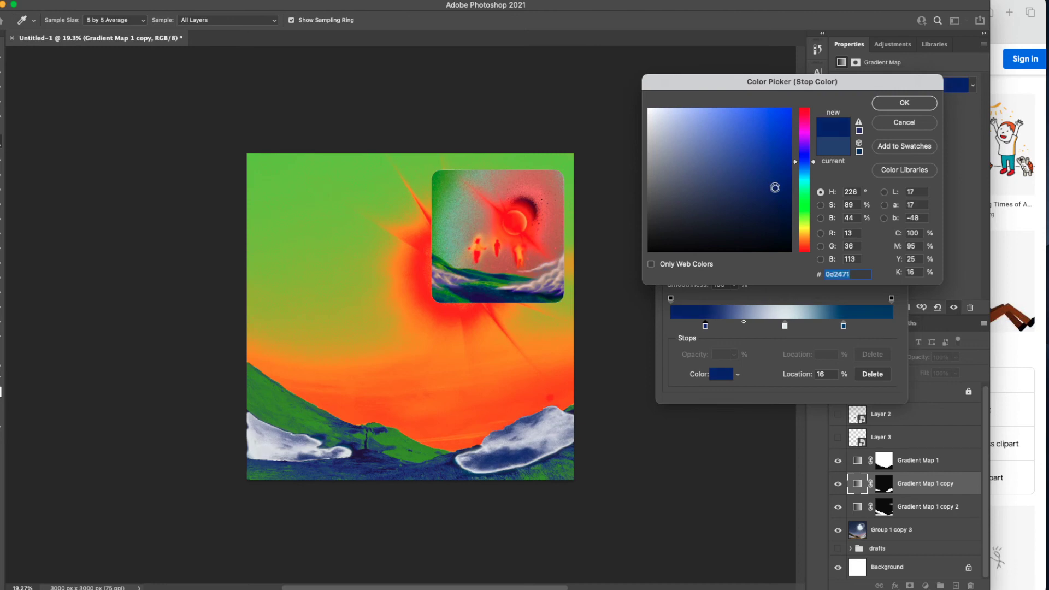
{"action": "left_click_drag", "start_coordinate": [776, 191], "coordinate": [770, 194]}
{"action": "left_click", "coordinate": [805, 143]}
{"action": "left_click_drag", "start_coordinate": [804, 143], "coordinate": [805, 152]}
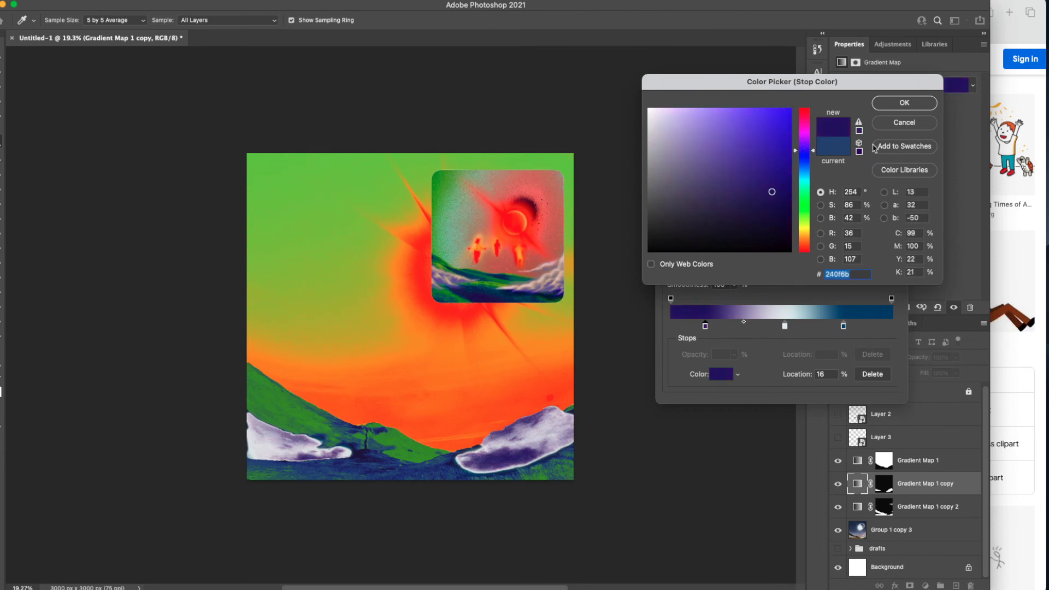
{"action": "left_click", "coordinate": [889, 104]}
- Add a saturated blue stop at 25% in the clouds' gradient and move the purple stop outward, away from it
{"action": "left_click", "coordinate": [715, 332]}
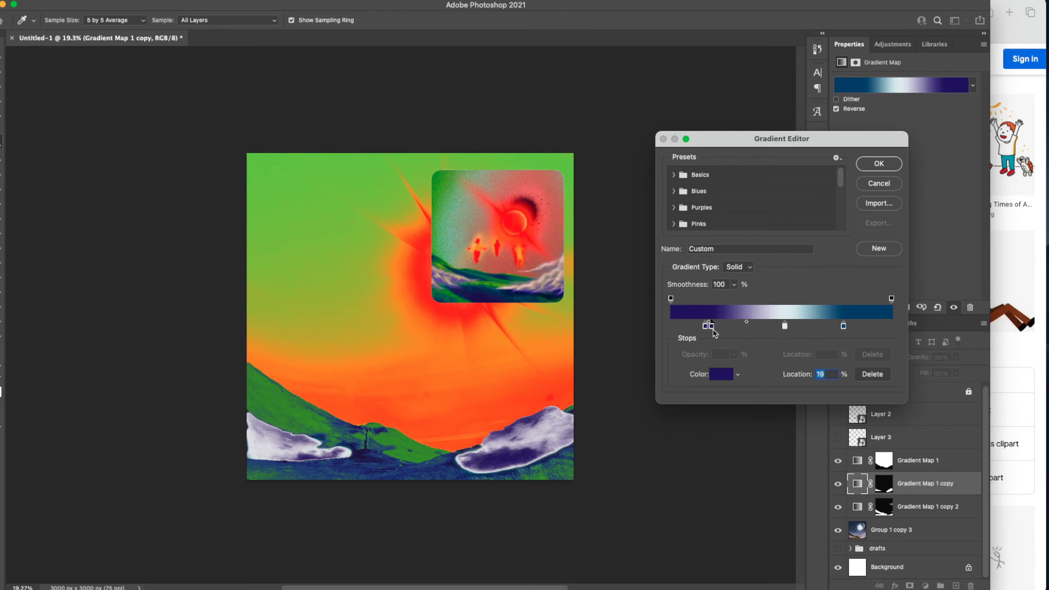
{"action": "double_click", "coordinate": [715, 331]}
{"action": "left_click", "coordinate": [798, 163]}
{"action": "left_click", "coordinate": [777, 164]}
{"action": "left_click", "coordinate": [892, 105]}
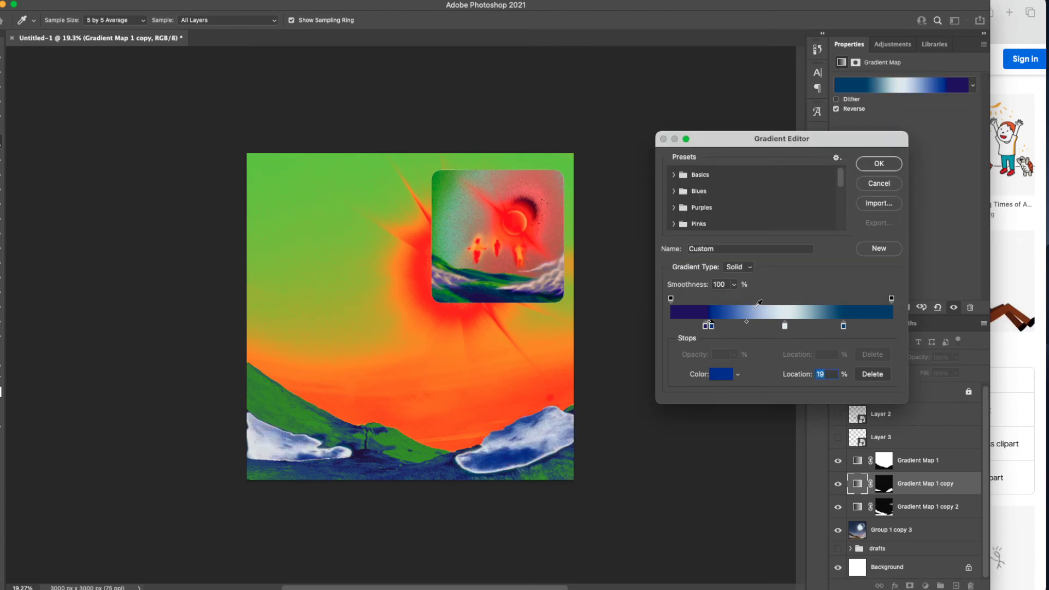
{"action": "mouse_move", "coordinate": [712, 326]}
{"action": "left_mouse_down"}
{"action": "mouse_move", "coordinate": [697, 326]}
{"action": "mouse_move", "coordinate": [726, 332]}
{"action": "mouse_move", "coordinate": [716, 330]}
{"action": "left_mouse_up"}
{"action": "left_click_drag", "start_coordinate": [701, 331], "coordinate": [727, 328]}
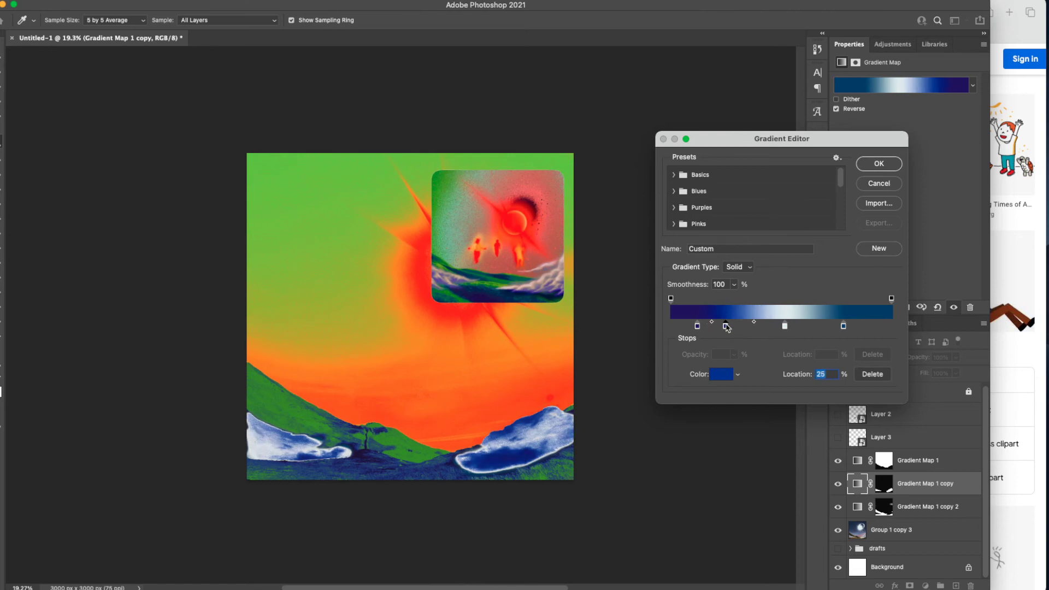
- Recolour the blue 25% stop of the clouds' gradient to green #0f9b22 and move it to 33%
{"action": "double_click", "coordinate": [726, 327]}
{"action": "left_click", "coordinate": [805, 200]}
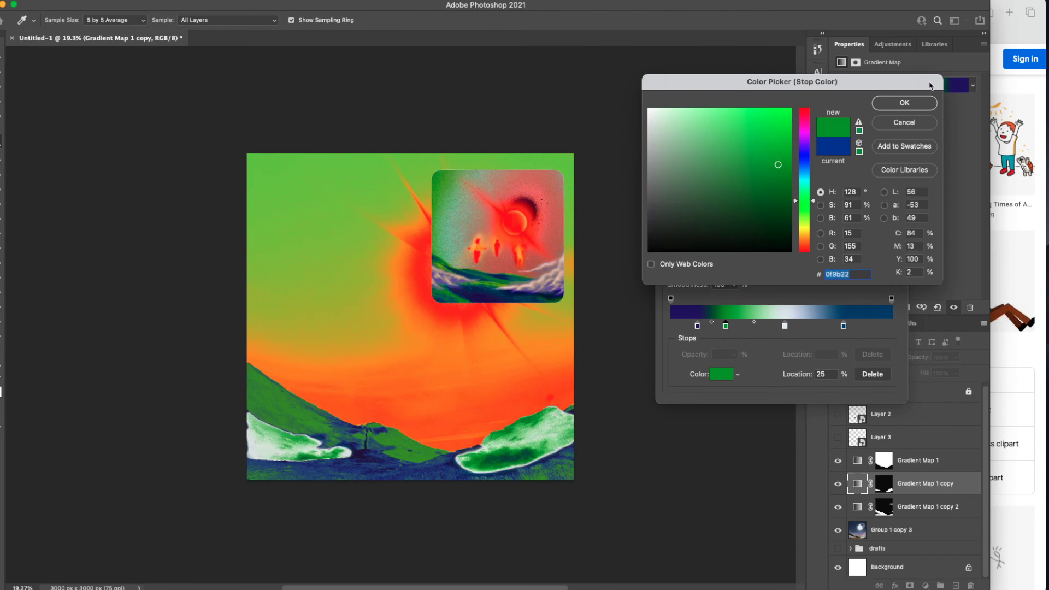
{"action": "left_click", "coordinate": [915, 102]}
{"action": "mouse_move", "coordinate": [726, 327]}
{"action": "left_mouse_down"}
{"action": "mouse_move", "coordinate": [714, 327]}
{"action": "mouse_move", "coordinate": [731, 328]}
{"action": "mouse_move", "coordinate": [727, 337]}
{"action": "mouse_move", "coordinate": [746, 330]}
{"action": "left_mouse_up"}
{"action": "left_click", "coordinate": [716, 328]}
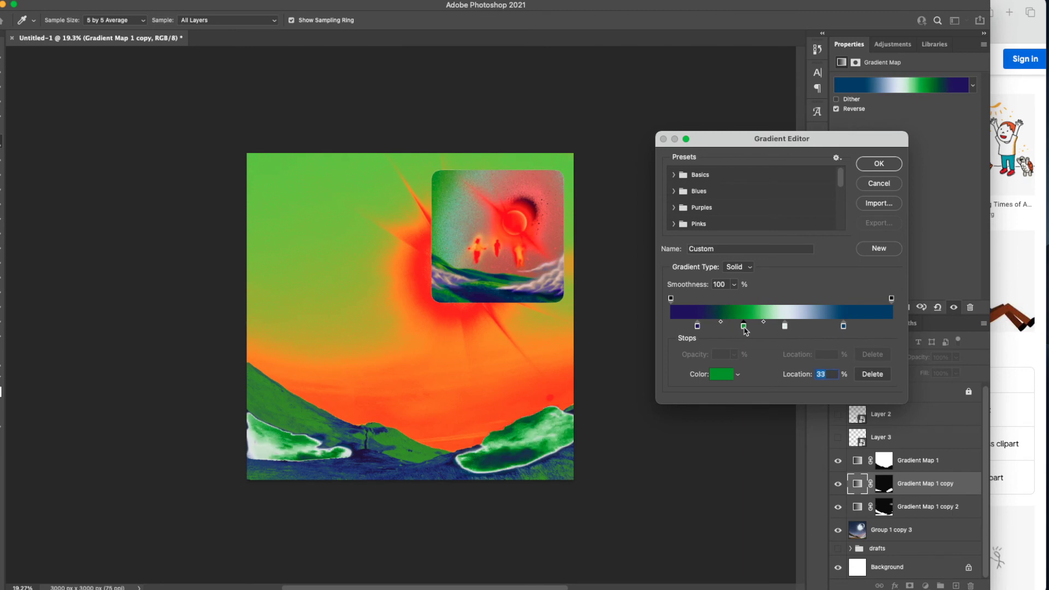
- Recolour the 33% stop of the clouds' gradient map to purple #49139b
{"action": "double_click", "coordinate": [744, 326]}
{"action": "left_click", "coordinate": [798, 164]}
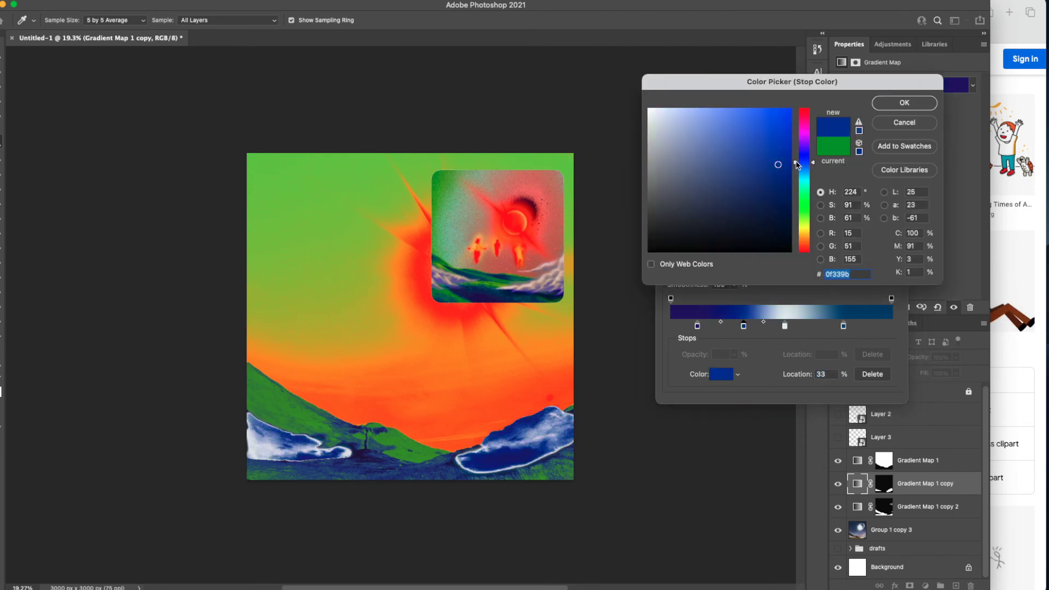
{"action": "mouse_move", "coordinate": [779, 165]}
{"action": "left_mouse_down"}
{"action": "mouse_move", "coordinate": [741, 133]}
{"action": "mouse_move", "coordinate": [746, 121]}
{"action": "mouse_move", "coordinate": [728, 133]}
{"action": "left_mouse_up"}
{"action": "left_click_drag", "start_coordinate": [806, 153], "coordinate": [775, 167]}
{"action": "left_click", "coordinate": [778, 149]}
{"action": "left_click", "coordinate": [904, 103]}
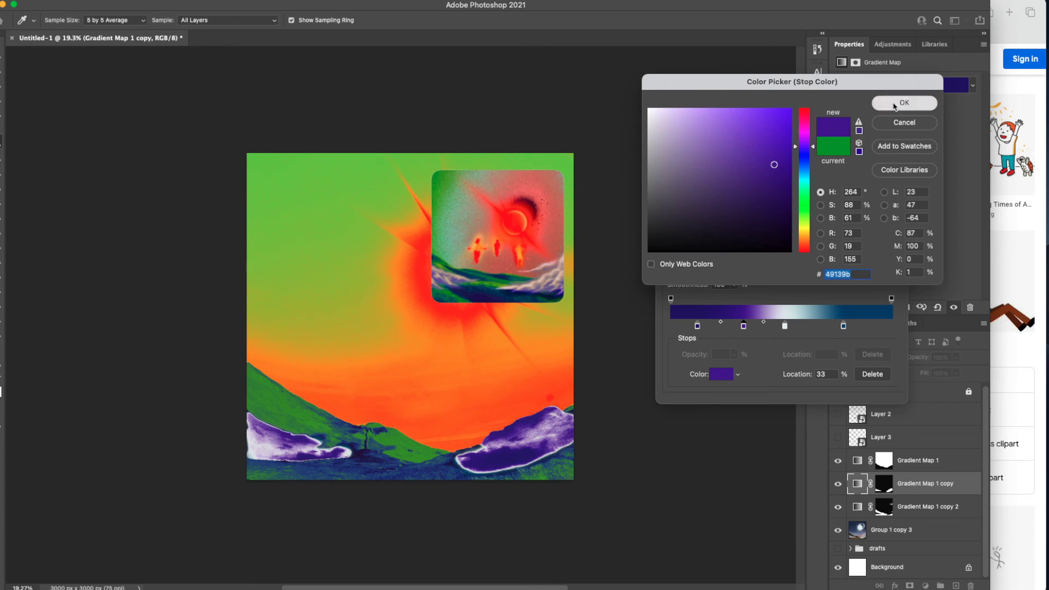
- Recolour the 12% stop of the clouds' gradient to bright blue #2f5ad3 and apply the edited gradient
{"action": "left_click", "coordinate": [698, 325]}
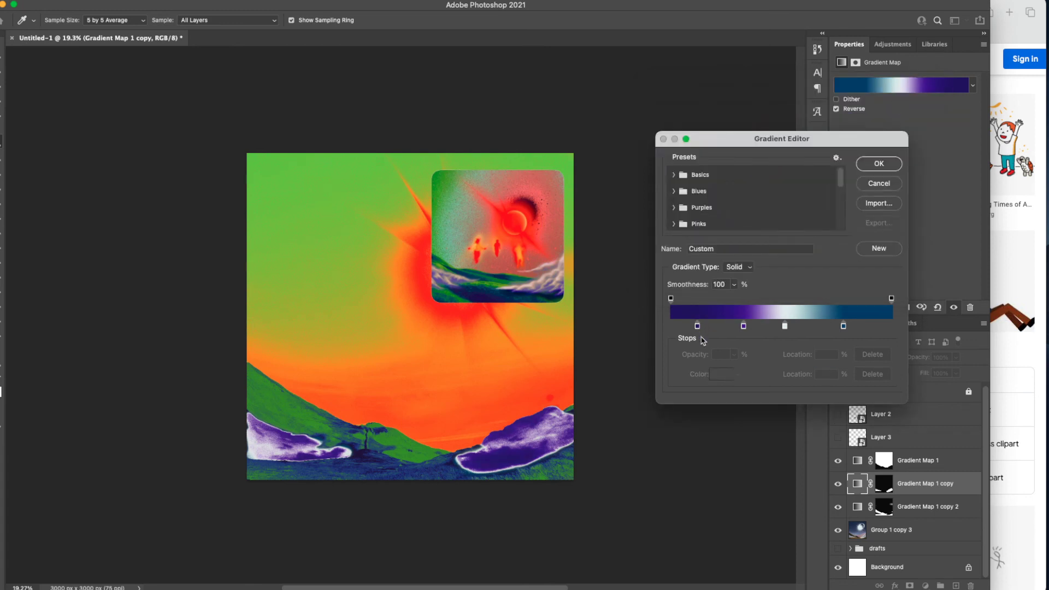
{"action": "left_click", "coordinate": [721, 373]}
{"action": "left_click", "coordinate": [805, 162]}
{"action": "mouse_move", "coordinate": [771, 167]}
{"action": "left_mouse_down"}
{"action": "mouse_move", "coordinate": [768, 145]}
{"action": "mouse_move", "coordinate": [748, 132]}
{"action": "mouse_move", "coordinate": [759, 133]}
{"action": "left_mouse_up"}
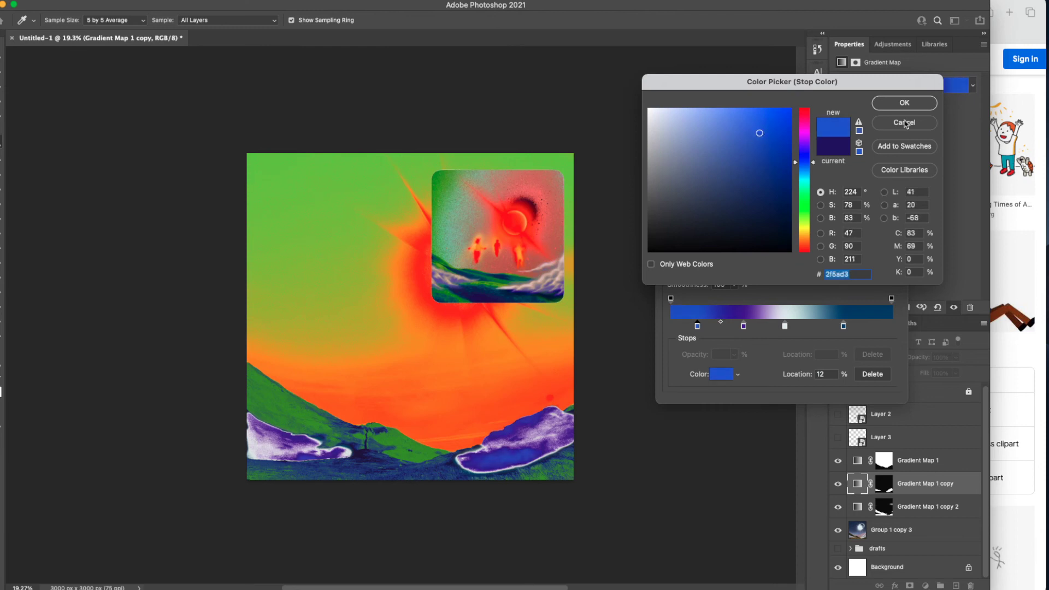
{"action": "left_click", "coordinate": [896, 111]}
{"action": "left_click", "coordinate": [875, 161]}
- Preview other blend modes on the clouds' gradient map, keep Normal, and compare the clouds with and without the adjustment
{"action": "left_click", "coordinate": [865, 357]}
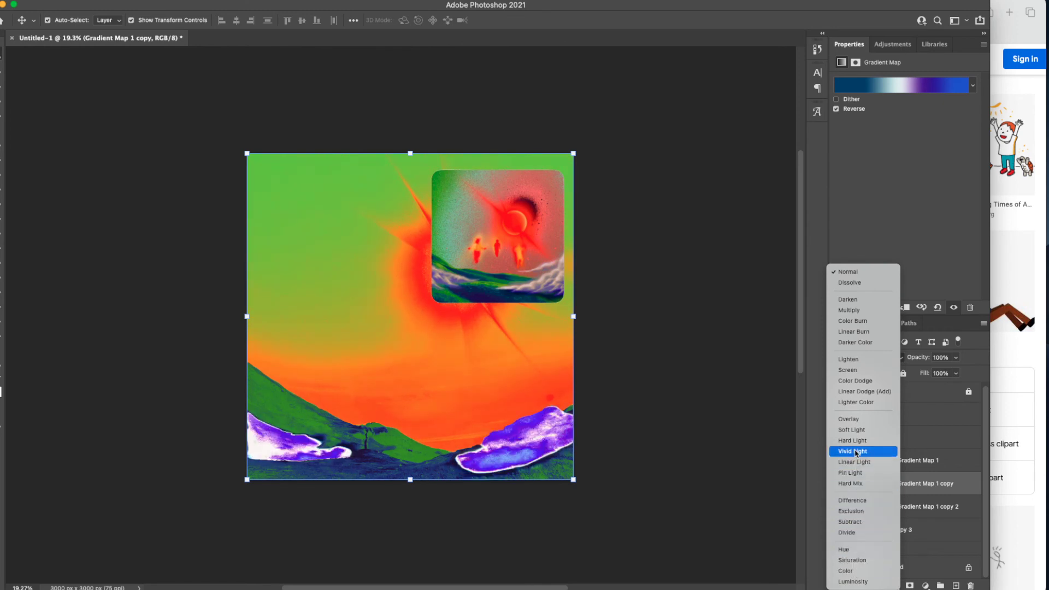
{"action": "left_click", "coordinate": [753, 314]}
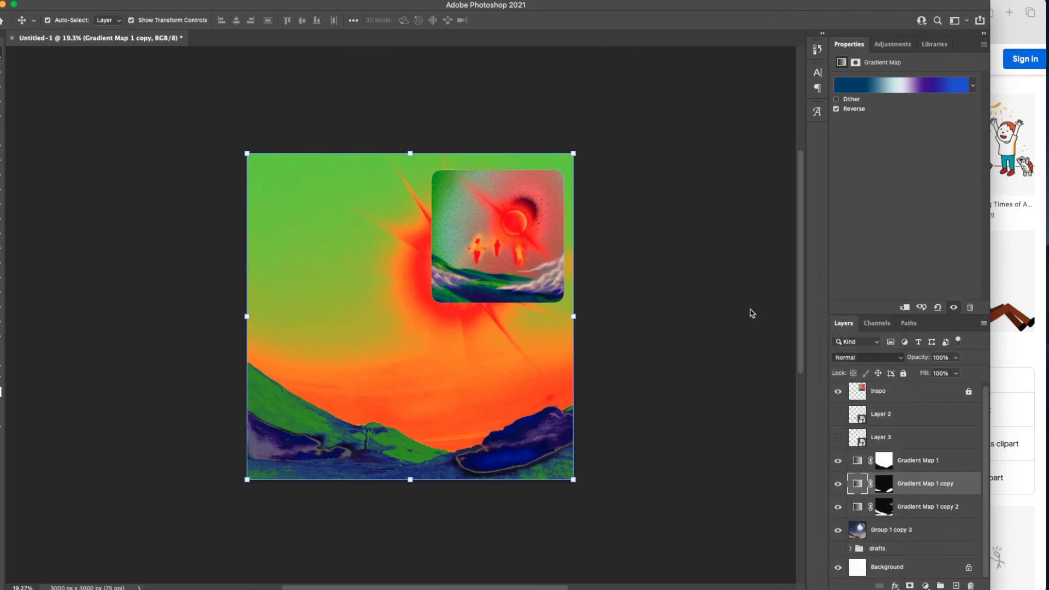
{"action": "key", "text": "super+comma"}
{"action": "key", "text": "super+comma"}
{"action": "key", "text": "super+comma"}
{"action": "key", "text": "super+comma"}
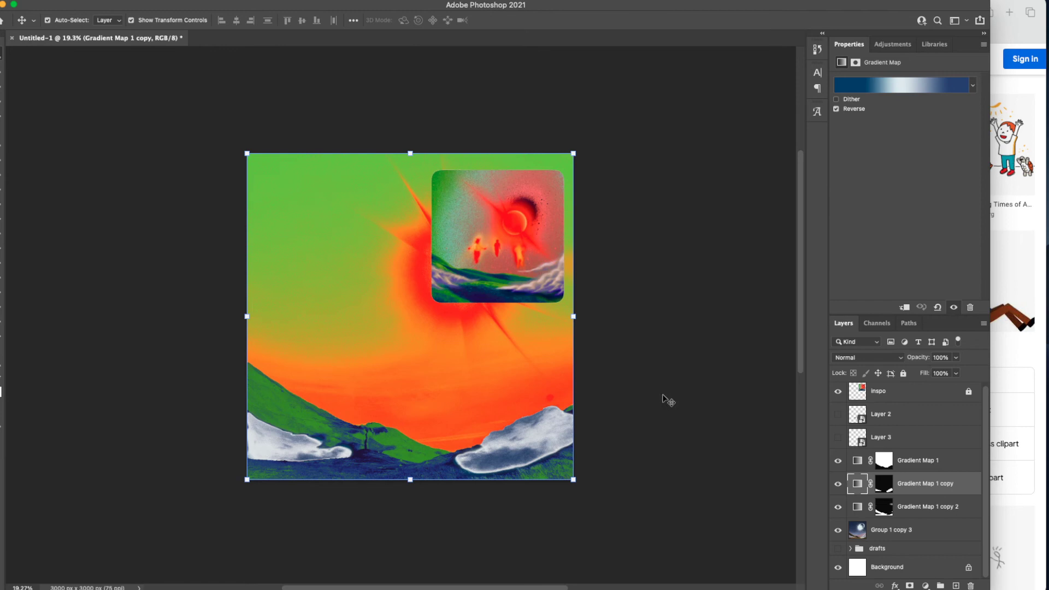
- Undo the recent stop edits in the clouds' gradient map, going back to the version running from blue through white to blue
{"action": "key", "text": "super+z"}
{"action": "key", "text": "super+shift+z"}
{"action": "key", "text": "super+z"}
{"action": "key", "text": "super+shift+z"}
{"action": "key", "text": "super+z"}
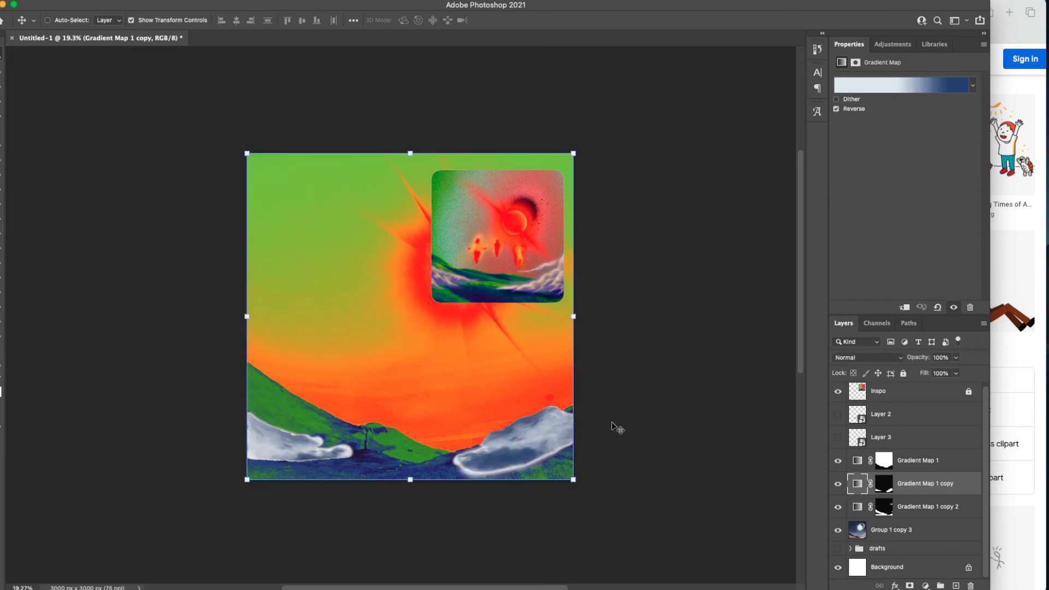
{"action": "key", "text": "super+shift+z"}
- Hide the inspo reference layer, show the figures on Layer 2 and Layer 3, and select the pair holding hands
{"action": "left_click", "coordinate": [884, 460]}
{"action": "left_click", "coordinate": [837, 460]}
{"action": "left_click", "coordinate": [837, 460]}
{"action": "left_click", "coordinate": [837, 399]}
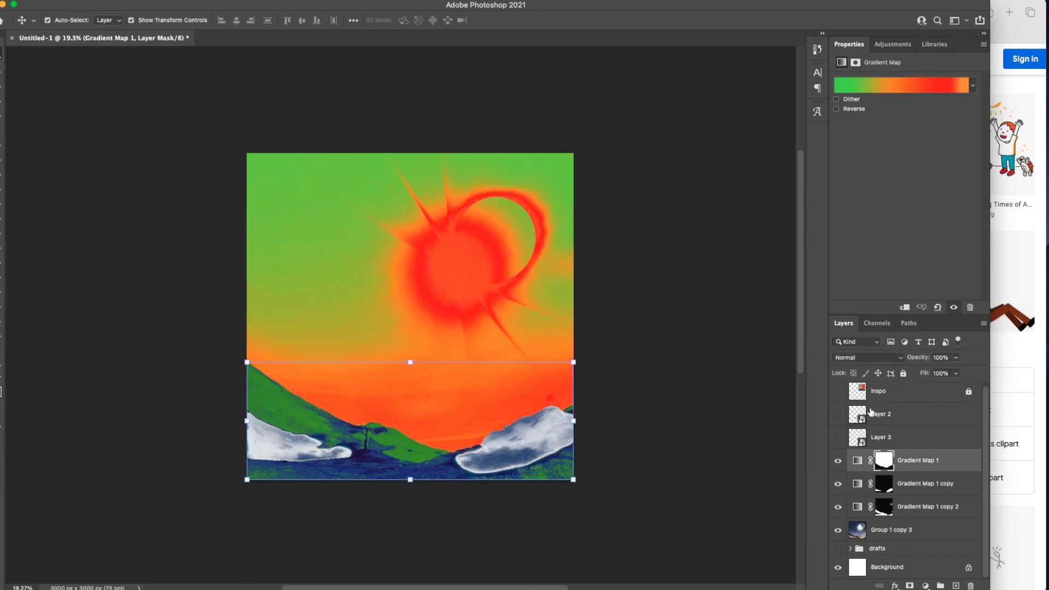
{"action": "left_click", "coordinate": [837, 438]}
{"action": "left_click", "coordinate": [838, 415]}
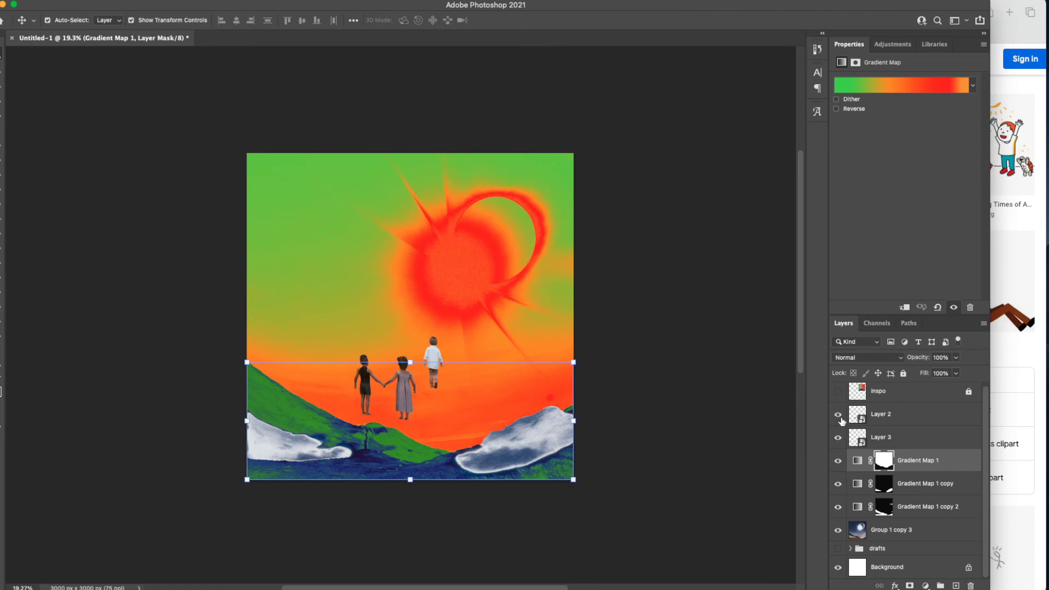
{"action": "left_click", "coordinate": [637, 362]}
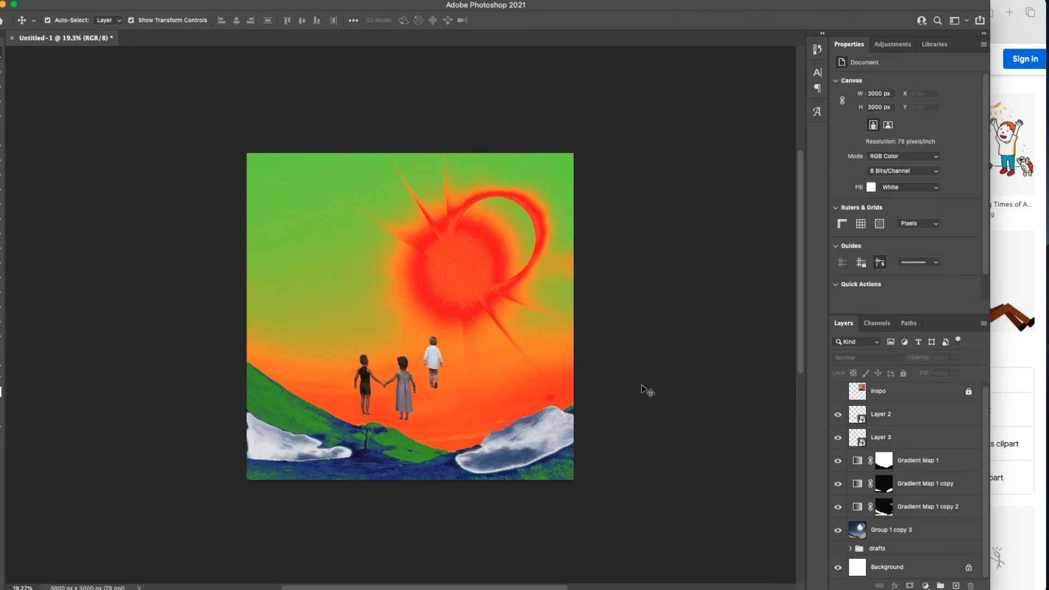
{"action": "left_click", "coordinate": [403, 400]}
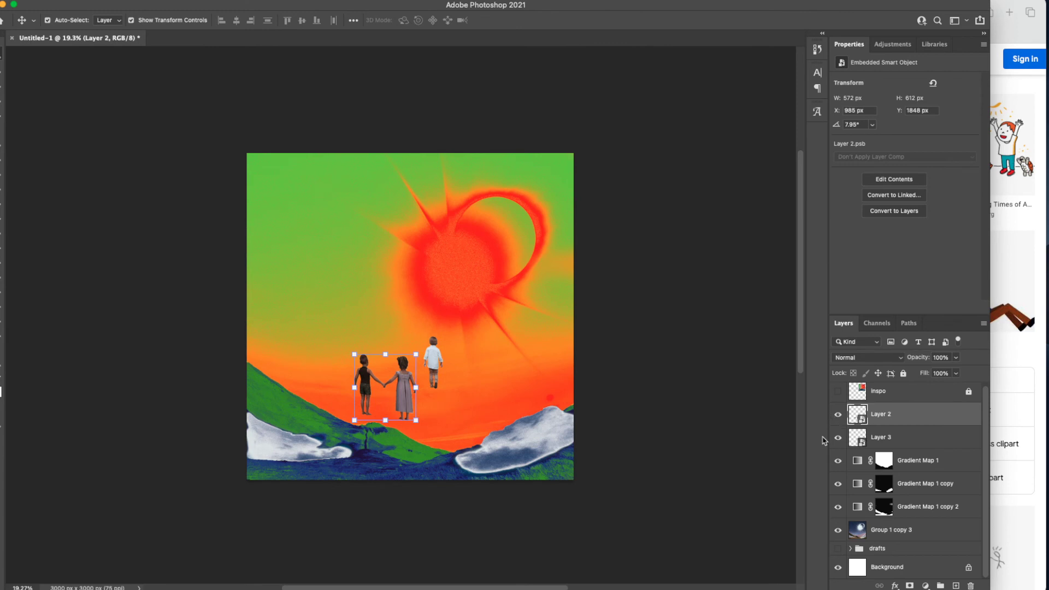
- Compare the clouds with and without their gradient map, and hide both the cloud and sky gradient maps
{"action": "left_click", "coordinate": [838, 485]}
{"action": "left_click", "coordinate": [839, 485]}
{"action": "left_click", "coordinate": [838, 485]}
{"action": "left_click", "coordinate": [838, 484]}
{"action": "left_click", "coordinate": [838, 485]}
{"action": "left_click", "coordinate": [838, 485]}
{"action": "left_click", "coordinate": [838, 486]}
{"action": "left_click", "coordinate": [838, 461]}
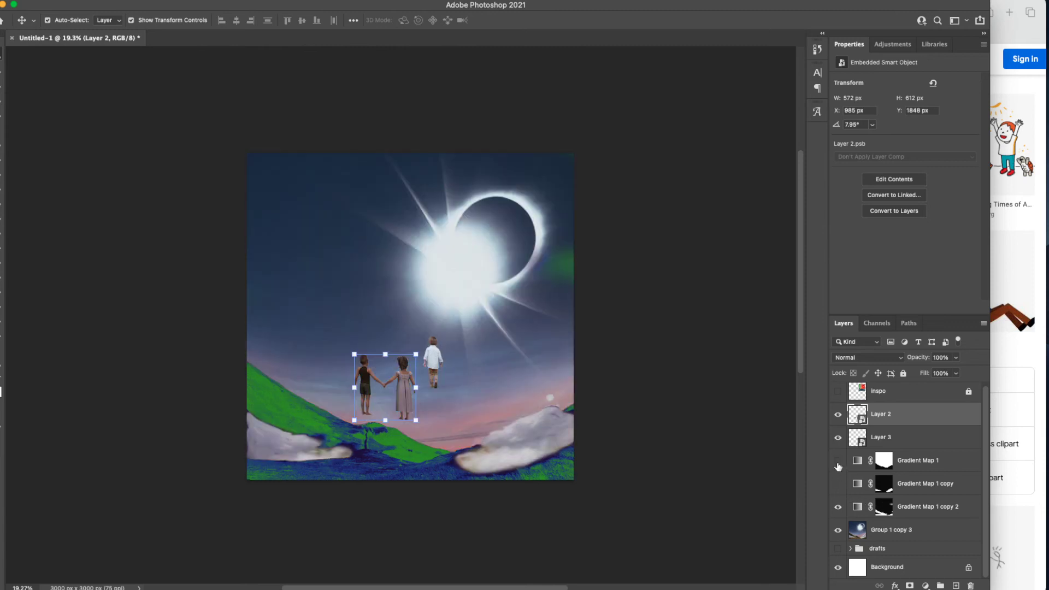
- Load the Gradient Map 1 sky mask as a selection and invert it to select the hills and clouds
{"action": "left_click", "coordinate": [879, 461], "text": "super"}
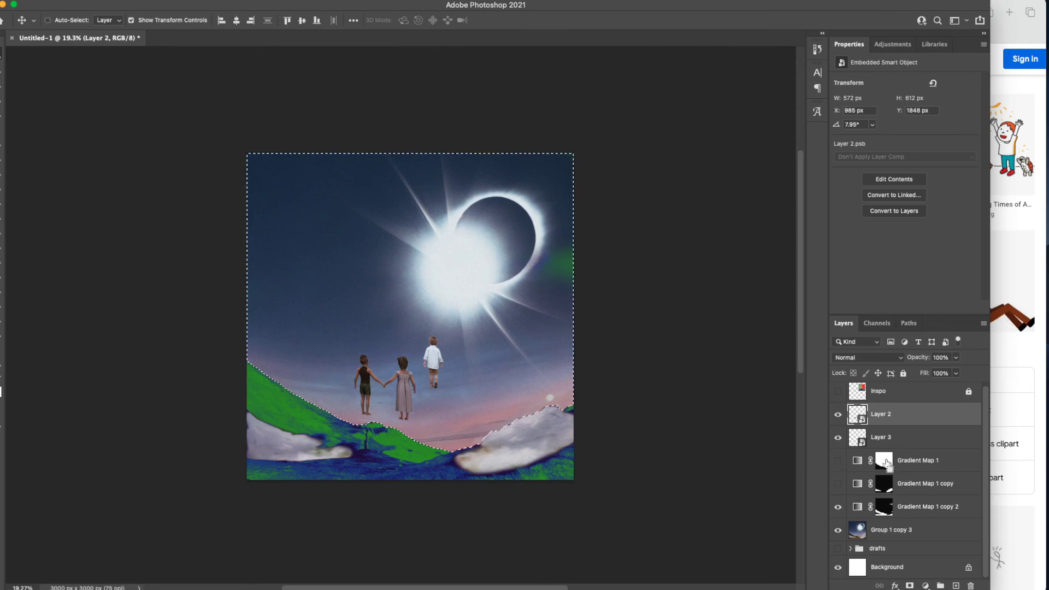
{"action": "left_click", "coordinate": [208, 0]}
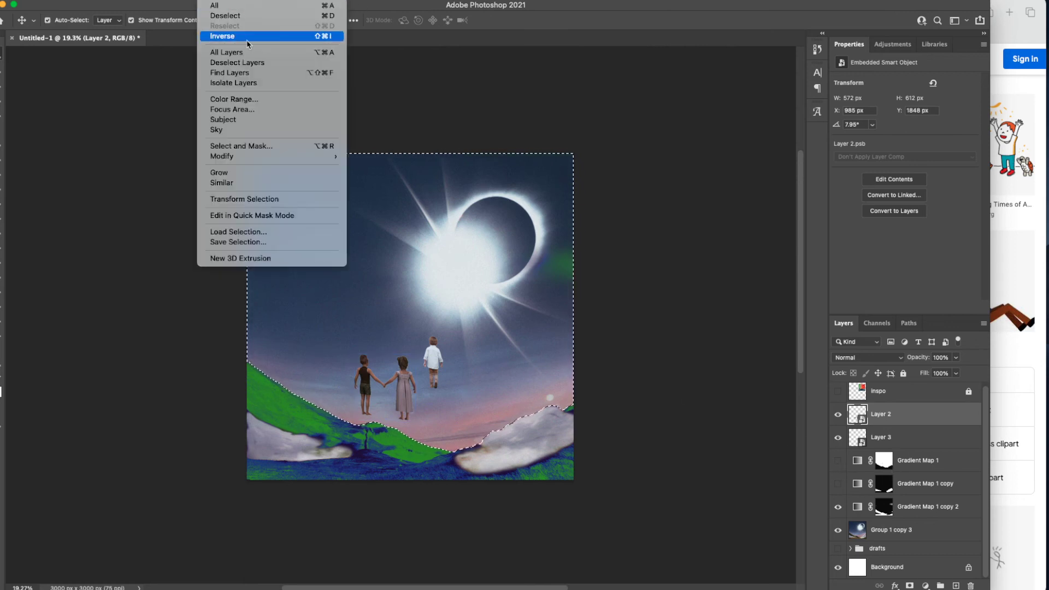
{"action": "left_click", "coordinate": [235, 32]}
{"action": "left_click", "coordinate": [838, 462]}
{"action": "left_click", "coordinate": [837, 462]}
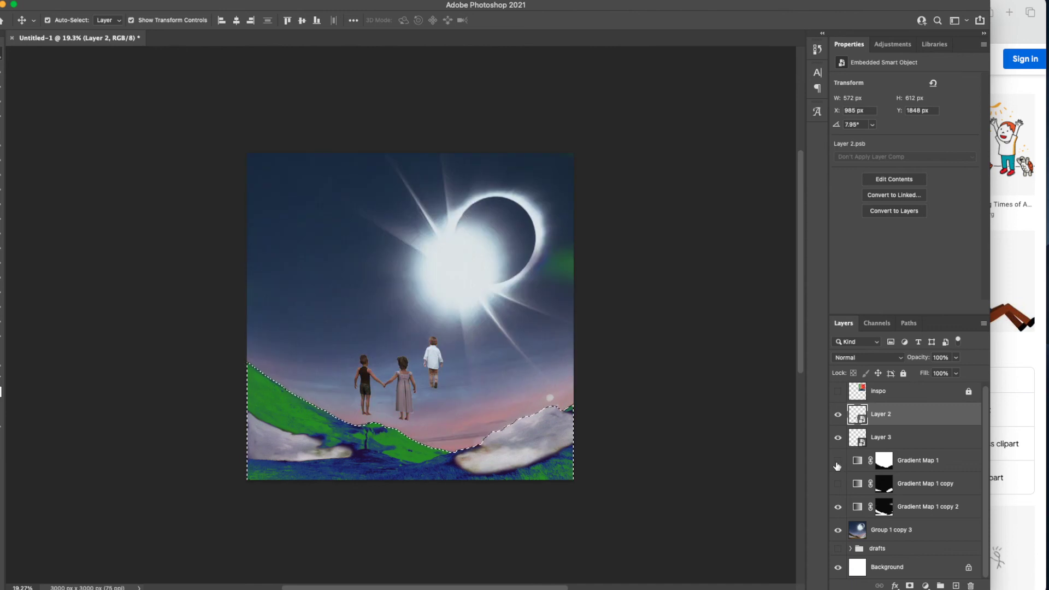
- Brush over the clouds on the Gradient Map 1 copy 2 mask to include them in the hills' gradient map, and deselect
{"action": "left_click", "coordinate": [884, 506]}
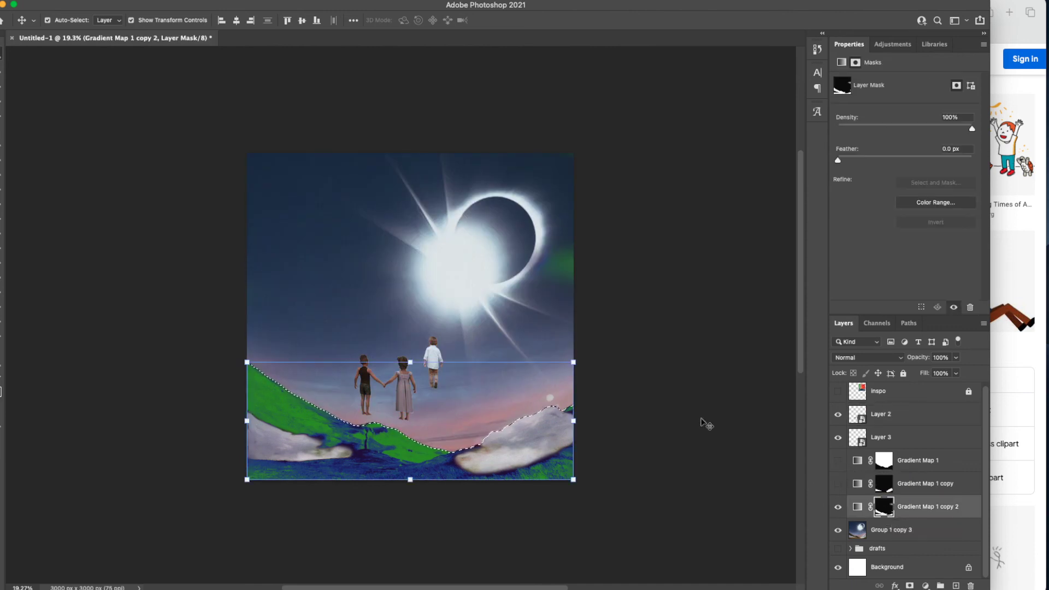
{"action": "key", "text": "b"}
{"action": "mouse_move", "coordinate": [520, 442]}
{"action": "left_mouse_down"}
{"action": "mouse_move", "coordinate": [588, 429]}
{"action": "mouse_move", "coordinate": [443, 491]}
{"action": "mouse_move", "coordinate": [563, 455]}
{"action": "mouse_move", "coordinate": [317, 447]}
{"action": "mouse_move", "coordinate": [399, 446]}
{"action": "mouse_move", "coordinate": [215, 433]}
{"action": "left_mouse_up"}
{"action": "key", "text": "ctrl+d"}
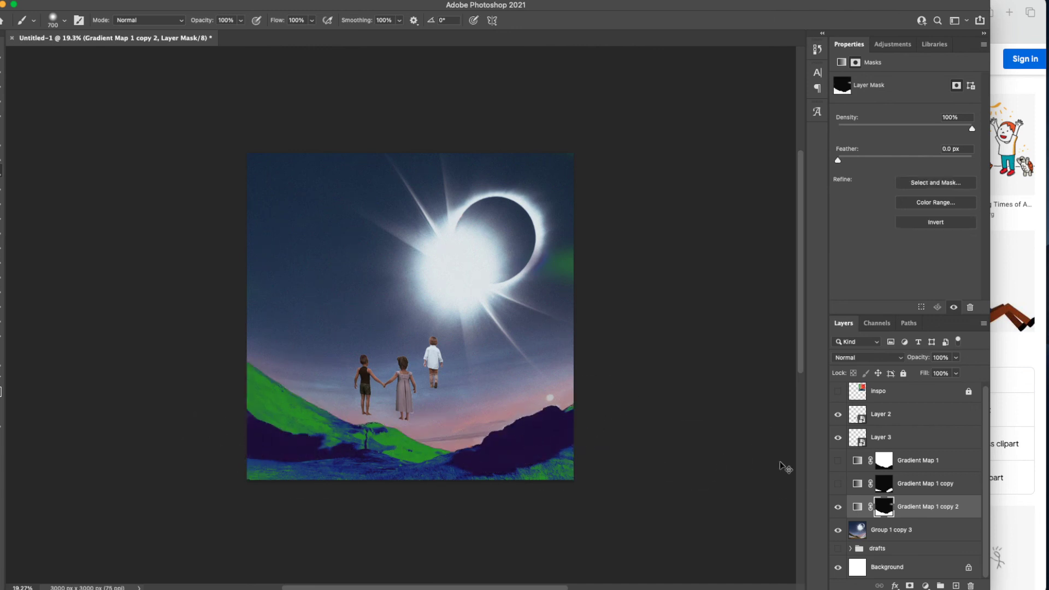
- Undo the painting on the hills' mask and show the cloud and sky gradient maps again
{"action": "left_click", "coordinate": [838, 483]}
{"action": "key", "text": "super+z"}
{"action": "key", "text": "super+z"}
{"action": "key", "text": "super+z"}
{"action": "key", "text": "super+z"}
{"action": "key", "text": "super+z"}
{"action": "key", "text": "super+shift+z"}
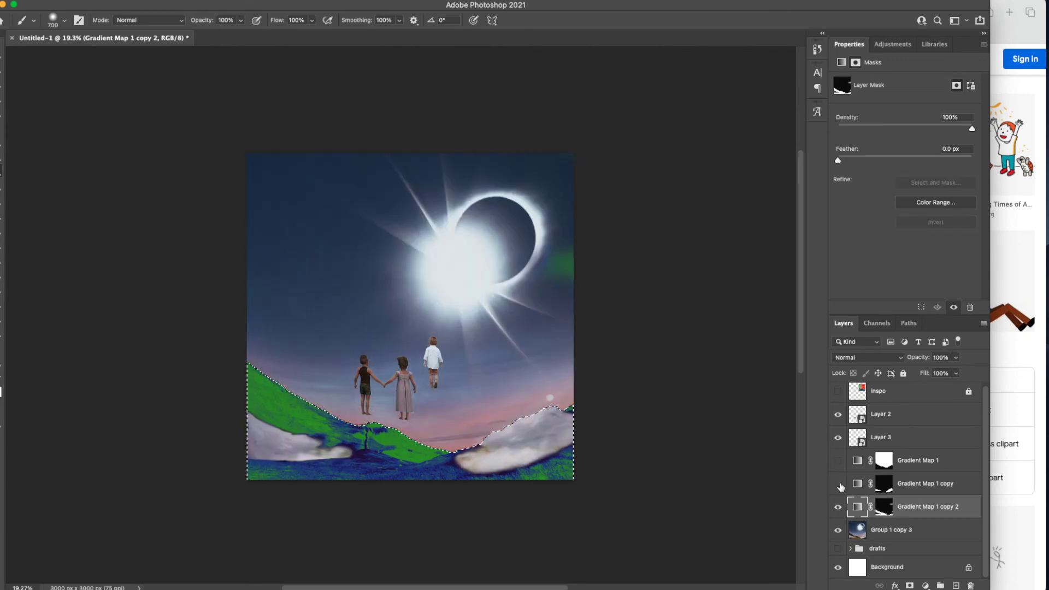
{"action": "left_click", "coordinate": [838, 484]}
{"action": "left_click", "coordinate": [838, 461]}
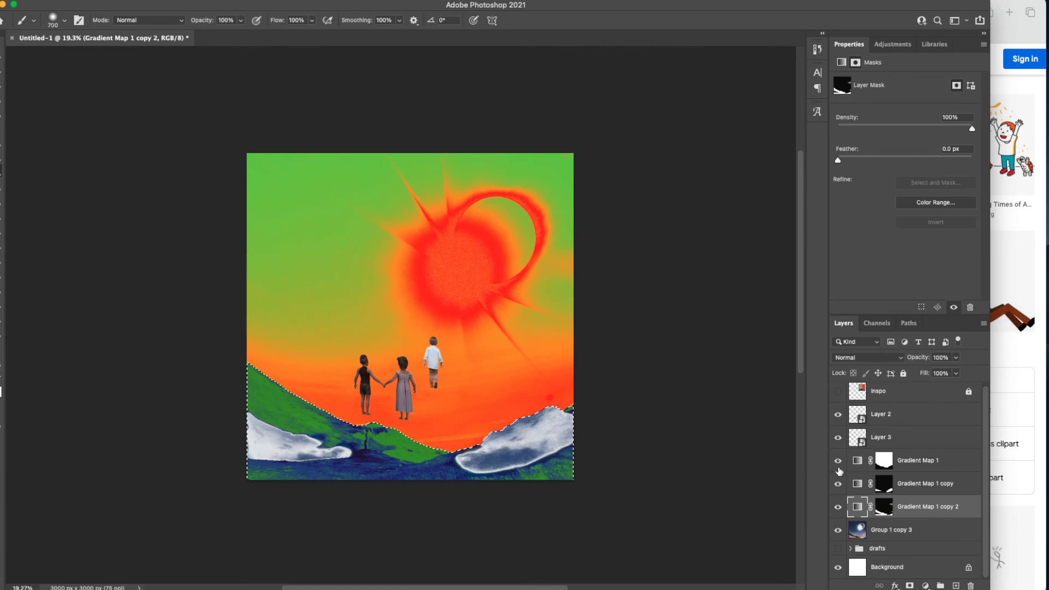
- Duplicate the sky's gradient map above Layer 3, delete the copy's layer mask, and clip the copy to Layer 3
{"action": "left_click", "coordinate": [911, 465]}
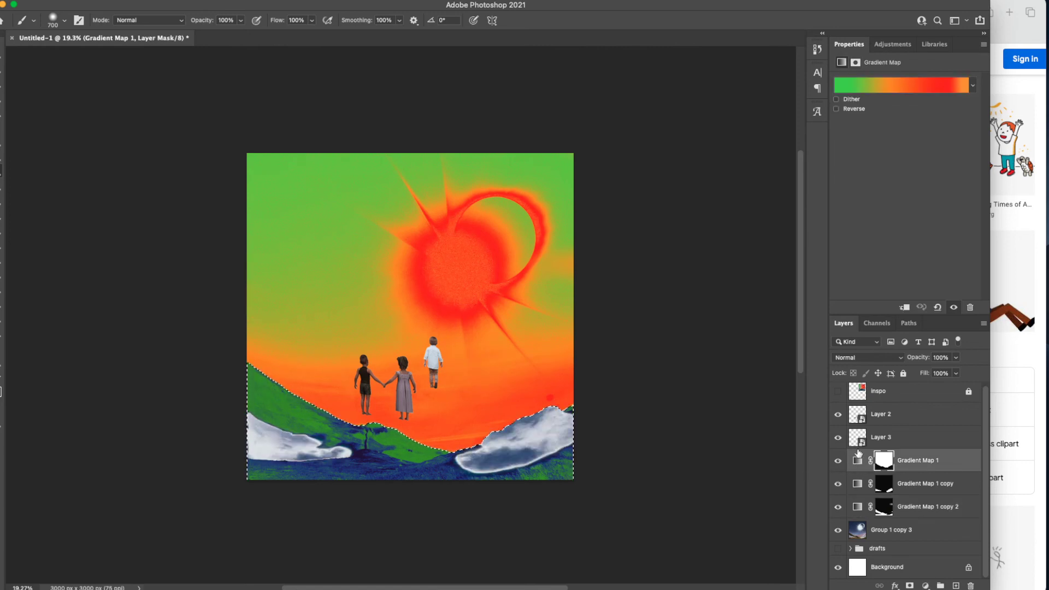
{"action": "left_click", "coordinate": [838, 437]}
{"action": "left_click", "coordinate": [838, 437]}
{"action": "left_click_drag", "start_coordinate": [911, 462], "coordinate": [970, 585]}
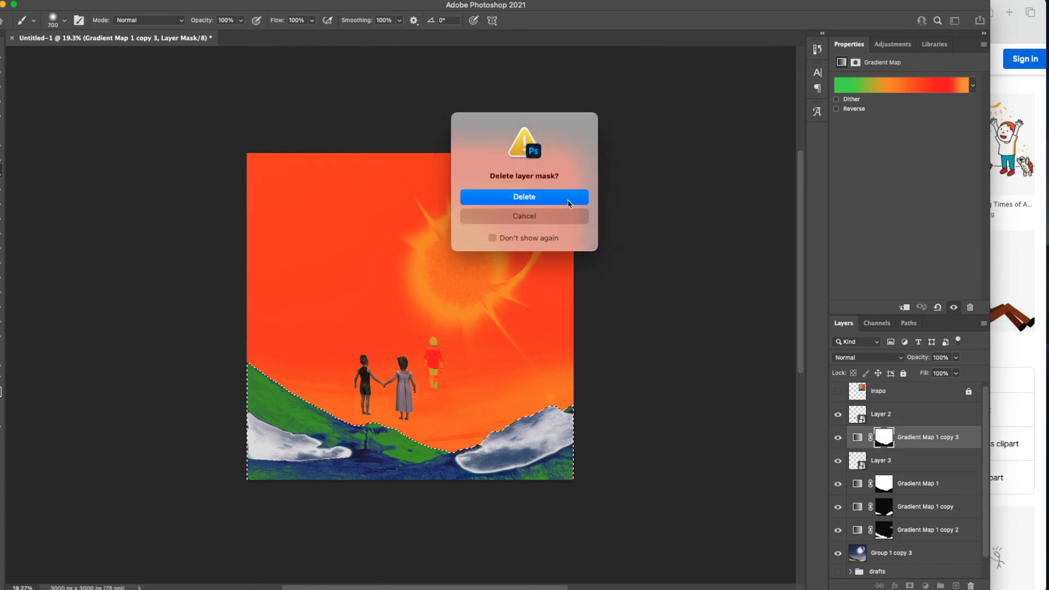
{"action": "left_click", "coordinate": [560, 200]}
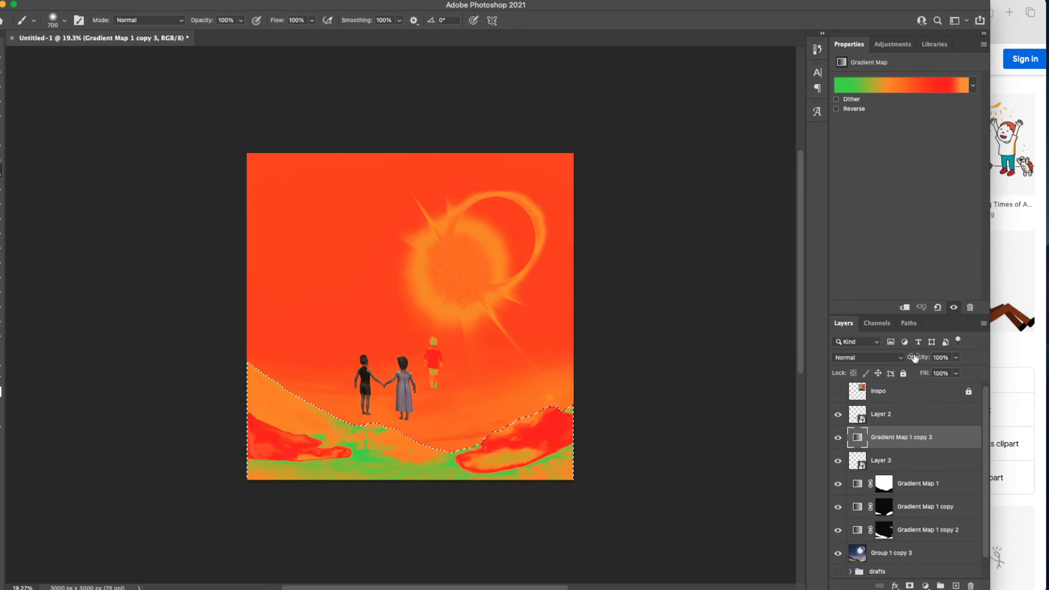
{"action": "right_click", "coordinate": [906, 444]}
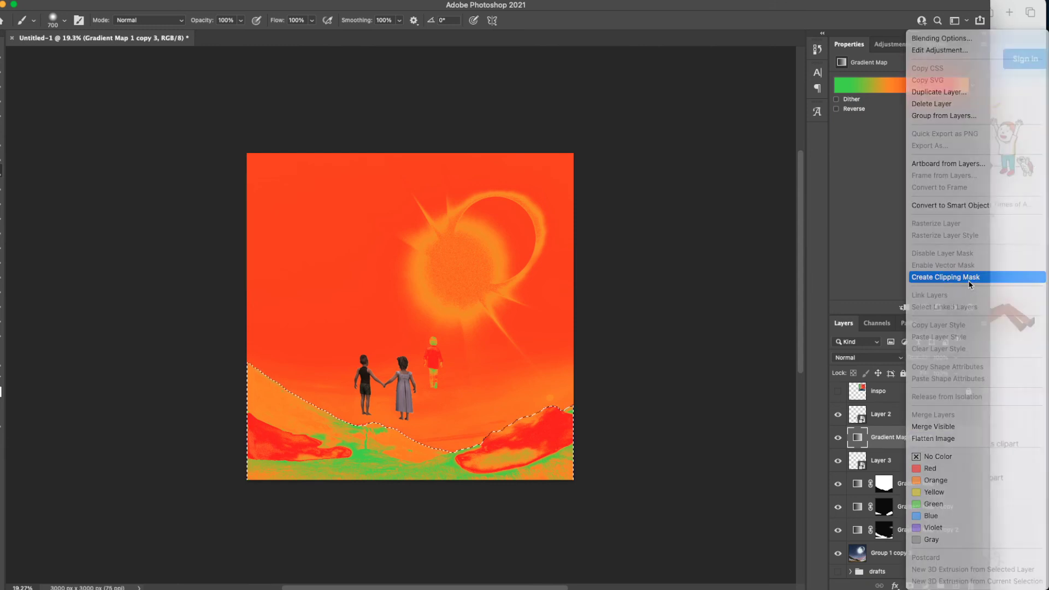
{"action": "left_click", "coordinate": [970, 277]}
- Duplicate the figure's gradient map above Layer 2 and clip the copy to the pair of figures
{"action": "left_click_drag", "start_coordinate": [913, 438], "coordinate": [901, 409]}
{"action": "right_click", "coordinate": [926, 416]}
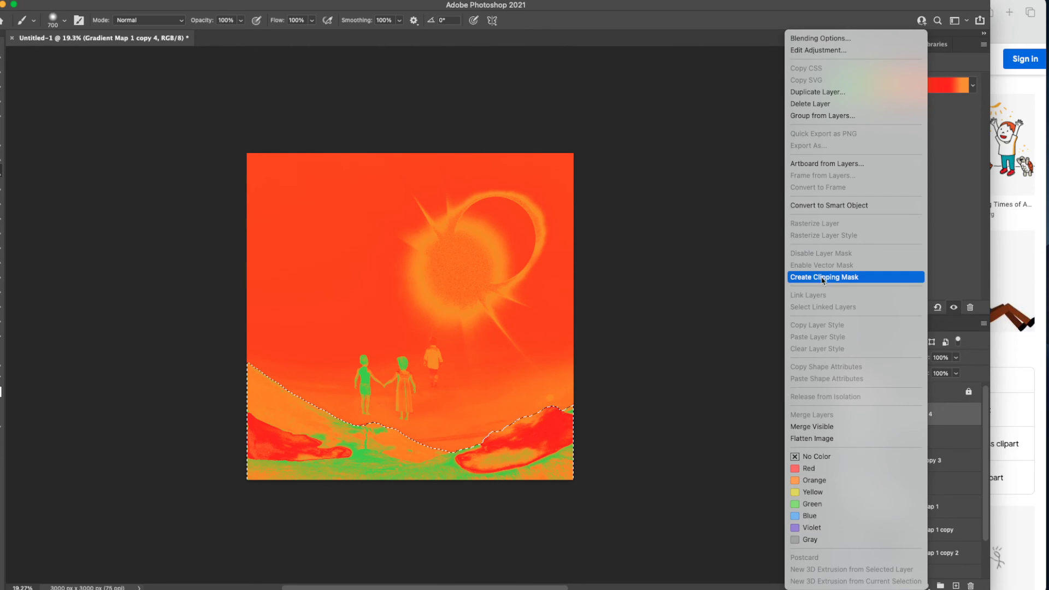
{"action": "left_click", "coordinate": [844, 277]}
{"action": "left_click", "coordinate": [686, 354]}
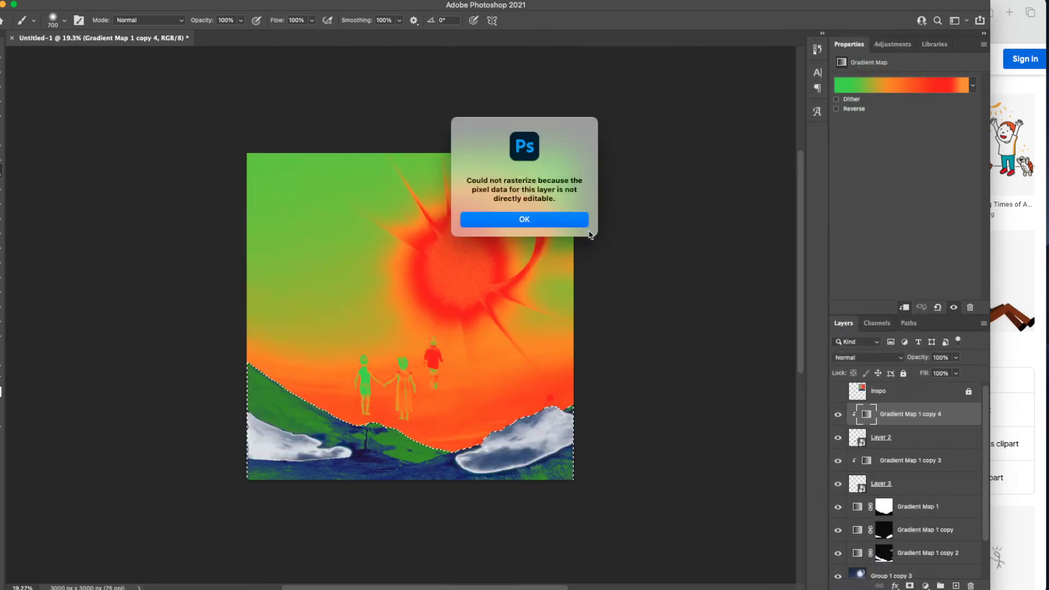
{"action": "left_click", "coordinate": [588, 227]}
- Show the inspo reference layer and compare the recoloured figures with it
{"action": "left_click", "coordinate": [838, 392]}
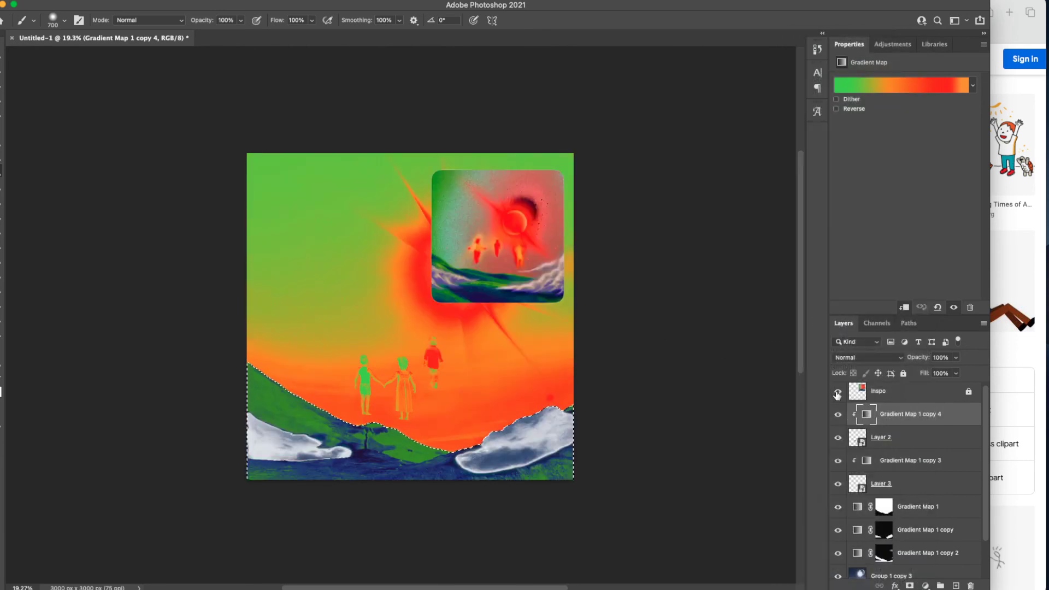
{"action": "left_click", "coordinate": [838, 392]}
{"action": "left_click", "coordinate": [838, 393]}
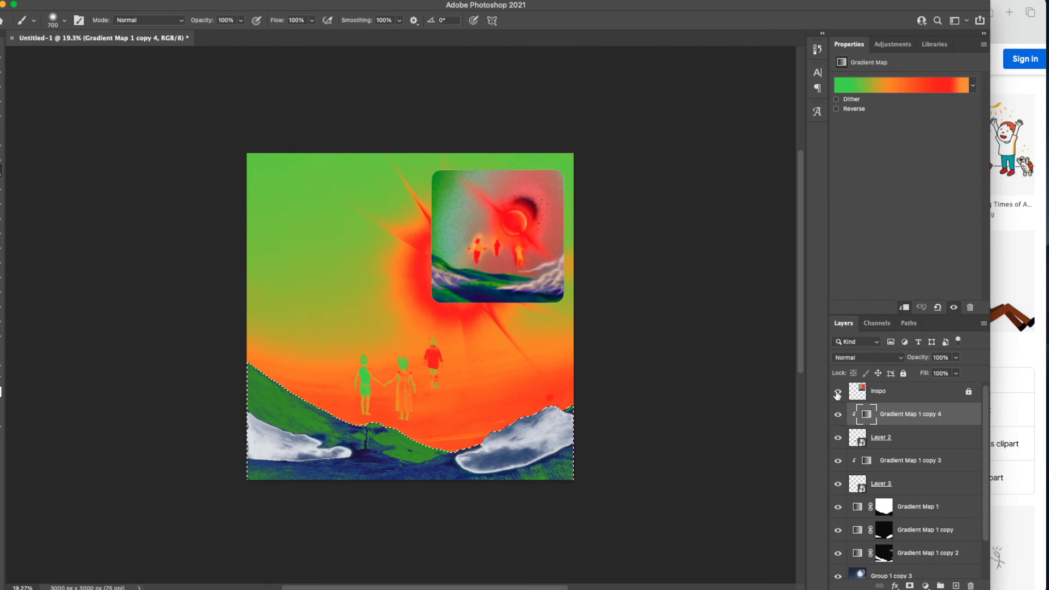
{"action": "left_click", "coordinate": [838, 392]}
{"action": "left_click", "coordinate": [837, 393]}
- Remove the green stop from the Layer 2 figures' gradient map and move the red stop to 57%
{"action": "left_click", "coordinate": [892, 87]}
{"action": "left_click_drag", "start_coordinate": [671, 326], "coordinate": [689, 385]}
{"action": "left_click_drag", "start_coordinate": [856, 327], "coordinate": [798, 329]}
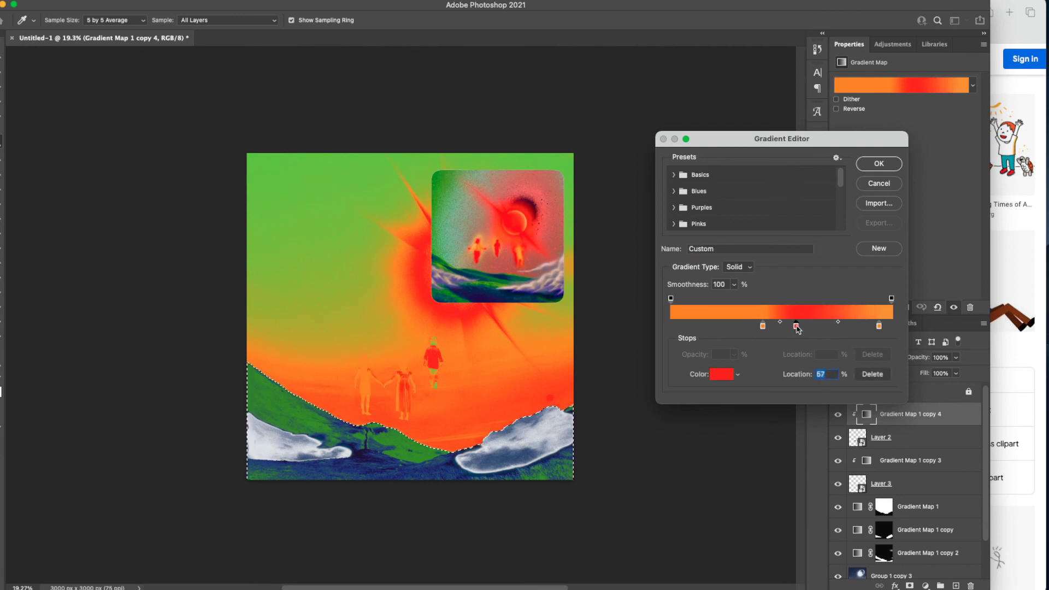
- Recolour the 42% orange stop of the figures' gradient to lighter orange #ffaa30
{"action": "double_click", "coordinate": [763, 326]}
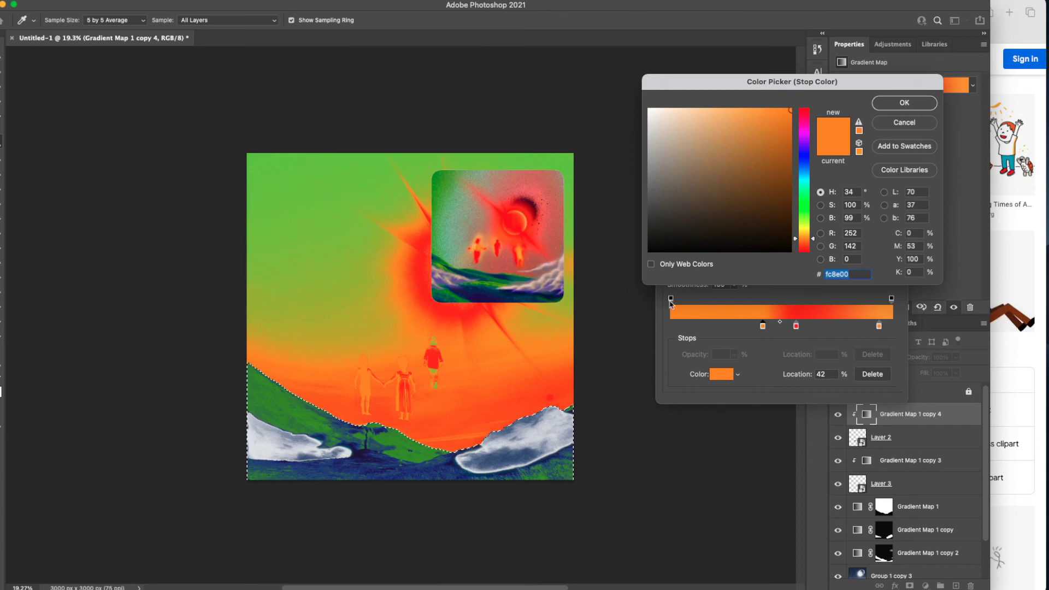
{"action": "left_click_drag", "start_coordinate": [768, 113], "coordinate": [737, 108]}
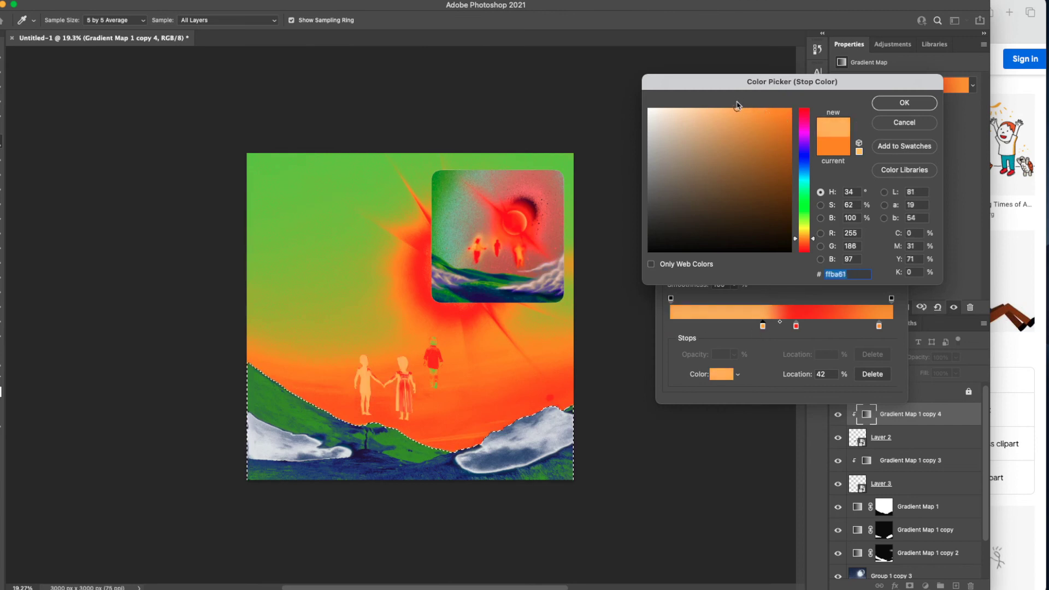
{"action": "left_click", "coordinate": [764, 109]}
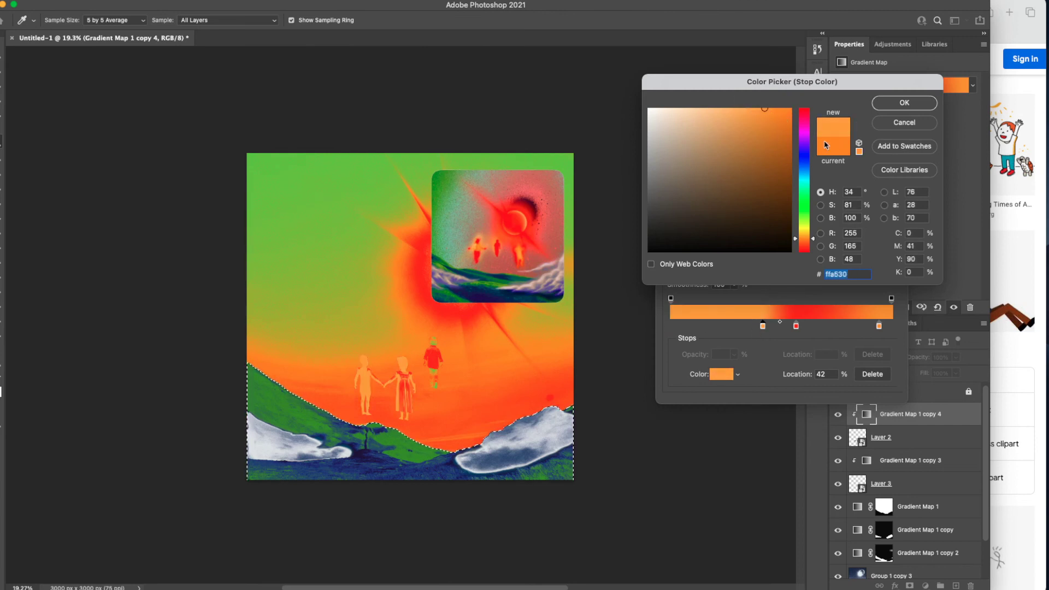
{"action": "left_click_drag", "start_coordinate": [809, 235], "coordinate": [805, 240]}
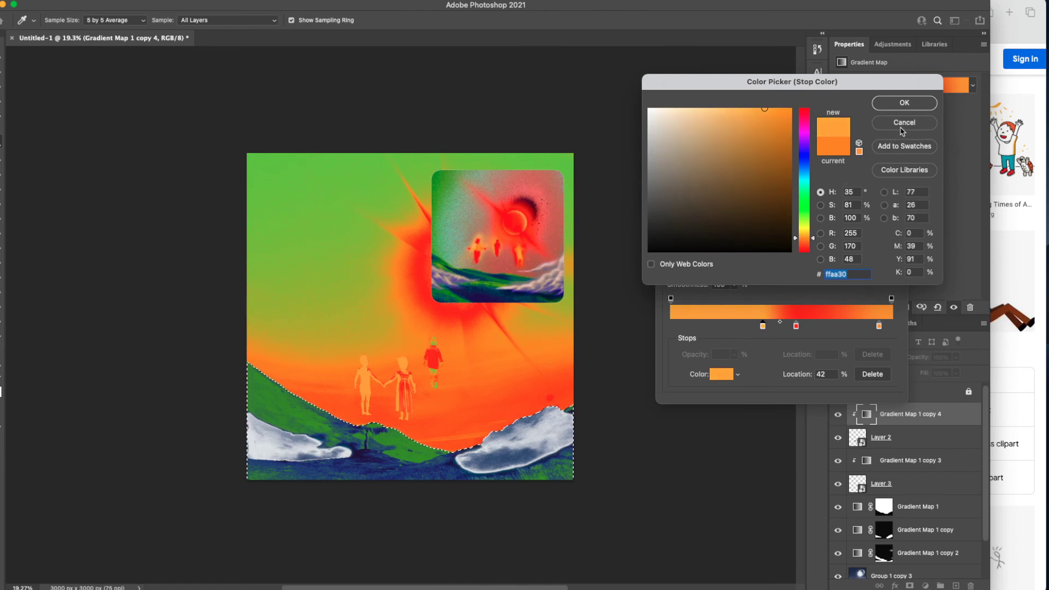
{"action": "left_click", "coordinate": [904, 102]}
- Reduce the figures' gradient to two stops by removing the outer orange one, with light orange at 0% and red at 100%
{"action": "left_click_drag", "start_coordinate": [797, 326], "coordinate": [690, 328]}
{"action": "left_click", "coordinate": [790, 326]}
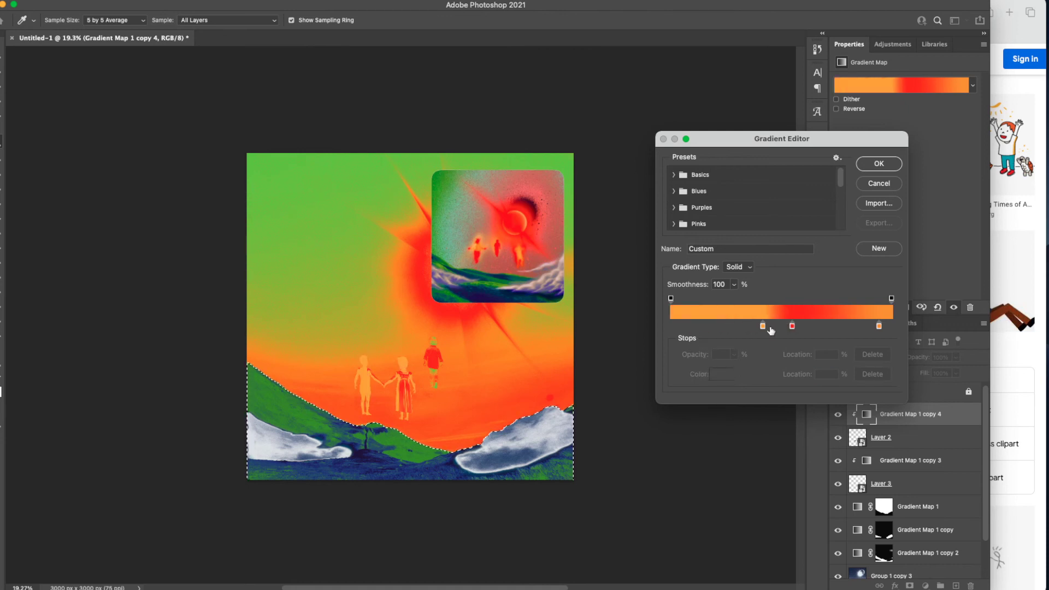
{"action": "left_click_drag", "start_coordinate": [763, 327], "coordinate": [671, 327]}
{"action": "left_click_drag", "start_coordinate": [877, 327], "coordinate": [874, 356]}
{"action": "left_click_drag", "start_coordinate": [792, 327], "coordinate": [891, 327]}
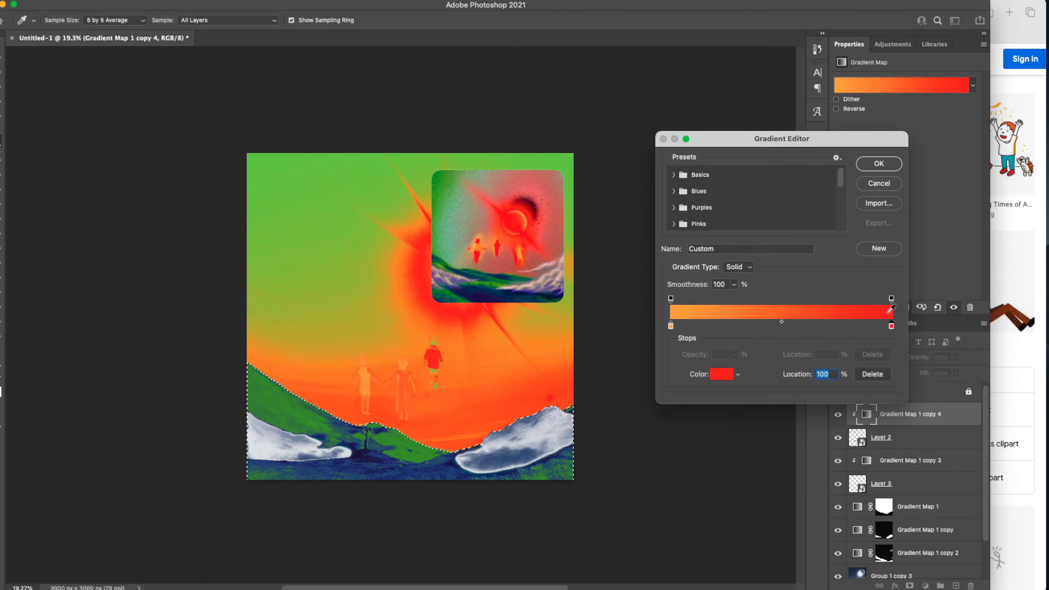
- Tighten the Layer 2 figures' gradient by adding a red stop nearer the middle, moving light orange inward and removing the outer red stop
{"action": "left_click", "coordinate": [832, 326]}
{"action": "left_click_drag", "start_coordinate": [671, 326], "coordinate": [762, 326]}
{"action": "left_click_drag", "start_coordinate": [832, 327], "coordinate": [801, 327]}
{"action": "left_click_drag", "start_coordinate": [892, 327], "coordinate": [892, 349]}
{"action": "left_click", "coordinate": [874, 164]}
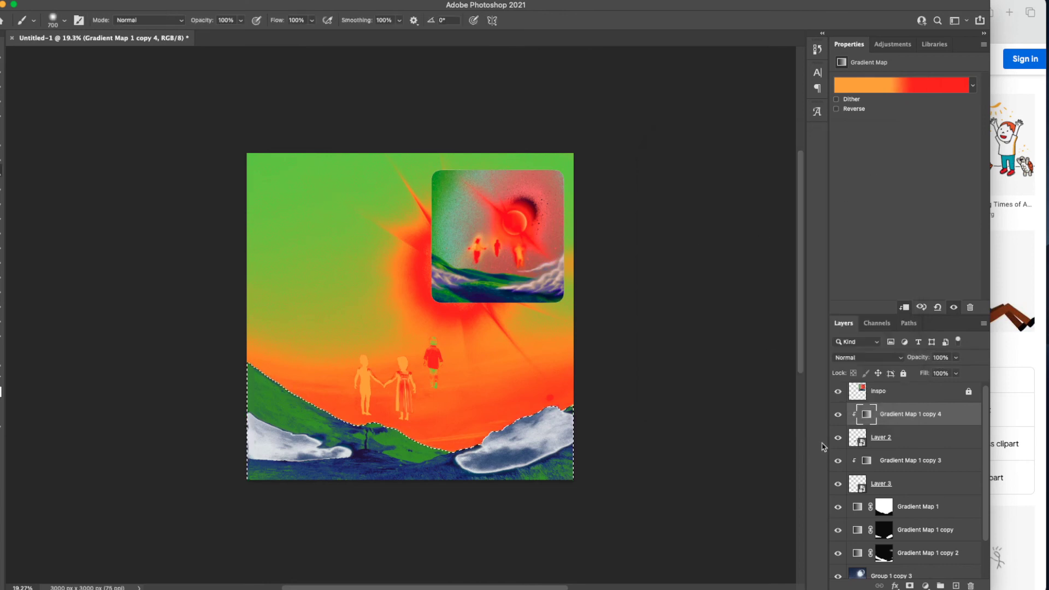
- Try a 3.7-pixel Gaussian Blur on the Layer 2 figures
{"action": "left_click", "coordinate": [906, 443]}
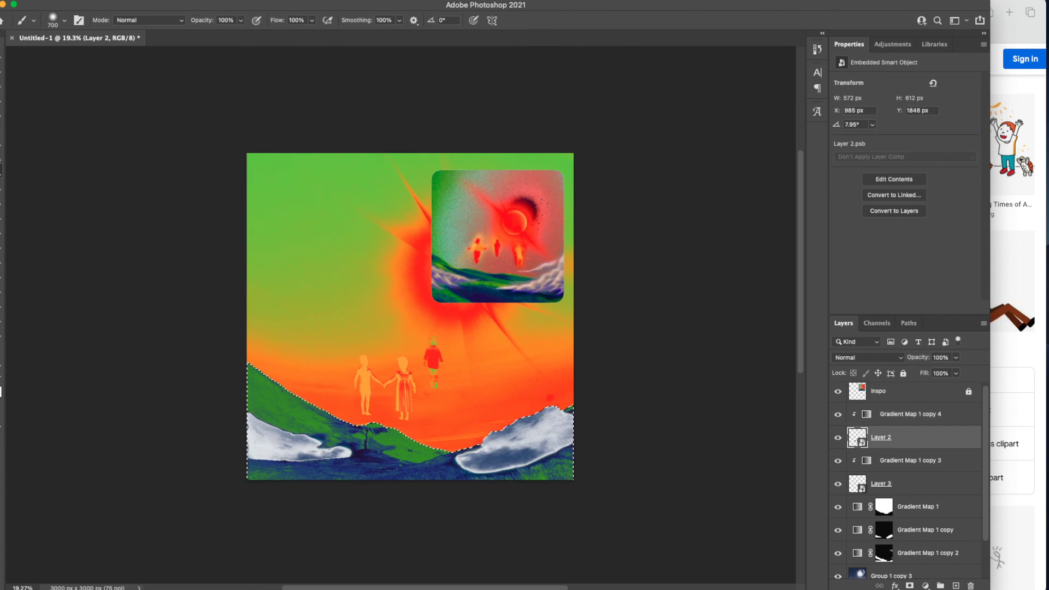
{"action": "left_click", "coordinate": [238, 1]}
{"action": "mouse_move", "coordinate": [265, 139]}
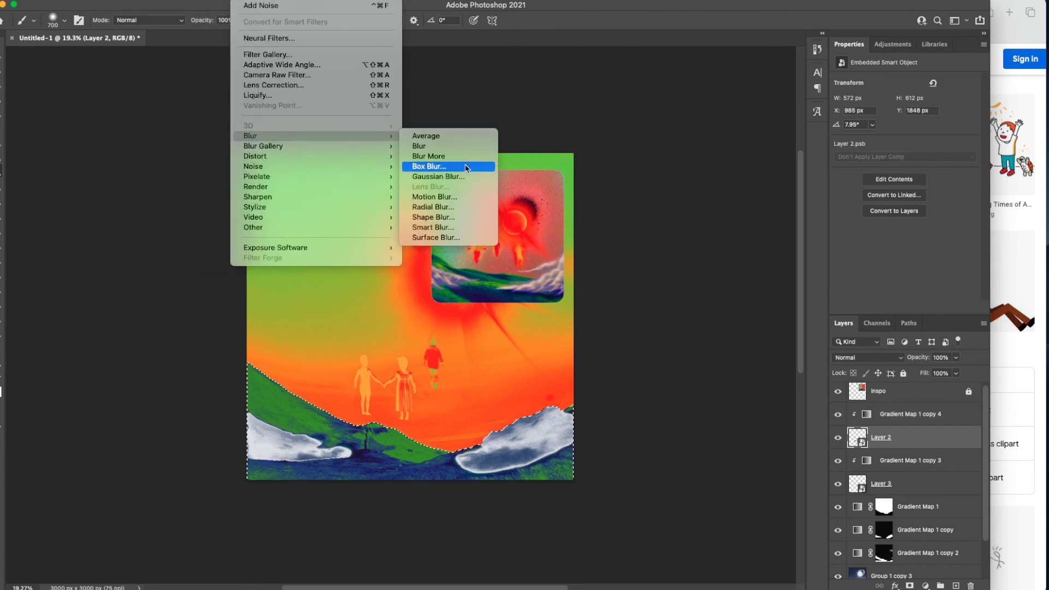
{"action": "left_click", "coordinate": [463, 177]}
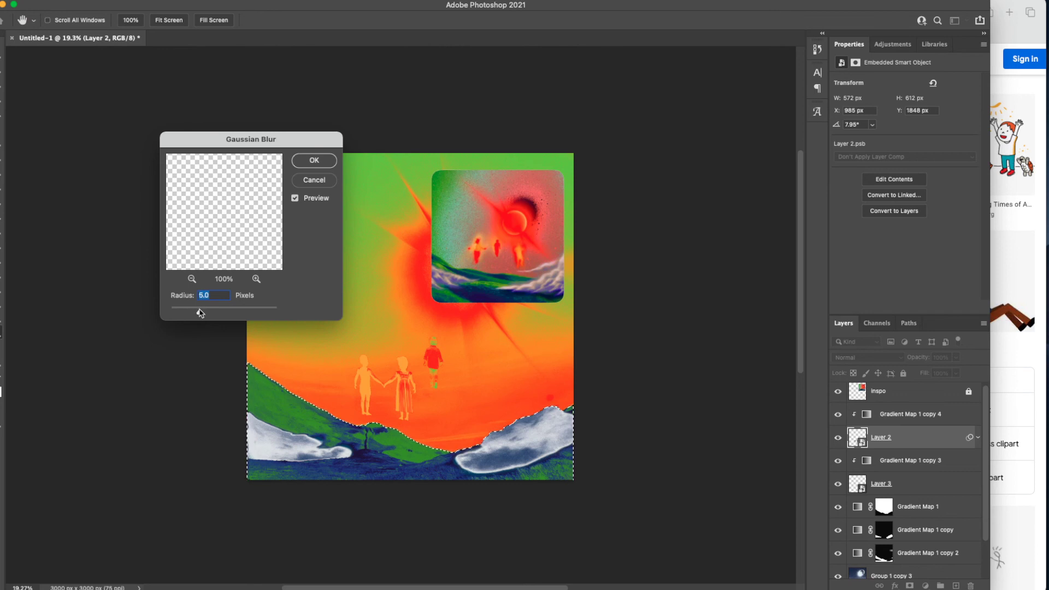
{"action": "mouse_move", "coordinate": [201, 313]}
{"action": "left_mouse_down"}
{"action": "mouse_move", "coordinate": [237, 312]}
{"action": "mouse_move", "coordinate": [191, 311]}
{"action": "left_mouse_up"}
{"action": "left_click", "coordinate": [322, 161]}
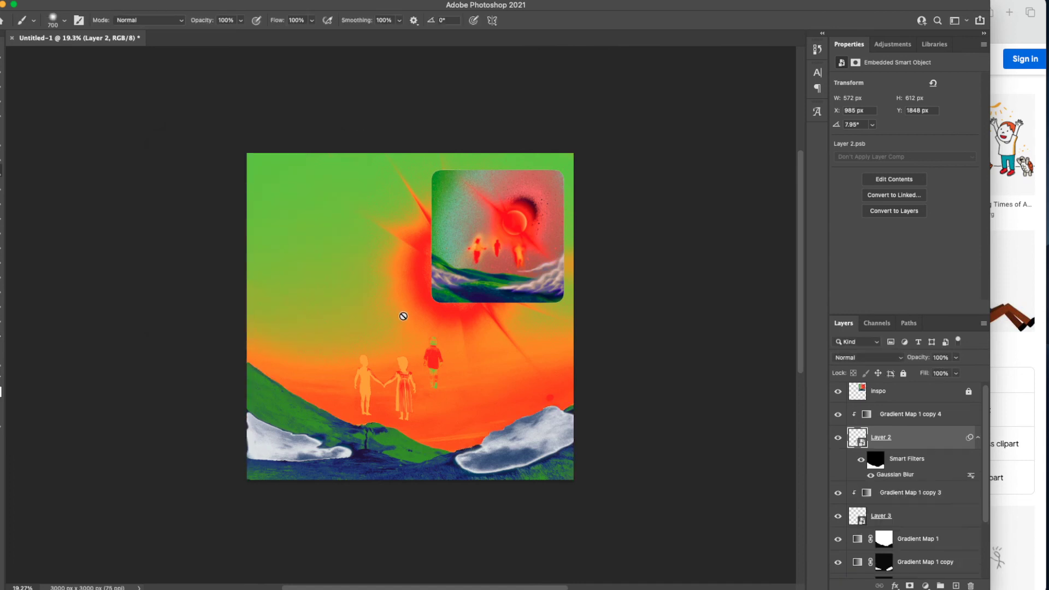
- Toggle Layer 2 off and on to check it, and hide its clipped gradient map, Gradient Map 1 copy 4
{"action": "left_click", "coordinate": [838, 437]}
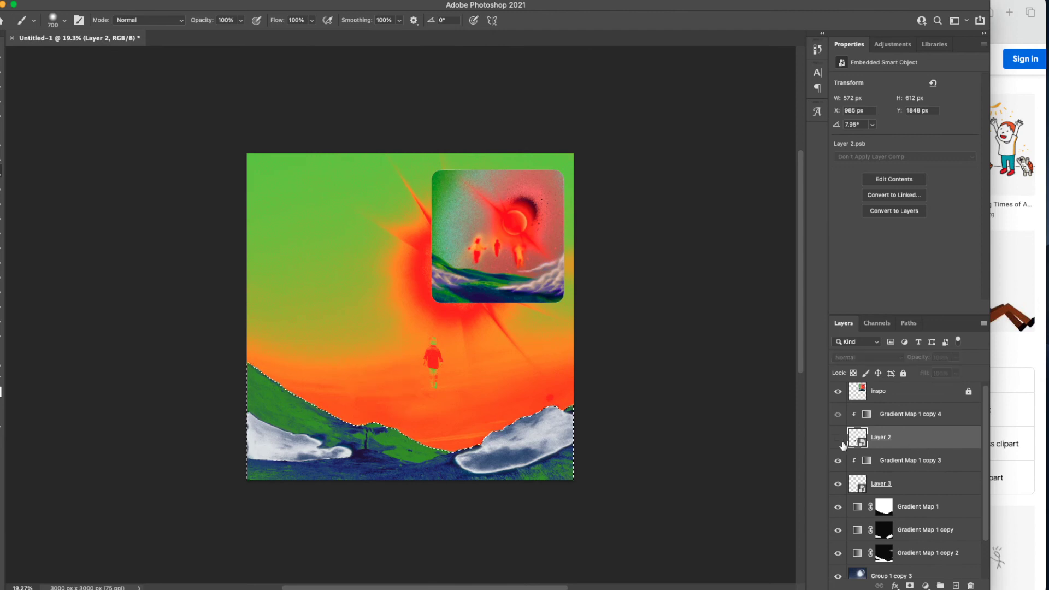
{"action": "left_click", "coordinate": [838, 438]}
{"action": "left_click", "coordinate": [839, 414]}
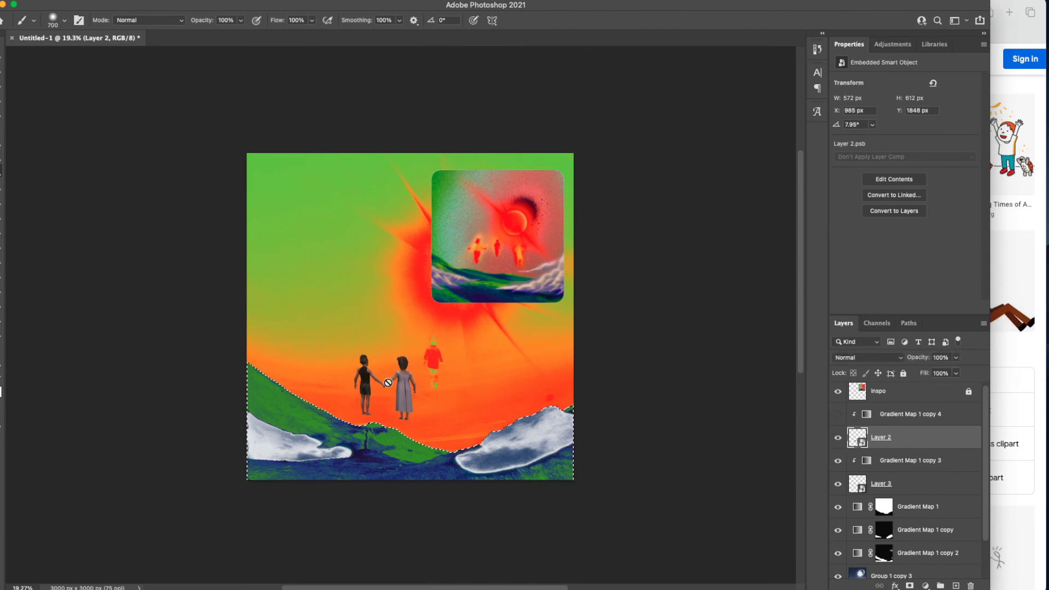
{"action": "scroll", "coordinate": [385, 384], "scroll_direction": "up", "scroll_amount": 5}
- Try a 4.8-pixel Gaussian Blur as a smart filter on Layer 2
{"action": "left_click", "coordinate": [904, 460]}
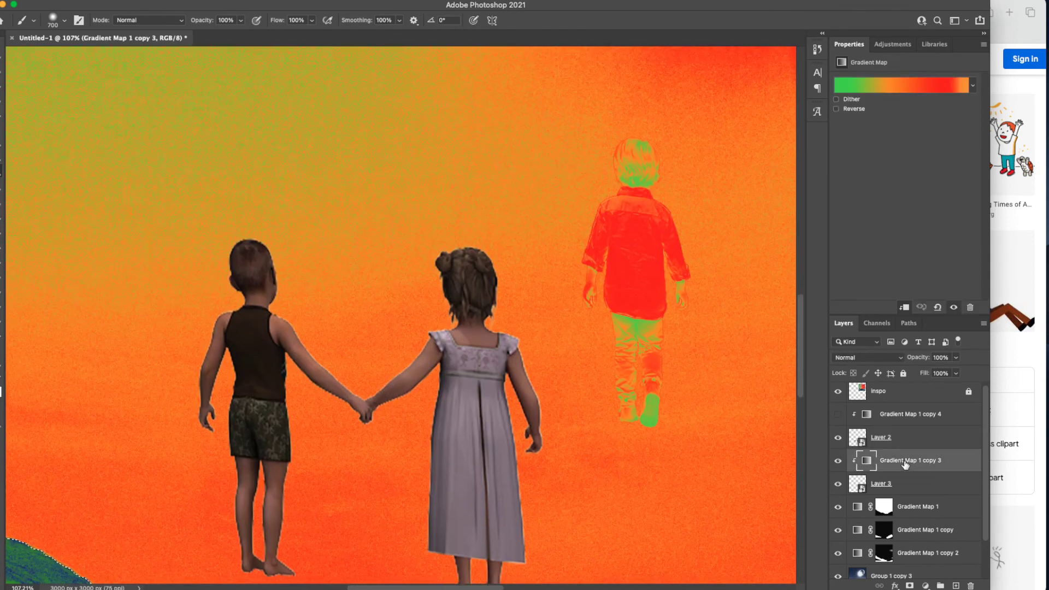
{"action": "left_click", "coordinate": [246, 1]}
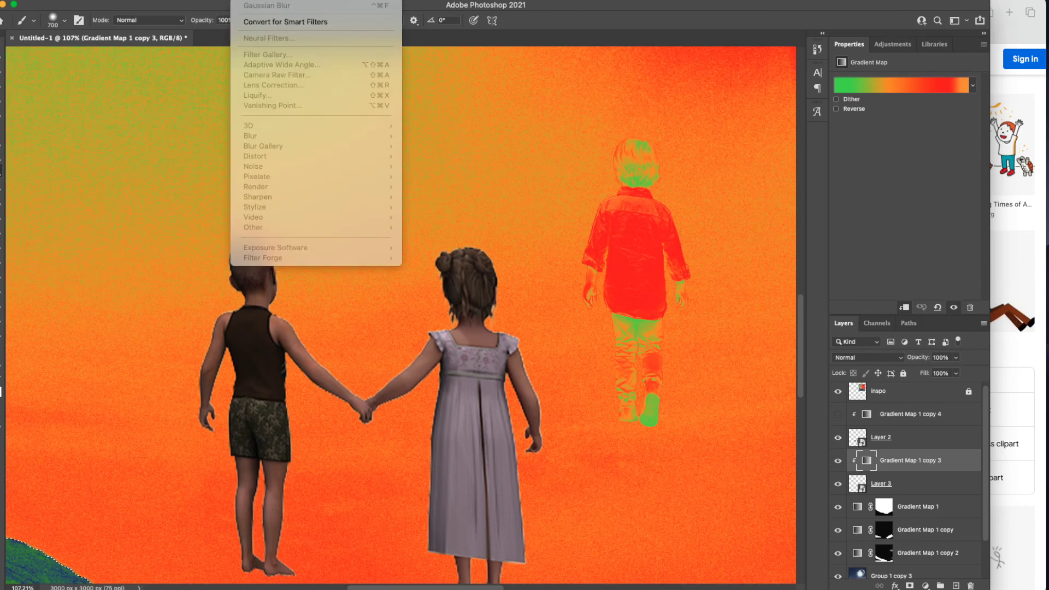
{"action": "left_click", "coordinate": [913, 460]}
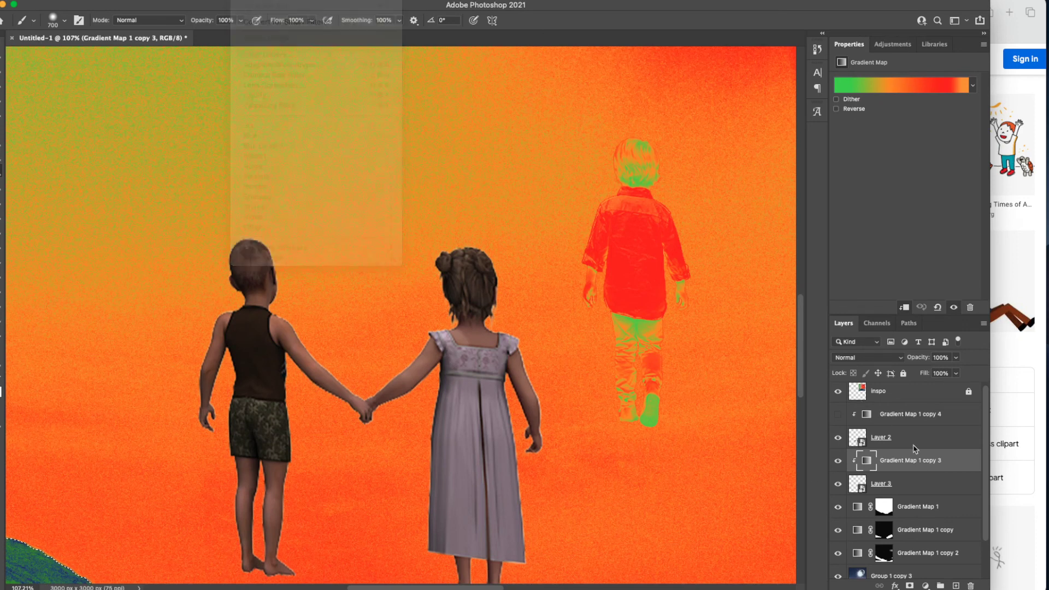
{"action": "left_click", "coordinate": [905, 437]}
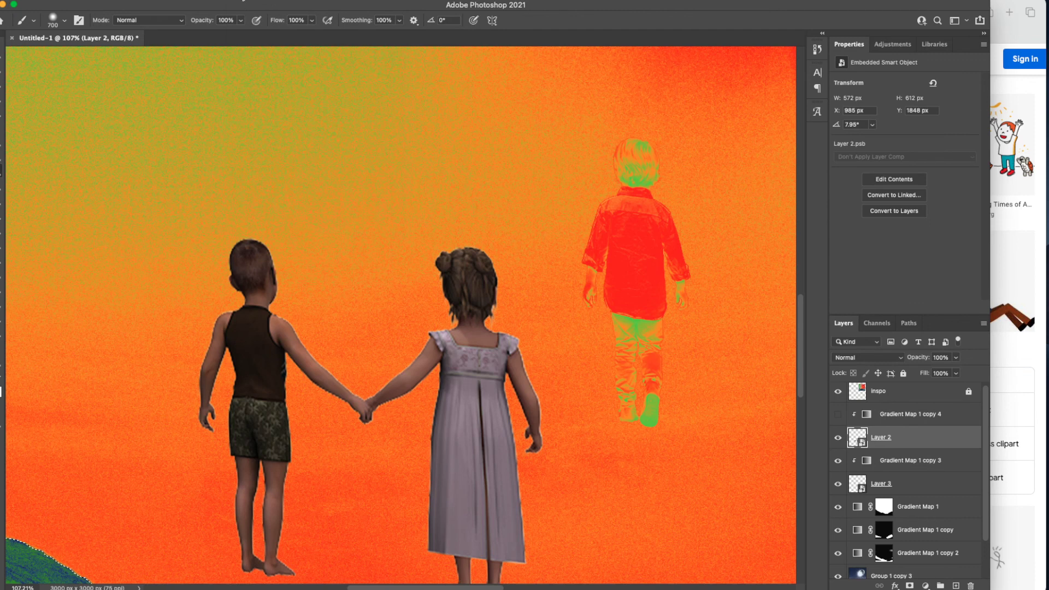
{"action": "left_click", "coordinate": [243, 1]}
{"action": "mouse_move", "coordinate": [296, 138]}
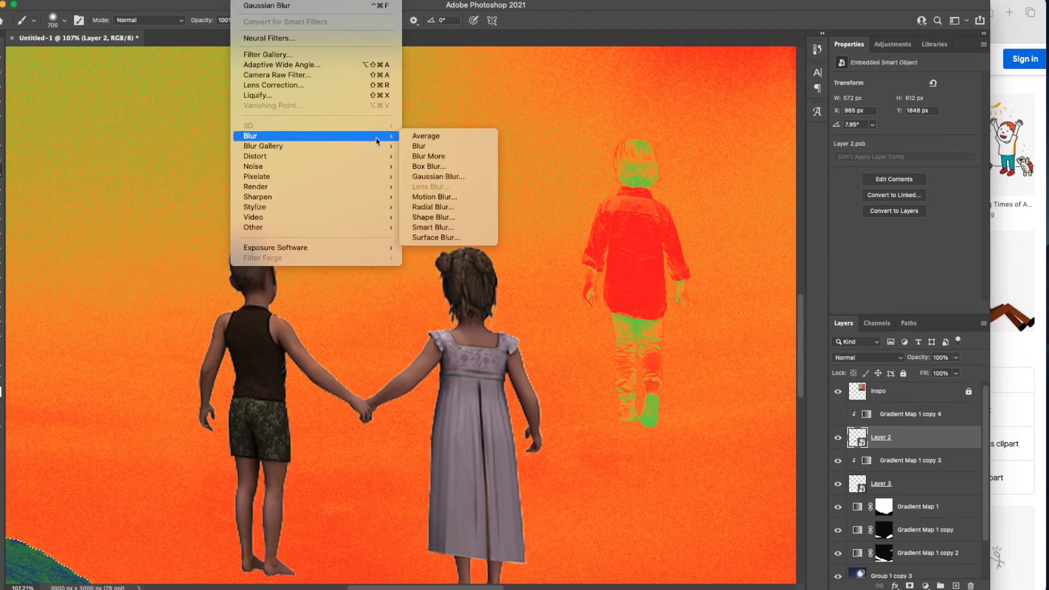
{"action": "left_click", "coordinate": [438, 176]}
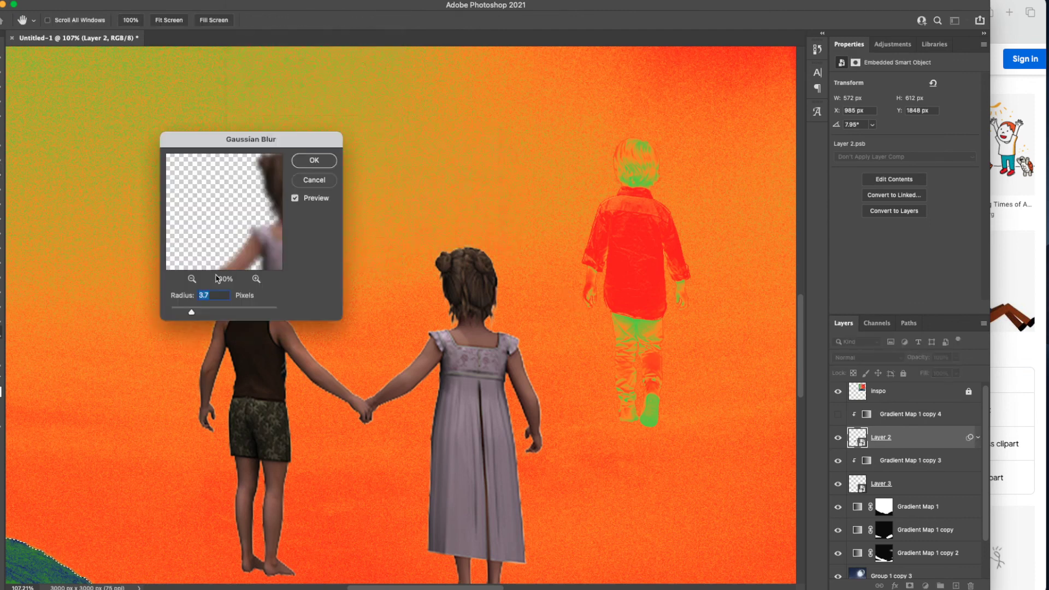
{"action": "left_click_drag", "start_coordinate": [191, 312], "coordinate": [199, 311]}
{"action": "left_click", "coordinate": [314, 160]}
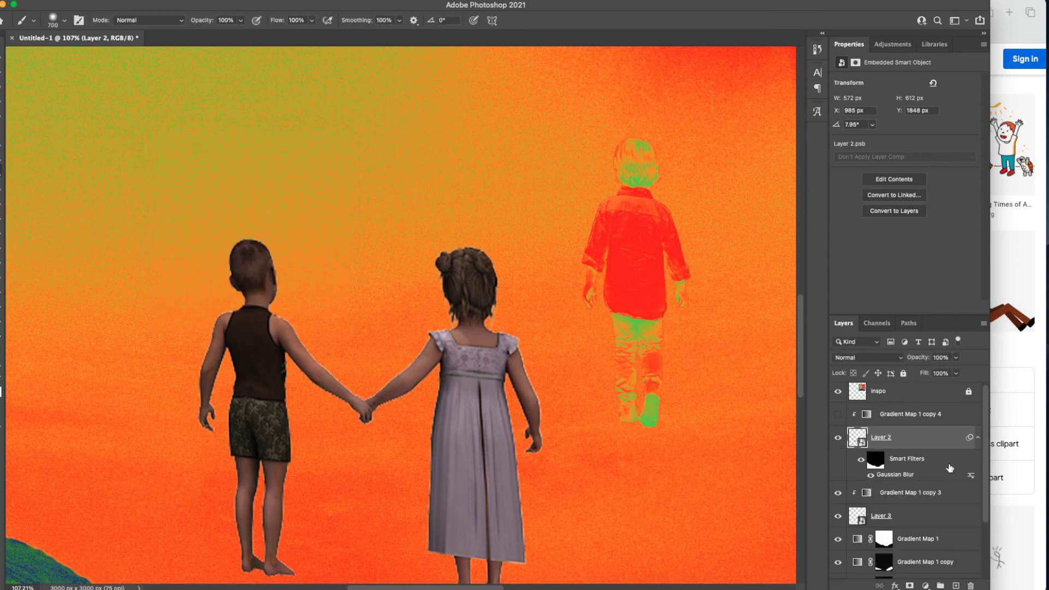
- Undo the smart-filter blur on Layer 2 and rasterize the layer
{"action": "key", "text": "super+z"}
{"action": "key", "text": "super+shift+z"}
{"action": "left_click", "coordinate": [975, 442]}
{"action": "left_click", "coordinate": [975, 443]}
{"action": "left_click", "coordinate": [975, 443]}
{"action": "left_click", "coordinate": [924, 444]}
{"action": "left_click", "coordinate": [585, 355]}
{"action": "left_click", "coordinate": [557, 231]}
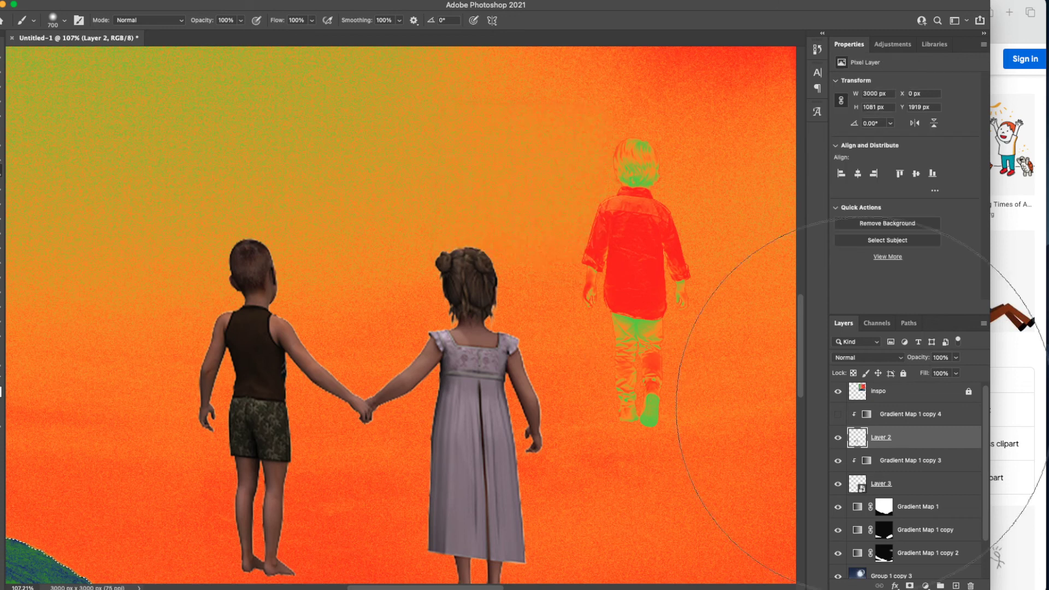
{"action": "left_click", "coordinate": [838, 439]}
{"action": "left_click", "coordinate": [838, 439]}
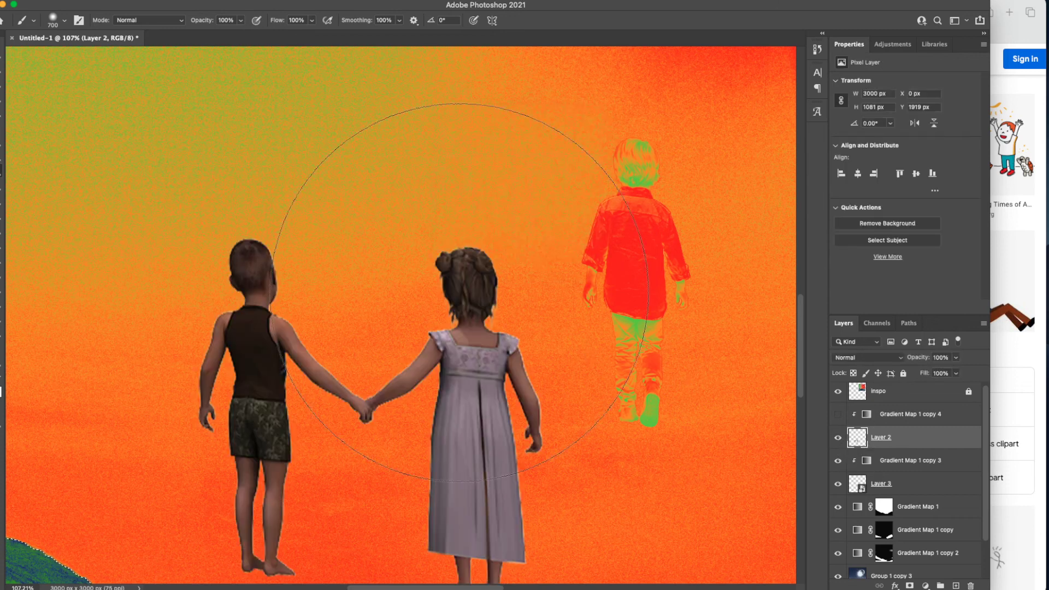
- Try a 123.6-pixel Gaussian Blur on the rasterized Layer 2 with the landscape selection still active
{"action": "left_click", "coordinate": [246, 1]}
{"action": "left_click", "coordinate": [292, 9]}
{"action": "left_click", "coordinate": [240, 2]}
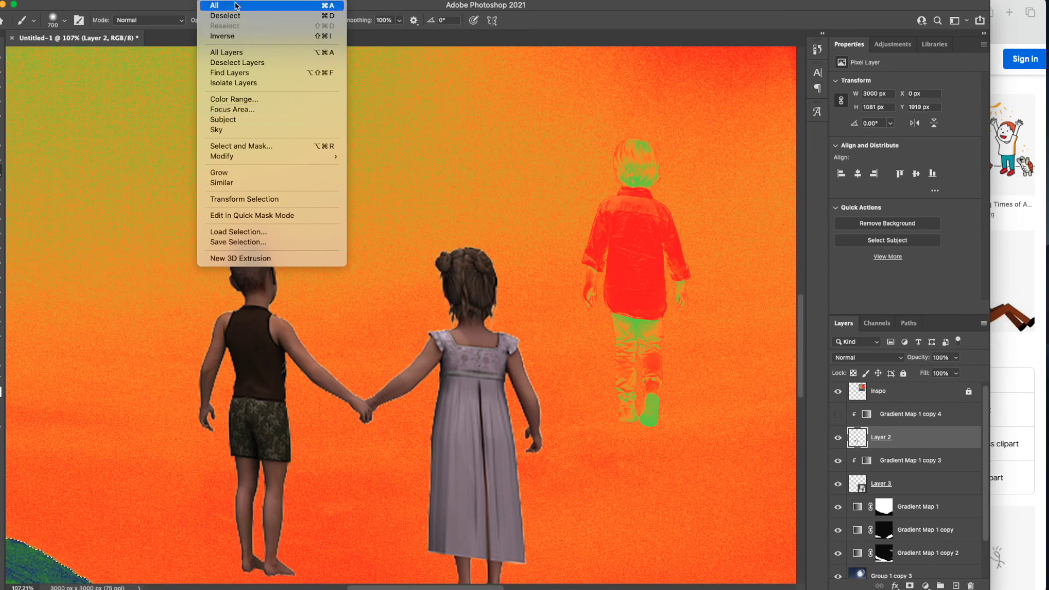
{"action": "mouse_move", "coordinate": [249, 1]}
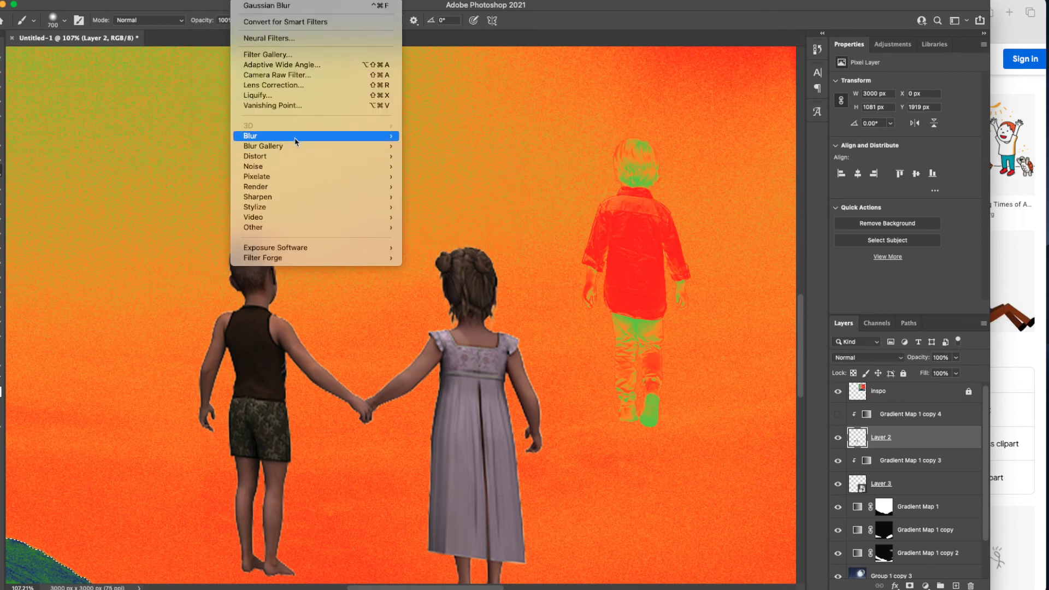
{"action": "mouse_move", "coordinate": [304, 136]}
{"action": "left_click", "coordinate": [437, 177]}
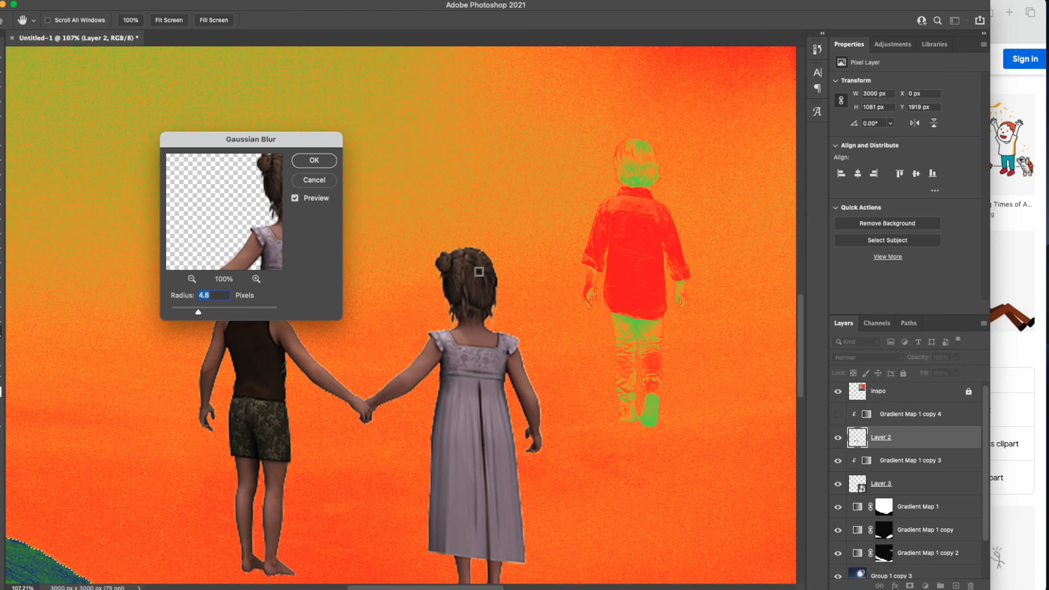
{"action": "left_click_drag", "start_coordinate": [208, 312], "coordinate": [223, 313]}
{"action": "left_click", "coordinate": [313, 161]}
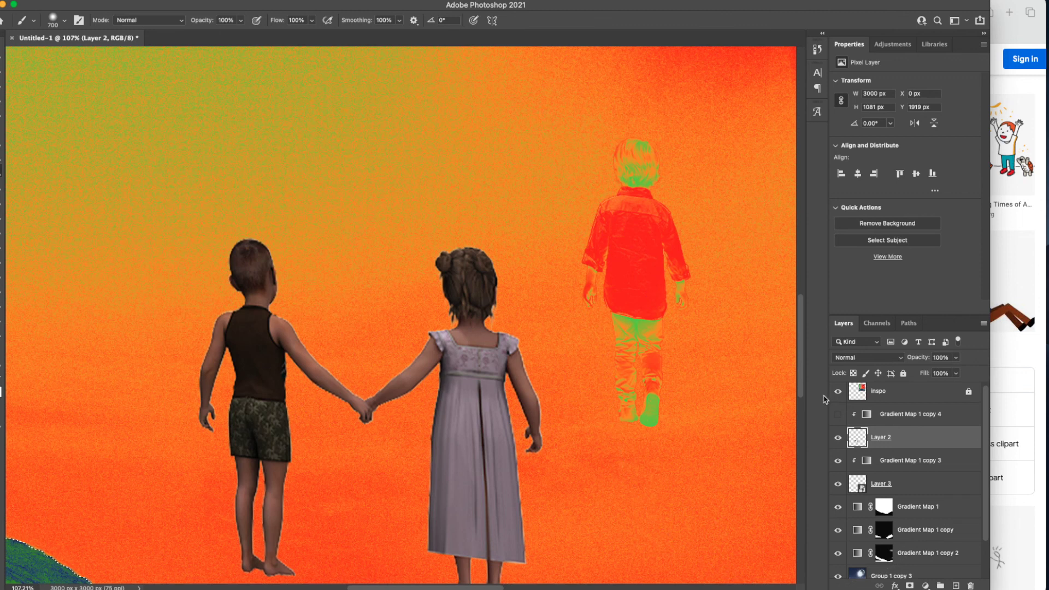
- Switch to full-screen mode, clear the landscape selection and reselect Layer 2
{"action": "key", "text": "v"}
{"action": "scroll", "coordinate": [657, 352], "scroll_direction": "down", "scroll_amount": 10}
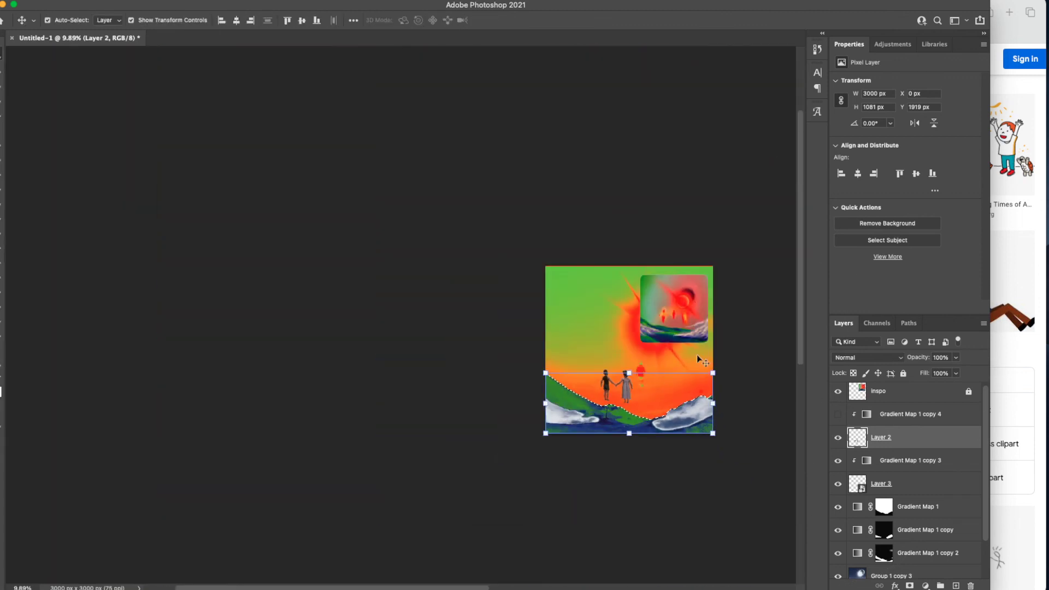
{"action": "left_click", "coordinate": [720, 376]}
{"action": "scroll", "coordinate": [707, 389], "scroll_direction": "up", "scroll_amount": 2}
{"action": "key", "text": "f"}
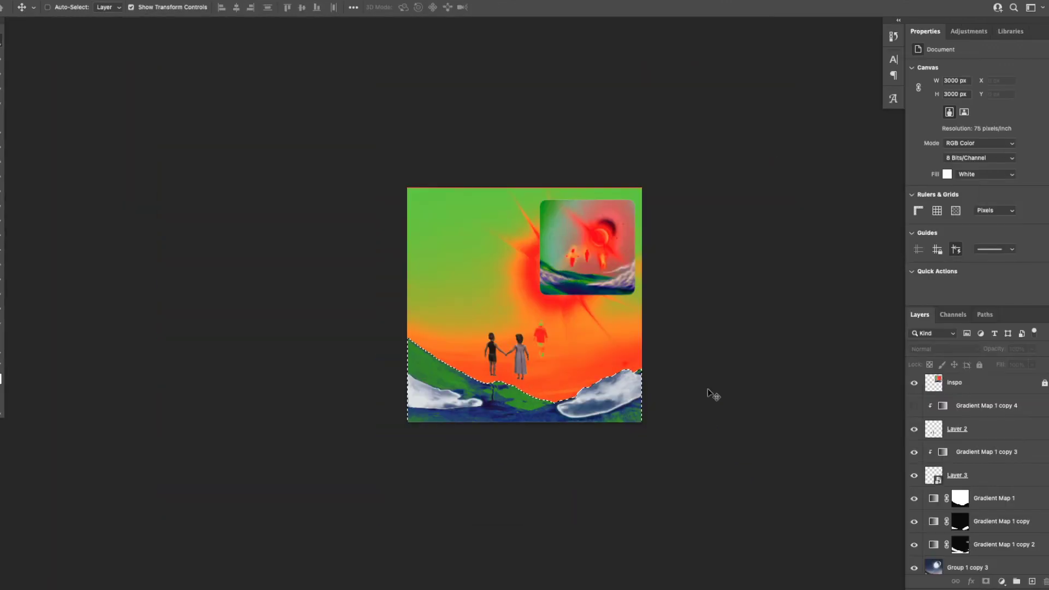
{"action": "left_click", "coordinate": [968, 430]}
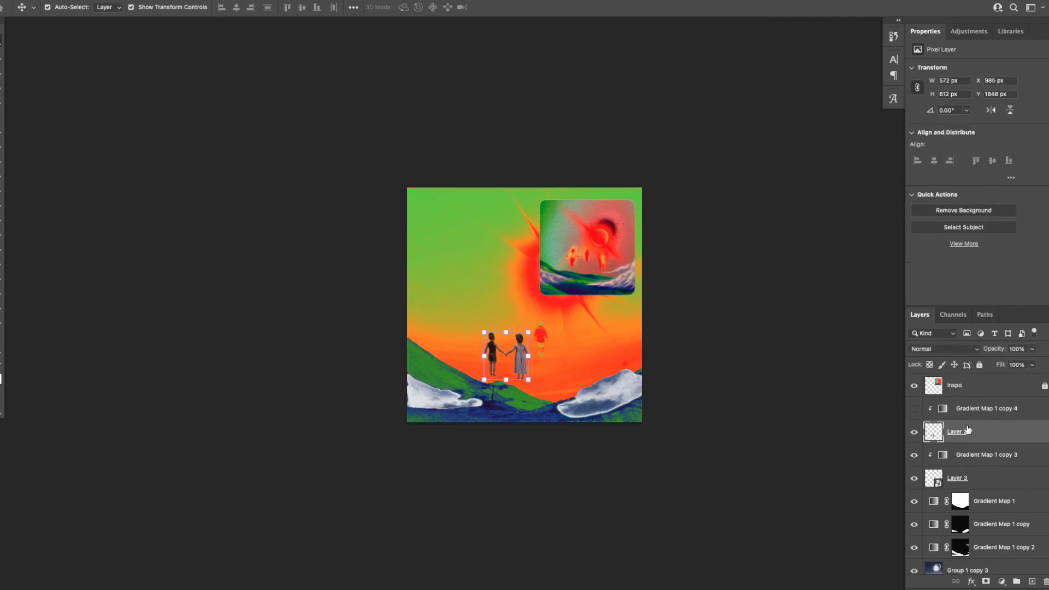
{"action": "scroll", "coordinate": [514, 341], "scroll_direction": "up", "scroll_amount": 3}
{"action": "scroll", "coordinate": [618, 353], "scroll_direction": "right", "scroll_amount": 2}
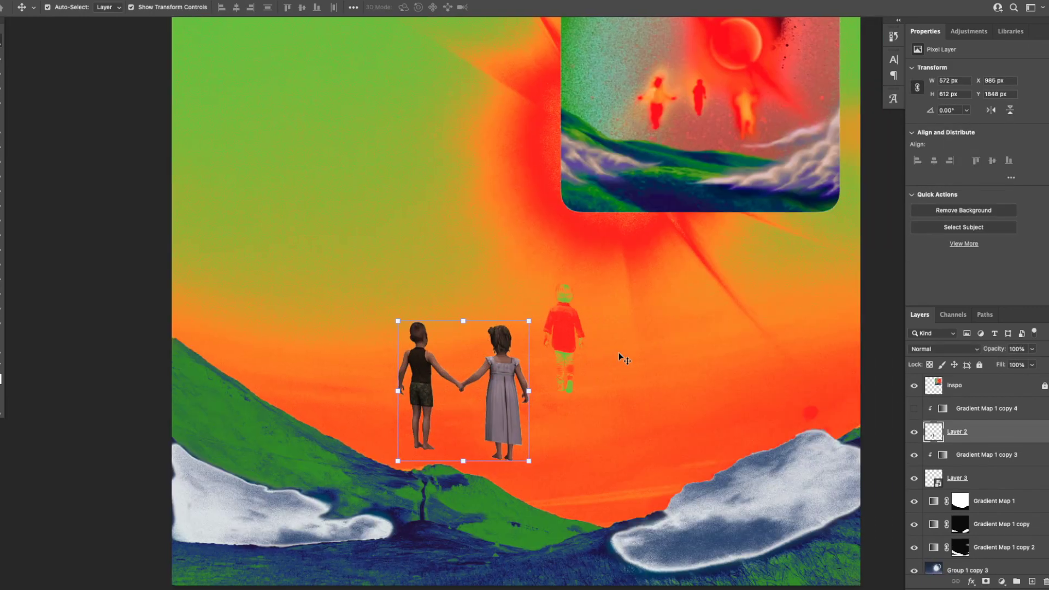
{"action": "scroll", "coordinate": [619, 353], "scroll_direction": "down", "scroll_amount": 1}
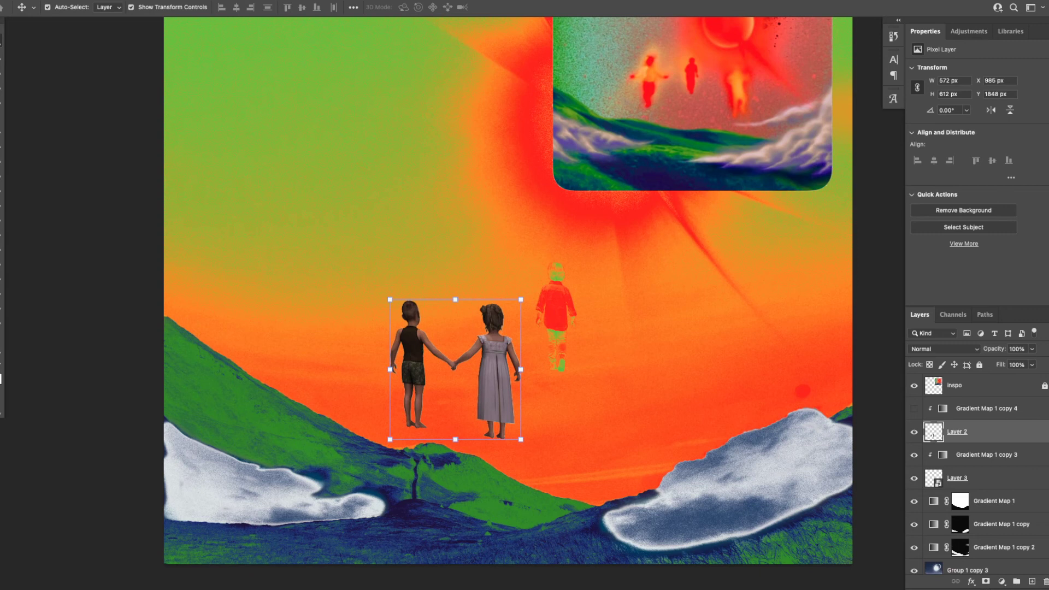
{"action": "left_click", "coordinate": [240, 0]}
{"action": "mouse_move", "coordinate": [317, 136]}
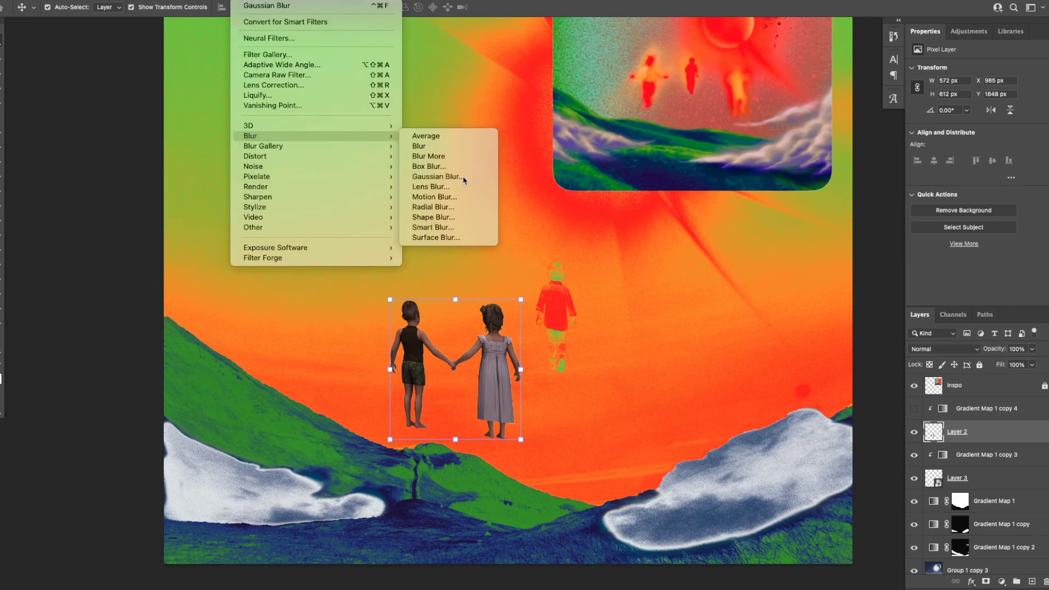
{"action": "left_click", "coordinate": [454, 176]}
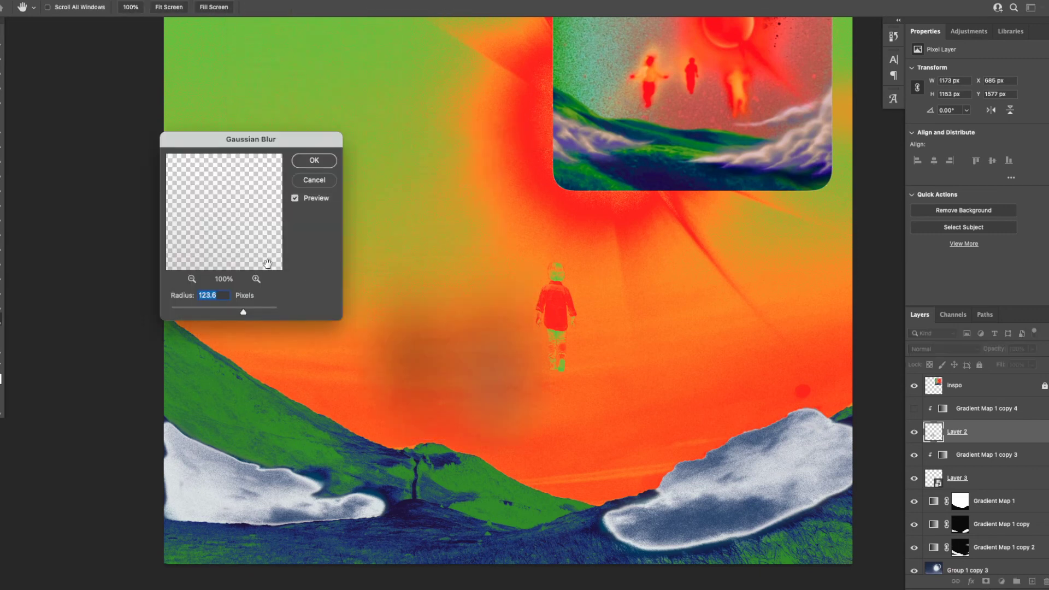
{"action": "left_click", "coordinate": [314, 180]}
- Show the hidden gradient map clipped to the Layer 2 figures, Gradient Map 1 copy 4
{"action": "left_click", "coordinate": [914, 409]}
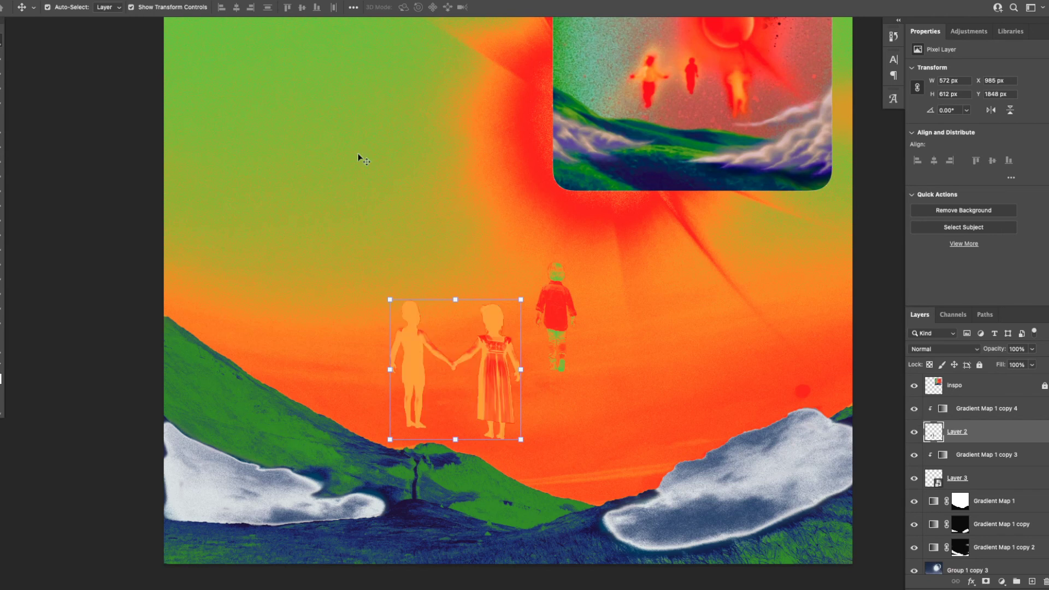
{"action": "left_click", "coordinate": [249, 1]}
{"action": "mouse_move", "coordinate": [328, 136]}
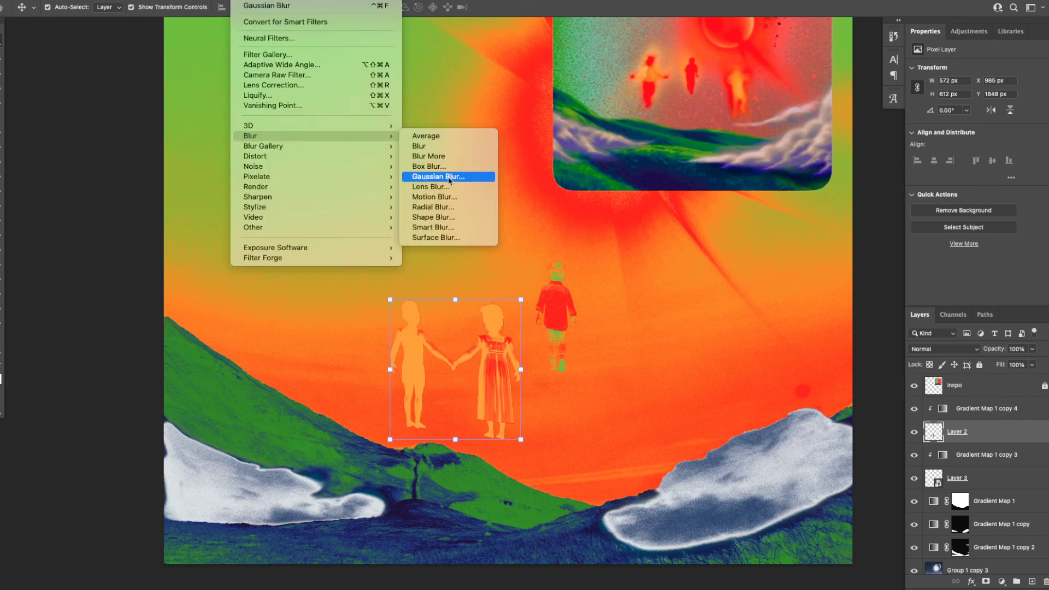
{"action": "left_click", "coordinate": [453, 177]}
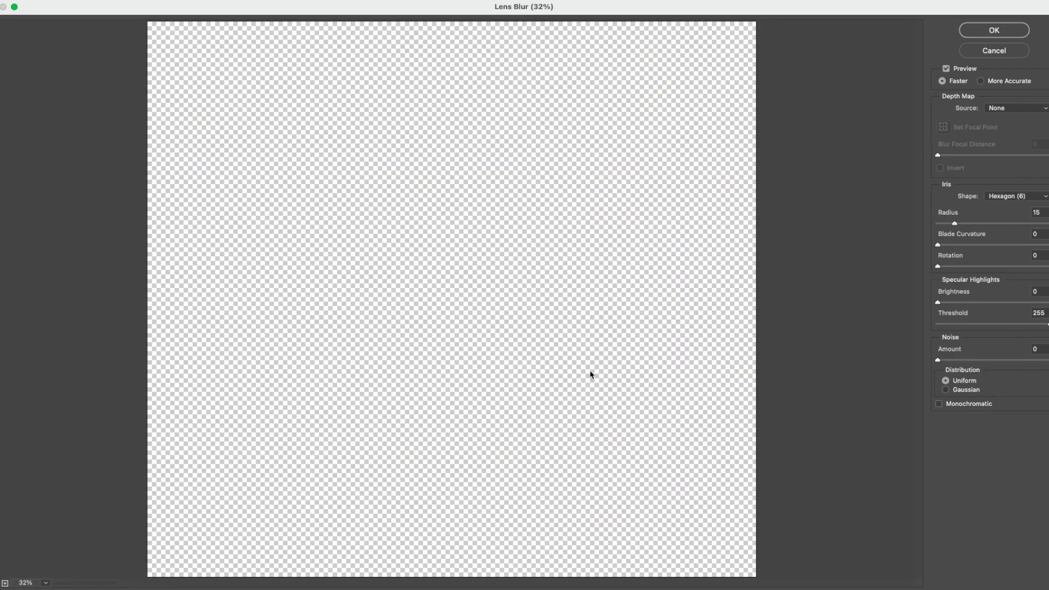
{"action": "left_click", "coordinate": [990, 51]}
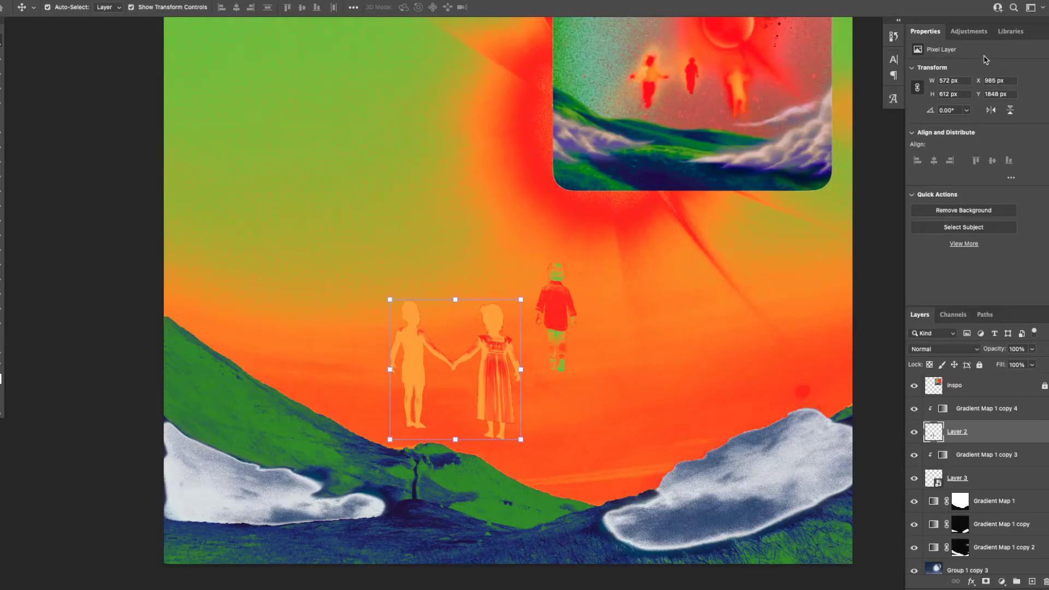
- Apply a Gaussian Blur with a 7.4-pixel radius to the Layer 2 figures
{"action": "left_click", "coordinate": [246, 0]}
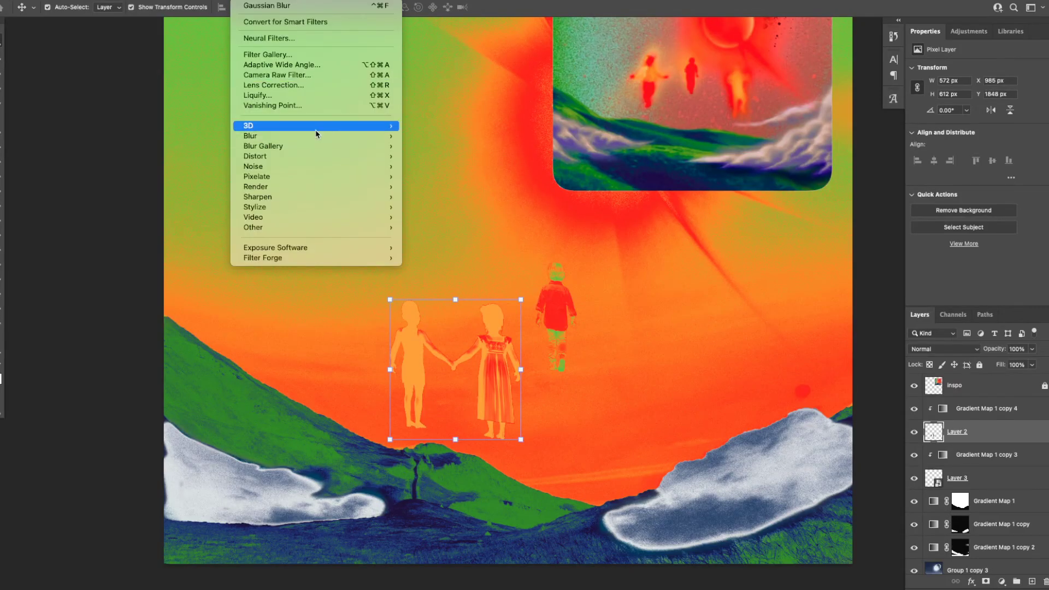
{"action": "mouse_move", "coordinate": [327, 136]}
{"action": "left_click", "coordinate": [456, 180]}
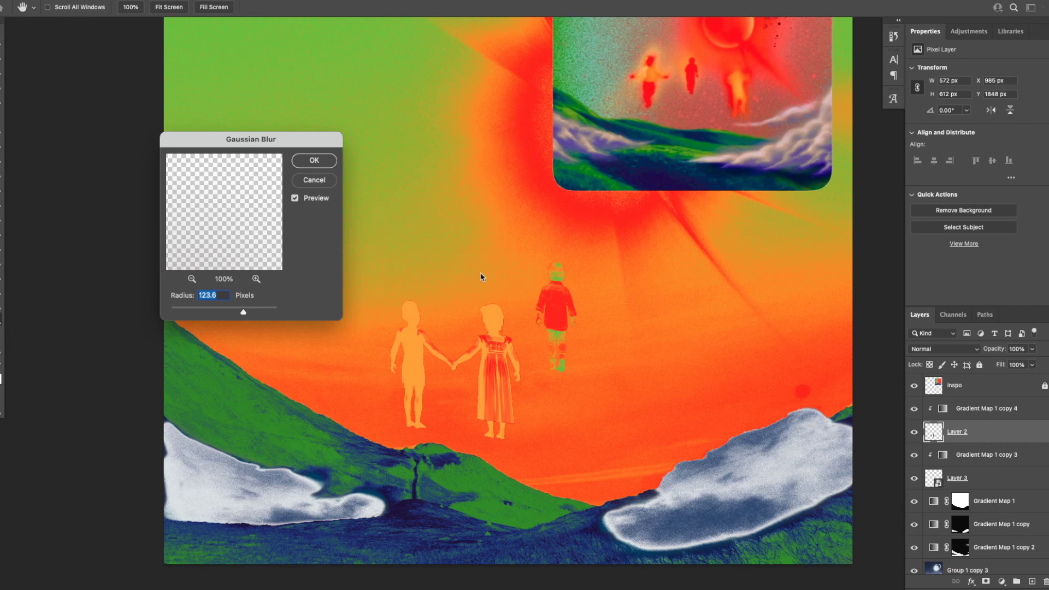
{"action": "left_click", "coordinate": [184, 312]}
{"action": "mouse_move", "coordinate": [186, 314]}
{"action": "left_mouse_down"}
{"action": "mouse_move", "coordinate": [220, 313]}
{"action": "mouse_move", "coordinate": [206, 311]}
{"action": "left_mouse_up"}
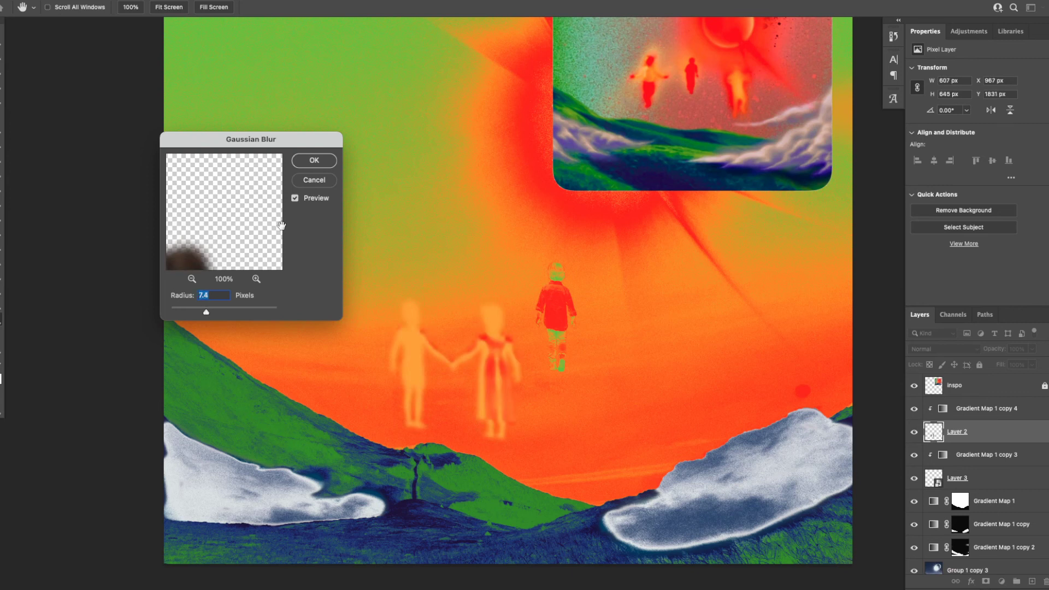
{"action": "left_click", "coordinate": [324, 161]}
{"action": "scroll", "coordinate": [517, 295], "scroll_direction": "down", "scroll_amount": 5}
{"action": "scroll", "coordinate": [539, 284], "scroll_direction": "up", "scroll_amount": 3}
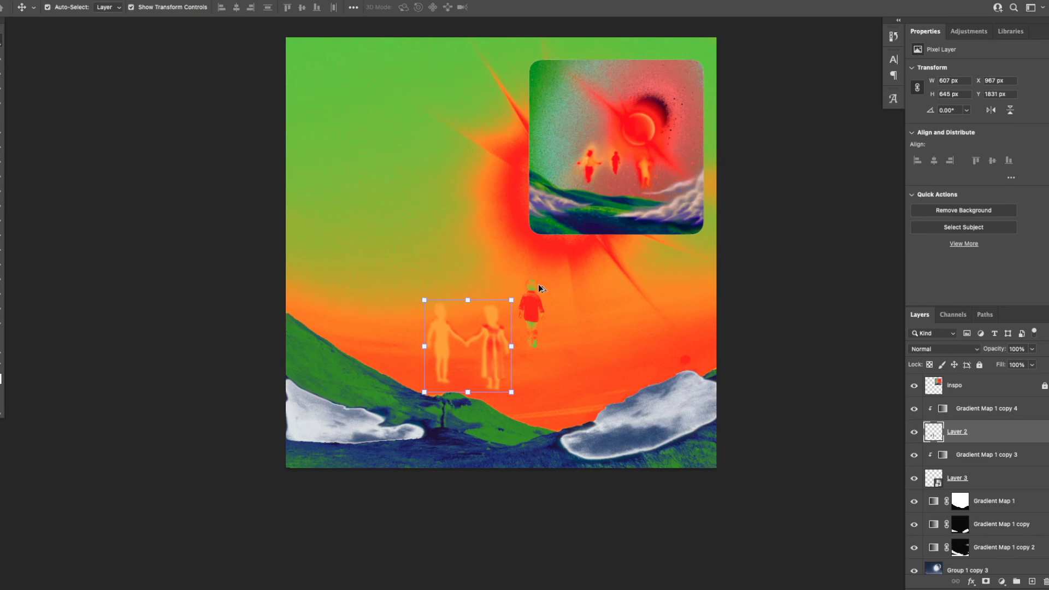
- Move the red stop of Gradient Map 1 copy 4 to 55% and shift its orange stop towards the gradient's start
{"action": "scroll", "coordinate": [538, 284], "scroll_direction": "up", "scroll_amount": 2}
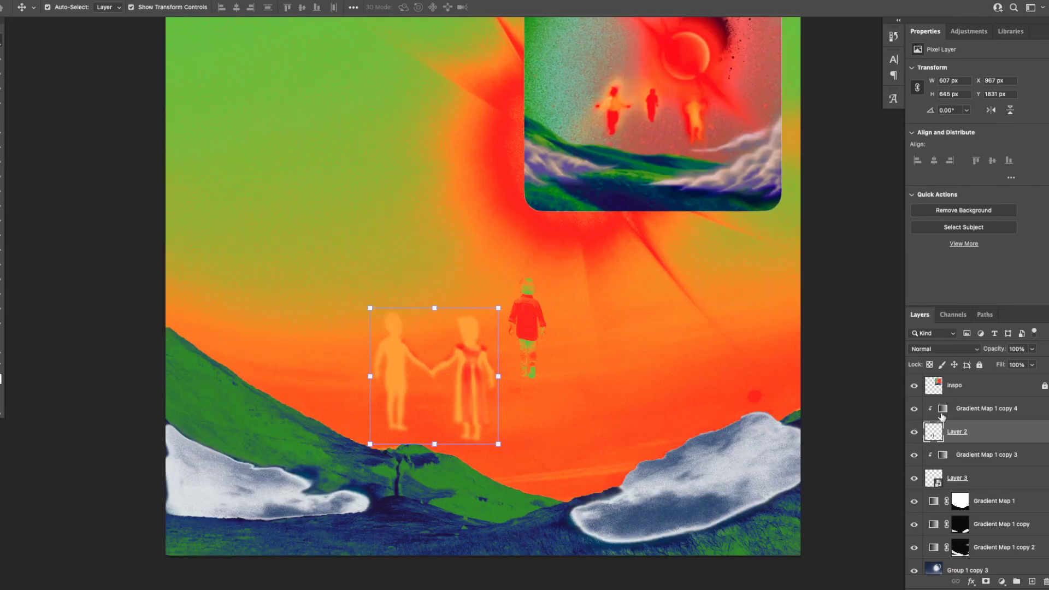
{"action": "left_click", "coordinate": [945, 415]}
{"action": "left_click", "coordinate": [984, 76]}
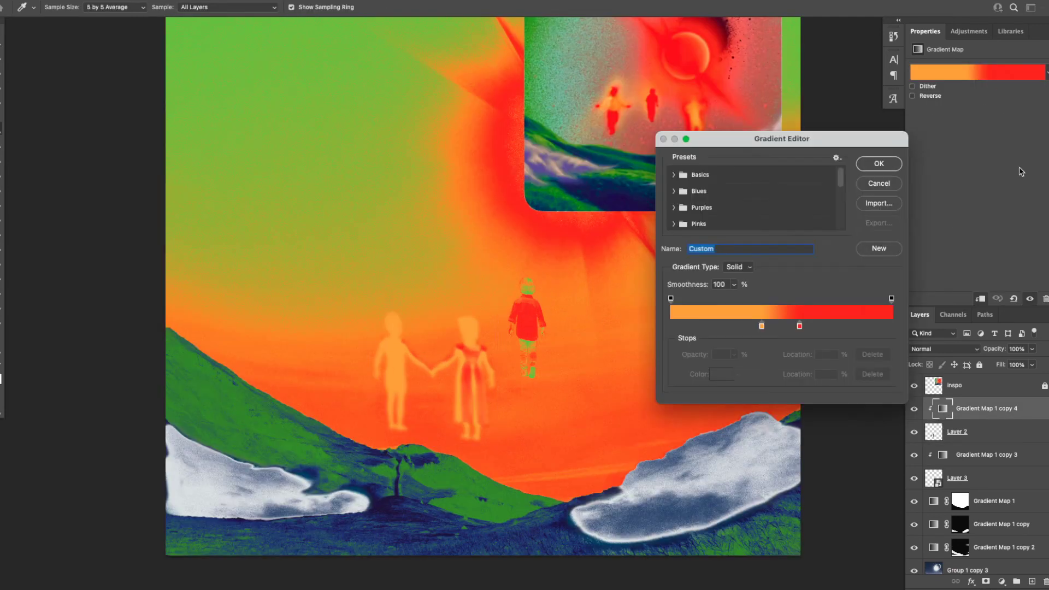
{"action": "left_click_drag", "start_coordinate": [799, 326], "coordinate": [770, 324]}
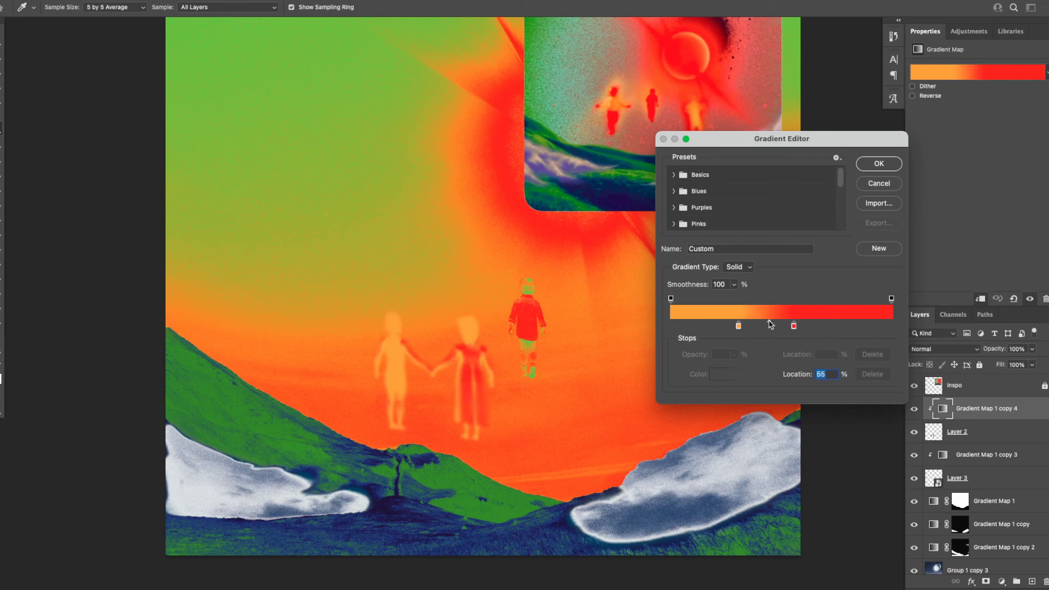
{"action": "left_click", "coordinate": [881, 165]}
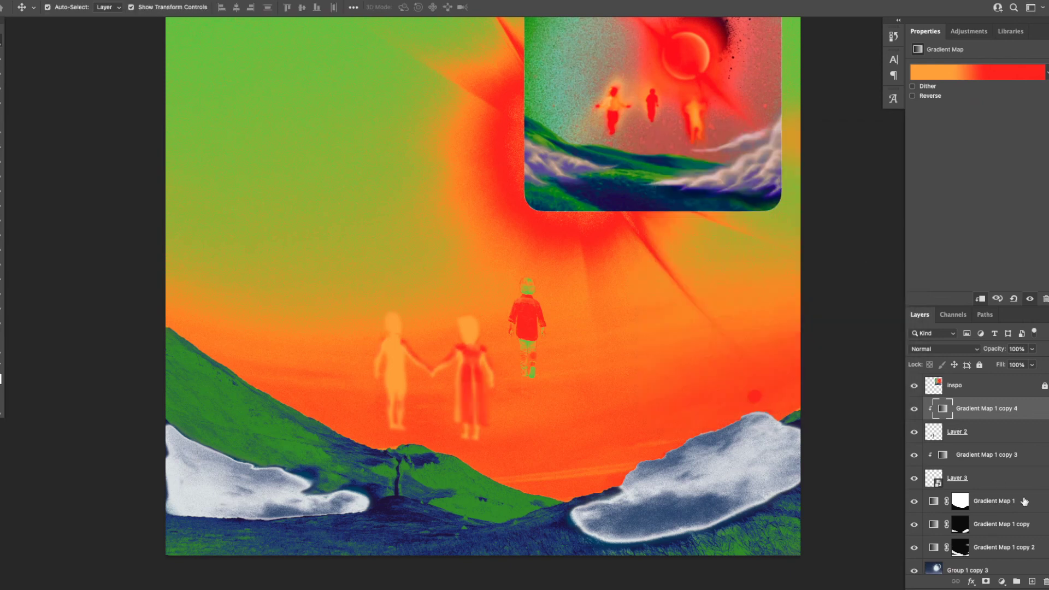
- Add an Outer Glow to Layer 2 in the orange ffaa30 sampled from the figures
{"action": "left_click", "coordinate": [991, 431]}
{"action": "left_click", "coordinate": [970, 583]}
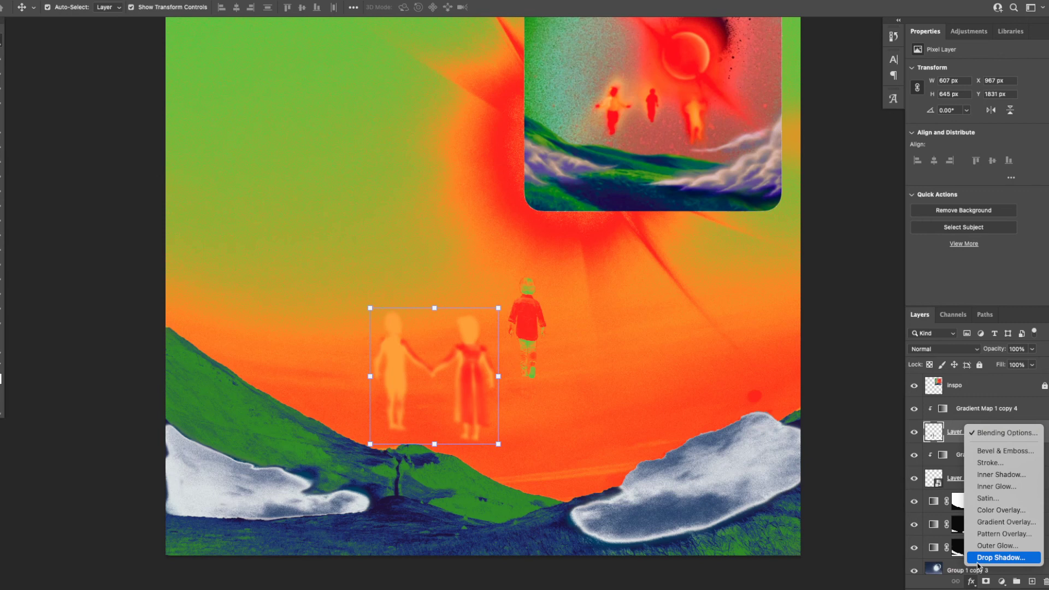
{"action": "left_click", "coordinate": [997, 545]}
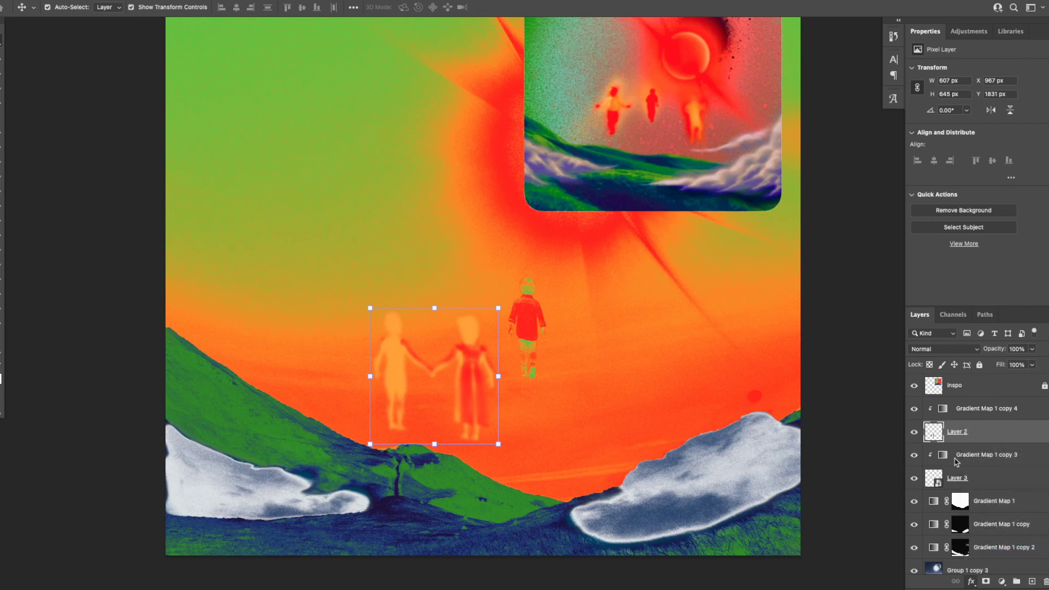
{"action": "left_click", "coordinate": [763, 102]}
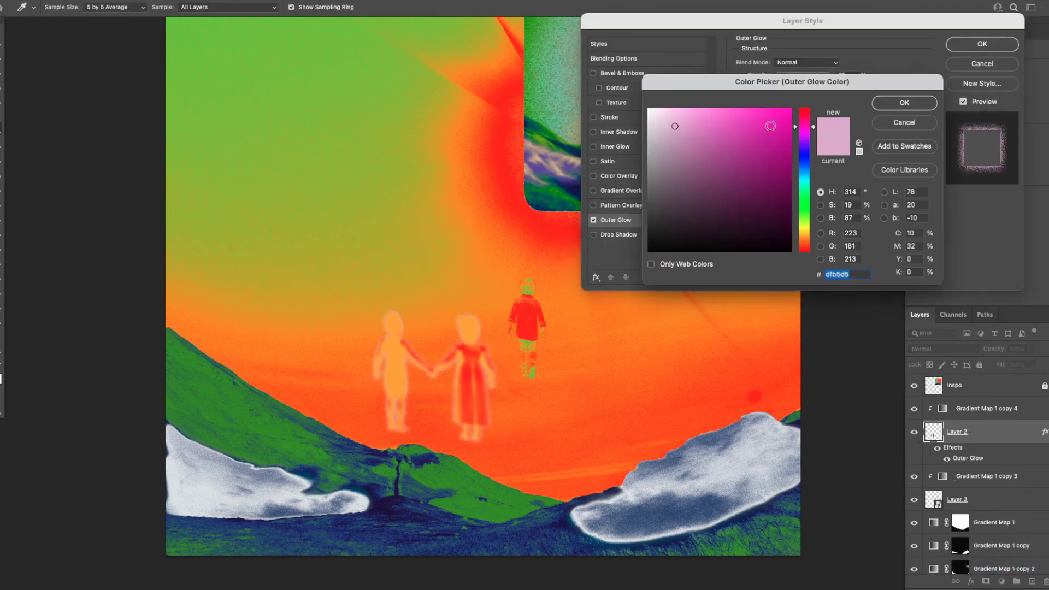
{"action": "left_click", "coordinate": [483, 331]}
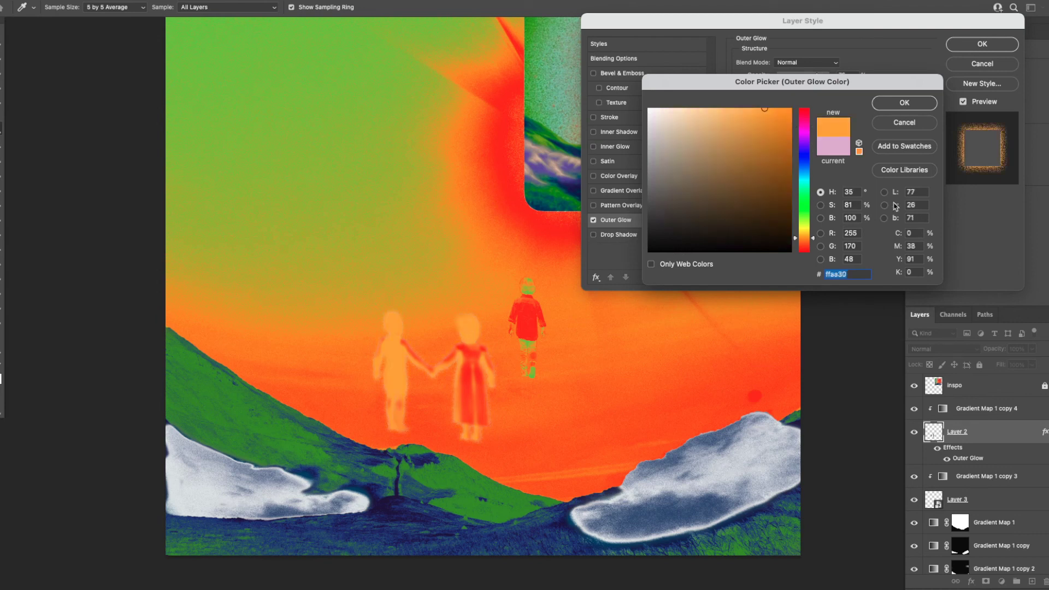
{"action": "left_click", "coordinate": [904, 104]}
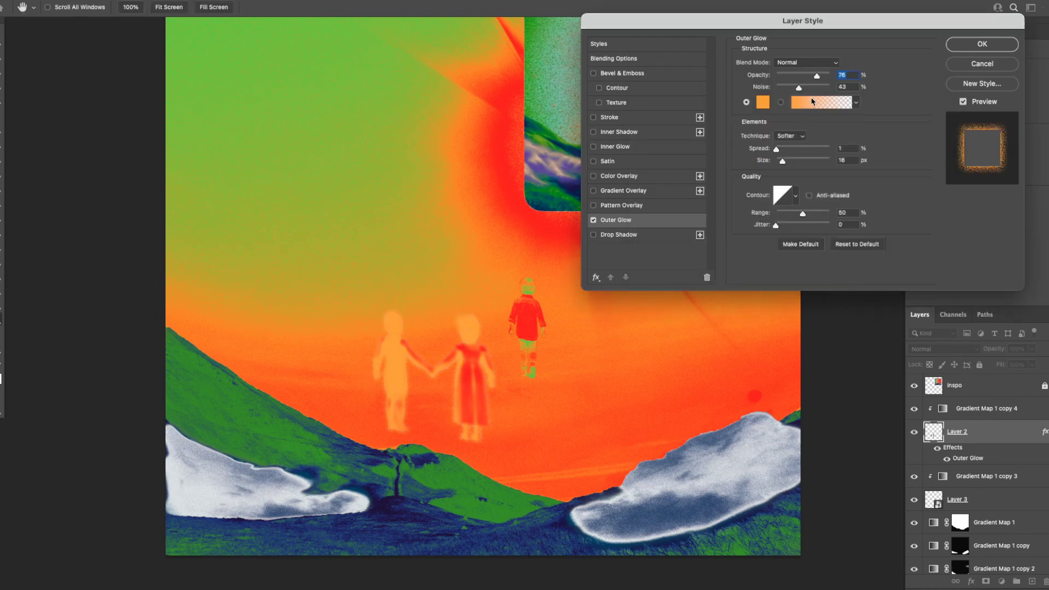
- Enlarge the Outer Glow to 128 px and apply the layer style to Layer 2
{"action": "left_click_drag", "start_coordinate": [797, 164], "coordinate": [809, 164]}
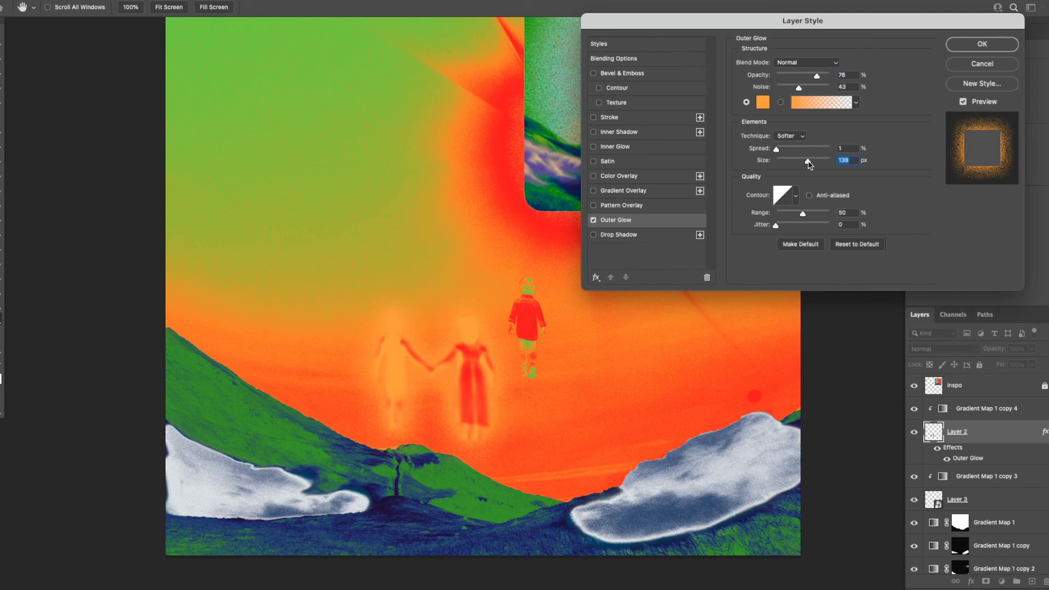
{"action": "left_click_drag", "start_coordinate": [768, 21], "coordinate": [801, 29]}
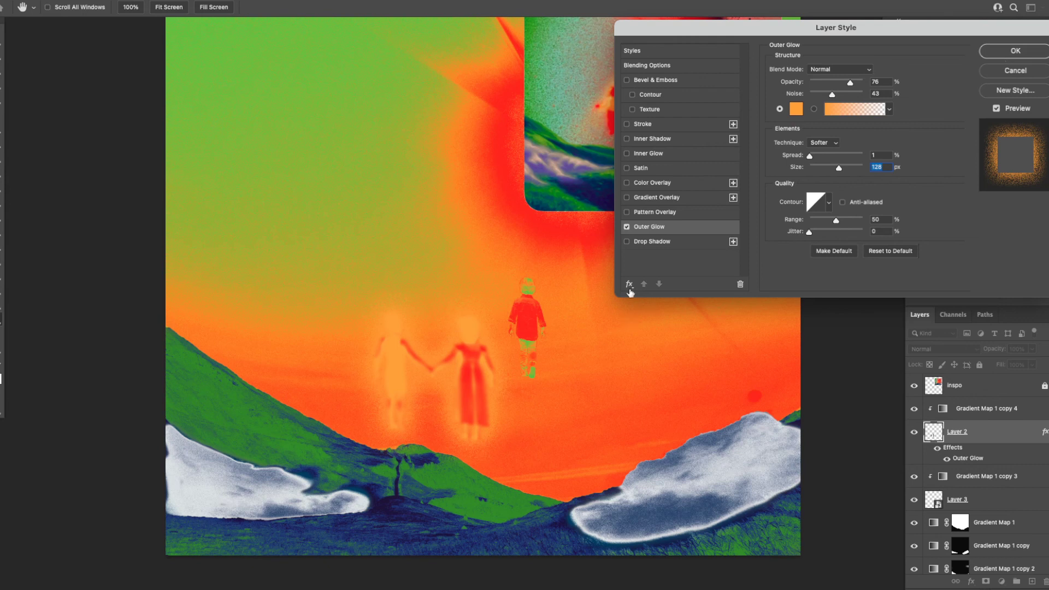
{"action": "left_click", "coordinate": [629, 284]}
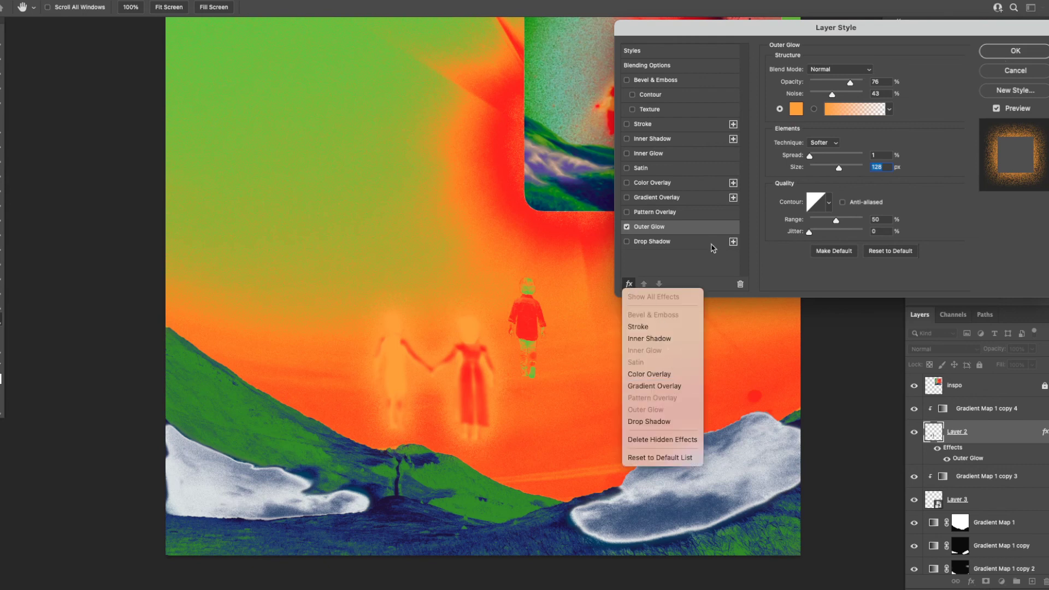
{"action": "left_click", "coordinate": [701, 267]}
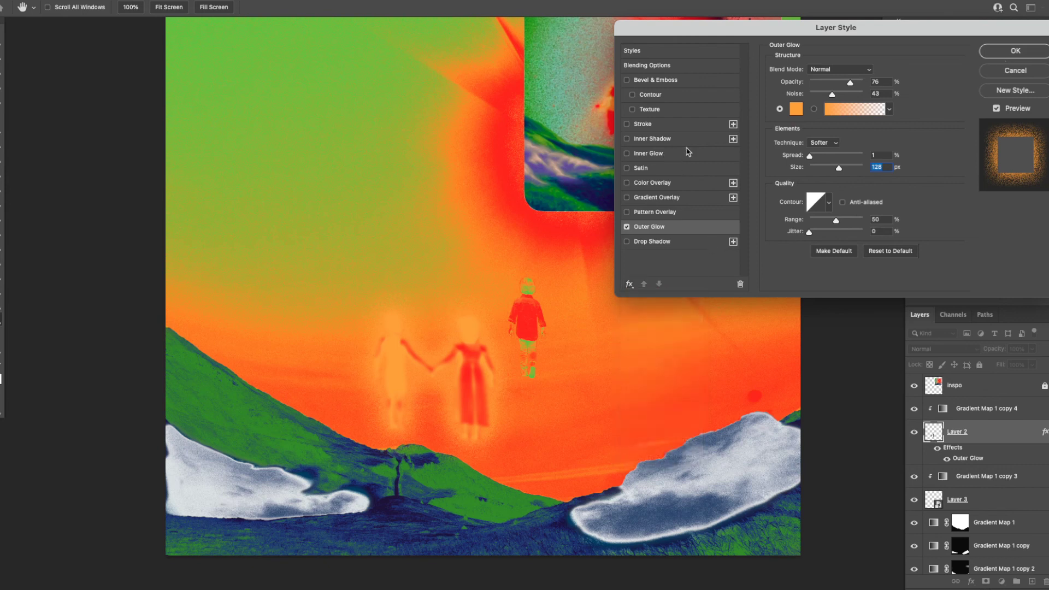
{"action": "left_click", "coordinate": [1015, 50]}
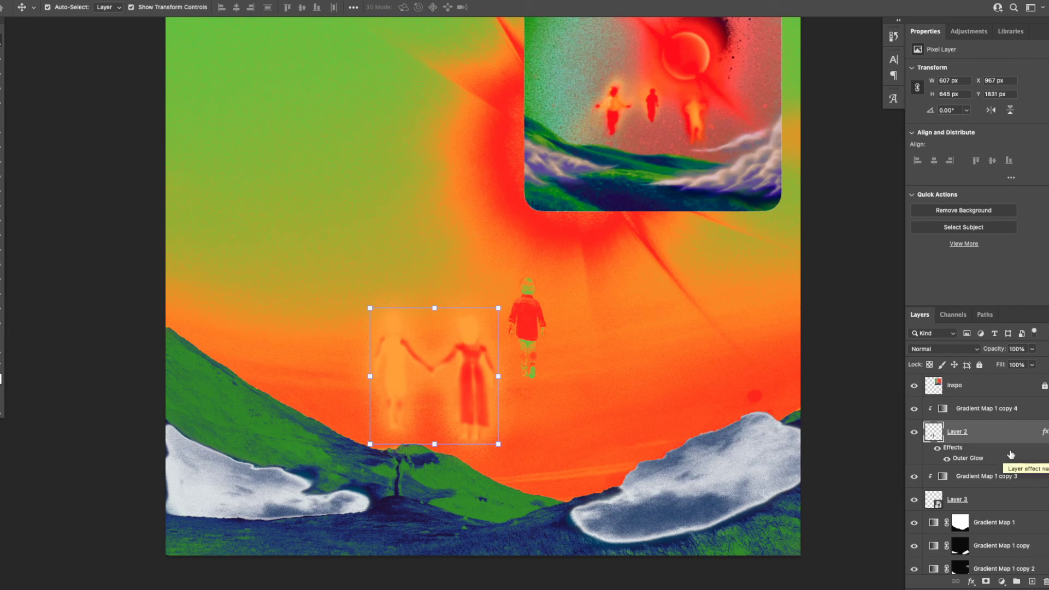
- Duplicate Layer 2 together with its Outer Glow
{"action": "left_click", "coordinate": [1048, 432]}
{"action": "left_click_drag", "start_coordinate": [996, 433], "coordinate": [992, 432]}
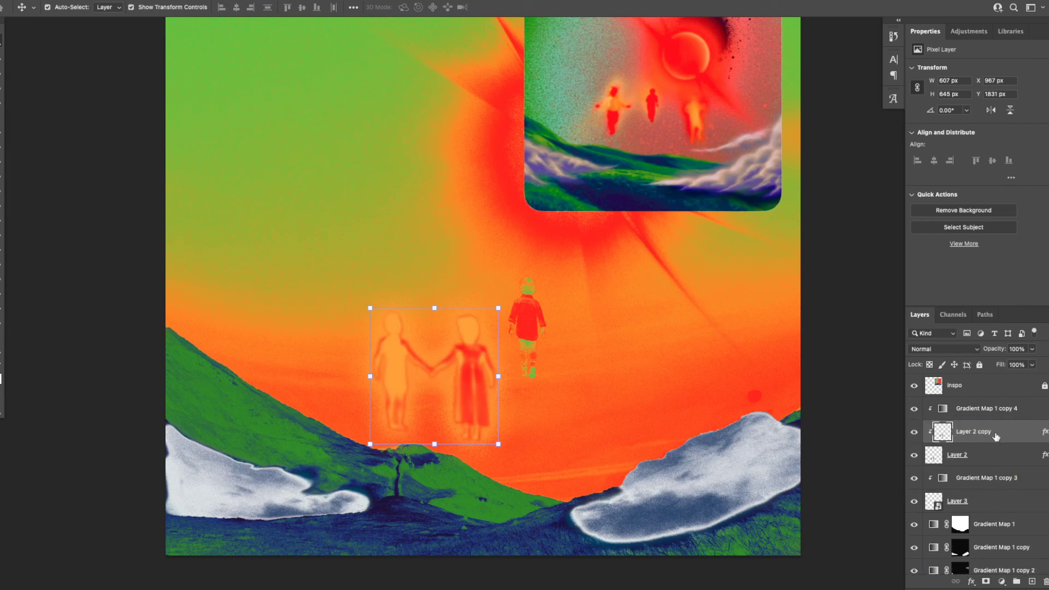
{"action": "scroll", "coordinate": [659, 413], "scroll_direction": "down", "scroll_amount": 1}
{"action": "scroll", "coordinate": [631, 407], "scroll_direction": "up", "scroll_amount": 3}
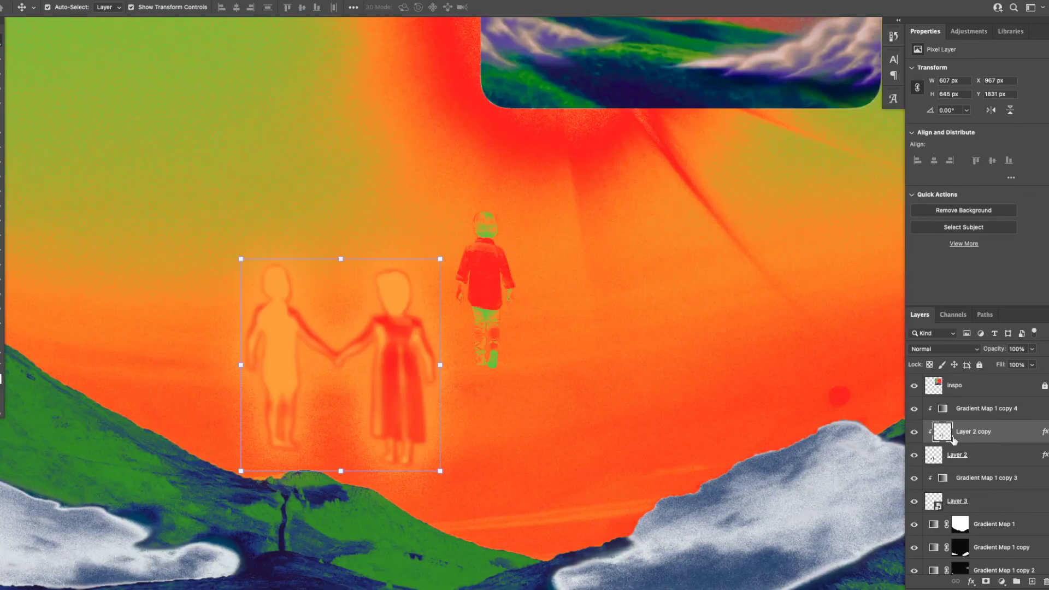
- Release the Layer 2 copy from its clipping mask and clip Gradient Map 1 copy 4 to that copy
{"action": "right_click", "coordinate": [1011, 439]}
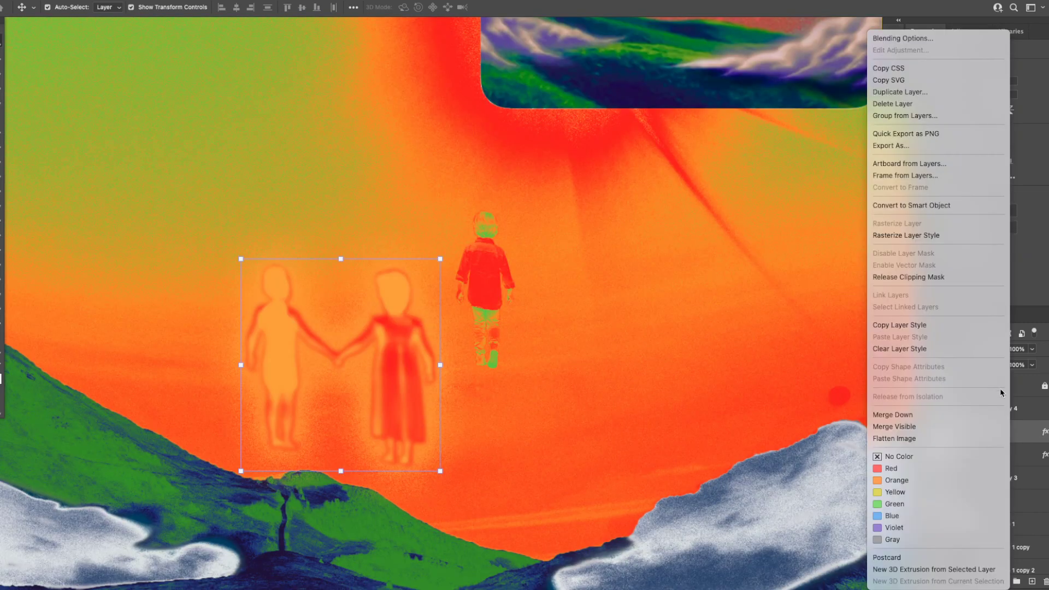
{"action": "left_click", "coordinate": [949, 277]}
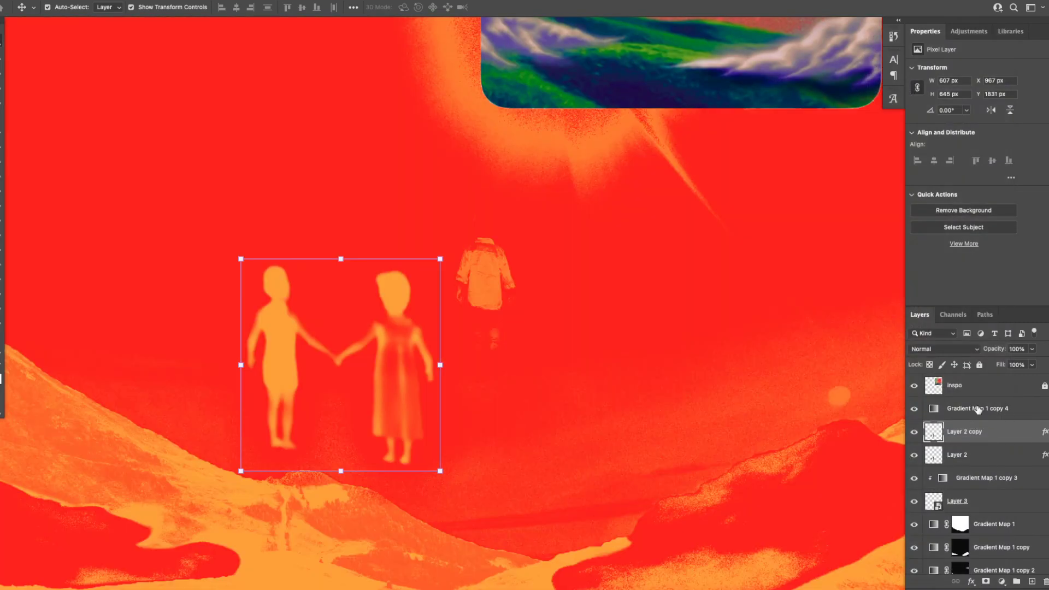
{"action": "right_click", "coordinate": [978, 410]}
{"action": "left_click", "coordinate": [928, 277]}
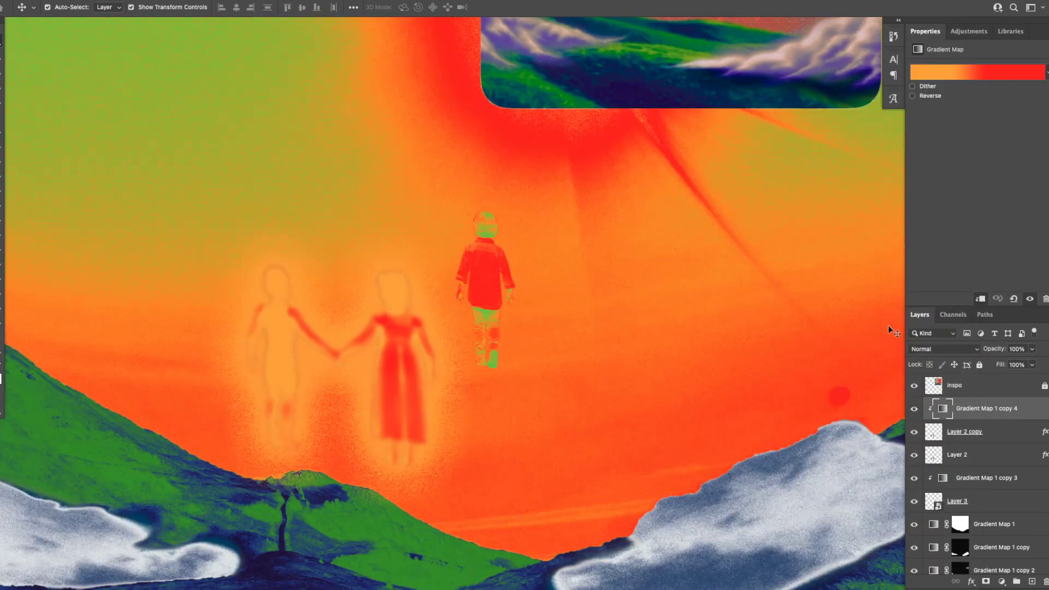
- Hide Gradient Map 1 copy 4 and toggle Layer 2's visibility to compare the figures
{"action": "left_click", "coordinate": [914, 409]}
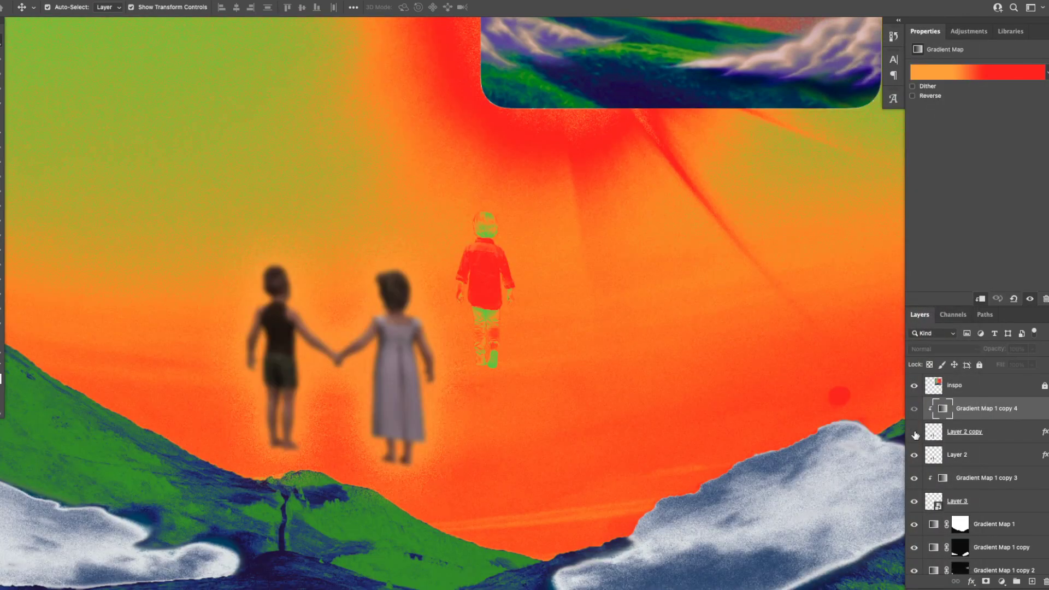
{"action": "left_click", "coordinate": [915, 456]}
{"action": "left_click", "coordinate": [914, 456]}
{"action": "left_click", "coordinate": [914, 456]}
- Undo the clipping changes, the Layer 2 duplication, the Outer Glow and the gradient stop edit
{"action": "key", "text": "super+z"}
{"action": "key", "text": "super+z"}
{"action": "key", "text": "super+z"}
{"action": "key", "text": "super+z"}
{"action": "key", "text": "super+z"}
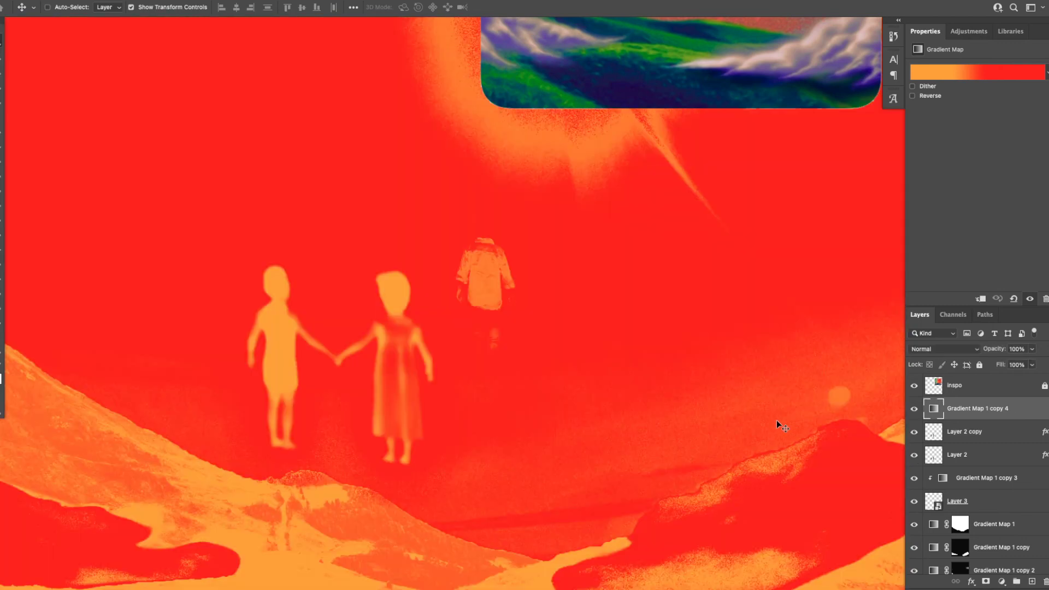
{"action": "key", "text": "super+z"}
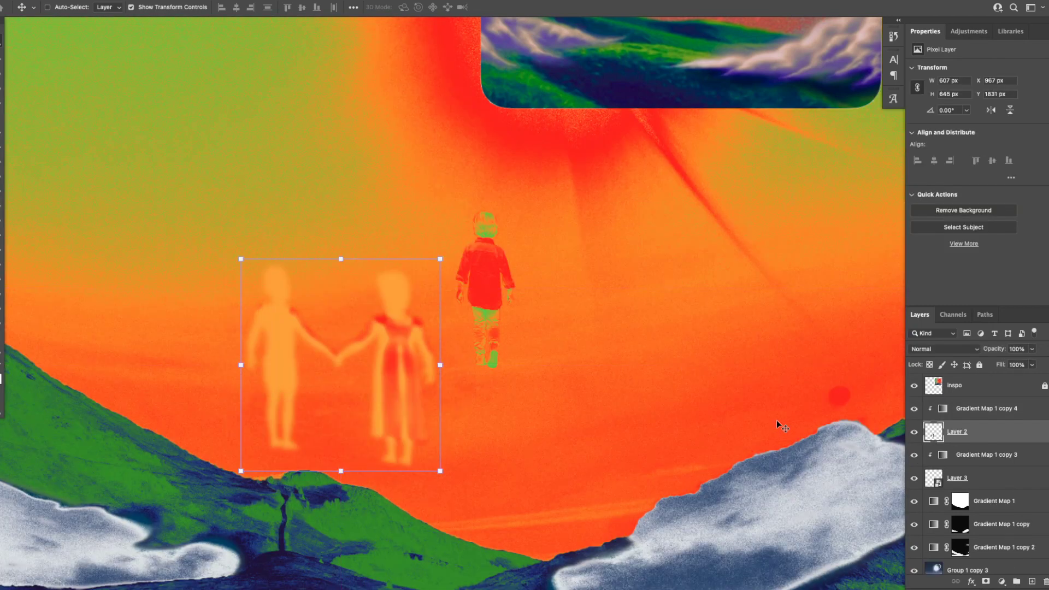
- Add an Outer Glow to the Layer 2 figures again, keeping Normal blending and setting its size to 101 px
{"action": "left_click", "coordinate": [971, 581]}
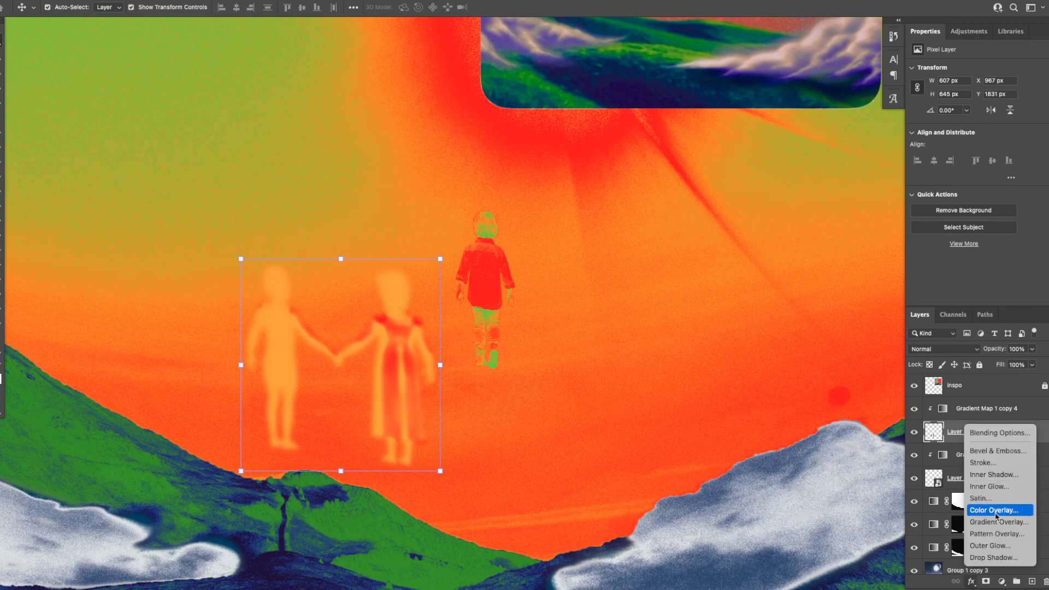
{"action": "left_click", "coordinate": [990, 546]}
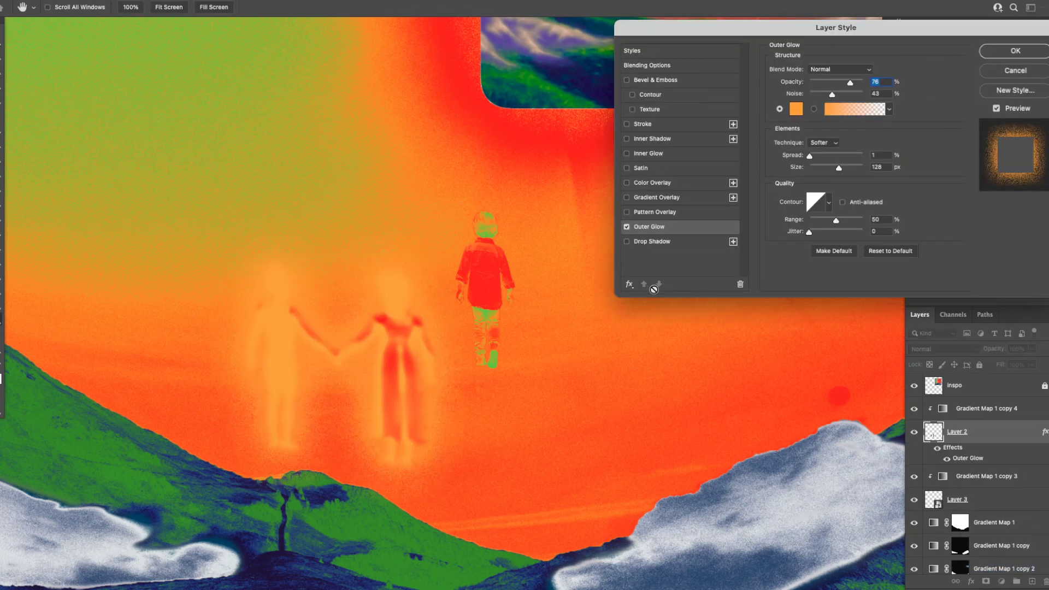
{"action": "left_click", "coordinate": [835, 171]}
{"action": "left_click", "coordinate": [833, 72]}
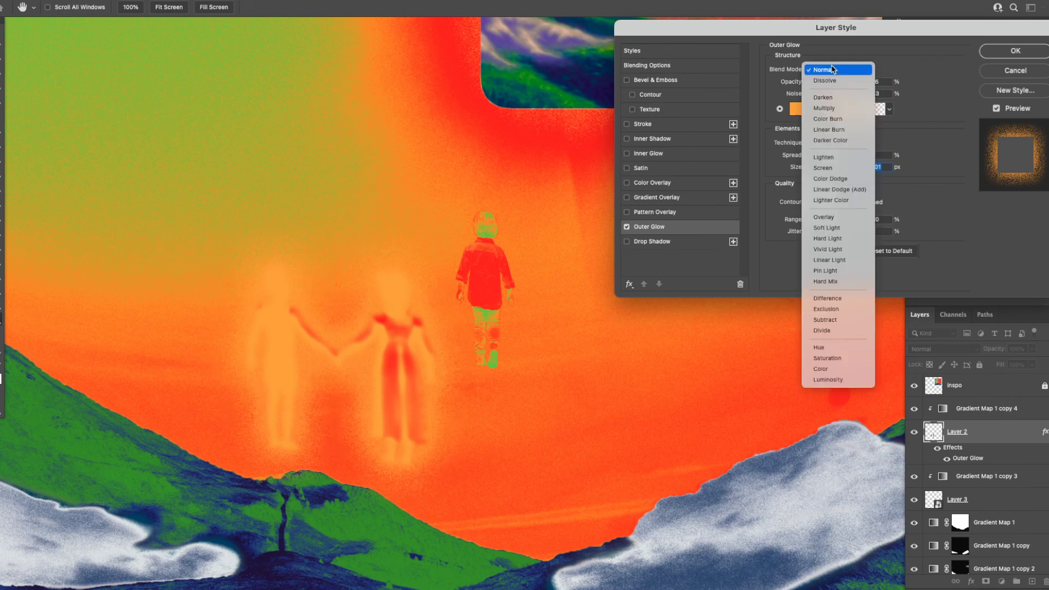
{"action": "left_click", "coordinate": [944, 76]}
- Try the preset contours on the Outer Glow and choose the single-peak one that forms an orange outline around the figures
{"action": "left_click", "coordinate": [829, 203]}
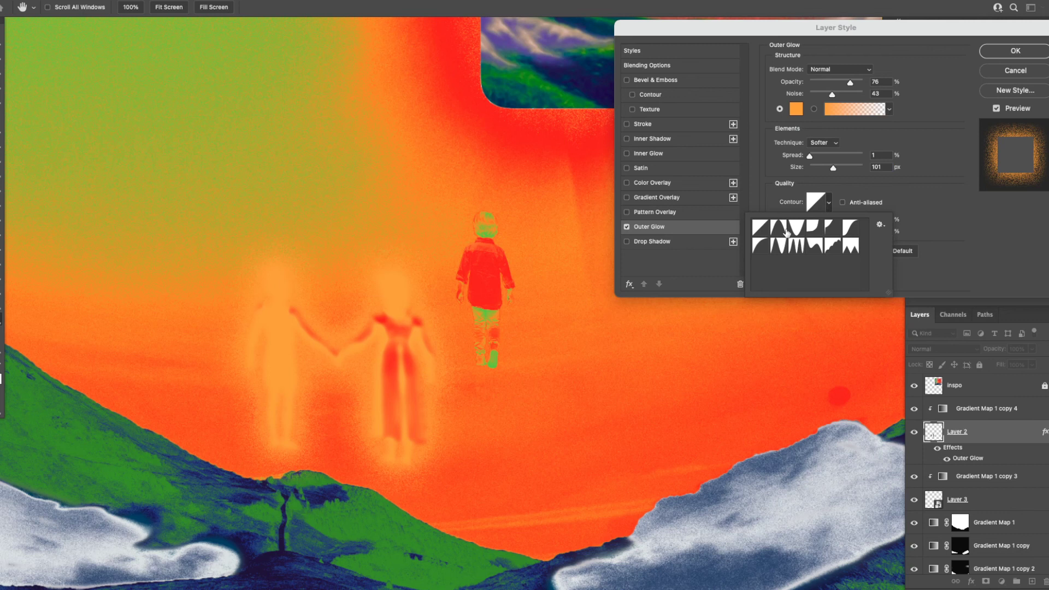
{"action": "left_click", "coordinate": [786, 232]}
{"action": "scroll", "coordinate": [468, 364], "scroll_direction": "down", "scroll_amount": 5}
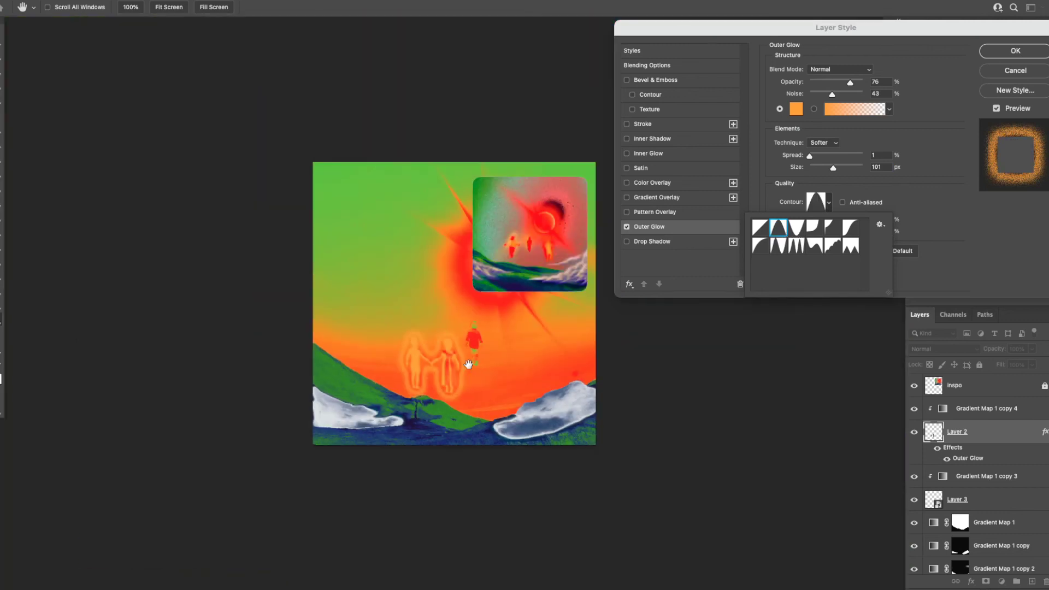
{"action": "scroll", "coordinate": [468, 364], "scroll_direction": "up", "scroll_amount": 5}
{"action": "left_click", "coordinate": [799, 232]}
{"action": "left_click", "coordinate": [819, 233]}
{"action": "left_click", "coordinate": [820, 248]}
{"action": "left_click", "coordinate": [837, 252]}
{"action": "left_click", "coordinate": [850, 247]}
{"action": "left_click", "coordinate": [844, 234]}
{"action": "left_click", "coordinate": [826, 250]}
{"action": "left_click", "coordinate": [796, 251]}
{"action": "left_click", "coordinate": [781, 251]}
{"action": "left_click", "coordinate": [762, 247]}
{"action": "left_click", "coordinate": [800, 246]}
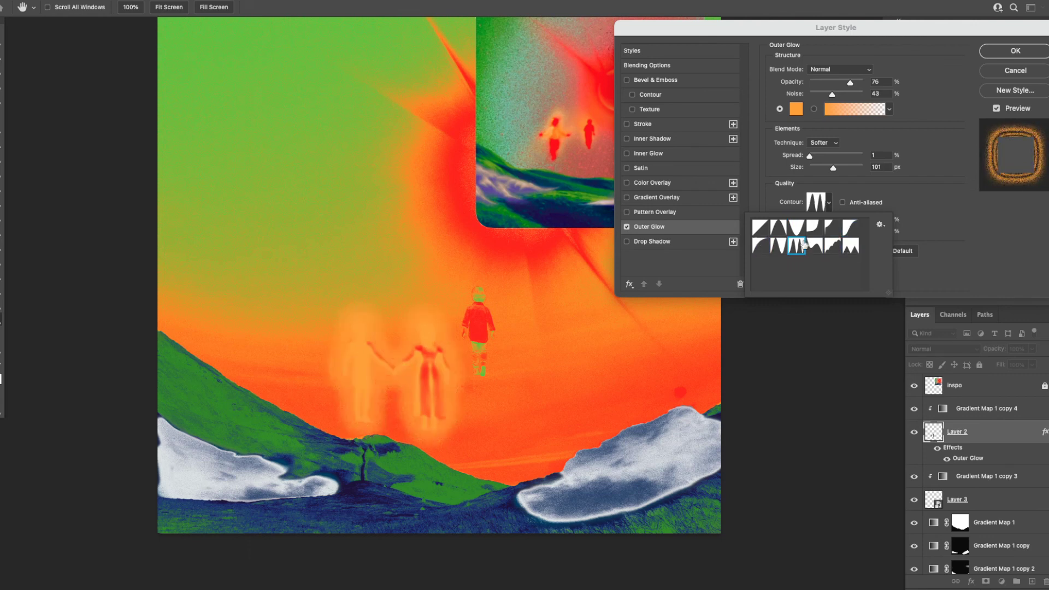
{"action": "left_click", "coordinate": [814, 245]}
{"action": "scroll", "coordinate": [490, 343], "scroll_direction": "down", "scroll_amount": 3}
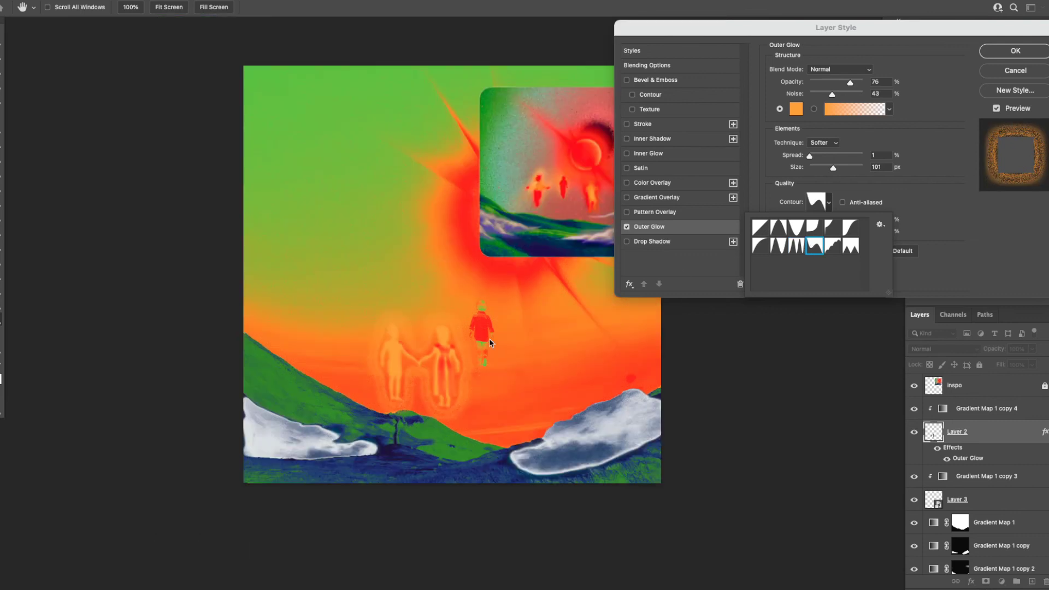
{"action": "left_click", "coordinate": [796, 228]}
{"action": "left_click", "coordinate": [779, 228]}
{"action": "left_click", "coordinate": [765, 230]}
{"action": "left_click", "coordinate": [778, 230]}
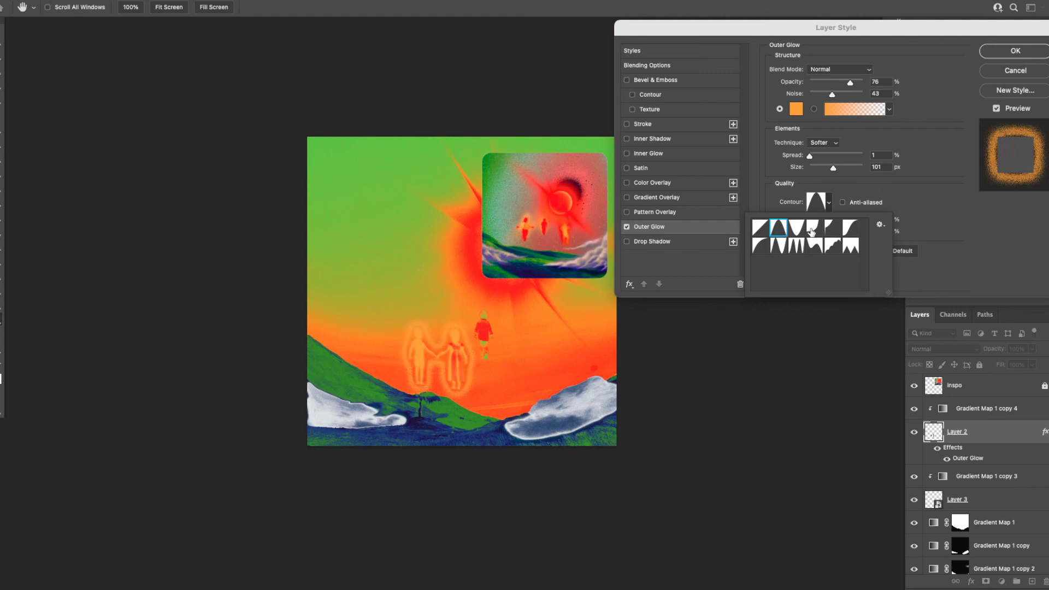
- Customize the glow's contour curve by adjusting its peak and raising the end point to 46% output at 100% input
{"action": "left_click", "coordinate": [815, 201]}
{"action": "left_click_drag", "start_coordinate": [541, 172], "coordinate": [790, 239]}
{"action": "mouse_move", "coordinate": [757, 289]}
{"action": "left_mouse_down"}
{"action": "mouse_move", "coordinate": [755, 335]}
{"action": "mouse_move", "coordinate": [752, 300]}
{"action": "left_mouse_up"}
{"action": "left_click_drag", "start_coordinate": [821, 430], "coordinate": [821, 362]}
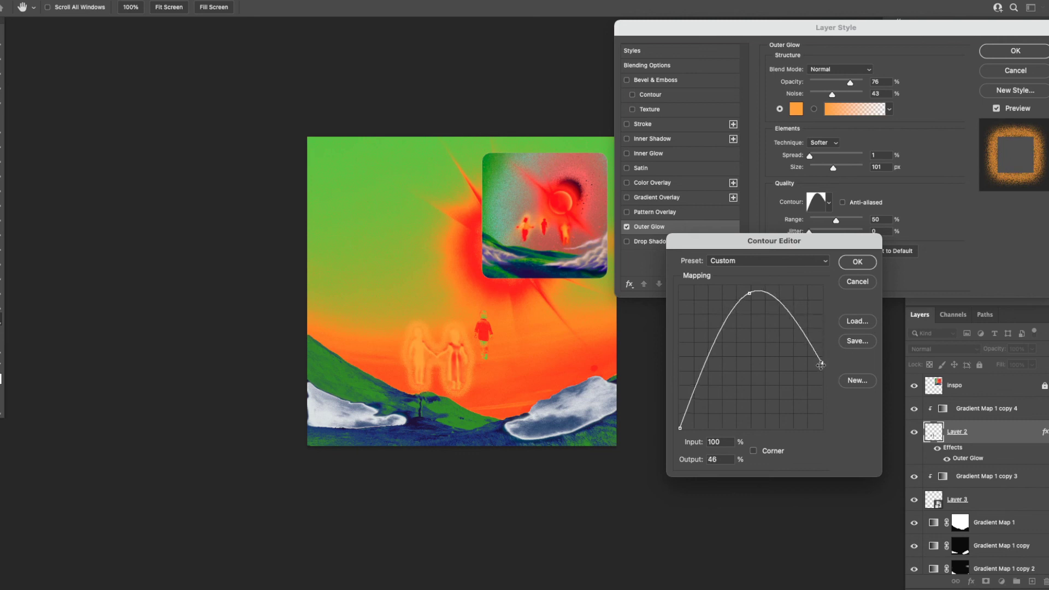
{"action": "left_click", "coordinate": [867, 266]}
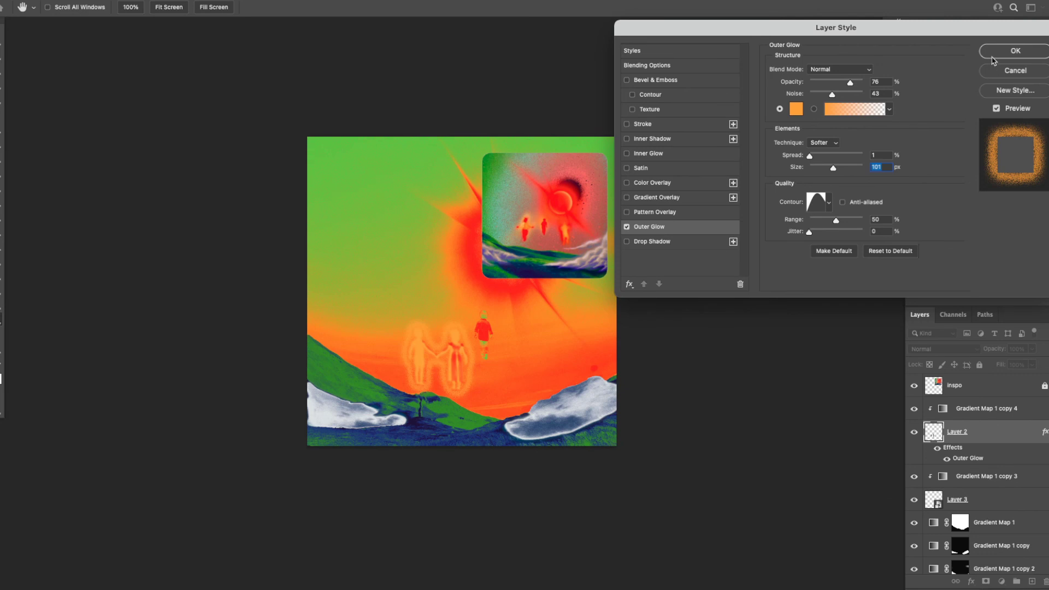
- Shift the Outer Glow colour to a slightly lighter orange and apply the layer style to Layer 2
{"action": "left_click", "coordinate": [798, 109]}
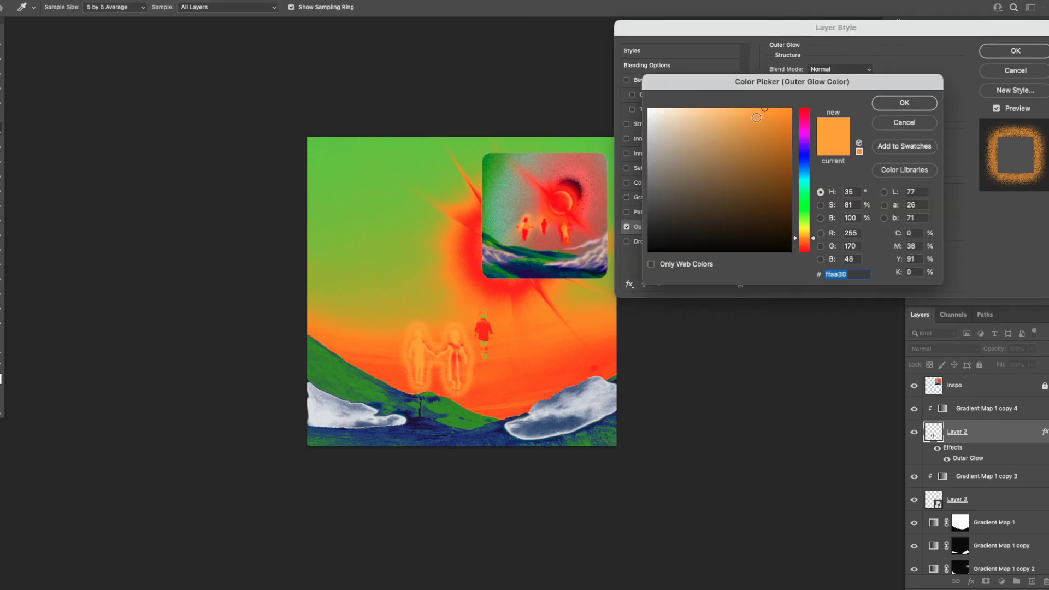
{"action": "left_click_drag", "start_coordinate": [765, 113], "coordinate": [752, 108]}
{"action": "left_click", "coordinate": [913, 106]}
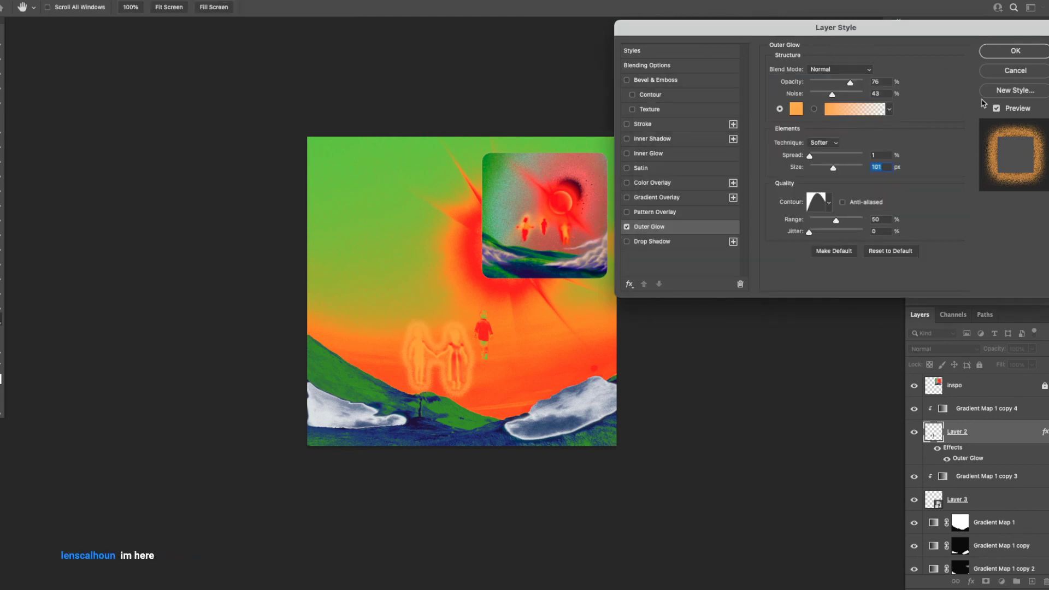
{"action": "left_click", "coordinate": [998, 54]}
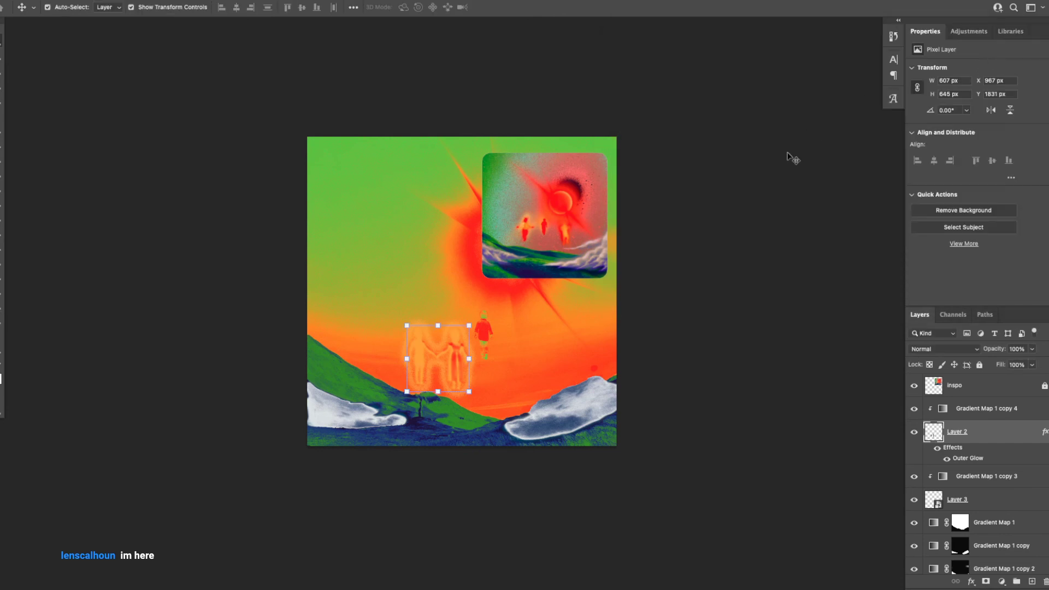
- Move the pair of figures on Layer 2 slightly up to Y 1815 px and nudge the single figure on Layer 3
{"action": "left_click", "coordinate": [673, 312]}
{"action": "left_click_drag", "start_coordinate": [421, 360], "coordinate": [421, 352]}
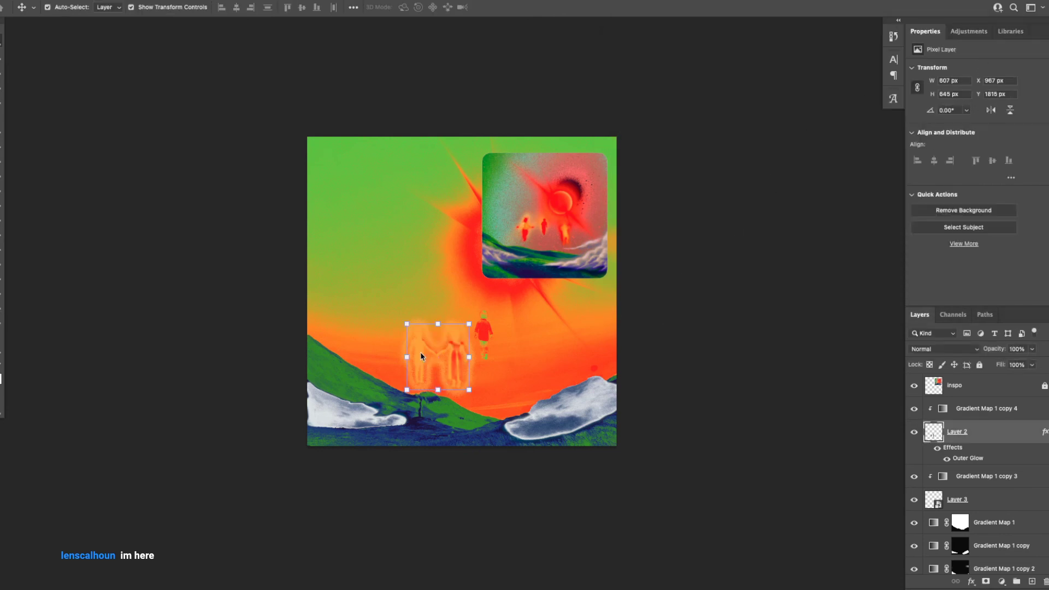
{"action": "left_click", "coordinate": [485, 338]}
{"action": "left_click_drag", "start_coordinate": [483, 330], "coordinate": [485, 329]}
{"action": "key", "text": "Tab"}
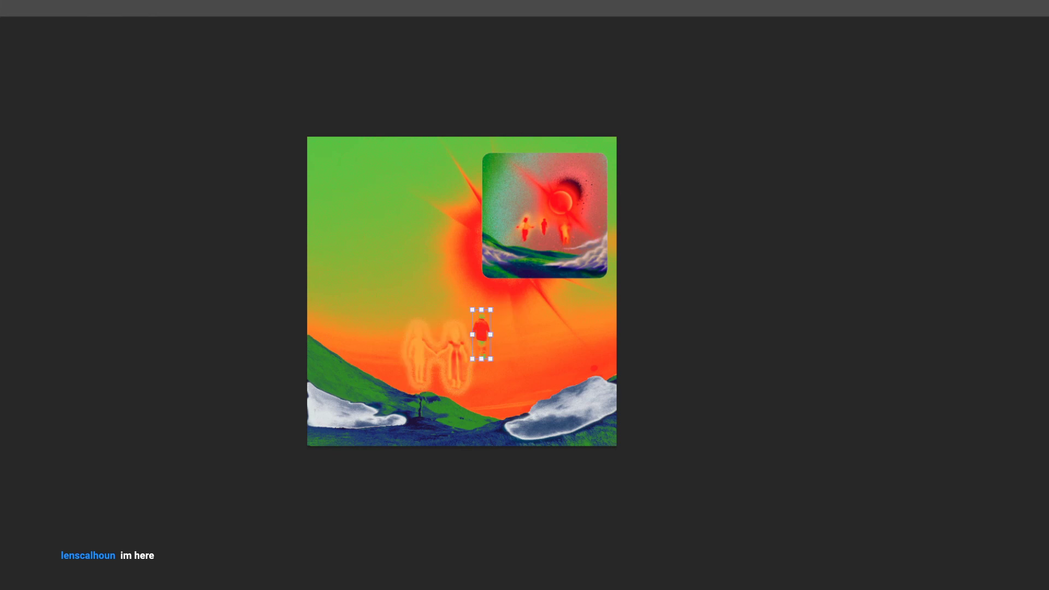
{"action": "key", "text": "Tab"}
- Toggle the inspo reference layer's visibility to compare it with the artwork, leaving the reference hidden
{"action": "left_click", "coordinate": [988, 522]}
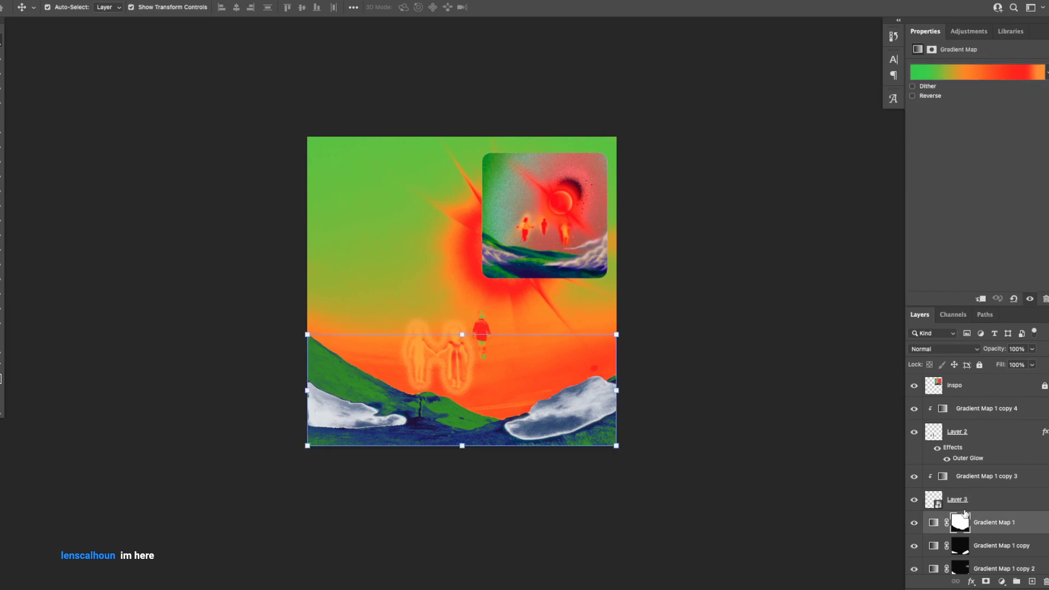
{"action": "left_click", "coordinate": [914, 386]}
{"action": "left_click", "coordinate": [732, 354]}
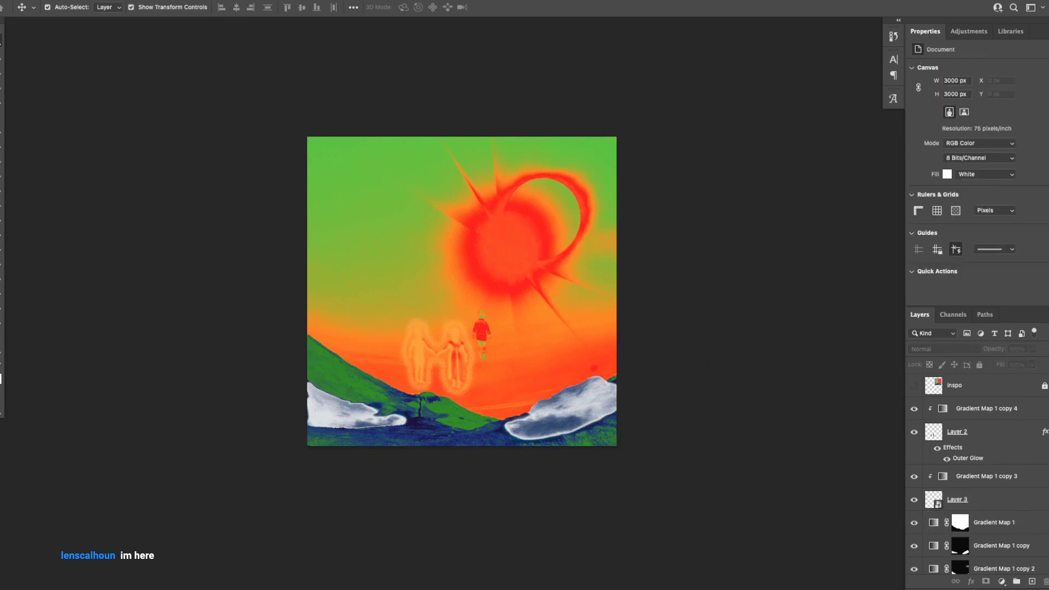
{"action": "key", "text": "Tab"}
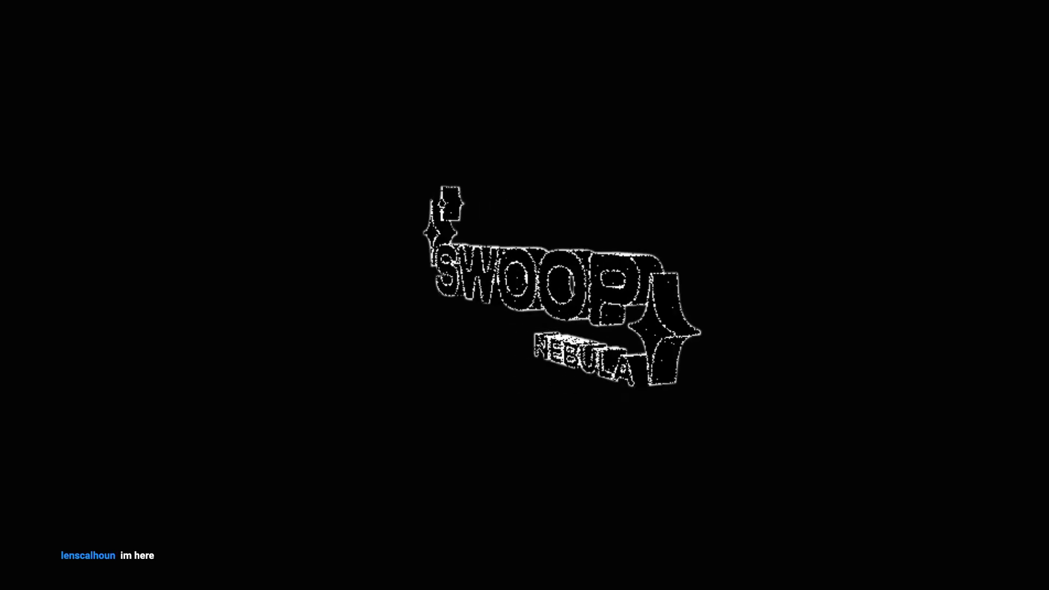
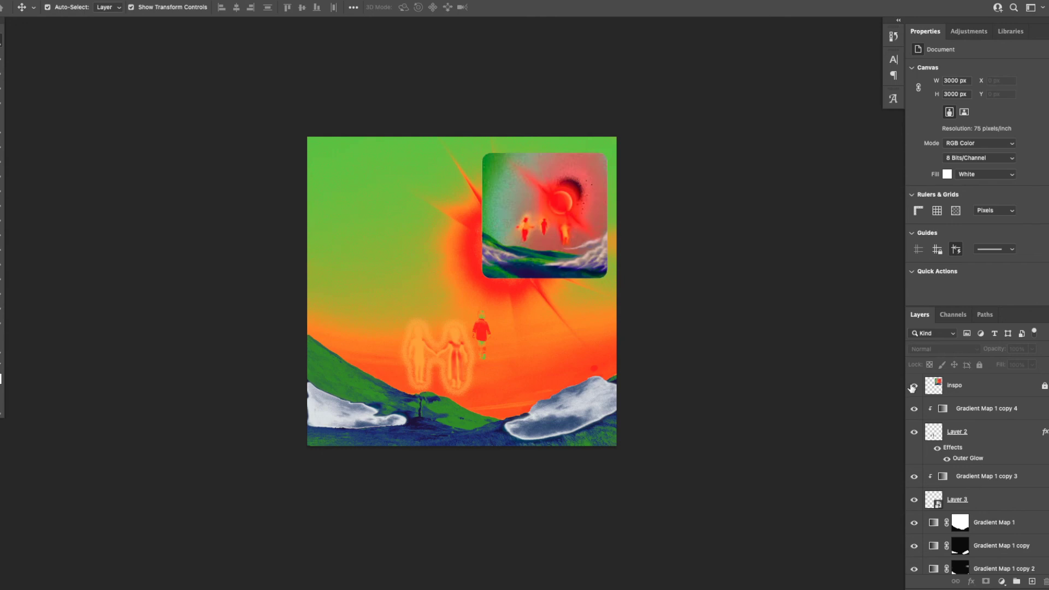
{"action": "left_click", "coordinate": [912, 387]}
{"action": "left_click", "coordinate": [911, 387]}
{"action": "left_click", "coordinate": [912, 387]}
{"action": "left_click", "coordinate": [912, 387]}
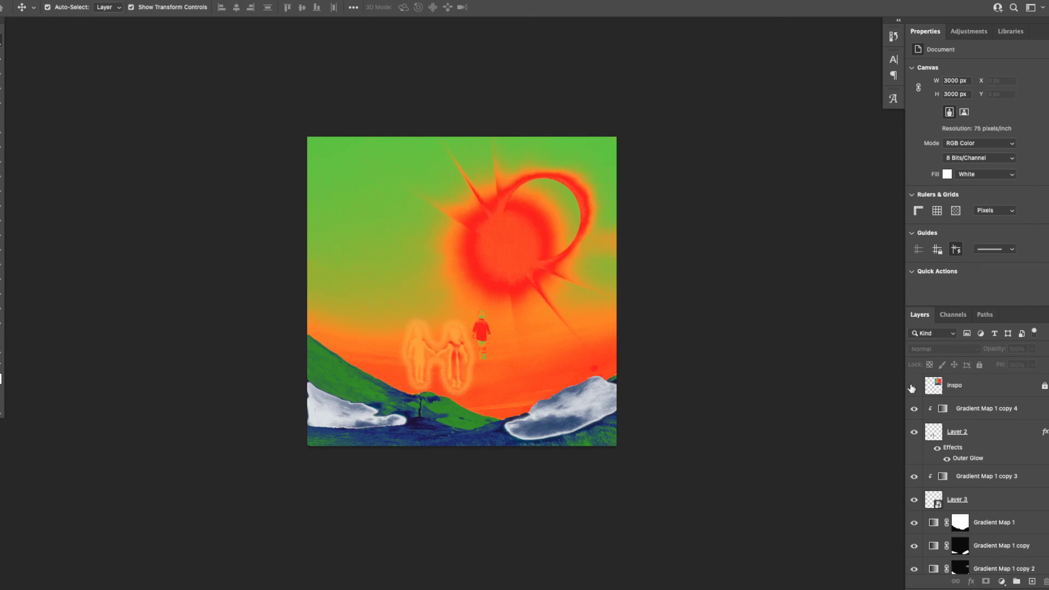
- Copy the Outer Glow layer style from Layer 2 and paste it onto the single figure on Layer 3
{"action": "left_click", "coordinate": [484, 325]}
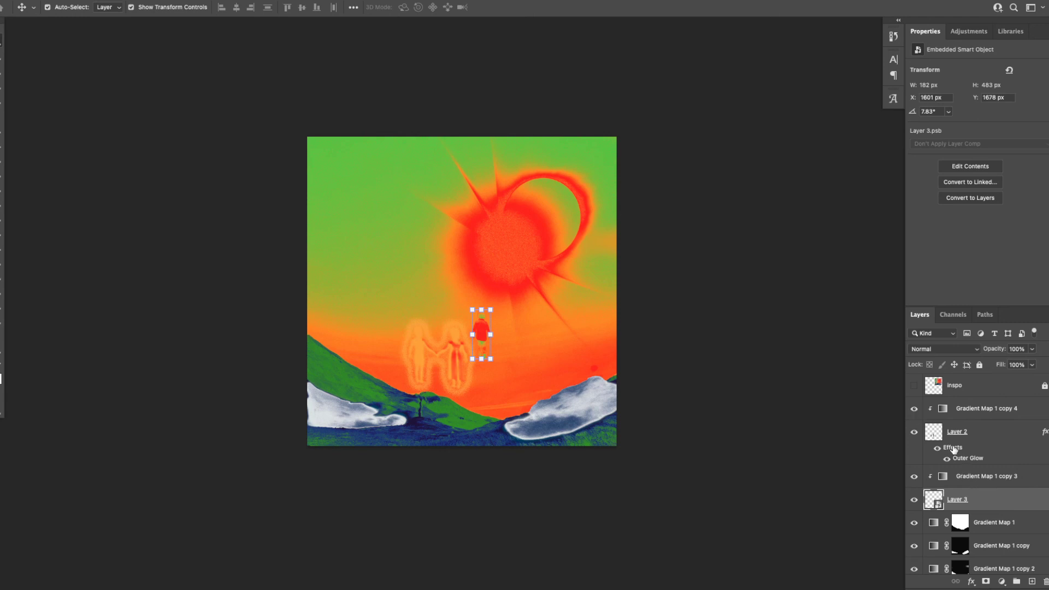
{"action": "right_click", "coordinate": [1032, 439]}
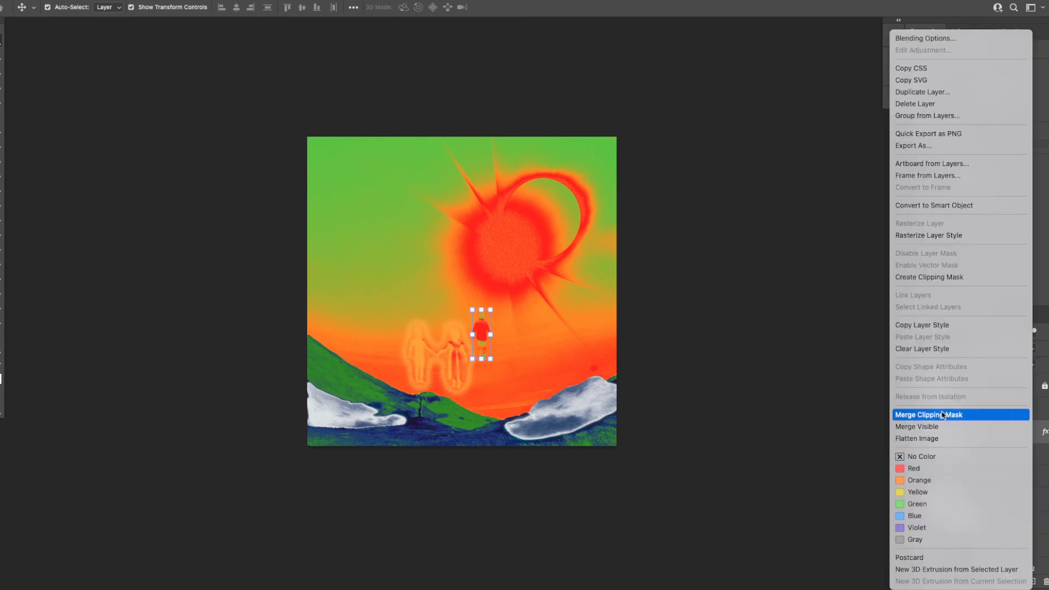
{"action": "left_click", "coordinate": [962, 324]}
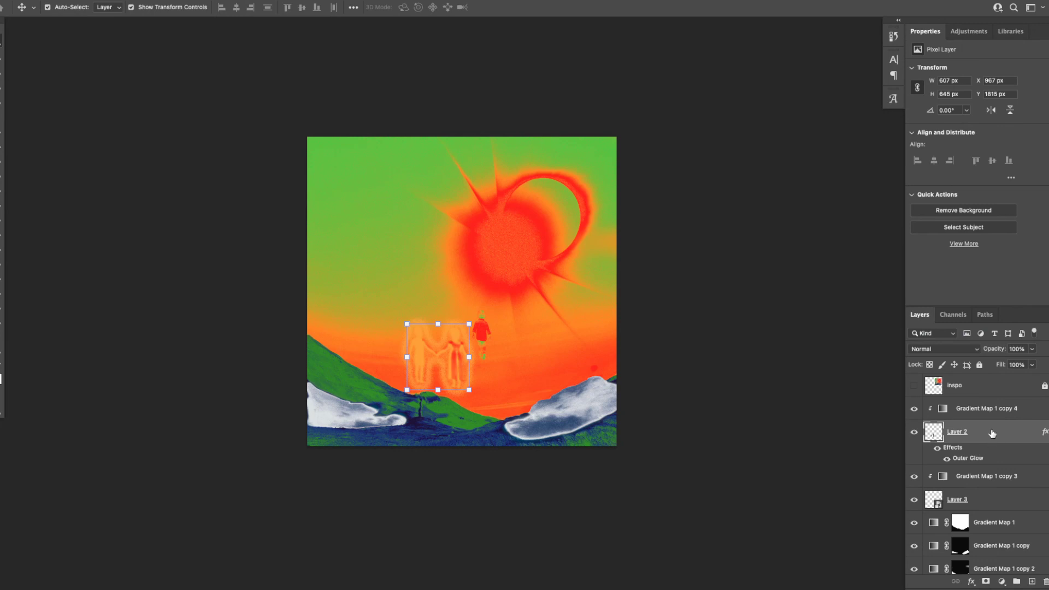
{"action": "left_click", "coordinate": [986, 499]}
{"action": "right_click", "coordinate": [1032, 505]}
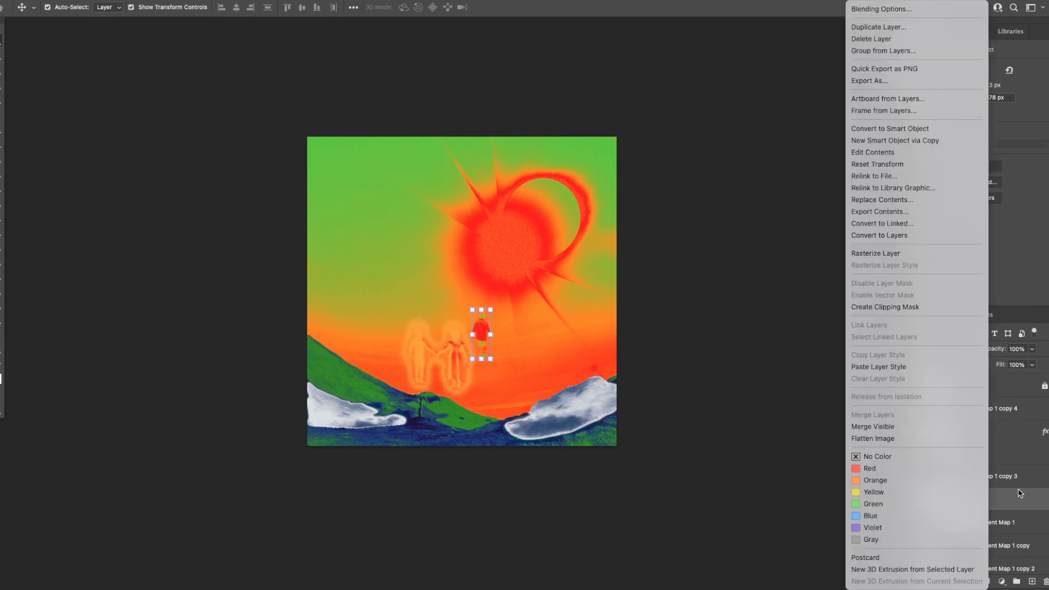
{"action": "left_click", "coordinate": [923, 375]}
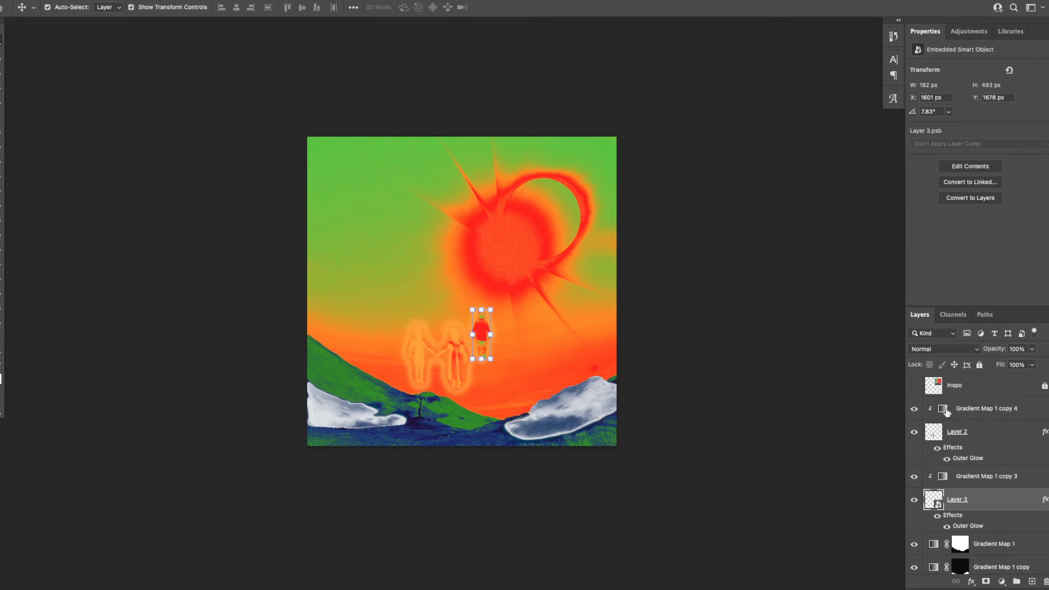
- Duplicate the orange-to-red Gradient Map 1 copy 4 as a clipped adjustment above Layer 3 and delete the old Gradient Map 1 copy 3
{"action": "left_click_drag", "start_coordinate": [964, 413], "coordinate": [969, 485]}
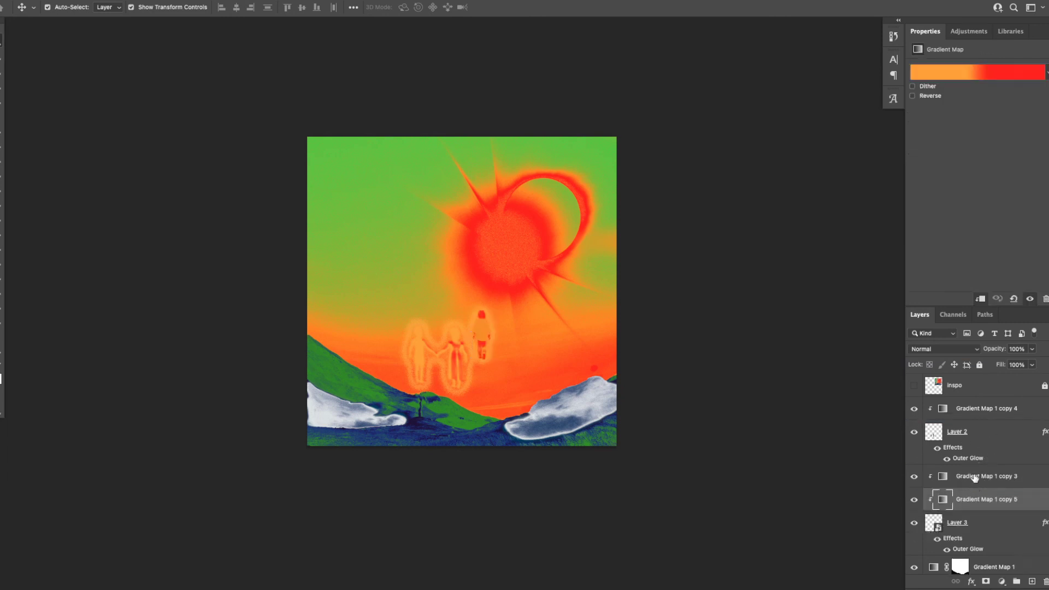
{"action": "right_click", "coordinate": [974, 478]}
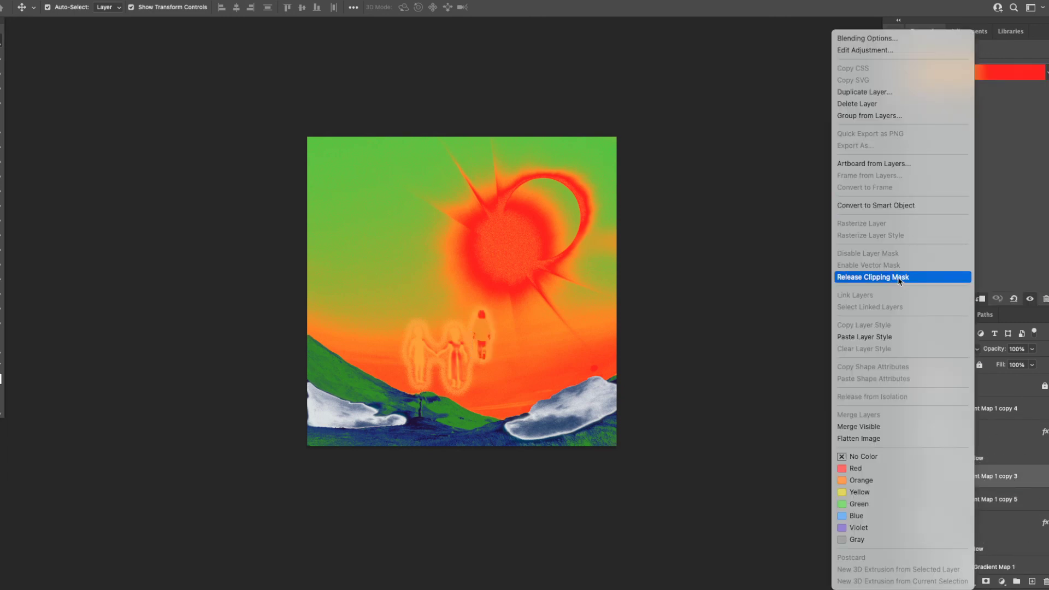
{"action": "left_click", "coordinate": [873, 277]}
{"action": "left_click_drag", "start_coordinate": [1031, 477], "coordinate": [1047, 584]}
{"action": "key", "text": "super+z"}
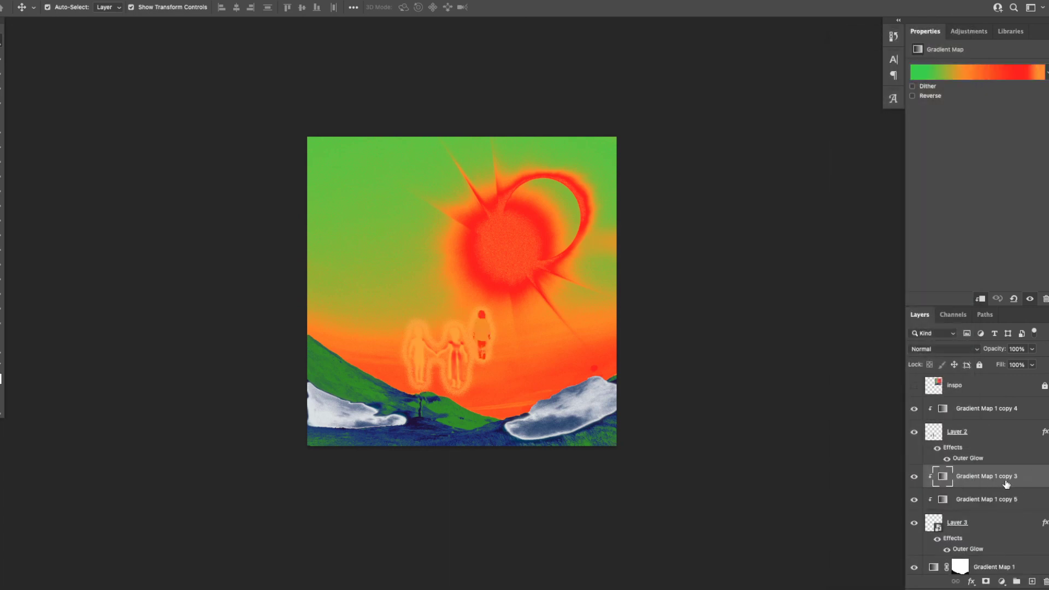
{"action": "left_click_drag", "start_coordinate": [1010, 499], "coordinate": [1046, 582]}
{"action": "key", "text": "super+z"}
{"action": "left_click_drag", "start_coordinate": [1002, 479], "coordinate": [1045, 580]}
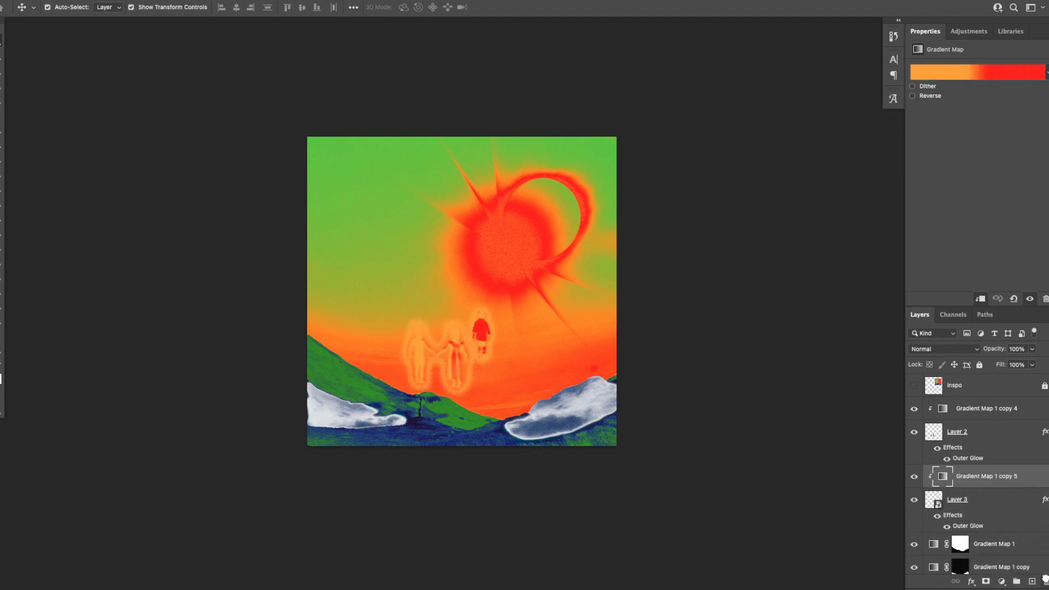
- Apply a Gaussian Blur with a 7.4 pixel radius to Layer 3 and compare the artwork with the inspo reference
{"action": "left_click", "coordinate": [1005, 500]}
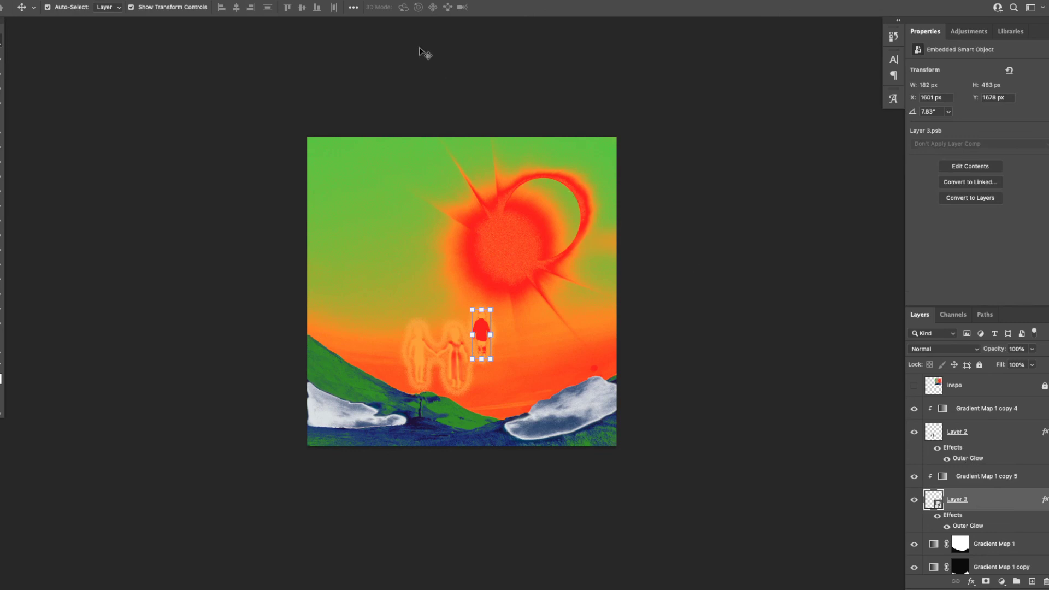
{"action": "left_click", "coordinate": [121, 0]}
{"action": "mouse_move", "coordinate": [244, 0]}
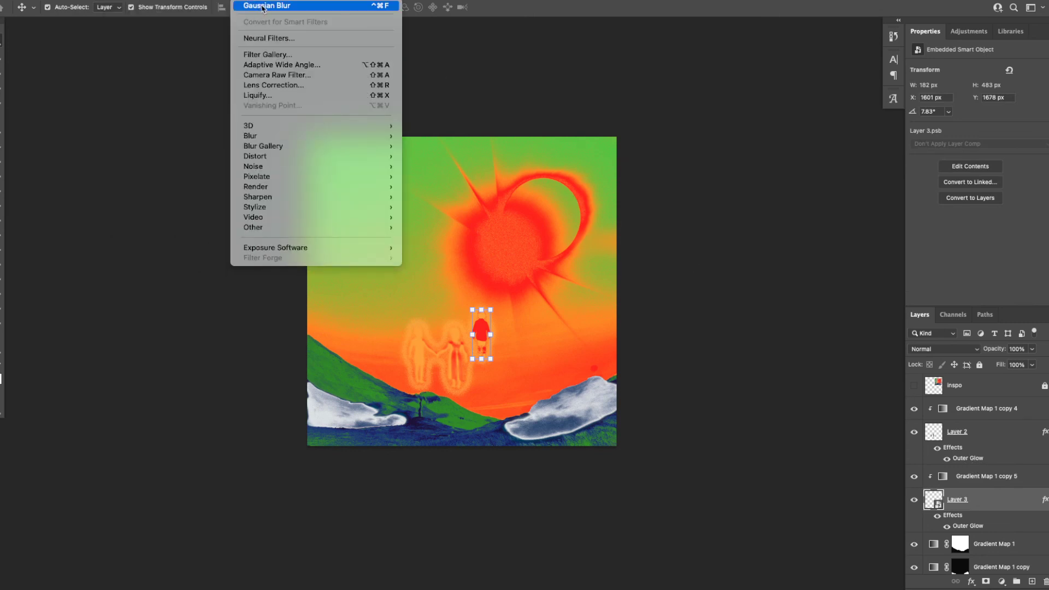
{"action": "left_click", "coordinate": [264, 10]}
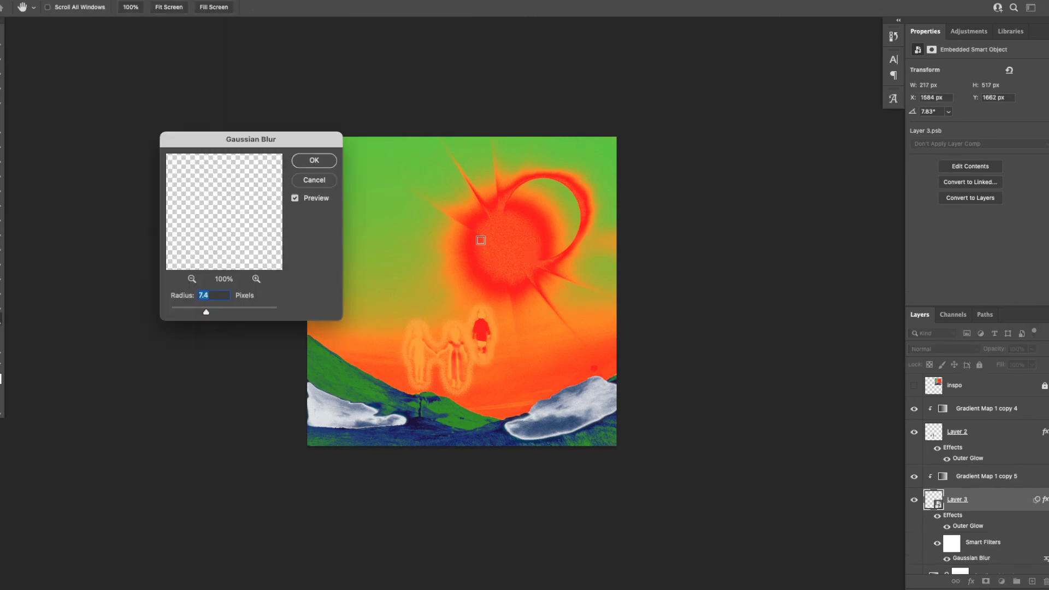
{"action": "left_click", "coordinate": [314, 160]}
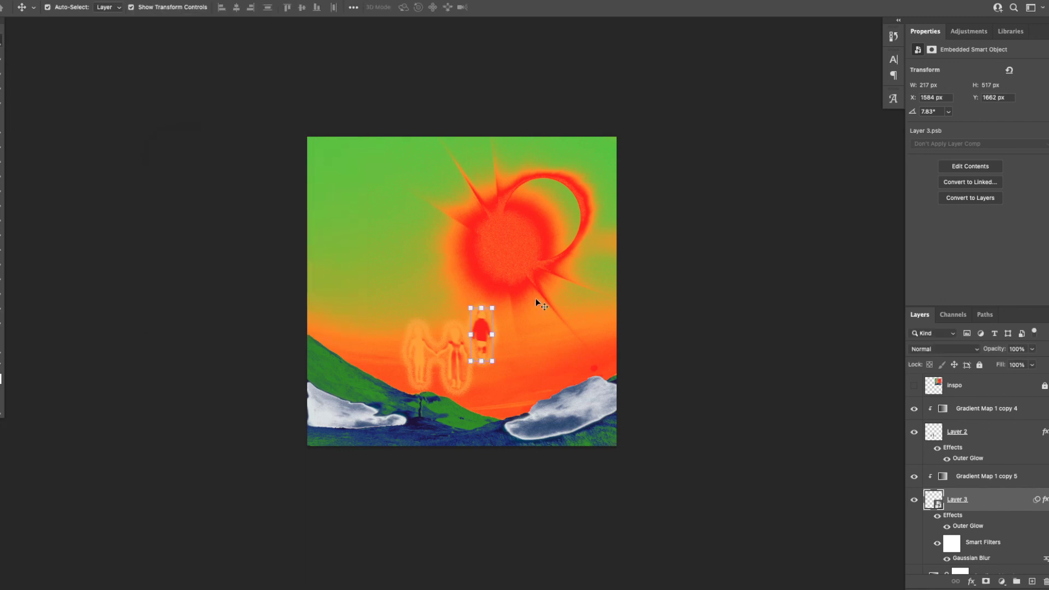
{"action": "left_click", "coordinate": [690, 331]}
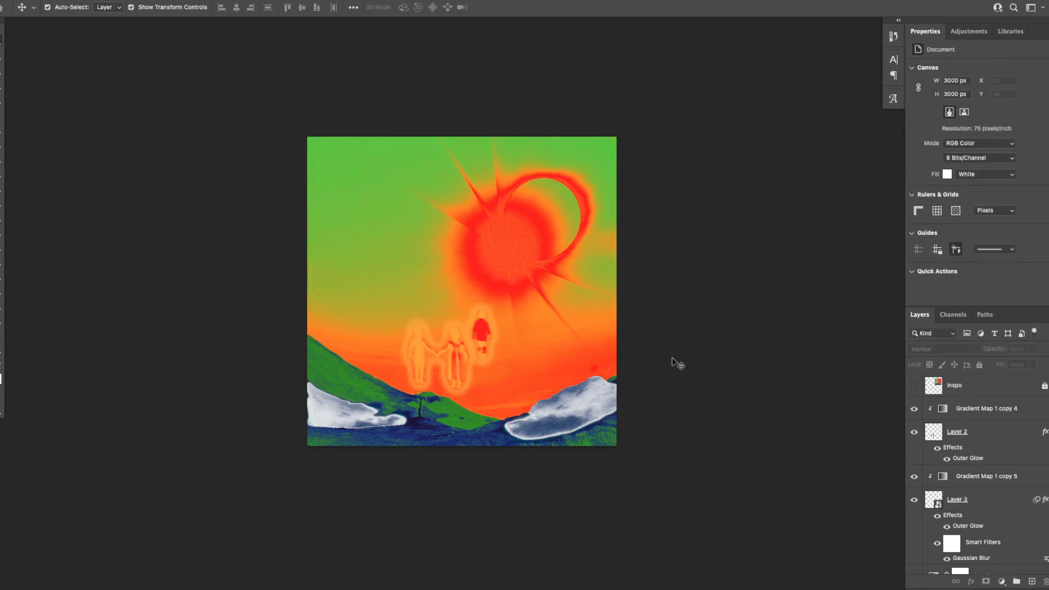
{"action": "left_click", "coordinate": [915, 386]}
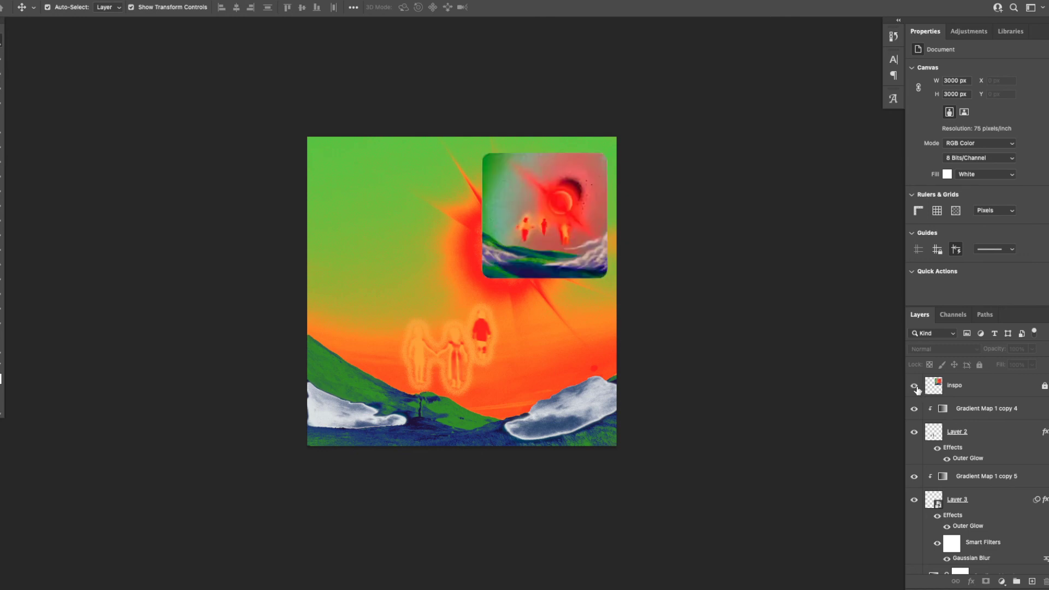
{"action": "left_click", "coordinate": [915, 386]}
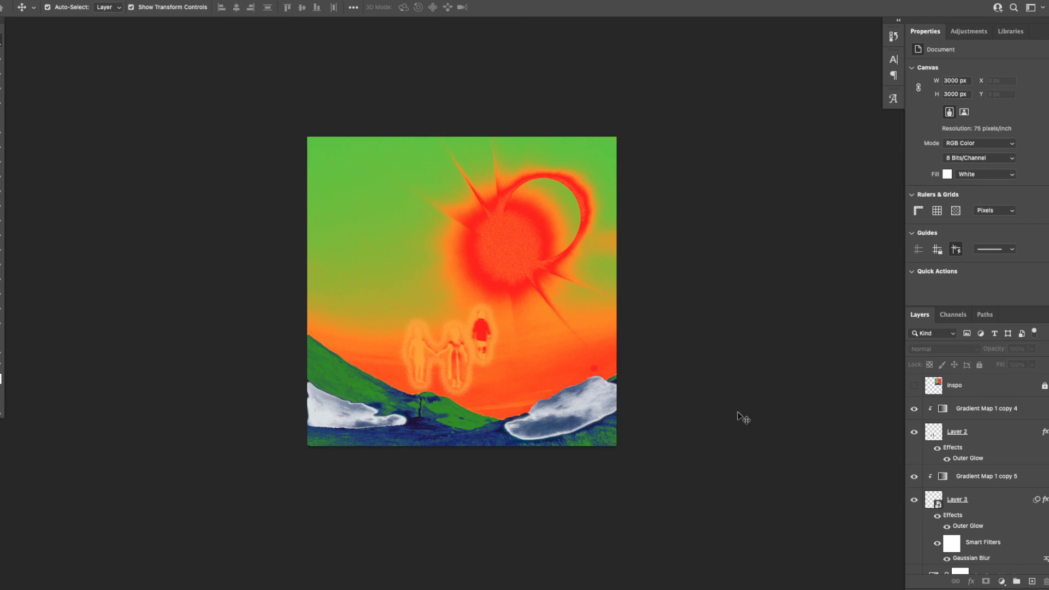
- Group the artwork layers from Gradient Map 1 copy 4 down to Group 1 copy 3, duplicate the group and store the original in drafts
{"action": "scroll", "coordinate": [931, 488], "scroll_direction": "down", "scroll_amount": 5}
{"action": "scroll", "coordinate": [932, 488], "scroll_direction": "up", "scroll_amount": 4}
{"action": "left_click", "coordinate": [967, 416]}
{"action": "scroll", "coordinate": [956, 470], "scroll_direction": "down", "scroll_amount": 4}
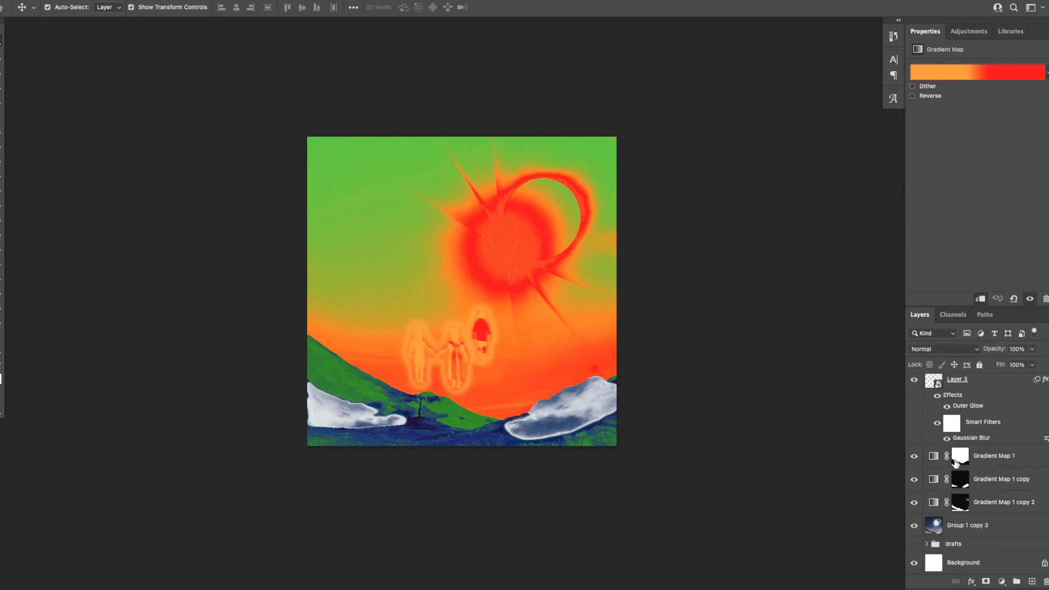
{"action": "left_click", "coordinate": [990, 533], "text": "shift"}
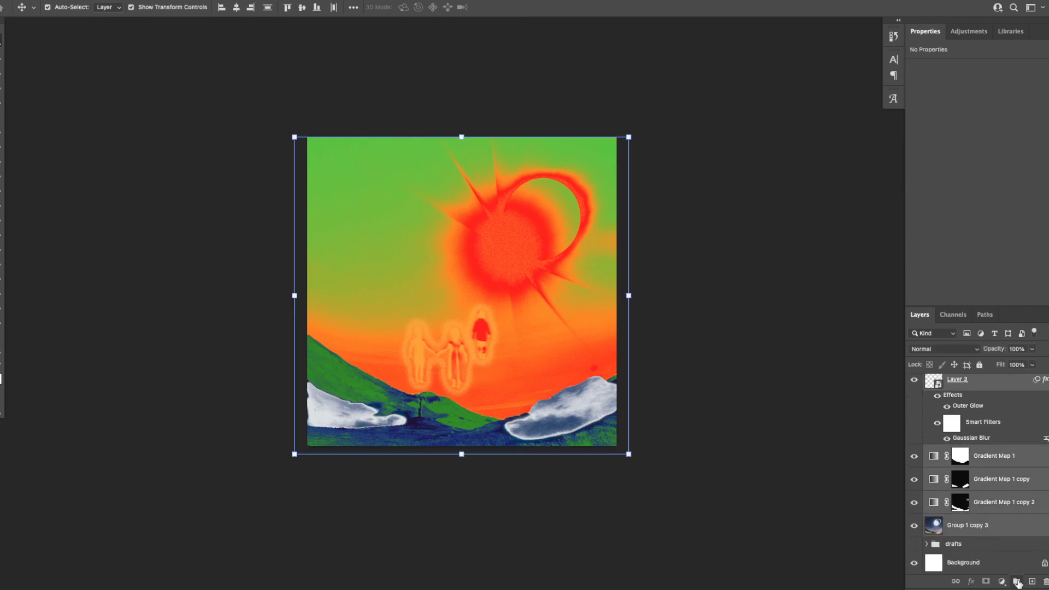
{"action": "key", "text": "ctrl+g"}
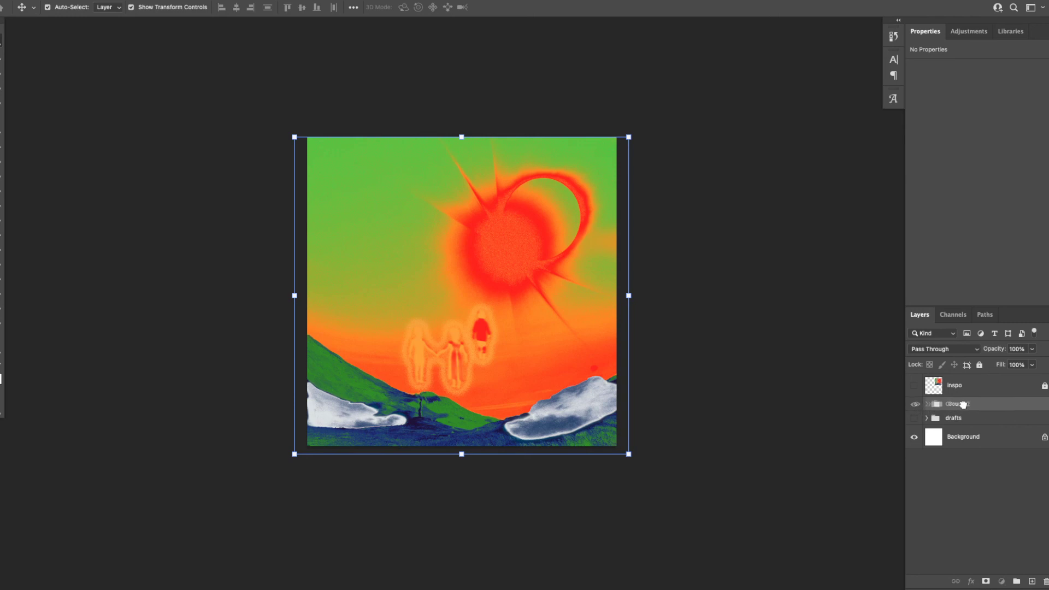
{"action": "key", "text": "ctrl+j"}
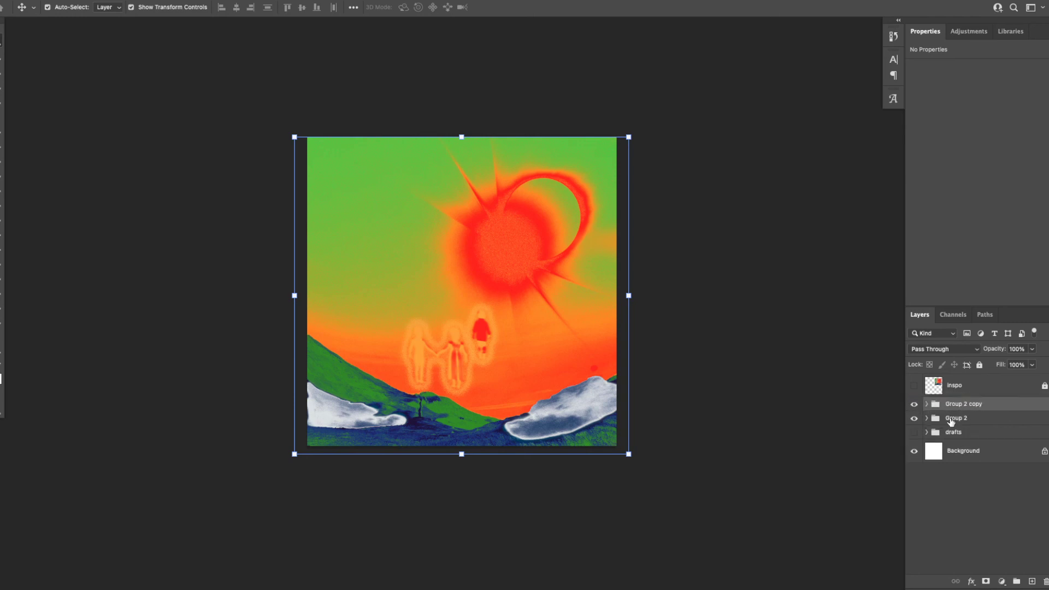
{"action": "left_click_drag", "start_coordinate": [951, 419], "coordinate": [953, 405]}
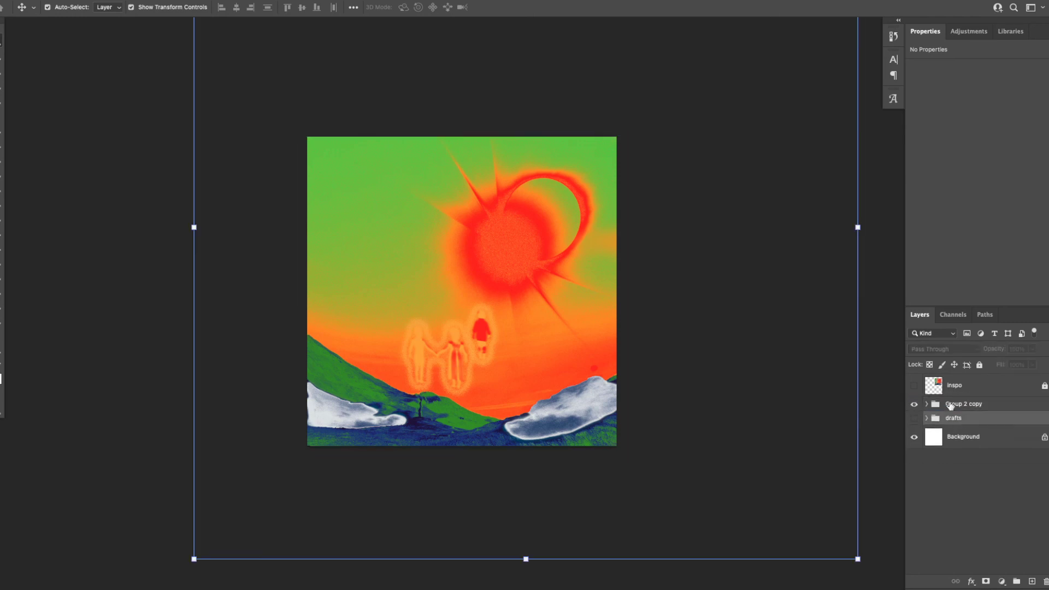
- Convert the duplicated artwork group to a Smart Object
{"action": "double_click", "coordinate": [956, 404]}
{"action": "key", "text": "Return"}
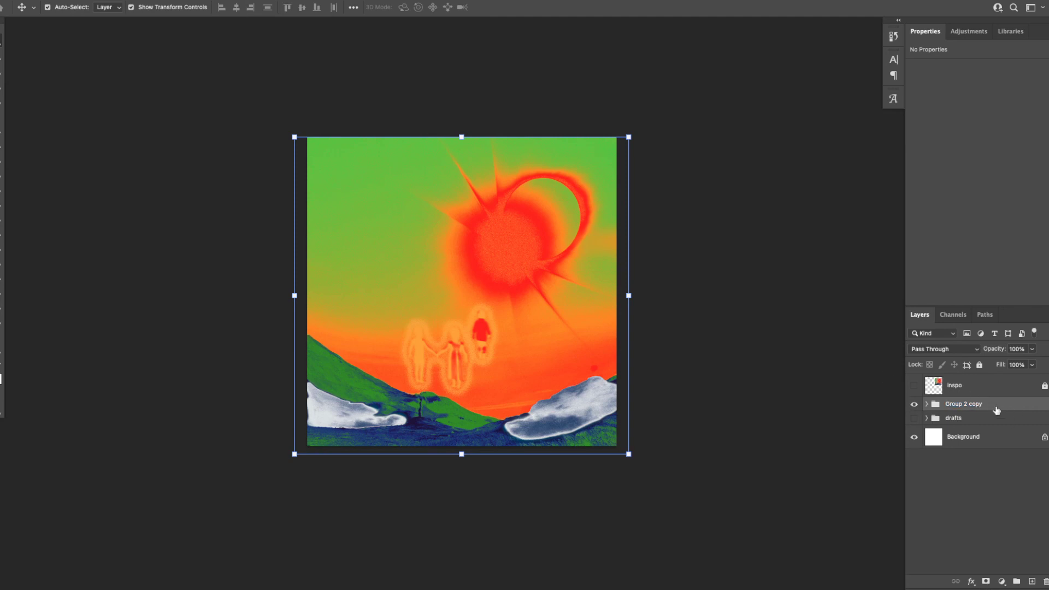
{"action": "right_click", "coordinate": [996, 410]}
{"action": "left_click", "coordinate": [936, 211]}
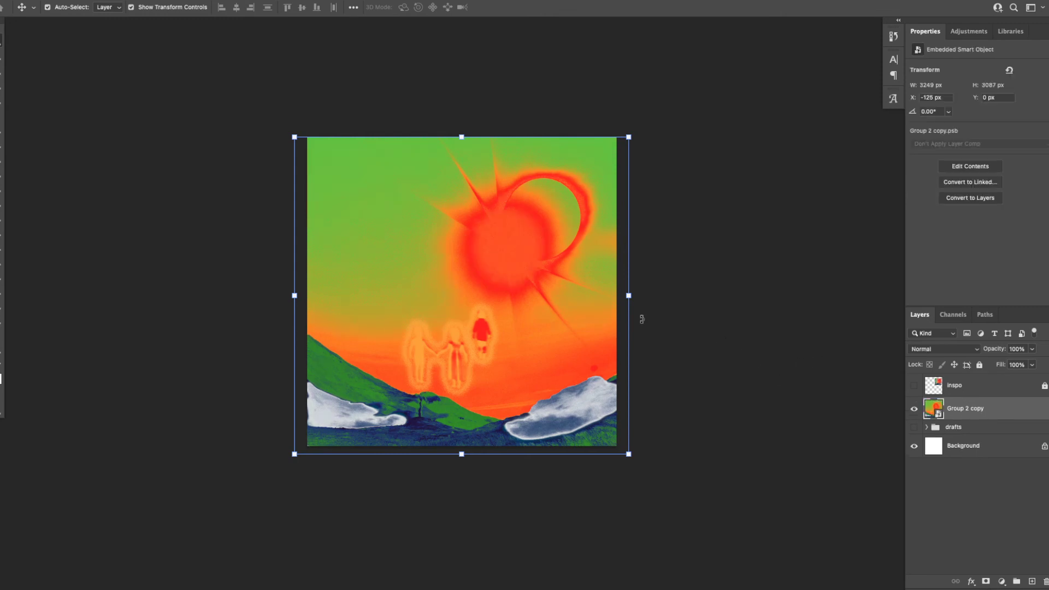
- Toggle the inspo reference on and off to compare its colours and contrast with the merged artwork
{"action": "left_click", "coordinate": [914, 385]}
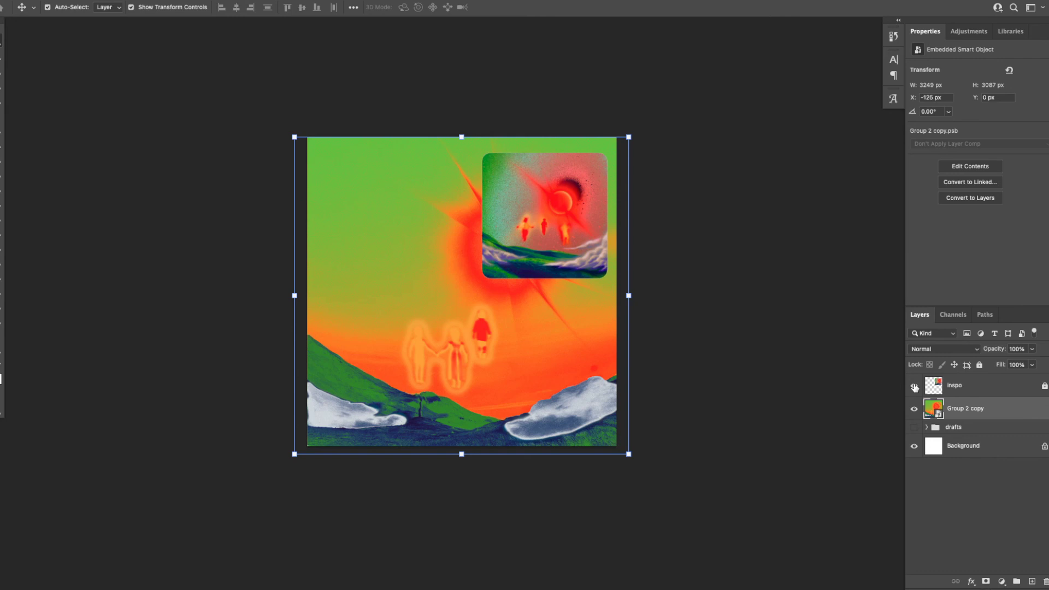
{"action": "left_click", "coordinate": [915, 387]}
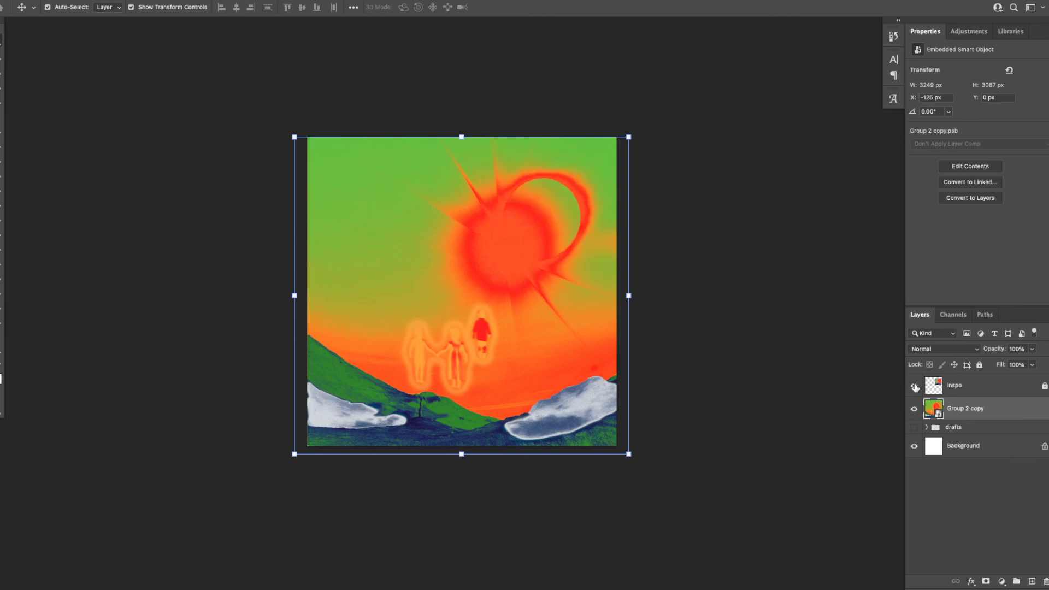
{"action": "left_click", "coordinate": [915, 386]}
{"action": "left_click", "coordinate": [915, 387]}
{"action": "left_click", "coordinate": [915, 386]}
{"action": "left_click", "coordinate": [915, 386]}
{"action": "left_click", "coordinate": [916, 387]}
{"action": "left_click", "coordinate": [915, 387]}
- Try the Multiply blend mode on a duplicate of the artwork Smart Object and discard the duplicate
{"action": "left_click_drag", "start_coordinate": [975, 413], "coordinate": [964, 397], "text": "alt"}
{"action": "left_click", "coordinate": [946, 349]}
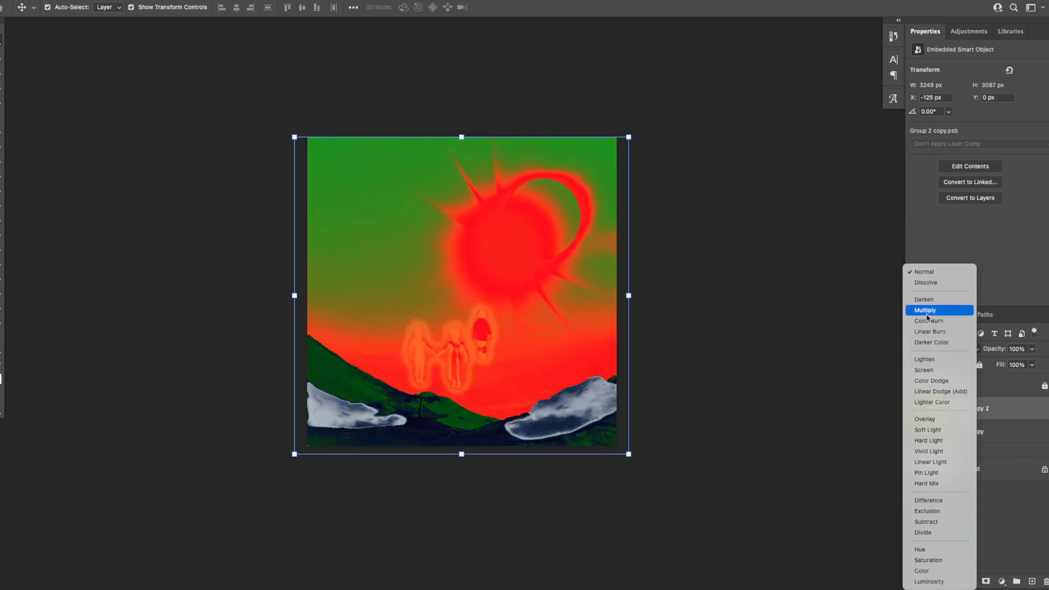
{"action": "left_click", "coordinate": [842, 322]}
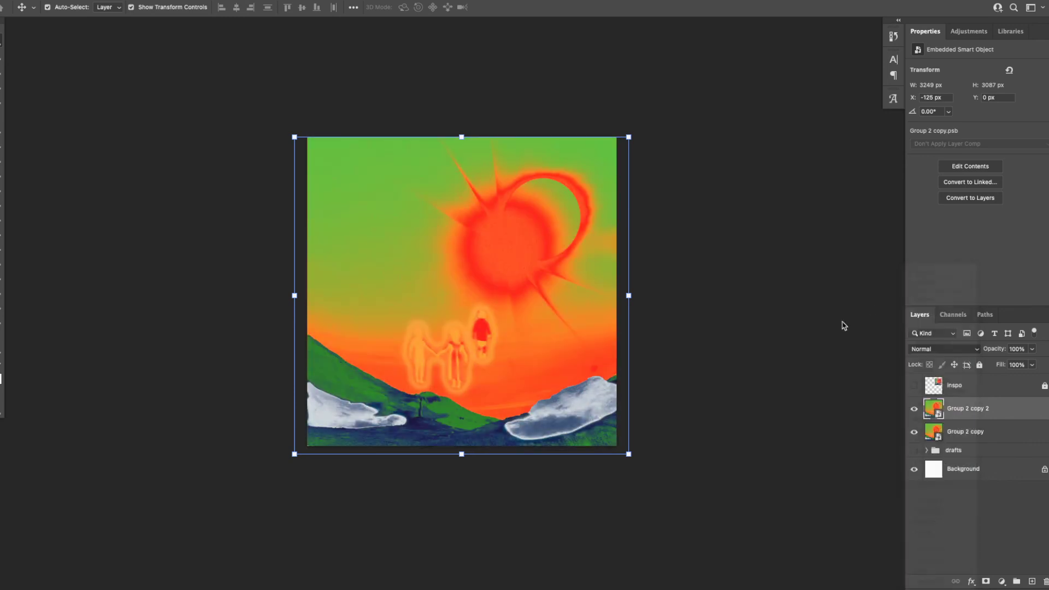
{"action": "left_click_drag", "start_coordinate": [1036, 408], "coordinate": [1045, 580]}
- Show the inspo reference layer over the artwork
{"action": "left_click", "coordinate": [914, 385]}
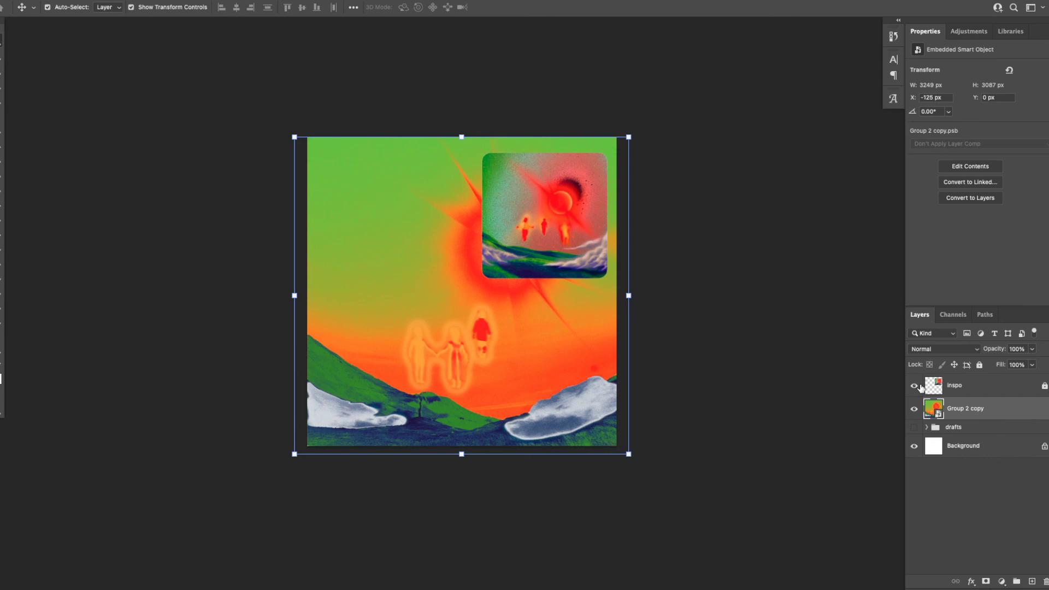
- Compare the artwork with the inspo reference, then hide the reference and examine the artwork alone at full view
{"action": "left_click", "coordinate": [915, 386]}
{"action": "left_click", "coordinate": [920, 385]}
{"action": "left_click", "coordinate": [920, 386]}
{"action": "left_click", "coordinate": [920, 385]}
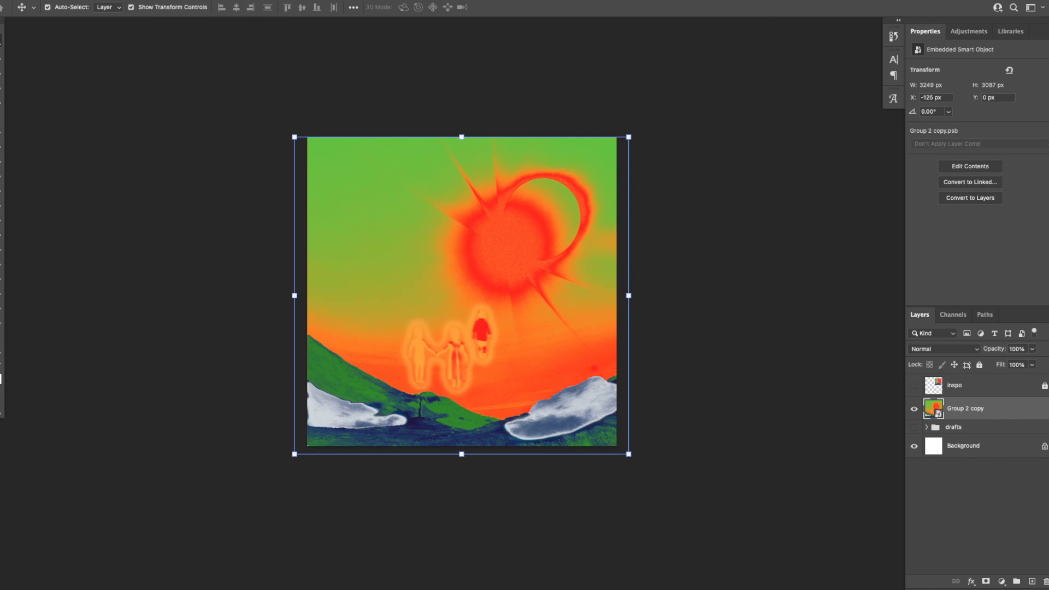
{"action": "left_click", "coordinate": [719, 485]}
{"action": "key", "text": "super+0"}
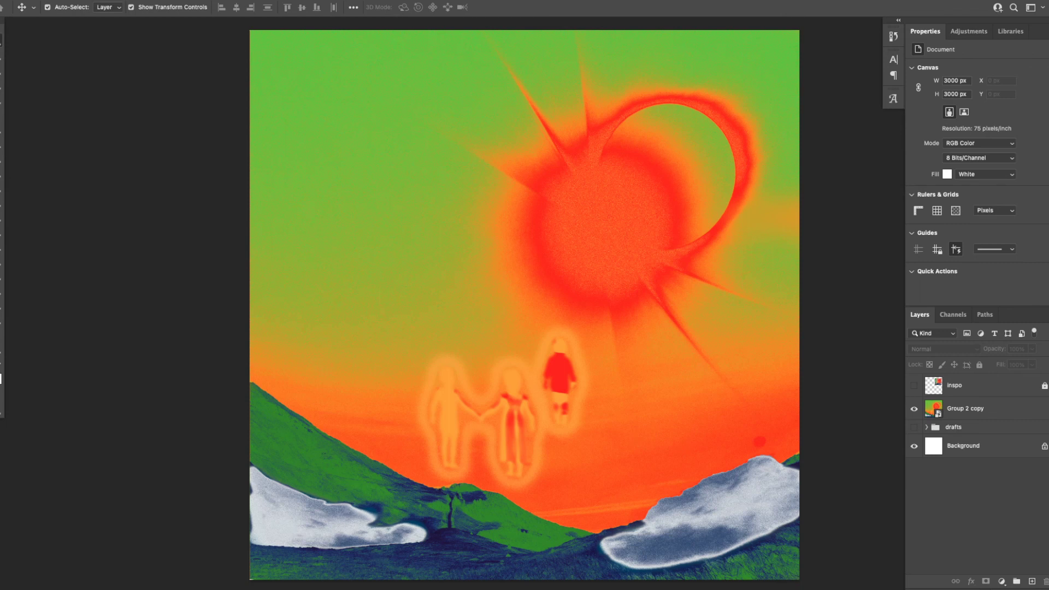
{"action": "key", "text": "Tab"}
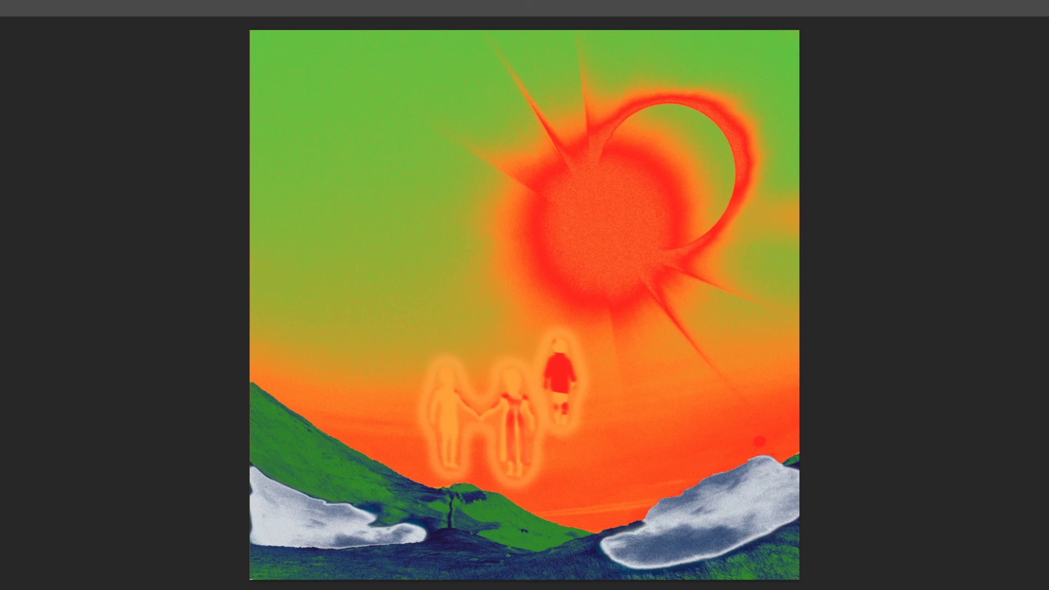
- Place the speckle texture 04.png over the artwork and enlarge it to 4000 × 3000 px to cover the canvas
{"action": "key", "text": "super+Tab"}
{"action": "key", "text": "super+Tab"}
{"action": "left_click_drag", "start_coordinate": [751, 485], "coordinate": [556, 239]}
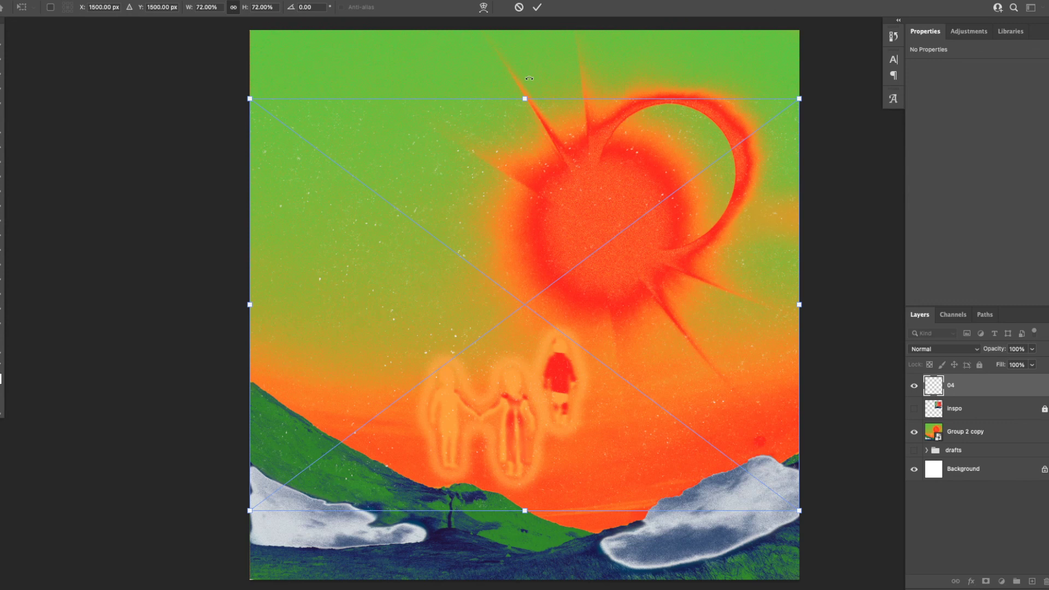
{"action": "left_click_drag", "start_coordinate": [523, 99], "coordinate": [532, 50]}
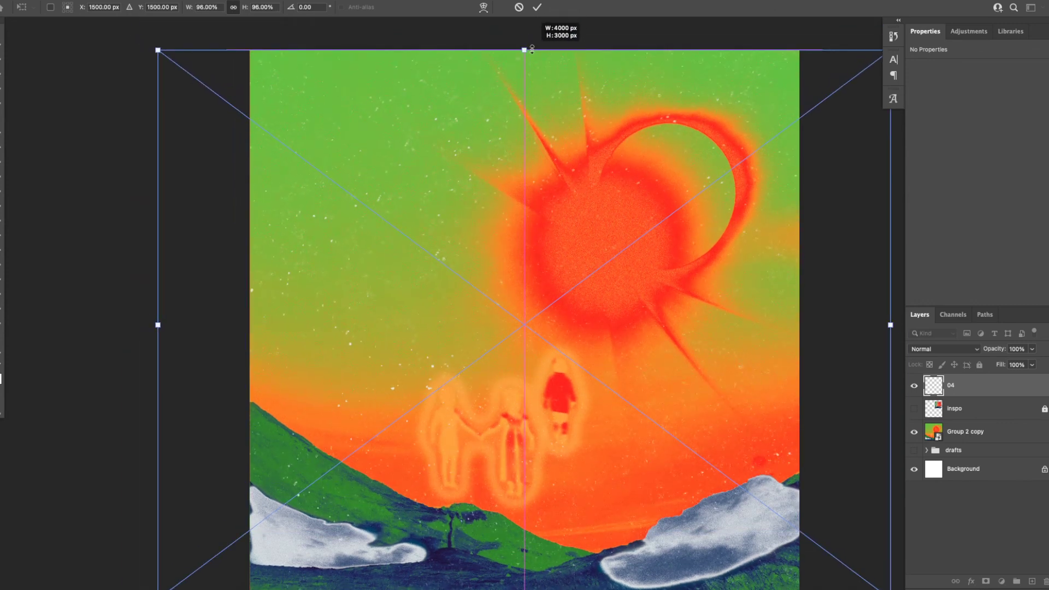
{"action": "key", "text": "Return"}
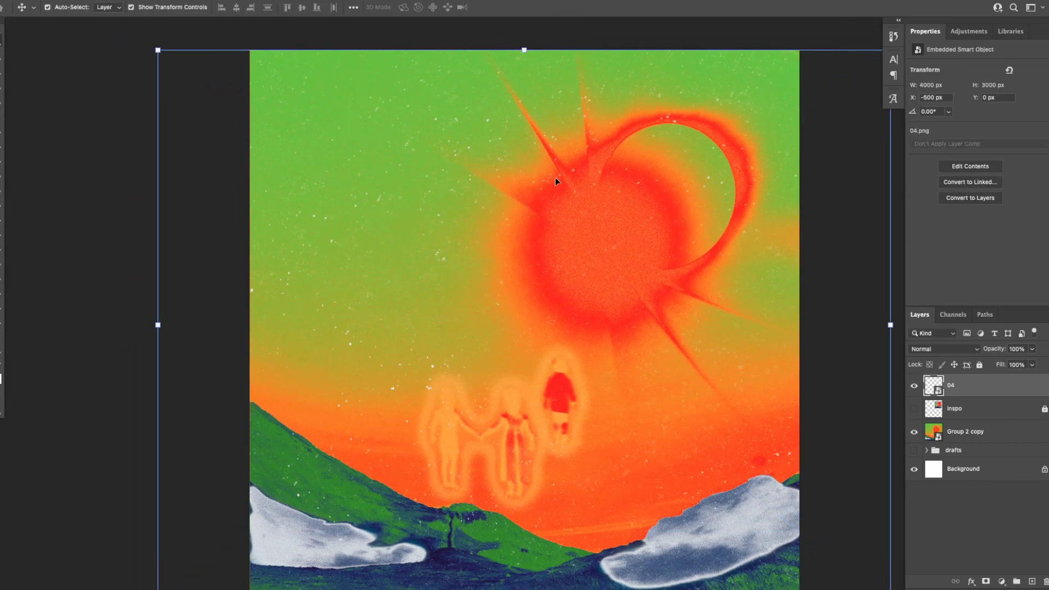
- Compare the speckled artwork with the inspo reference and hide the reference again
{"action": "key", "text": "ctrl+minus"}
{"action": "left_click", "coordinate": [914, 409]}
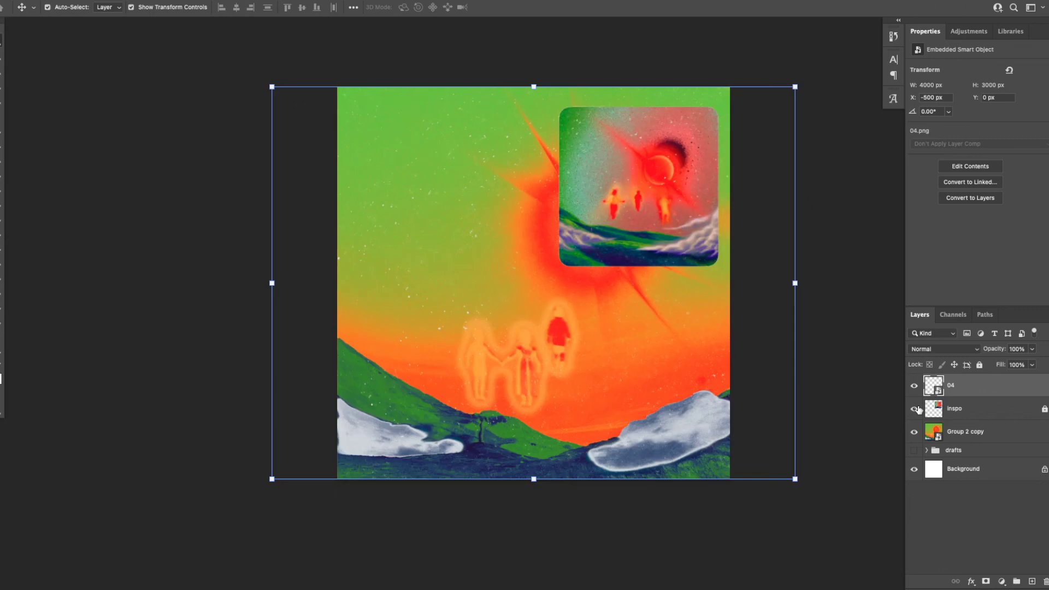
{"action": "left_click", "coordinate": [914, 409]}
- Duplicate the 04 speckle layer directly beneath the original and rotate the copy 90°
{"action": "mouse_move", "coordinate": [957, 392]}
{"action": "left_mouse_down"}
{"action": "mouse_move", "coordinate": [964, 400]}
{"action": "mouse_move", "coordinate": [944, 407]}
{"action": "left_mouse_up"}
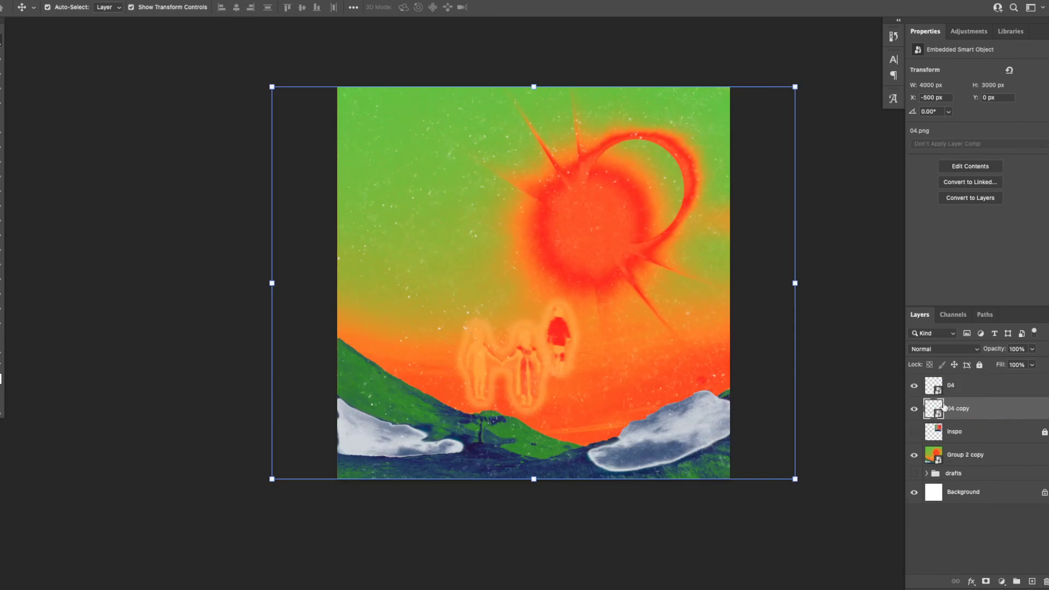
{"action": "left_click", "coordinate": [801, 84]}
{"action": "left_click_drag", "start_coordinate": [827, 117], "coordinate": [697, 493]}
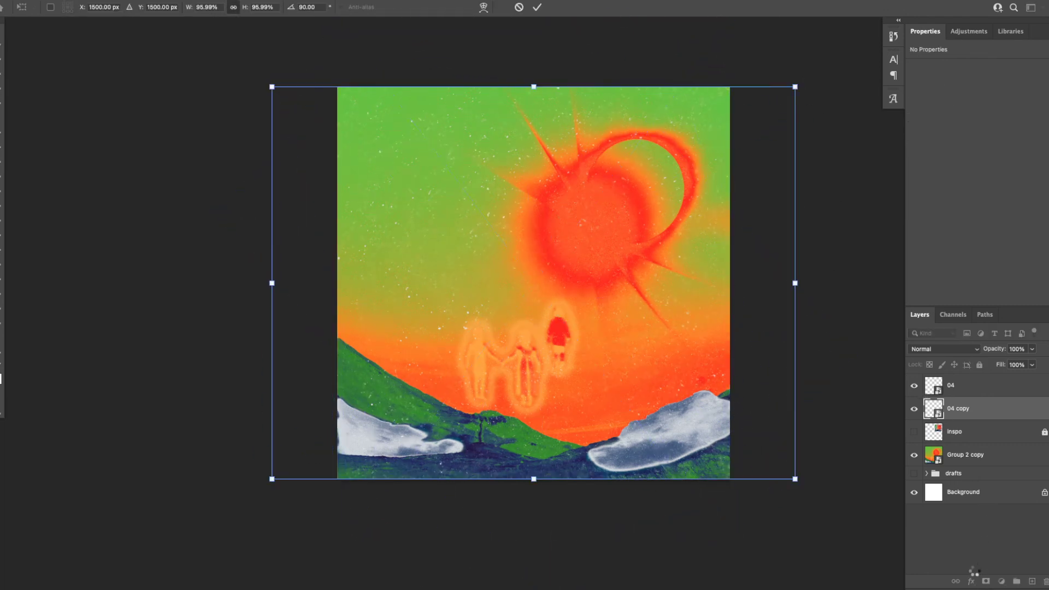
{"action": "left_click", "coordinate": [971, 536]}
{"action": "left_click", "coordinate": [977, 410]}
- Apply a black Color Overlay at 100% opacity to the 04 copy speckle layer
{"action": "left_click", "coordinate": [971, 582]}
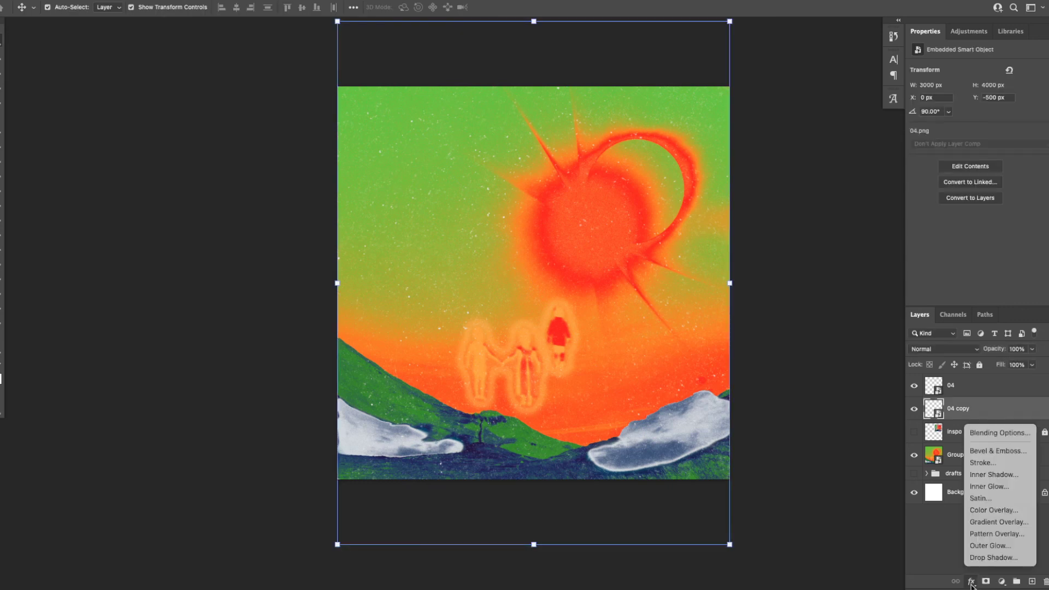
{"action": "left_click", "coordinate": [991, 511]}
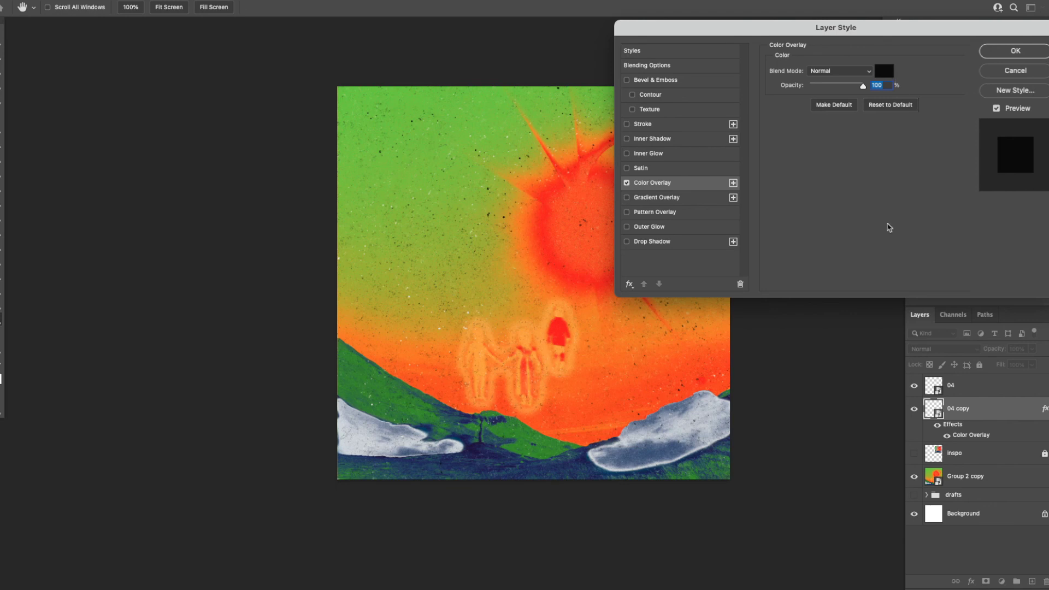
{"action": "left_click", "coordinate": [1016, 52]}
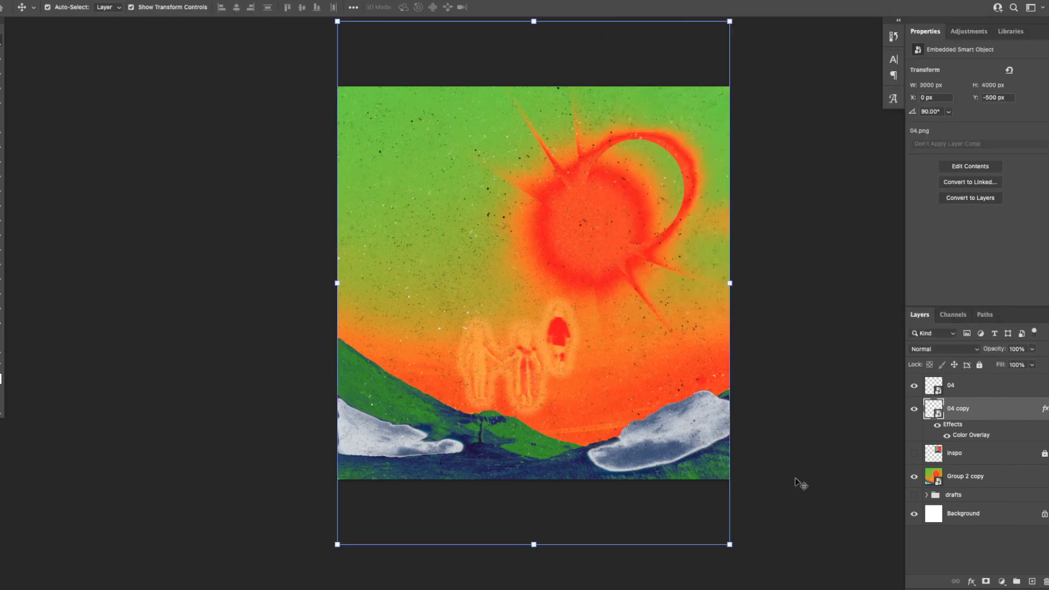
- Move the inspo layer to the top of the layer stack, compare it with the artwork and hide it
{"action": "left_click", "coordinate": [915, 455]}
{"action": "left_click", "coordinate": [915, 456]}
{"action": "left_click_drag", "start_coordinate": [935, 455], "coordinate": [923, 385]}
{"action": "left_click", "coordinate": [914, 385]}
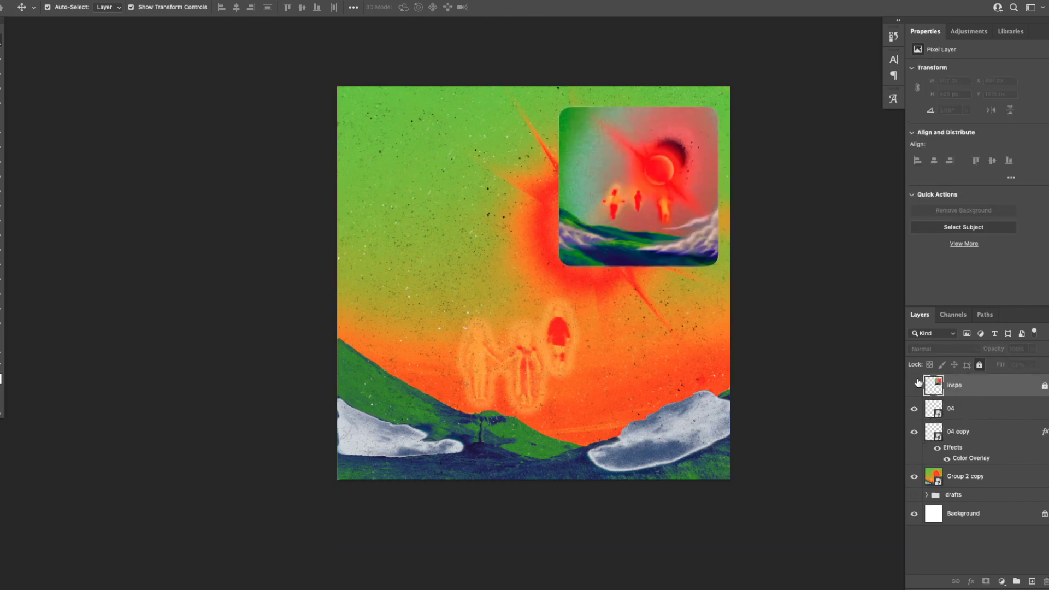
{"action": "left_click", "coordinate": [915, 384]}
{"action": "left_click", "coordinate": [916, 384]}
{"action": "left_click", "coordinate": [915, 385]}
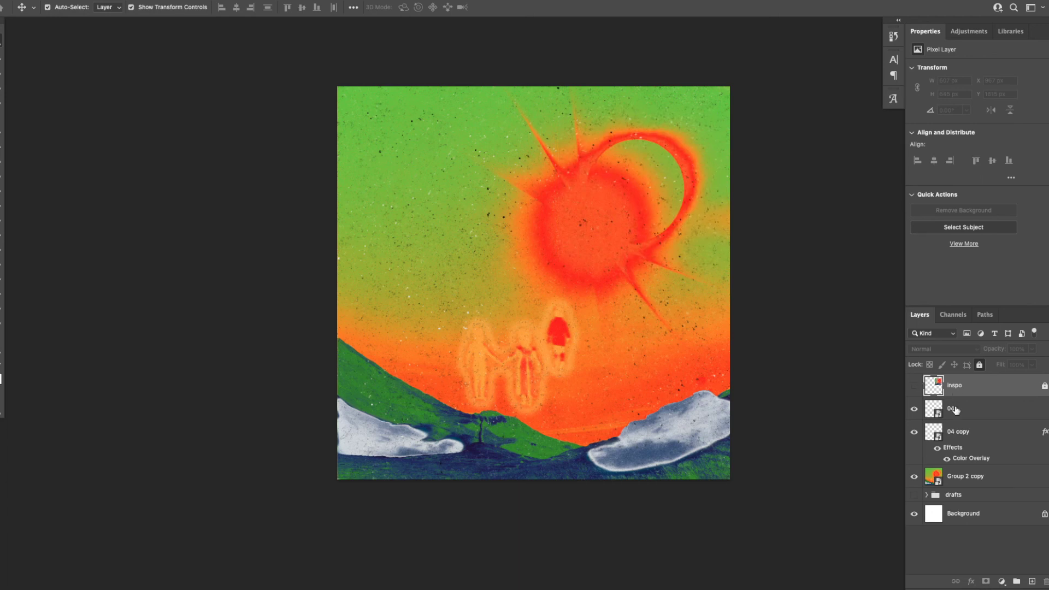
- Change the 04 copy layer's Color Overlay to the orange-red #f63f0f sampled from the sun's glow
{"action": "left_click", "coordinate": [969, 464]}
{"action": "double_click", "coordinate": [969, 465]}
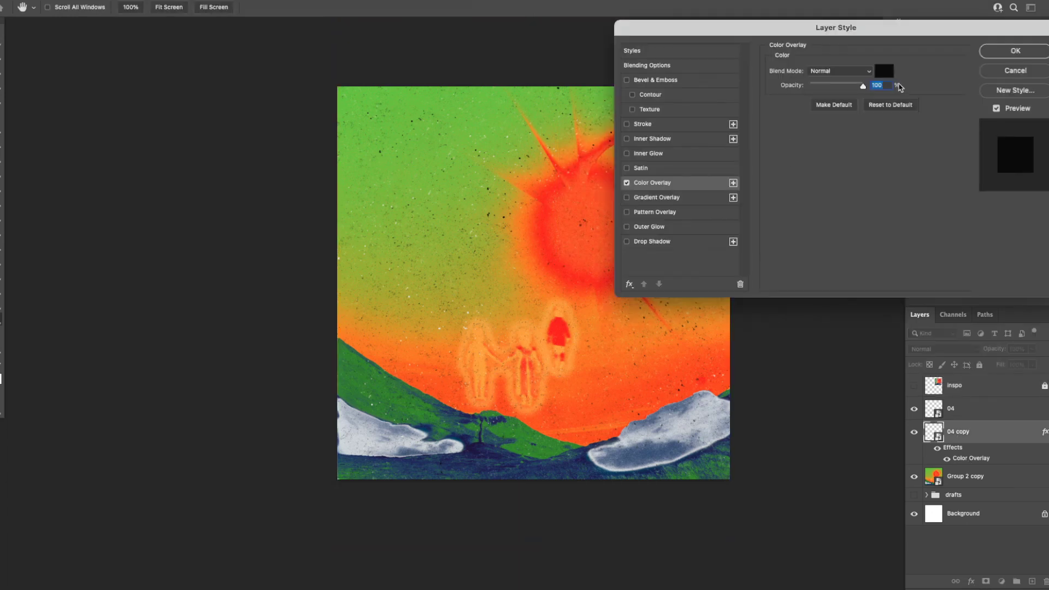
{"action": "left_click", "coordinate": [884, 71]}
{"action": "left_click", "coordinate": [564, 205]}
{"action": "left_click", "coordinate": [551, 214]}
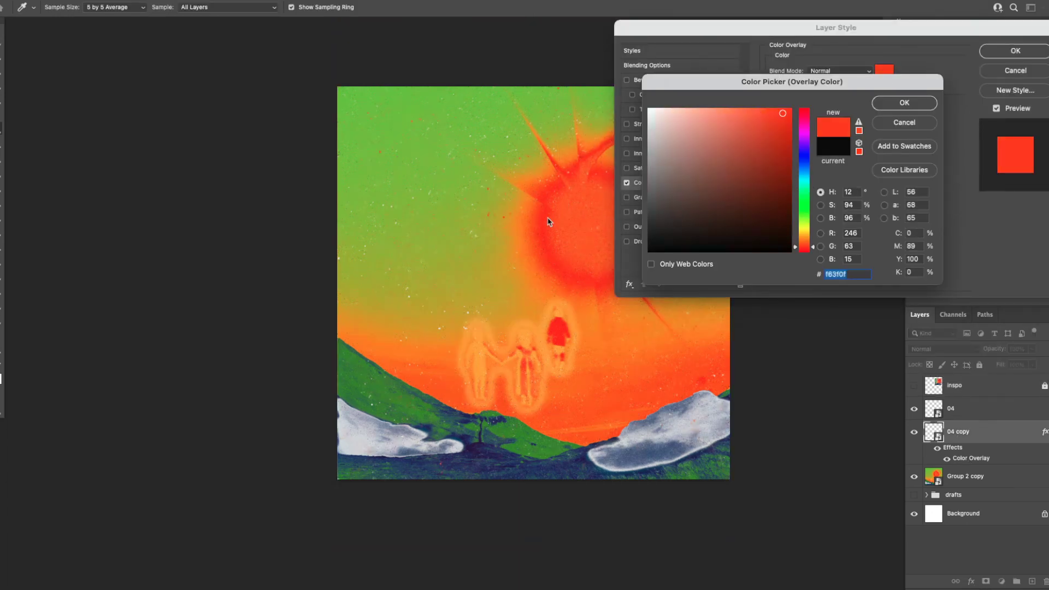
{"action": "left_click", "coordinate": [896, 105]}
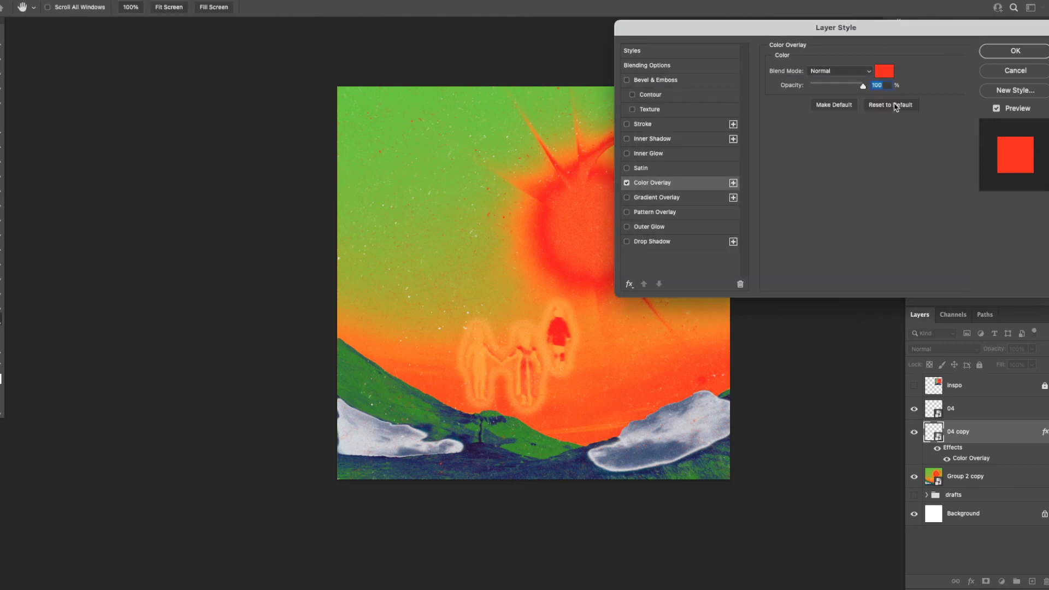
{"action": "left_click", "coordinate": [1020, 52]}
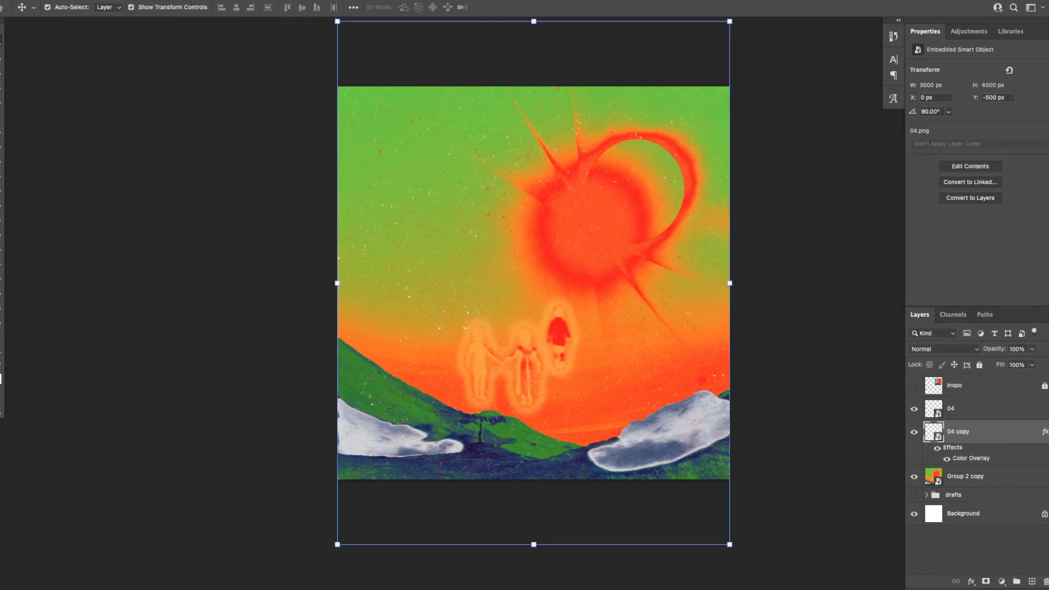
- Merge the two speckle layers into one and merge the result with the Group 2 copy artwork
{"action": "left_click", "coordinate": [1045, 432]}
{"action": "left_click", "coordinate": [975, 410]}
{"action": "right_click", "coordinate": [976, 409]}
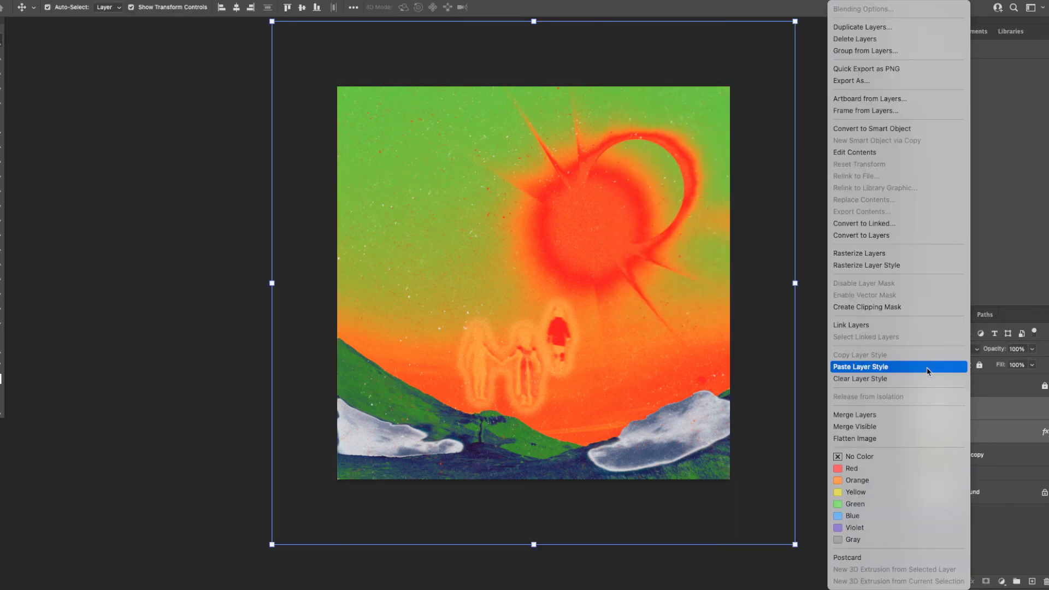
{"action": "left_click", "coordinate": [890, 415]}
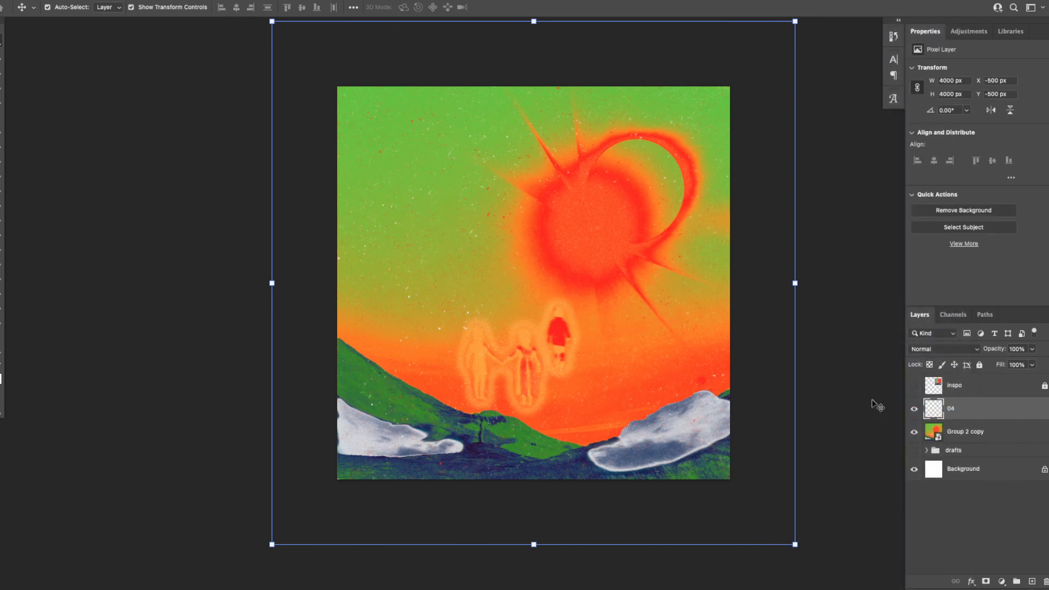
{"action": "left_click", "coordinate": [975, 436]}
{"action": "left_click", "coordinate": [965, 413], "text": "shift"}
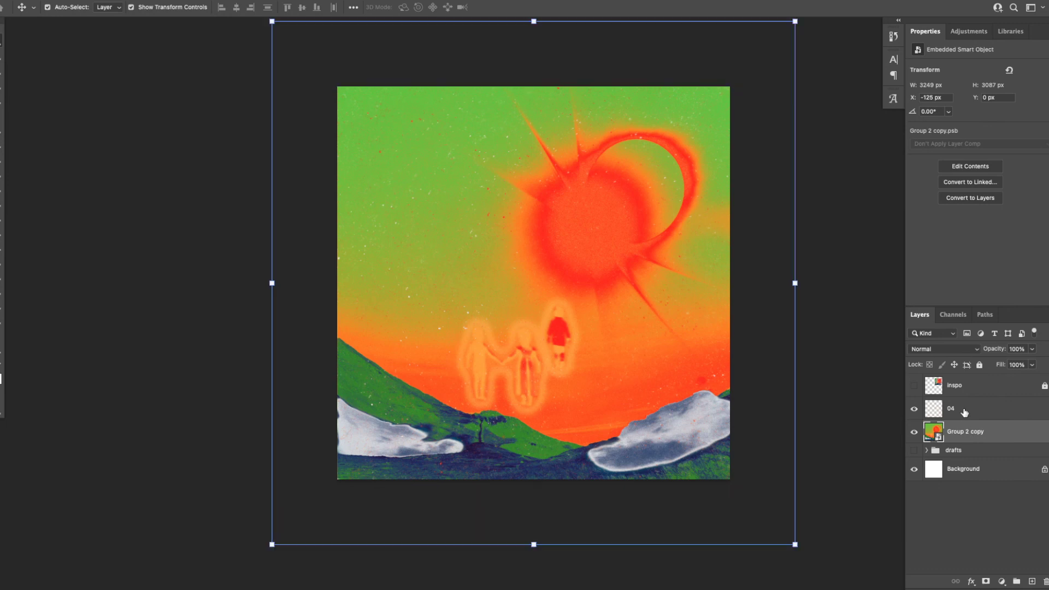
{"action": "right_click", "coordinate": [964, 412]}
{"action": "left_click", "coordinate": [856, 416]}
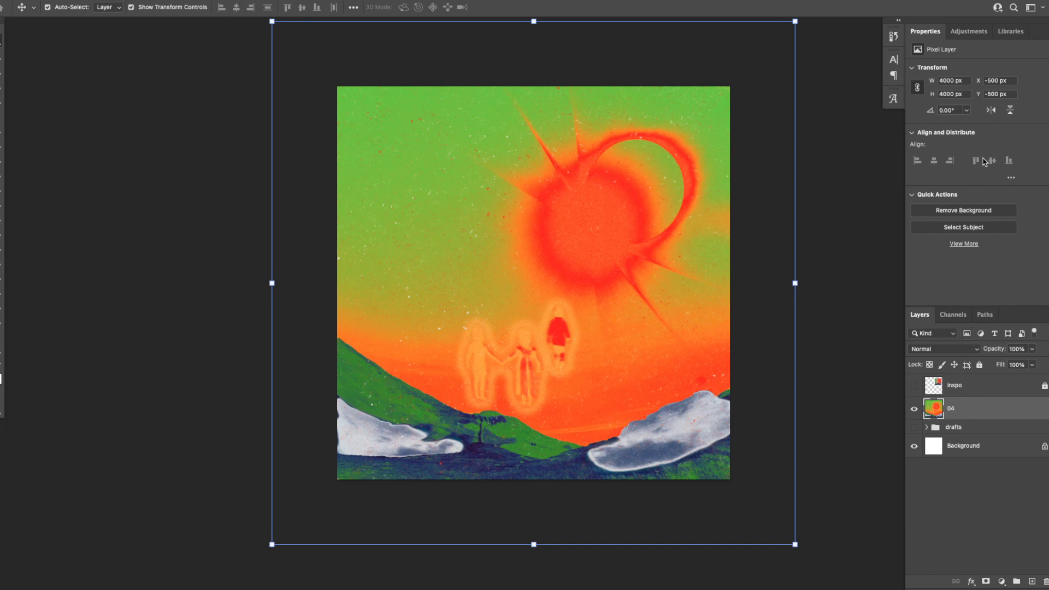
- Try a Posterize adjustment on the merged artwork and undo it
{"action": "left_click", "coordinate": [975, 31]}
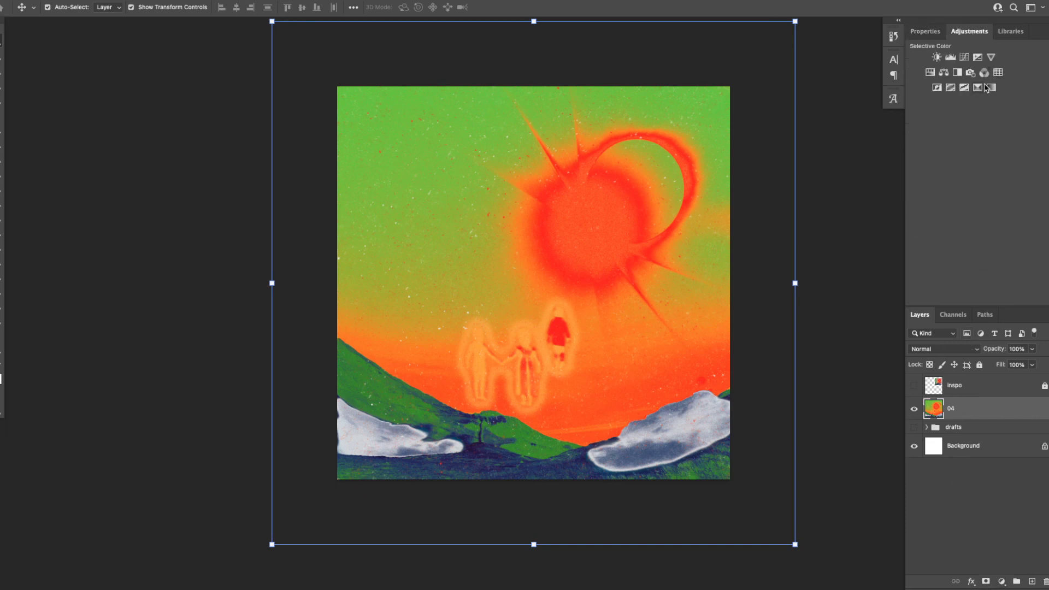
{"action": "left_click", "coordinate": [950, 89]}
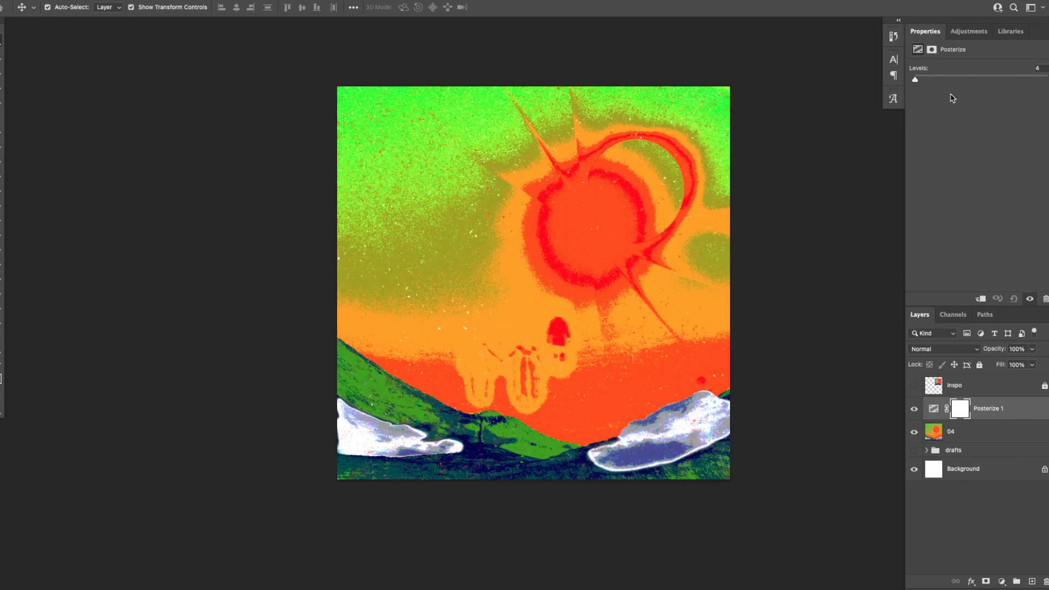
{"action": "key", "text": "ctrl+z"}
- Add a Color Lookup adjustment layer above the merged artwork and view the canvas without the interface
{"action": "left_click", "coordinate": [969, 33]}
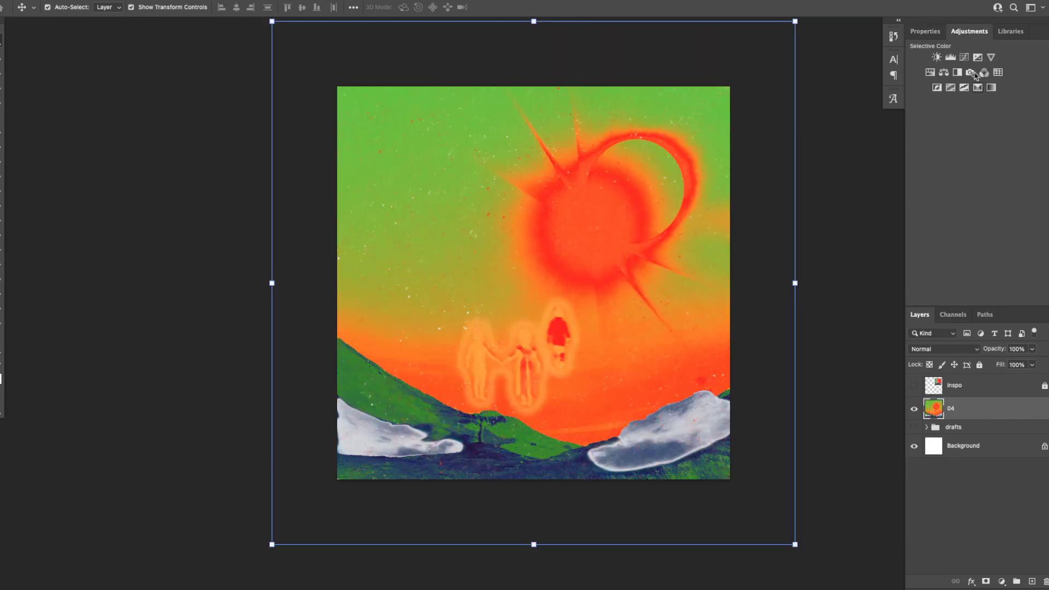
{"action": "left_click", "coordinate": [998, 72]}
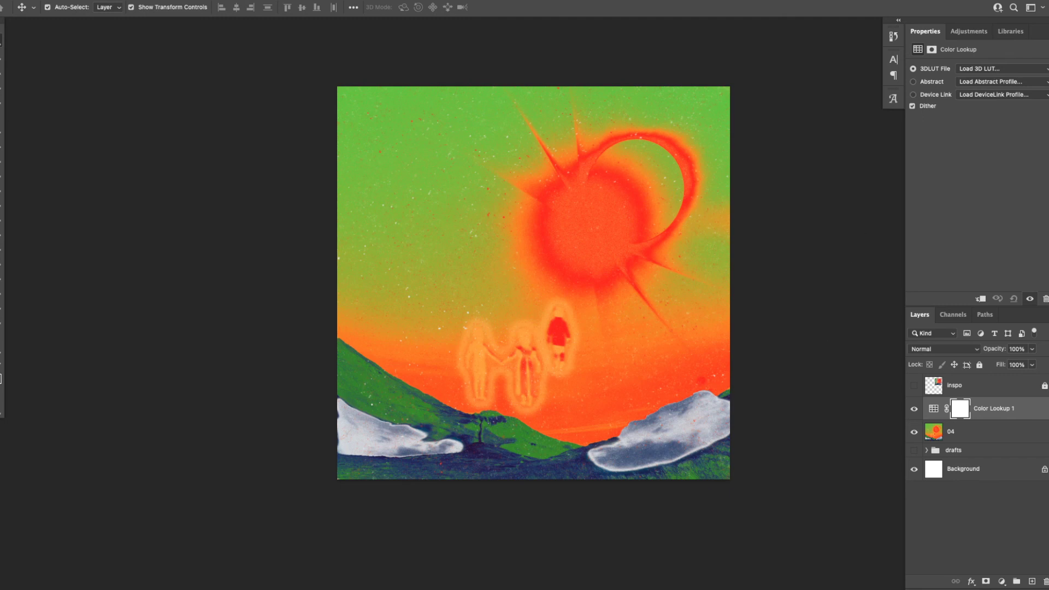
{"action": "key", "text": "Tab"}
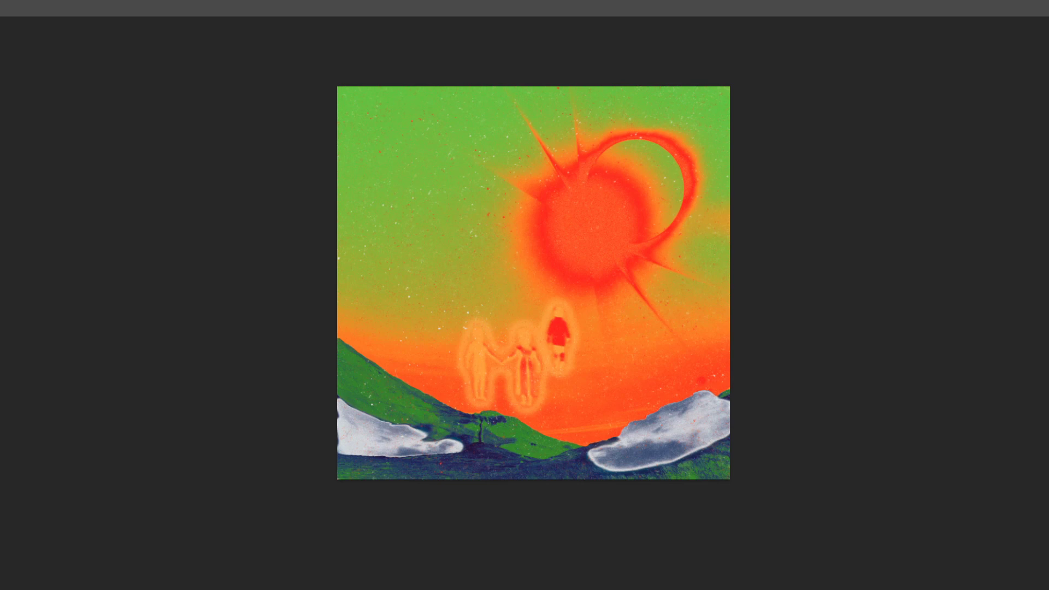
{"action": "key", "text": "Tab"}
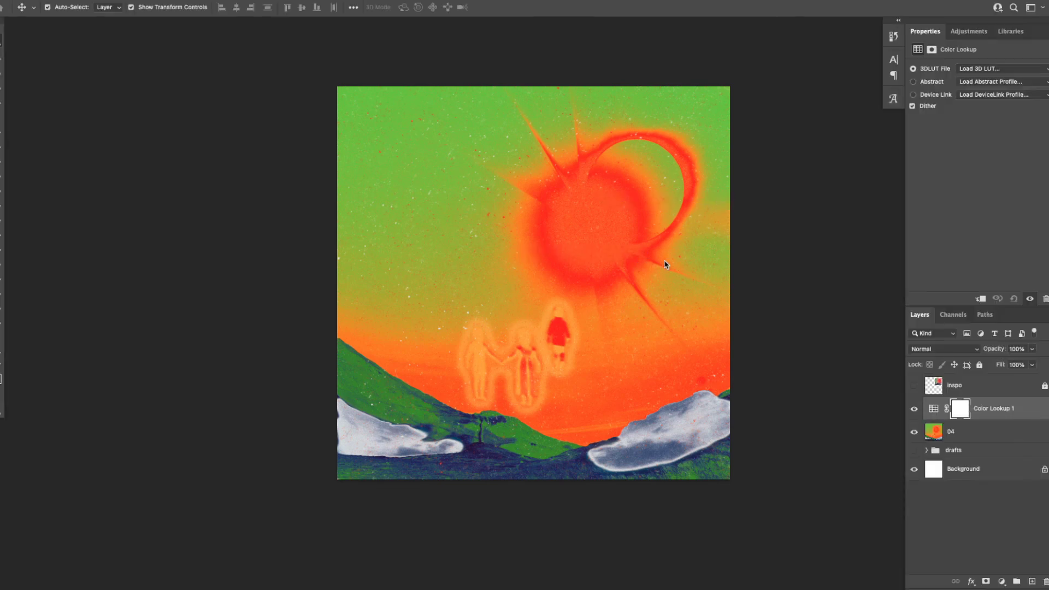
- Place emptyinkcart-scan-textures-03.png above the Color Lookup layer and enlarge it to 3247 × 4202 px to cover the canvas
{"action": "left_click", "coordinate": [716, 266]}
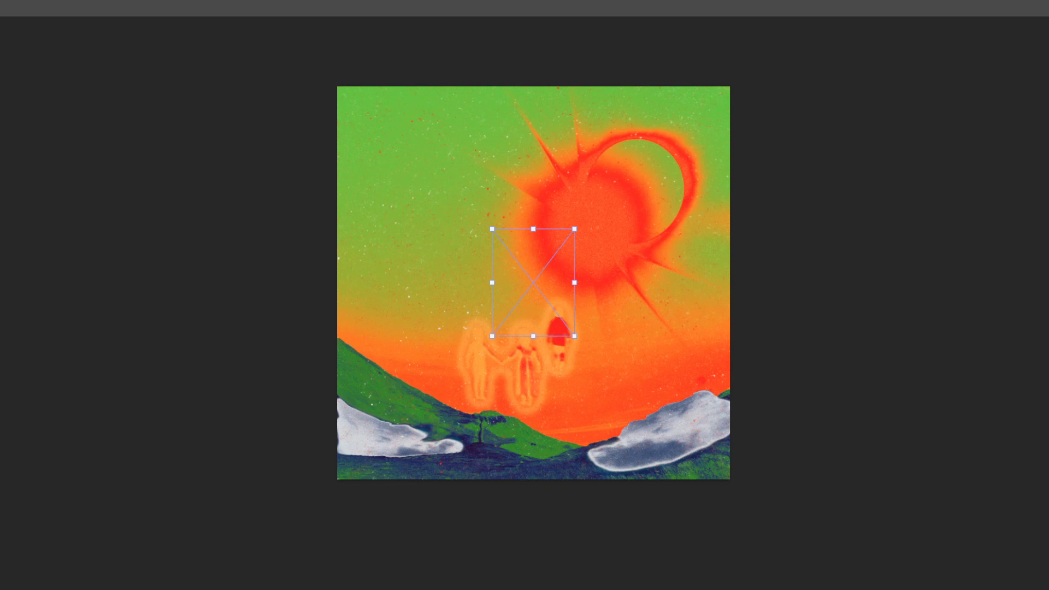
{"action": "key", "text": "Tab"}
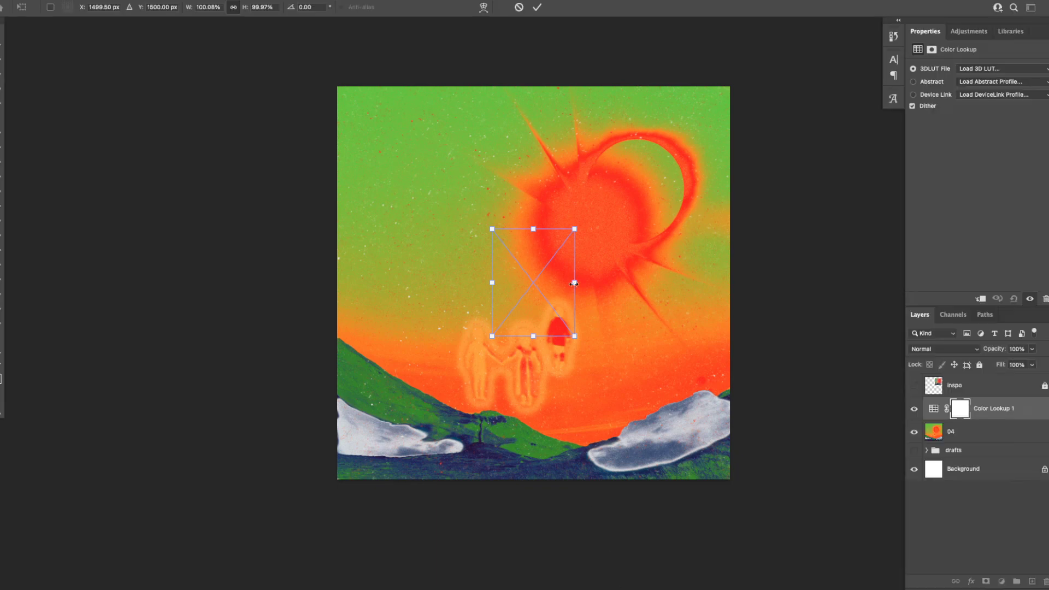
{"action": "left_click_drag", "start_coordinate": [574, 284], "coordinate": [745, 283]}
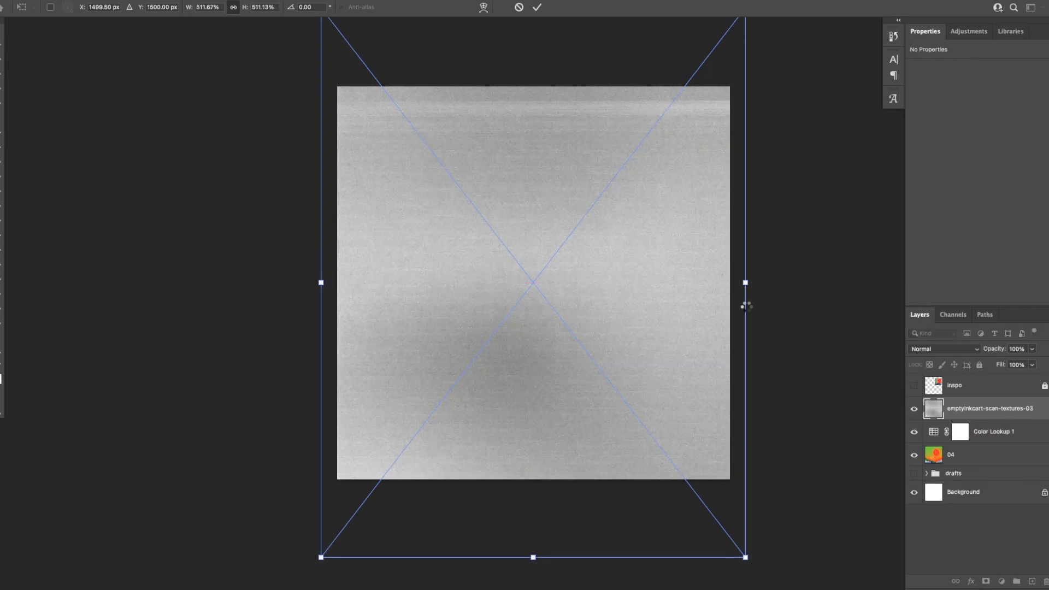
{"action": "key", "text": "Return"}
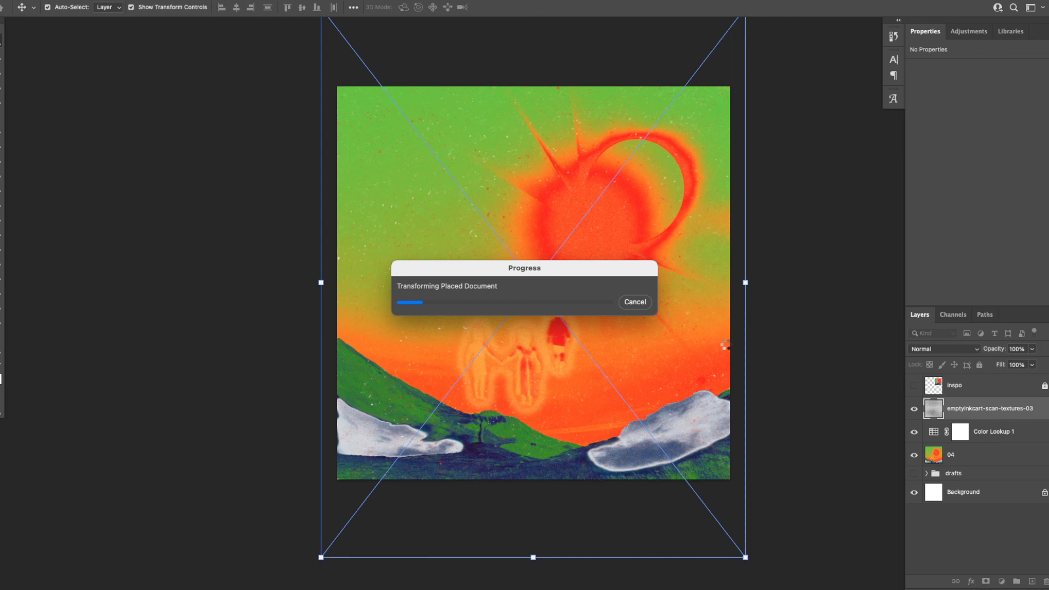
- Set the scan texture layer's blend mode to Soft Light and compare the artwork with the texture hidden and shown
{"action": "key", "text": "Tab"}
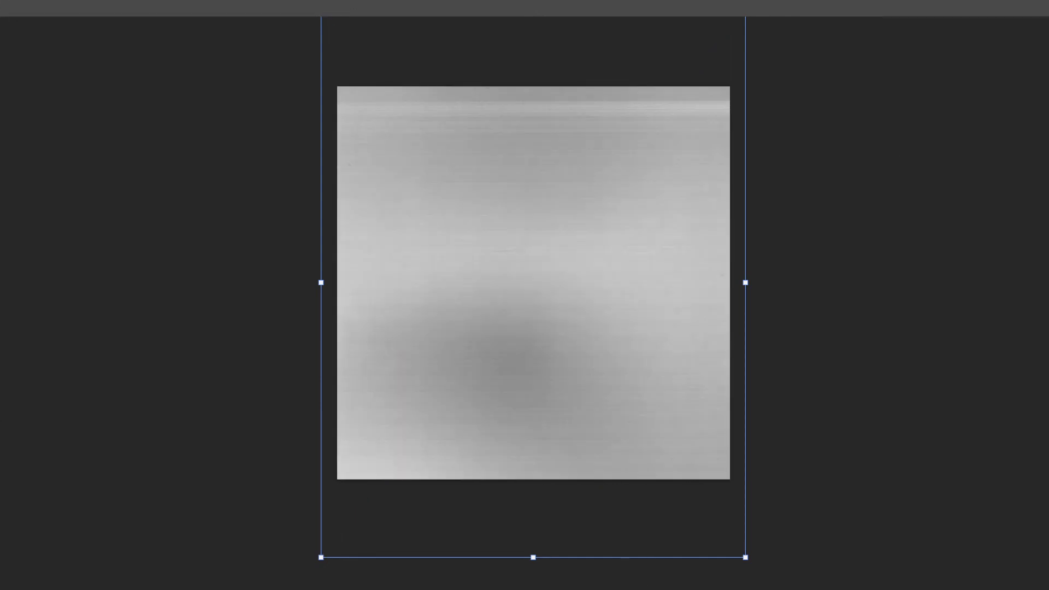
{"action": "key", "text": "Tab"}
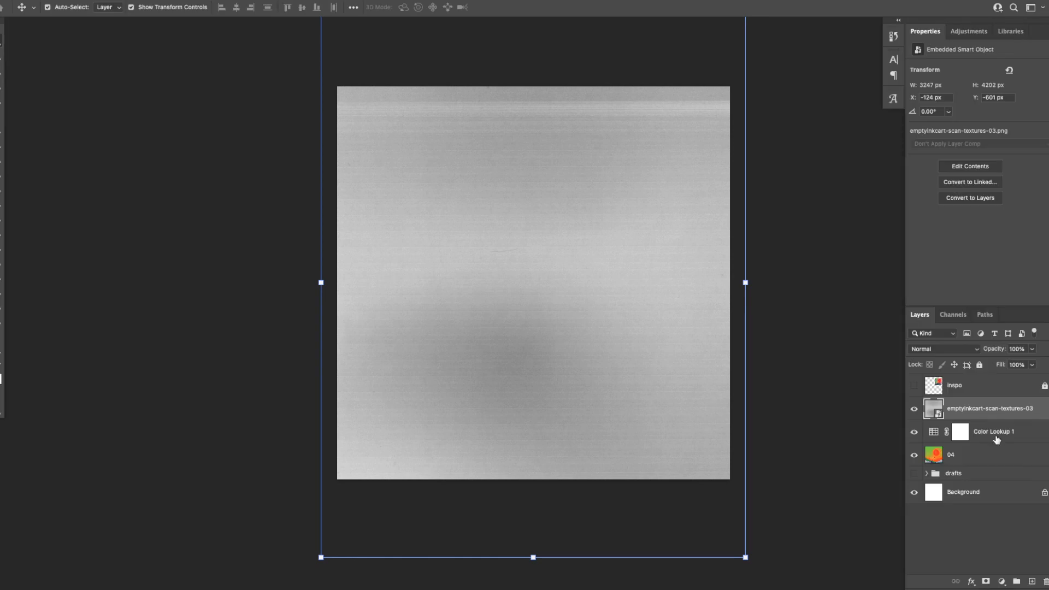
{"action": "left_click", "coordinate": [961, 349]}
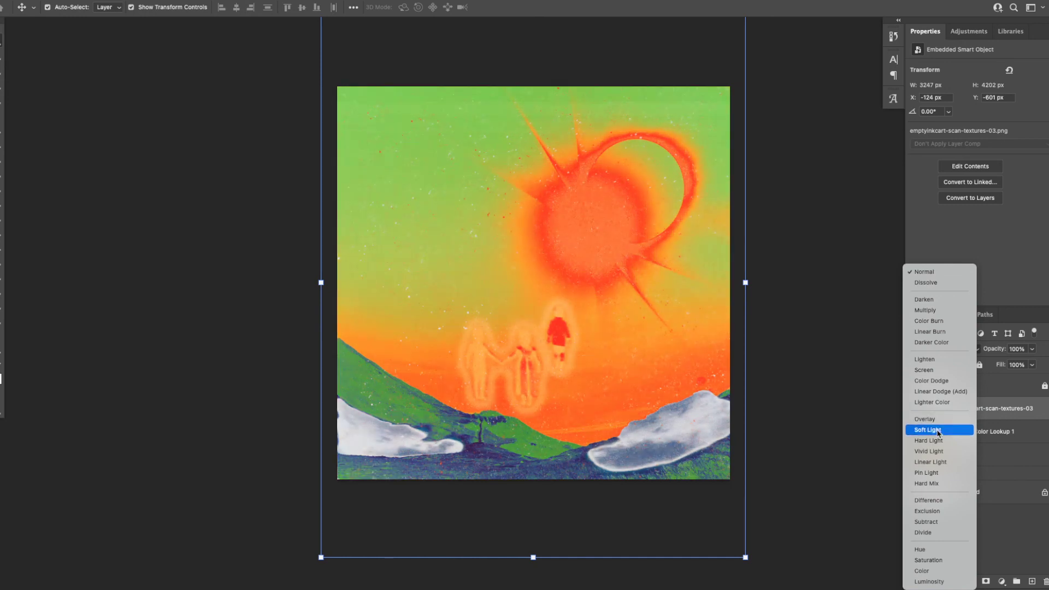
{"action": "left_click", "coordinate": [939, 431]}
{"action": "left_click", "coordinate": [914, 410]}
{"action": "left_click", "coordinate": [914, 410]}
{"action": "left_click", "coordinate": [914, 409]}
{"action": "left_click", "coordinate": [914, 408]}
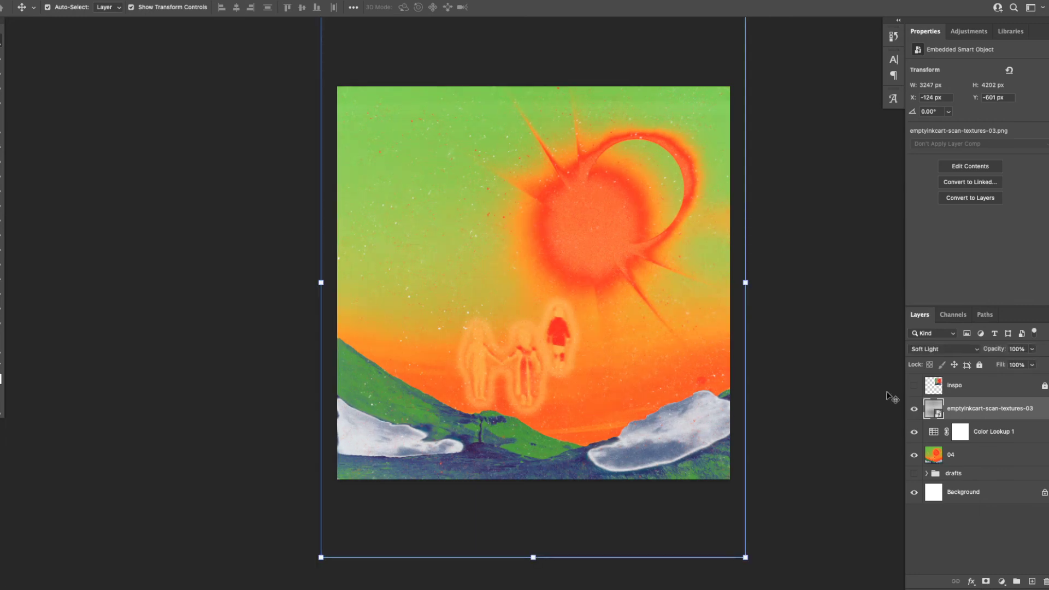
- Try the 2Strip.look and Bleach Bypass.look 3D LUTs on the Color Lookup layer
{"action": "left_click", "coordinate": [998, 462]}
{"action": "left_click", "coordinate": [991, 418], "text": "shift"}
{"action": "left_click", "coordinate": [991, 435]}
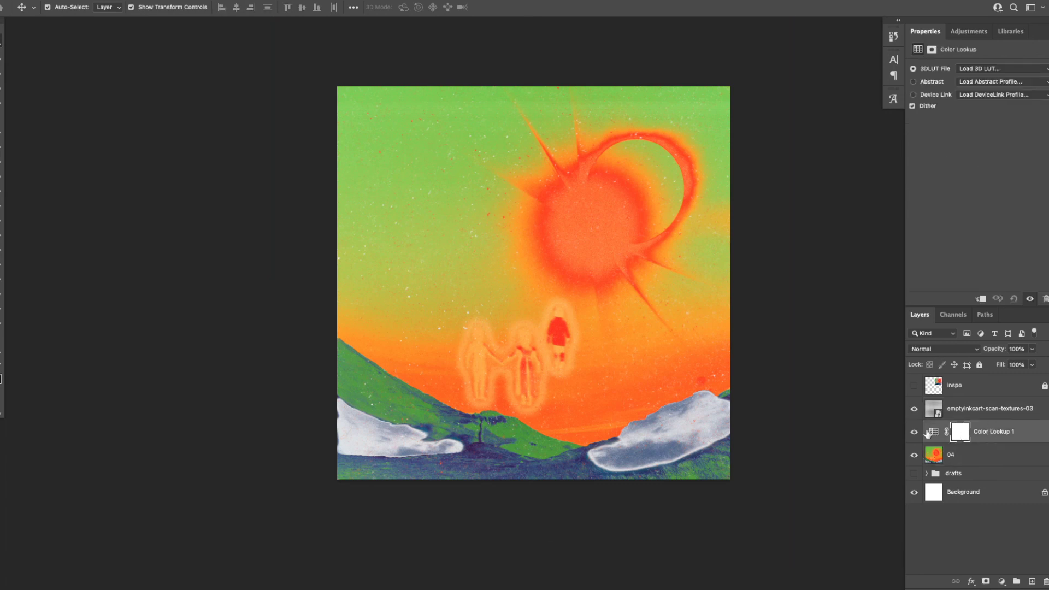
{"action": "left_click", "coordinate": [914, 432]}
{"action": "left_click", "coordinate": [934, 434]}
{"action": "left_click", "coordinate": [988, 68]}
{"action": "left_click", "coordinate": [976, 100]}
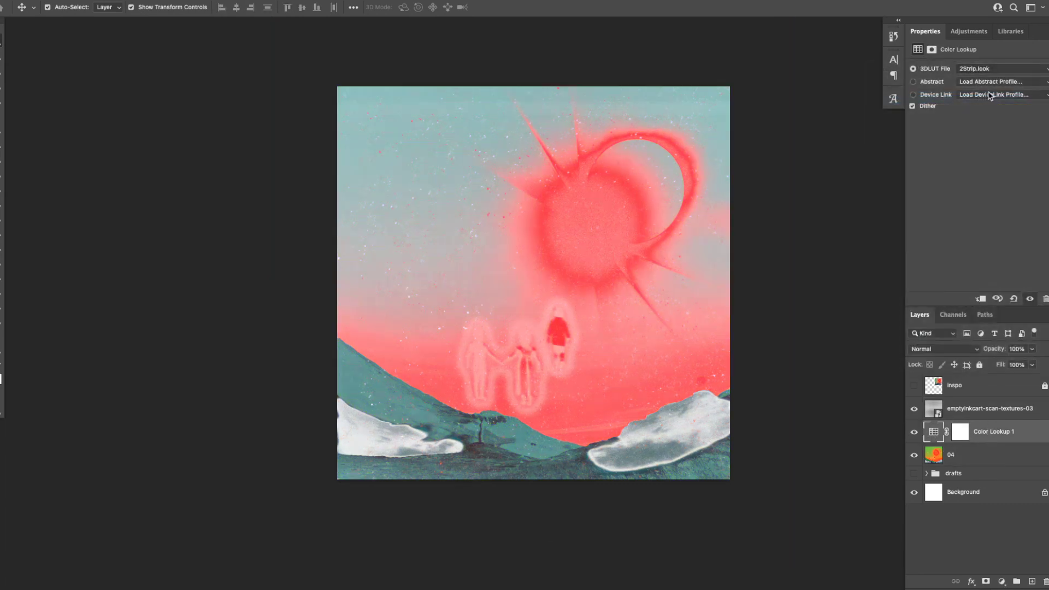
{"action": "left_click", "coordinate": [989, 68]}
{"action": "left_click", "coordinate": [989, 83]}
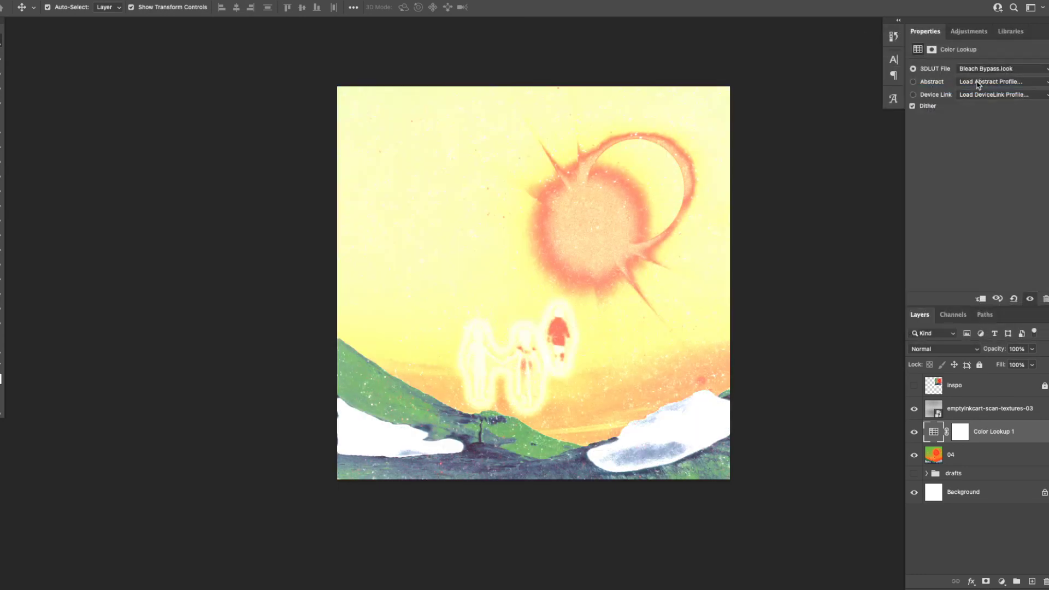
- Load the Fuji ETERNA 250D Fuji 3510 (by Adobe).cube 3D LUT in the Color Lookup layer and compare the artwork with and without it
{"action": "left_click", "coordinate": [990, 68]}
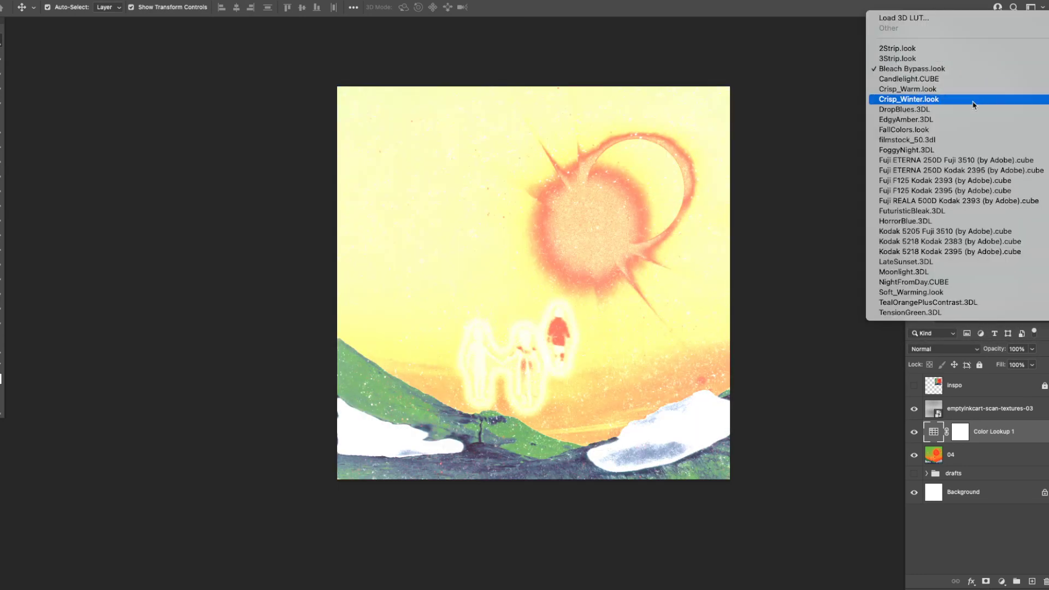
{"action": "left_click", "coordinate": [934, 160]}
{"action": "left_click", "coordinate": [988, 70]}
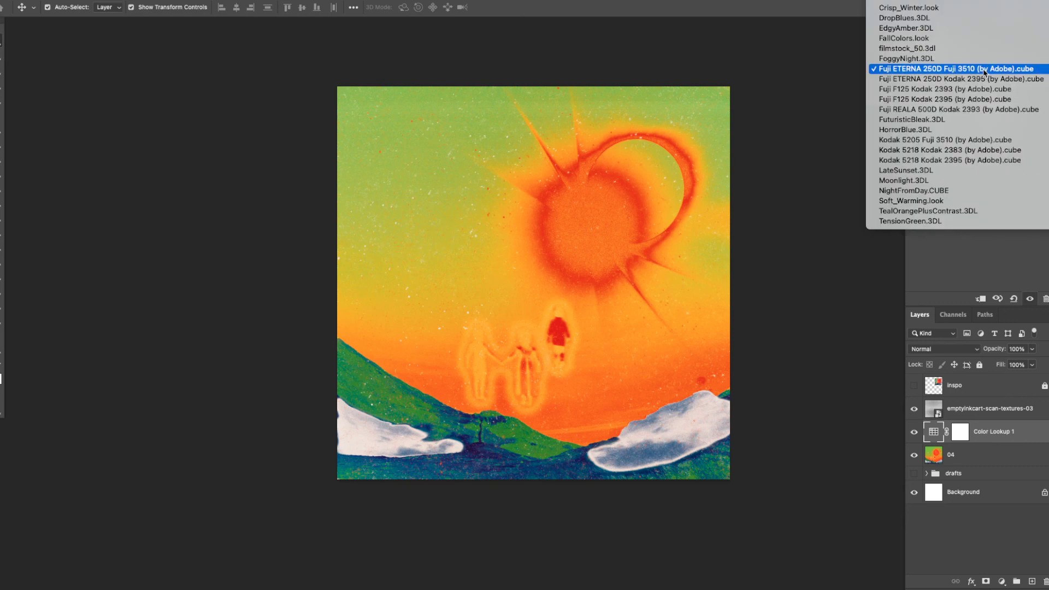
{"action": "left_click", "coordinate": [981, 273]}
{"action": "left_click", "coordinate": [914, 432]}
{"action": "left_click", "coordinate": [913, 432]}
{"action": "left_click", "coordinate": [914, 432]}
{"action": "left_click", "coordinate": [914, 432]}
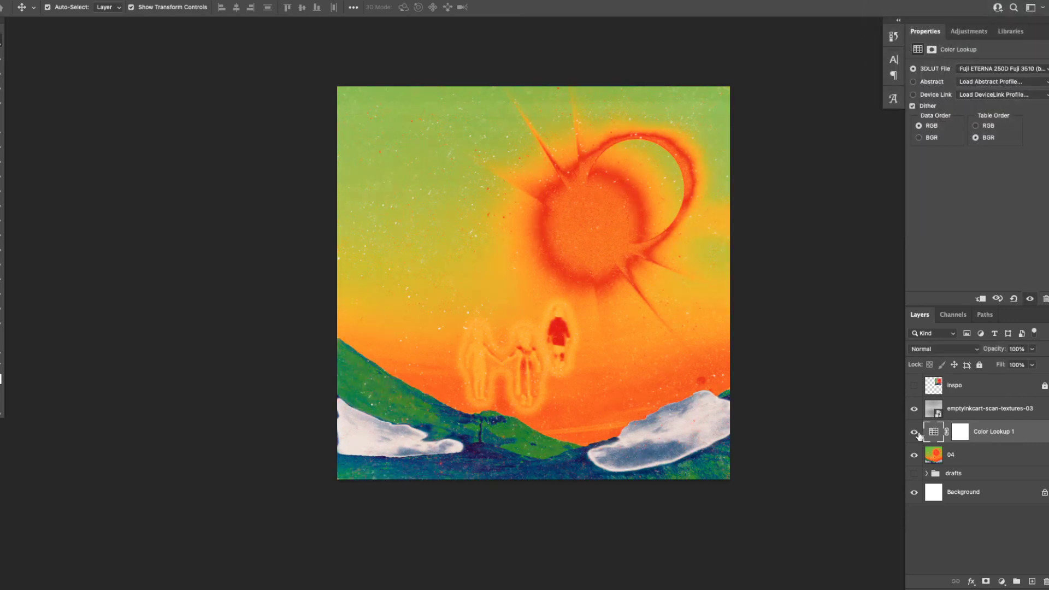
{"action": "left_click", "coordinate": [914, 433]}
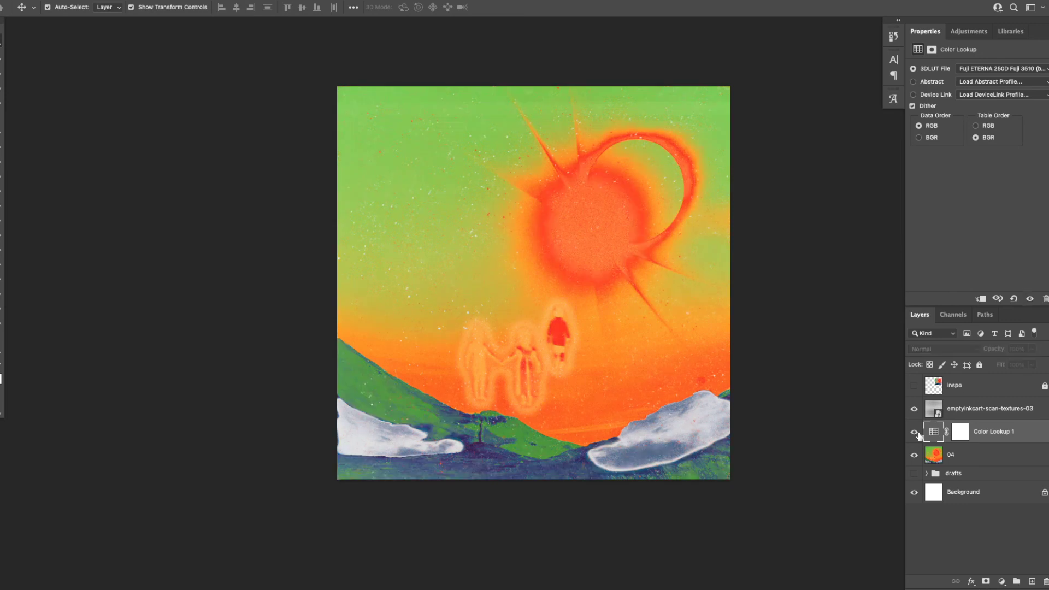
{"action": "left_click", "coordinate": [914, 433]}
- Set the Color Lookup layer's blend mode to Lighter Color and compare the artwork with the adjustment hidden and shown
{"action": "left_click", "coordinate": [950, 349]}
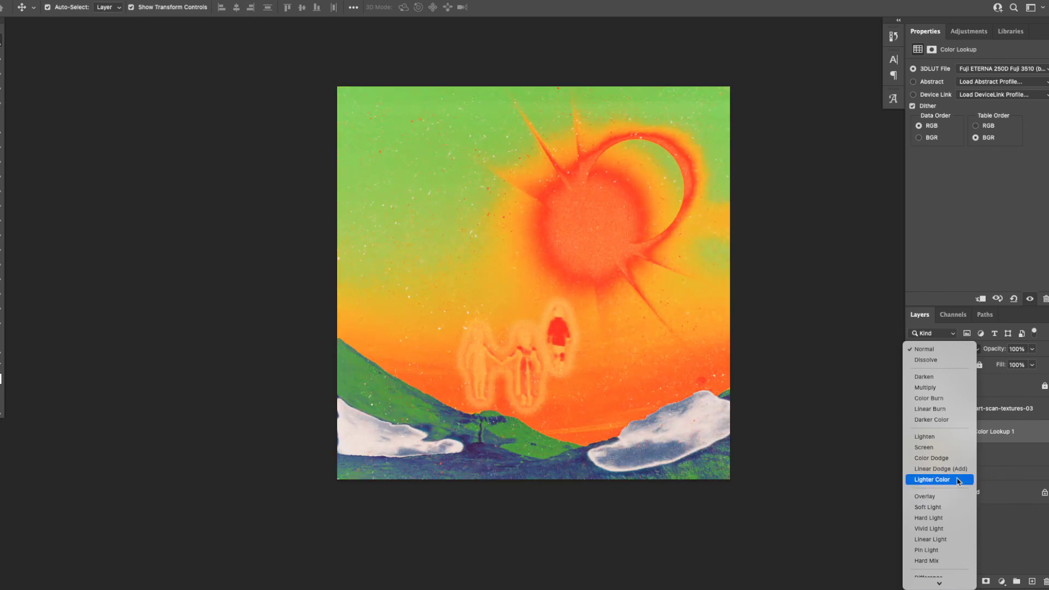
{"action": "left_click", "coordinate": [957, 479]}
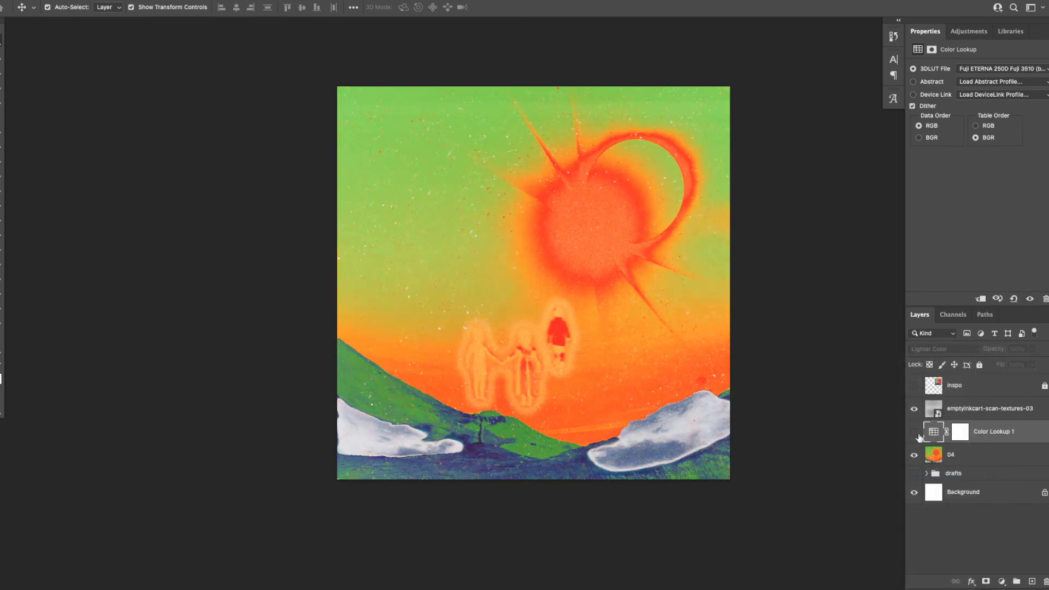
{"action": "left_click", "coordinate": [915, 432]}
{"action": "left_click", "coordinate": [915, 432]}
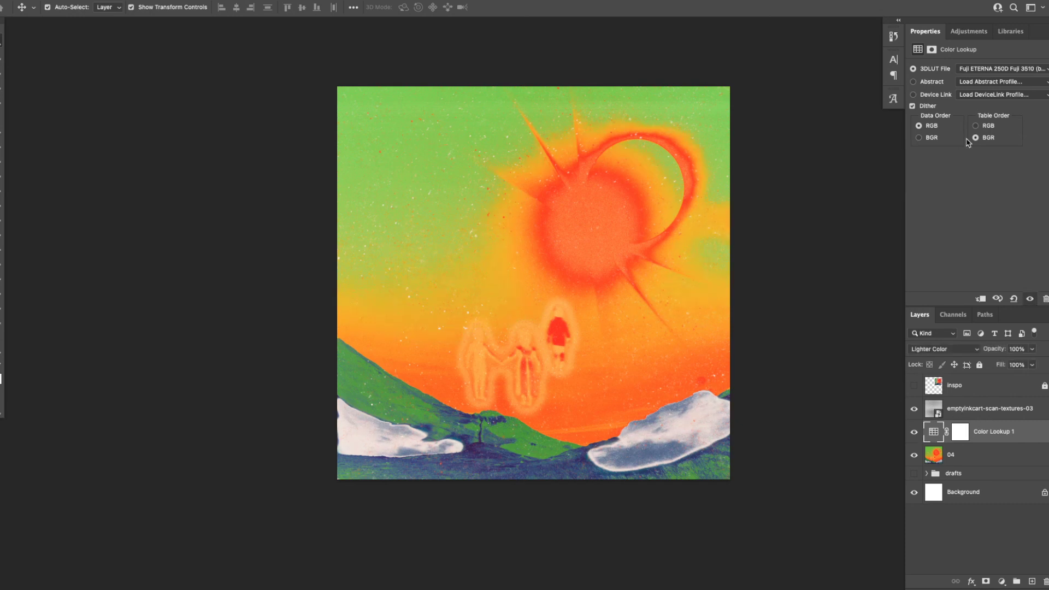
- Combine the scan texture, Color Lookup and 04 layers into one smart object
{"action": "left_click", "coordinate": [975, 455]}
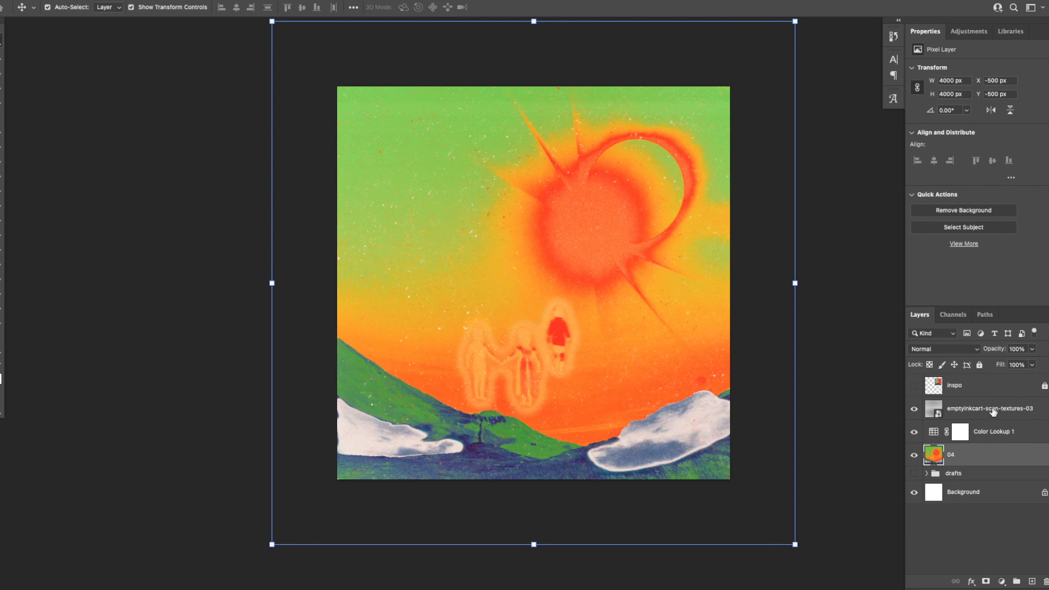
{"action": "left_click", "coordinate": [991, 411], "text": "super"}
{"action": "right_click", "coordinate": [991, 410]}
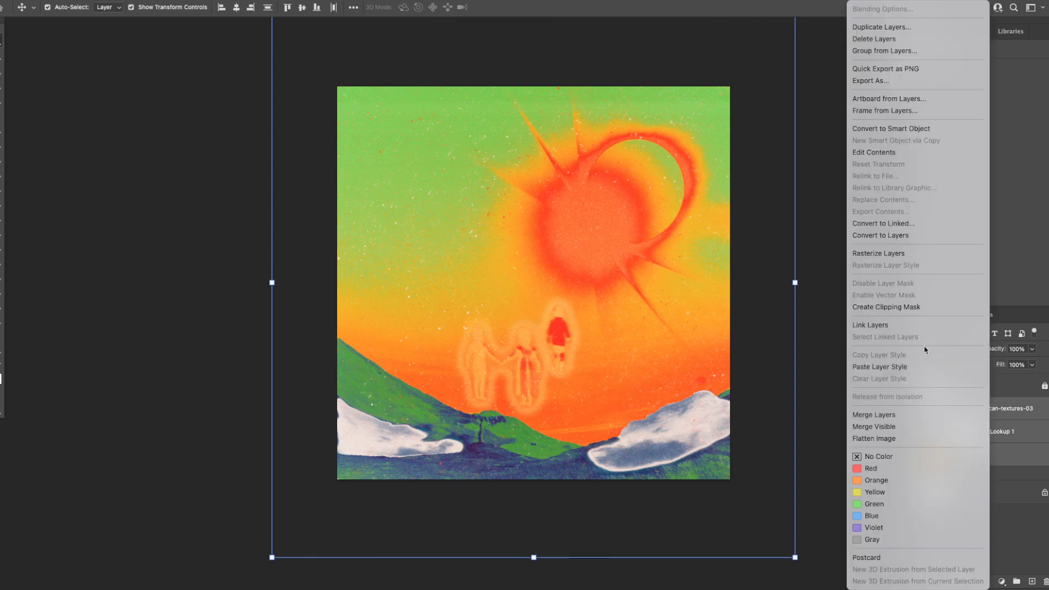
{"action": "left_click", "coordinate": [896, 129]}
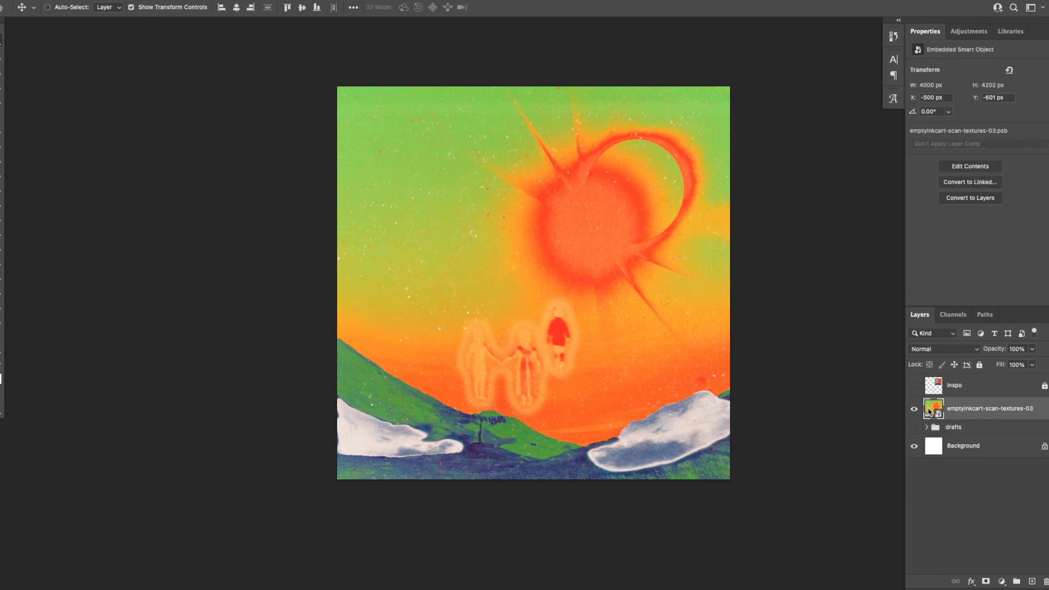
{"action": "key", "text": "c"}
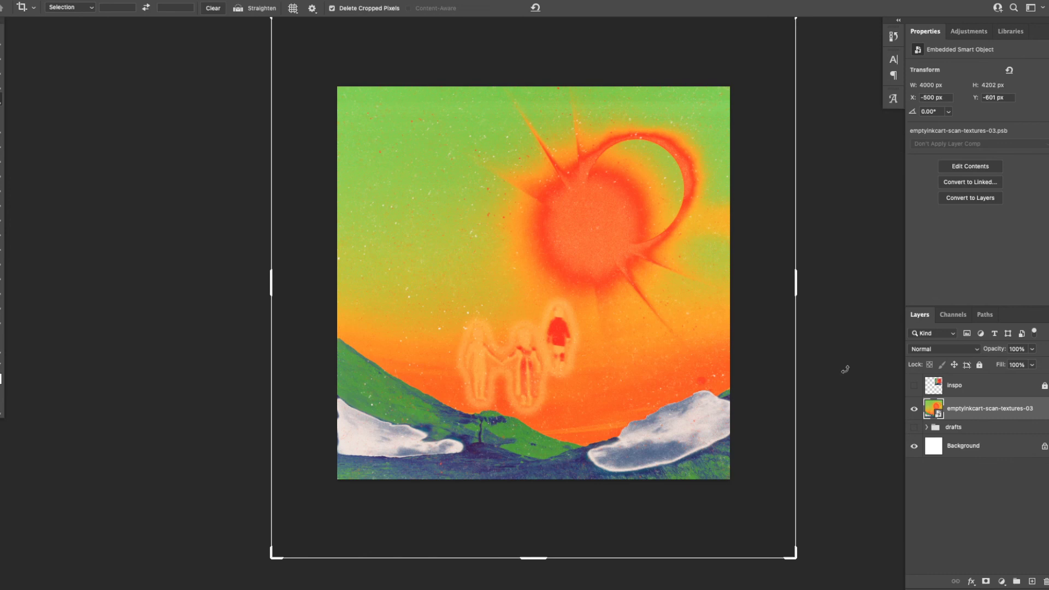
{"action": "left_click", "coordinate": [845, 370]}
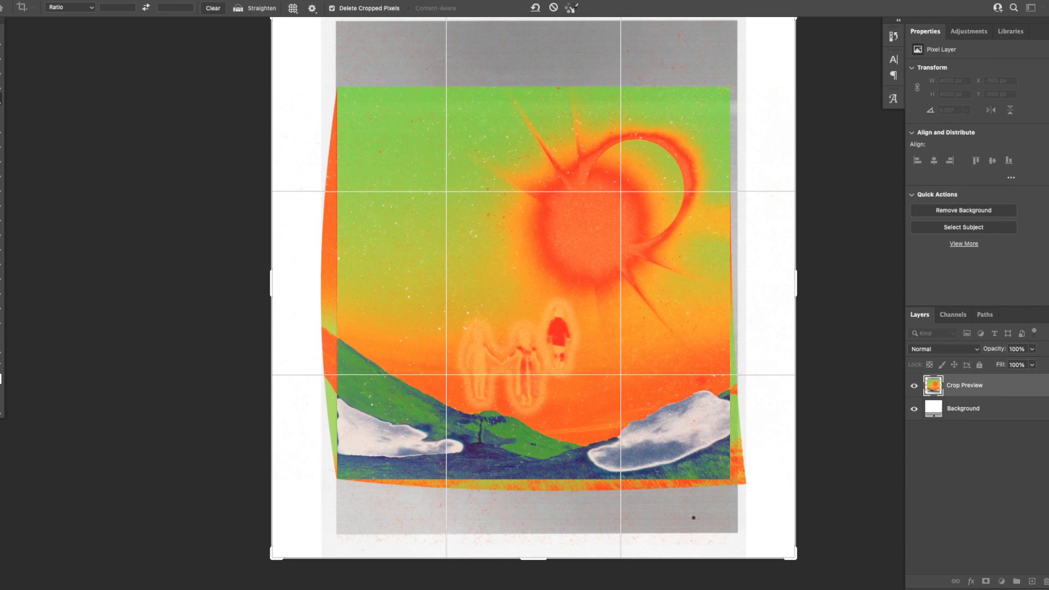
{"action": "left_click", "coordinate": [572, 8]}
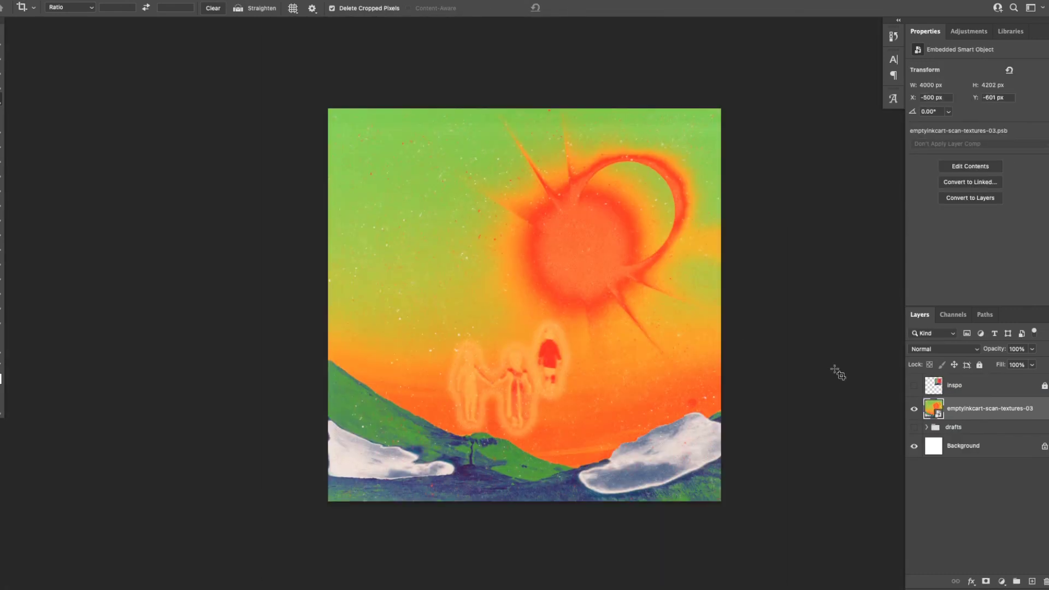
- Rasterize the combined artwork smart object into a pixel layer
{"action": "key", "text": "b"}
{"action": "left_click", "coordinate": [628, 202]}
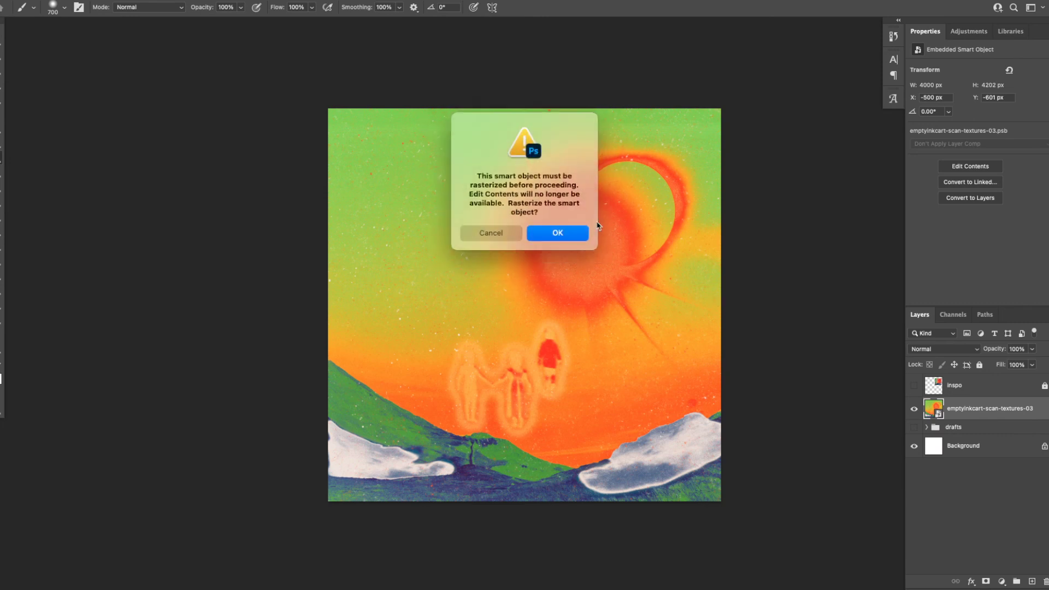
{"action": "left_click", "coordinate": [565, 239]}
- Mask the rasterized artwork layer with a marquee selection of the whole canvas and convert it to a smart object
{"action": "key", "text": "m"}
{"action": "left_click_drag", "start_coordinate": [756, 84], "coordinate": [306, 588]}
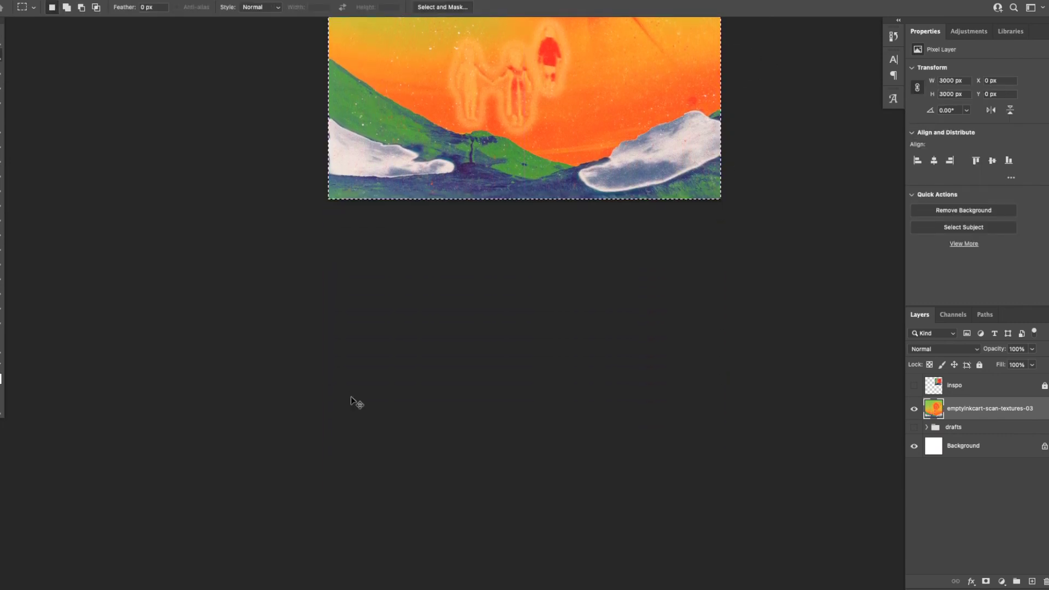
{"action": "key", "text": "ctrl+0"}
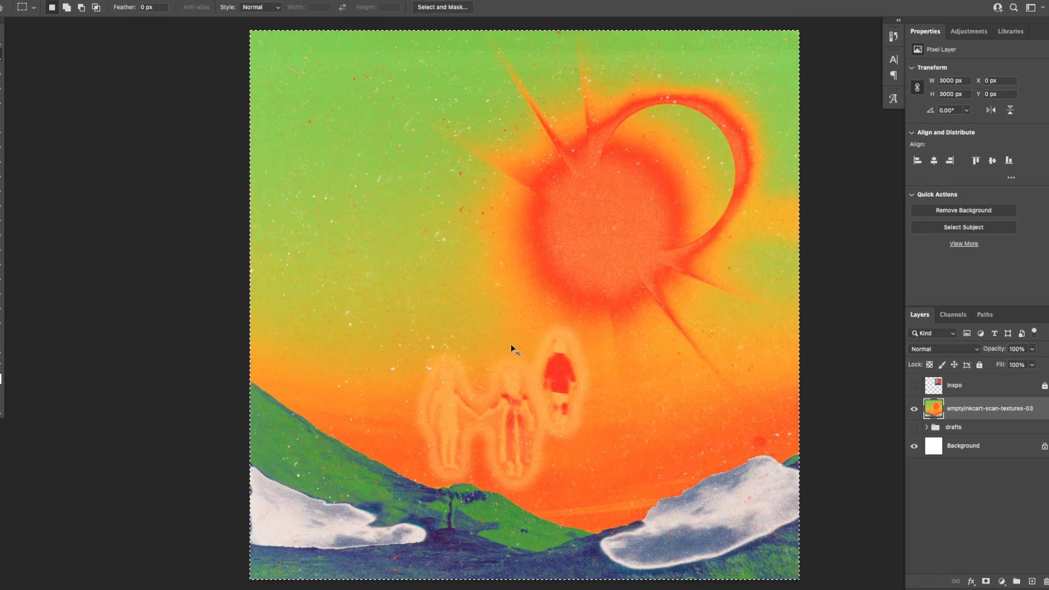
{"action": "key", "text": "ctrl+minus"}
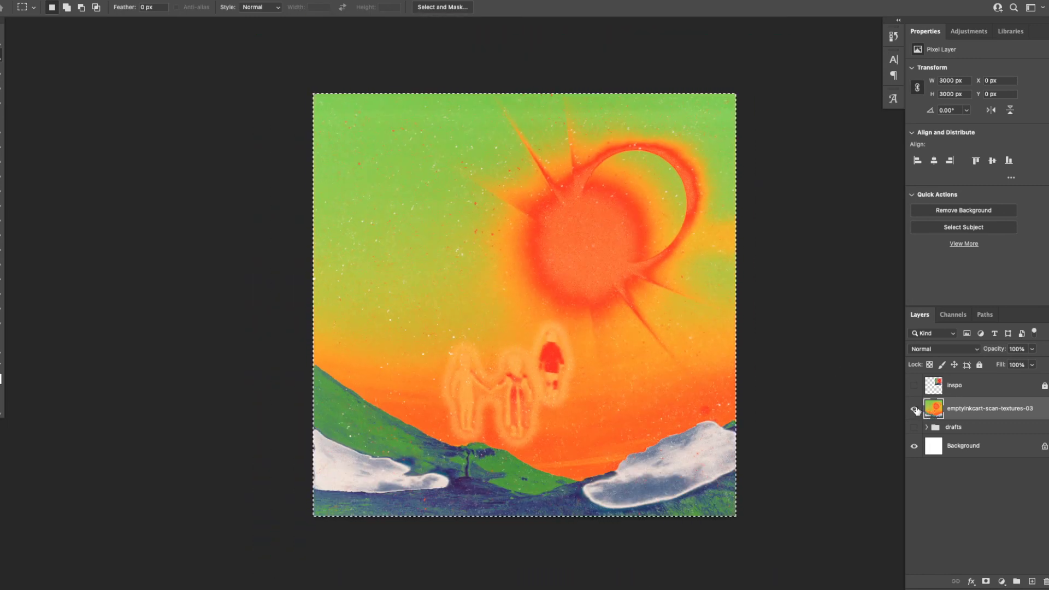
{"action": "left_click", "coordinate": [986, 581]}
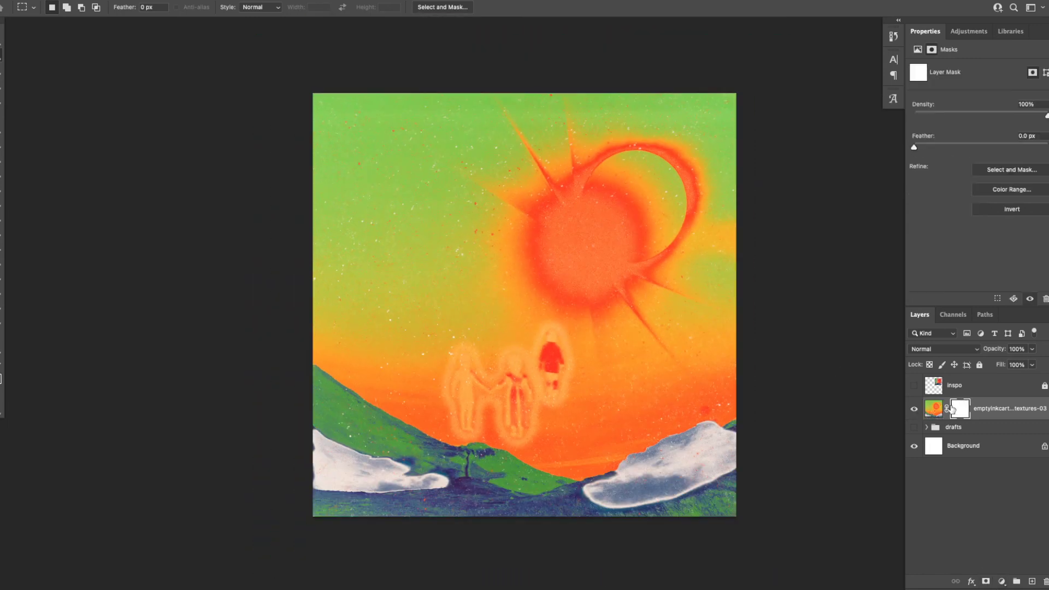
{"action": "right_click", "coordinate": [995, 412]}
{"action": "left_click", "coordinate": [931, 210]}
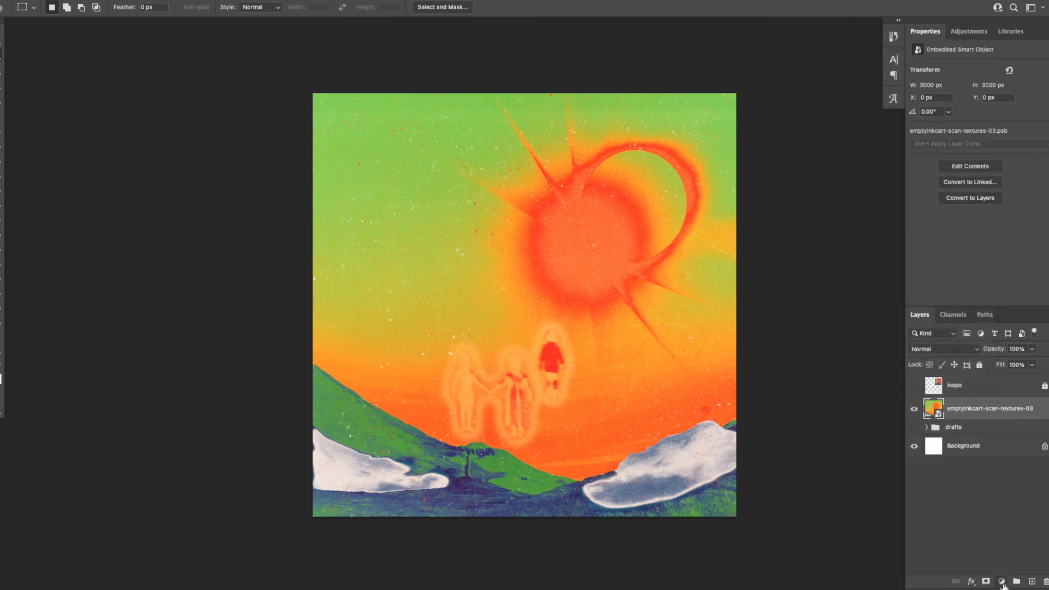
- Add a black Solid Color fill layer above the artwork smart object
{"action": "left_click", "coordinate": [1001, 582]}
{"action": "left_click", "coordinate": [1007, 326]}
{"action": "left_click", "coordinate": [905, 104]}
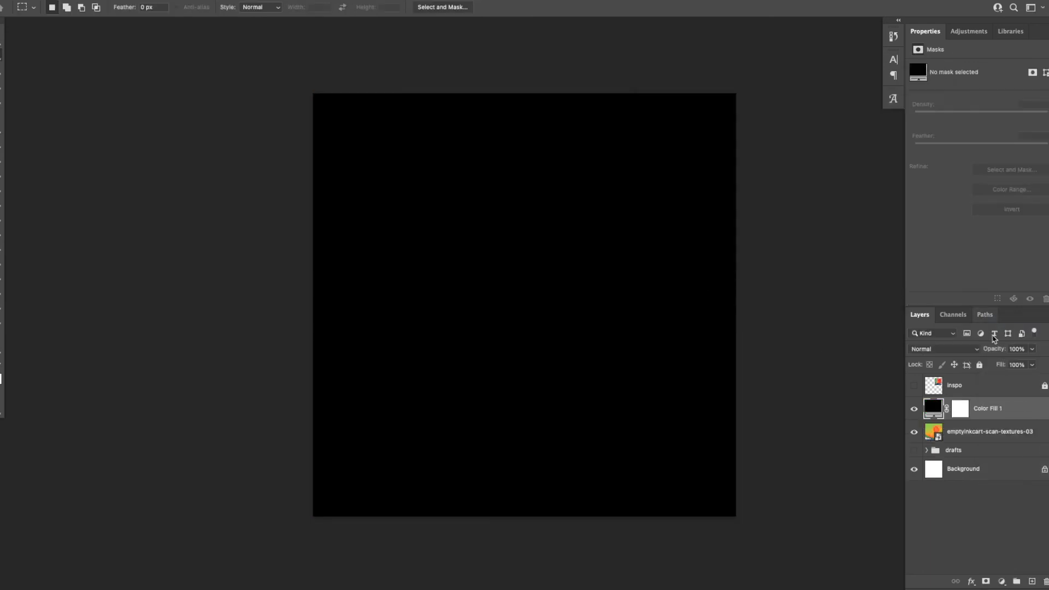